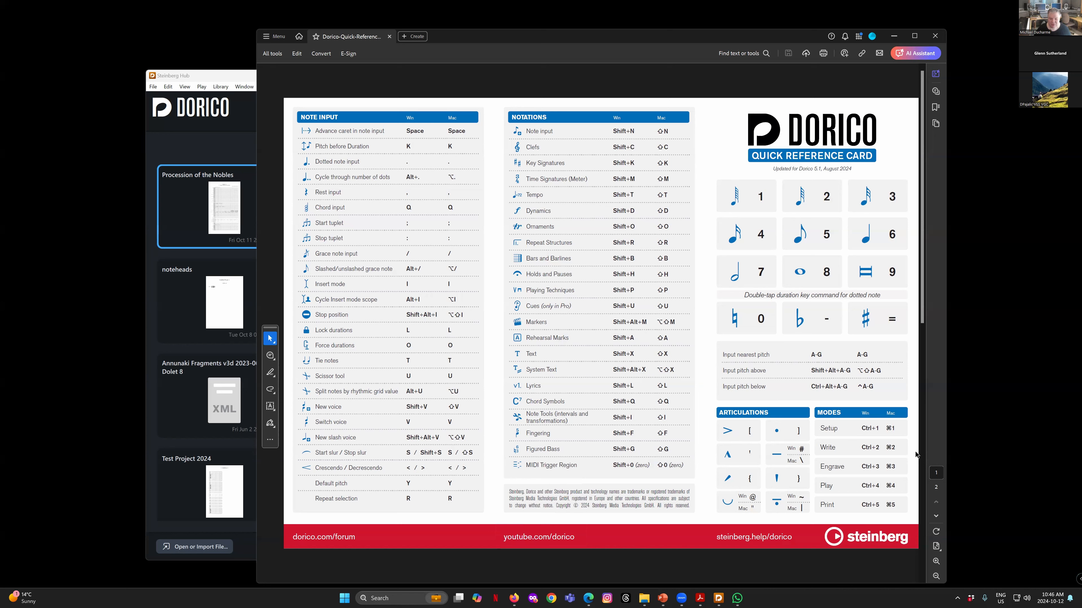
# Look through both pages of the Dorico Quick Reference Card, from note input and notations to playback, zones and modes
pyautogui.press('ctrl')
pyautogui.moveTo(689, 37); pyautogui.dragTo(675, 40)
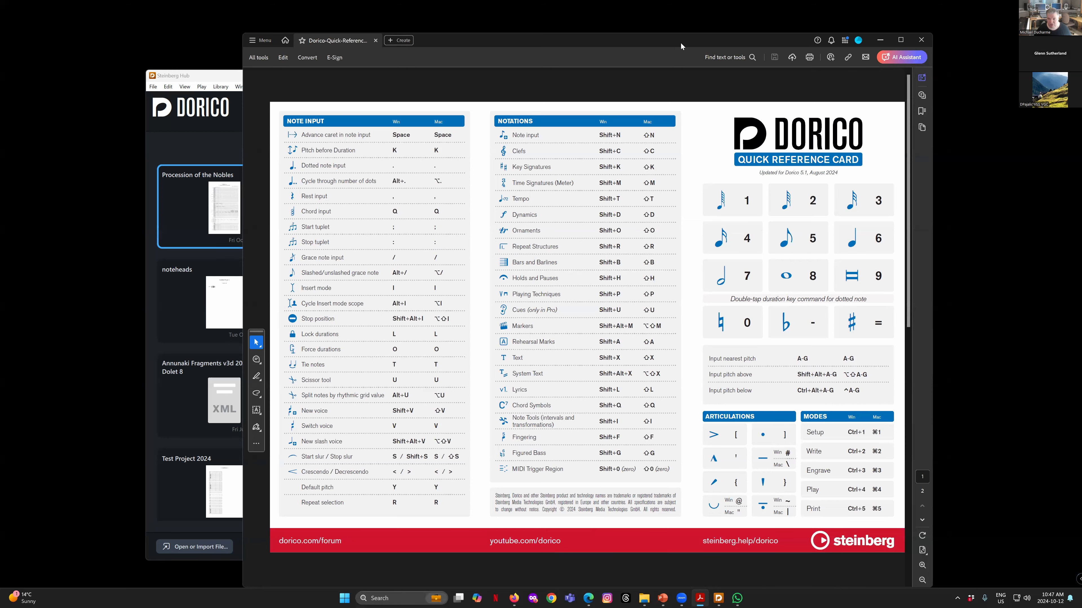
pyautogui.scroll(-2, 787, 374)
pyautogui.scroll(2, 787, 375)
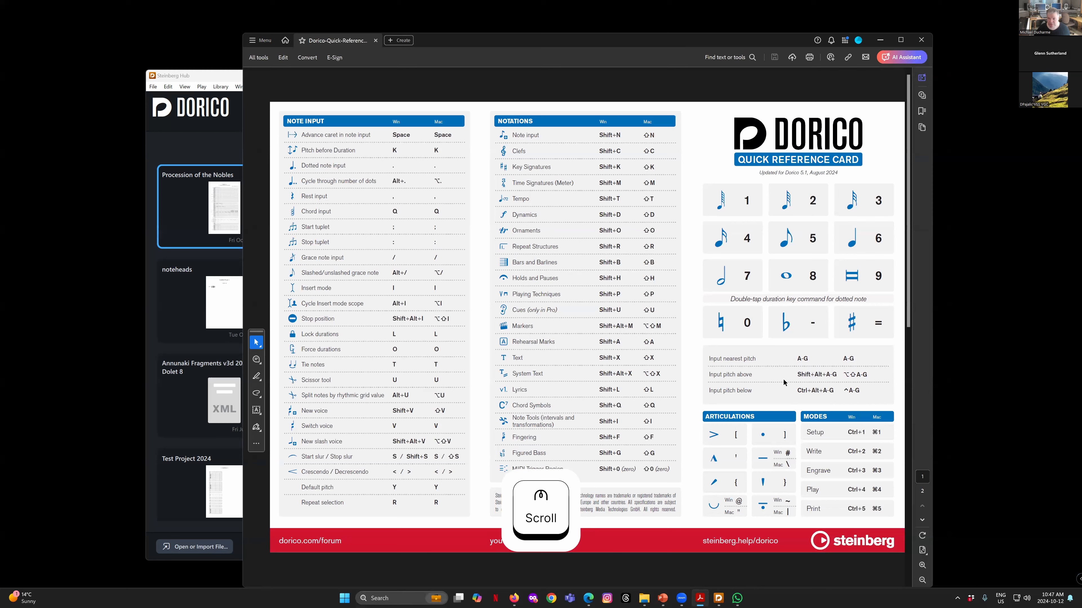
pyautogui.scroll(-2, 774, 390)
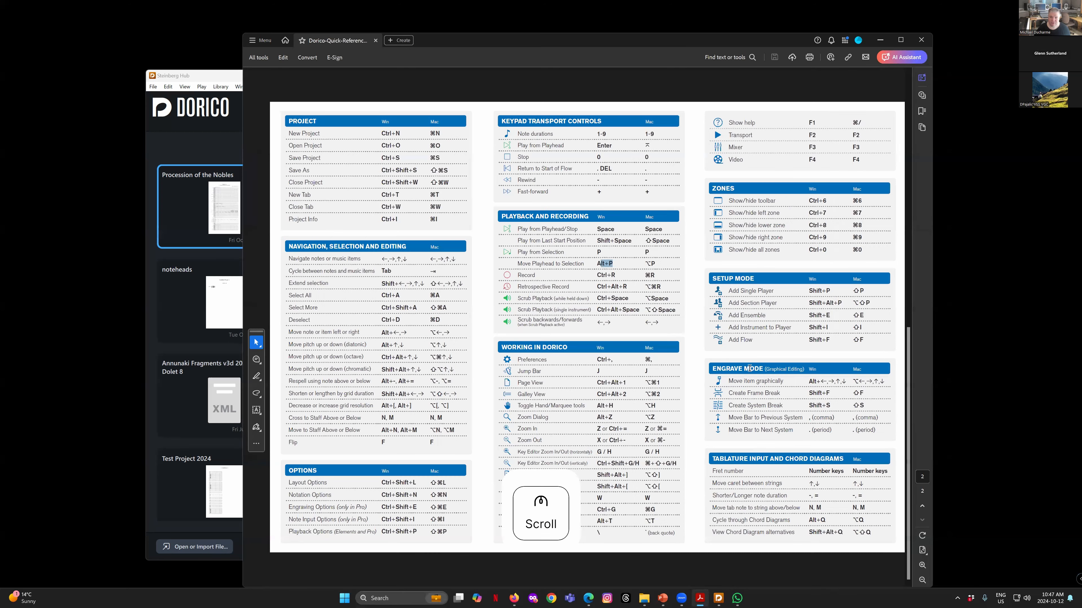
pyautogui.click(593, 366)
pyautogui.scroll(2, 594, 366)
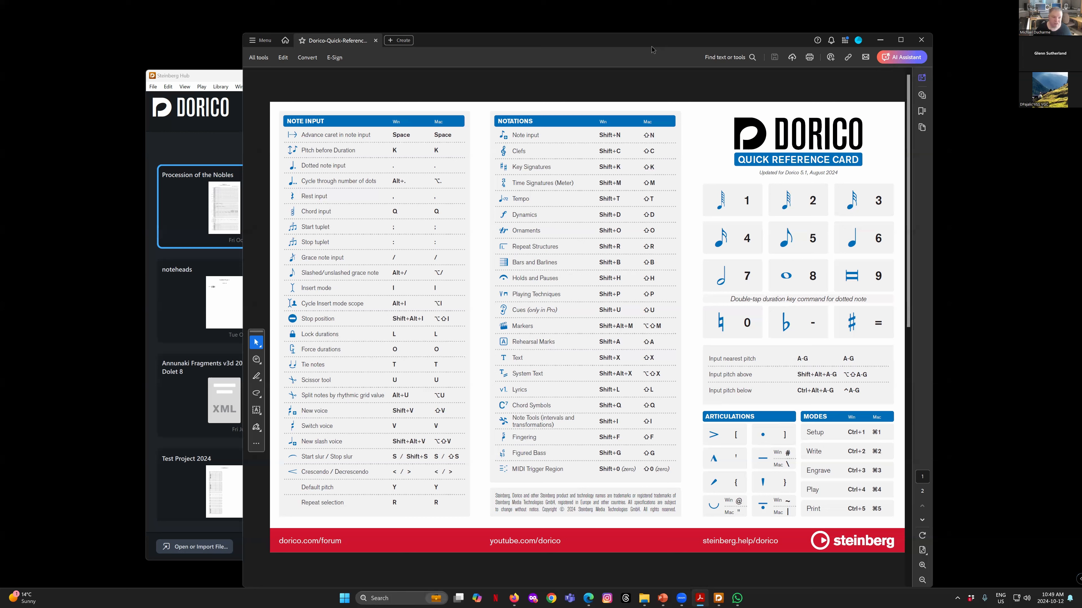
pyautogui.scroll(-1, 616, 230)
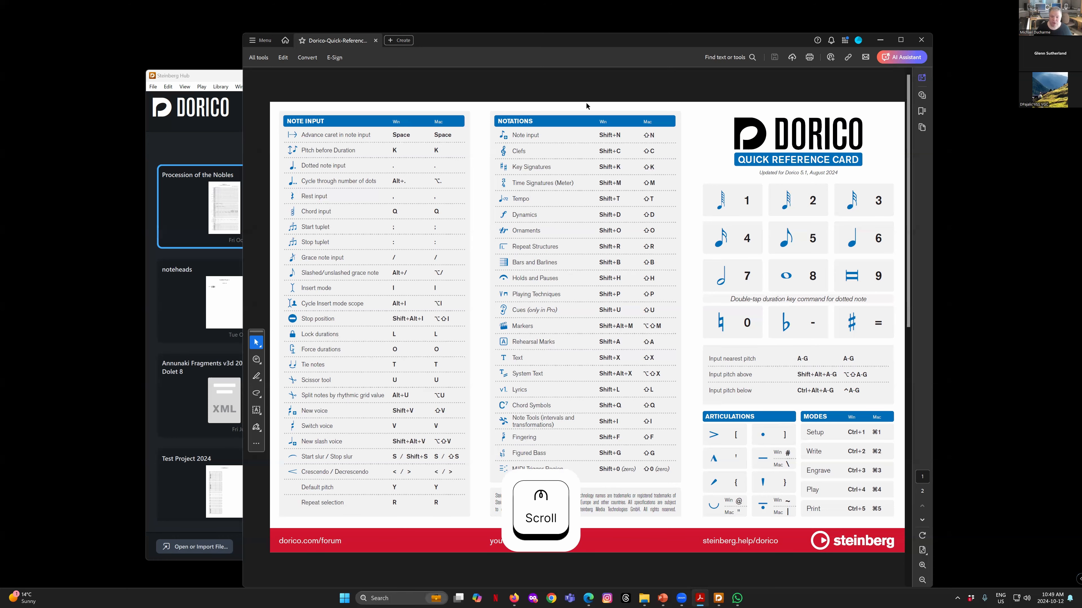
pyautogui.scroll(-1, 628, 212)
pyautogui.scroll(1, 629, 212)
pyautogui.scroll(-1, 629, 213)
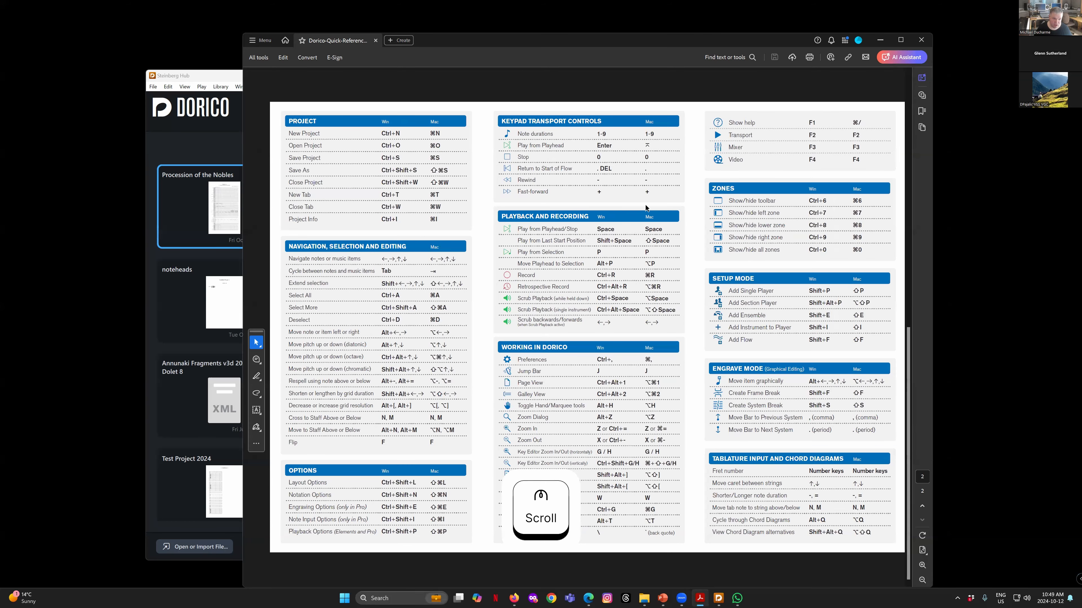
# Switch to Dorico's Steinberg Hub window and shift it slightly up and to the left
pyautogui.click(220, 79)
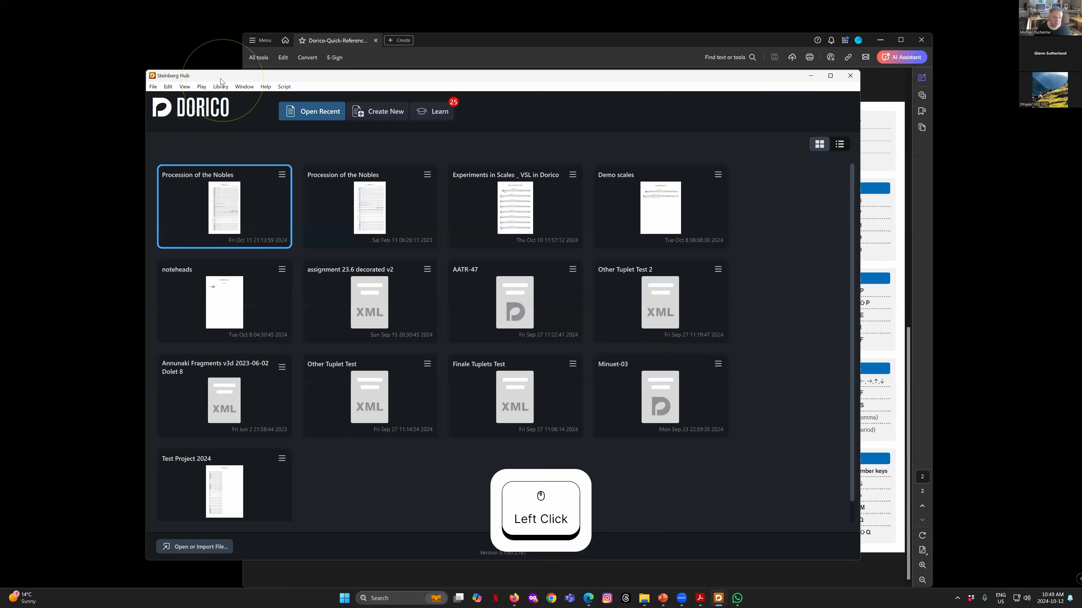
pyautogui.click(500, 81)
pyautogui.moveTo(266, 77); pyautogui.dragTo(260, 69)
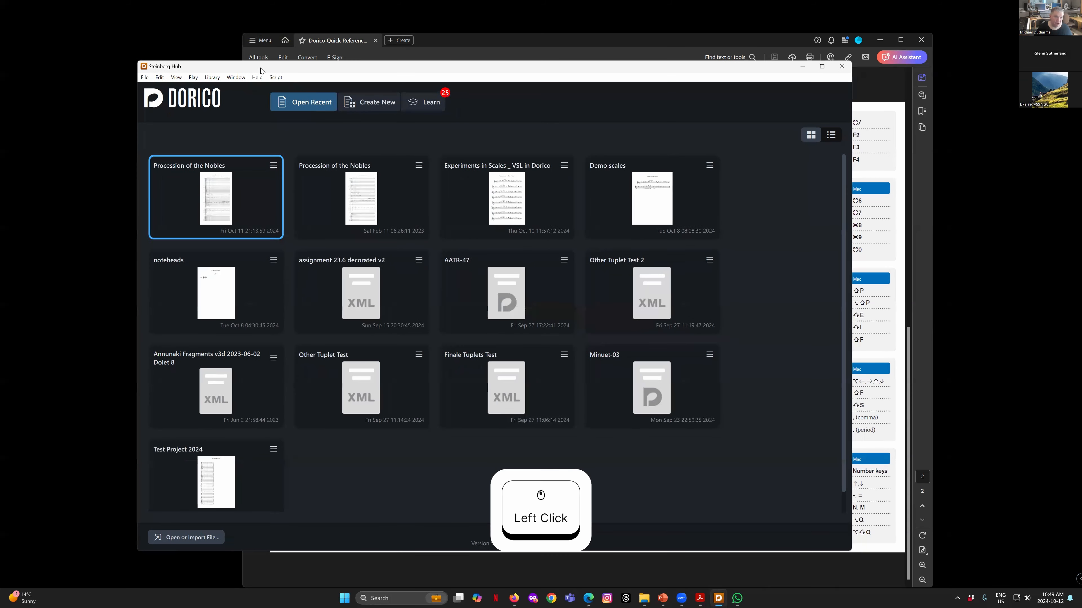
pyautogui.click(325, 69)
pyautogui.moveTo(325, 69); pyautogui.dragTo(322, 69)
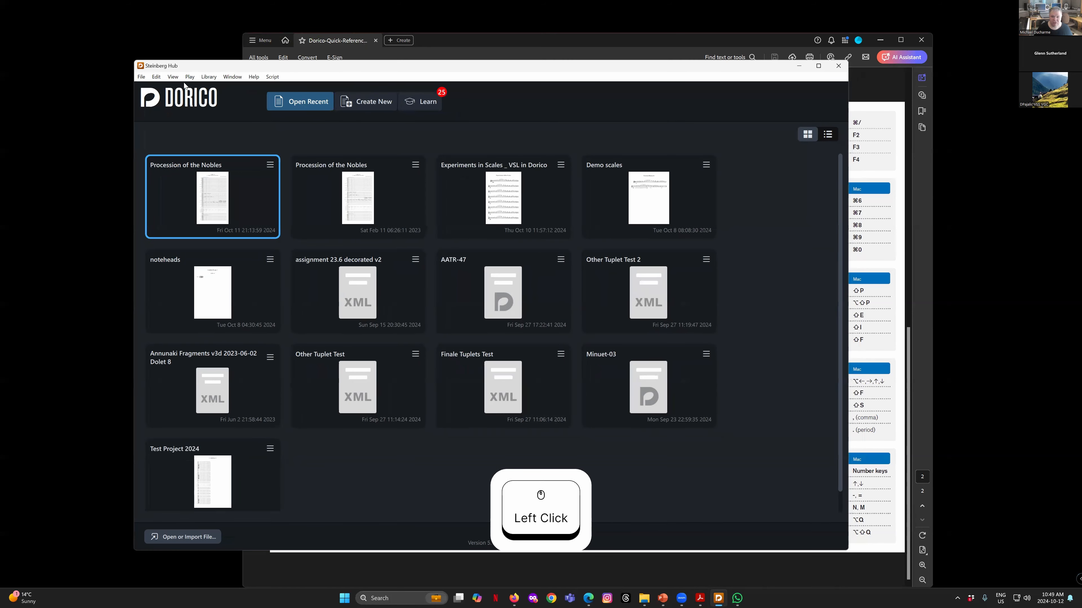
# Open Dorico's Preferences dialog and move it higher over the Hub window
pyautogui.click(156, 77)
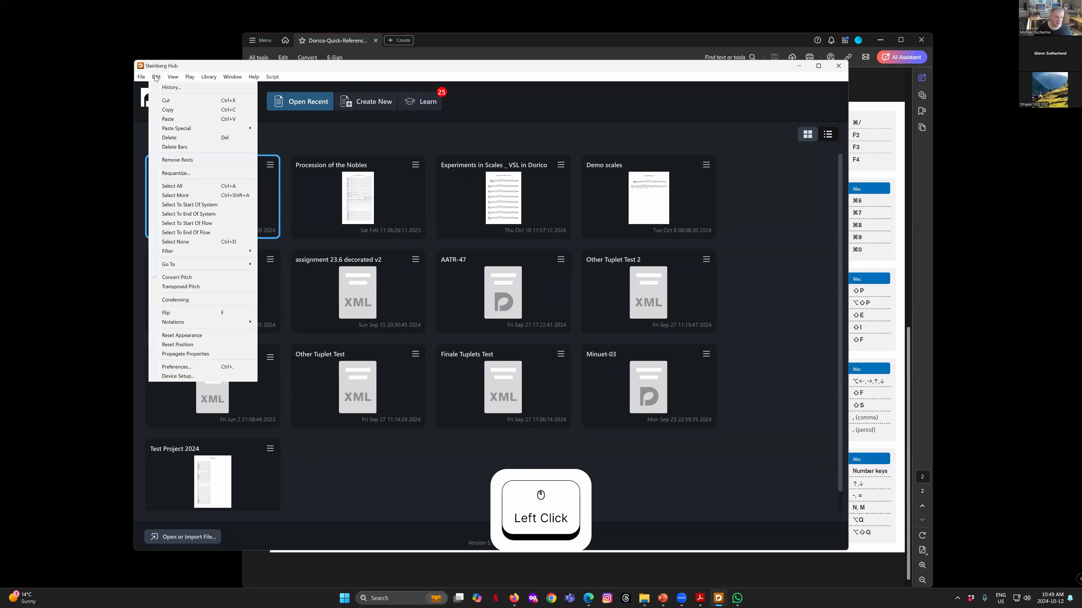
pyautogui.click(184, 69)
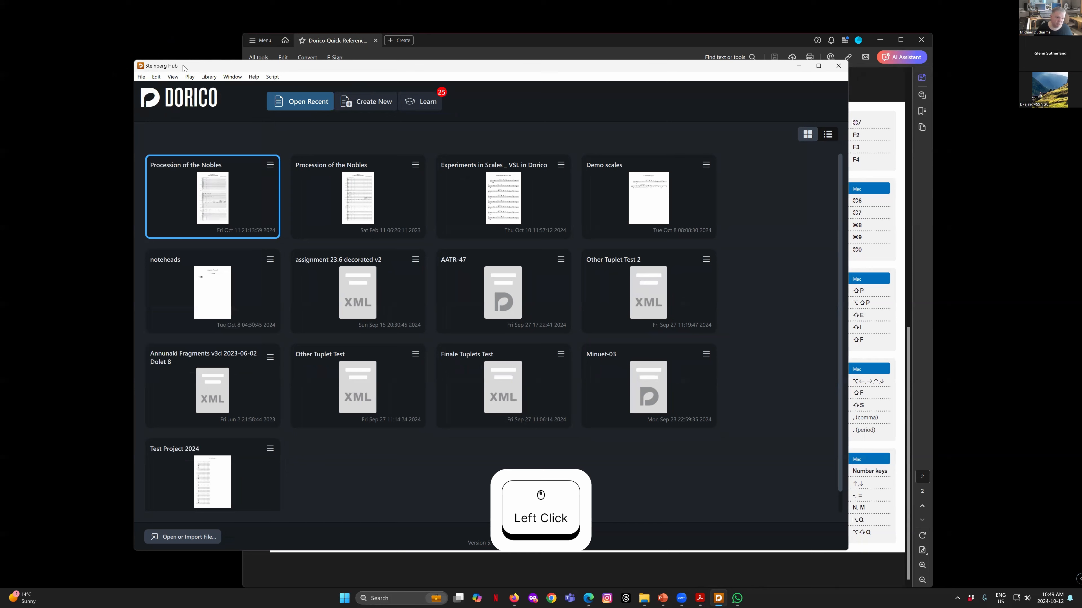
pyautogui.click(195, 68)
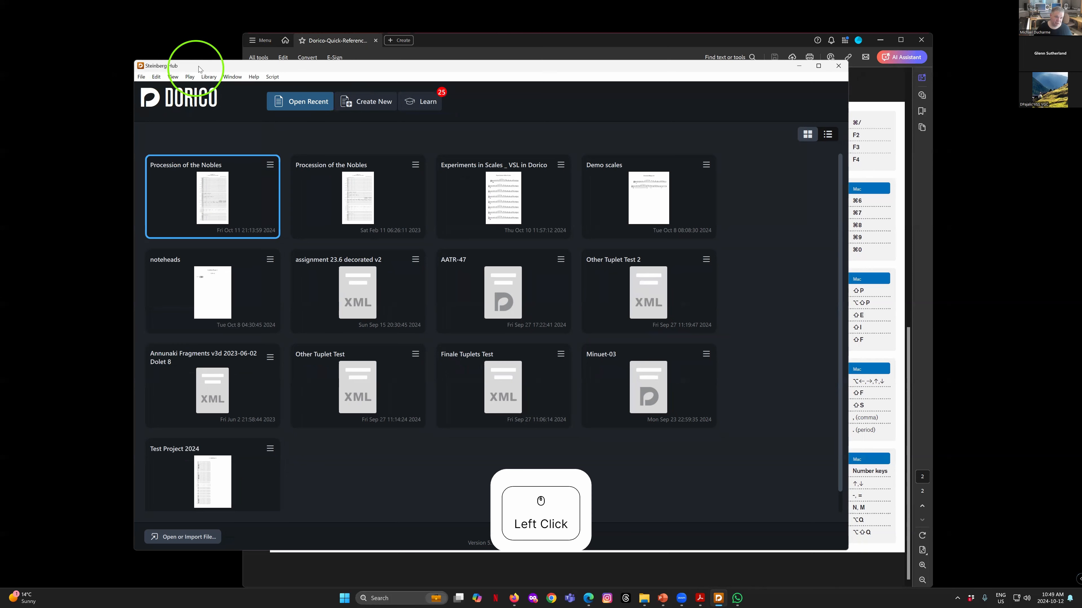
pyautogui.moveTo(199, 68); pyautogui.dragTo(205, 68)
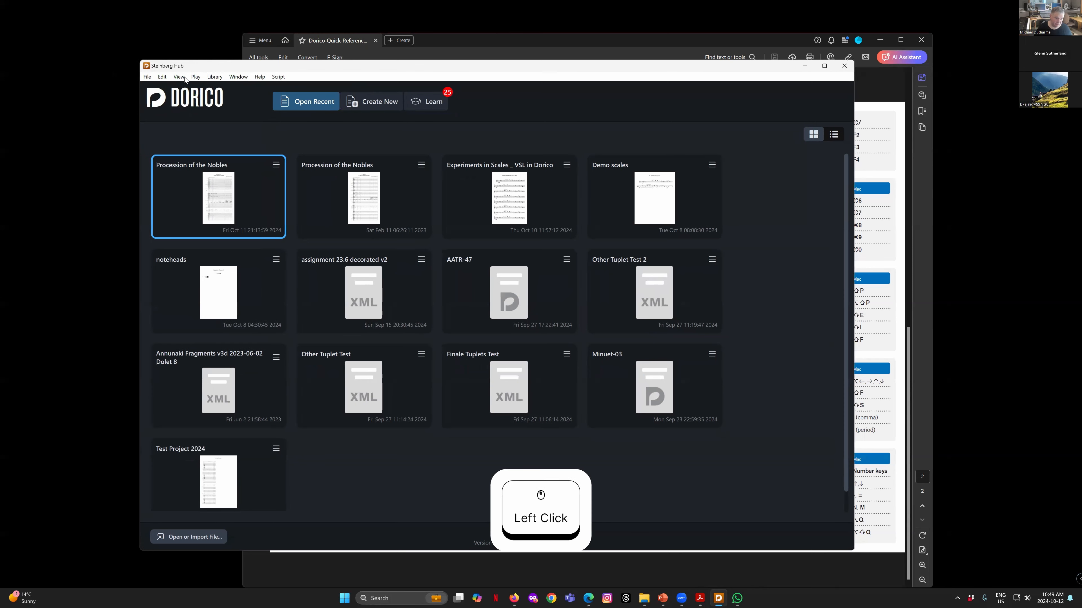
pyautogui.click(163, 77)
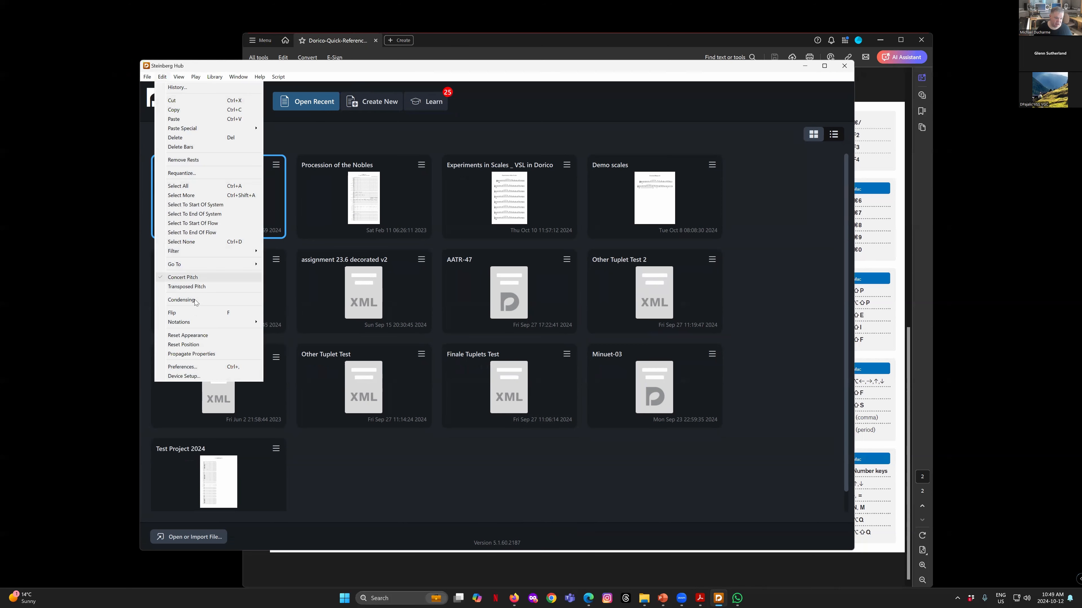
pyautogui.click(183, 367)
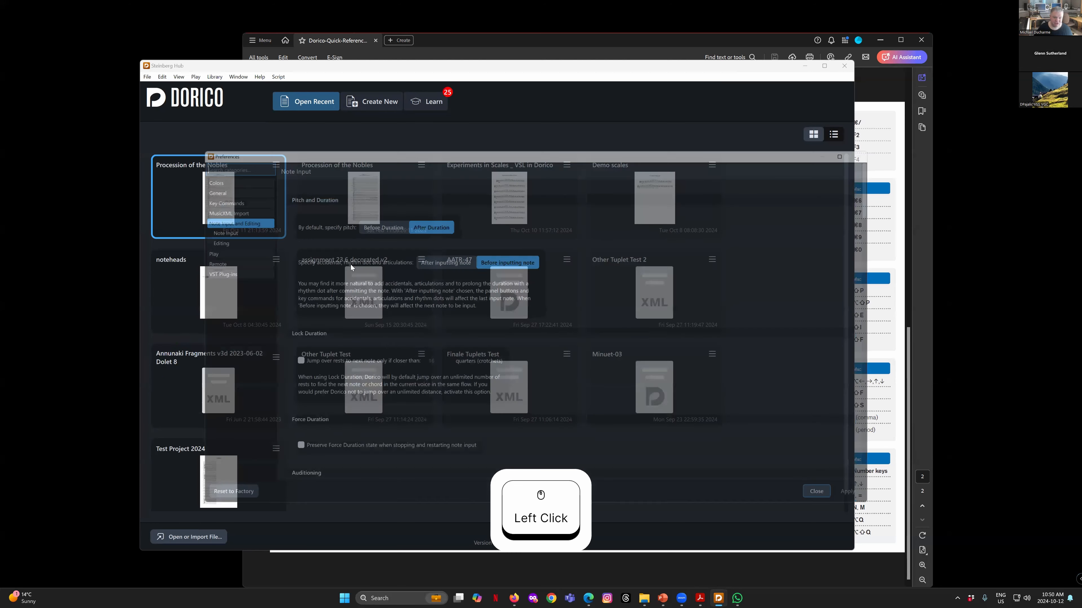
pyautogui.click(384, 144)
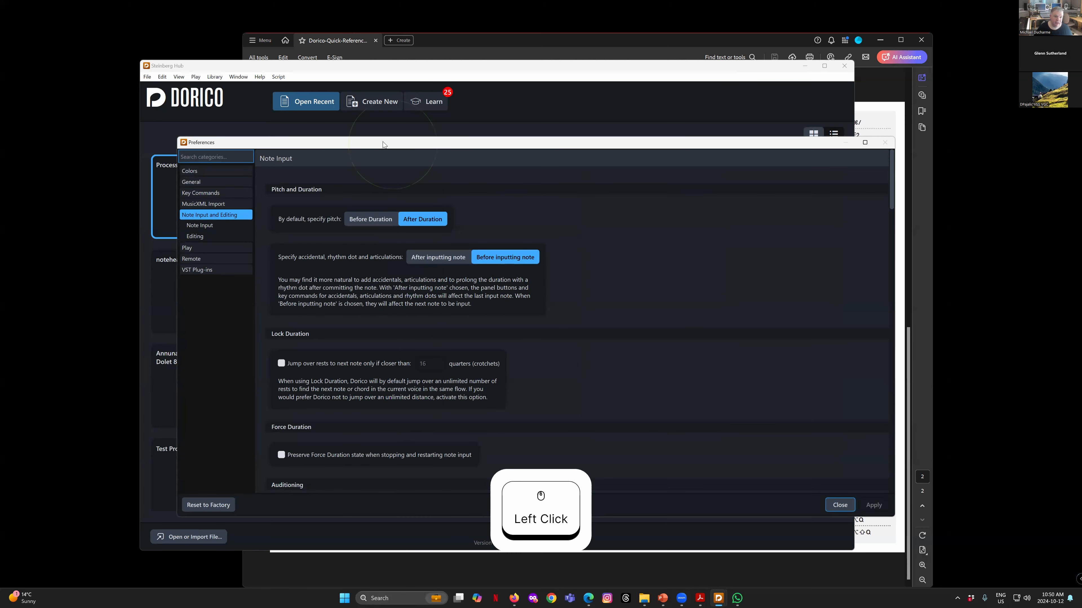
pyautogui.moveTo(382, 141); pyautogui.dragTo(364, 100)
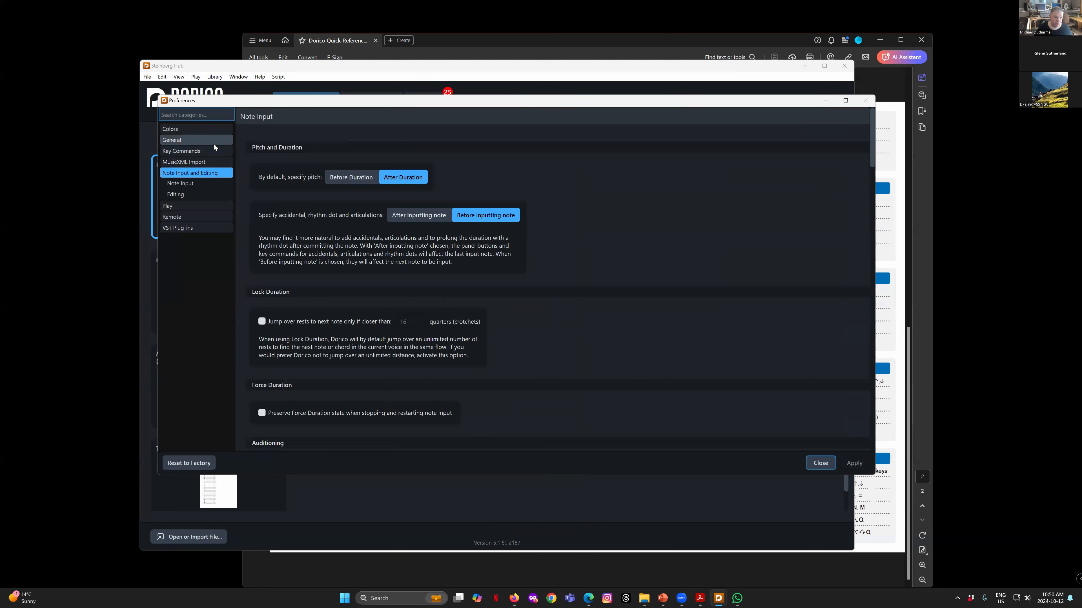
# Review the Mouse Input options in the Note Input and Editing preferences, then close the dialog without changes
pyautogui.click(178, 173)
pyautogui.scroll(-5, 562, 298)
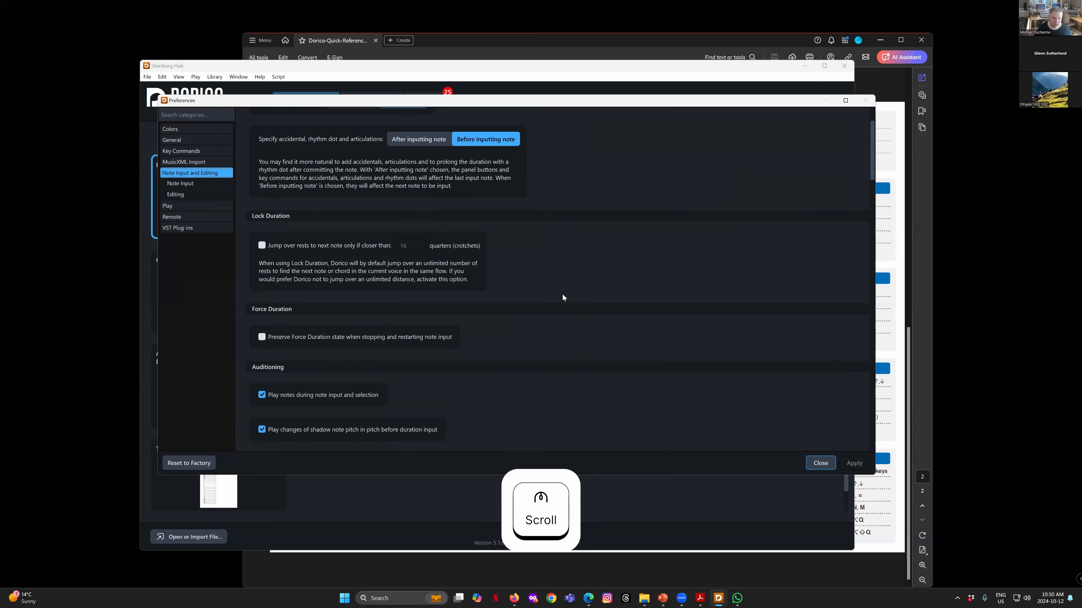
pyautogui.scroll(-2, 562, 298)
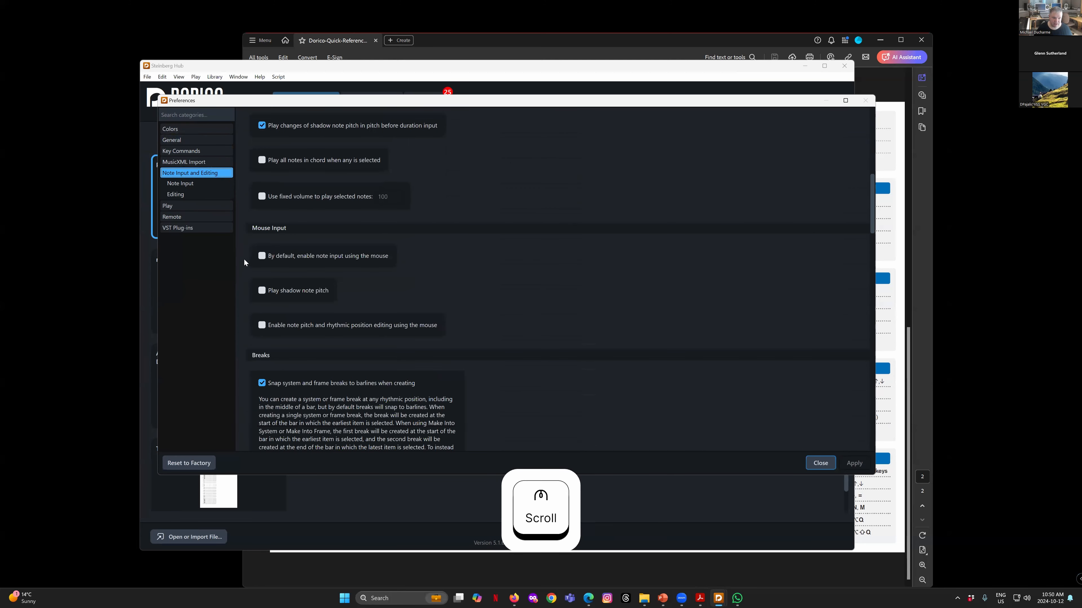
pyautogui.click(240, 291)
pyautogui.moveTo(241, 293)
pyautogui.mouseDown()
pyautogui.moveTo(242, 325)
pyautogui.moveTo(245, 243)
pyautogui.moveTo(247, 309)
pyautogui.moveTo(249, 251)
pyautogui.mouseUp()
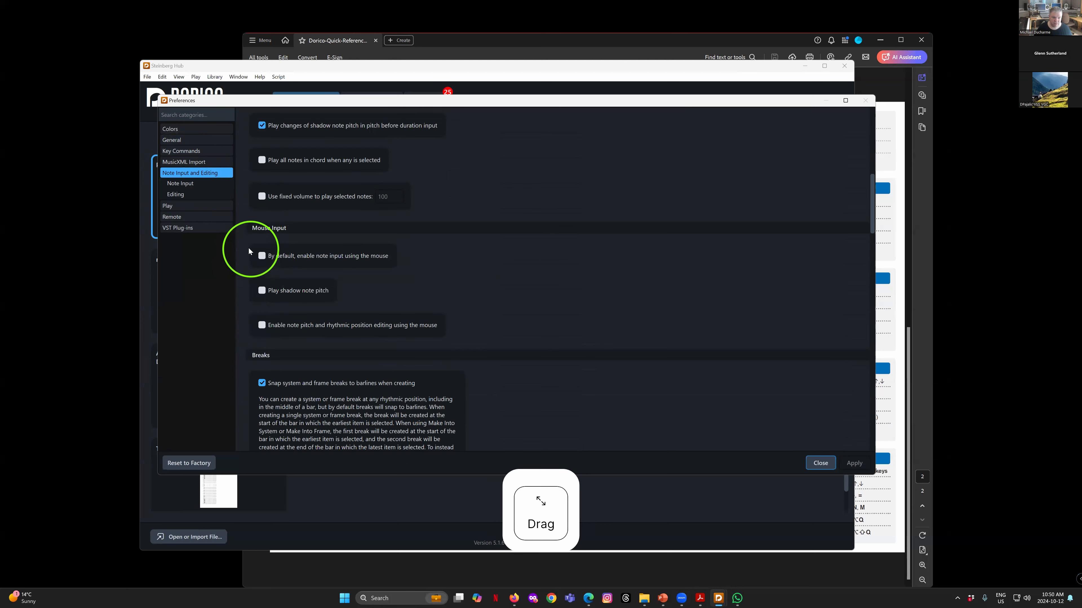
pyautogui.moveTo(249, 299)
pyautogui.mouseDown()
pyautogui.moveTo(249, 239)
pyautogui.moveTo(249, 318)
pyautogui.moveTo(244, 258)
pyautogui.mouseUp()
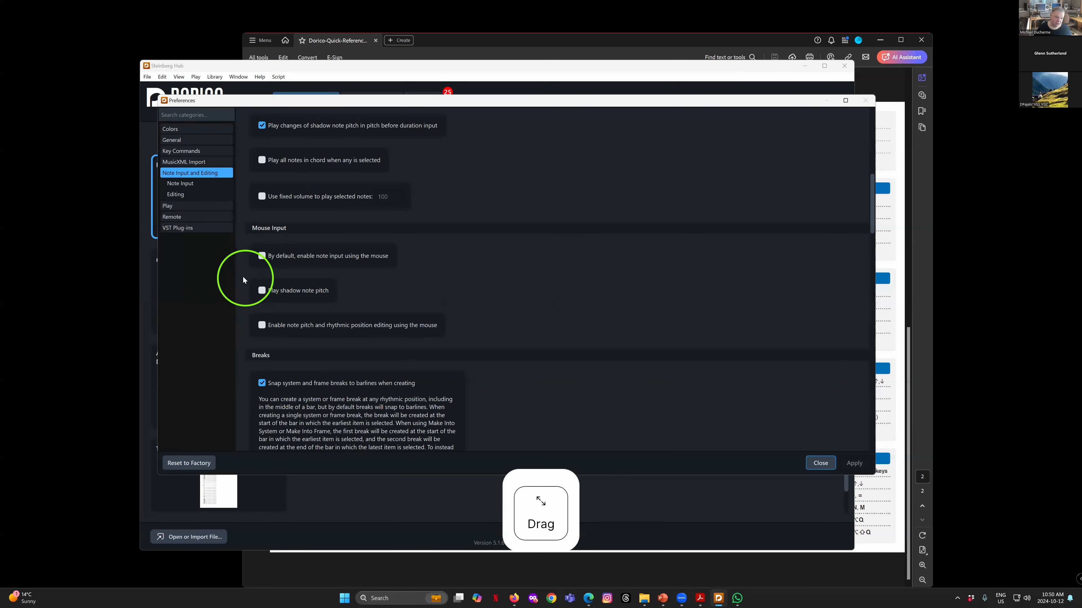
pyautogui.moveTo(245, 306); pyautogui.dragTo(244, 256)
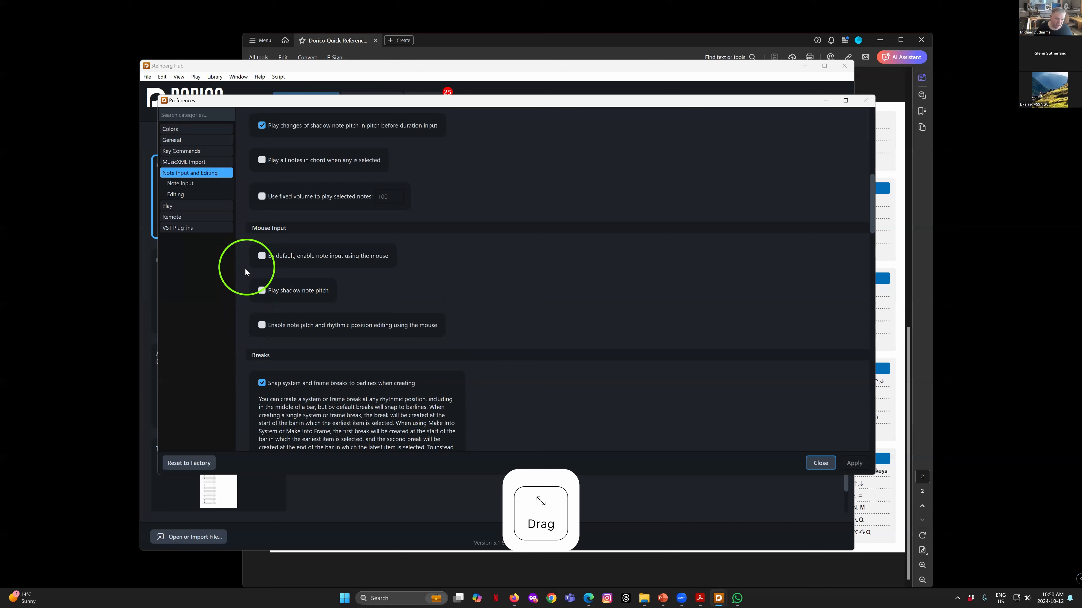
pyautogui.moveTo(246, 317); pyautogui.dragTo(251, 252)
pyautogui.moveTo(255, 302)
pyautogui.mouseDown()
pyautogui.moveTo(247, 309)
pyautogui.moveTo(245, 251)
pyautogui.moveTo(250, 325)
pyautogui.mouseUp()
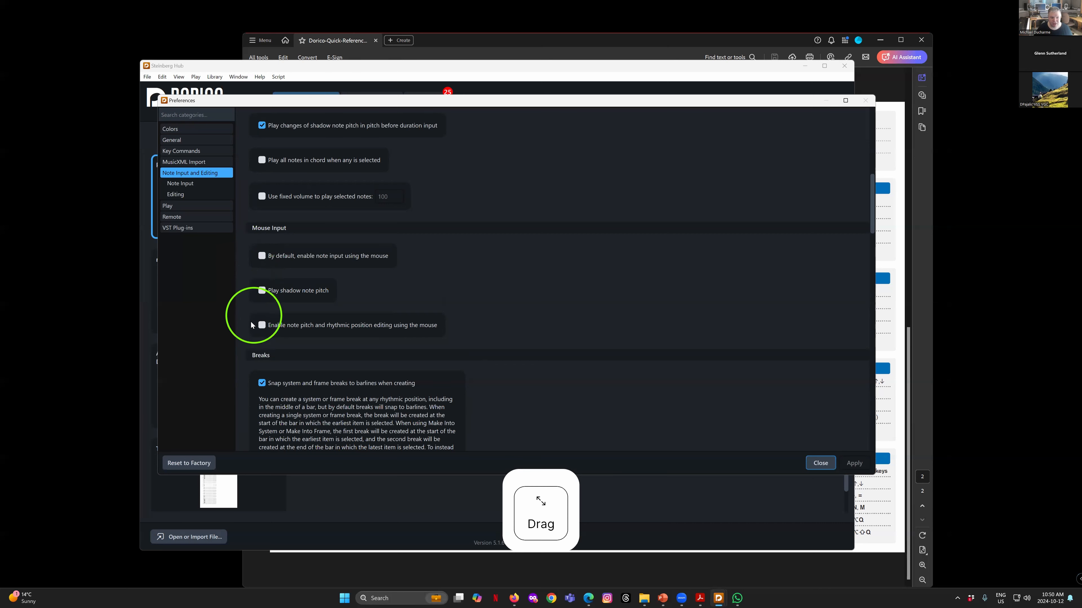
pyautogui.moveTo(249, 275); pyautogui.dragTo(248, 261)
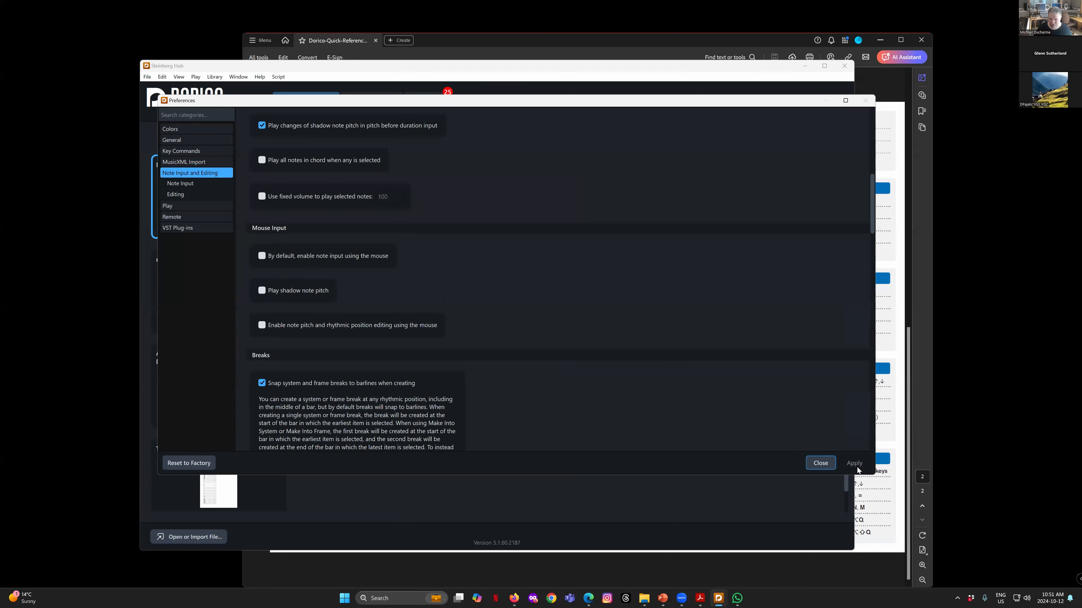
pyautogui.click(824, 464)
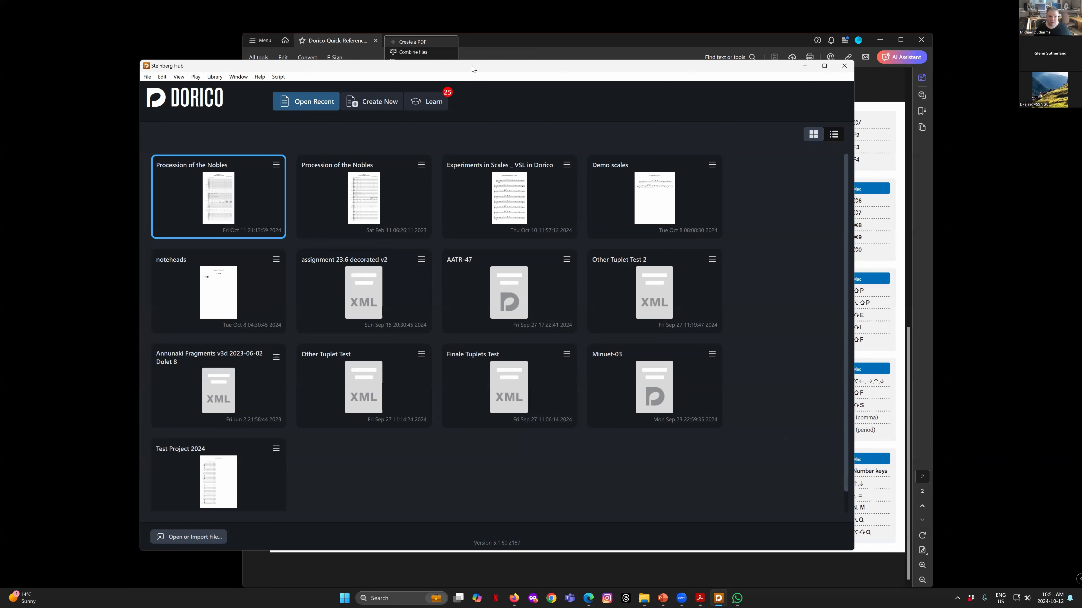
# Start opening a project file and browse to Dropbox > 2023-2024 > Vancouver Pro Musica > Dorico Training Share
pyautogui.click(198, 538)
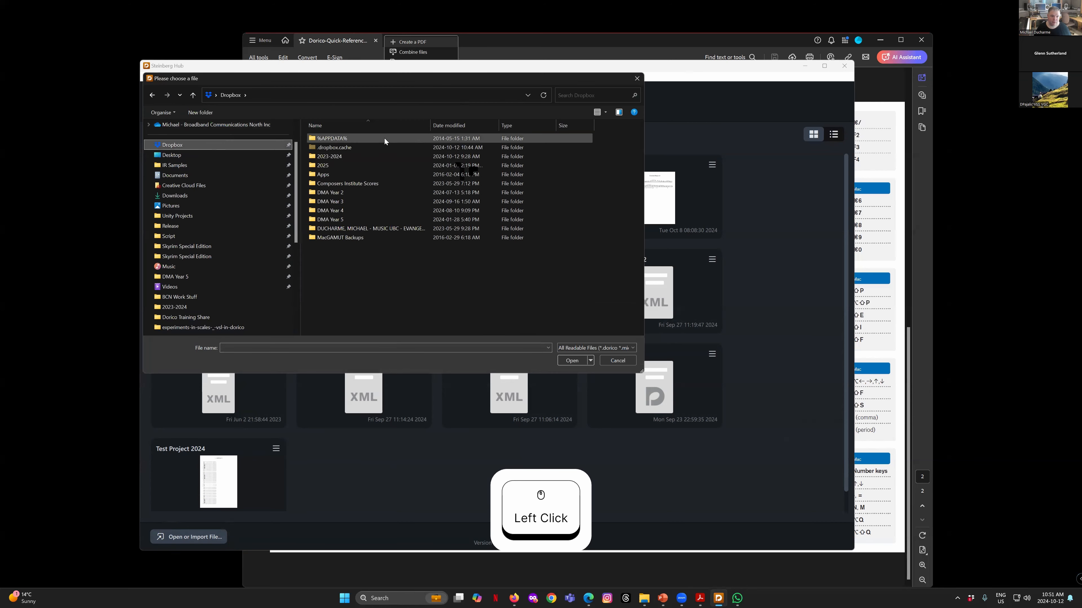
pyautogui.doubleClick(341, 157)
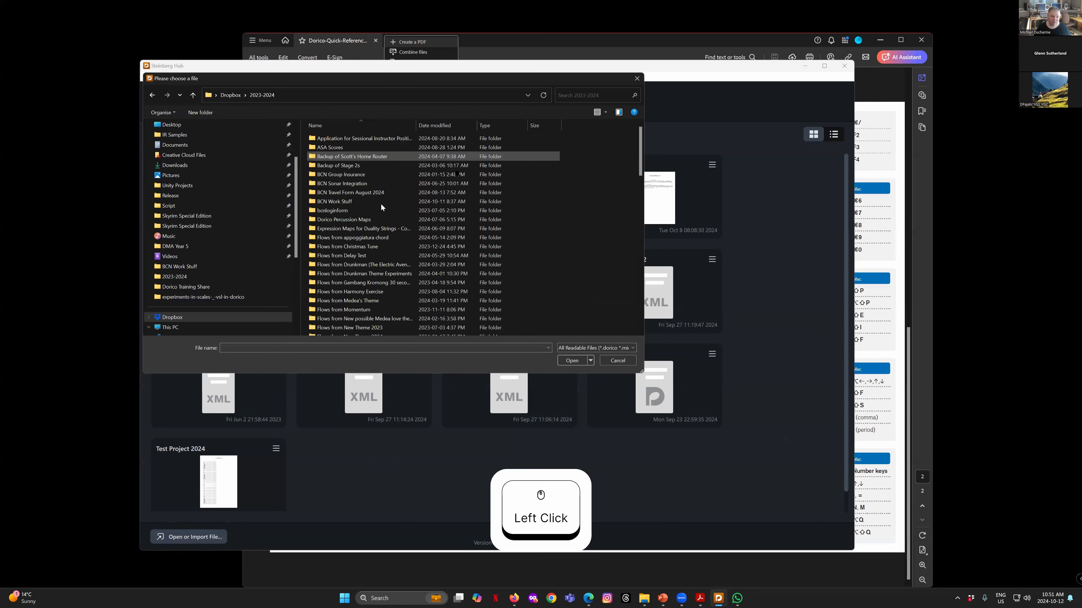
pyautogui.scroll(-9, 373, 241)
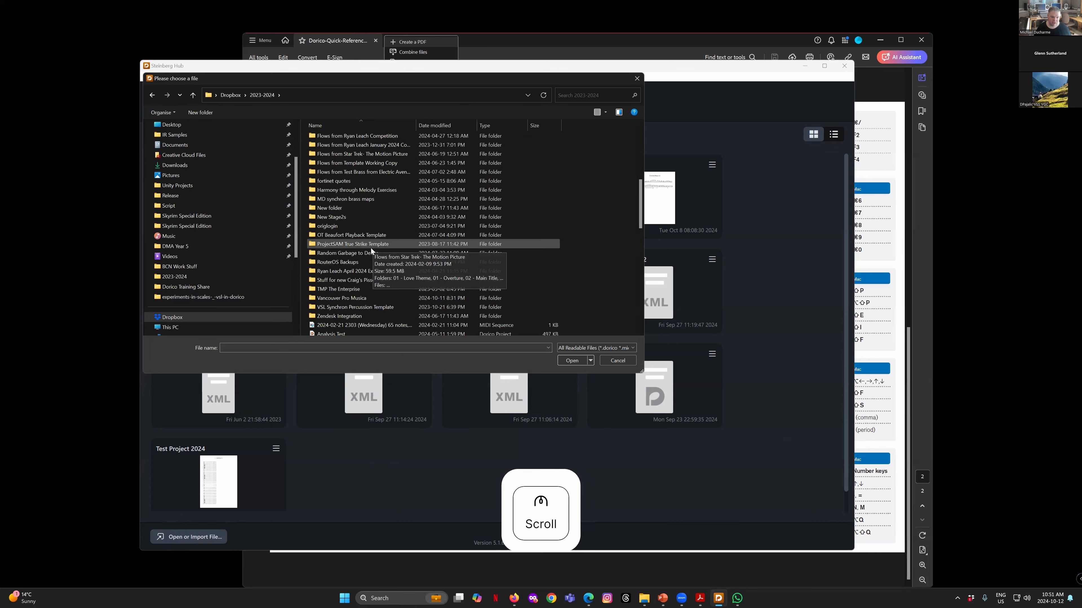
pyautogui.doubleClick(341, 297)
pyautogui.doubleClick(349, 139)
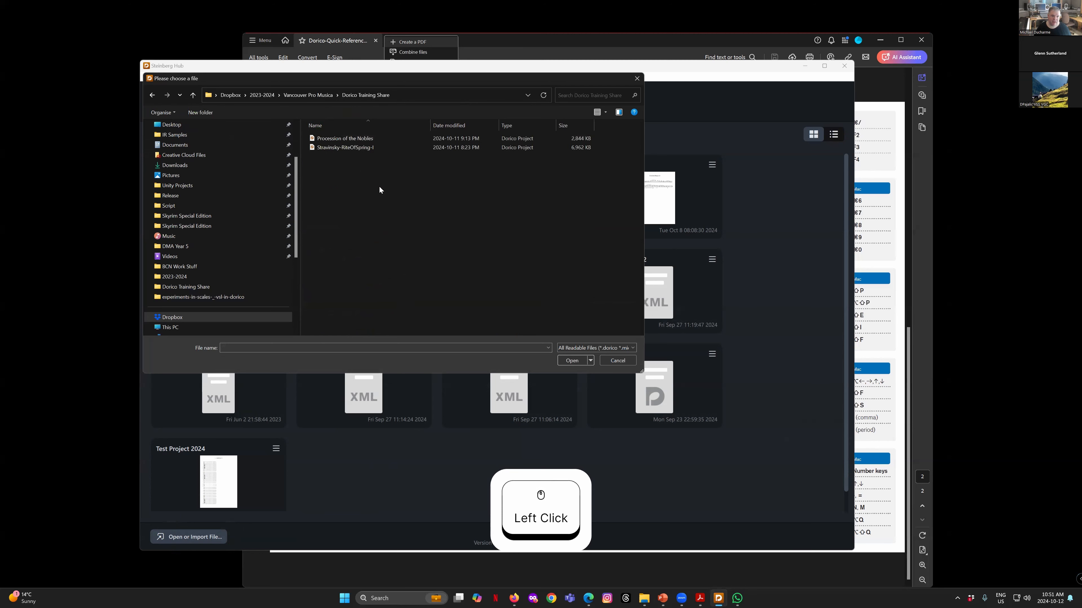
# Open the Stravinsky-RiteOfSpring-I project and move its window toward the left edge of the screen
pyautogui.moveTo(365, 80); pyautogui.dragTo(417, 108)
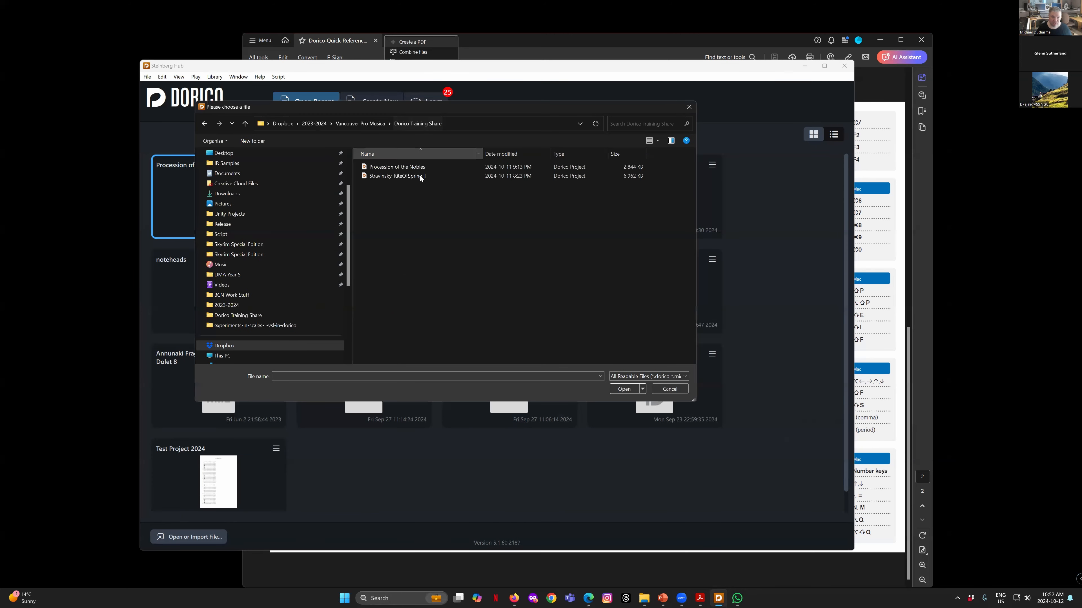
pyautogui.click(413, 175)
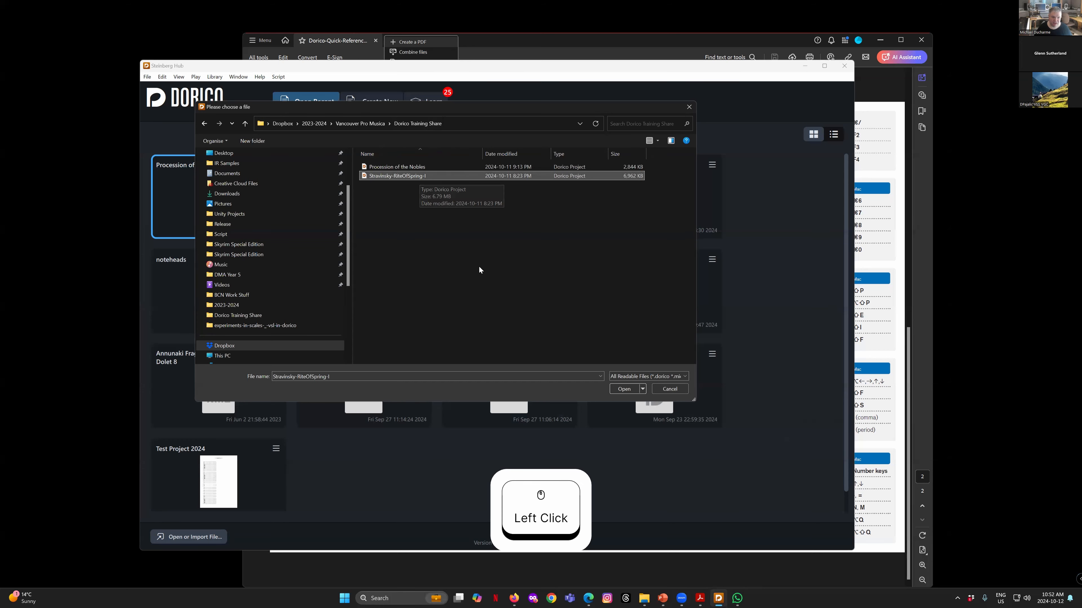
pyautogui.moveTo(378, 107); pyautogui.dragTo(404, 130)
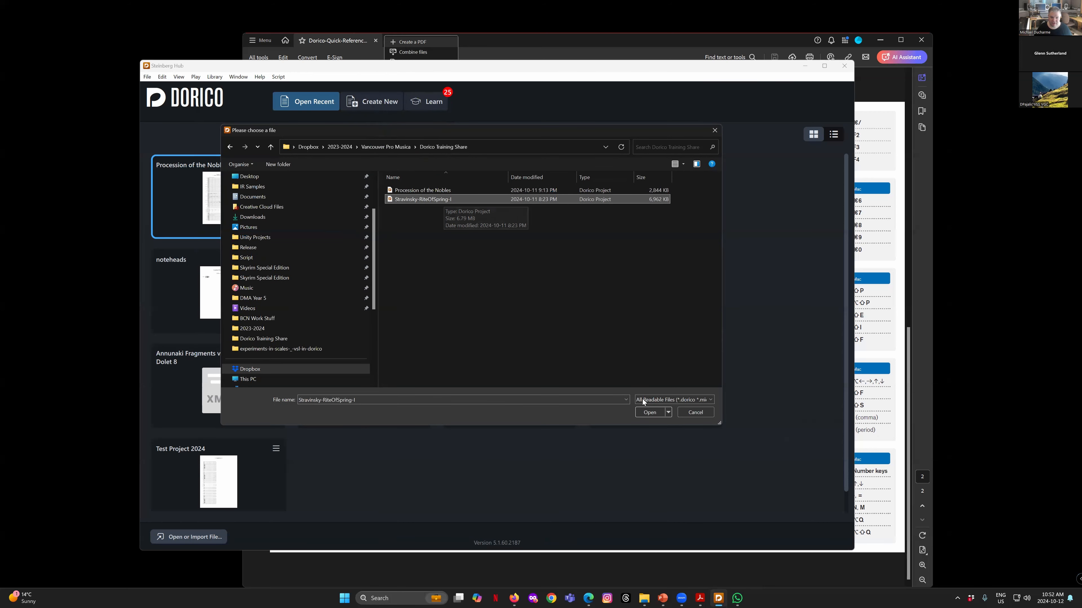
pyautogui.click(654, 412)
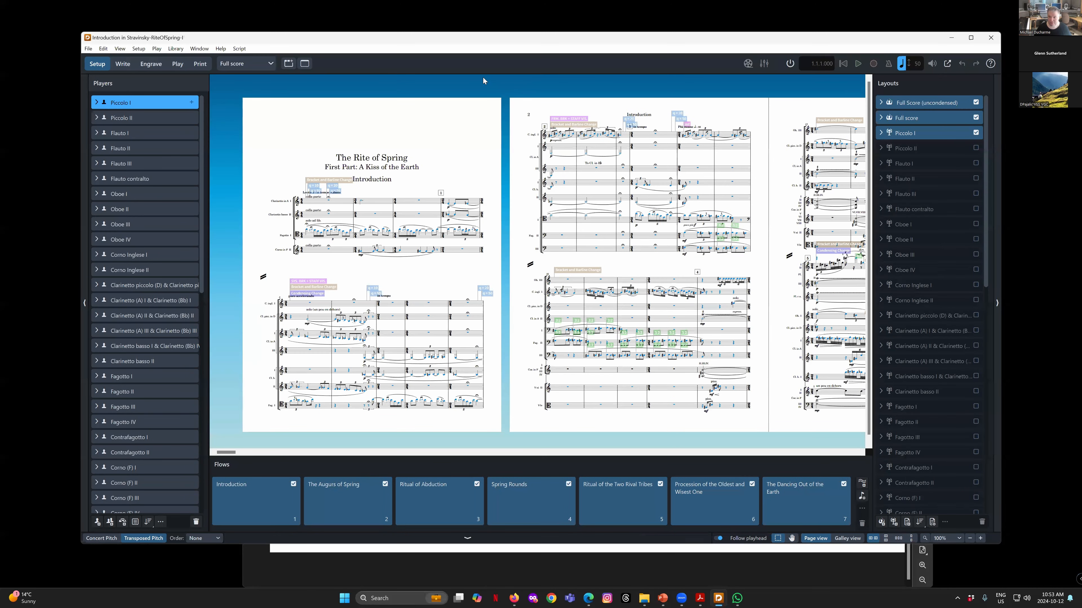
pyautogui.click(446, 42)
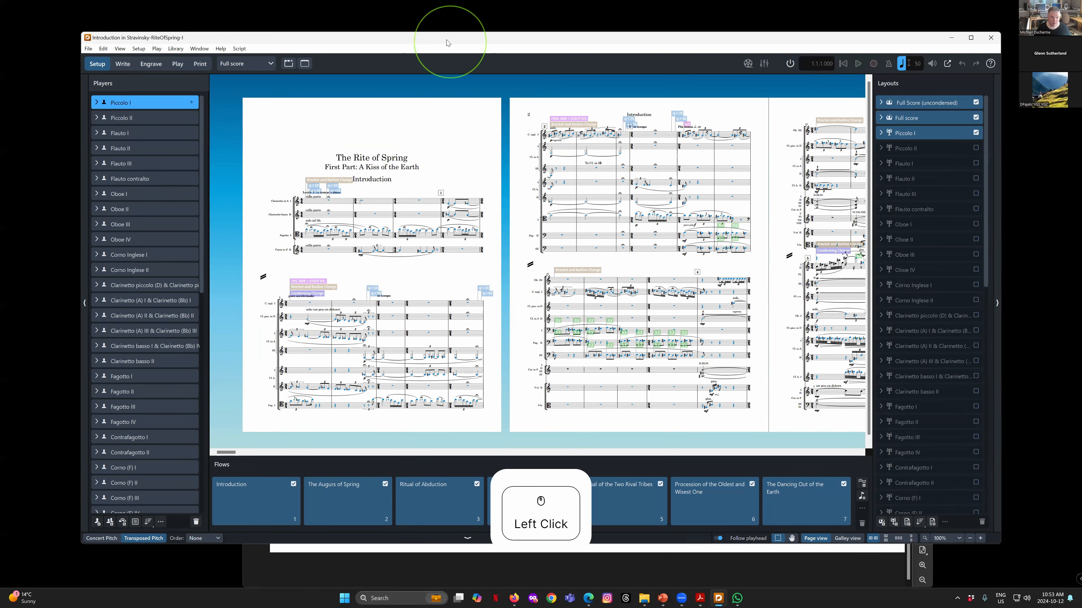
pyautogui.moveTo(446, 42); pyautogui.dragTo(398, 53)
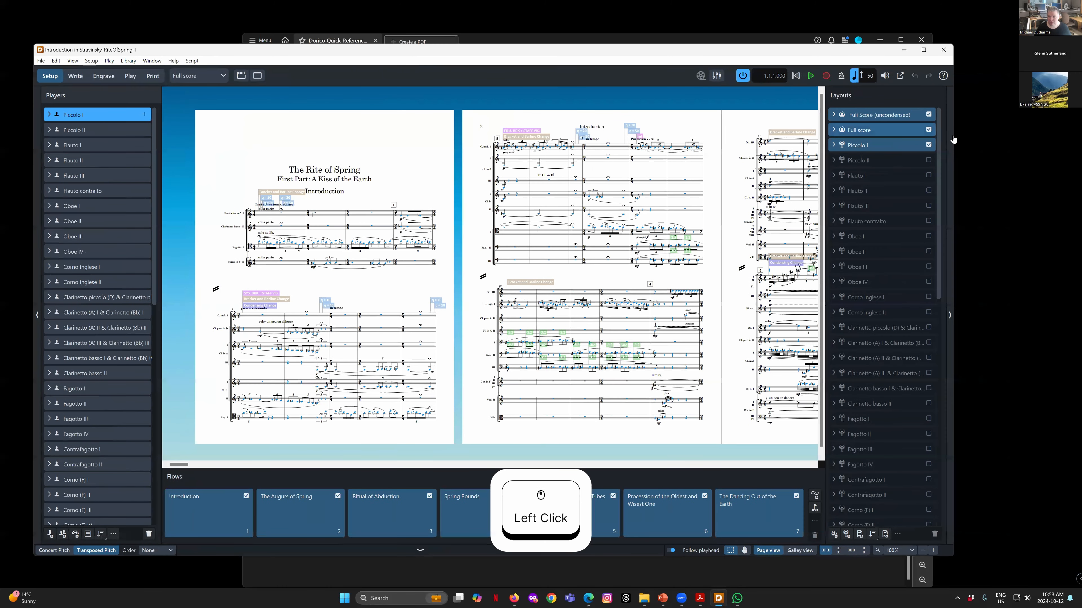
# Look at the project in Write, Engrave and Play modes, and return to Setup mode
pyautogui.click(979, 153)
pyautogui.moveTo(714, 51); pyautogui.dragTo(693, 52)
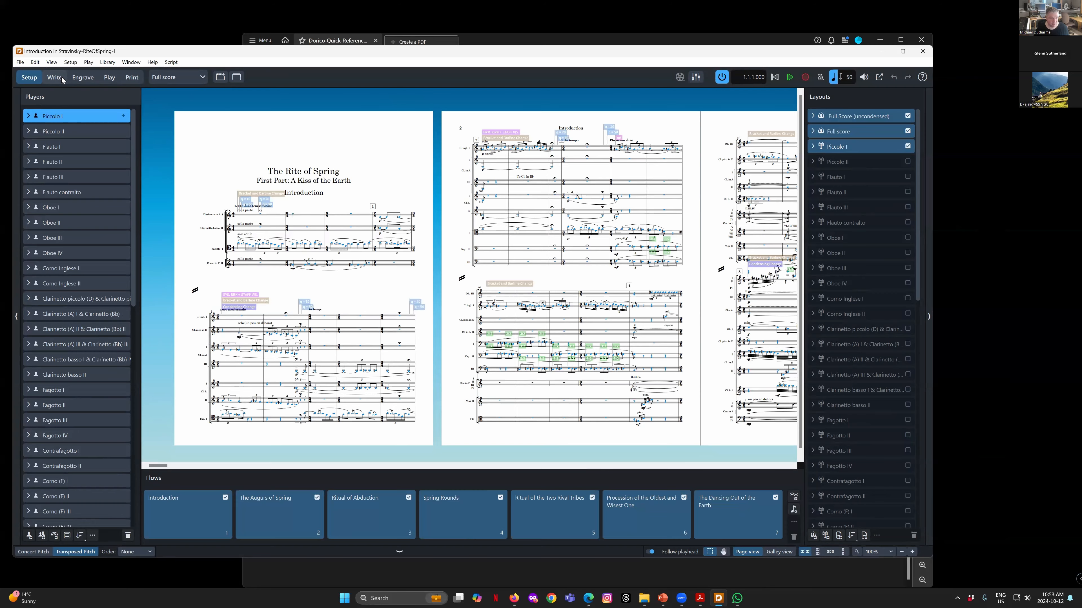
pyautogui.hotkey('ctrl', '2')
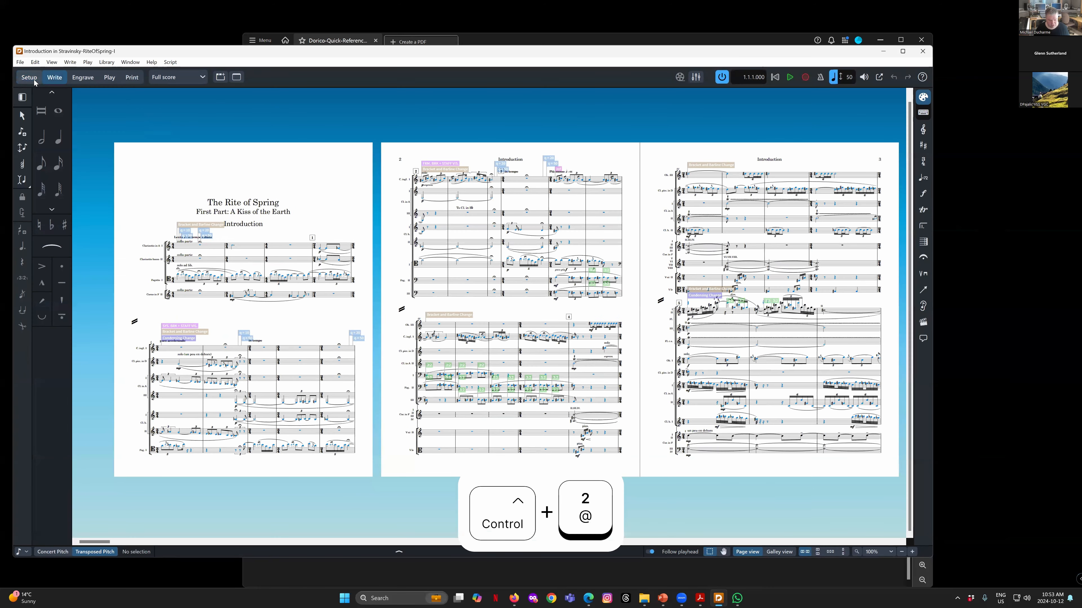
pyautogui.hotkey('ctrl', '3')
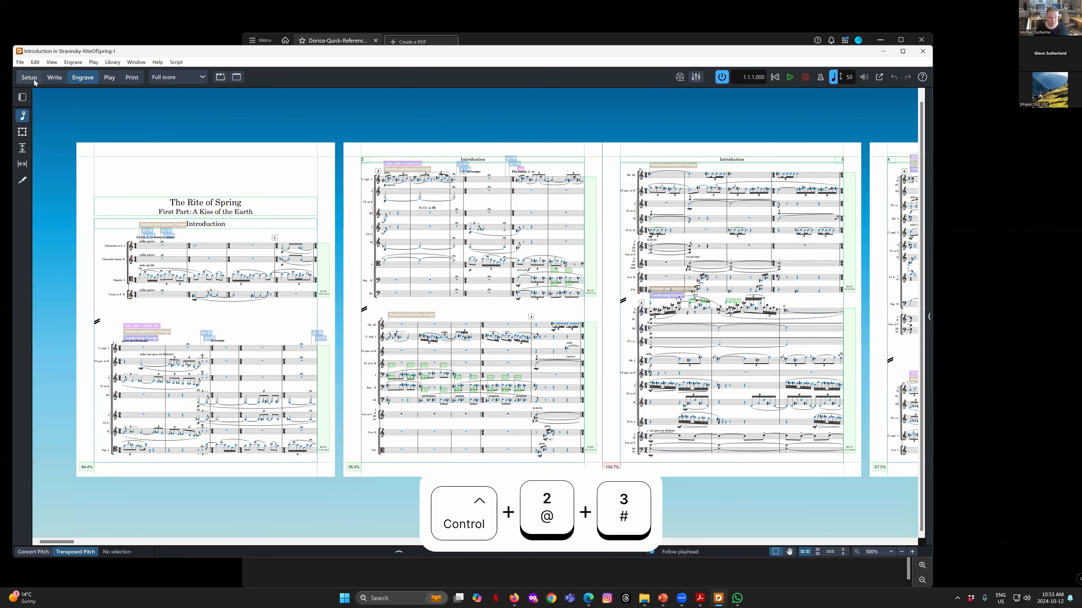
pyautogui.hotkey('ctrl', '4')
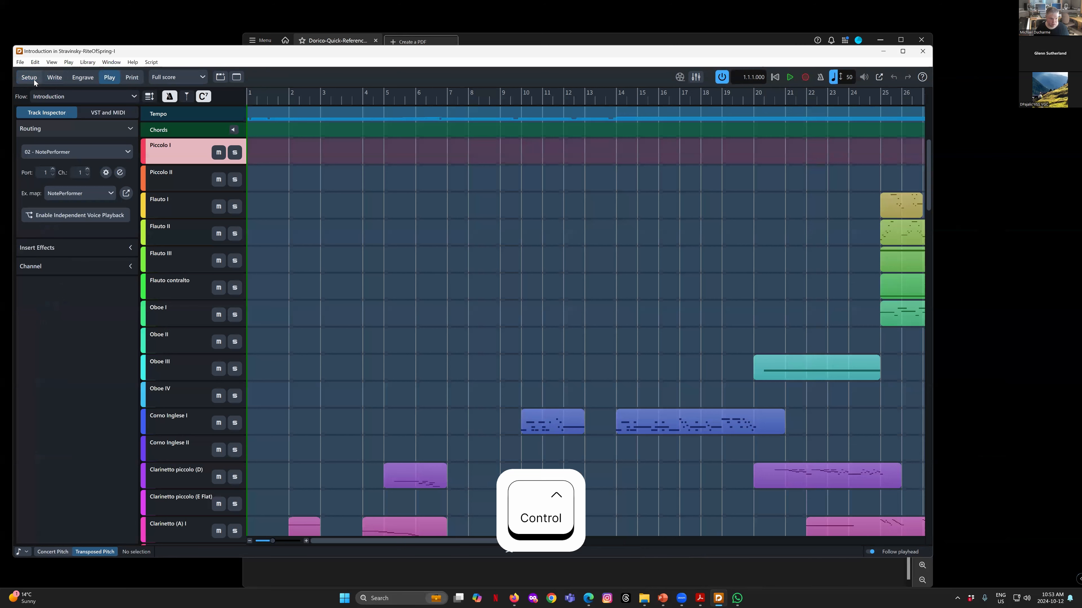
pyautogui.hotkey('ctrl', '1')
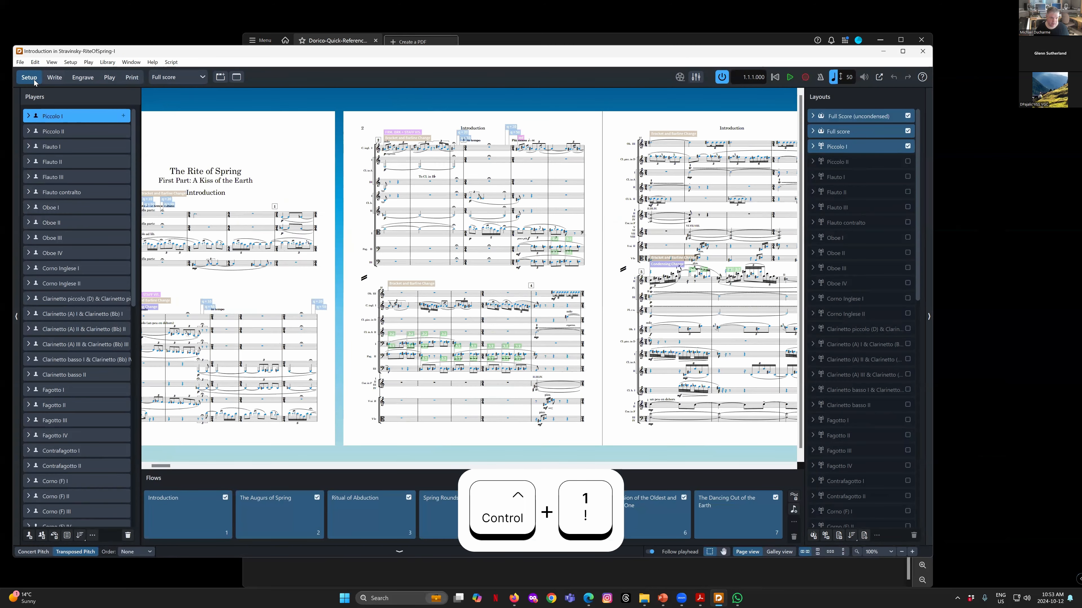
# Hide and restore the toolbar, followed by the Players, Layouts and Flows panels one at a time
pyautogui.hotkey('ctrl', '6')
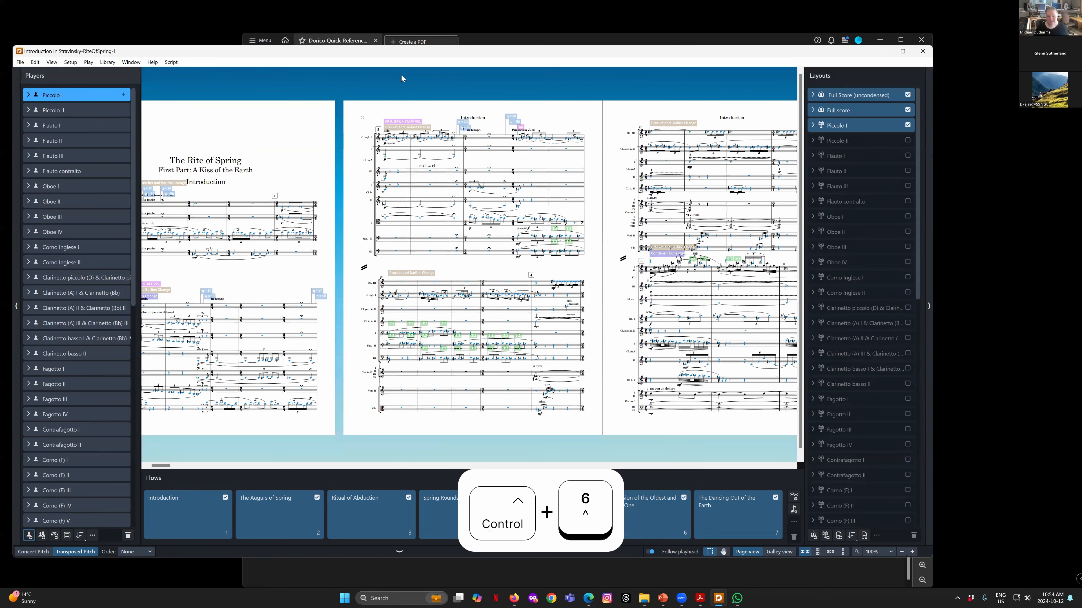
pyautogui.hotkey('ctrl', '6')
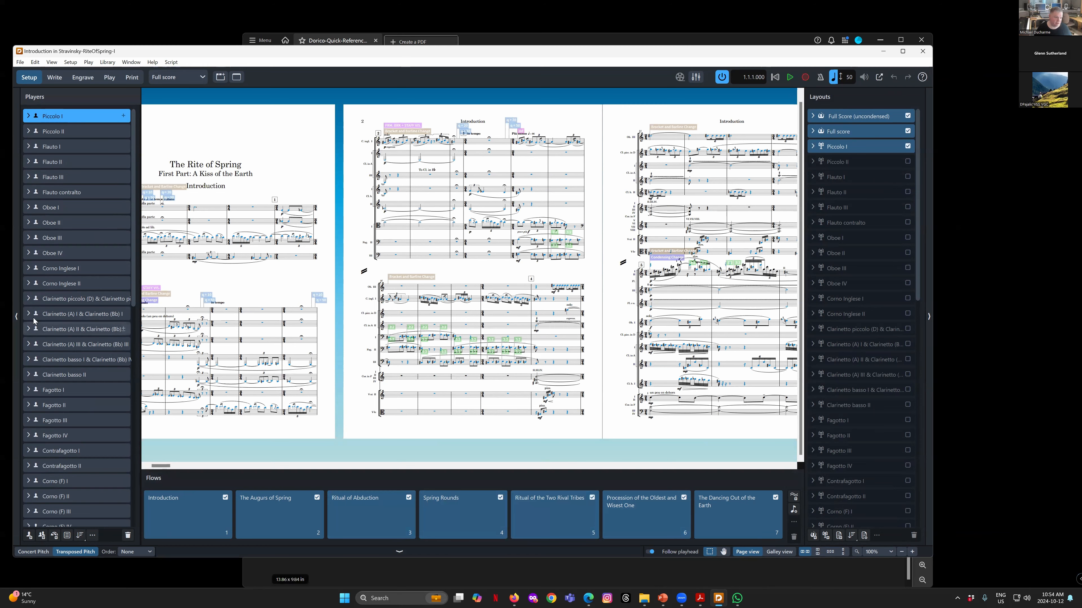
pyautogui.click(16, 317)
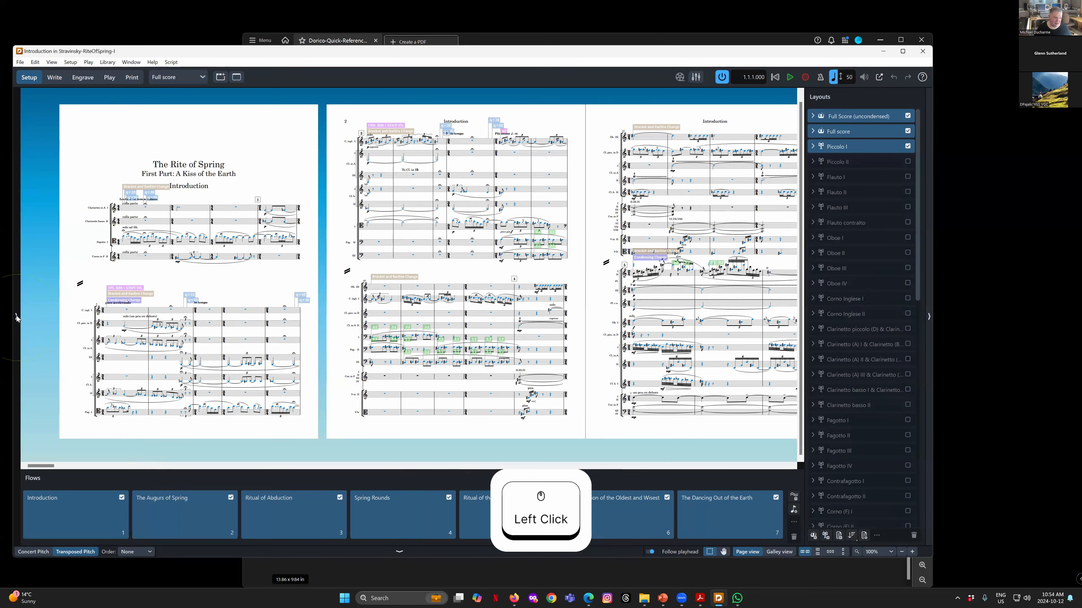
pyautogui.click(16, 317)
pyautogui.click(928, 316)
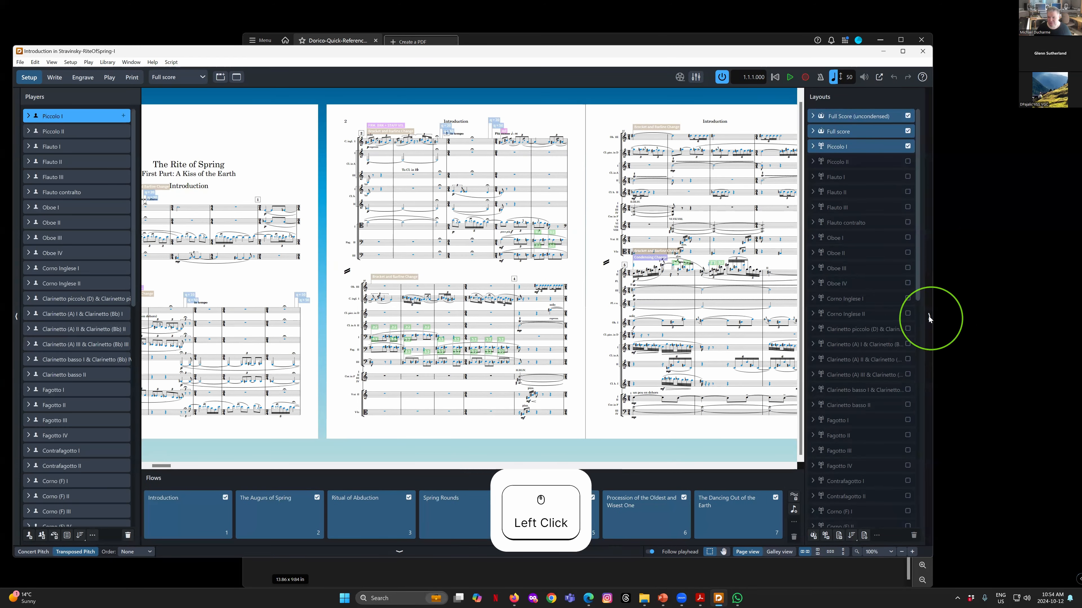
pyautogui.click(930, 316)
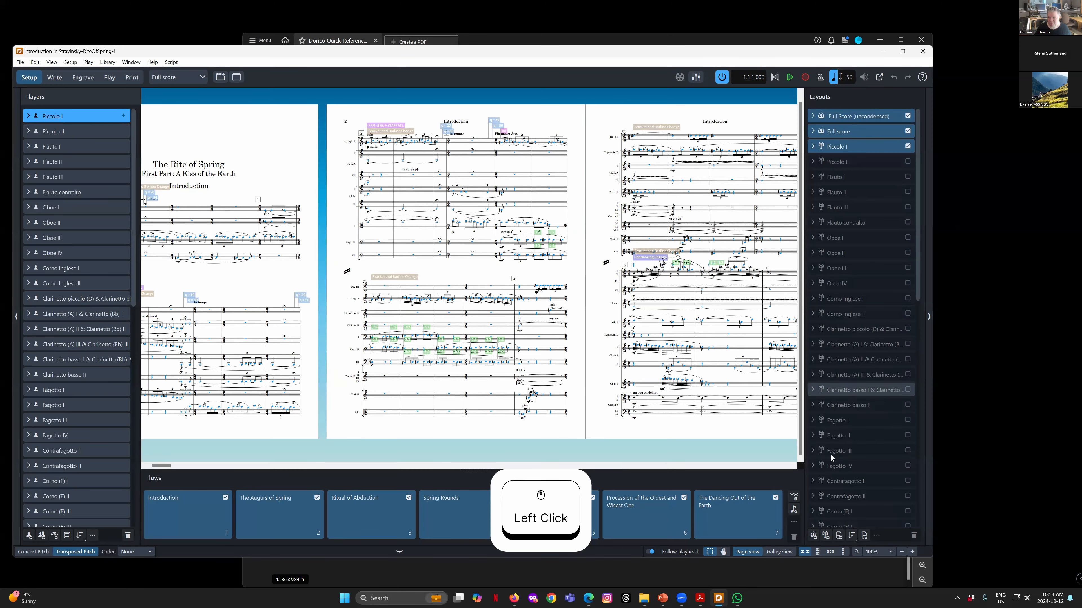
pyautogui.click(393, 554)
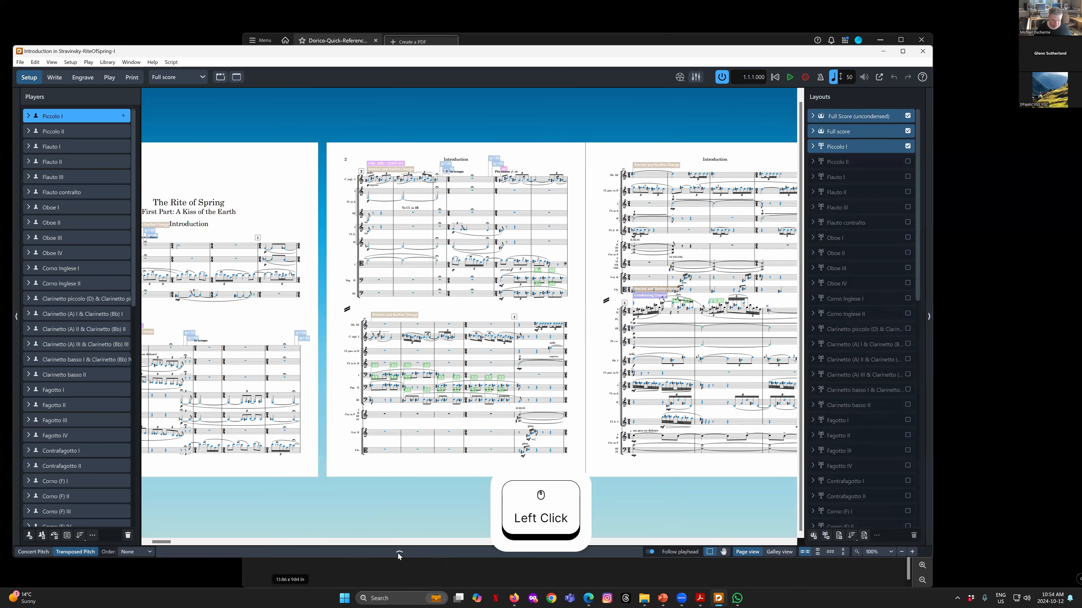
pyautogui.click(396, 553)
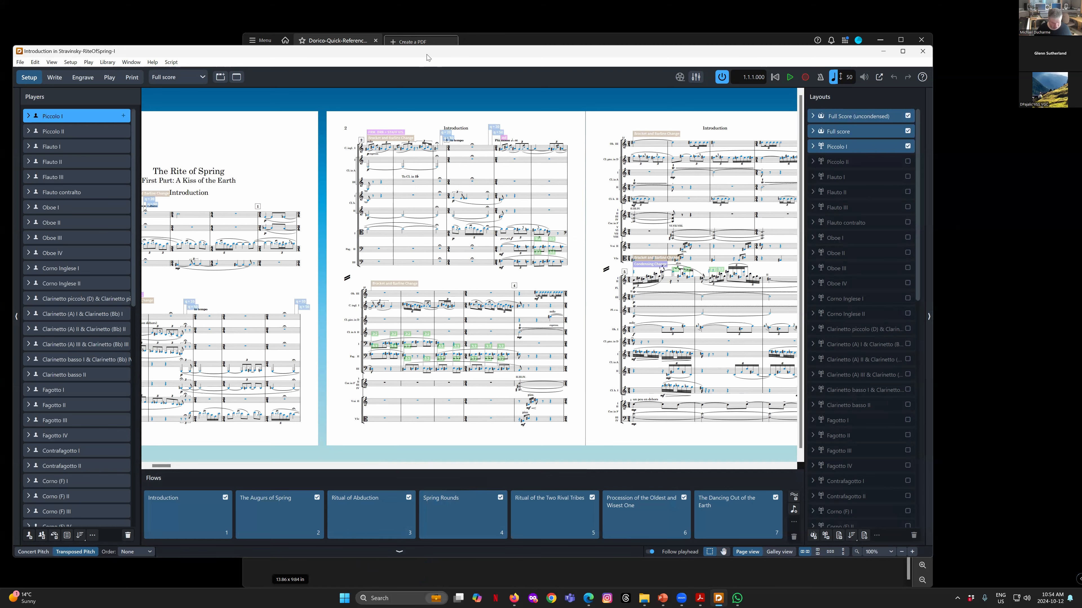
# Hide all panels at once, restore them, and shift the project window slightly to the right
pyautogui.hotkey('ctrl', '0')
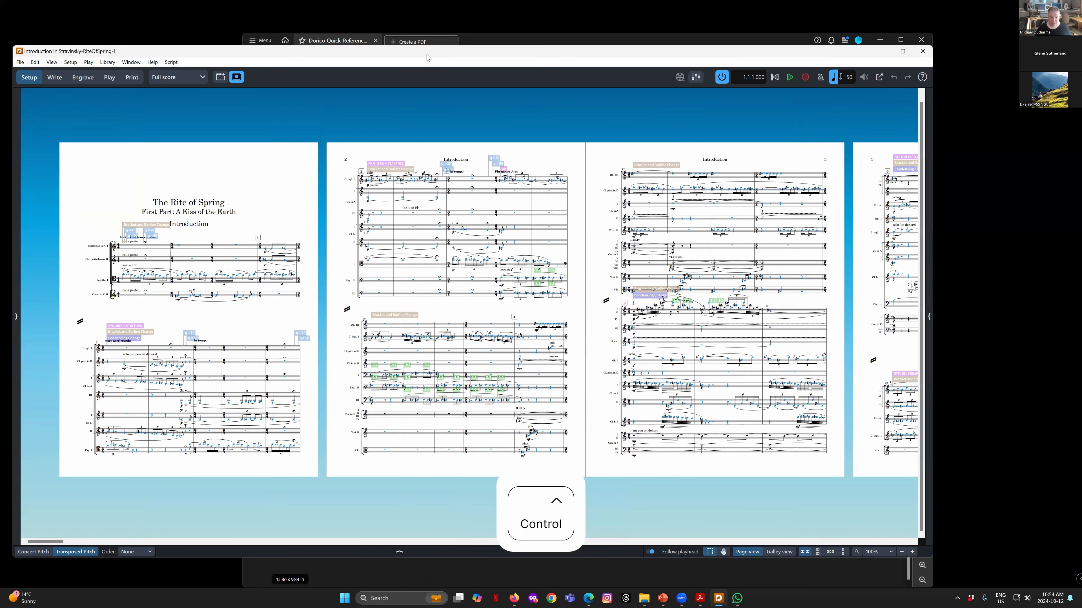
pyautogui.hotkey('ctrl', '0')
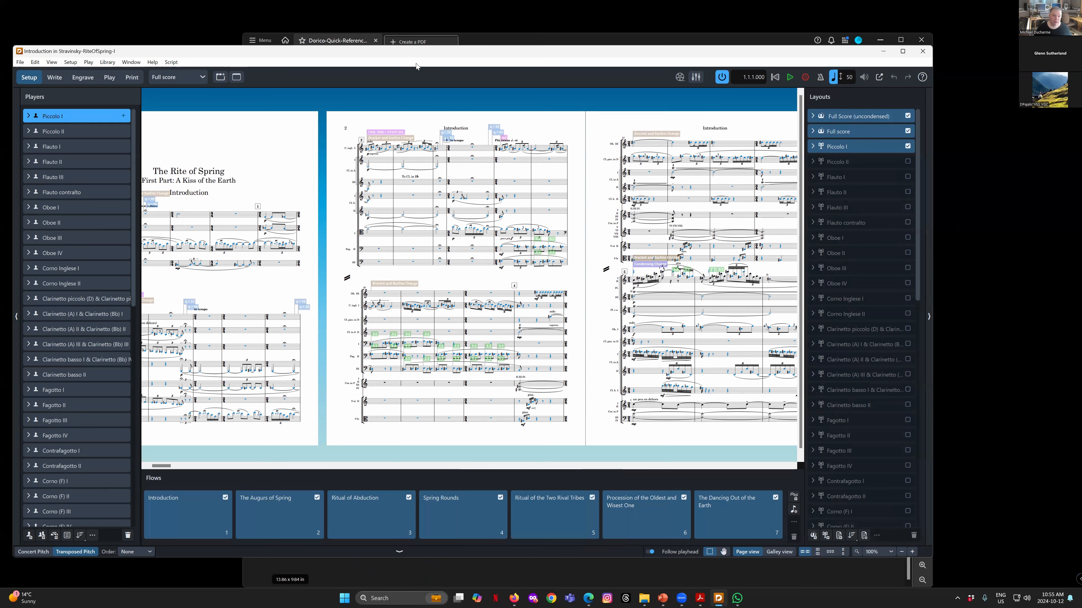
pyautogui.moveTo(419, 51); pyautogui.dragTo(424, 51)
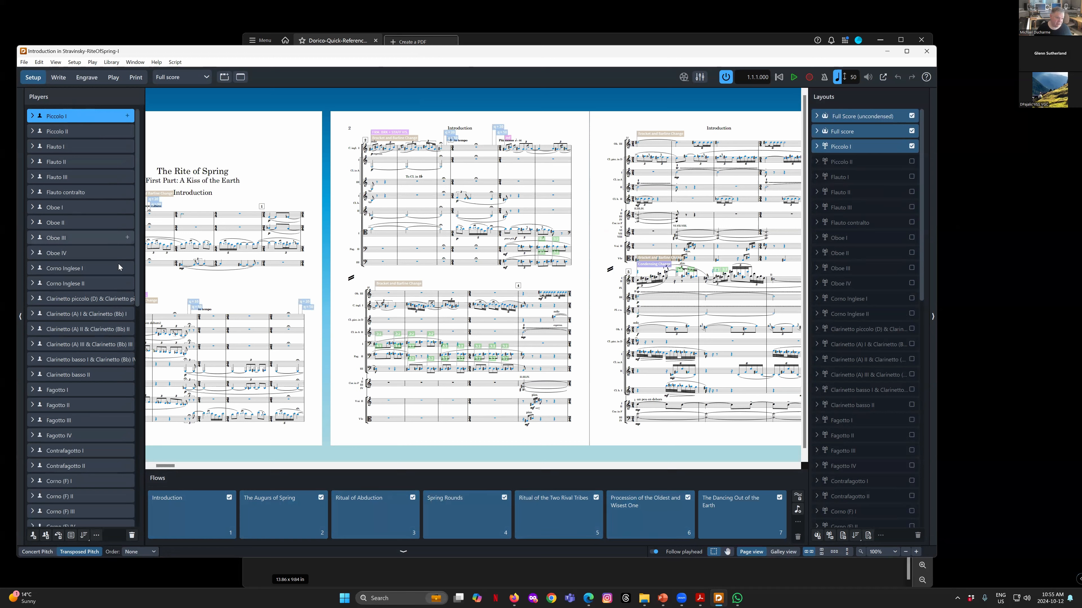
# Select the Piccolo II and Flauto II players in turn to examine their layout assignments, and reselect Piccolo I
pyautogui.moveTo(137, 201); pyautogui.dragTo(152, 159)
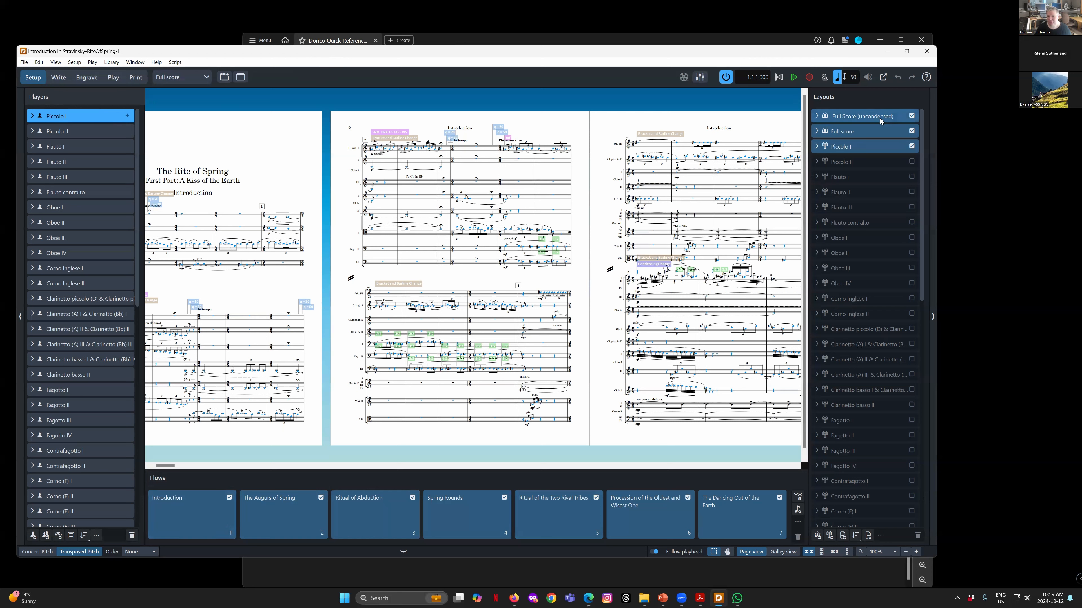
pyautogui.click(88, 130)
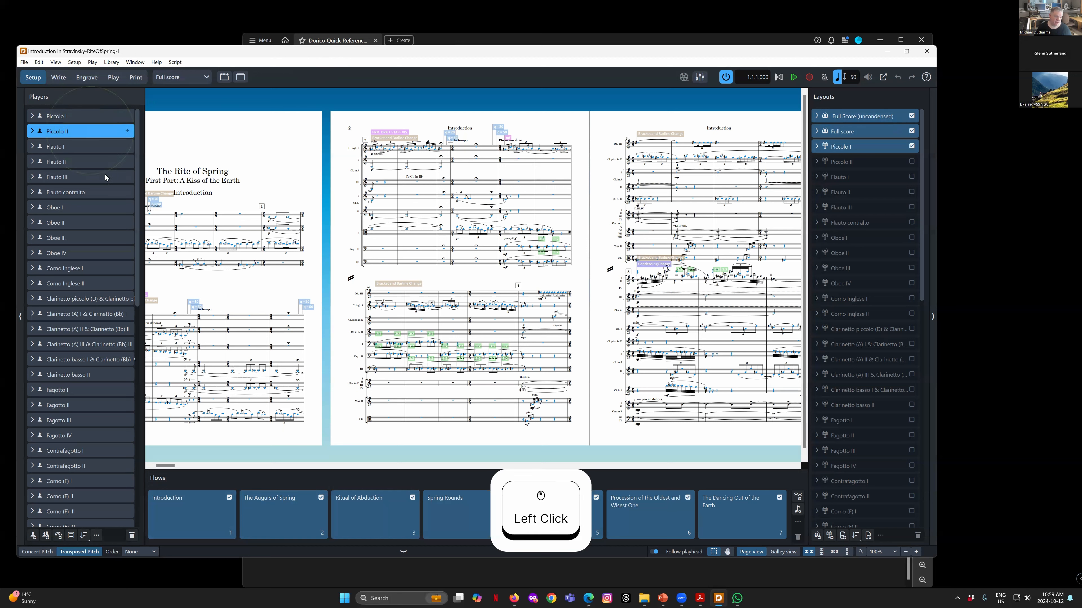
pyautogui.click(84, 115)
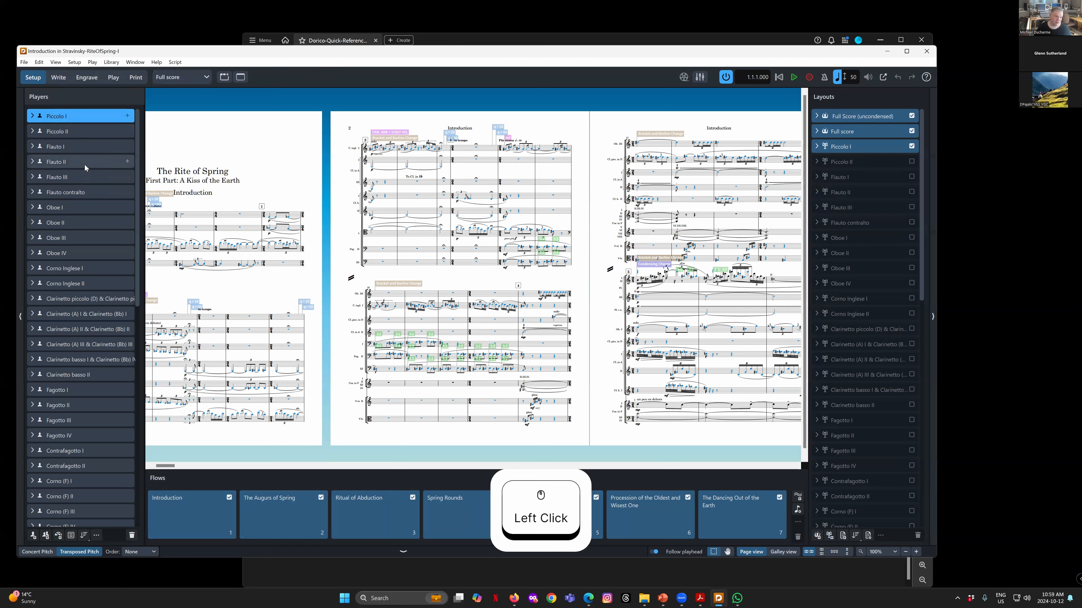
pyautogui.click(80, 163)
pyautogui.click(83, 115)
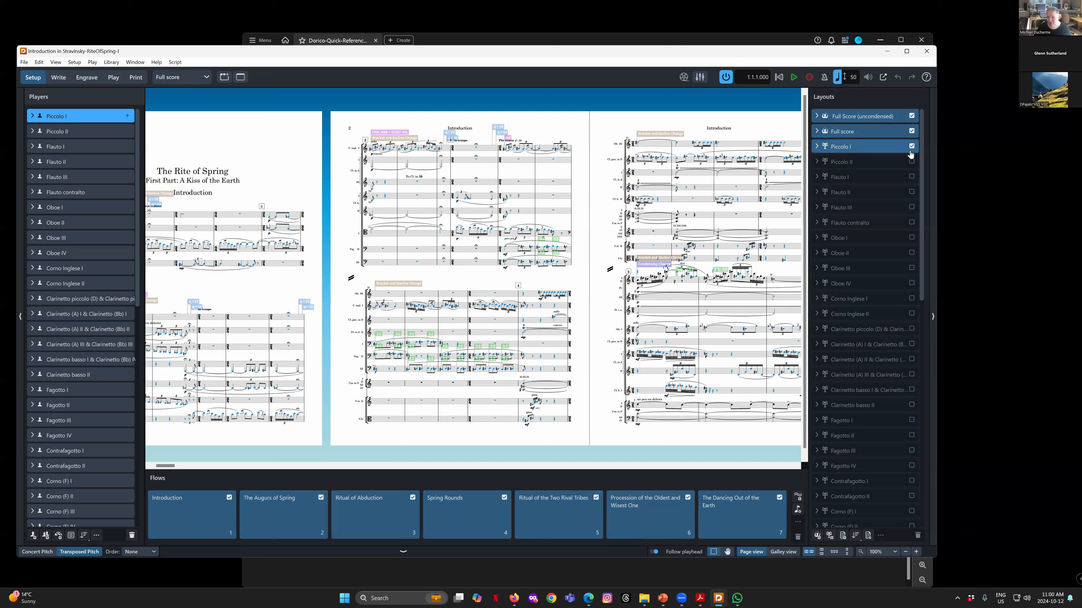
# Check which layouts down to Contrabasso include the Piccolo I player, and leave that player selected
pyautogui.moveTo(921, 184); pyautogui.dragTo(931, 131)
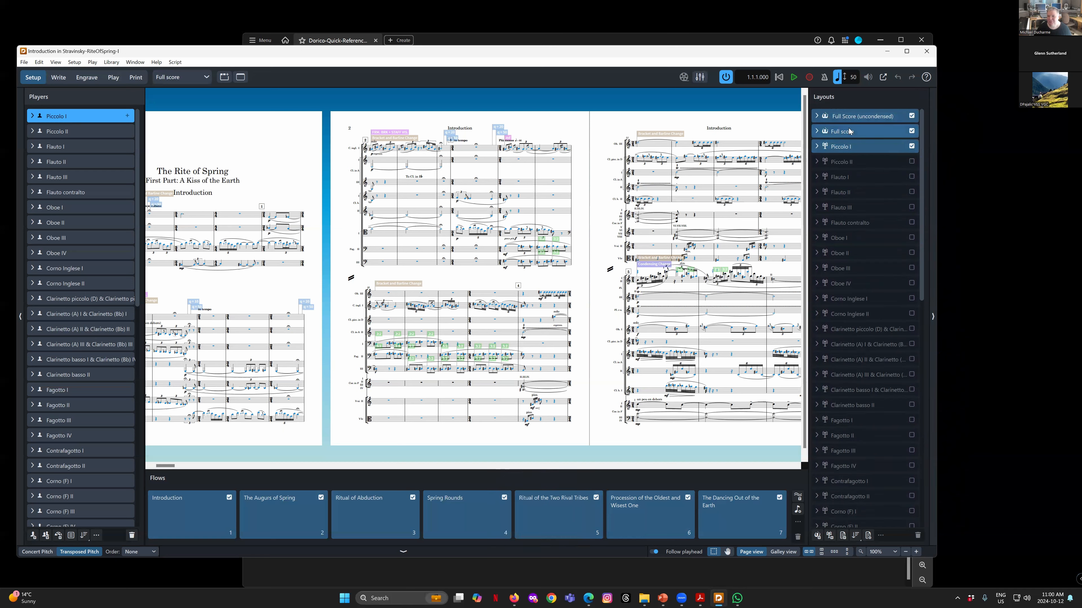
pyautogui.moveTo(922, 175); pyautogui.dragTo(936, 410)
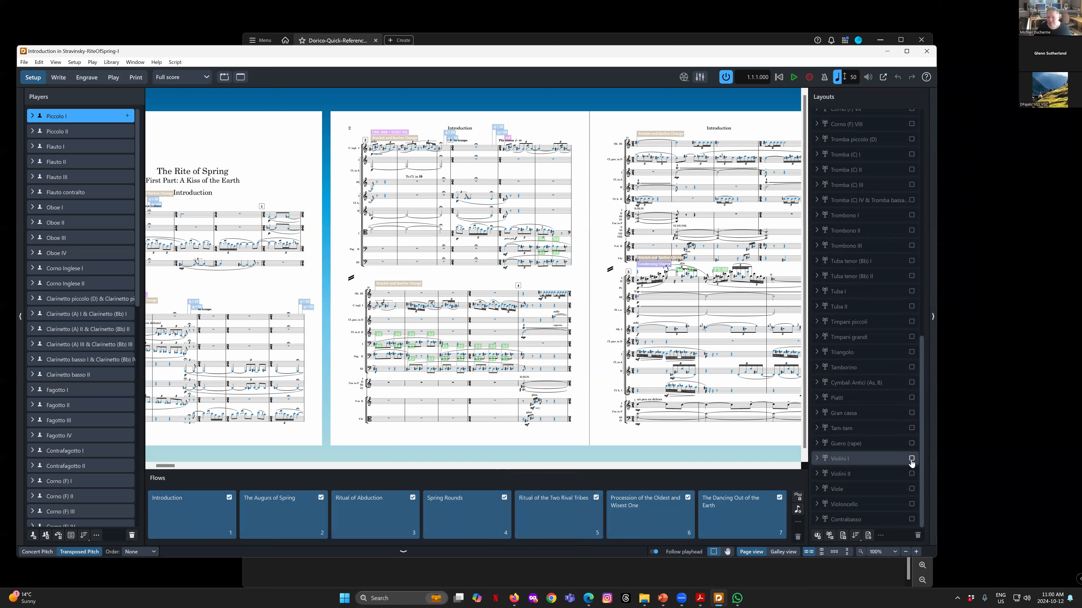
pyautogui.moveTo(921, 462); pyautogui.dragTo(909, 234)
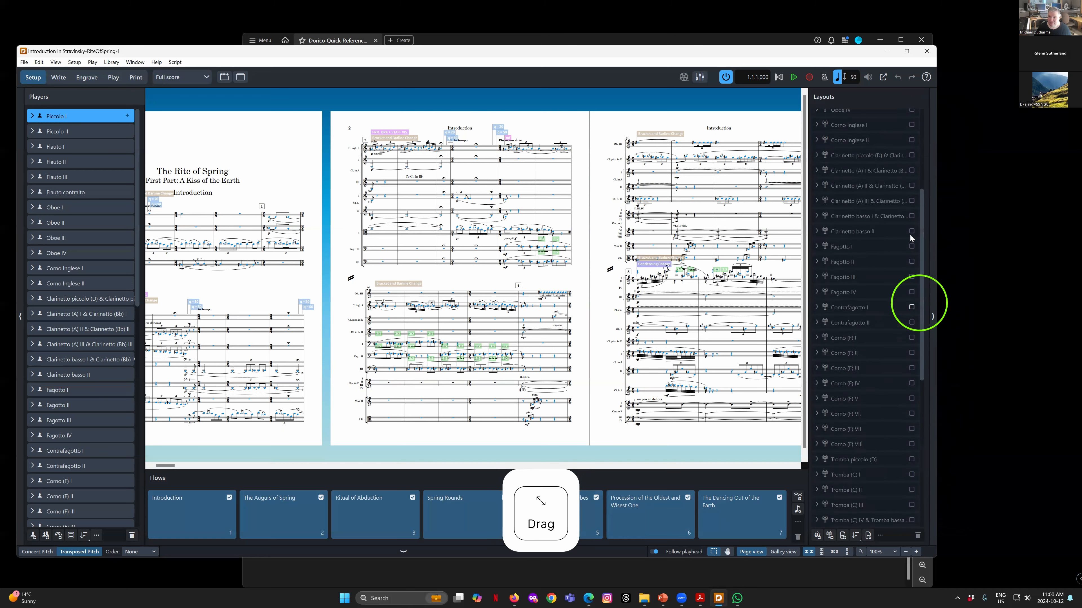
pyautogui.click(79, 135)
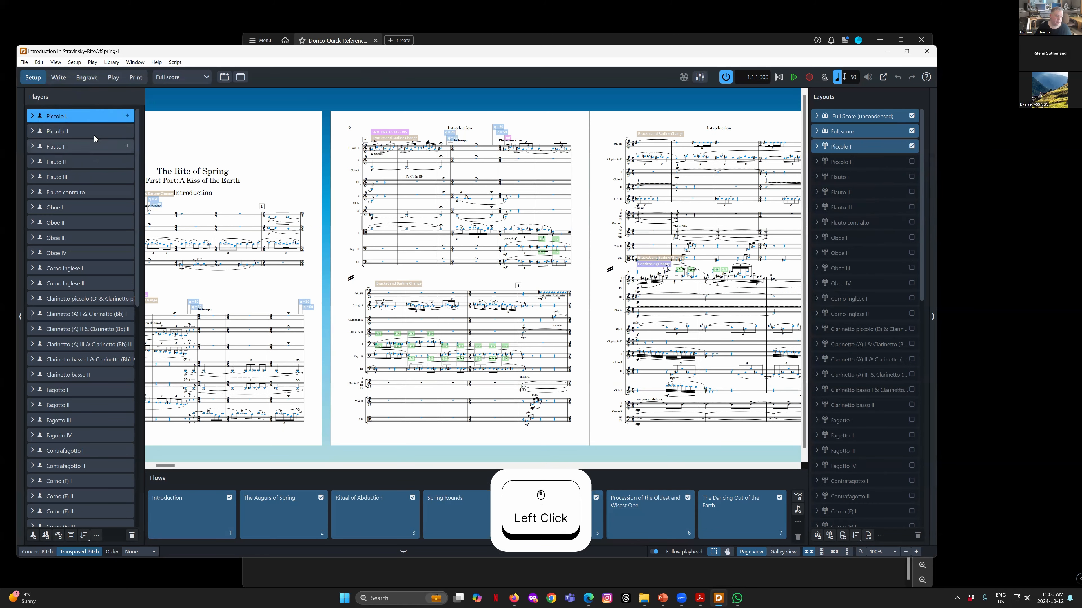
pyautogui.click(81, 120)
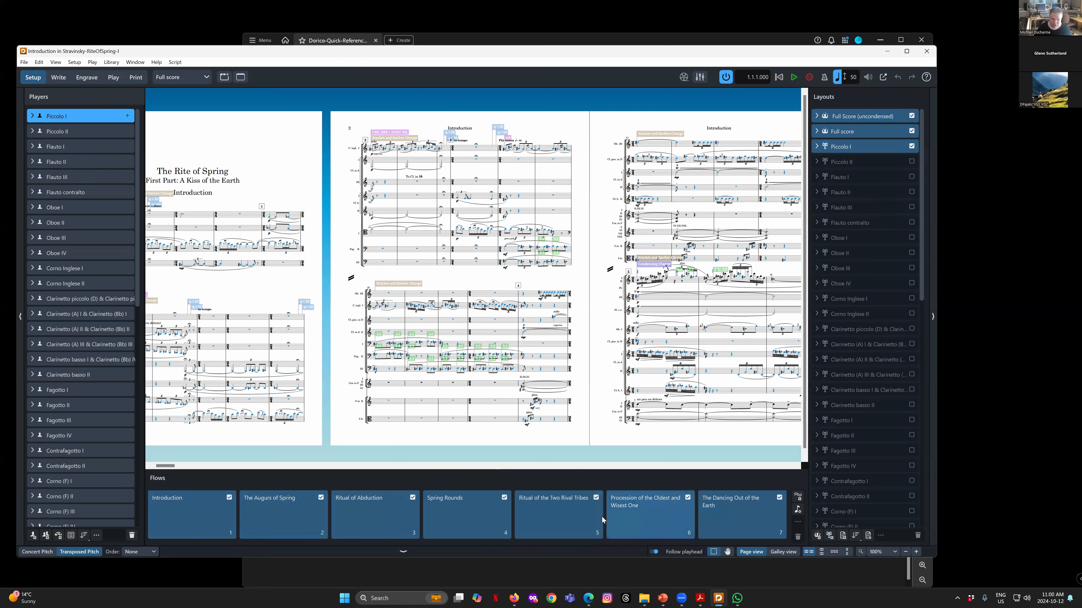
# Examine the players and flows linked to the Introduction flow and the score and piccolo layouts, ending with the Piccolo I layout selected
pyautogui.click(182, 511)
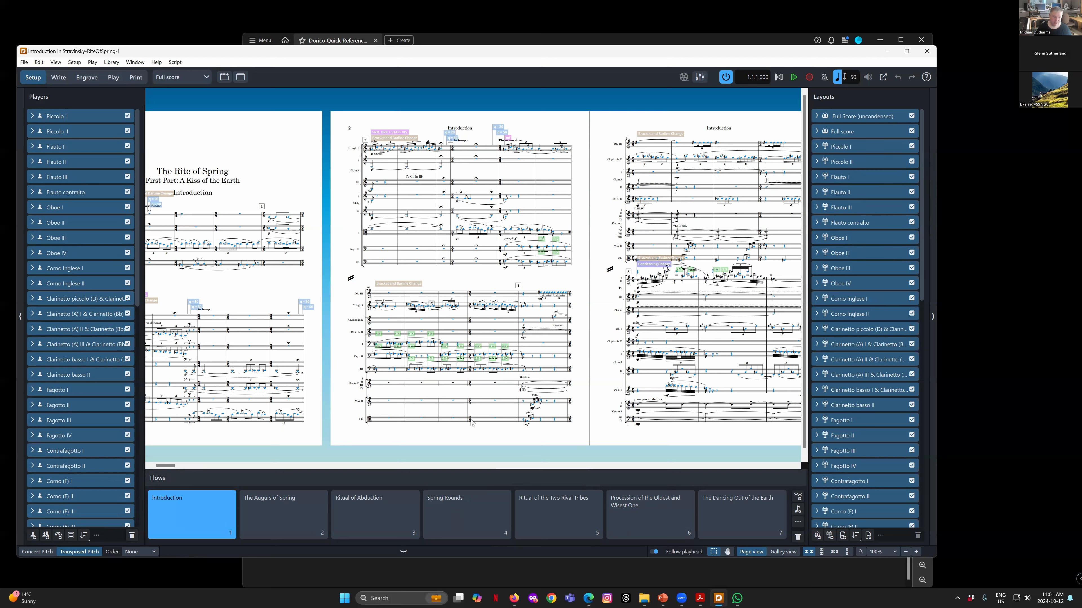
pyautogui.click(859, 146)
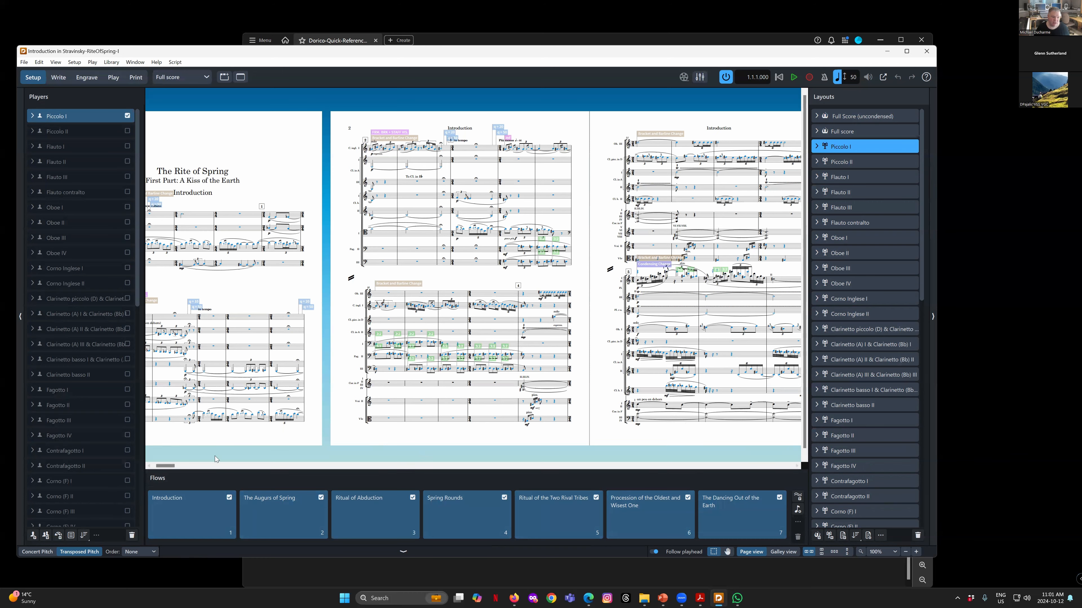
pyautogui.moveTo(169, 464); pyautogui.dragTo(165, 464)
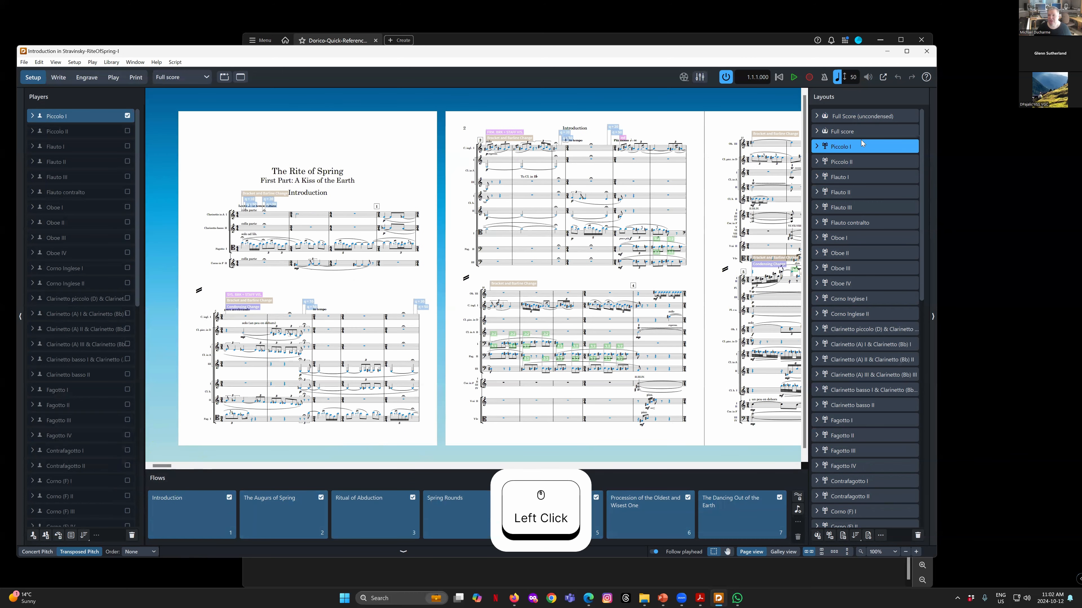
pyautogui.click(862, 119)
pyautogui.click(852, 146)
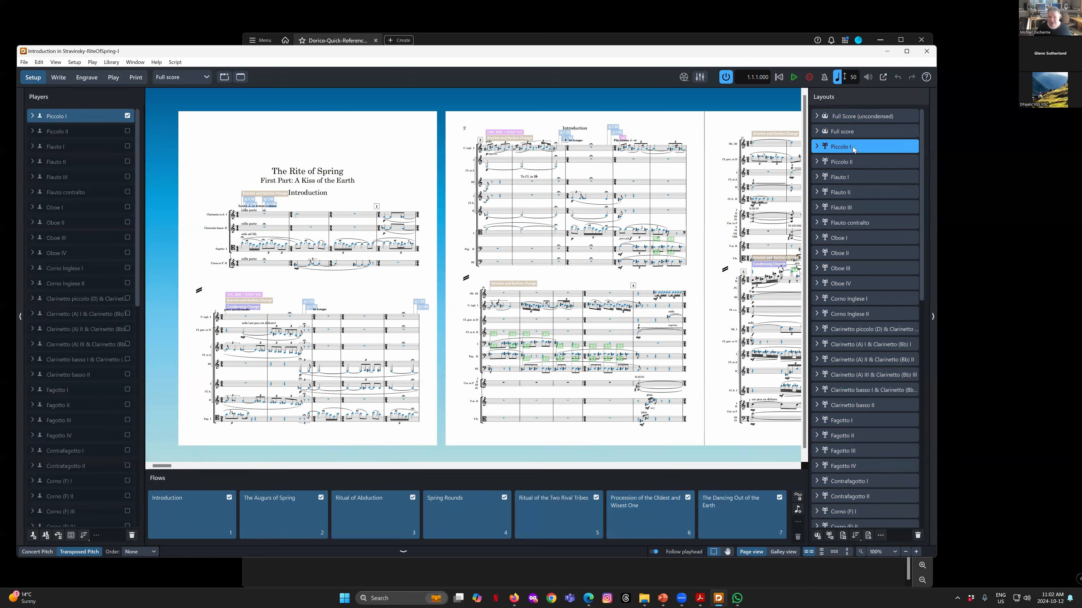
pyautogui.click(850, 155)
pyautogui.click(851, 146)
# Display the Piccolo I part layout in the music area and look over its first pages at 150%
pyautogui.click(197, 76)
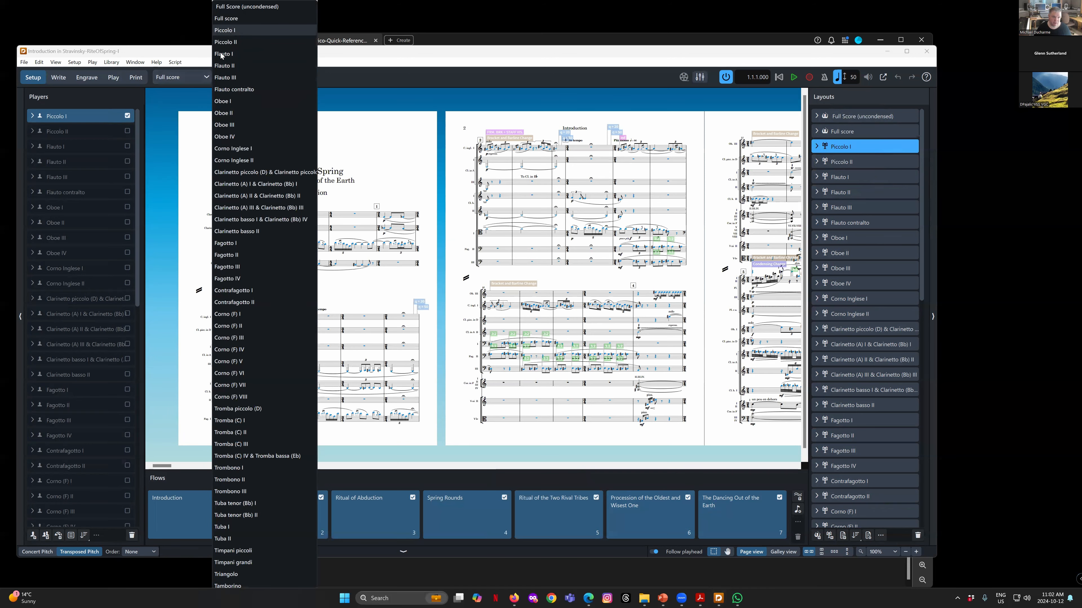
pyautogui.click(193, 77)
pyautogui.click(174, 76)
pyautogui.click(178, 49)
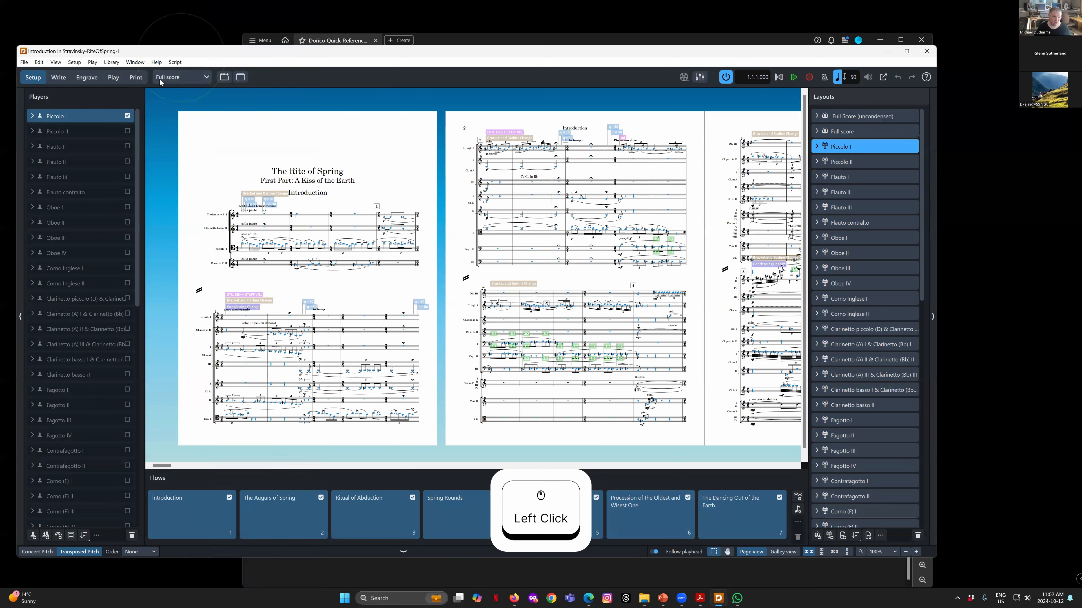
pyautogui.click(167, 80)
pyautogui.click(232, 30)
pyautogui.scroll(3, 290, 91)
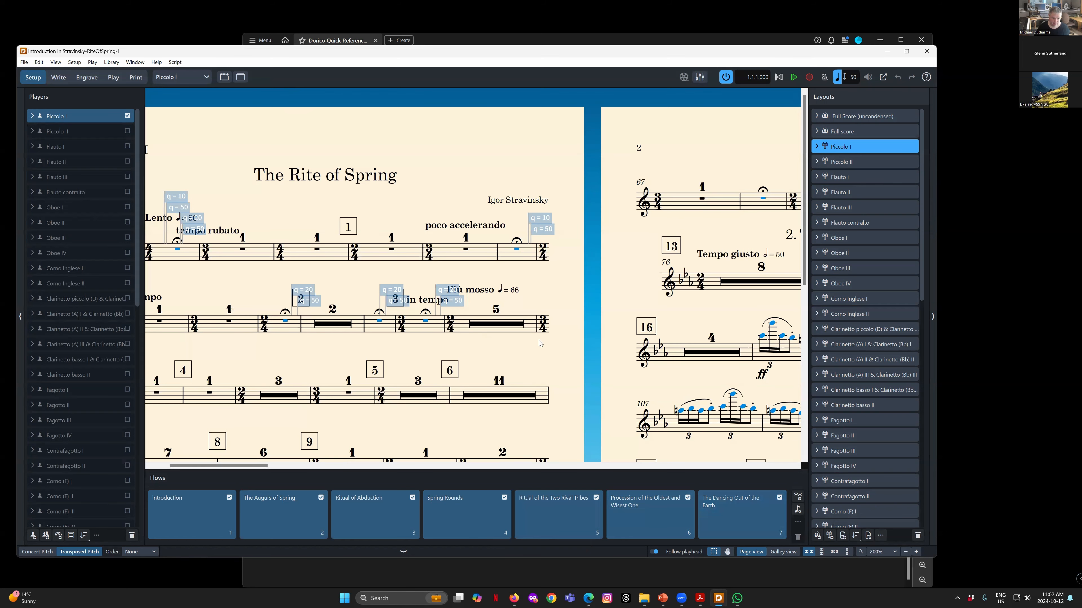
pyautogui.click(906, 552)
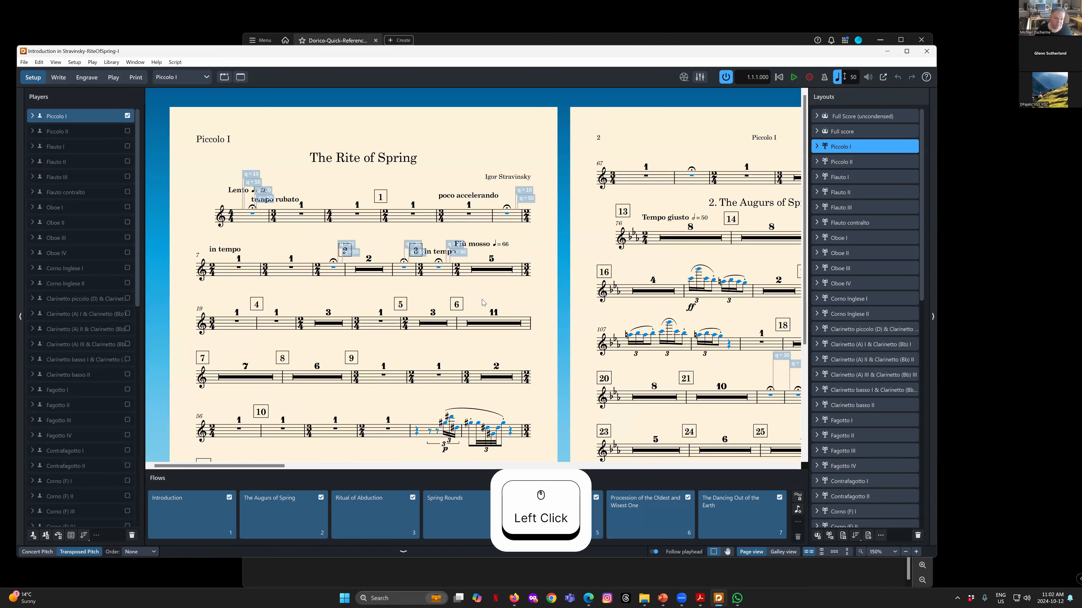
pyautogui.scroll(-2, 483, 302)
pyautogui.scroll(-1, 481, 299)
pyautogui.scroll(3, 482, 299)
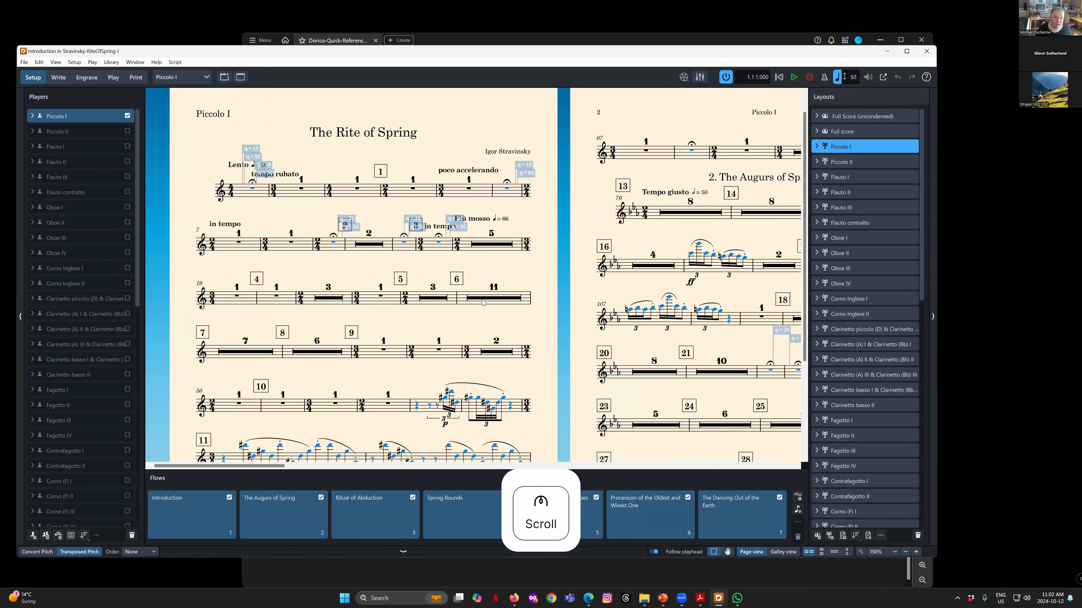
# Add the Piccolo II player to the Piccolo I layout
pyautogui.click(849, 148)
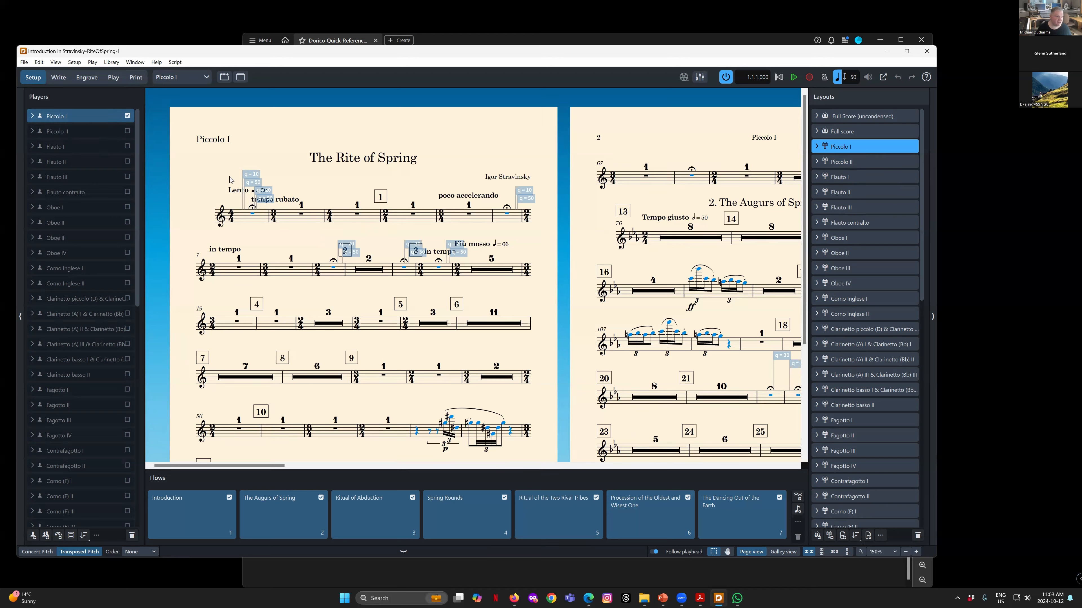
pyautogui.click(127, 131)
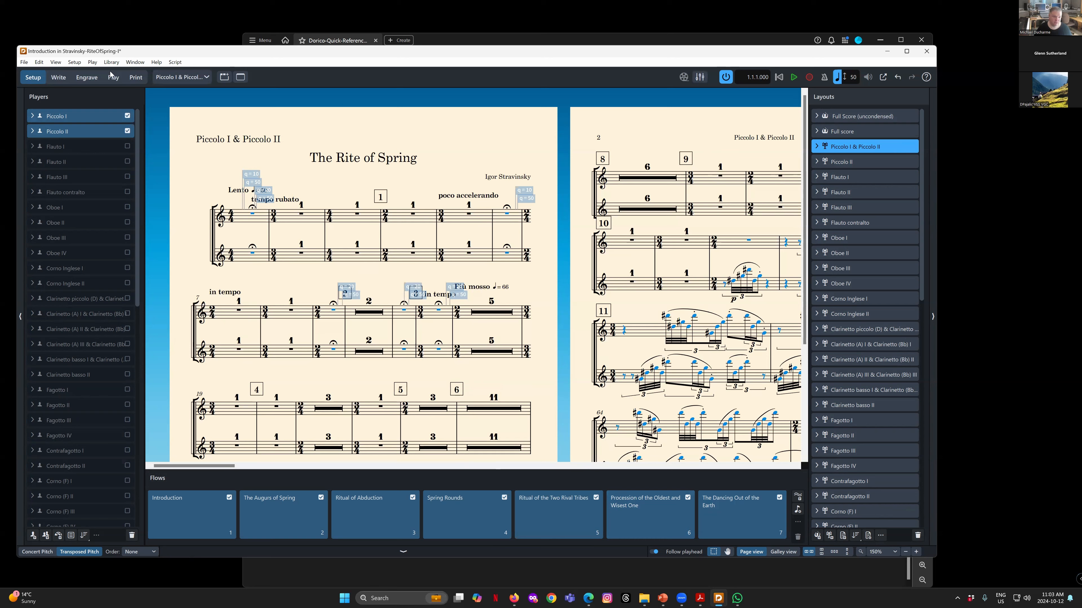
# Undo the inclusion of the Piccolo II player in the Piccolo I layout
pyautogui.click(39, 63)
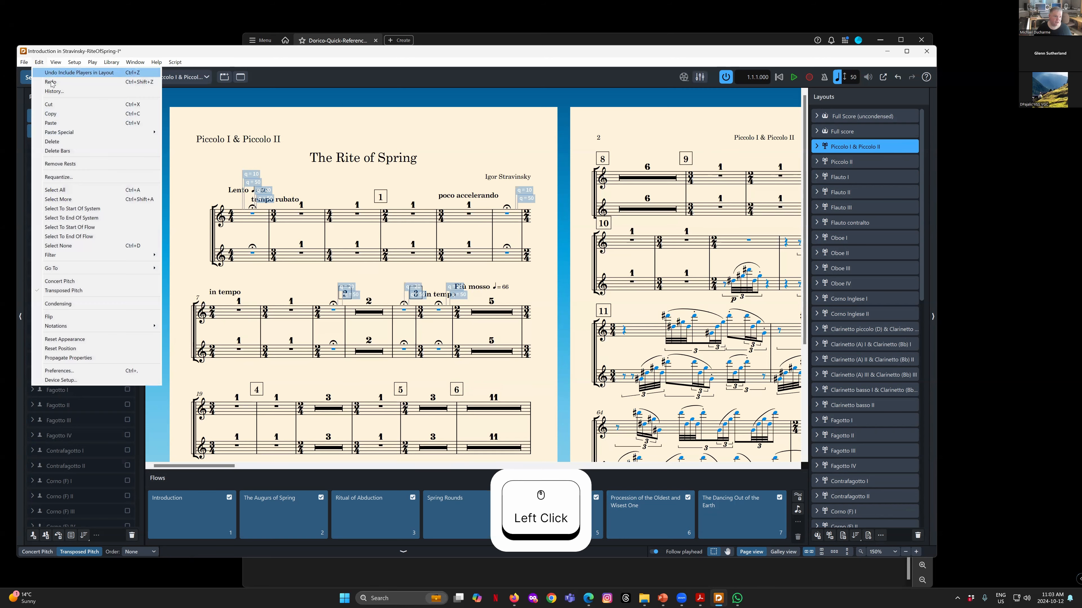
pyautogui.click(336, 187)
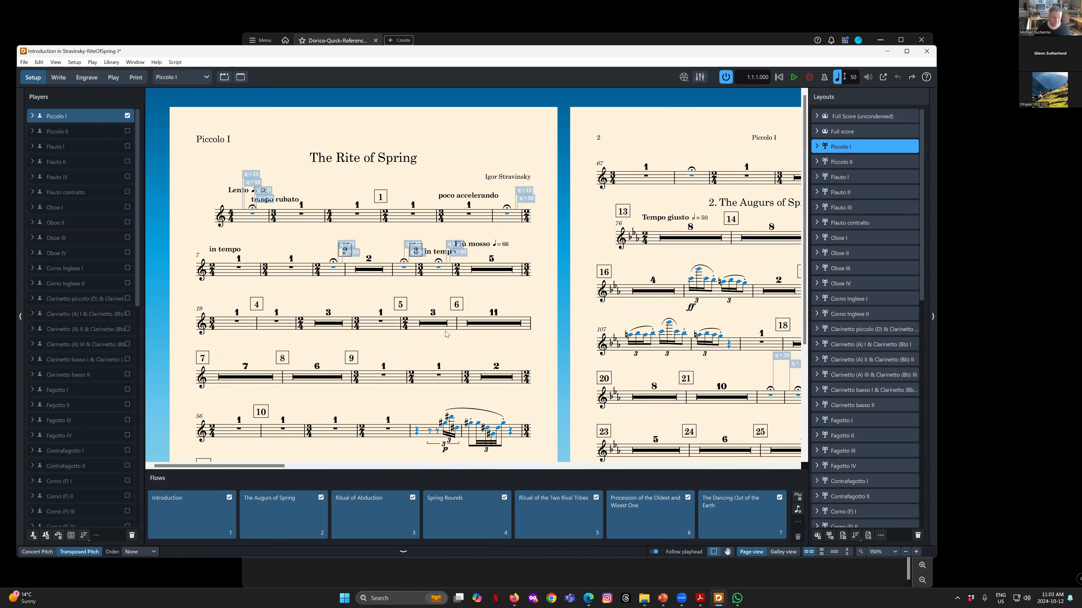
pyautogui.moveTo(247, 469); pyautogui.dragTo(245, 469)
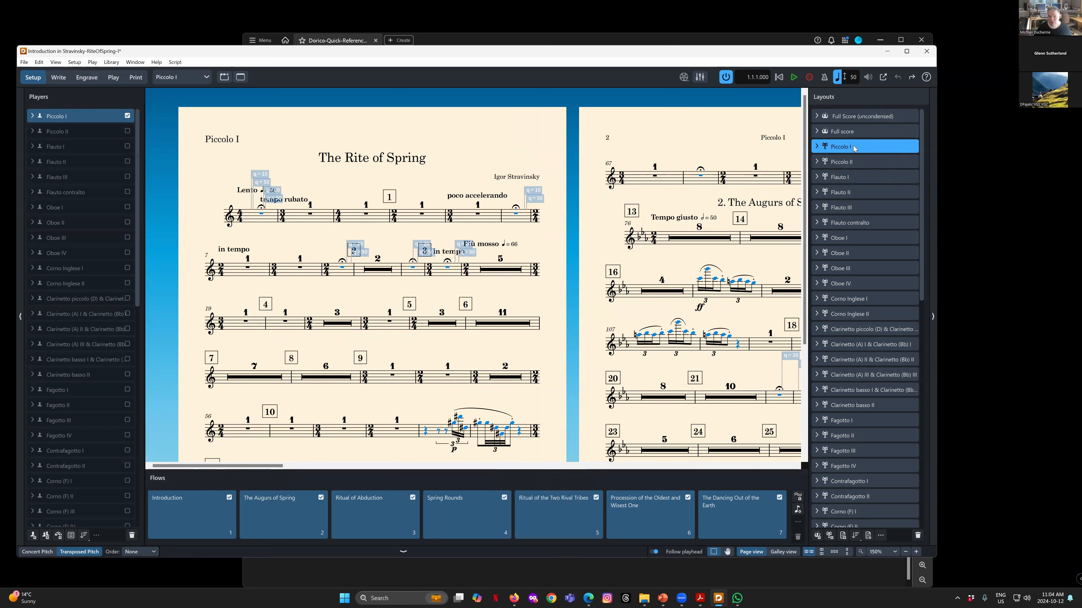
pyautogui.moveTo(255, 466); pyautogui.dragTo(189, 451)
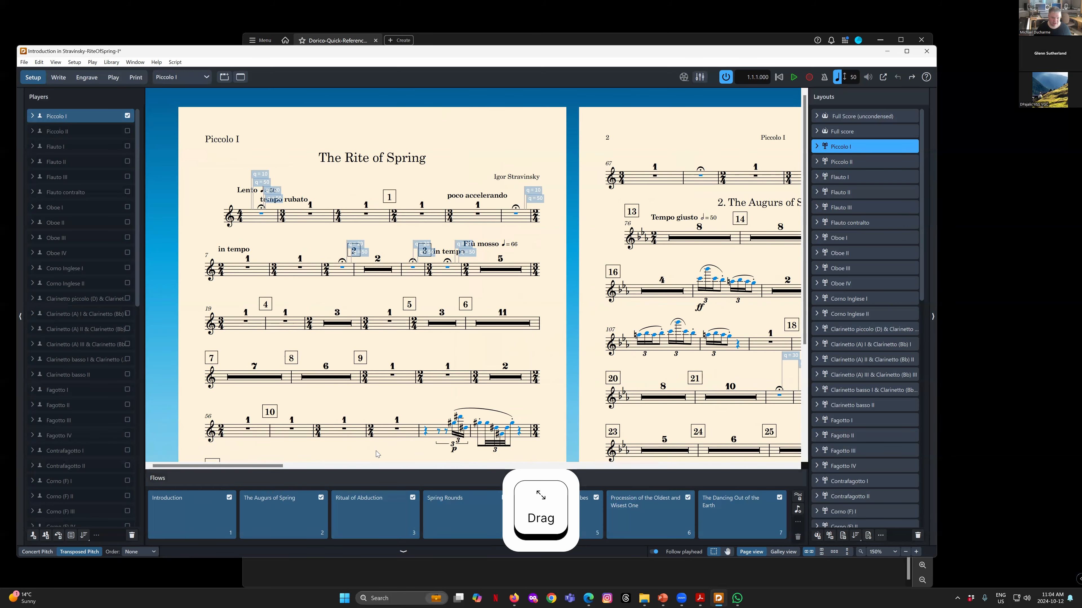
# Look further through the first pages of the Piccolo I part and move the application window higher on the screen
pyautogui.scroll(-1, 408, 356)
pyautogui.scroll(-1, 409, 358)
pyautogui.scroll(-2, 407, 355)
pyautogui.moveTo(410, 50); pyautogui.dragTo(400, 19)
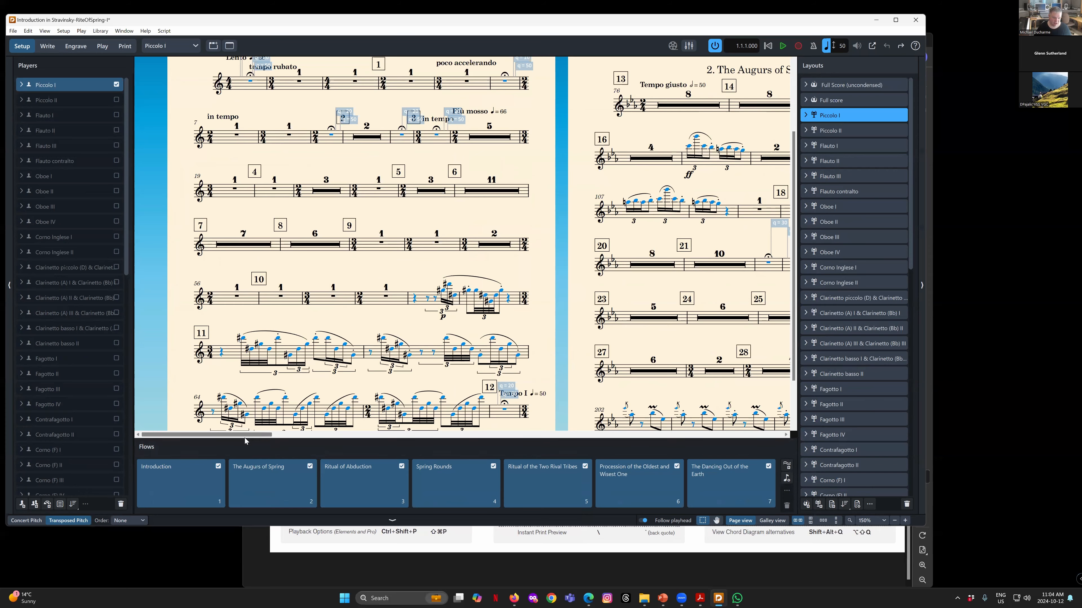
pyautogui.moveTo(248, 434); pyautogui.dragTo(157, 434)
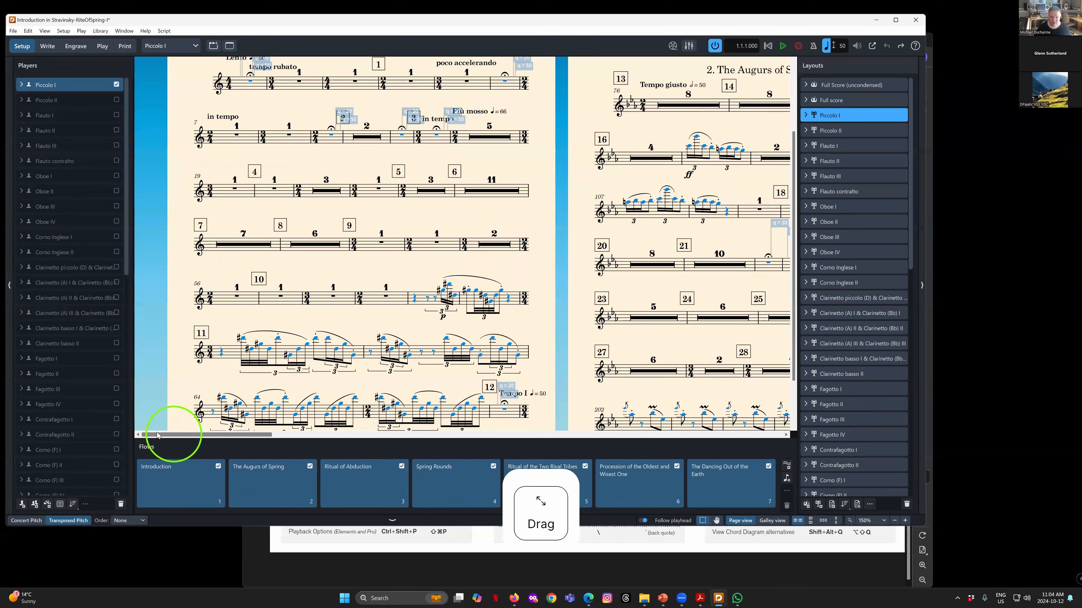
# Exclude The Augurs of Spring flow from the Piccolo I layout, compare the part's second page, and include the flow again
pyautogui.click(847, 115)
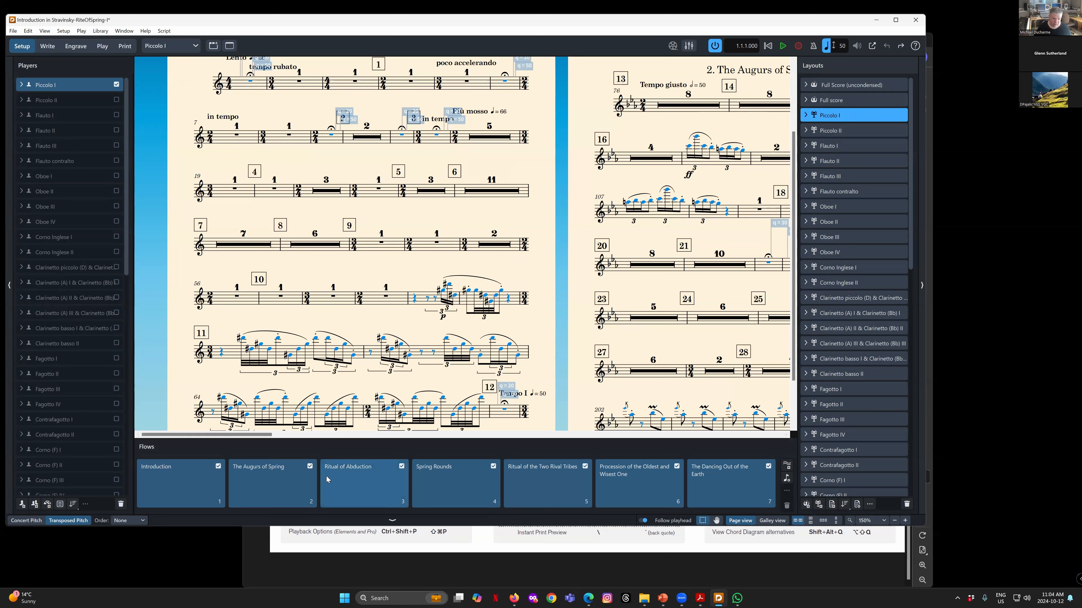
pyautogui.click(310, 467)
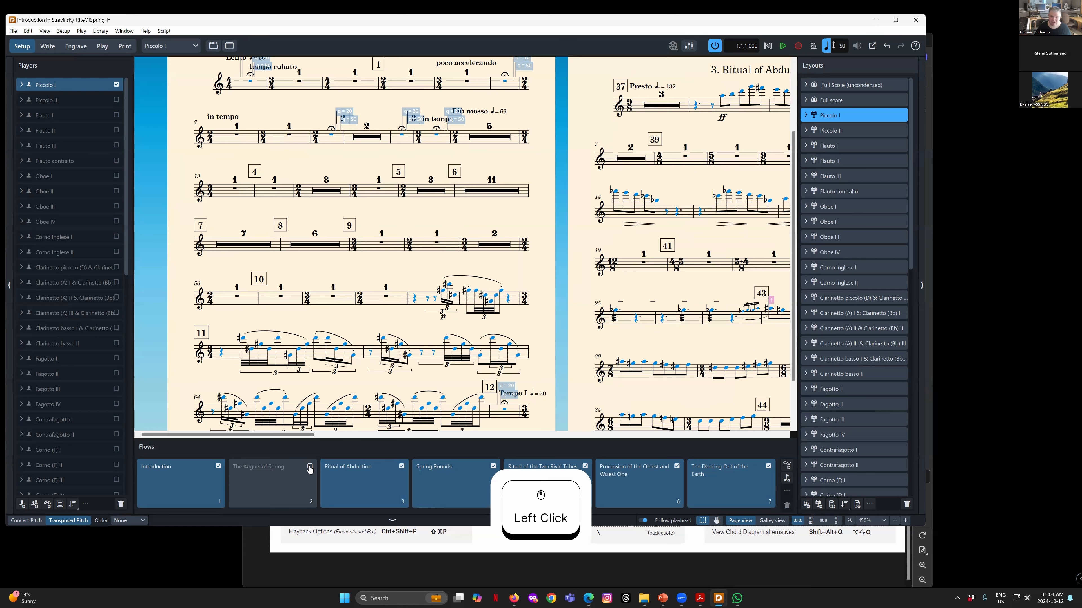
pyautogui.scroll(3, 607, 222)
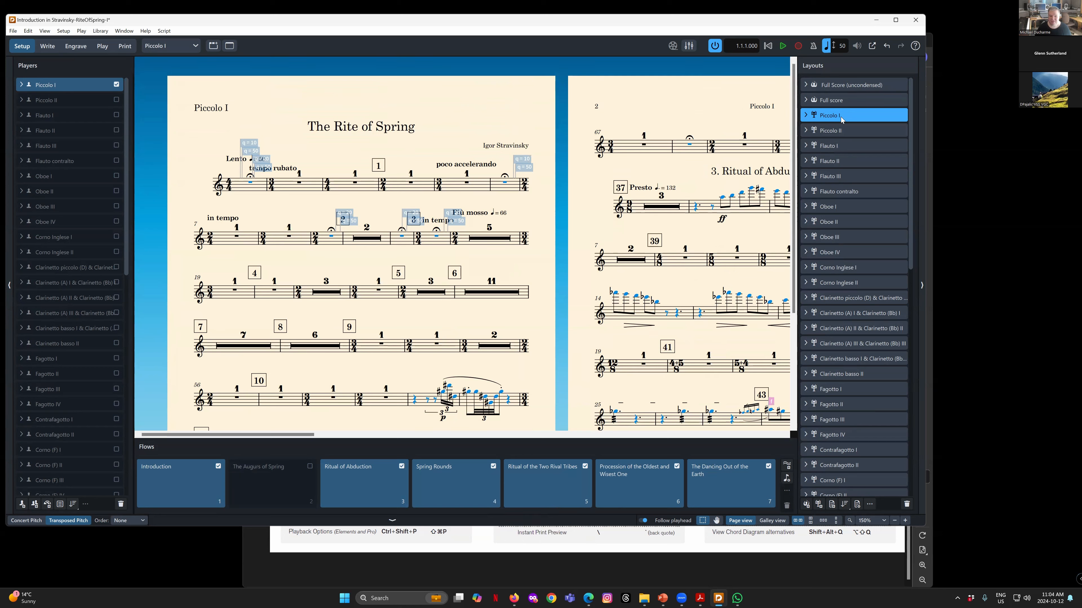
pyautogui.click(310, 466)
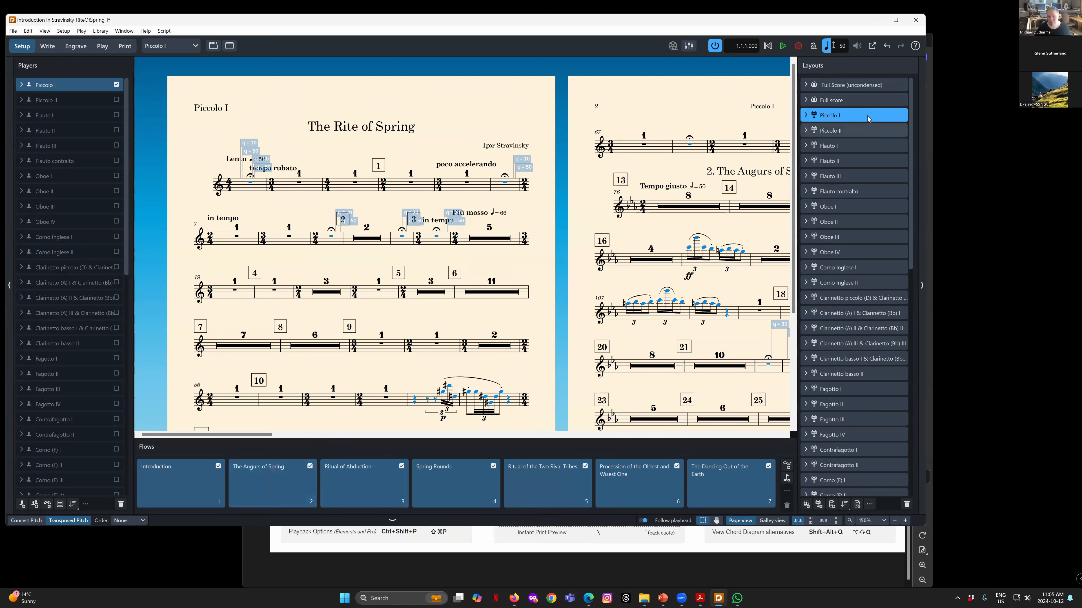
pyautogui.click(310, 466)
pyautogui.scroll(-3, 574, 259)
pyautogui.scroll(3, 574, 259)
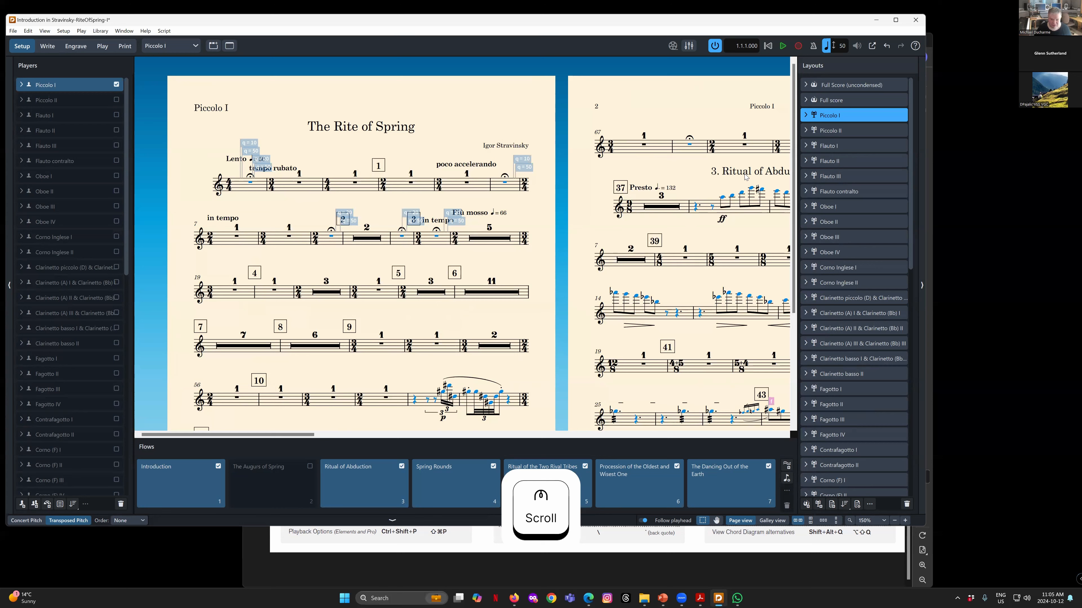
pyautogui.click(311, 469)
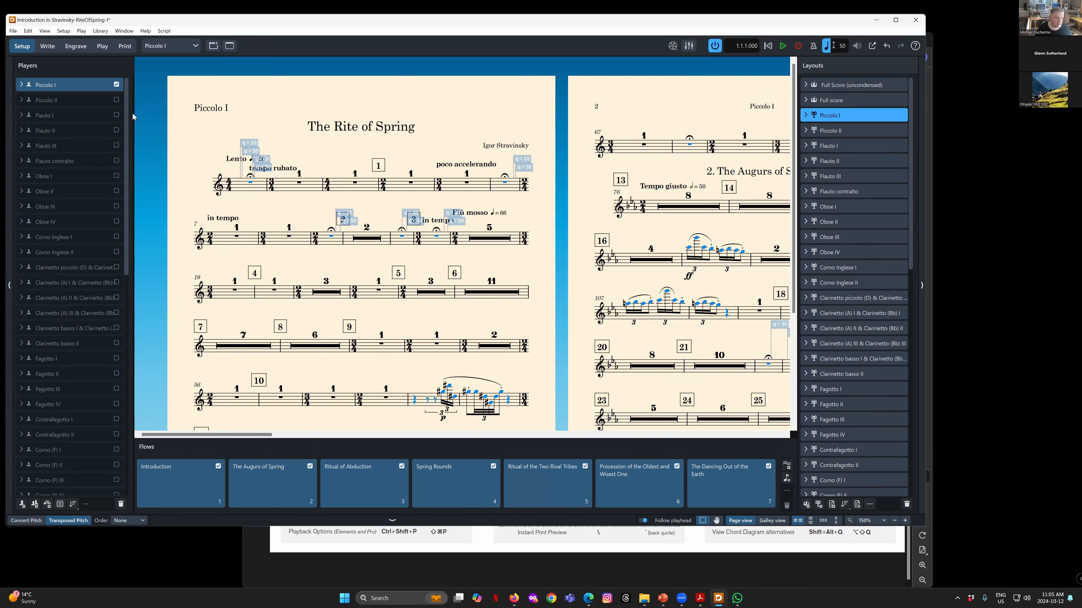
# Examine what is linked to the Piccolo I player and the Spring Rounds flow, ending with the Piccolo I player selected
pyautogui.click(50, 89)
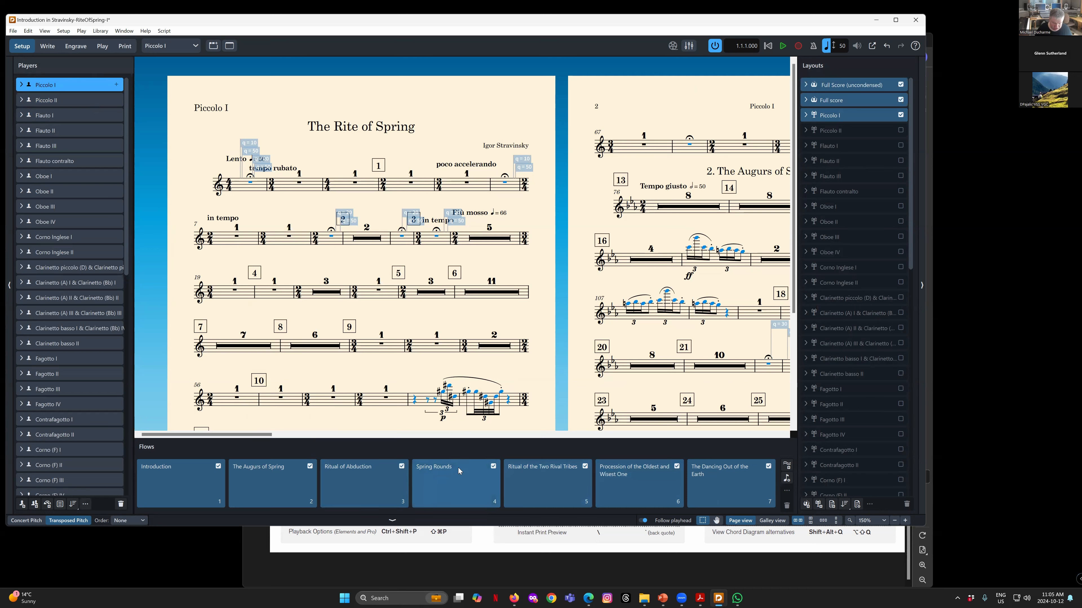
pyautogui.moveTo(457, 469)
pyautogui.mouseDown()
pyautogui.moveTo(363, 467)
pyautogui.moveTo(453, 471)
pyautogui.mouseUp()
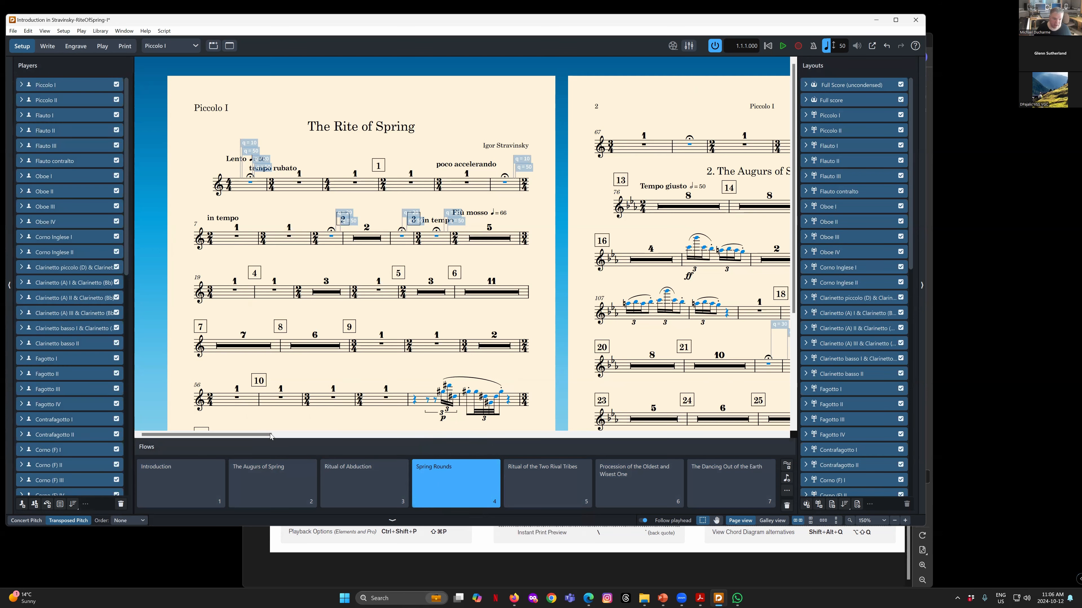
pyautogui.click(229, 434)
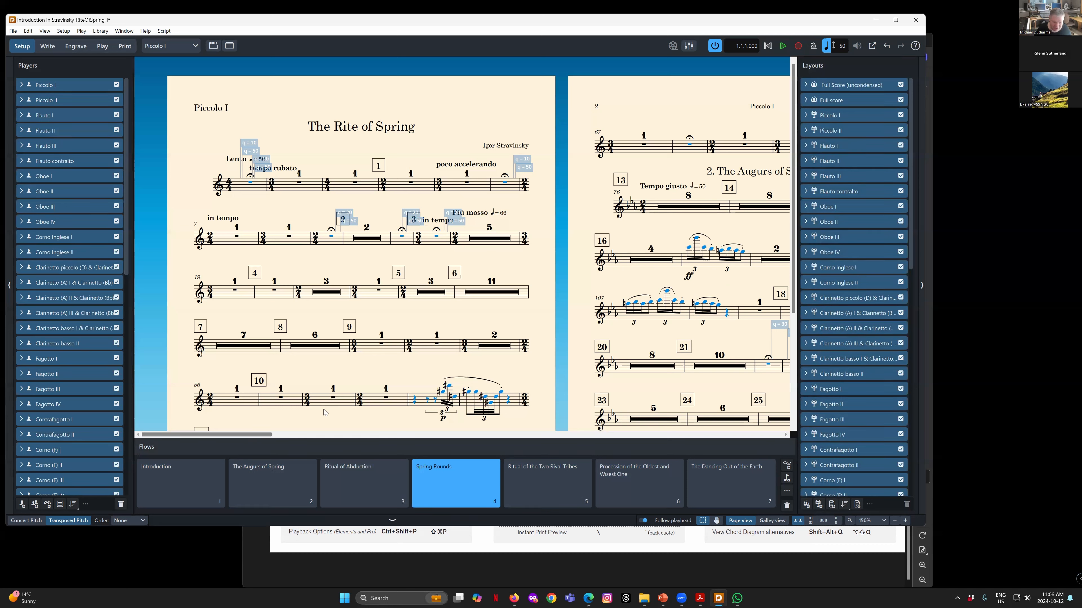
pyautogui.moveTo(252, 434); pyautogui.dragTo(219, 437)
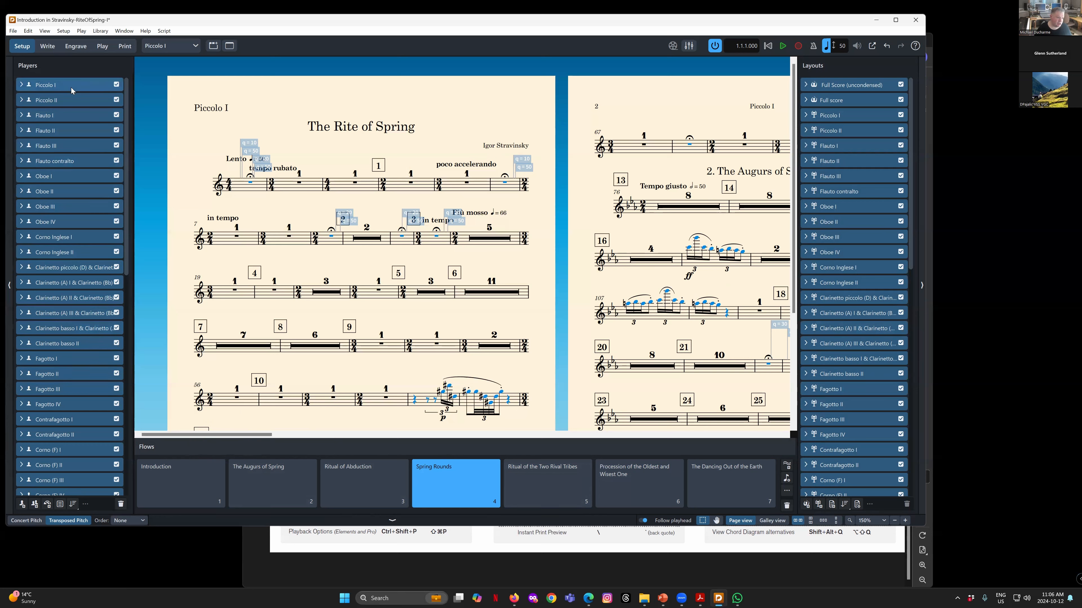
pyautogui.click(121, 86)
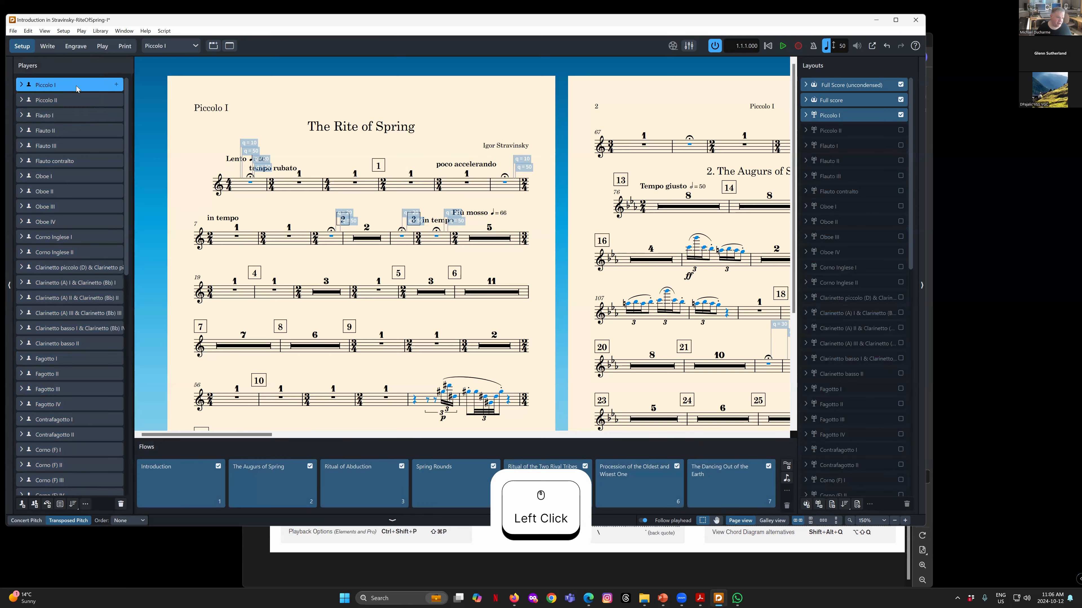
# Look through all players down to Contrabasso, comparing the single-player entries with the section players
pyautogui.moveTo(126, 115); pyautogui.dragTo(128, 85)
pyautogui.moveTo(124, 164); pyautogui.dragTo(133, 345)
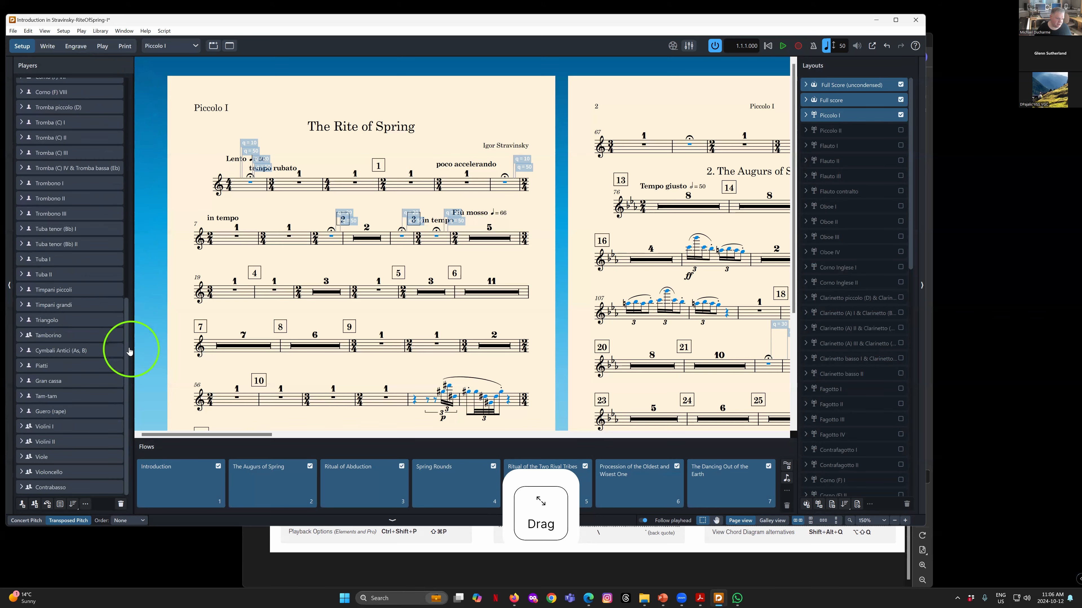
pyautogui.moveTo(130, 231)
pyautogui.mouseDown()
pyautogui.moveTo(138, 97)
pyautogui.moveTo(136, 247)
pyautogui.mouseUp()
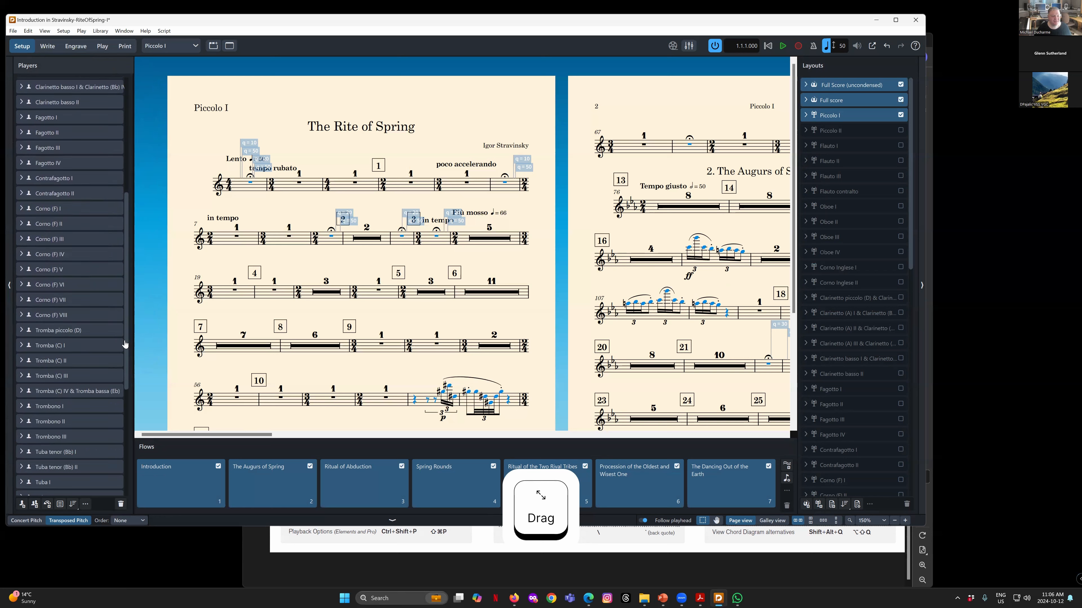
pyautogui.moveTo(127, 328); pyautogui.dragTo(130, 451)
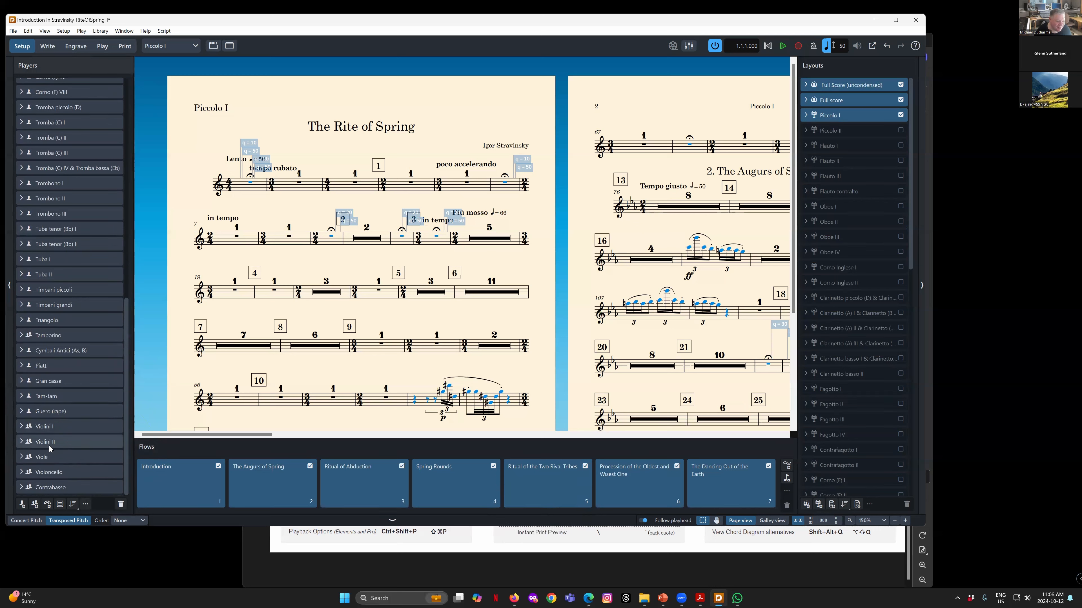
pyautogui.moveTo(127, 359); pyautogui.dragTo(139, 396)
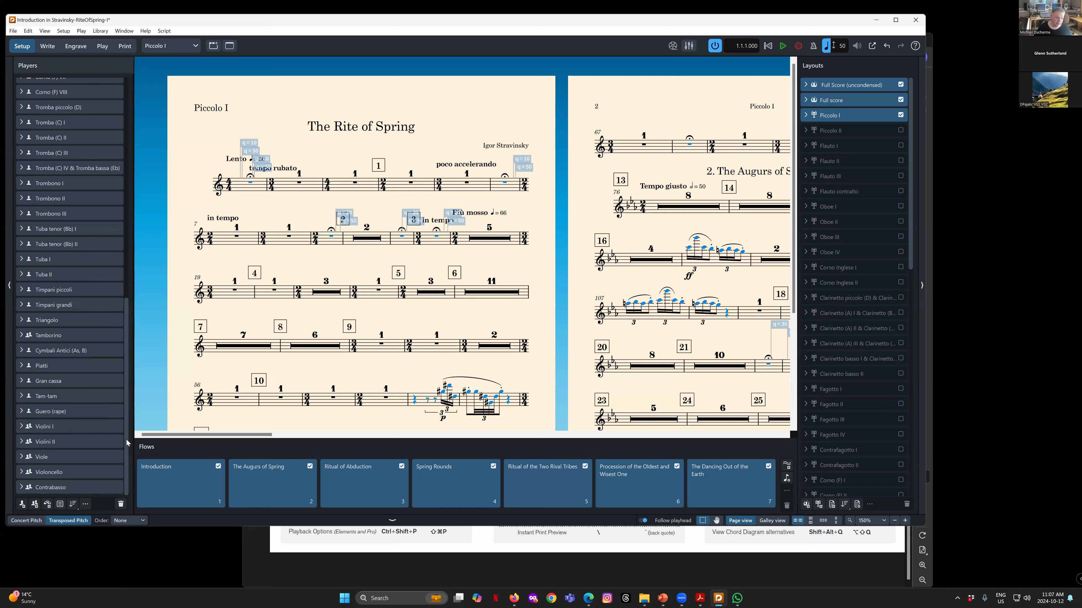
pyautogui.moveTo(126, 407); pyautogui.dragTo(131, 166)
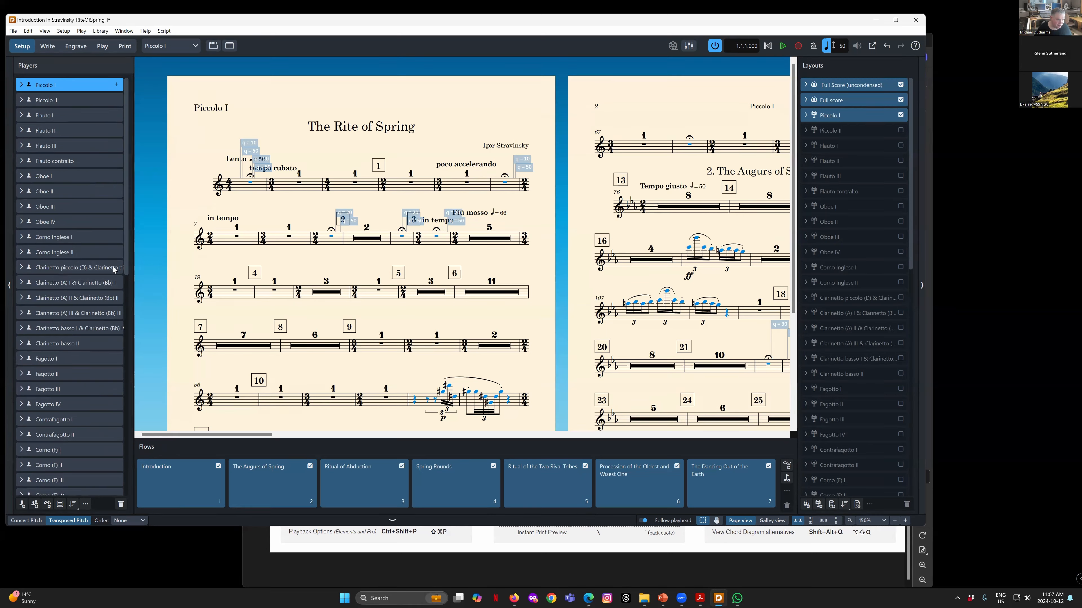
# Expand the Clarinetto piccolo, Oboe IV, Clarinetto (A) I and Clarinetto (A) II players to examine the instruments each one holds
pyautogui.click(21, 268)
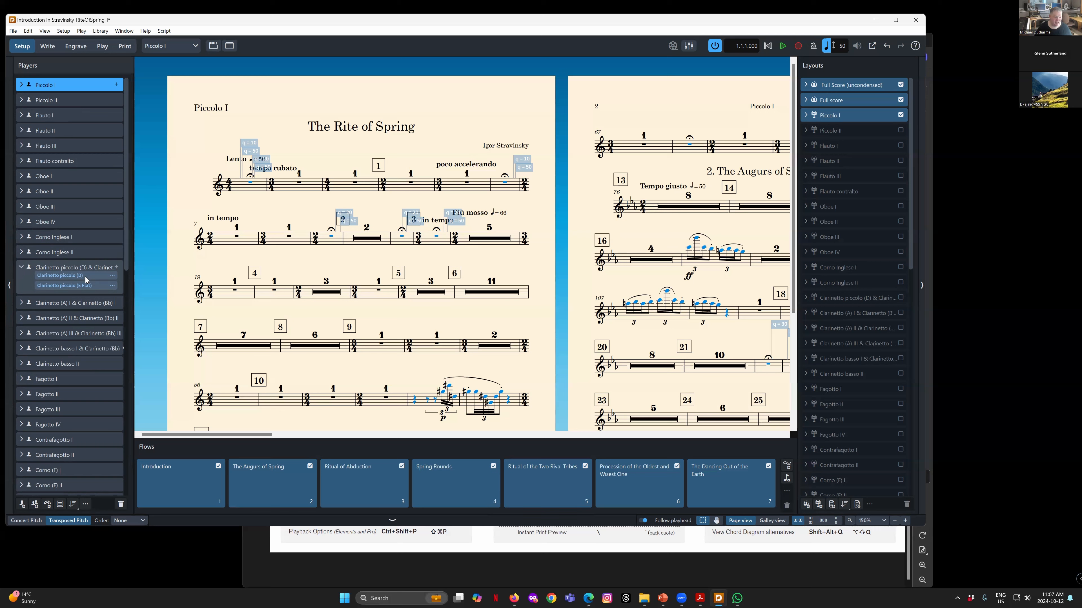
pyautogui.click(21, 222)
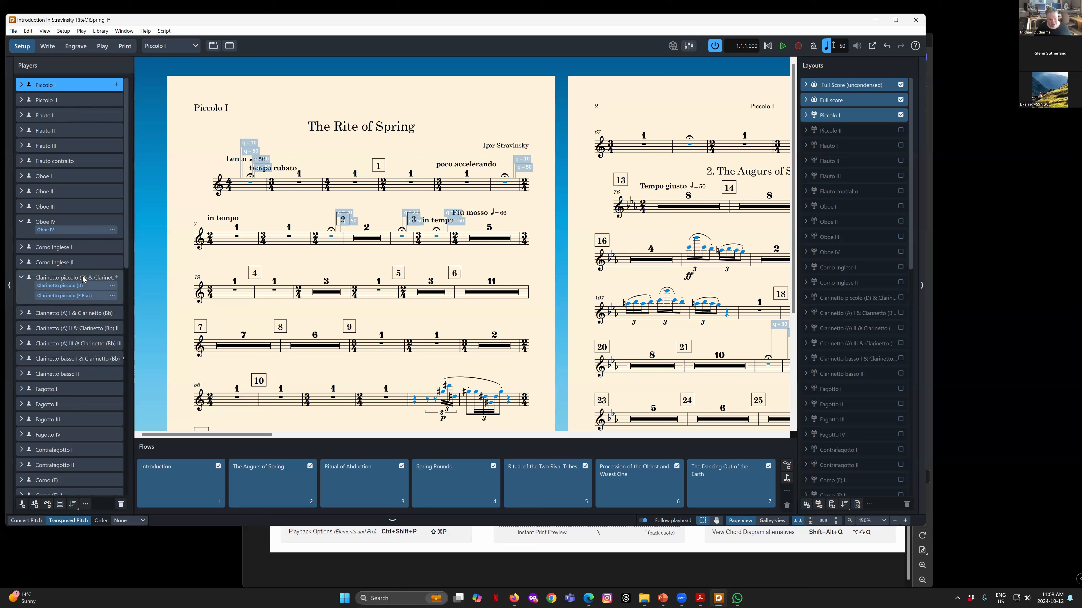
pyautogui.moveTo(131, 203)
pyautogui.mouseDown()
pyautogui.moveTo(137, 261)
pyautogui.moveTo(133, 197)
pyautogui.mouseUp()
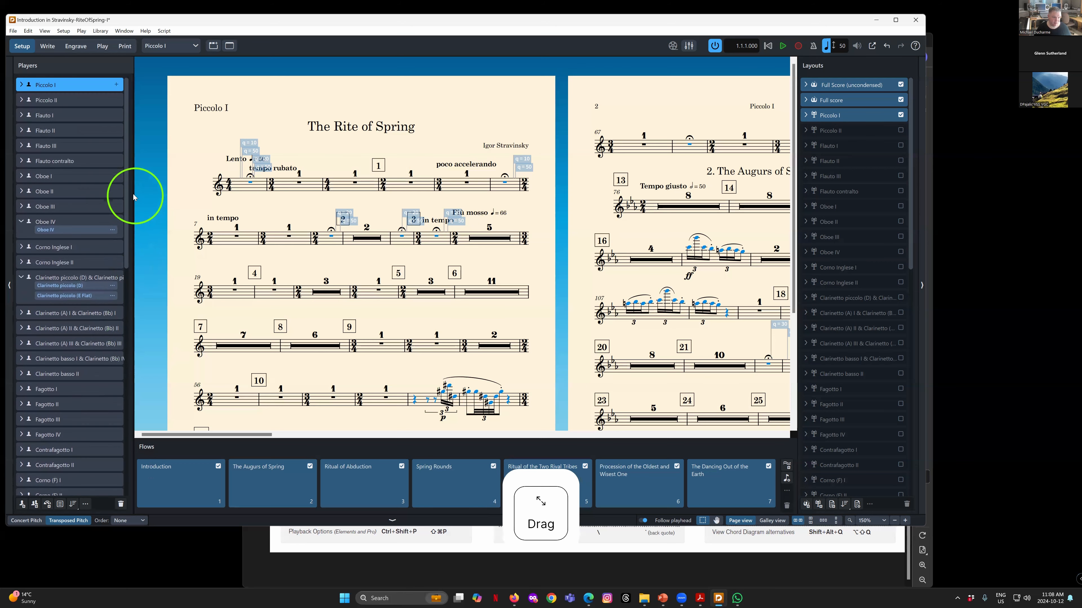
pyautogui.click(21, 313)
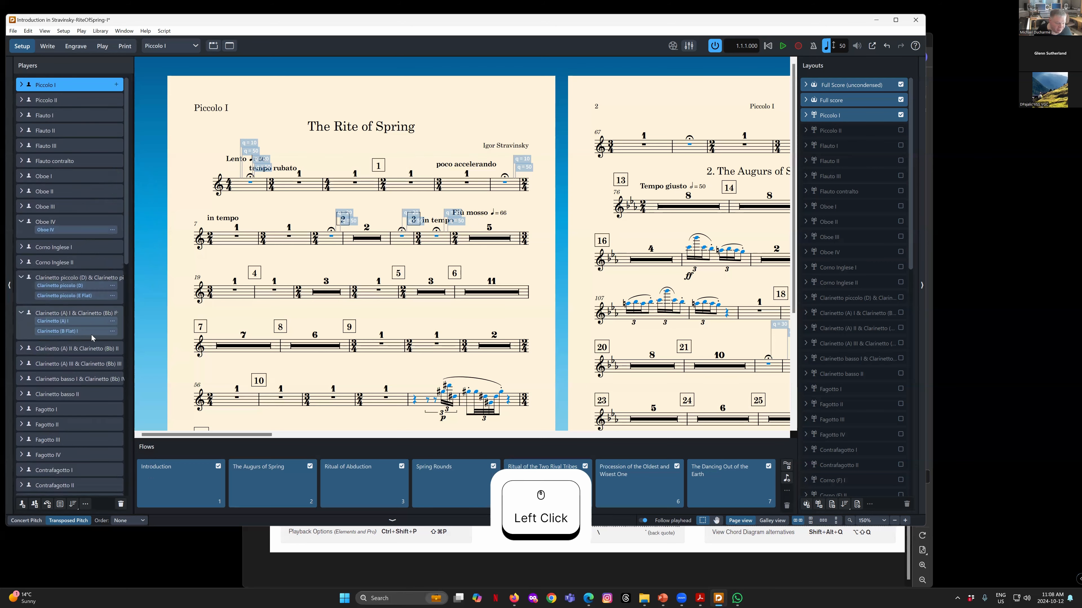
pyautogui.click(21, 348)
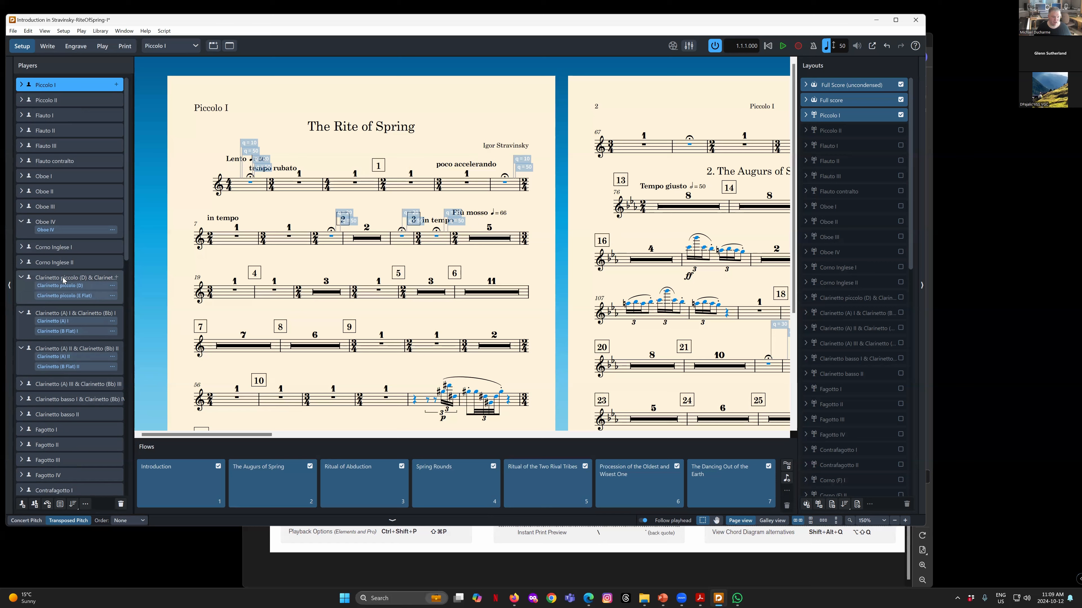
# Expand the Violini I section player, compare its instrument with the clarinet players' instruments, and select Violini I
pyautogui.click(127, 216)
pyautogui.moveTo(126, 232); pyautogui.dragTo(134, 468)
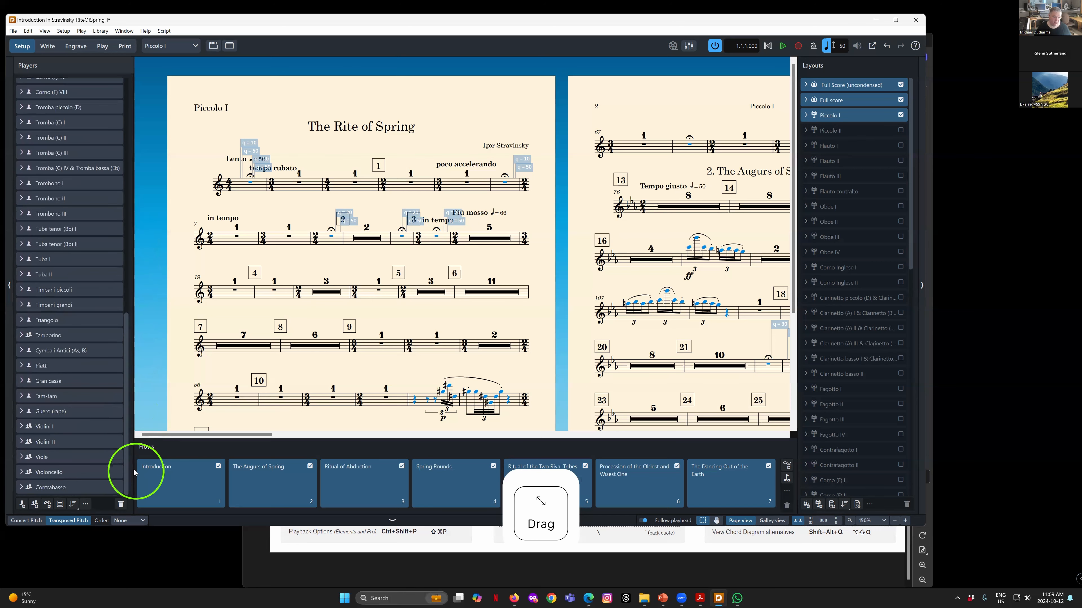
pyautogui.click(66, 426)
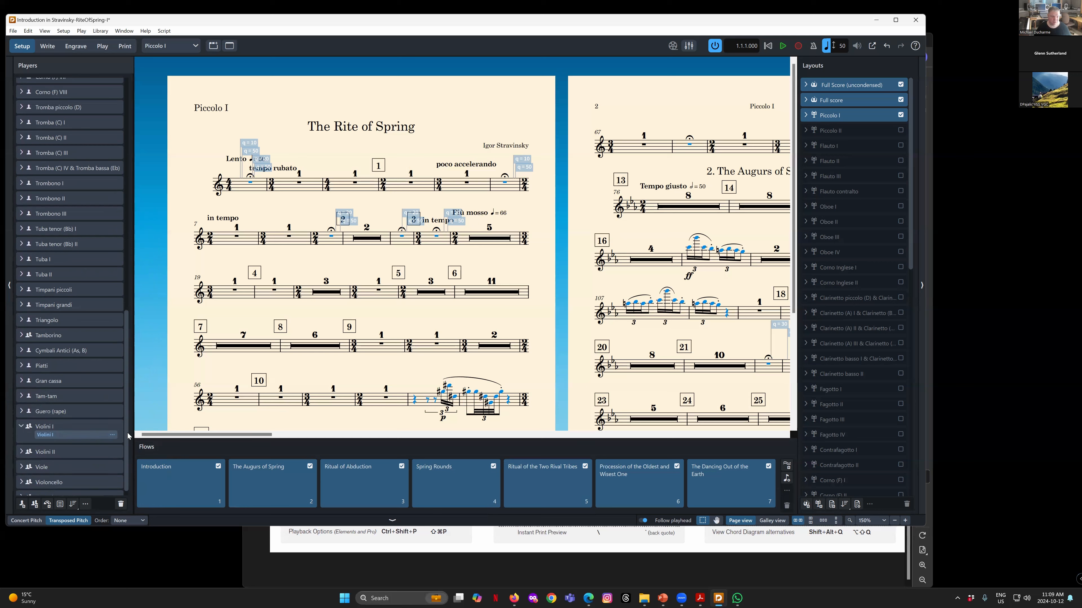
pyautogui.moveTo(127, 434); pyautogui.dragTo(115, 247)
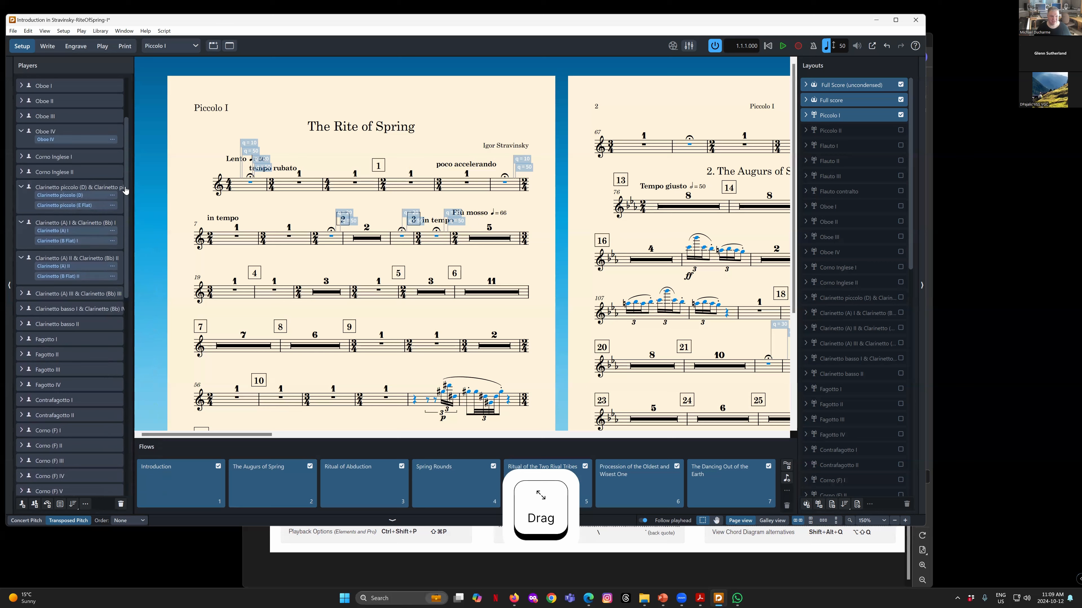
pyautogui.moveTo(126, 190); pyautogui.dragTo(115, 398)
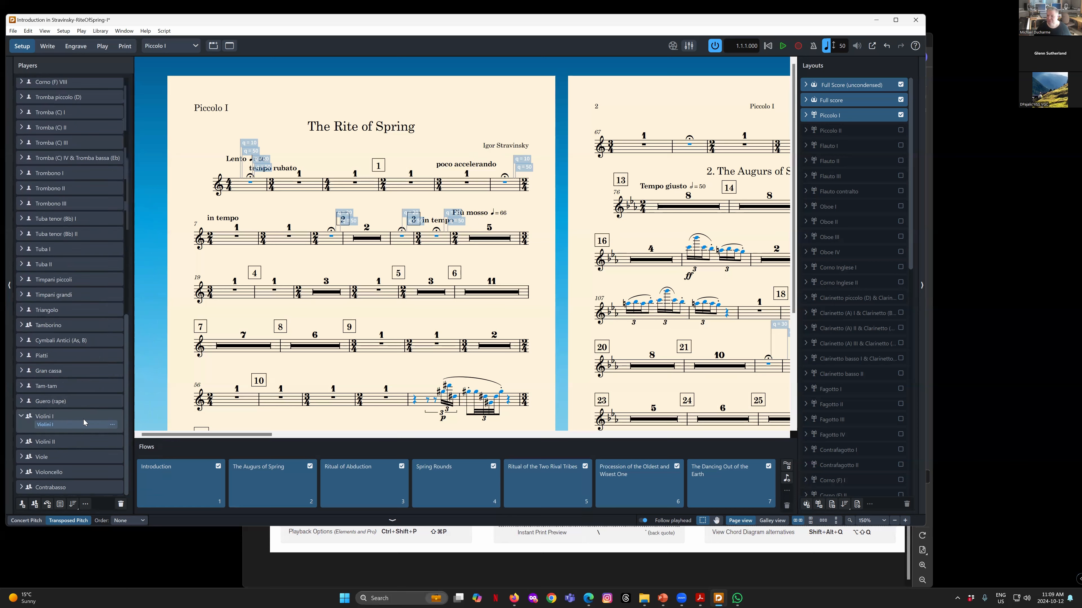
pyautogui.click(69, 417)
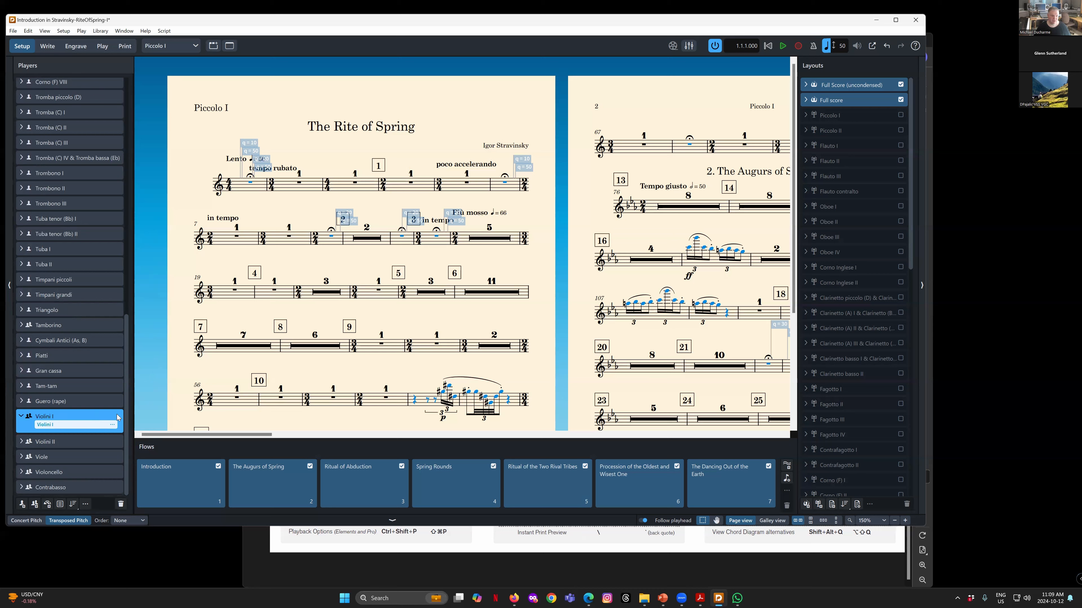
# Examine the options for the Clarinetto (B Flat) I instrument, dismiss them, and select the player that holds it
pyautogui.moveTo(128, 388); pyautogui.dragTo(132, 154)
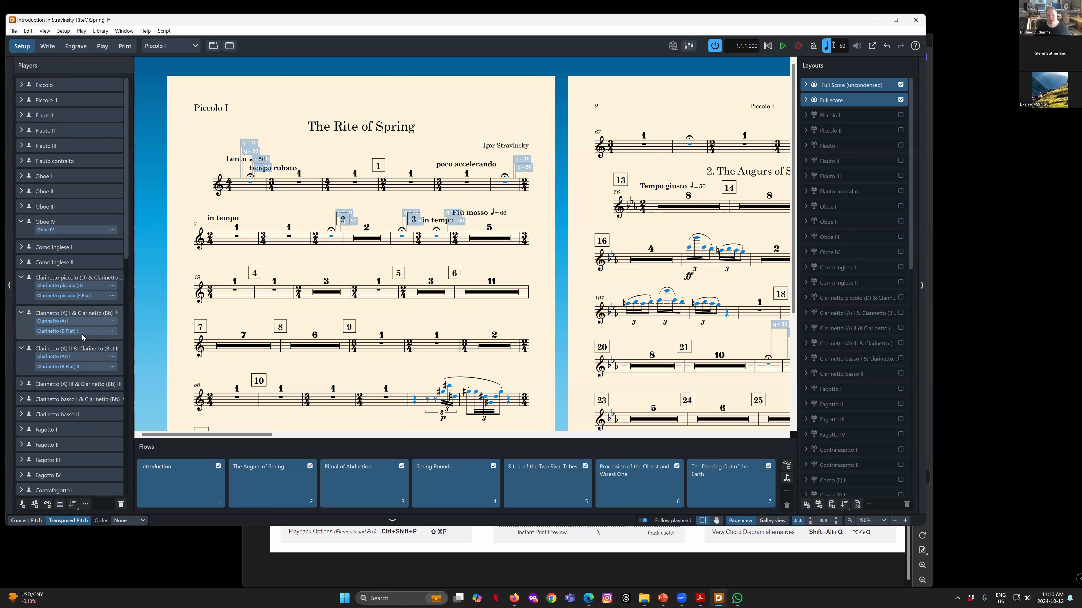
pyautogui.click(113, 331)
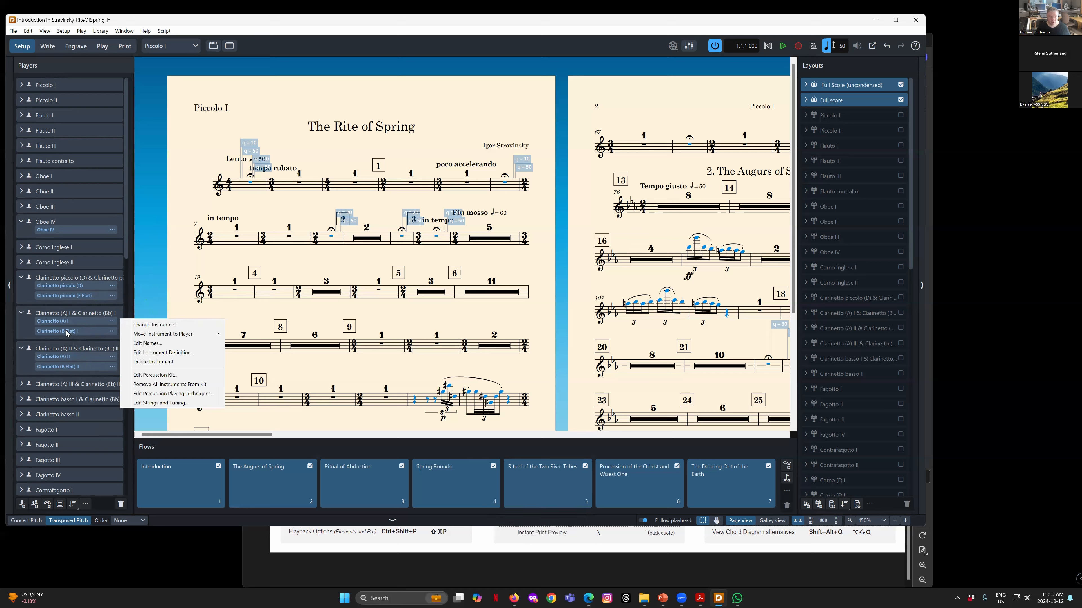
pyautogui.click(28, 332)
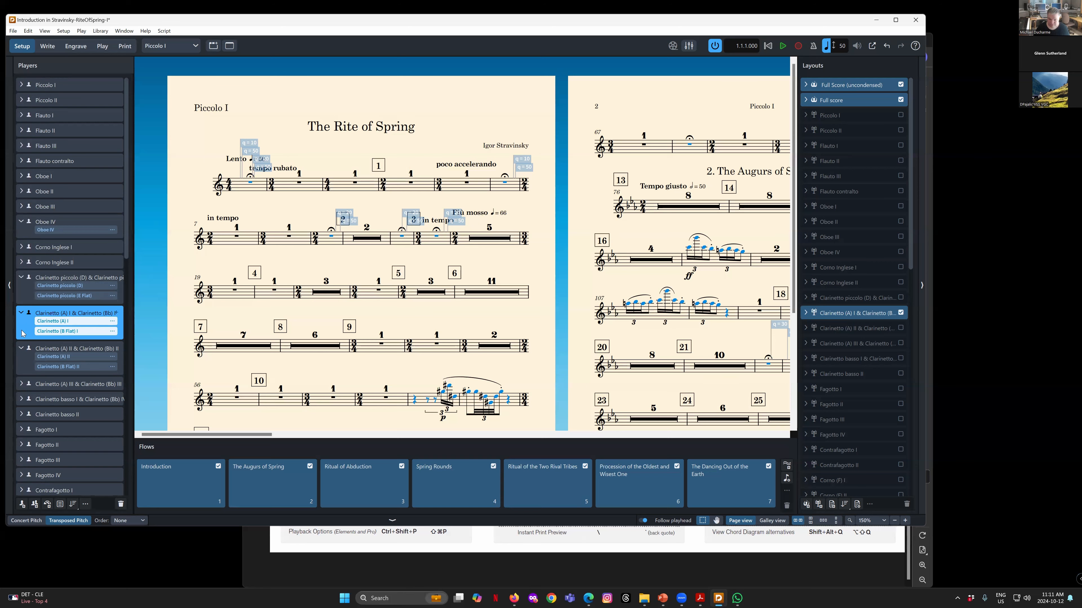
# Switch to Write mode and display the Full score layout in place of the Piccolo I part
pyautogui.click(50, 48)
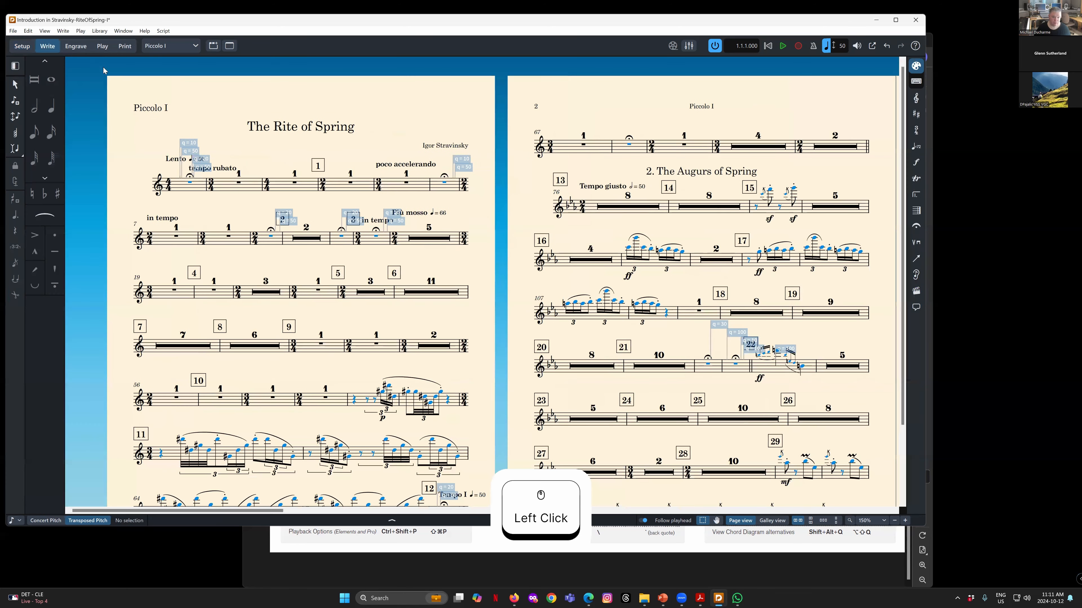
pyautogui.click(181, 45)
pyautogui.click(225, 20)
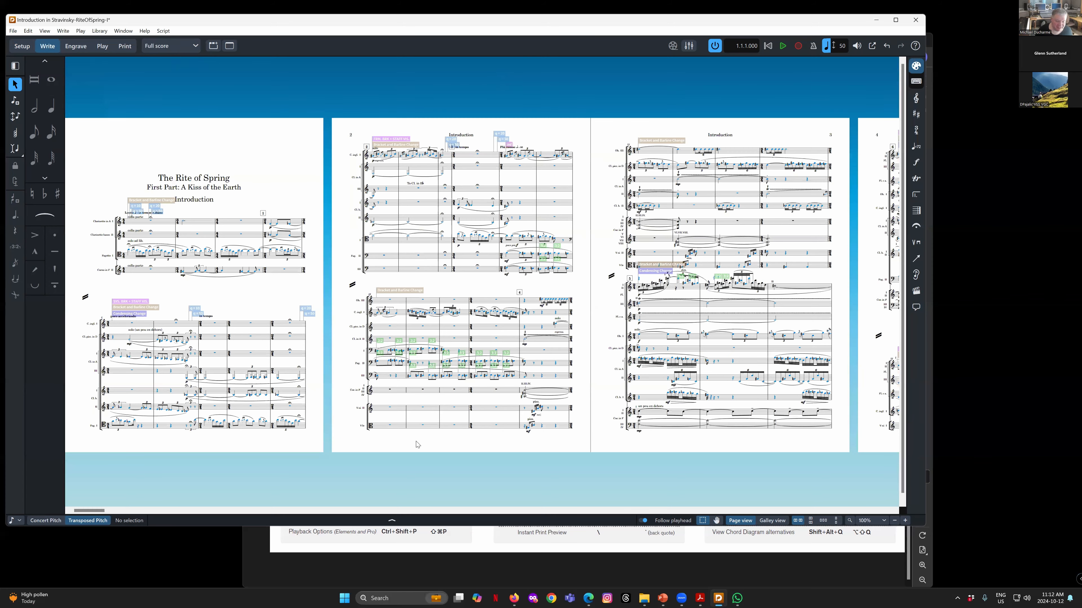
# Look through the full score's pages as far as The Dancing Out of the Earth and return to the first page
pyautogui.click(94, 511)
pyautogui.moveTo(119, 516); pyautogui.dragTo(664, 511)
pyautogui.click(801, 510)
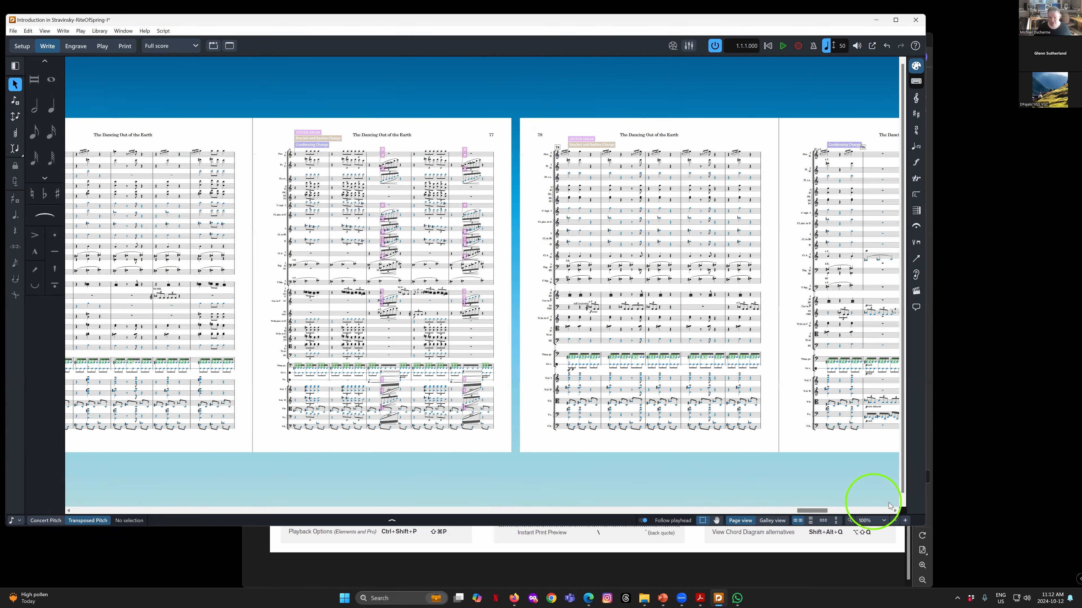
pyautogui.click(796, 510)
pyautogui.moveTo(501, 503); pyautogui.dragTo(73, 511)
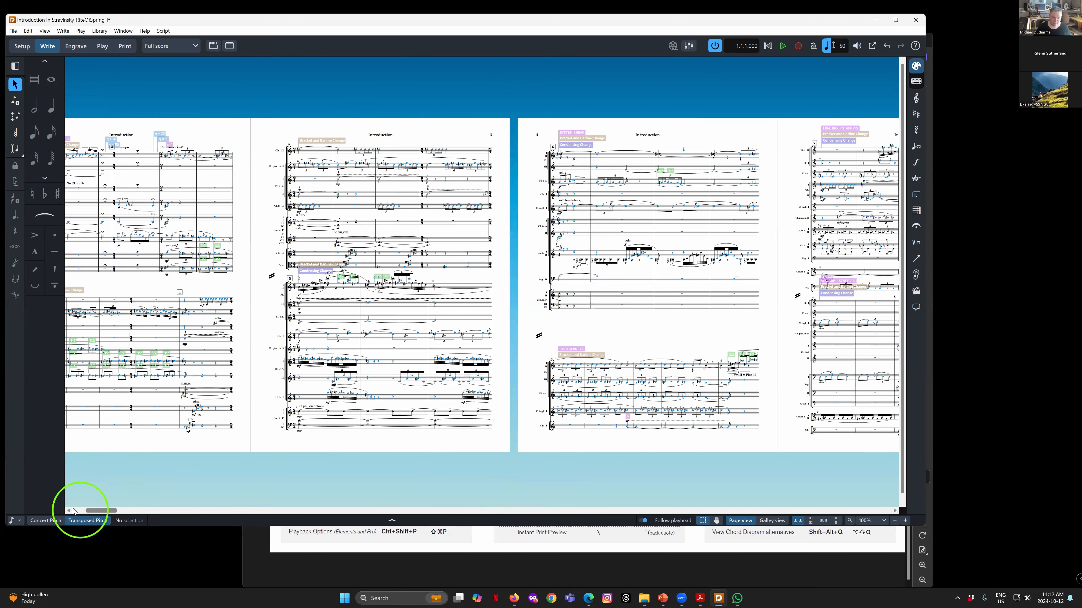
pyautogui.click(74, 511)
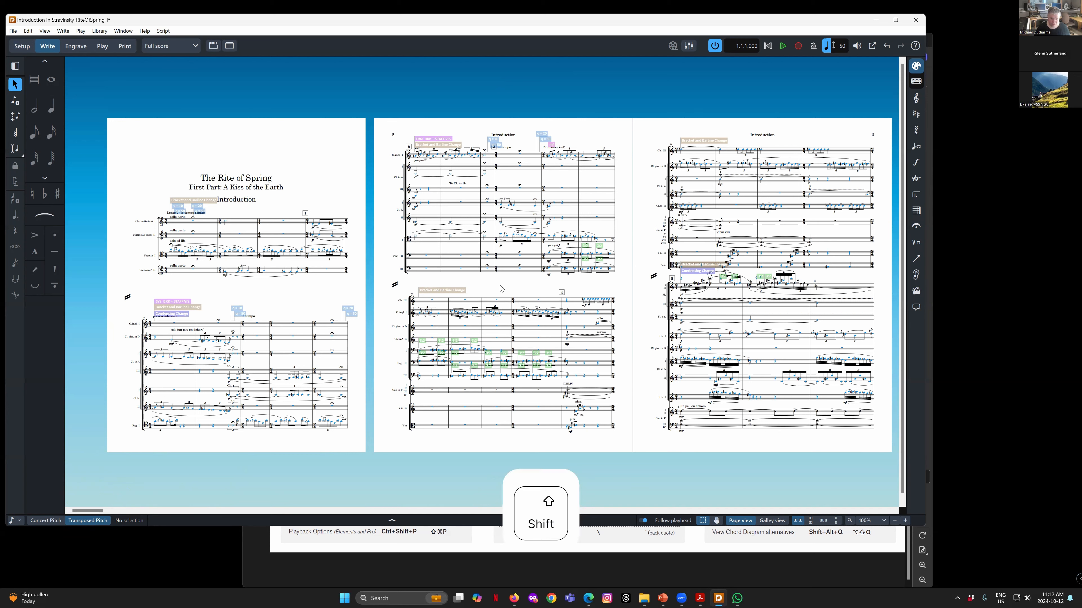
# Look over the opening pages of the Introduction in the full score
pyautogui.keyDown('shift'); pyautogui.click(485, 282); pyautogui.keyUp('shift')
pyautogui.moveTo(485, 283); pyautogui.dragTo(527, 304)
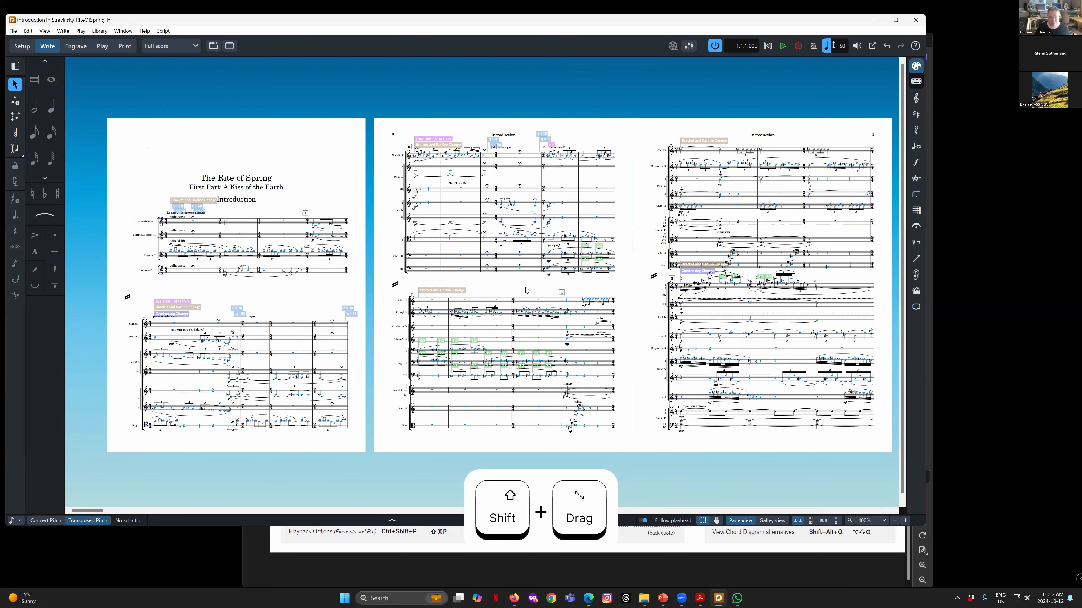
pyautogui.click(509, 285)
pyautogui.moveTo(487, 283); pyautogui.dragTo(526, 277)
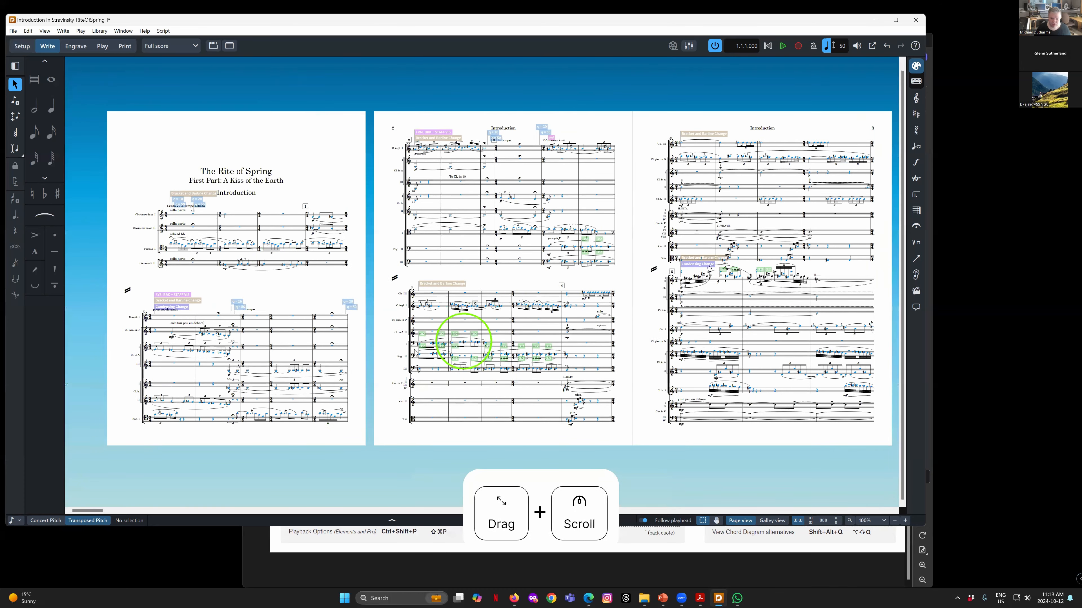
pyautogui.click(382, 337)
pyautogui.keyDown('shift'); pyautogui.click(382, 339); pyautogui.keyUp('shift')
pyautogui.moveTo(509, 277); pyautogui.dragTo(379, 284)
pyautogui.moveTo(708, 275); pyautogui.dragTo(759, 282)
pyautogui.moveTo(441, 296); pyautogui.dragTo(509, 287)
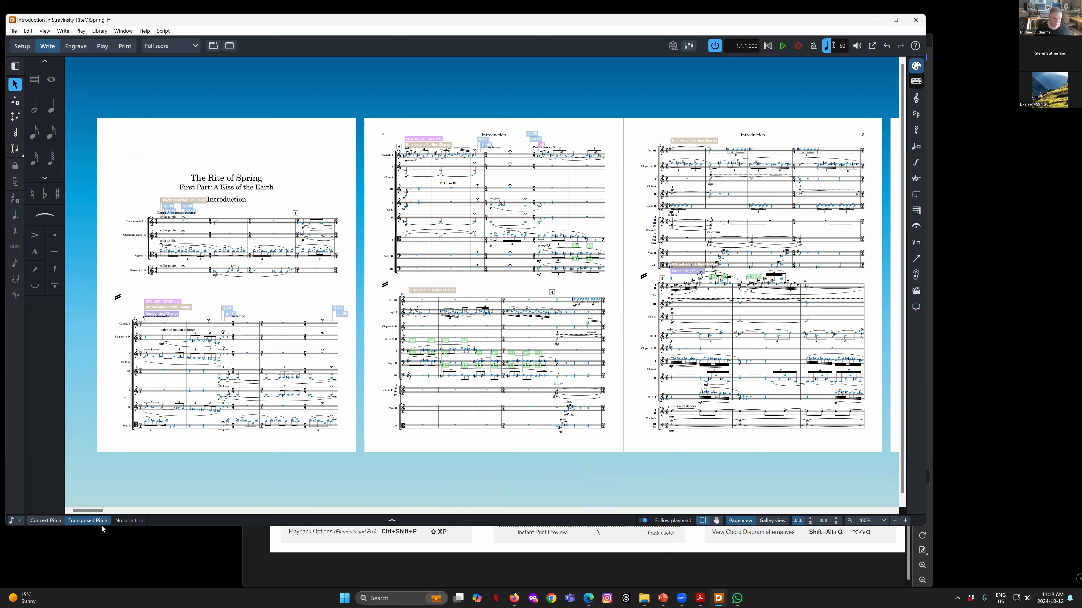
# Change the full score from Page view to Galley view
pyautogui.click(19, 522)
pyautogui.click(19, 522)
pyautogui.click(773, 521)
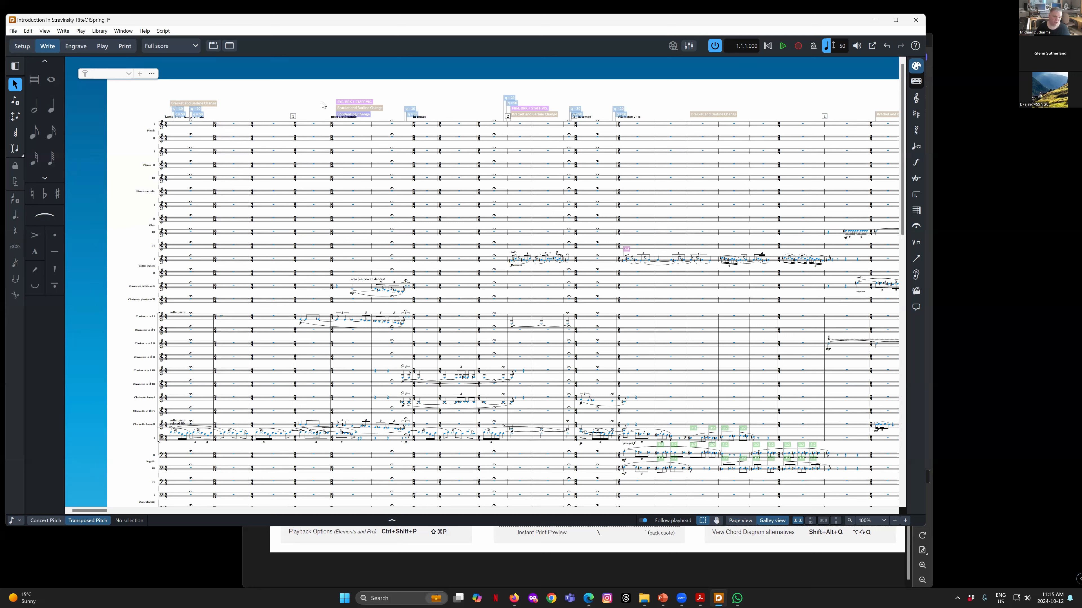
# Examine all instrument staves of the Introduction in Galley view, including those with only rests
pyautogui.moveTo(902, 119); pyautogui.dragTo(896, 153)
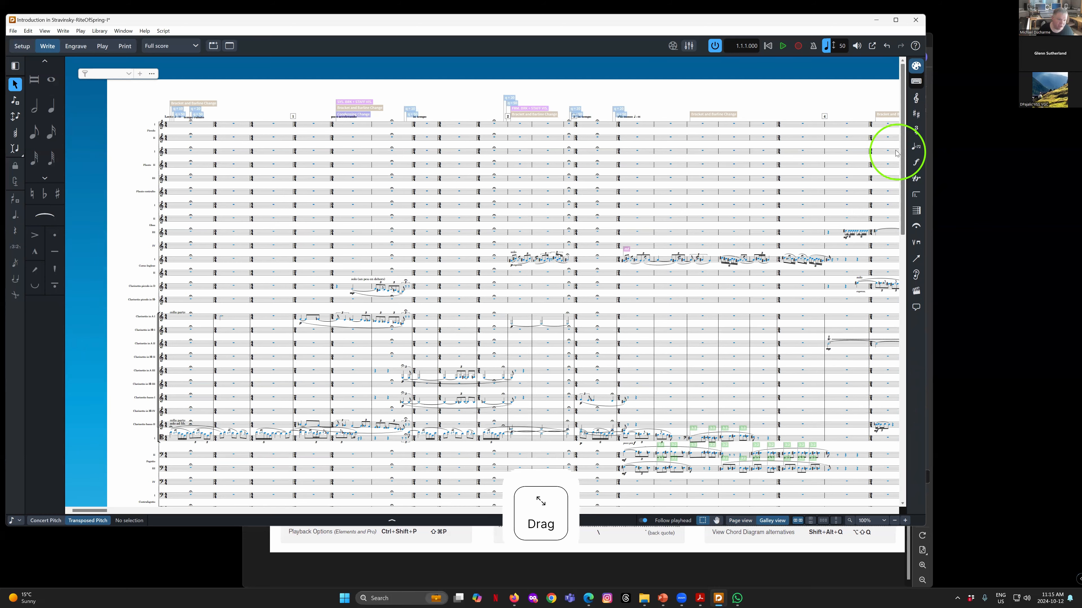
pyautogui.moveTo(895, 154); pyautogui.dragTo(902, 439)
pyautogui.moveTo(889, 350); pyautogui.dragTo(878, 124)
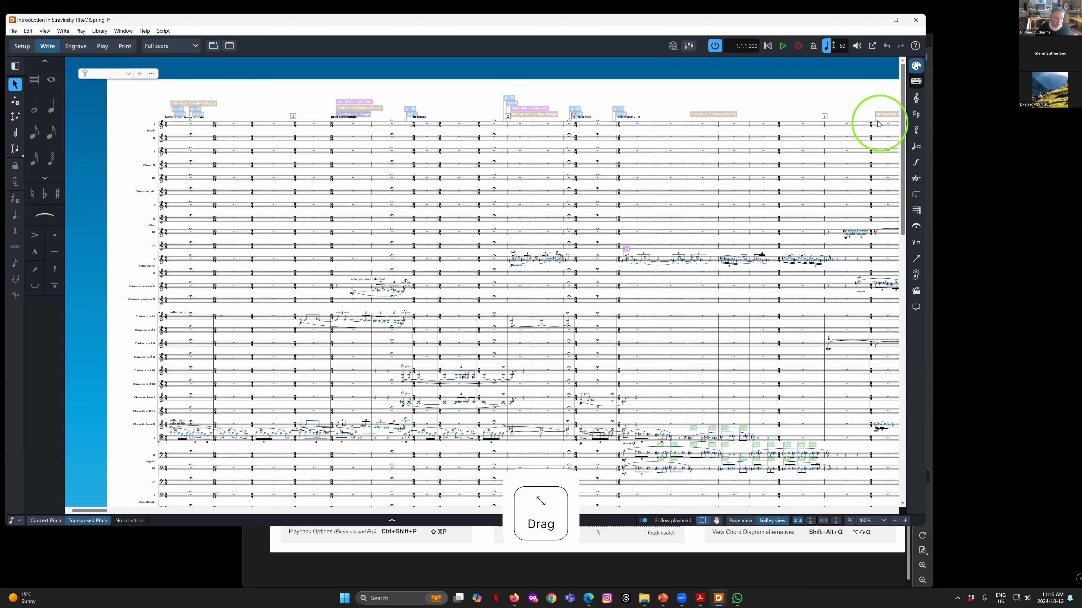
pyautogui.moveTo(878, 124); pyautogui.dragTo(872, 201)
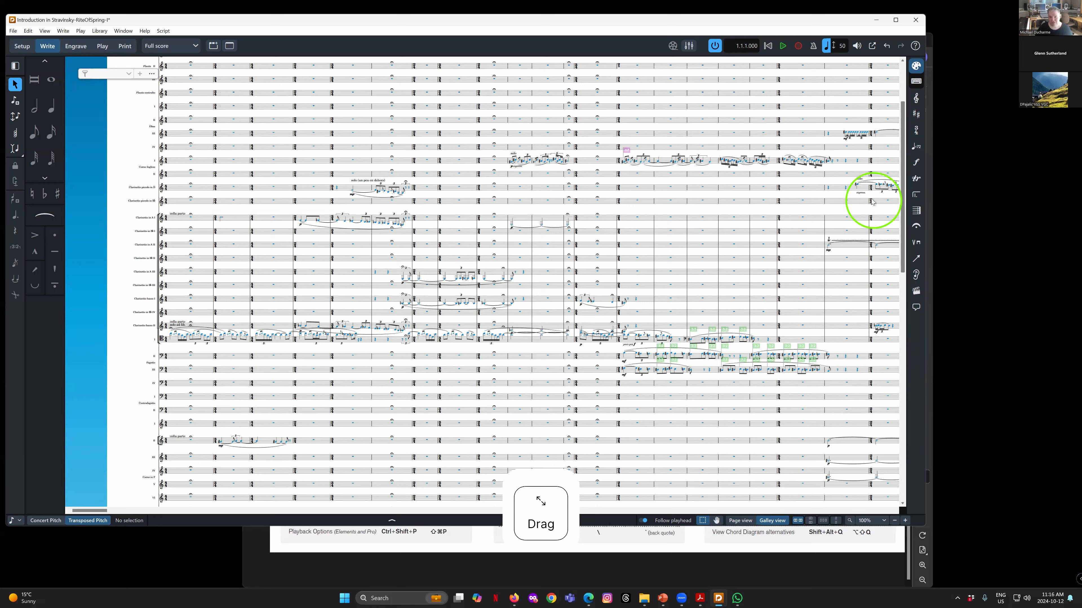
pyautogui.scroll(-1, 872, 203)
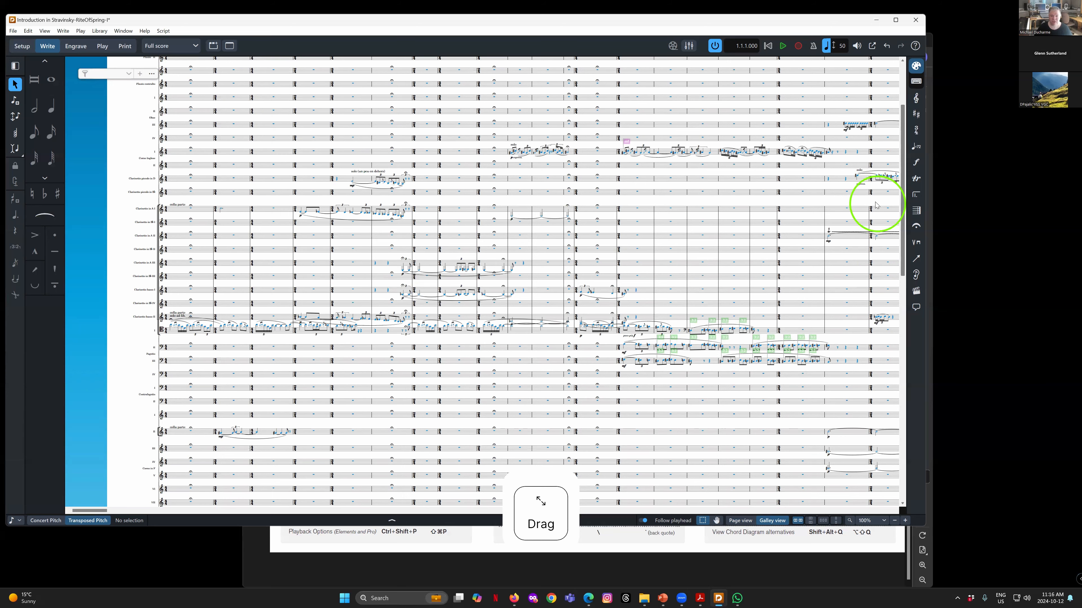
pyautogui.click(99, 511)
pyautogui.moveTo(117, 516); pyautogui.dragTo(85, 517)
pyautogui.click(128, 364)
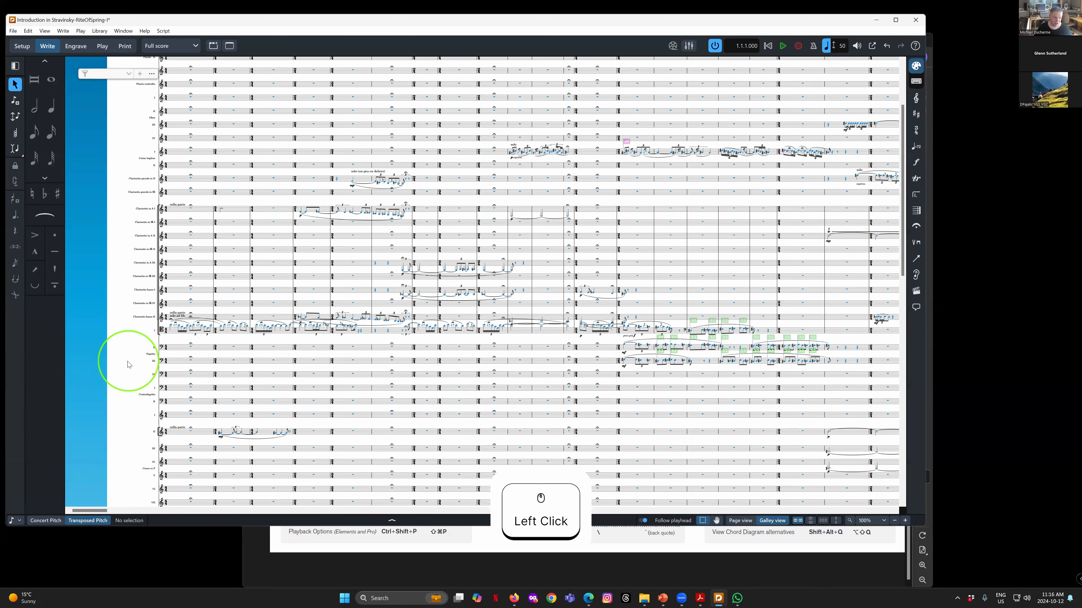
pyautogui.scroll(-15, 128, 364)
pyautogui.scroll(-3, 129, 364)
pyautogui.scroll(20, 128, 364)
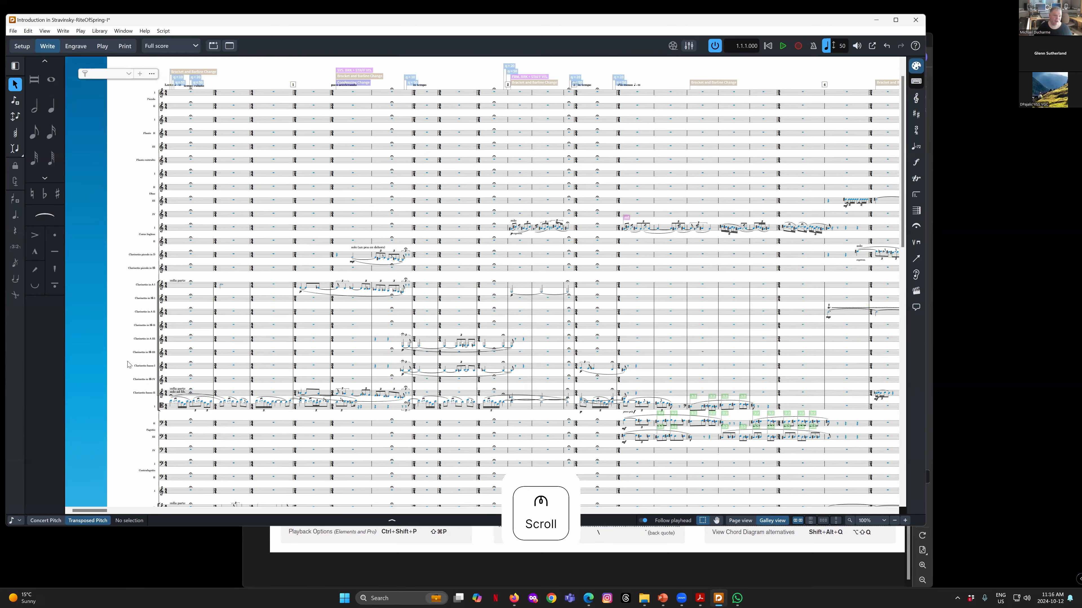
pyautogui.scroll(2, 128, 365)
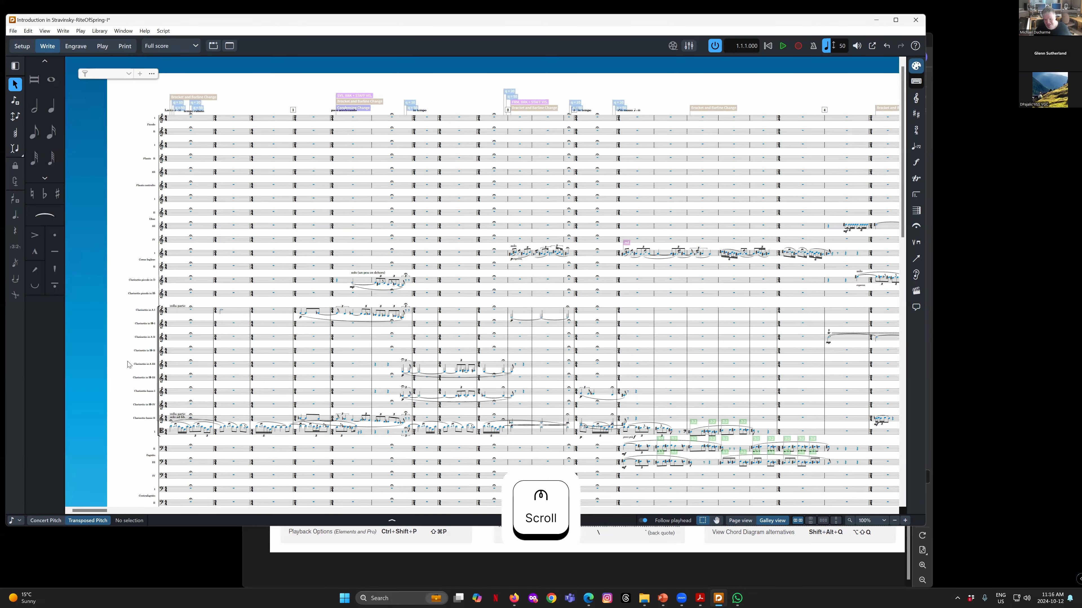
pyautogui.moveTo(94, 510)
pyautogui.mouseDown()
pyautogui.moveTo(109, 512)
pyautogui.moveTo(93, 512)
pyautogui.mouseUp()
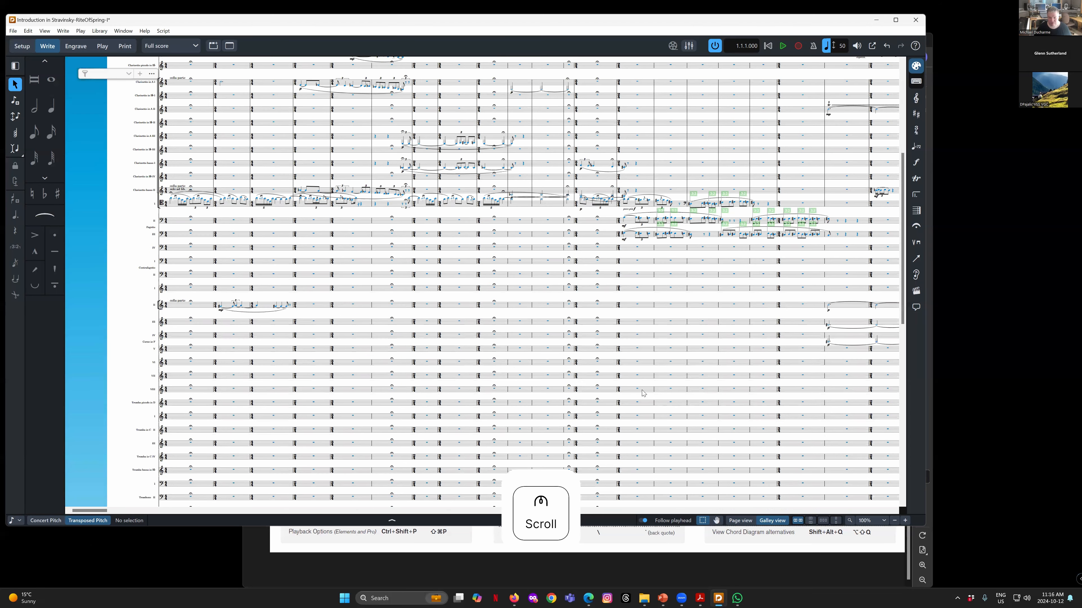
pyautogui.scroll(-5, 328, 190)
# Return the full score to Page view at its first page and switch to Engrave mode
pyautogui.click(740, 520)
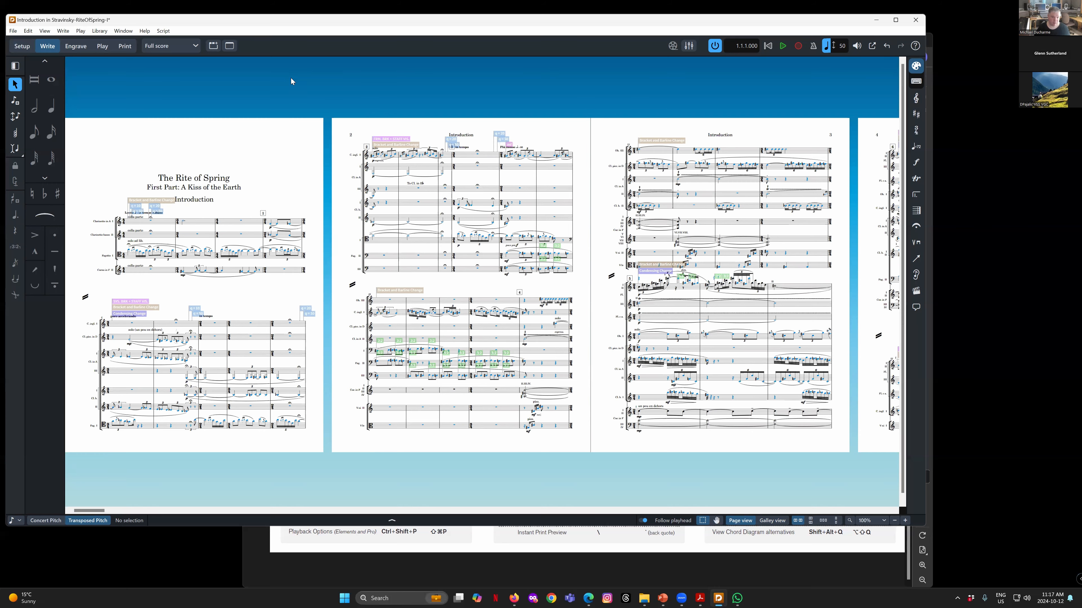
pyautogui.moveTo(100, 511)
pyautogui.mouseDown()
pyautogui.moveTo(265, 525)
pyautogui.moveTo(613, 516)
pyautogui.moveTo(80, 511)
pyautogui.moveTo(125, 518)
pyautogui.moveTo(92, 519)
pyautogui.mouseUp()
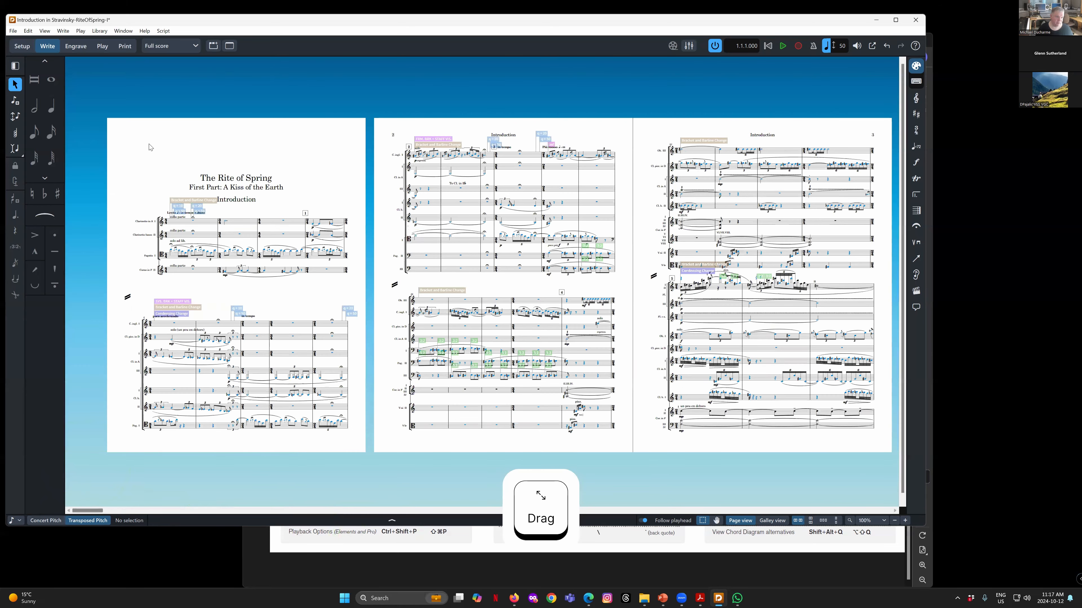
pyautogui.hotkey('ctrl', '3')
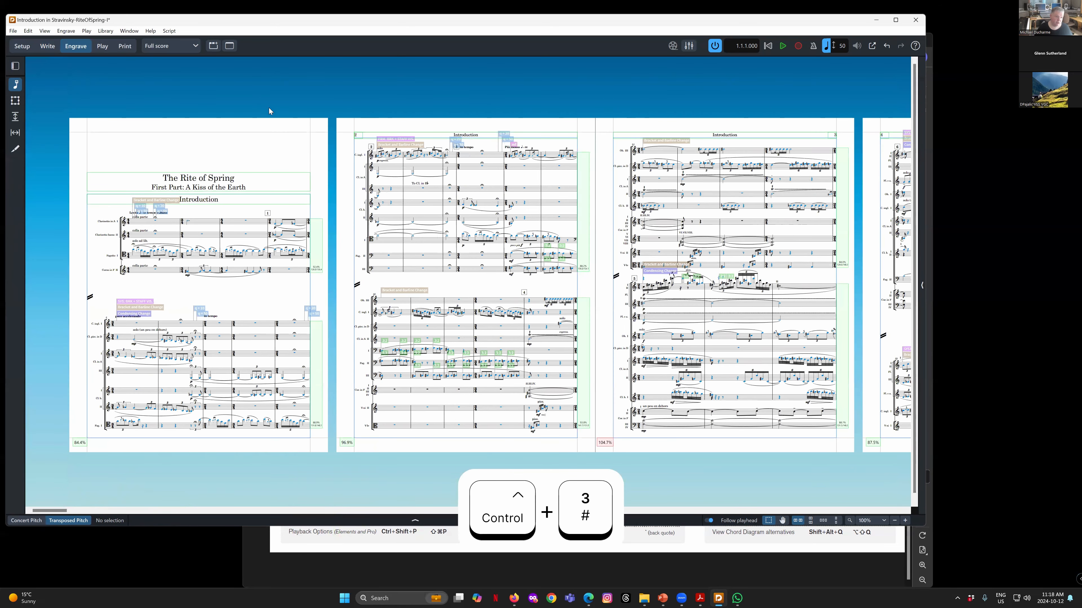
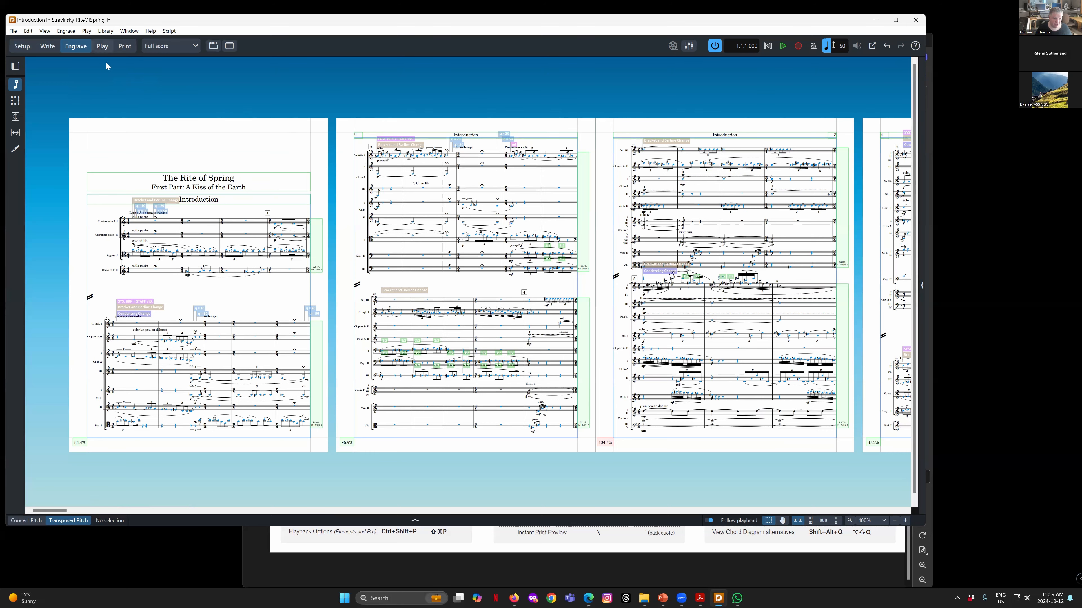
# Switch to Play mode and look over the instrument tracks of the Introduction flow
pyautogui.click(103, 46)
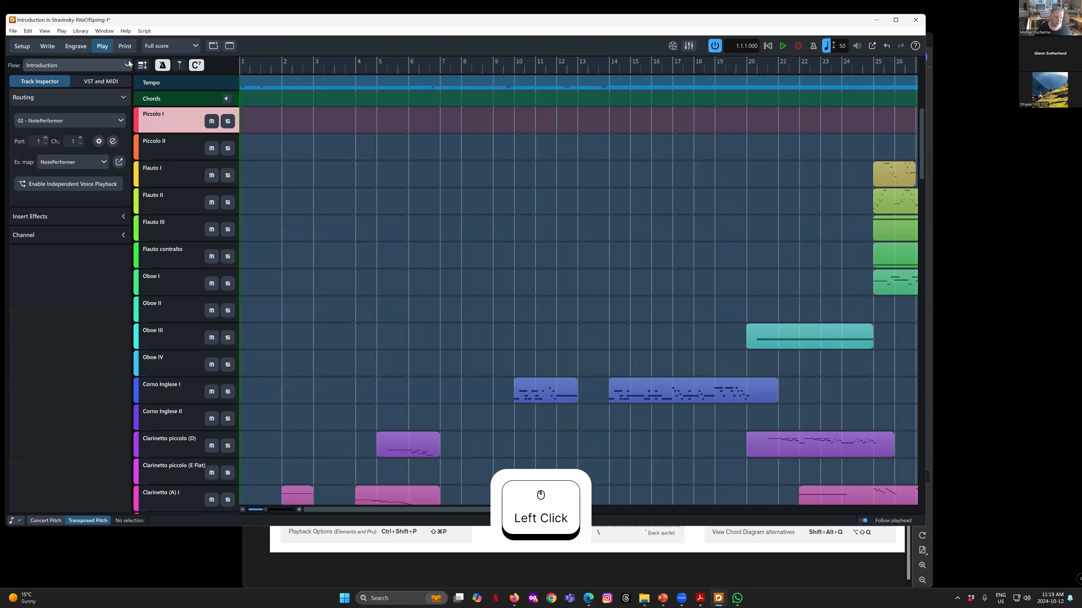
pyautogui.scroll(-4, 423, 309)
pyautogui.scroll(4, 424, 309)
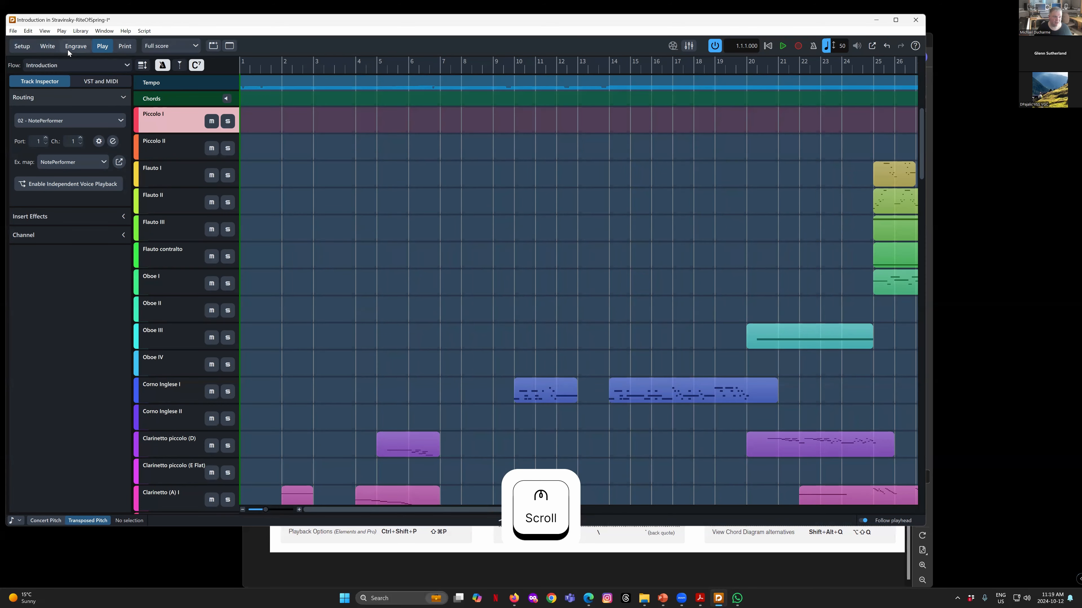
# Switch to Print mode, set the destination to Graphics and examine the available export file formats, keeping PDF
pyautogui.click(124, 46)
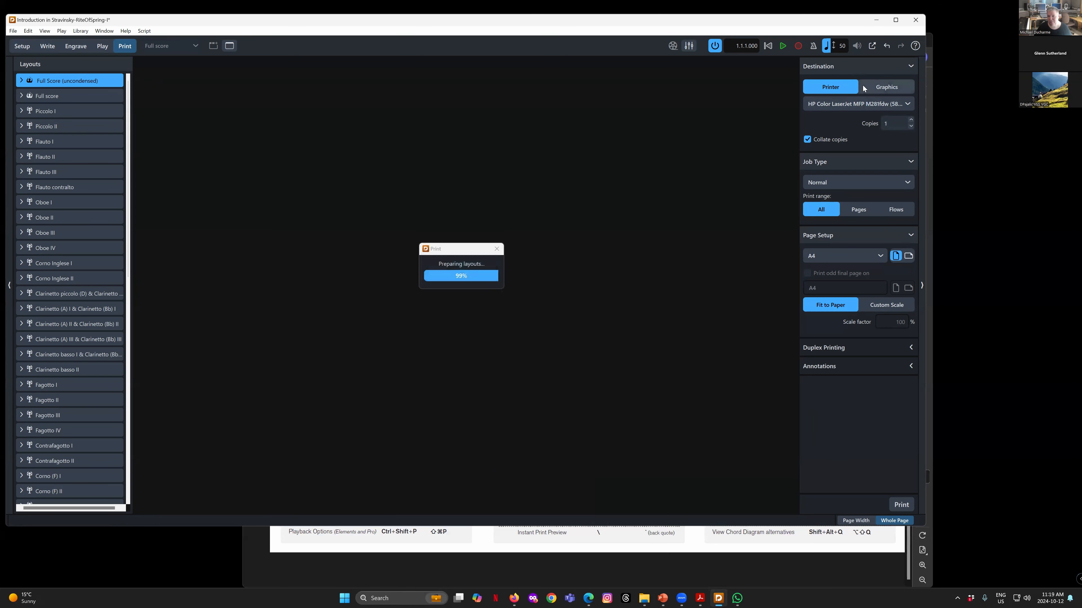
pyautogui.click(878, 84)
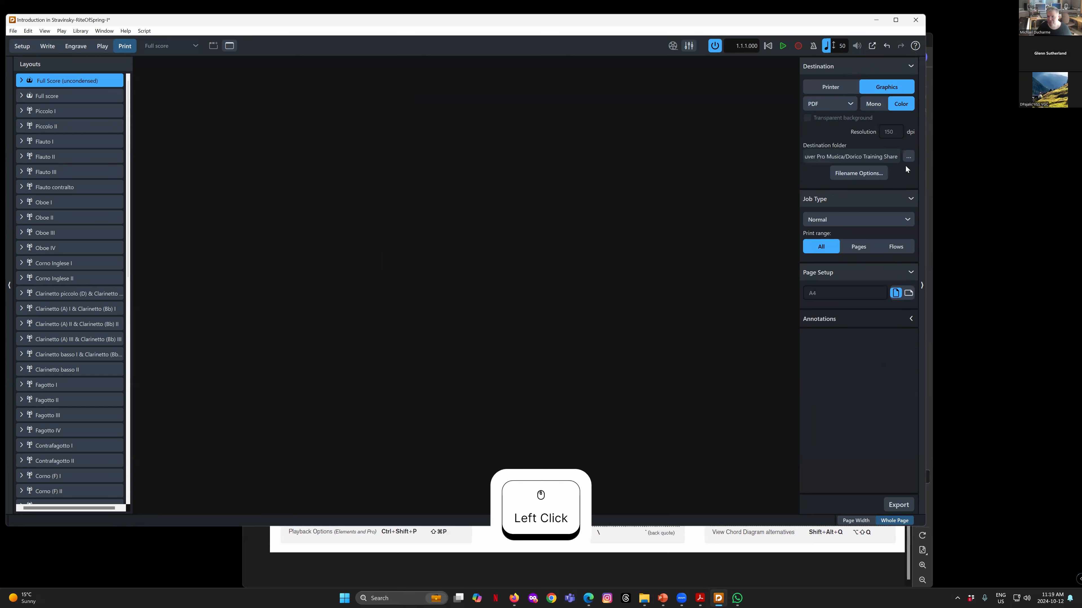
pyautogui.click(843, 104)
pyautogui.click(852, 102)
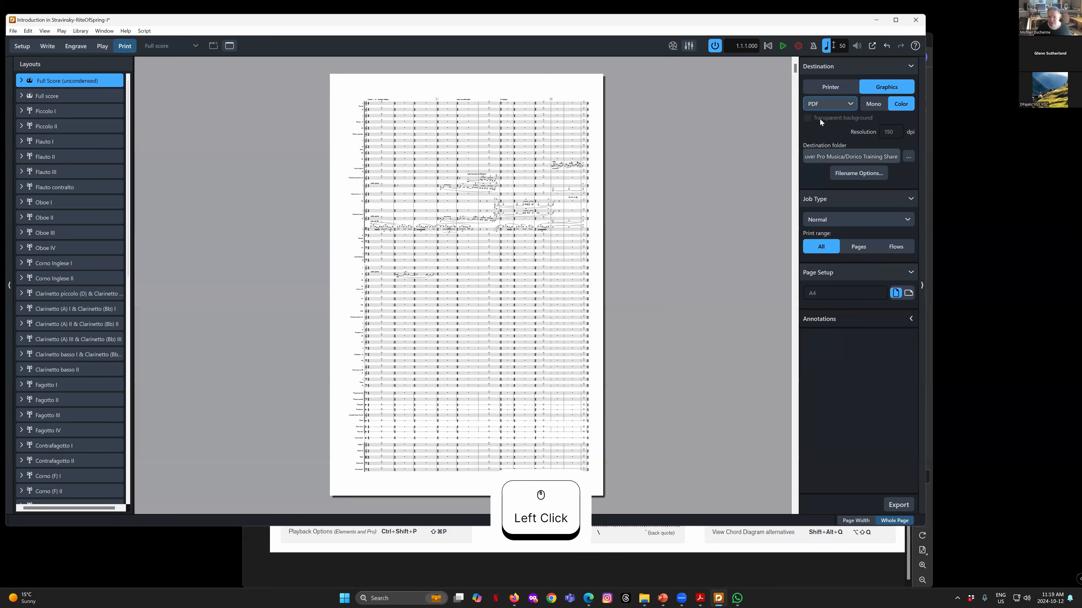
pyautogui.click(822, 104)
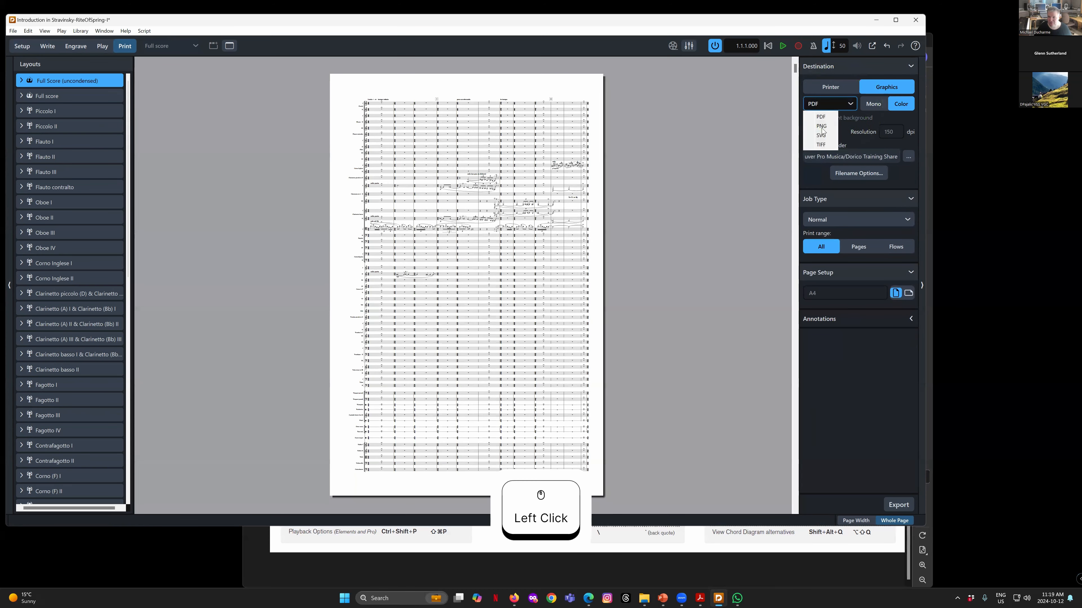
pyautogui.click(705, 248)
# Return to Write mode and close the Rite of Spring project, discarding its changes
pyautogui.click(48, 47)
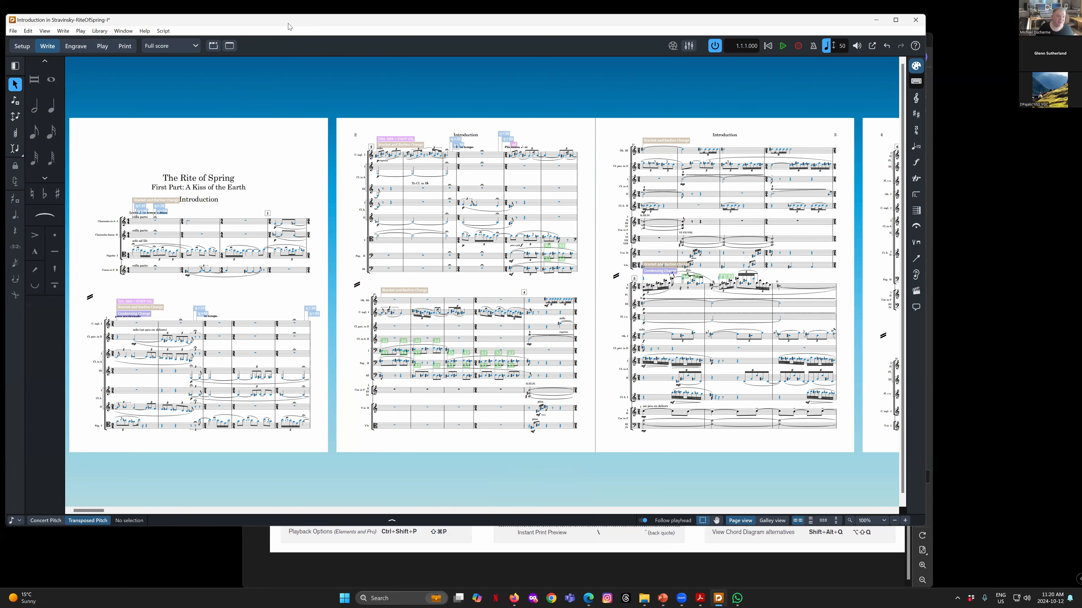
pyautogui.moveTo(279, 22); pyautogui.dragTo(305, 49)
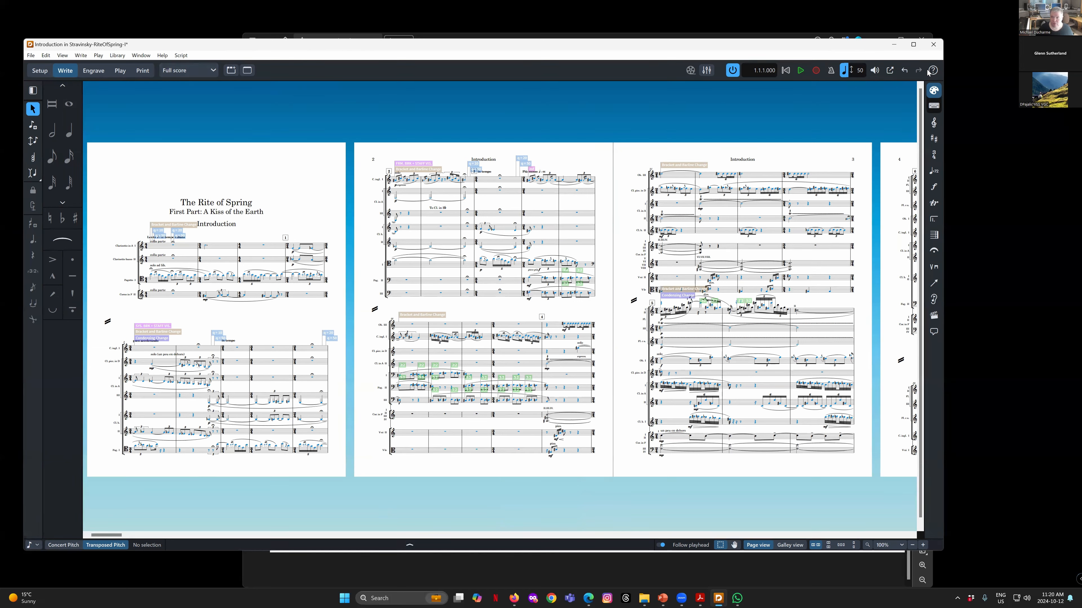
pyautogui.click(936, 50)
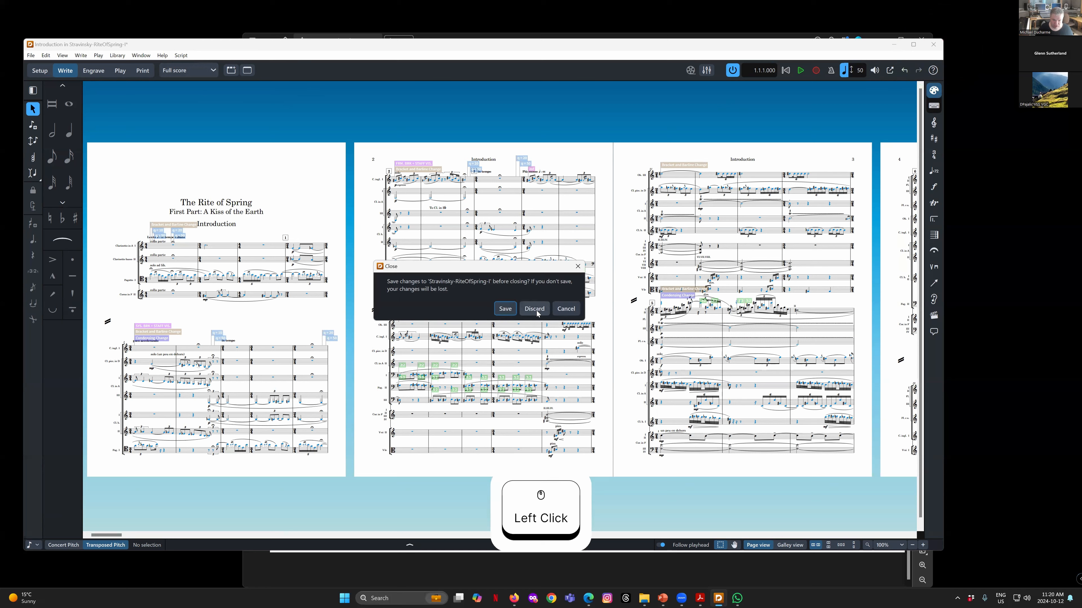
pyautogui.click(535, 309)
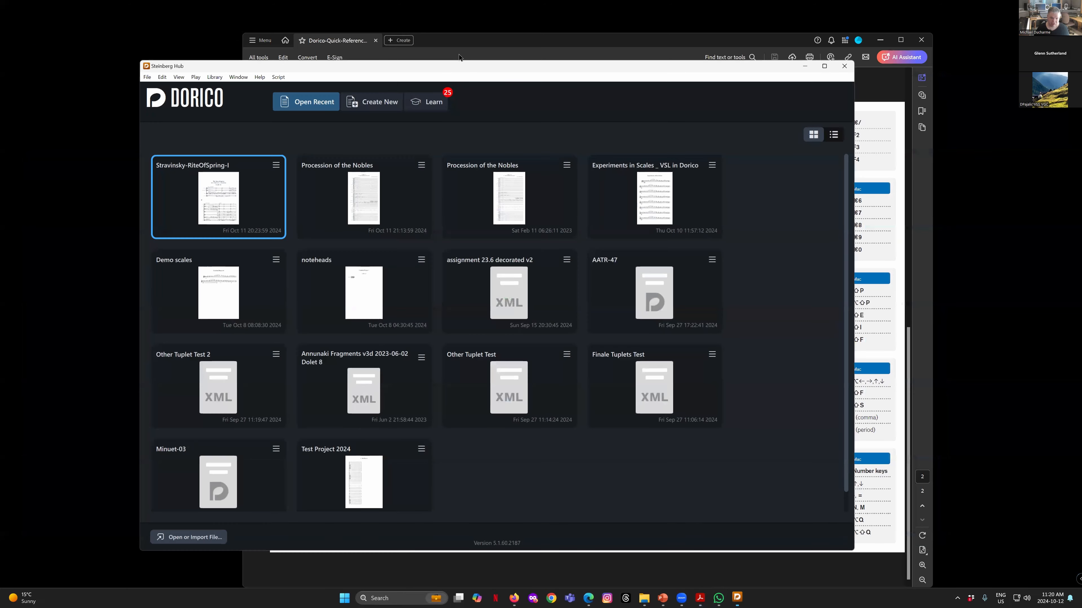
# Start creating a new project in the Hub and select the Empty template
pyautogui.click(376, 101)
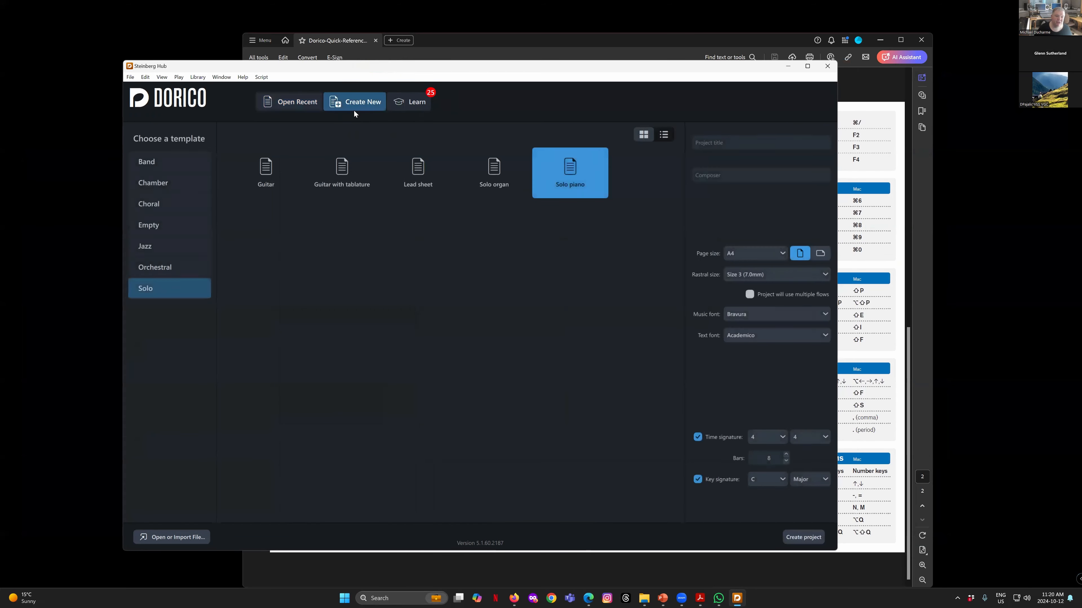
pyautogui.click(165, 227)
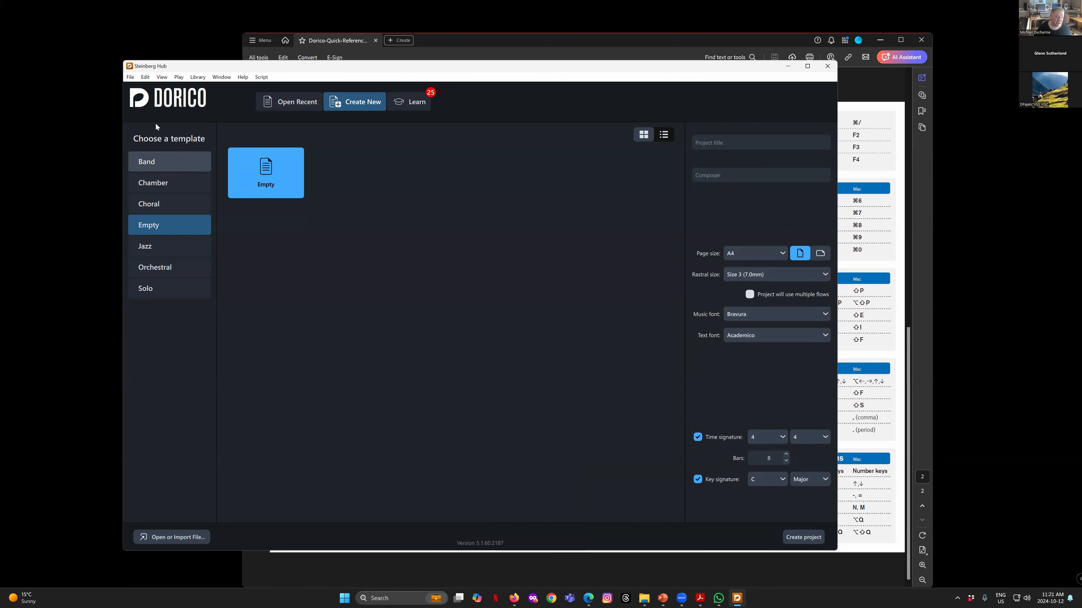
pyautogui.click(129, 78)
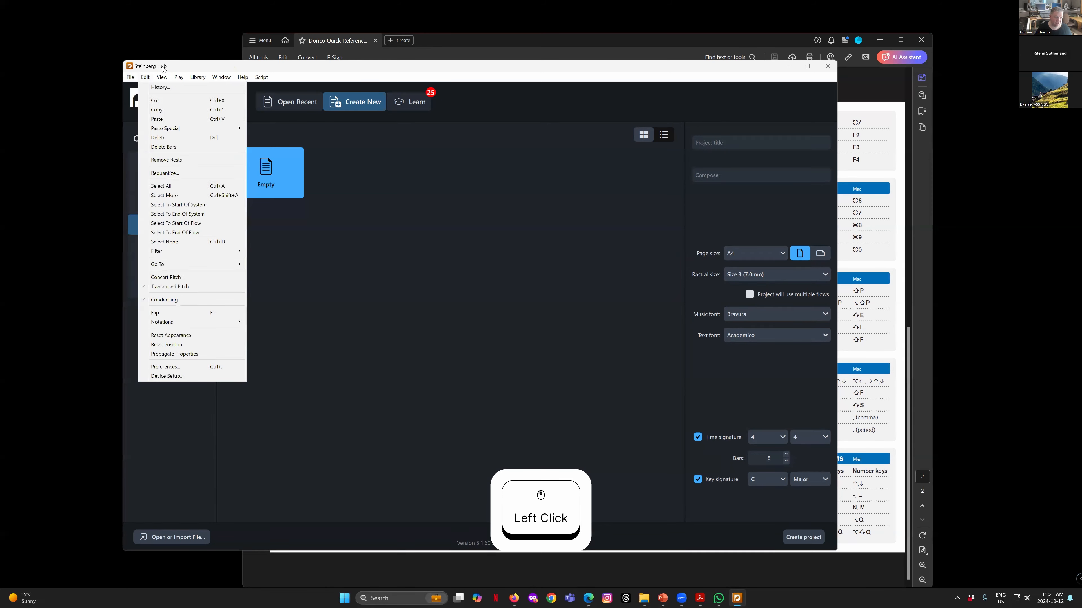
pyautogui.click(268, 161)
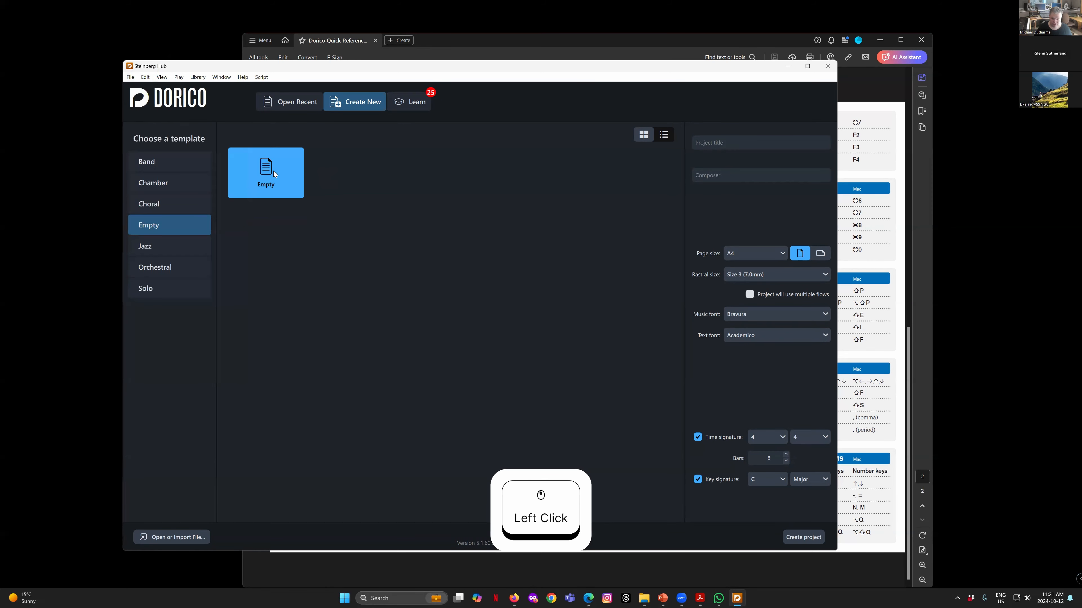
# Create a new blank project and reposition its window
pyautogui.click(131, 77)
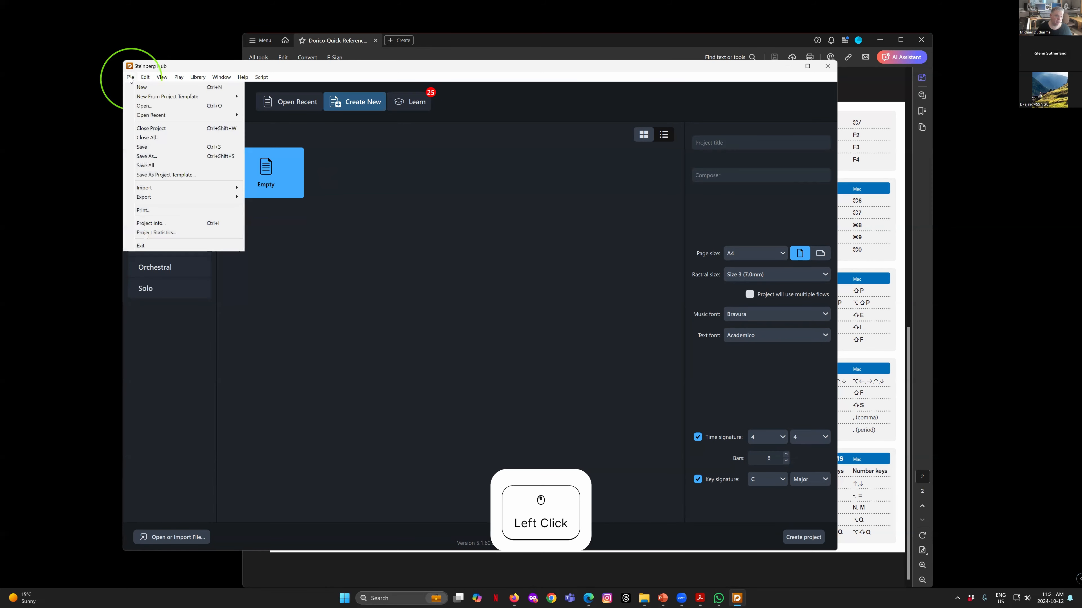
pyautogui.click(144, 88)
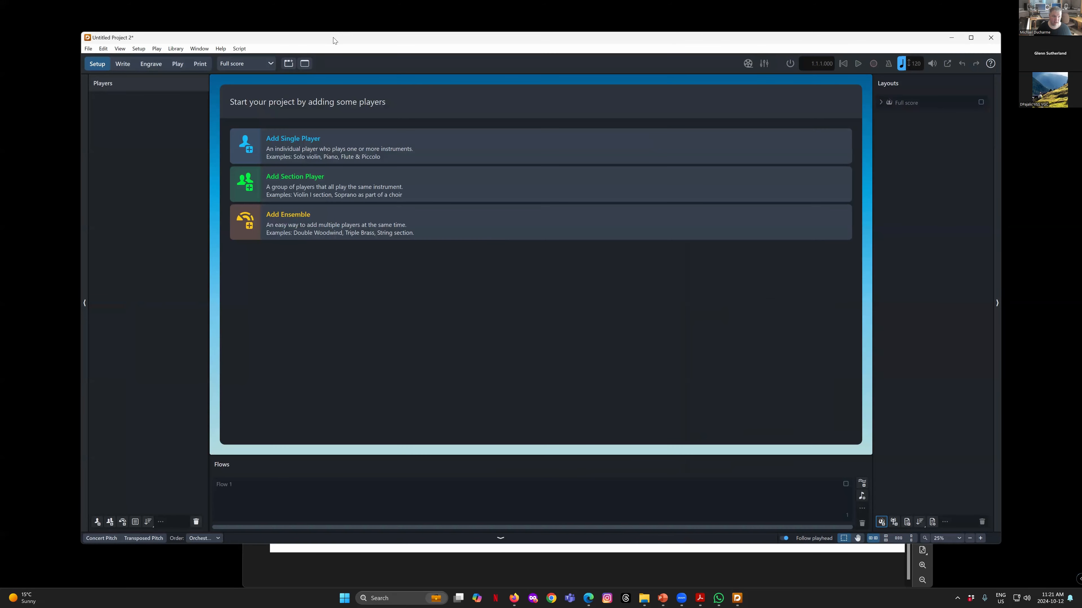
pyautogui.click(337, 39)
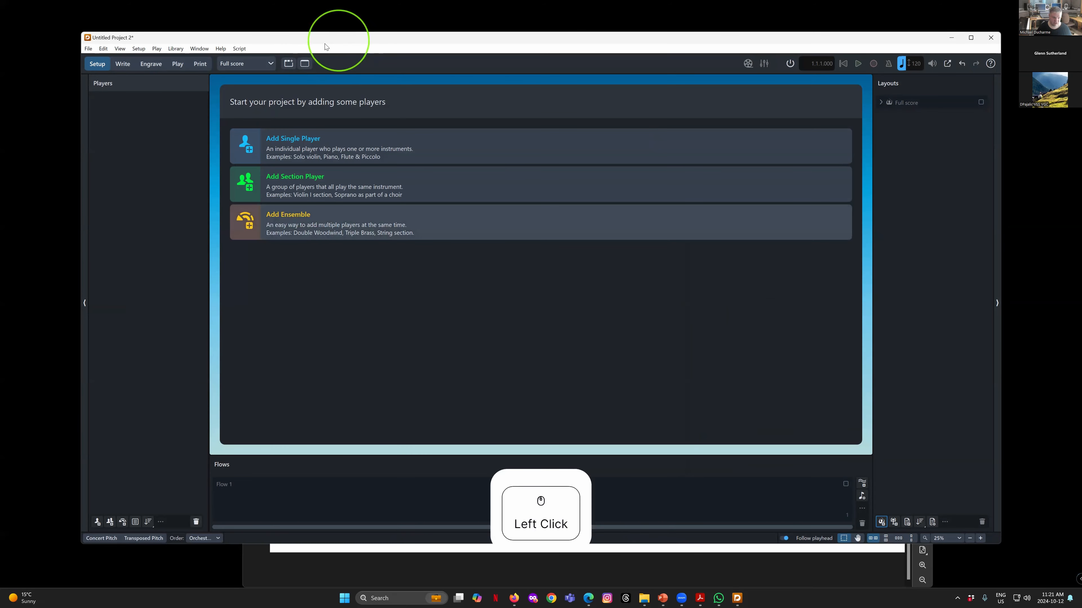
pyautogui.moveTo(326, 46); pyautogui.dragTo(287, 60)
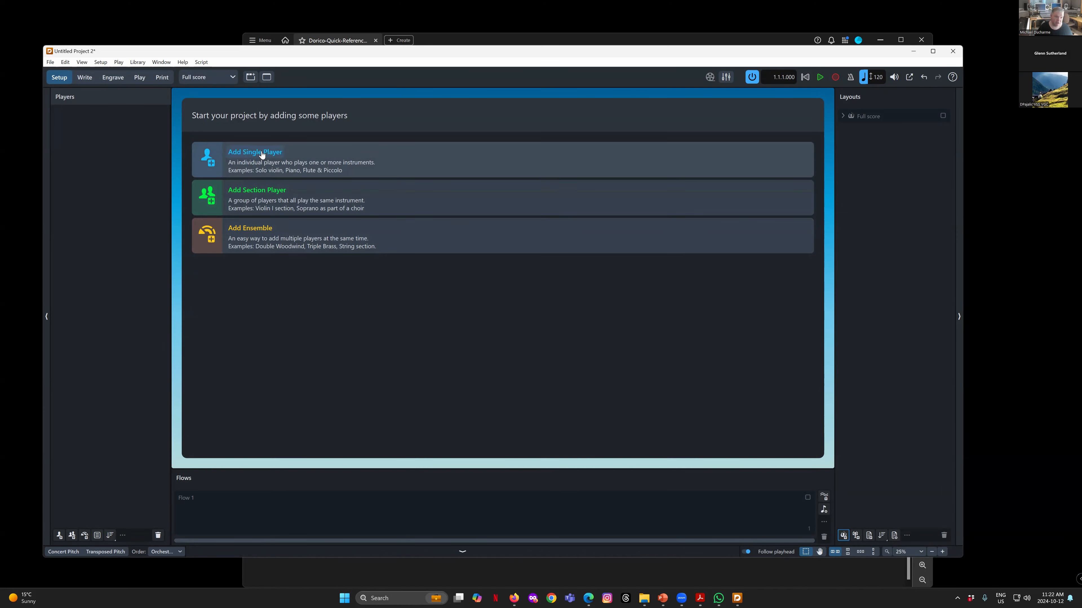
# Add a single player holding a Flute as the project's first player
pyautogui.click(253, 155)
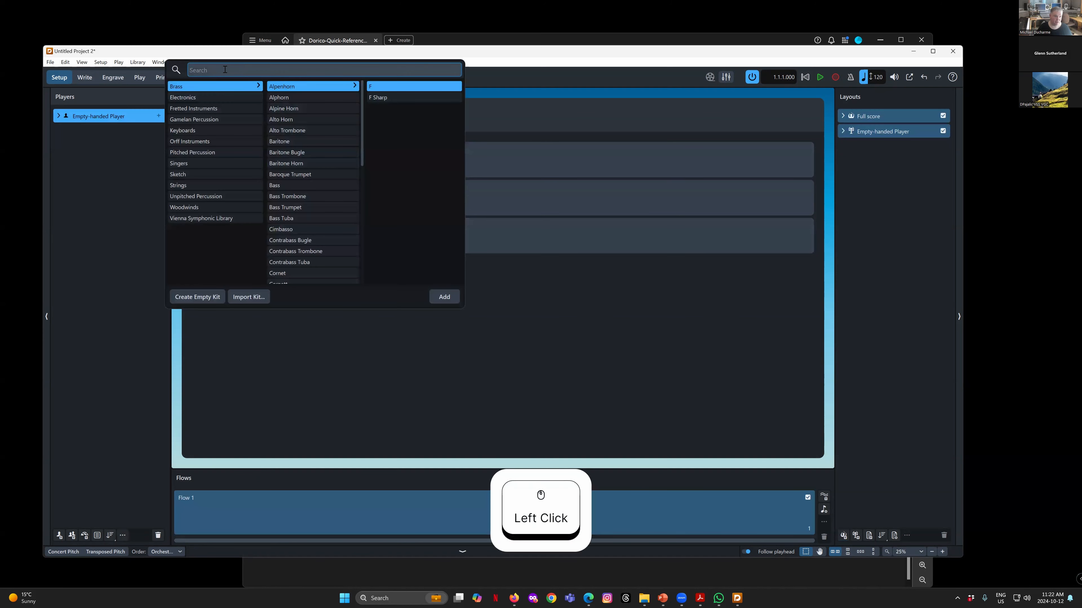
pyautogui.write('Flute')
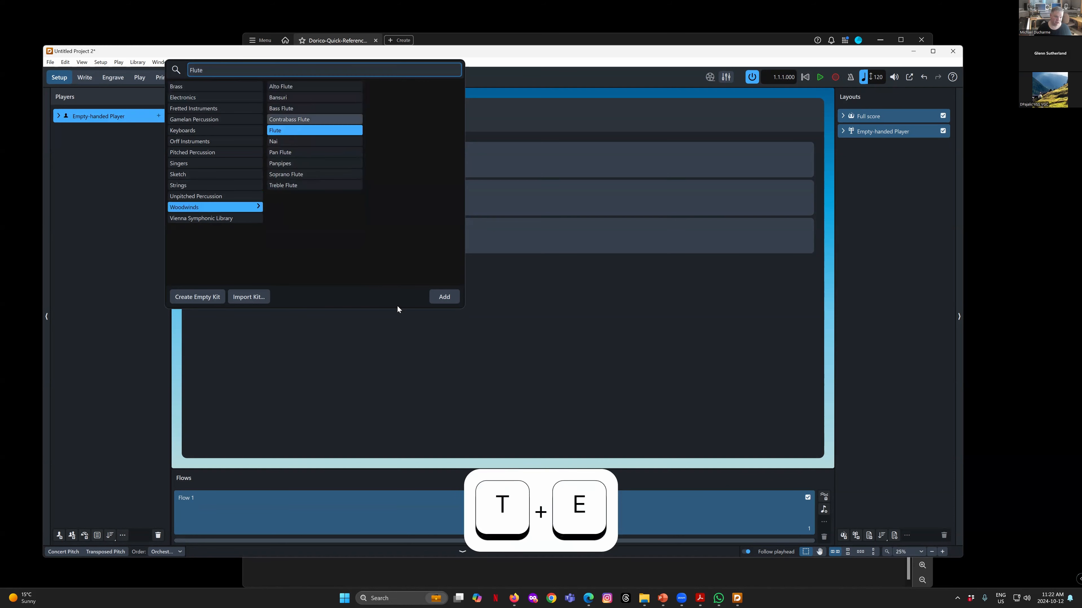
pyautogui.click(443, 297)
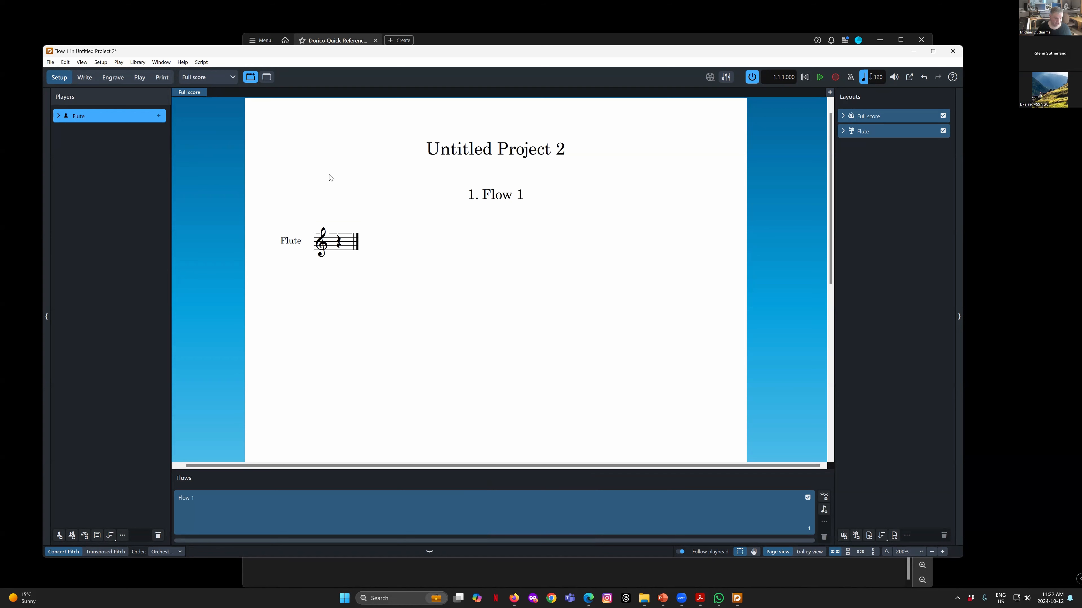
# Add two more single players, a Clarinet (Bb) and a Piano
pyautogui.click(58, 535)
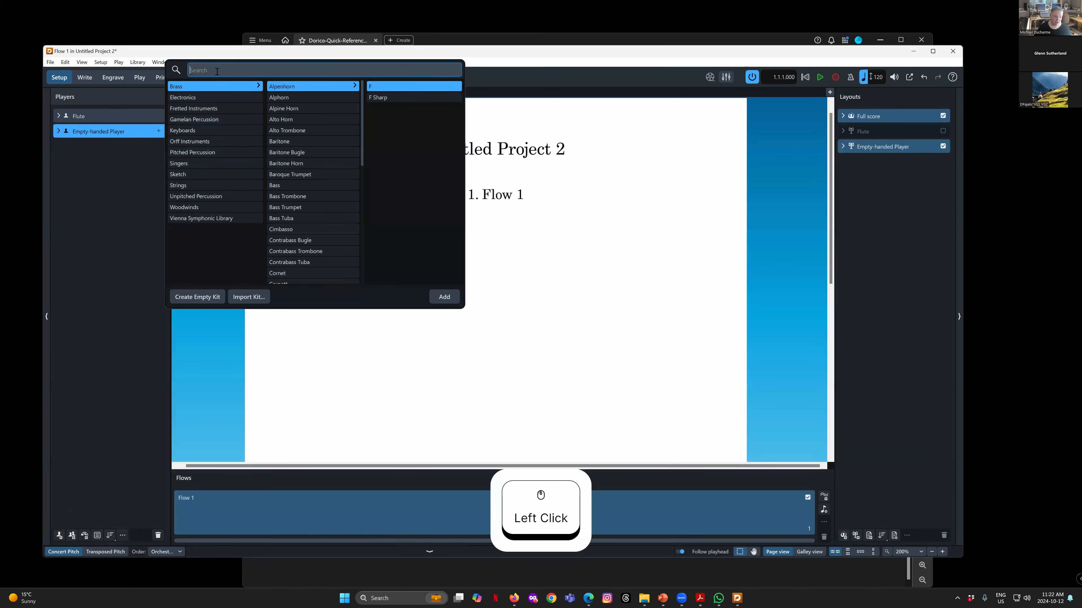
pyautogui.write('Clarinet')
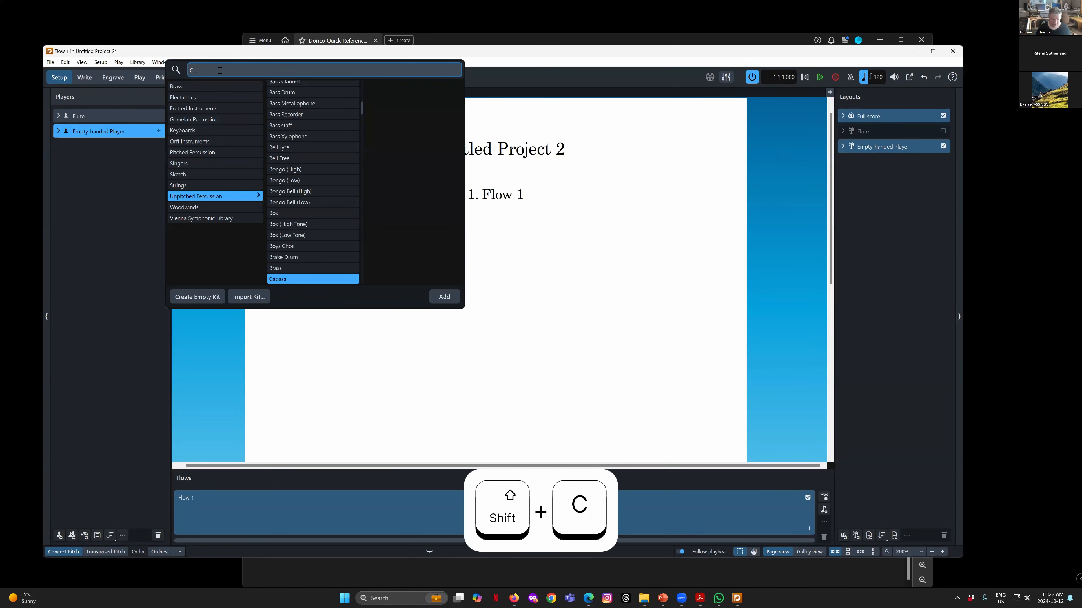
pyautogui.click(444, 297)
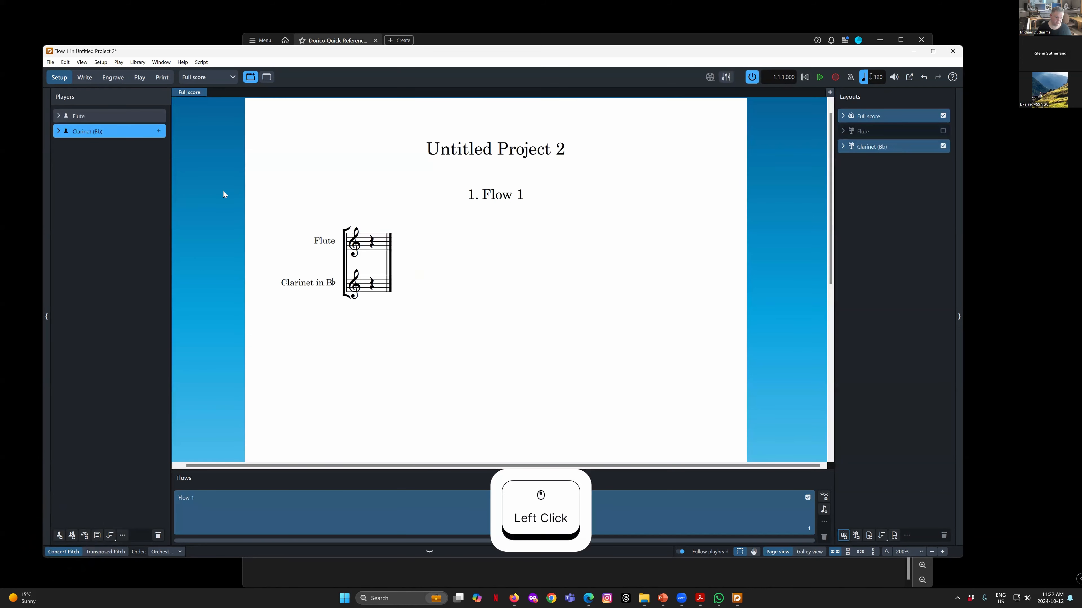
pyautogui.click(59, 536)
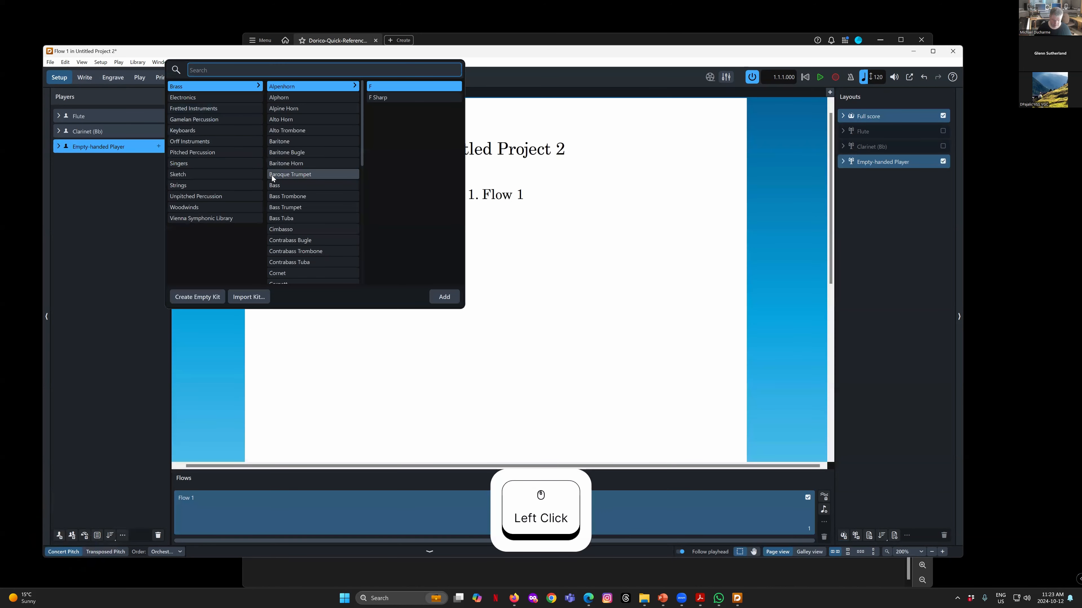
pyautogui.write('Piano')
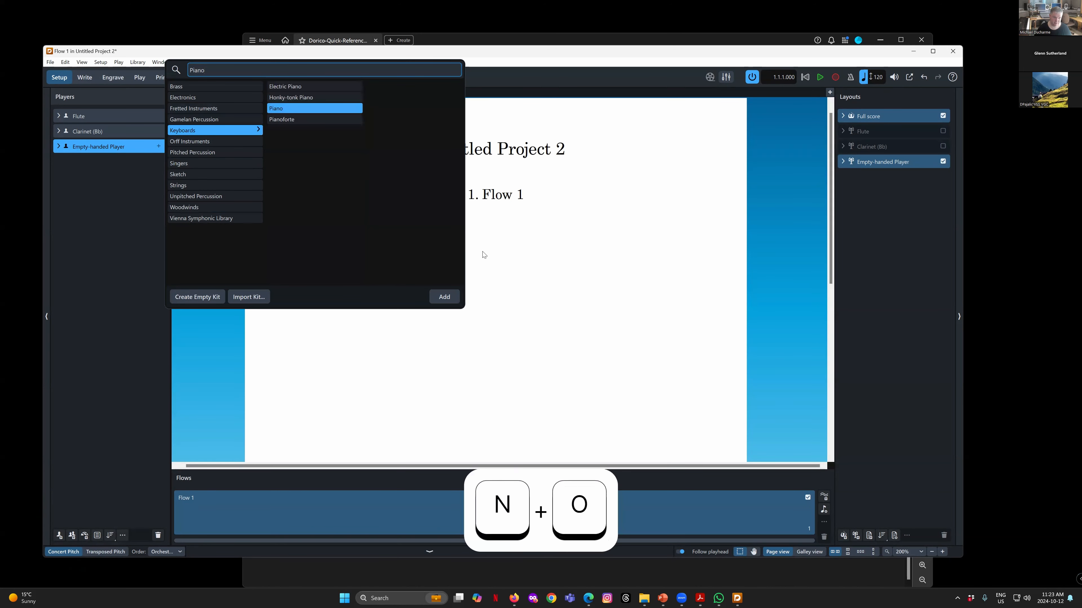
pyautogui.click(442, 297)
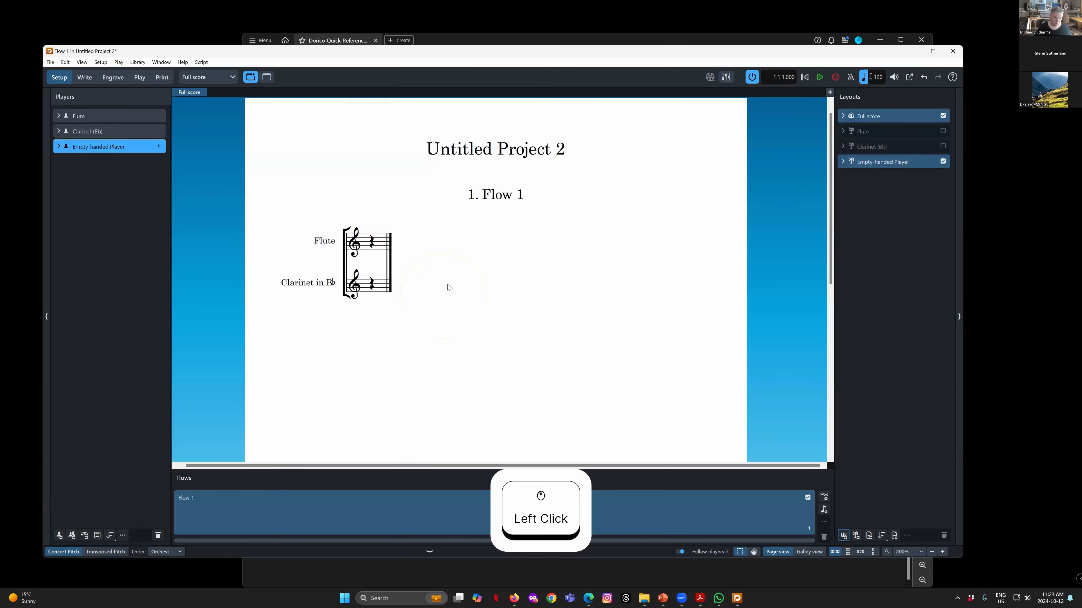
# Add a Violin and a Violoncello as further single players
pyautogui.click(59, 536)
pyautogui.write('Violin')
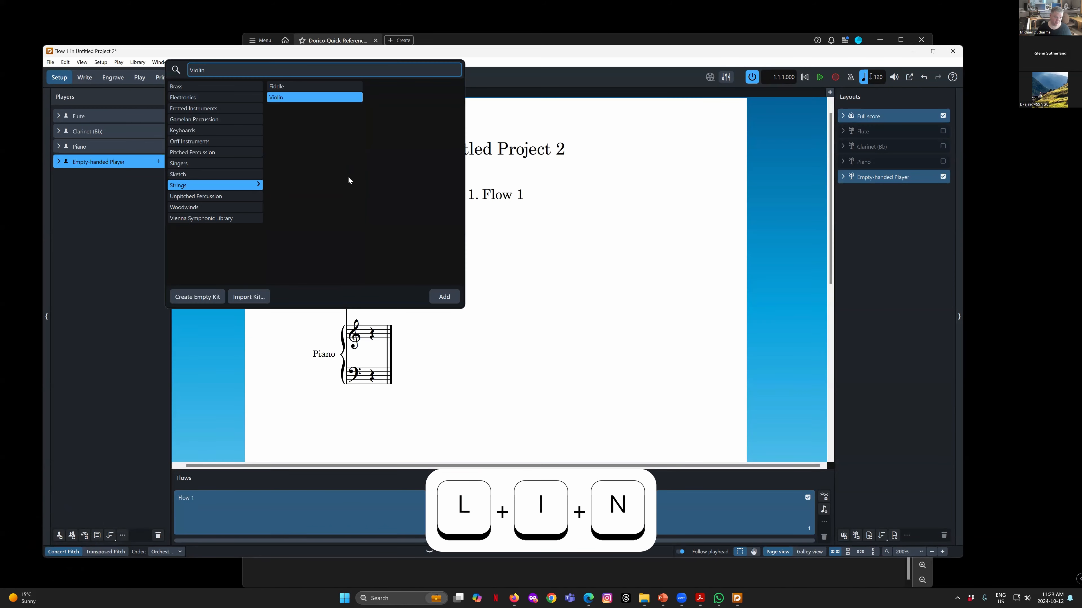
pyautogui.click(458, 297)
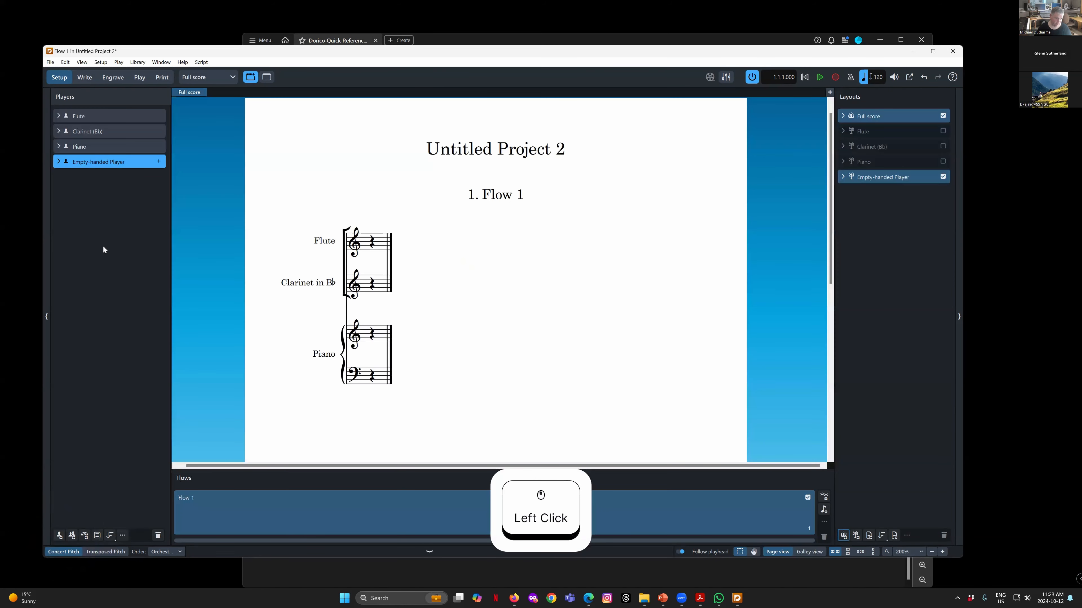
pyautogui.click(64, 535)
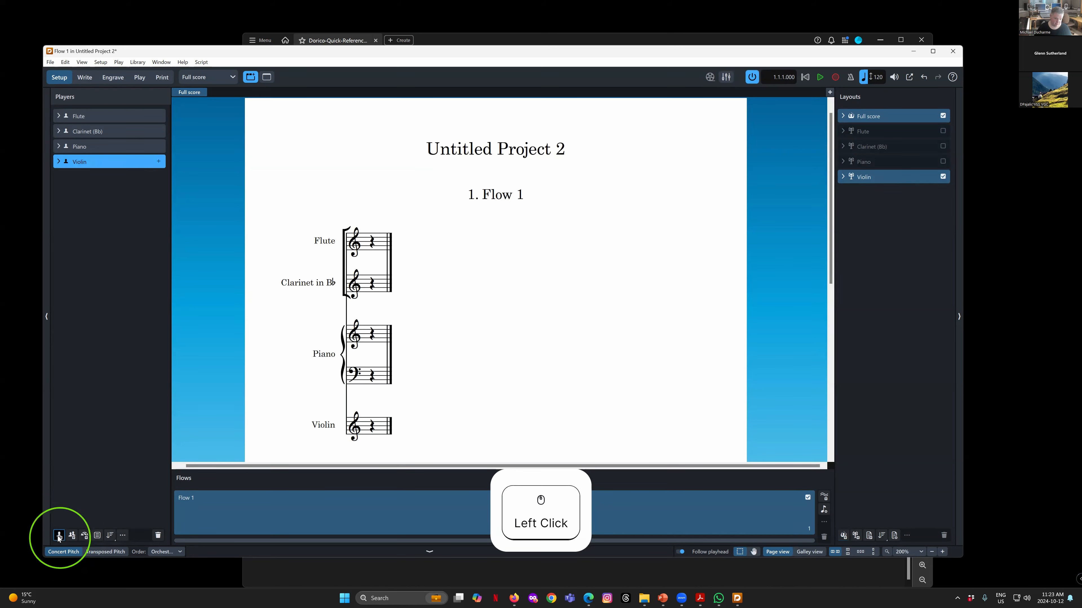
pyautogui.write('Cello')
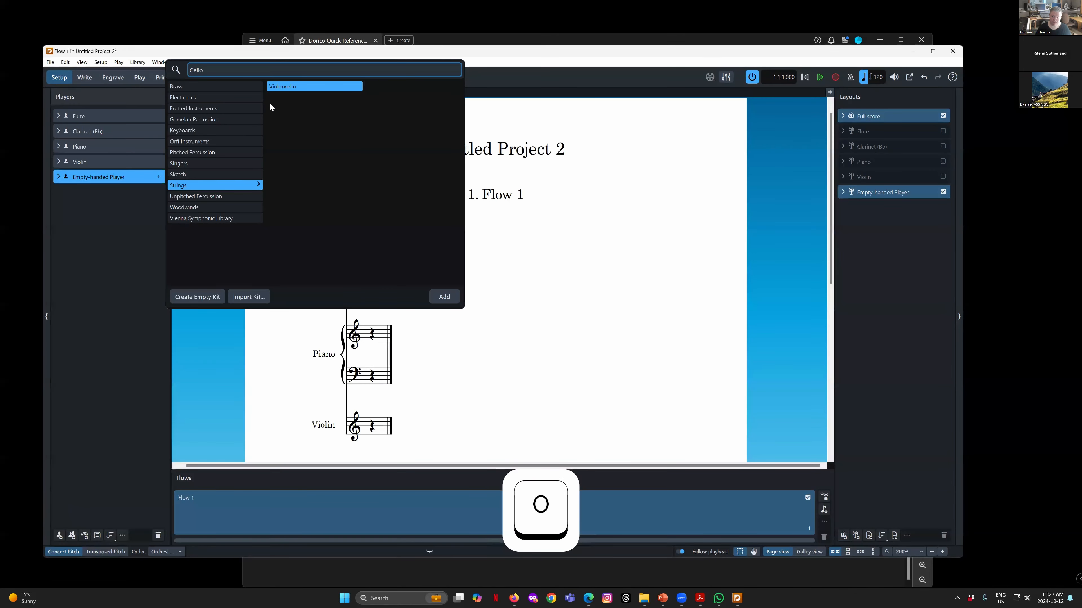
pyautogui.click(444, 297)
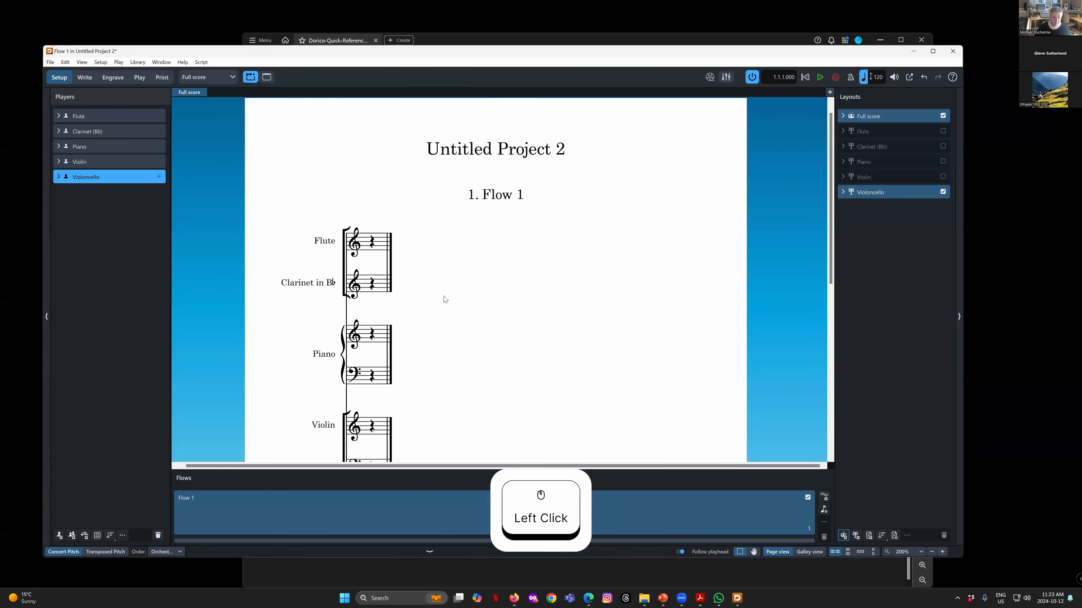
# Look over the instrument staves in the full score and reposition the project window
pyautogui.scroll(-2, 433, 387)
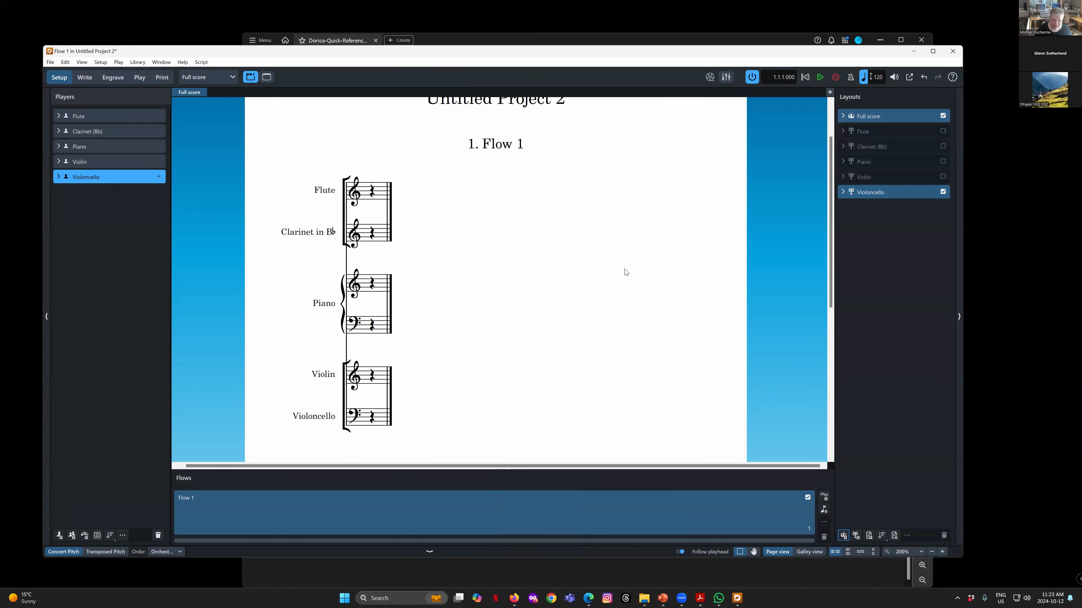
pyautogui.click(547, 326)
pyautogui.scroll(-2, 546, 325)
pyautogui.scroll(2, 495, 408)
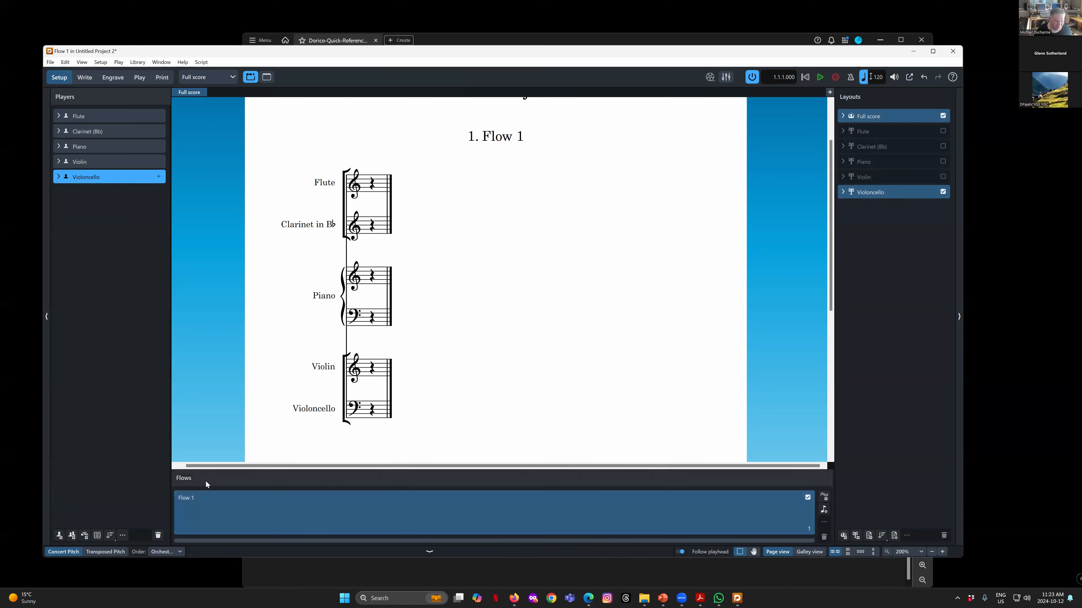
pyautogui.scroll(-1, 447, 341)
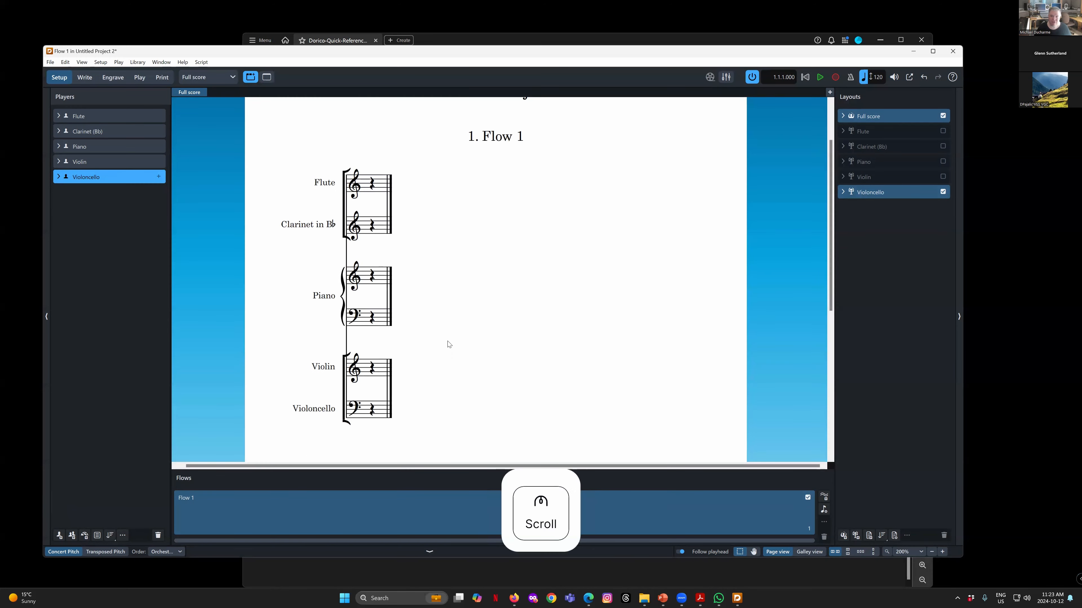
pyautogui.scroll(2, 448, 341)
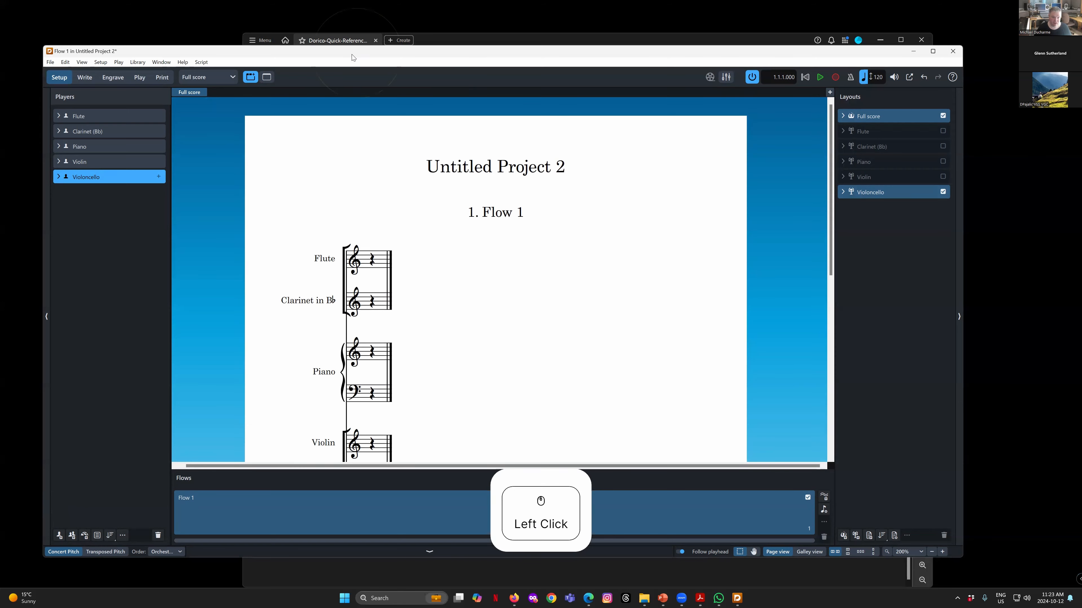
pyautogui.moveTo(356, 53); pyautogui.dragTo(319, 56)
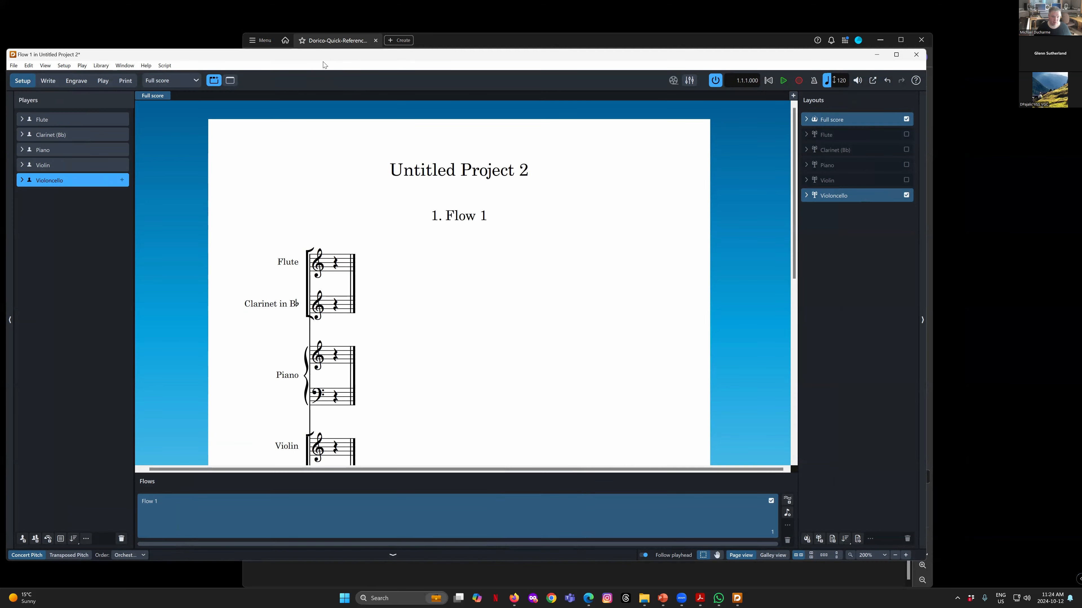
pyautogui.click(334, 61)
pyautogui.moveTo(333, 58); pyautogui.dragTo(334, 57)
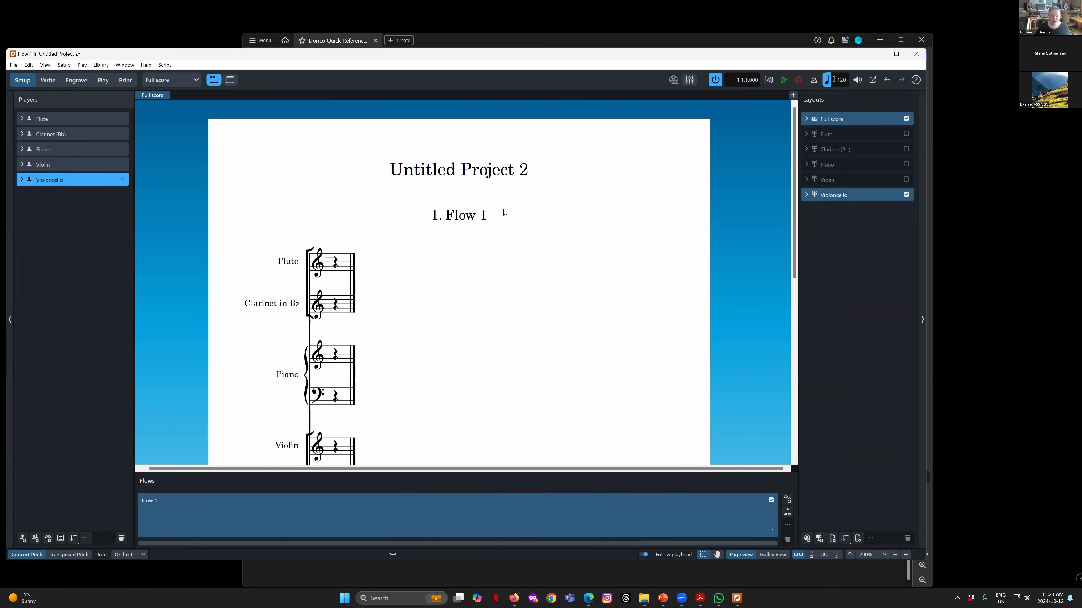
pyautogui.moveTo(486, 202); pyautogui.dragTo(485, 214)
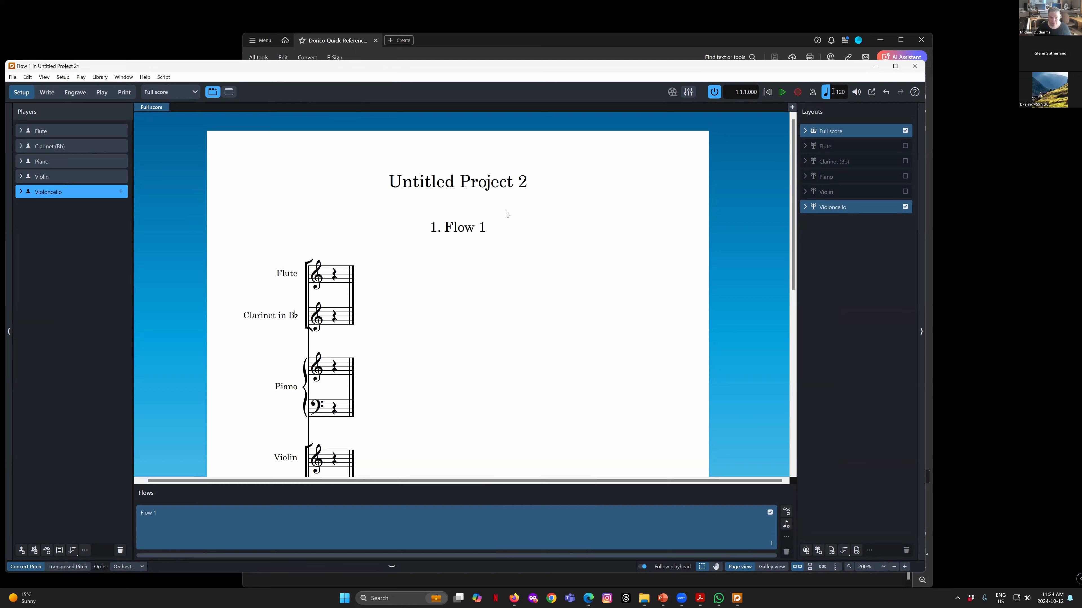
# Open the Layout Options for the Full score layout and move the dialog clear of the players and layouts lists
pyautogui.click(838, 130)
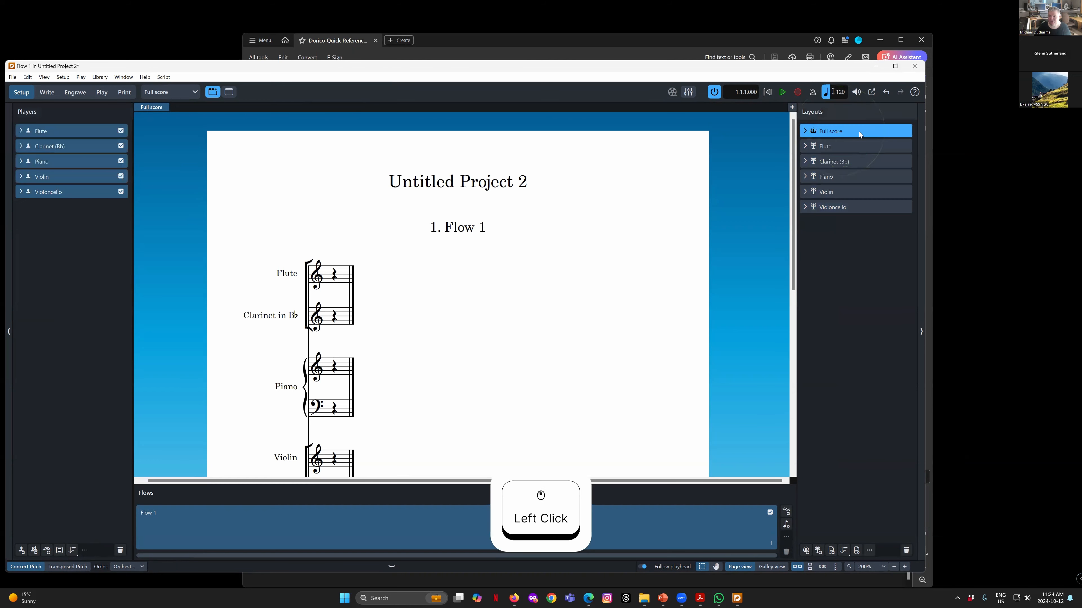
pyautogui.rightClick(842, 130)
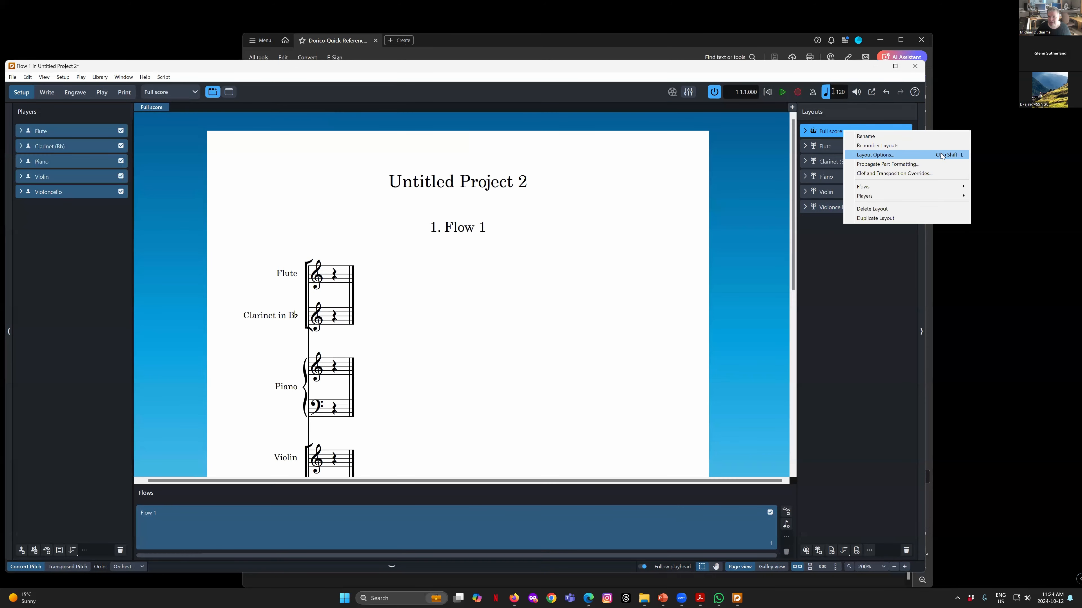
pyautogui.click(104, 77)
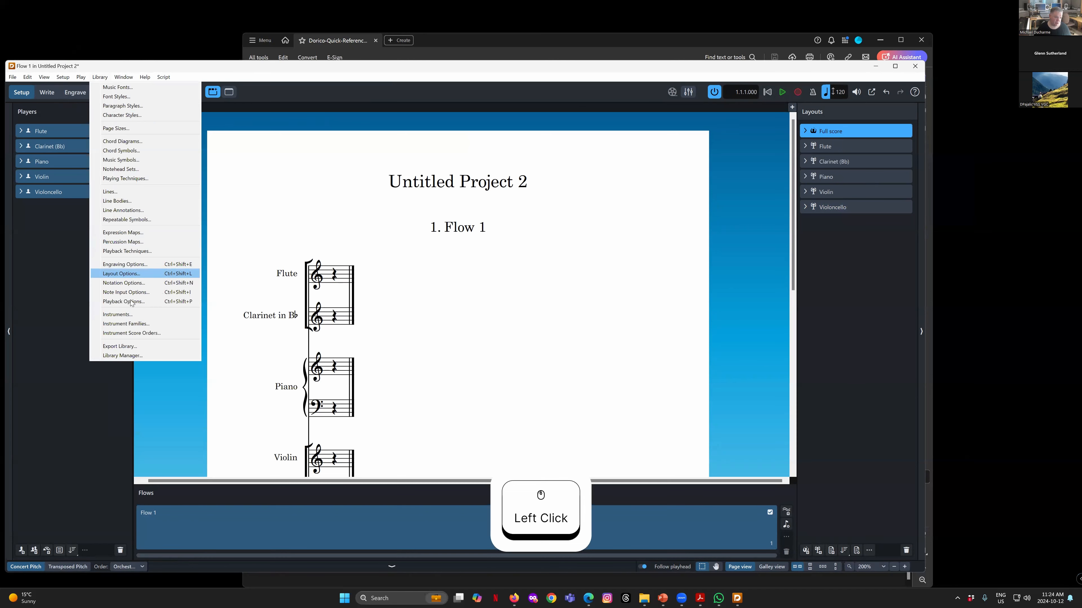
pyautogui.click(327, 75)
pyautogui.click(829, 134)
pyautogui.rightClick(831, 134)
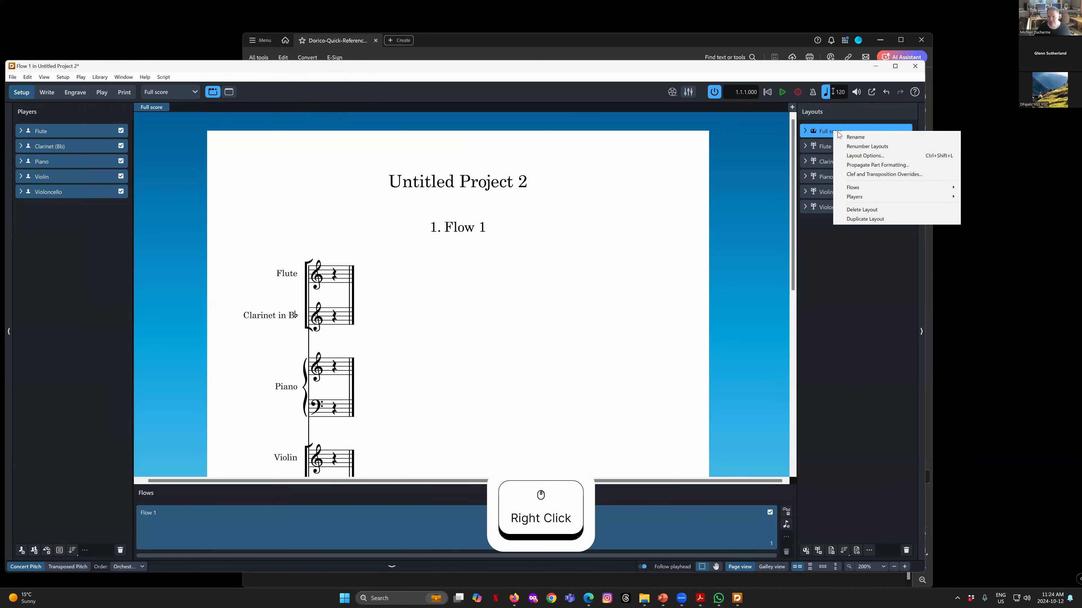
pyautogui.click(869, 156)
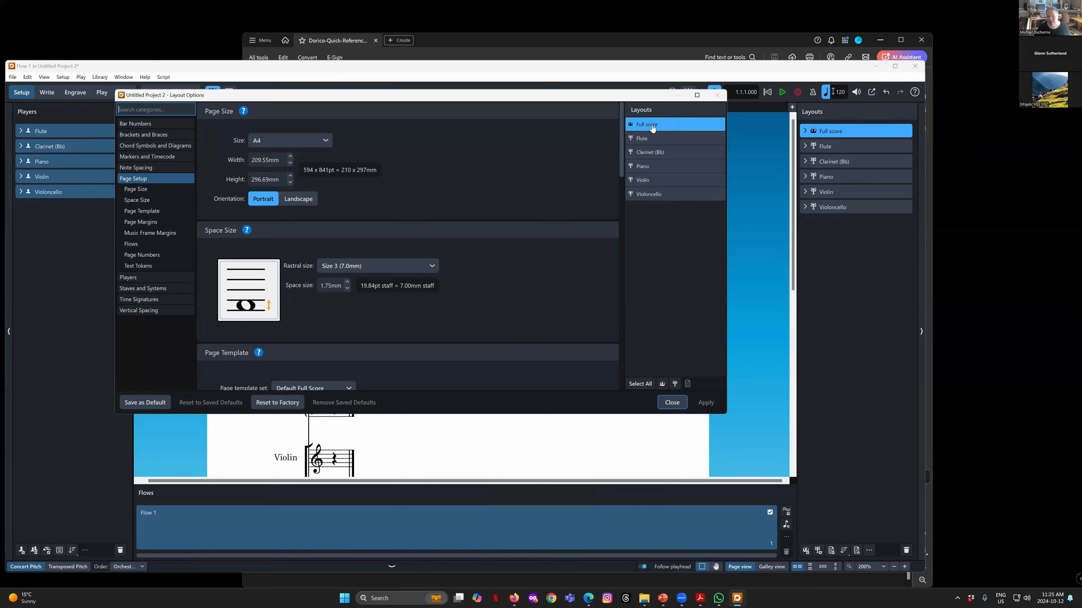
pyautogui.moveTo(335, 94); pyautogui.dragTo(385, 182)
# Set the Full score's page size to Letter and review the remaining Page Setup options
pyautogui.scroll(-5, 485, 348)
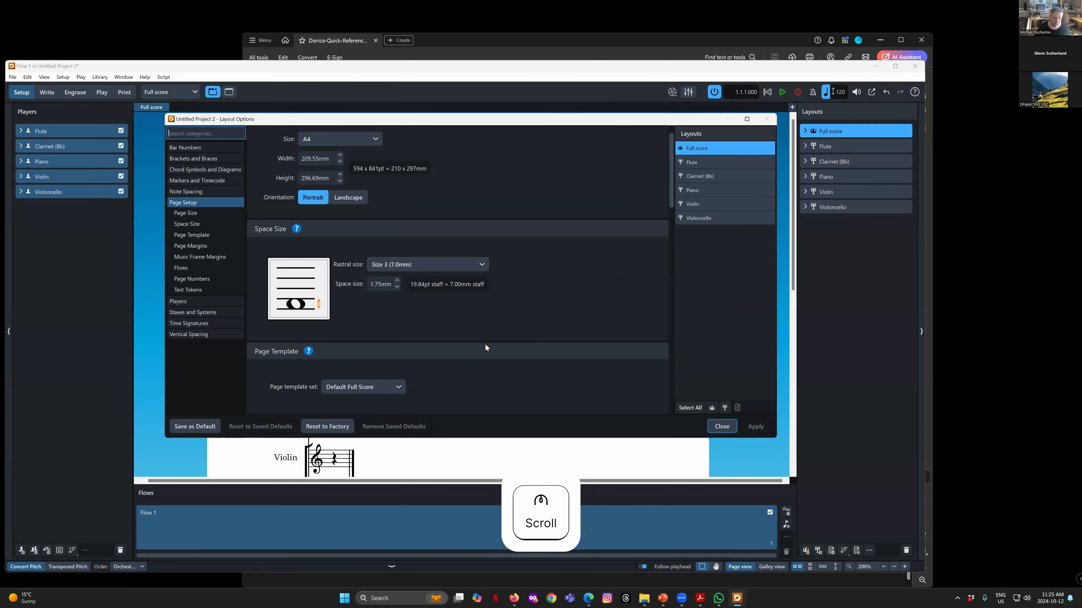
pyautogui.scroll(5, 485, 347)
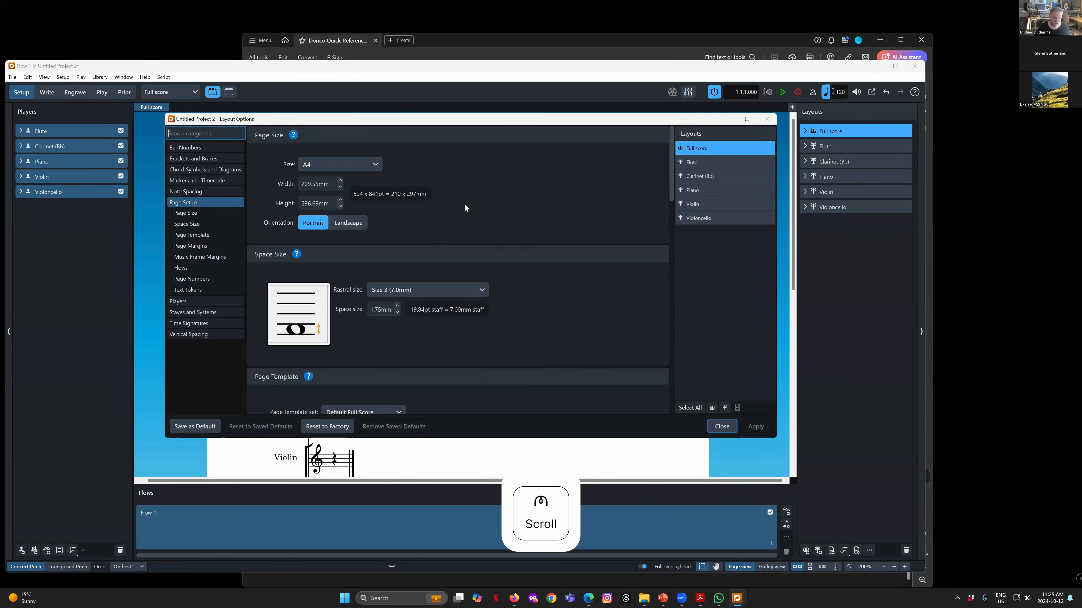
pyautogui.click(347, 167)
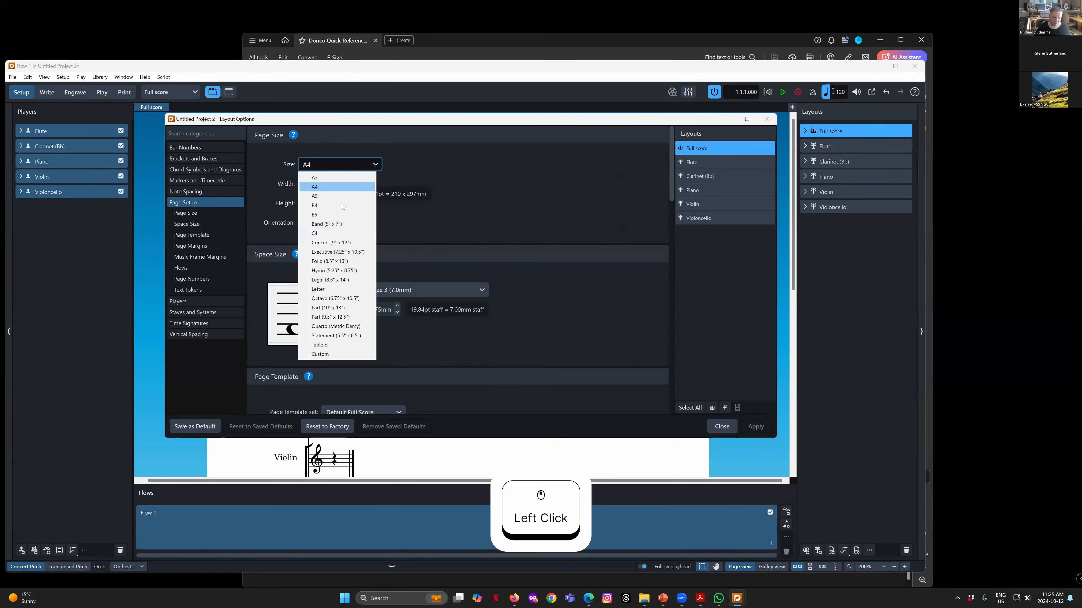
pyautogui.click(327, 290)
pyautogui.scroll(-2, 530, 349)
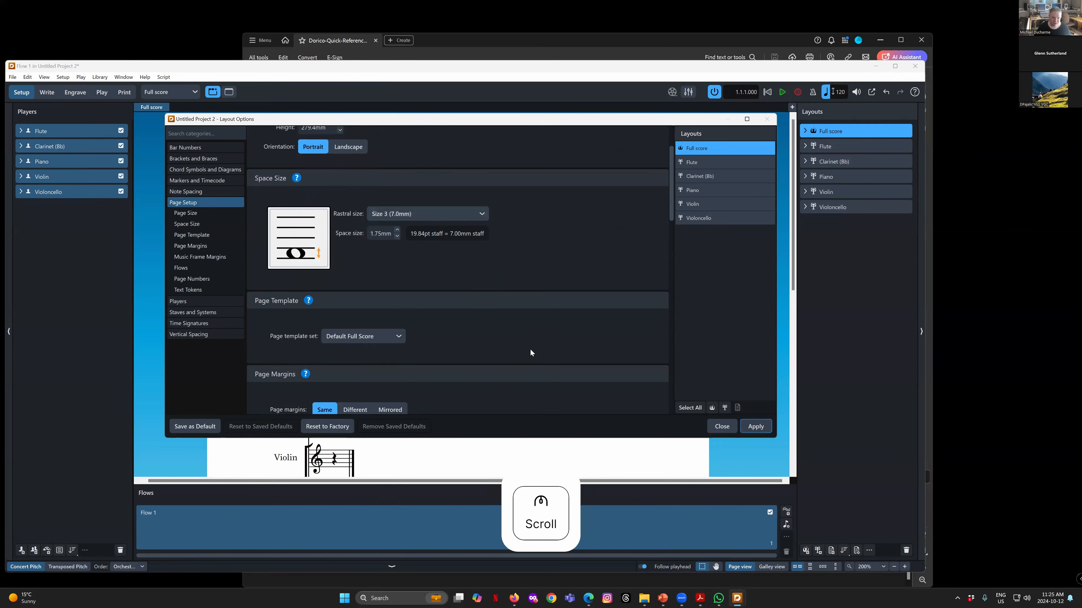
pyautogui.scroll(-8, 530, 350)
pyautogui.scroll(10, 530, 349)
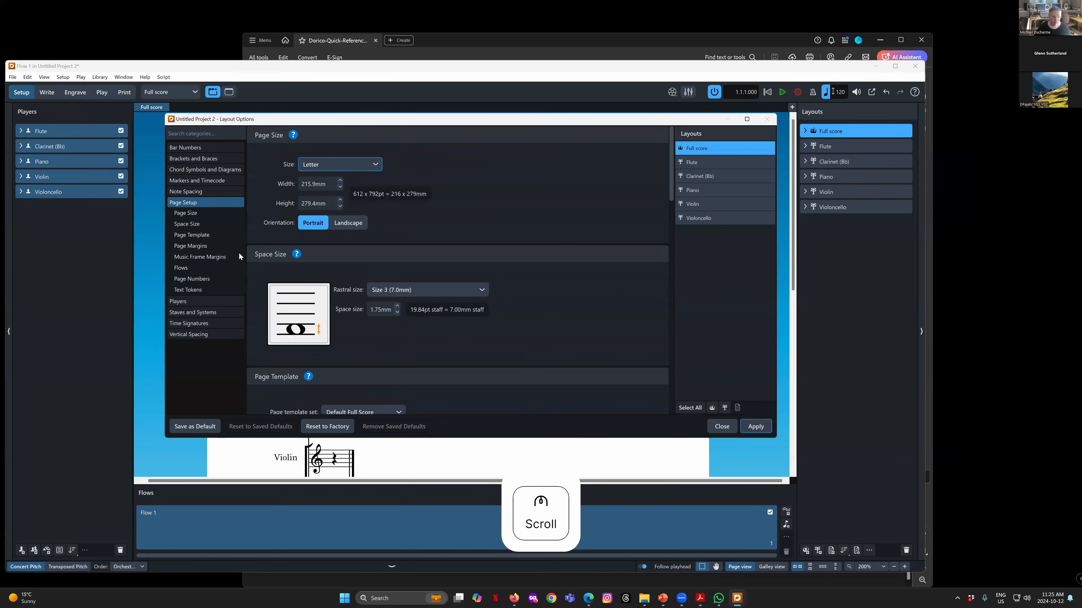
# Set the Full score layout to show flow headings Not for first flow in the Flows section and apply the change
pyautogui.scroll(-5, 526, 344)
pyautogui.scroll(-4, 526, 347)
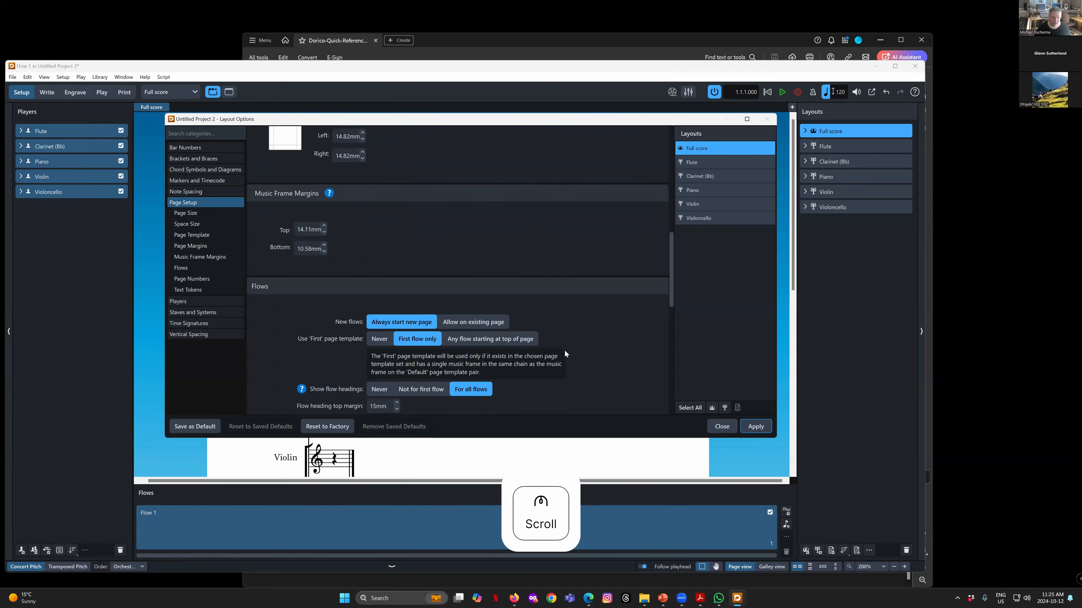
pyautogui.scroll(-2, 574, 358)
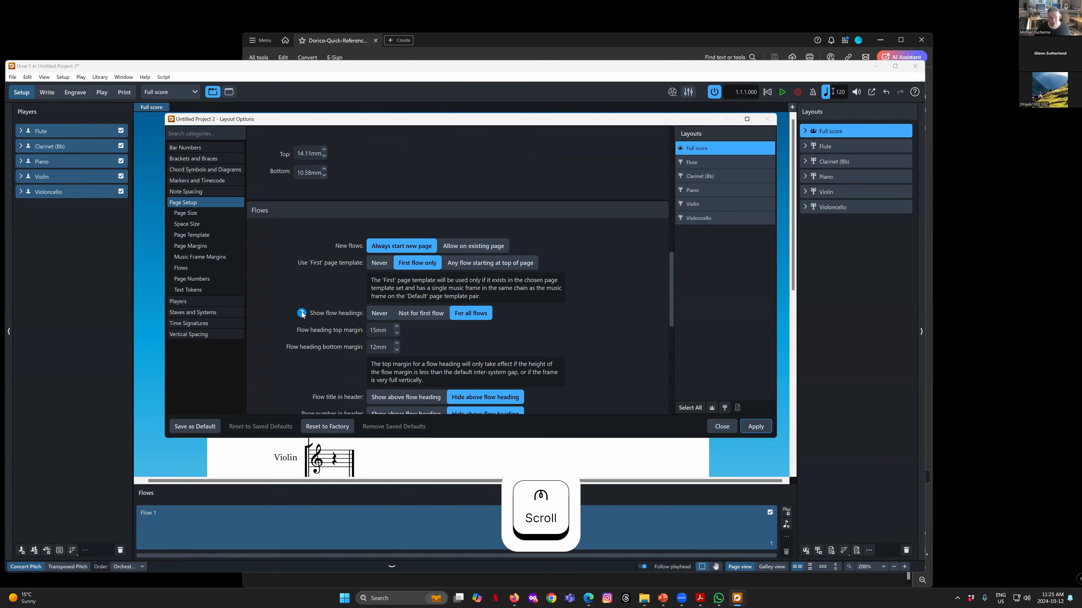
pyautogui.moveTo(372, 122)
pyautogui.mouseDown()
pyautogui.moveTo(372, 153)
pyautogui.moveTo(373, 116)
pyautogui.mouseUp()
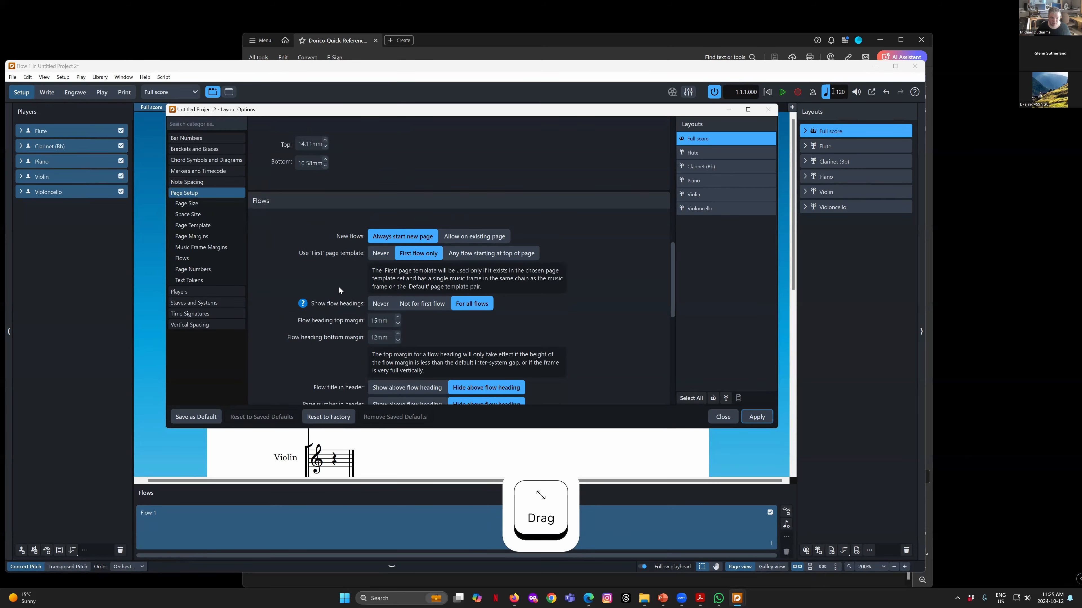
pyautogui.click(207, 257)
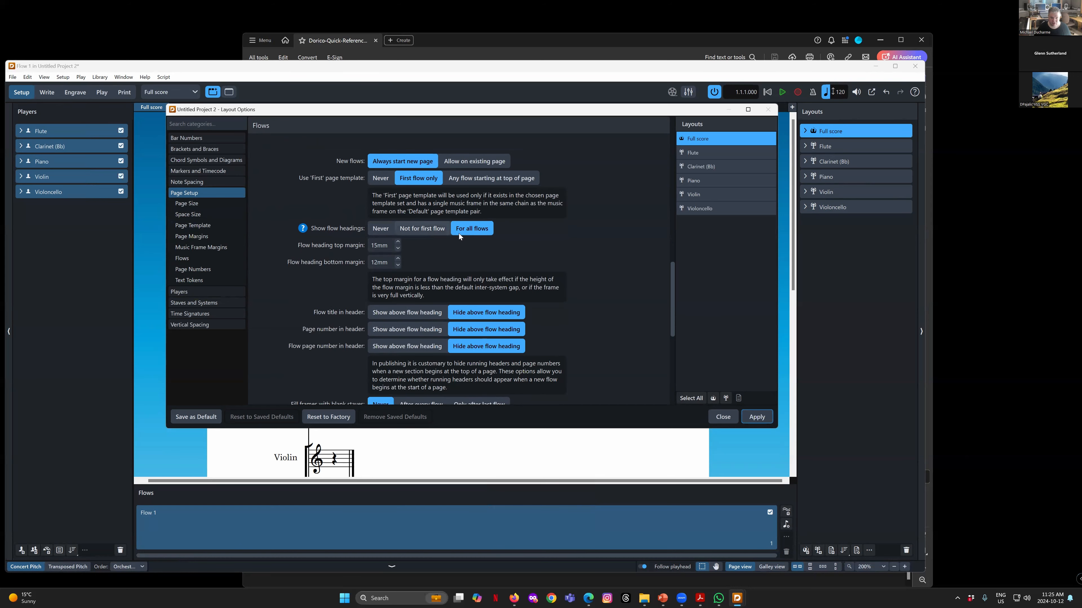
pyautogui.click(454, 119)
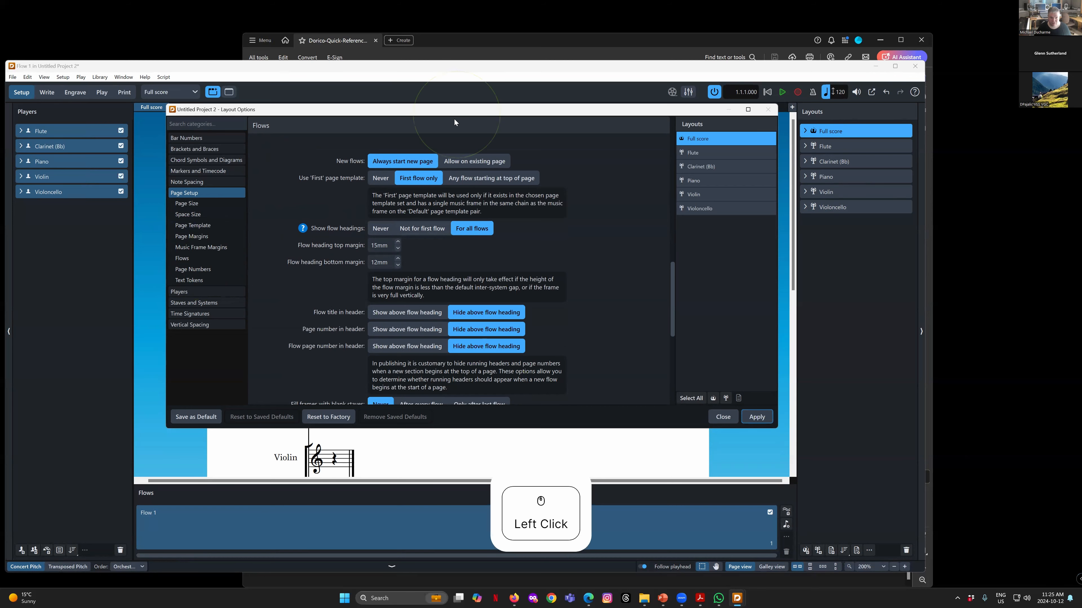
pyautogui.moveTo(454, 119); pyautogui.dragTo(452, 187)
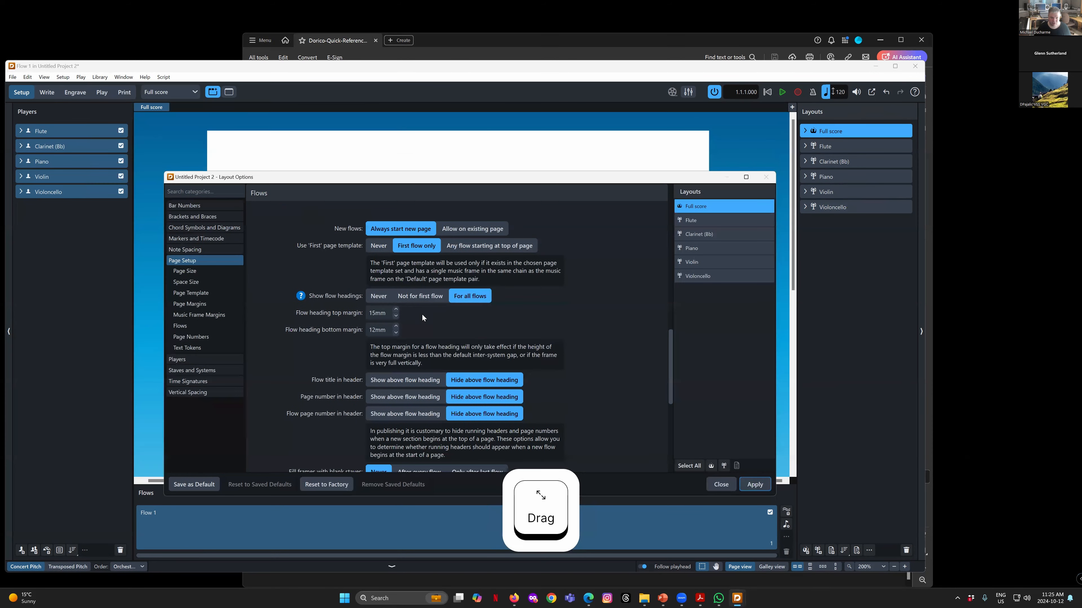
pyautogui.click(414, 298)
pyautogui.click(754, 484)
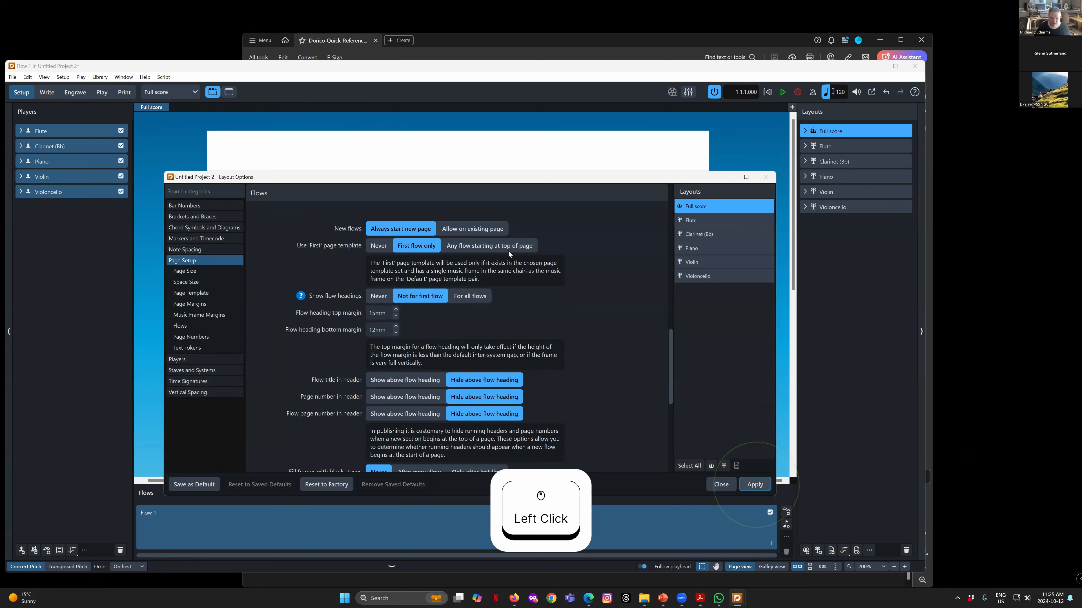
# Move the Layout Options dialog to check the score's title area and close the dialog
pyautogui.click(467, 186)
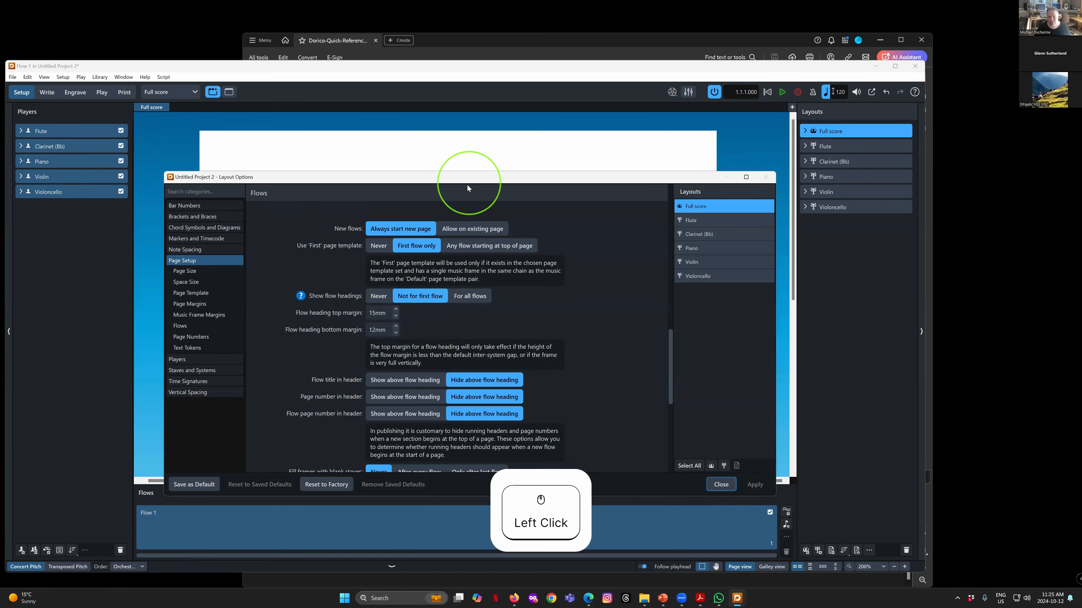
pyautogui.moveTo(466, 184); pyautogui.dragTo(460, 123)
pyautogui.click(456, 160)
pyautogui.click(704, 429)
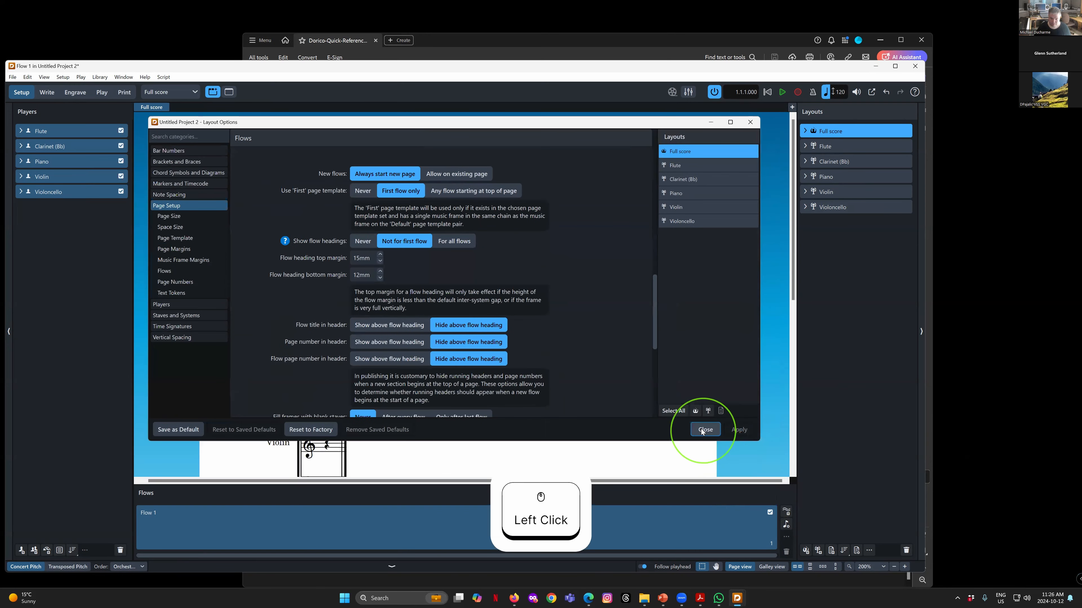
# Set the players' ensemble order to None and move the Piano player below the Violoncello
pyautogui.click(73, 553)
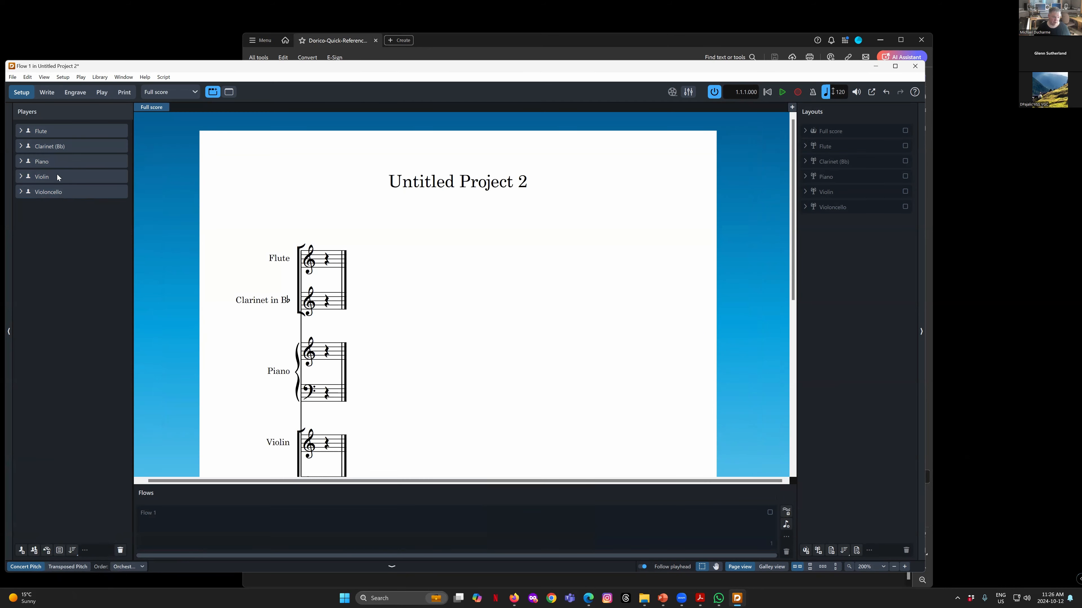
pyautogui.rightClick(75, 555)
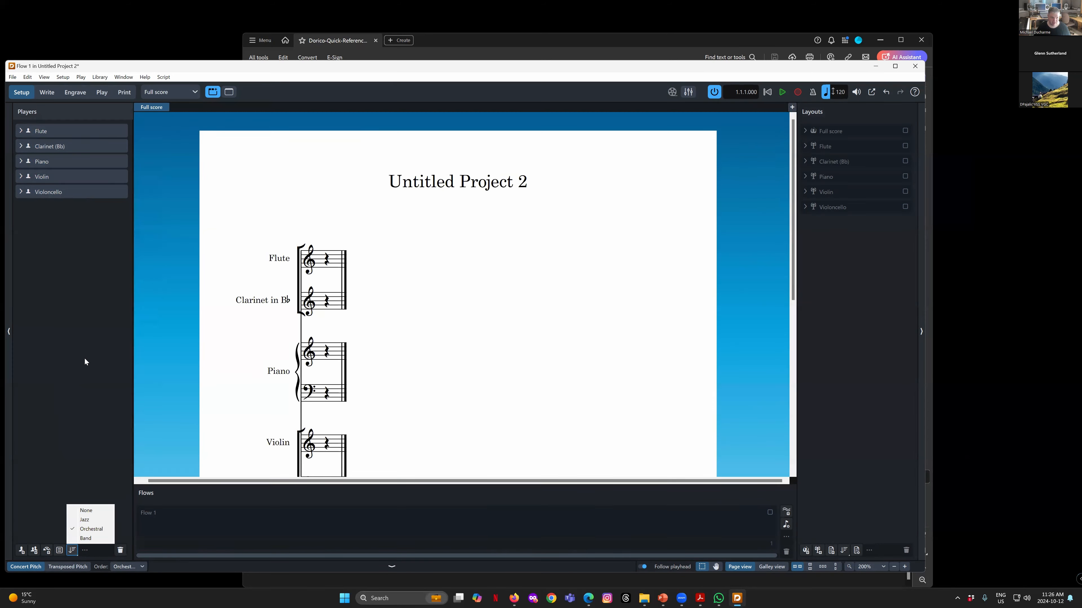
pyautogui.click(87, 538)
pyautogui.rightClick(72, 551)
pyautogui.click(91, 530)
pyautogui.rightClick(72, 551)
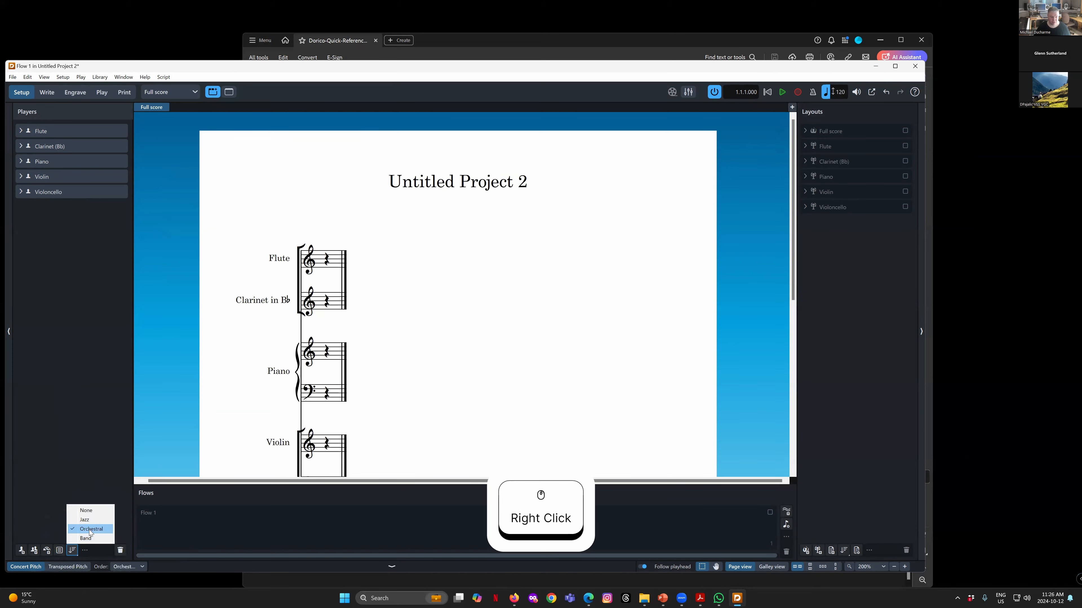
pyautogui.click(92, 511)
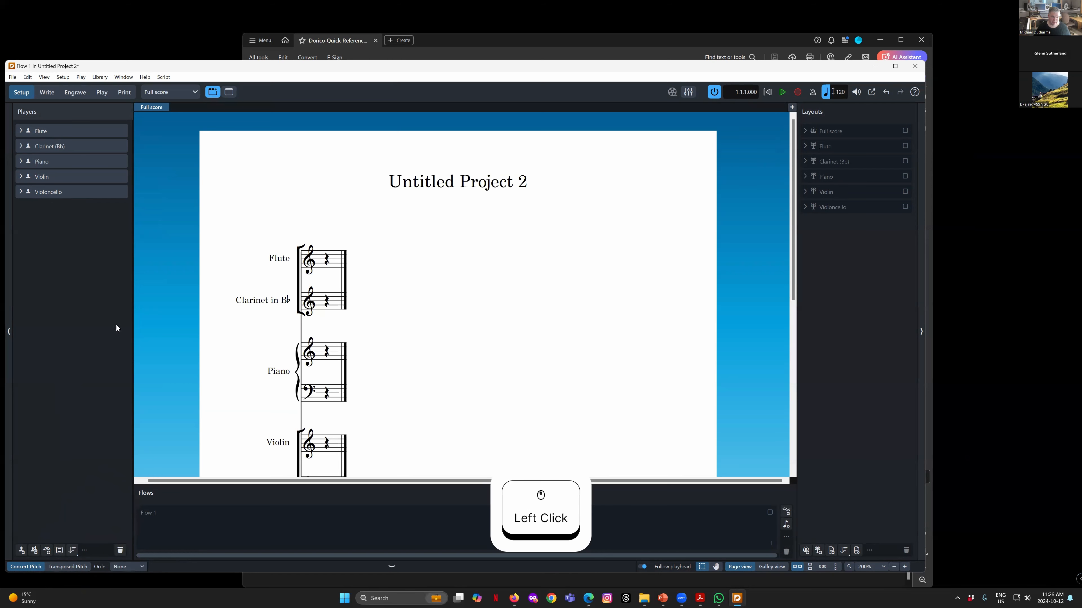
pyautogui.click(56, 162)
pyautogui.moveTo(56, 161); pyautogui.dragTo(51, 220)
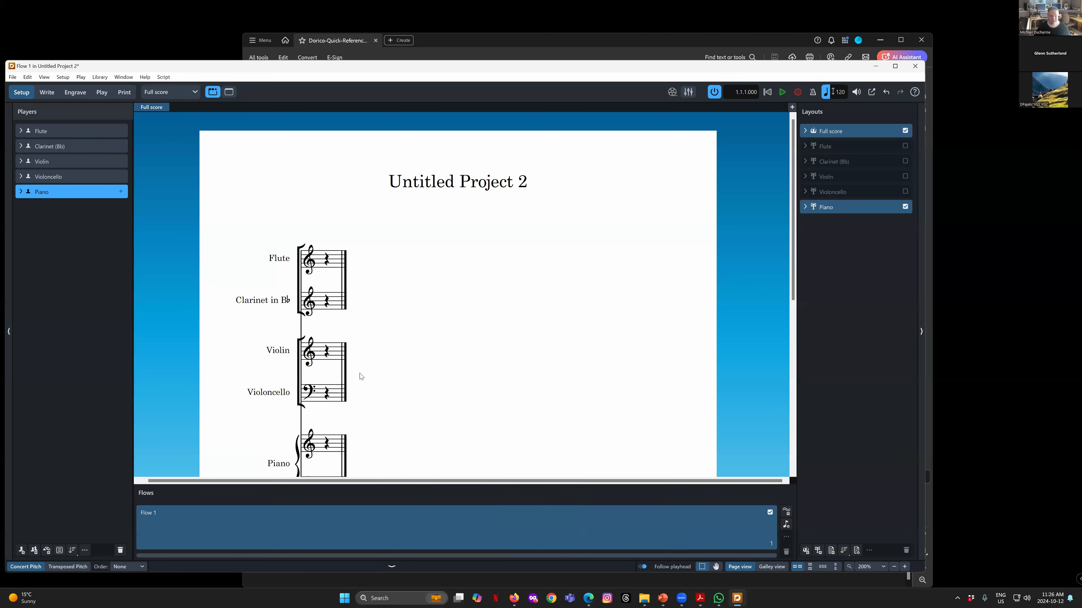
pyautogui.click(102, 78)
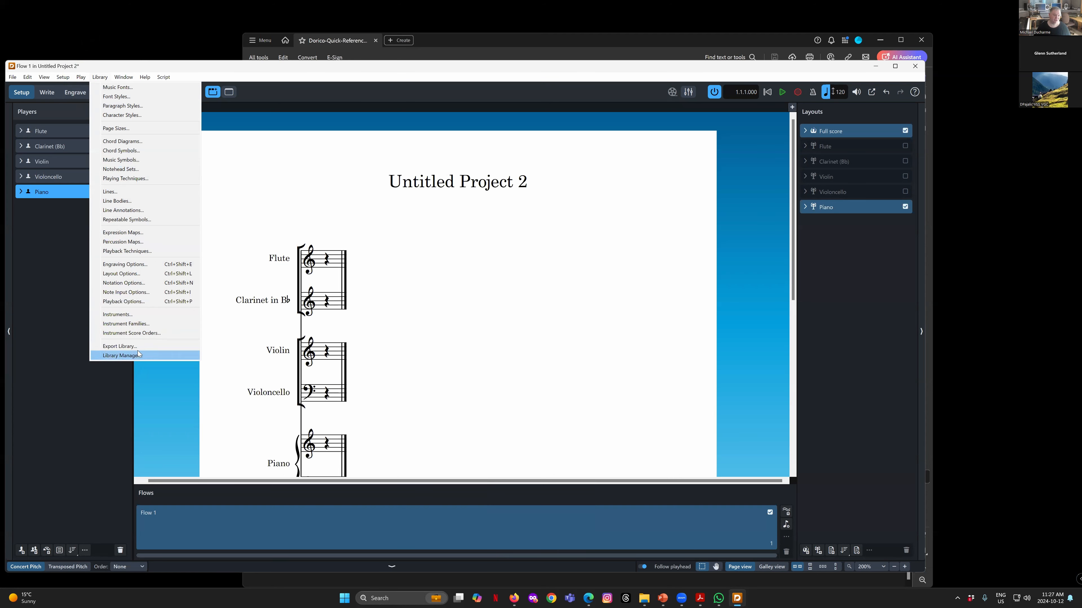
pyautogui.click(61, 428)
pyautogui.click(72, 551)
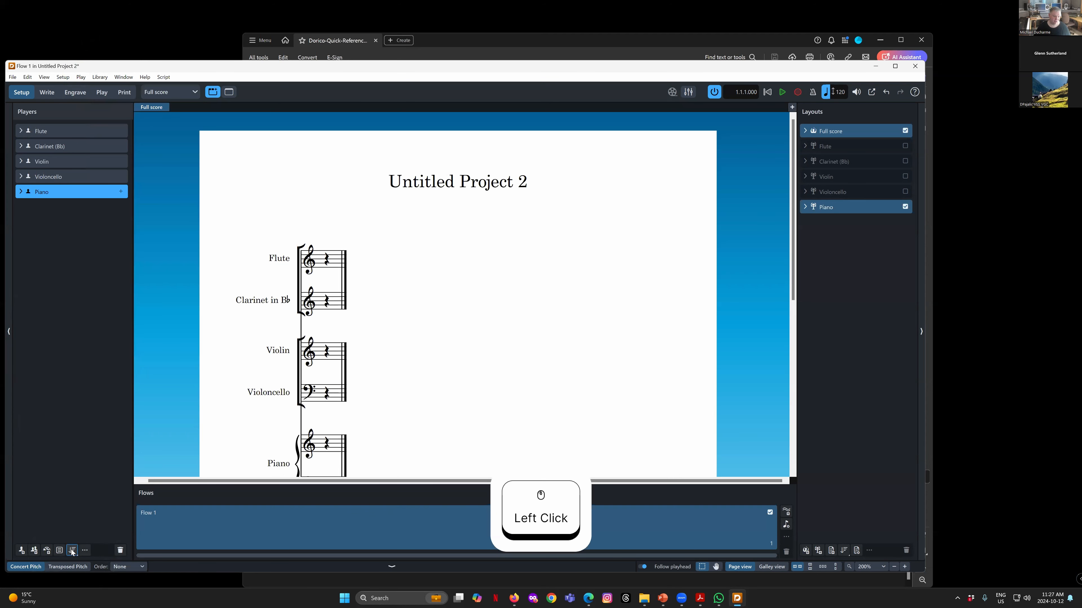
pyautogui.rightClick(71, 552)
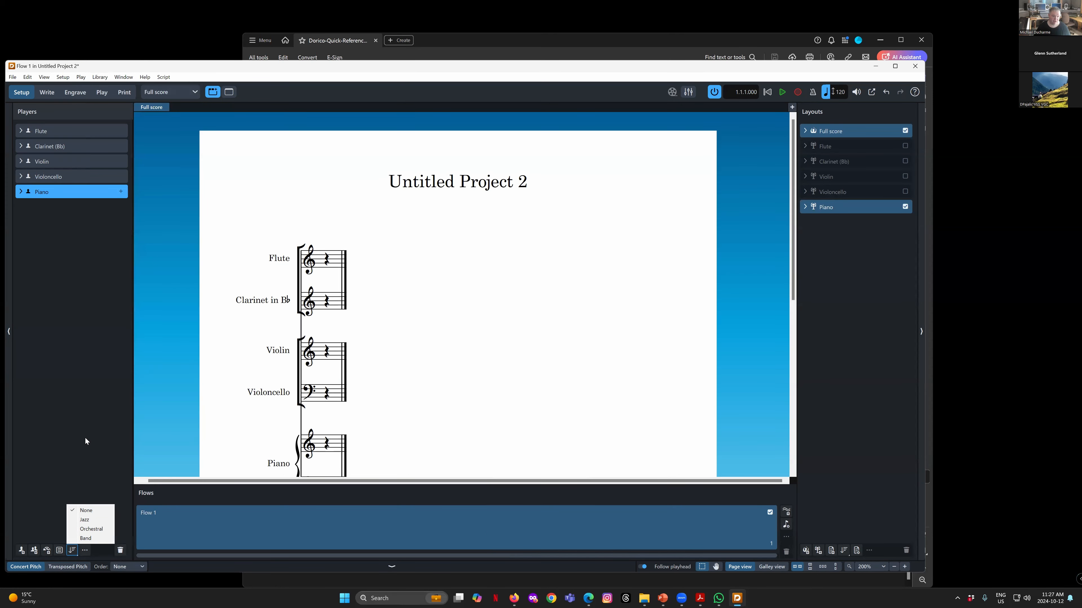
pyautogui.click(82, 393)
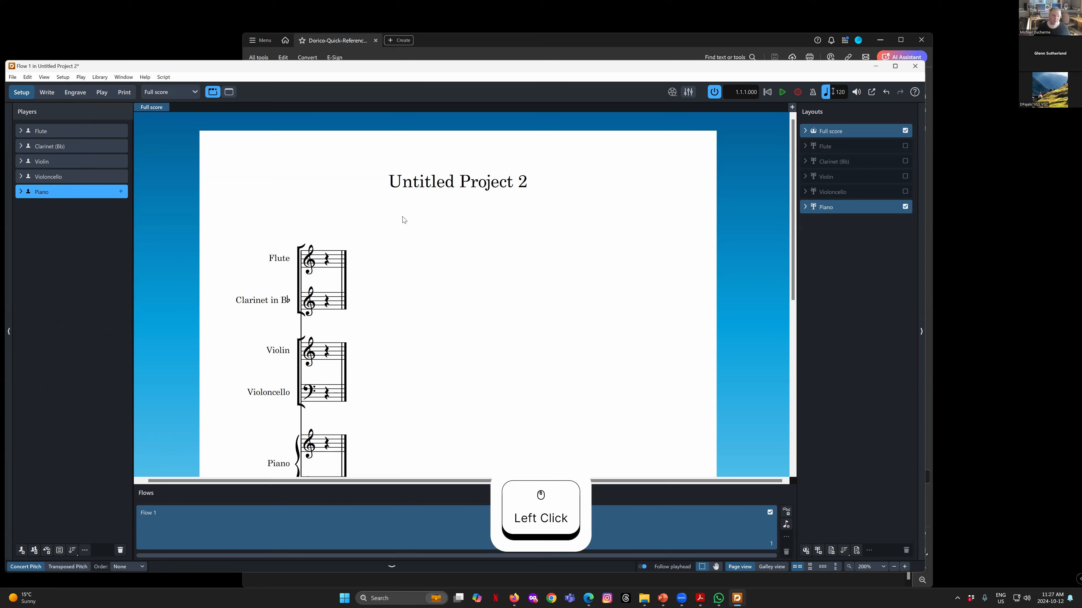
pyautogui.scroll(-2, 389, 369)
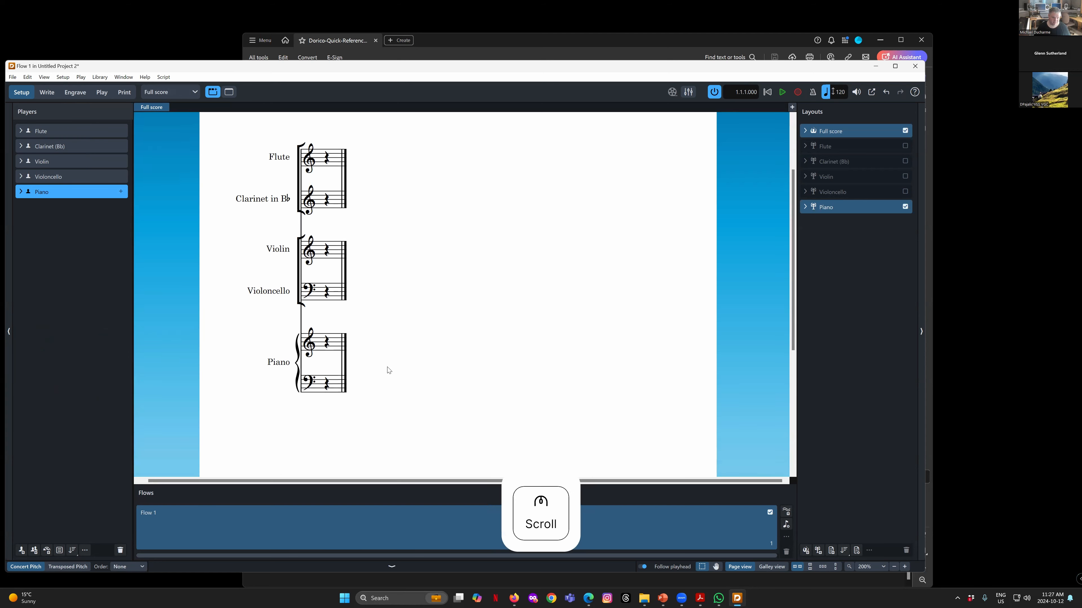
pyautogui.scroll(2, 389, 369)
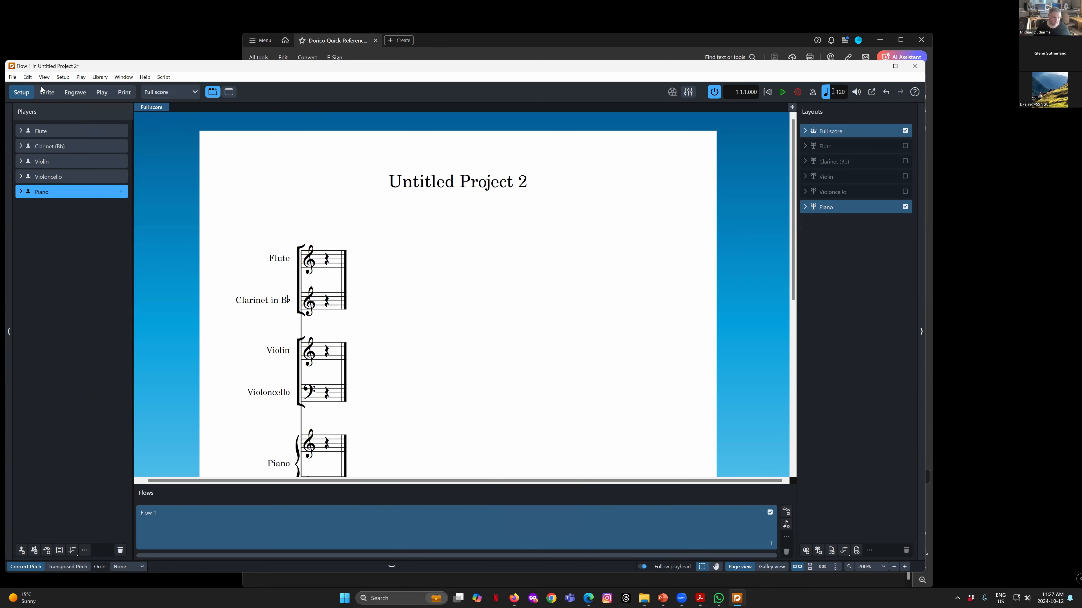
pyautogui.click(309, 69)
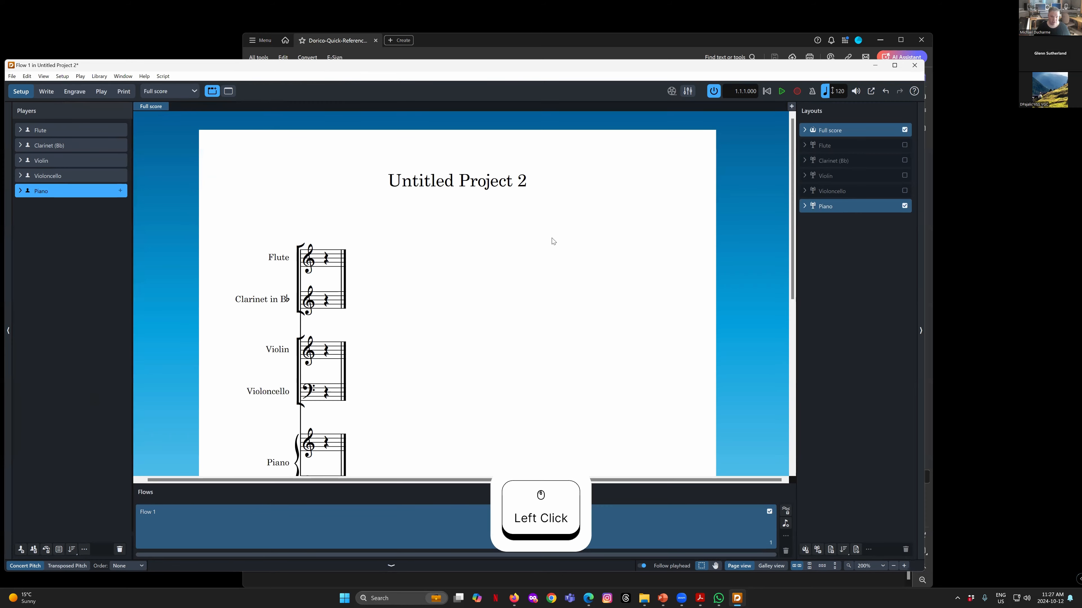
# Open the Project Info dialog and move it over to the players list side of the project window
pyautogui.click(11, 76)
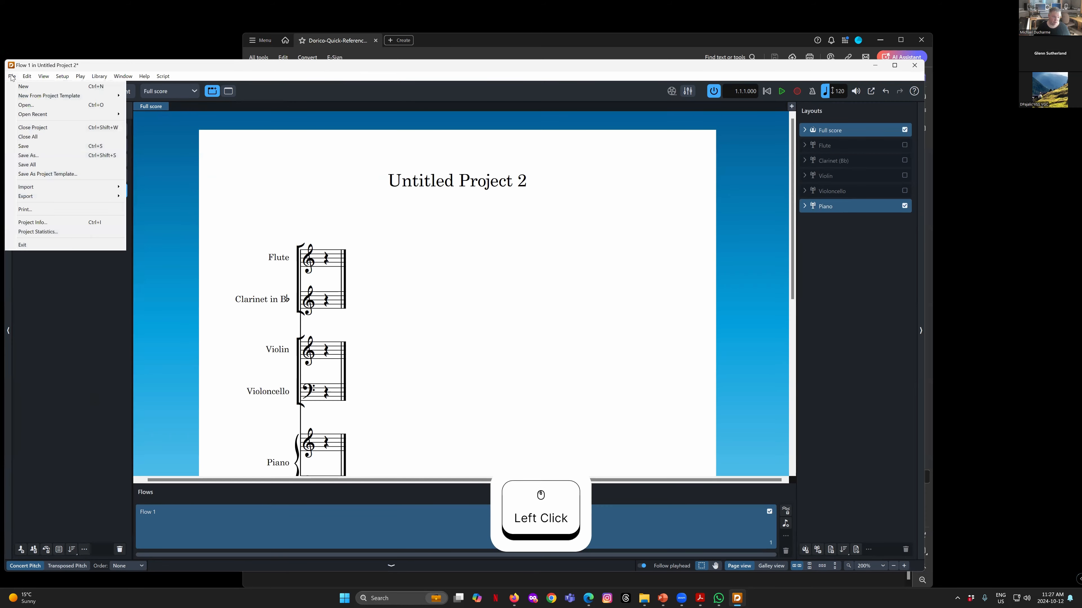
pyautogui.click(51, 222)
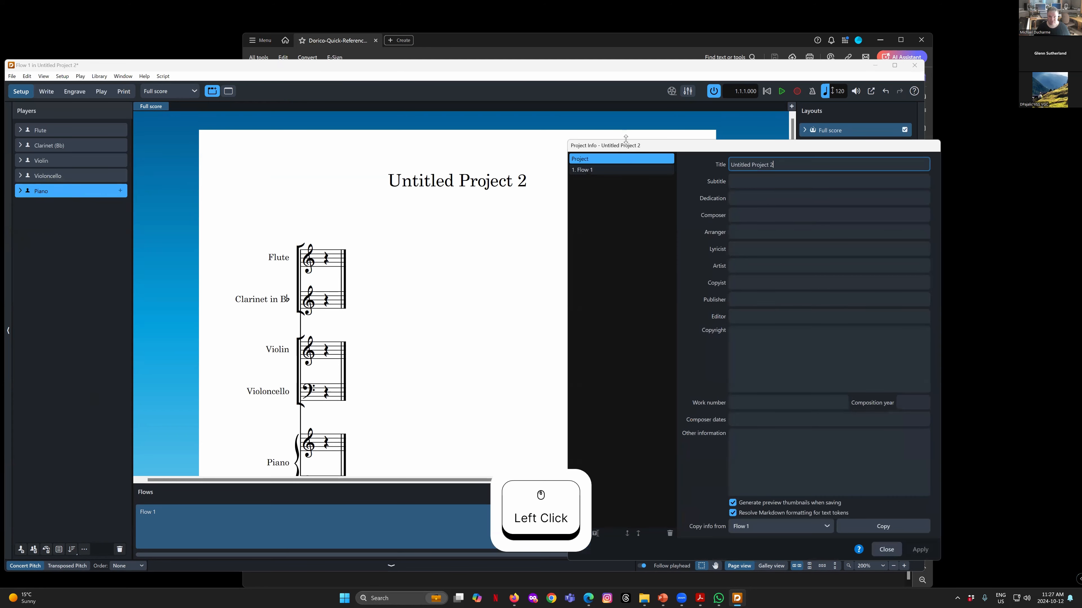
pyautogui.moveTo(622, 149); pyautogui.dragTo(212, 97)
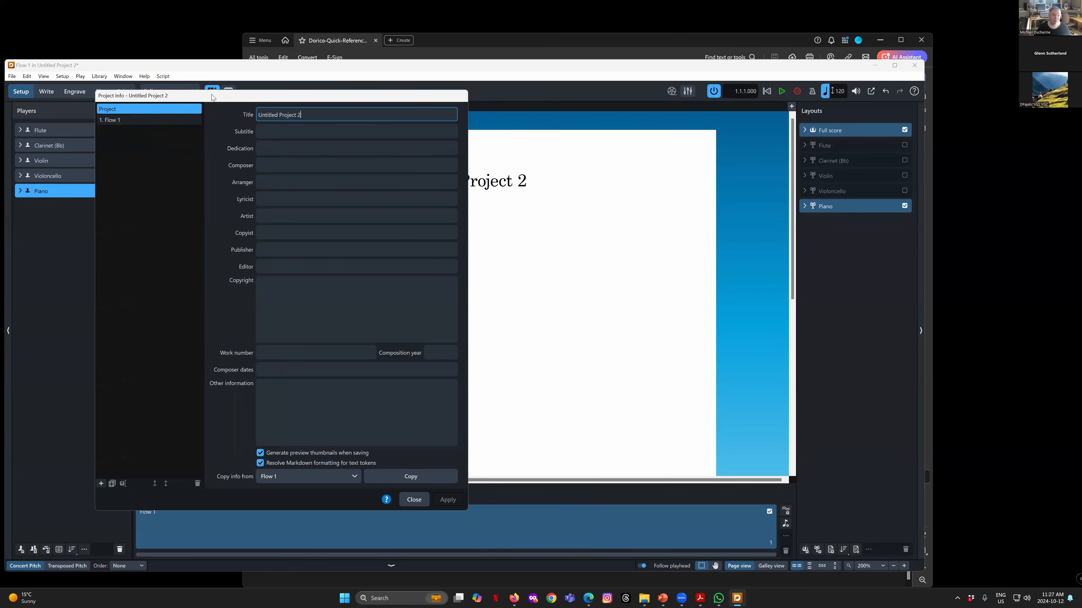
pyautogui.moveTo(229, 95); pyautogui.dragTo(245, 97)
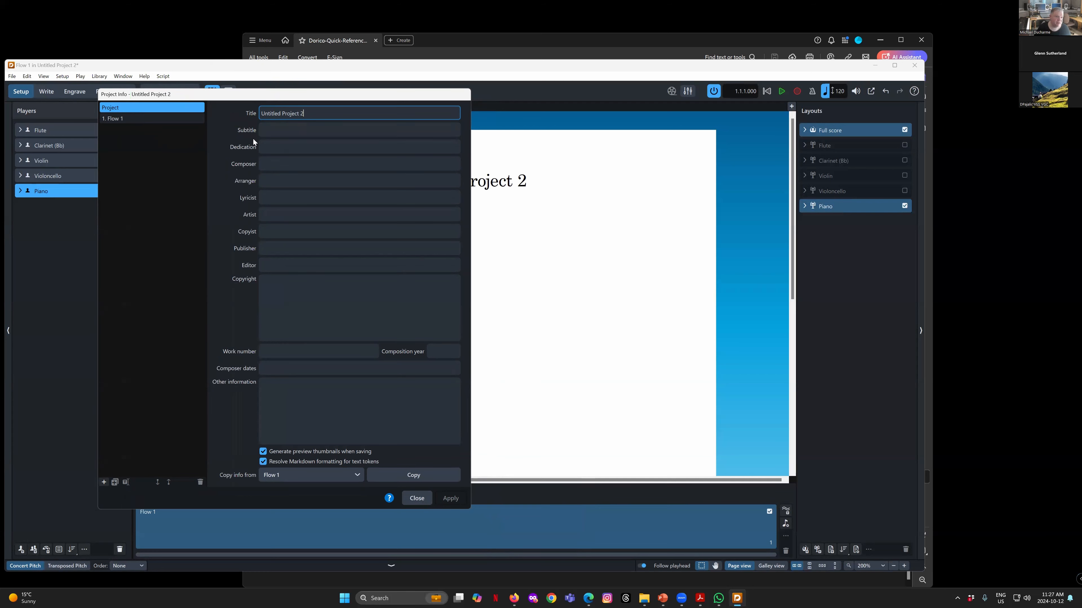
pyautogui.moveTo(259, 97); pyautogui.dragTo(255, 98)
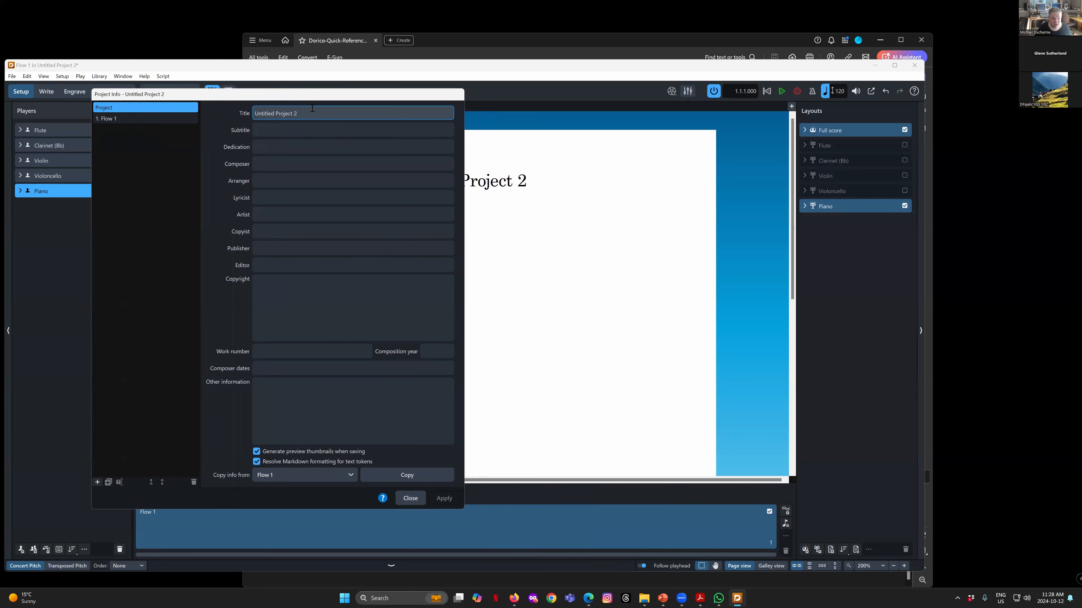
# Set the project title to "My First Dorico Piece", enter the composer's full name, and apply the project info
pyautogui.moveTo(319, 111); pyautogui.dragTo(367, 128)
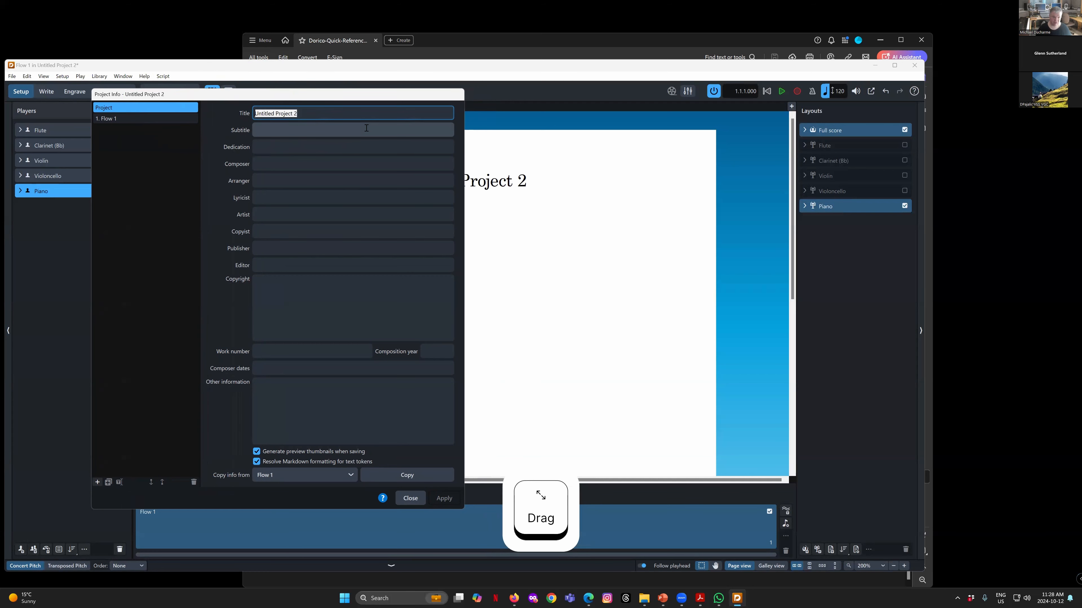
pyautogui.write('My First Dorico ')
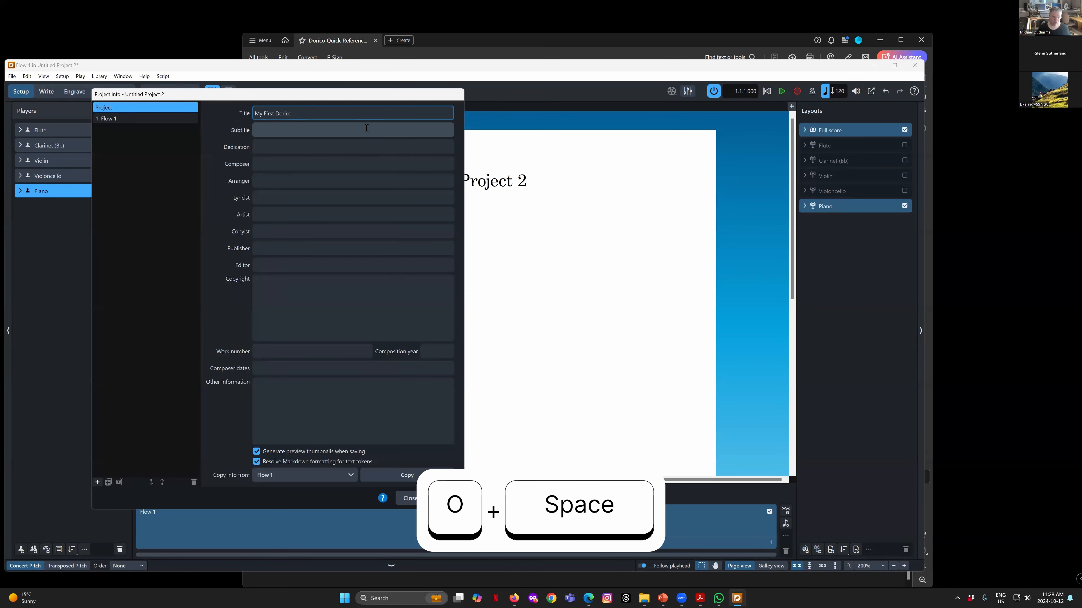
pyautogui.write('Piece')
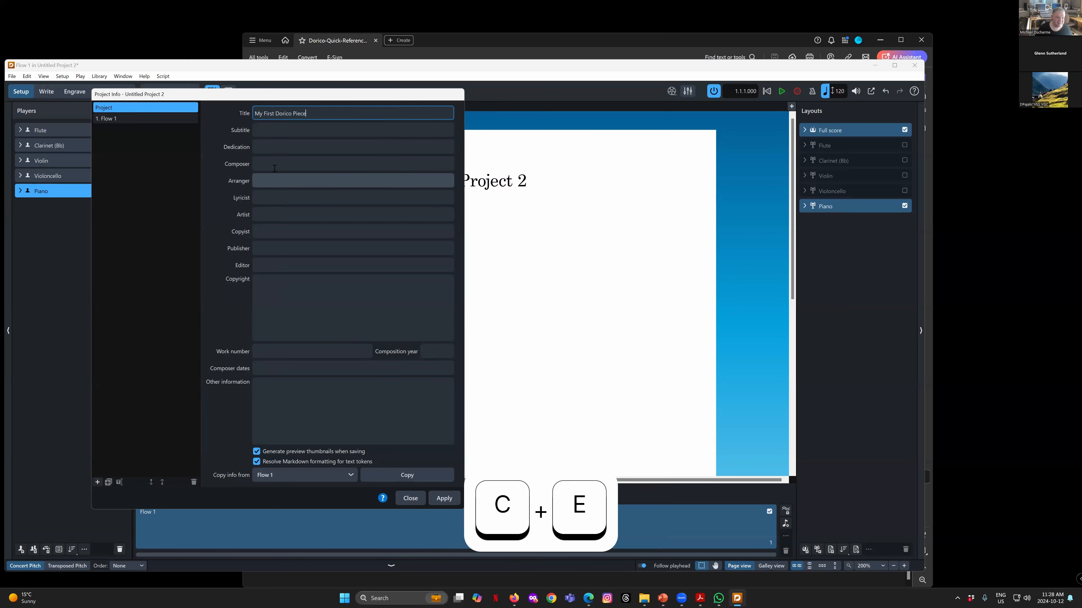
pyautogui.click(281, 164)
pyautogui.write('Michael Ducharme')
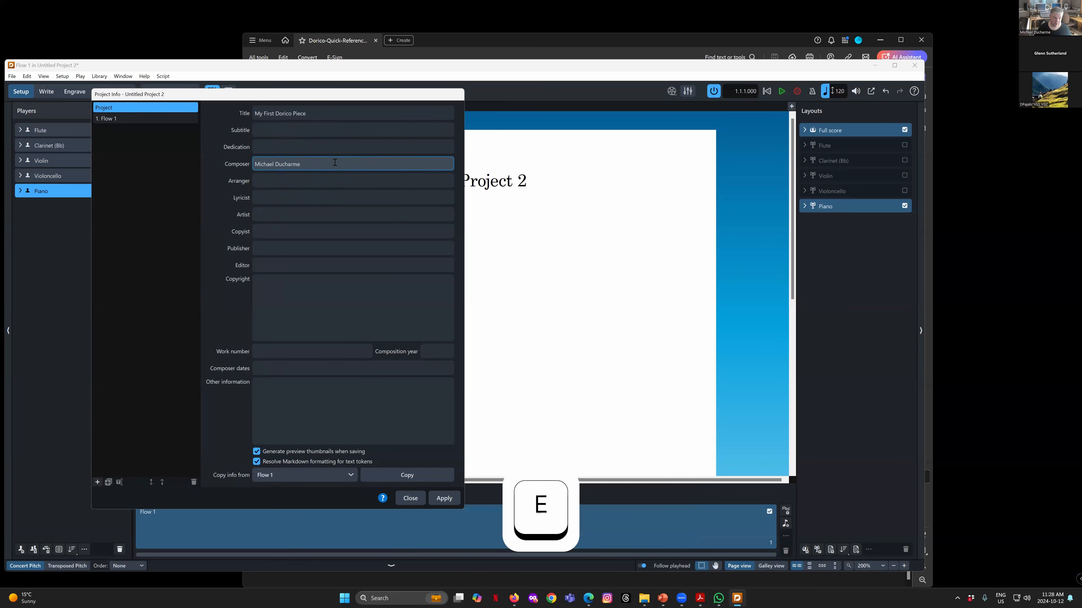
pyautogui.click(444, 500)
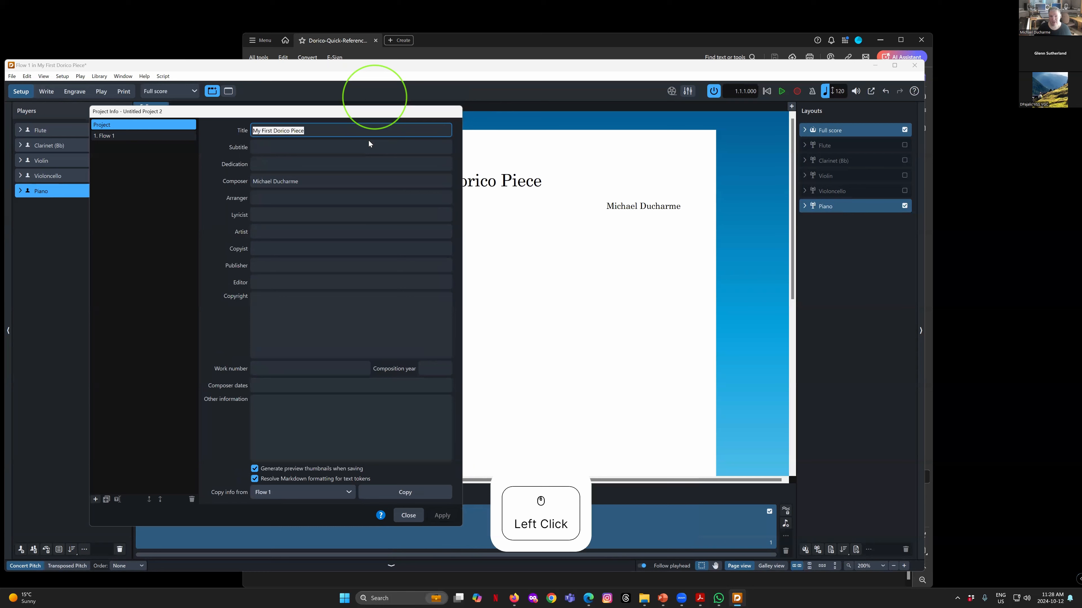
# Reposition the Project Info dialog to check the title and composer credit on the score's first page
pyautogui.moveTo(371, 115); pyautogui.dragTo(399, 90)
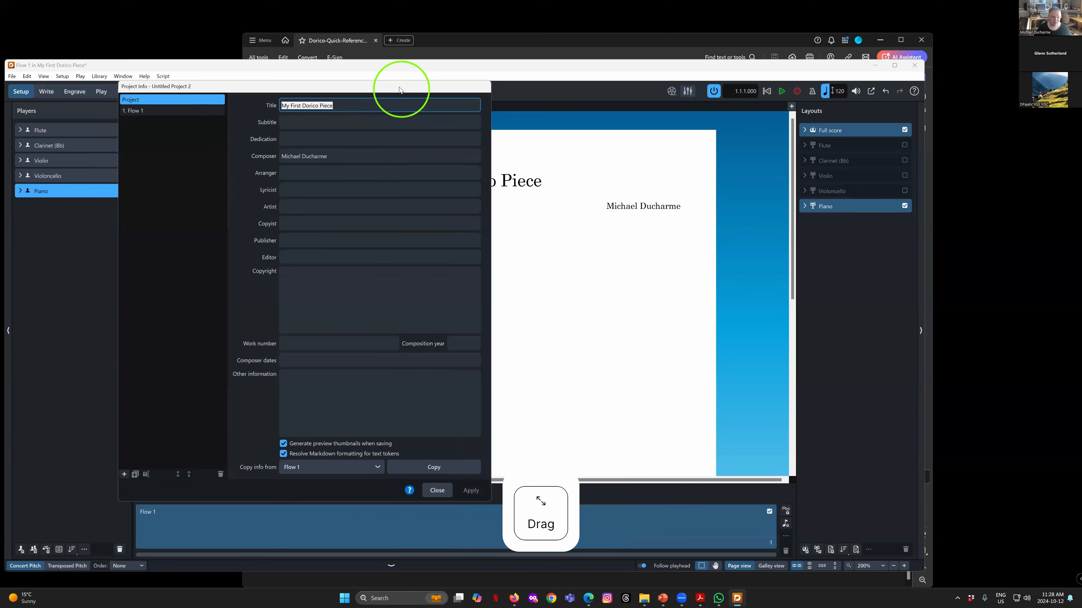
pyautogui.rightClick(400, 90)
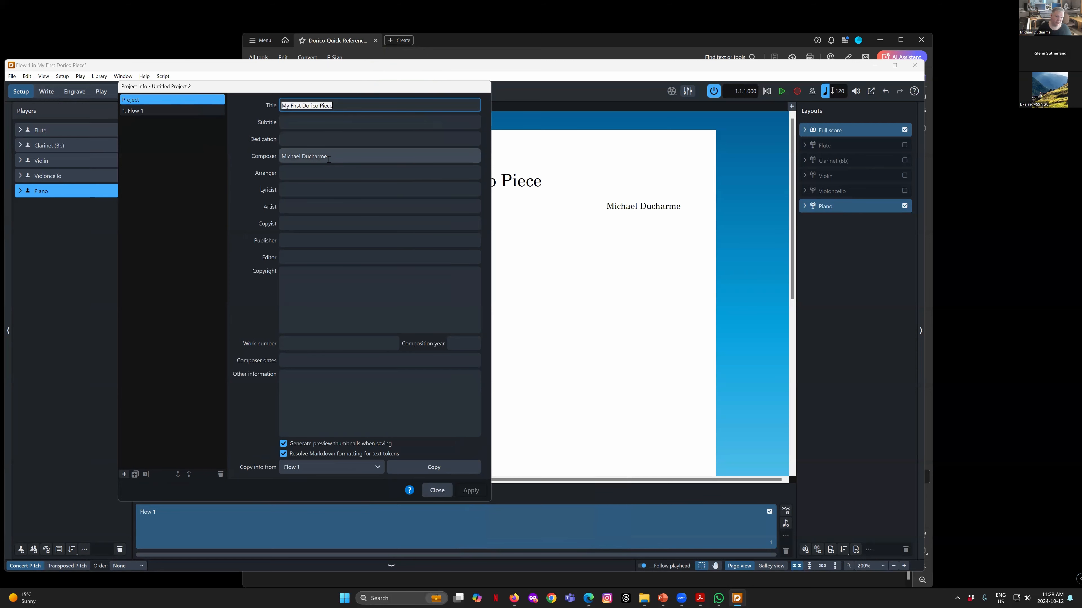
pyautogui.click(338, 88)
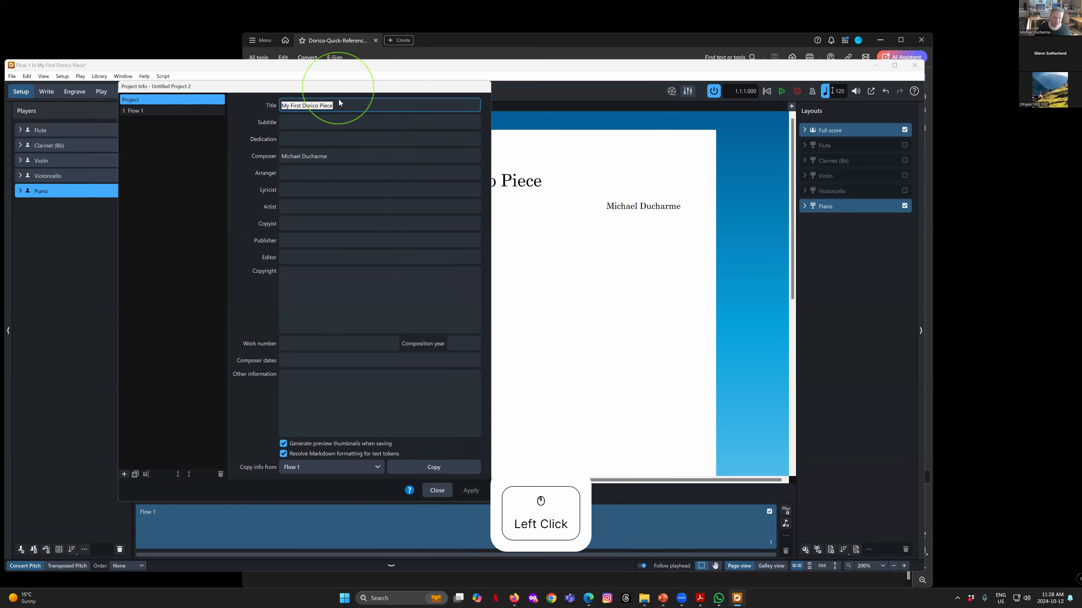
pyautogui.moveTo(338, 88); pyautogui.dragTo(347, 112)
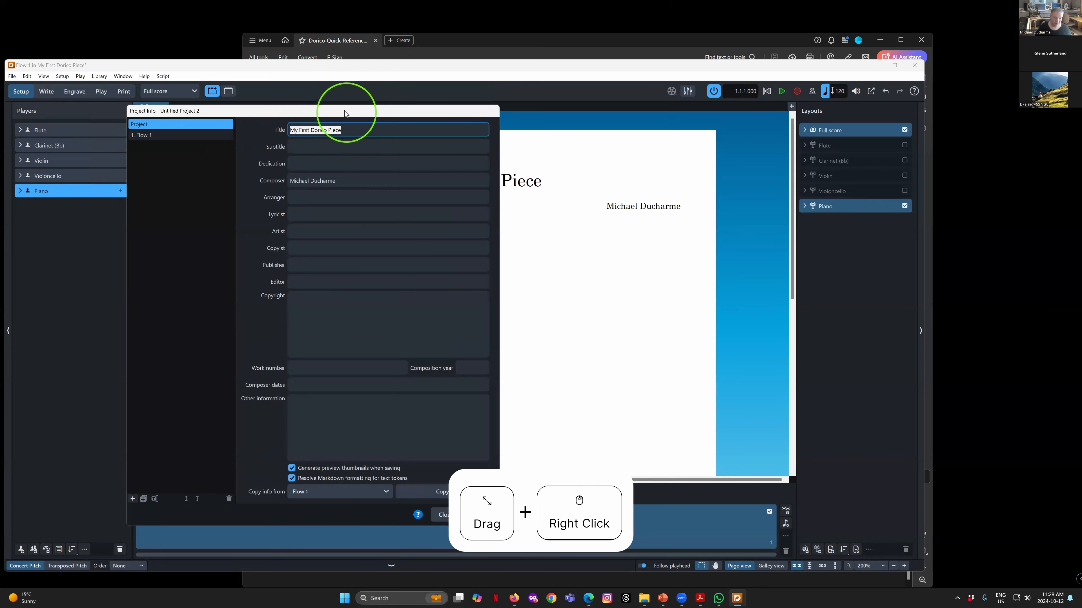
# Compare the information fields of the whole project with those of Flow 1 in the Project Info dialog
pyautogui.click(155, 136)
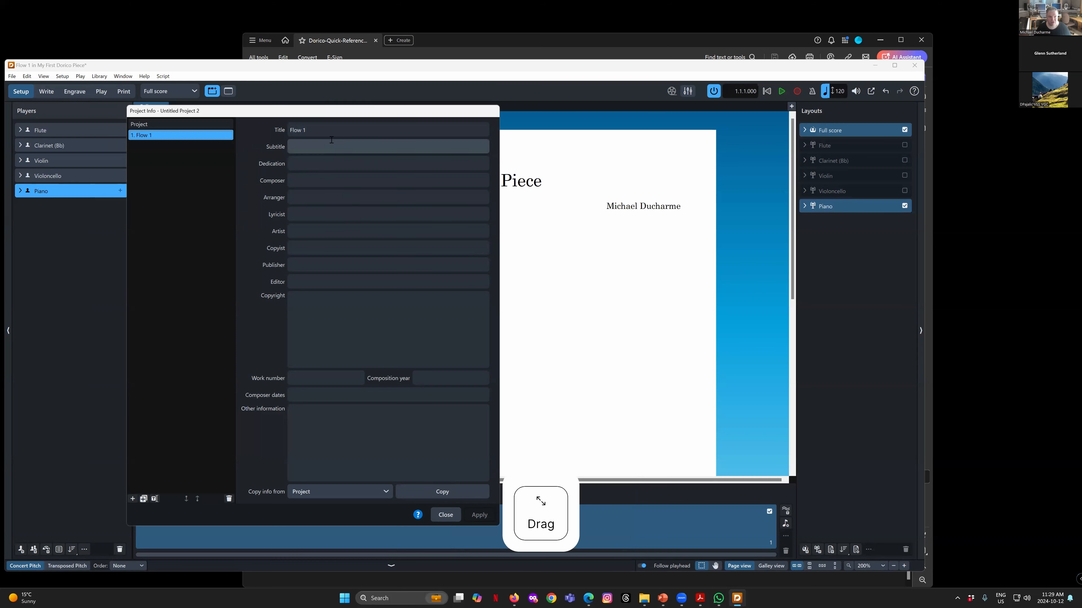
pyautogui.click(151, 125)
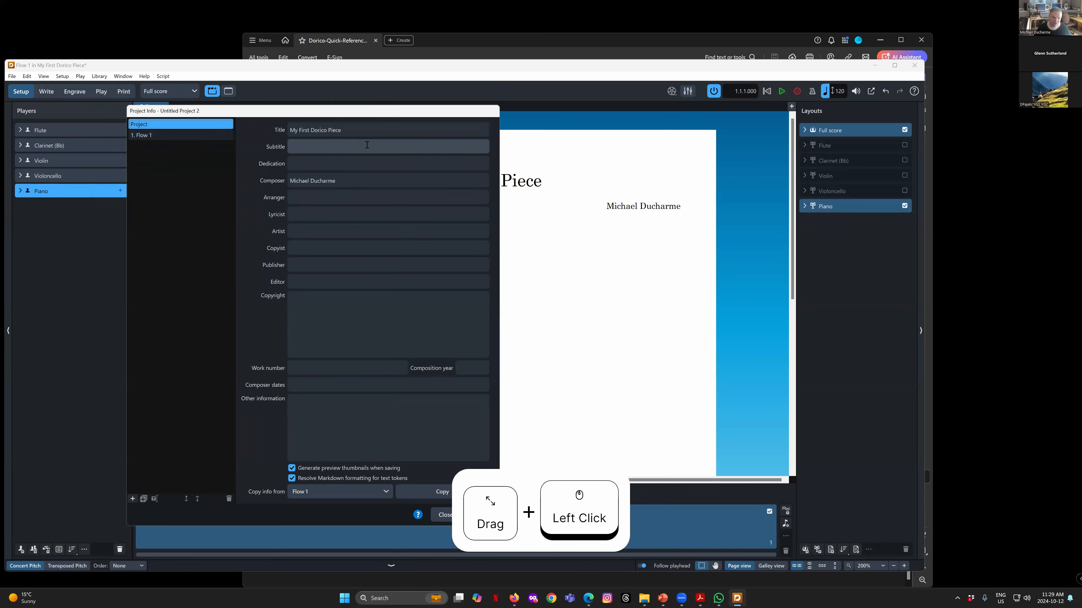
pyautogui.click(174, 135)
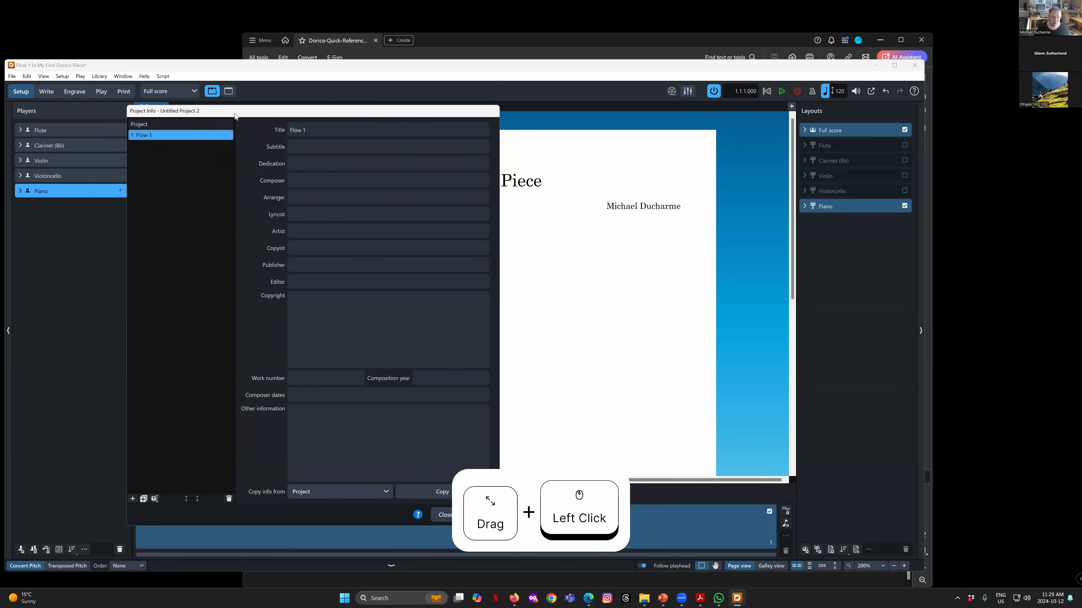
pyautogui.moveTo(236, 111); pyautogui.dragTo(197, 110)
pyautogui.click(124, 123)
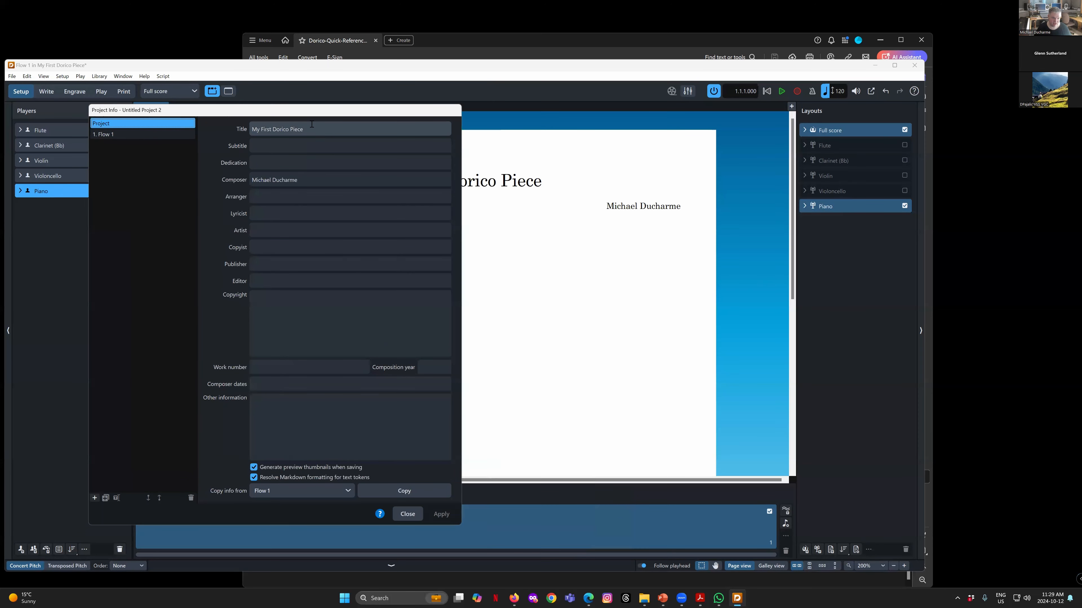
pyautogui.click(122, 134)
pyautogui.click(129, 125)
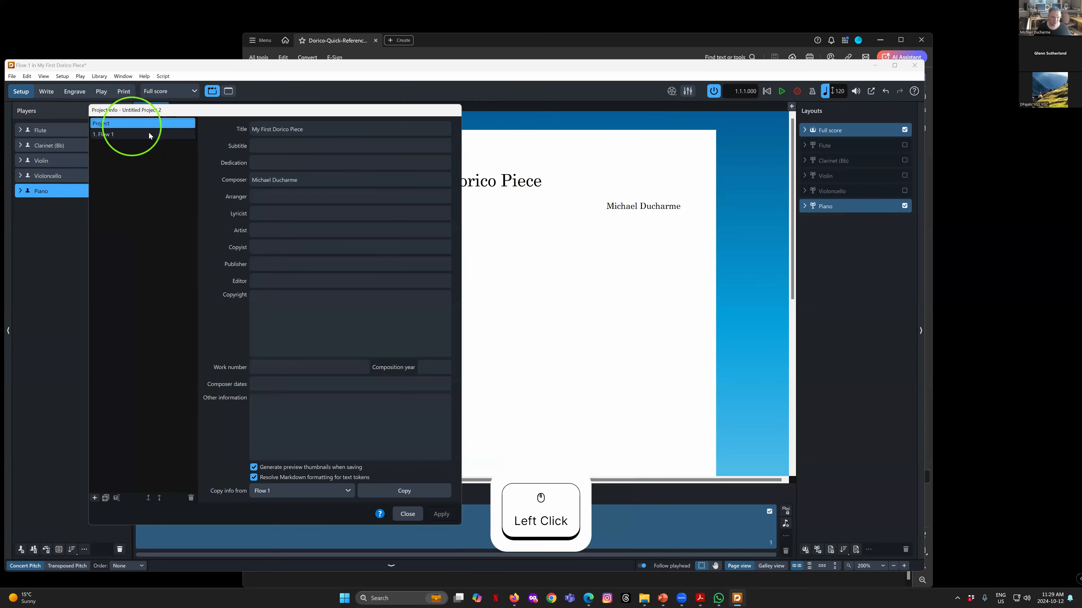
# Close the Project Info dialog and look over the full score from the title to the piano staves
pyautogui.click(407, 514)
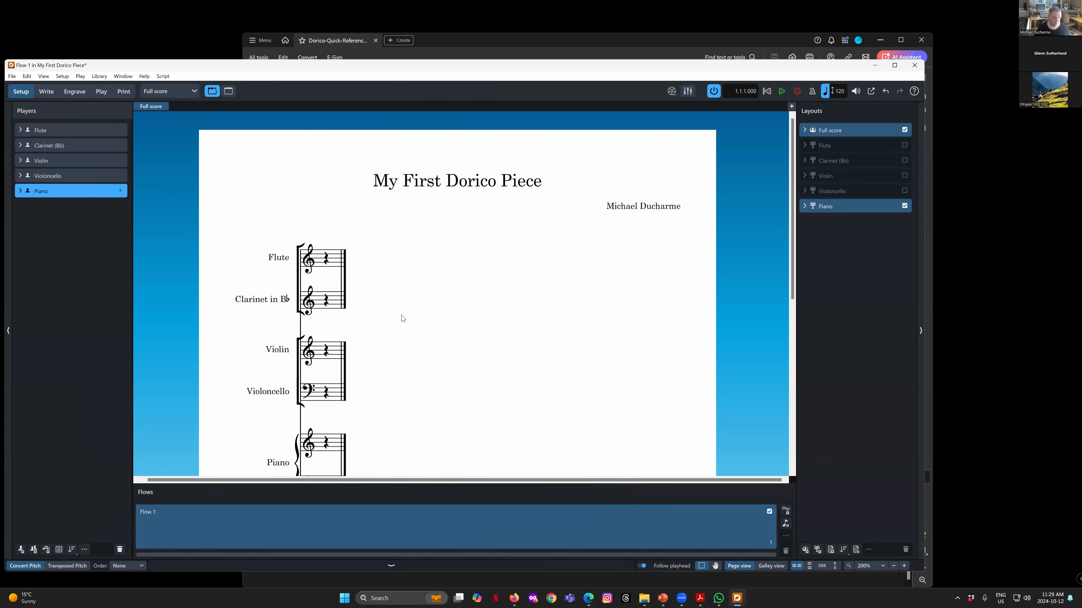
pyautogui.scroll(-2, 403, 318)
pyautogui.scroll(-2, 402, 318)
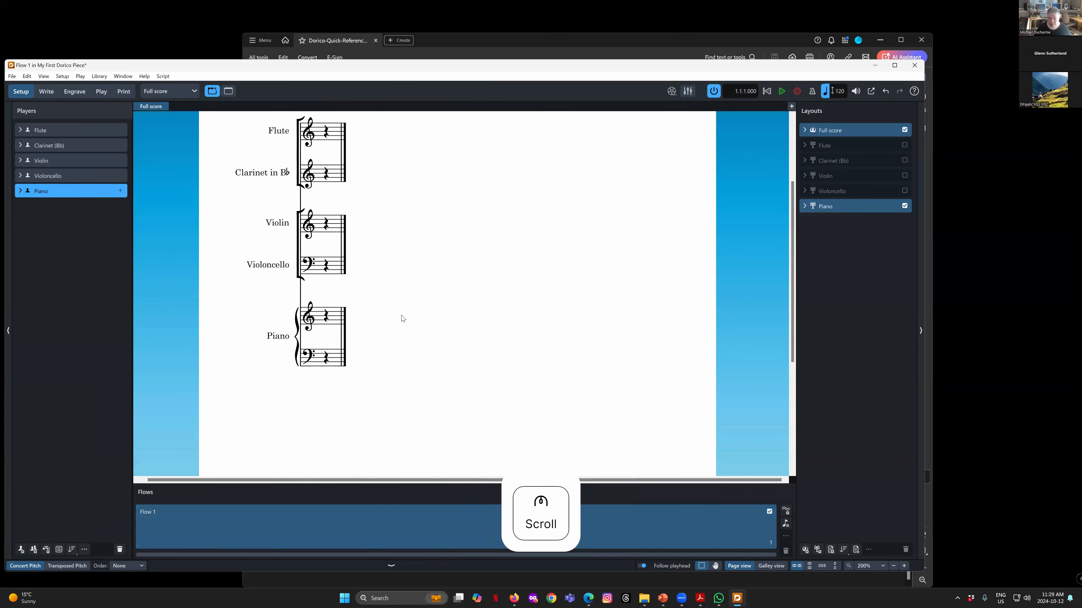
pyautogui.scroll(4, 403, 319)
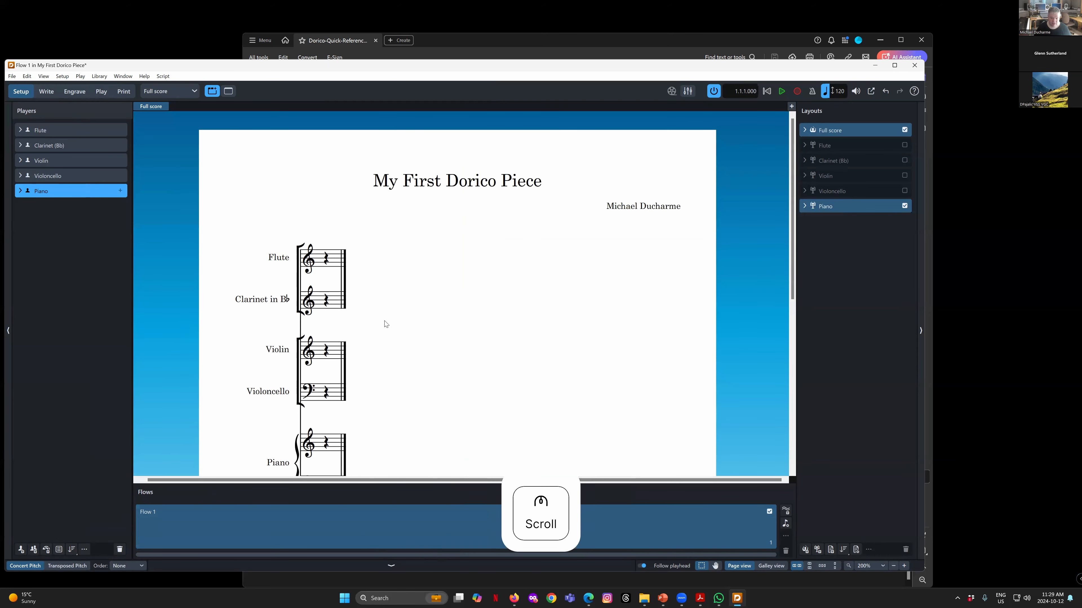
# Open the Save As dialog and browse to the Vancouver Pro Musica folder inside Dropbox's 2023-2024 folder
pyautogui.click(12, 76)
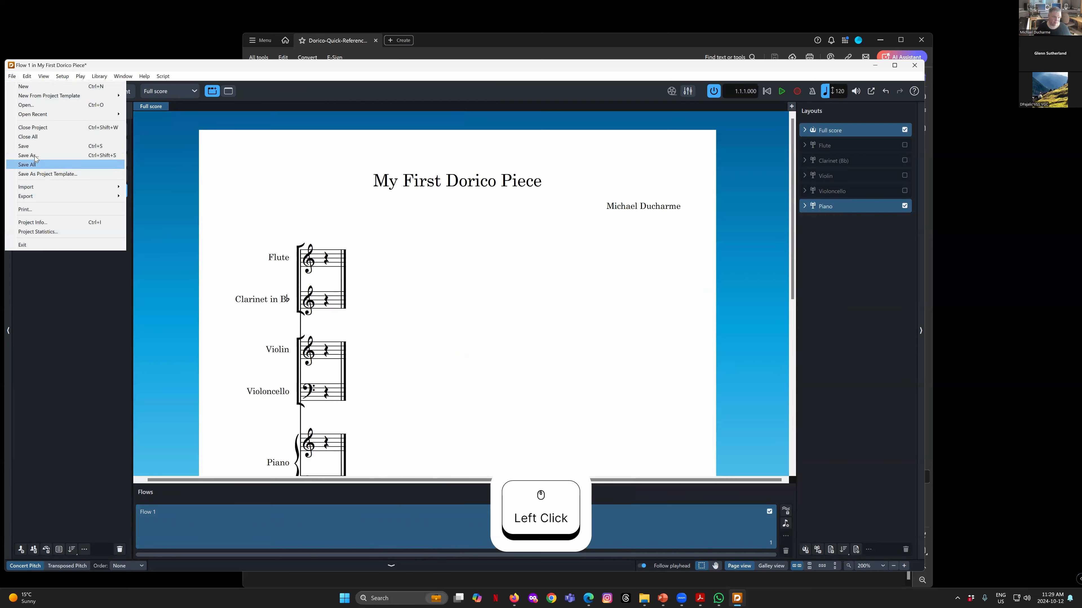
pyautogui.click(110, 214)
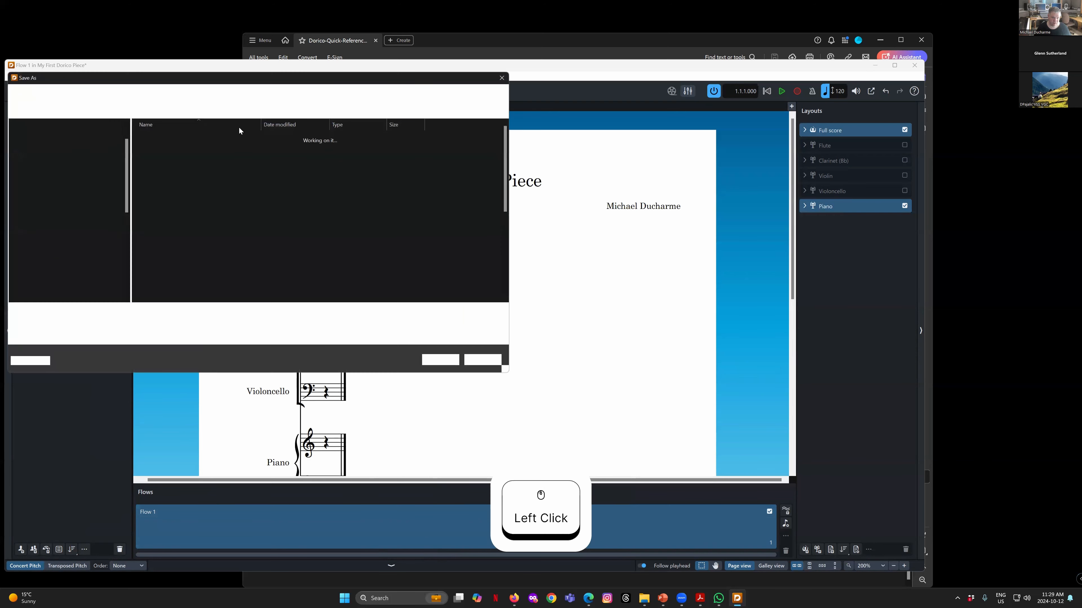
pyautogui.click(39, 145)
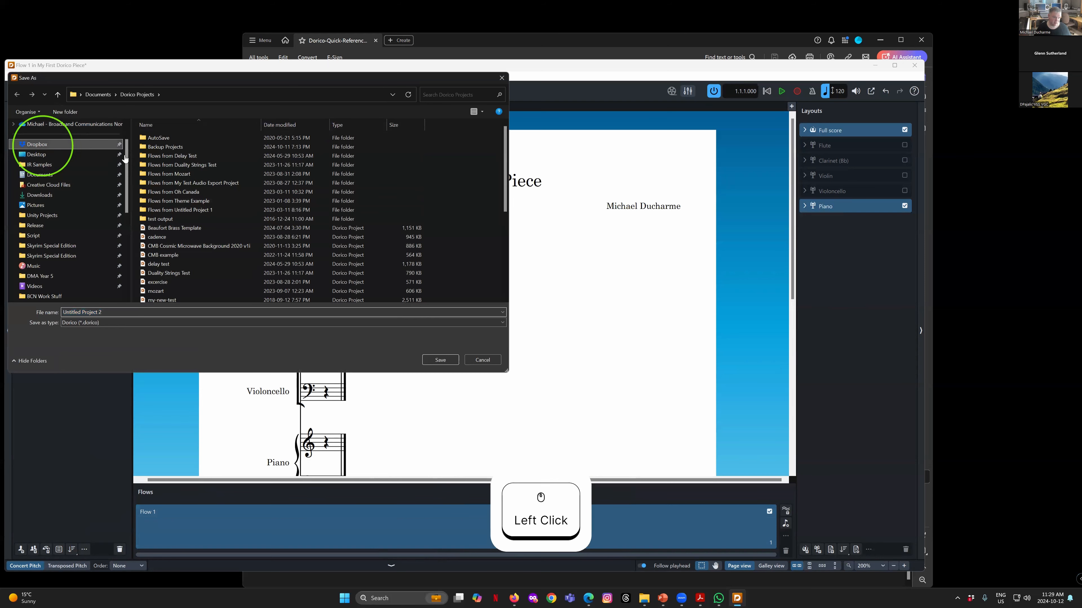
pyautogui.doubleClick(169, 156)
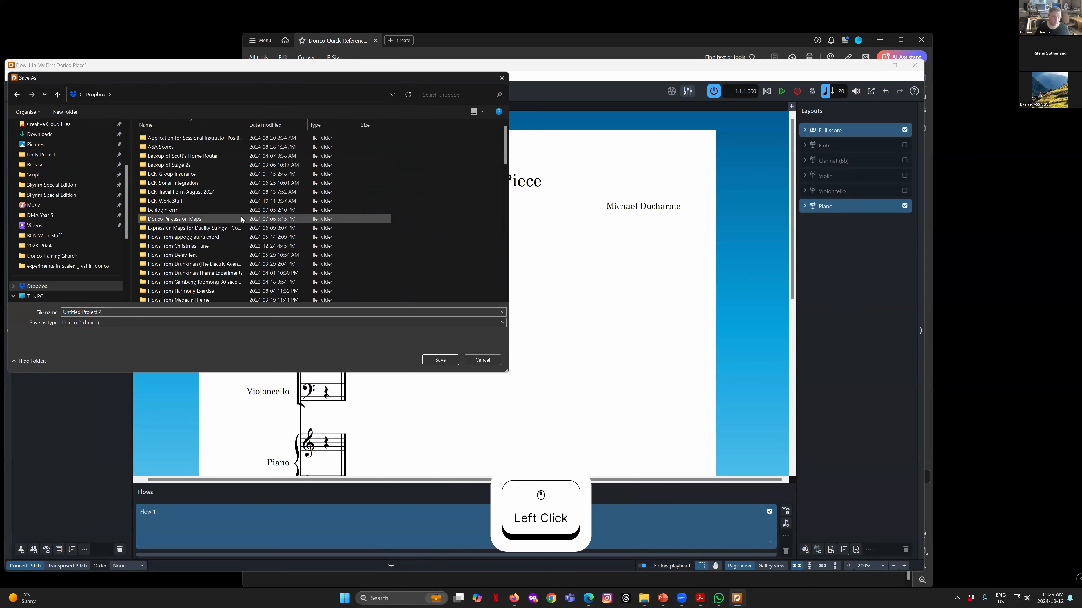
pyautogui.scroll(-3, 217, 230)
pyautogui.scroll(-5, 218, 230)
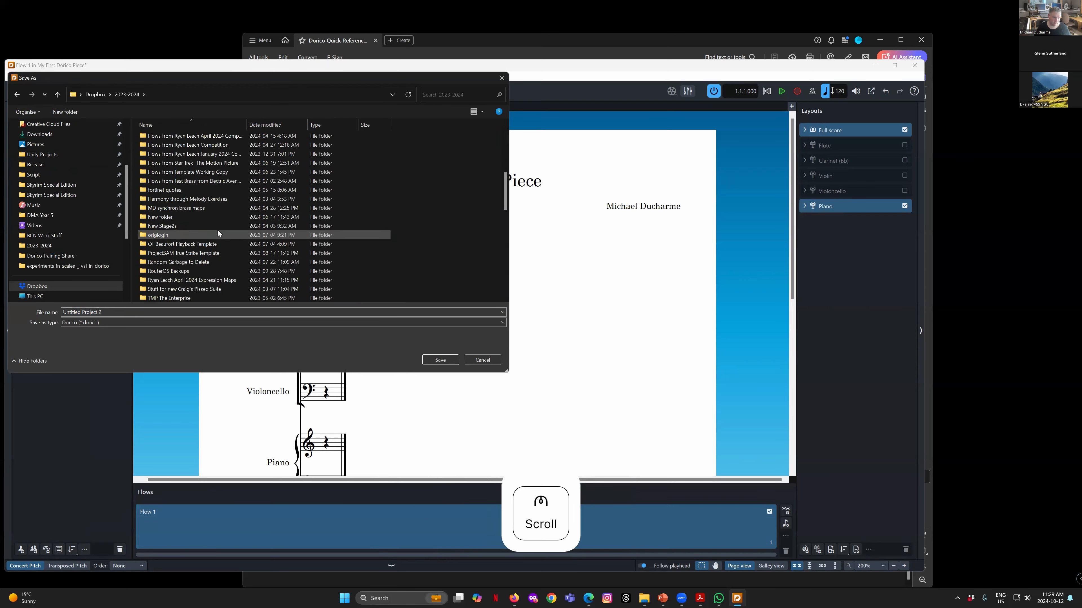
pyautogui.doubleClick(189, 280)
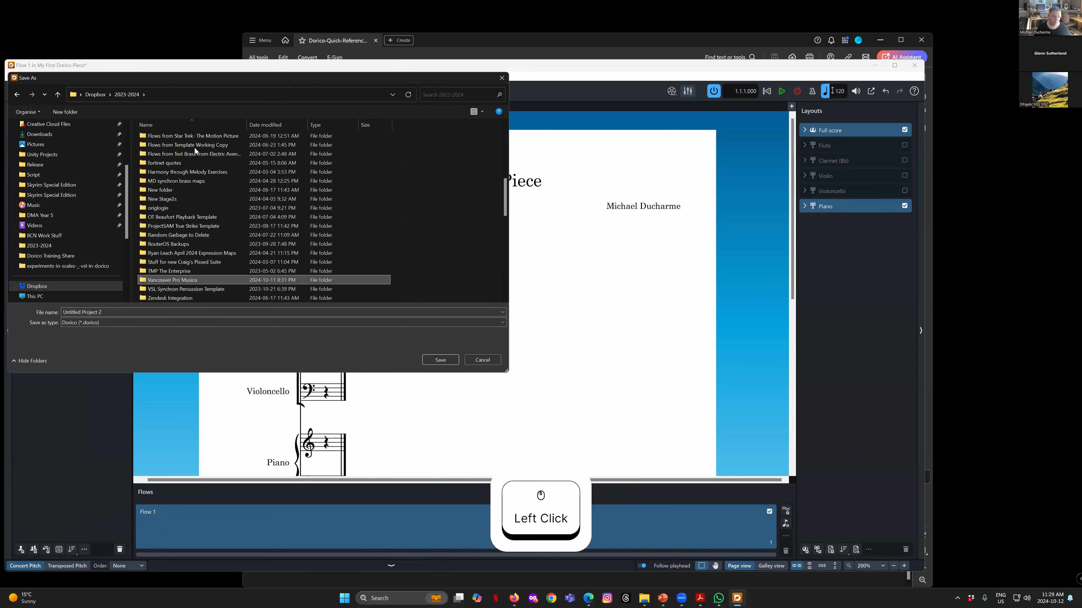
pyautogui.click(183, 138)
pyautogui.doubleClick(184, 139)
pyautogui.click(107, 313)
pyautogui.moveTo(119, 83); pyautogui.dragTo(203, 109)
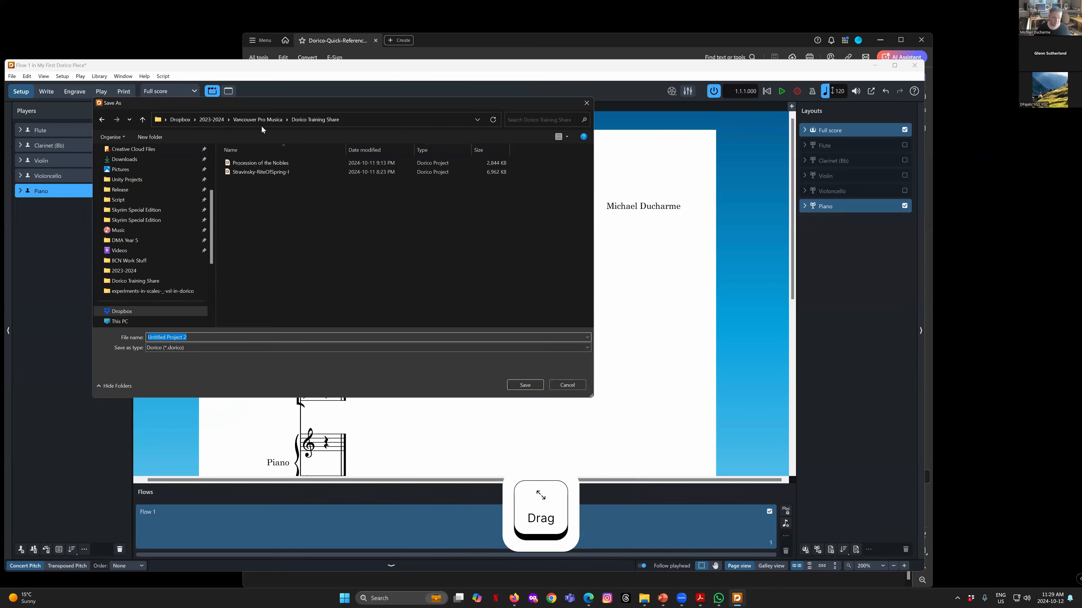
pyautogui.click(257, 120)
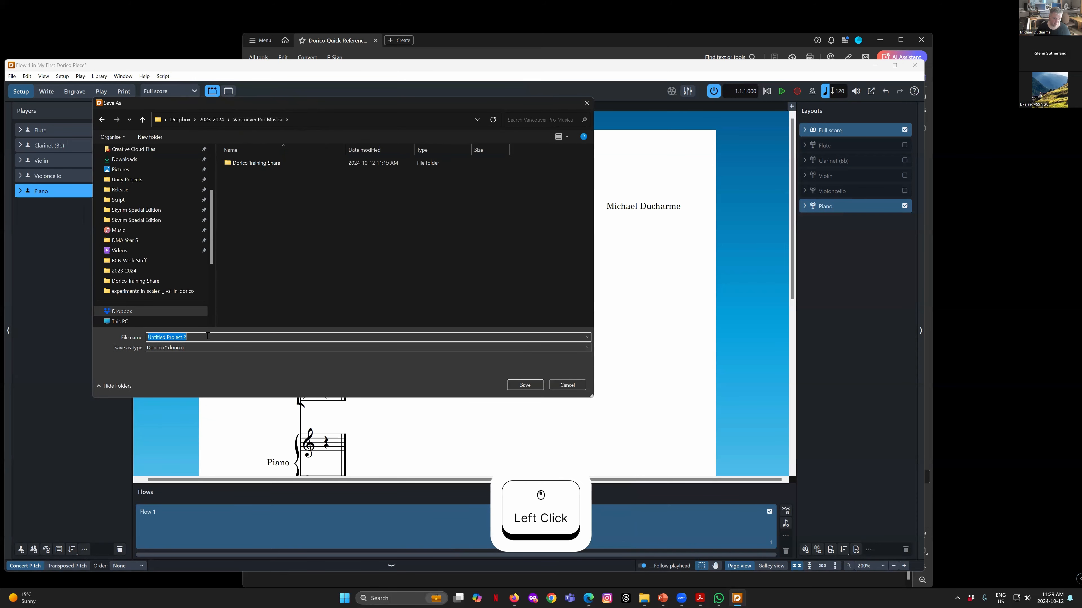
# Save the project under the file name "My First Dorico Piece"
pyautogui.moveTo(207, 337); pyautogui.dragTo(106, 337)
pyautogui.write('My First')
pyautogui.press('BackSpace')
pyautogui.press('BackSpace')
pyautogui.press('BackSpace')
pyautogui.write('rst Dorico Piece')
pyautogui.press('Return')
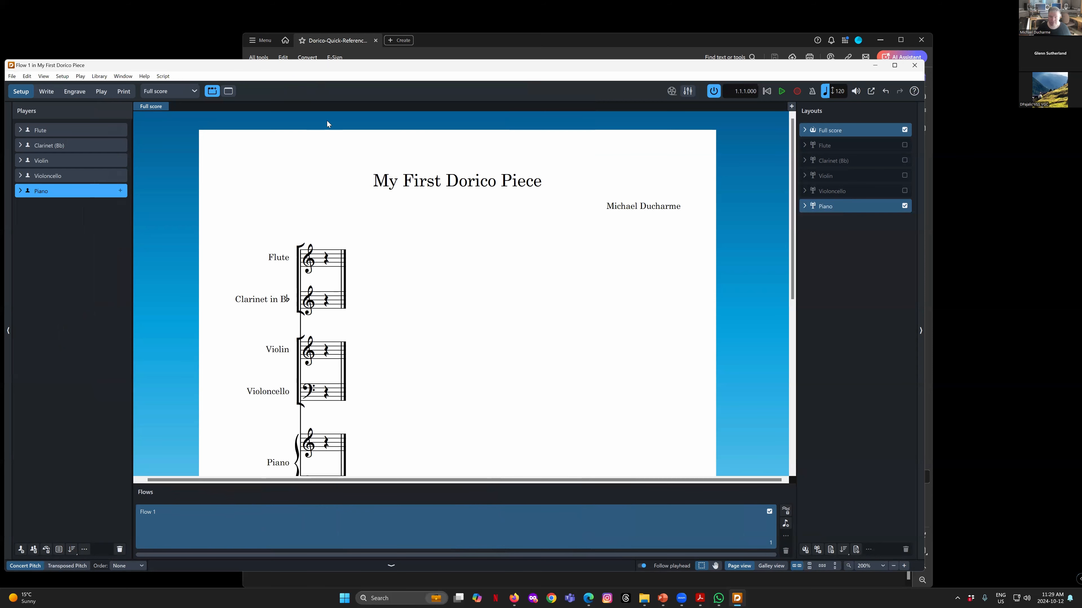
# Switch to Write mode and select the rest on the flute staff
pyautogui.click(301, 69)
pyautogui.moveTo(301, 70); pyautogui.dragTo(310, 68)
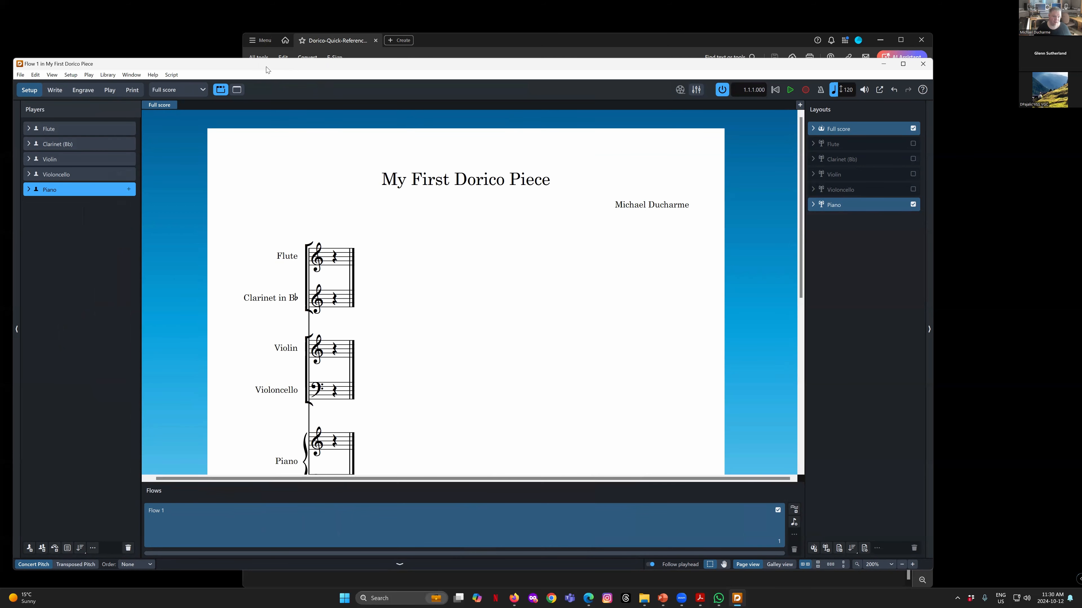
pyautogui.click(54, 90)
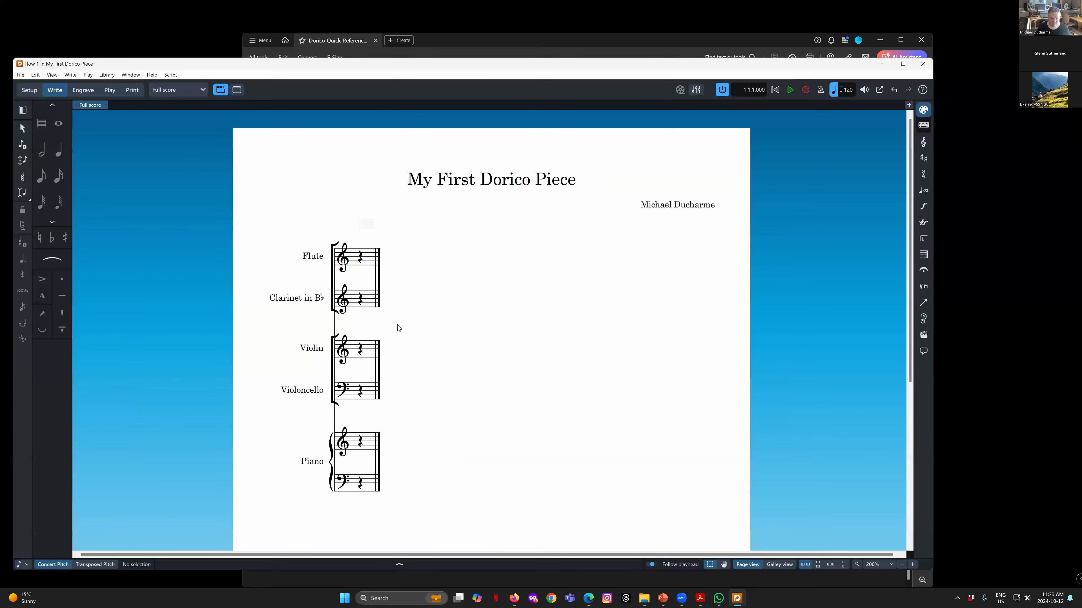
pyautogui.click(361, 258)
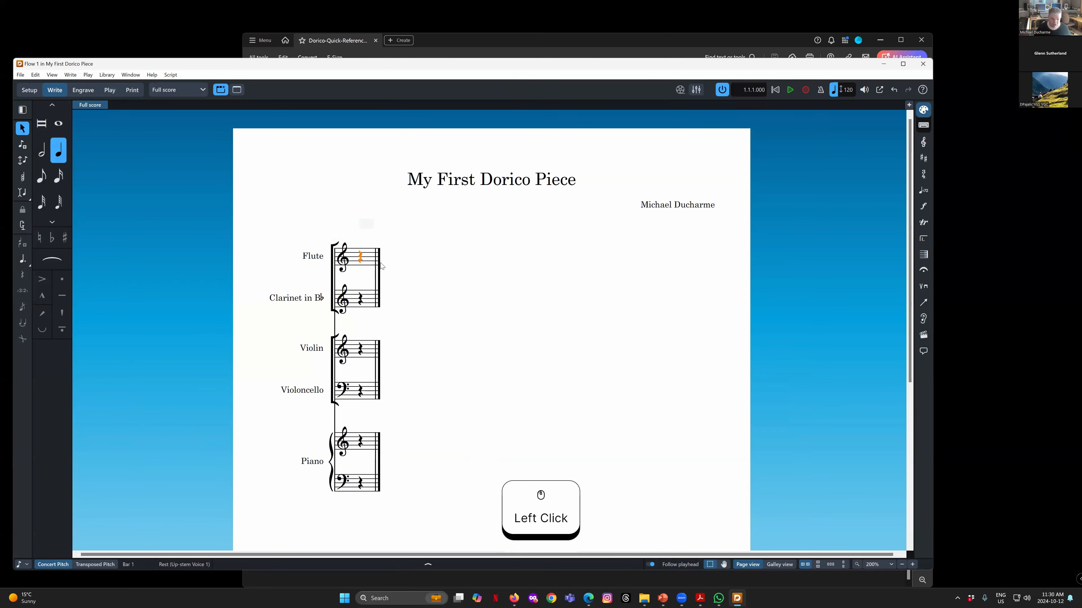
pyautogui.click(361, 293)
pyautogui.click(360, 255)
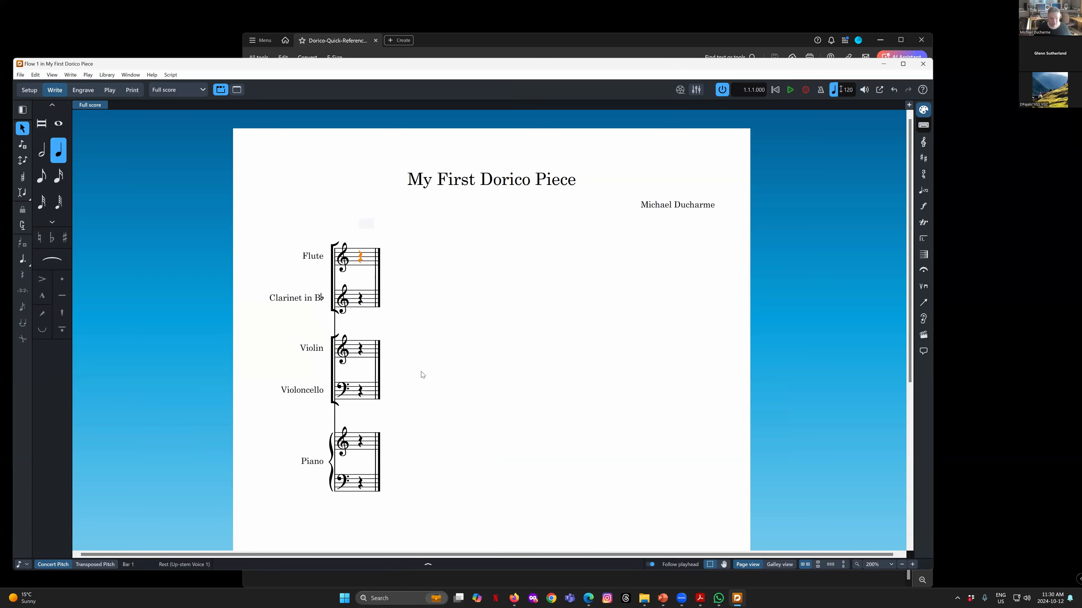
# Try starting note input from the flute rest, move the caret one position forward and back, and leave note input
pyautogui.doubleClick(360, 259)
pyautogui.press('Right')
pyautogui.press('Left')
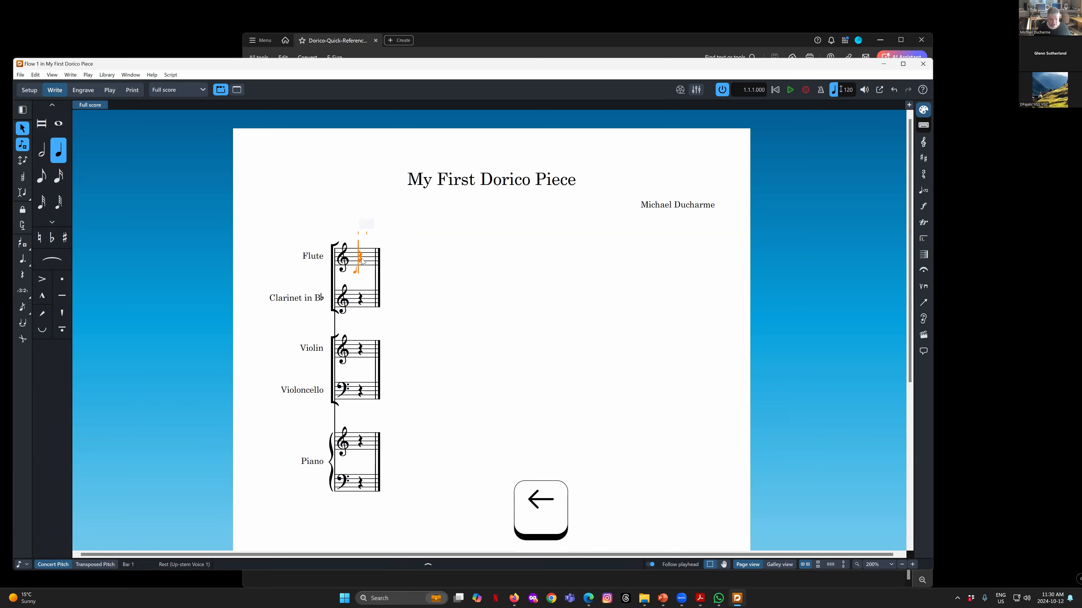
pyautogui.press('Escape')
# Select the rests on the clarinet, flute and violin staves in turn, ending on the flute rest
pyautogui.click(361, 301)
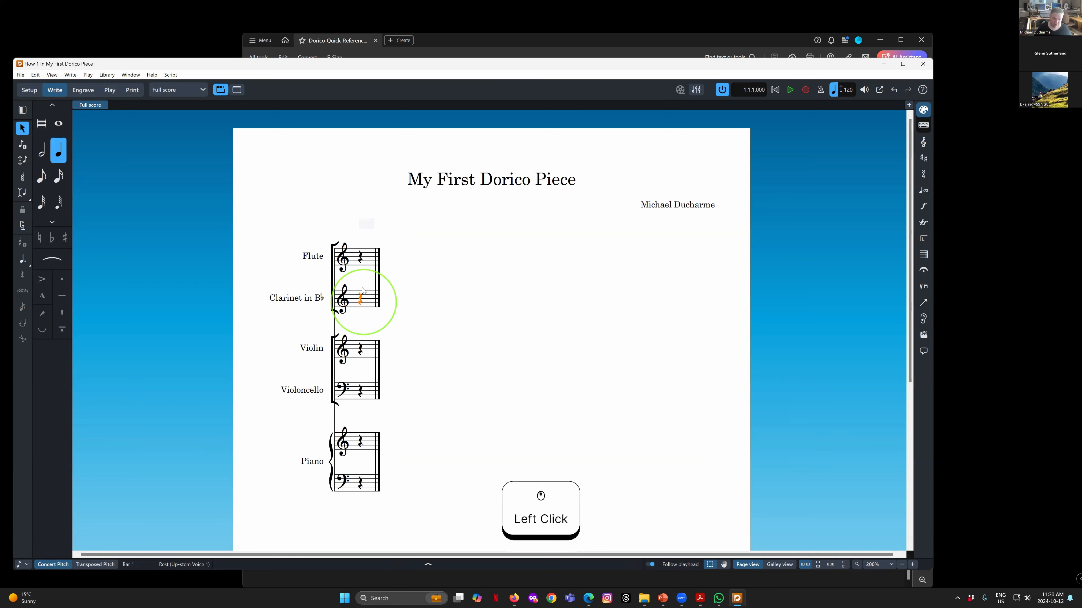
pyautogui.click(363, 256)
pyautogui.click(364, 302)
pyautogui.click(362, 350)
pyautogui.click(364, 301)
pyautogui.click(360, 256)
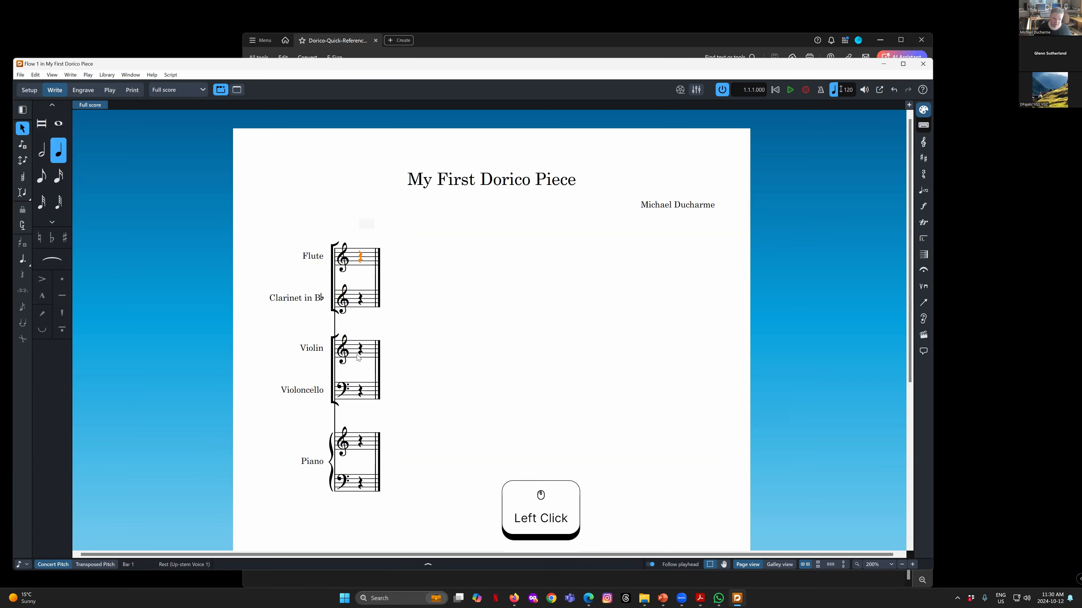
# Practise starting and leaving note input from the rest on the violin staff
pyautogui.click(359, 352)
pyautogui.press('Return')
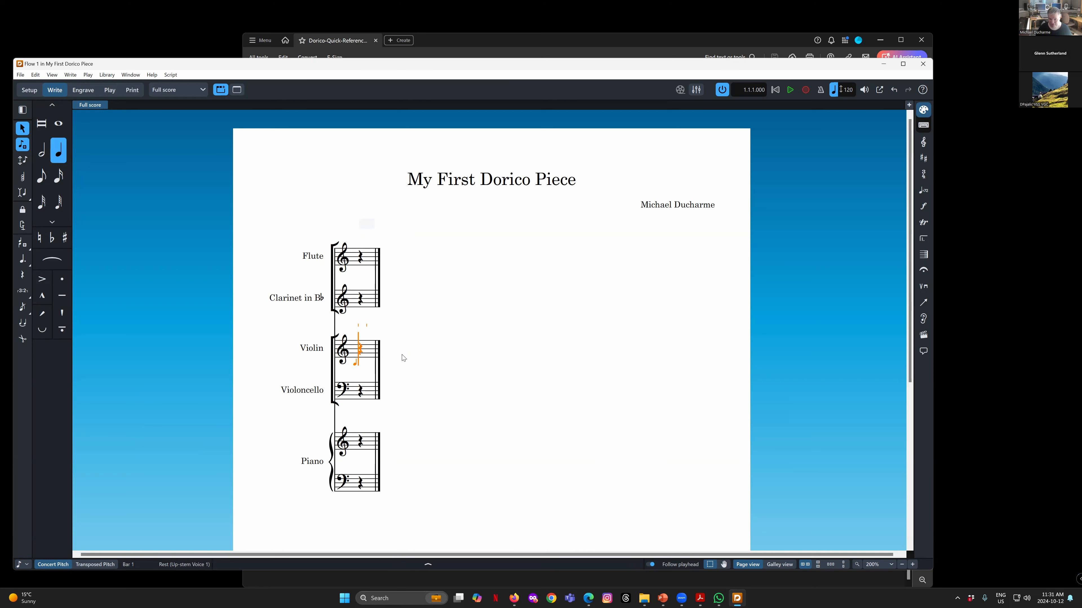
pyautogui.press('Escape')
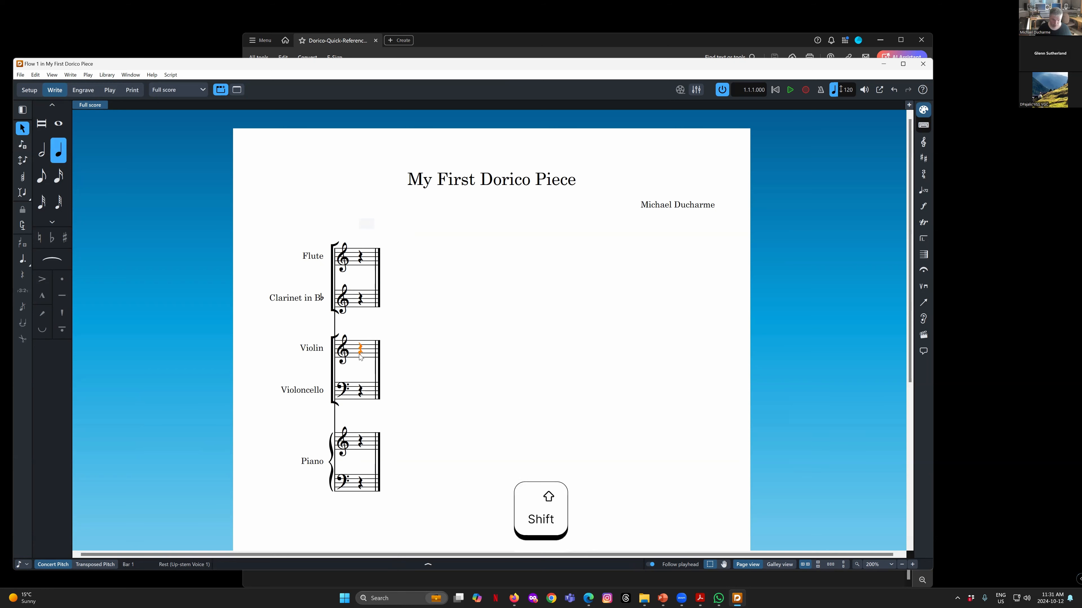
pyautogui.hotkey('shift', 'n')
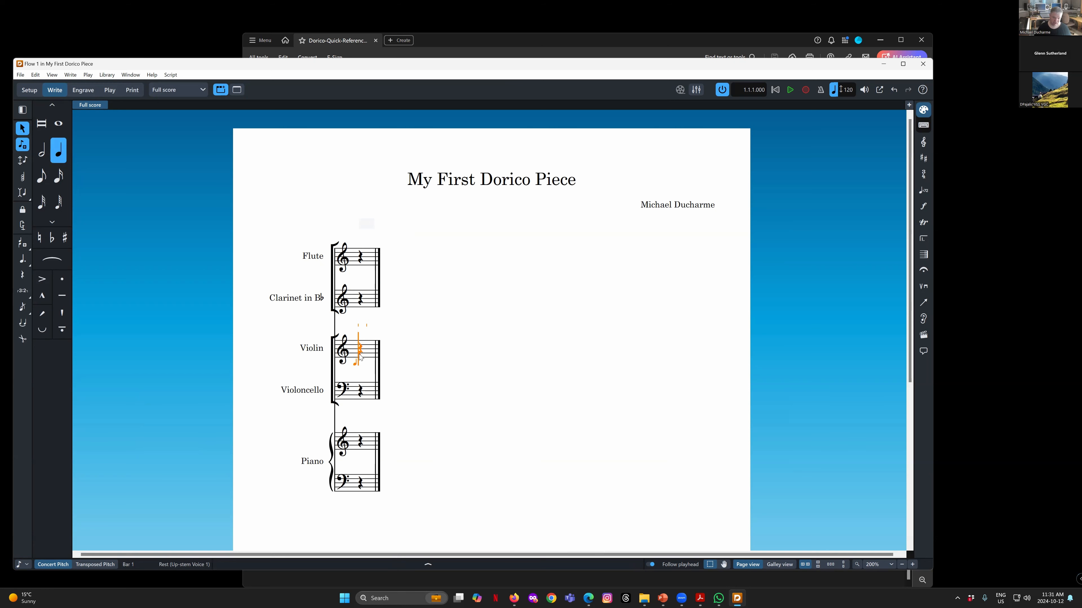
pyautogui.press('Escape')
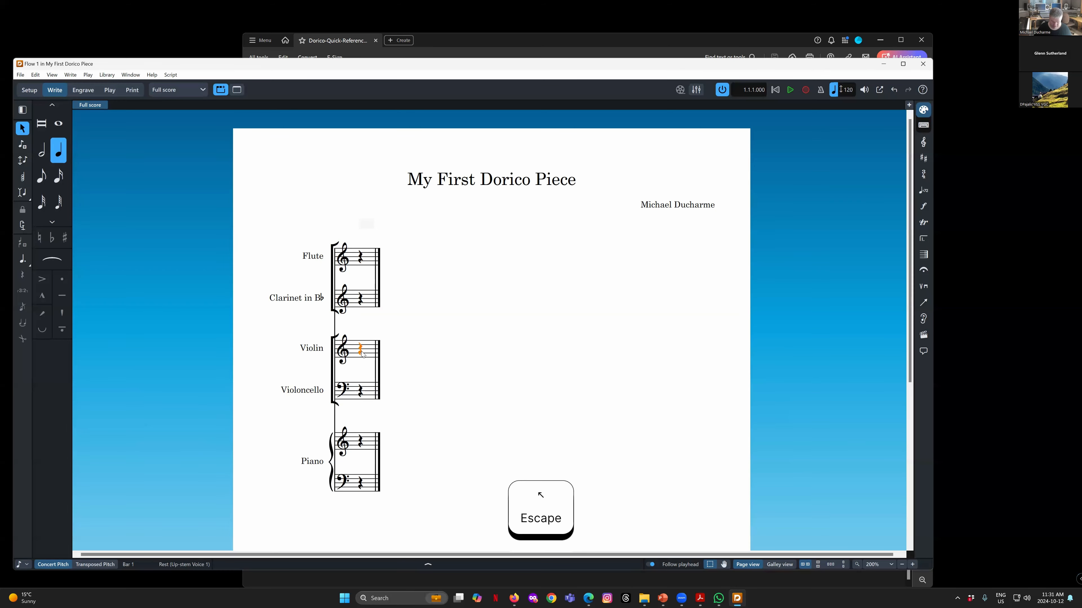
pyautogui.hotkey('shift', 'n')
pyautogui.press('Escape')
# Reselect the rest on the violin staff and start note input there
pyautogui.click(361, 394)
pyautogui.click(362, 350)
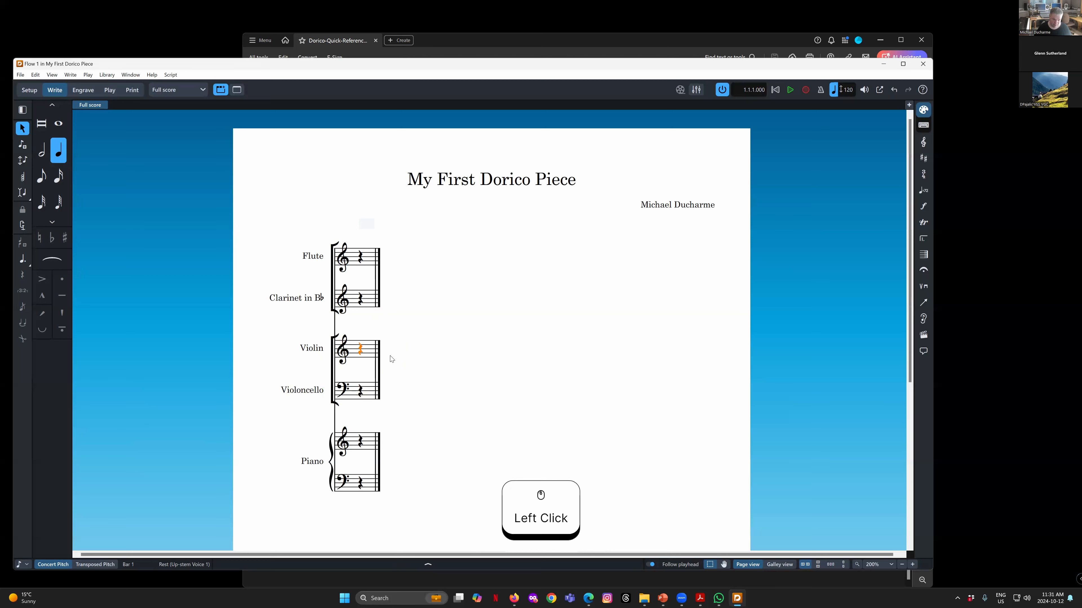
pyautogui.press('Return')
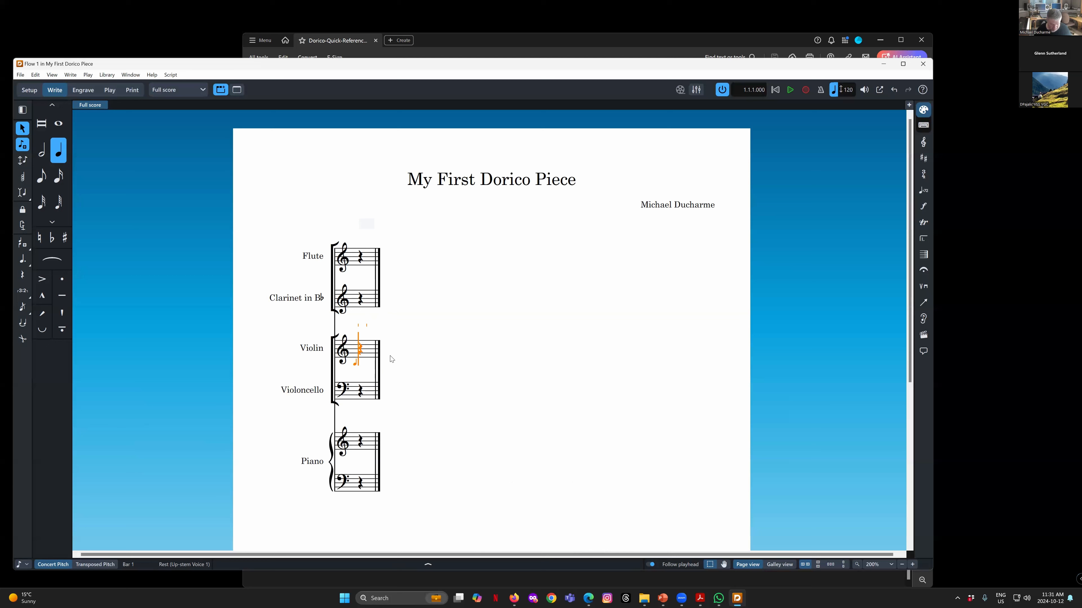
pyautogui.press('Escape')
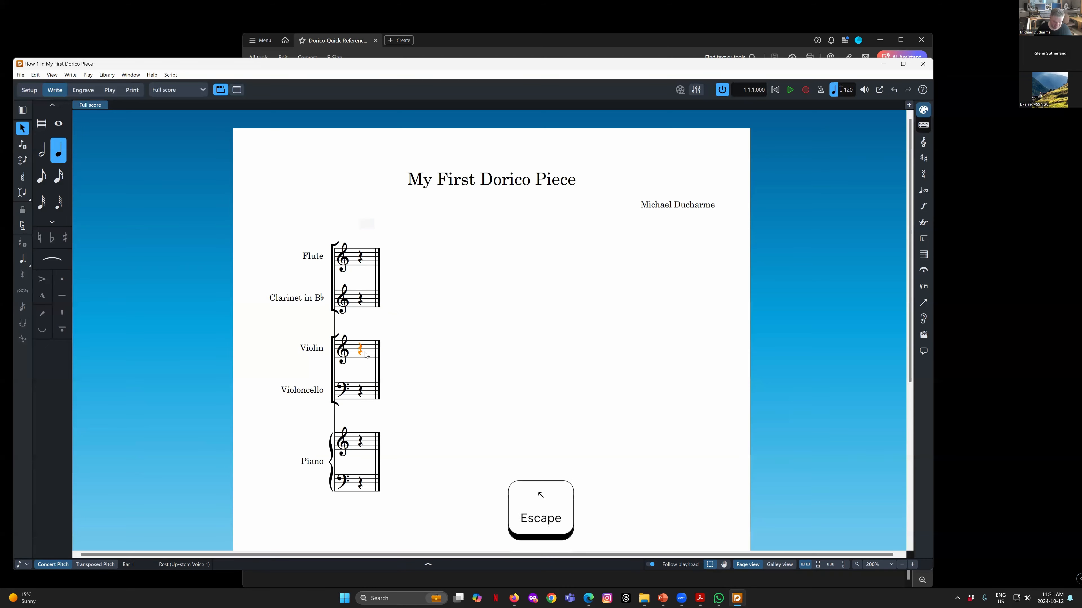
pyautogui.hotkey('shift', 'n')
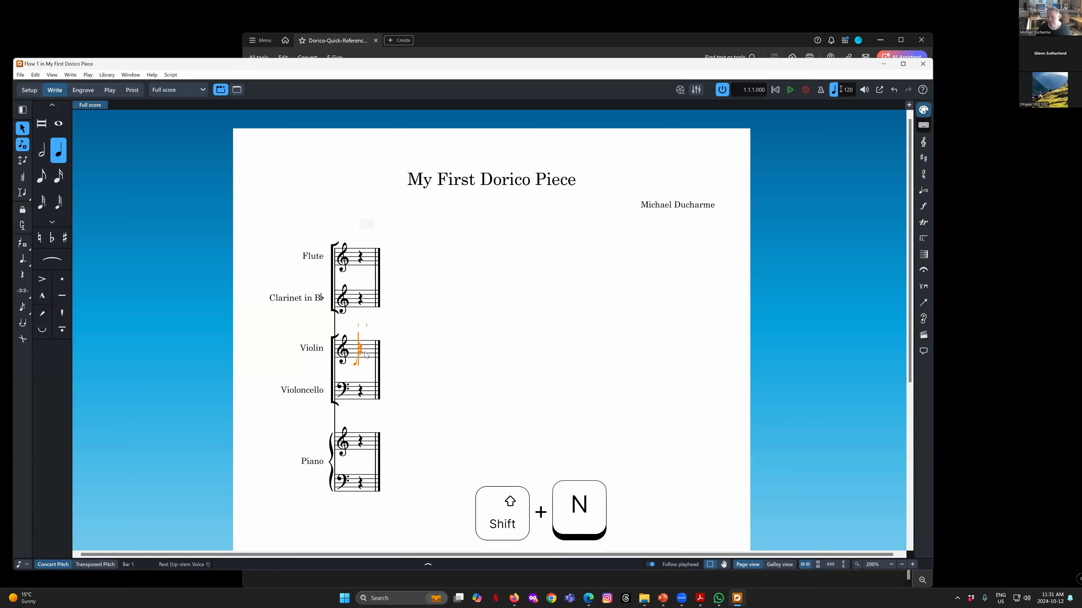
pyautogui.press('shift')
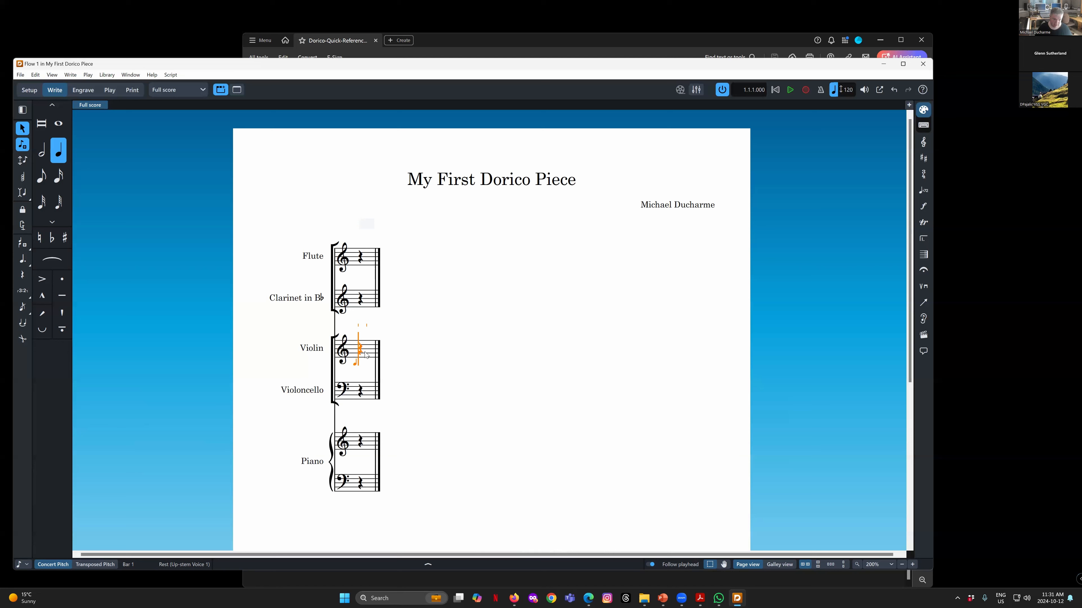
# Move the note-input caret between staves, ending on the piano's lower staff
pyautogui.press('Right')
pyautogui.press('Left')
pyautogui.press('Up')
pyautogui.press('Up')
pyautogui.press('Down')
pyautogui.press('Down')
pyautogui.press('Down')
pyautogui.press('Down')
pyautogui.press('Down')
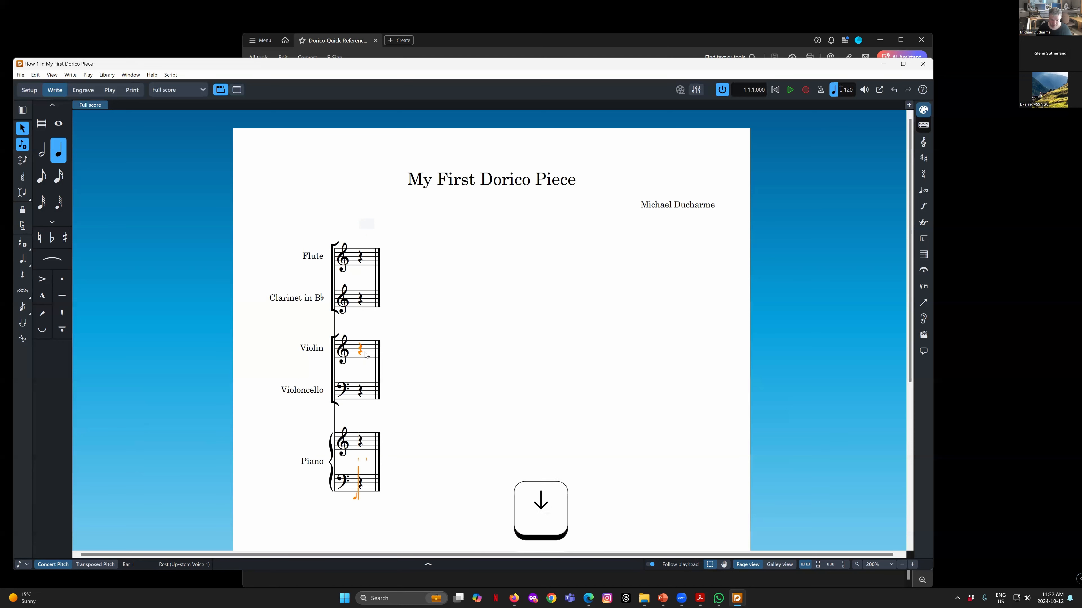
# Move the caret up to the flute staff, back down to the clarinet staff, and along to the second rhythmic grid position
pyautogui.press('Up')
pyautogui.press('Up')
pyautogui.press('Up')
pyautogui.press('Up')
pyautogui.press('Up')
pyautogui.press('Right')
pyautogui.press('Right')
pyautogui.press('Left')
pyautogui.press('Left')
pyautogui.press('Down')
pyautogui.press('Right')
pyautogui.press('Right')
pyautogui.press('Left')
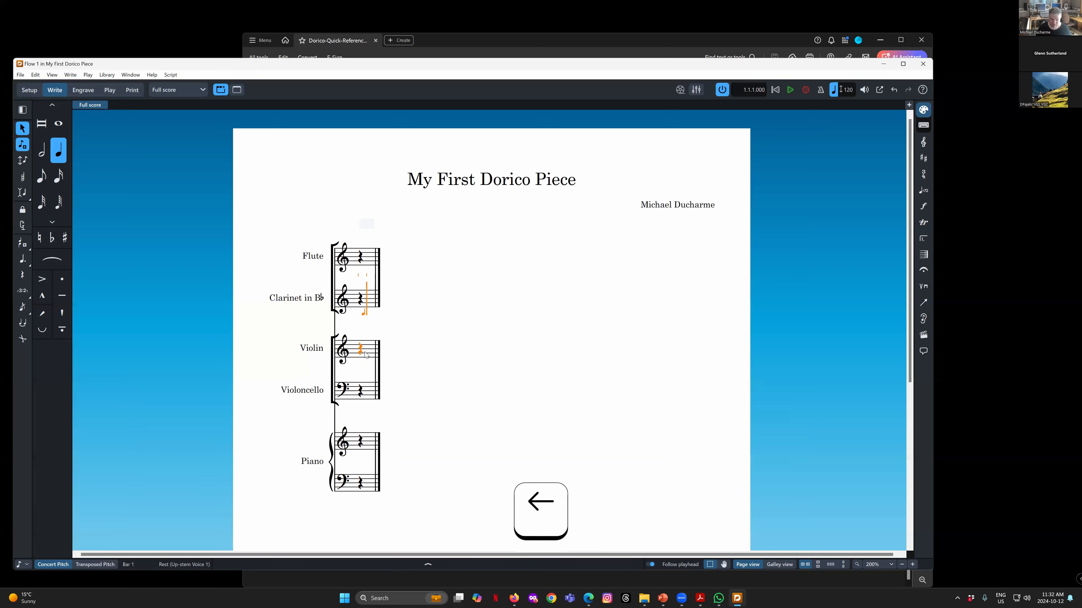
# Move the caret down through the lower staves, stepping along the rhythmic grid and back, and return it to the start of the flute staff
pyautogui.press('Down')
pyautogui.press('Right')
pyautogui.press('Left')
pyautogui.press('Down')
pyautogui.press('Right')
pyautogui.press('Left')
pyautogui.press('Down')
pyautogui.press('Down')
pyautogui.press('Up')
pyautogui.press('Up')
pyautogui.press('Up')
pyautogui.press('Up')
pyautogui.press('Up')
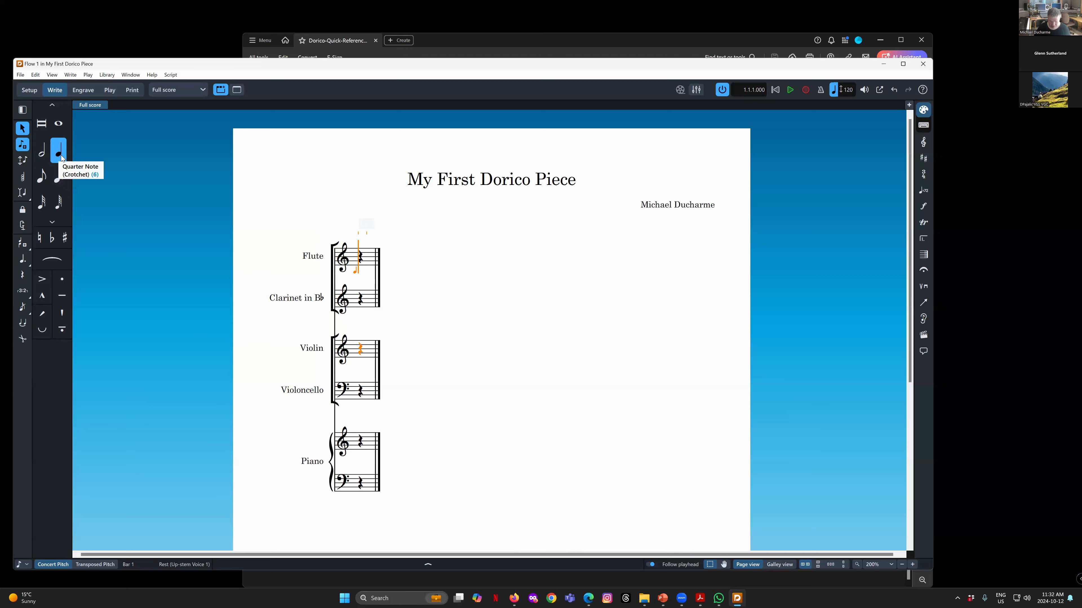
# Cycle the note duration from eighth up to whole note, down to the shortest values, and back to the 64th note
pyautogui.press('5')
pyautogui.press('6')
pyautogui.press('7')
pyautogui.press('8')
pyautogui.press('7')
pyautogui.press('6')
pyautogui.press('5')
pyautogui.press('4')
pyautogui.press('3')
pyautogui.press('2')
pyautogui.press('1')
pyautogui.press('2')
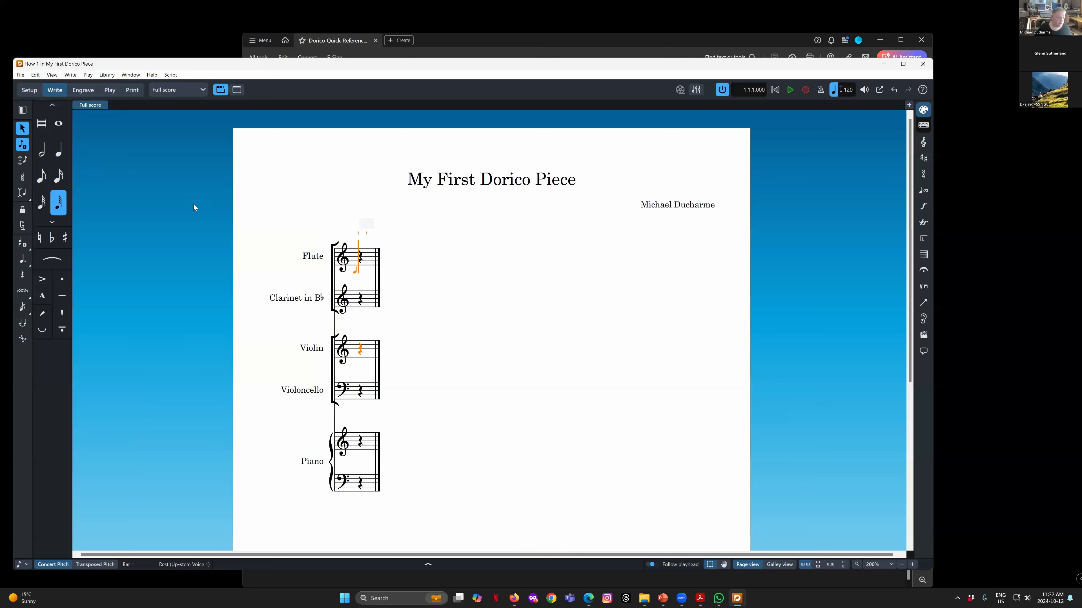
# Lengthen the note duration one value at a time from 32nd to half note, and settle on the quarter note
pyautogui.press('3')
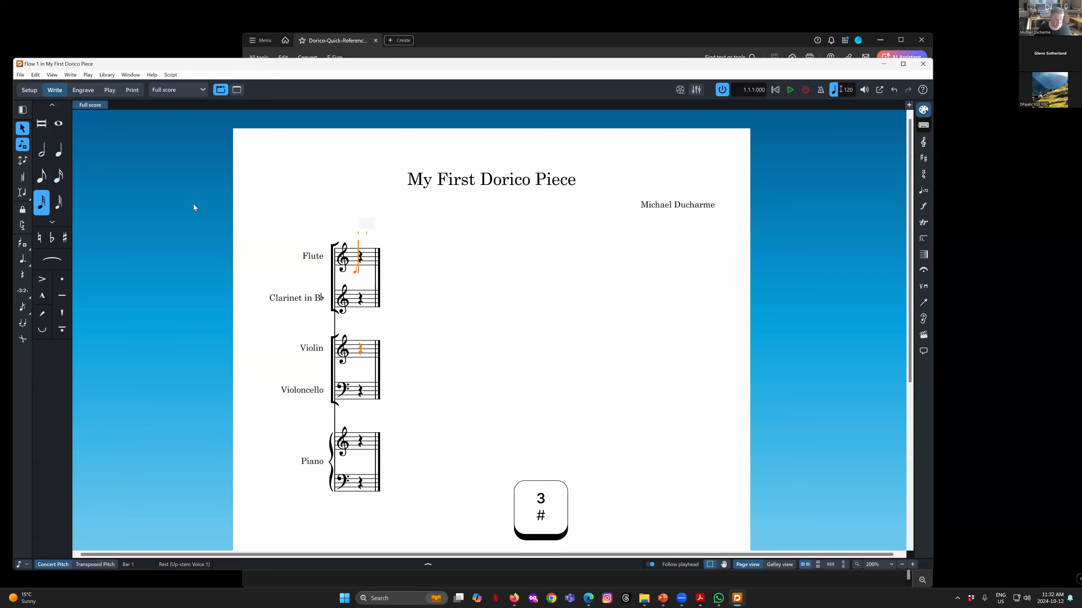
pyautogui.press('4')
pyautogui.press('5')
pyautogui.press('6')
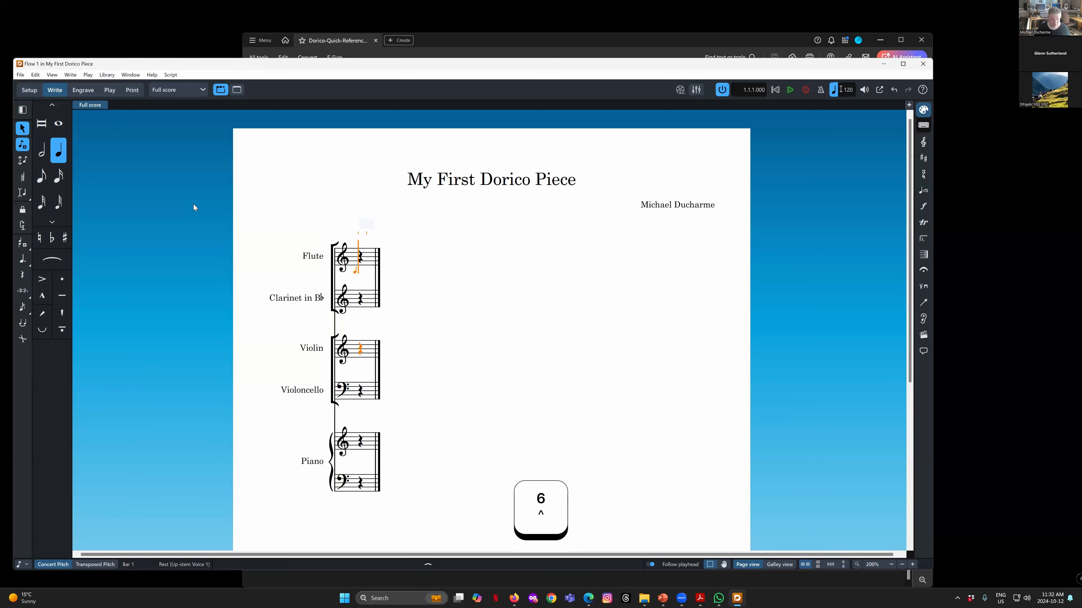
pyautogui.press('7')
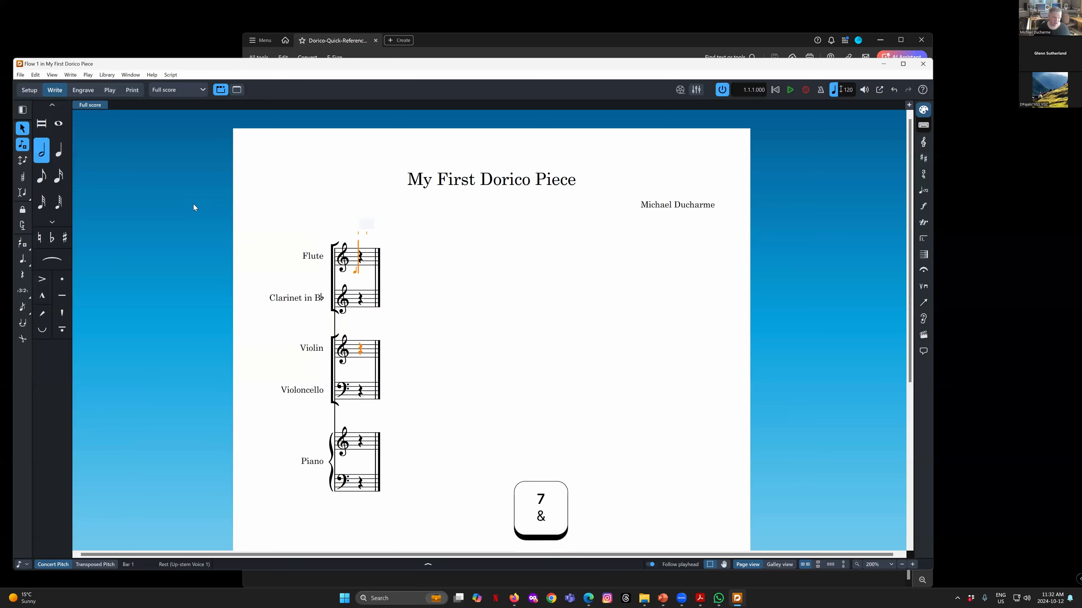
pyautogui.press('6')
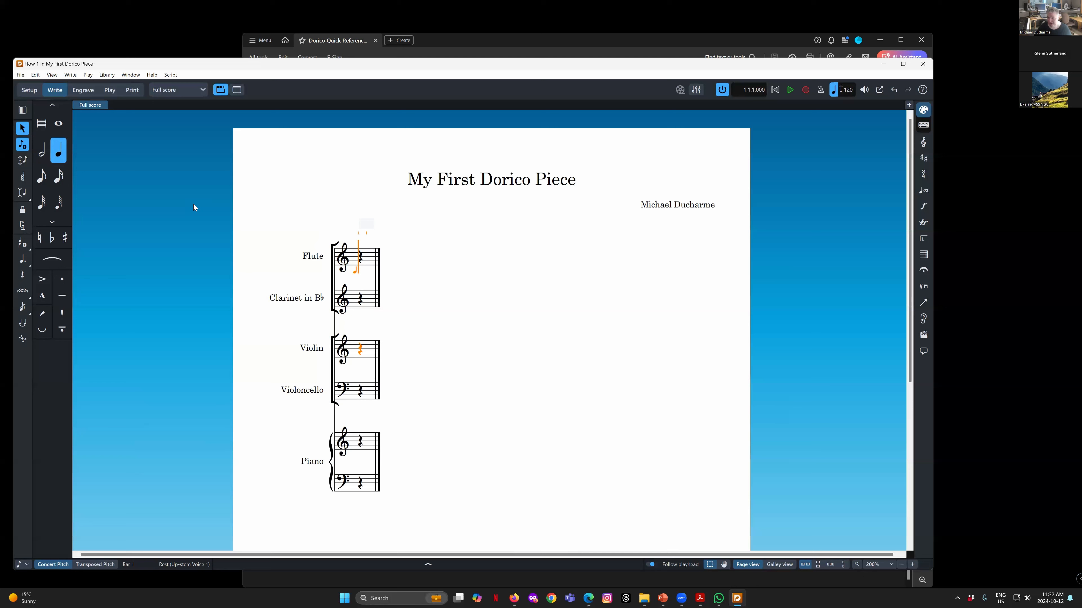
# Enter the quarter notes A, B, C, D, E, D, F, E, C, A on the flute staff
pyautogui.press('a')
pyautogui.press('b')
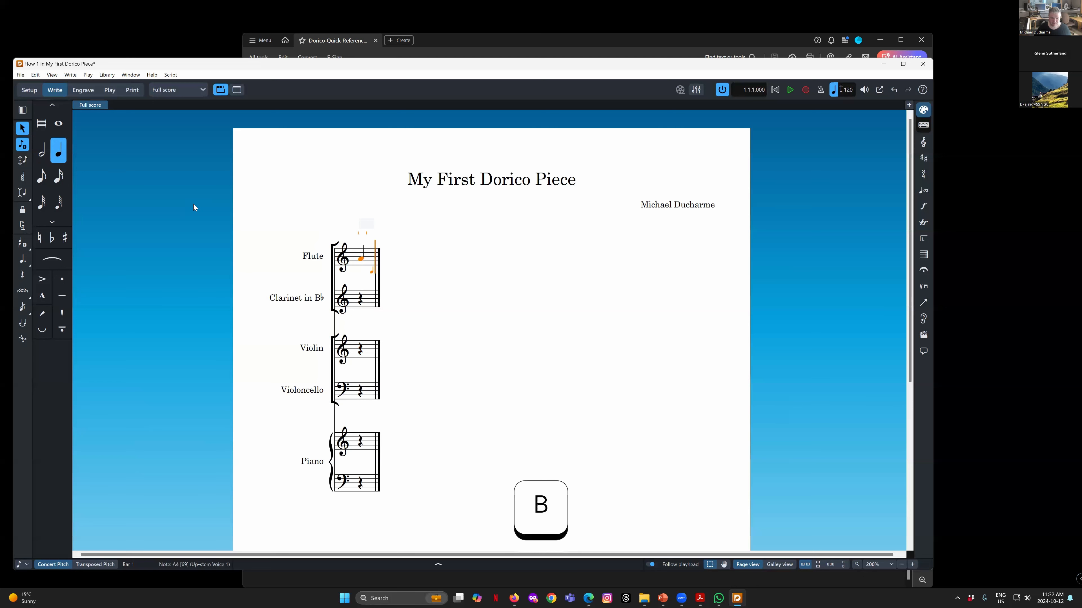
pyautogui.press('c')
pyautogui.press('d')
pyautogui.press('e')
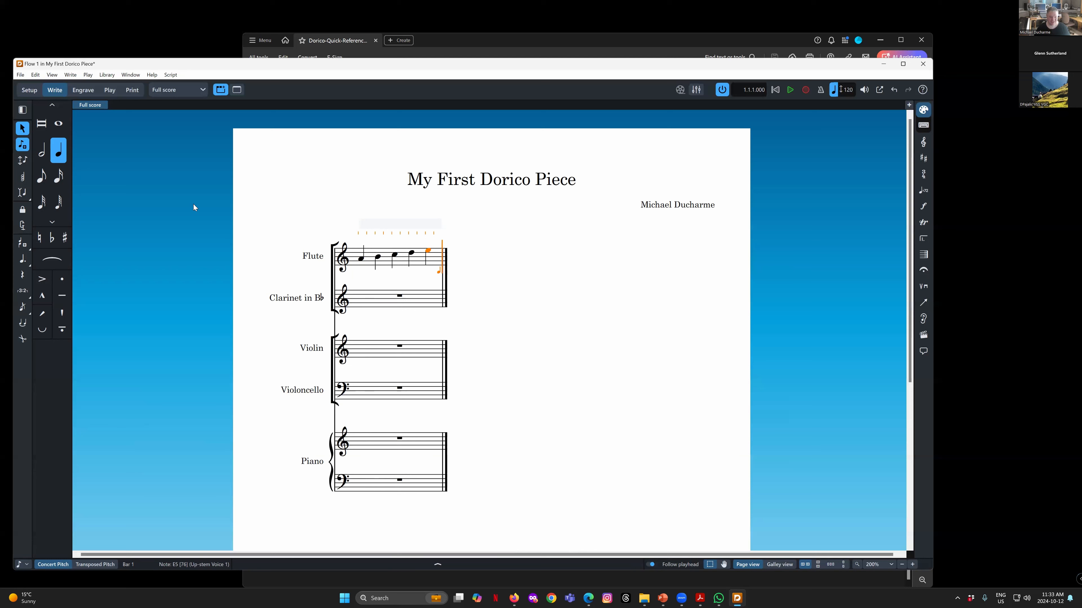
pyautogui.press('d')
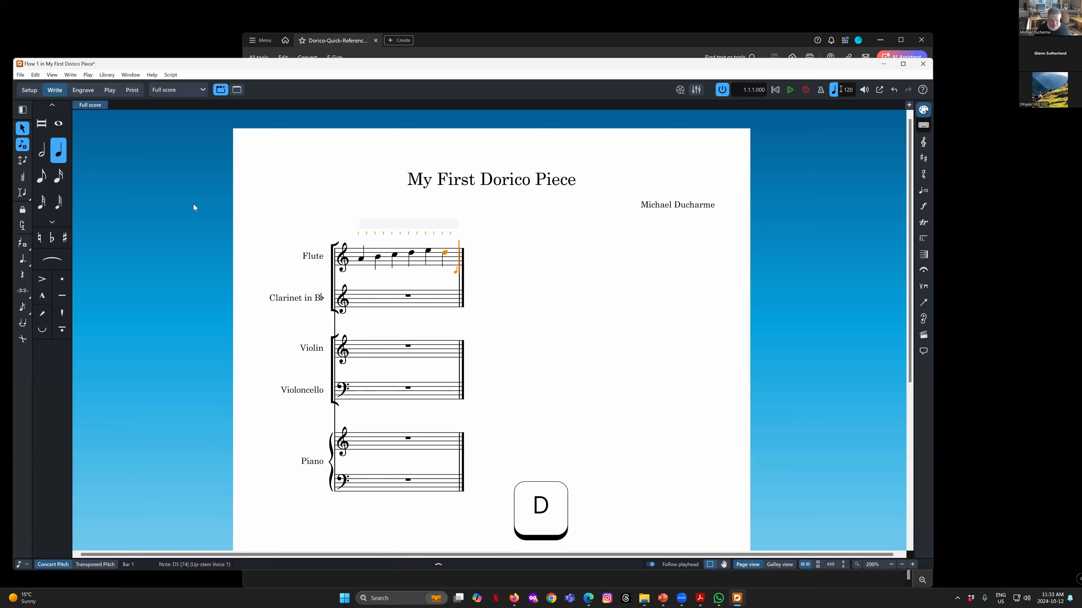
pyautogui.press('f')
pyautogui.press('e')
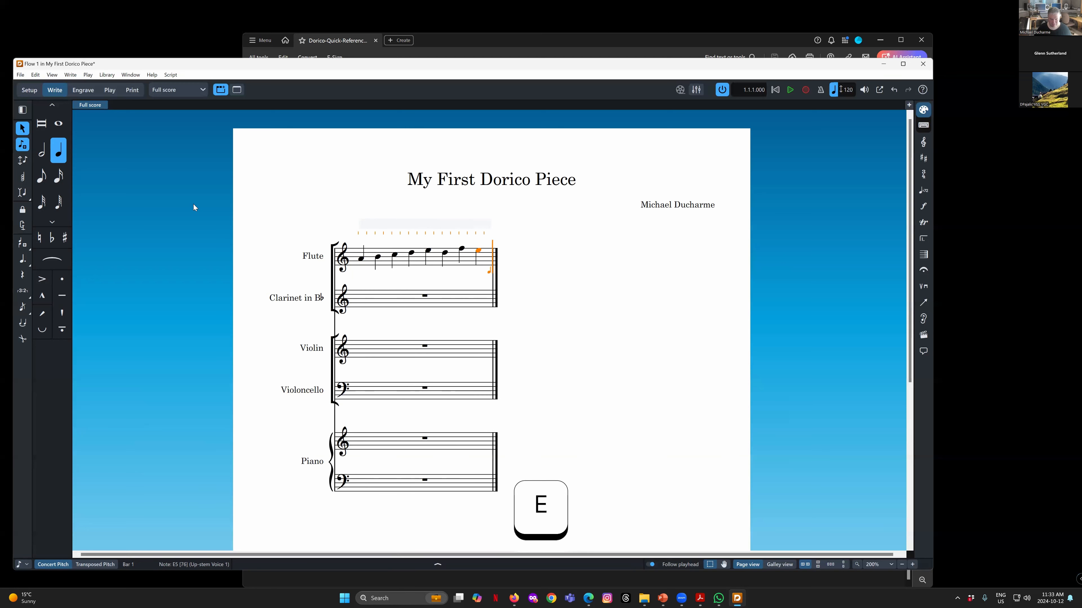
pyautogui.press('c')
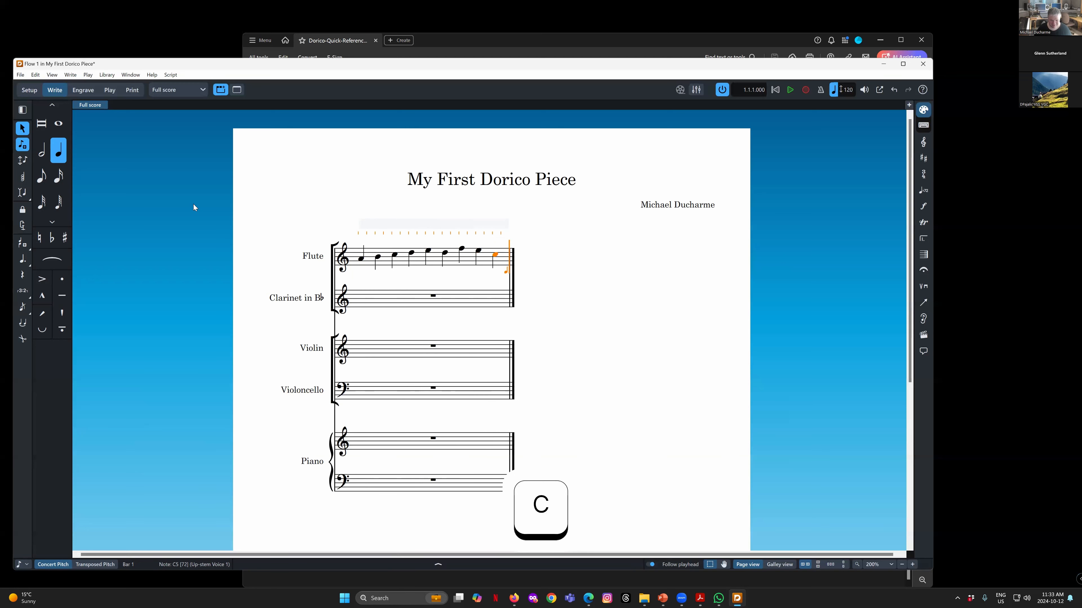
pyautogui.press('a')
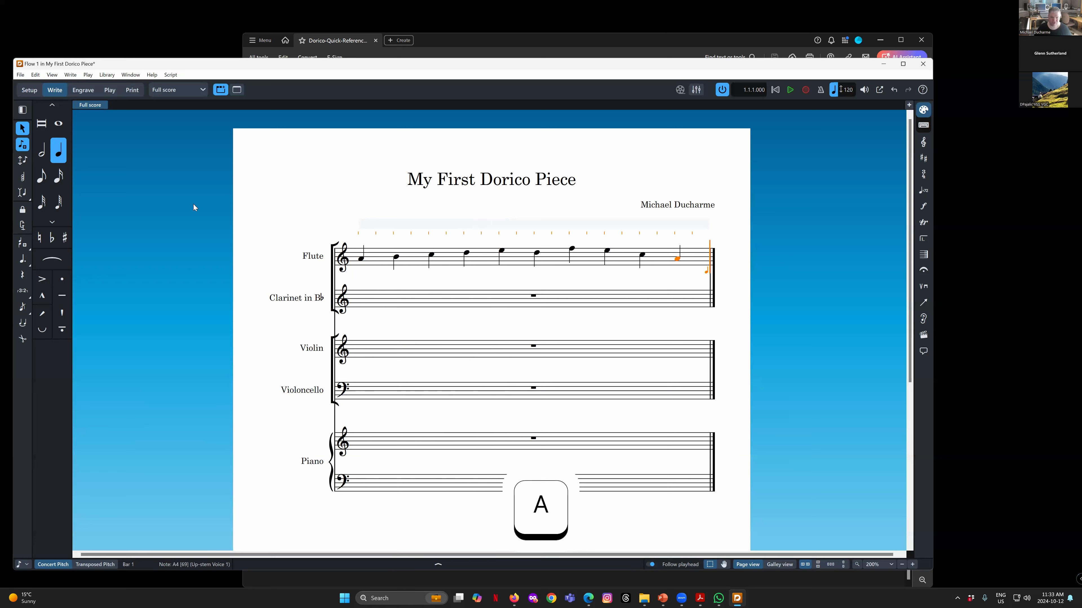
# Leave note input and save the project
pyautogui.press('Escape')
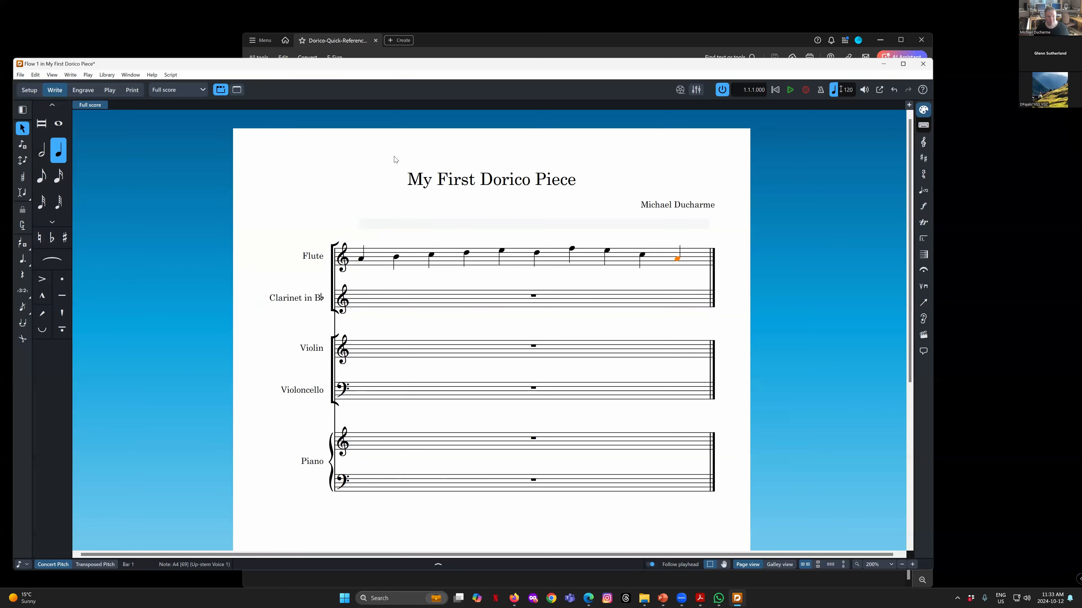
pyautogui.click(20, 75)
pyautogui.click(34, 145)
# Show the time signature options and add a 4/4 time signature at the first flute note
pyautogui.click(362, 260)
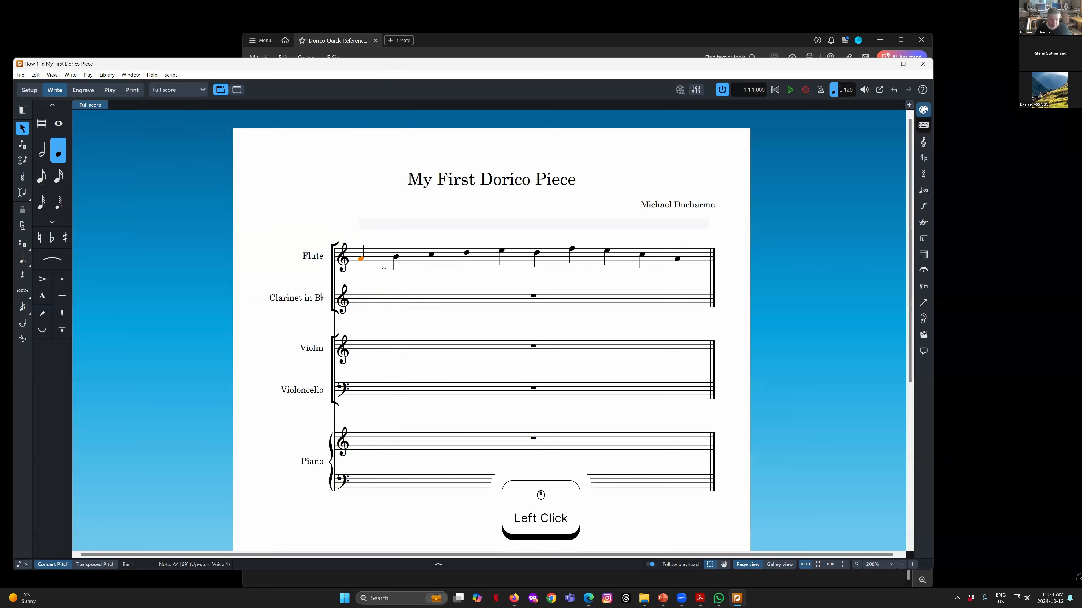
pyautogui.click(678, 260)
pyautogui.click(363, 260)
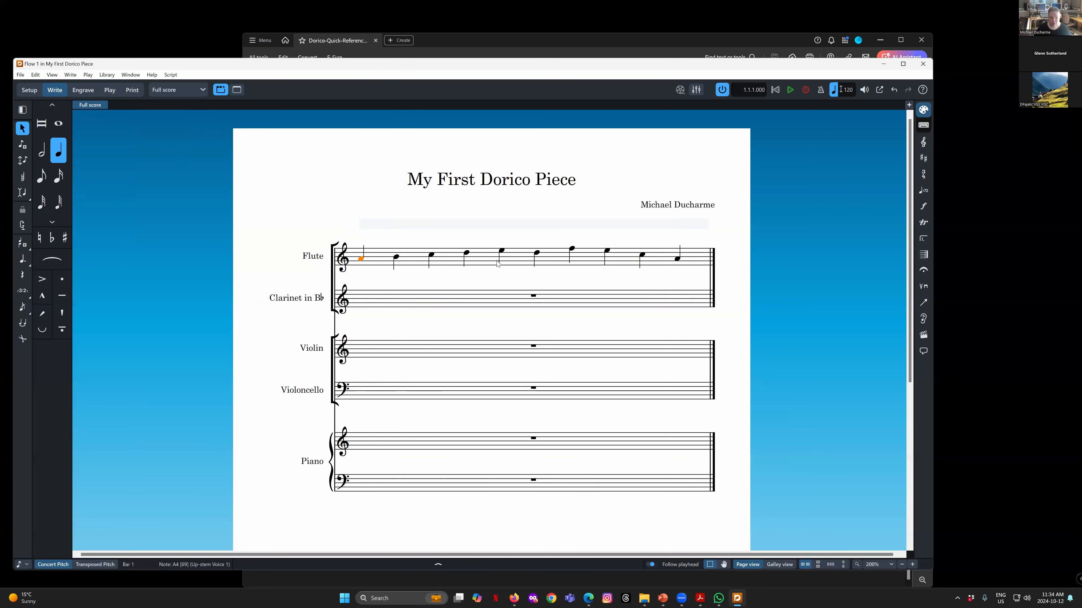
pyautogui.click(924, 174)
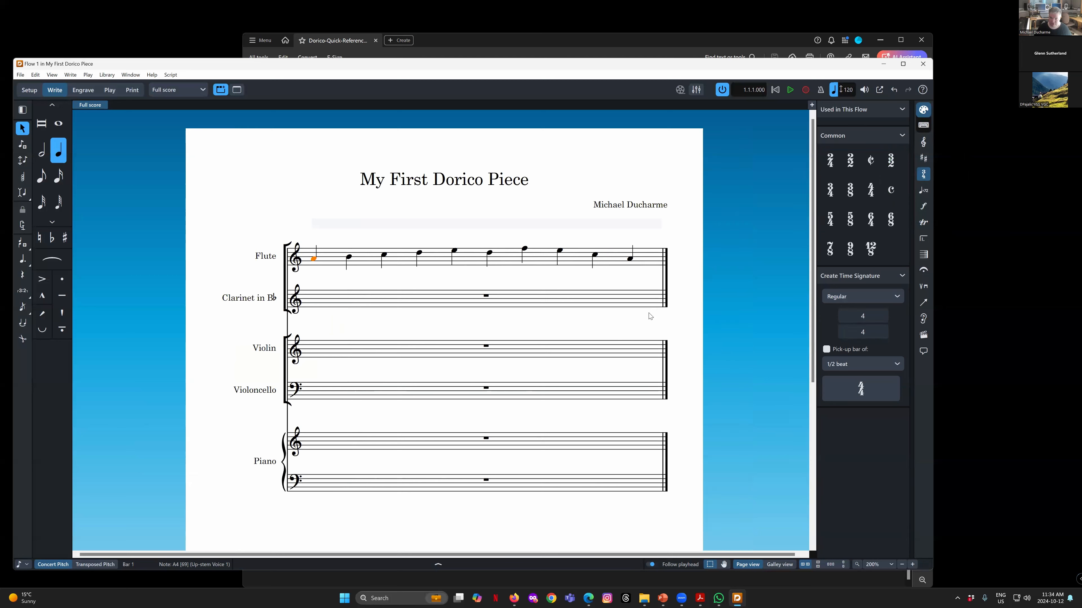
pyautogui.click(349, 258)
pyautogui.click(315, 258)
pyautogui.hotkey('shift', 'm')
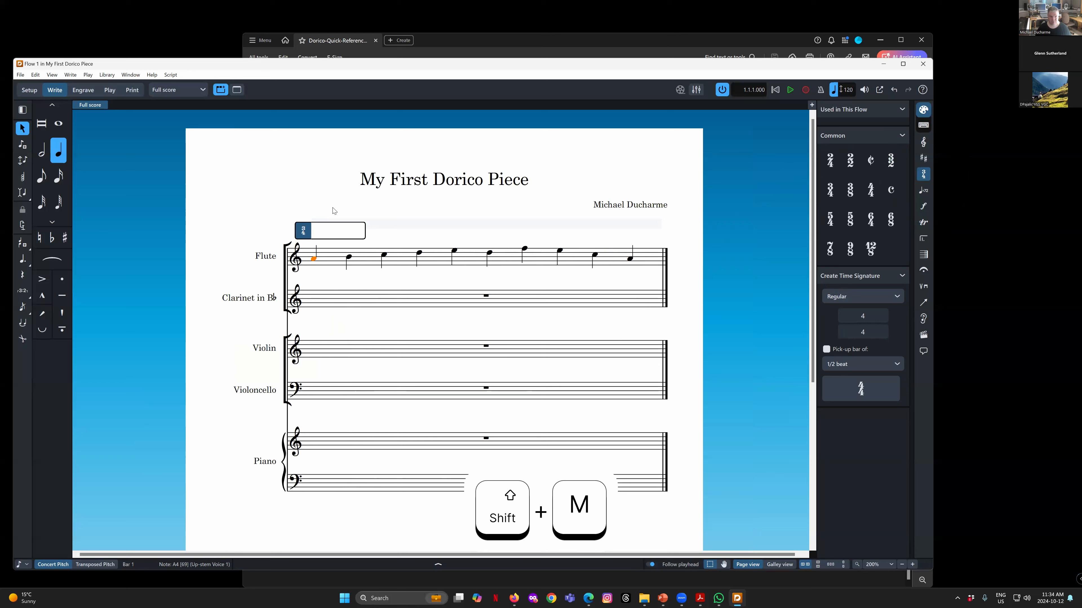
pyautogui.write('4/4')
pyautogui.press('Return')
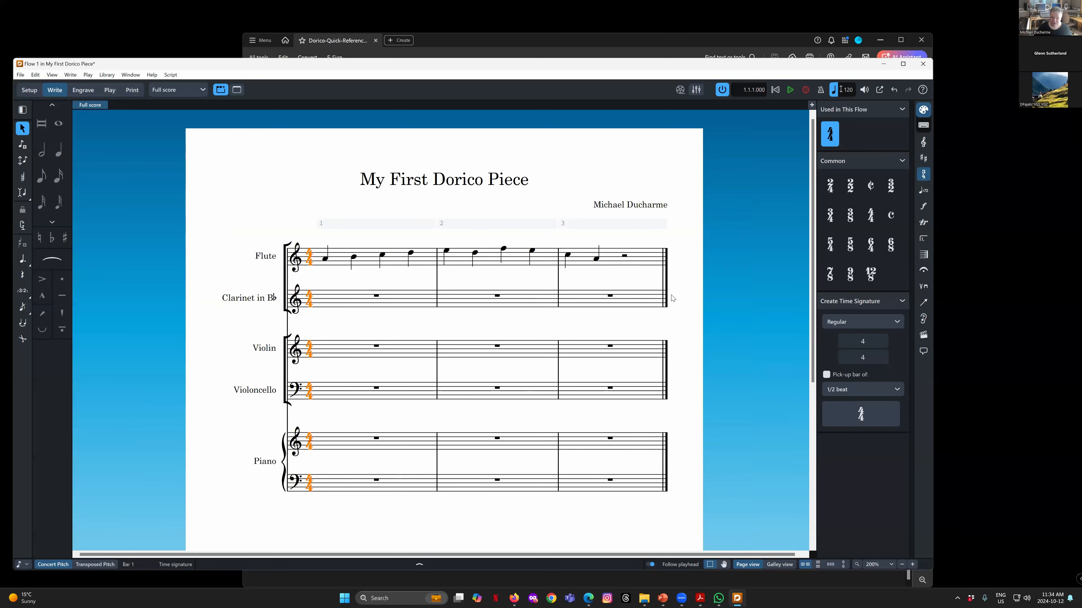
# Examine the final barline, the rest in bar 3 and the flute notes that start bars 1 and 2
pyautogui.click(665, 284)
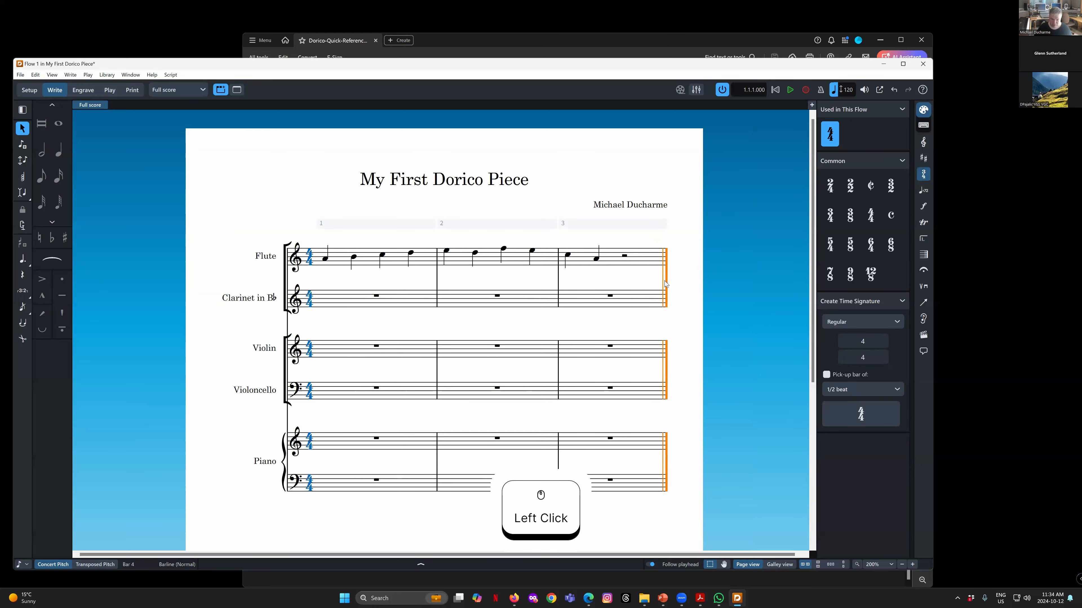
pyautogui.scroll(-3, 664, 281)
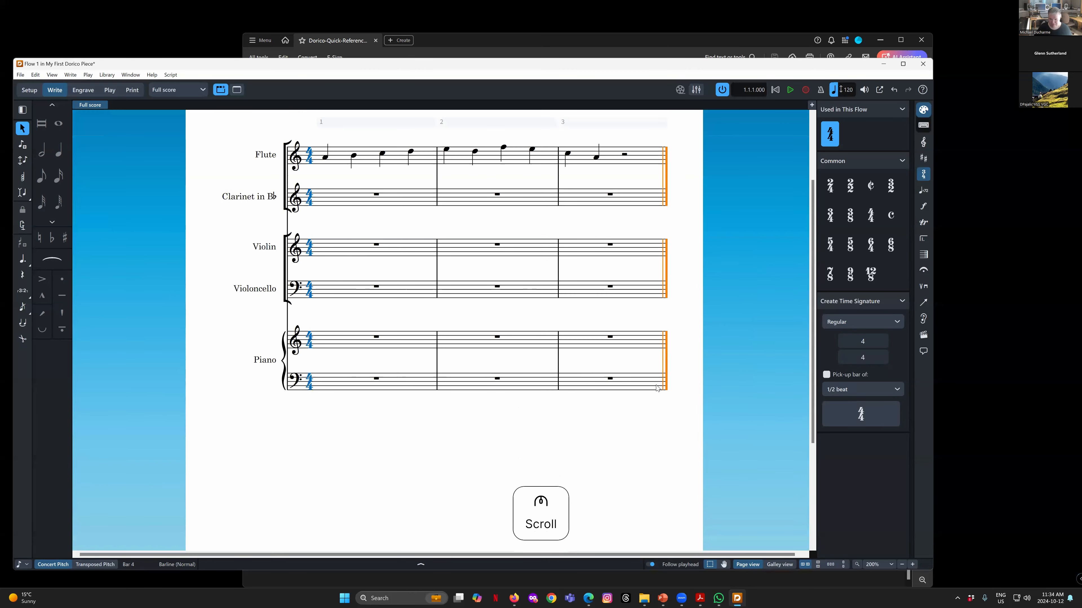
pyautogui.scroll(3, 657, 387)
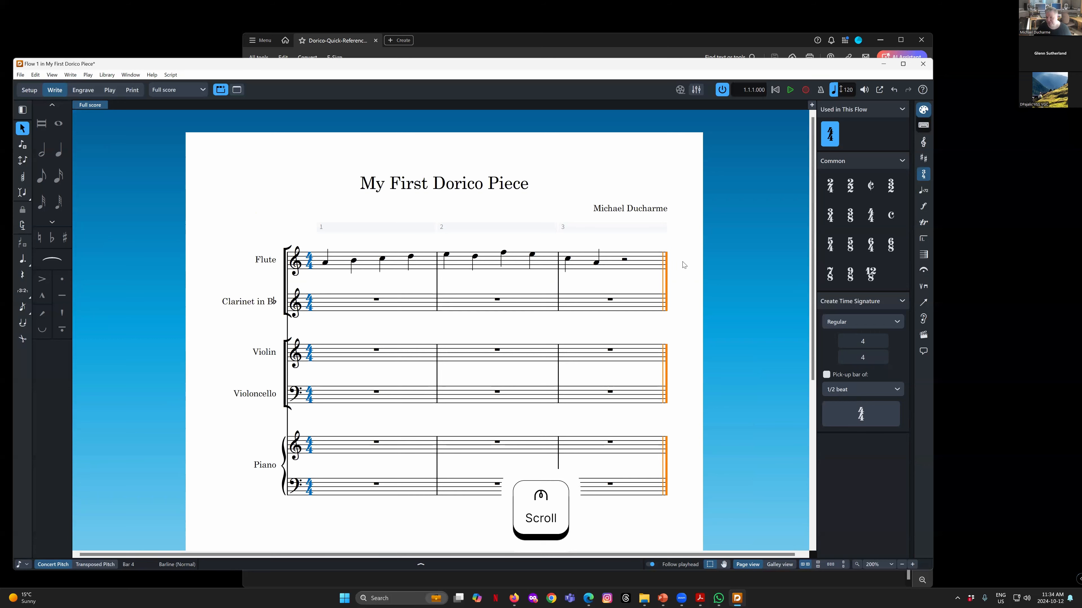
pyautogui.click(624, 259)
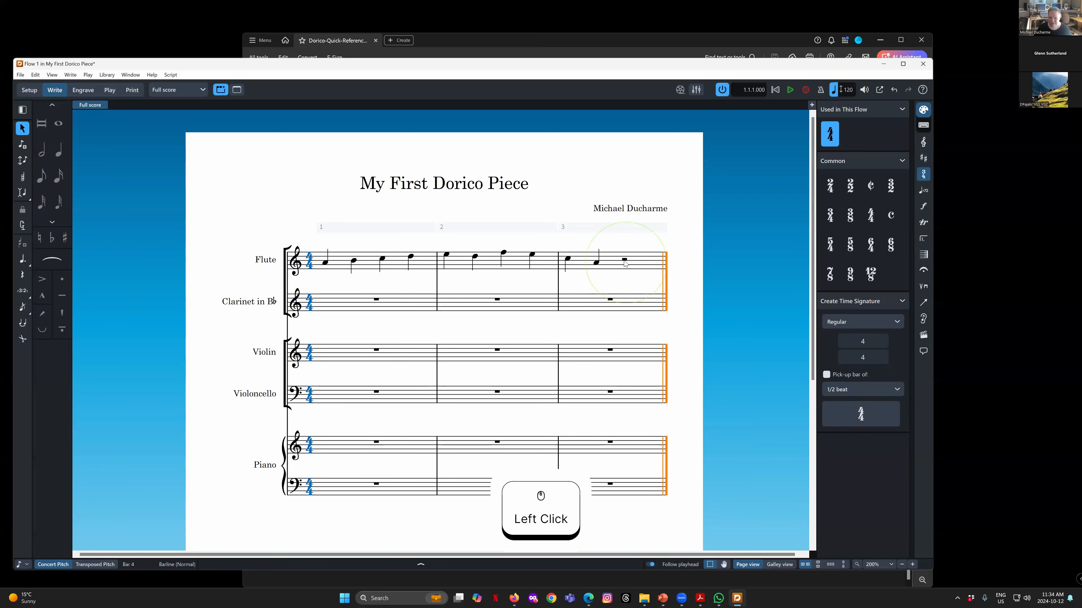
pyautogui.click(666, 278)
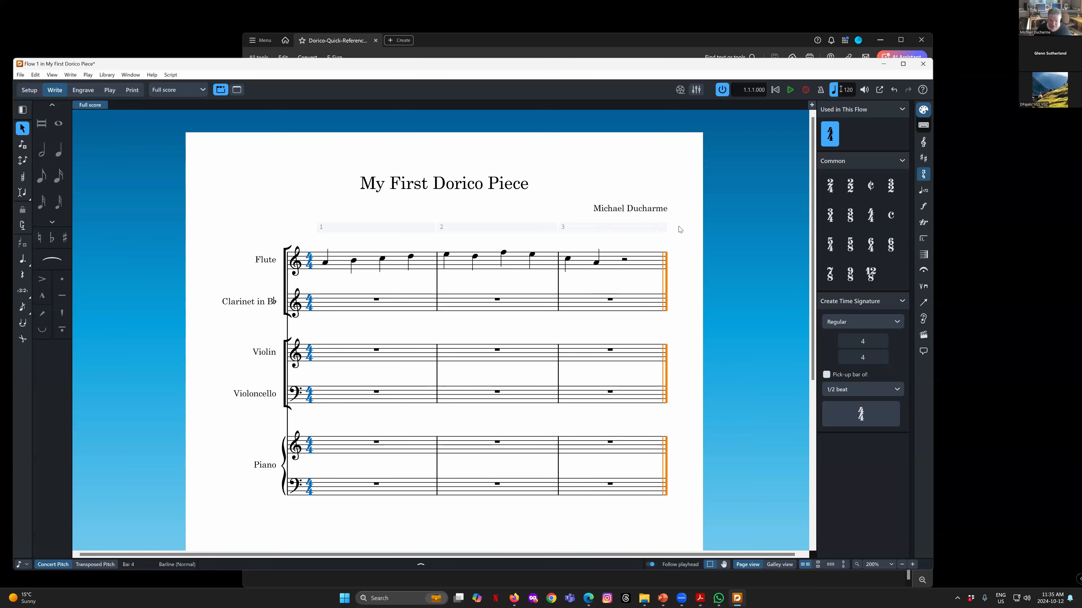
pyautogui.click(325, 263)
pyautogui.click(446, 255)
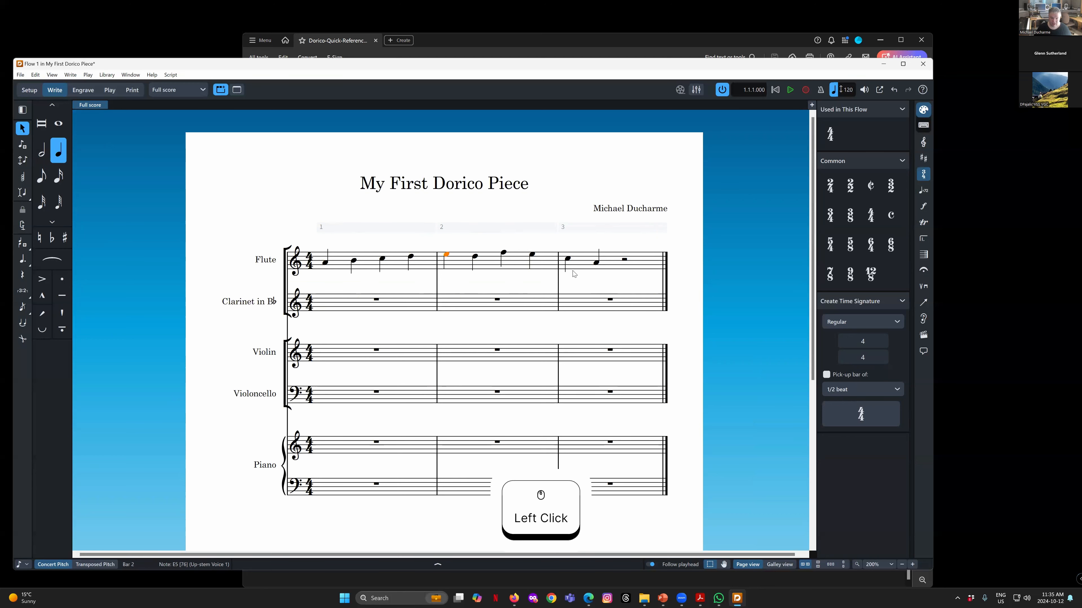
pyautogui.click(327, 263)
# Add 10 bars to the score at the final barline
pyautogui.click(666, 281)
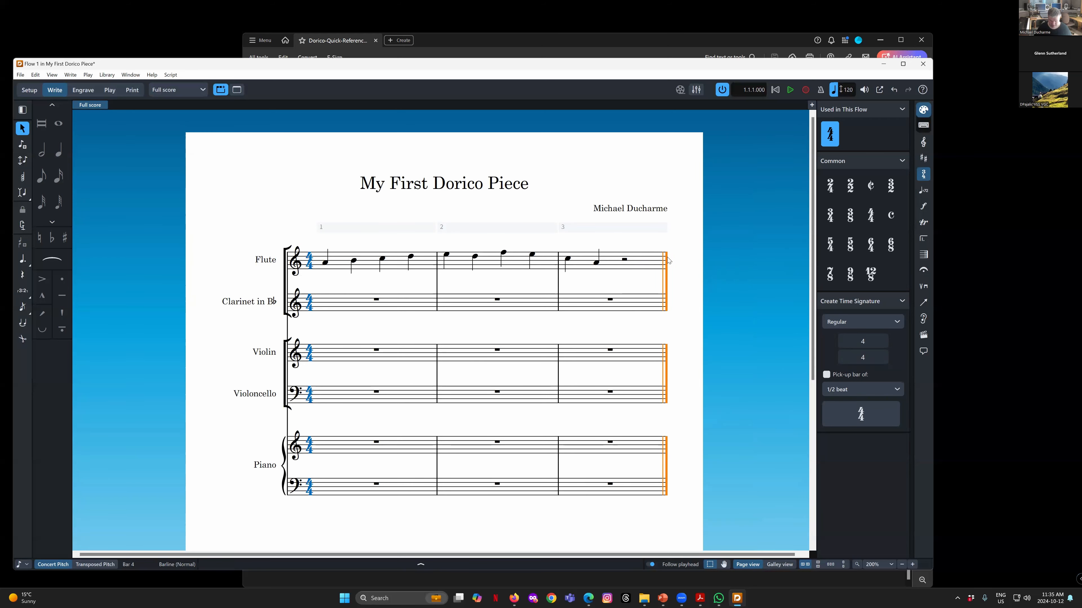
pyautogui.hotkey('shift', 'b')
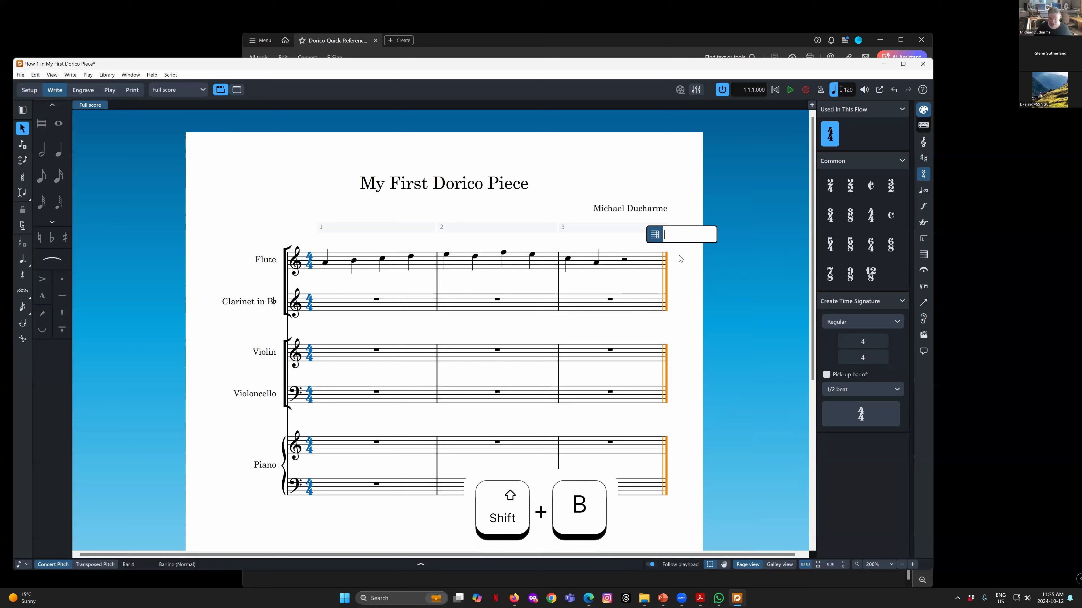
pyautogui.write('+10')
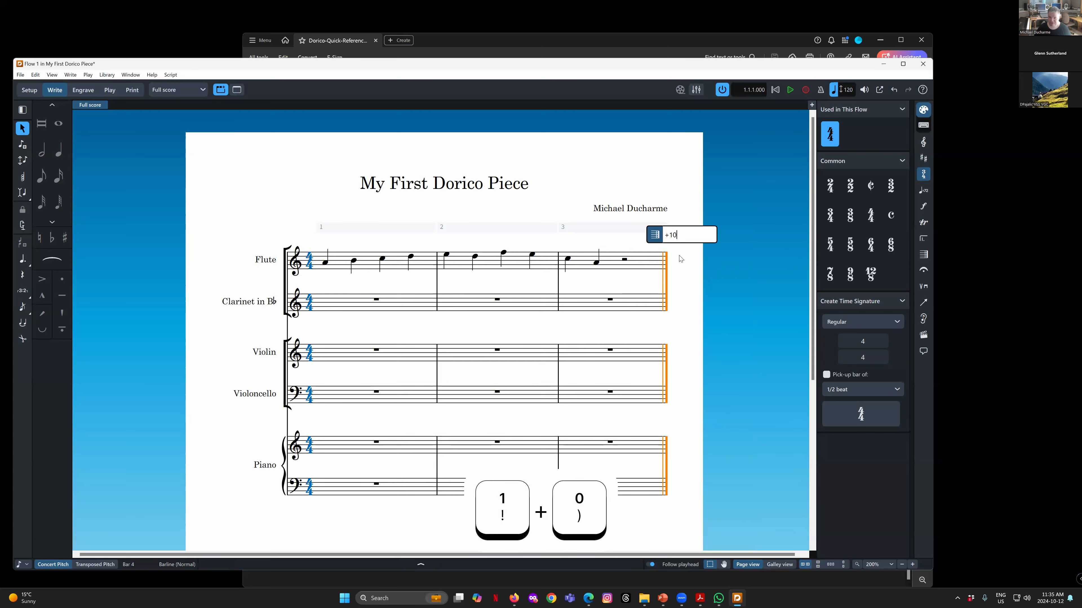
pyautogui.press('Return')
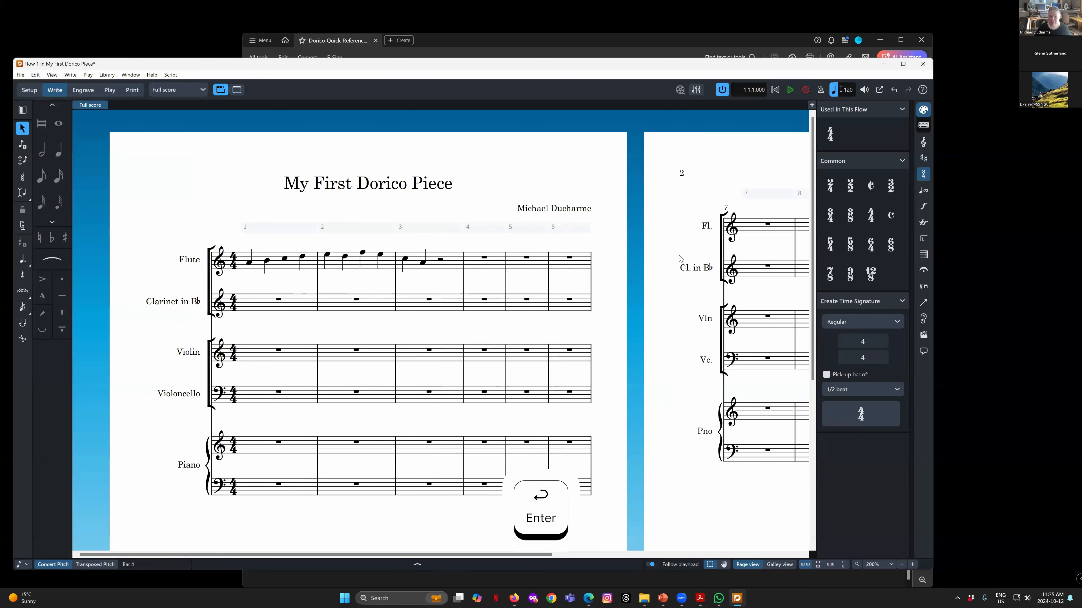
# Select the first flute note and browse the tempo options, including the absolute and gradual tempo changes
pyautogui.moveTo(439, 553); pyautogui.dragTo(320, 538)
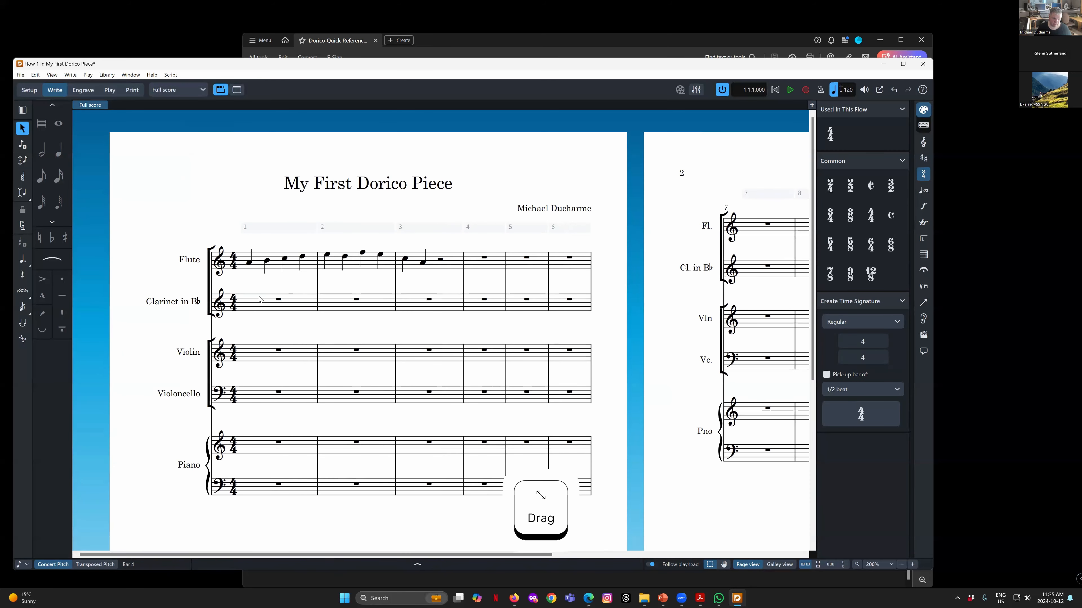
pyautogui.click(250, 262)
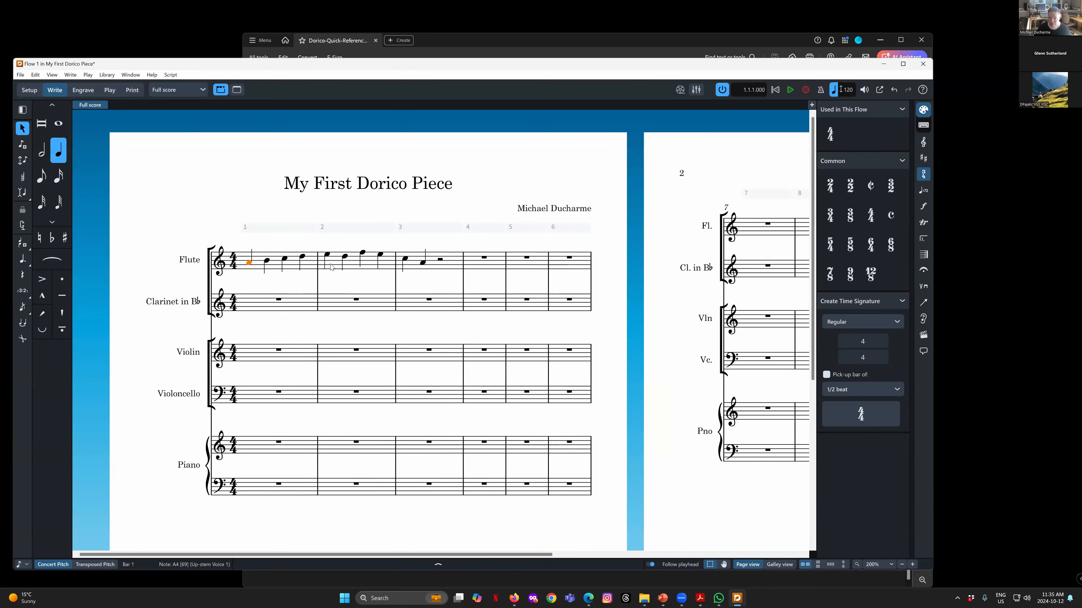
pyautogui.click(924, 190)
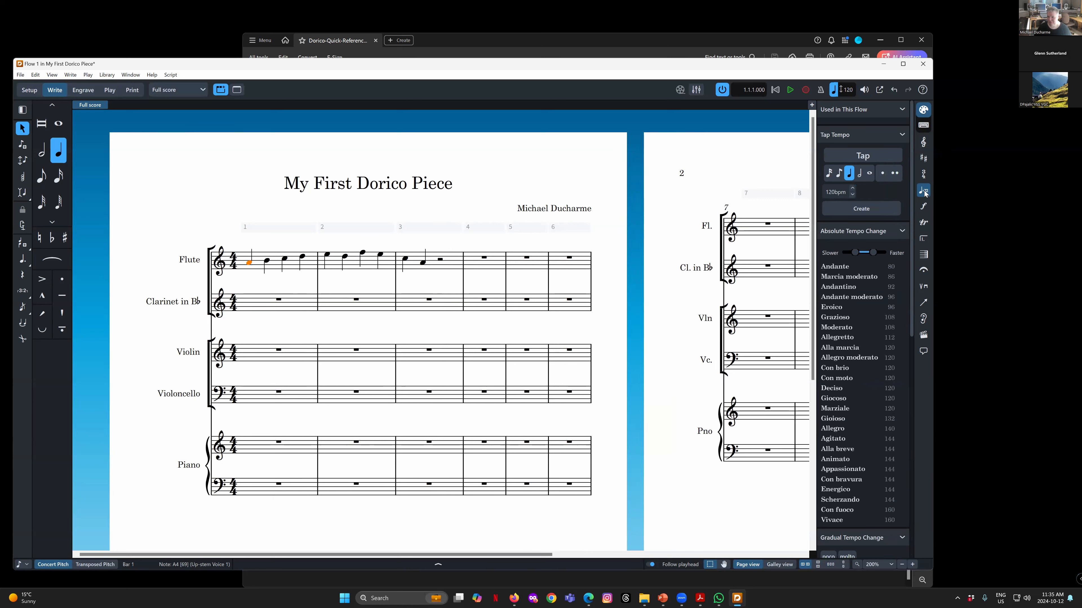
pyautogui.scroll(-7, 888, 413)
pyautogui.scroll(7, 887, 411)
# Add the tempo marking "Allegro q=120" at the first flute note in bar 1
pyautogui.click(249, 263)
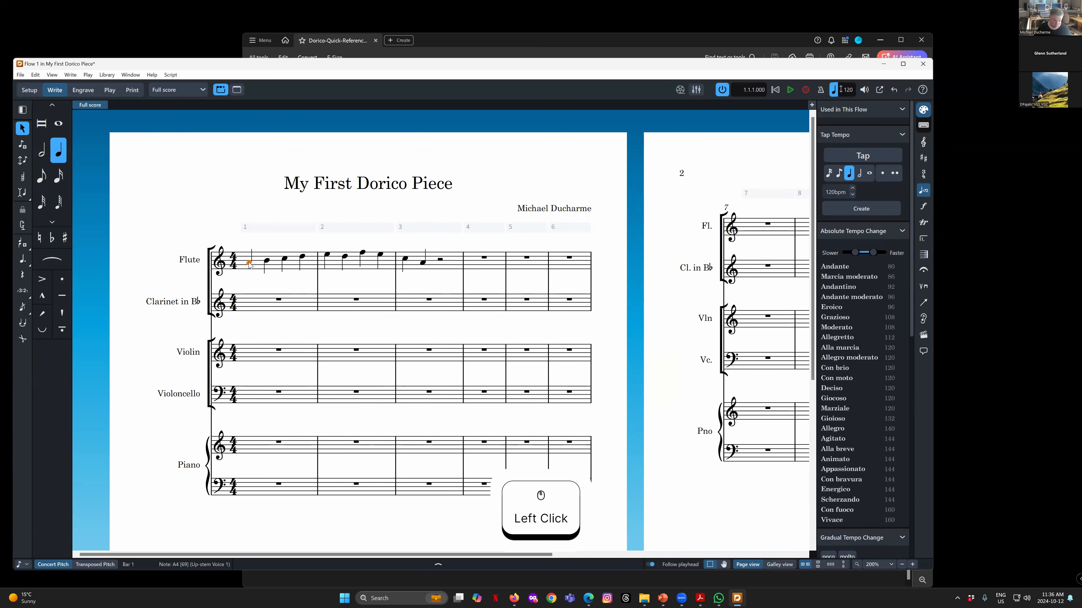
pyautogui.hotkey('shift', 't')
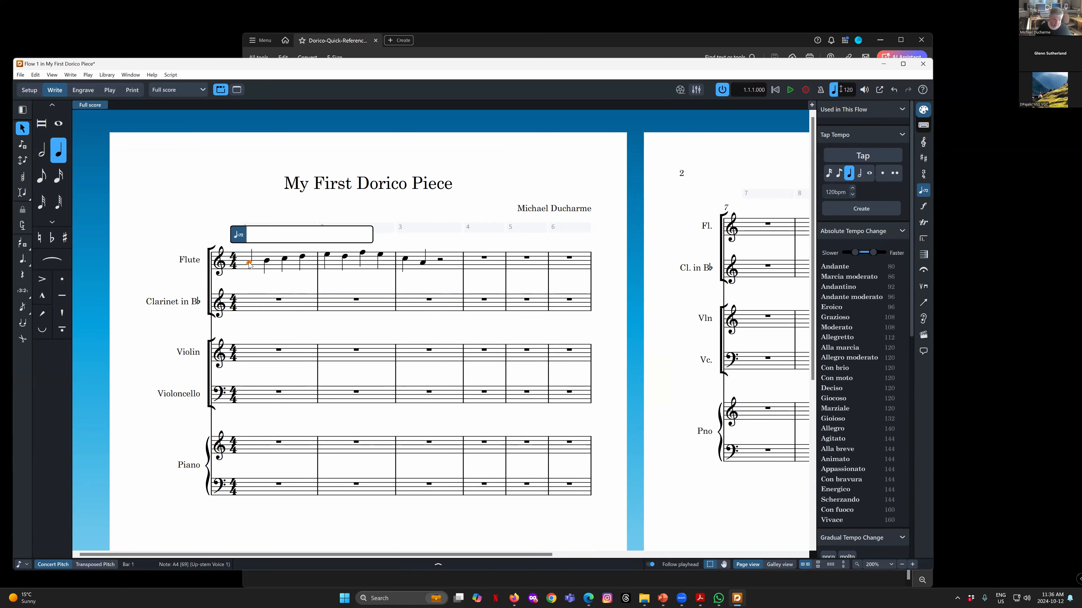
pyautogui.write('Alleg')
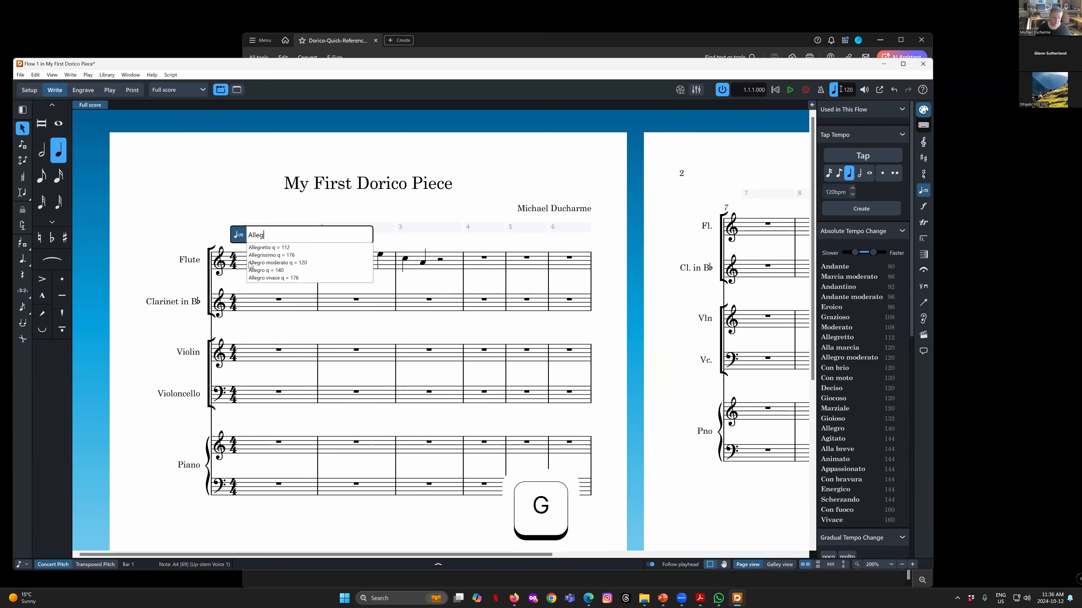
pyautogui.write('ro q=120')
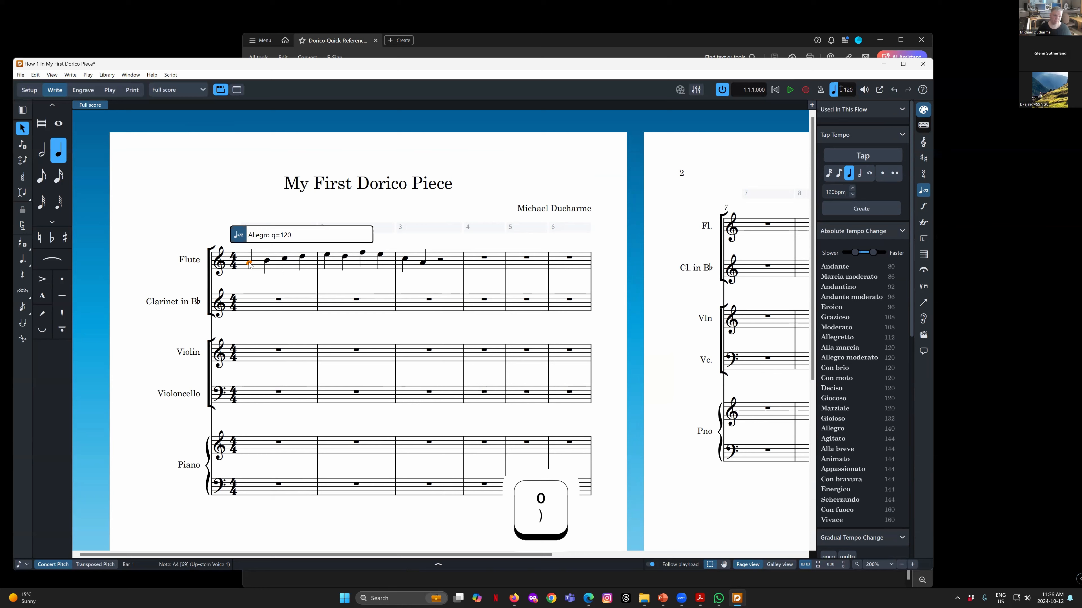
pyautogui.press('Return')
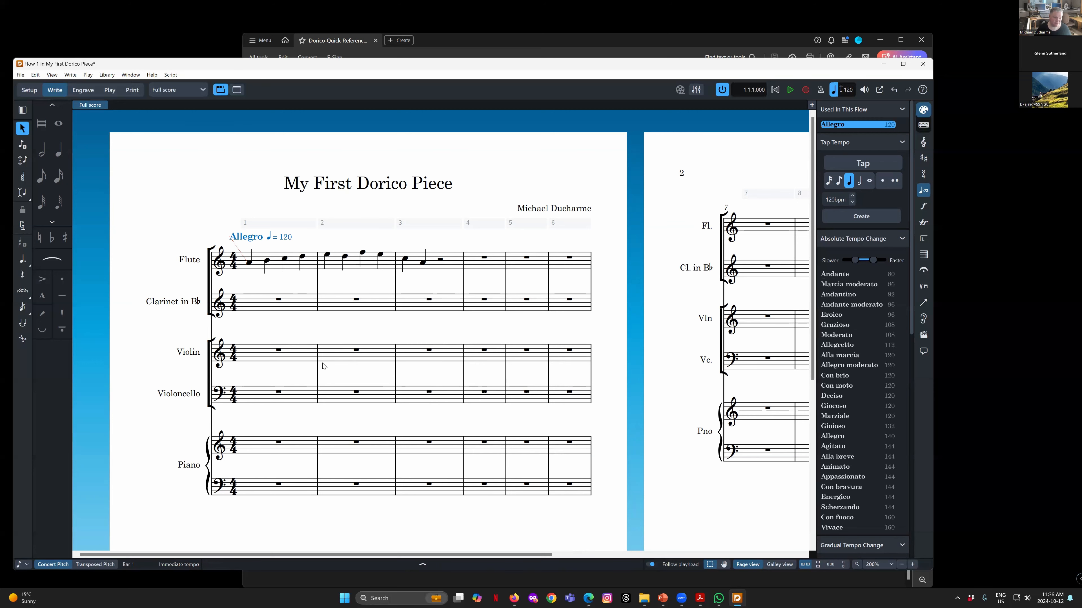
# Add an Atonal key signature at the first flute note in bar 1 and clear the selection
pyautogui.scroll(-9, 322, 367)
pyautogui.scroll(9, 324, 366)
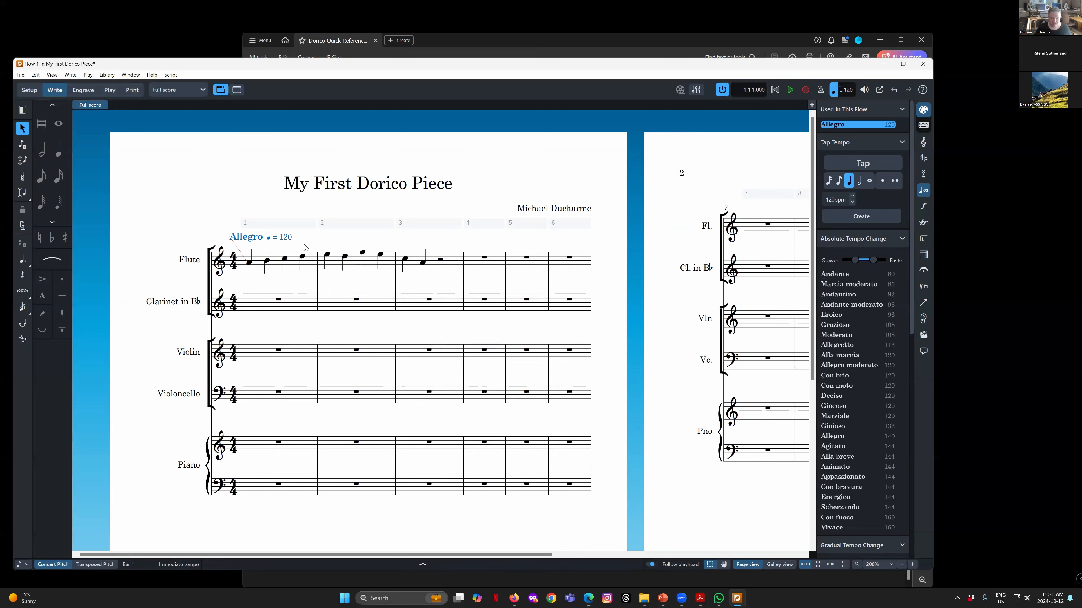
pyautogui.moveTo(445, 553)
pyautogui.mouseDown()
pyautogui.moveTo(734, 551)
pyautogui.moveTo(442, 551)
pyautogui.mouseUp()
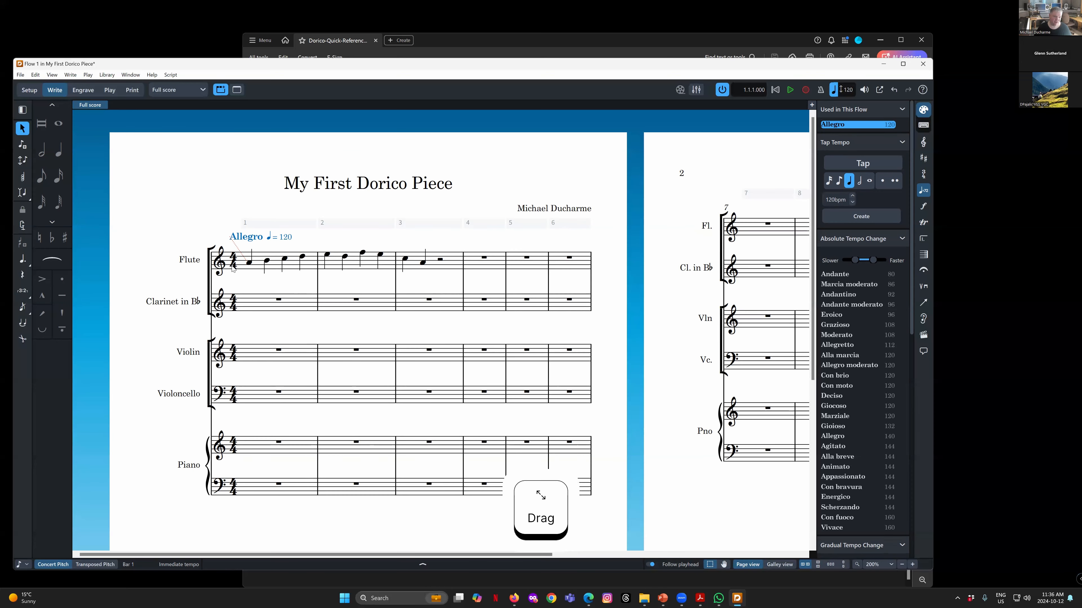
pyautogui.click(249, 262)
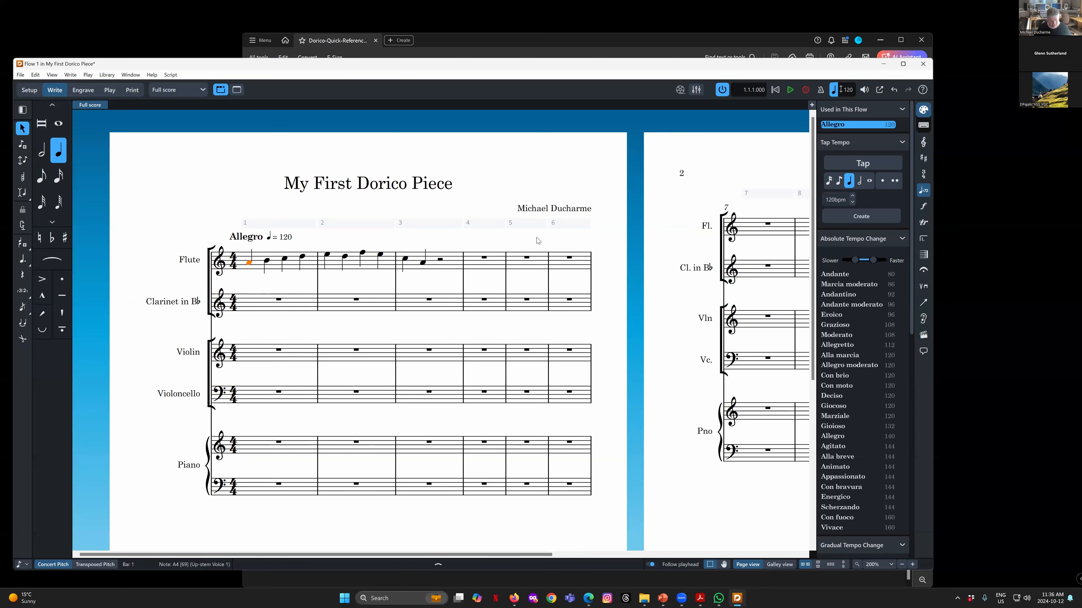
pyautogui.hotkey('shift', 'k')
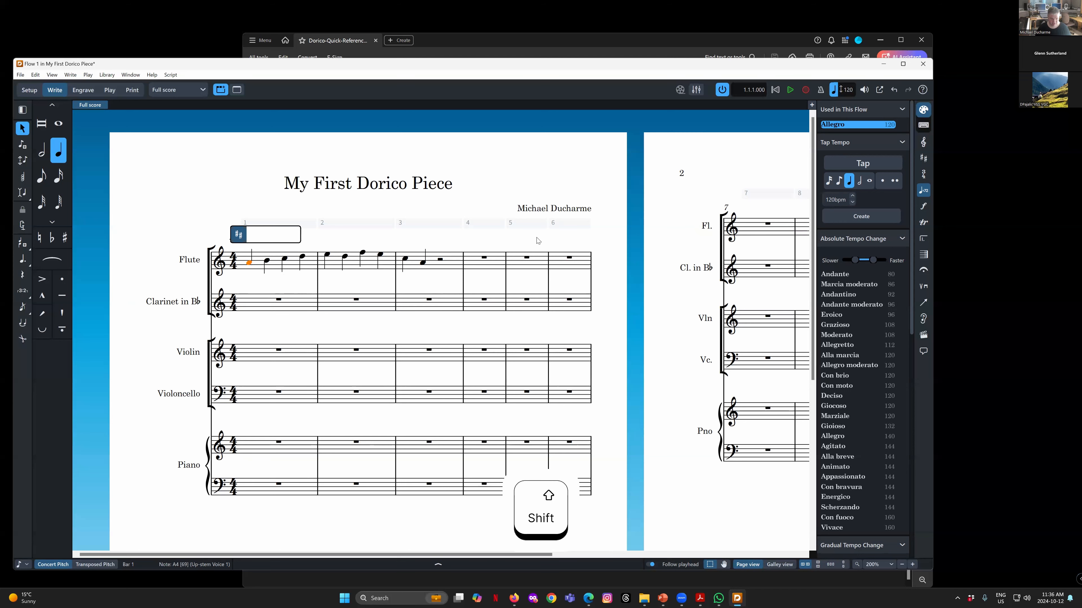
pyautogui.write('A')
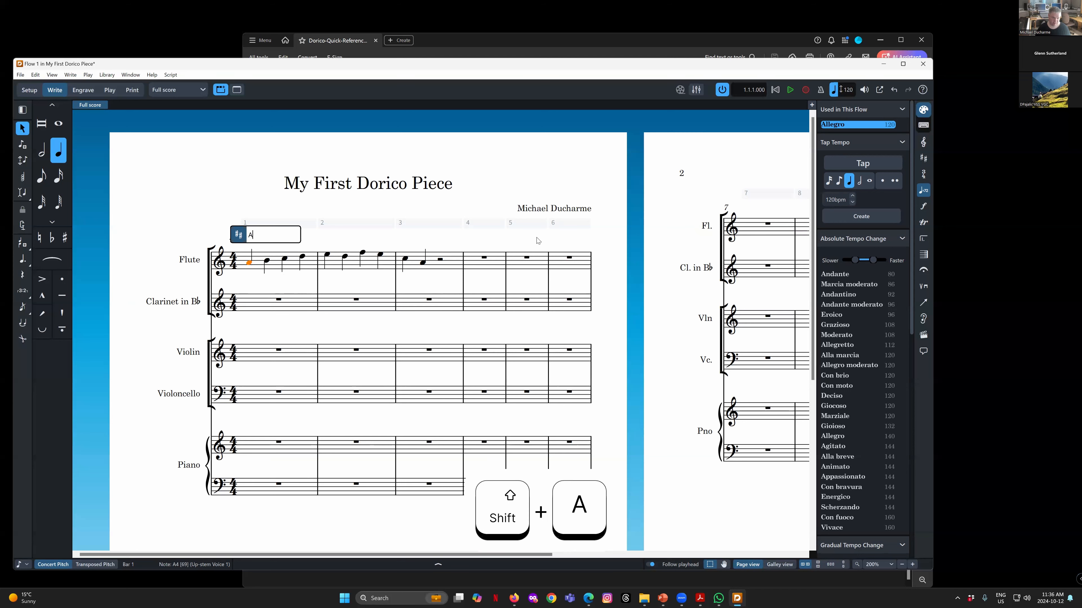
pyautogui.write('tonal')
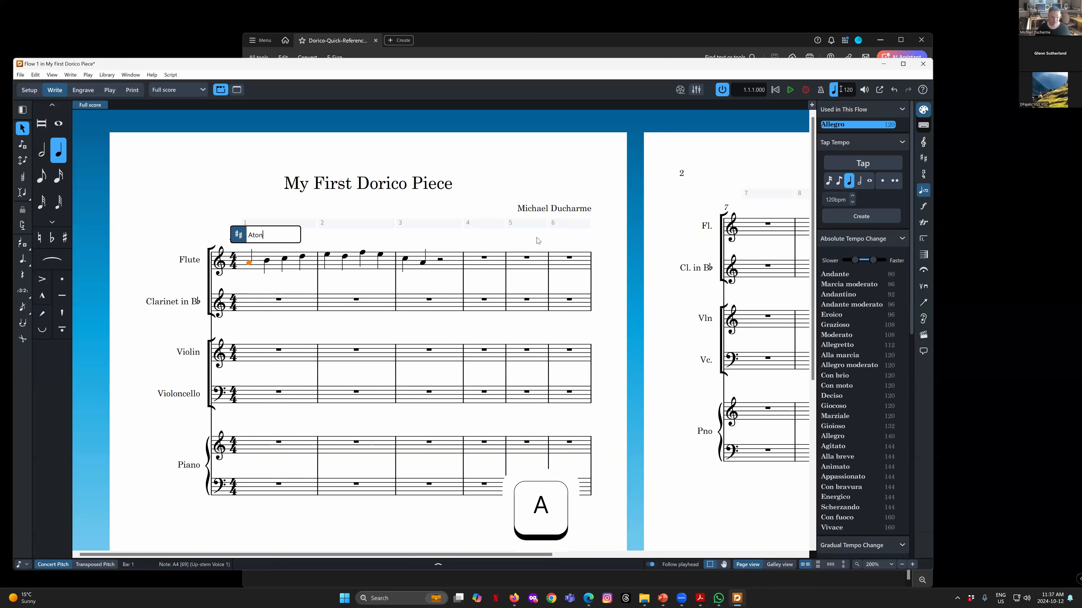
pyautogui.press('Return')
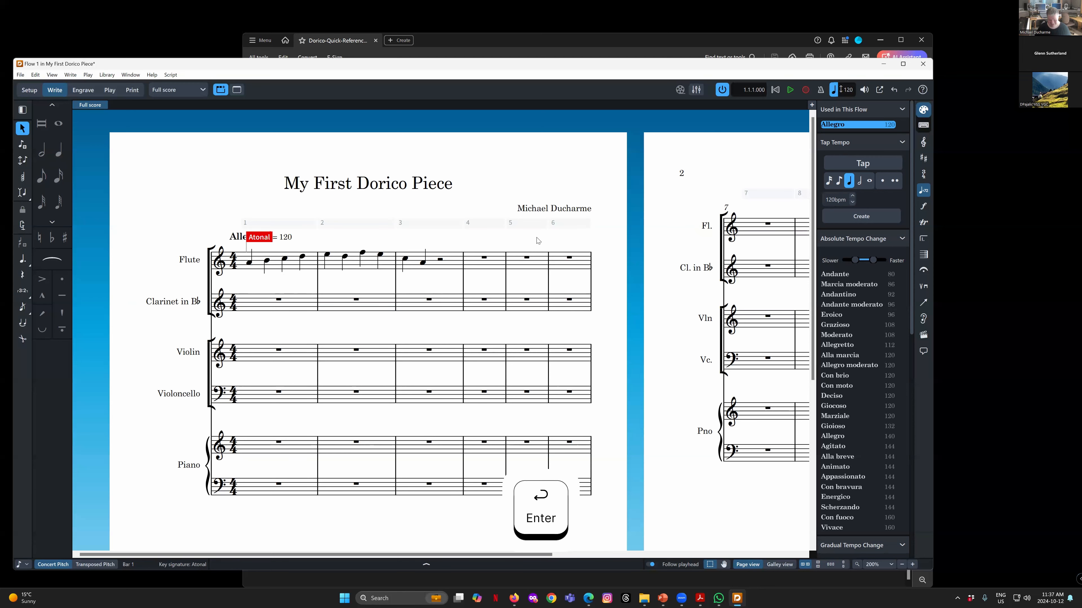
pyautogui.click(608, 236)
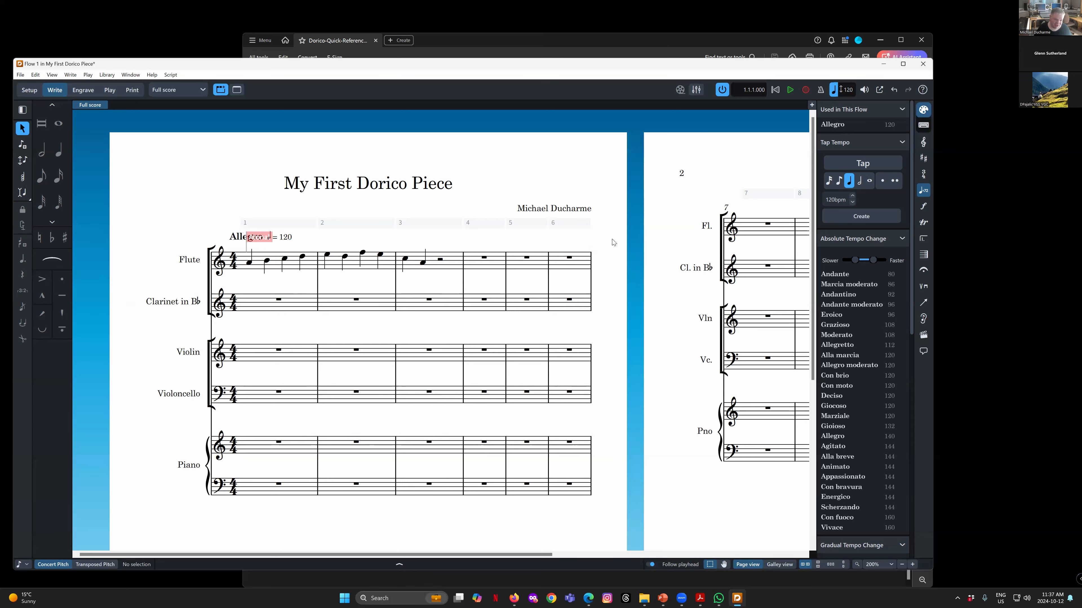
pyautogui.click(244, 263)
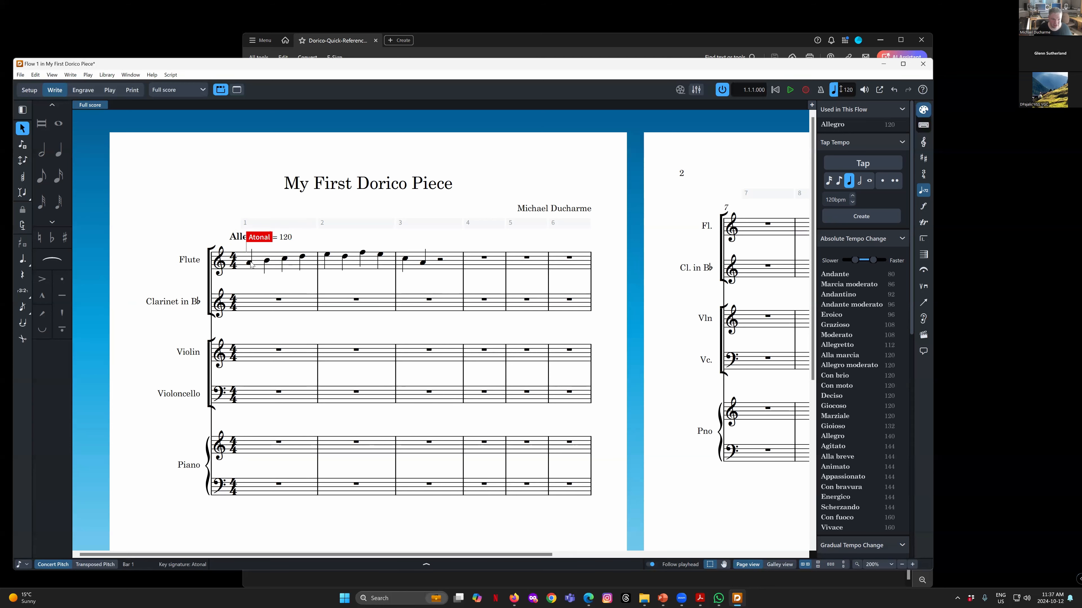
pyautogui.click(250, 263)
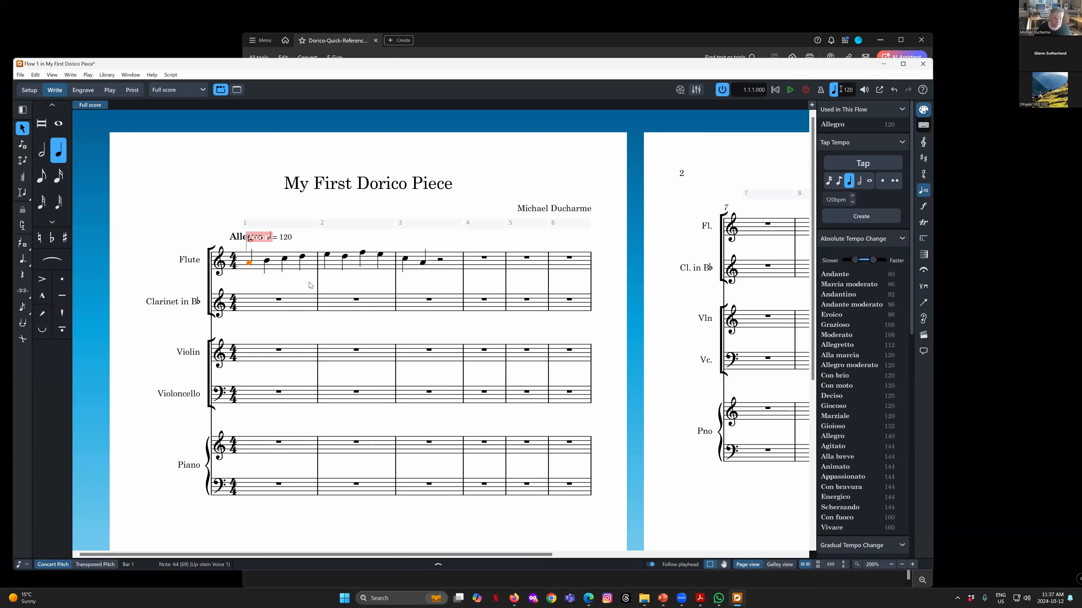
pyautogui.doubleClick(279, 301)
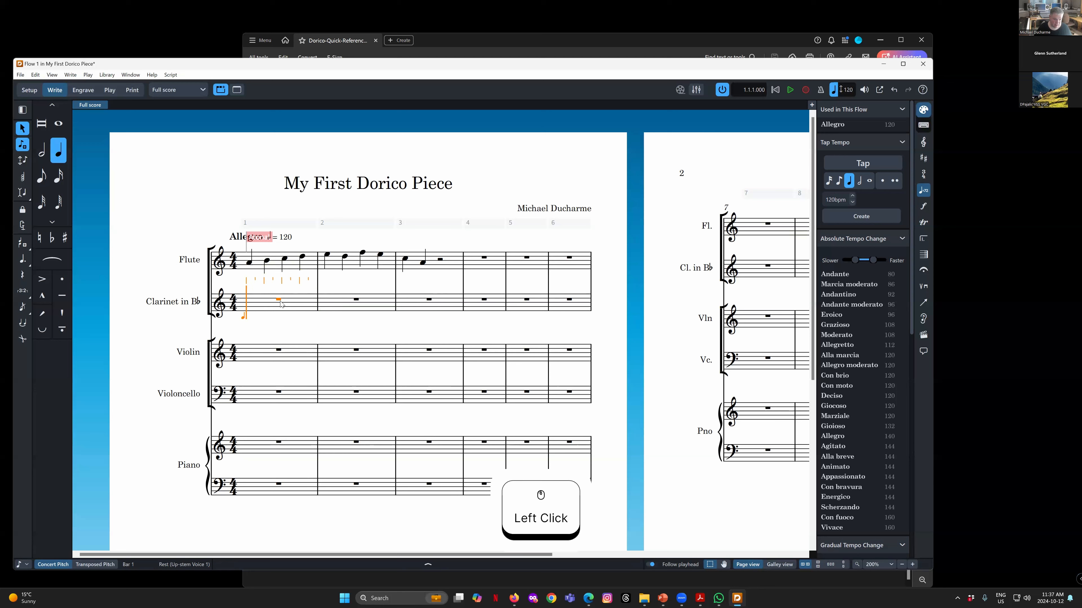
pyautogui.press('Escape')
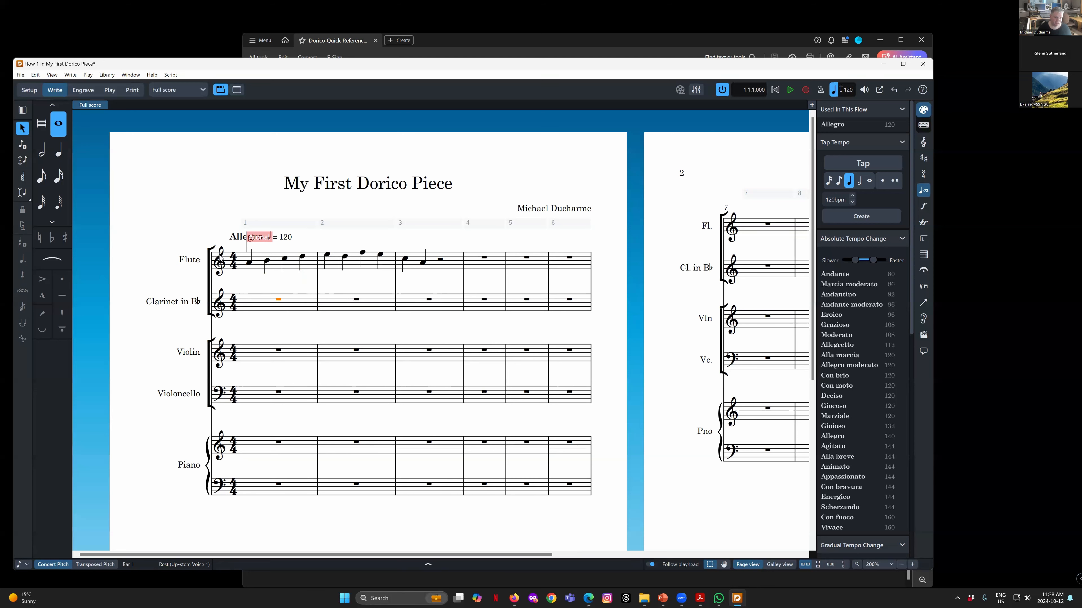
# Enter a half note A at the start of the clarinet's bar 1, then leave note input
pyautogui.doubleClick(280, 301)
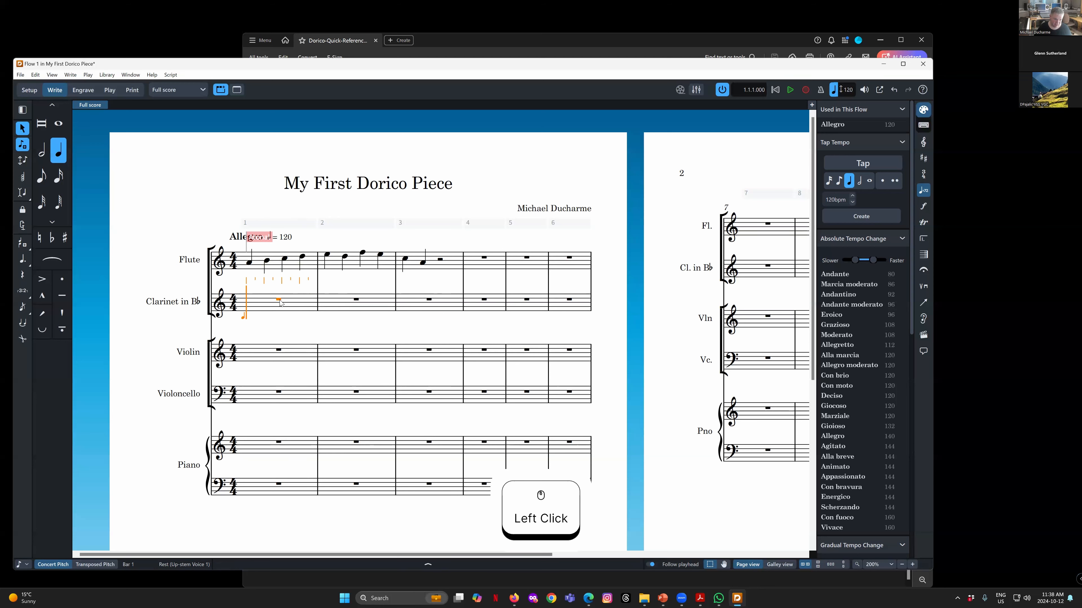
pyautogui.press('6')
pyautogui.press('7')
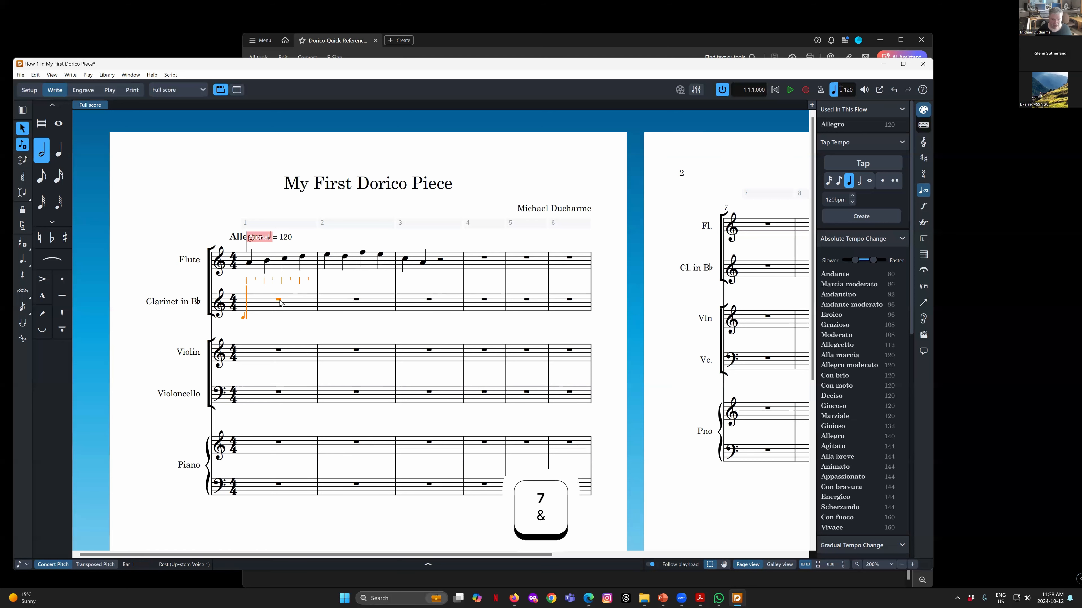
pyautogui.press('a')
pyautogui.press('Escape')
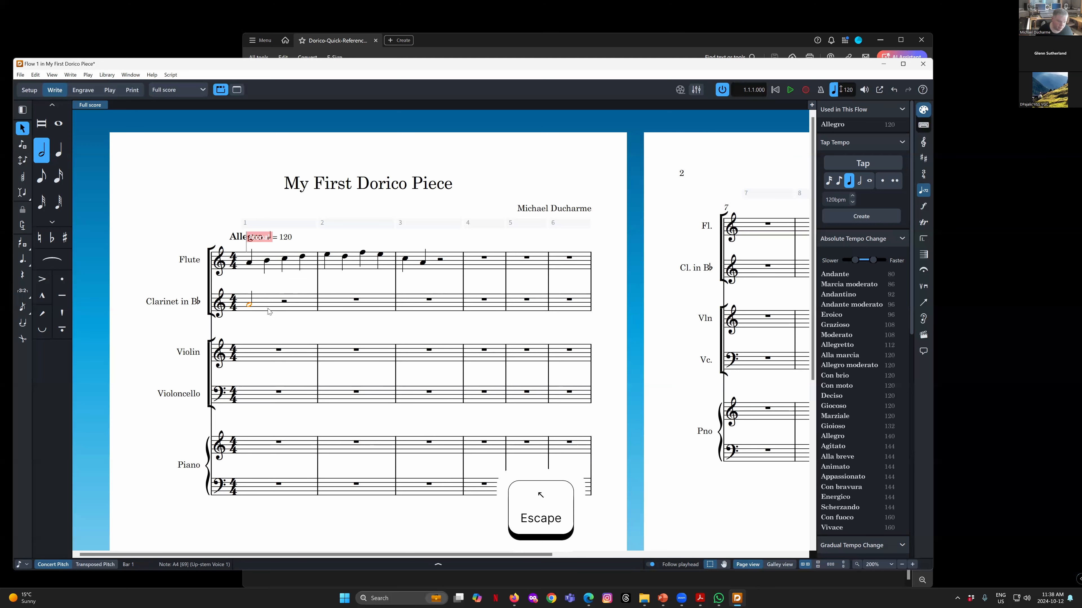
# Show the lower zone and switch it from the note properties to the Key Editor
pyautogui.scroll(-1, 264, 315)
pyautogui.scroll(-1, 255, 293)
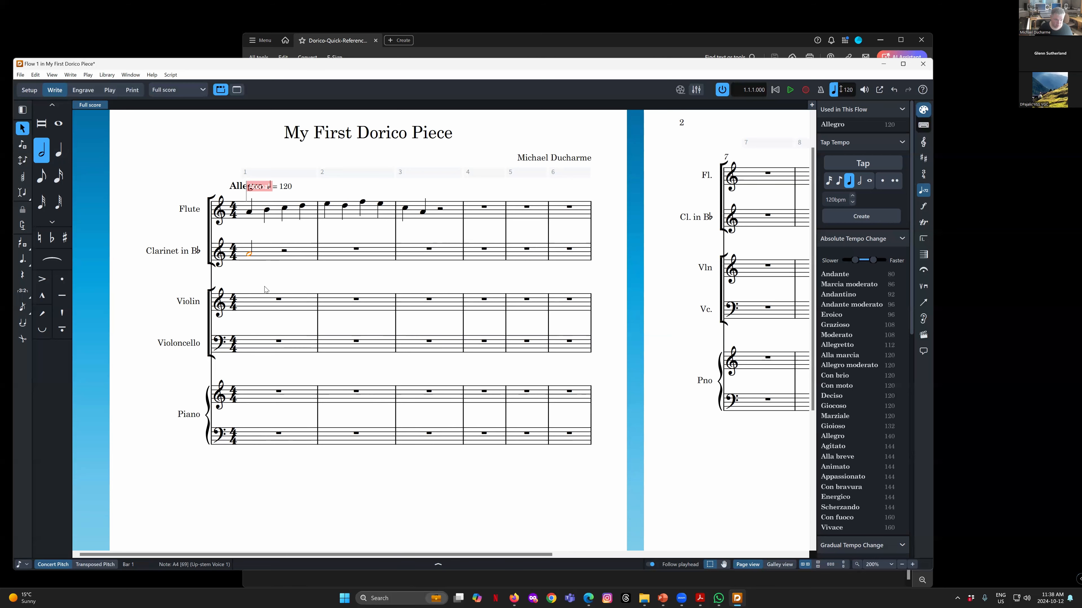
pyautogui.scroll(-1, 266, 290)
pyautogui.click(439, 565)
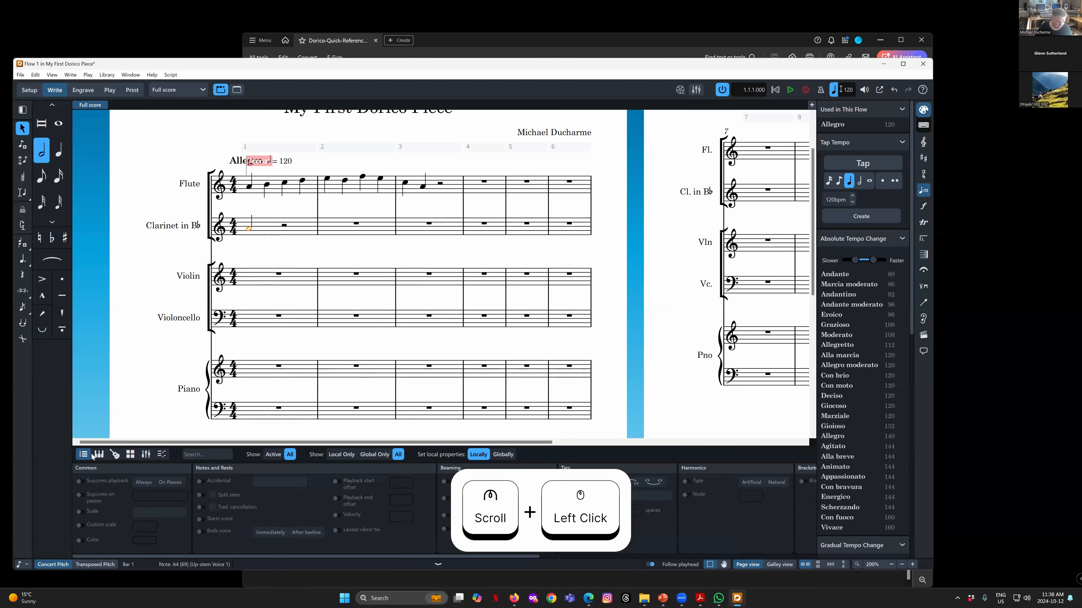
pyautogui.click(84, 455)
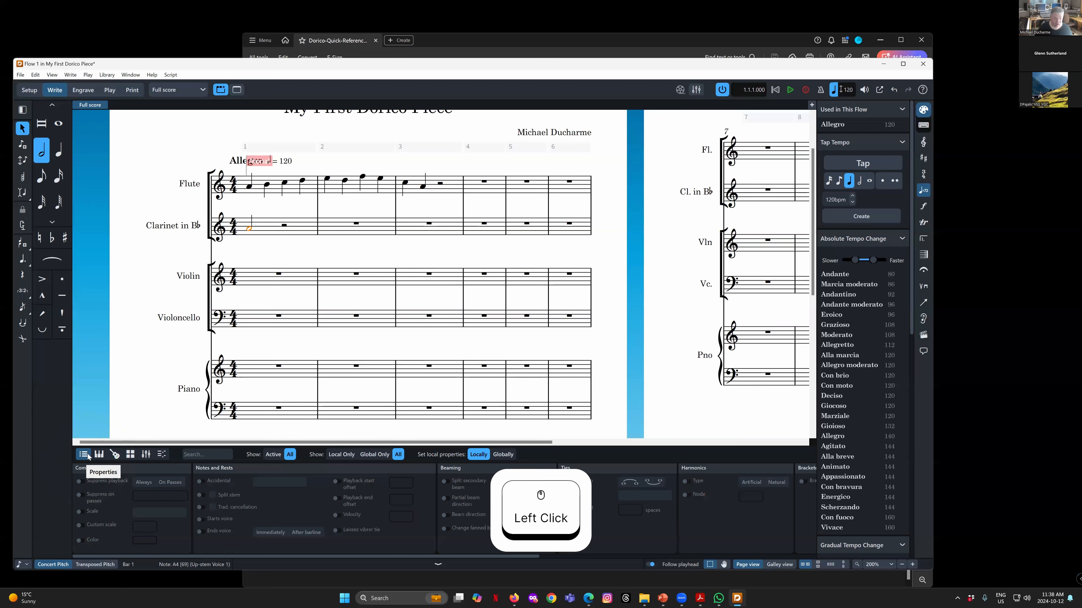
pyautogui.click(163, 454)
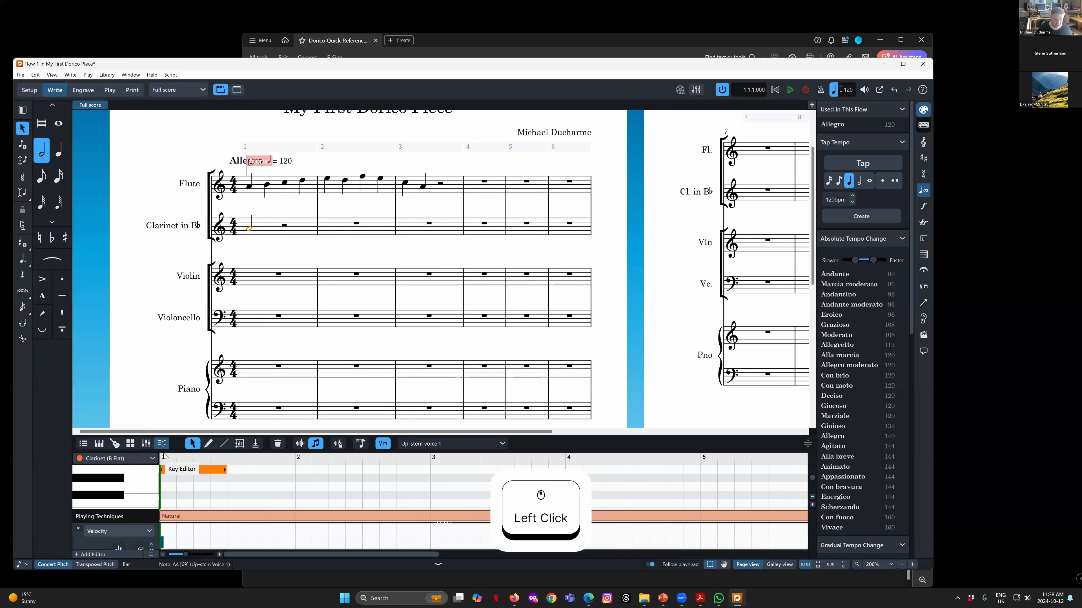
# Enlarge the Key Editor and adjust its piano roll to centre on the clarinet's half note
pyautogui.moveTo(244, 427); pyautogui.dragTo(245, 375)
pyautogui.moveTo(149, 463); pyautogui.dragTo(141, 411)
pyautogui.scroll(2, 136, 457)
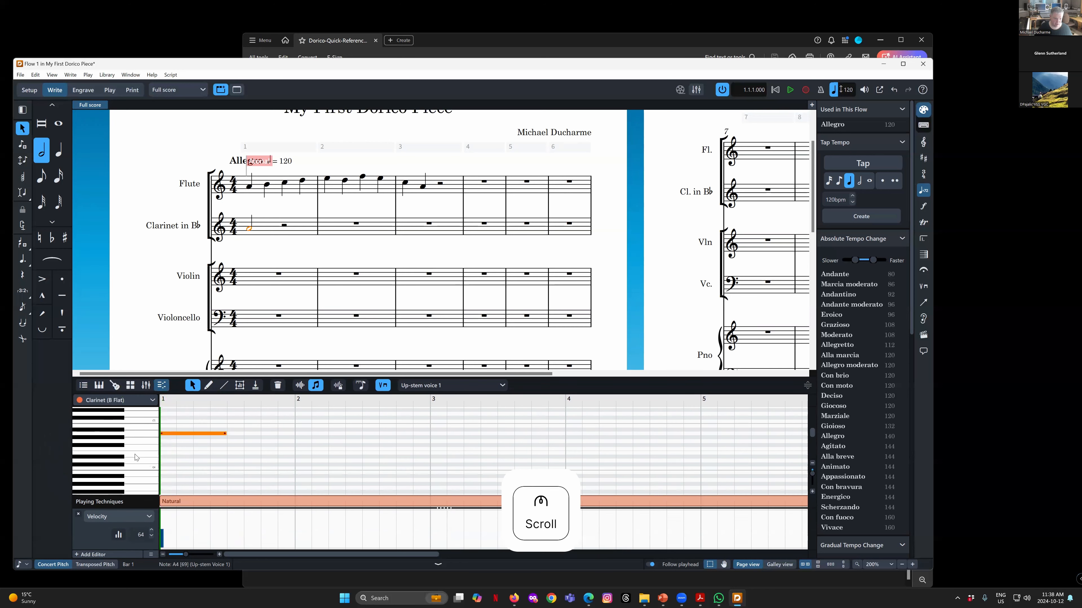
pyautogui.scroll(2, 136, 457)
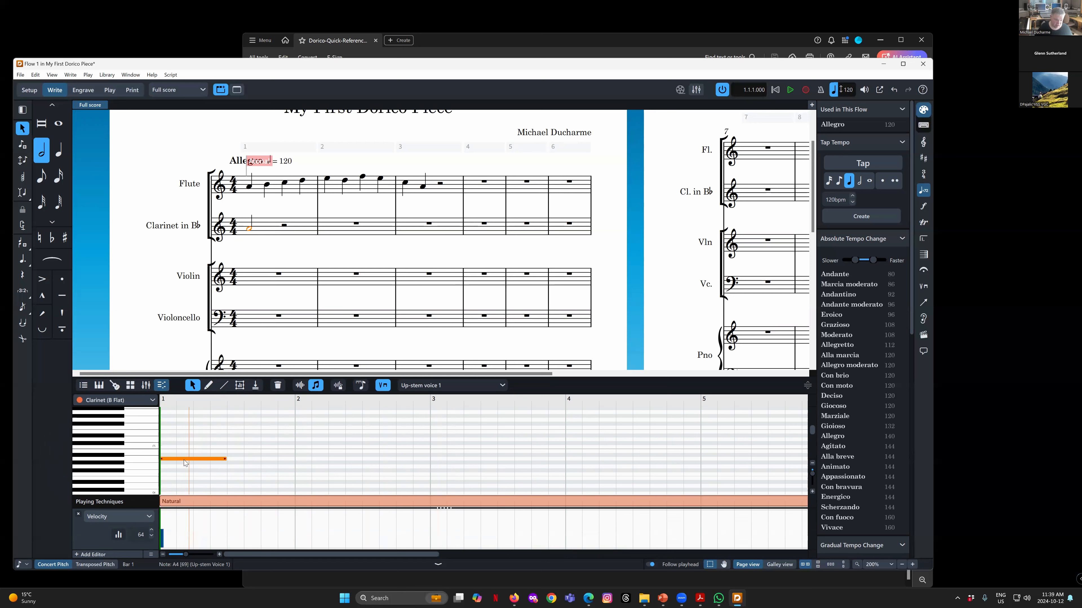
# Shift the clarinet's half note an eighth note later in the Key Editor, move it back to beat 1 and deselect it
pyautogui.moveTo(185, 460); pyautogui.dragTo(202, 461)
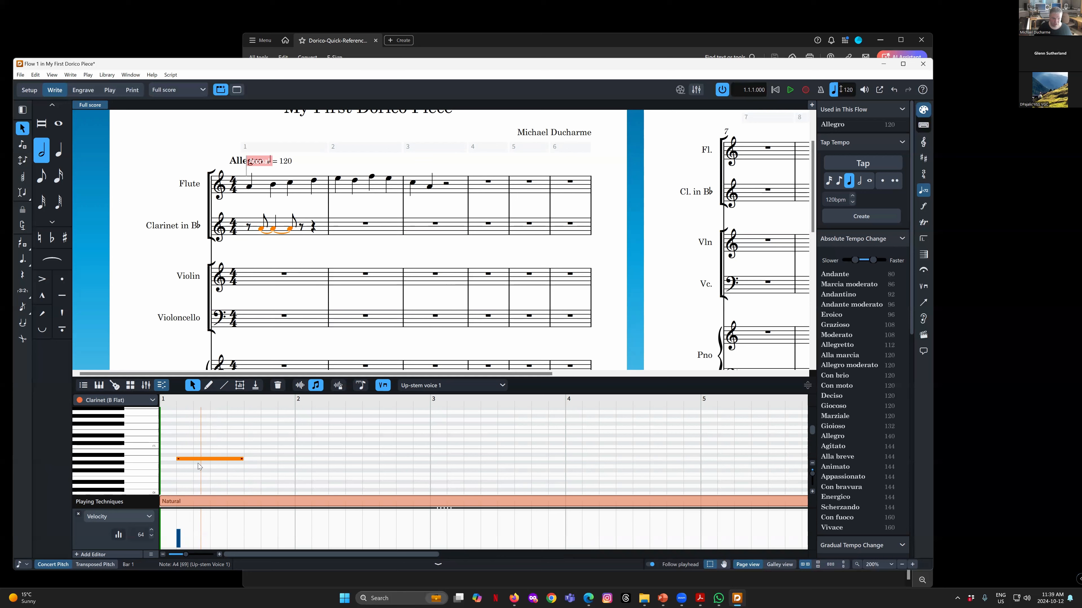
pyautogui.moveTo(210, 462); pyautogui.dragTo(194, 461)
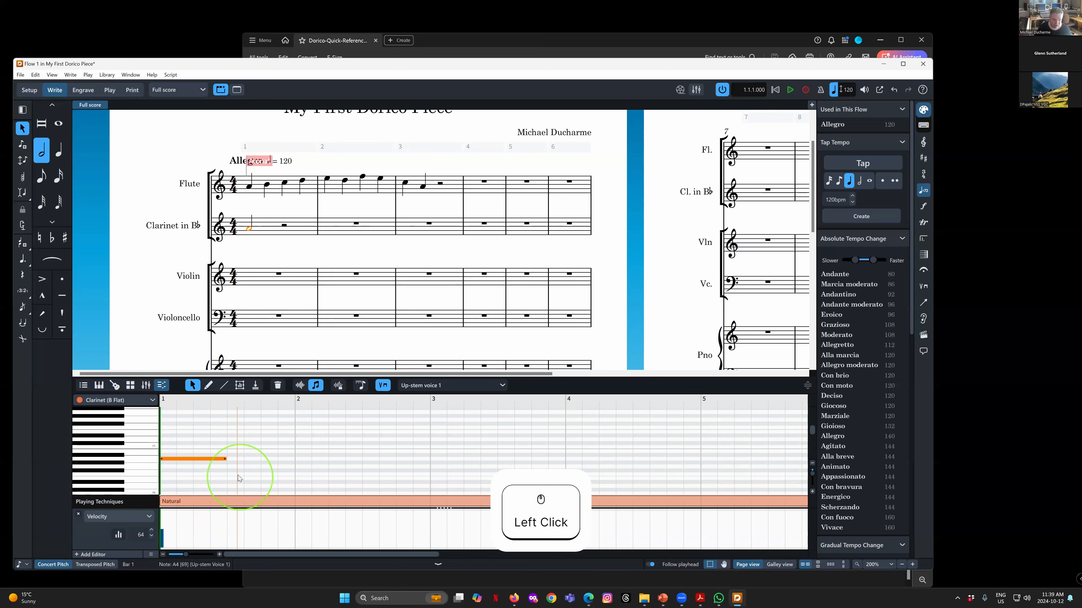
pyautogui.click(252, 482)
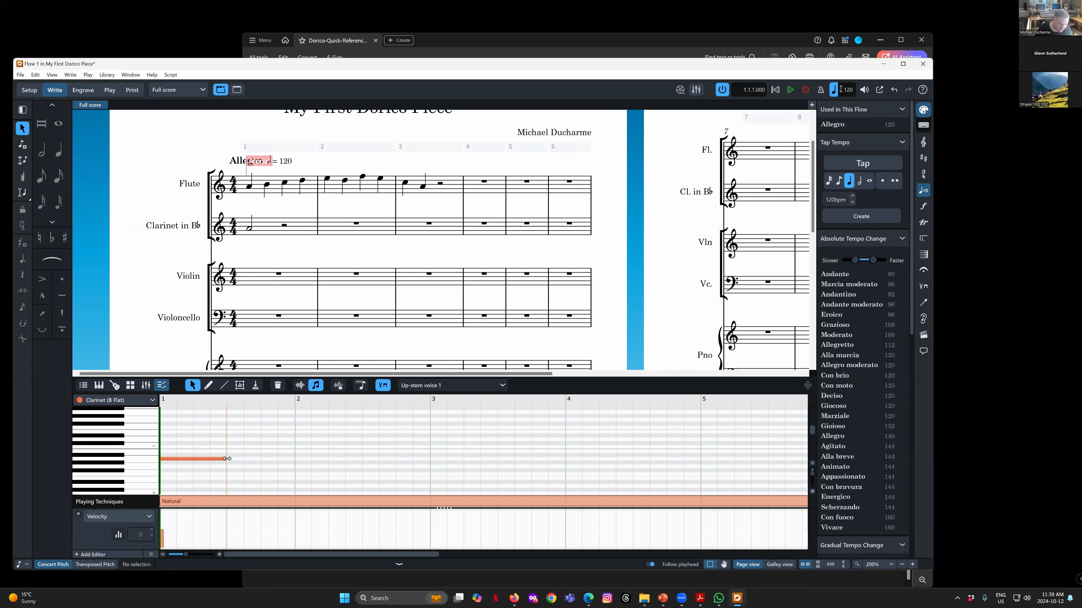
# Shift the clarinet's half note an eighth note later again in the Key Editor, then remove it from bar 1
pyautogui.click(205, 462)
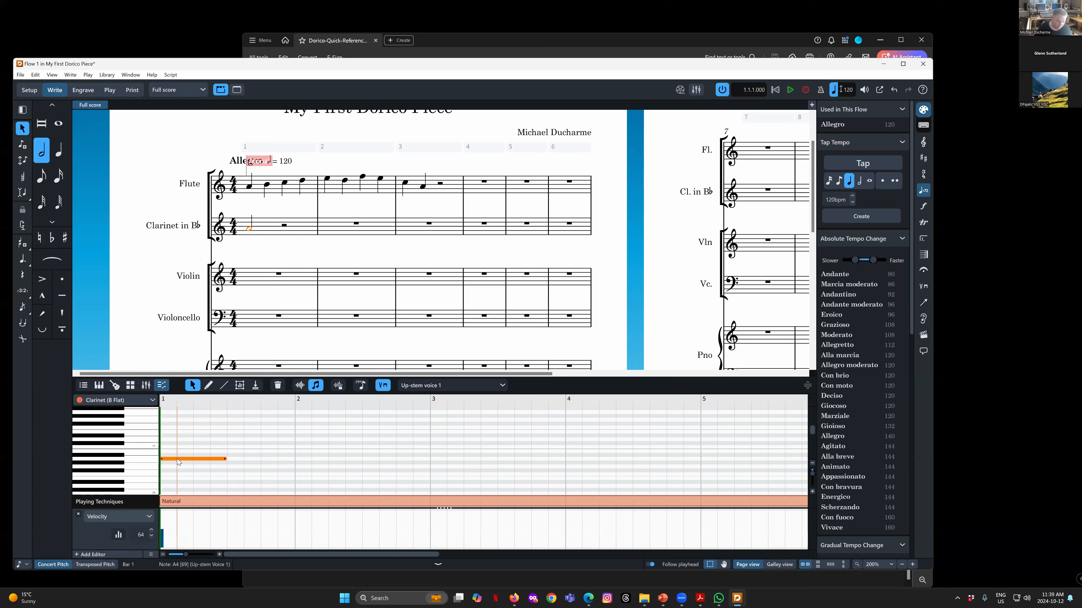
pyautogui.moveTo(183, 459); pyautogui.dragTo(197, 460)
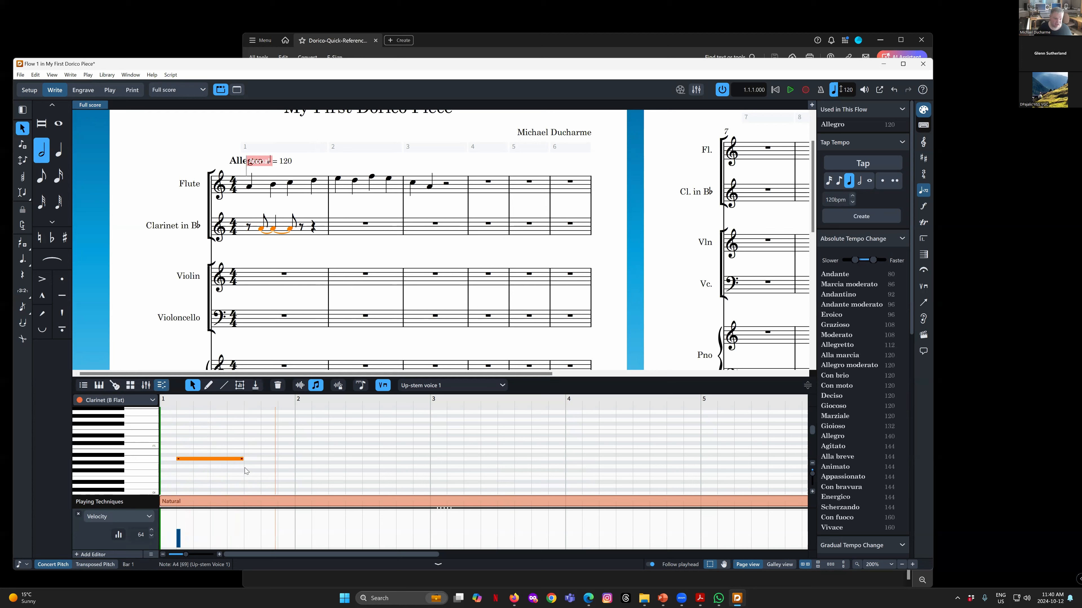
pyautogui.click(250, 230)
pyautogui.click(249, 230)
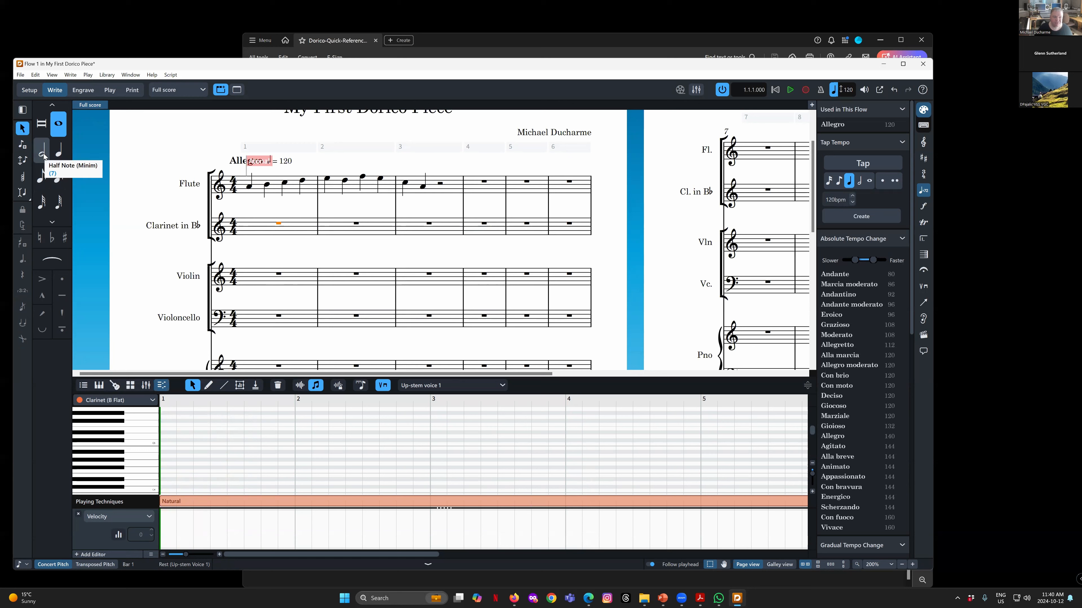
# Enter a half note A on beat 1 of the clarinet's bar 1 and select it in the Key Editor
pyautogui.doubleClick(279, 227)
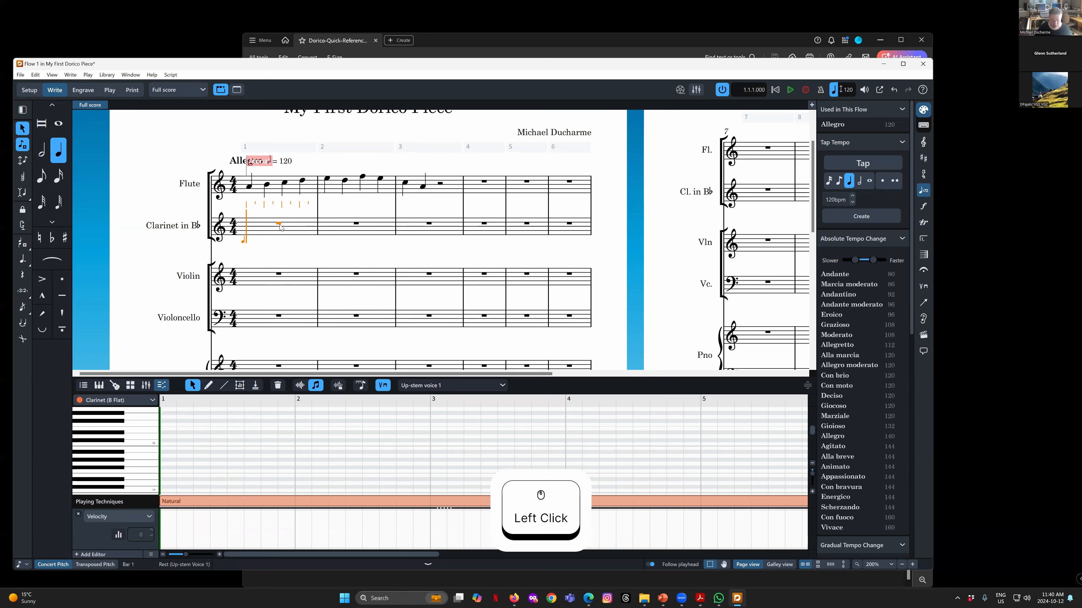
pyautogui.press('7')
pyautogui.press('a')
pyautogui.press('Escape')
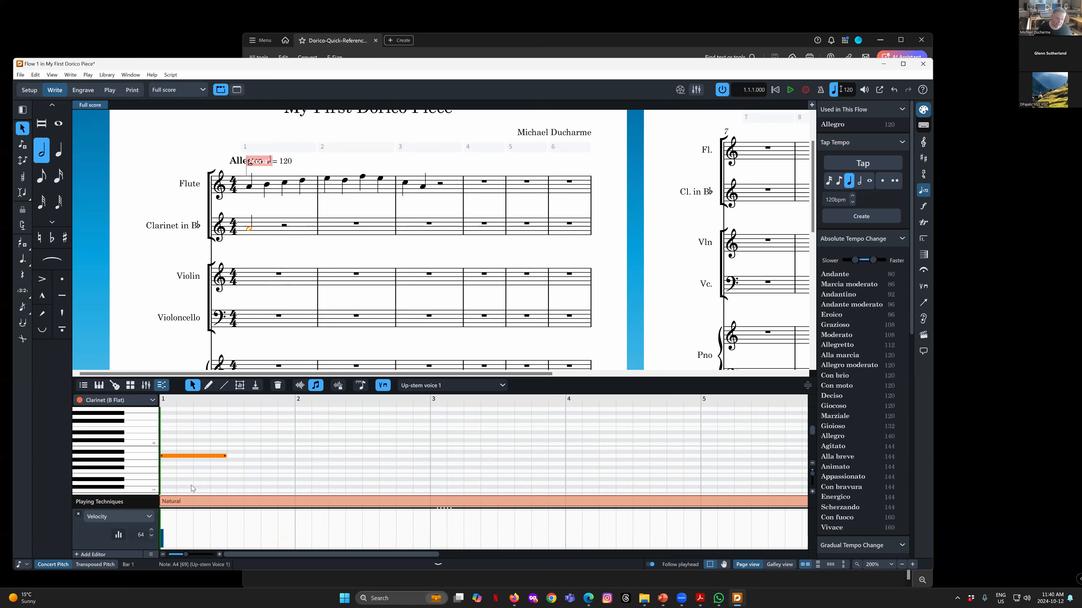
pyautogui.click(254, 229)
pyautogui.moveTo(193, 457)
pyautogui.mouseDown()
pyautogui.moveTo(252, 459)
pyautogui.moveTo(202, 457)
pyautogui.mouseUp()
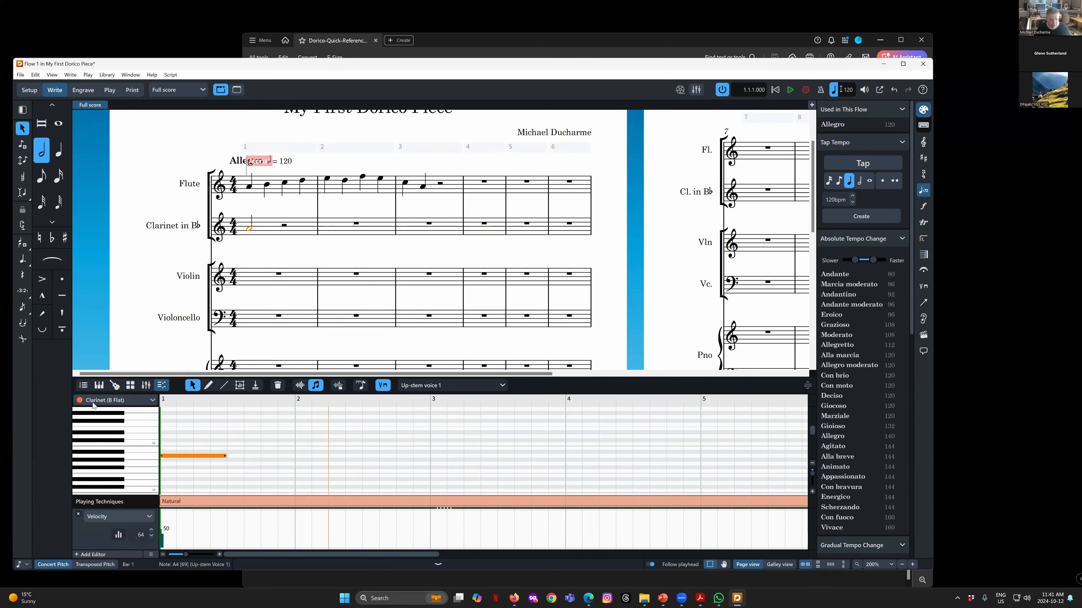
# Switch the lower zone to the note properties, hide it, and bring back the Key Editor
pyautogui.click(164, 386)
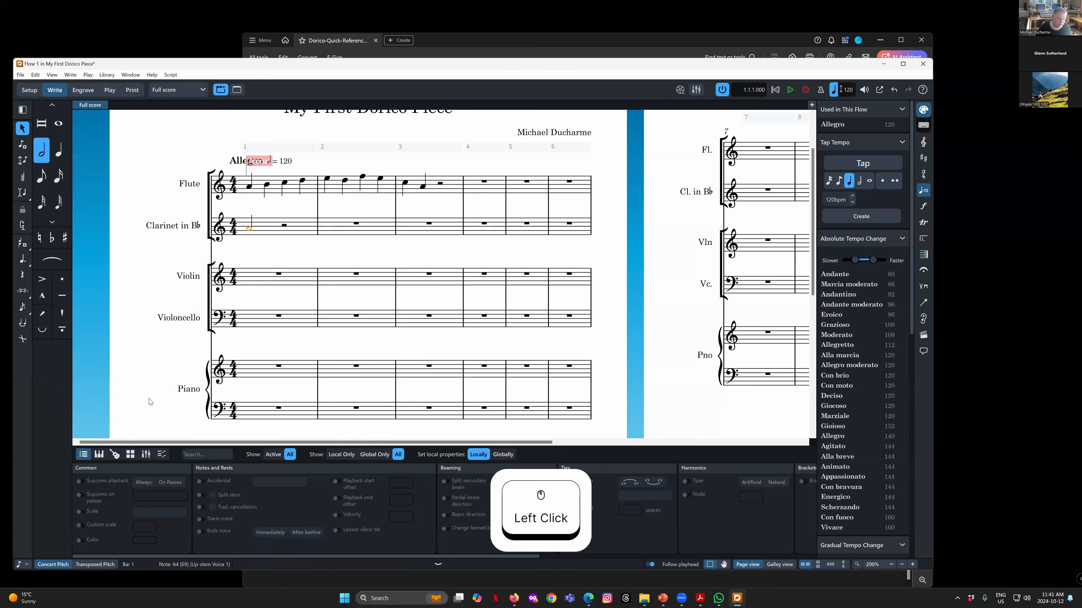
pyautogui.click(85, 455)
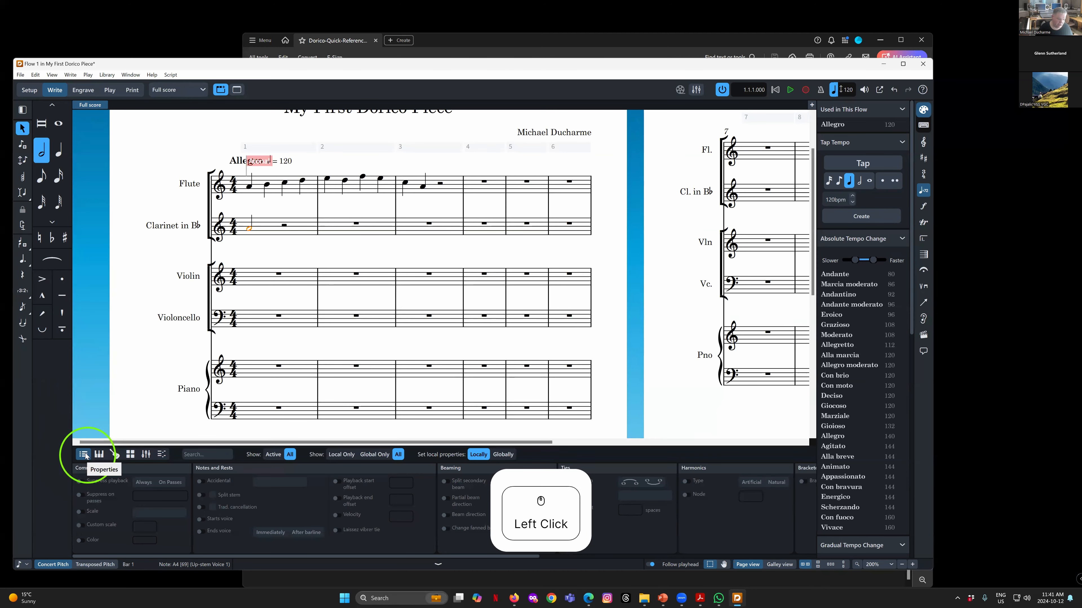
pyautogui.click(438, 565)
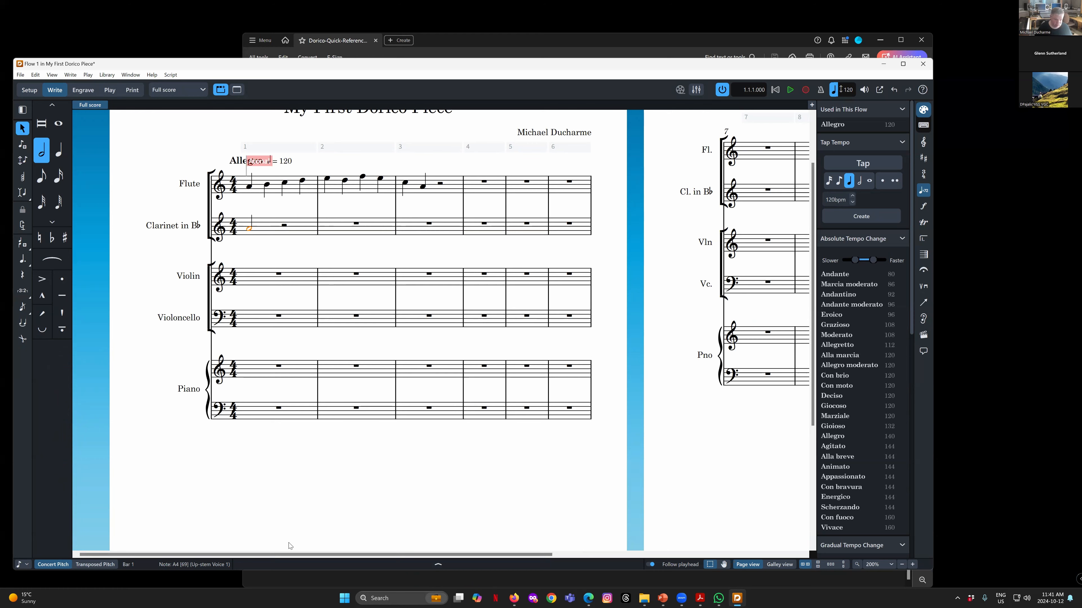
pyautogui.click(284, 568)
pyautogui.click(164, 455)
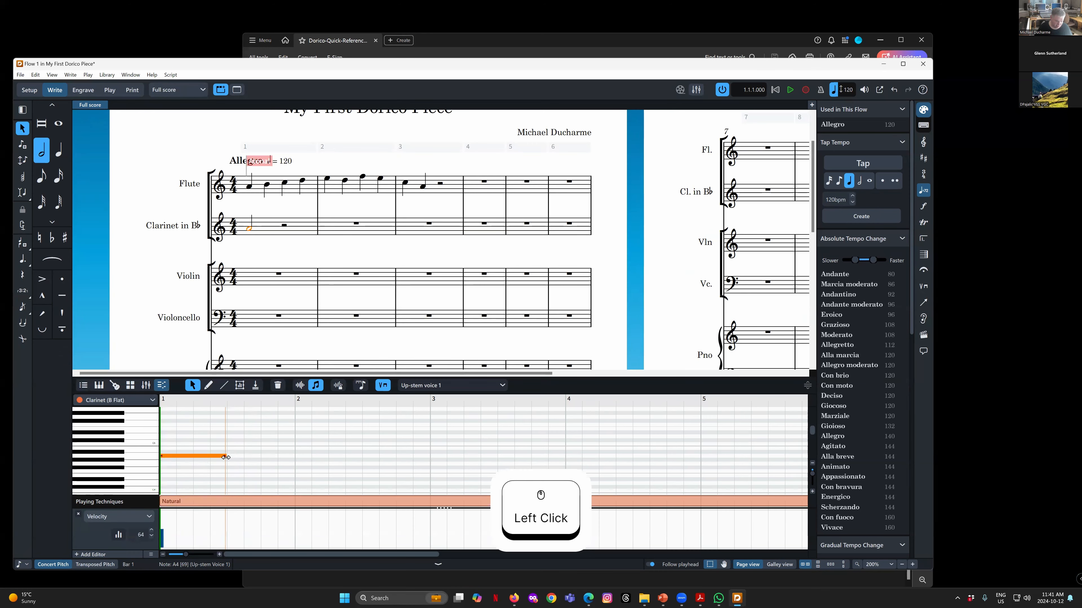
# Shorten the clarinet's half note to a dotted quarter's length in the Key Editor, then view its played duration and return to notated durations
pyautogui.click(229, 457)
pyautogui.moveTo(230, 457)
pyautogui.mouseDown()
pyautogui.moveTo(259, 457)
pyautogui.moveTo(211, 458)
pyautogui.mouseUp()
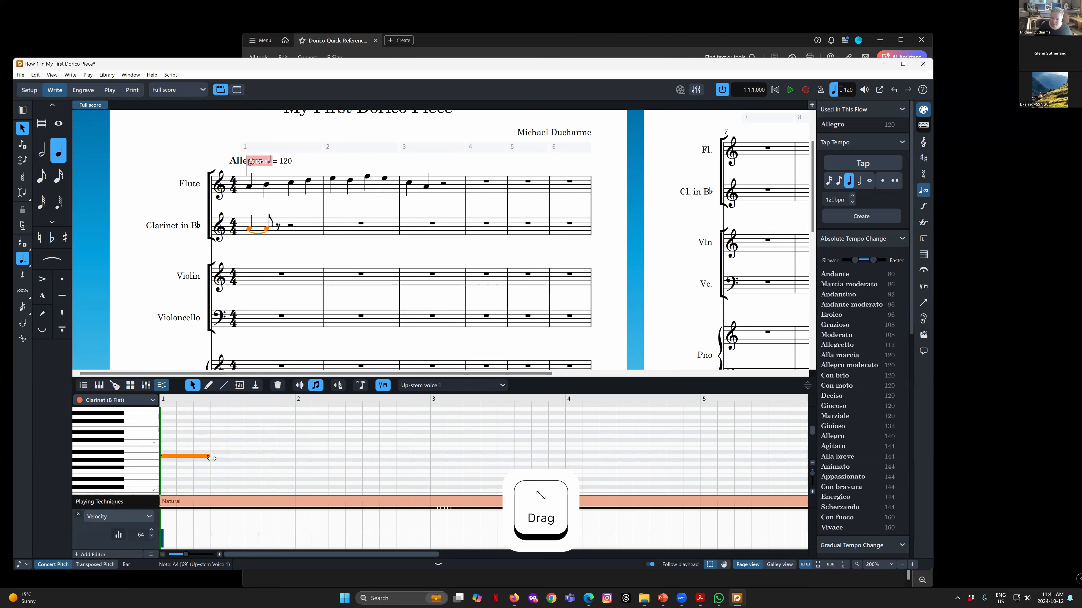
pyautogui.click(299, 385)
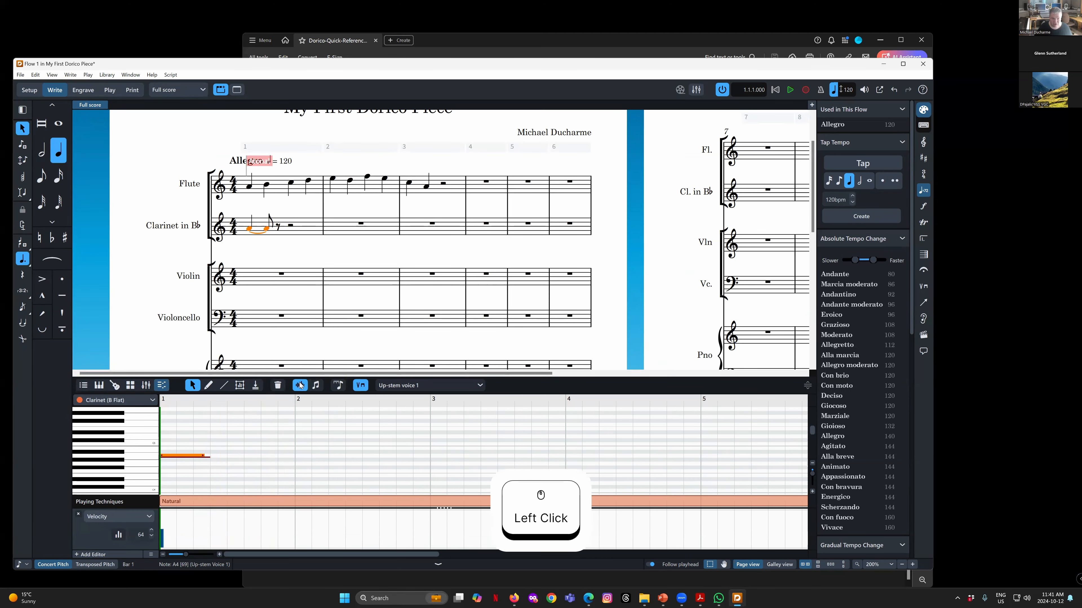
pyautogui.click(316, 386)
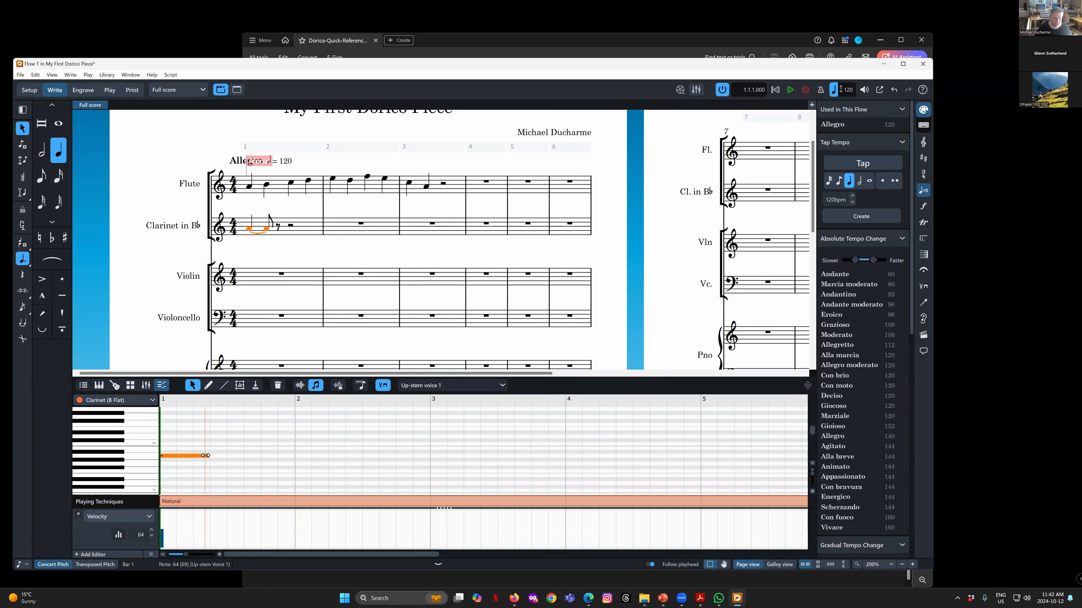
# Lengthen the clarinet's note back to a half note in the Key Editor with notated durations active
pyautogui.moveTo(210, 459); pyautogui.dragTo(227, 457)
pyautogui.rightClick(317, 385)
pyautogui.click(318, 386)
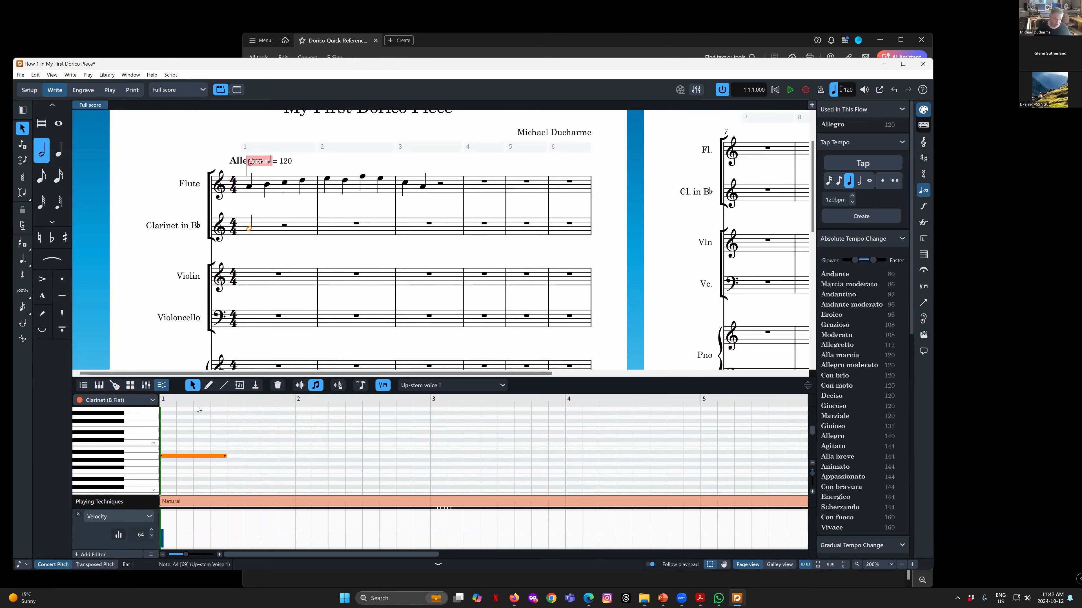
# Switch the lower zone to the note properties, hide the zone, and select the clarinet's half note in bar 1
pyautogui.click(83, 385)
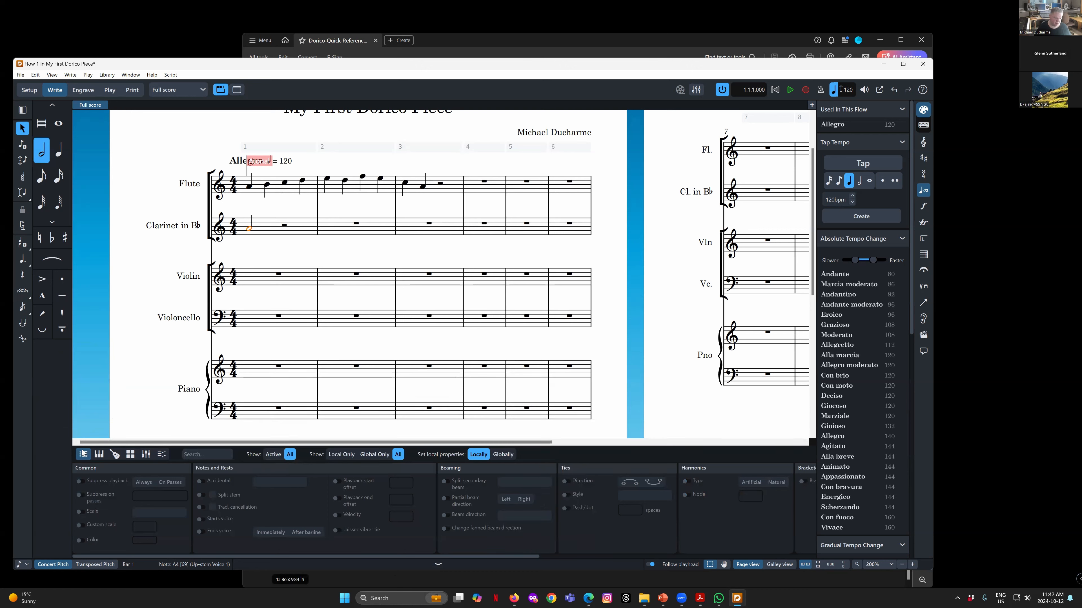
pyautogui.click(437, 564)
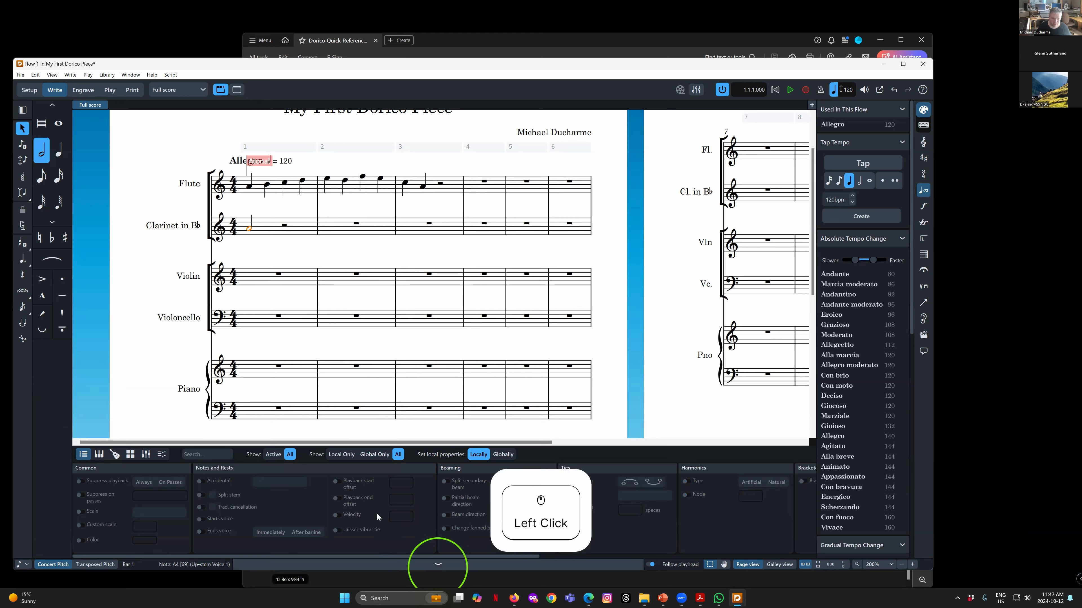
pyautogui.click(251, 246)
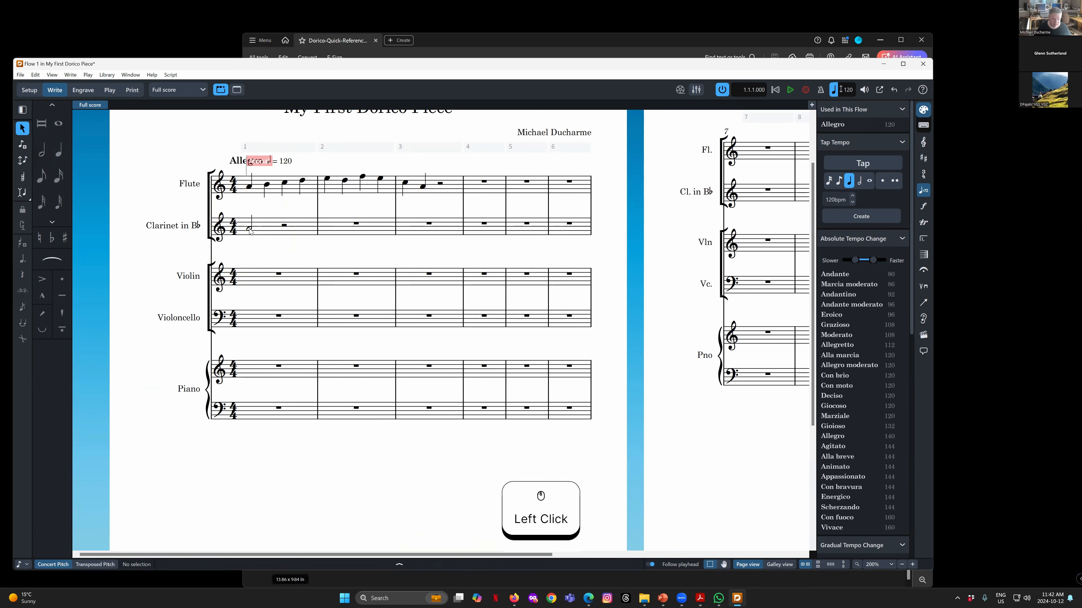
pyautogui.click(250, 229)
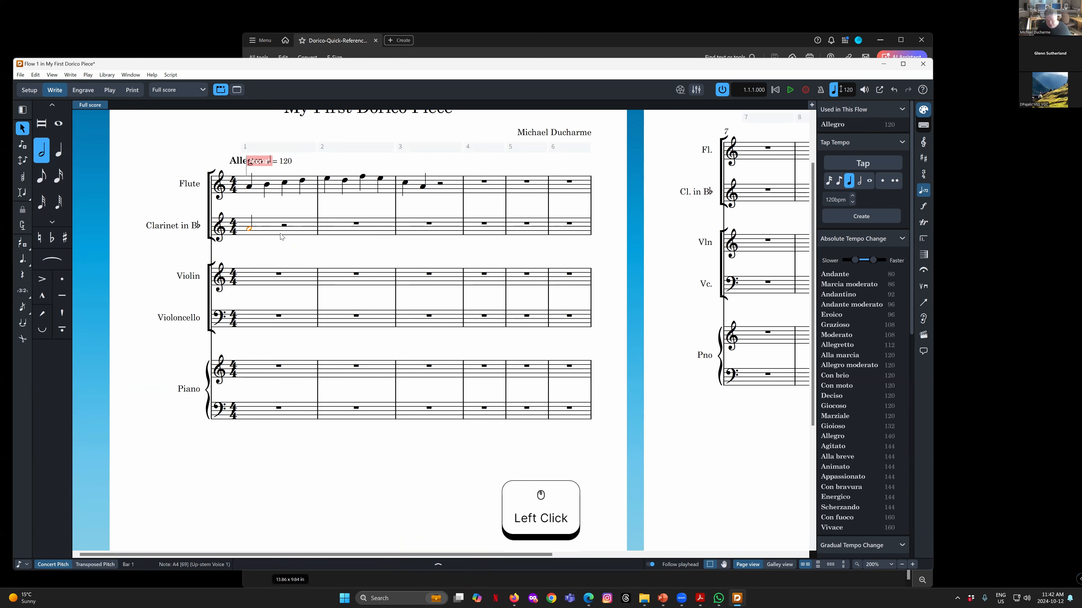
# Shift the clarinet's half note in eighth-note steps from bar 1 to beat 4 of bar 2
pyautogui.press('alt')
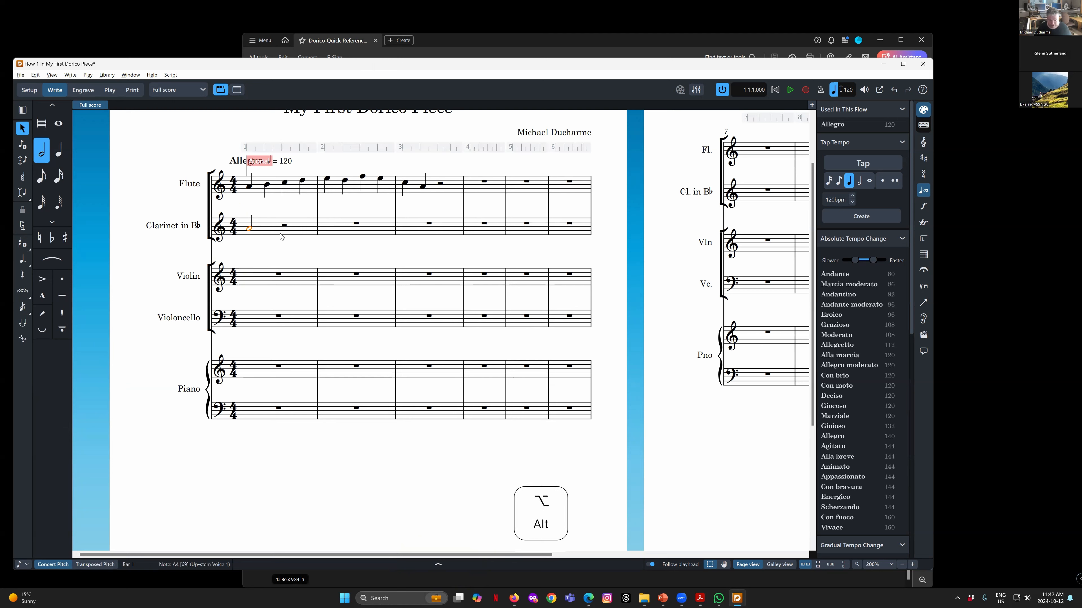
pyautogui.hotkey('alt', 'Right')
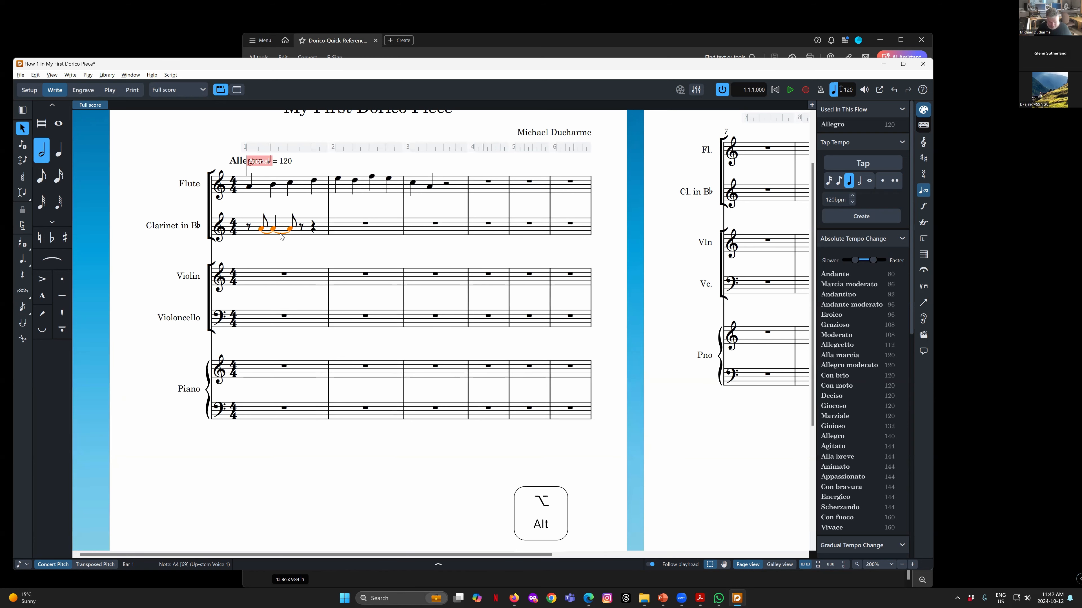
pyautogui.hotkey('alt', 'Right')
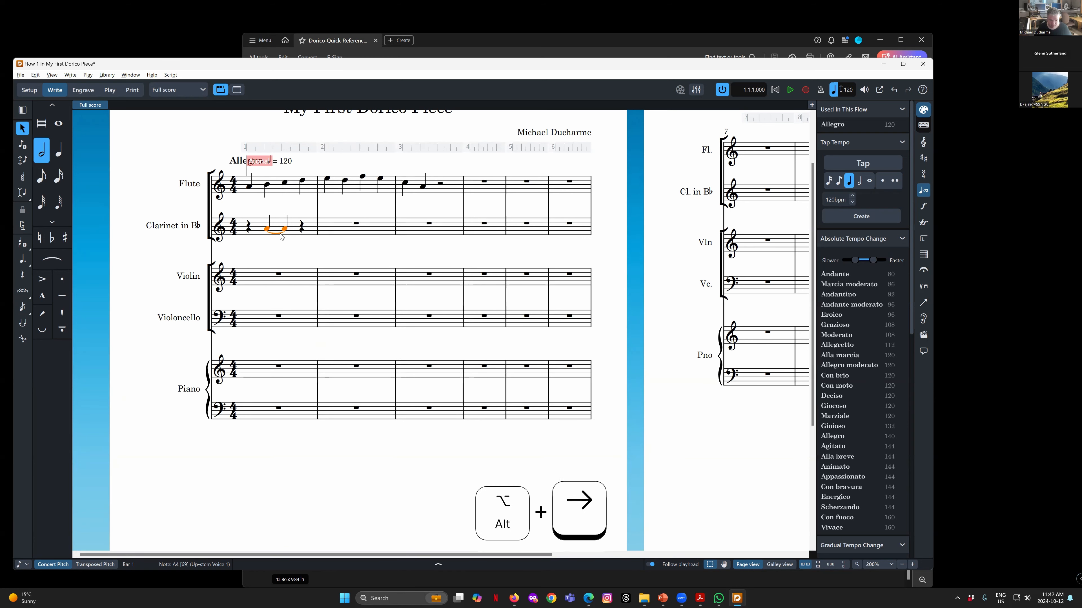
pyautogui.hotkey('alt', 'Right')
pyautogui.hotkey('alt', 'Right')
pyautogui.hotkey('alt', 'Right')
pyautogui.hotkey('alt', 'Right')
pyautogui.hotkey('alt', 'Right')
pyautogui.hotkey('alt', 'Right')
pyautogui.hotkey('alt', 'Right')
pyautogui.hotkey('alt', 'Right')
pyautogui.hotkey('alt', 'Right')
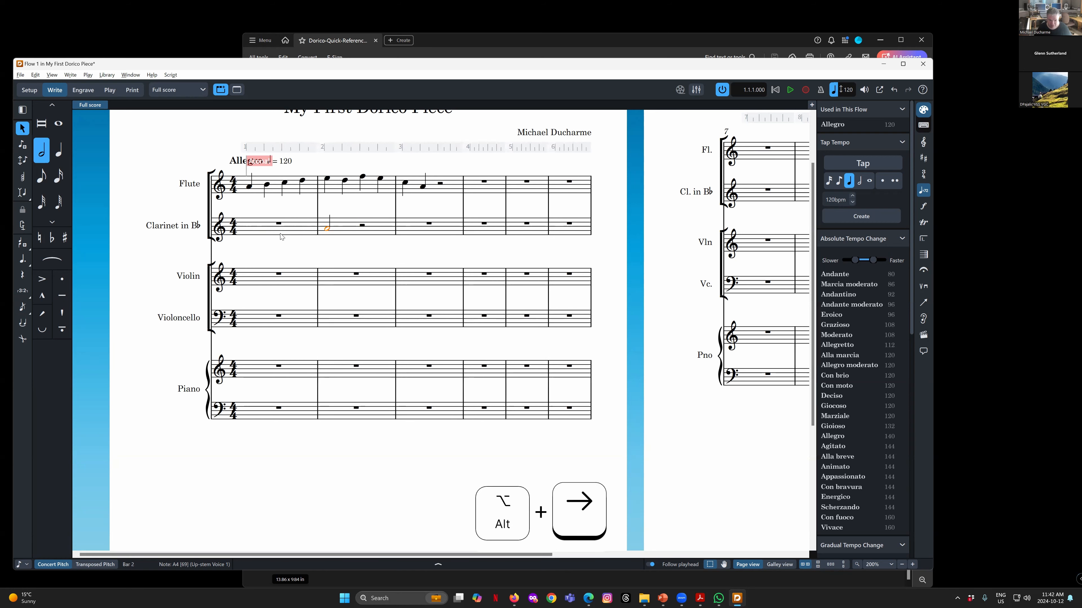
pyautogui.hotkey('alt', 'Right')
pyautogui.hotkey('alt', 'Right')
pyautogui.hotkey('alt', 'Right')
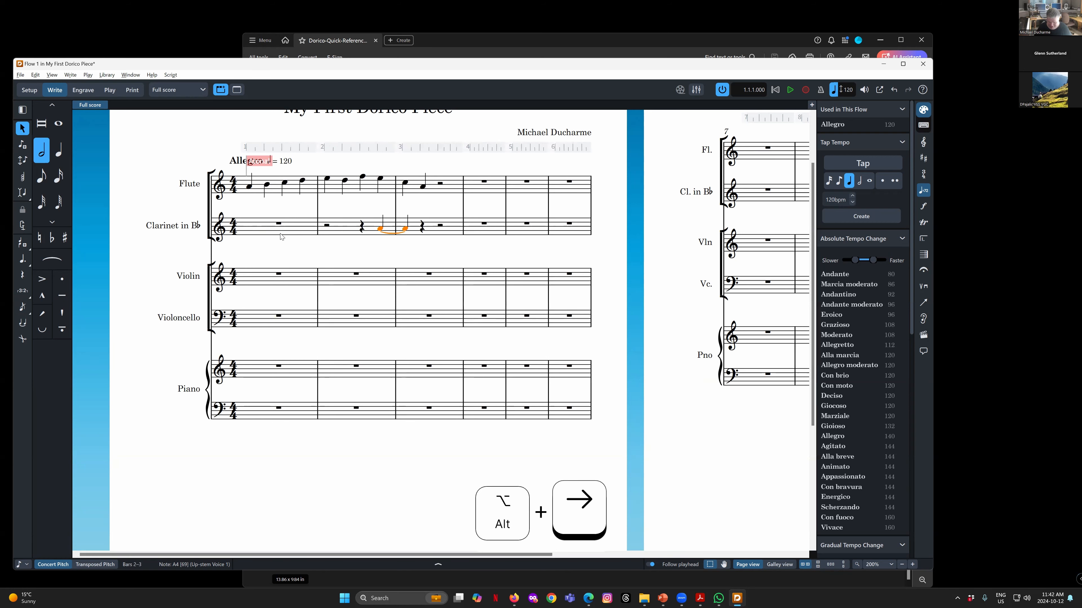
# Shift the clarinet's half note in eighth-note steps back to beat 1 of bar 1
pyautogui.hotkey('alt', 'Left')
pyautogui.hotkey('alt', 'Left')
pyautogui.hotkey('alt', 'Left')
pyautogui.hotkey('alt', 'Left')
pyautogui.hotkey('alt', 'Left')
pyautogui.hotkey('alt', 'Left')
pyautogui.hotkey('alt', 'Left')
pyautogui.hotkey('alt', 'Left')
pyautogui.hotkey('alt', 'Left')
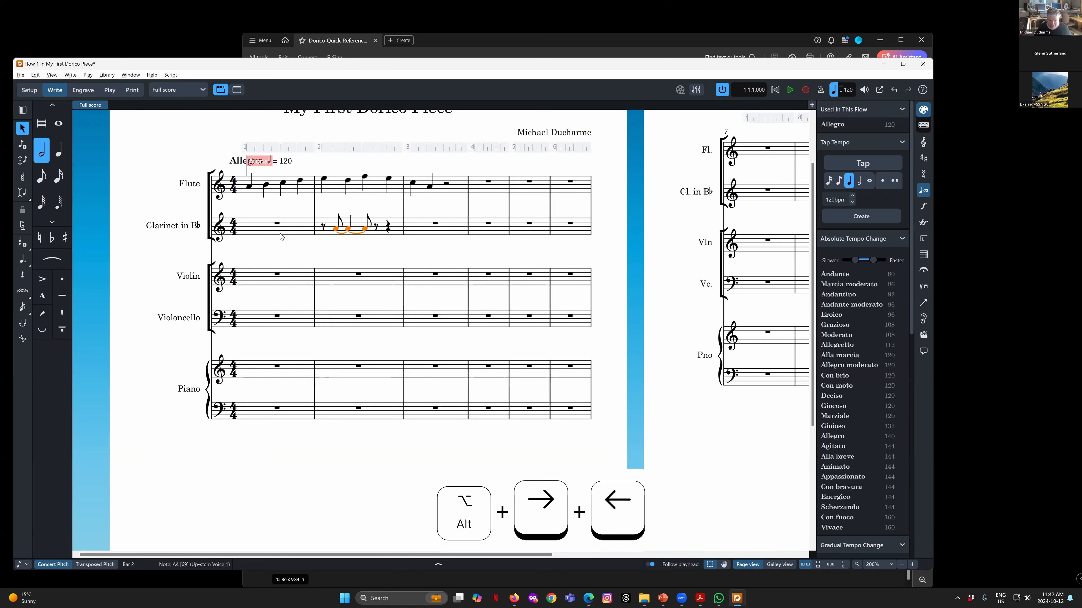
pyautogui.hotkey('alt', 'Left')
pyautogui.hotkey('alt', 'Left')
pyautogui.hotkey('alt', 'Left')
pyautogui.hotkey('alt', 'Left')
pyautogui.hotkey('alt', 'Left')
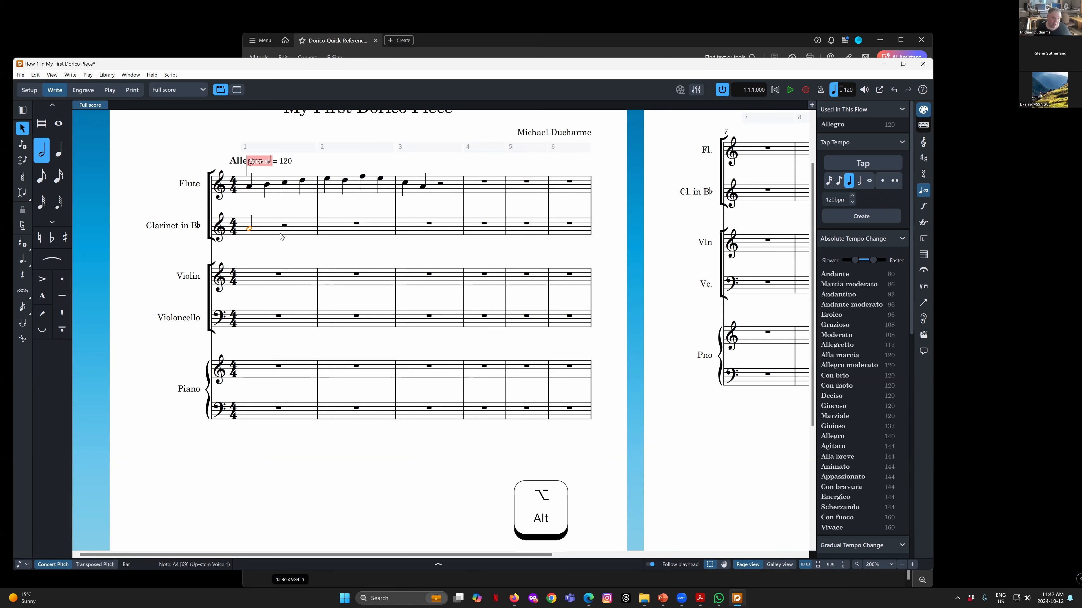
# Activate note input at the clarinet's half note and examine the available rhythmic grid values
pyautogui.doubleClick(250, 234)
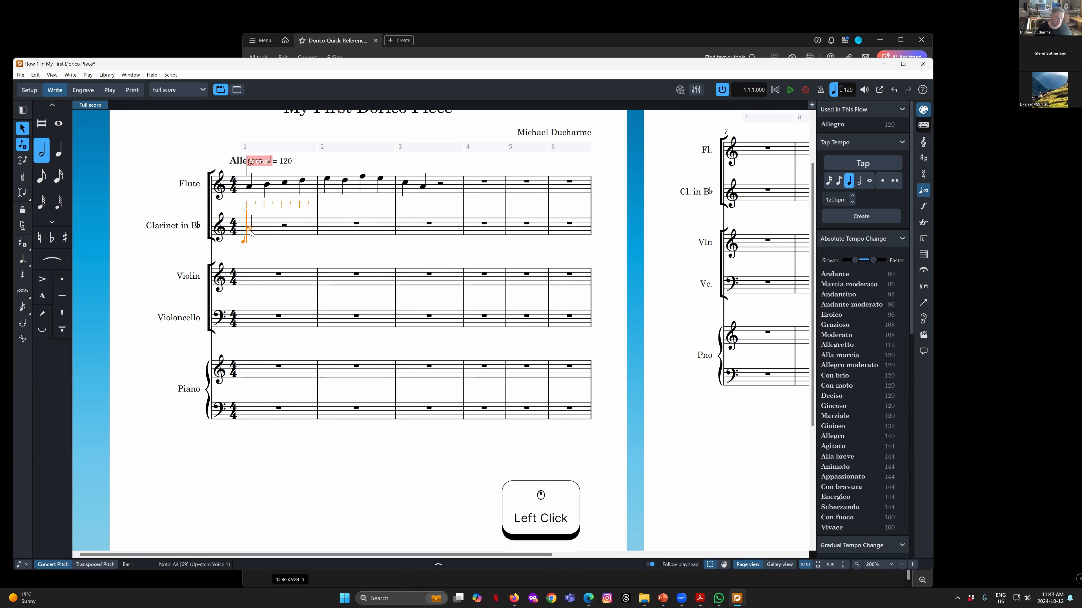
pyautogui.click(22, 566)
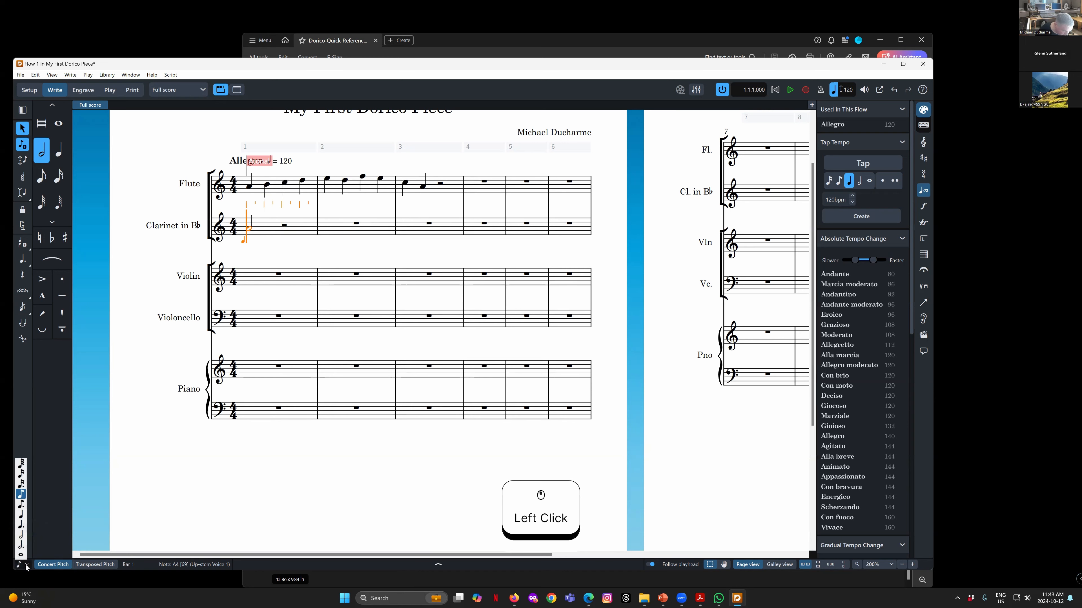
pyautogui.click(21, 566)
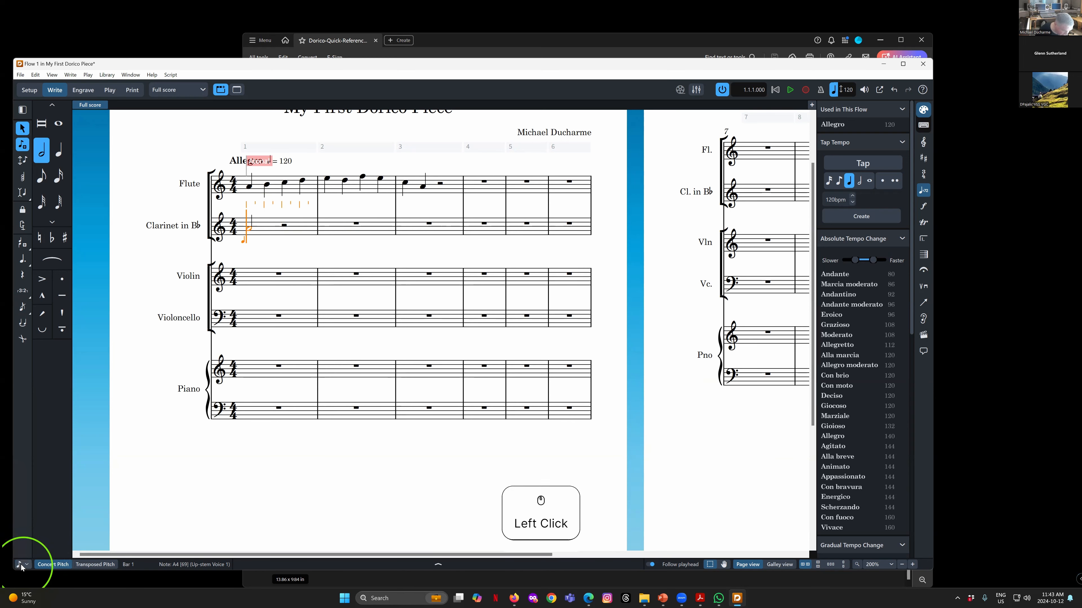
pyautogui.click(27, 566)
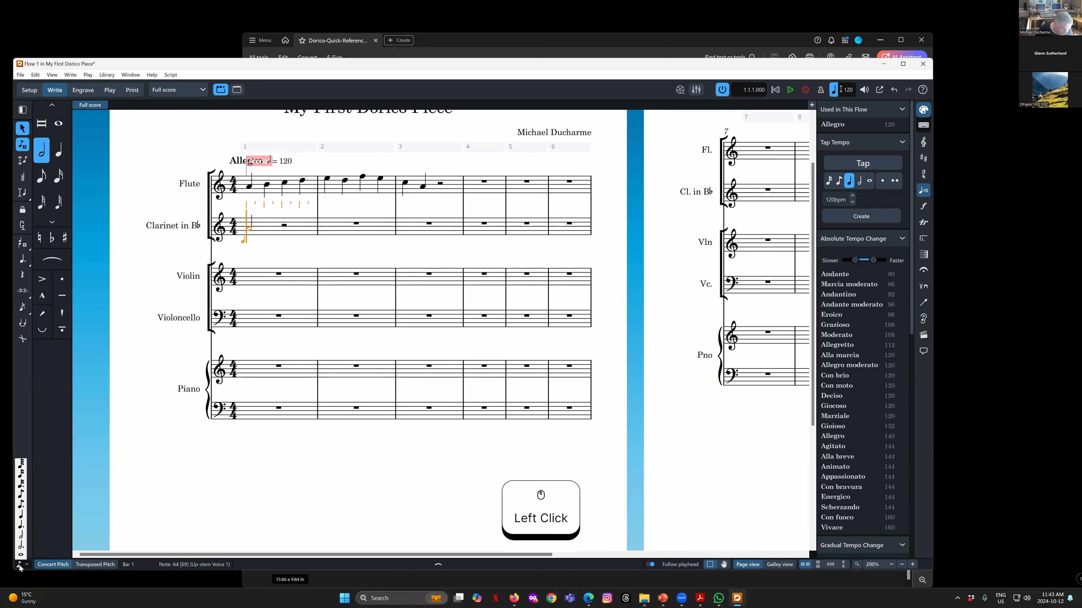
pyautogui.click(23, 567)
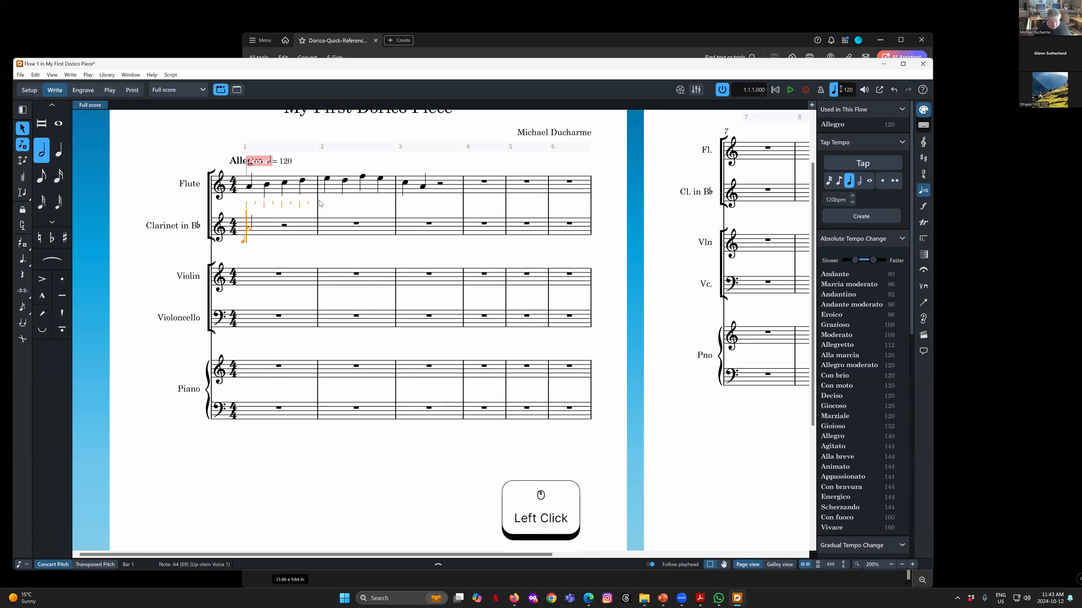
# Shift the clarinet's half note later with a coarser rhythmic grid, then return it to beat 1 of bar 1
pyautogui.hotkey('alt', 'Right')
pyautogui.hotkey('alt', 'Right')
pyautogui.hotkey('alt', 'Right')
pyautogui.hotkey('alt', 'Right')
pyautogui.hotkey('alt', 'Left')
pyautogui.hotkey('alt', 'Left')
pyautogui.hotkey('alt', 'Left')
pyautogui.hotkey('alt', 'Left')
pyautogui.hotkey('alt', 'Left')
pyautogui.hotkey('alt', 'Left')
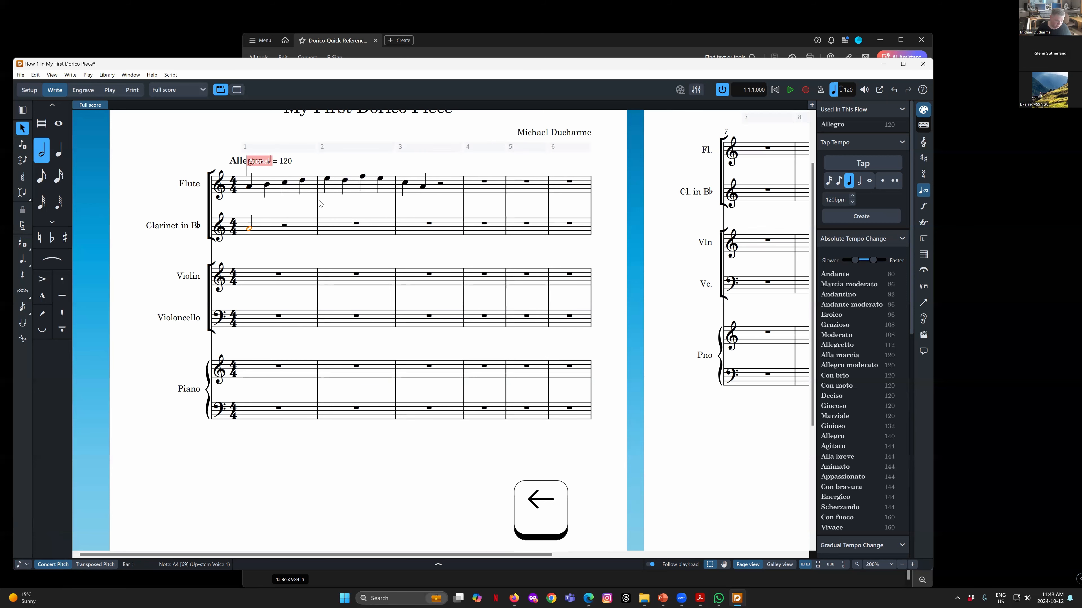
# Set the rhythmic grid to sixteenth notes and shift the clarinet's half note five sixteenths later in bar 1
pyautogui.click(23, 565)
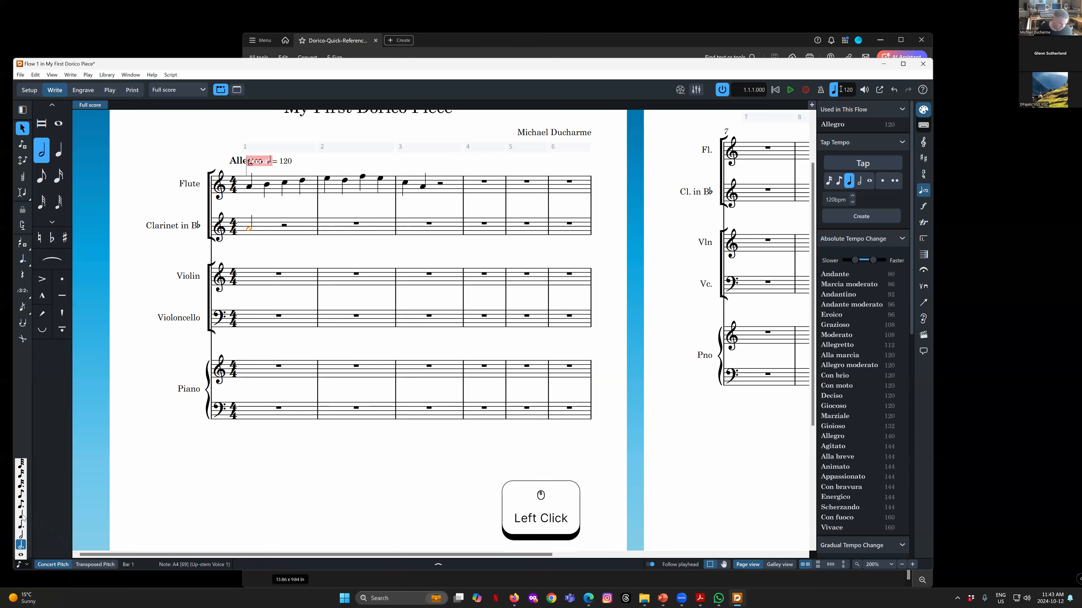
pyautogui.click(21, 475)
pyautogui.hotkey('alt', 'Right')
pyautogui.hotkey('alt', 'Right')
pyautogui.hotkey('alt', 'Right')
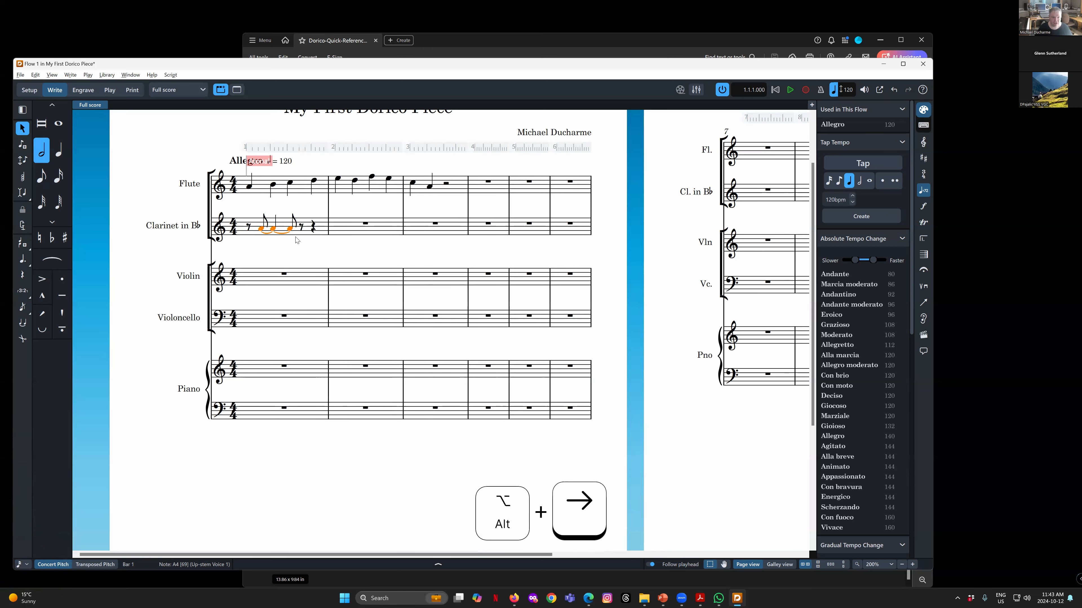
pyautogui.hotkey('alt', 'Right')
pyautogui.hotkey('alt', 'Right')
pyautogui.hotkey('alt', 'Right')
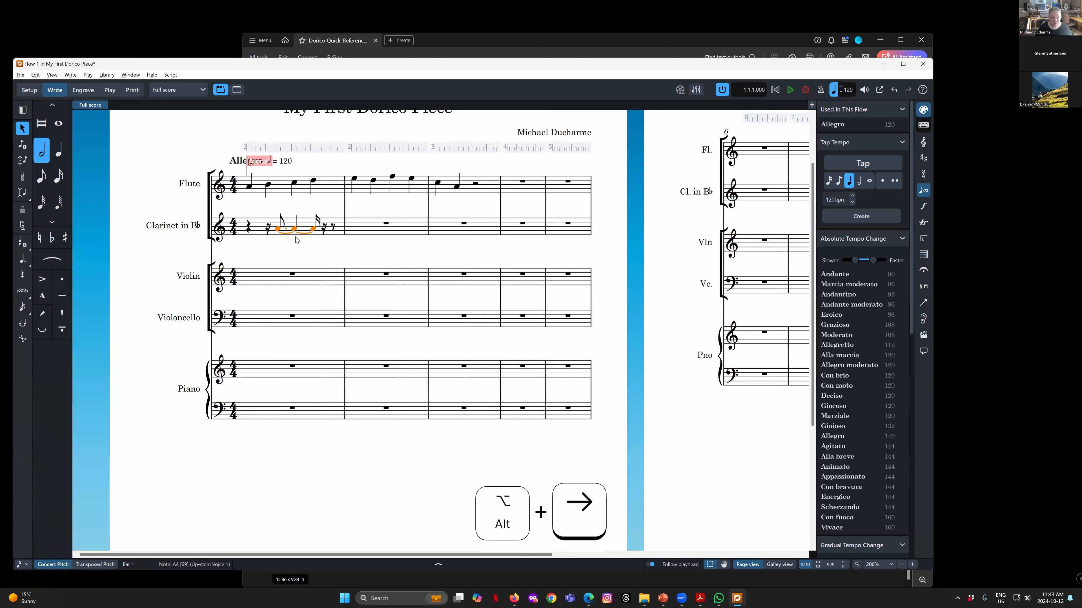
# Shift the clarinet's half note A back and forth along the rhythmic grid, ending on the first beat of bar 1
pyautogui.hotkey('alt', 'Right')
pyautogui.hotkey('alt', 'Right')
pyautogui.hotkey('alt', 'Left')
pyautogui.hotkey('alt', 'Left')
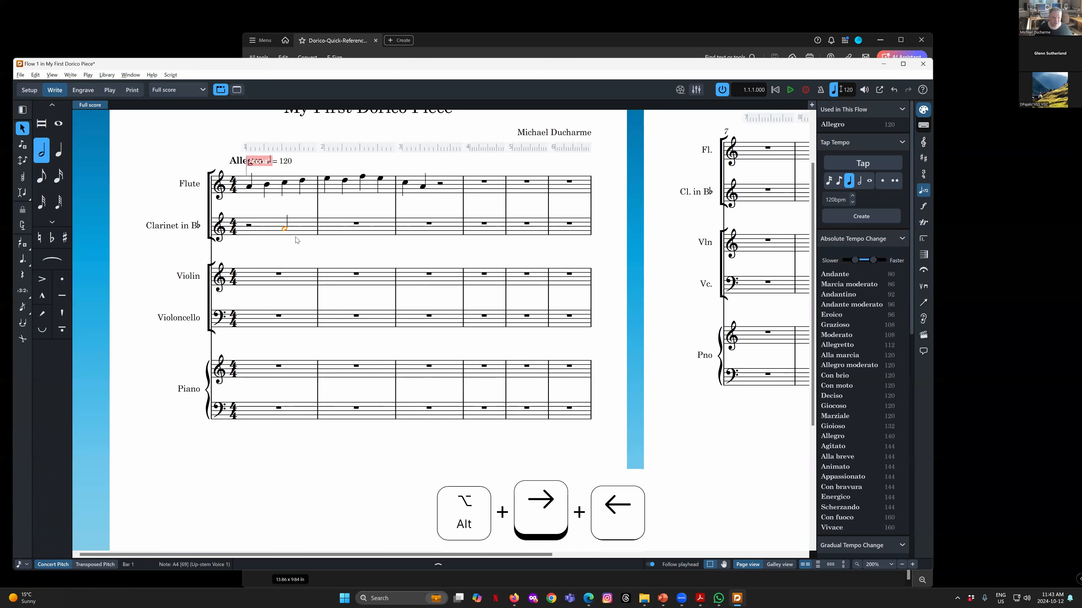
pyautogui.hotkey('alt', 'Left')
pyautogui.hotkey('alt', 'Left')
pyautogui.hotkey('alt', 'Left')
pyautogui.hotkey('alt', 'Left')
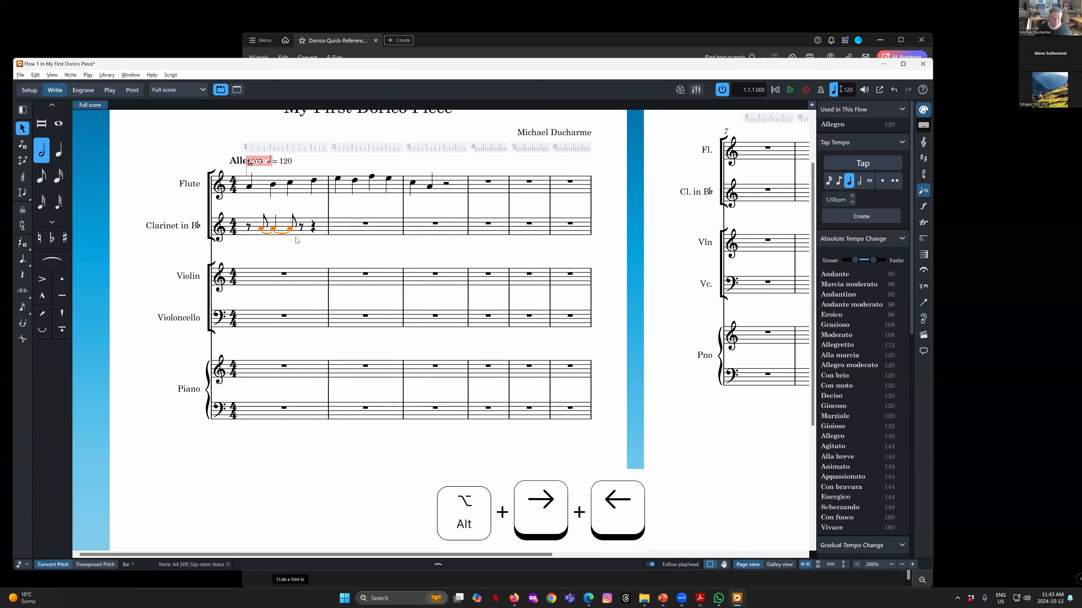
pyautogui.hotkey('alt', 'Left')
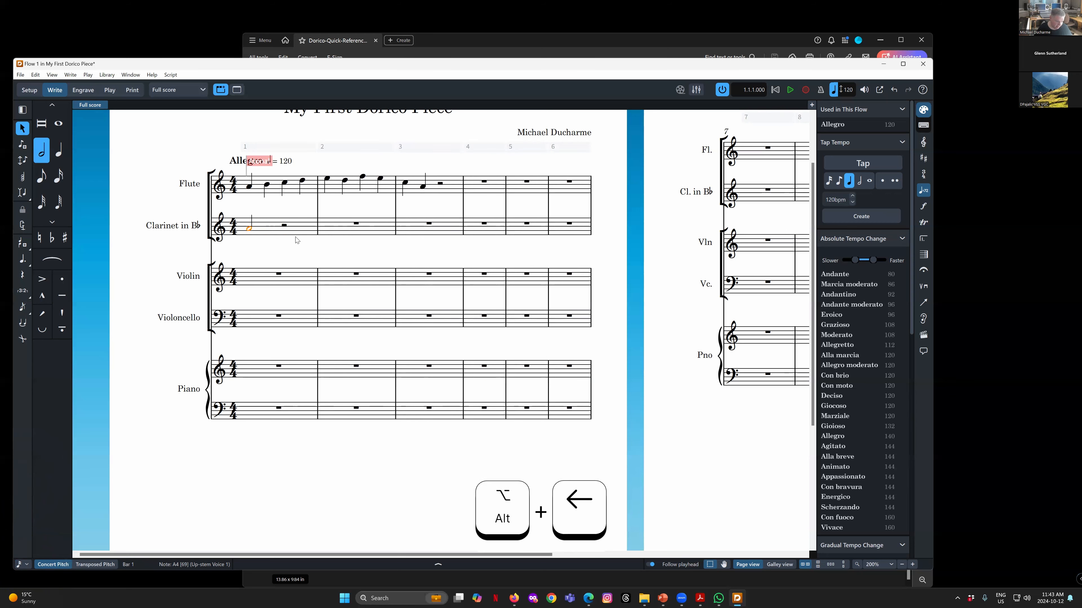
# Set the rhythmic grid to eighth notes and lengthen the clarinet's half note in bar 1 by nine grid steps
pyautogui.click(22, 566)
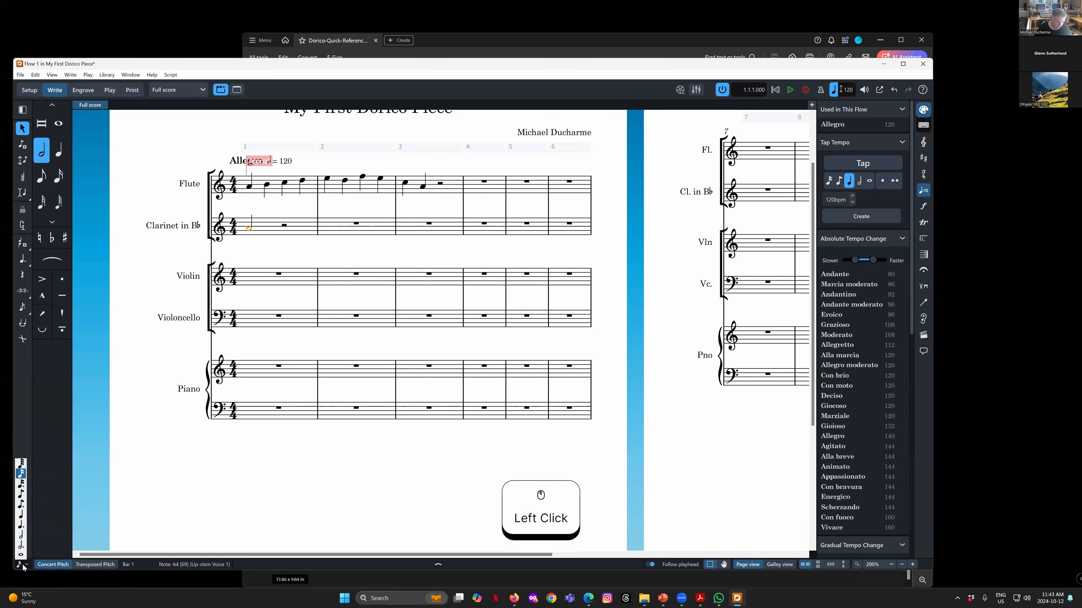
pyautogui.click(21, 496)
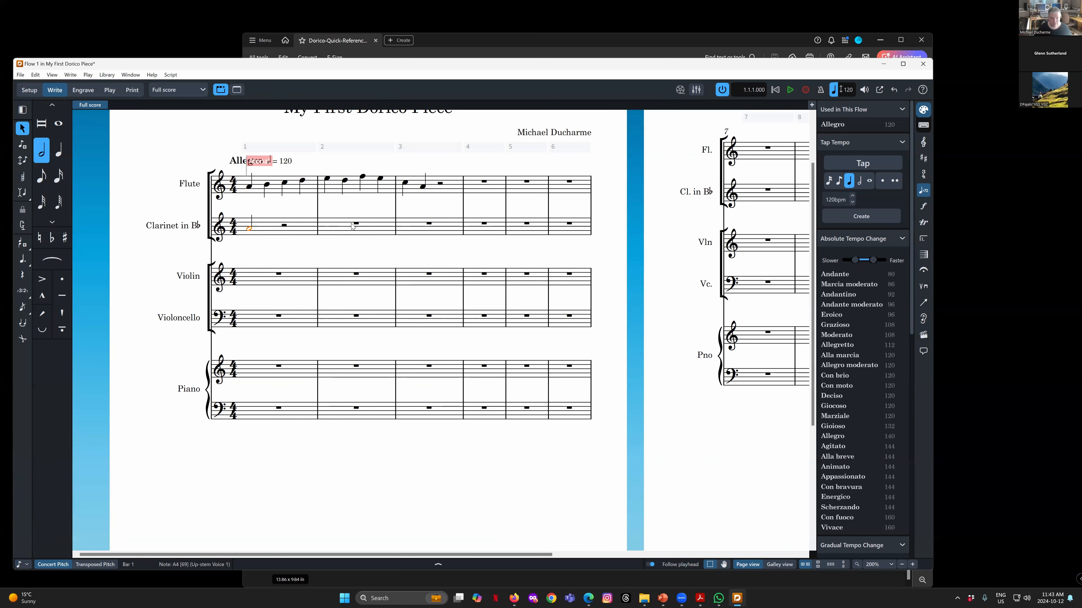
pyautogui.hotkey('shift', 'alt')
pyautogui.hotkey('shift', 'alt', 'Right')
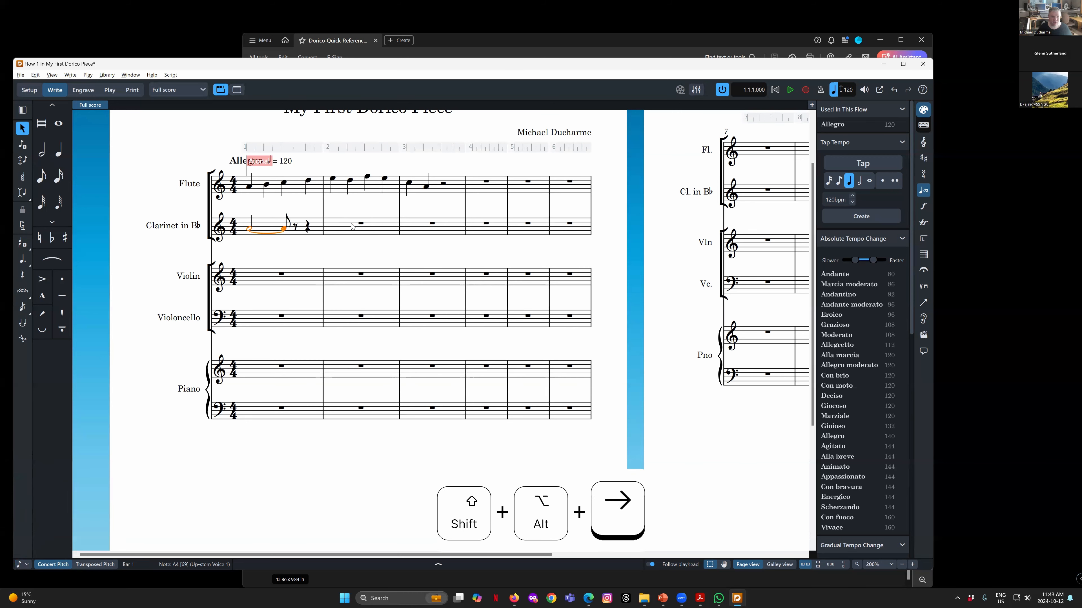
pyautogui.hotkey('shift', 'alt', 'Right')
pyautogui.hotkey('shift', 'alt', 'Right')
pyautogui.hotkey('shift', 'alt', 'Right')
pyautogui.hotkey('shift', 'alt', 'Right')
pyautogui.hotkey('shift', 'alt', 'Right')
pyautogui.hotkey('shift', 'alt', 'Right')
pyautogui.hotkey('shift', 'alt', 'Right')
pyautogui.hotkey('shift', 'alt', 'Right')
# Shorten the clarinet's note in bar 1 by grid steps to a half note tied to an eighth
pyautogui.hotkey('shift', 'alt', 'Left')
pyautogui.hotkey('shift', 'alt', 'Left')
pyautogui.hotkey('shift', 'alt', 'Left')
pyautogui.hotkey('shift', 'alt', 'Left')
pyautogui.hotkey('shift', 'alt', 'Left')
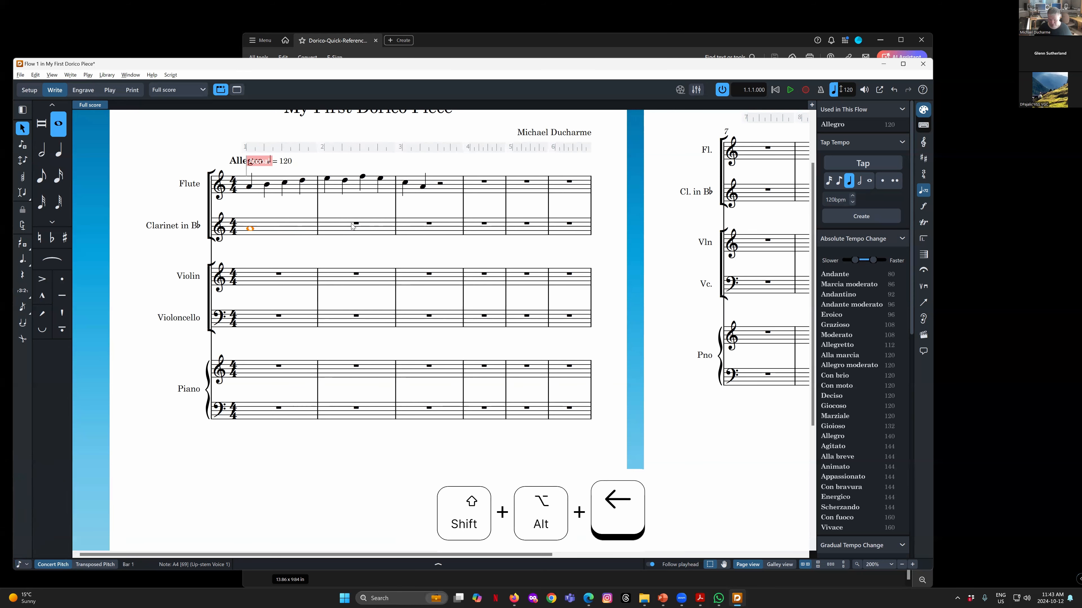
pyautogui.hotkey('shift', 'alt', 'Left')
pyautogui.hotkey('shift', 'alt', 'Left')
pyautogui.hotkey('shift', 'alt', 'Left')
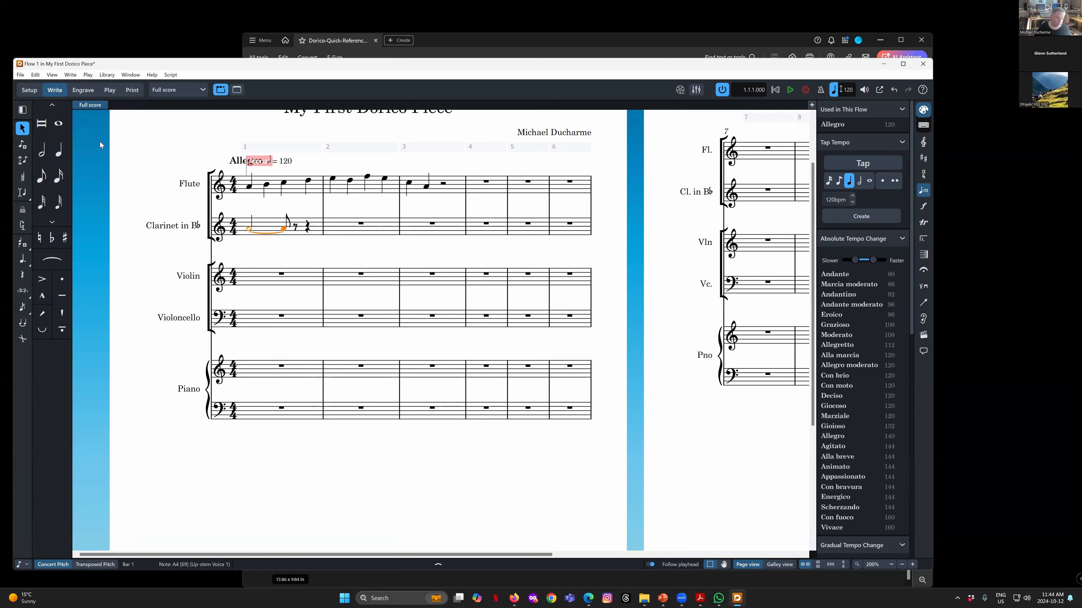
# Change the clarinet's note in bar 1 to a whole note and copy it into the violin's first bar
pyautogui.click(58, 123)
pyautogui.hotkey('ctrl', 'c')
pyautogui.click(278, 274)
pyautogui.hotkey('ctrl', 'v')
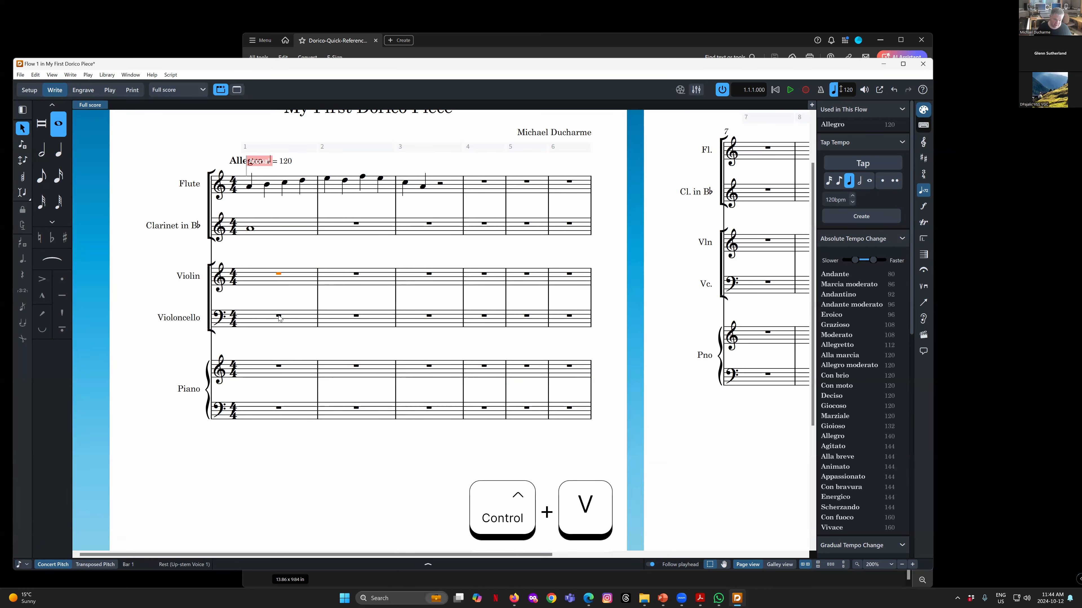
# Paste the whole note into the violoncello's first bar and lower it by one octave
pyautogui.click(279, 315)
pyautogui.press('v')
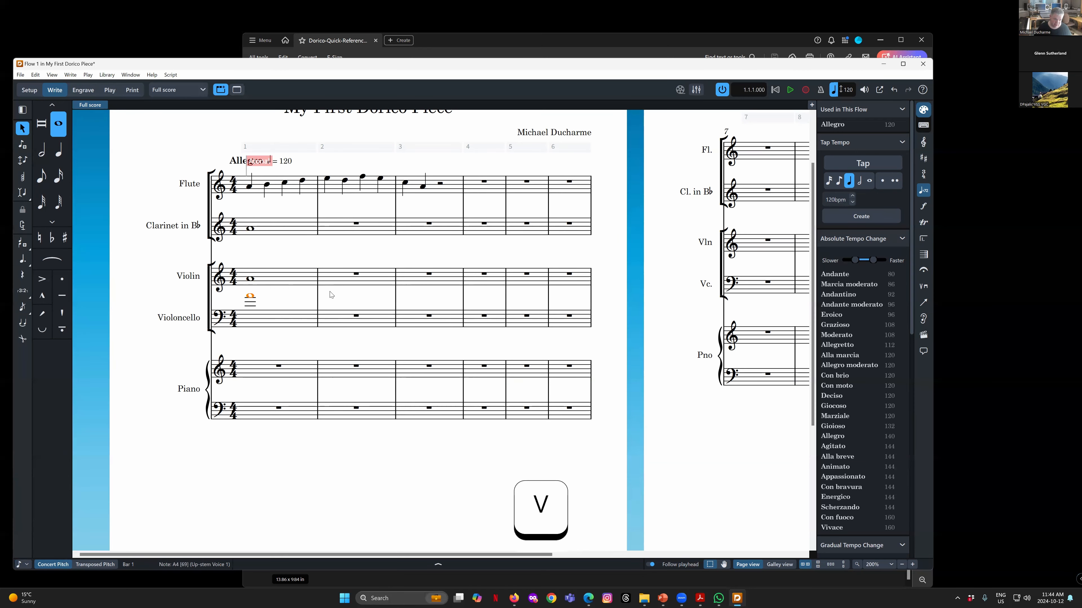
pyautogui.hotkey('ctrl', 'alt', 'Down')
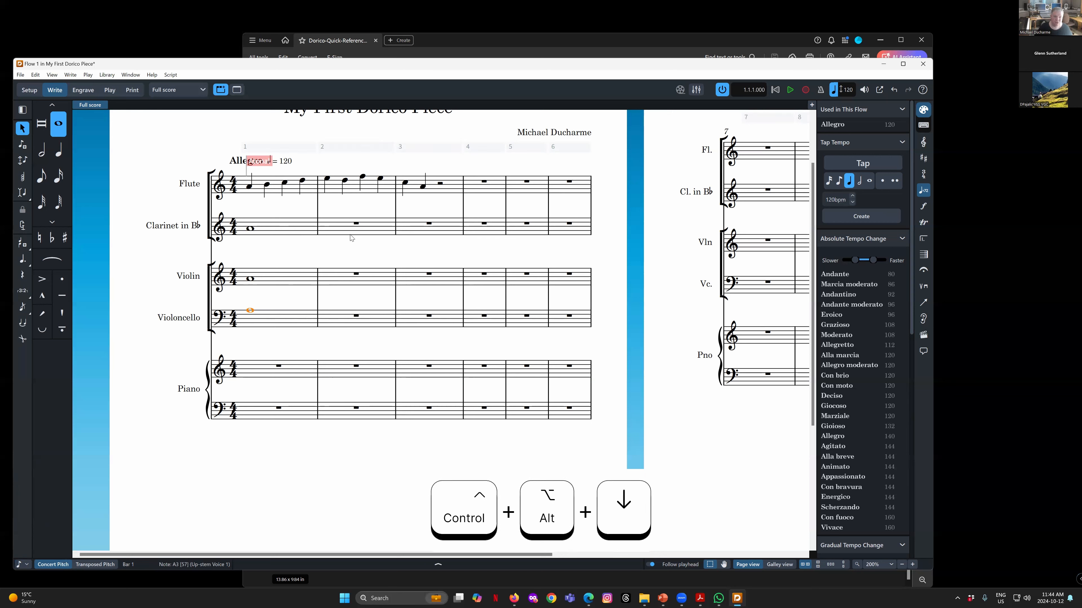
# Lengthen the clarinet, violin and violoncello whole notes in bar 1 together by one eighth note
pyautogui.click(251, 230)
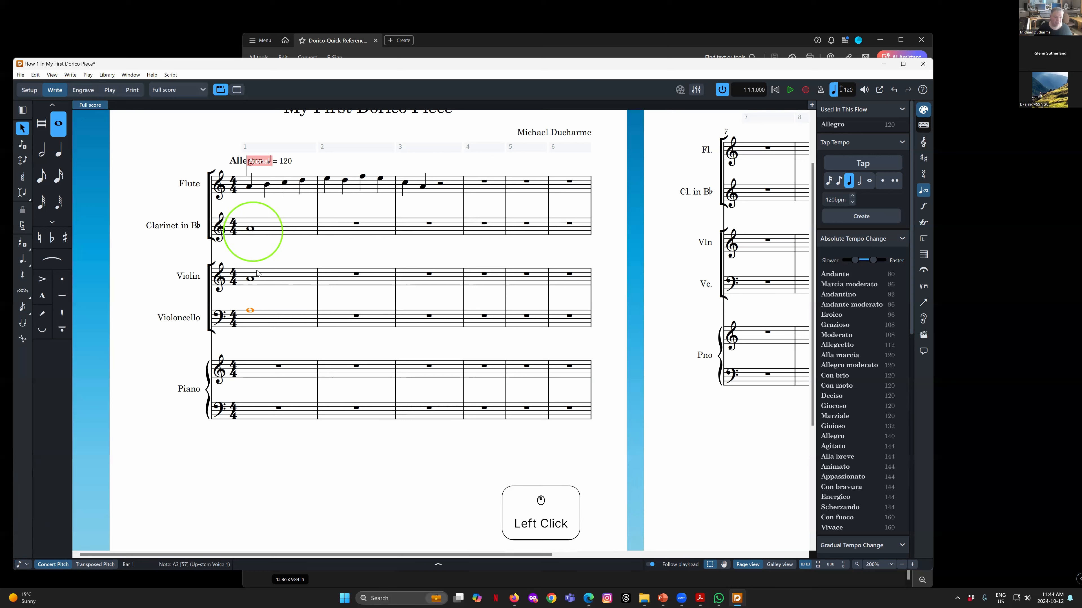
pyautogui.press('shift')
pyautogui.keyDown('shift'); pyautogui.click(251, 312); pyautogui.keyUp('shift')
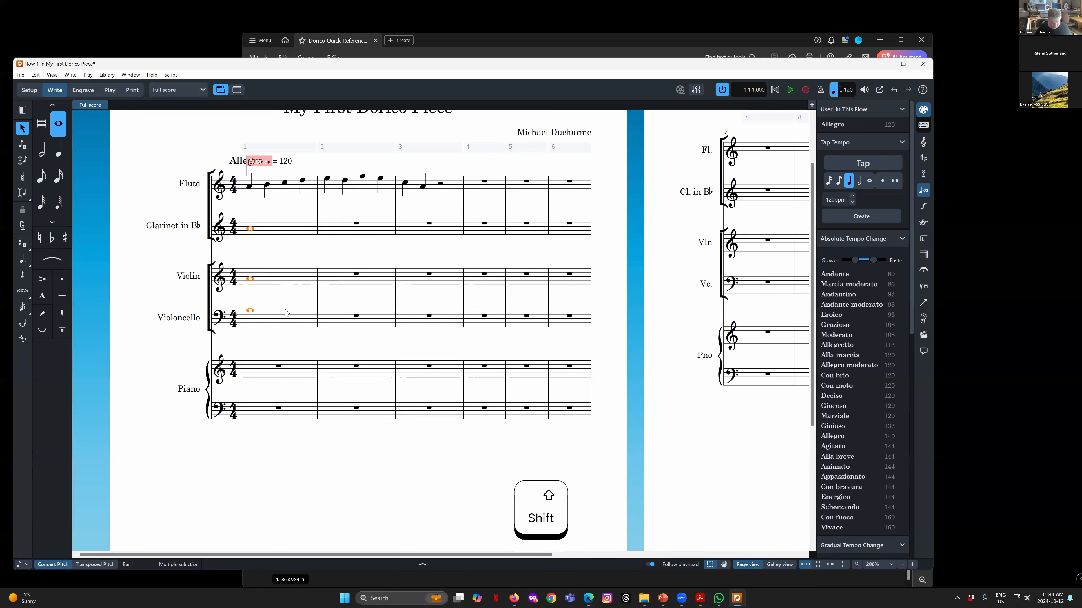
pyautogui.hotkey('shift', 'alt', 'Right')
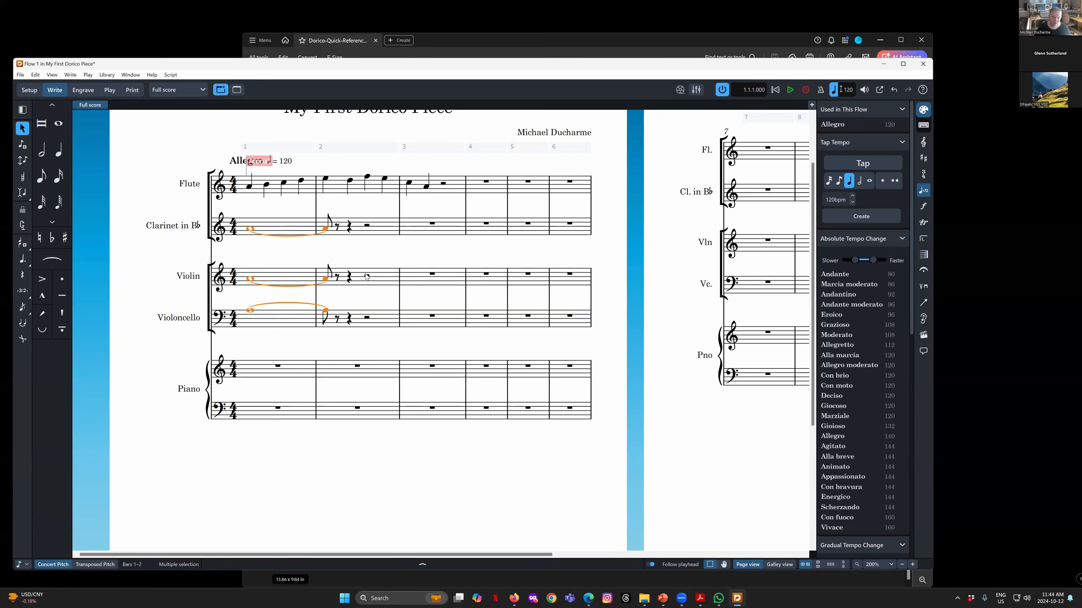
# Start note input in the clarinet's bar 3 and enter a quarter note C followed by a half note E
pyautogui.click(433, 224)
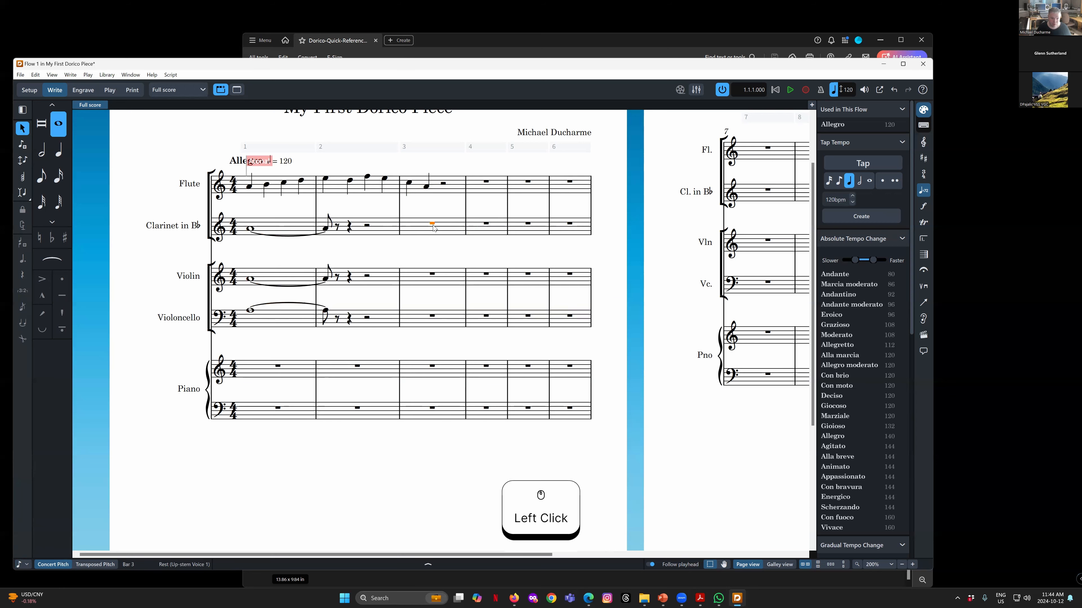
pyautogui.doubleClick(433, 227)
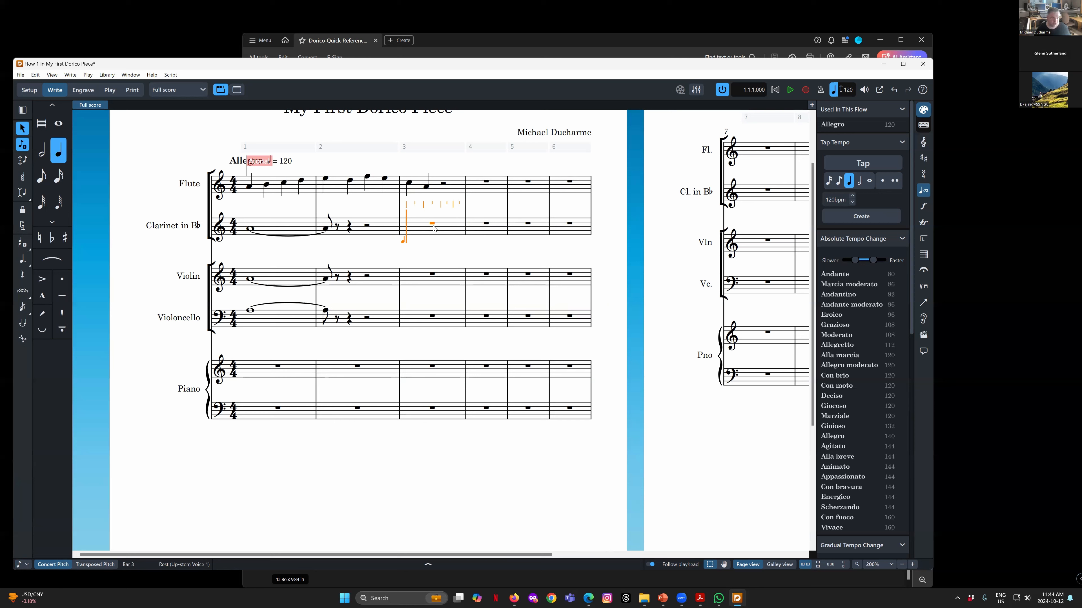
pyautogui.press('c')
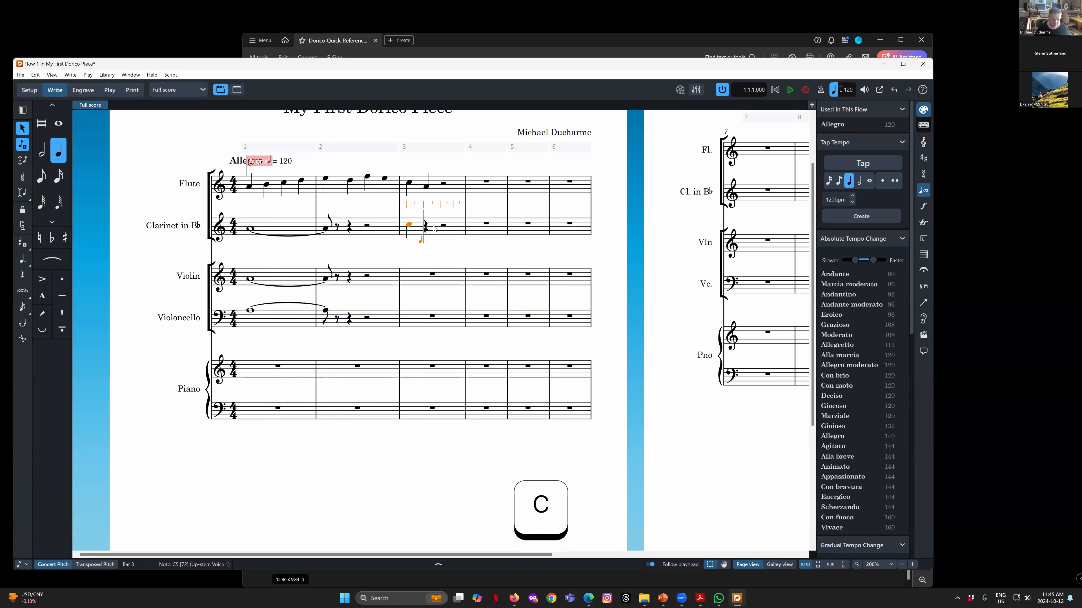
pyautogui.press('6')
pyautogui.press('5')
pyautogui.press('6')
pyautogui.press('7')
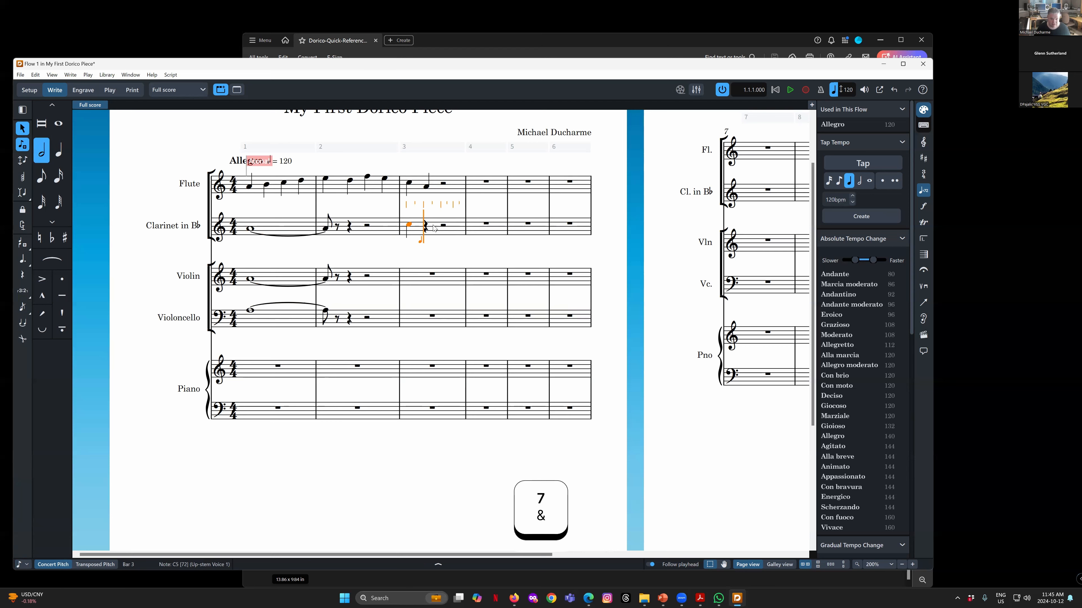
pyautogui.press('e')
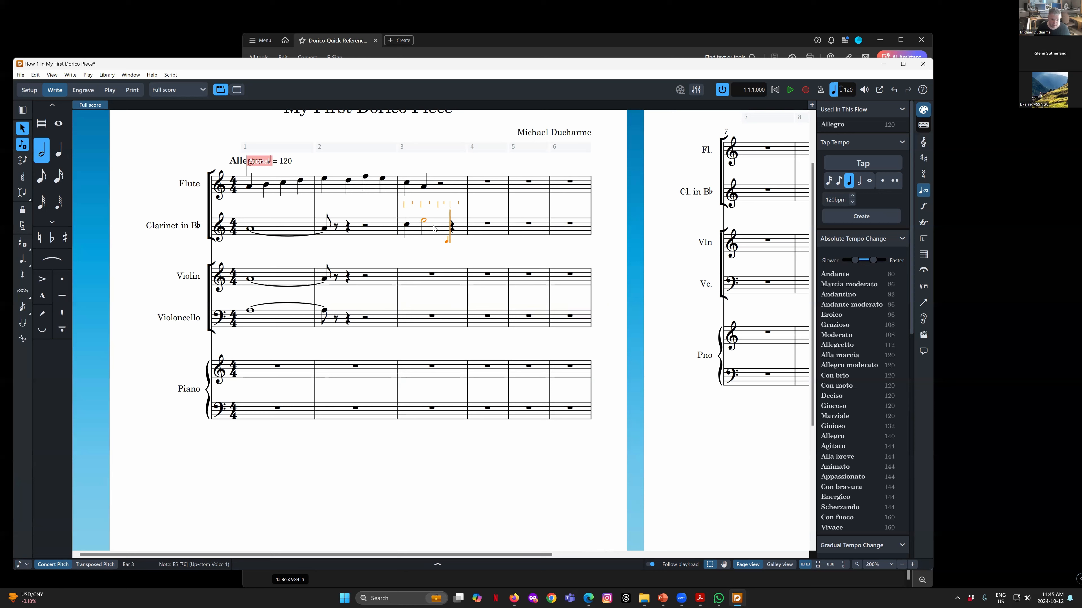
# Enter eighth notes C and D on beat 4 of the clarinet's bar 3 and leave note input
pyautogui.press('5')
pyautogui.press('c')
pyautogui.press('d')
pyautogui.press('Escape')
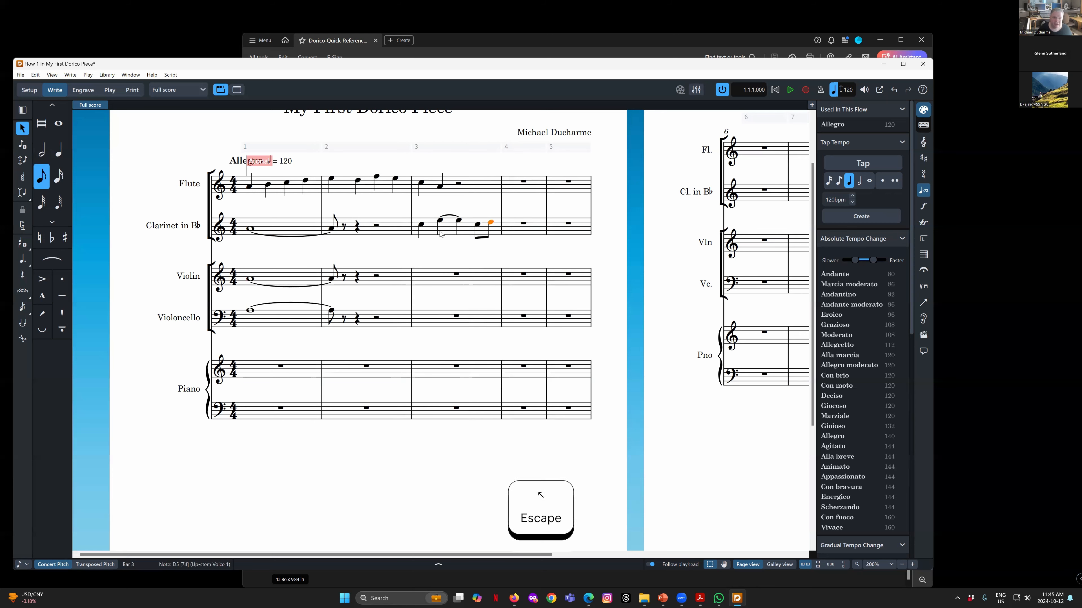
# Change the eighth note C on beat 4 of the clarinet's bar 3 to a quarter note
pyautogui.click(422, 228)
pyautogui.click(441, 226)
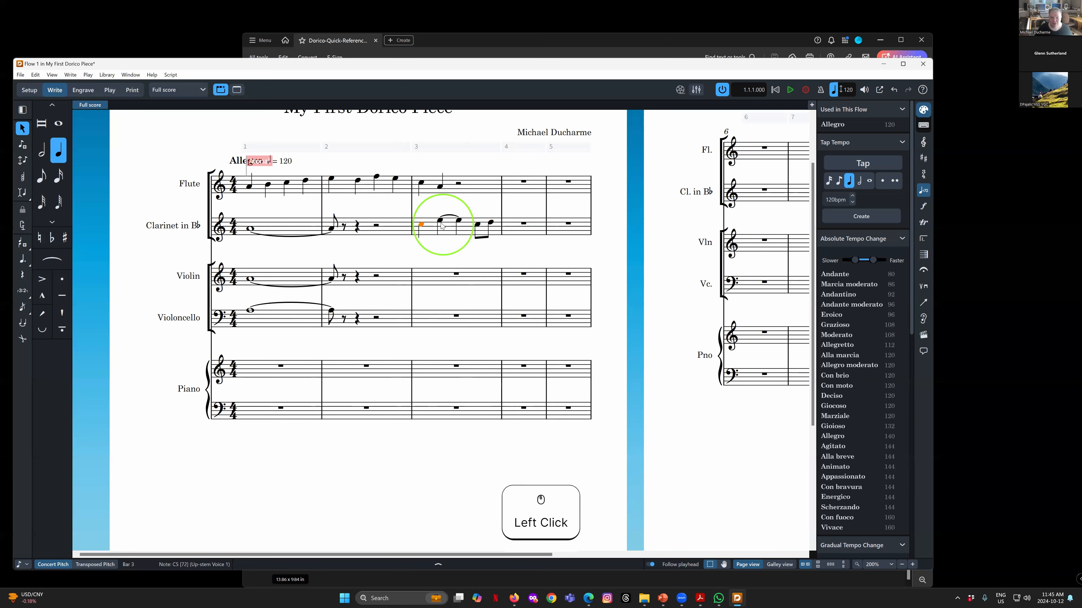
pyautogui.click(479, 229)
pyautogui.click(478, 230)
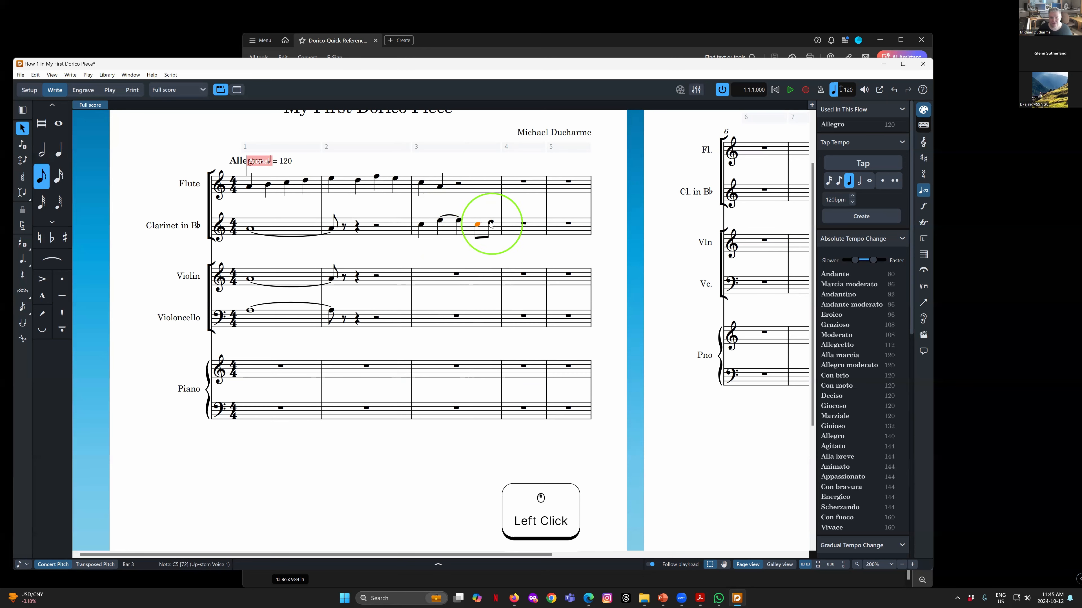
pyautogui.click(477, 230)
pyautogui.click(477, 226)
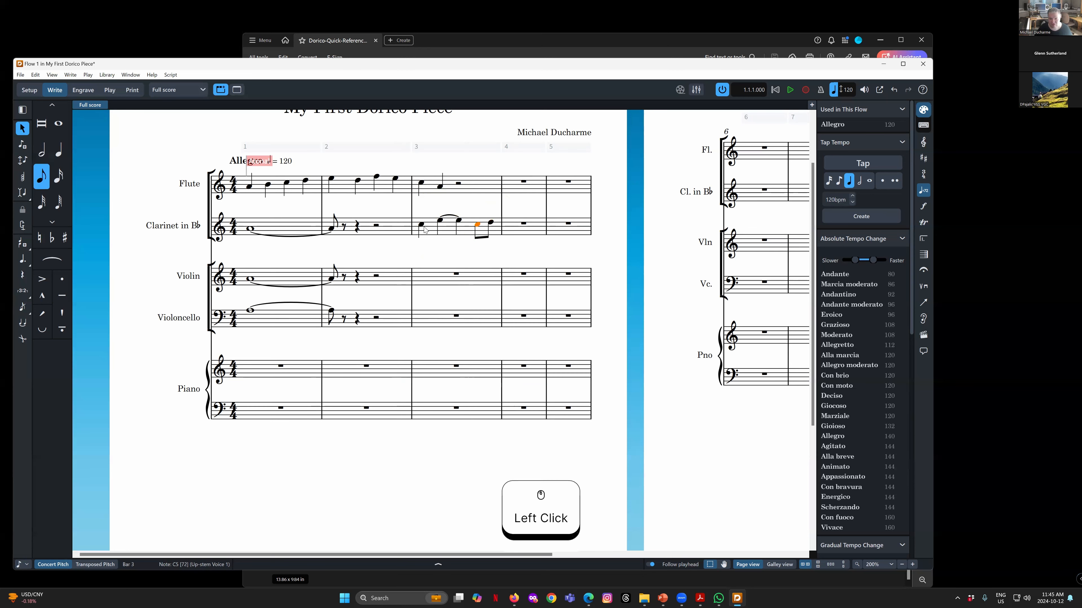
pyautogui.click(59, 150)
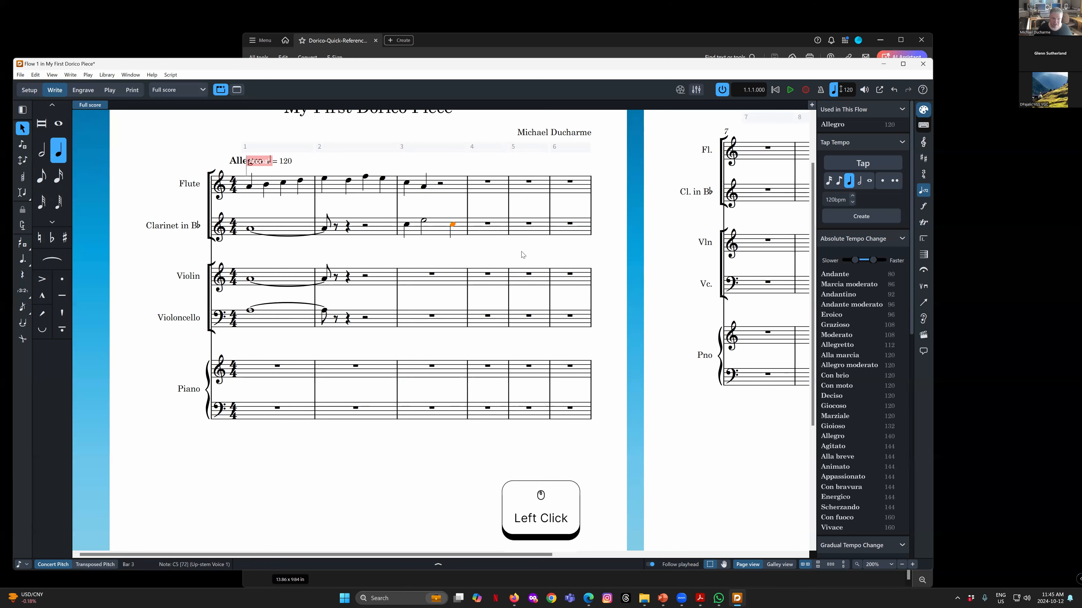
# Change the beat 4 C in the clarinet's bar 3 back to an eighth note, repeat it and raise the repeat to D
pyautogui.click(423, 222)
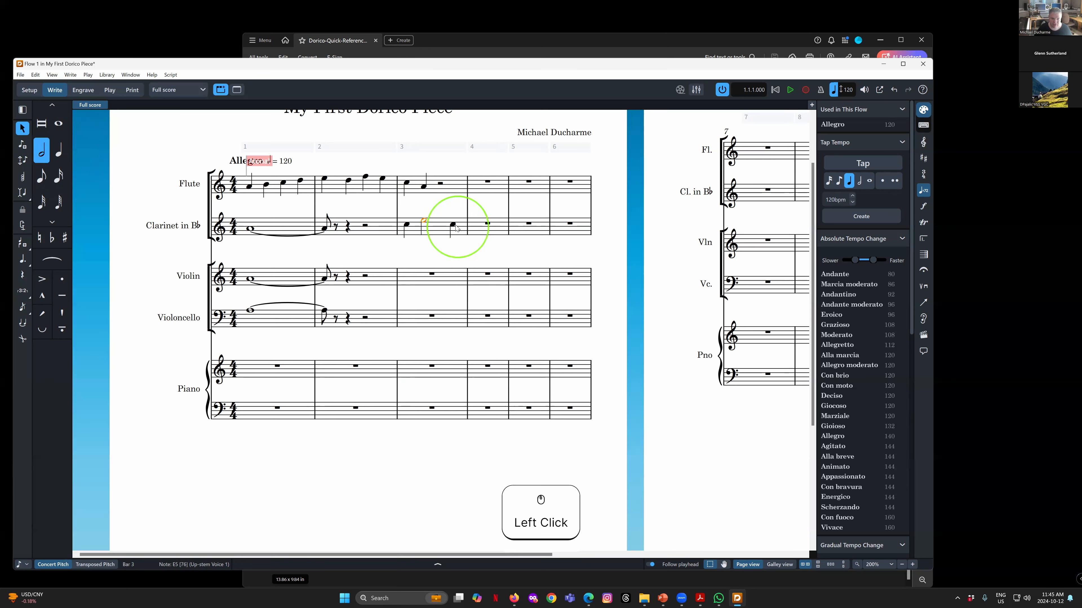
pyautogui.click(41, 176)
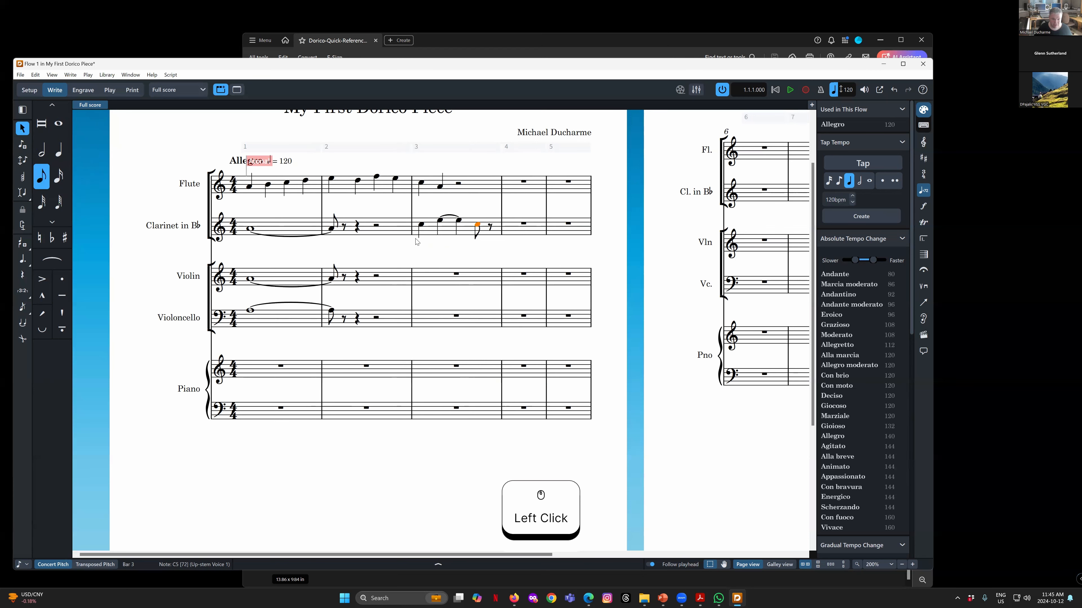
pyautogui.press('r')
pyautogui.hotkey('alt', 'Up')
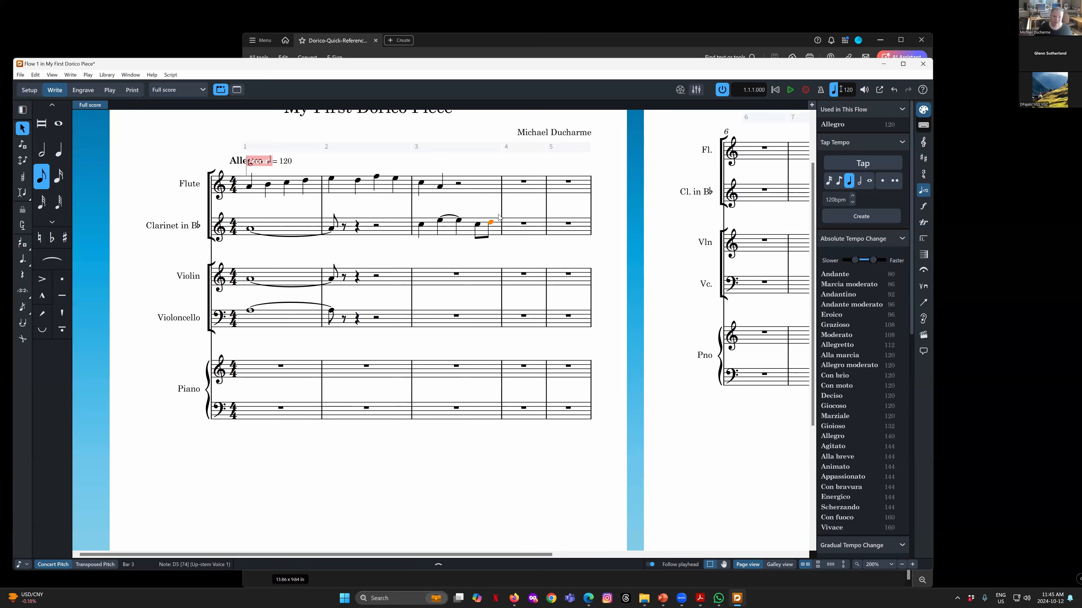
# Open Notation Options and examine the Note Grouping rules for half-bars, irregular meter, syncopation and rhythmic slashes
pyautogui.click(460, 222)
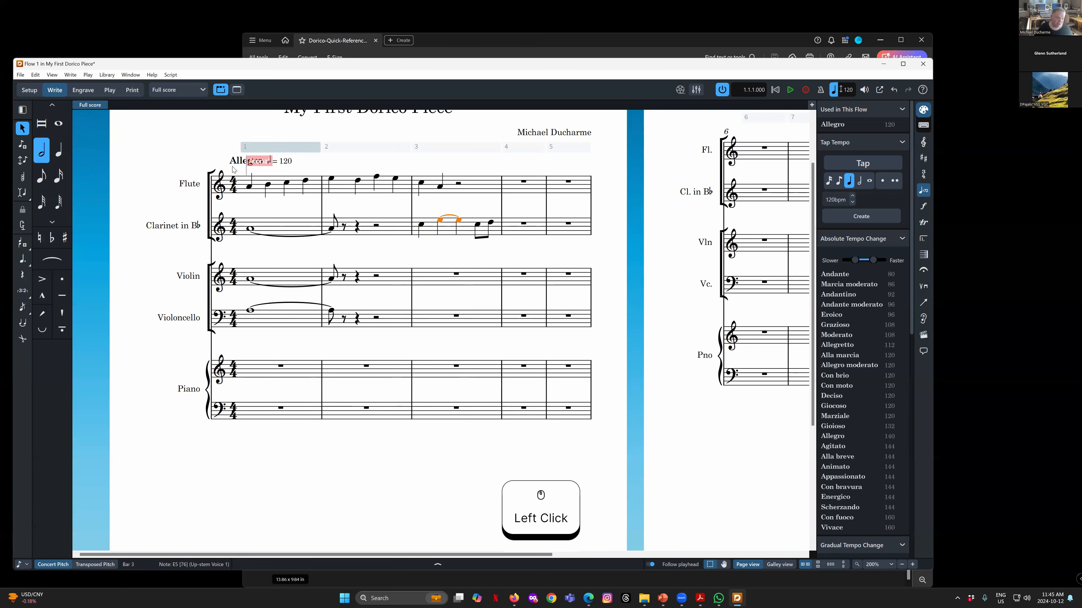
pyautogui.click(109, 77)
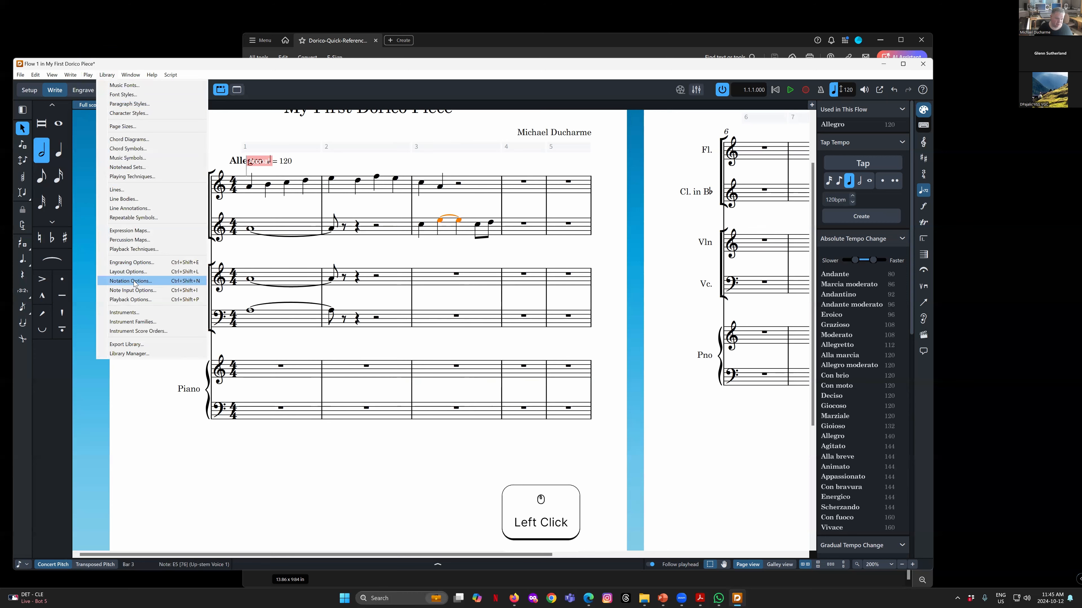
pyautogui.click(309, 336)
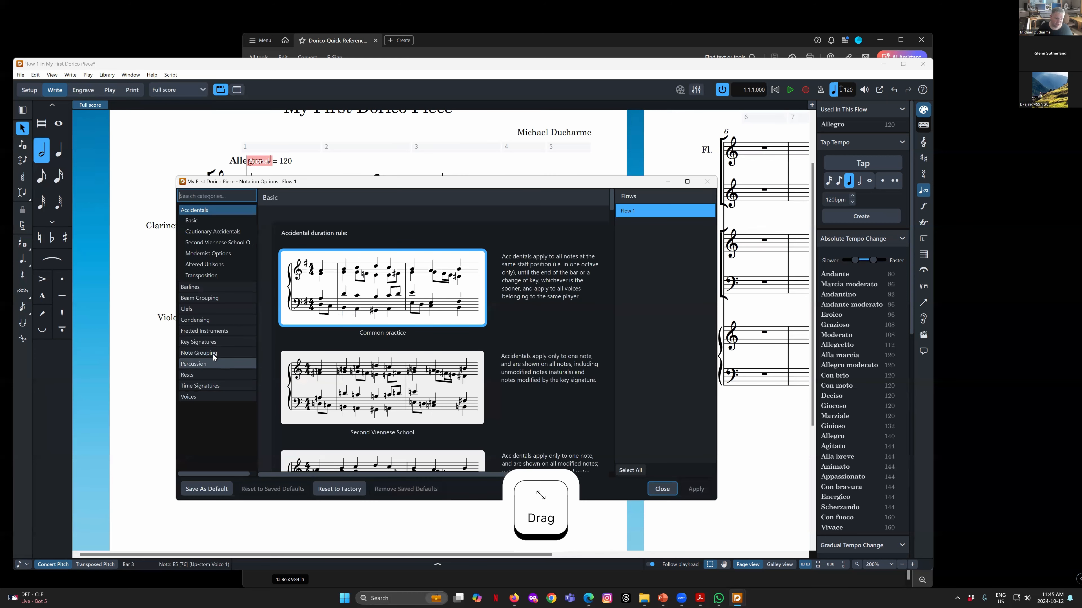
pyautogui.click(213, 353)
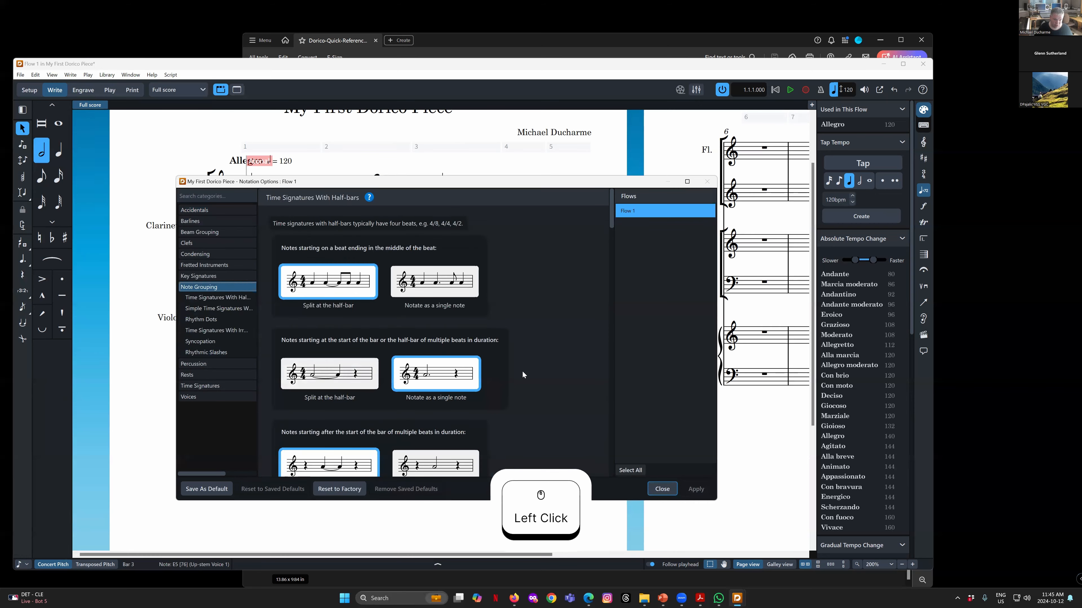
pyautogui.scroll(-2, 511, 345)
pyautogui.scroll(-10, 510, 342)
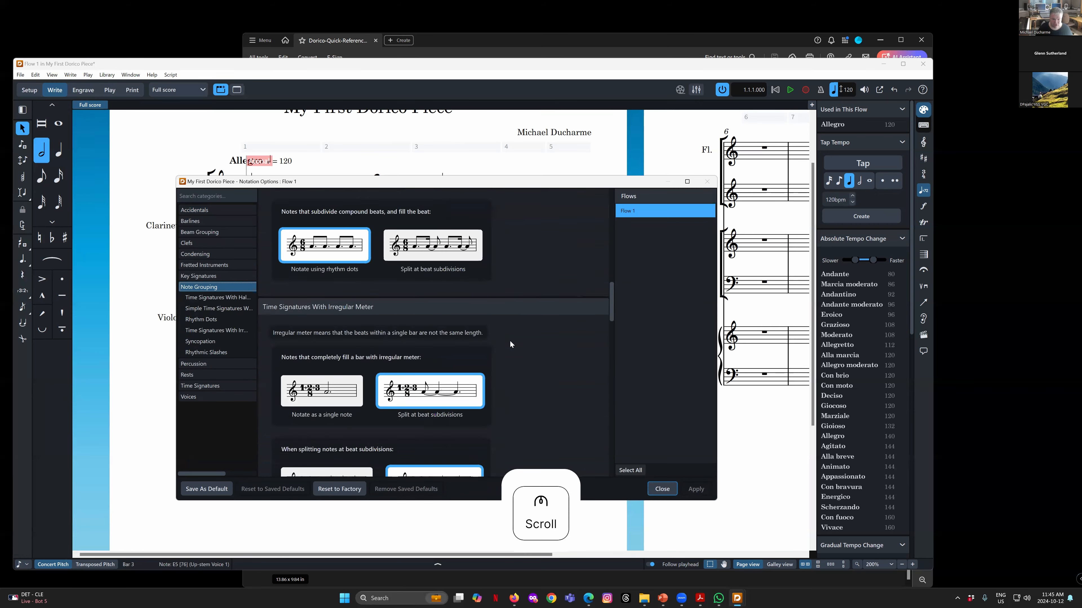
pyautogui.scroll(-10, 510, 342)
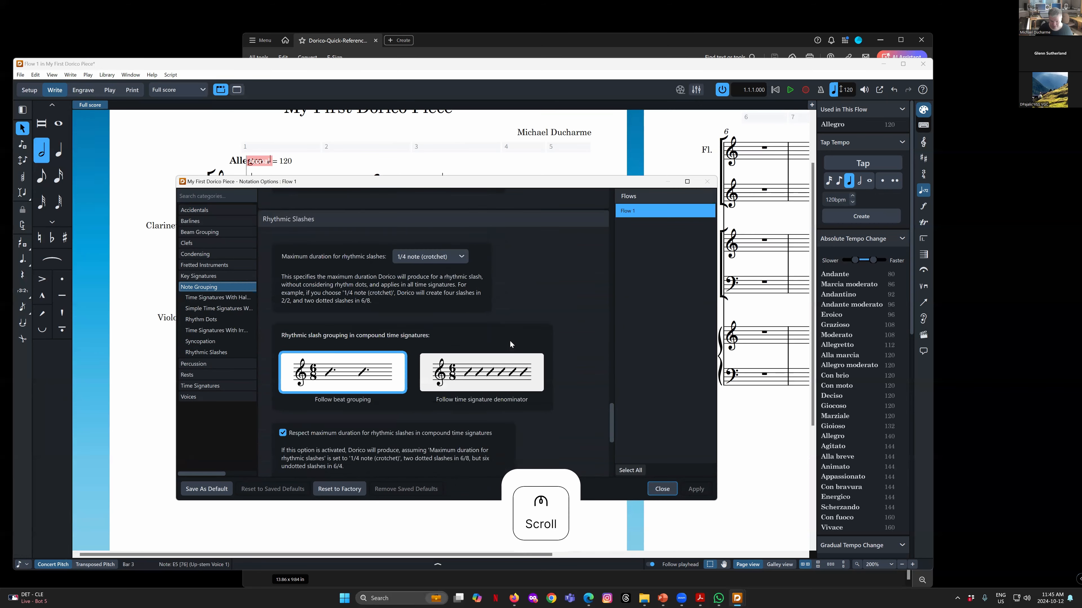
pyautogui.scroll(-10, 510, 340)
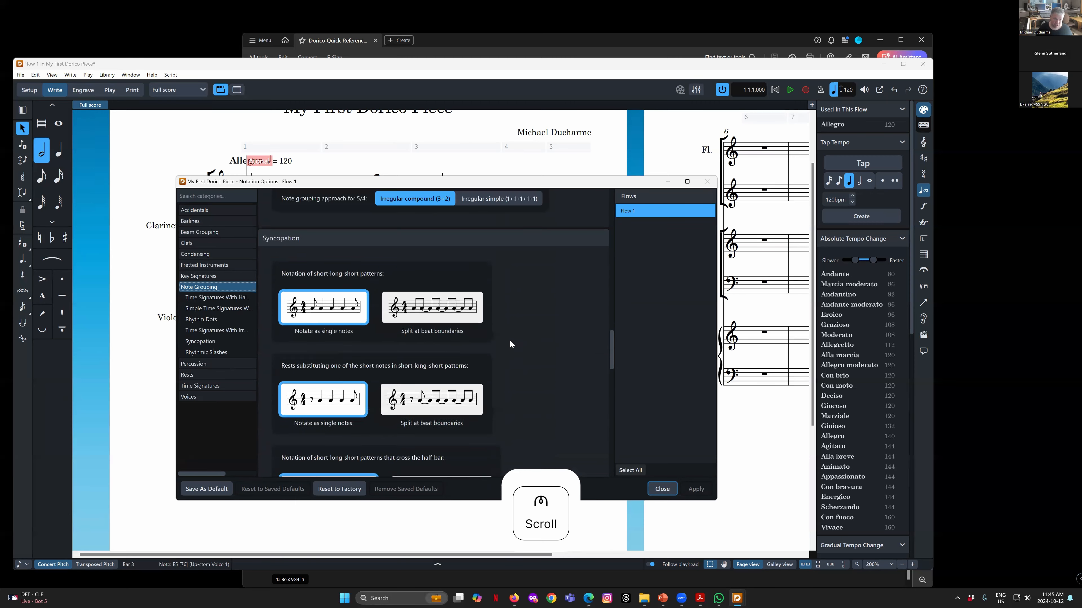
pyautogui.scroll(10, 510, 339)
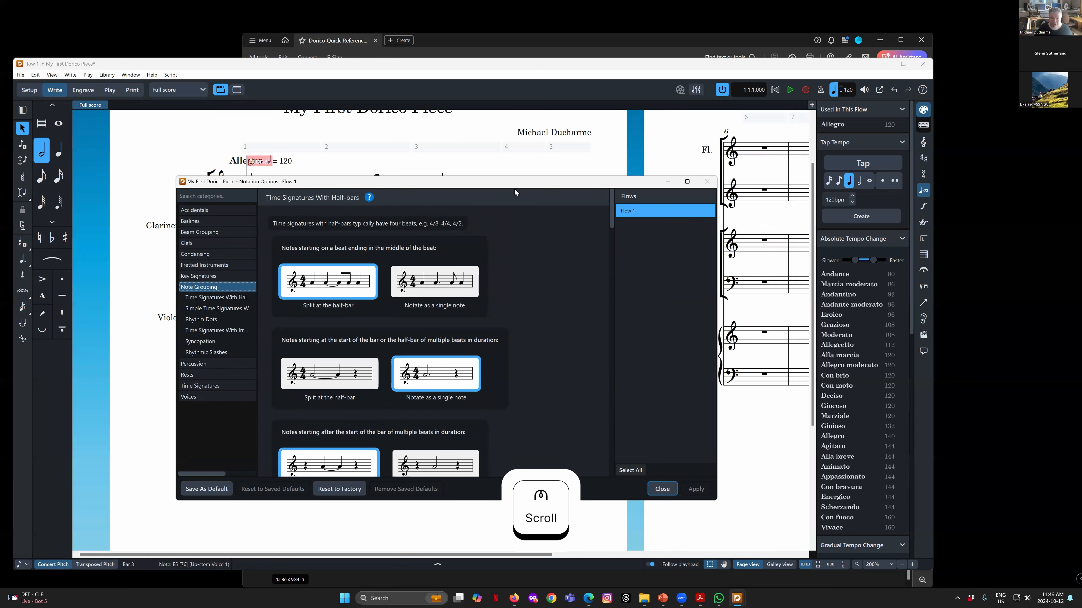
# Examine the remaining Note Grouping options down to the rhythmic slash settings and close Notation Options
pyautogui.scroll(-15, 538, 389)
pyautogui.scroll(-6, 538, 390)
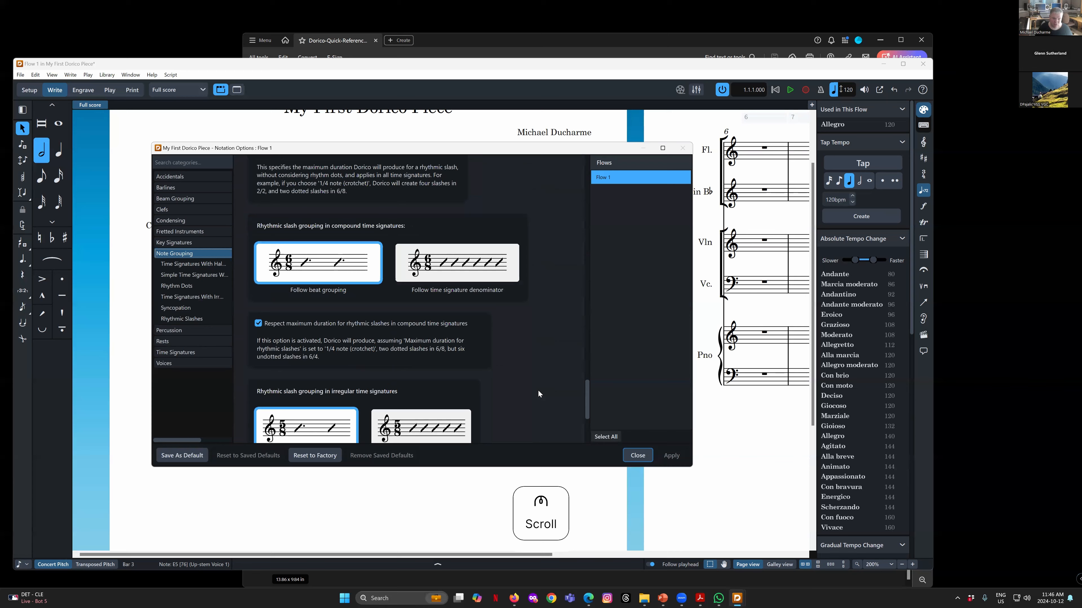
pyautogui.click(637, 455)
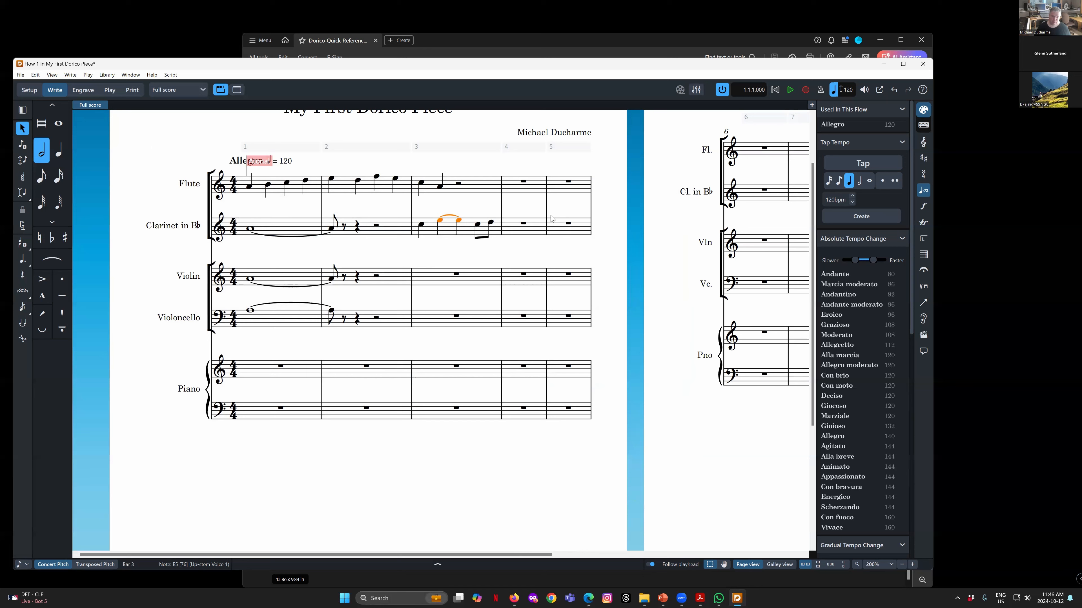
# Shorten the tied E on beat 2 of the clarinet's bar 3 to a quarter note, then force it to a half note
pyautogui.hotkey('shift', 'alt', 'Left')
pyautogui.hotkey('shift', 'alt', 'Left')
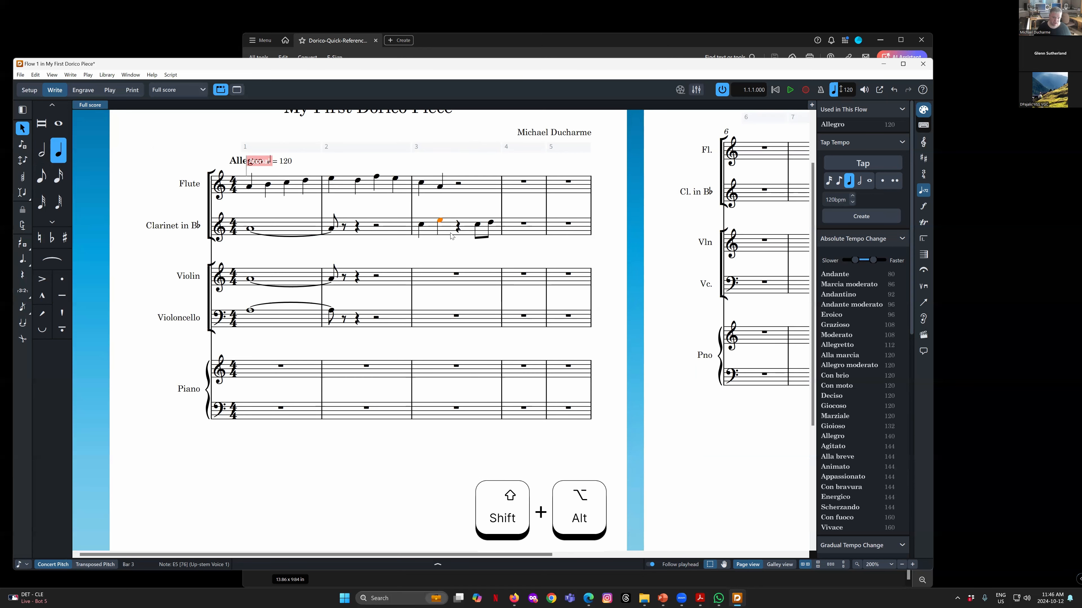
pyautogui.click(22, 227)
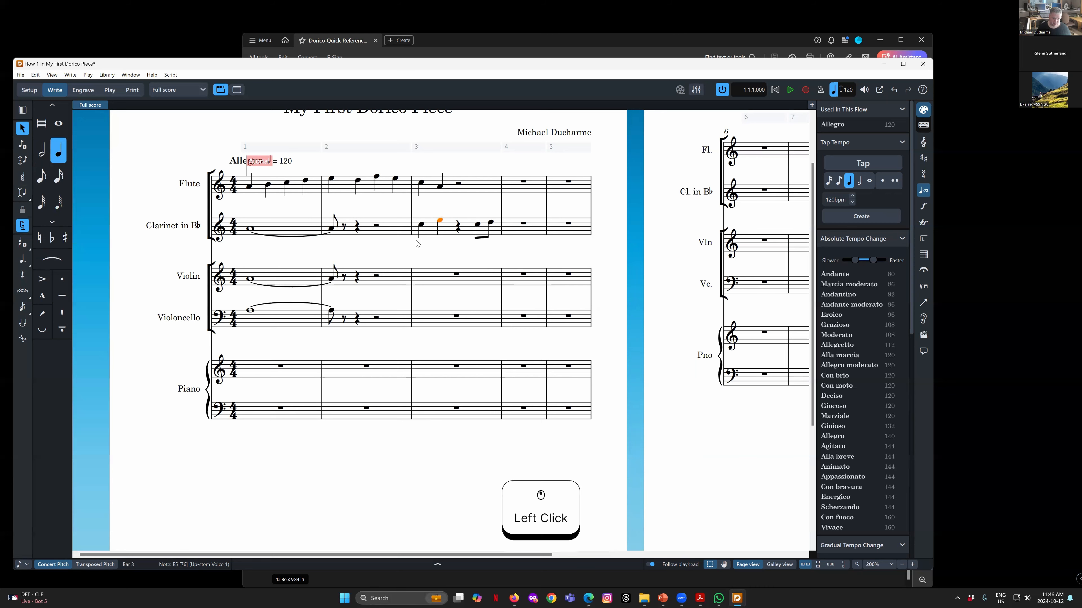
pyautogui.click(43, 155)
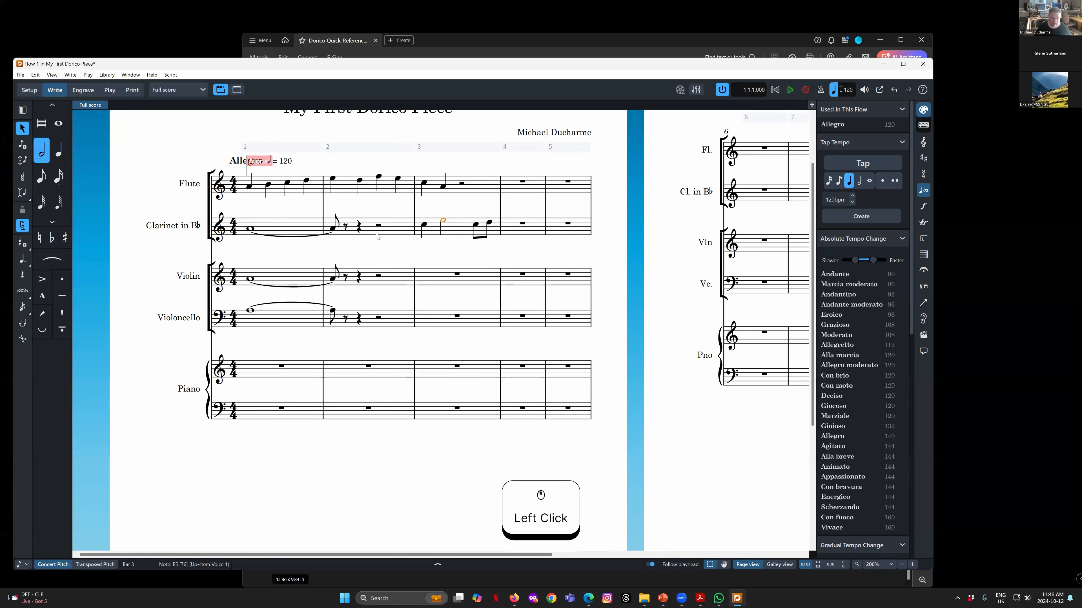
# Show the clarinet's bar 3 half note E in the Key Editor and examine its length there
pyautogui.click(425, 225)
pyautogui.click(444, 220)
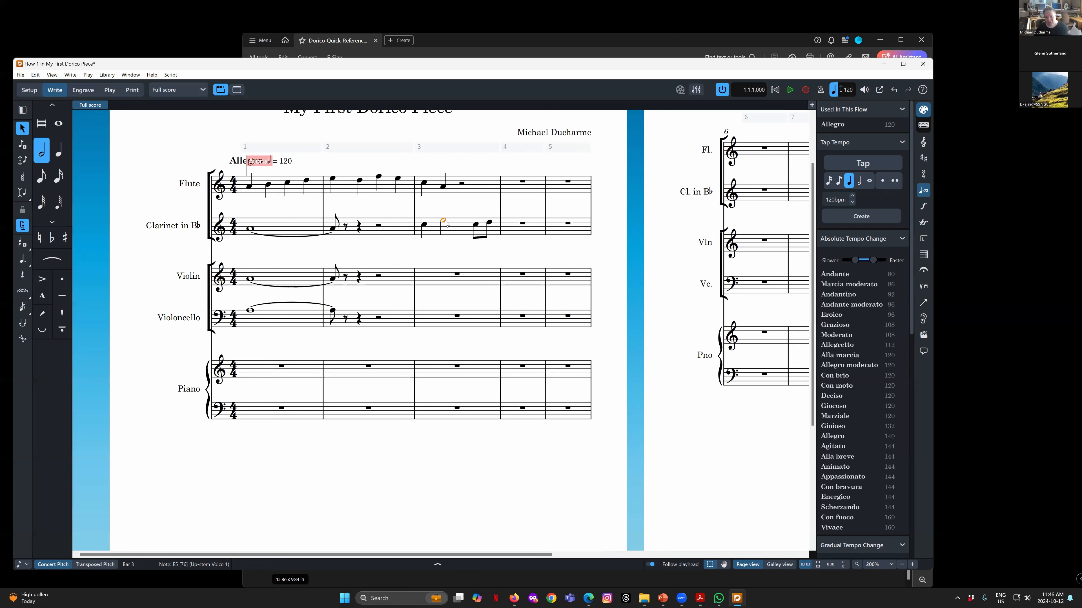
pyautogui.click(436, 564)
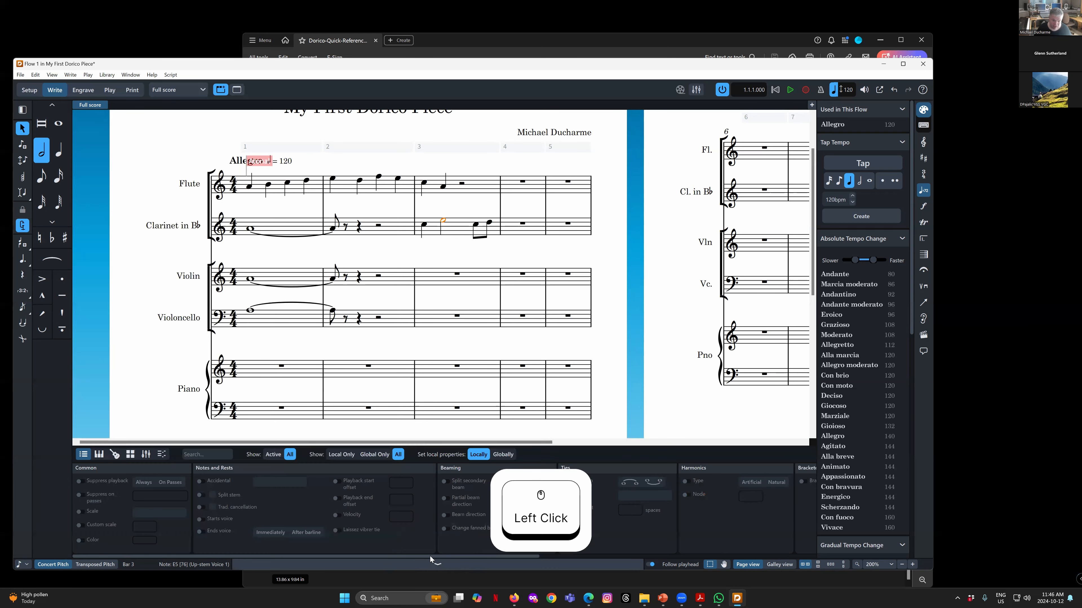
pyautogui.click(162, 455)
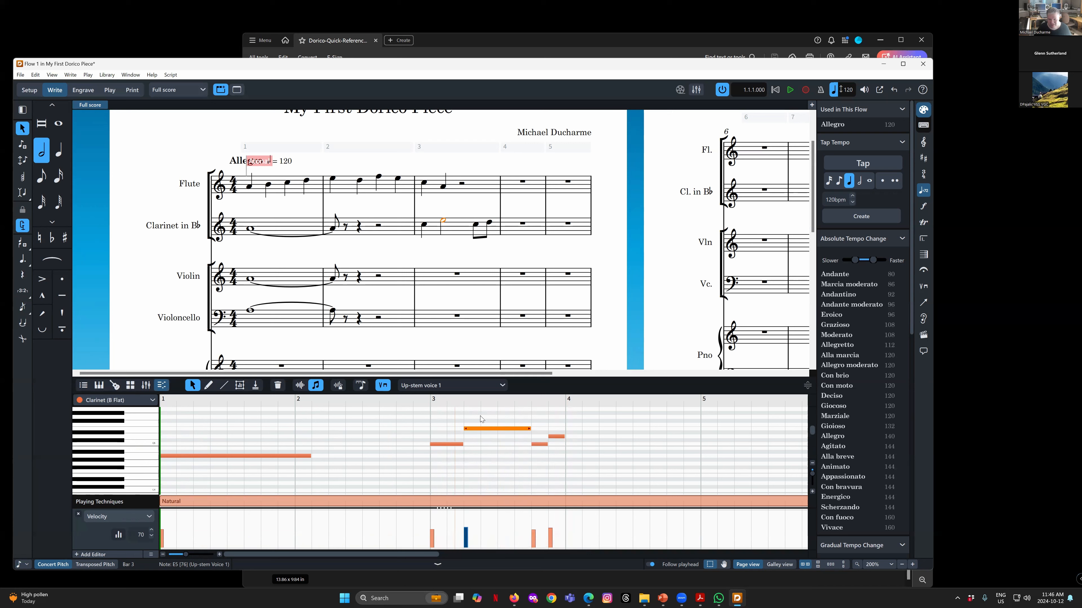
pyautogui.click(482, 431)
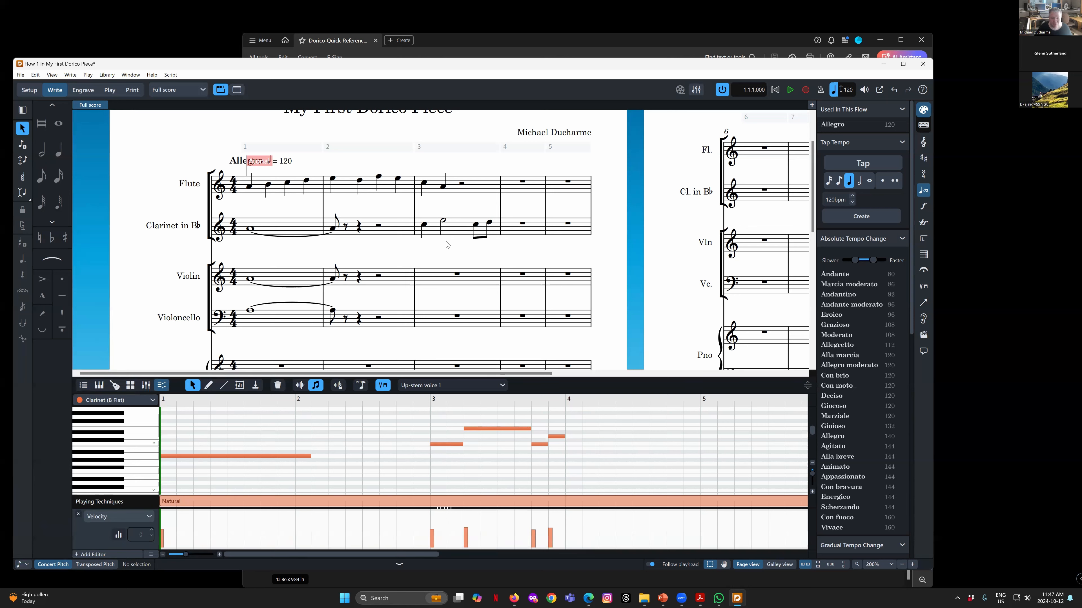
# Shorten the quarter note C on beat 1 of the clarinet's bar 3 to an eighth note
pyautogui.click(424, 226)
pyautogui.click(446, 224)
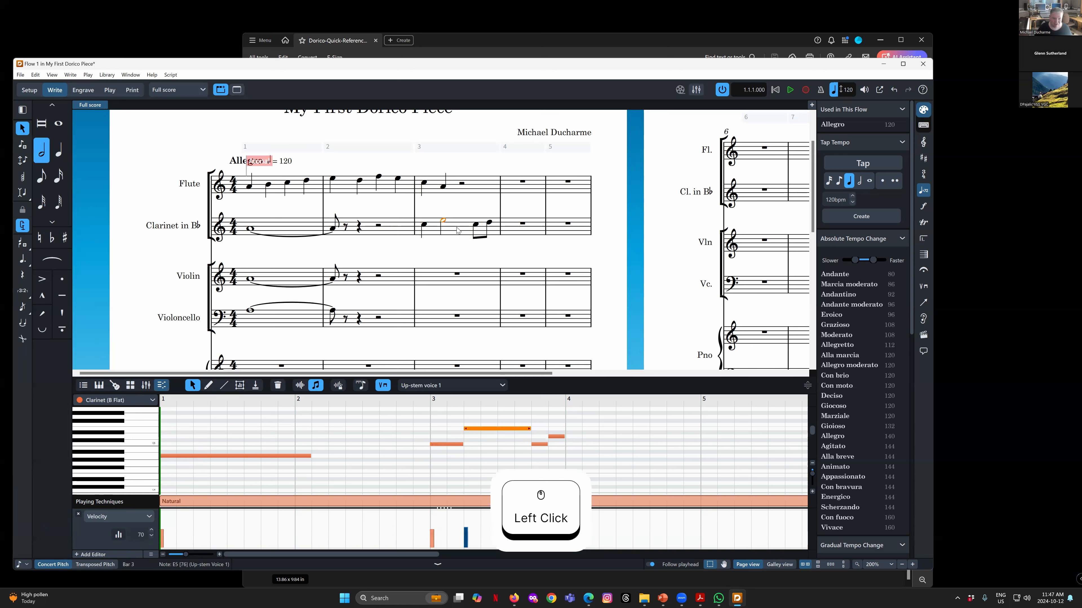
pyautogui.press('Left')
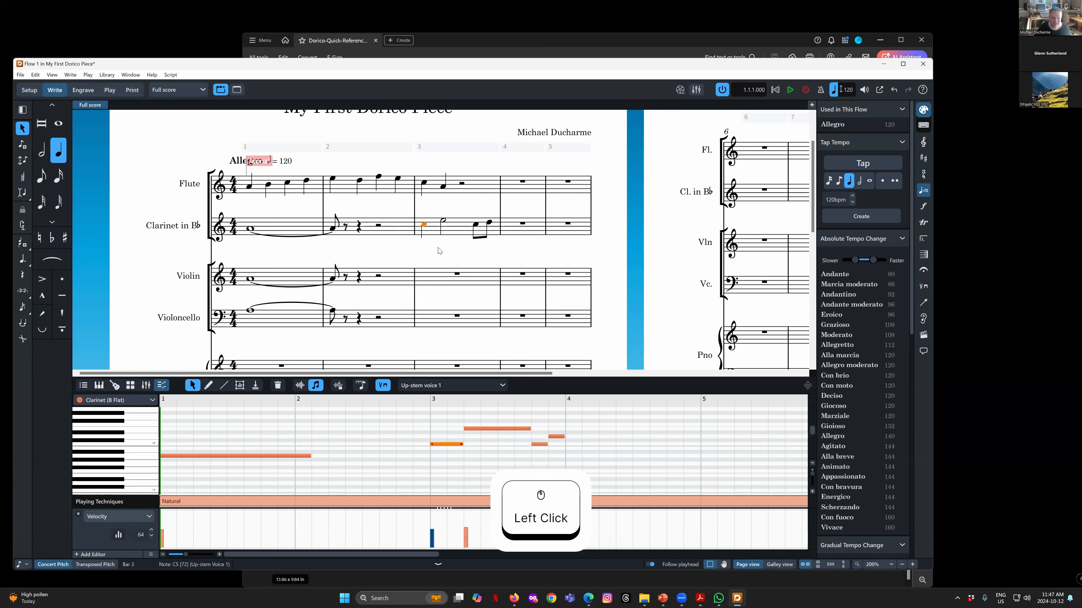
pyautogui.click(42, 176)
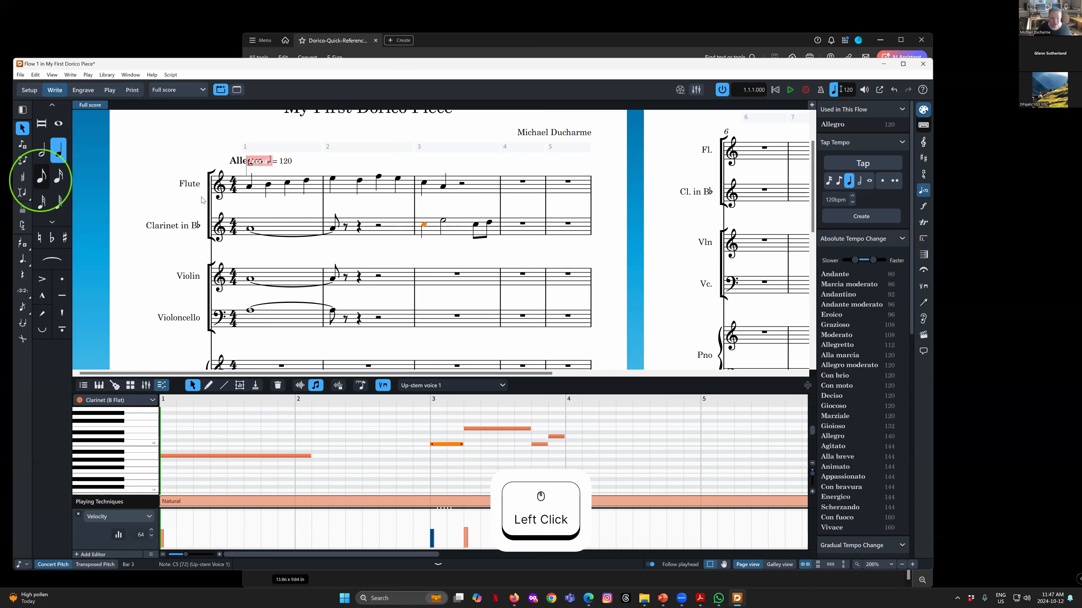
# Move the half note E in the clarinet's bar 3 one eighth note earlier and turn off Force Duration for it
pyautogui.click(445, 220)
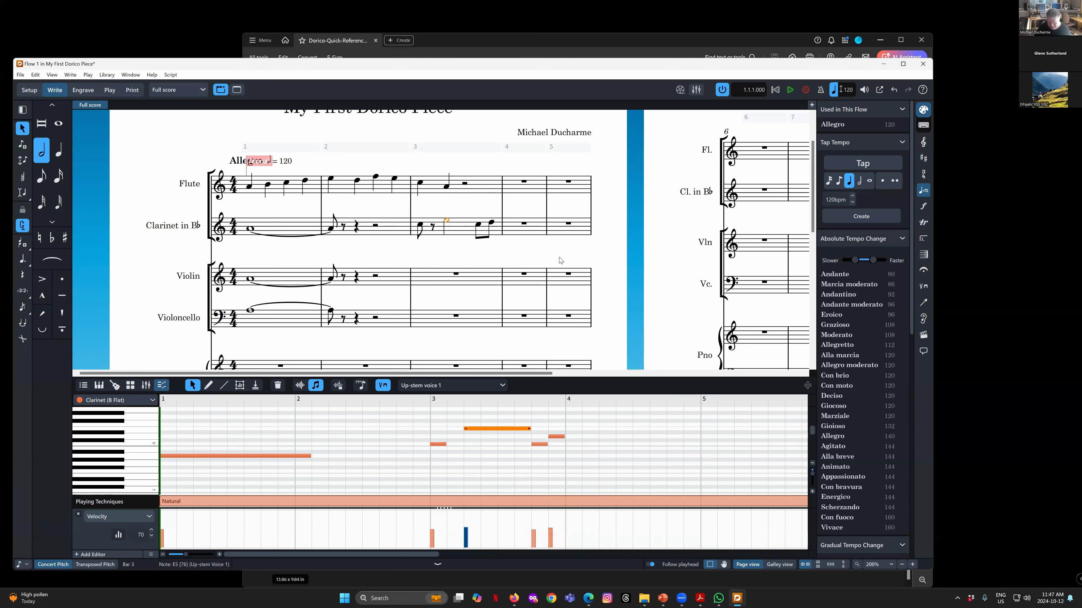
pyautogui.hotkey('alt', 'Left')
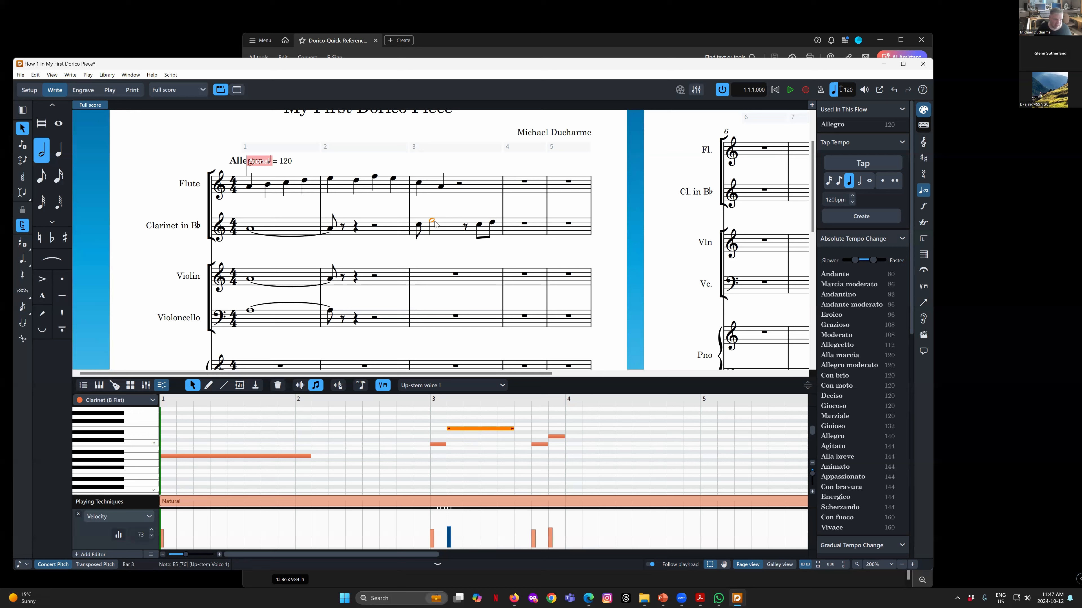
pyautogui.click(23, 231)
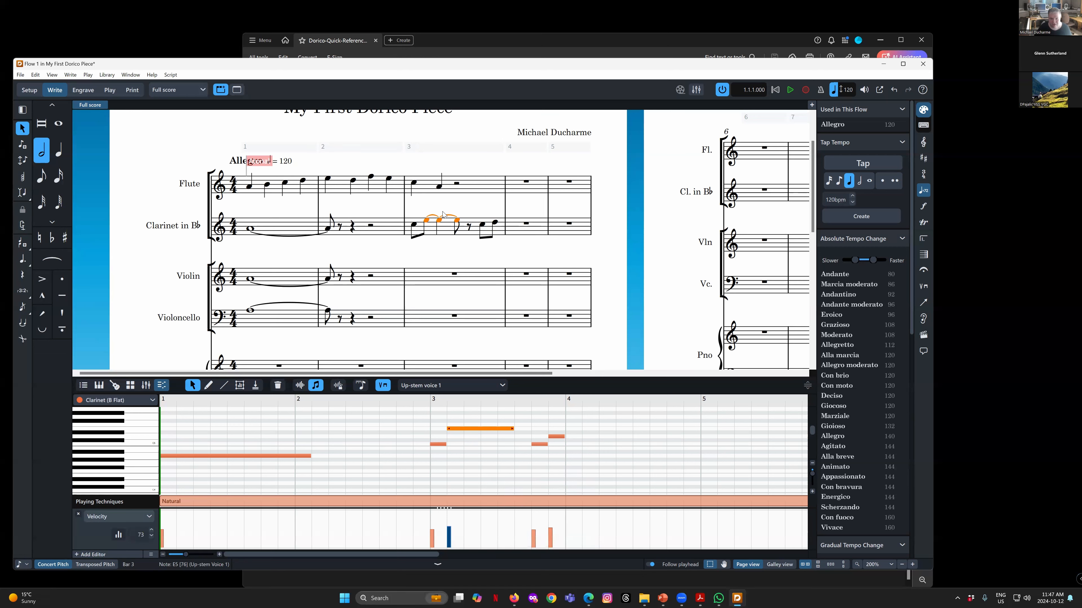
pyautogui.click(441, 239)
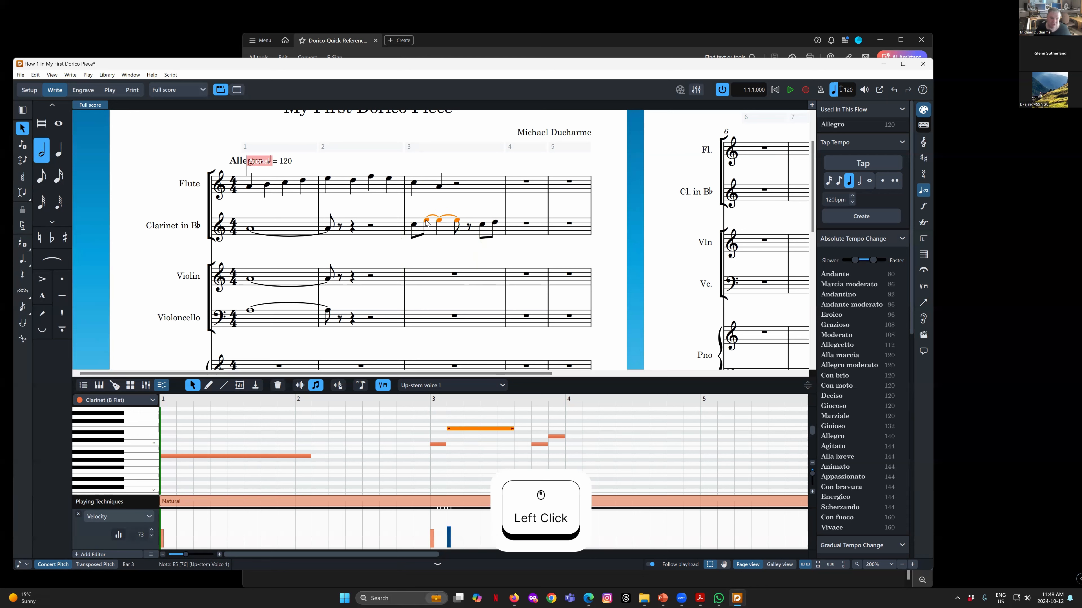
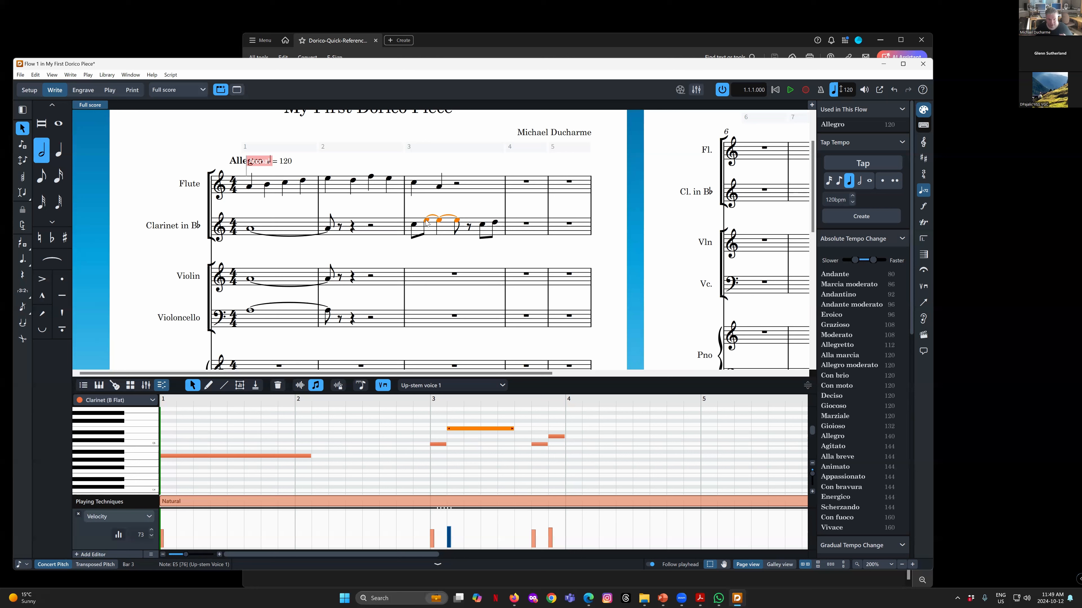
# Start note input at the violin's bar 3 and step the caret back and forth along the eighth-note grid, ending on beat 1
pyautogui.click(454, 275)
pyautogui.click(454, 275)
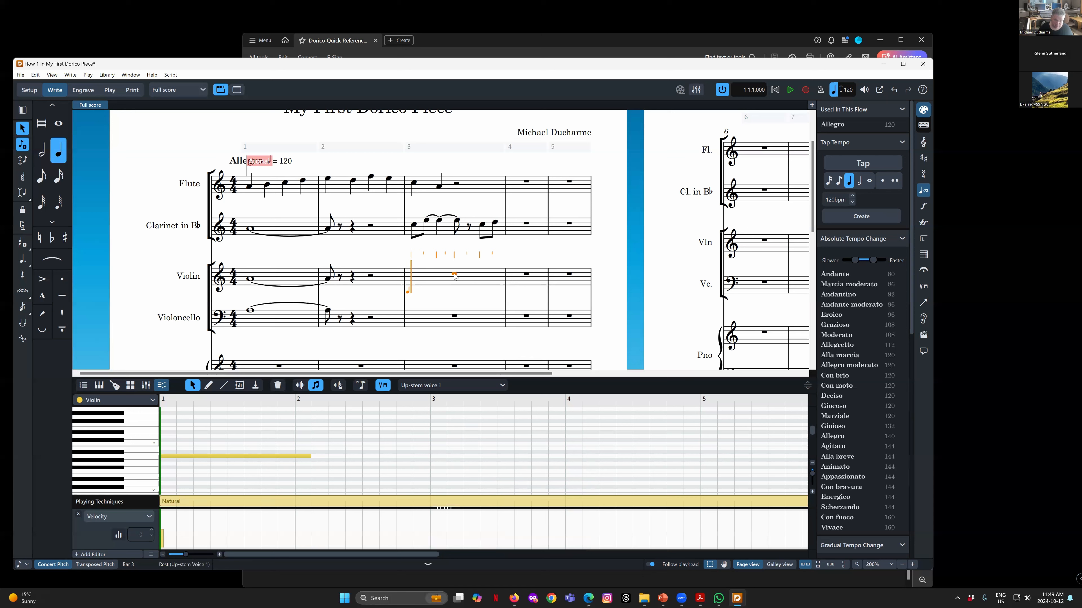
pyautogui.press('Right')
pyautogui.press('Right')
pyautogui.press('Right')
pyautogui.press('Left')
pyautogui.press('Left')
pyautogui.press('Left')
pyautogui.press('Right')
pyautogui.press('Right')
pyautogui.press('Right')
pyautogui.press('Right')
pyautogui.press('Right')
pyautogui.press('Right')
pyautogui.press('Right')
pyautogui.press('Right')
pyautogui.press('Right')
pyautogui.press('Right')
pyautogui.press('Right')
pyautogui.press('Right')
pyautogui.press('Left')
pyautogui.press('Left')
pyautogui.press('Left')
pyautogui.press('Left')
pyautogui.press('Left')
pyautogui.press('Left')
pyautogui.press('Left')
pyautogui.press('Left')
pyautogui.press('Left')
pyautogui.press('Down')
pyautogui.press('Left')
pyautogui.press('Left')
pyautogui.press('Left')
pyautogui.press('Left')
pyautogui.press('Left')
pyautogui.press('Left')
pyautogui.press('Up')
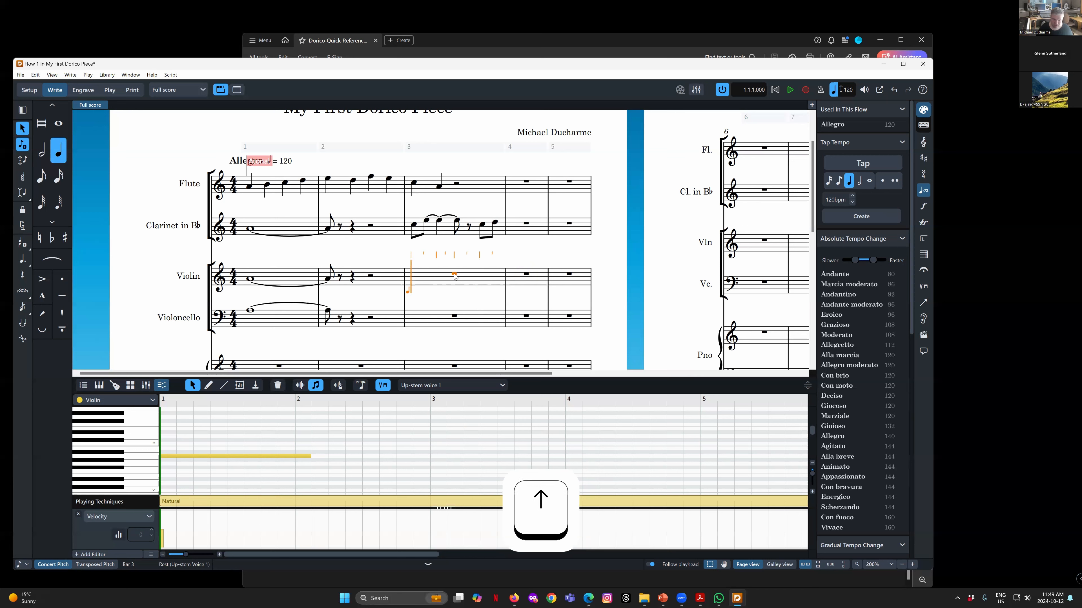
# Step the caret through the violin's bar 3 on a quarter-note rhythmic grid, and restore the eighth-note grid
pyautogui.click(18, 565)
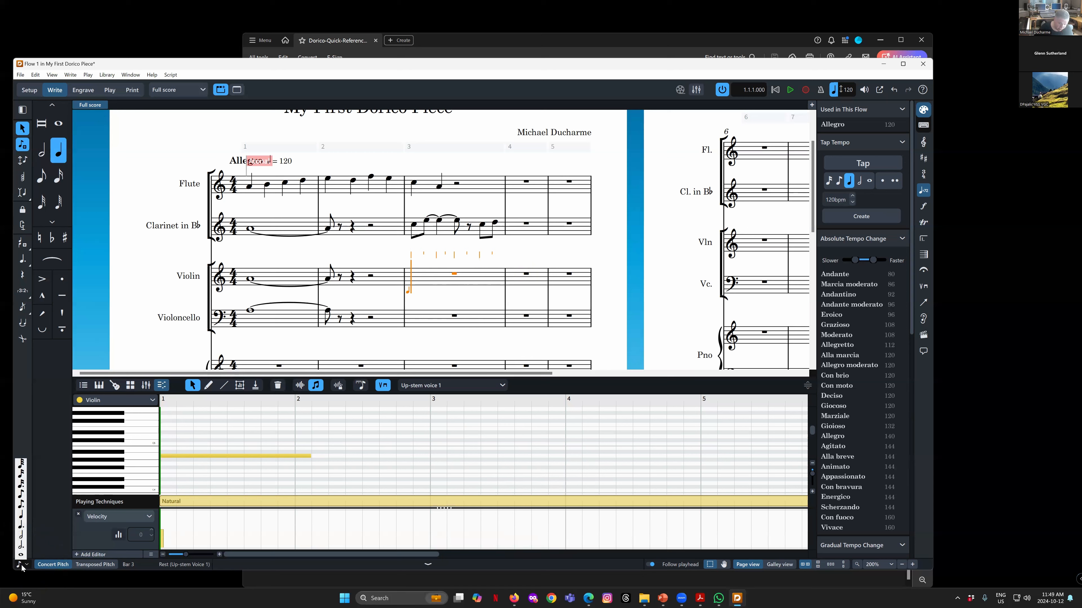
pyautogui.click(22, 517)
pyautogui.press('Right')
pyautogui.press('Right')
pyautogui.press('Right')
pyautogui.press('Right')
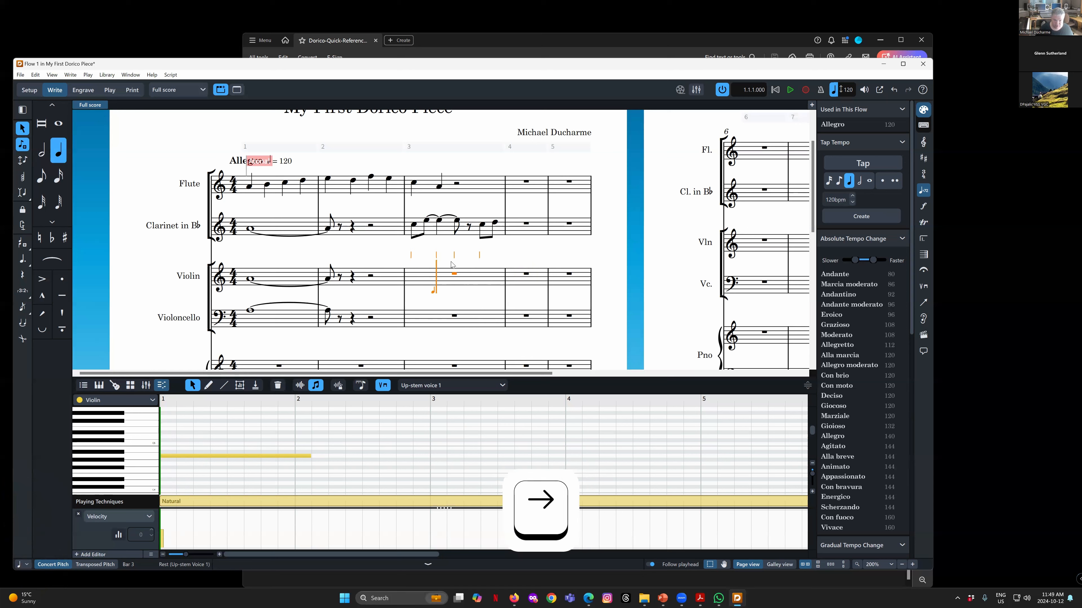
pyautogui.press('Left')
pyautogui.press('Left')
pyautogui.press('Left')
pyautogui.press('Left')
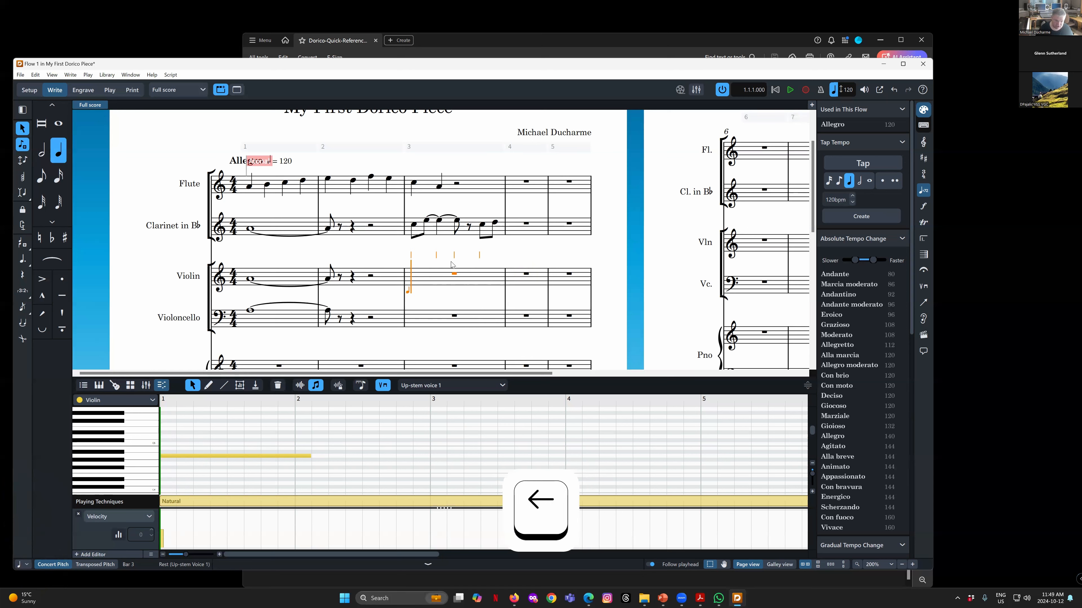
pyautogui.click(22, 565)
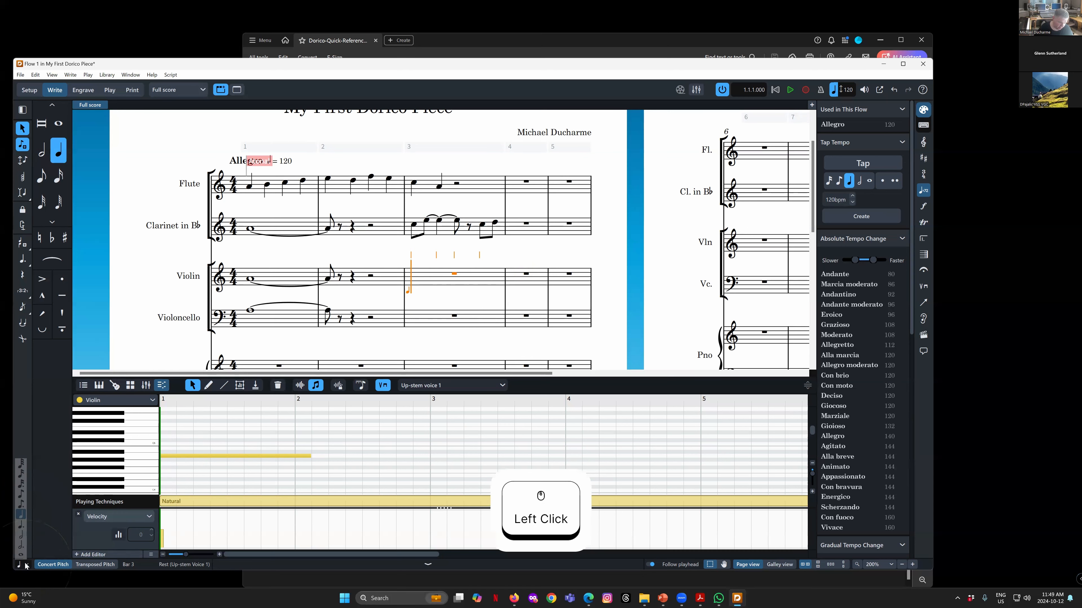
pyautogui.click(25, 499)
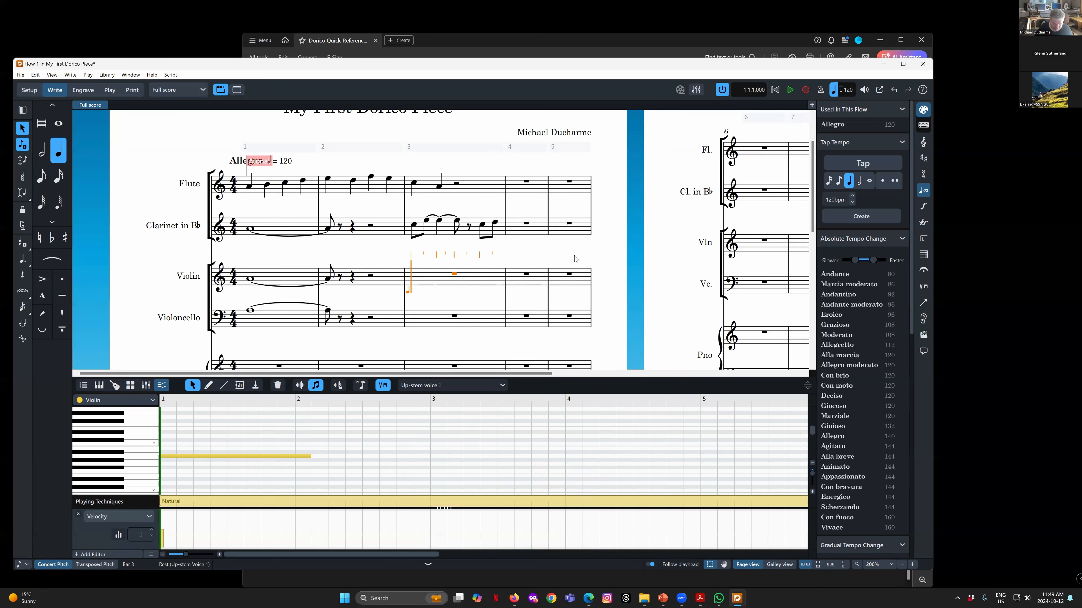
# Jump the note input caret by whole bars along the violin staff to bar 5 and back to bar 3
pyautogui.hotkey('ctrl', 'Right')
pyautogui.hotkey('ctrl', 'Left')
pyautogui.hotkey('ctrl', 'Right')
pyautogui.hotkey('ctrl', 'Right')
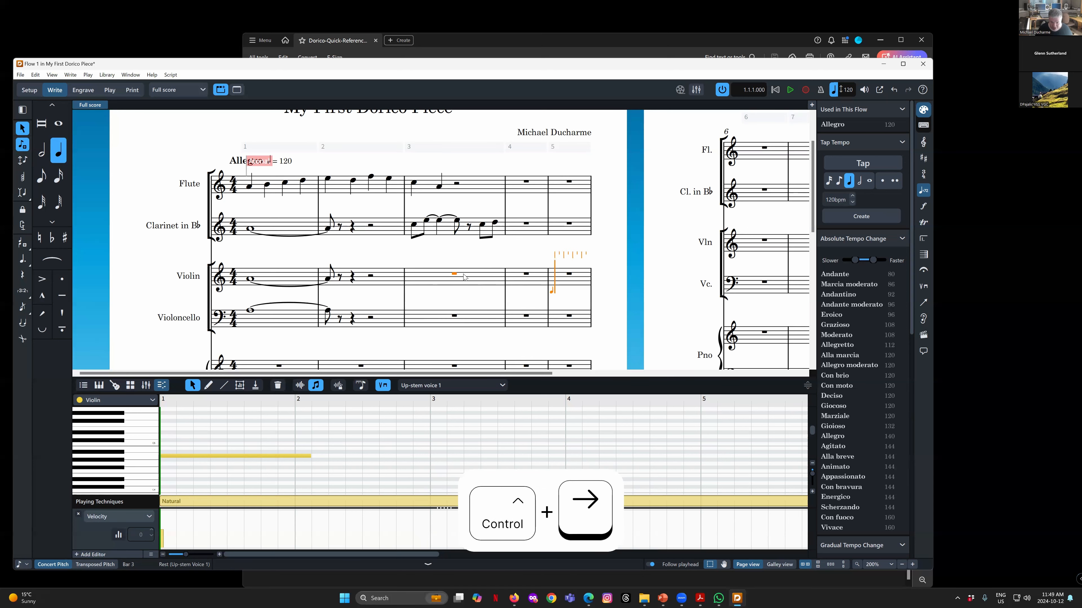
pyautogui.hotkey('ctrl', 'Left')
pyautogui.hotkey('ctrl', 'Left')
# Move the caret up to the flute staff and jump it by whole bars, ending at bar 4
pyautogui.hotkey('ctrl', 'Down')
pyautogui.hotkey('ctrl', 'Up')
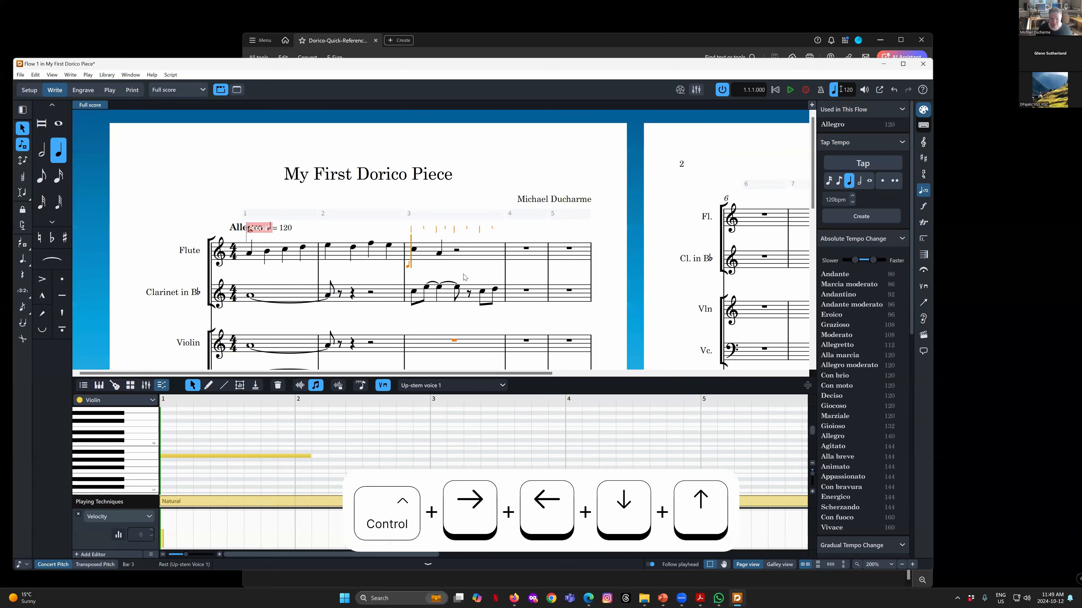
pyautogui.hotkey('ctrl', 'Right')
pyautogui.hotkey('ctrl', 'Down')
pyautogui.hotkey('ctrl', 'Up')
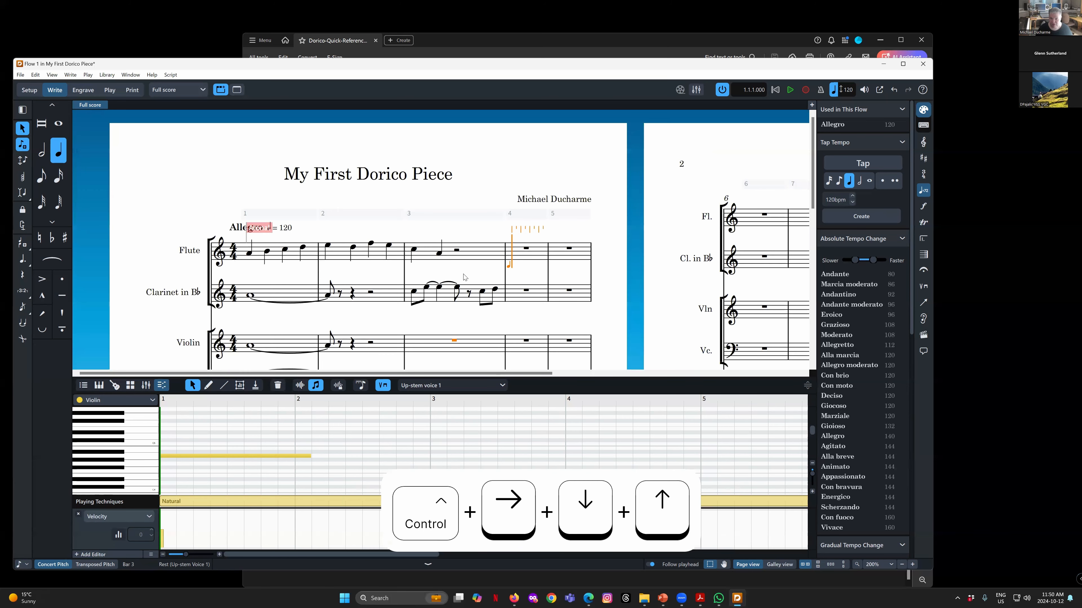
pyautogui.hotkey('ctrl', 'Right')
pyautogui.hotkey('ctrl', 'Down')
pyautogui.hotkey('ctrl', 'Up')
pyautogui.hotkey('ctrl', 'Right')
pyautogui.hotkey('ctrl', 'Right')
pyautogui.hotkey('ctrl', 'Left')
pyautogui.hotkey('ctrl', 'Left')
pyautogui.hotkey('ctrl', 'Left')
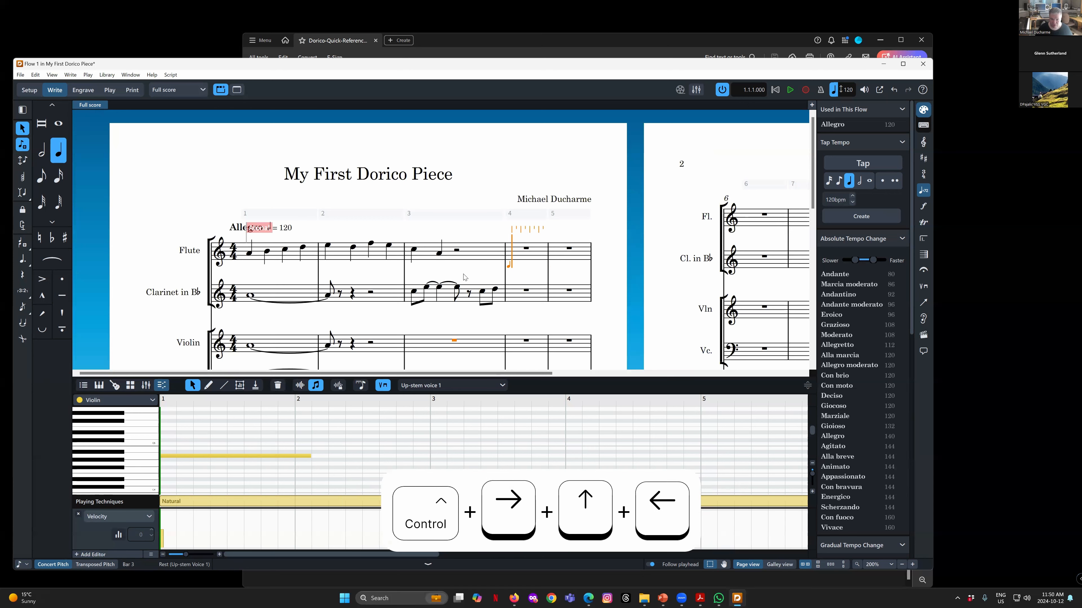
# Jump the caret by whole bars onto the second page, ending on the flute staff at bar 8
pyautogui.hotkey('ctrl', 'Right')
pyautogui.hotkey('ctrl', 'Right')
pyautogui.hotkey('ctrl', 'Right')
pyautogui.hotkey('ctrl', 'Left')
pyautogui.hotkey('ctrl', 'Left')
pyautogui.hotkey('ctrl', 'Right')
pyautogui.hotkey('ctrl', 'Right')
pyautogui.hotkey('ctrl', 'Right')
pyautogui.hotkey('ctrl', 'Right')
pyautogui.hotkey('ctrl', 'Right')
pyautogui.hotkey('ctrl', 'Right')
pyautogui.hotkey('ctrl', 'Right')
pyautogui.hotkey('ctrl', 'Right')
pyautogui.hotkey('ctrl', 'Down')
pyautogui.hotkey('ctrl', 'Left')
pyautogui.hotkey('ctrl', 'Left')
pyautogui.hotkey('ctrl', 'Left')
pyautogui.hotkey('ctrl', 'Left')
pyautogui.hotkey('ctrl', 'Left')
pyautogui.hotkey('ctrl', 'Up')
pyautogui.hotkey('ctrl', 'Up')
pyautogui.hotkey('ctrl', 'Up')
pyautogui.hotkey('ctrl', 'Up')
pyautogui.hotkey('ctrl', 'Up')
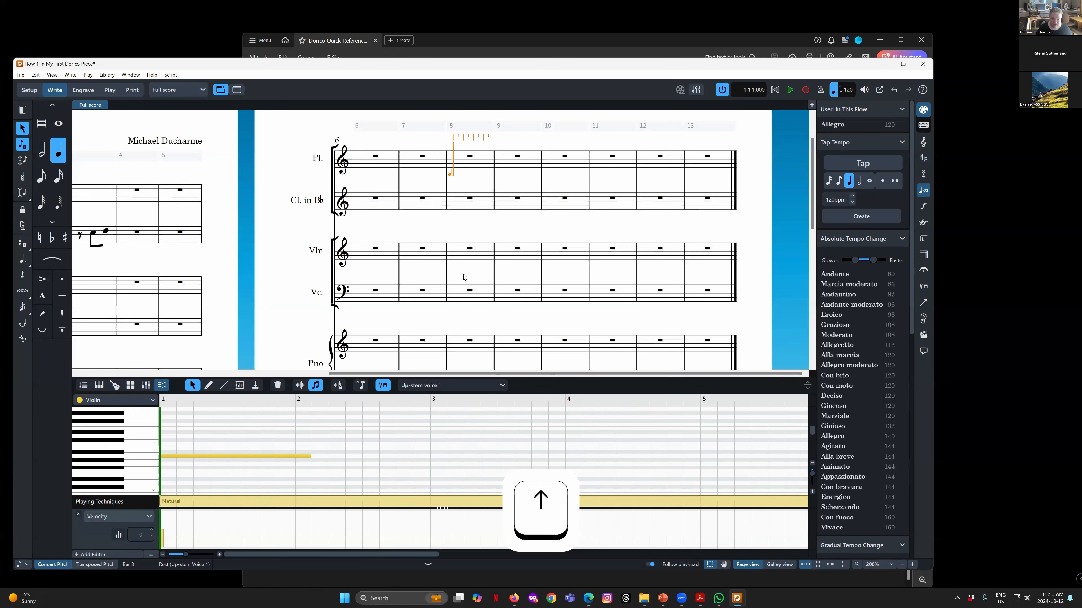
# Move the caret down to the violin staff on the second page and jump through its bars, ending at bar 6
pyautogui.hotkey('ctrl', 'Left')
pyautogui.hotkey('ctrl', 'Left')
pyautogui.hotkey('ctrl', 'Right')
pyautogui.hotkey('ctrl', 'Right')
pyautogui.hotkey('ctrl', 'Down')
pyautogui.hotkey('ctrl', 'Down')
pyautogui.hotkey('ctrl', 'Right')
pyautogui.hotkey('ctrl', 'Right')
pyautogui.hotkey('ctrl', 'Right')
pyautogui.hotkey('ctrl', 'Right')
pyautogui.hotkey('ctrl', 'Right')
pyautogui.hotkey('ctrl', 'Left')
pyautogui.hotkey('ctrl', 'Left')
pyautogui.hotkey('ctrl', 'Left')
pyautogui.hotkey('ctrl', 'Left')
pyautogui.hotkey('ctrl', 'Left')
pyautogui.hotkey('ctrl', 'Left')
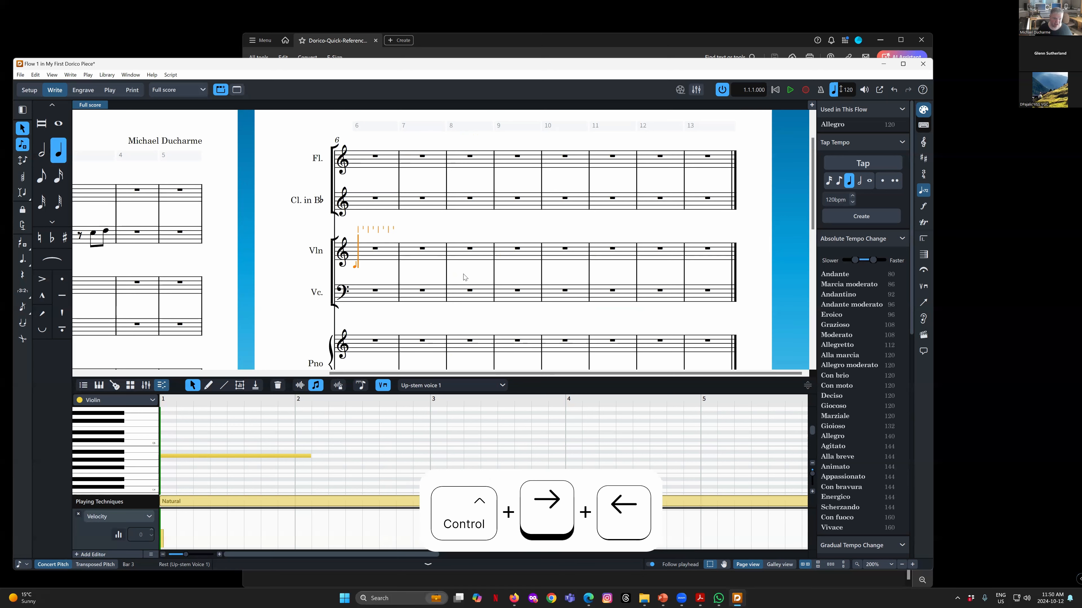
# Return the caret bar by bar to the start of the violin's bar 3 on the first page
pyautogui.hotkey('ctrl', 'Left')
pyautogui.hotkey('ctrl', 'Left')
pyautogui.hotkey('ctrl', 'Left')
pyautogui.hotkey('ctrl', 'Left')
pyautogui.hotkey('ctrl', 'Left')
pyautogui.hotkey('ctrl', 'Right')
pyautogui.hotkey('ctrl', 'Right')
pyautogui.hotkey('ctrl', 'Right')
pyautogui.hotkey('ctrl', 'Left')
pyautogui.hotkey('ctrl', 'Left')
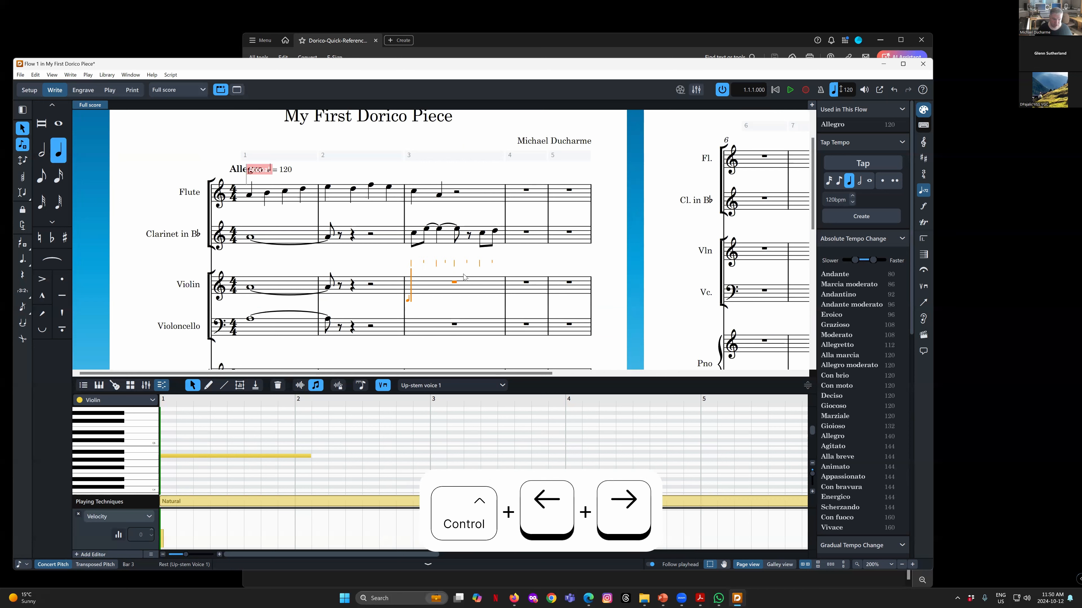
# Step the caret forward by eighth notes through the violin's bar 3 and back toward beat 1
pyautogui.press('Right')
pyautogui.press('Right')
pyautogui.press('Right')
pyautogui.press('Right')
pyautogui.press('Right')
pyautogui.press('Right')
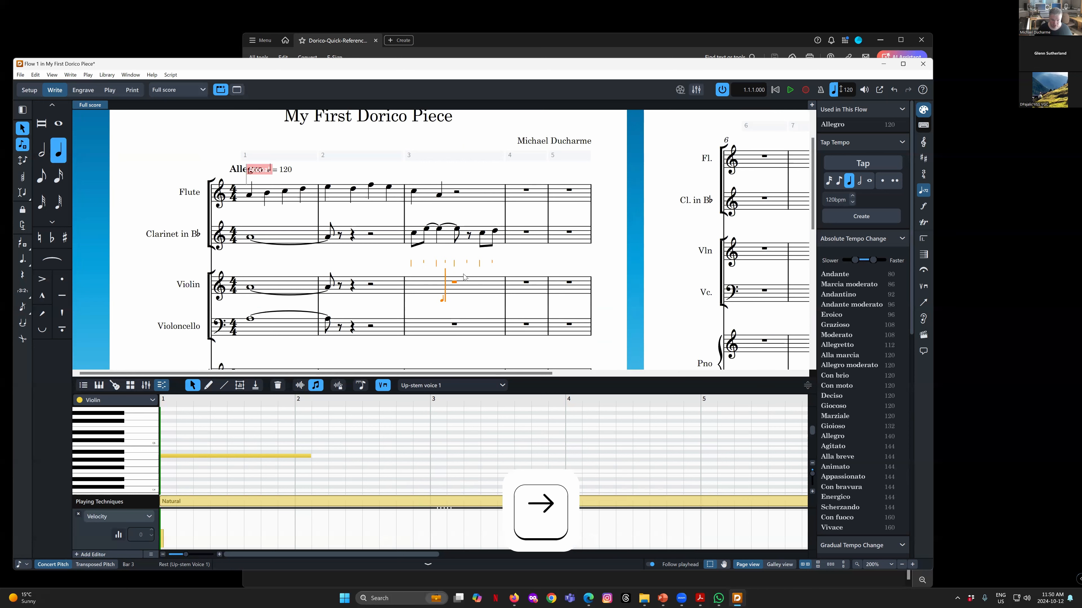
pyautogui.press('Right')
pyautogui.press('Left')
pyautogui.press('Left')
pyautogui.press('Left')
pyautogui.press('Left')
pyautogui.press('Left')
pyautogui.press('Left')
pyautogui.press('Left')
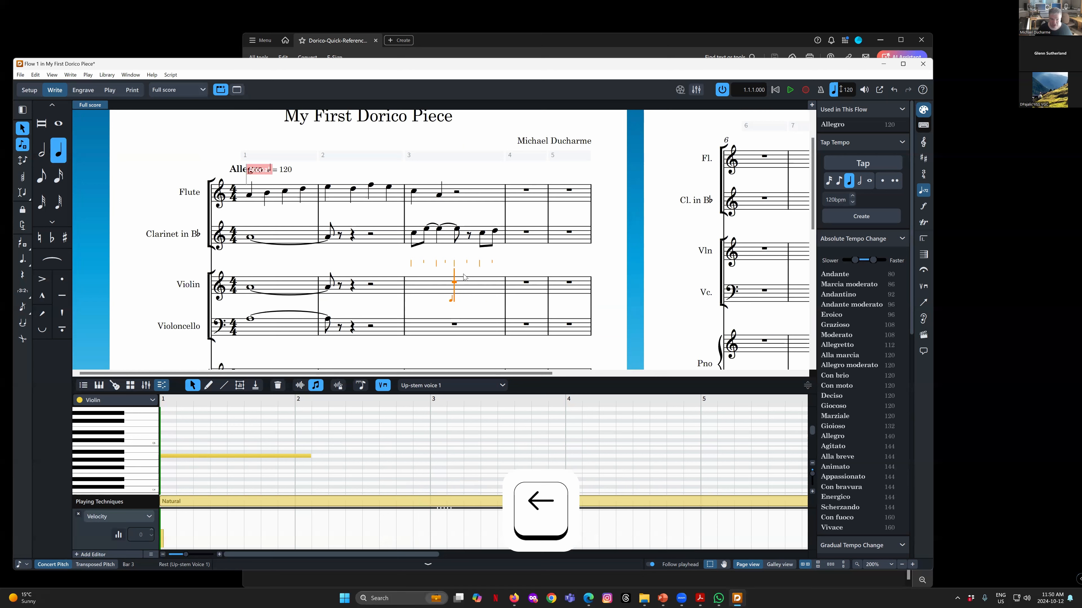
# Move the caret forward in eighth-note steps from within the violin's bar 3, and return it to beat 1
pyautogui.press('Right')
pyautogui.press('Right')
pyautogui.press('Right')
pyautogui.press('Right')
pyautogui.press('Right')
pyautogui.press('Right')
pyautogui.press('Left')
pyautogui.press('Left')
pyautogui.press('Left')
pyautogui.press('Left')
pyautogui.press('Left')
pyautogui.press('Left')
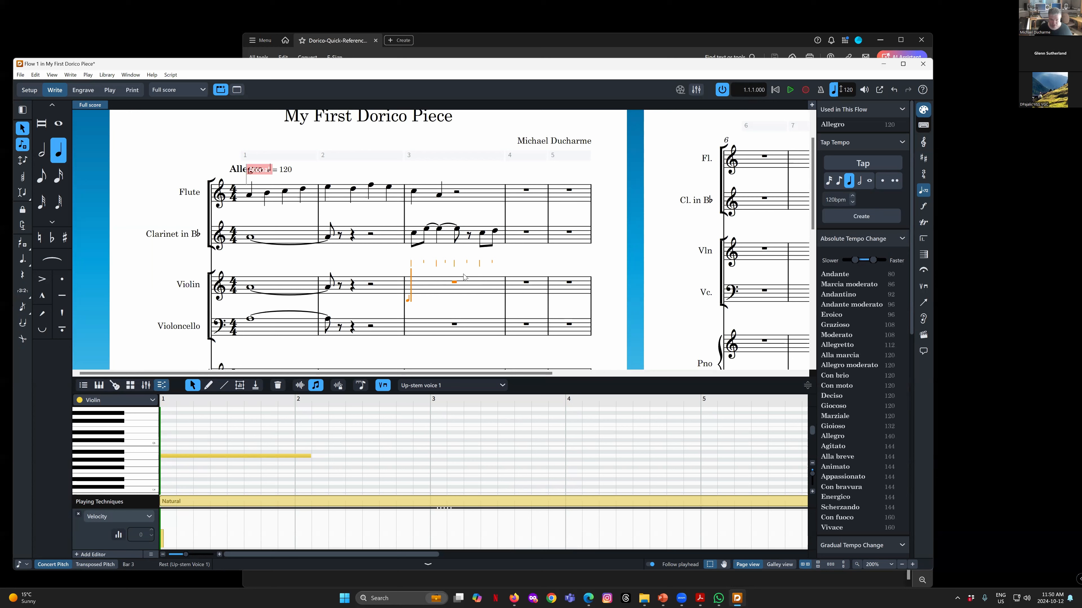
# Advance the caret by quarter-note durations to beat 4 of the violin's bar 3, and return it to the bar's start
pyautogui.press('space')
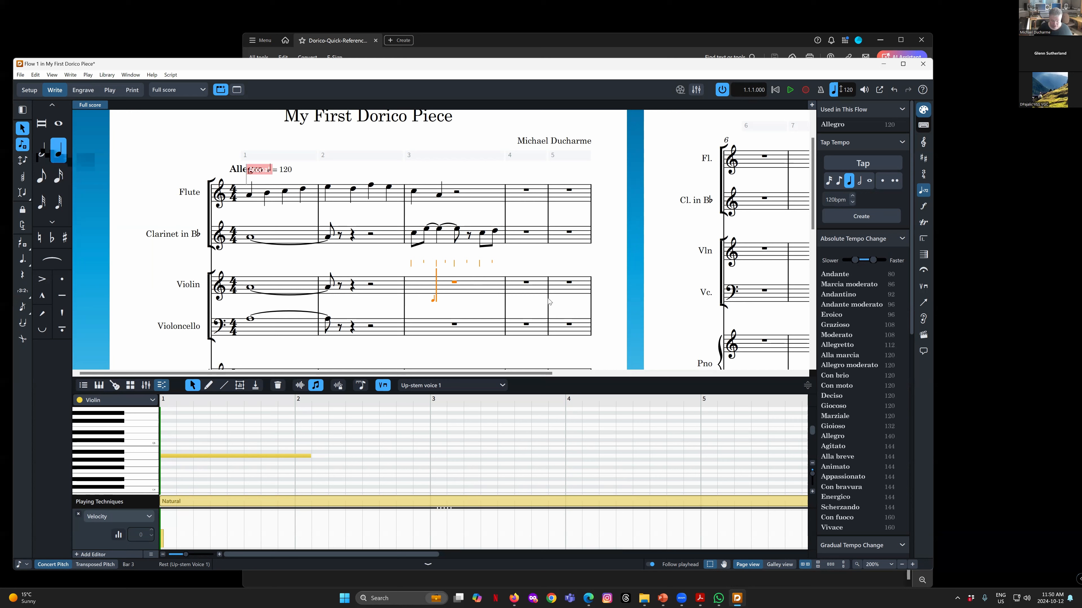
pyautogui.press('space')
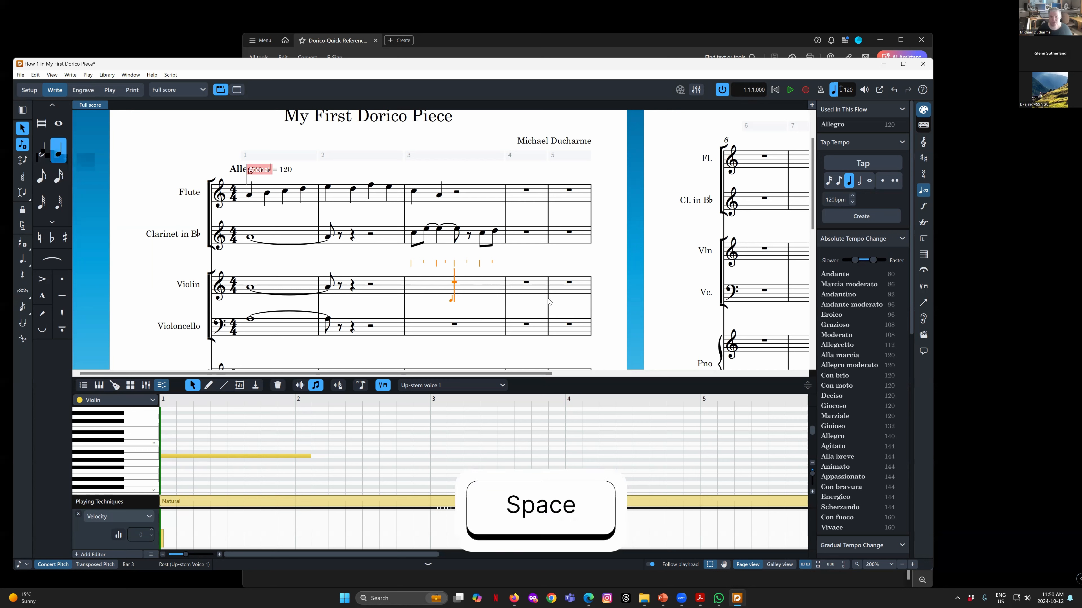
pyautogui.press('space')
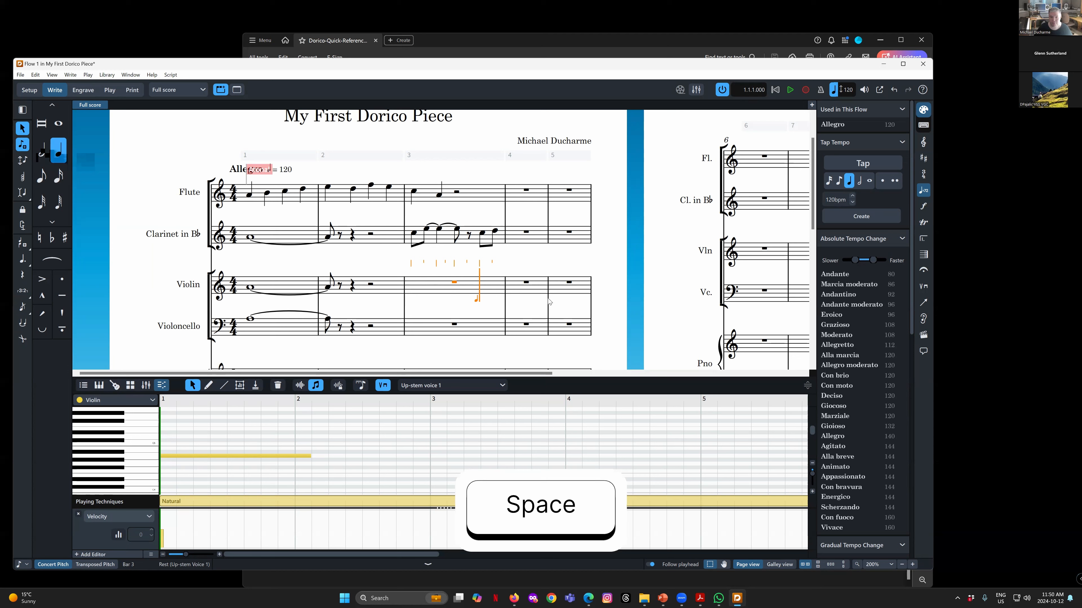
pyautogui.press('Left')
pyautogui.press('Left')
pyautogui.press('Left')
pyautogui.press('Left')
pyautogui.press('Left')
pyautogui.press('Left')
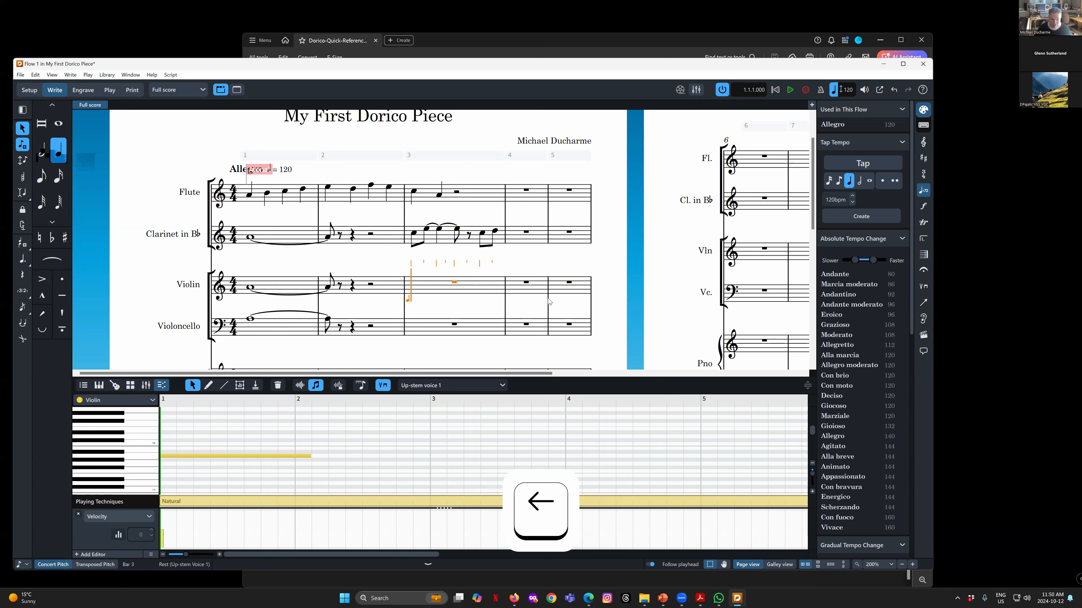
# Choose the half-note duration, advance the caret by that duration in the violin's bar 3, and return it to beat 1
pyautogui.press('6')
pyautogui.press('5')
pyautogui.press('7')
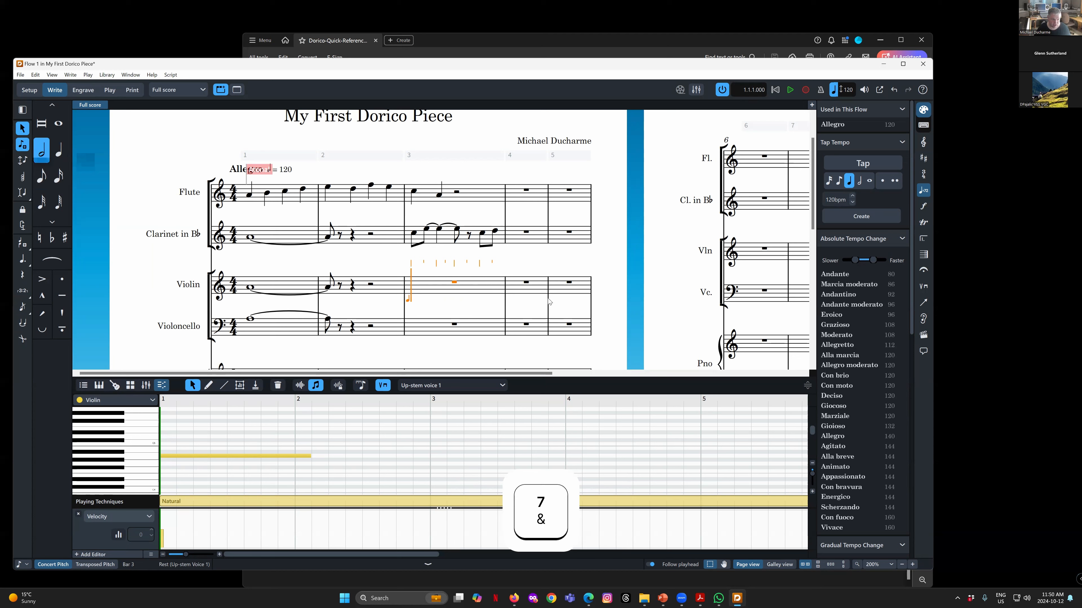
pyautogui.press('space')
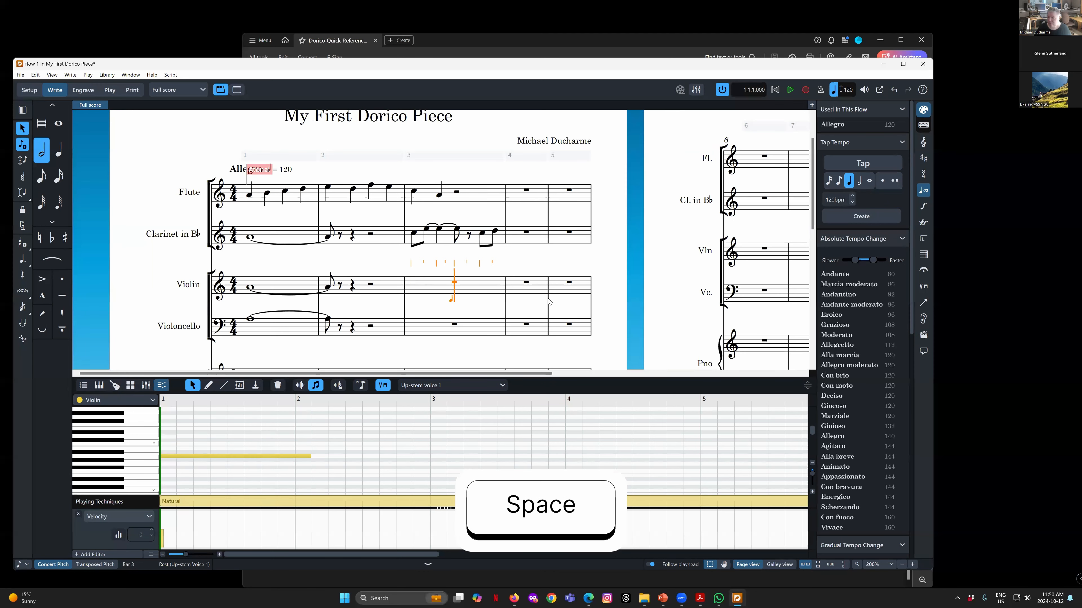
pyautogui.press('space')
pyautogui.press('Right')
pyautogui.press('Right')
pyautogui.press('Left')
pyautogui.press('Left')
pyautogui.press('Left')
pyautogui.press('Left')
pyautogui.press('Left')
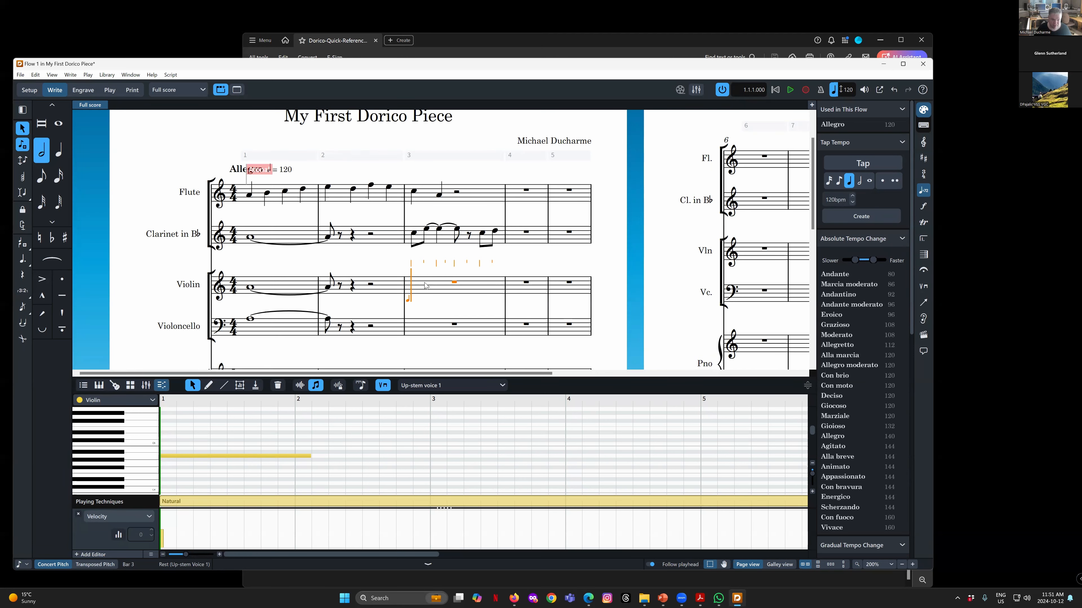
# Cycle the rhythmic grid resolution through finer and coarser values, ending on eighth notes
pyautogui.click(26, 566)
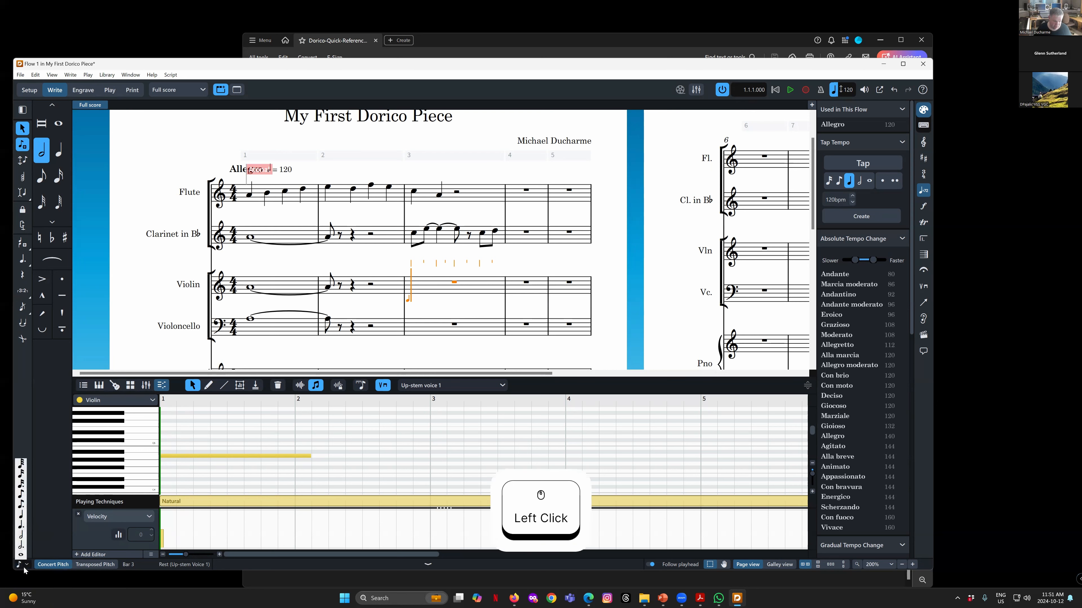
pyautogui.click(28, 381)
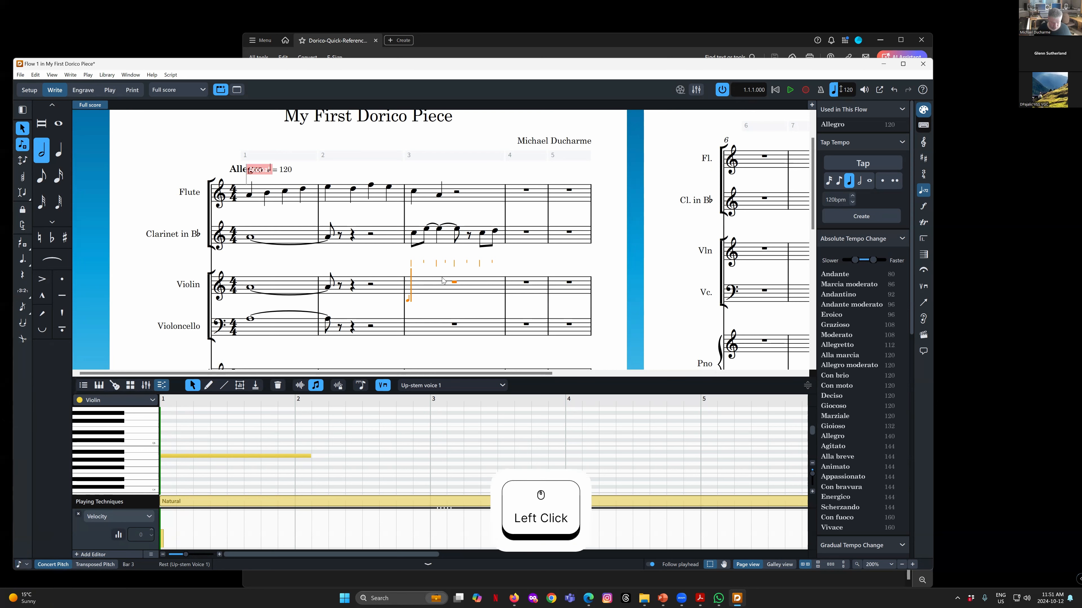
pyautogui.press('alt')
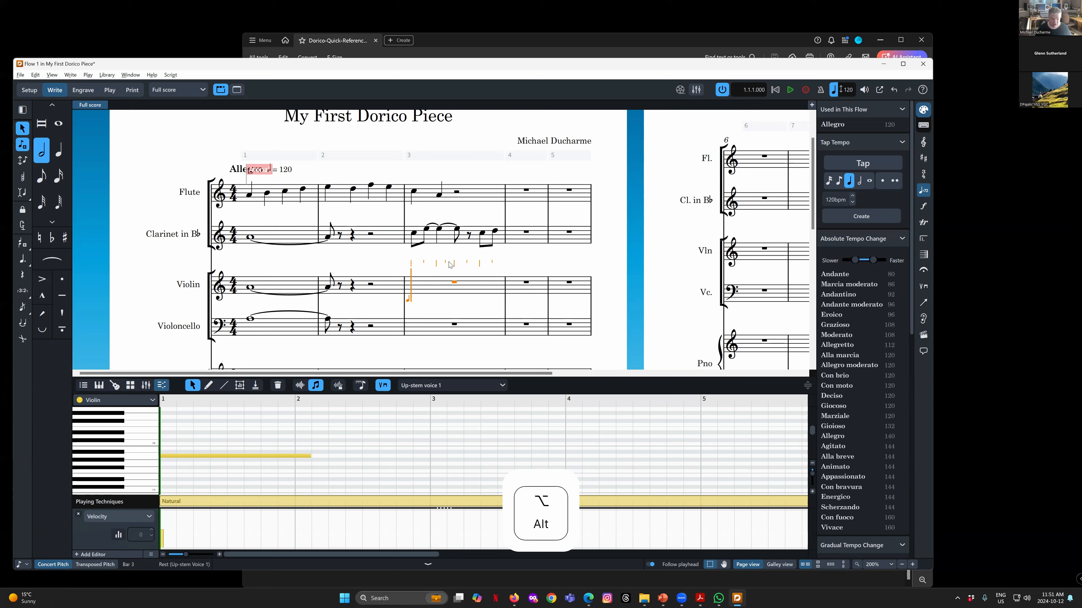
pyautogui.hotkey('alt', '[')
pyautogui.hotkey('alt', ']')
pyautogui.hotkey('alt', '[')
pyautogui.hotkey('alt', ']')
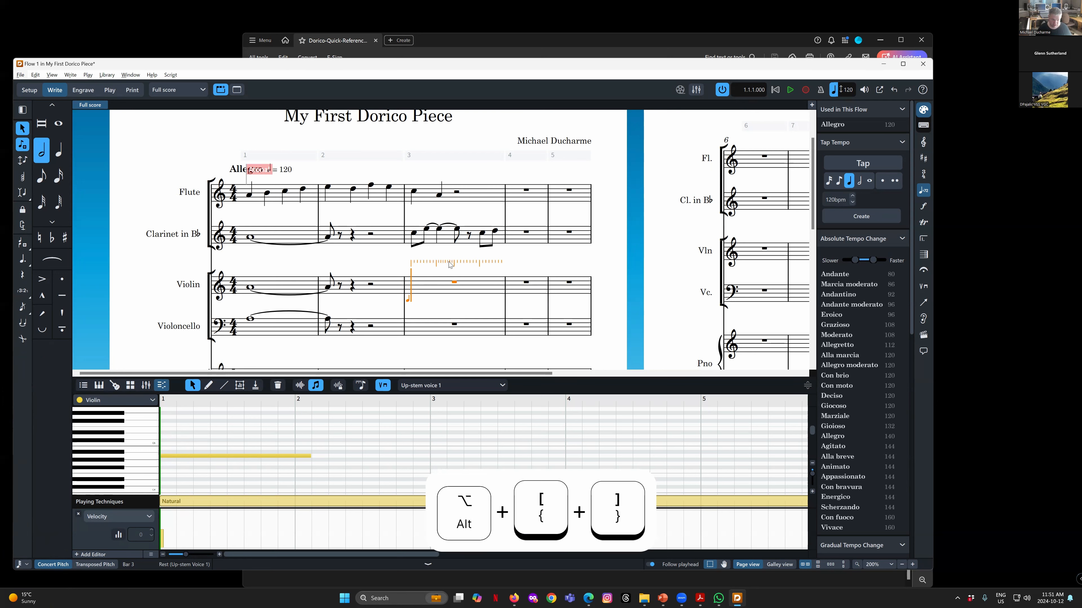
pyautogui.hotkey('alt', '[')
pyautogui.hotkey('alt', '[')
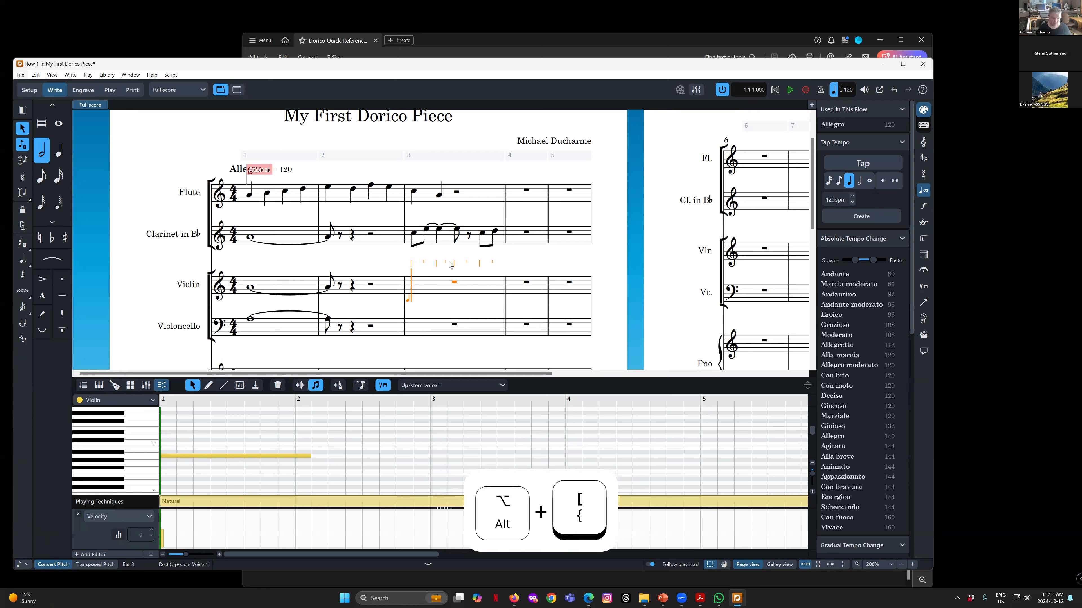
pyautogui.hotkey('alt', ']')
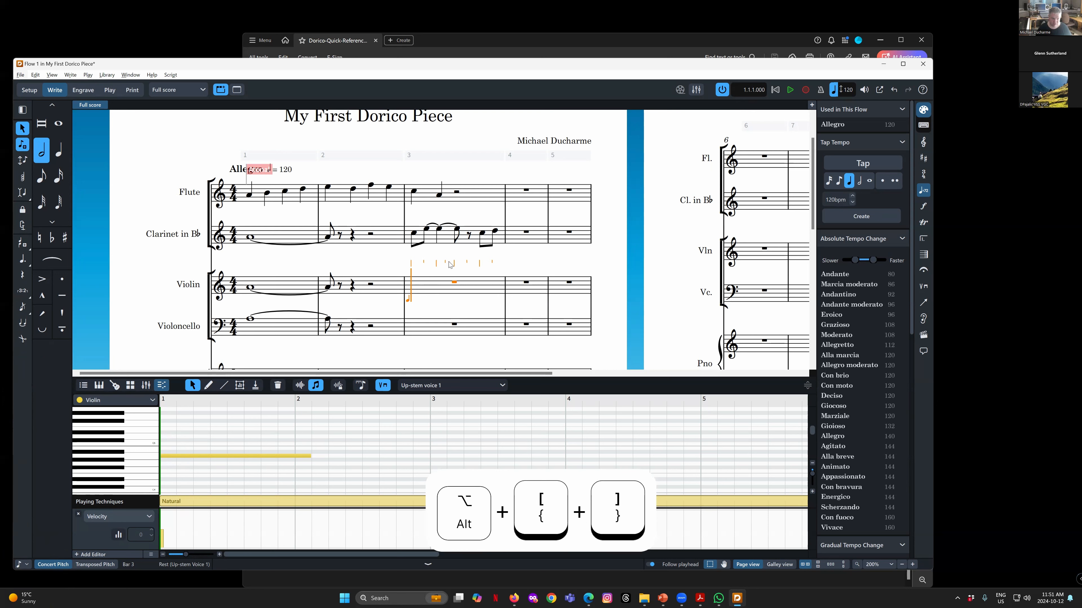
pyautogui.hotkey('alt', '[')
pyautogui.hotkey('alt', ']')
pyautogui.hotkey('alt', ']')
pyautogui.hotkey('alt', '[')
pyautogui.hotkey('alt', '[')
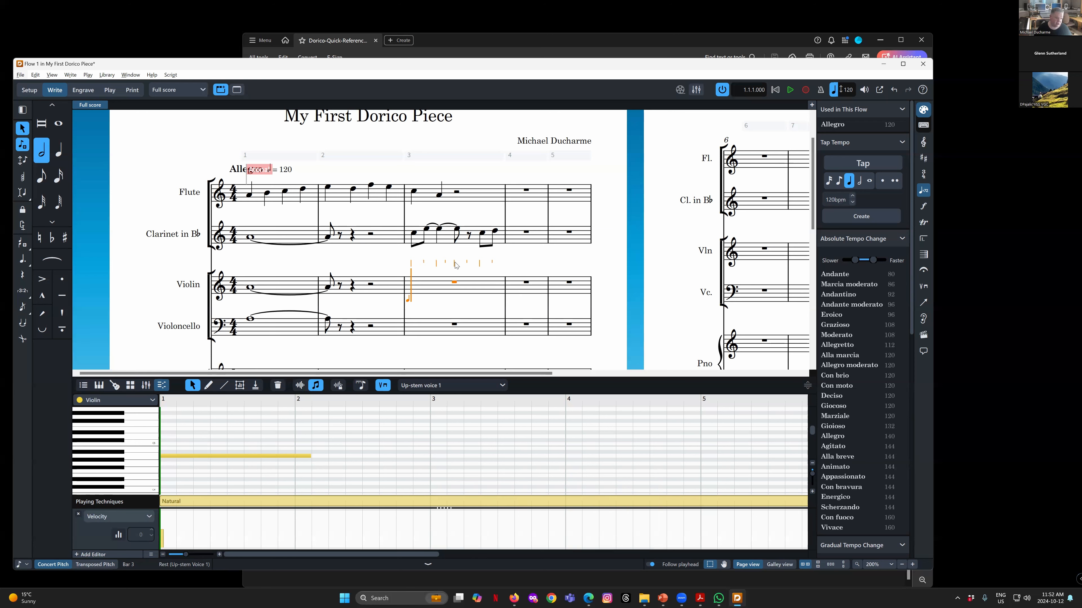
# Show the object properties in place of the Key Editor and end note input
pyautogui.scroll(-3, 436, 297)
pyautogui.scroll(1, 436, 297)
pyautogui.click(83, 386)
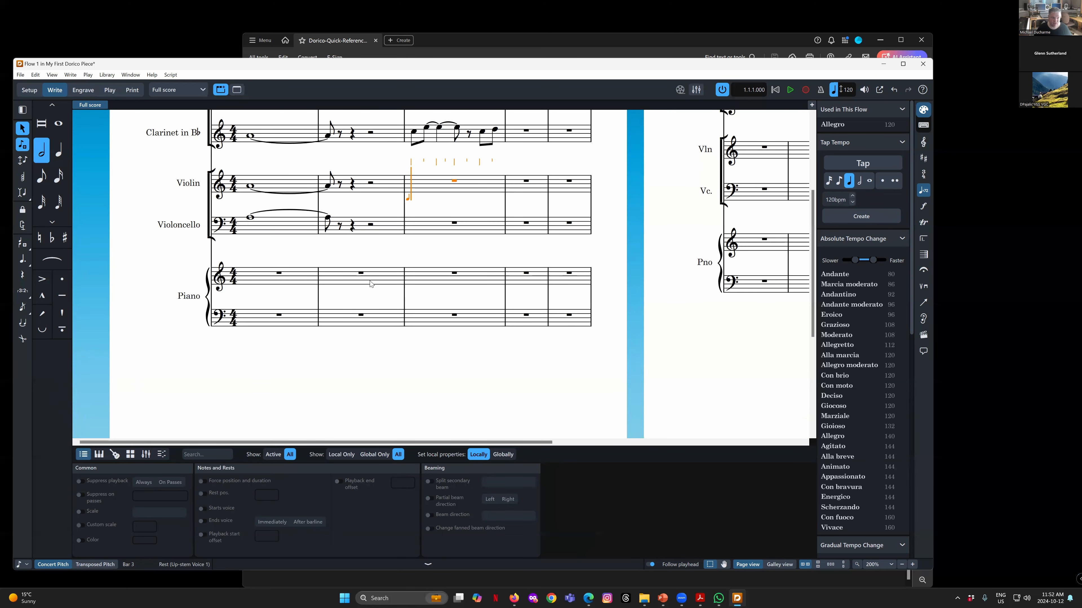
pyautogui.scroll(2, 435, 314)
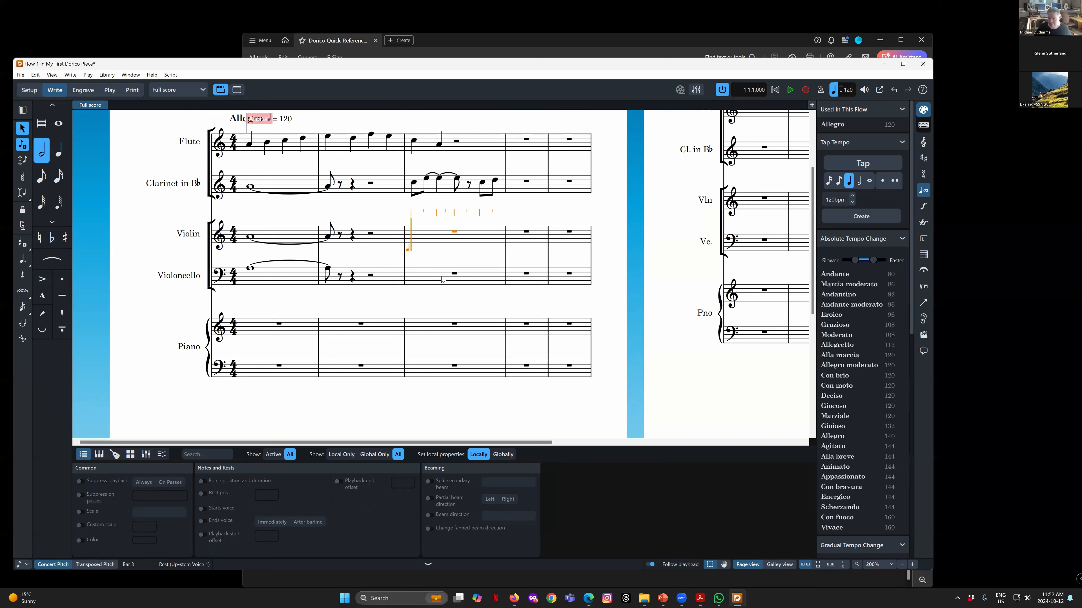
pyautogui.press('Escape')
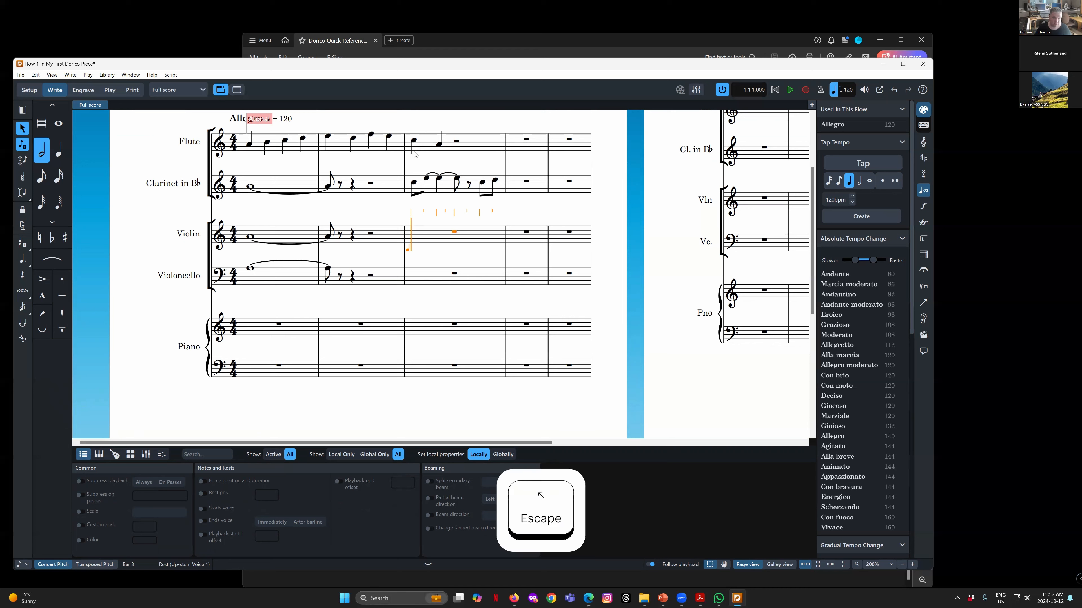
# Repeat the four flute notes from bar 2 beat 3 through bar 3 beat 2 twice in succession
pyautogui.click(413, 140)
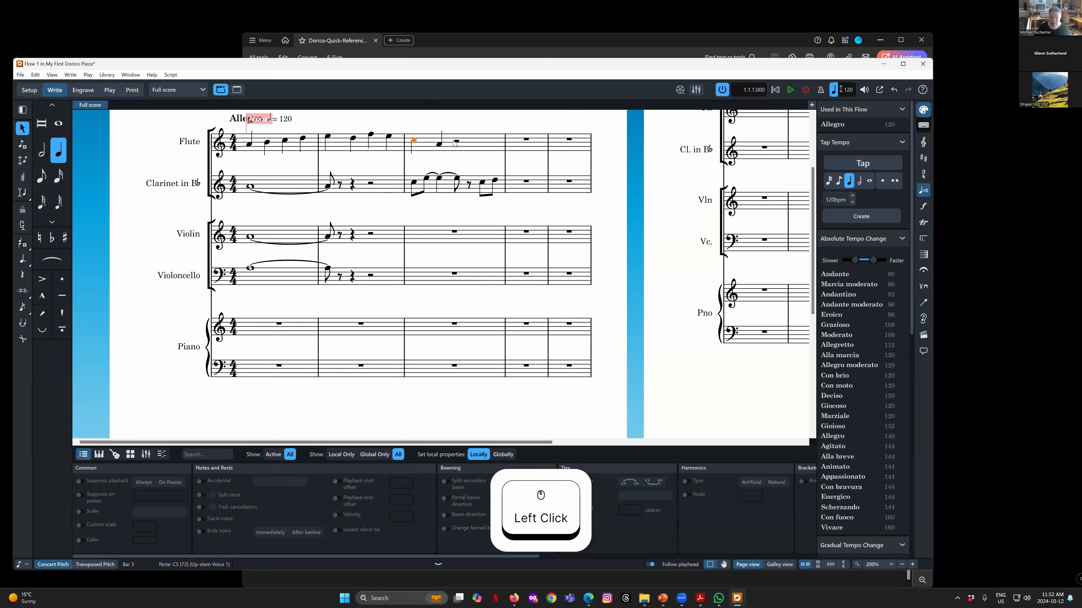
pyautogui.press('Right')
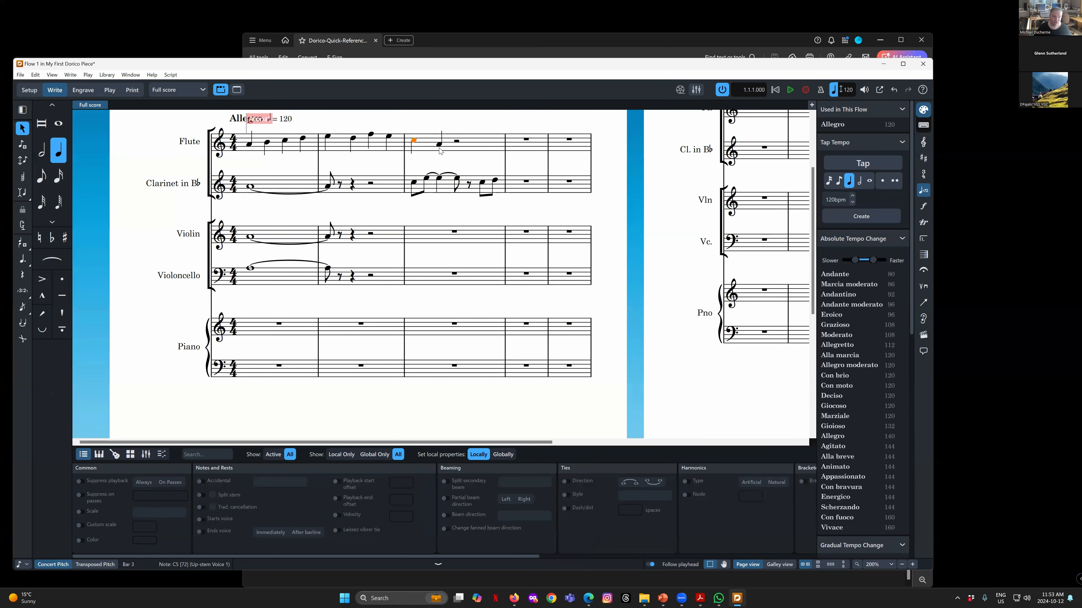
pyautogui.keyDown('shift'); pyautogui.click(369, 136); pyautogui.keyUp('shift')
pyautogui.press('r')
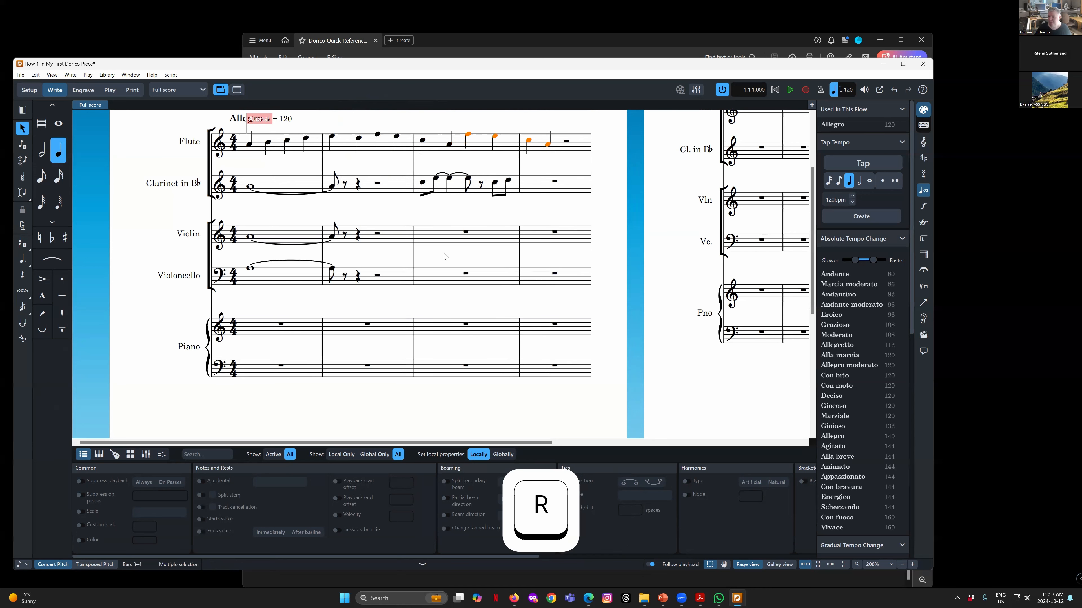
pyautogui.press('r')
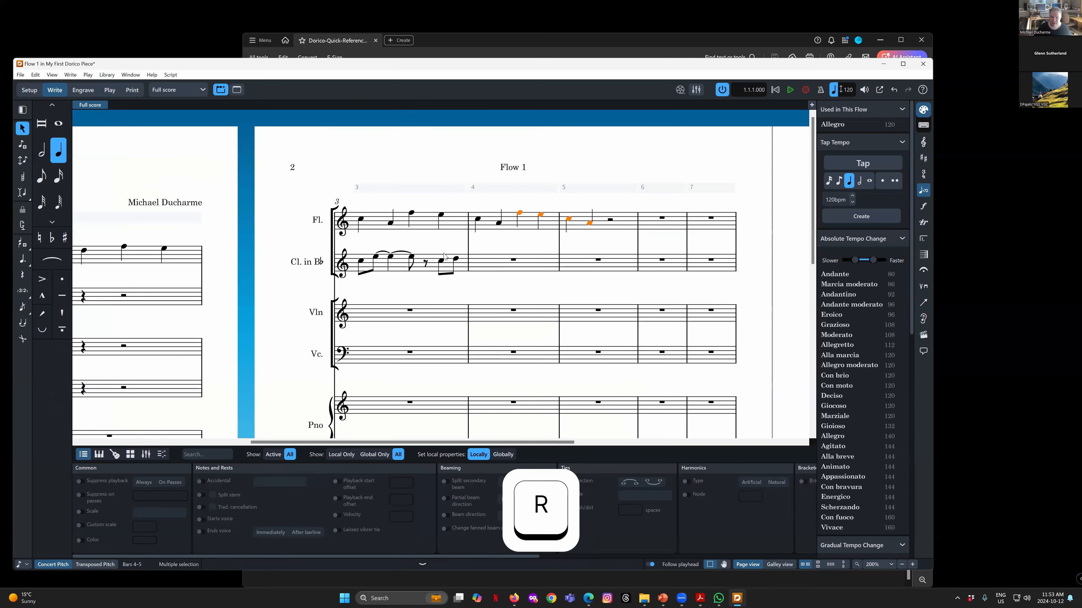
# Copy the four flute notes of bar 1 and paste them into bar 1 of the piano's upper staff
pyautogui.moveTo(429, 442); pyautogui.dragTo(253, 441)
pyautogui.scroll(1, 333, 339)
pyautogui.scroll(-3, 333, 339)
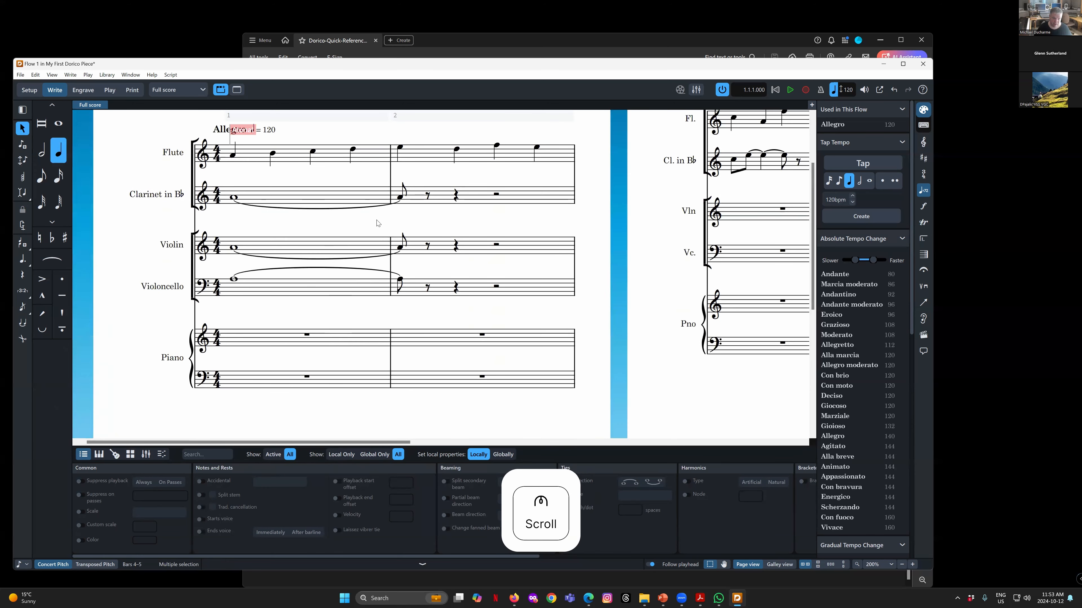
pyautogui.click(374, 157)
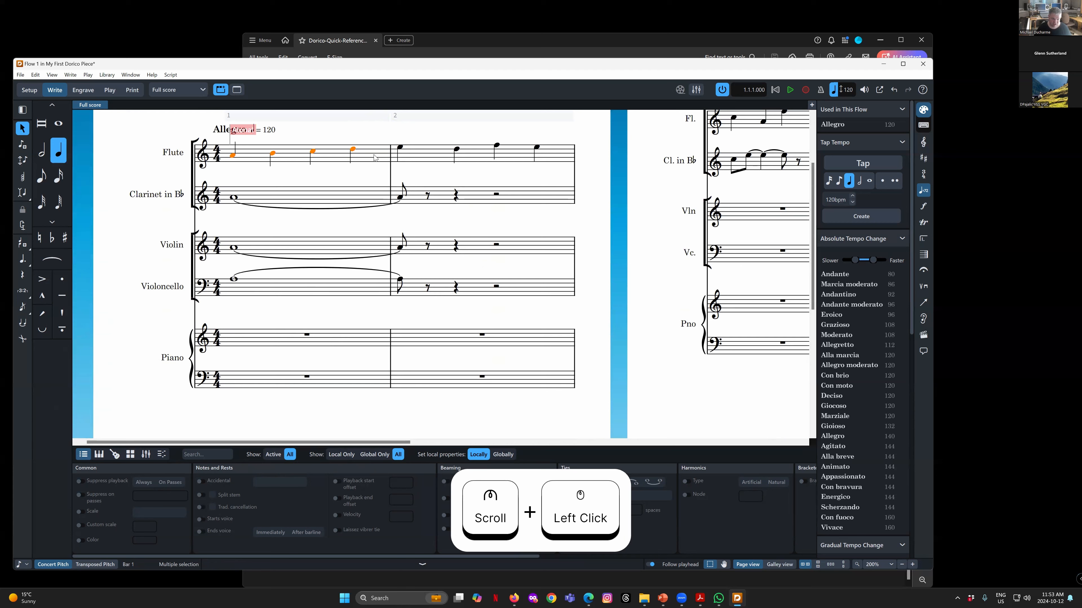
pyautogui.hotkey('ctrl', 'c')
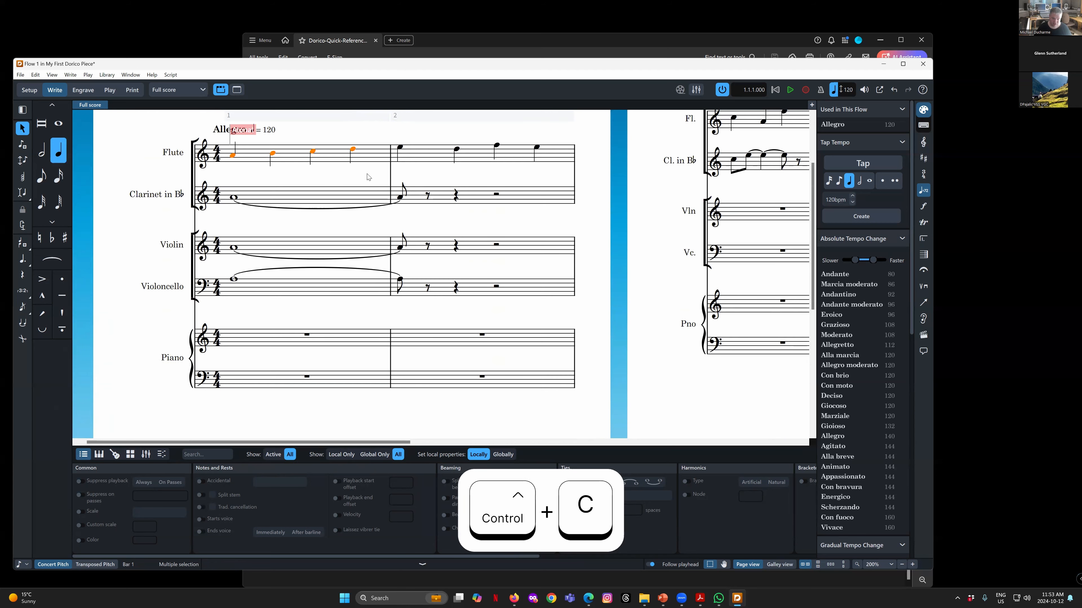
pyautogui.click(305, 336)
pyautogui.hotkey('ctrl', 'v')
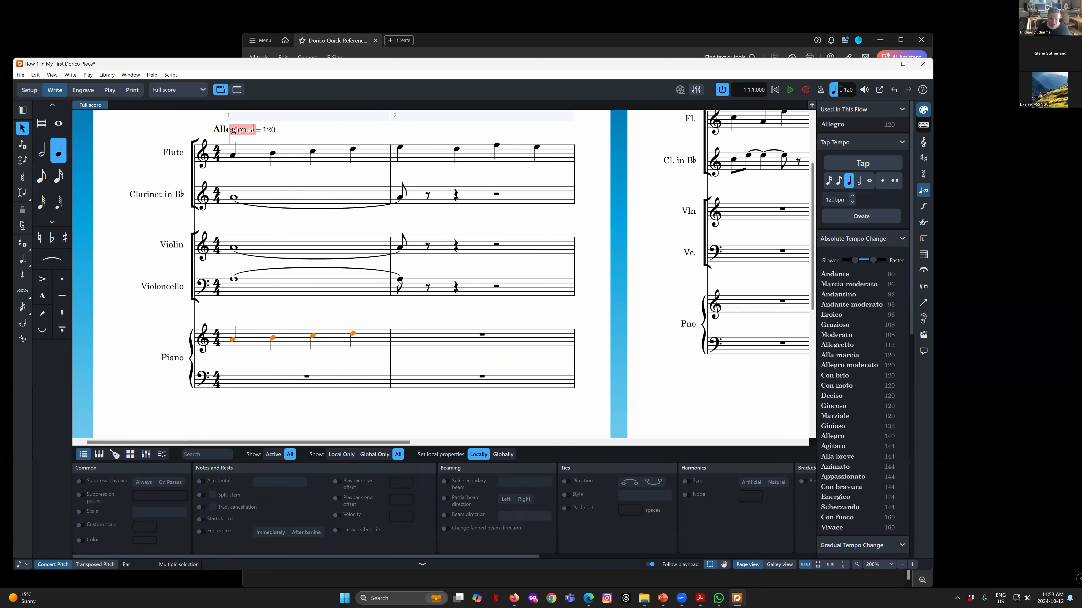
# Copy the piano's four bar 1 notes directly to the start of the violin's bar 3 on the second page
pyautogui.click(233, 339)
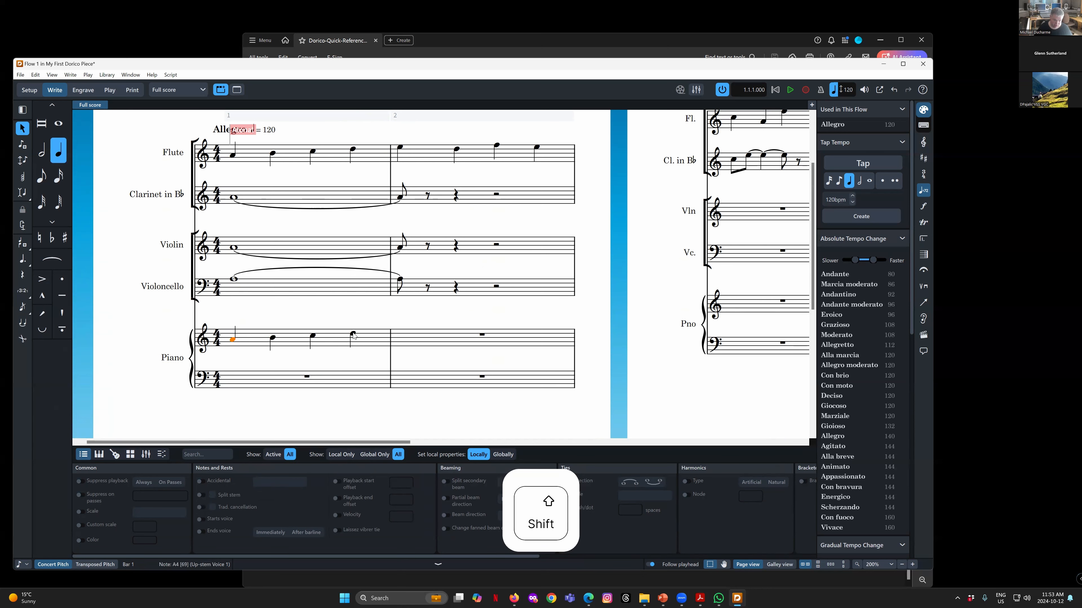
pyautogui.keyDown('shift'); pyautogui.click(354, 335); pyautogui.keyUp('shift')
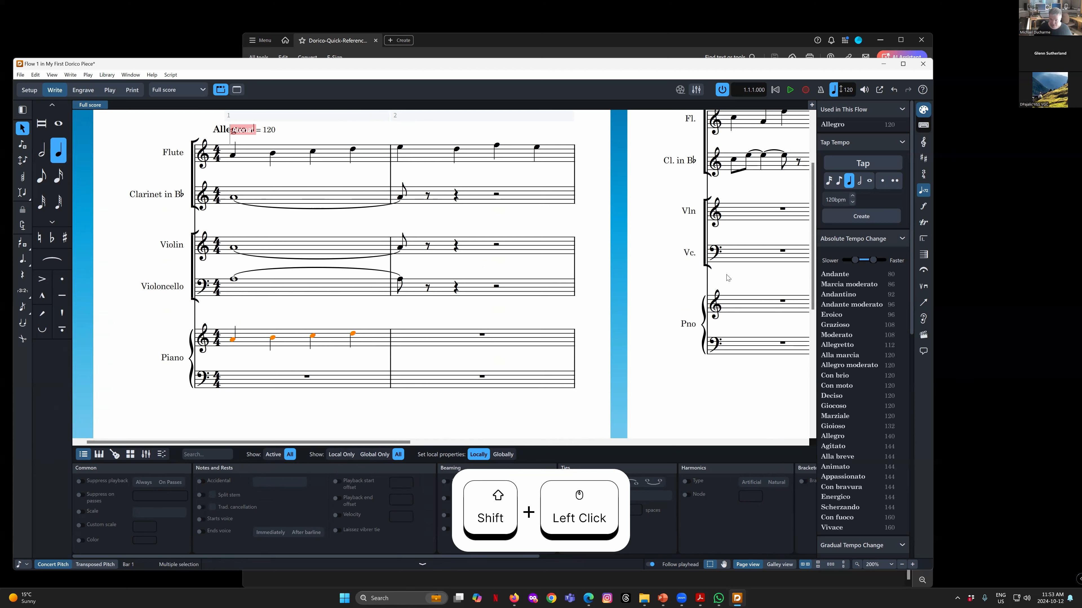
pyautogui.keyDown('alt'); pyautogui.click(732, 210); pyautogui.keyUp('alt')
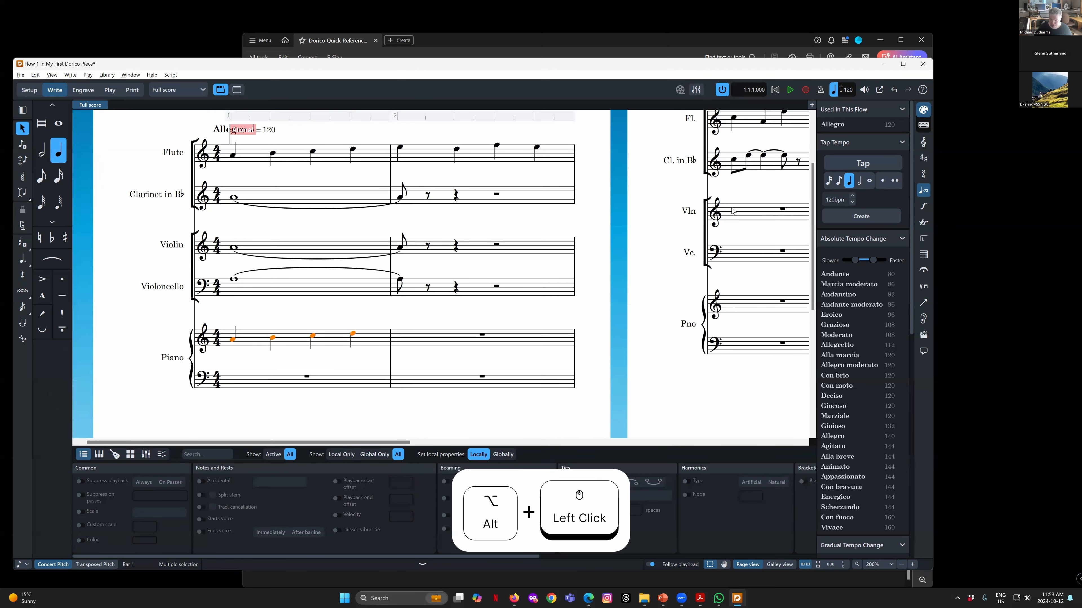
pyautogui.moveTo(352, 443); pyautogui.dragTo(488, 444)
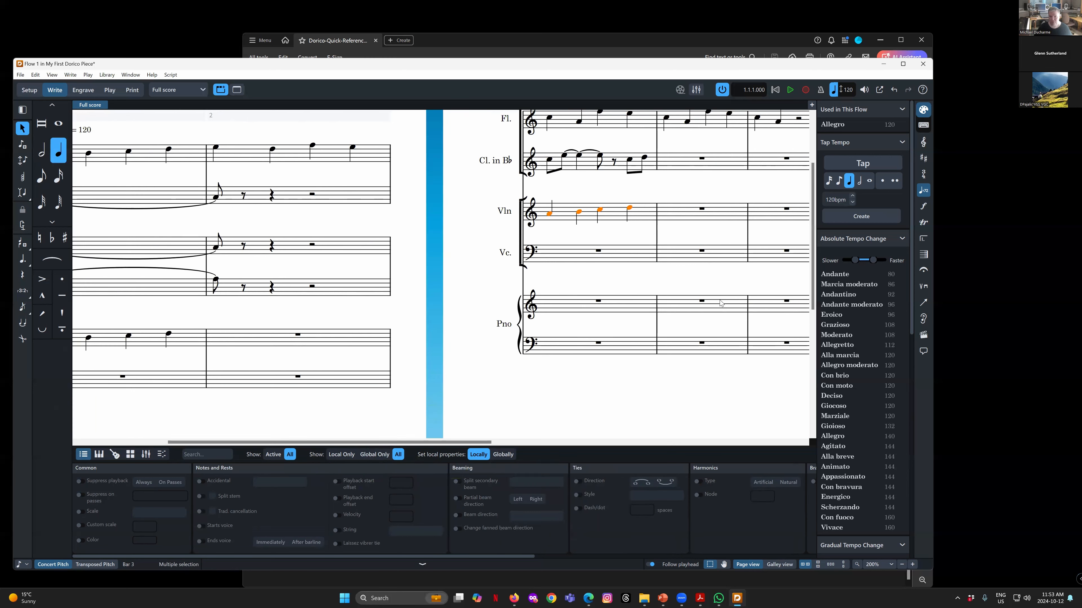
# Copy the violin's four bar 3 notes directly to the start of bar 4 in the piano's upper staff
pyautogui.click(549, 216)
pyautogui.click(633, 209)
pyautogui.keyDown('shift'); pyautogui.click(550, 213); pyautogui.keyUp('shift')
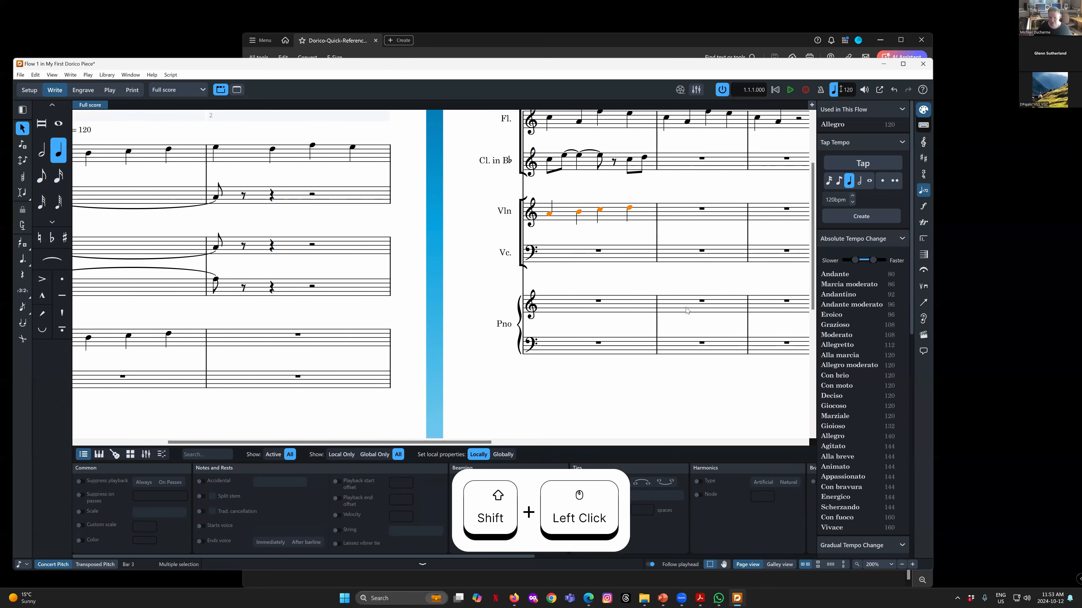
pyautogui.keyDown('alt'); pyautogui.click(666, 301); pyautogui.keyUp('alt')
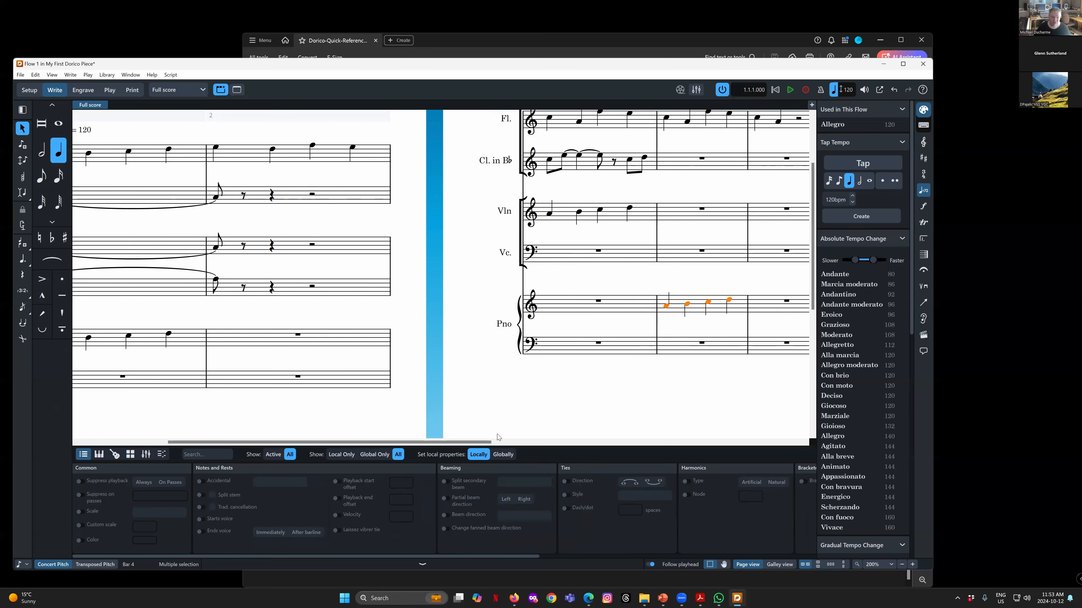
# Add the dynamics p<f to the violin's tied note in bar 1 and move the f to the start of bar 2
pyautogui.moveTo(439, 442); pyautogui.dragTo(307, 438)
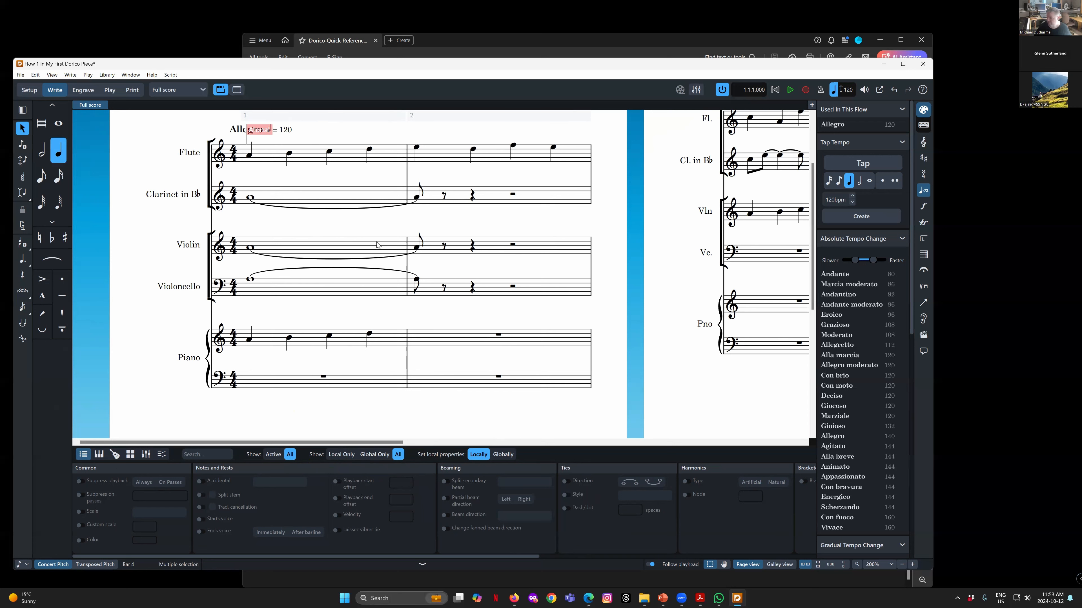
pyautogui.click(501, 68)
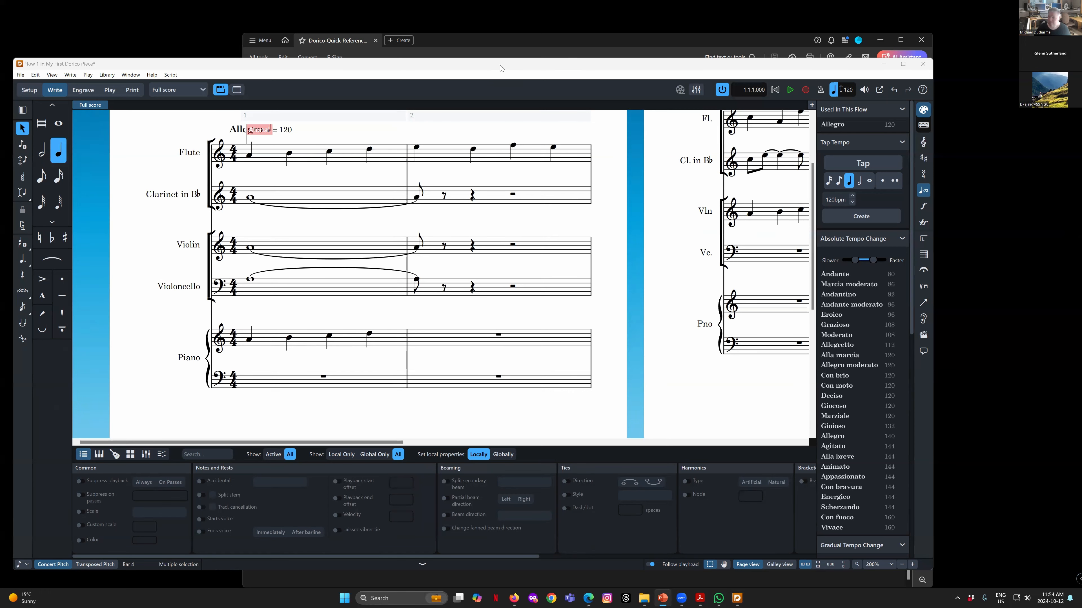
pyautogui.click(417, 247)
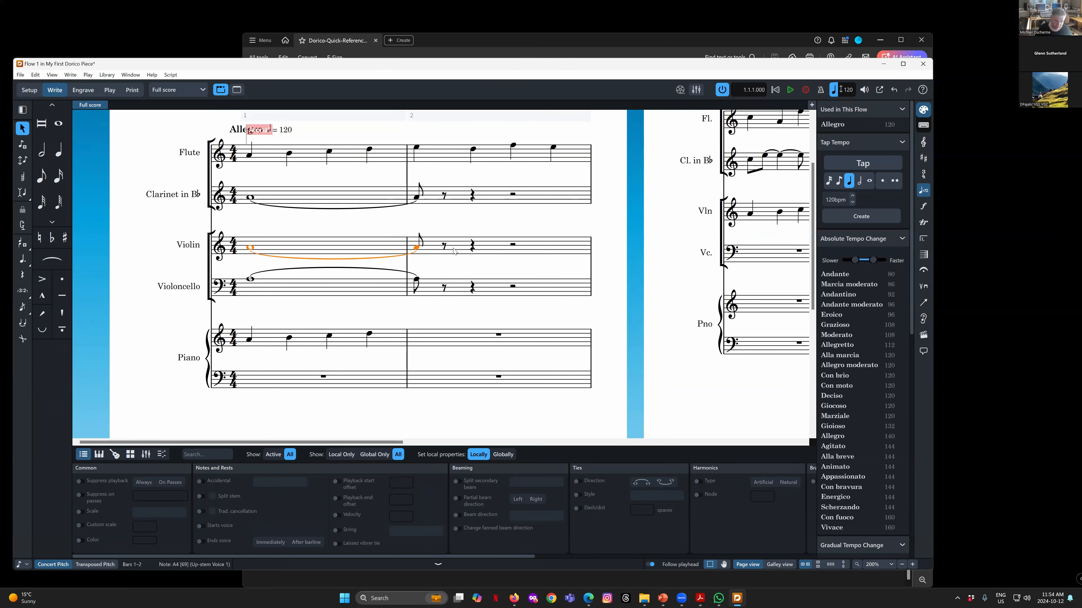
pyautogui.press('Escape')
pyautogui.hotkey('shift', 'd')
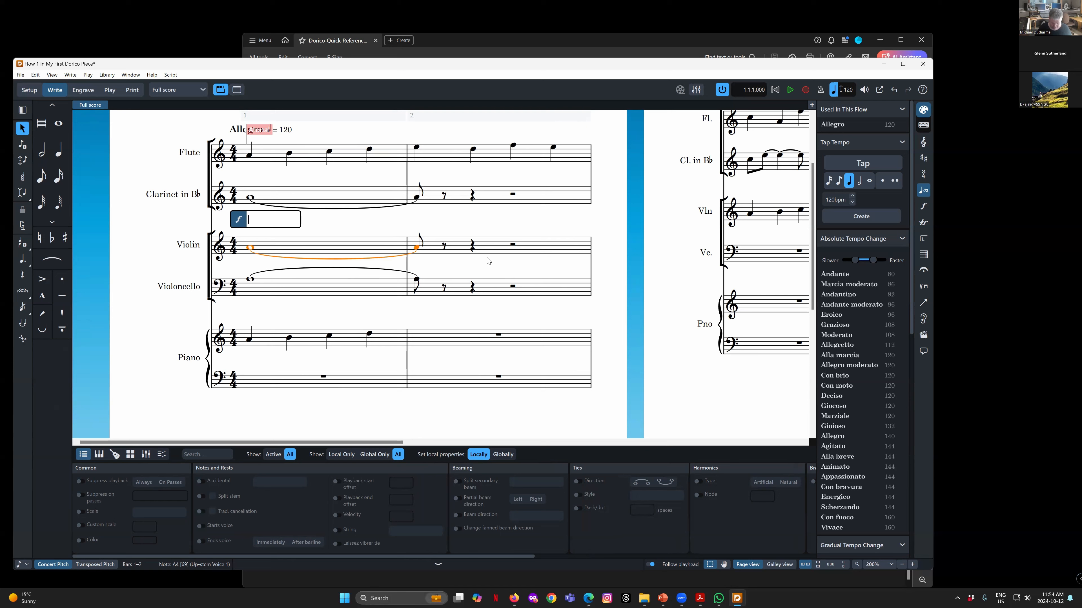
pyautogui.write('p<f')
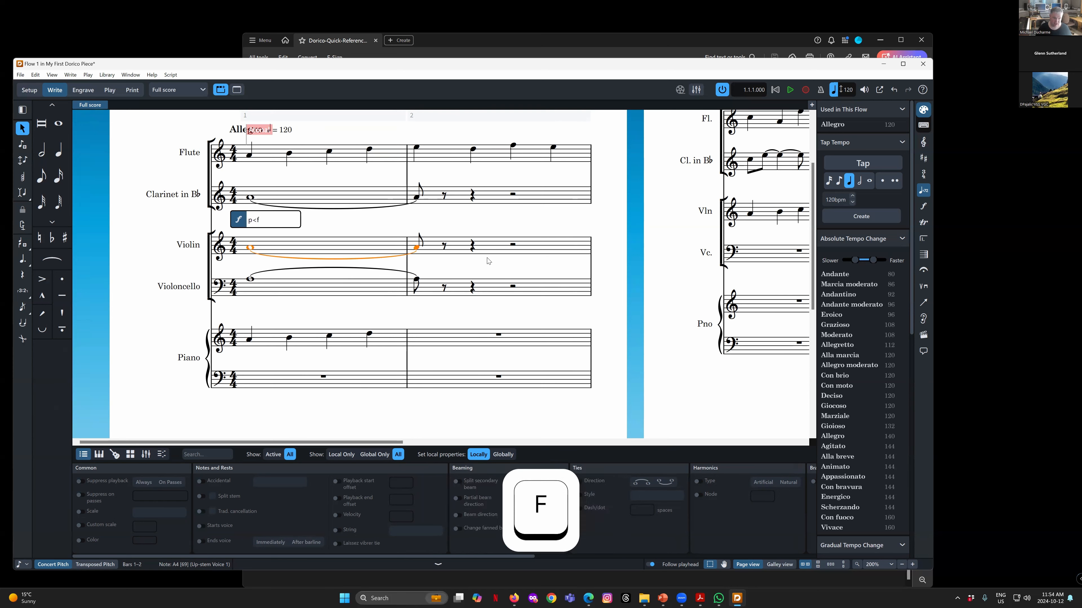
pyautogui.press('Return')
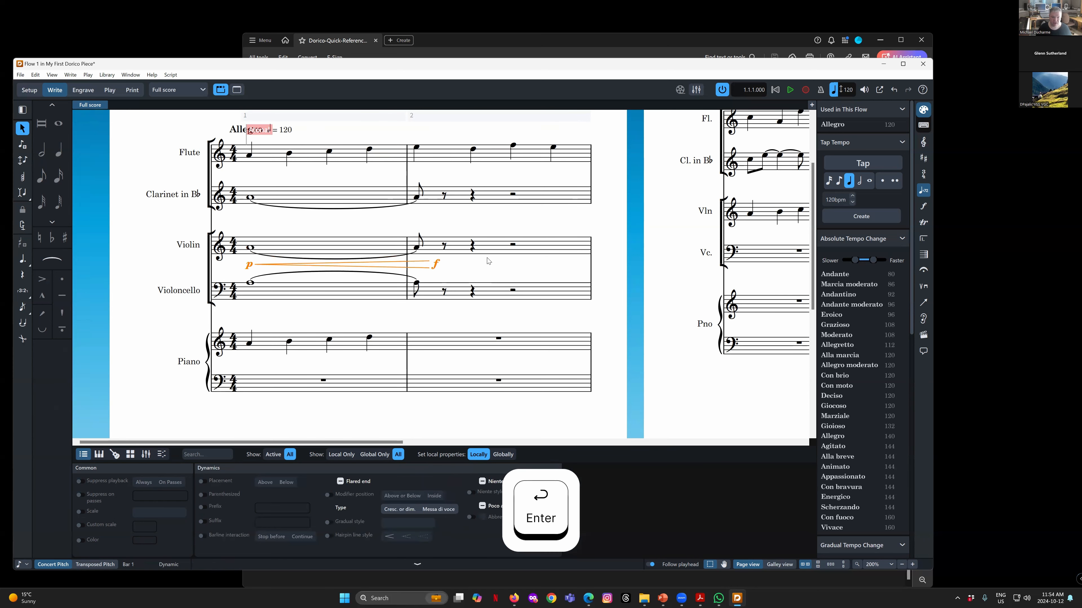
pyautogui.click(436, 265)
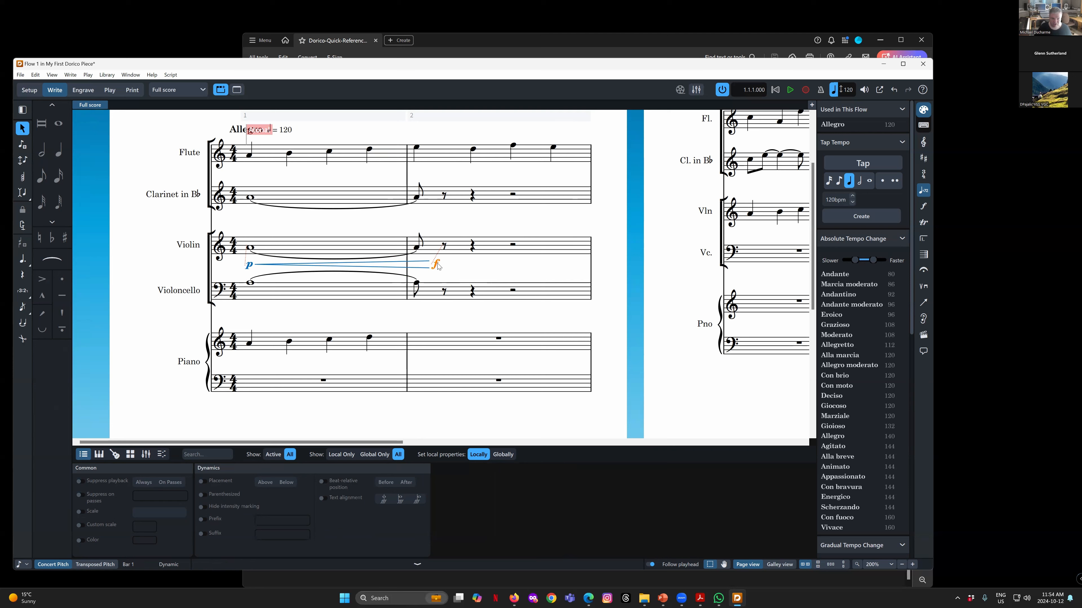
pyautogui.moveTo(437, 266); pyautogui.dragTo(408, 264)
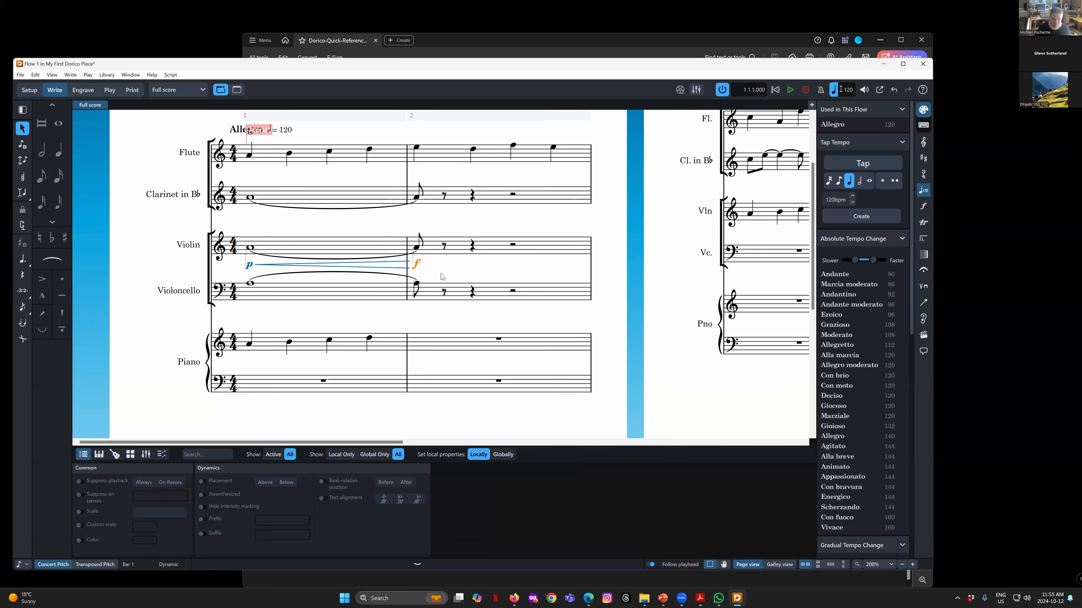
# Remove the p, the crescendo hairpin and the f from under the violin staff
pyautogui.click(394, 267)
pyautogui.keyDown('ctrl'); pyautogui.click(410, 265); pyautogui.keyUp('ctrl')
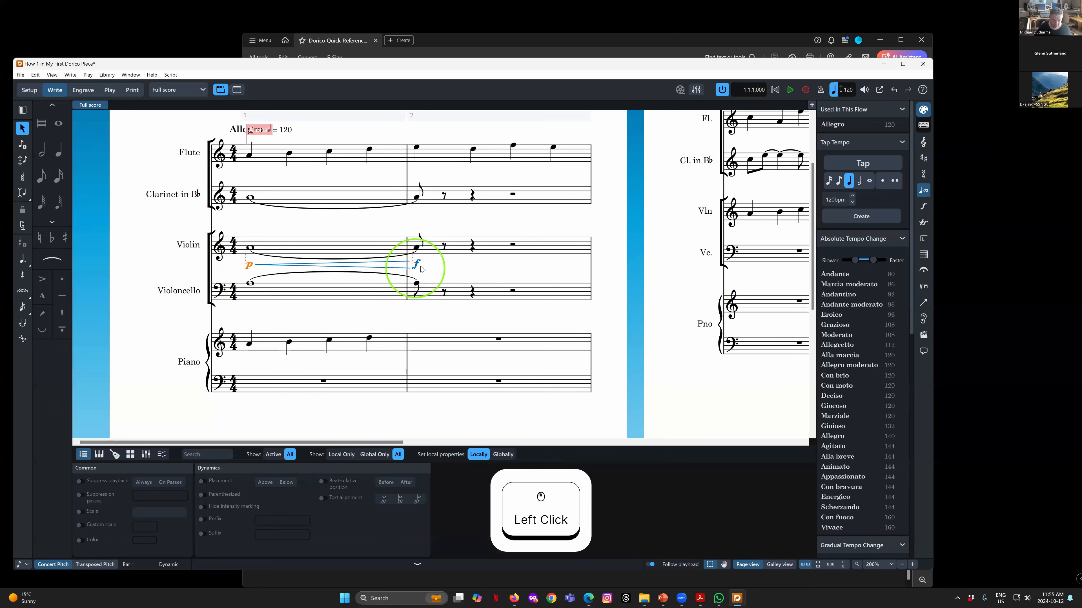
pyautogui.keyDown('ctrl'); pyautogui.click(418, 266); pyautogui.keyUp('ctrl')
pyautogui.press('Delete')
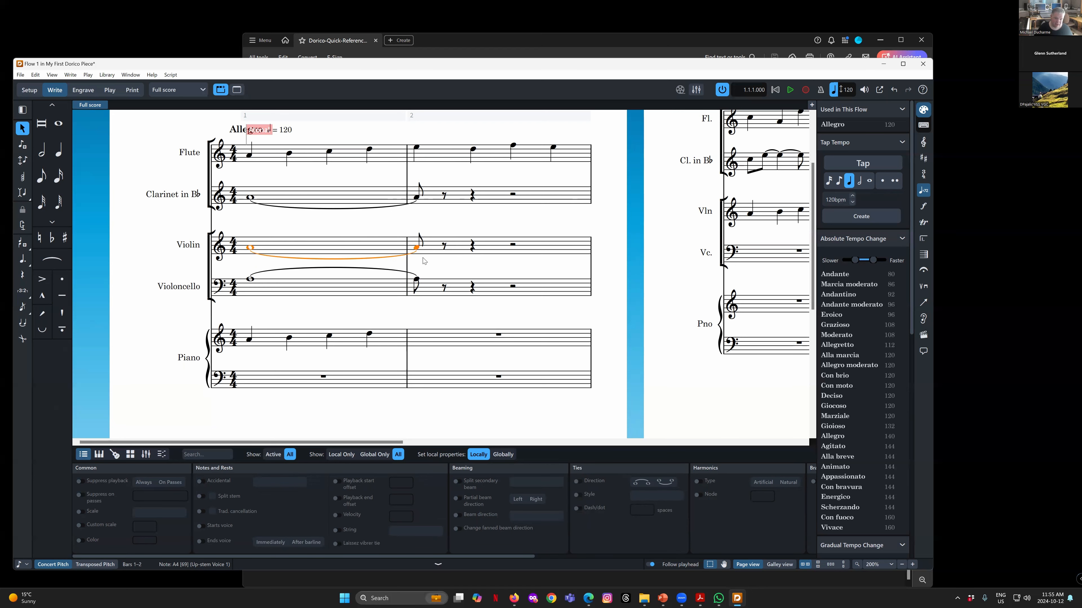
# Enter a double whole note C from the start of bar 1 in the piano's lower staff
pyautogui.click(324, 377)
pyautogui.press('Return')
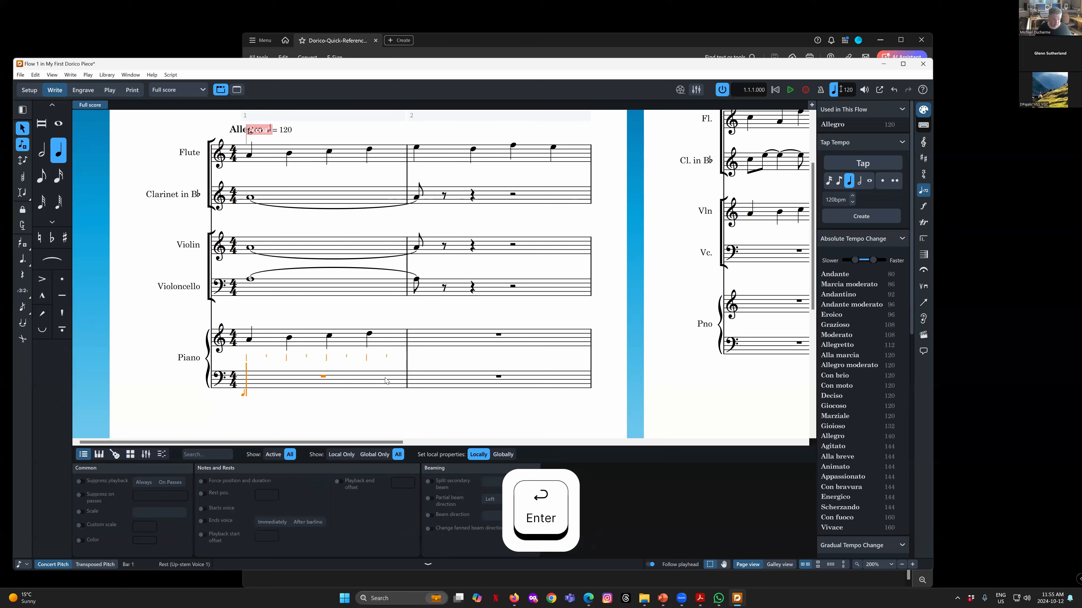
pyautogui.press('8')
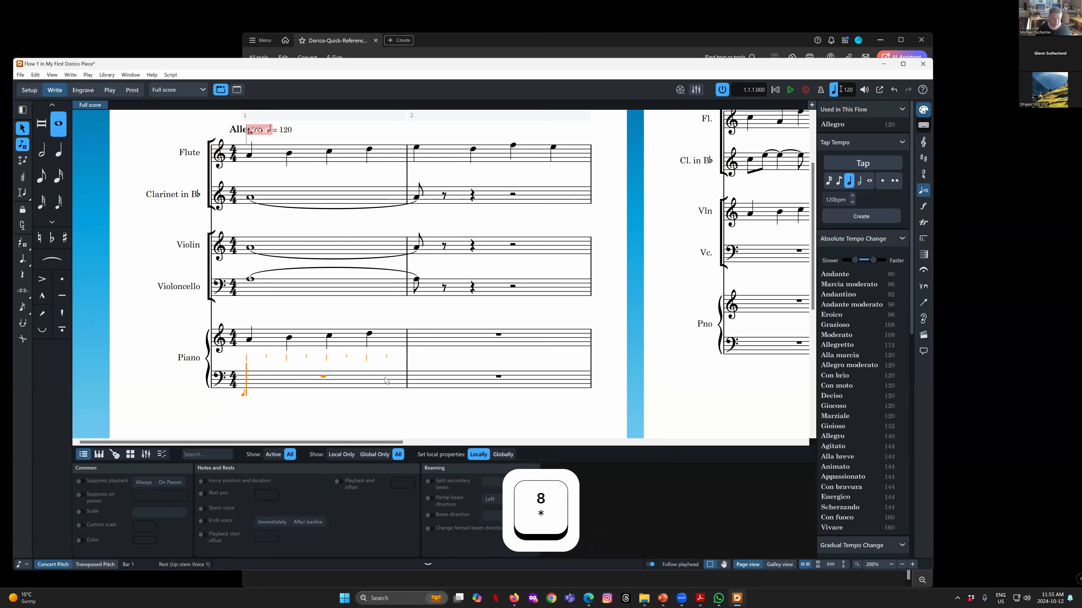
pyautogui.press('0')
pyautogui.press('9')
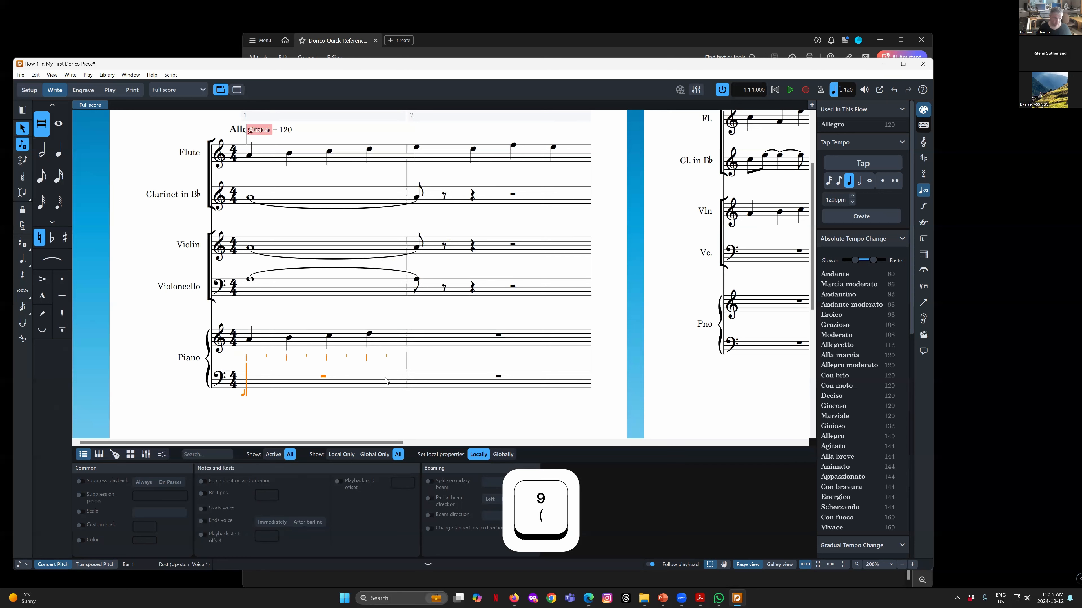
pyautogui.press('0')
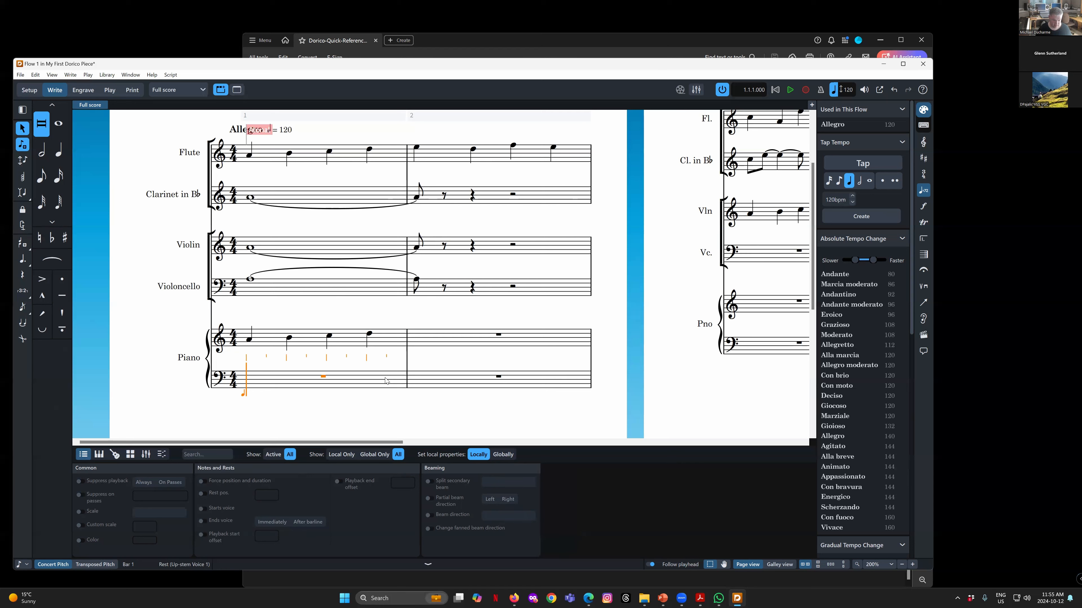
pyautogui.press('c')
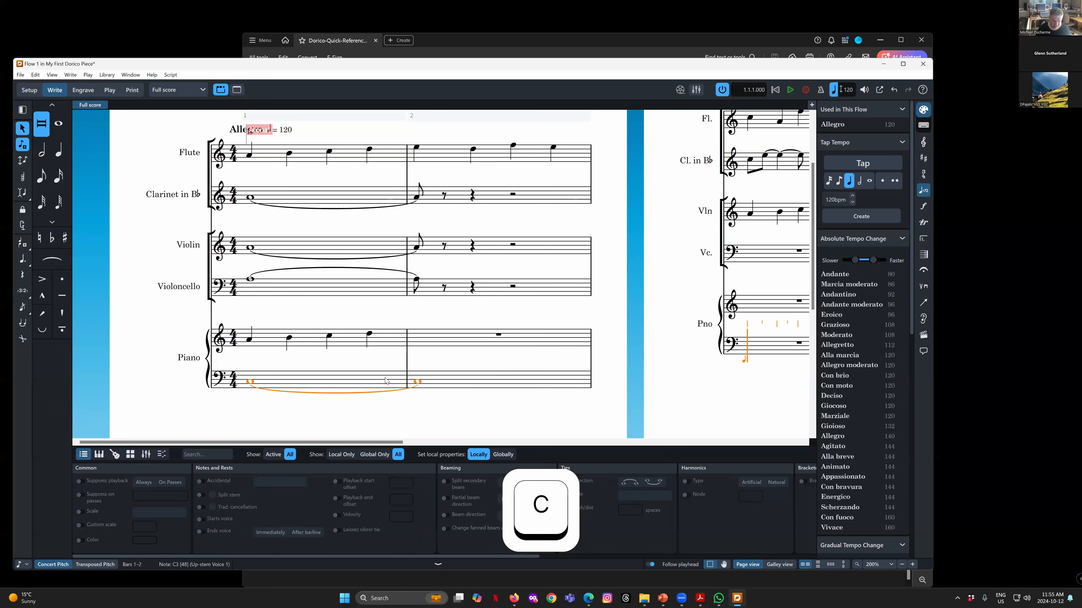
pyautogui.press('Escape')
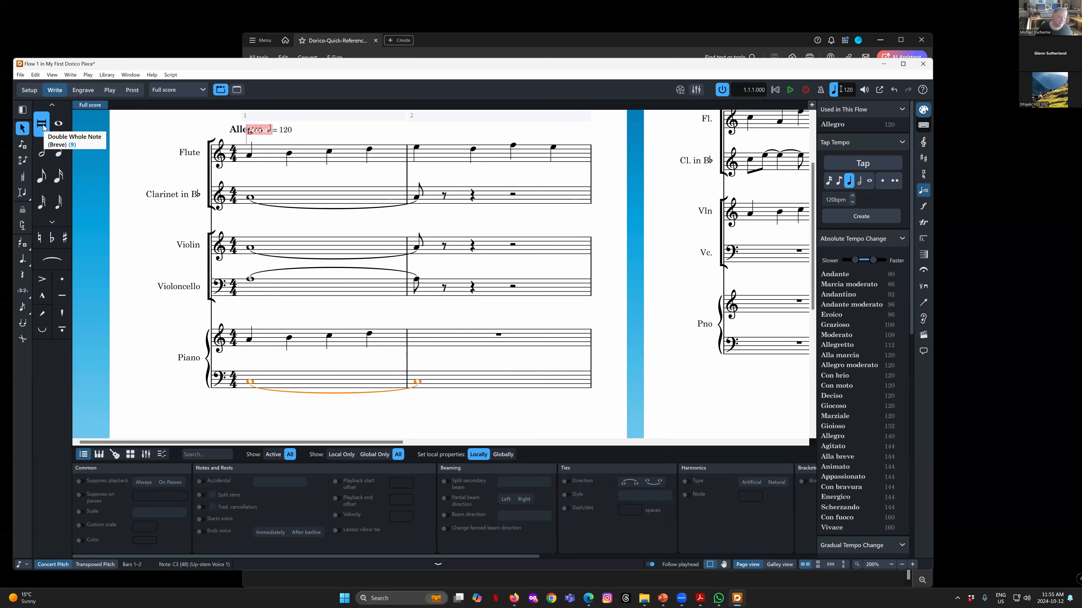
# Raise the pitch of the piano's tied lower-staff note to F3
pyautogui.moveTo(393, 442); pyautogui.dragTo(338, 447)
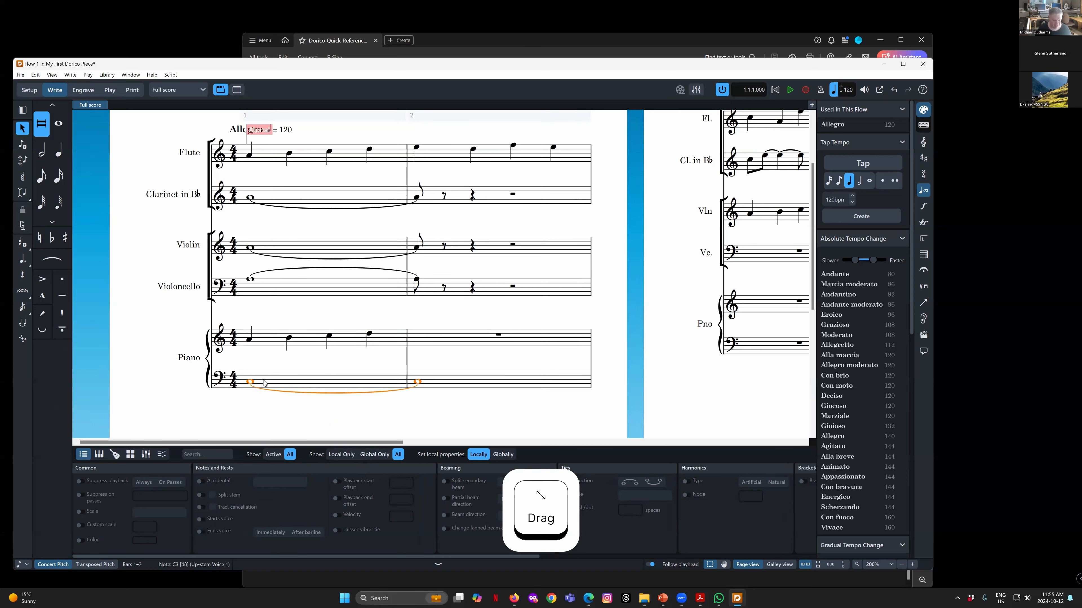
pyautogui.hotkey('alt', 'Up')
pyautogui.hotkey('alt', 'Down')
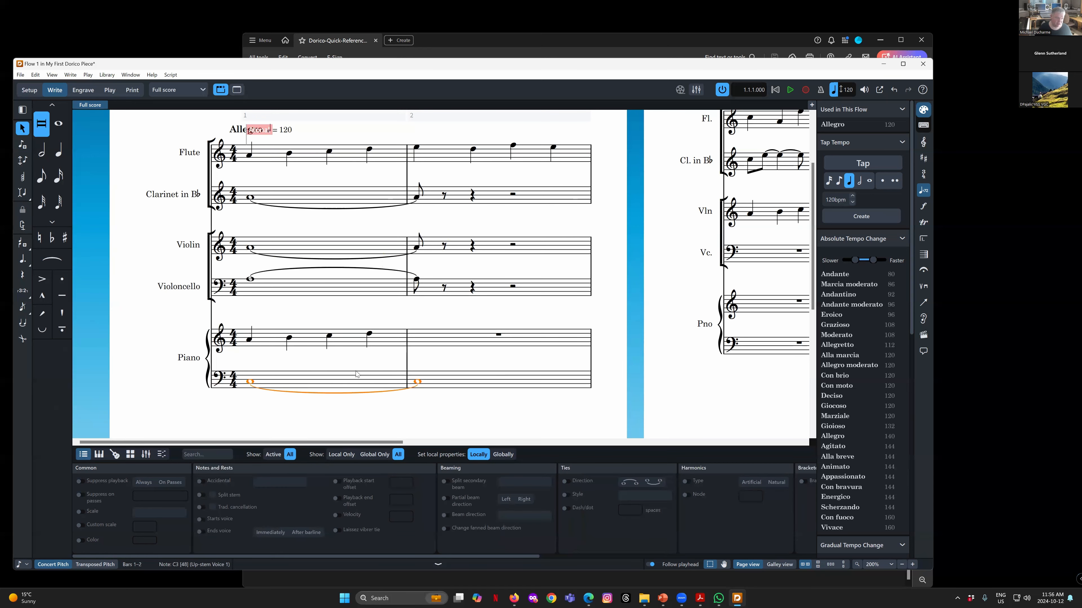
pyautogui.hotkey('alt', 'Up')
pyautogui.hotkey('alt', 'Up')
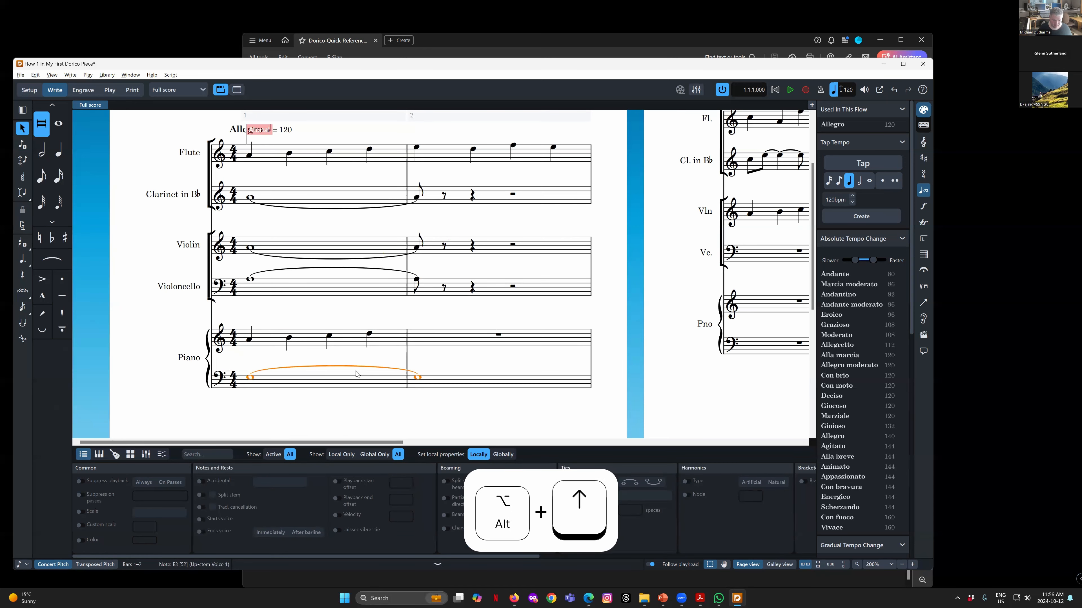
pyautogui.click(337, 419)
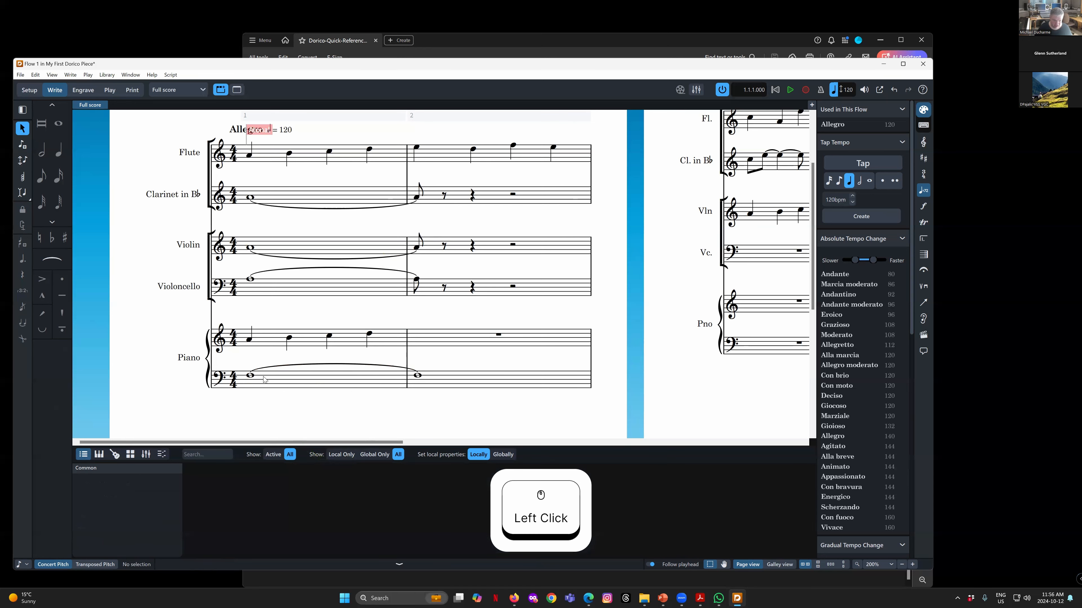
# Lengthen the piano's tied lower-staff note through bar 3 to an eighth note at the start of bar 4
pyautogui.click(418, 377)
pyautogui.hotkey('shift', 'alt', 'Right')
pyautogui.hotkey('shift', 'alt', 'Right')
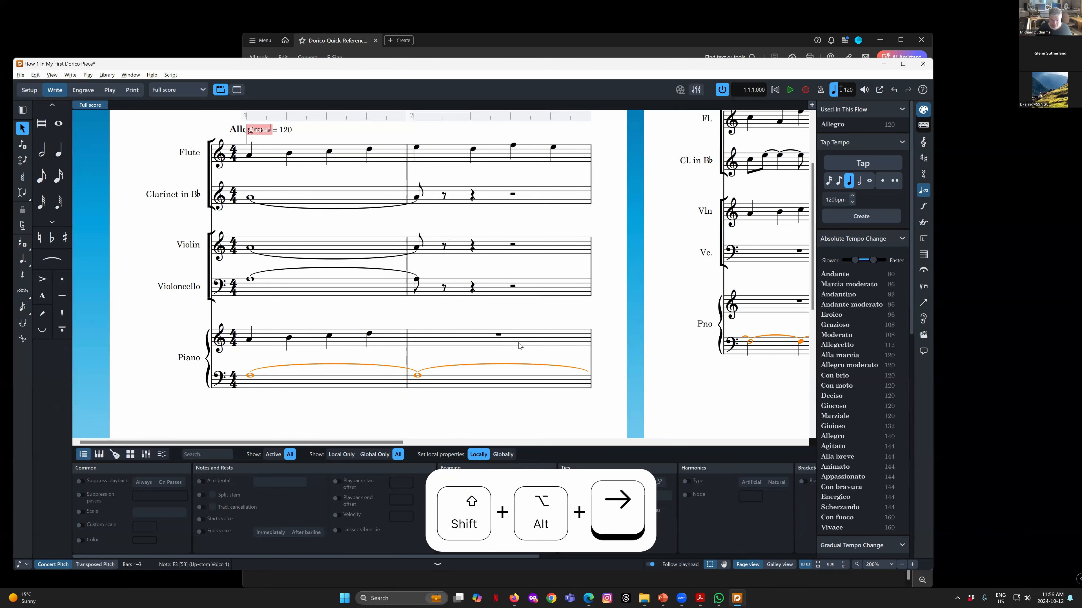
pyautogui.moveTo(296, 441); pyautogui.dragTo(376, 446)
pyautogui.hotkey('shift', 'alt', 'Right')
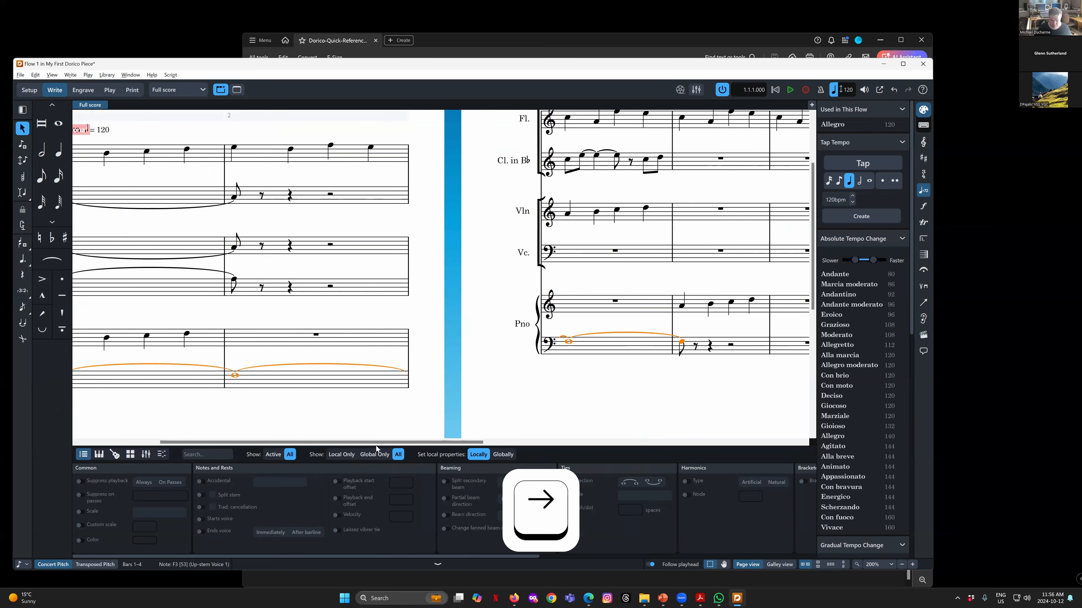
# Add a p dynamic at the start of the piano's tied lower-staff note in bar 1
pyautogui.moveTo(404, 443); pyautogui.dragTo(353, 441)
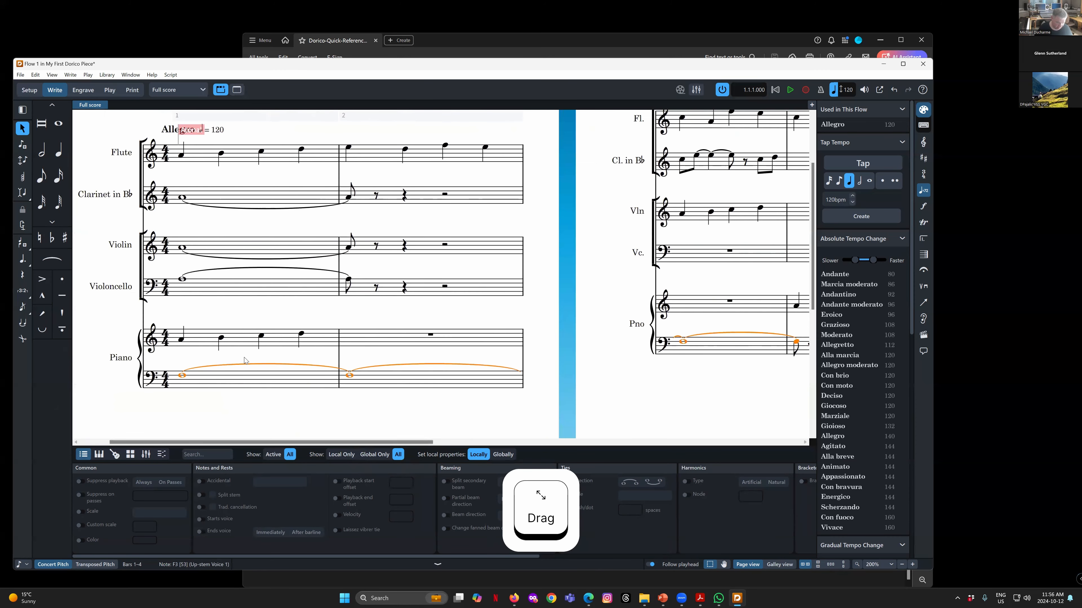
pyautogui.hotkey('shift', 'd')
pyautogui.press('Escape')
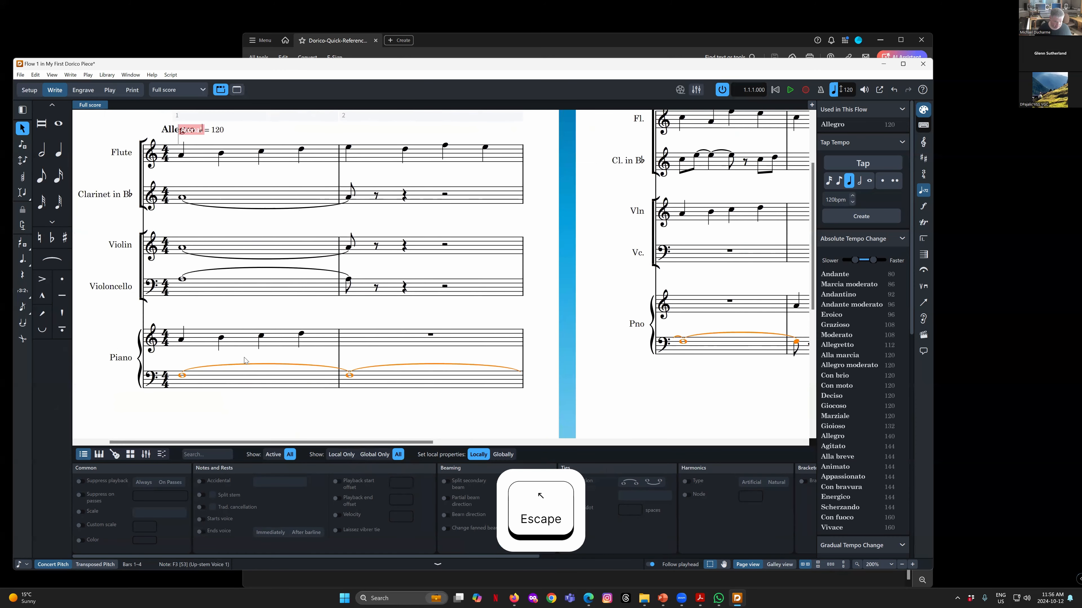
pyautogui.click(343, 418)
pyautogui.hotkey('shift', 'd')
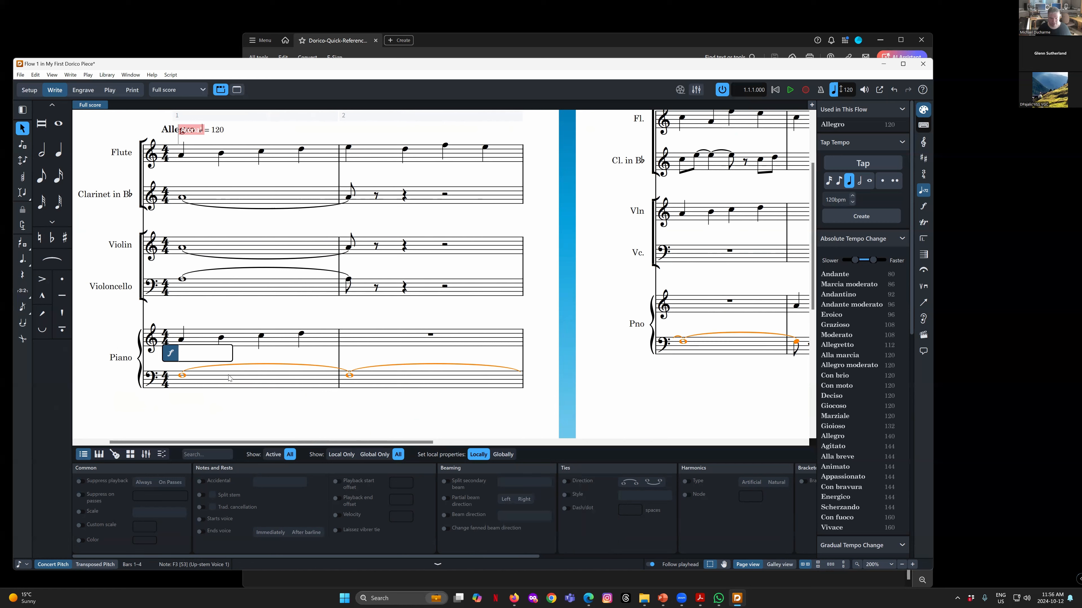
pyautogui.write('p')
pyautogui.press('Return')
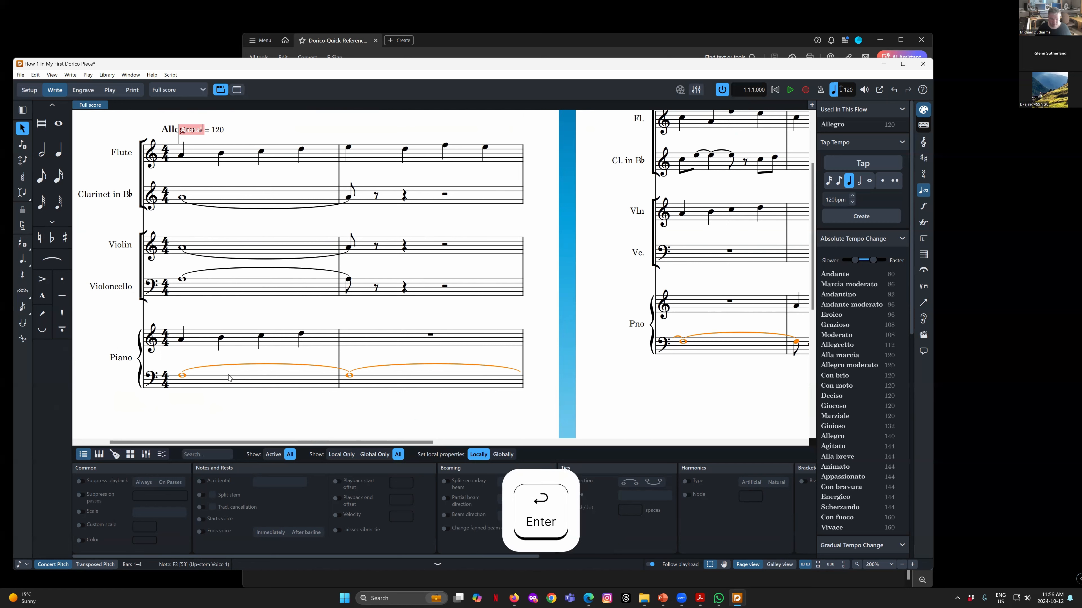
# Add a crescendo to forte (<f) along the piano's tied lower-staff note and select its hairpin separately from the p
pyautogui.click(183, 377)
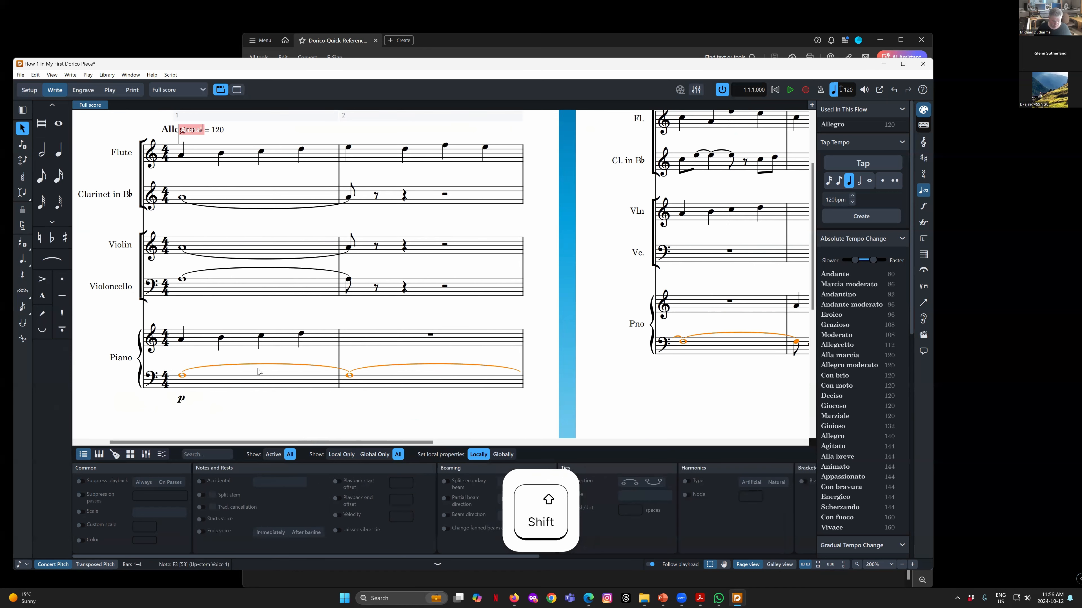
pyautogui.hotkey('shift', 'd')
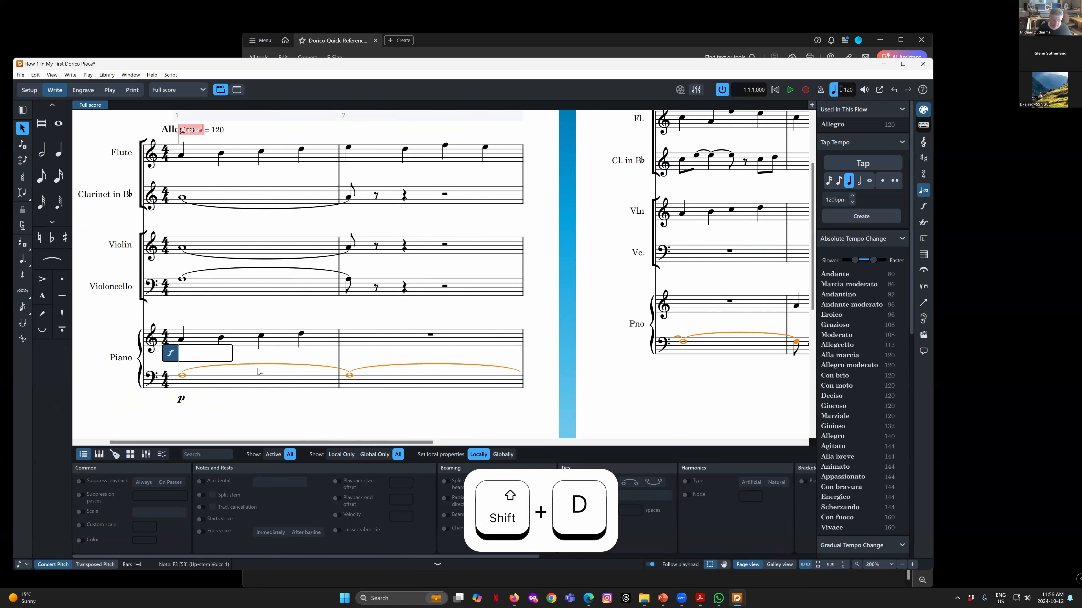
pyautogui.write('<f')
pyautogui.press('Return')
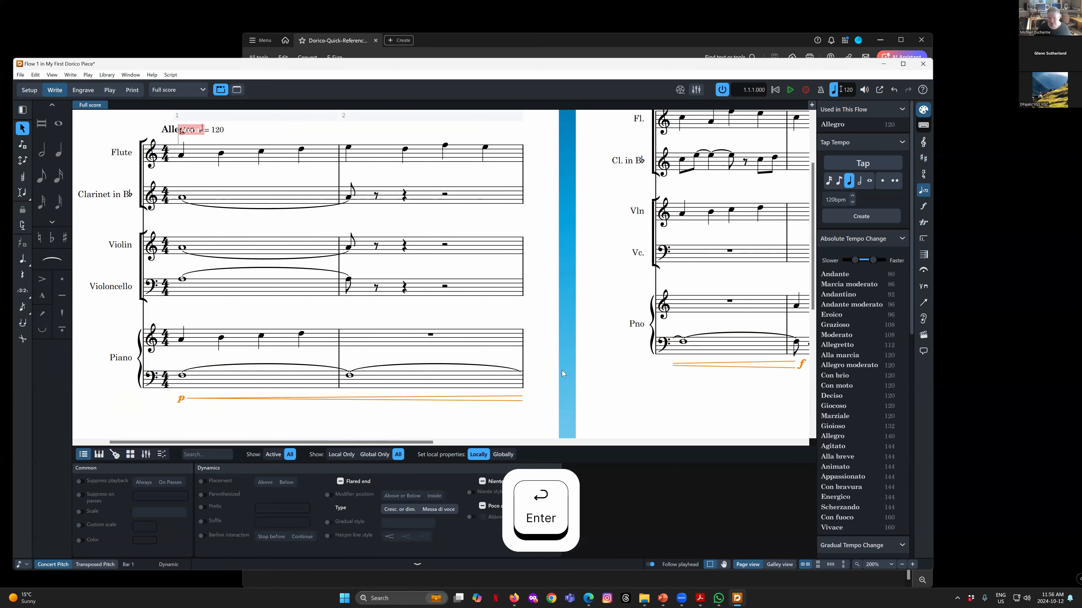
pyautogui.moveTo(409, 442); pyautogui.dragTo(362, 443)
pyautogui.click(239, 402)
pyautogui.click(220, 401)
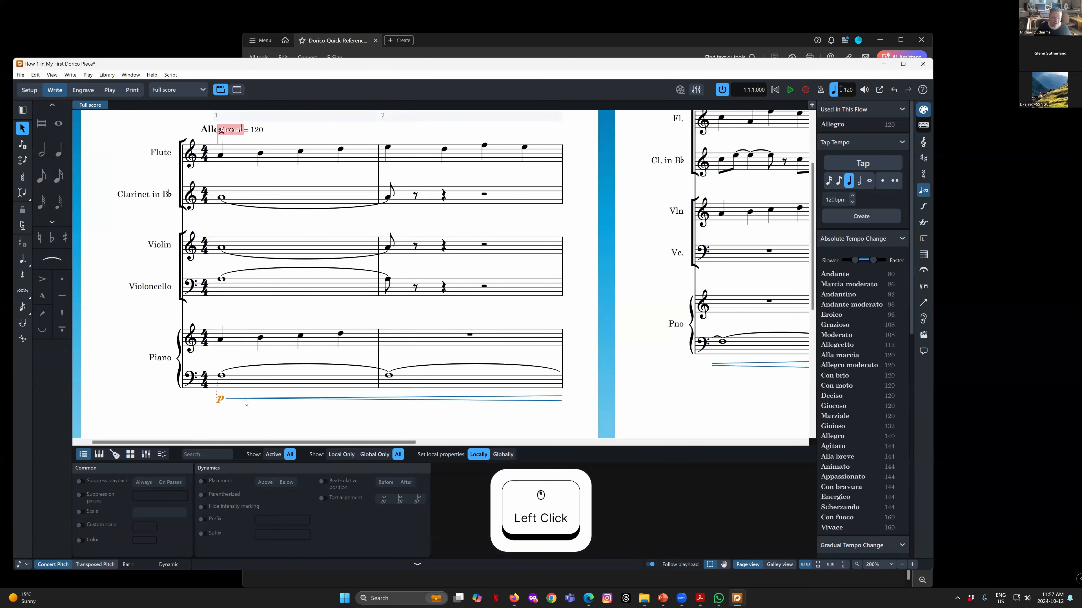
pyautogui.click(245, 400)
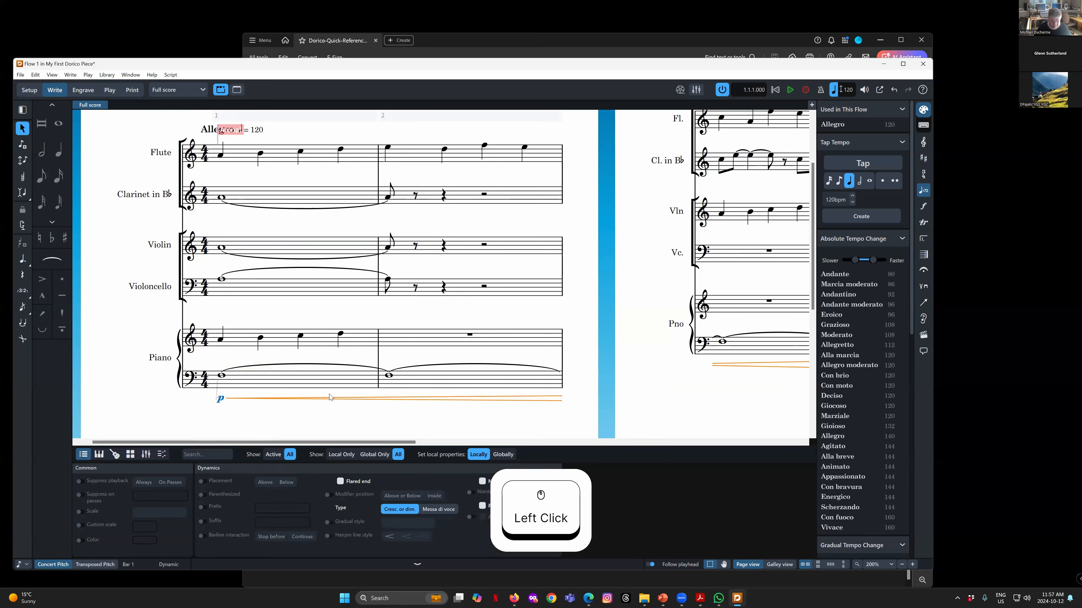
# Undo the crescendo and forte under the piano's lower staff, keeping the p in bar 1
pyautogui.hotkey('ctrl', 'z')
pyautogui.hotkey('ctrl', 'z')
pyautogui.hotkey('ctrl', 'z')
pyautogui.hotkey('ctrl', 'z')
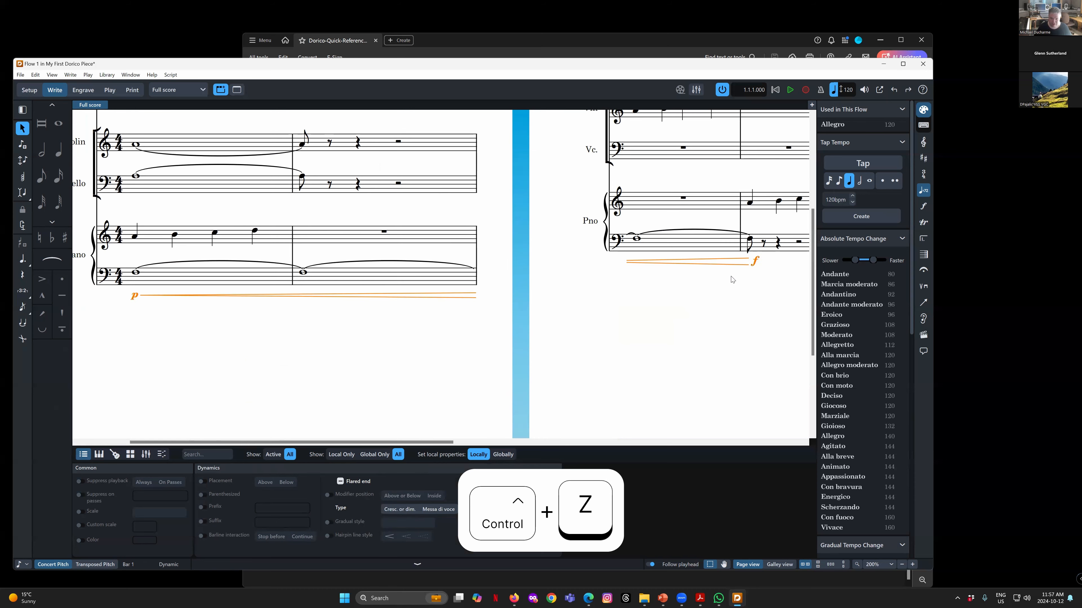
pyautogui.hotkey('ctrl', 'z')
pyautogui.hotkey('ctrl', 'z')
pyautogui.moveTo(381, 445)
pyautogui.mouseDown()
pyautogui.moveTo(472, 447)
pyautogui.moveTo(375, 445)
pyautogui.mouseUp()
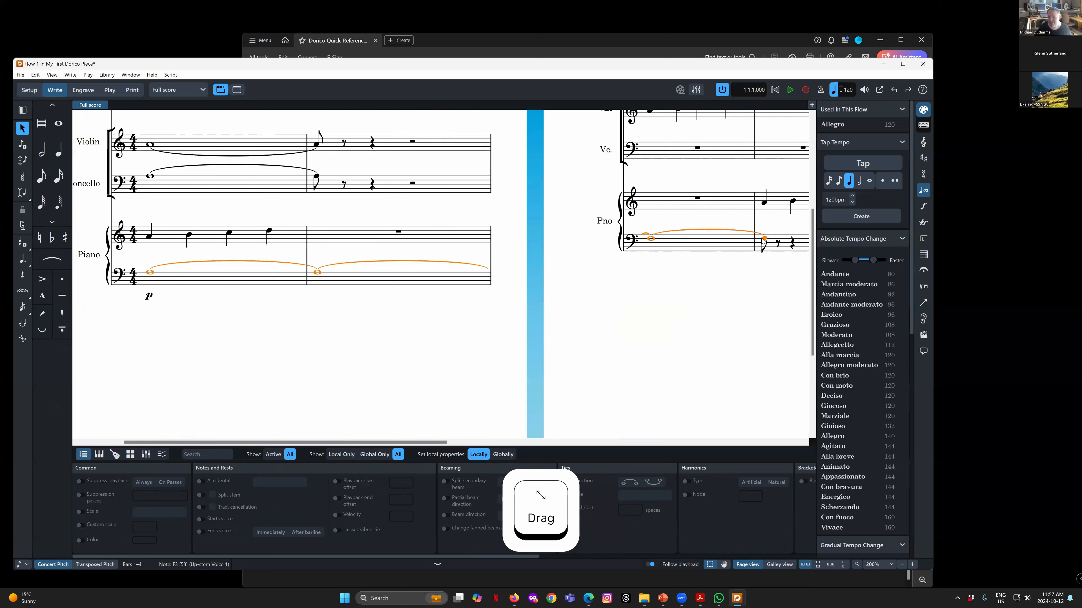
# Start a crescendo hairpin (<) at the beginning of bar 3 in the piano's lower staff, using the note input caret
pyautogui.click(151, 296)
pyautogui.click(149, 273)
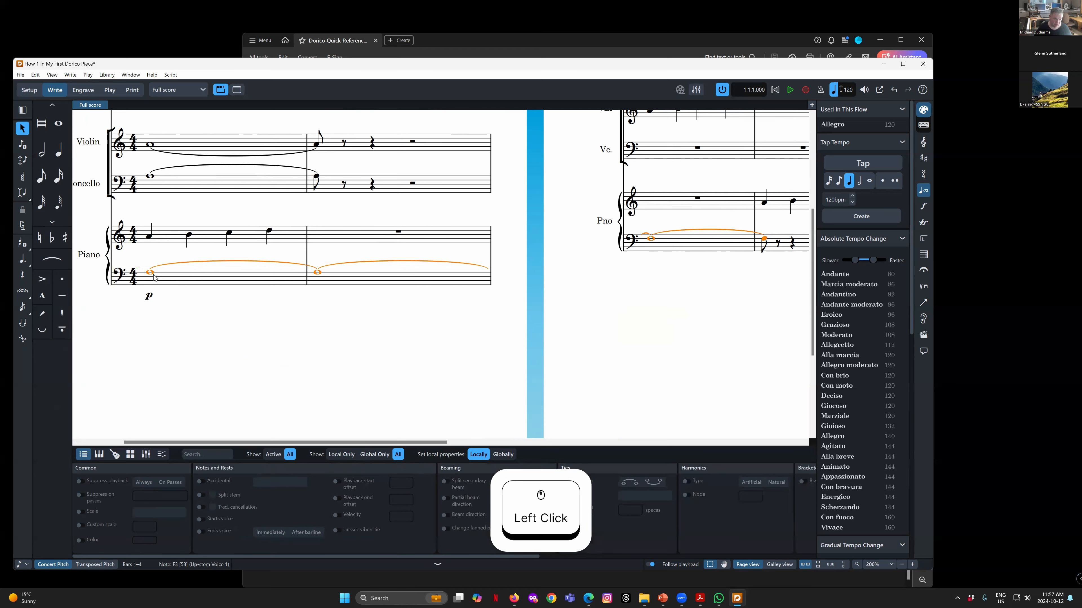
pyautogui.press('Return')
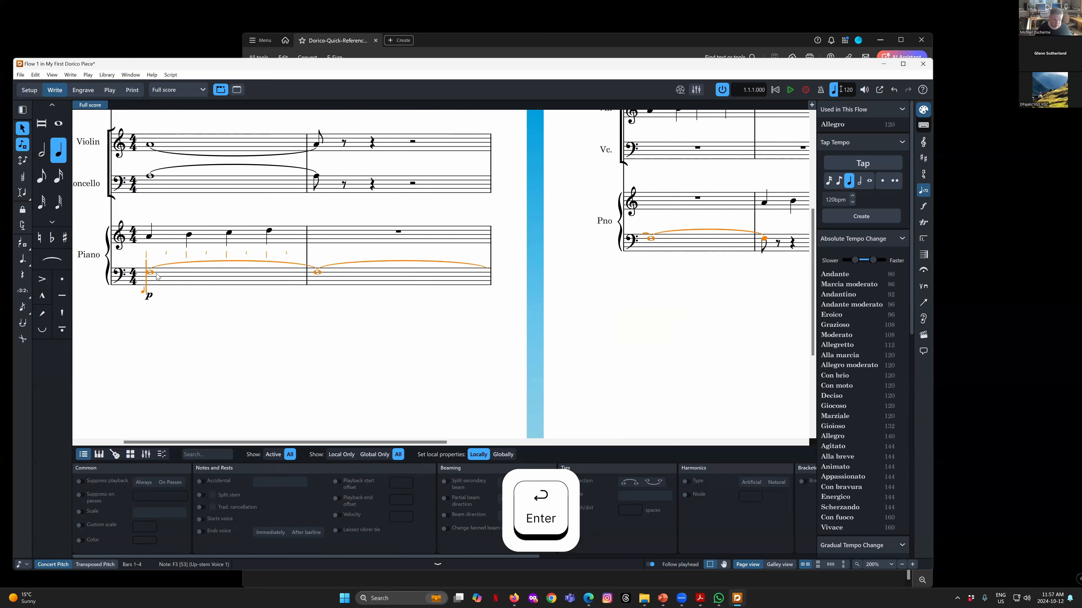
pyautogui.press('Right')
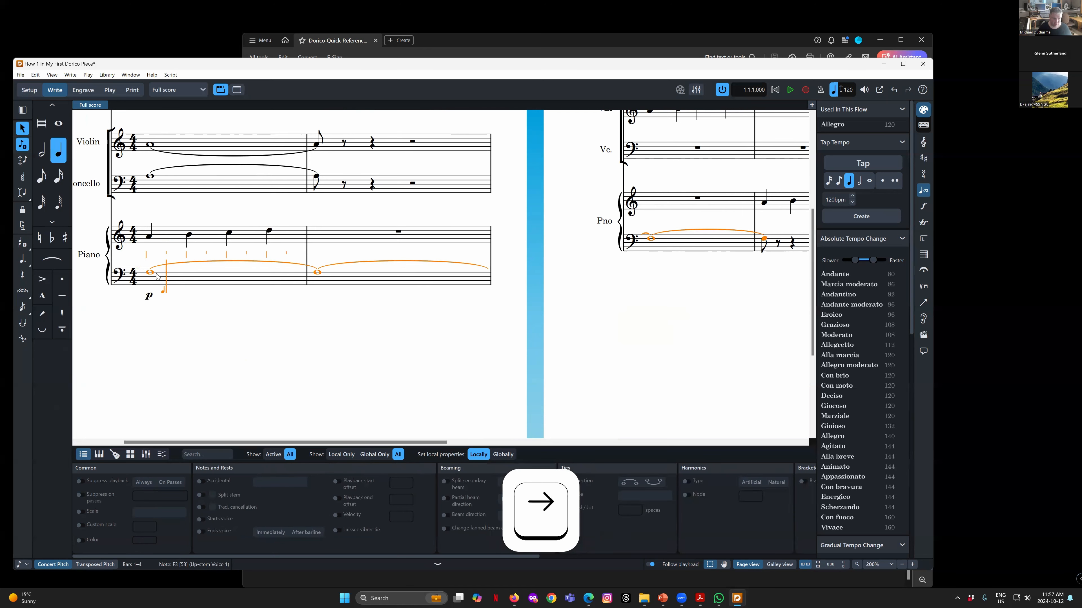
pyautogui.press('Left')
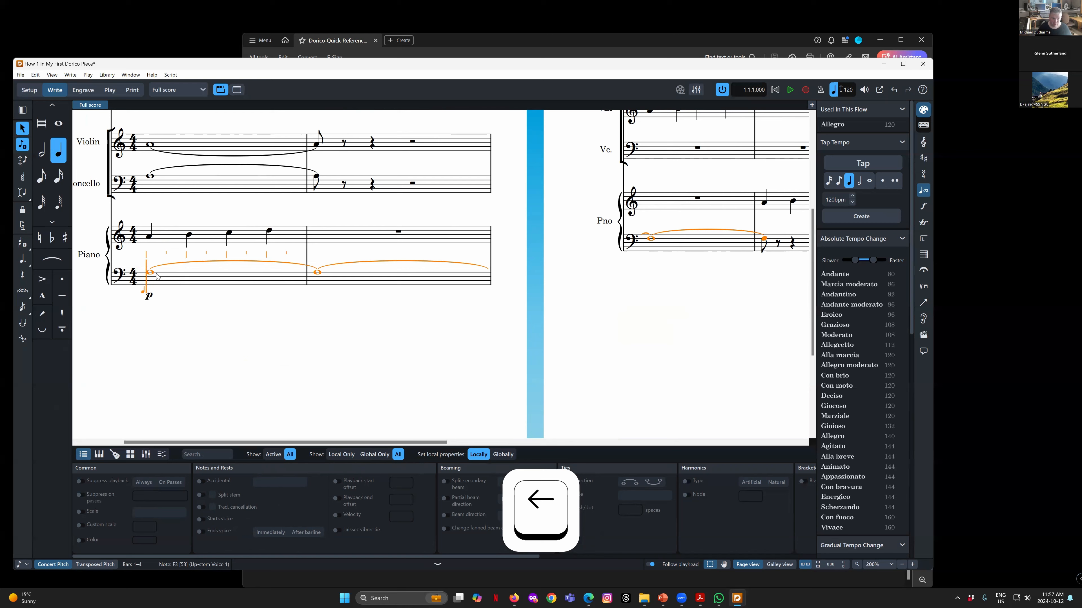
pyautogui.hotkey('alt', 'Right')
pyautogui.hotkey('ctrl', 'z')
pyautogui.hotkey('ctrl', 'Right')
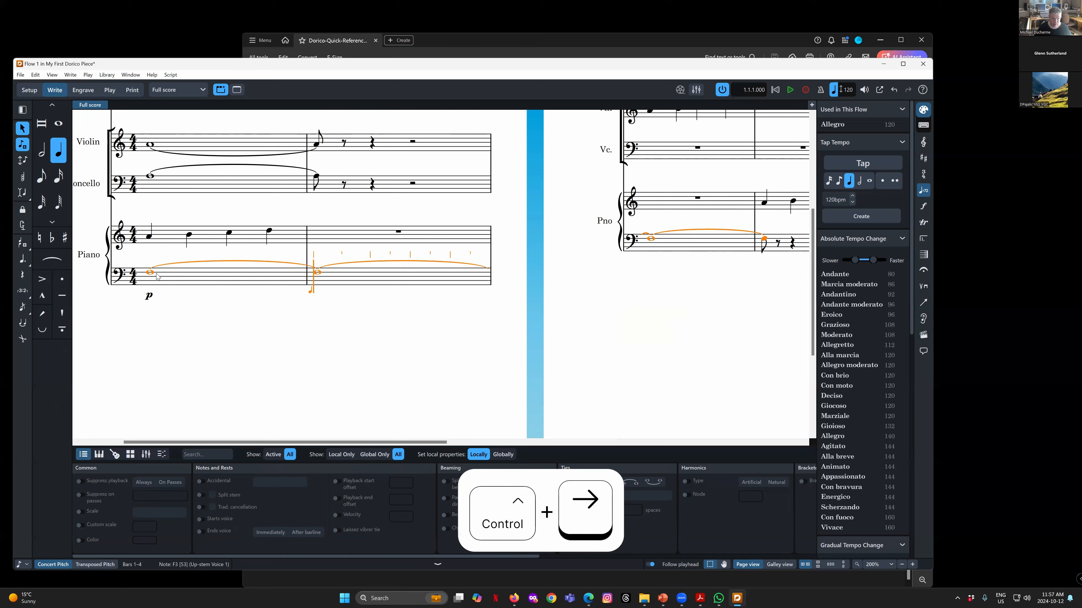
pyautogui.hotkey('ctrl', 'Left')
pyautogui.hotkey('ctrl', 'Right')
pyautogui.hotkey('ctrl', 'Right')
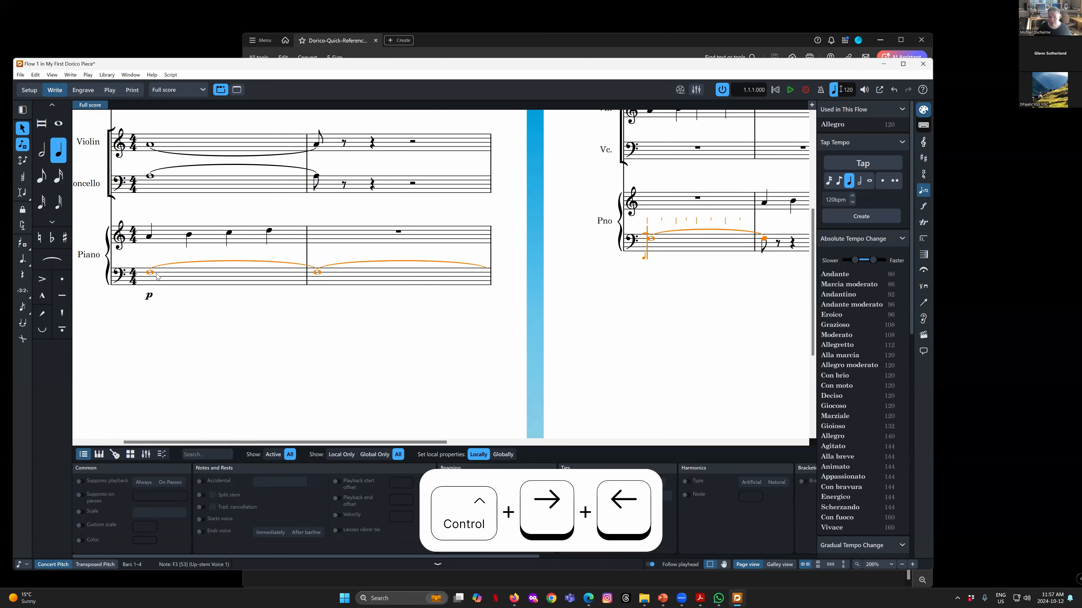
pyautogui.hotkey('ctrl', 'Right')
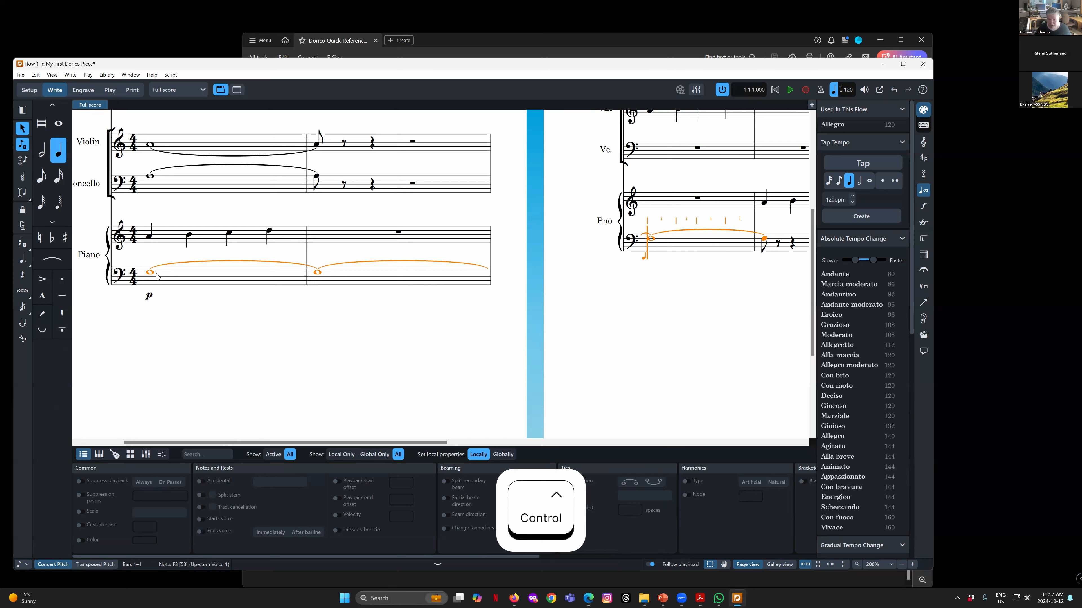
pyautogui.hotkey('shift', 'd')
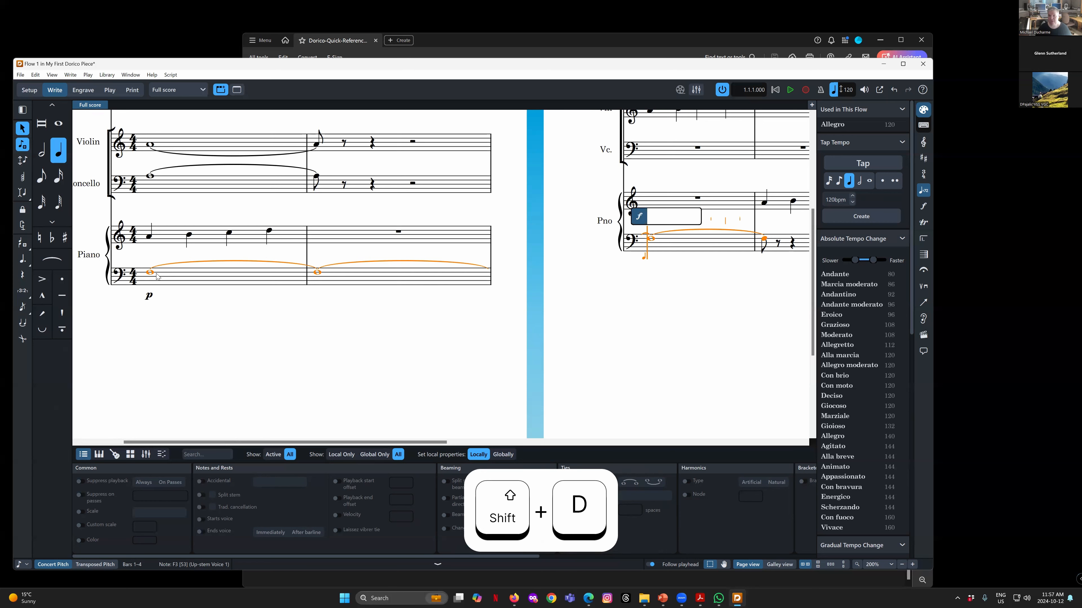
pyautogui.write('<')
pyautogui.press('Return')
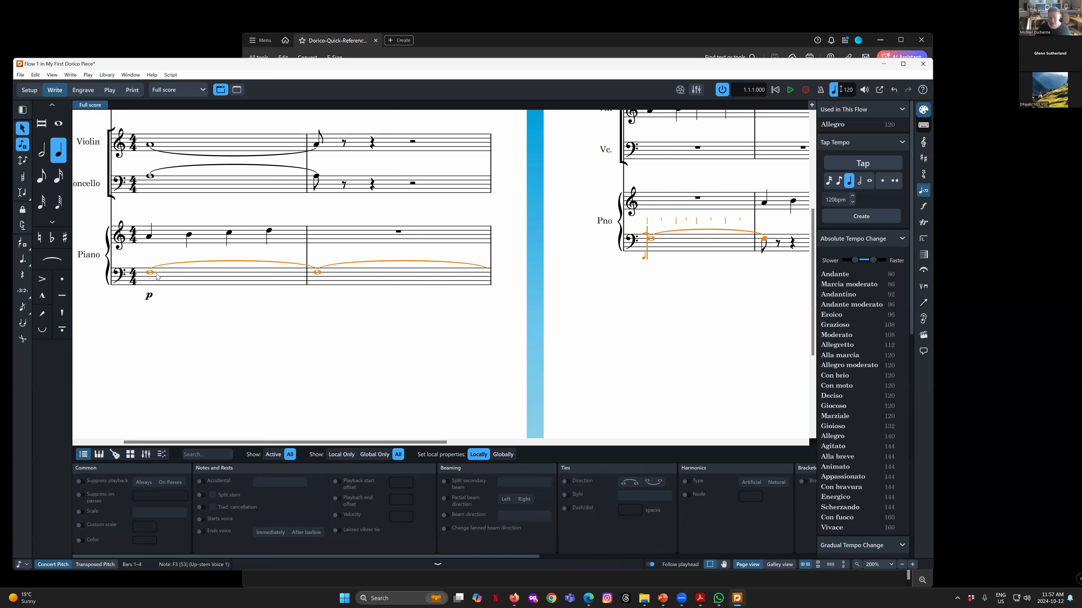
# Extend the crescendo to the start of bar 4 and end it with an f dynamic there
pyautogui.press('Right')
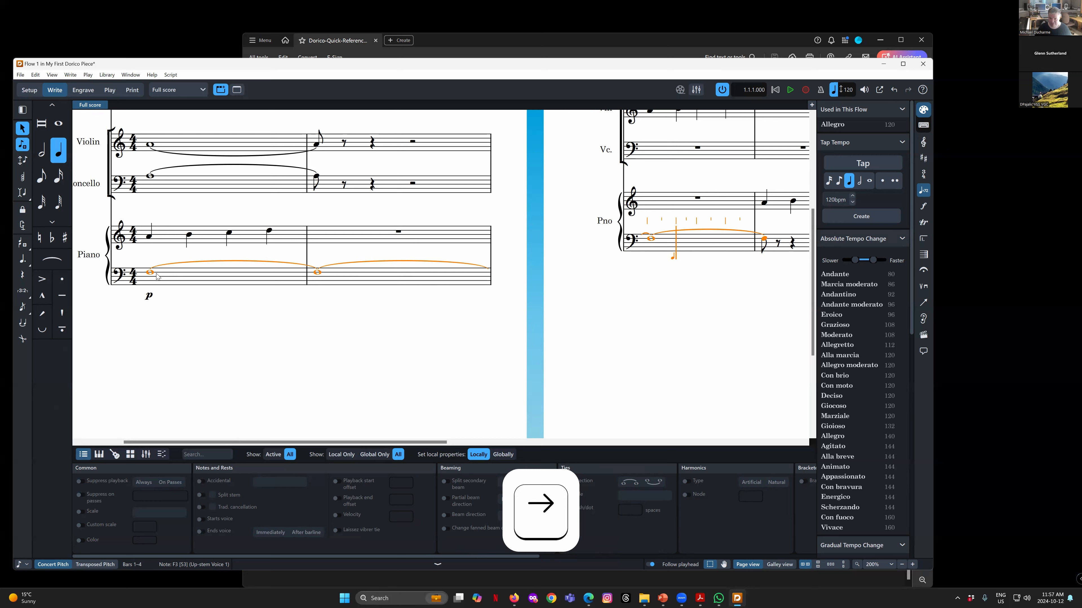
pyautogui.press('Left')
pyautogui.press('Right')
pyautogui.press('Right')
pyautogui.press('Right')
pyautogui.press('Right')
pyautogui.press('Right')
pyautogui.press('Right')
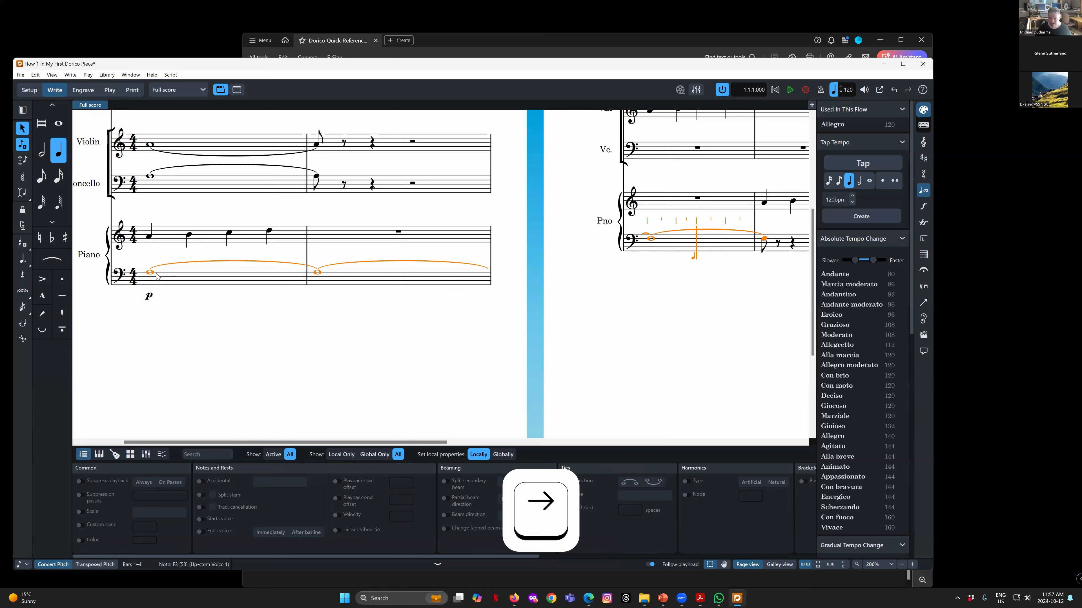
pyautogui.press('Right')
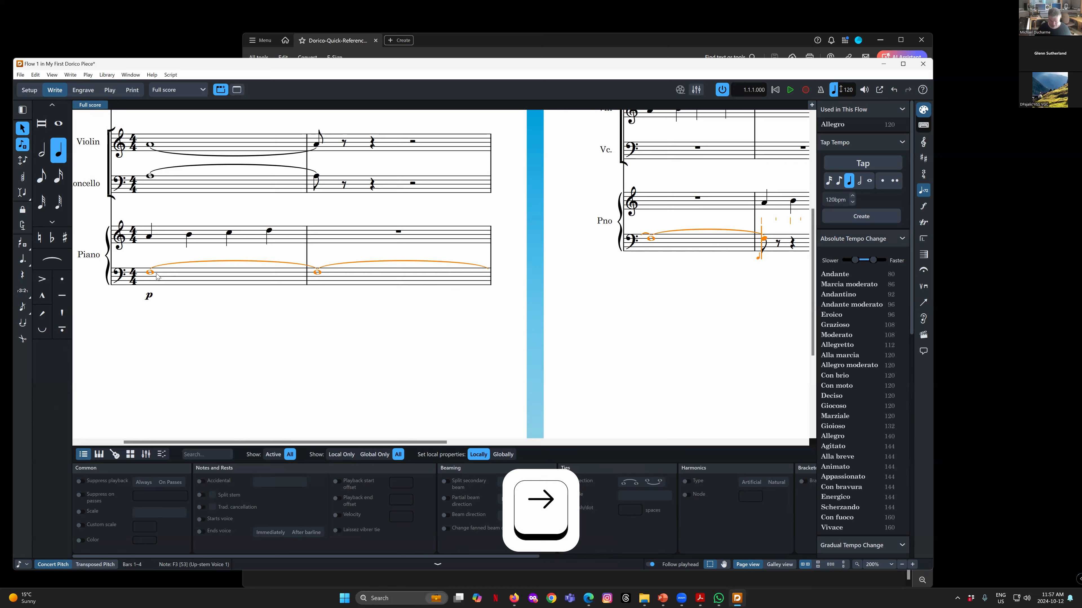
pyautogui.hotkey('shift', 'd')
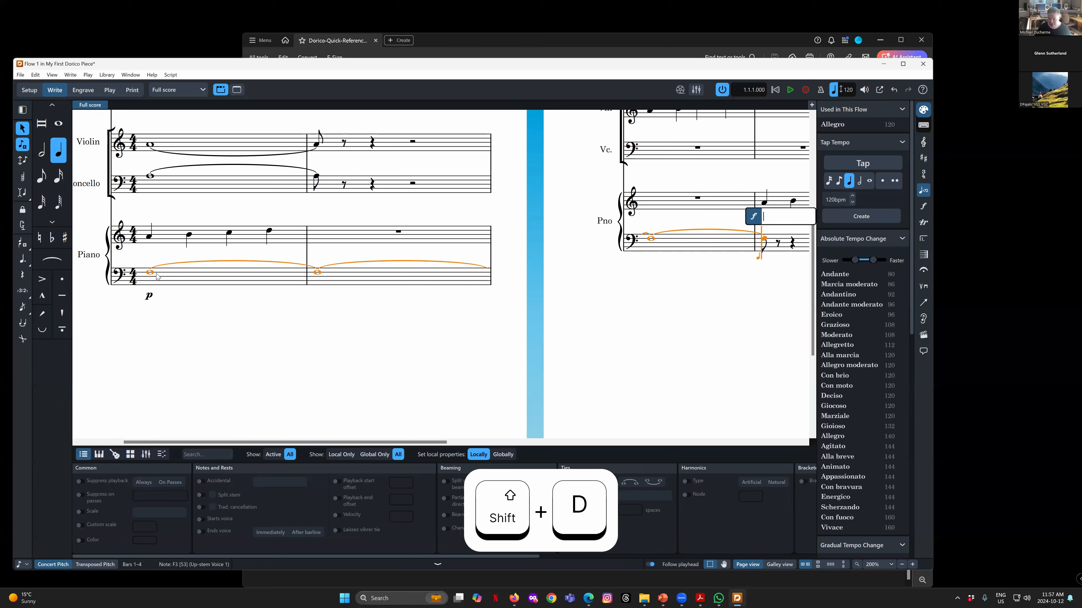
pyautogui.write('f')
pyautogui.press('Return')
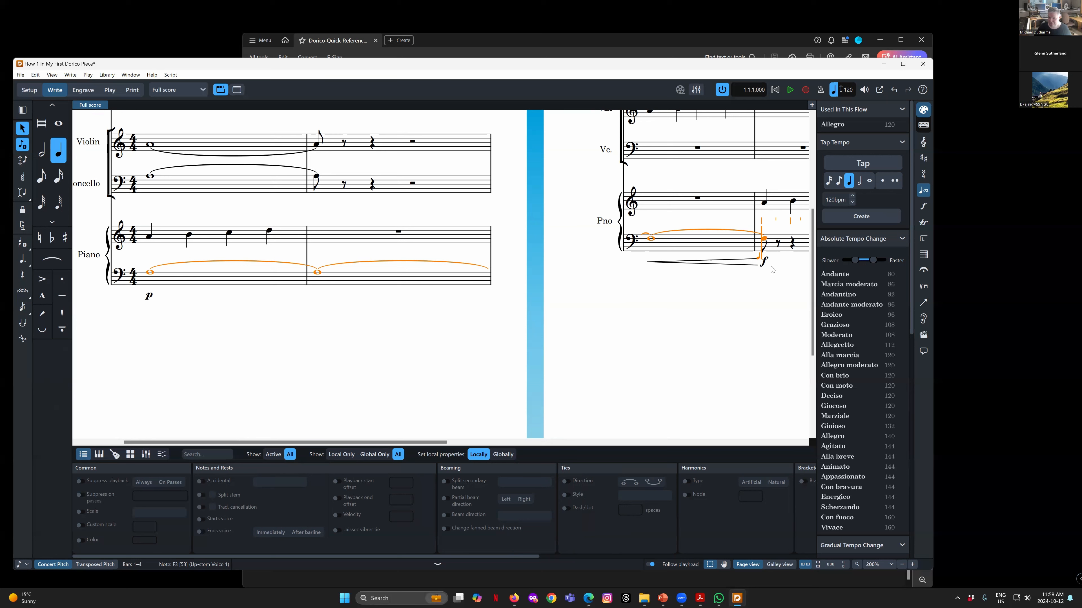
# Select the bar 3 crescendo and its f individually, then select both together and delete them
pyautogui.click(649, 263)
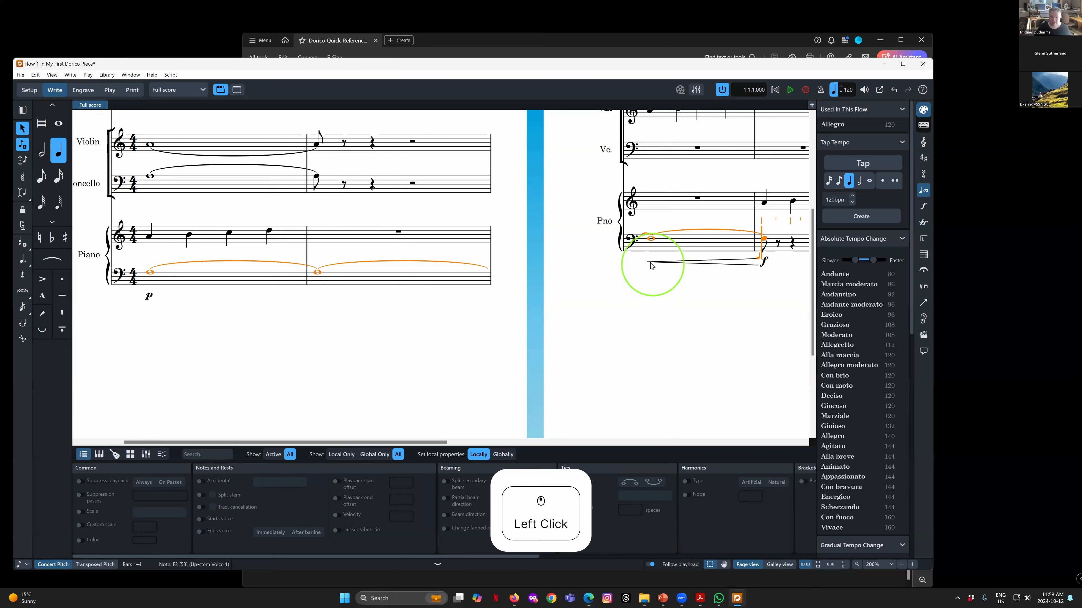
pyautogui.click(764, 262)
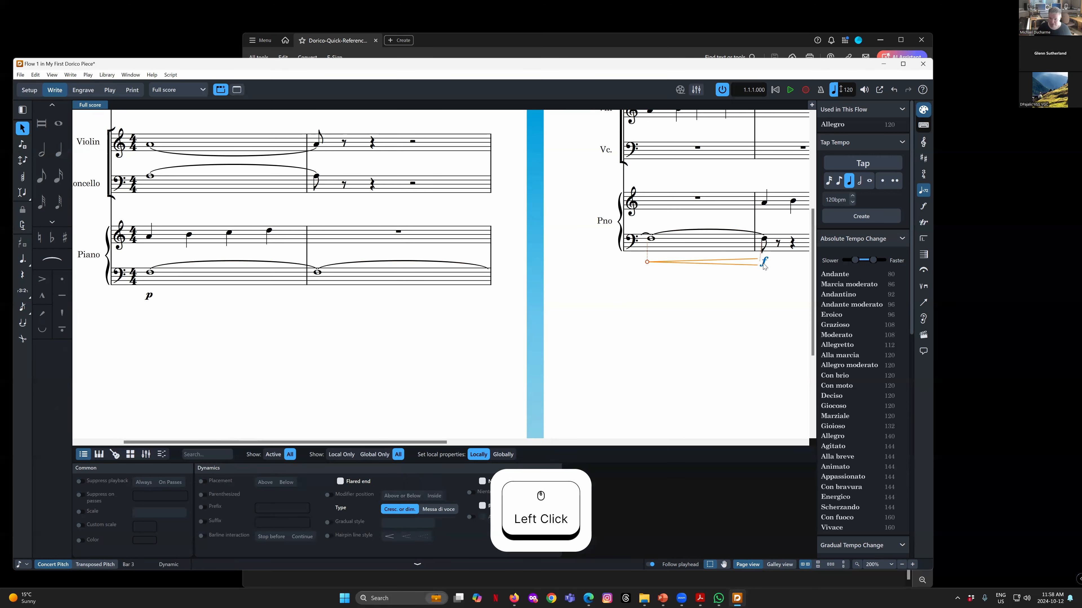
pyautogui.click(655, 266)
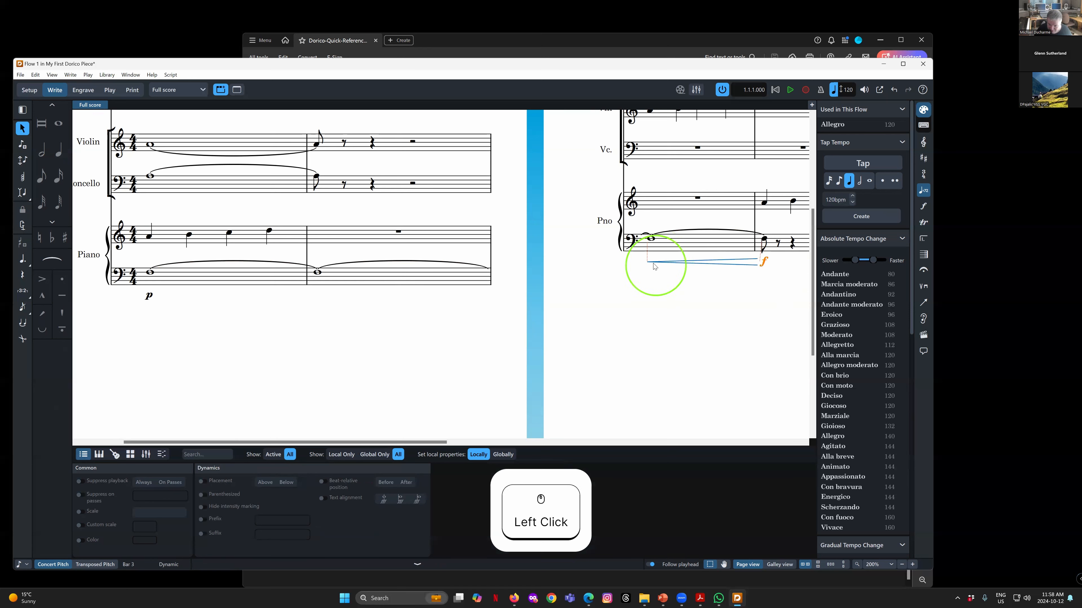
pyautogui.click(763, 265)
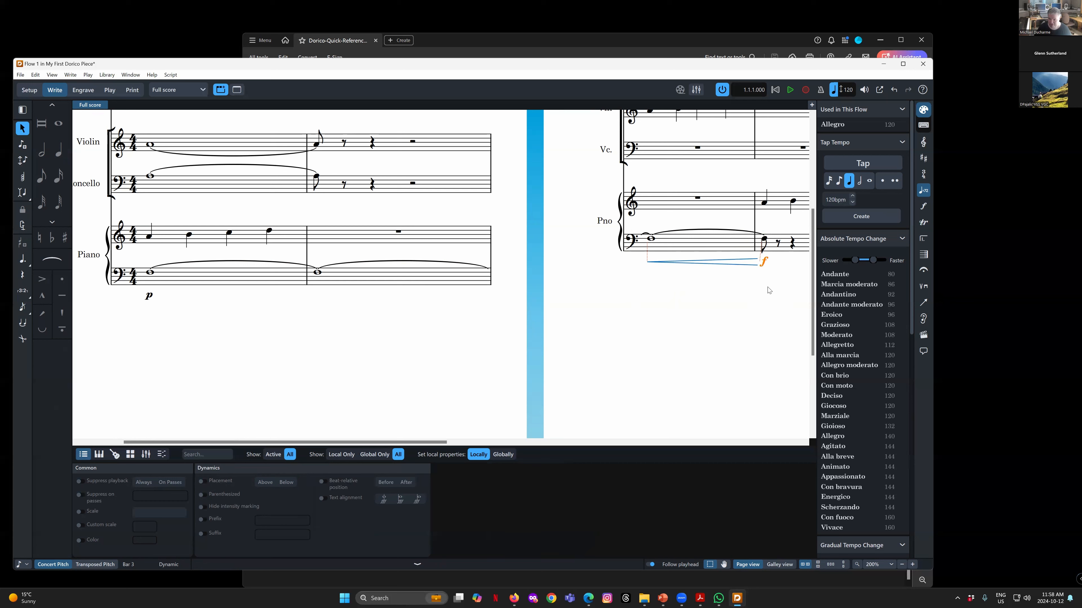
pyautogui.keyDown('ctrl'); pyautogui.click(735, 264); pyautogui.keyUp('ctrl')
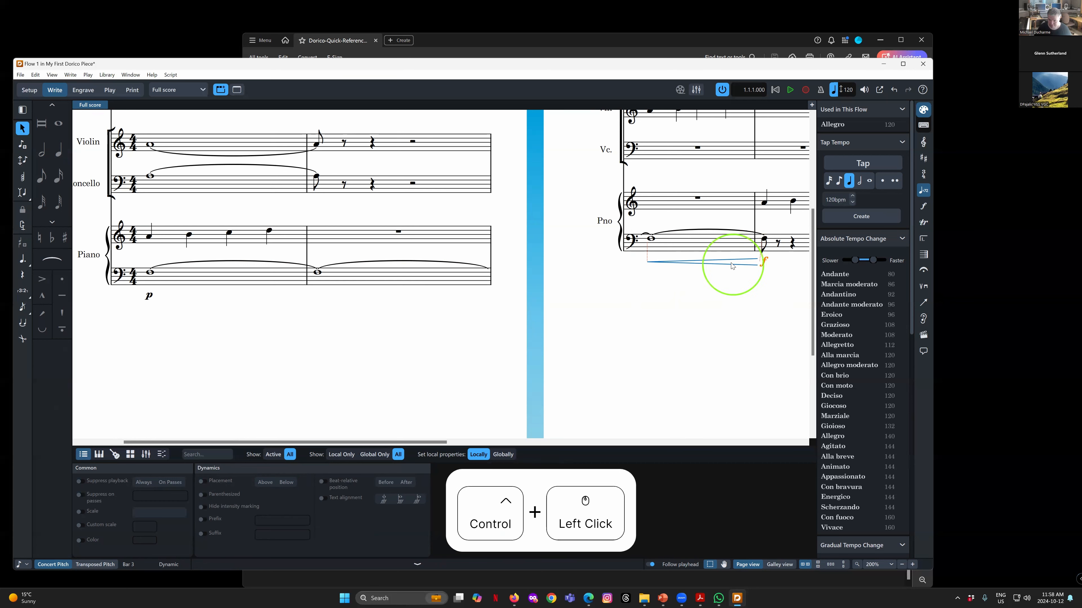
pyautogui.press('Delete')
# Start a new crescendo hairpin (<) at the beginning of bar 3 in the piano's lower staff
pyautogui.click(777, 242)
pyautogui.press('Return')
pyautogui.press('Left')
pyautogui.press('Left')
pyautogui.press('Left')
pyautogui.press('Left')
pyautogui.press('Left')
pyautogui.press('Left')
pyautogui.press('Left')
pyautogui.press('Left')
pyautogui.press('Left')
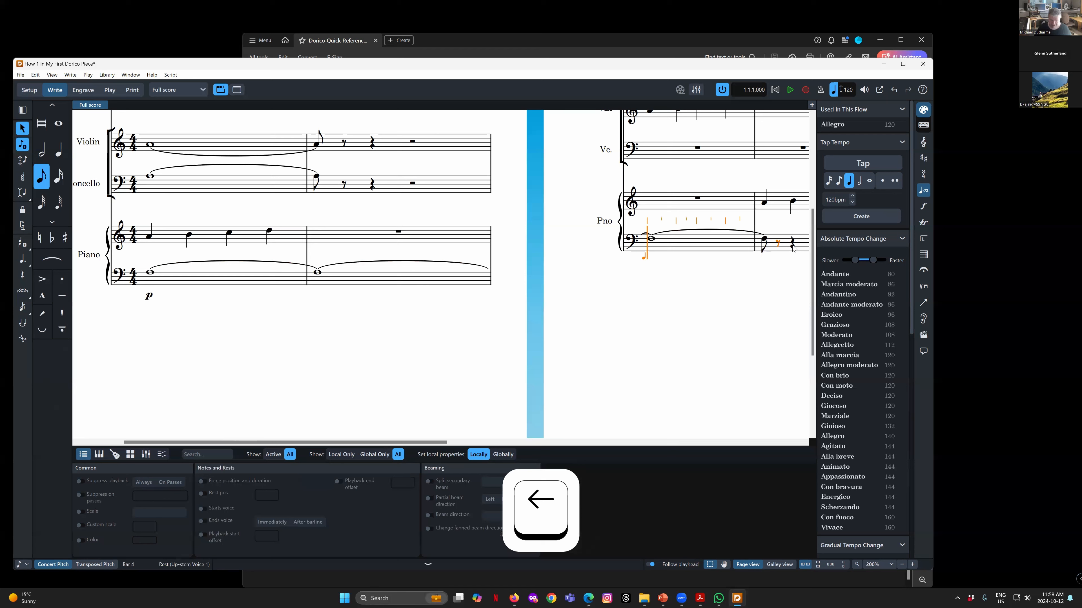
pyautogui.hotkey('shift', 'd')
pyautogui.write('<')
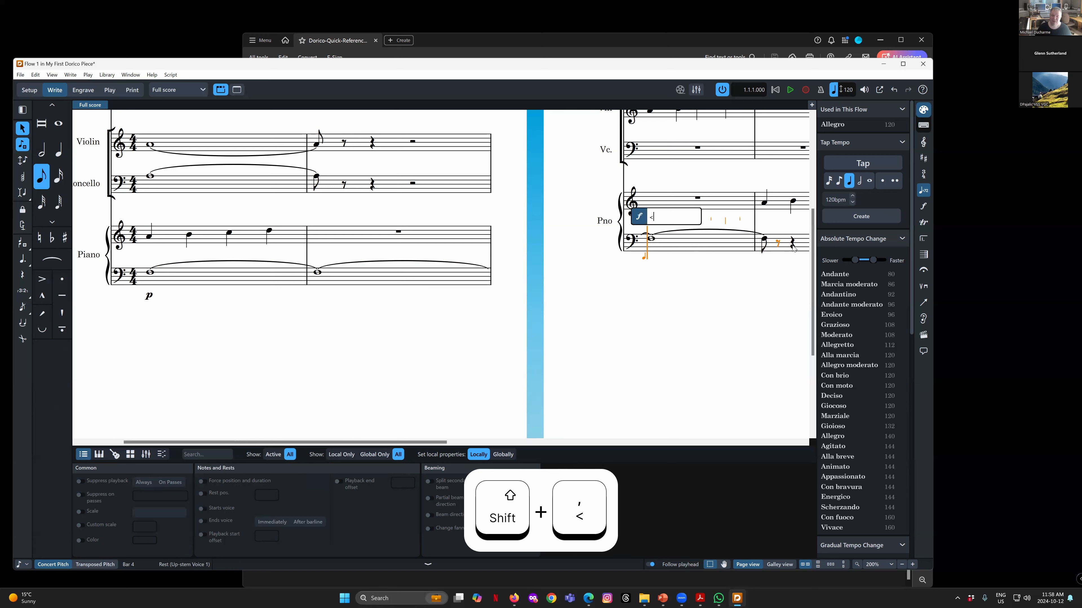
pyautogui.press('Return')
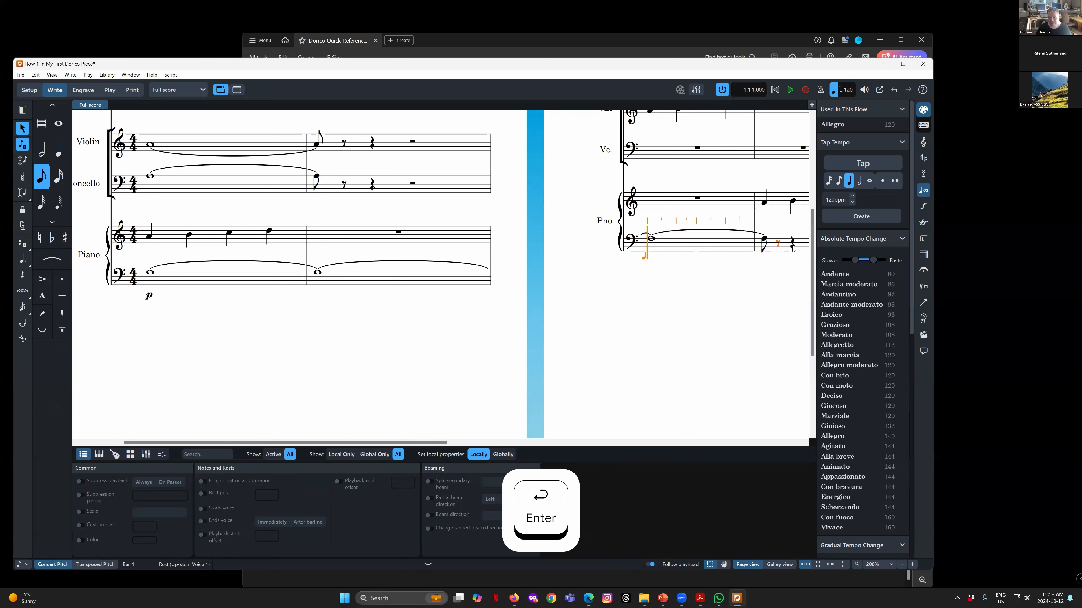
# Extend the open crescendo to the start of bar 4 and terminate it there without an ending dynamic
pyautogui.press('Right')
pyautogui.press('Left')
pyautogui.press('Right')
pyautogui.press('Right')
pyautogui.press('Right')
pyautogui.press('Right')
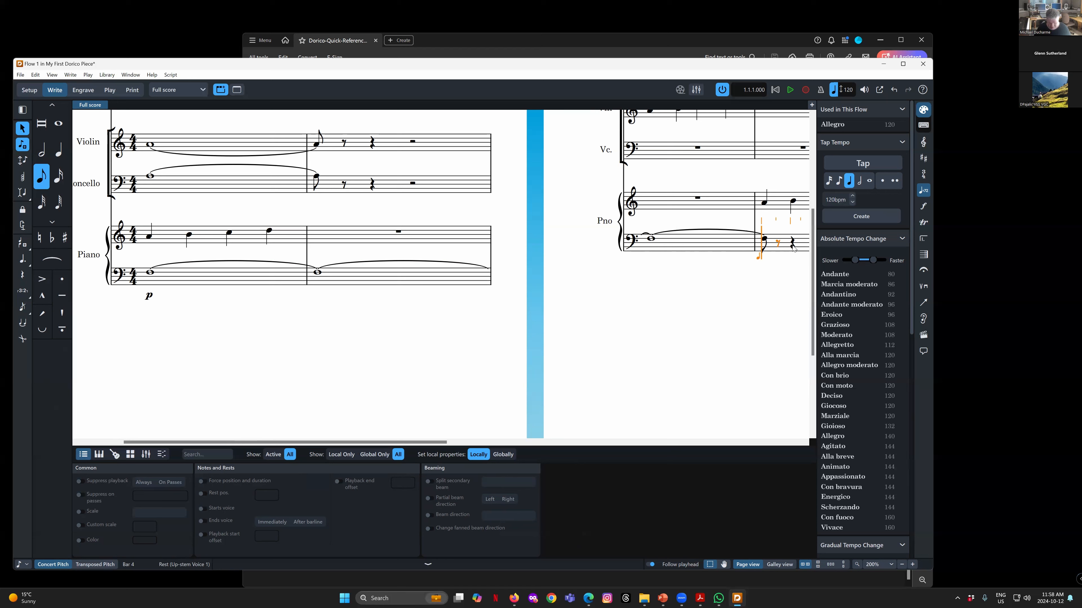
pyautogui.hotkey('shift', '/')
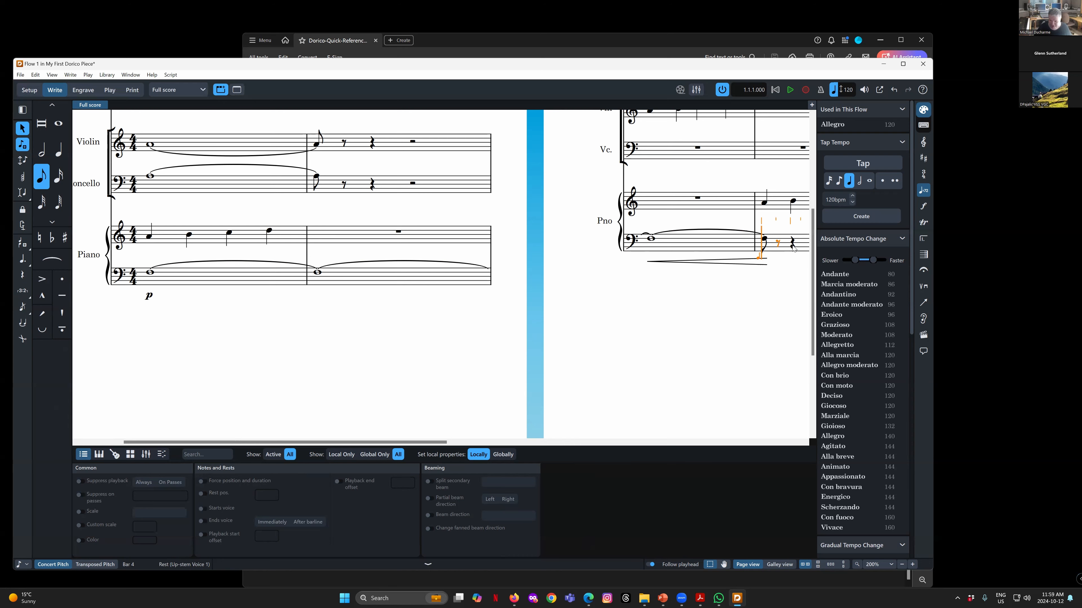
pyautogui.click(274, 274)
pyautogui.scroll(2, 319, 338)
pyautogui.scroll(-2, 319, 338)
pyautogui.scroll(2, 326, 336)
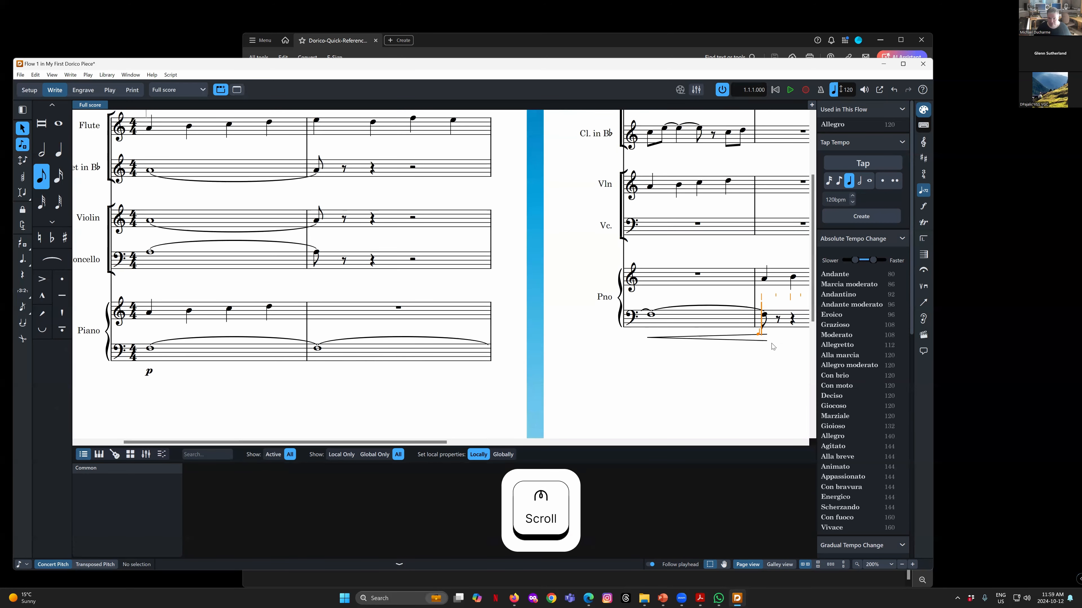
pyautogui.press('Escape')
pyautogui.hotkey('shift', 'd')
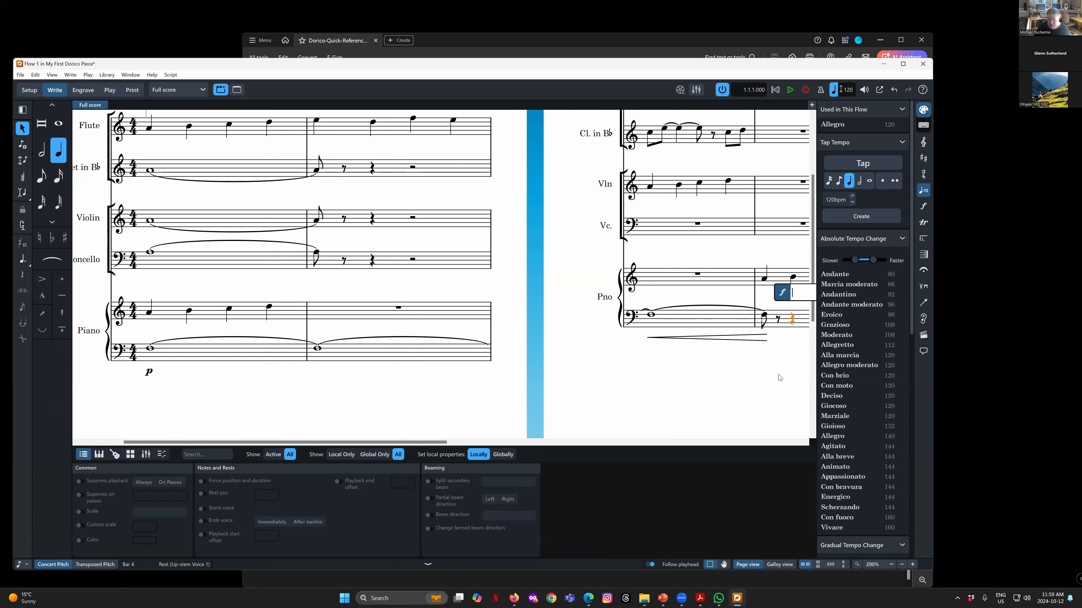
pyautogui.press('Escape')
# Enter an eighth-note D in place of the eighth rest in bar 4 of the piano's lower staff
pyautogui.click(778, 320)
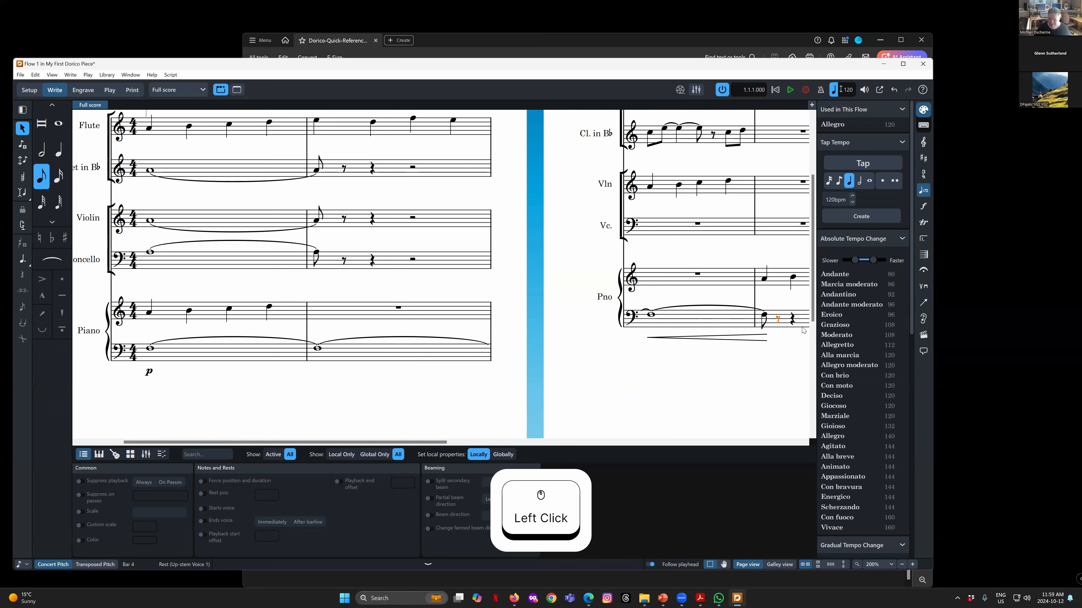
pyautogui.press('Right')
pyautogui.press('Left')
pyautogui.press('Return')
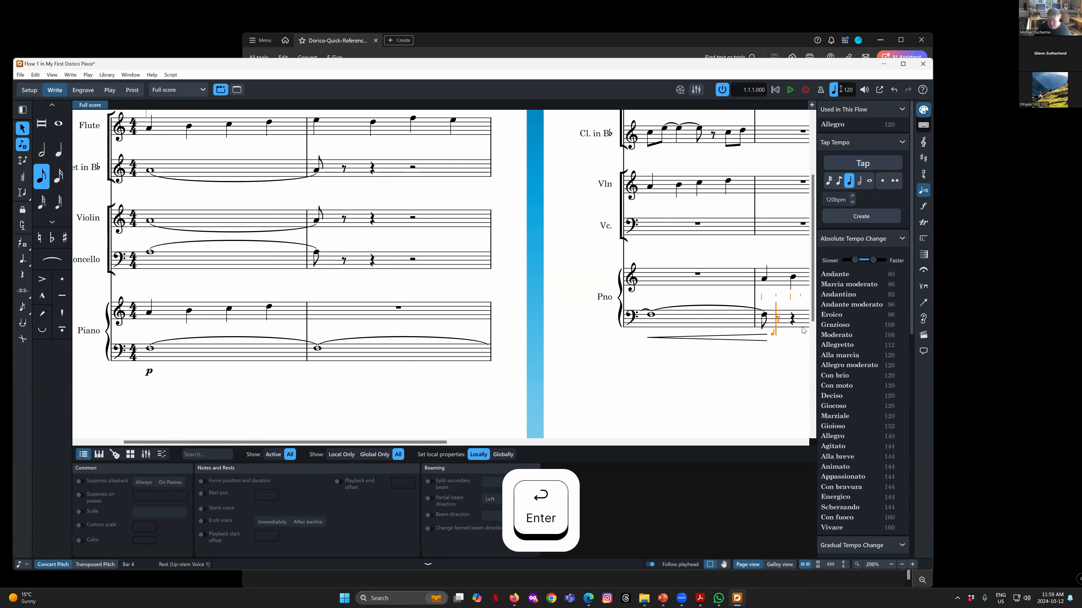
pyautogui.press('d')
pyautogui.press('Escape')
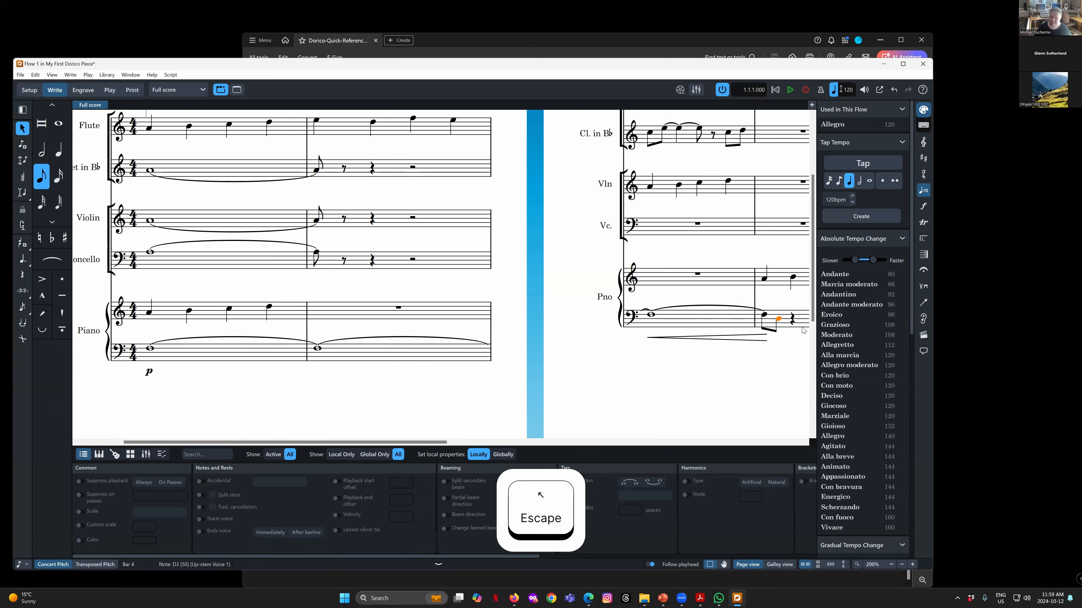
# Lower the second eighth note in bar 4 of the piano's lower staff to C2
pyautogui.click(763, 340)
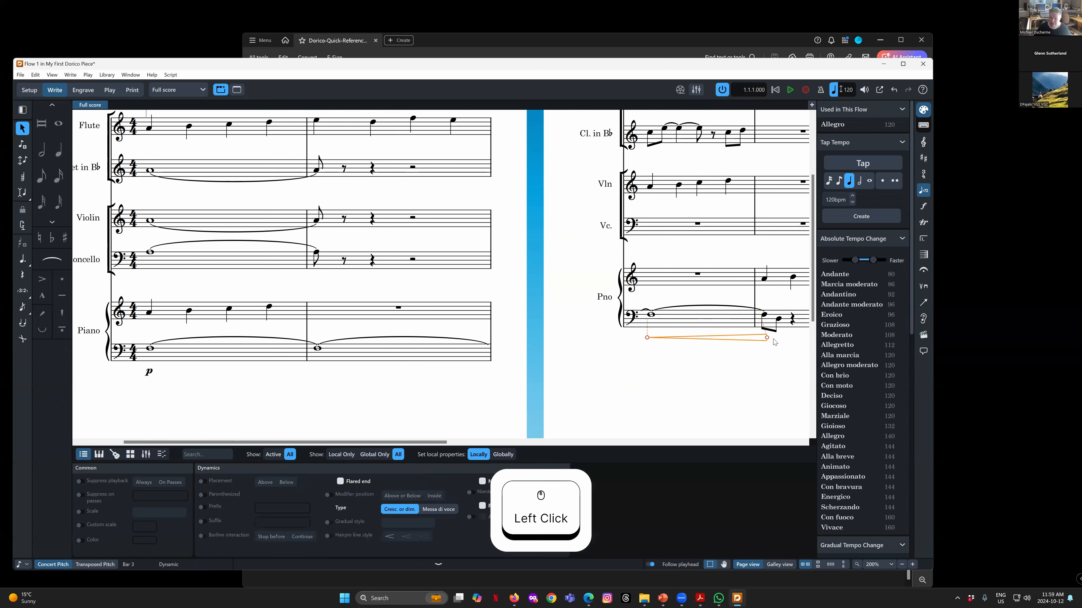
pyautogui.click(778, 319)
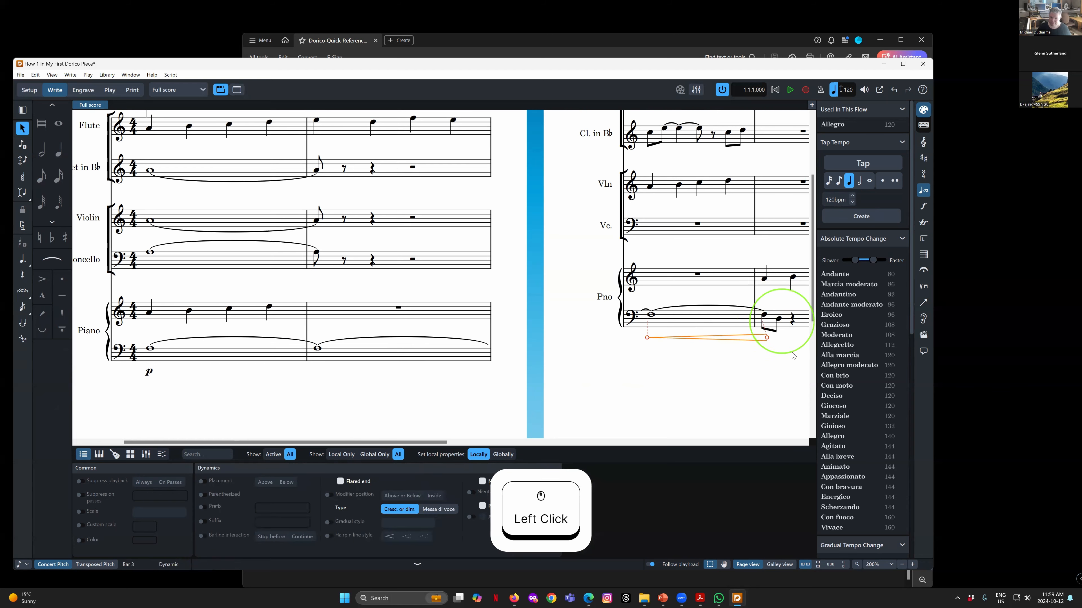
pyautogui.hotkey('alt', 'Down')
pyautogui.hotkey('alt', 'Down')
pyautogui.hotkey('alt', 'Down')
pyautogui.hotkey('alt', 'Down')
pyautogui.hotkey('alt', 'Down')
pyautogui.hotkey('alt', 'Down')
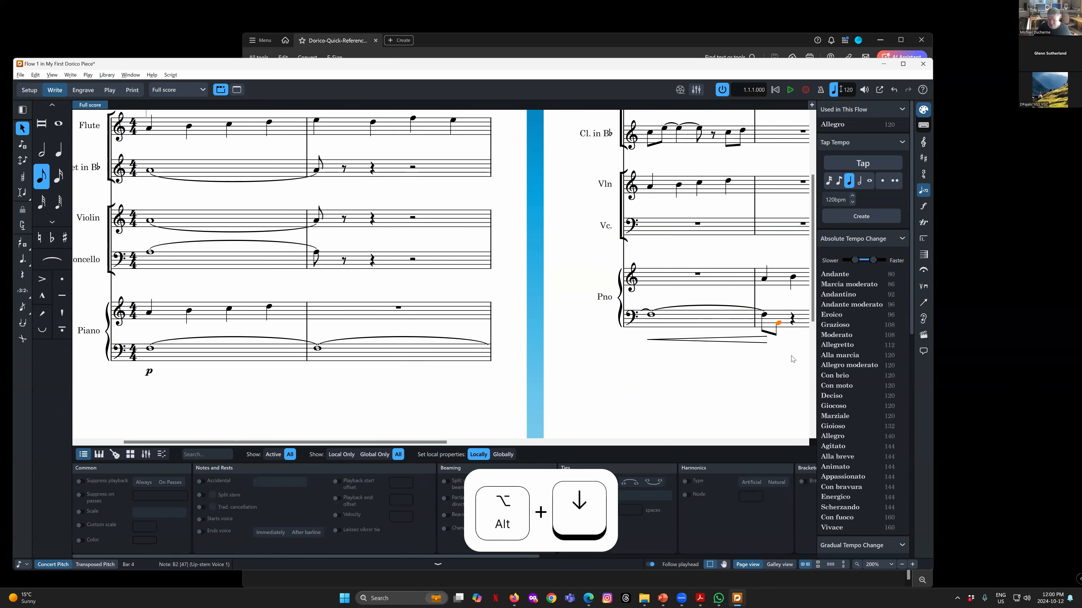
pyautogui.hotkey('alt', 'Down')
pyautogui.hotkey('alt', 'Down')
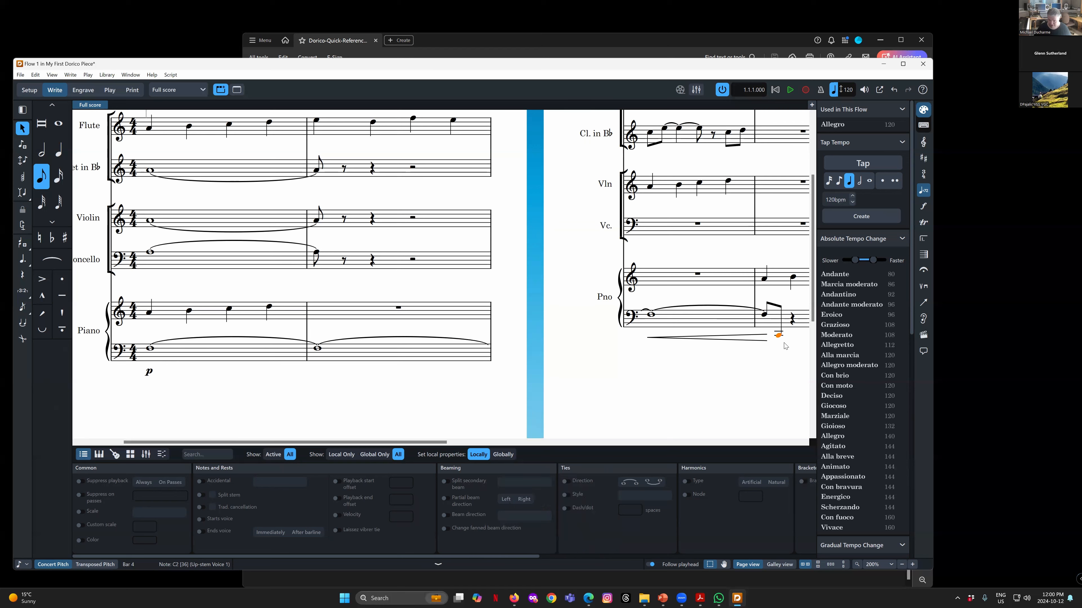
# Add an f dynamic at the low C2 eighth note in bar 4 and select the crescendo hairpin leading up to it
pyautogui.hotkey('shift', 'd')
pyautogui.write('f')
pyautogui.click(768, 397)
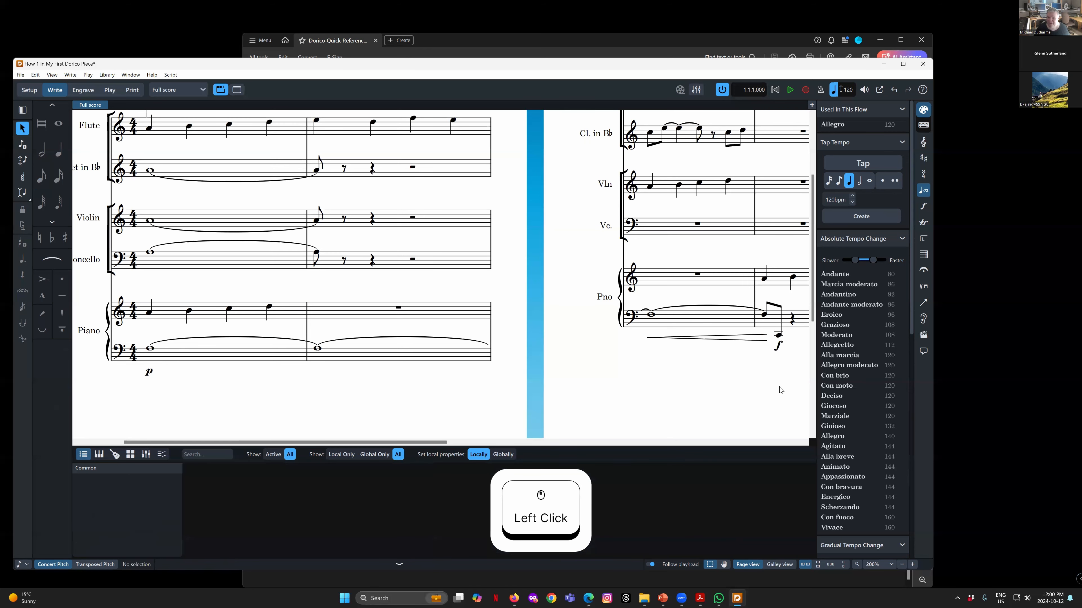
pyautogui.click(768, 344)
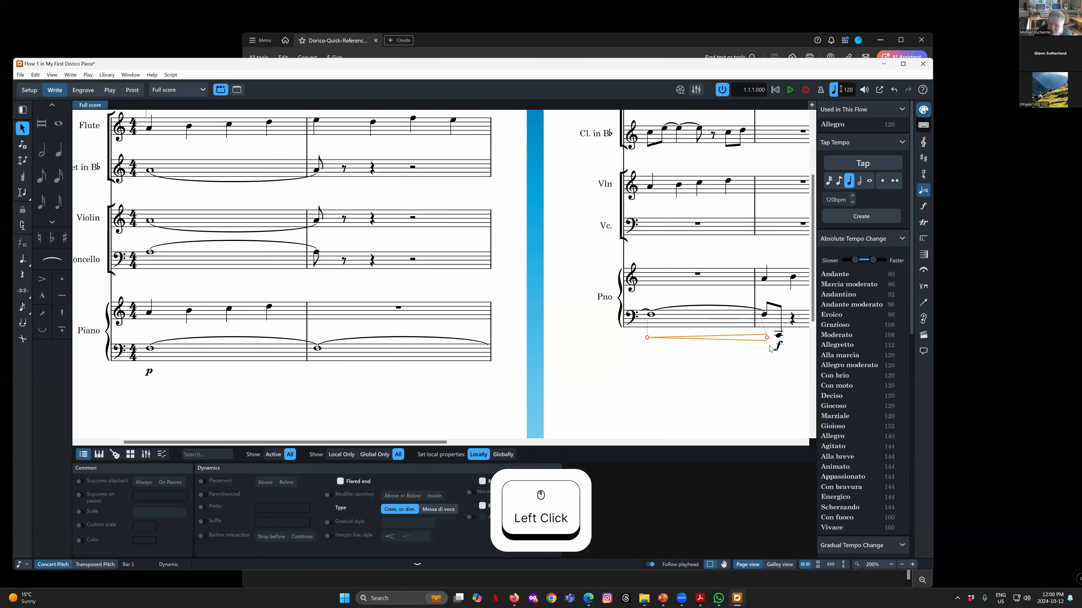
# Group the bar 3 crescendo hairpin with the f dynamic in bar 4 below the piano's lower staff
pyautogui.click(779, 347)
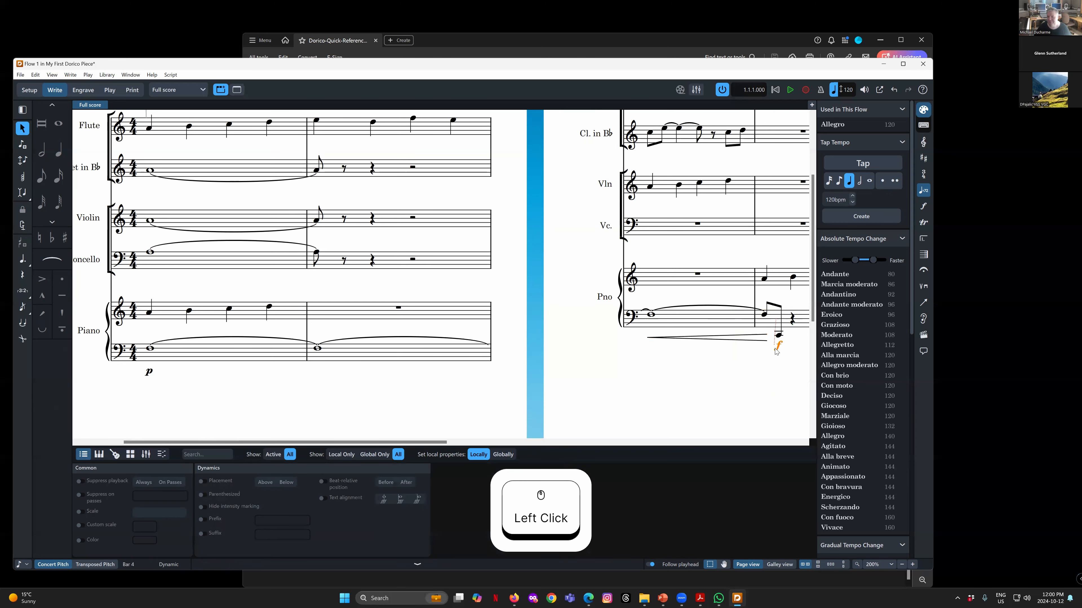
pyautogui.click(779, 349)
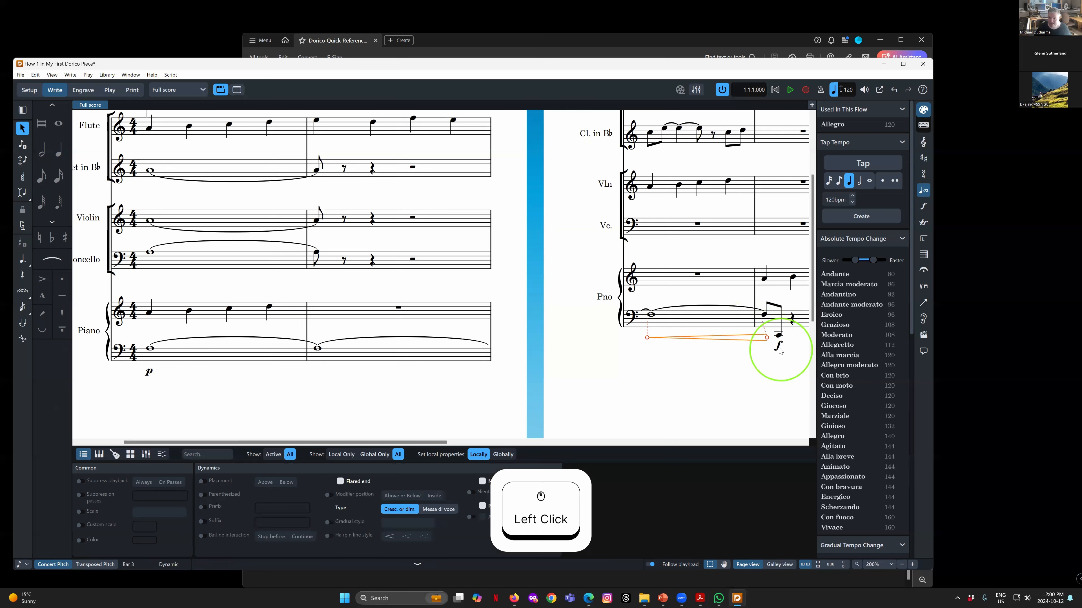
pyautogui.click(758, 340)
pyautogui.click(778, 349)
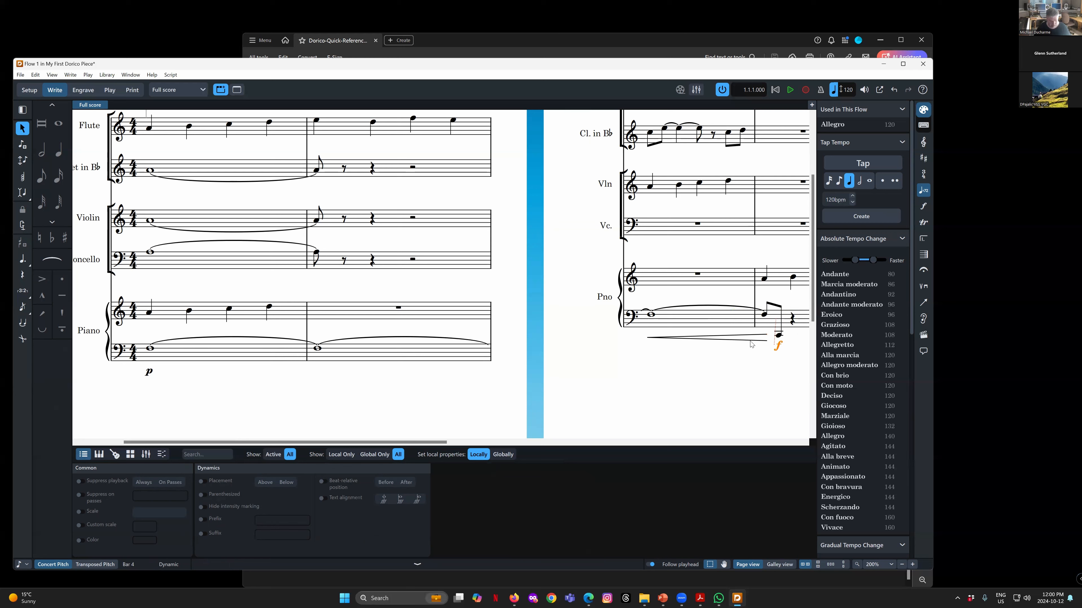
pyautogui.press('ctrl')
pyautogui.keyDown('ctrl'); pyautogui.click(735, 340); pyautogui.keyUp('ctrl')
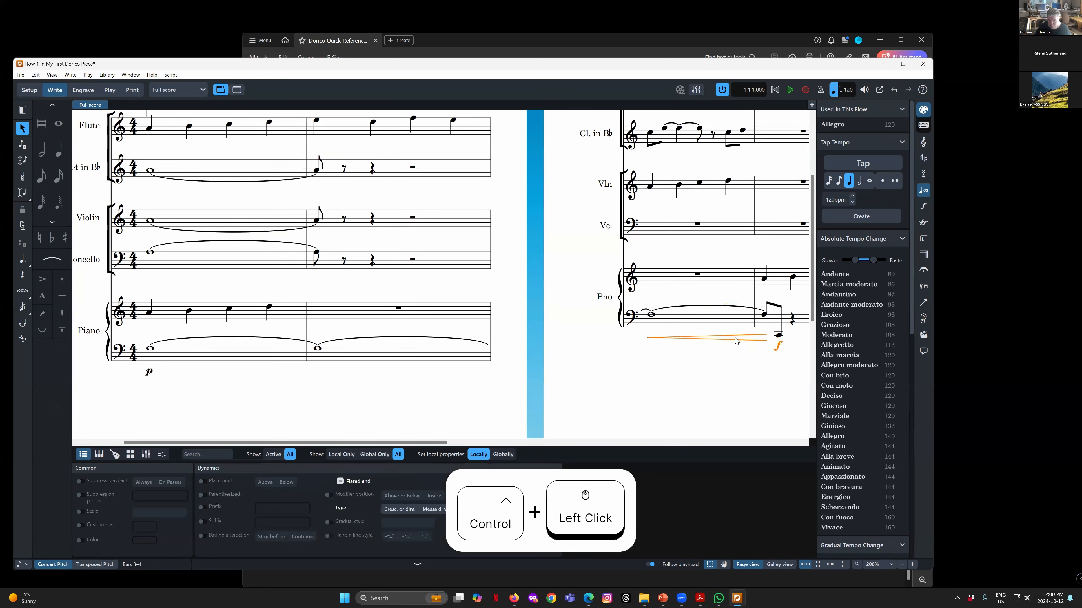
pyautogui.click(778, 350)
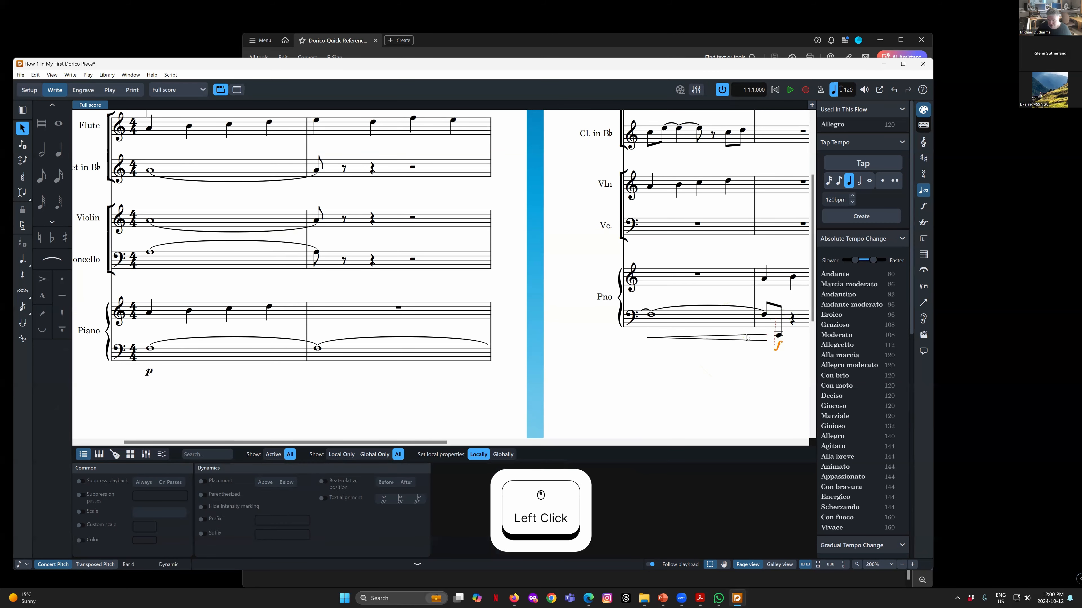
pyautogui.keyDown('ctrl'); pyautogui.click(727, 342); pyautogui.keyUp('ctrl')
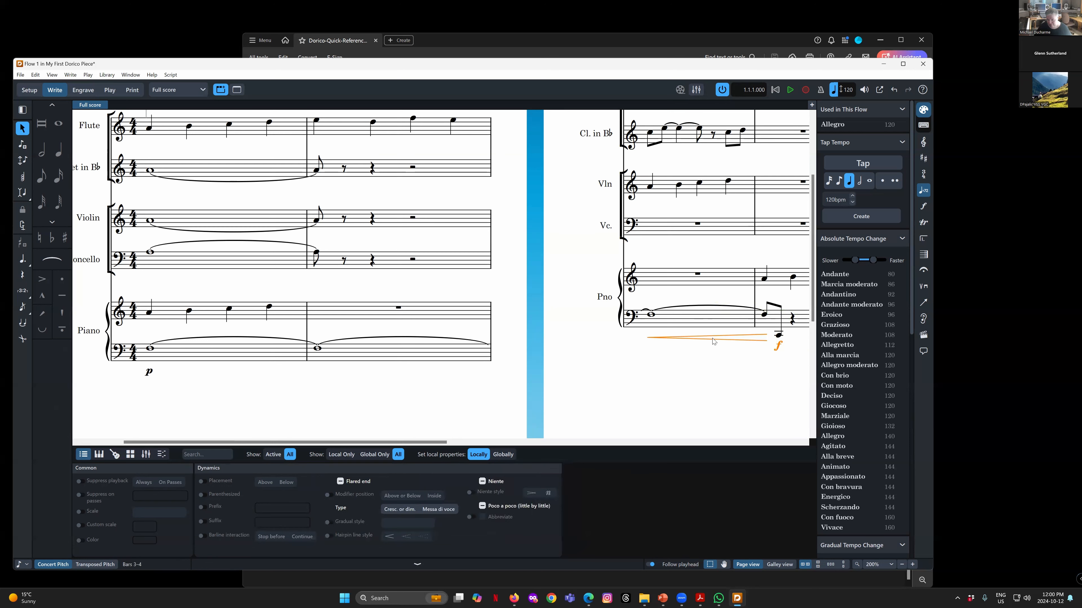
pyautogui.rightClick(703, 340)
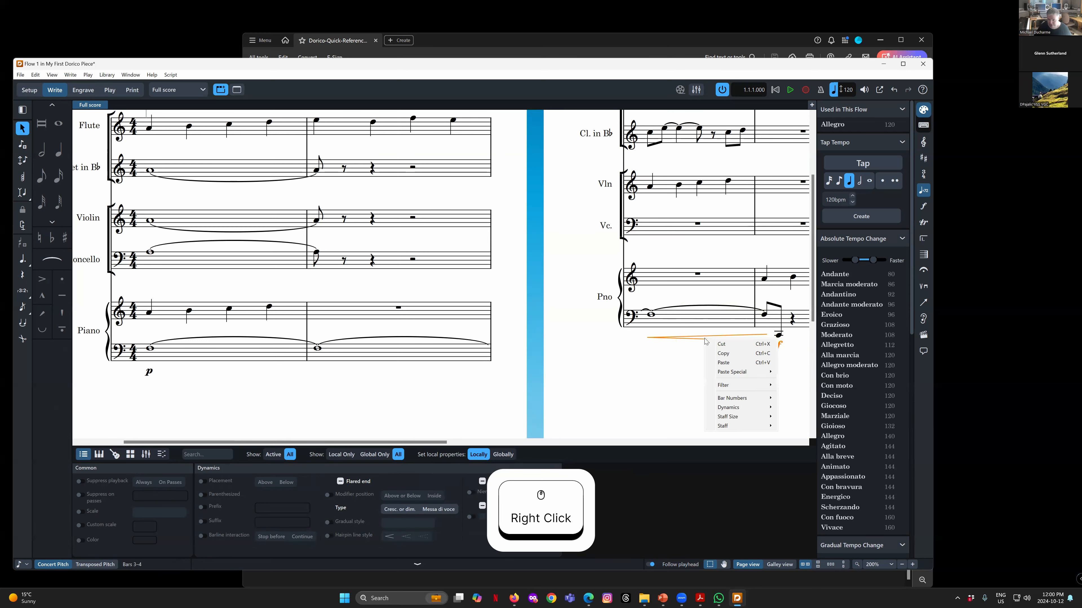
pyautogui.moveTo(741, 407)
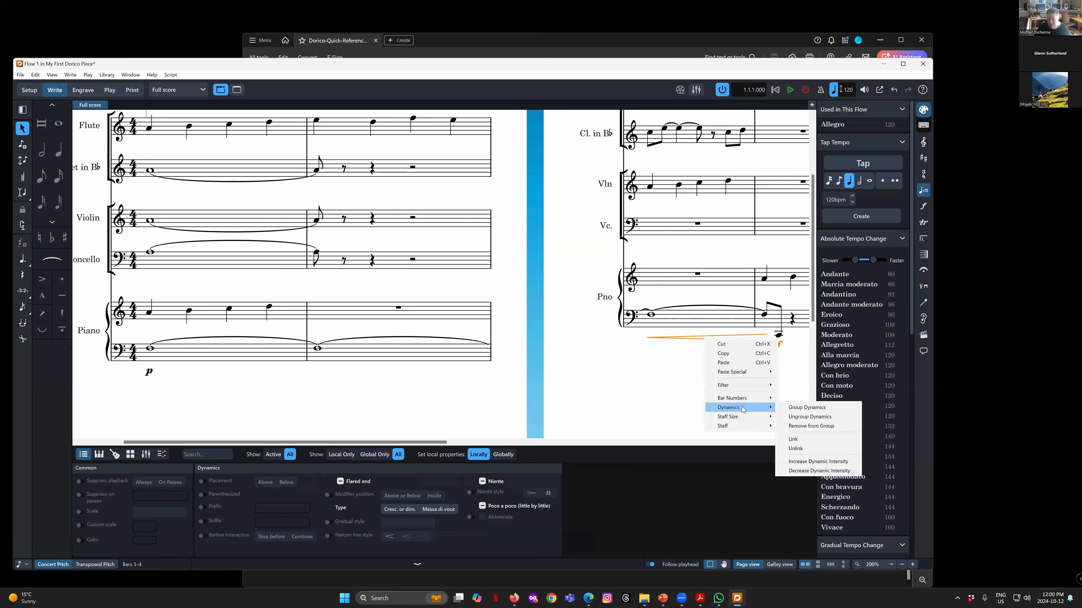
pyautogui.click(806, 408)
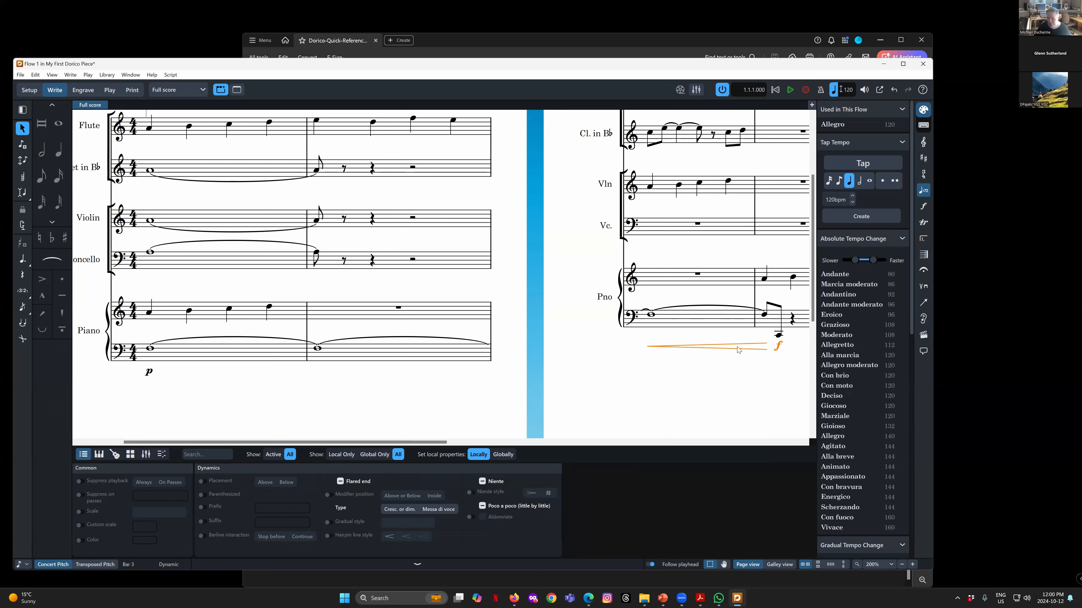
pyautogui.click(763, 383)
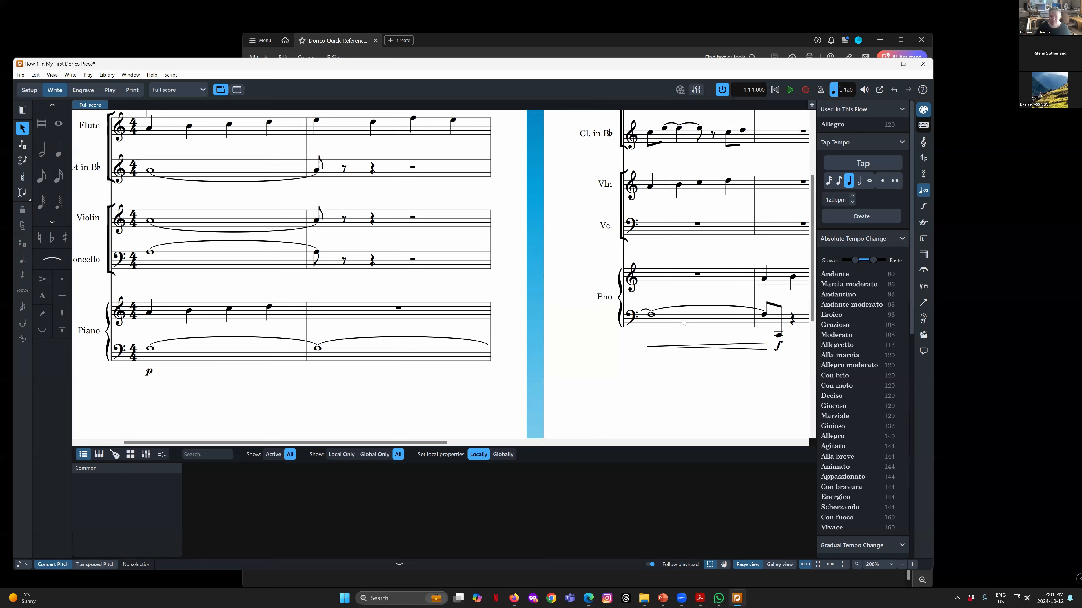
# Copy the piano's lower-staff passage from the bar 1 whole note to the low C in bar 4, including its dynamics and hairpin
pyautogui.click(779, 350)
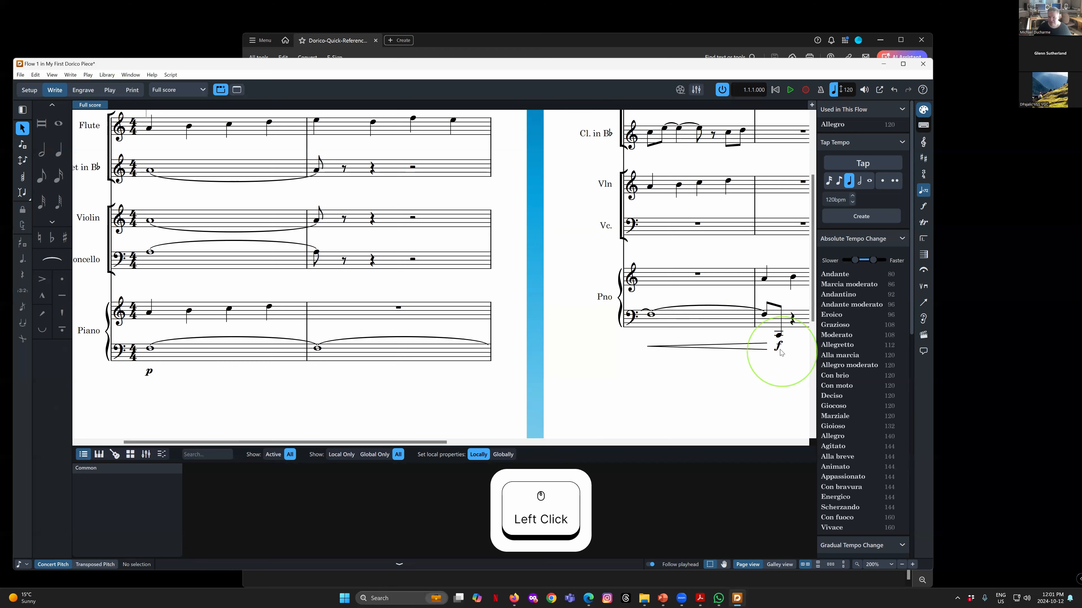
pyautogui.keyDown('ctrl'); pyautogui.click(752, 350); pyautogui.keyUp('ctrl')
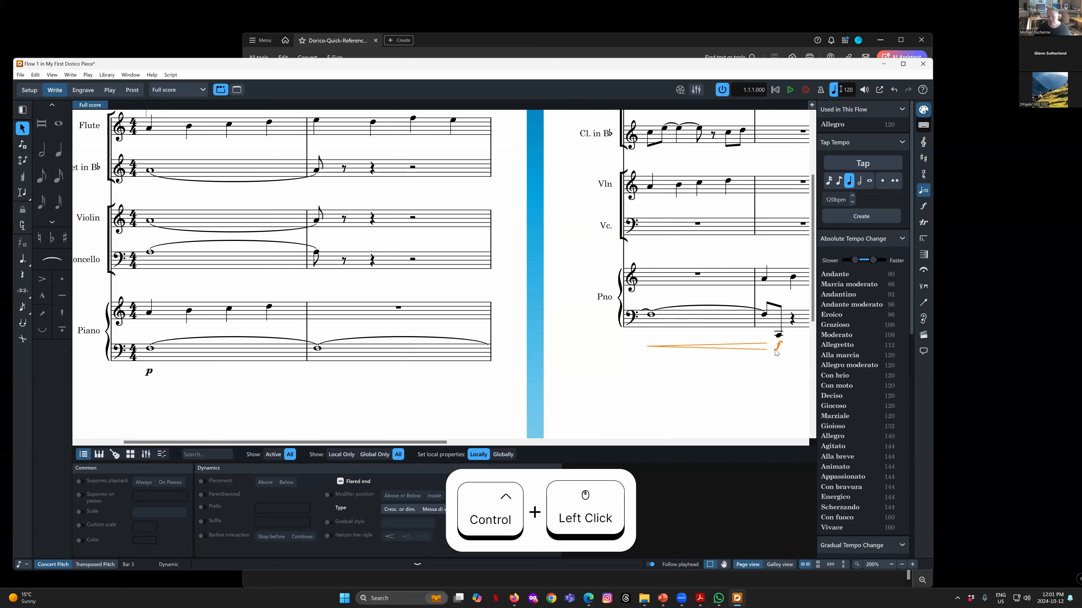
pyautogui.click(778, 347)
pyautogui.click(751, 349)
pyautogui.click(779, 350)
pyautogui.keyDown('ctrl'); pyautogui.click(731, 348); pyautogui.keyUp('ctrl')
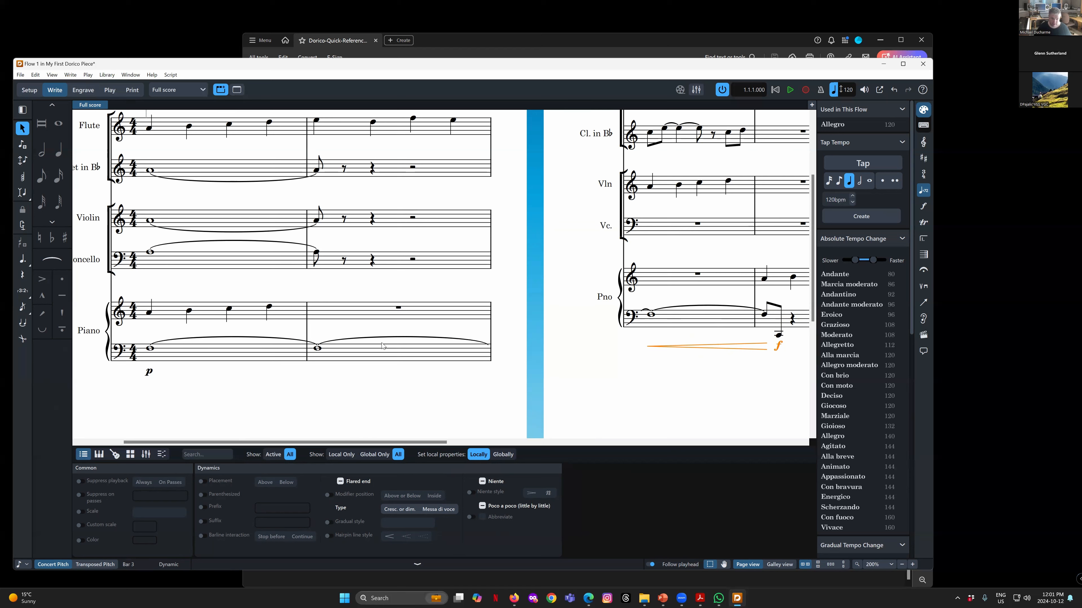
pyautogui.press('shift')
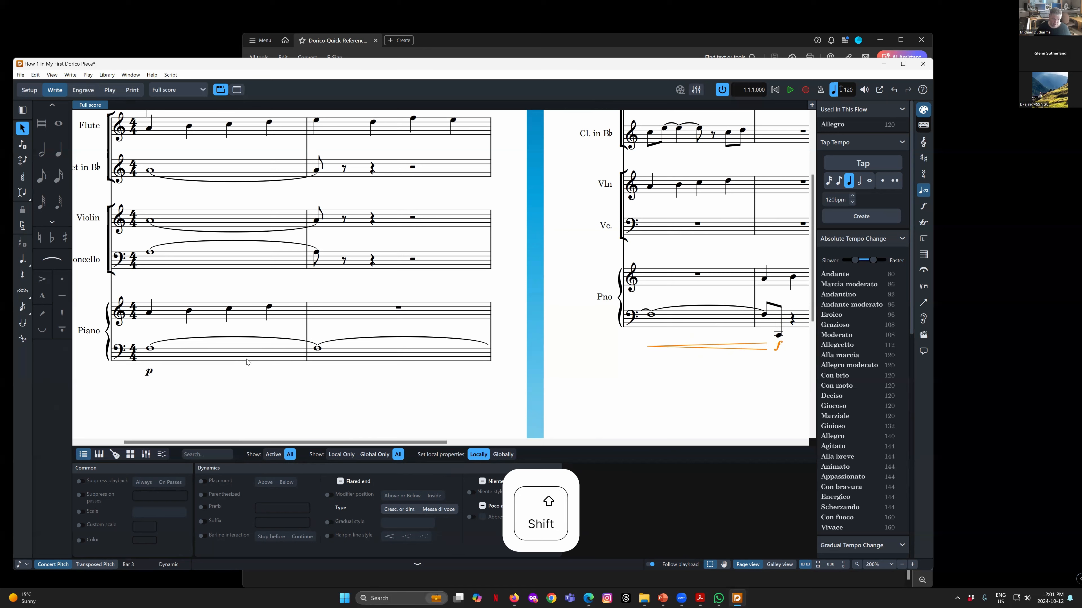
pyautogui.keyDown('shift'); pyautogui.click(151, 350); pyautogui.keyUp('shift')
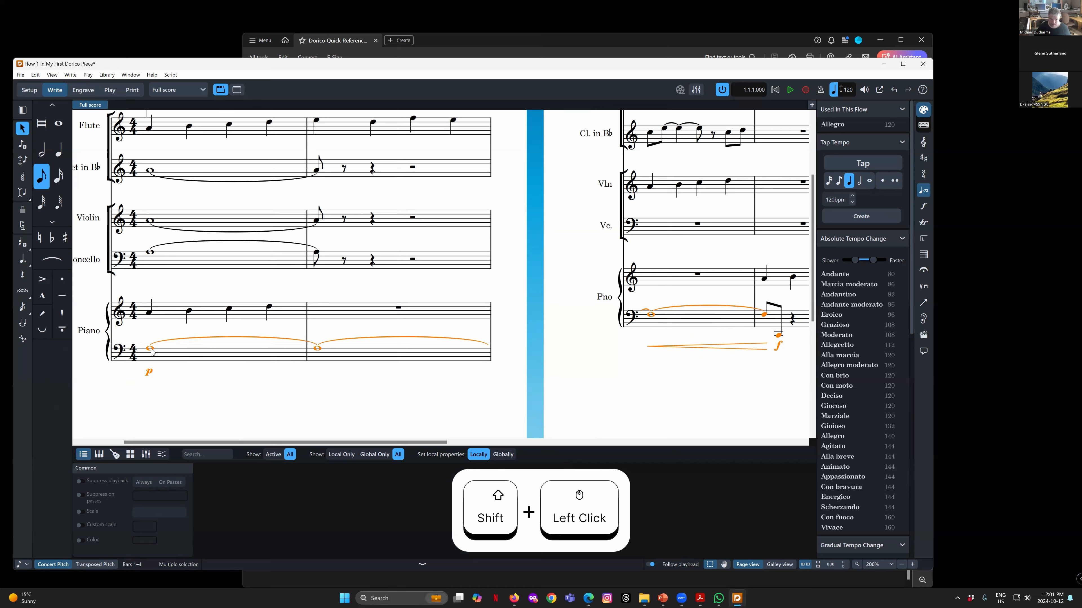
pyautogui.press('shift')
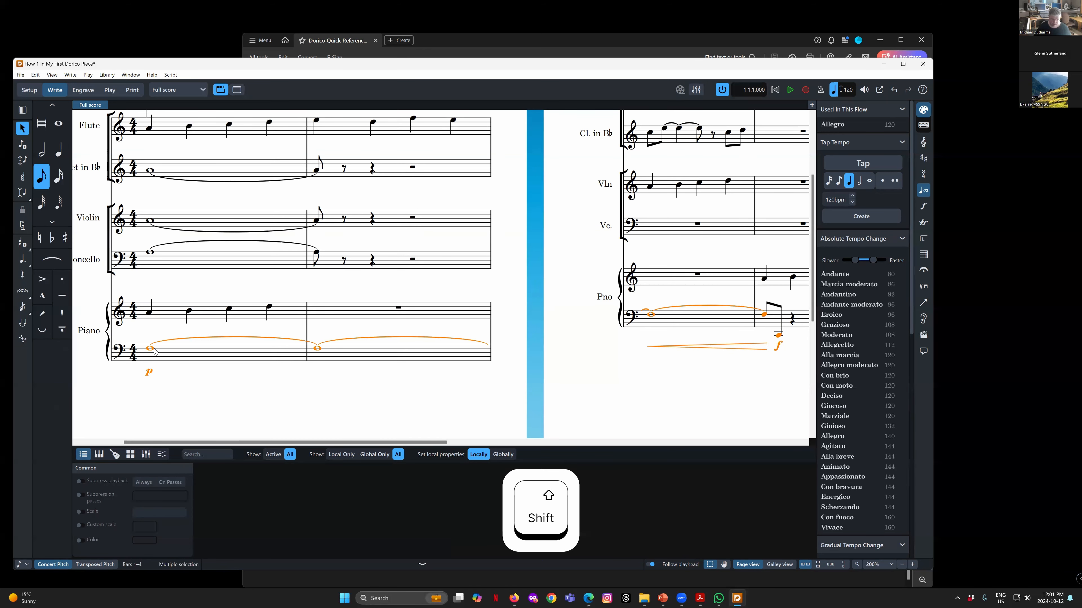
pyautogui.press('ctrl')
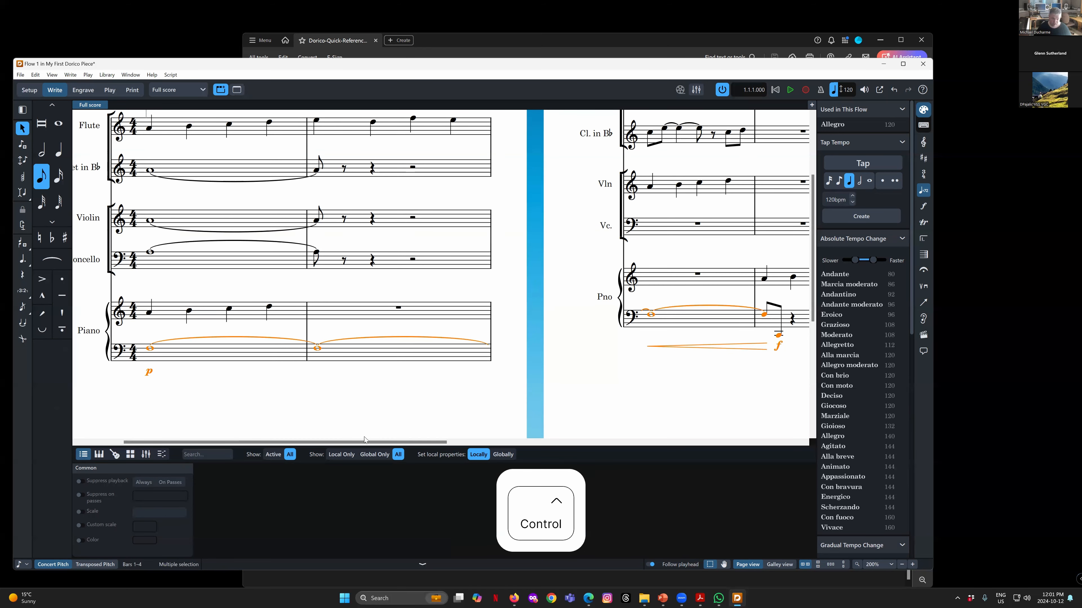
pyautogui.hotkey('ctrl', 'c')
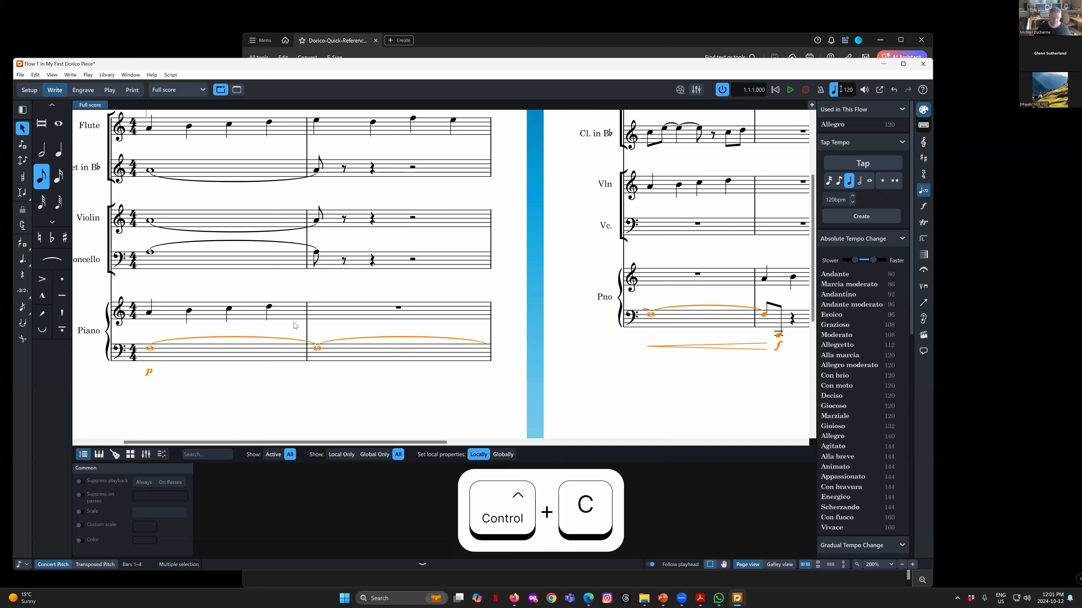
# Paste the copied piano passage with its dynamics into the cello staff from the start of bar 1
pyautogui.click(150, 255)
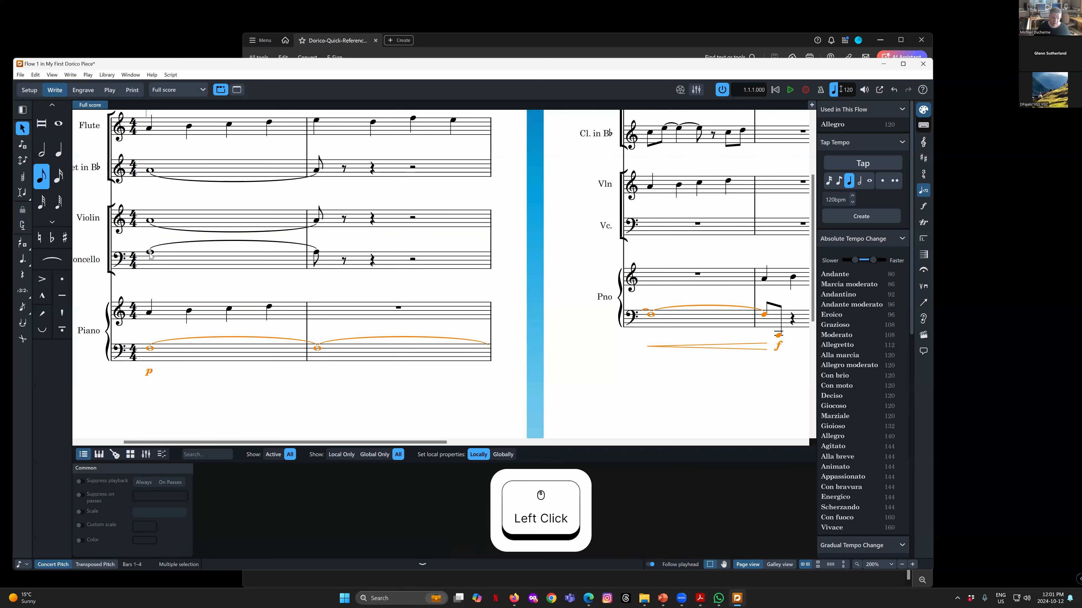
pyautogui.hotkey('ctrl', 'v')
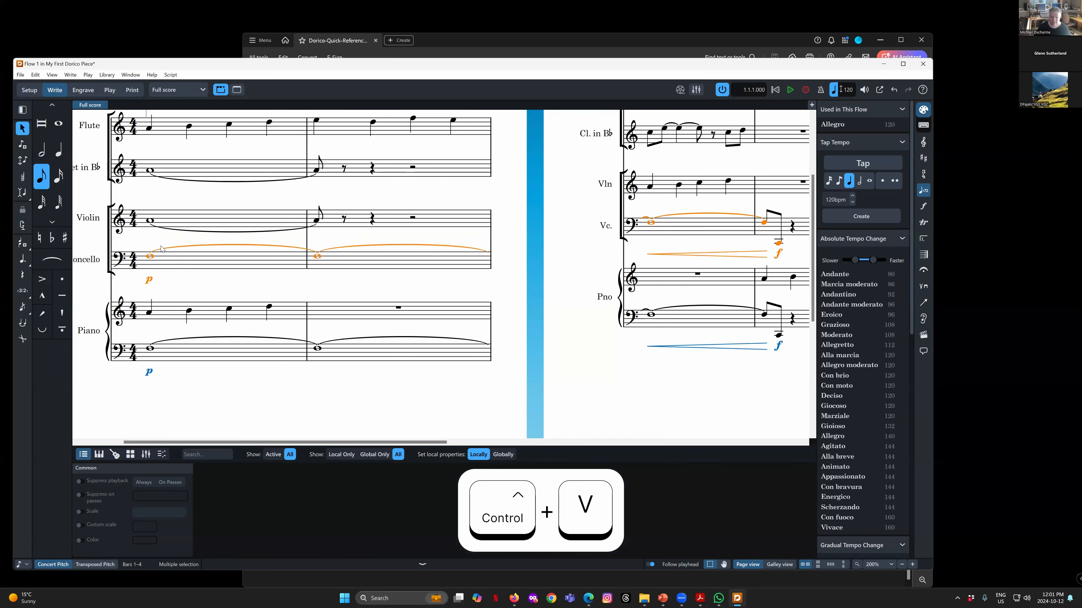
pyautogui.click(615, 382)
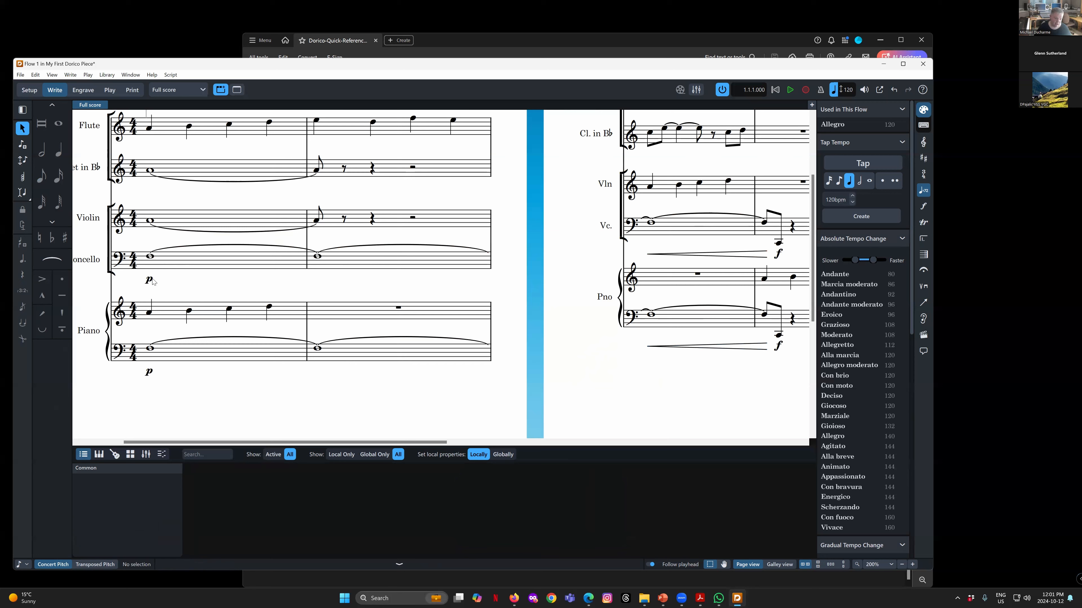
# Lower the cello's long tied note starting in bar 1 to C3
pyautogui.click(151, 258)
pyautogui.hotkey('alt', 'Up')
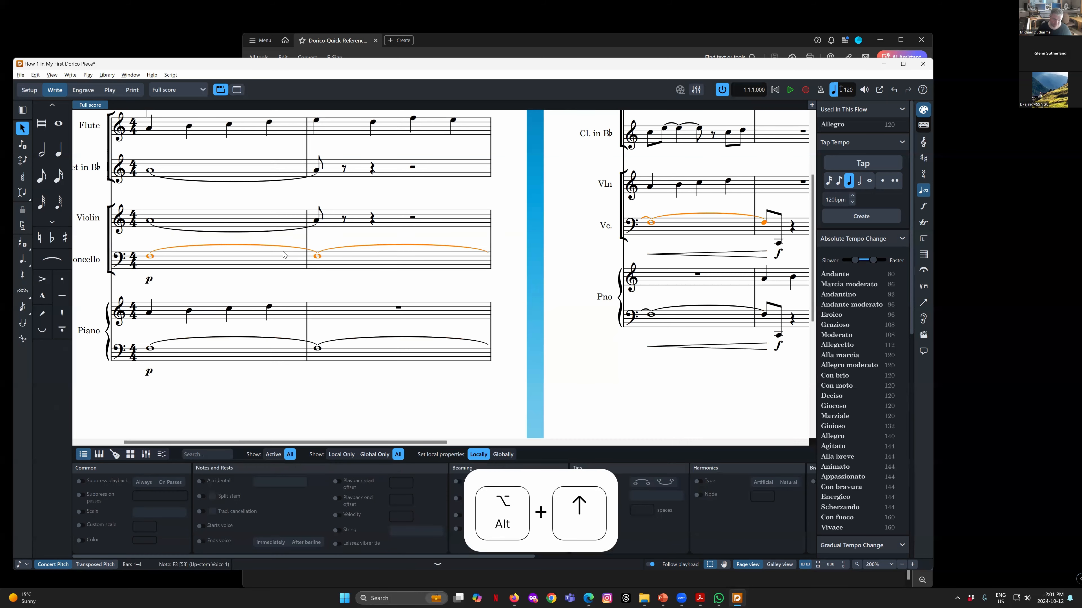
pyautogui.hotkey('alt', 'Down')
pyautogui.hotkey('alt', 'Down')
pyautogui.hotkey('alt', 'Down')
pyautogui.hotkey('alt', 'Down')
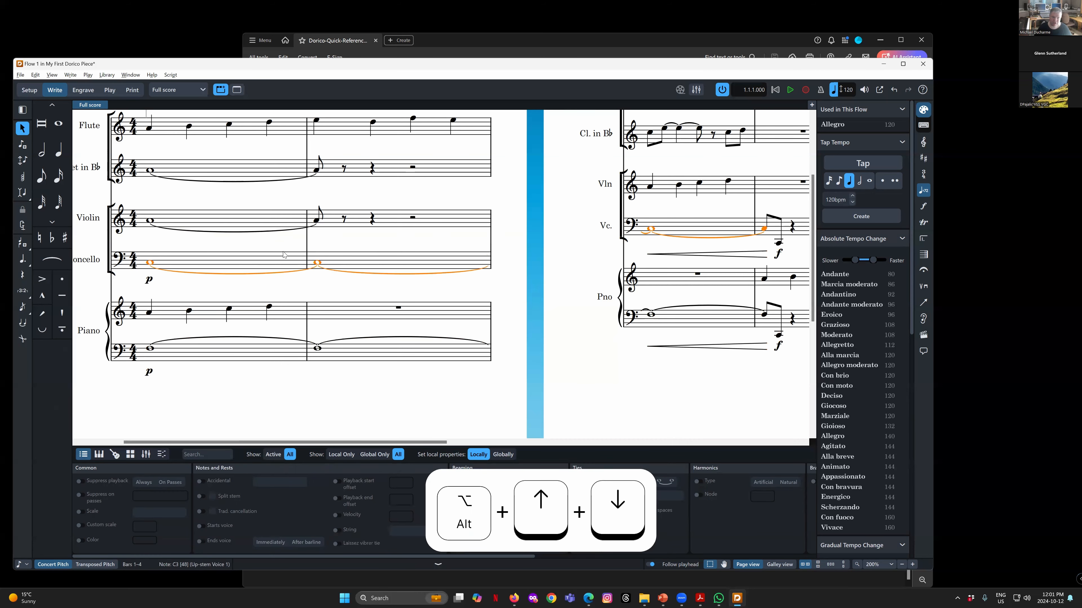
pyautogui.hotkey('alt', 'Down')
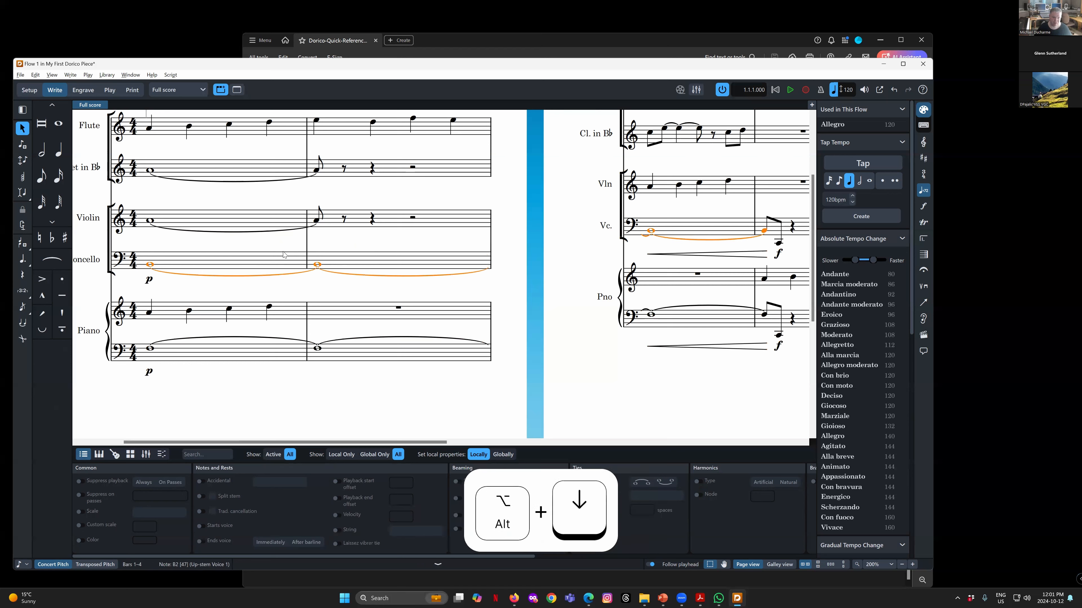
pyautogui.hotkey('alt', 'Up')
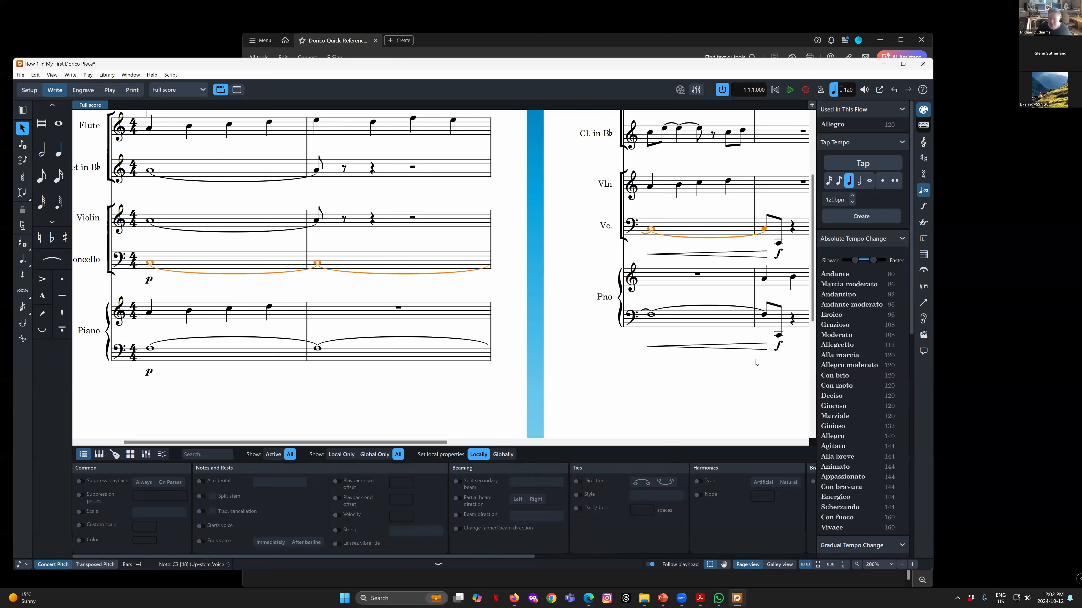
# Examine how the crescendo hairpins and f dynamics of the cello and piano are linked by selecting them alternately
pyautogui.click(742, 256)
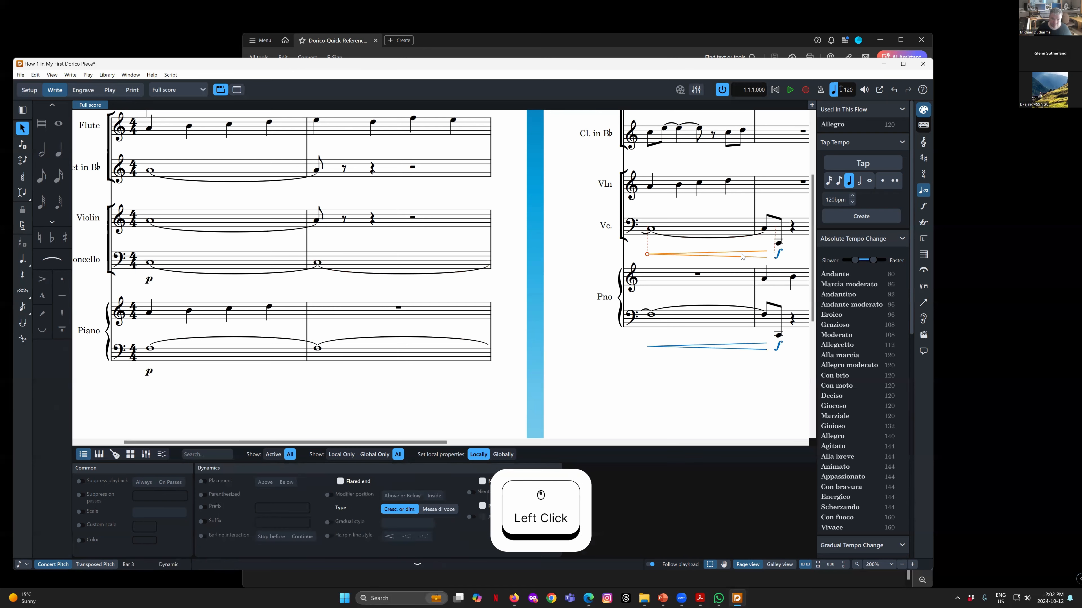
pyautogui.click(743, 346)
pyautogui.click(743, 254)
pyautogui.click(743, 349)
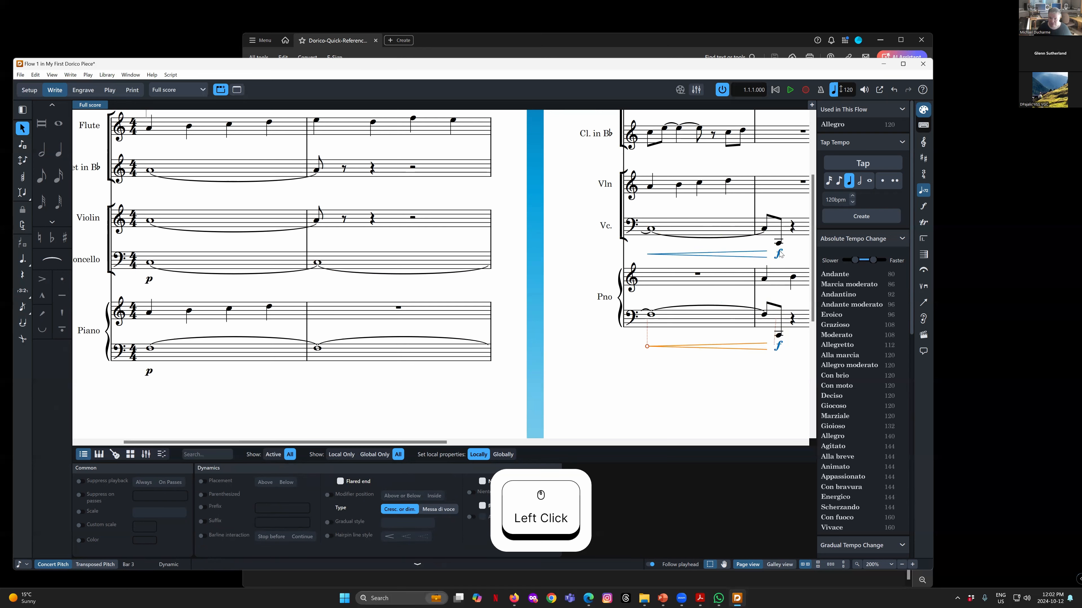
pyautogui.click(778, 254)
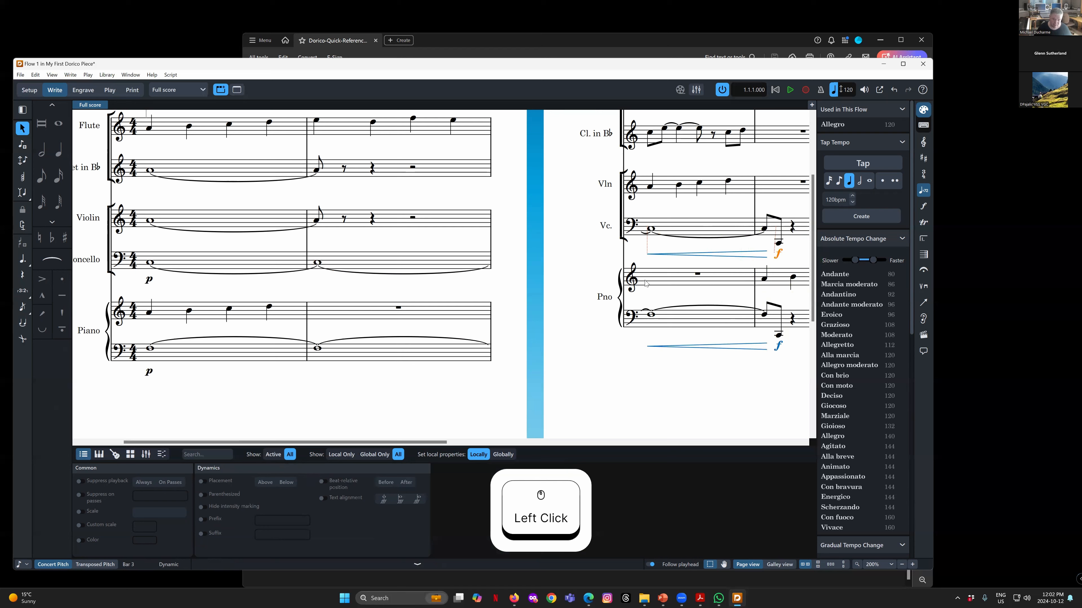
pyautogui.click(688, 256)
pyautogui.click(719, 348)
pyautogui.click(731, 256)
pyautogui.click(779, 255)
# Change the cello's linked p dynamic in bar 1 to mp
pyautogui.click(148, 282)
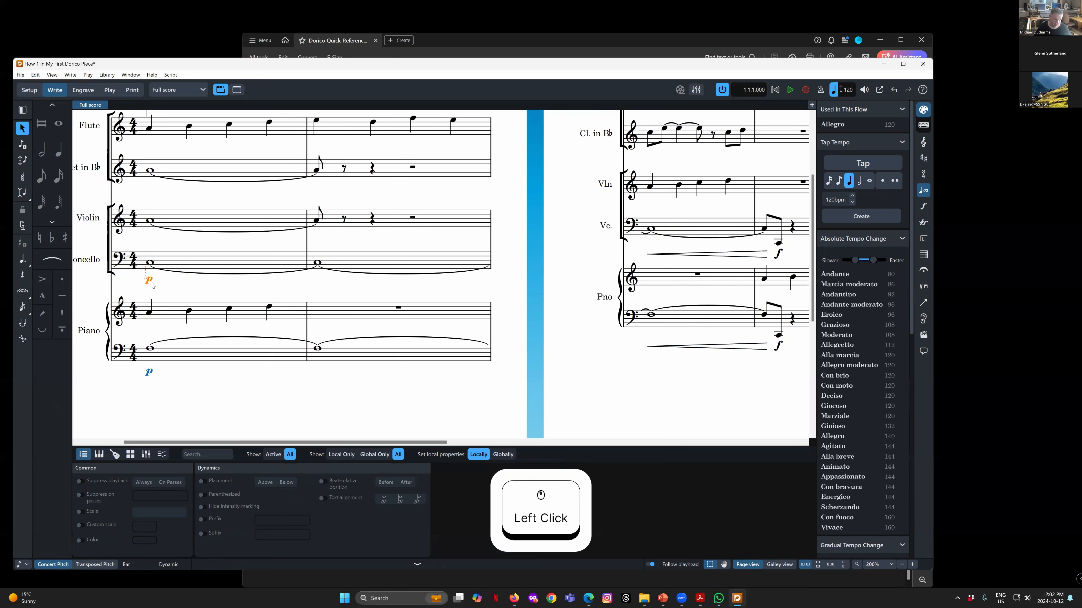
pyautogui.doubleClick(149, 282)
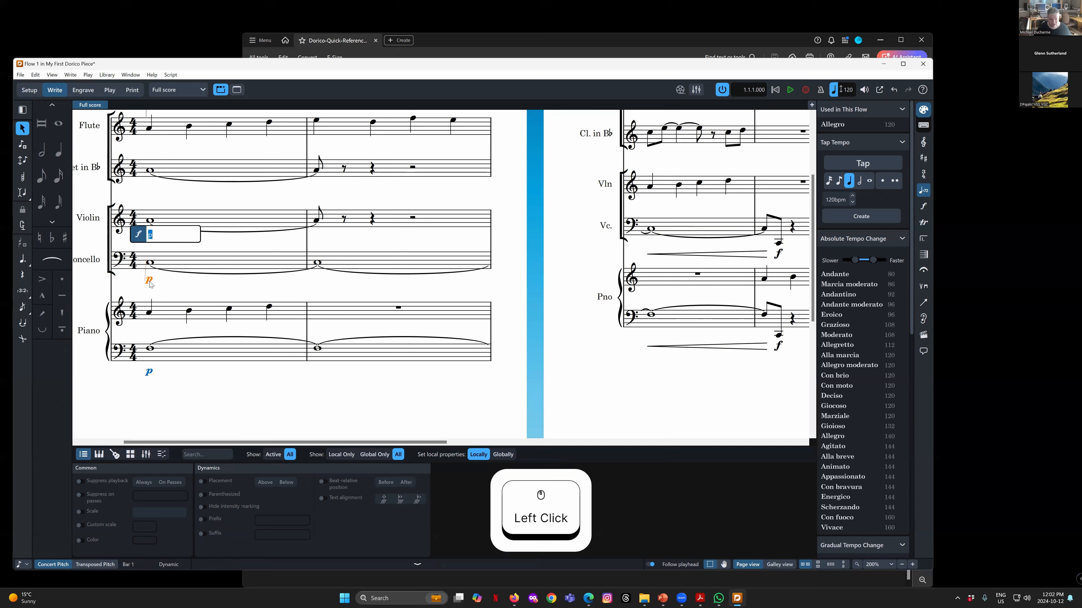
pyautogui.write('mp')
pyautogui.press('Return')
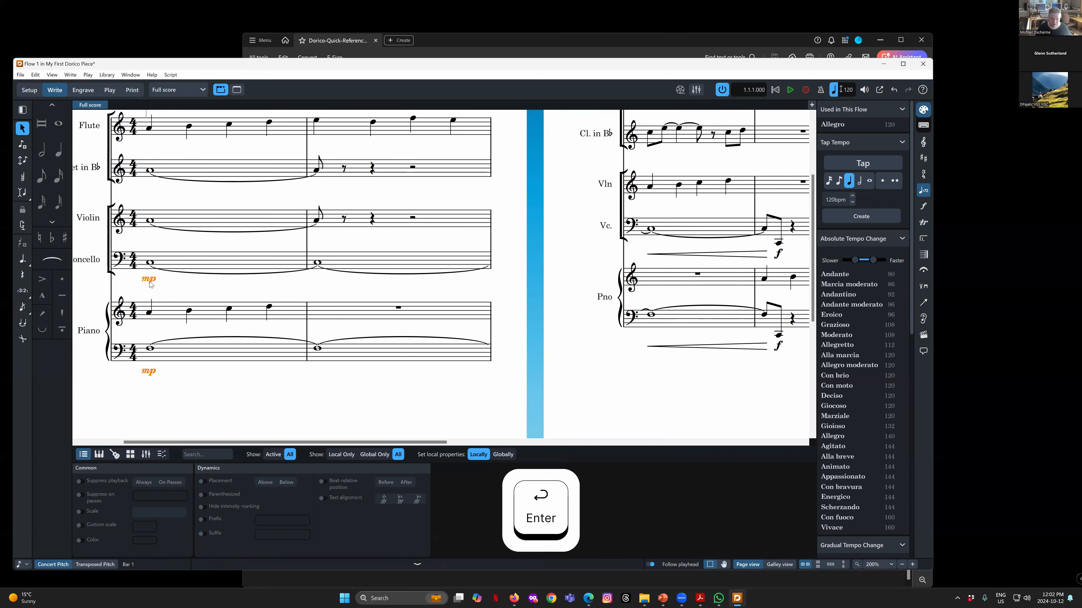
# Apply the dynamics Link command to the piano's mp in bar 1
pyautogui.click(149, 373)
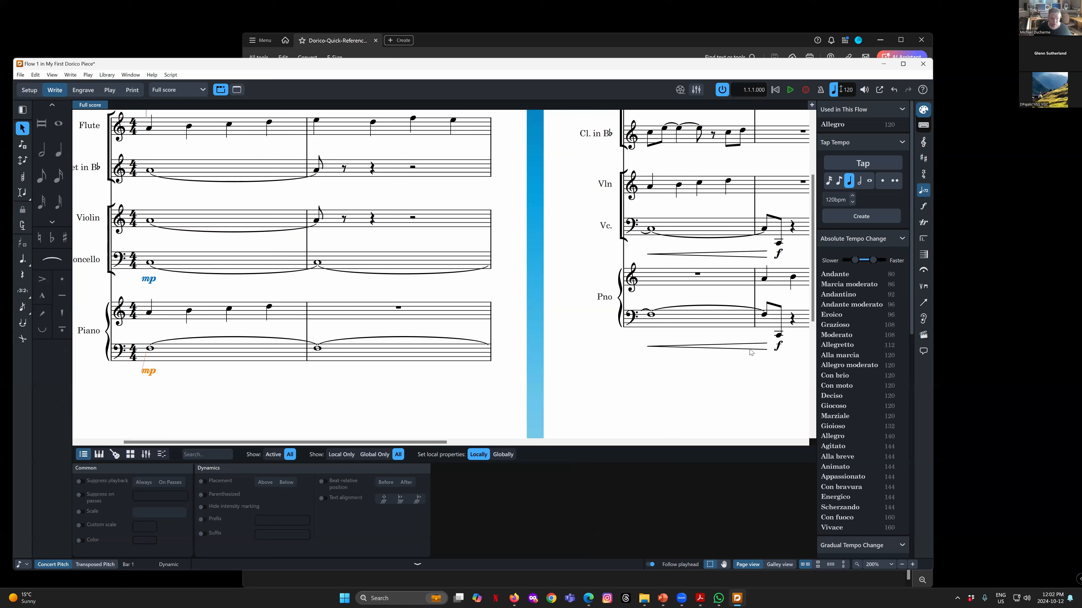
pyautogui.click(602, 374)
pyautogui.click(149, 370)
pyautogui.rightClick(151, 371)
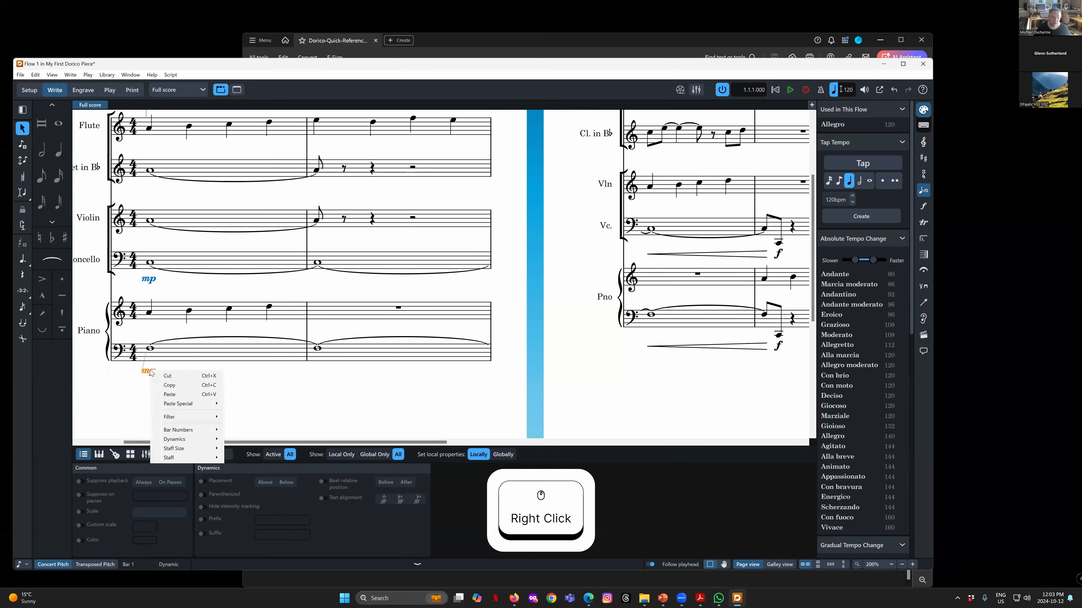
pyautogui.moveTo(189, 443)
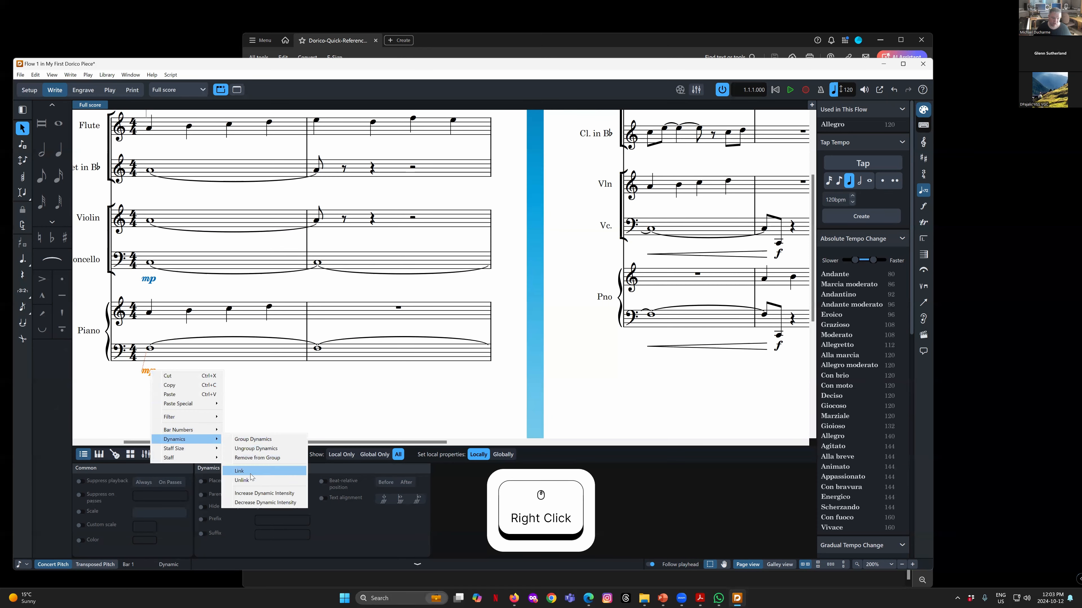
pyautogui.click(240, 472)
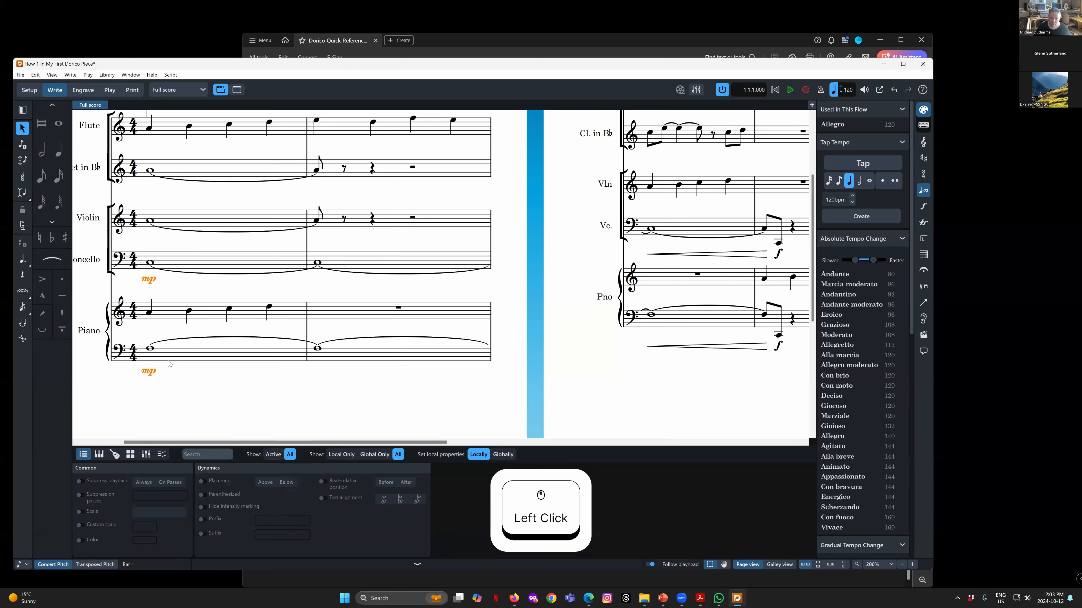
# Check whether the cello's and piano's mp dynamics in bar 1 are linked by selecting them alternately
pyautogui.click(174, 396)
pyautogui.click(149, 371)
pyautogui.click(148, 279)
pyautogui.click(150, 373)
pyautogui.click(149, 279)
pyautogui.click(148, 372)
pyautogui.click(153, 281)
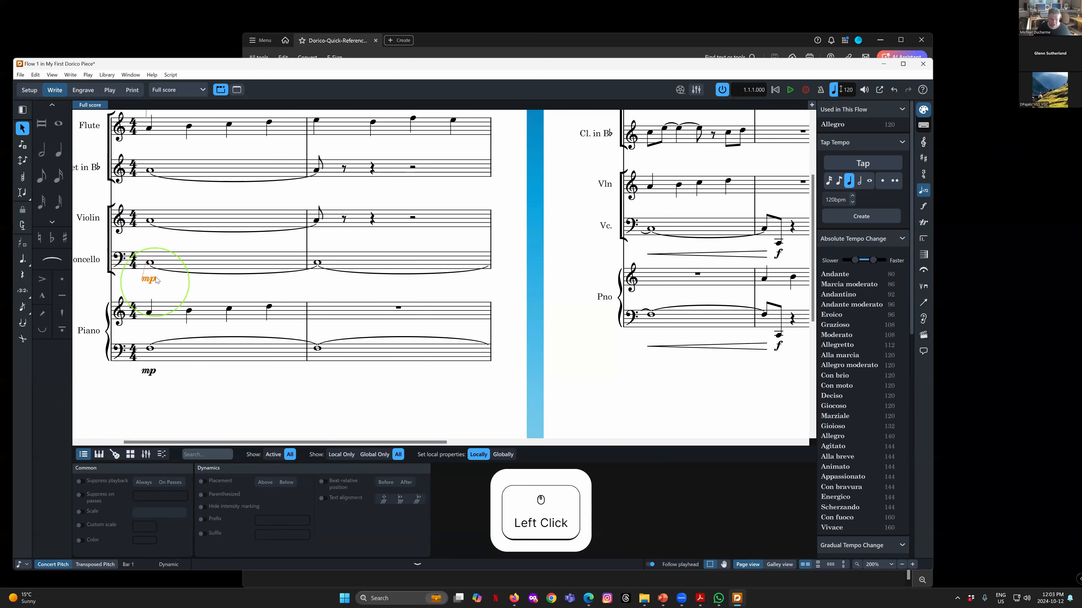
# Change the cello's mp dynamic in bar 1 to p
pyautogui.doubleClick(153, 281)
pyautogui.write('p')
pyautogui.click(229, 411)
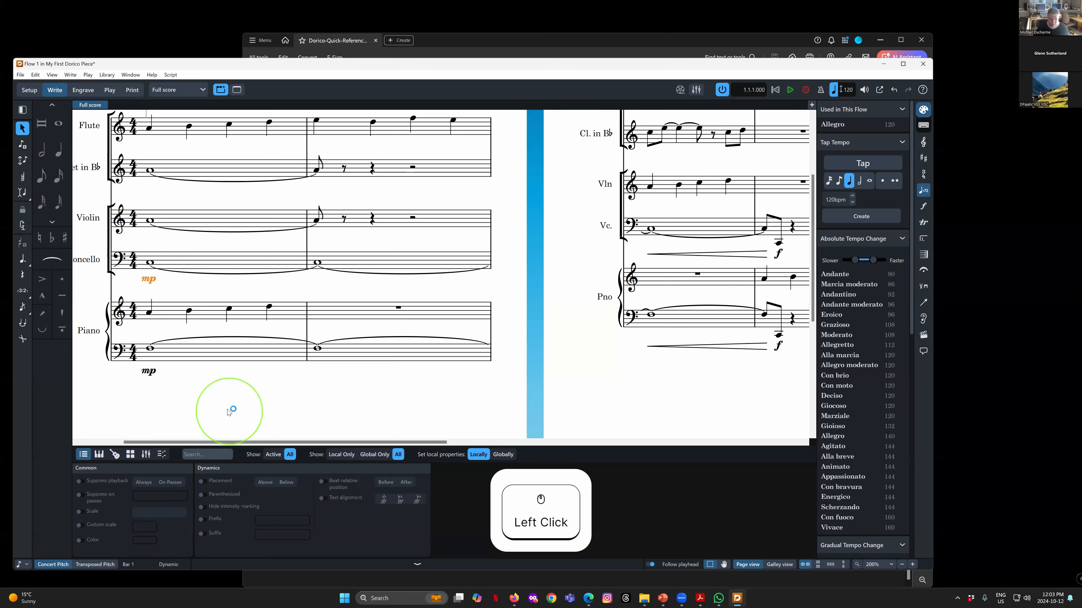
pyautogui.click(150, 373)
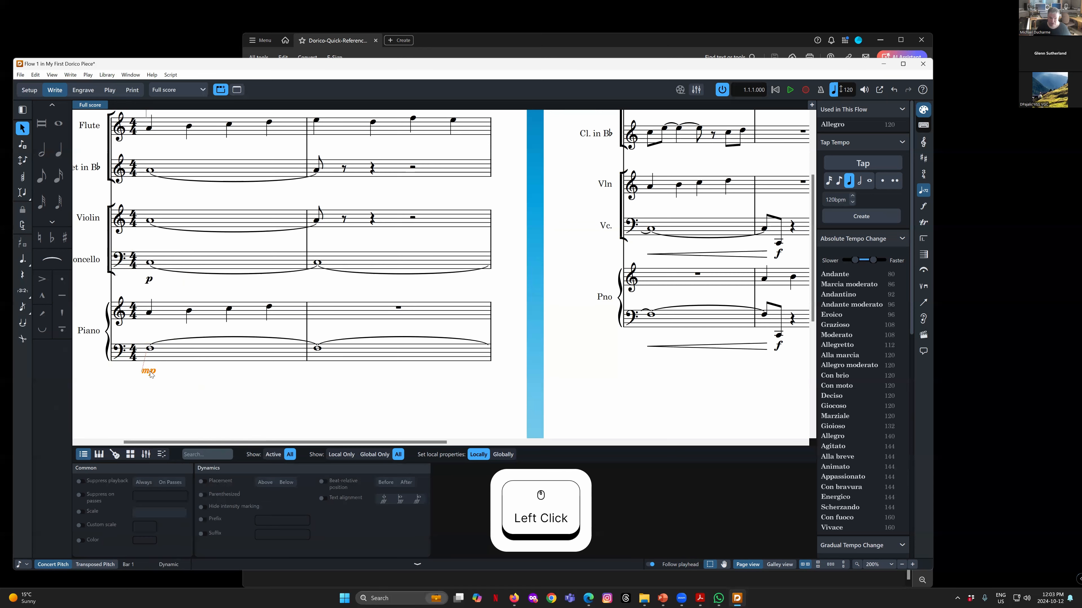
# Examine the linked crescendo hairpins of cello and piano in bar 3, selecting the cello's hairpin together with its f
pyautogui.click(647, 255)
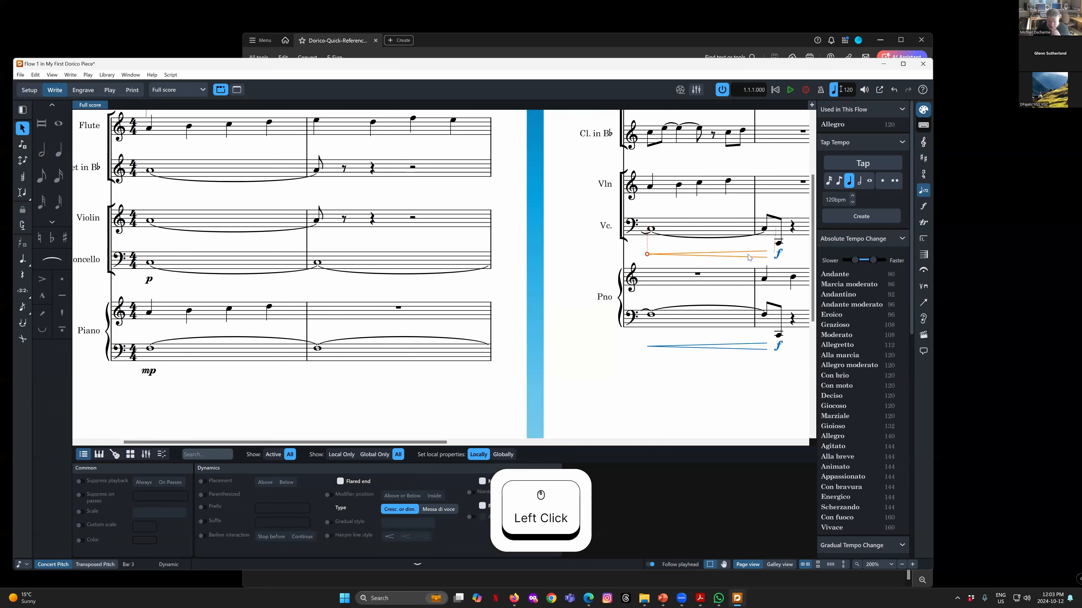
pyautogui.click(756, 349)
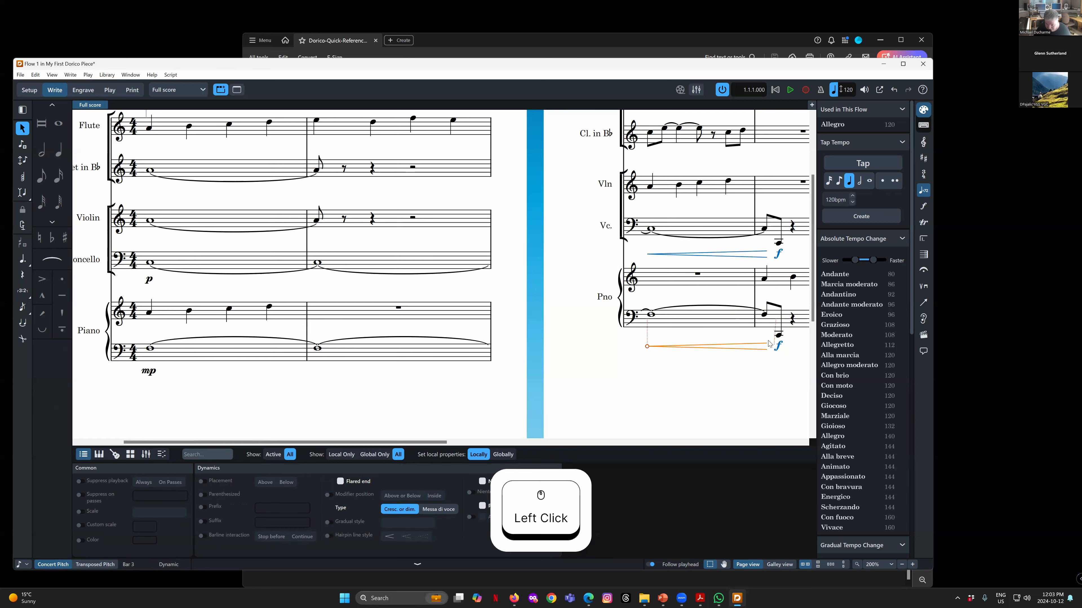
pyautogui.click(650, 260)
pyautogui.moveTo(647, 254)
pyautogui.mouseDown()
pyautogui.moveTo(768, 249)
pyautogui.moveTo(742, 261)
pyautogui.moveTo(631, 258)
pyautogui.mouseUp()
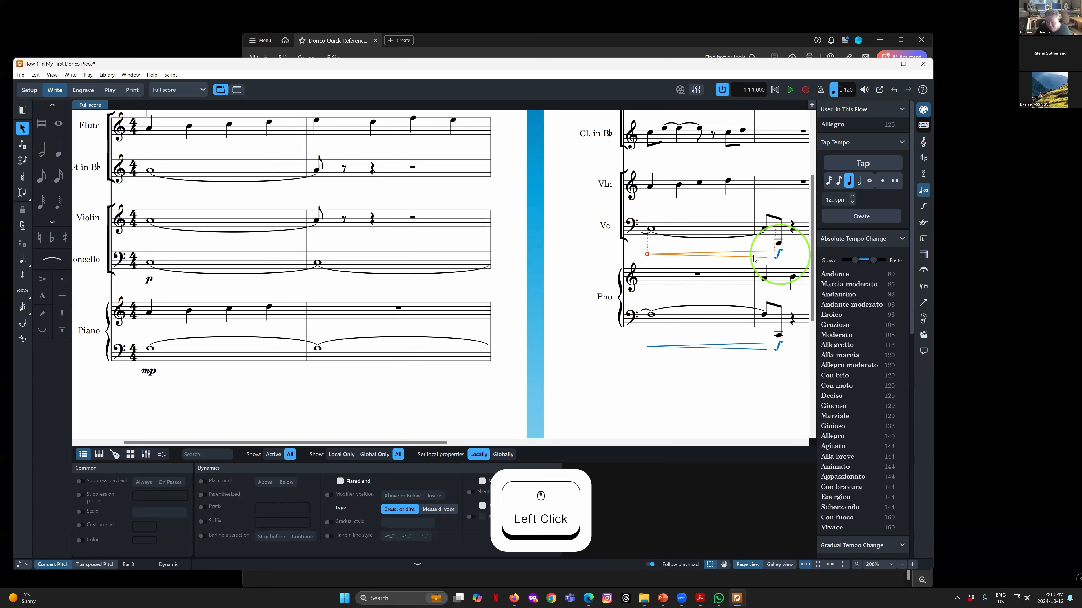
pyautogui.keyDown('ctrl'); pyautogui.click(778, 254); pyautogui.keyUp('ctrl')
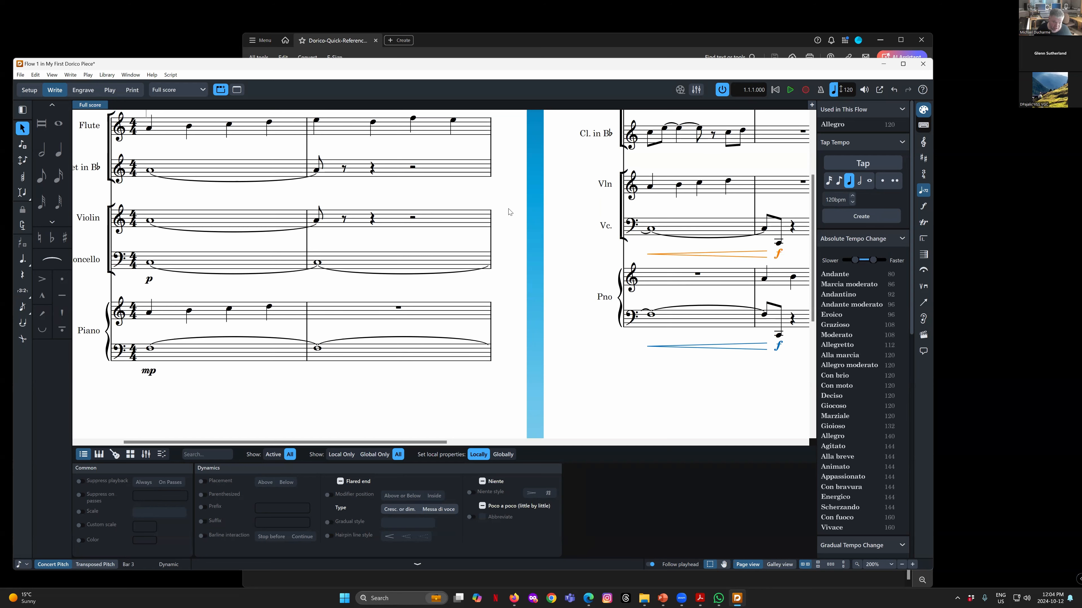
pyautogui.scroll(3, 521, 338)
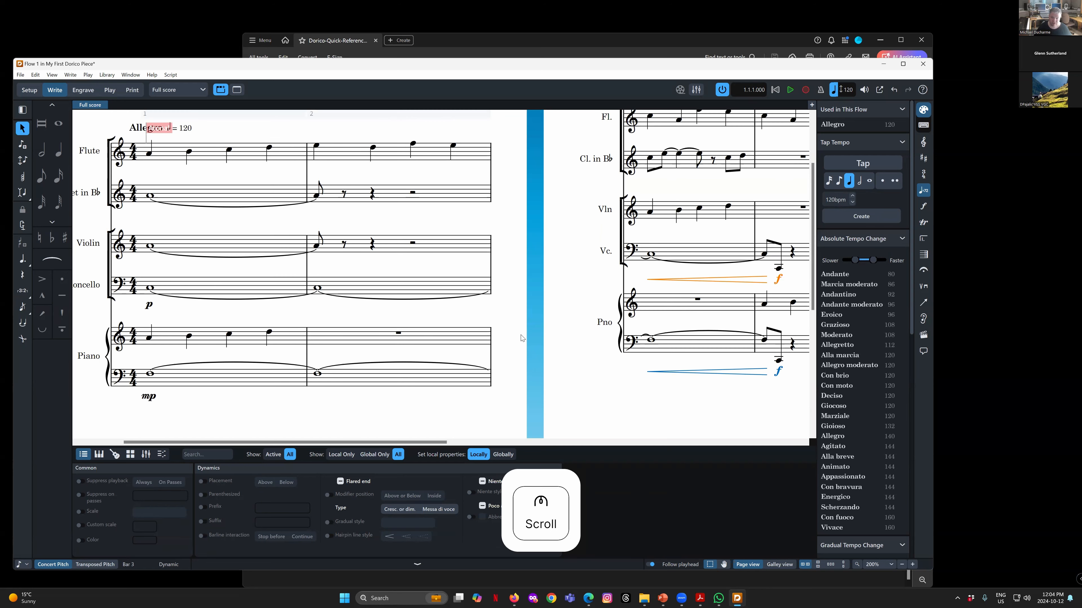
pyautogui.scroll(-4, 521, 337)
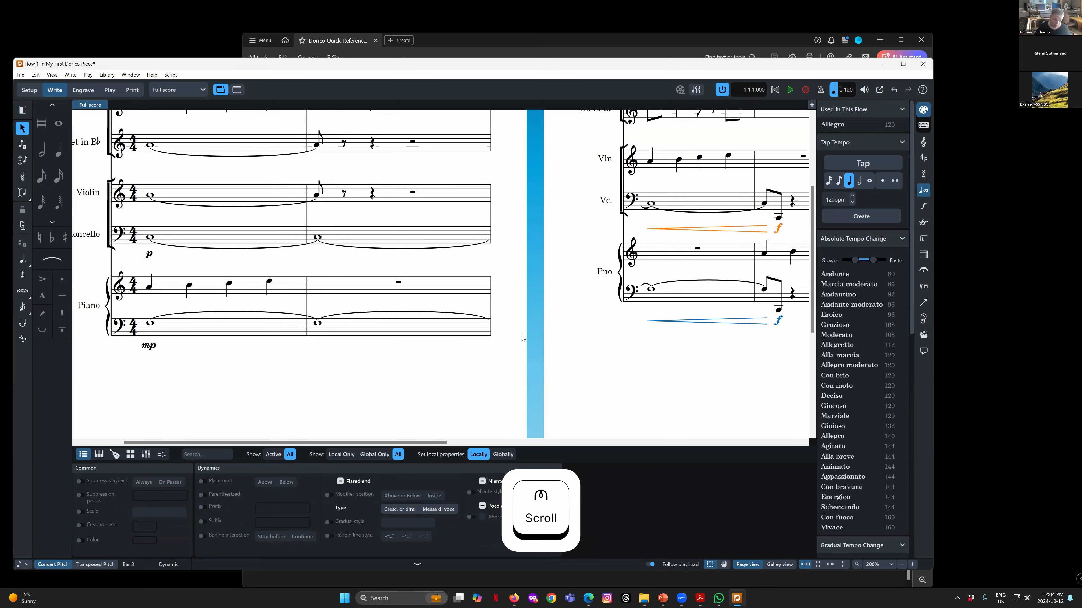
# Examine how the piano's hairpin and f relate to the cello's hairpin by selecting them one after another
pyautogui.click(780, 323)
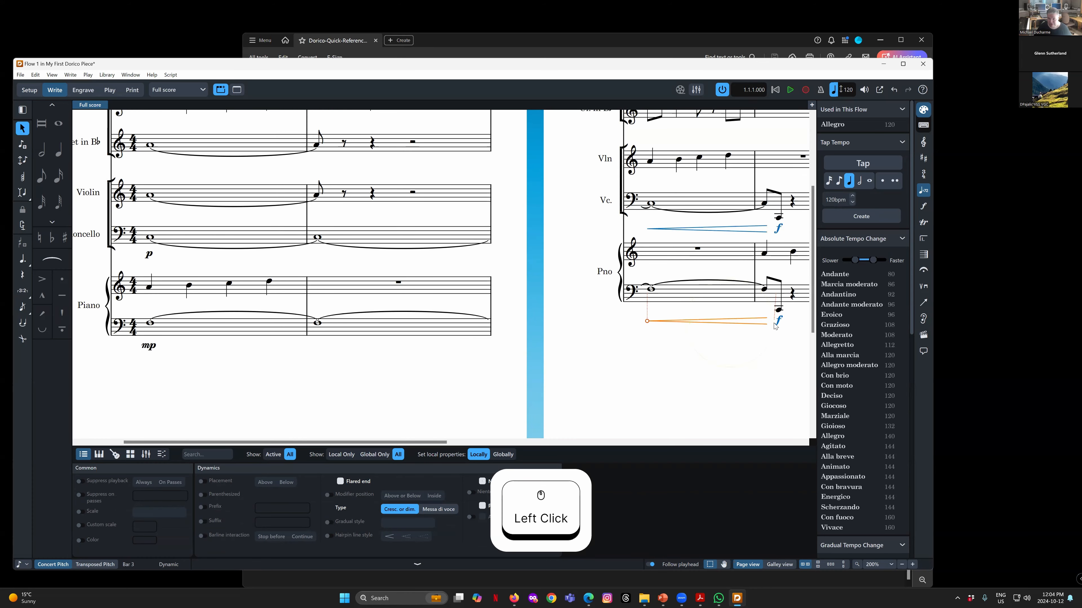
pyautogui.click(779, 322)
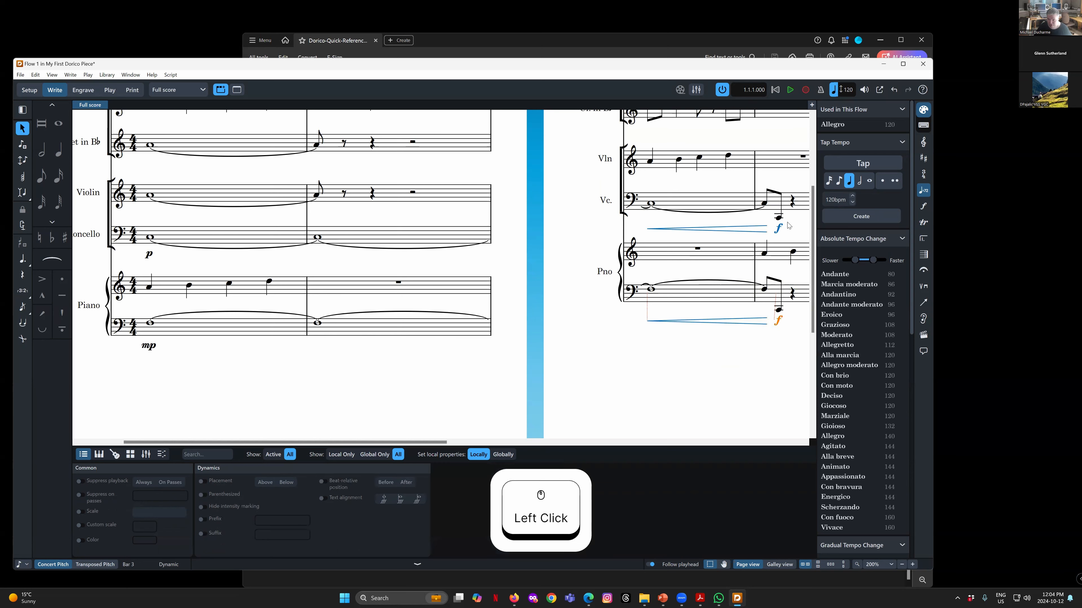
pyautogui.click(746, 320)
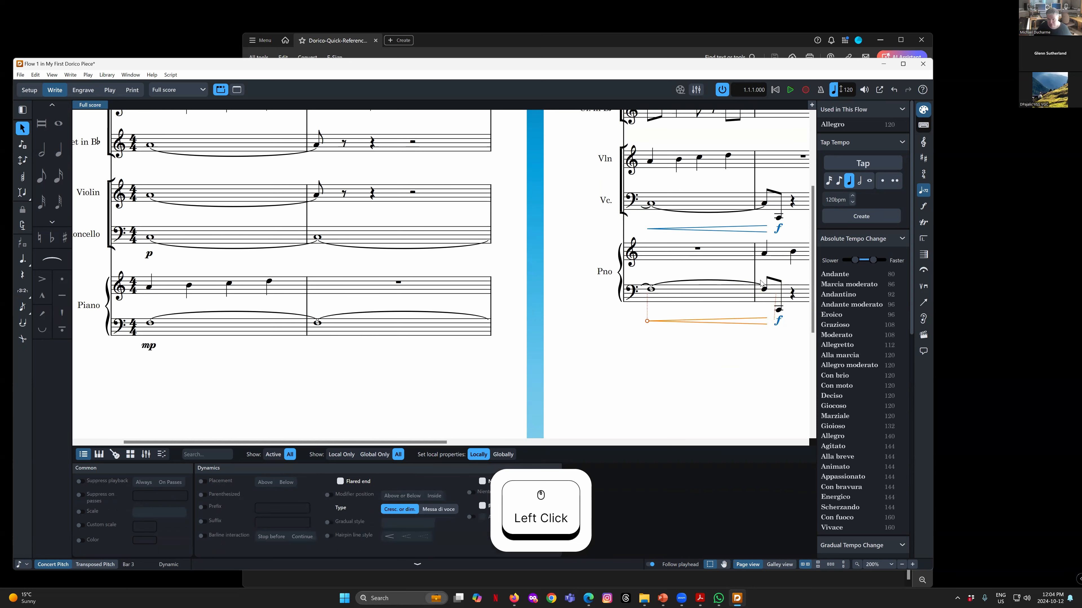
pyautogui.click(778, 320)
pyautogui.click(752, 323)
pyautogui.click(749, 229)
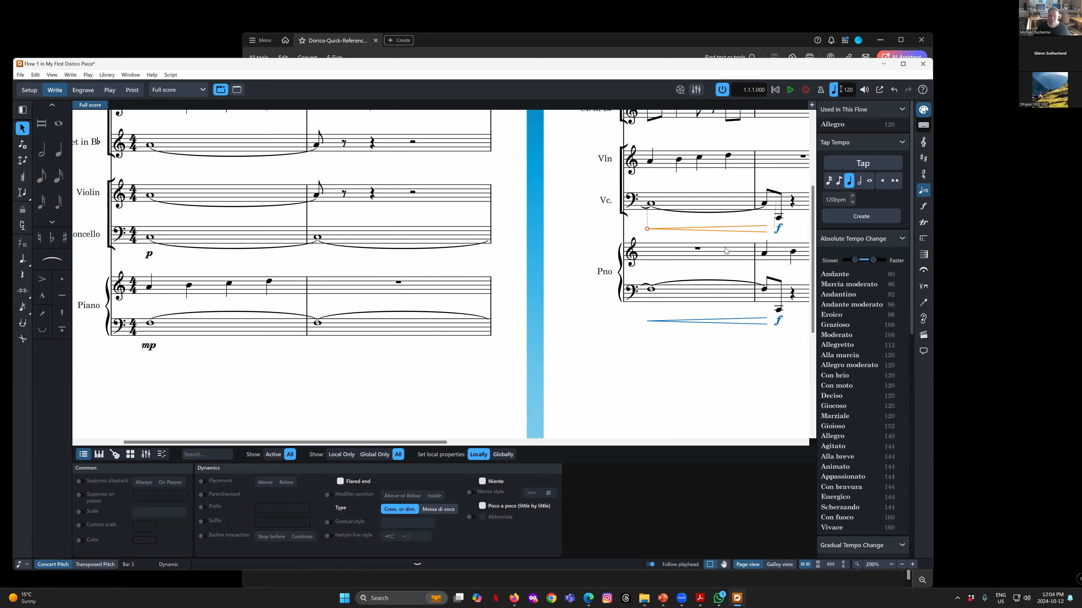
pyautogui.click(729, 323)
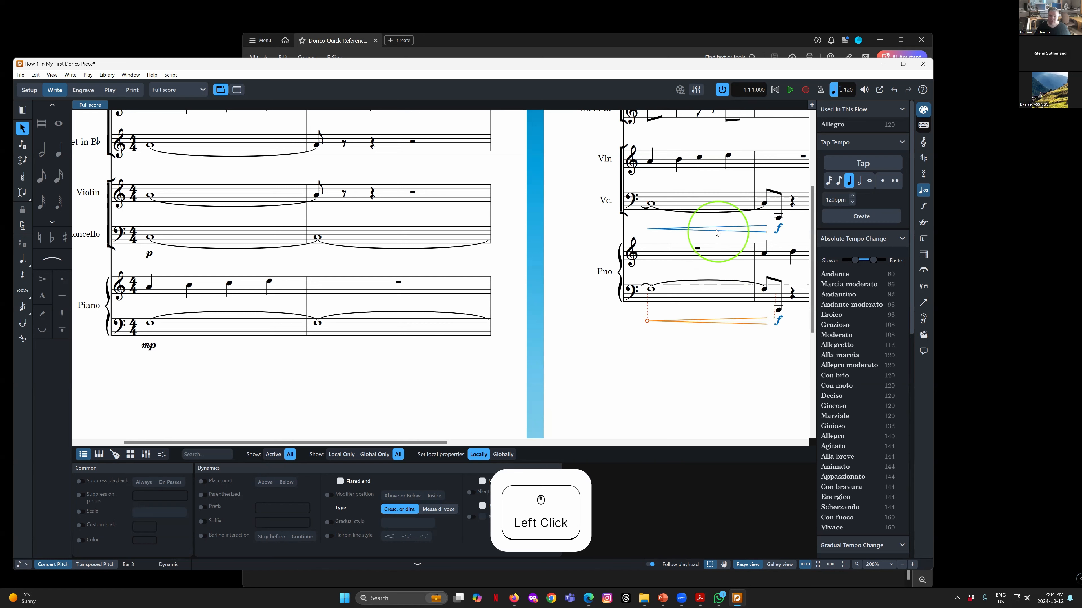
pyautogui.click(701, 229)
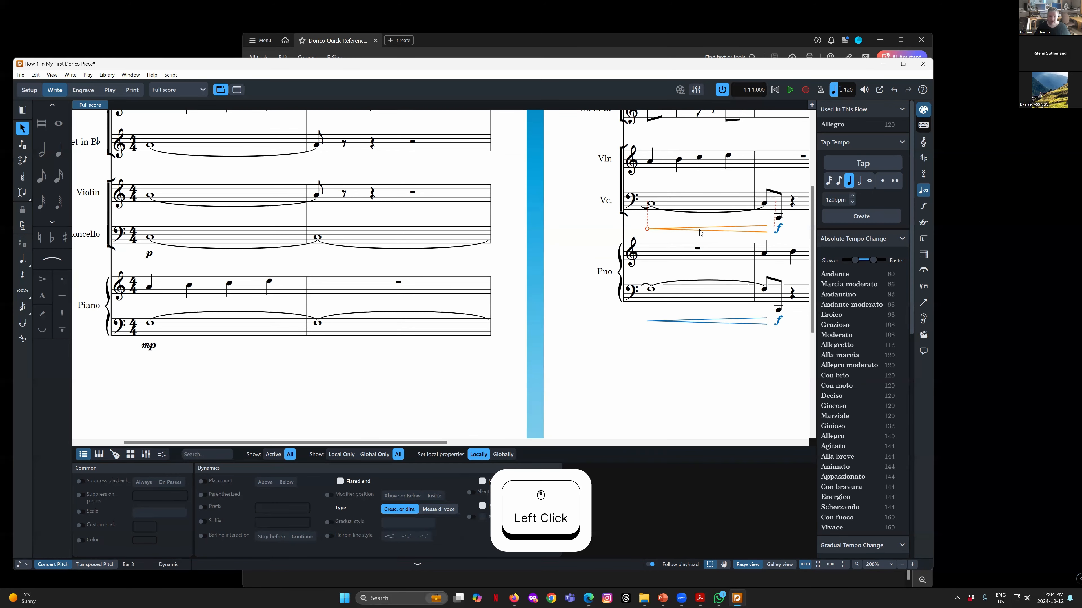
# Select the piano's crescendo hairpin and f together and view the available Dynamics commands for grouping and linking
pyautogui.moveTo(352, 443); pyautogui.dragTo(229, 441)
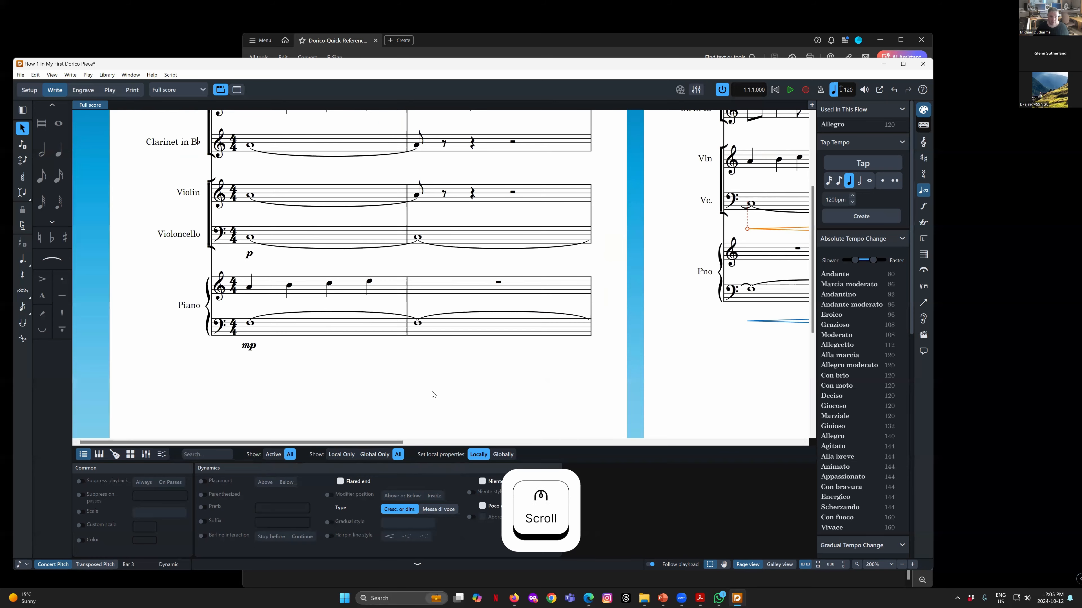
pyautogui.scroll(1, 384, 443)
pyautogui.moveTo(384, 445); pyautogui.dragTo(511, 443)
pyautogui.keyDown('ctrl'); pyautogui.click(571, 348); pyautogui.keyUp('ctrl')
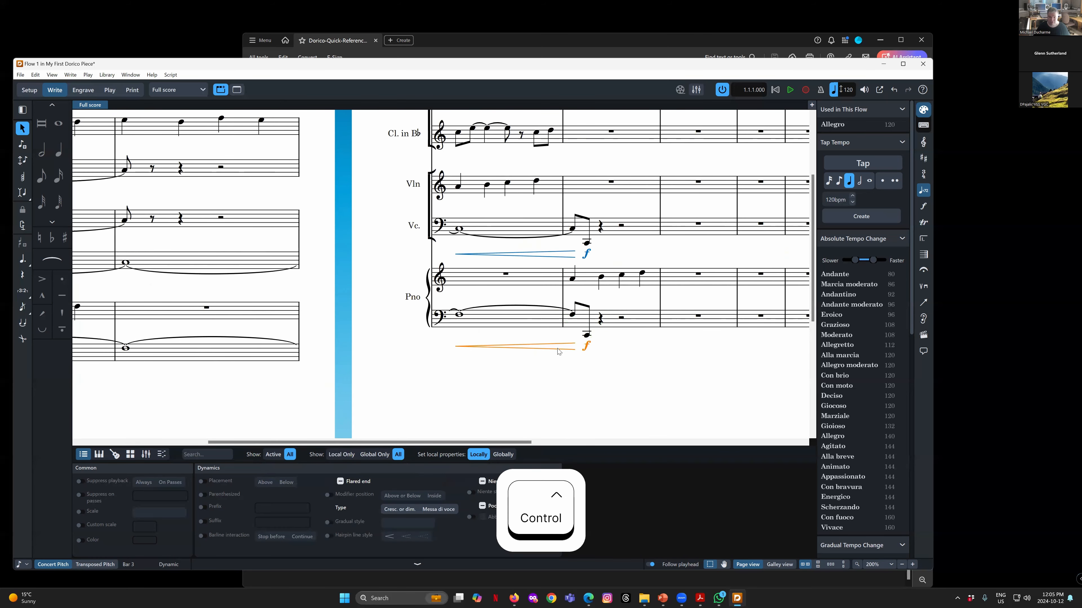
pyautogui.rightClick(561, 349)
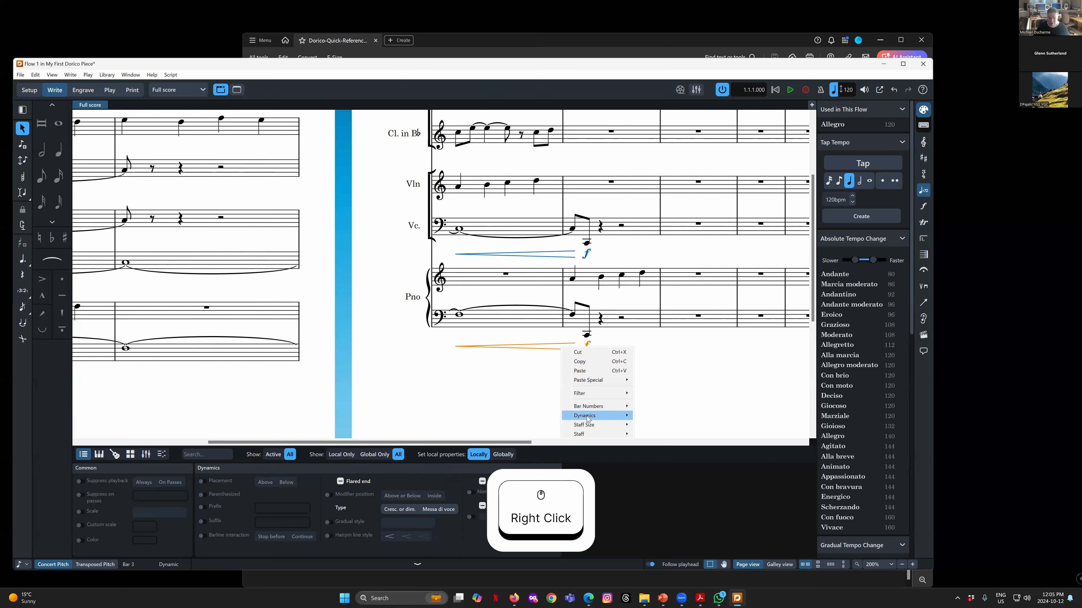
pyautogui.moveTo(588, 417)
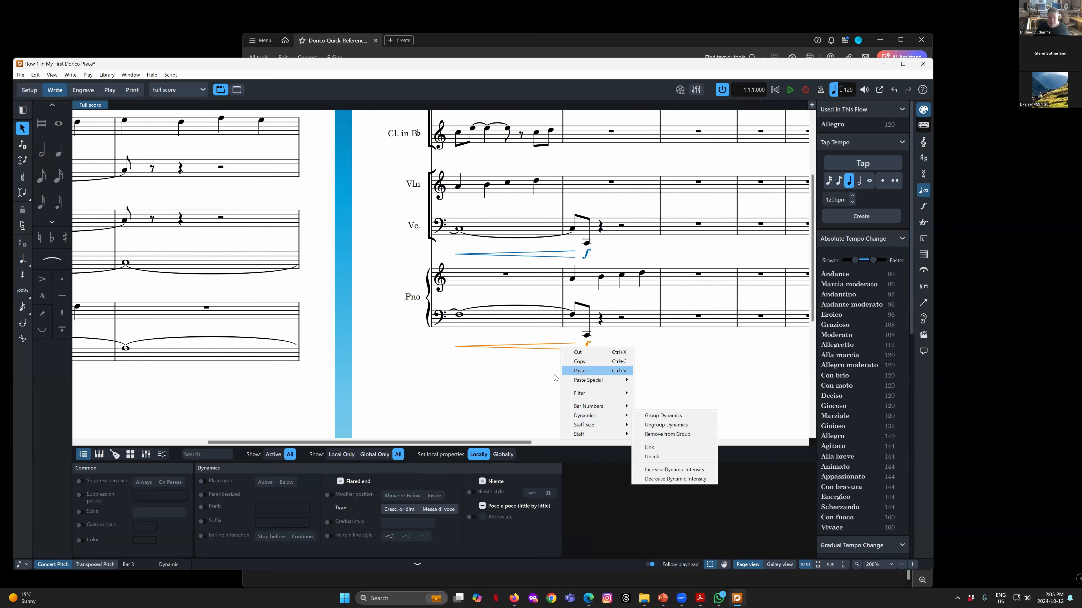
pyautogui.click(501, 376)
# Examine the grouping of the piano's crescendo hairpin and f by selecting each separately and both together
pyautogui.click(586, 348)
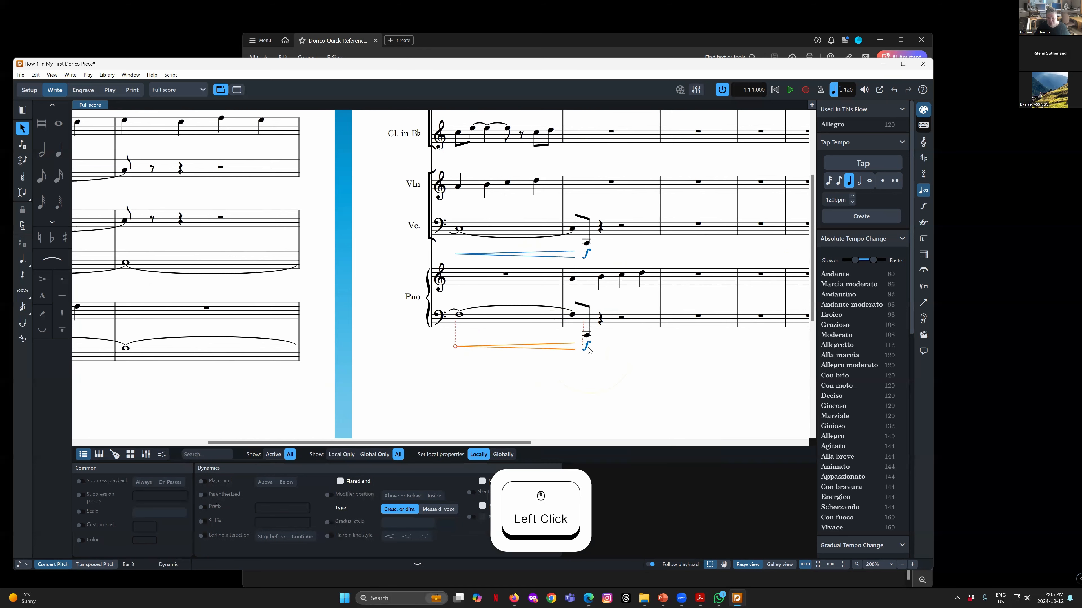
pyautogui.click(573, 348)
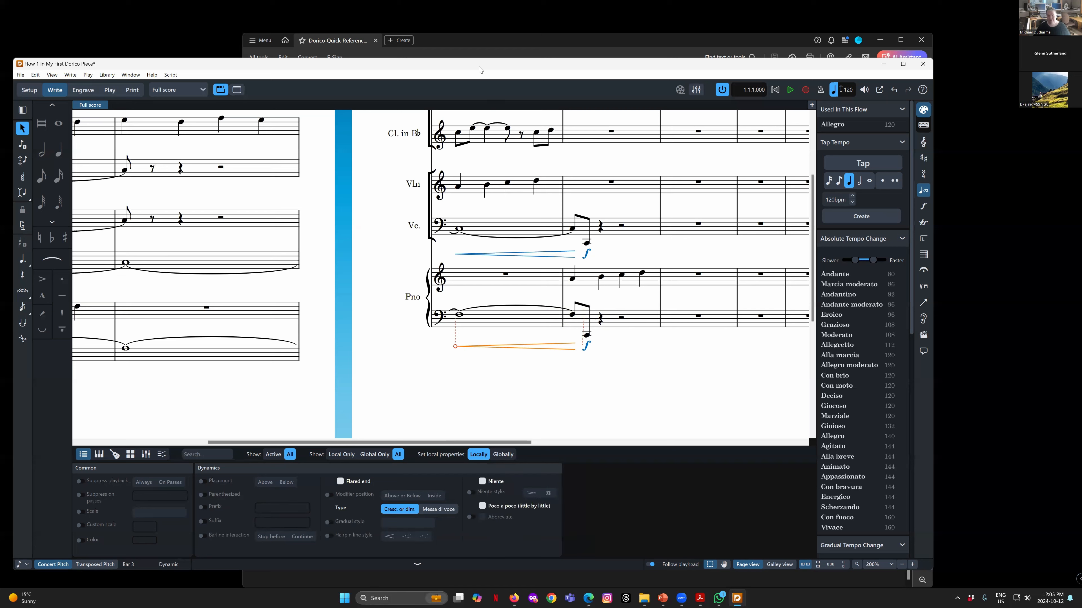
pyautogui.click(588, 349)
pyautogui.keyDown('ctrl'); pyautogui.click(568, 349); pyautogui.keyUp('ctrl')
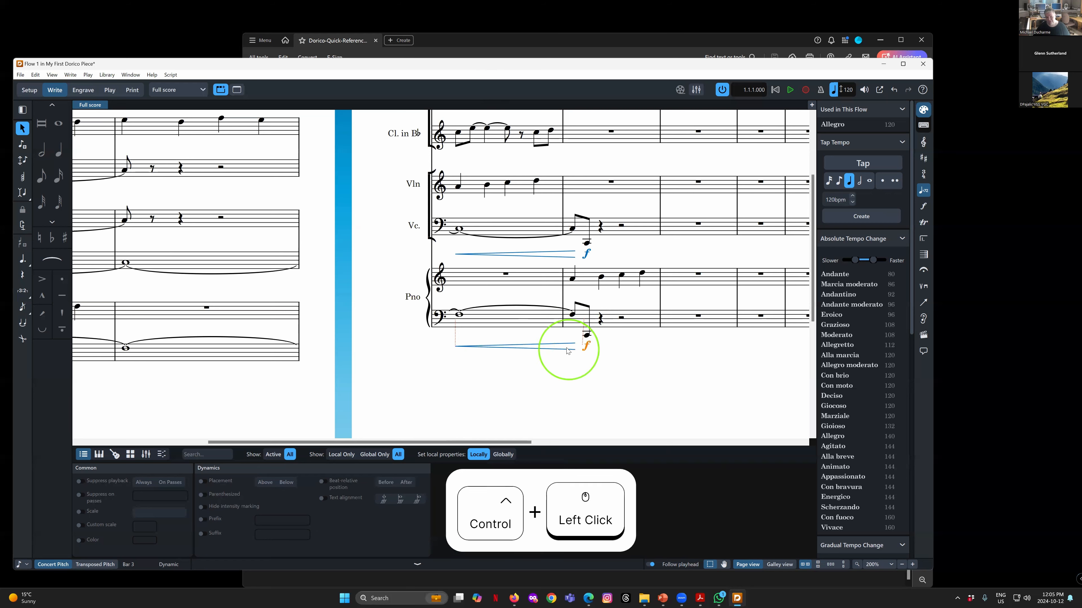
pyautogui.click(566, 349)
pyautogui.click(575, 350)
pyautogui.keyDown('ctrl'); pyautogui.click(587, 347); pyautogui.keyUp('ctrl')
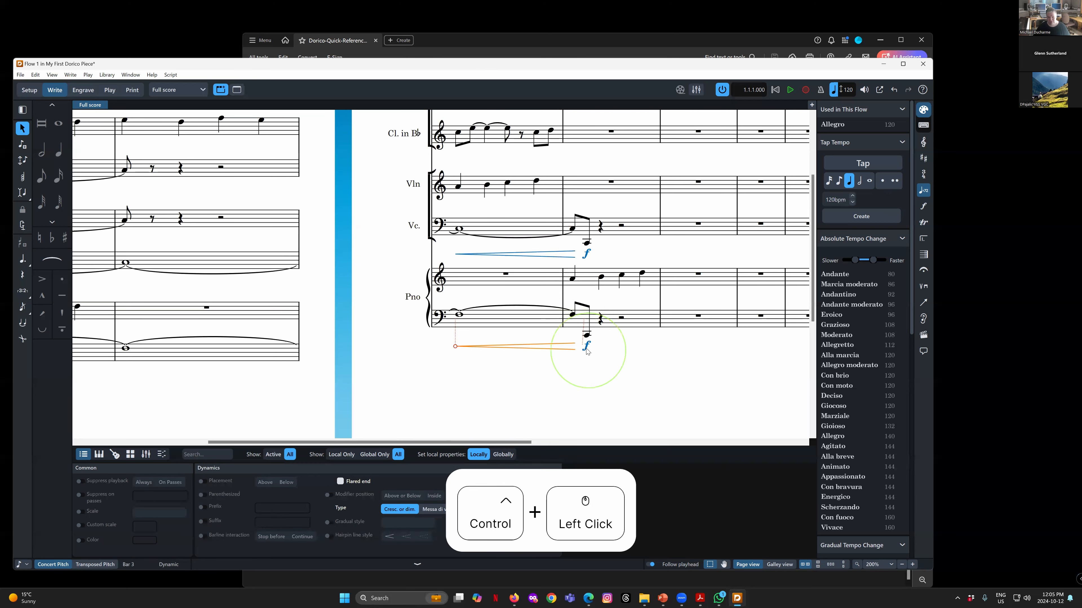
# Select the flute's first three notes in bar 1 together
pyautogui.moveTo(449, 442); pyautogui.dragTo(307, 441)
pyautogui.scroll(3, 301, 338)
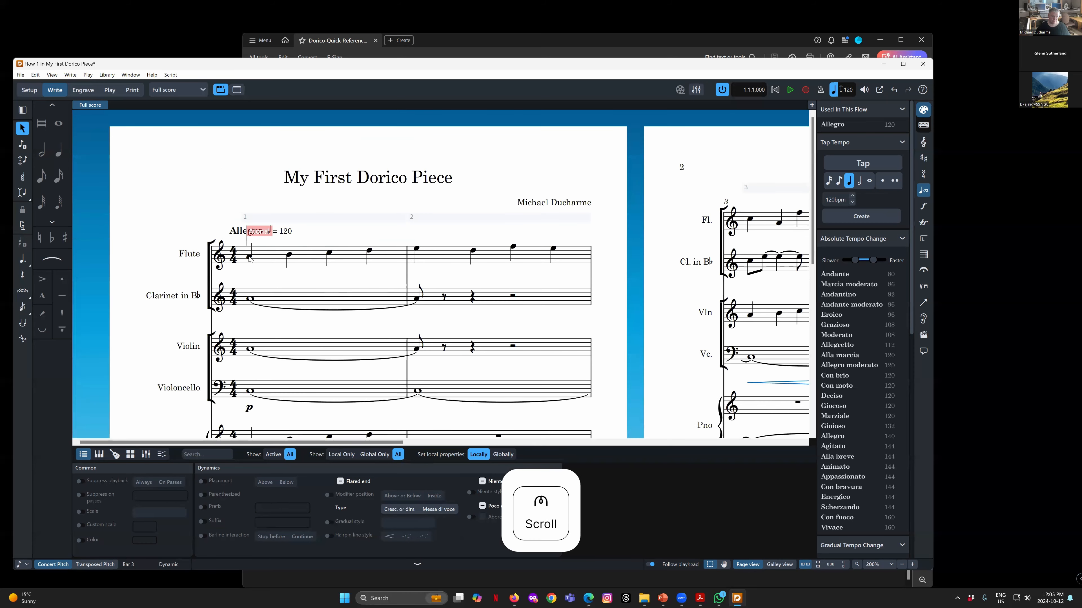
pyautogui.click(254, 259)
pyautogui.keyDown('ctrl'); pyautogui.click(289, 254); pyautogui.keyUp('ctrl')
pyautogui.keyDown('ctrl'); pyautogui.click(329, 252); pyautogui.keyUp('ctrl')
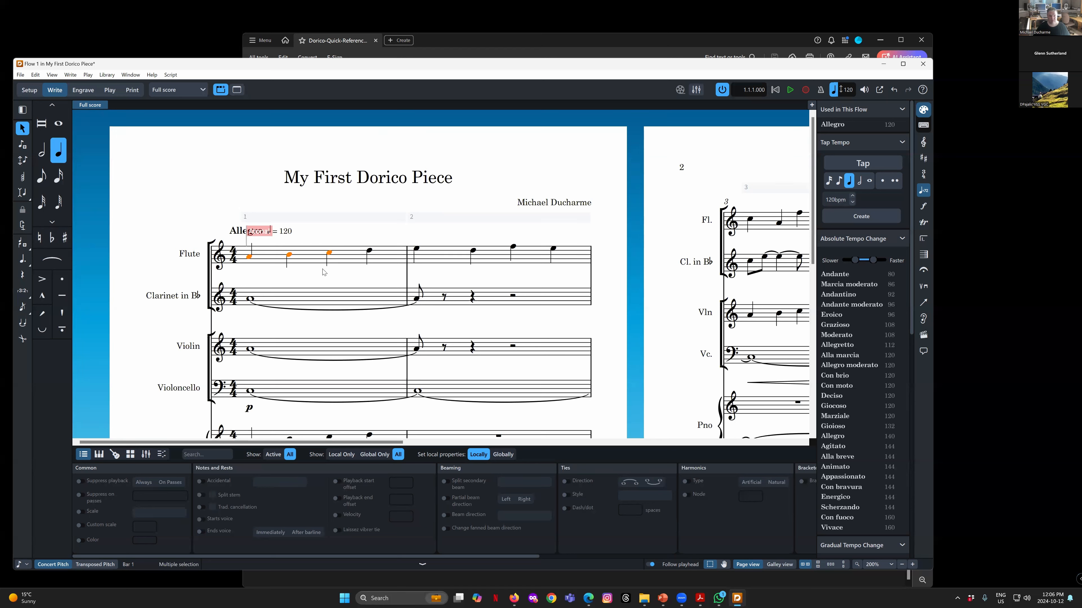
# Add a sharp to the flute's third note in bar 1
pyautogui.click(328, 253)
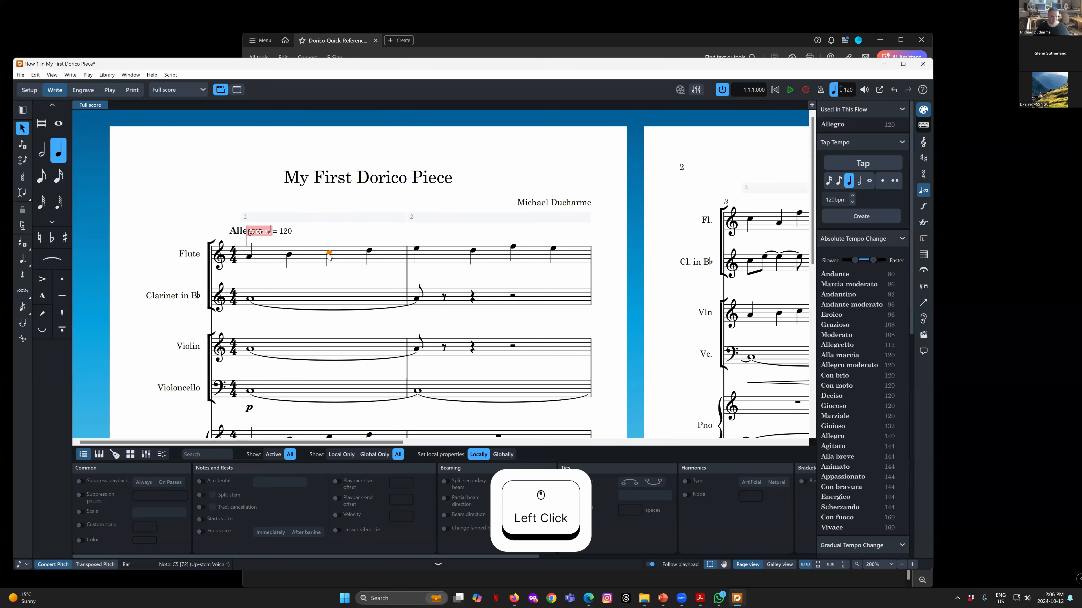
pyautogui.click(64, 237)
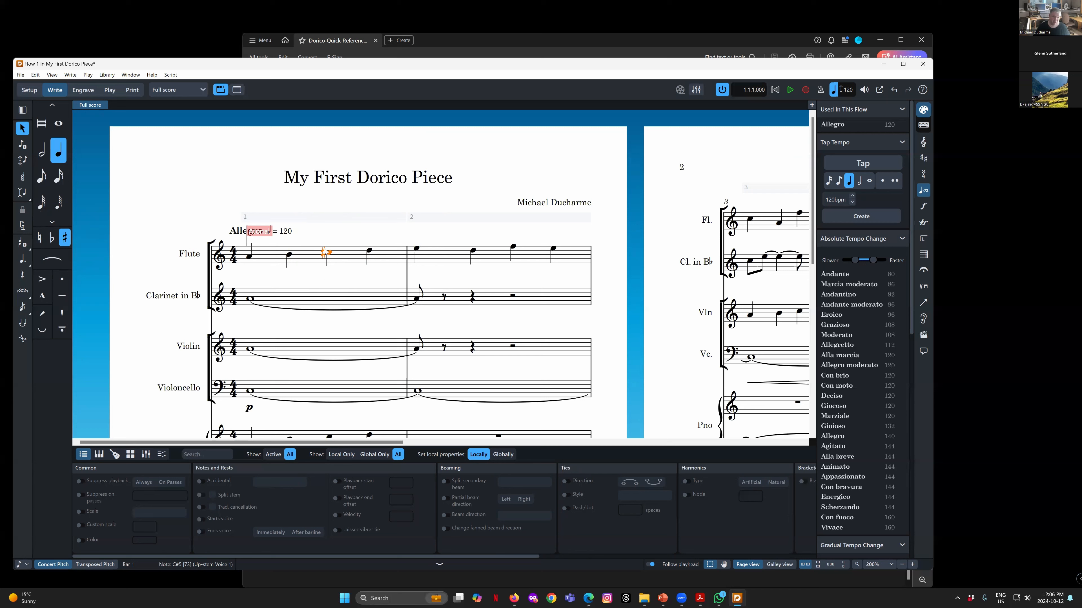
pyautogui.press('alt')
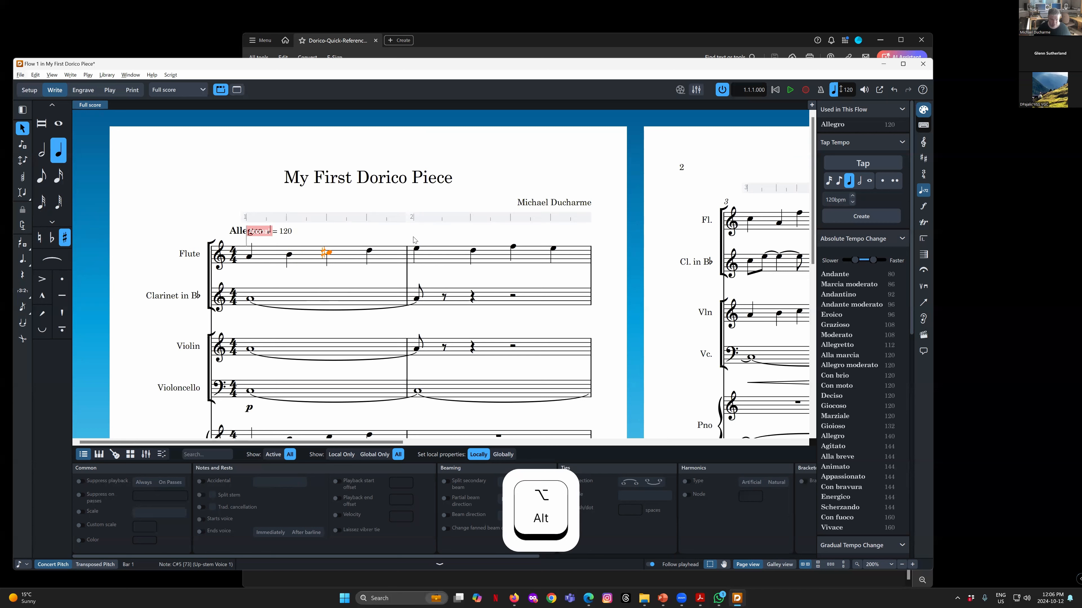
pyautogui.press('alt')
# Move the flute's third note in bar 1 up by staff steps and back down to F4
pyautogui.hotkey('alt', 'Up')
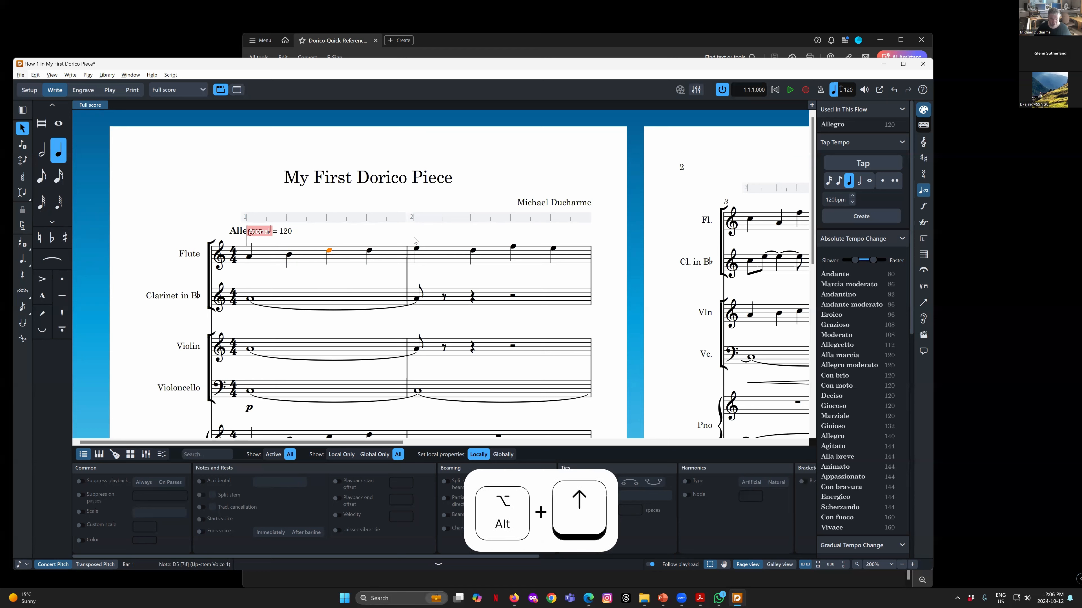
pyautogui.hotkey('alt', 'Up')
pyautogui.hotkey('alt', 'Up')
pyautogui.hotkey('alt', 'Up')
pyautogui.hotkey('alt', 'Down')
pyautogui.hotkey('alt', 'Down')
pyautogui.hotkey('alt', 'Down')
pyautogui.hotkey('alt', 'Down')
pyautogui.hotkey('alt', 'Down')
pyautogui.hotkey('alt', 'Down')
pyautogui.hotkey('alt', 'Down')
pyautogui.hotkey('alt', 'Down')
pyautogui.hotkey('alt', 'Down')
pyautogui.hotkey('alt', 'Down')
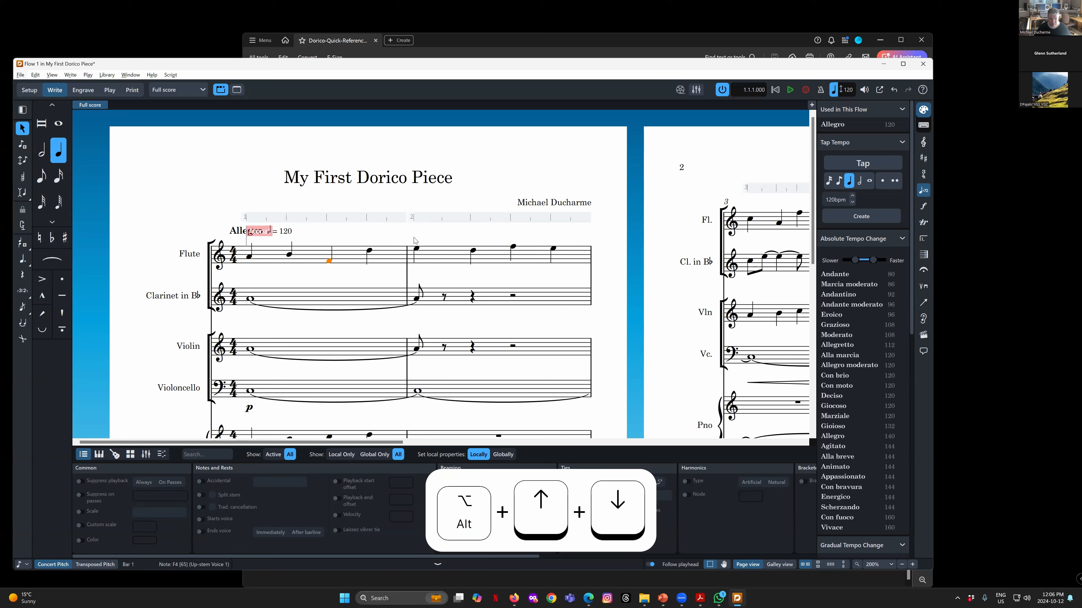
# Raise the flute's third note in bar 1 by staff steps to C5
pyautogui.hotkey('alt', 'Up')
pyautogui.hotkey('alt', 'Up')
pyautogui.hotkey('alt', 'Up')
pyautogui.hotkey('alt', 'Up')
pyautogui.hotkey('alt', 'Up')
pyautogui.hotkey('alt', 'Up')
pyautogui.hotkey('alt', 'Down')
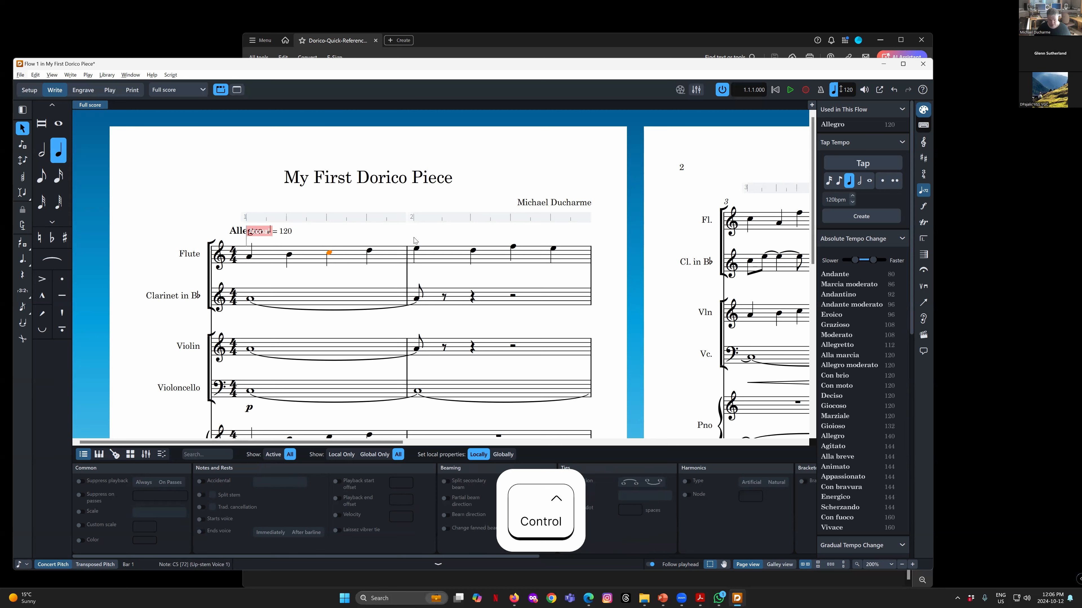
# Transpose the flute's third note in bar 1 by octaves, up to C6 and back down, ending on C5
pyautogui.hotkey('ctrl', 'alt', 'Up')
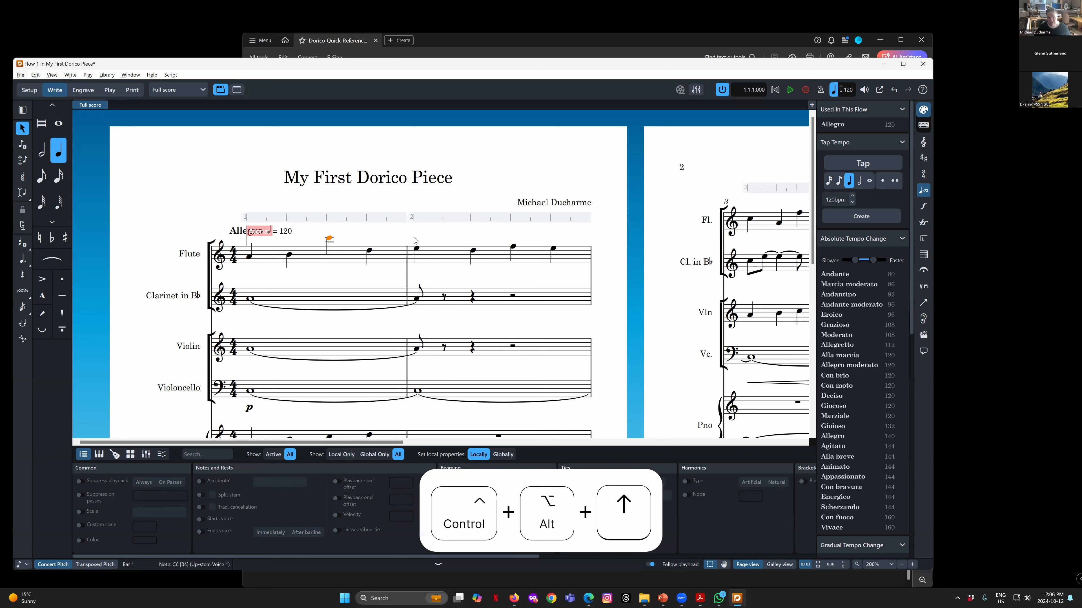
pyautogui.hotkey('ctrl', 'Down')
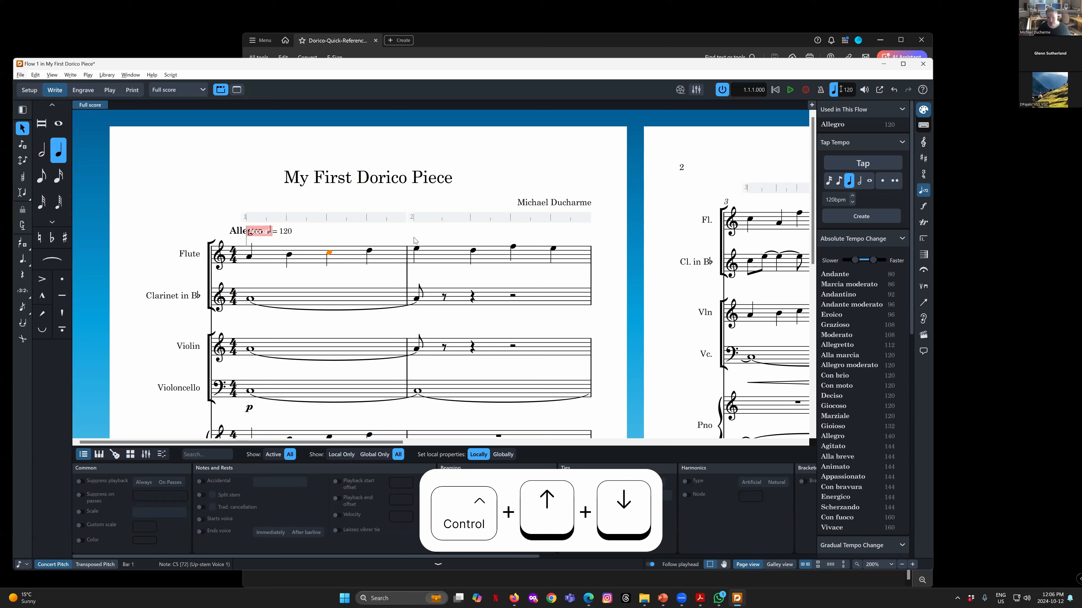
pyautogui.hotkey('ctrl', 'Down')
pyautogui.hotkey('ctrl', 'Down')
pyautogui.hotkey('ctrl', 'Up')
pyautogui.hotkey('ctrl', 'Up')
# Lower the flute's third note in bar 1 by semitones to F♯4
pyautogui.hotkey('shift', 'alt', 'Down')
pyautogui.hotkey('shift', 'alt', 'Down')
pyautogui.hotkey('shift', 'alt', 'Down')
pyautogui.hotkey('shift', 'alt', 'Down')
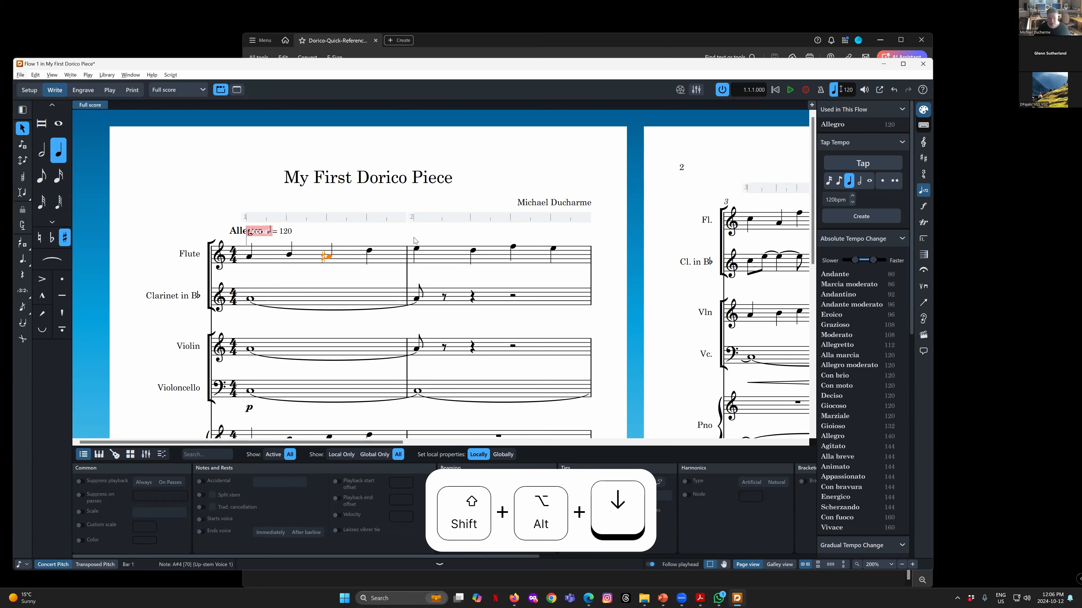
pyautogui.hotkey('shift', 'alt', 'Down')
pyautogui.hotkey('shift', 'alt', 'Down')
pyautogui.hotkey('shift', 'alt', 'Down')
pyautogui.hotkey('shift', 'alt', 'Down')
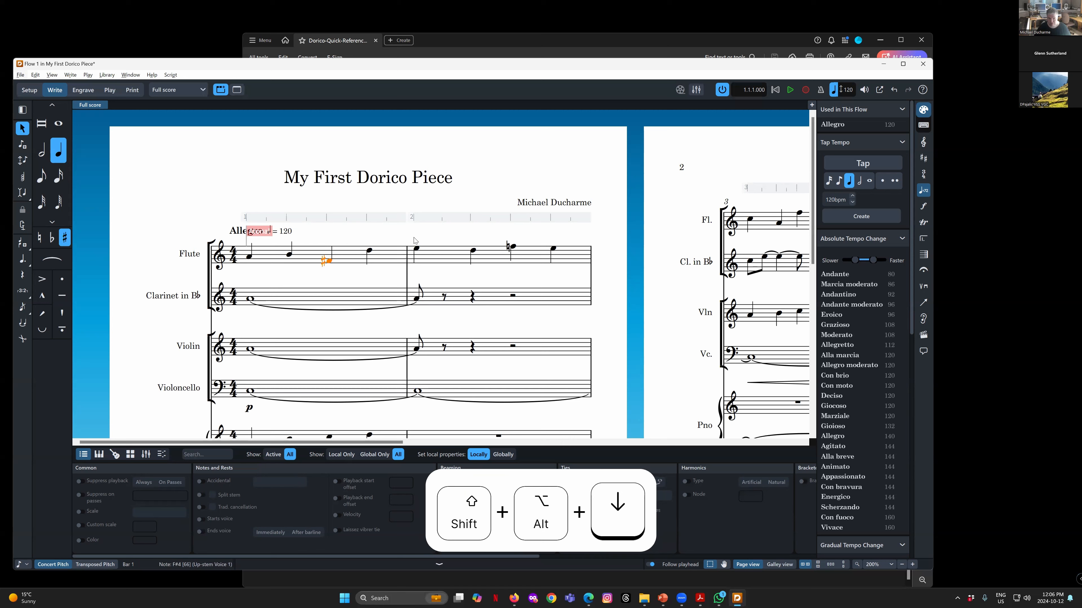
# Transpose the flute's third note in bar 1 by semitones, raising it to C♯5
pyautogui.hotkey('shift', 'alt', 'Up')
pyautogui.hotkey('shift', 'alt', 'Up')
pyautogui.hotkey('shift', 'alt', 'Up')
pyautogui.hotkey('shift', 'alt', 'Up')
pyautogui.hotkey('shift', 'alt', 'Up')
pyautogui.hotkey('shift', 'alt', 'Up')
pyautogui.hotkey('shift', 'alt', 'Up')
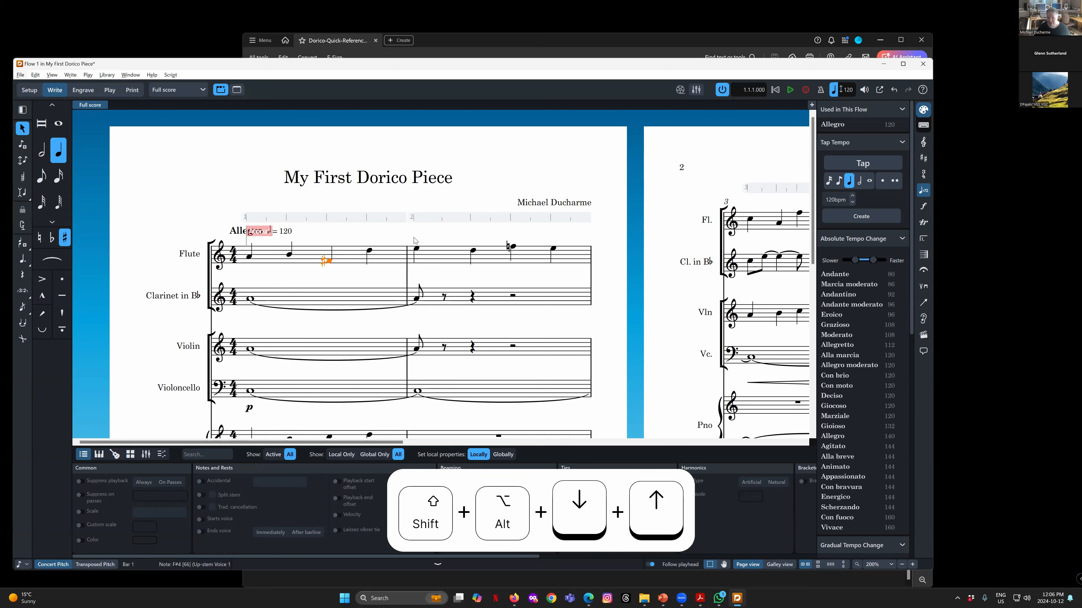
pyautogui.hotkey('shift', 'alt', 'Up')
pyautogui.hotkey('shift', 'alt', 'Up')
pyautogui.hotkey('shift', 'alt', 'Up')
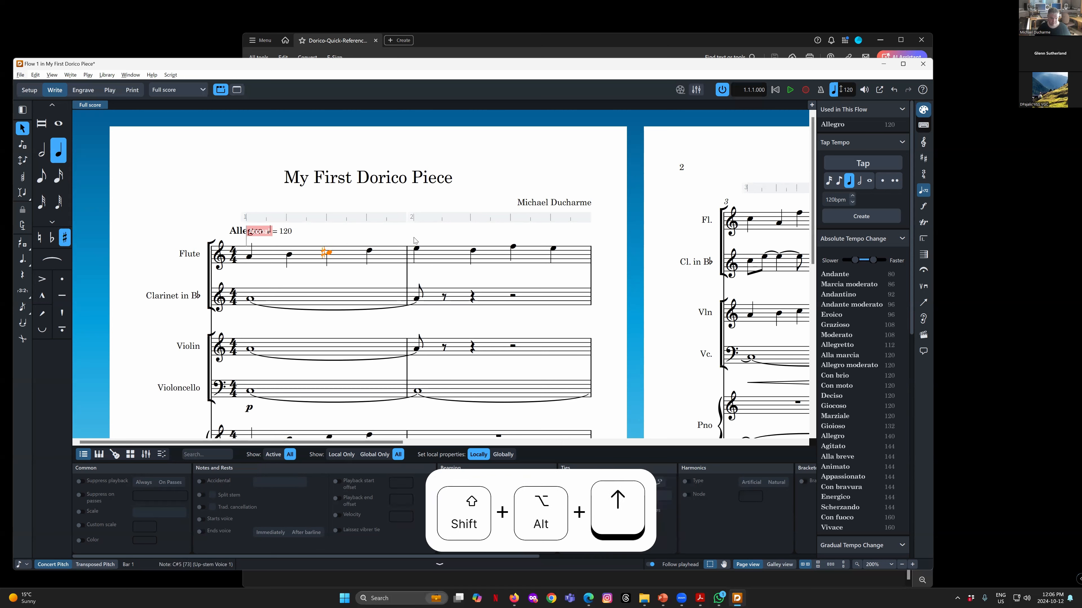
pyautogui.hotkey('shift', 'alt', 'Down')
pyautogui.hotkey('shift', 'alt', 'Up')
pyautogui.hotkey('shift', 'alt', 'Down')
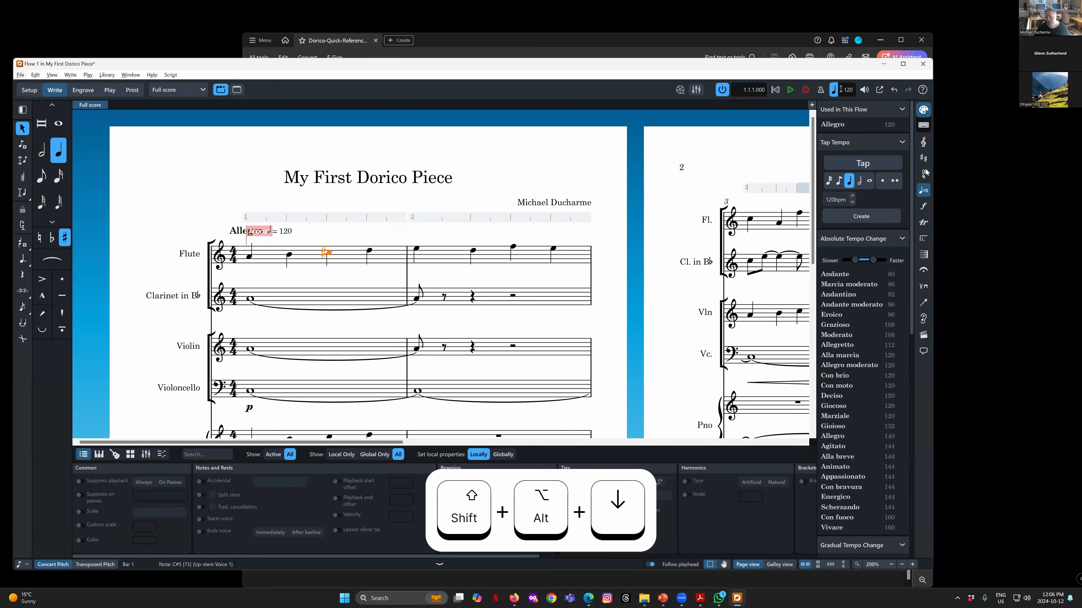
# Examine the available tonality systems among the key signature and accidental options, keeping the current one
pyautogui.click(923, 158)
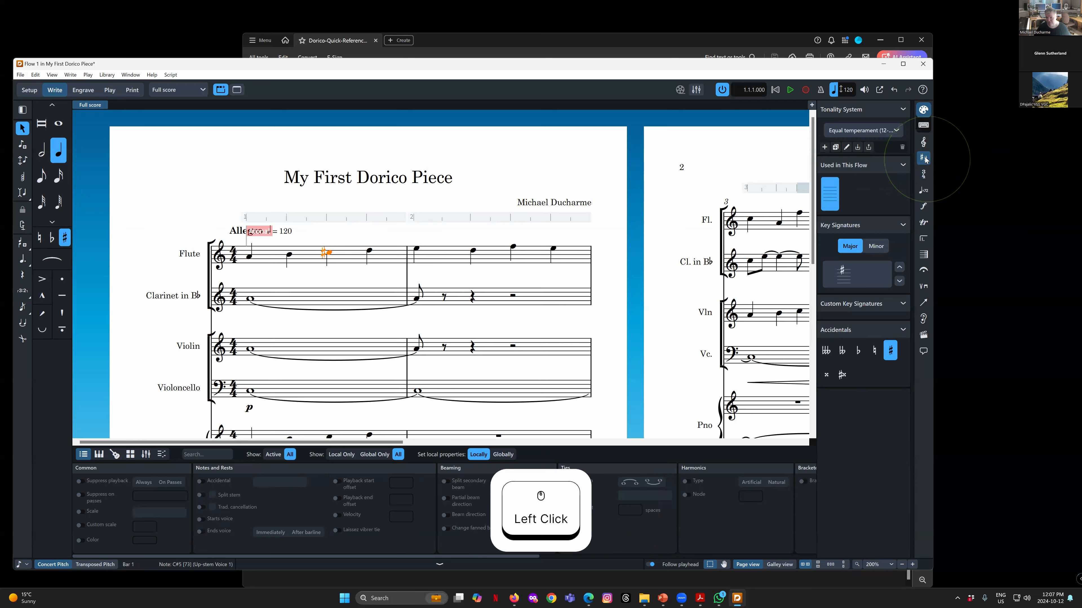
pyautogui.click(896, 132)
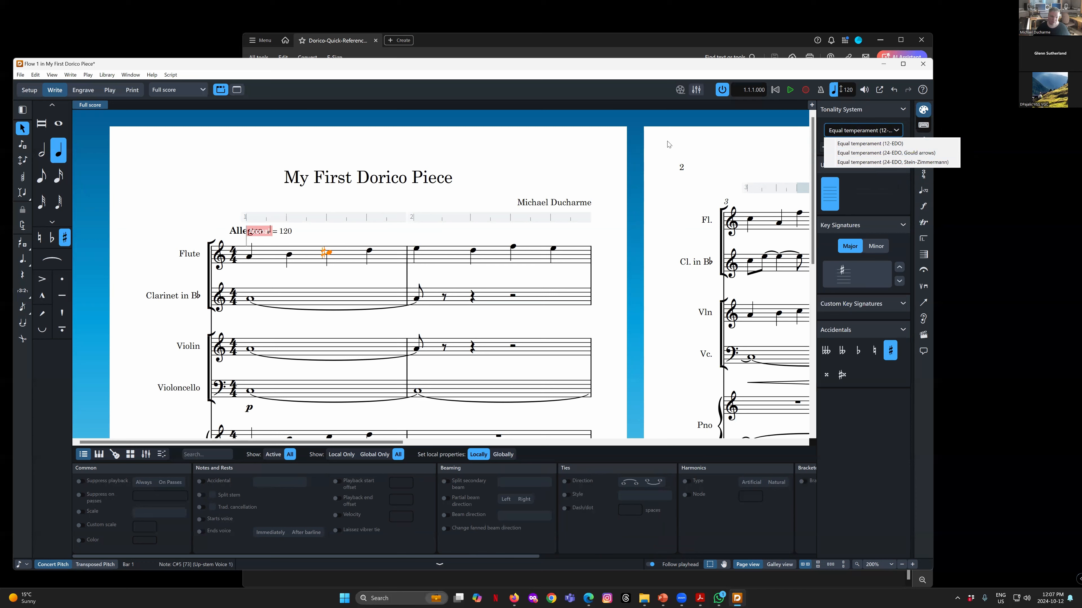
pyautogui.click(726, 71)
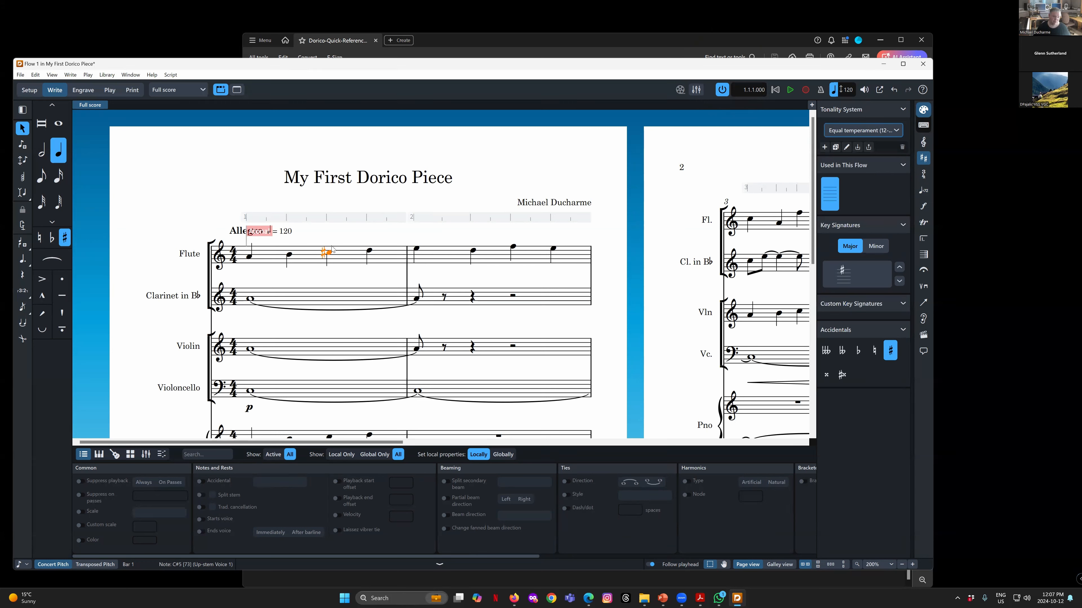
# Add a slur in the flute from the first note of bar 1 to the first note of bar 2
pyautogui.click(418, 250)
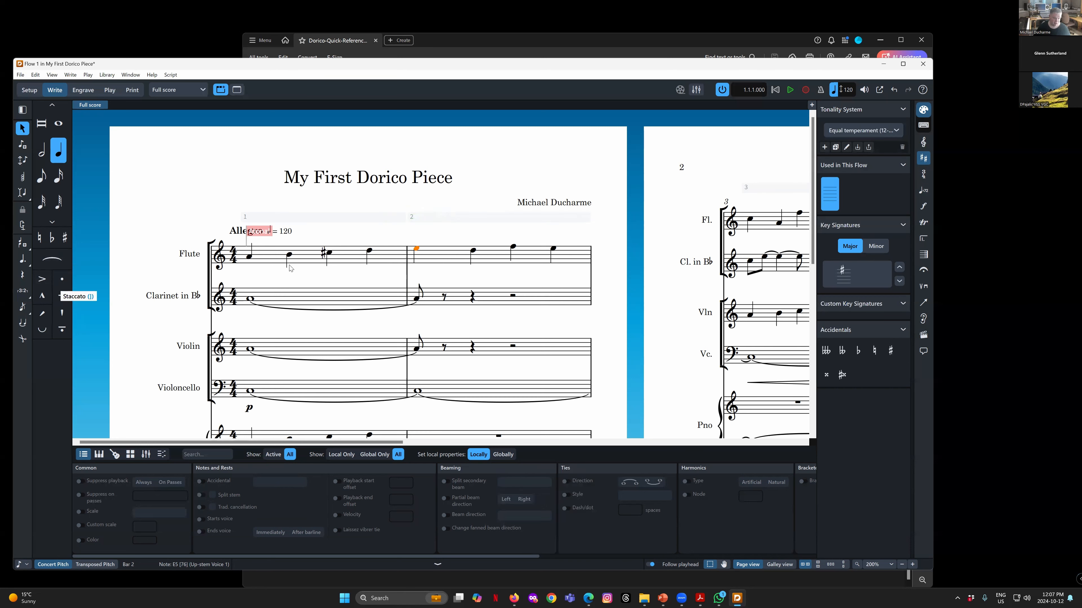
pyautogui.keyDown('shift'); pyautogui.click(245, 261); pyautogui.keyUp('shift')
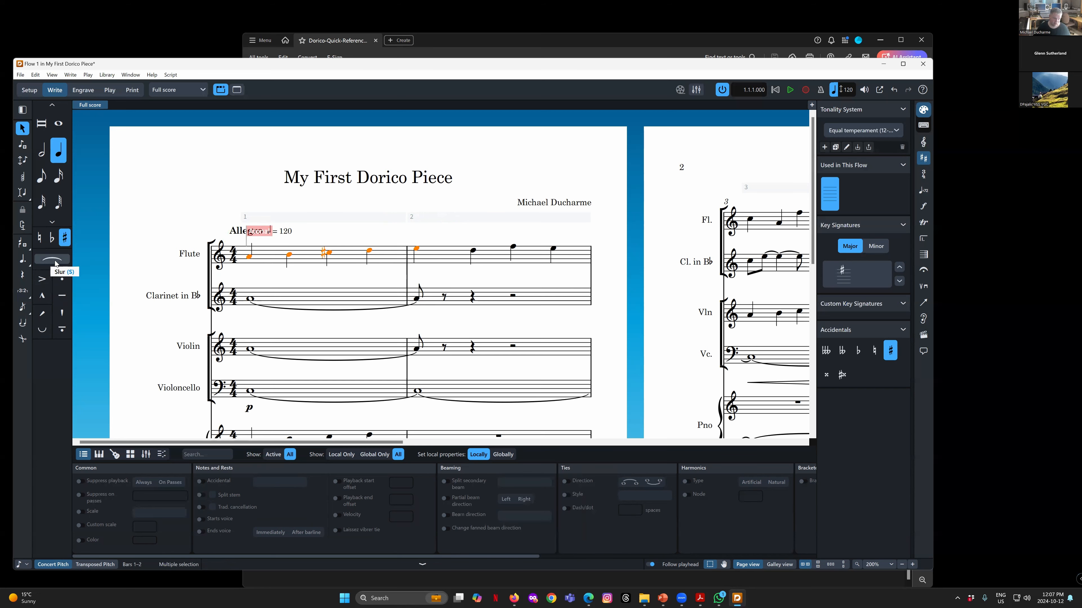
pyautogui.click(417, 248)
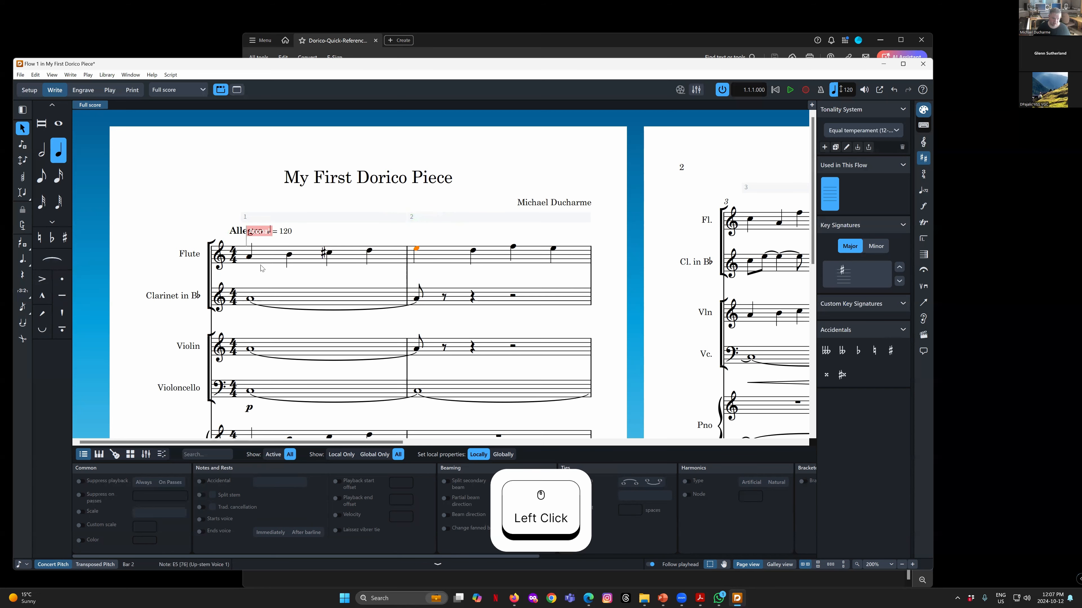
pyautogui.keyDown('shift'); pyautogui.click(249, 256); pyautogui.keyUp('shift')
pyautogui.press('s')
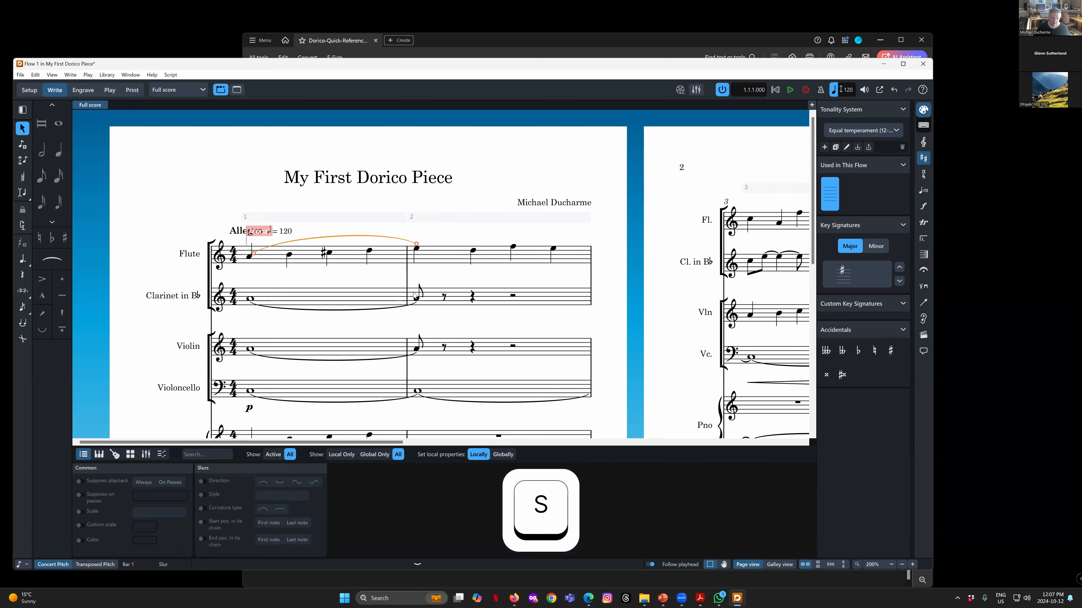
# Add a slur in the flute from the second to the fourth note of bar 2, and clear the selection
pyautogui.click(473, 250)
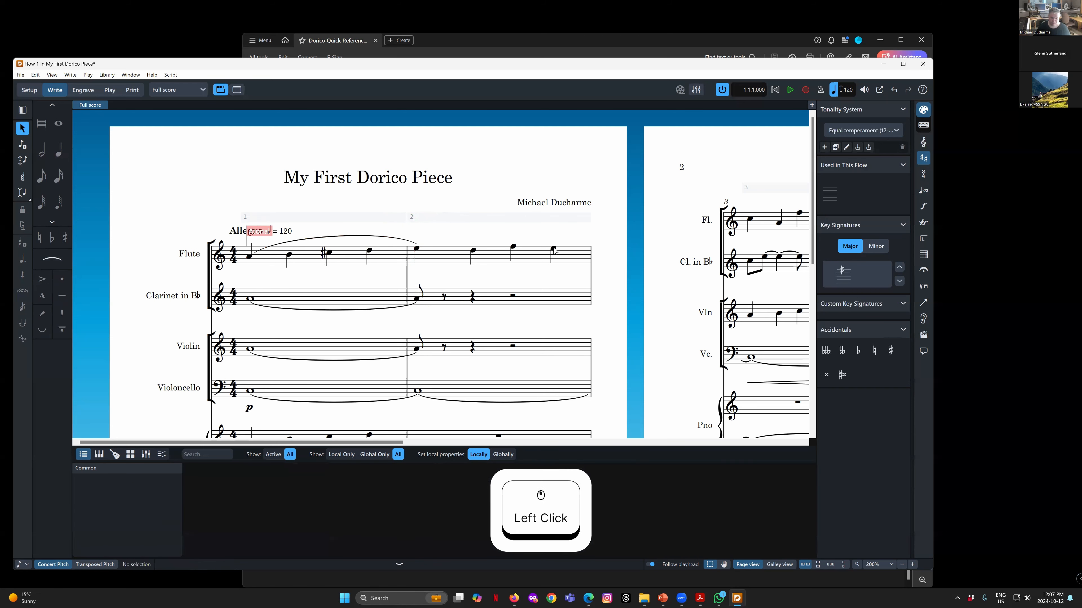
pyautogui.keyDown('shift'); pyautogui.click(555, 251); pyautogui.keyUp('shift')
pyautogui.press('s')
pyautogui.click(612, 281)
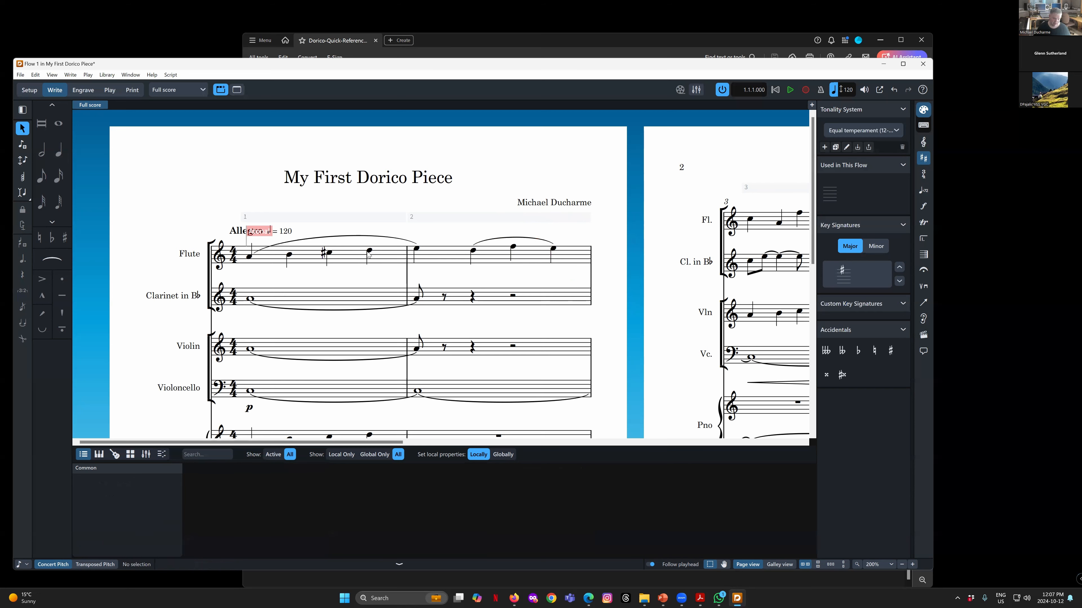
# Add an accent to the flute's second note in bar 2 and staccato to its first two notes in bar 3
pyautogui.click(473, 251)
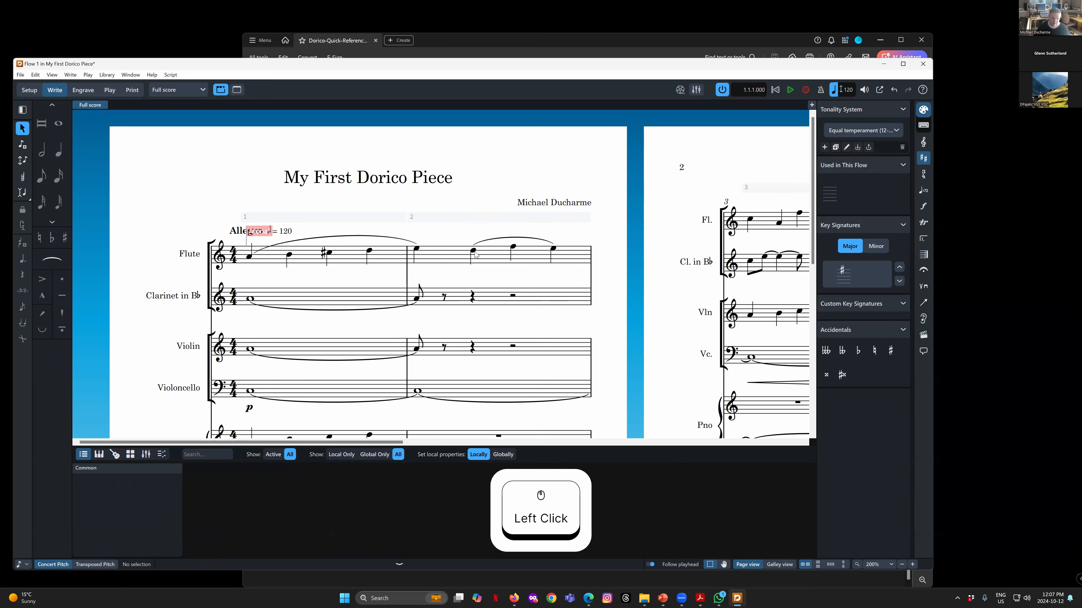
pyautogui.click(43, 282)
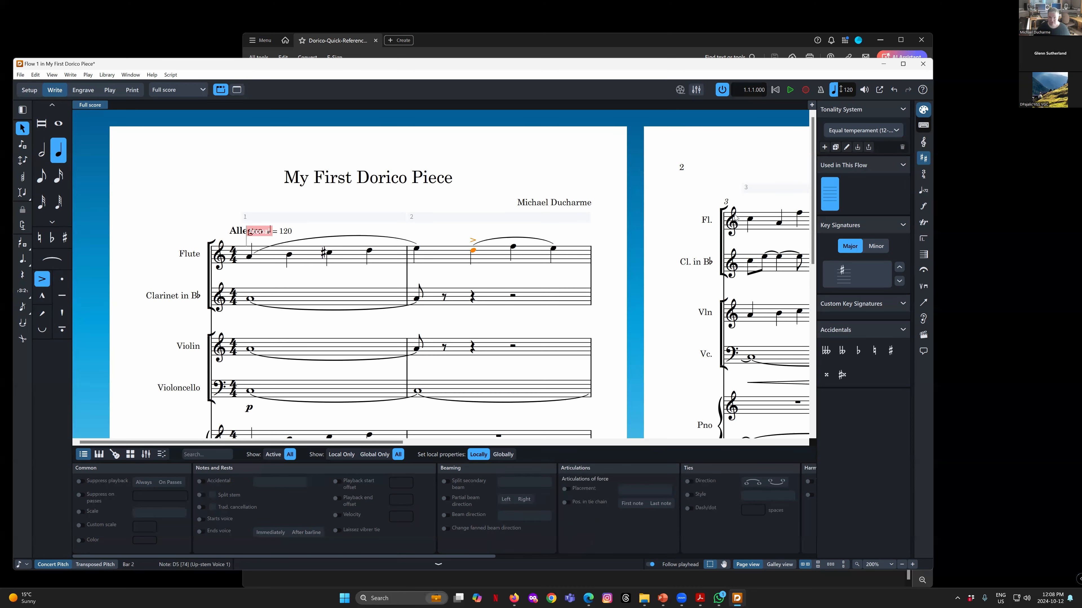
pyautogui.click(751, 220)
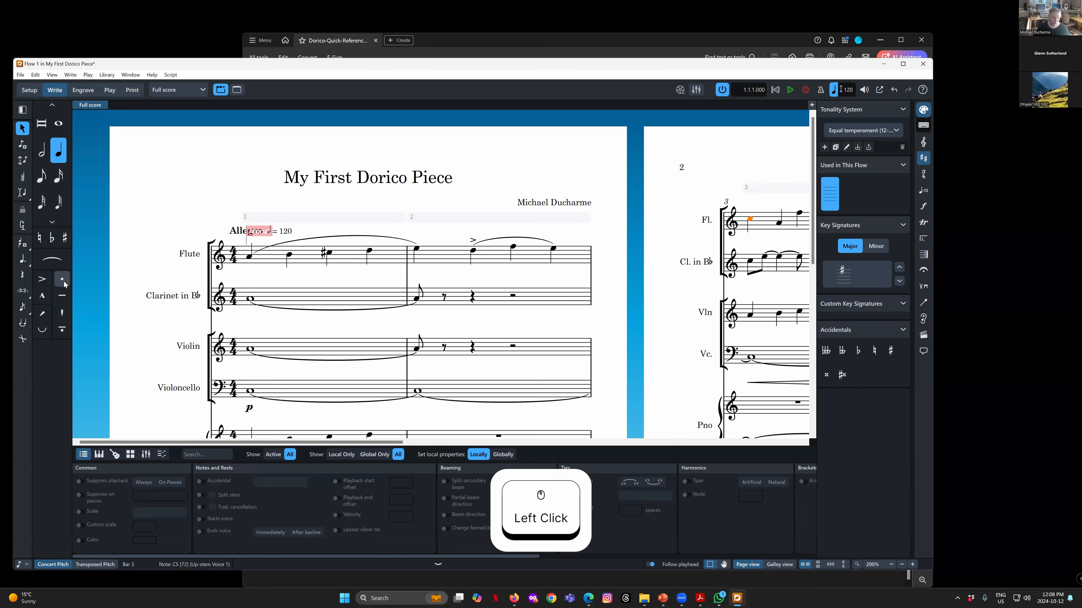
pyautogui.click(778, 223)
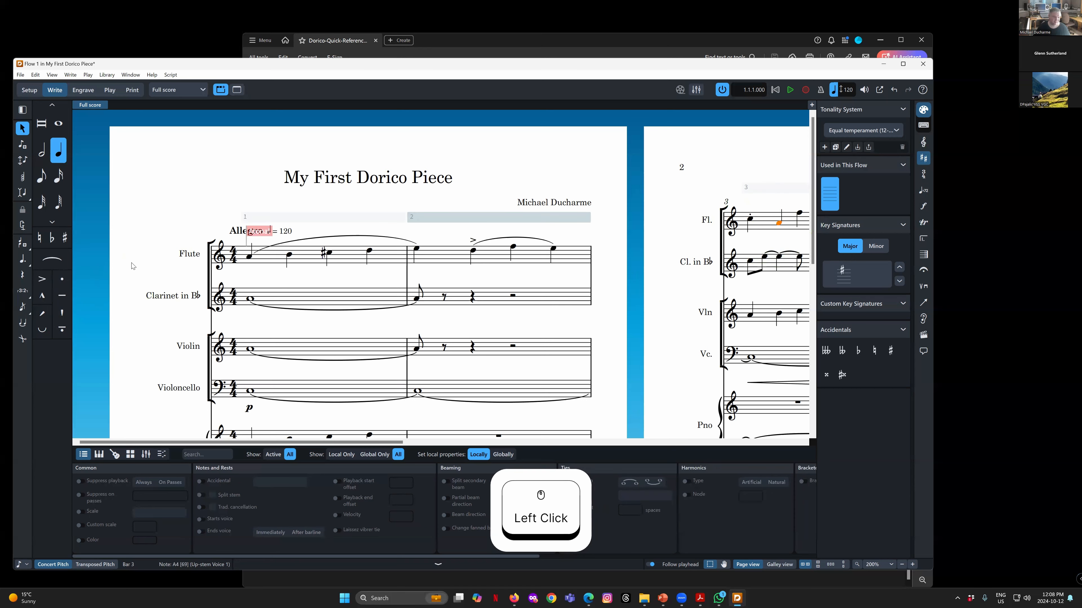
pyautogui.click(61, 280)
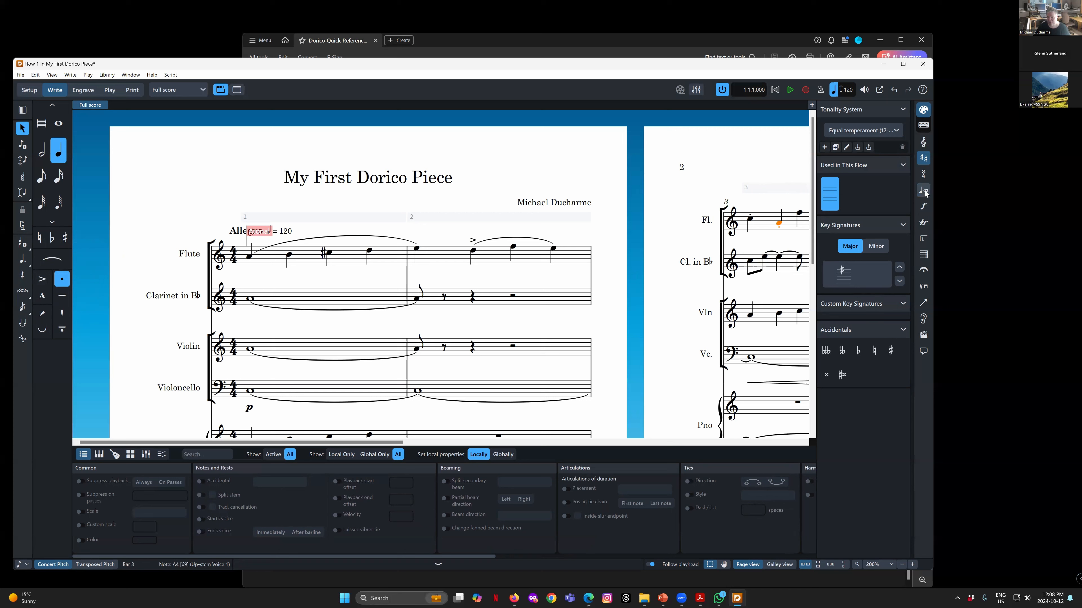
# Add the "senza vib." playing technique to the flute's first note in bar 1
pyautogui.click(924, 287)
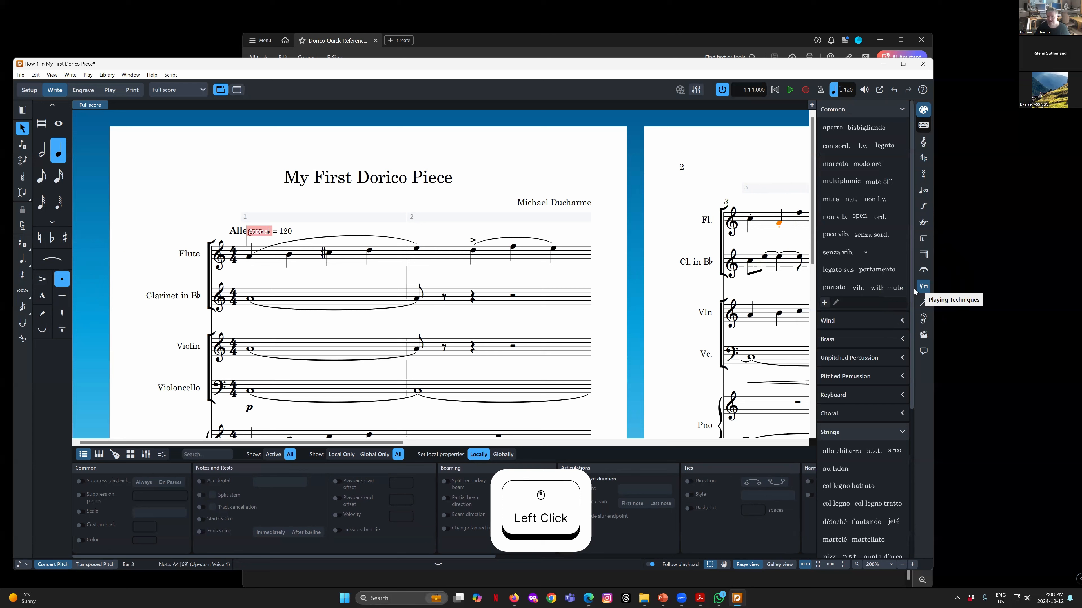
pyautogui.moveTo(911, 225)
pyautogui.mouseDown()
pyautogui.moveTo(911, 272)
pyautogui.moveTo(911, 204)
pyautogui.mouseUp()
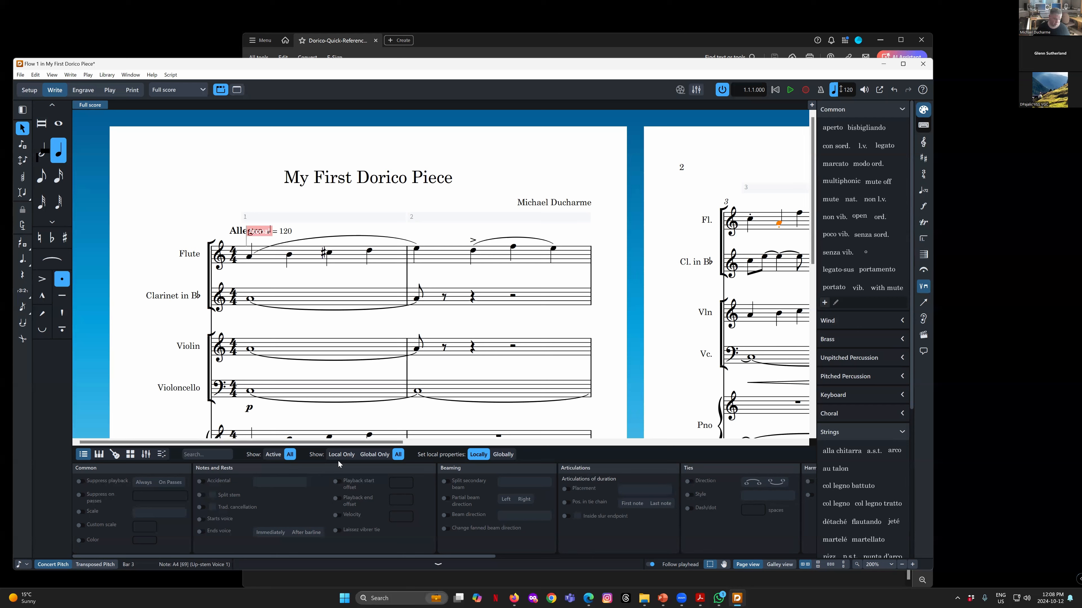
pyautogui.moveTo(272, 556)
pyautogui.mouseDown()
pyautogui.moveTo(417, 564)
pyautogui.moveTo(236, 543)
pyautogui.moveTo(254, 544)
pyautogui.mouseUp()
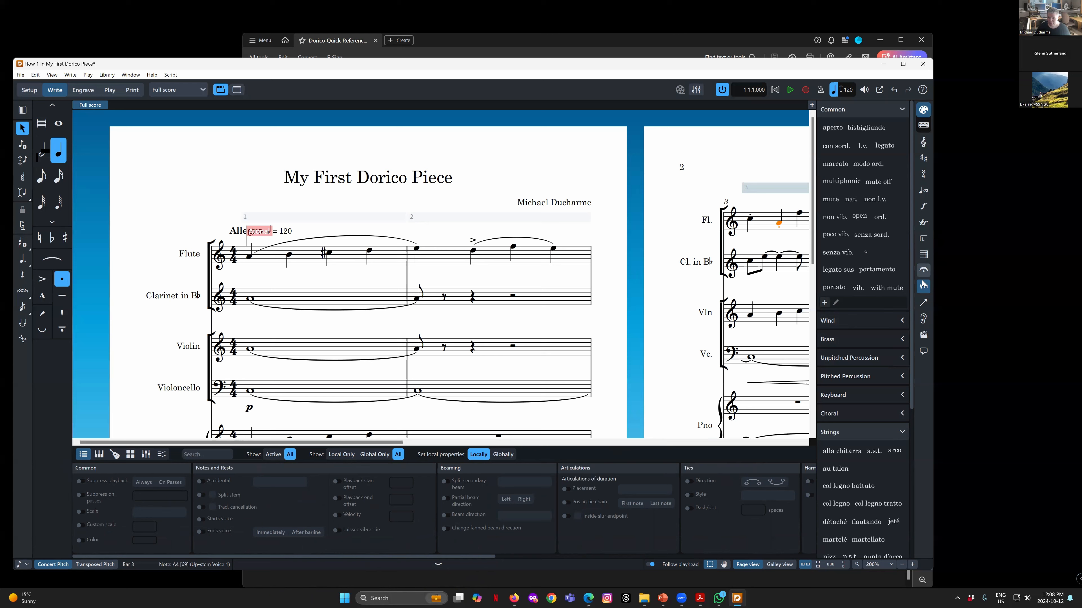
pyautogui.moveTo(912, 278); pyautogui.dragTo(933, 231)
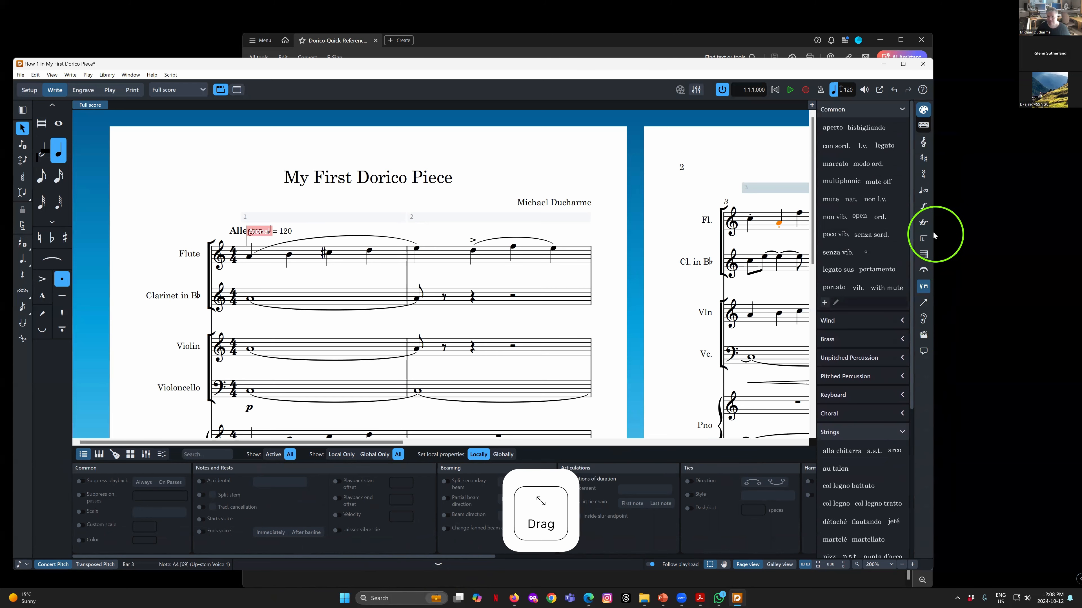
pyautogui.click(249, 258)
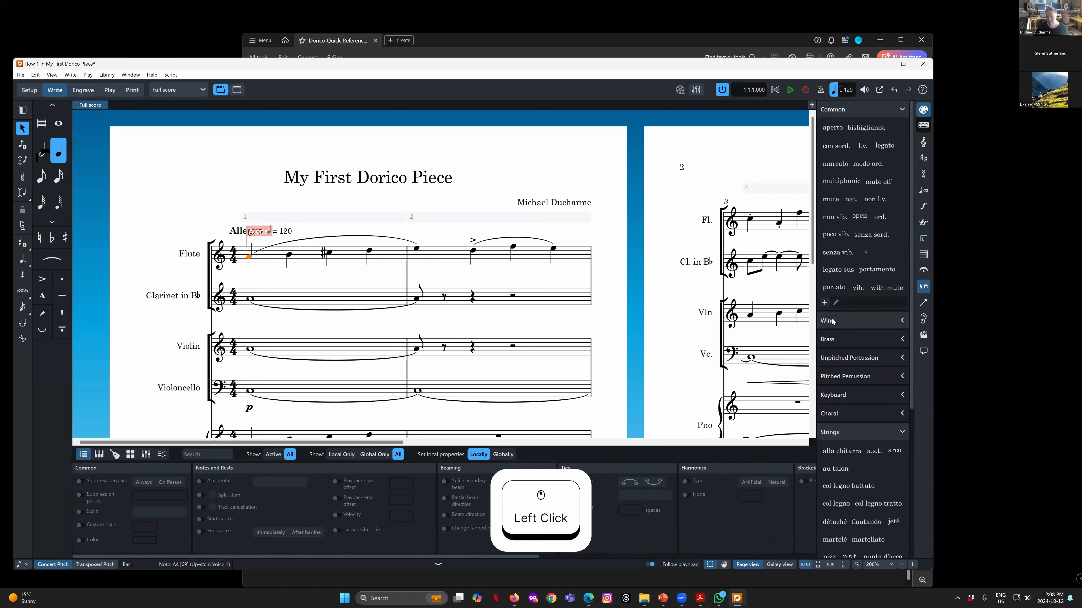
pyautogui.click(834, 254)
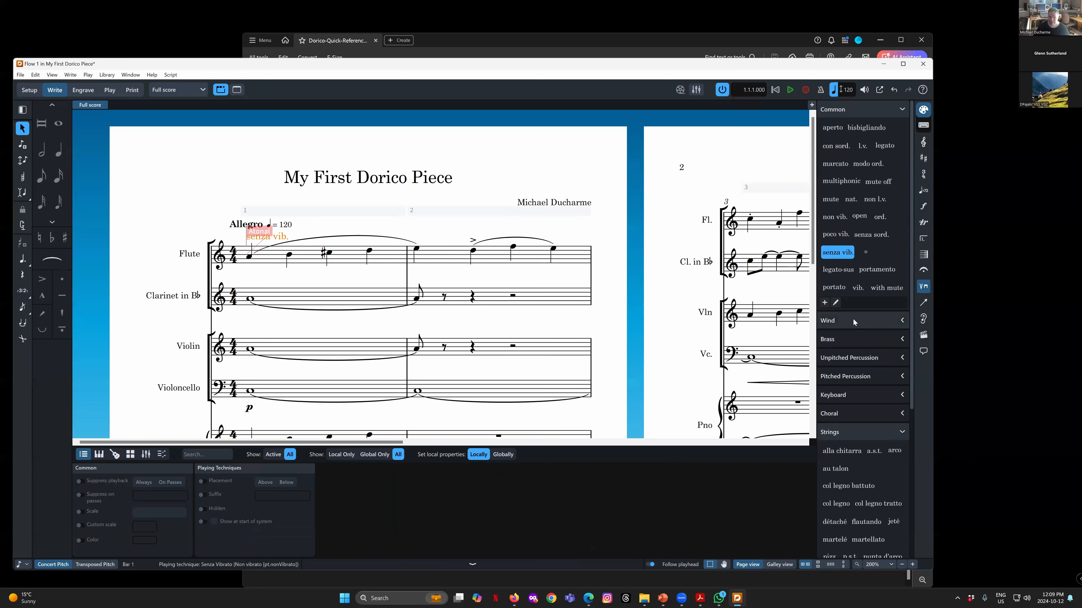
# Open the library's playing techniques editor and examine its technique categories, staying on Common
pyautogui.click(107, 75)
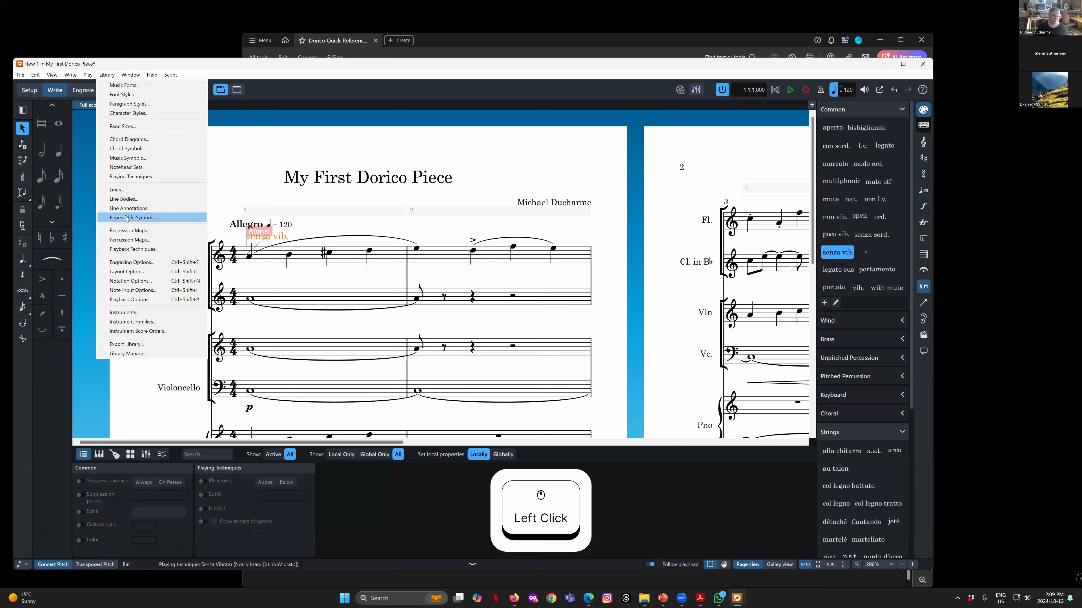
pyautogui.click(144, 175)
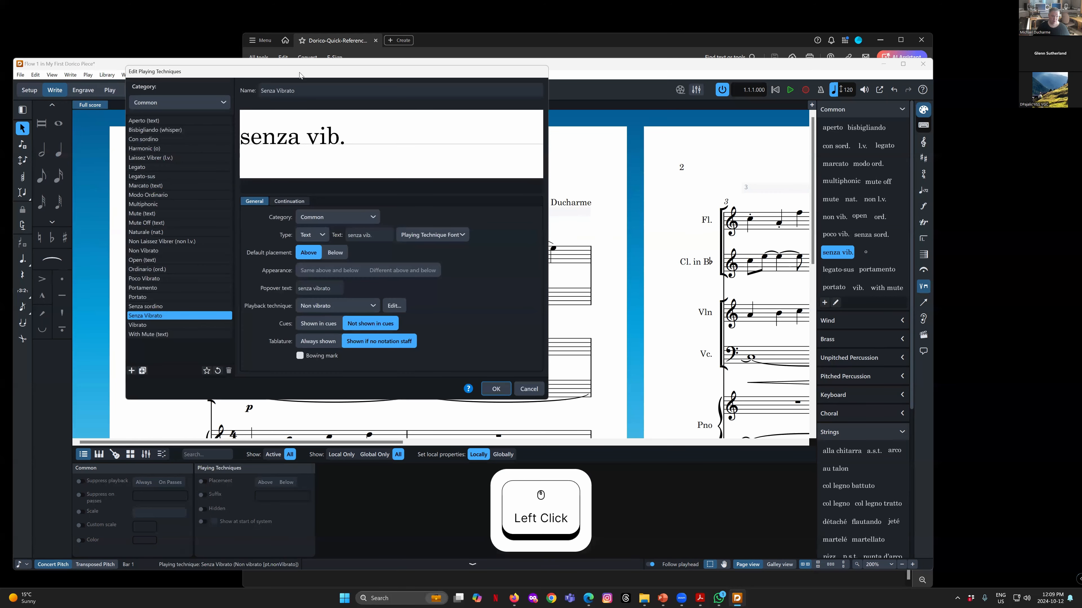
pyautogui.moveTo(319, 77); pyautogui.dragTo(407, 85)
pyautogui.click(264, 113)
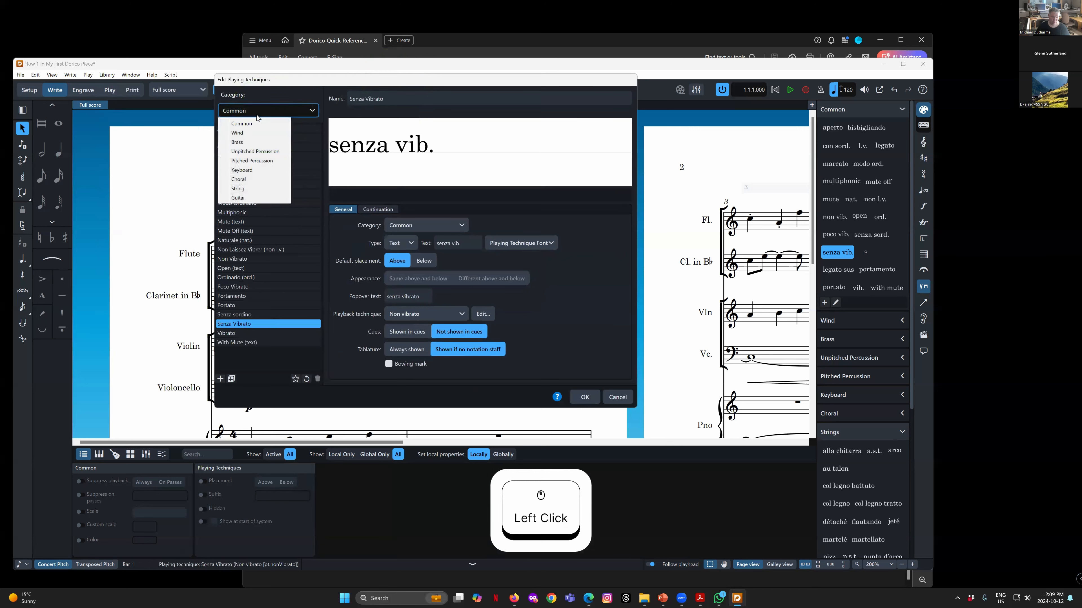
pyautogui.click(258, 109)
pyautogui.click(259, 109)
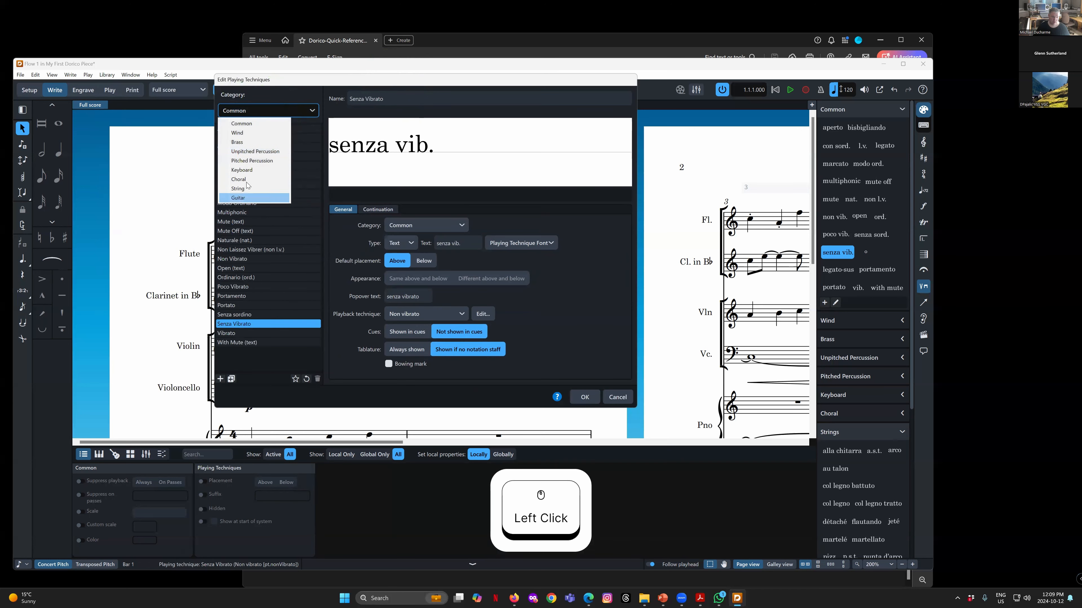
pyautogui.click(255, 110)
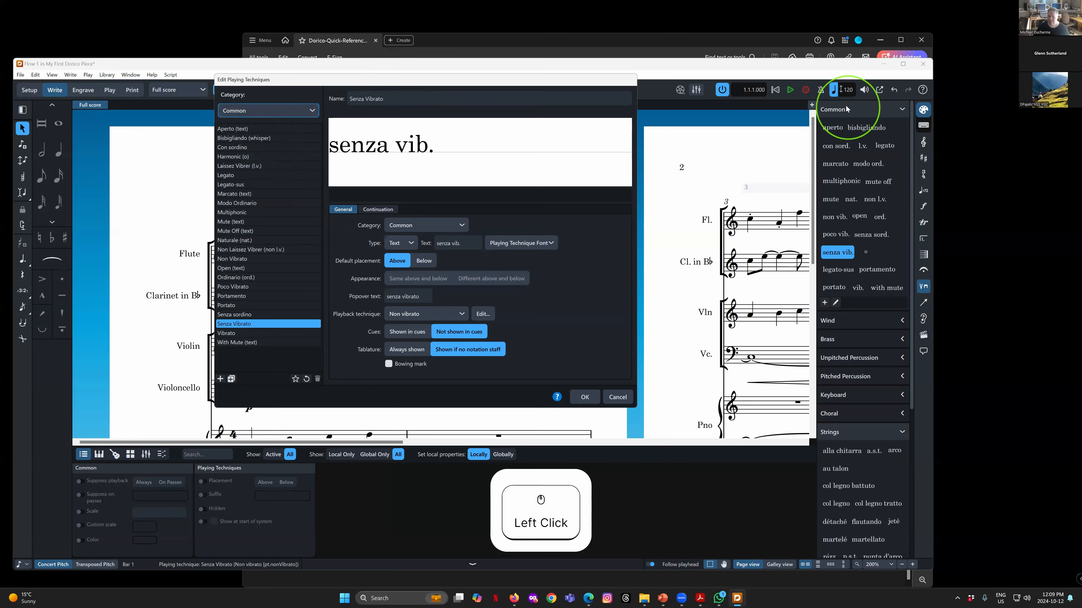
pyautogui.click(256, 109)
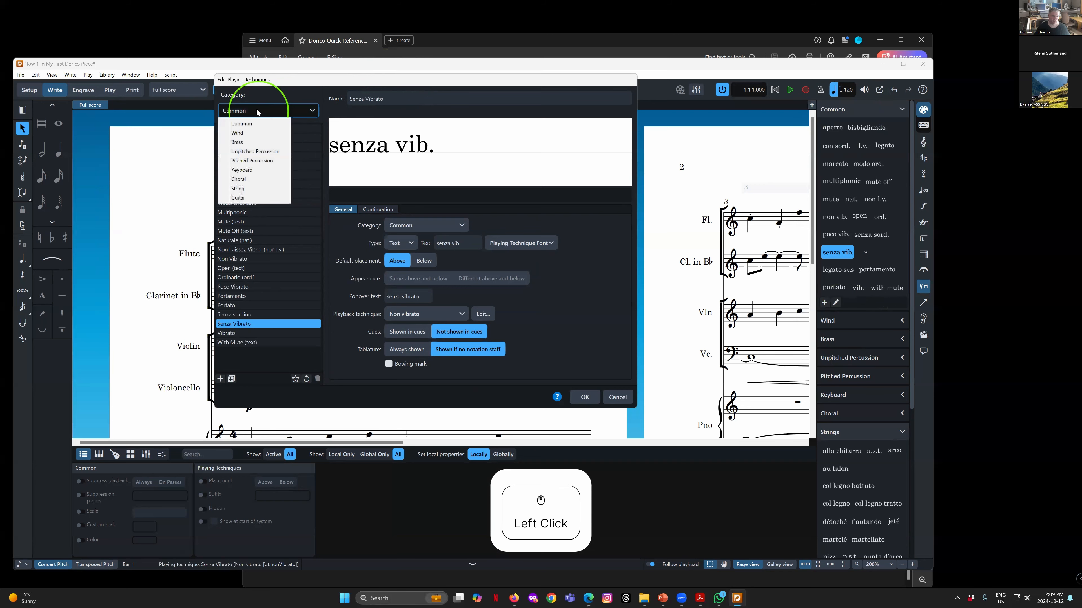
pyautogui.click(253, 109)
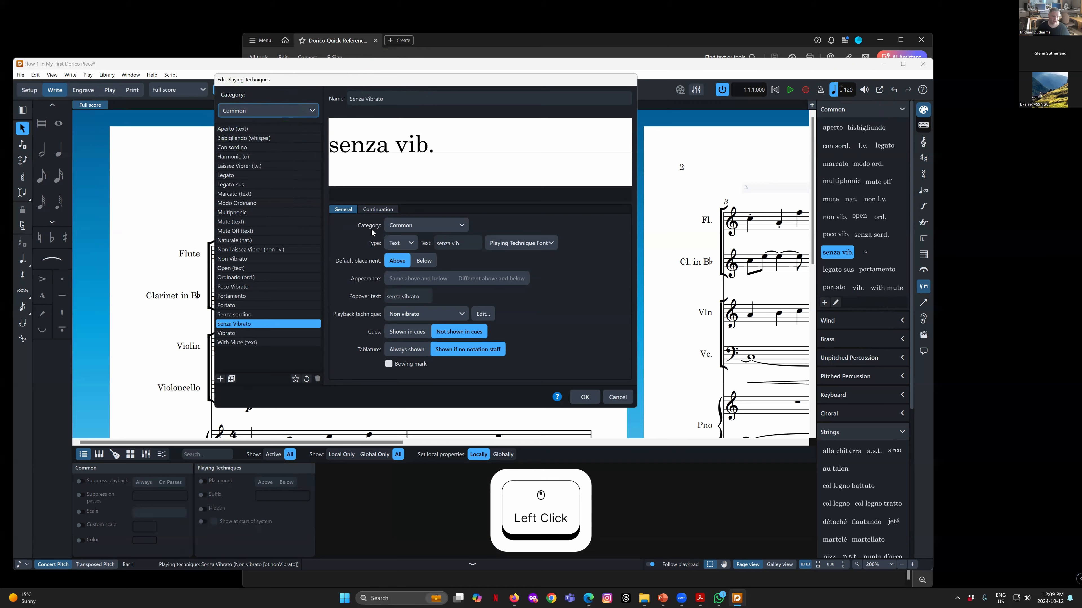
# Examine the popover text and settings of Common playing techniques, including Non Laissez Vibrer, Non Vibrato, Mute, Multiphonic and Con sordino
pyautogui.click(251, 133)
pyautogui.click(263, 187)
pyautogui.click(271, 251)
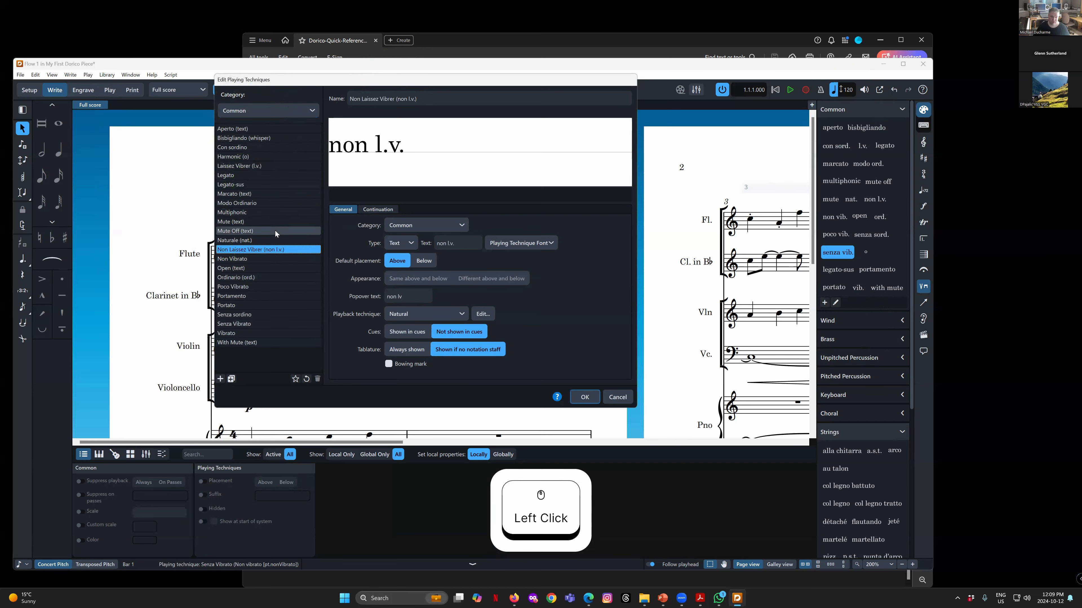
pyautogui.click(254, 166)
pyautogui.click(265, 257)
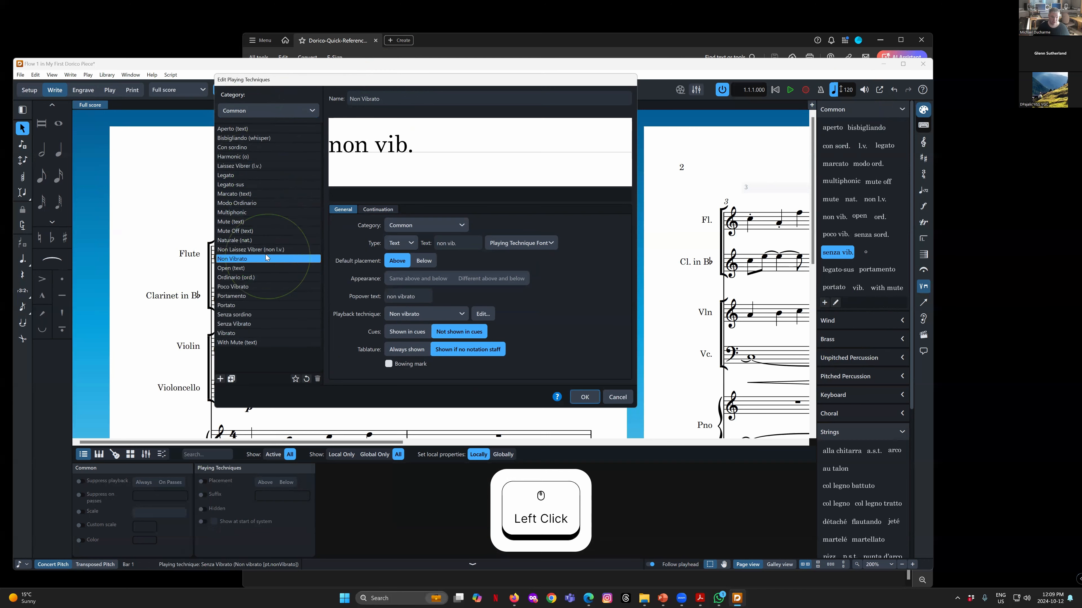
pyautogui.click(272, 296)
pyautogui.click(245, 222)
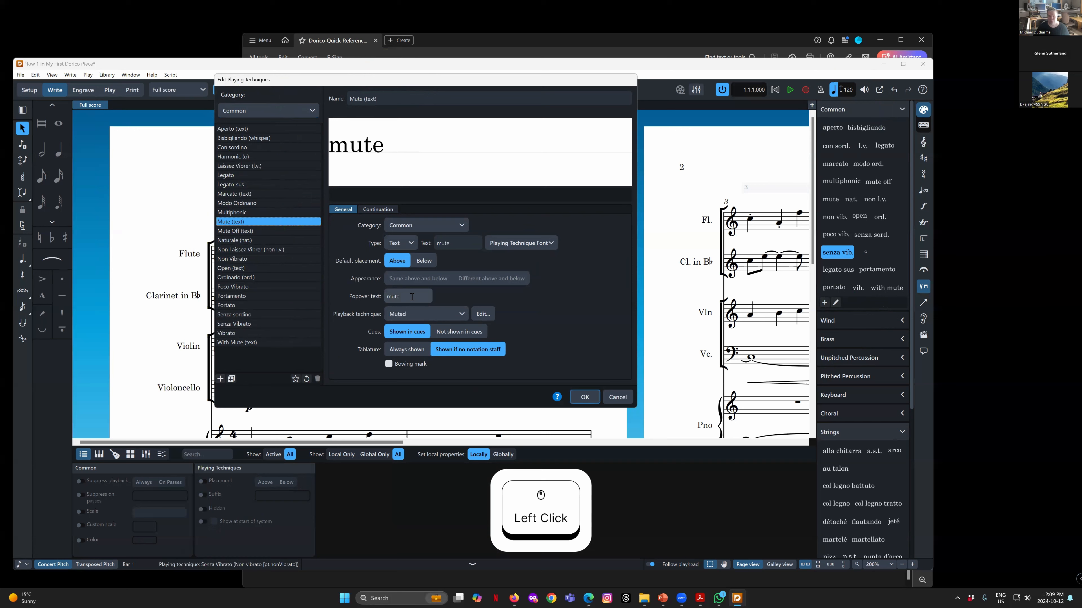
pyautogui.click(241, 175)
pyautogui.click(240, 213)
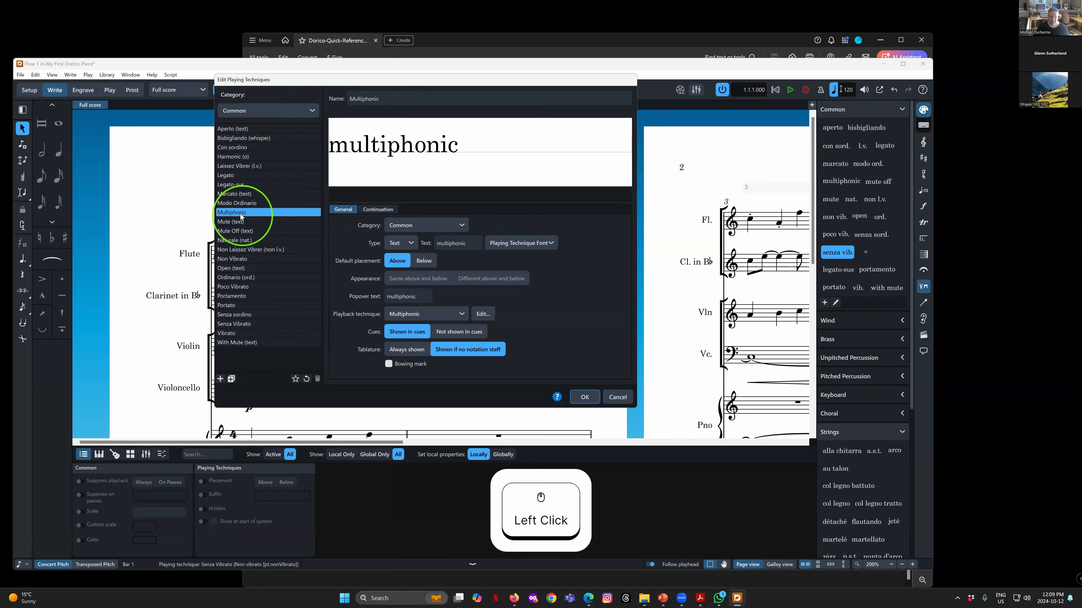
pyautogui.click(241, 148)
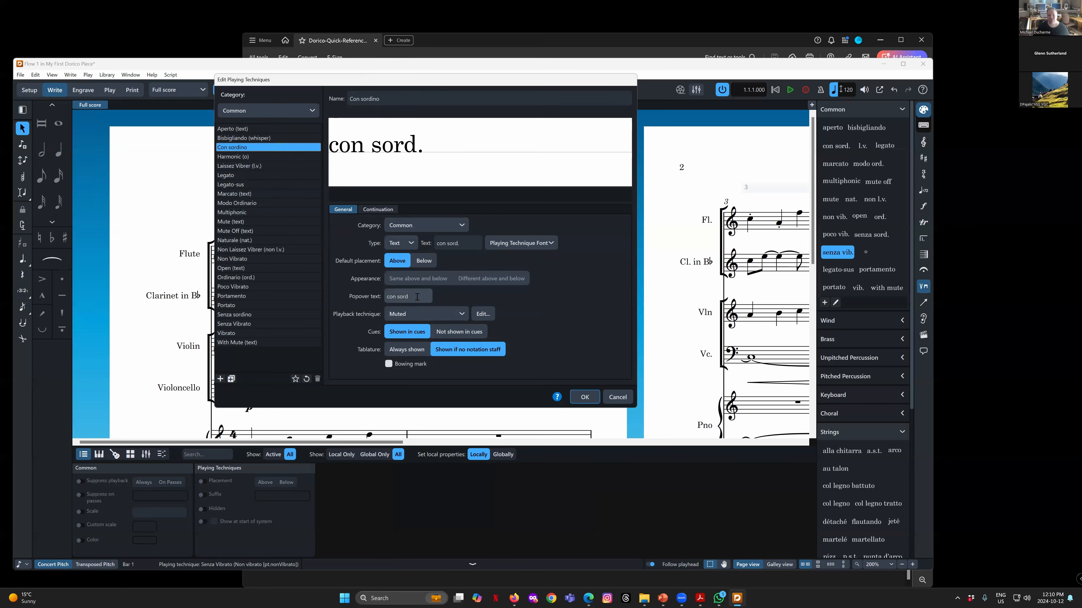
# Close the playing techniques editor and add the "con sord." playing technique to the cello's first note in bar 1
pyautogui.click(616, 398)
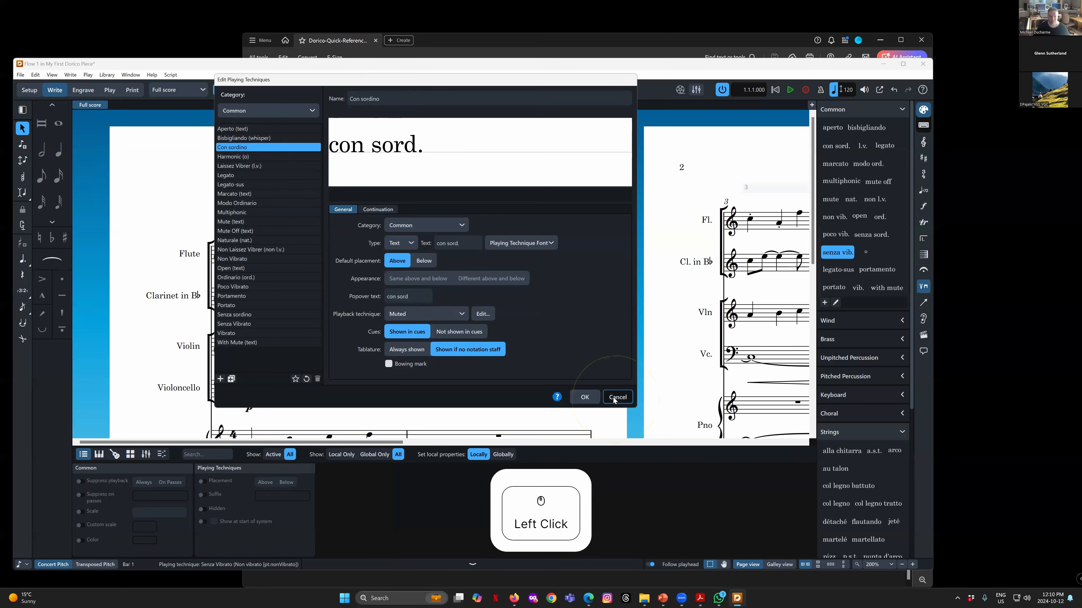
pyautogui.click(247, 392)
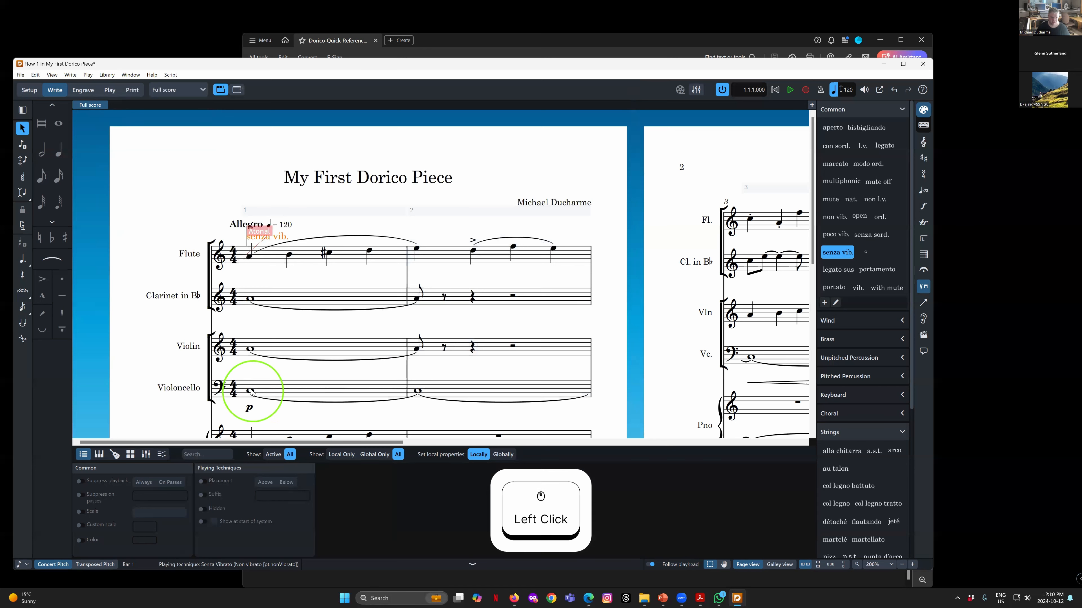
pyautogui.hotkey('shift', 'p')
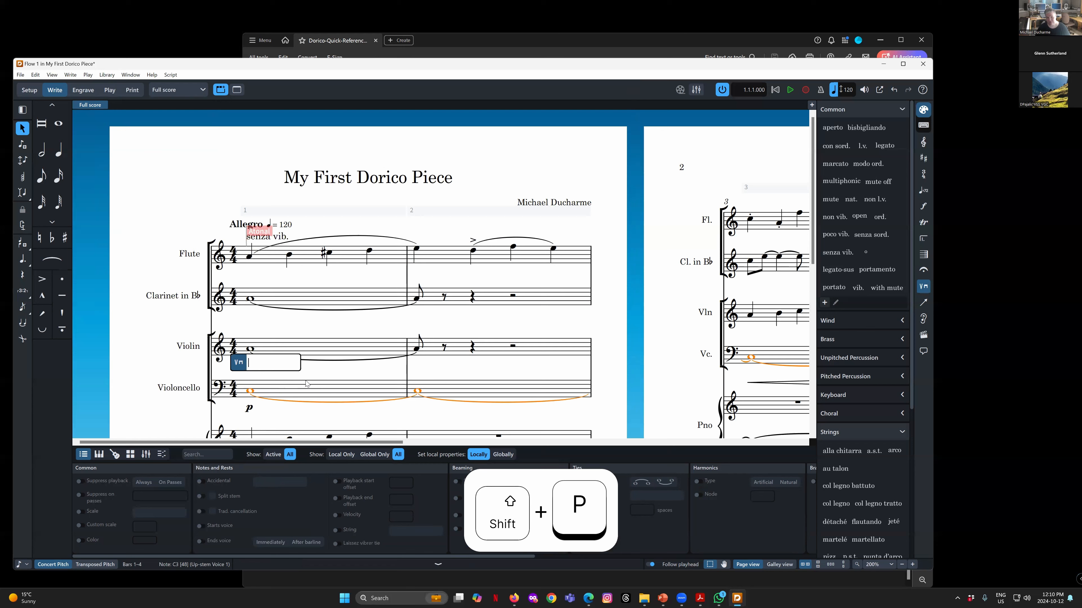
pyautogui.write('con sor')
pyautogui.press('Return')
pyautogui.press('Return')
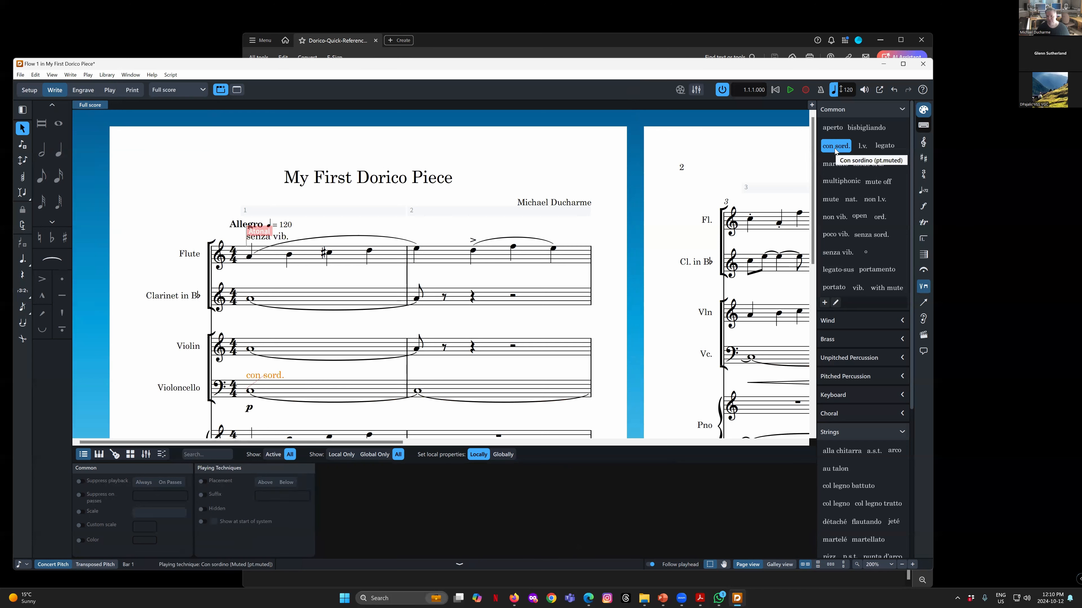
# Try changing the Con sordino playing technique's popover text to "cs" in the library's playing techniques editor
pyautogui.click(107, 75)
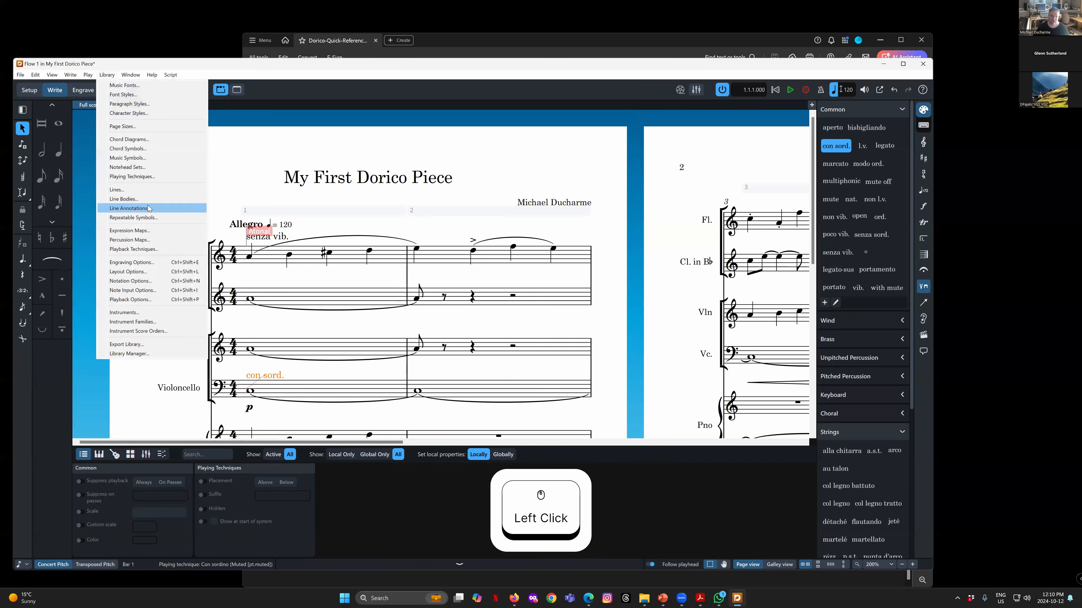
pyautogui.click(144, 177)
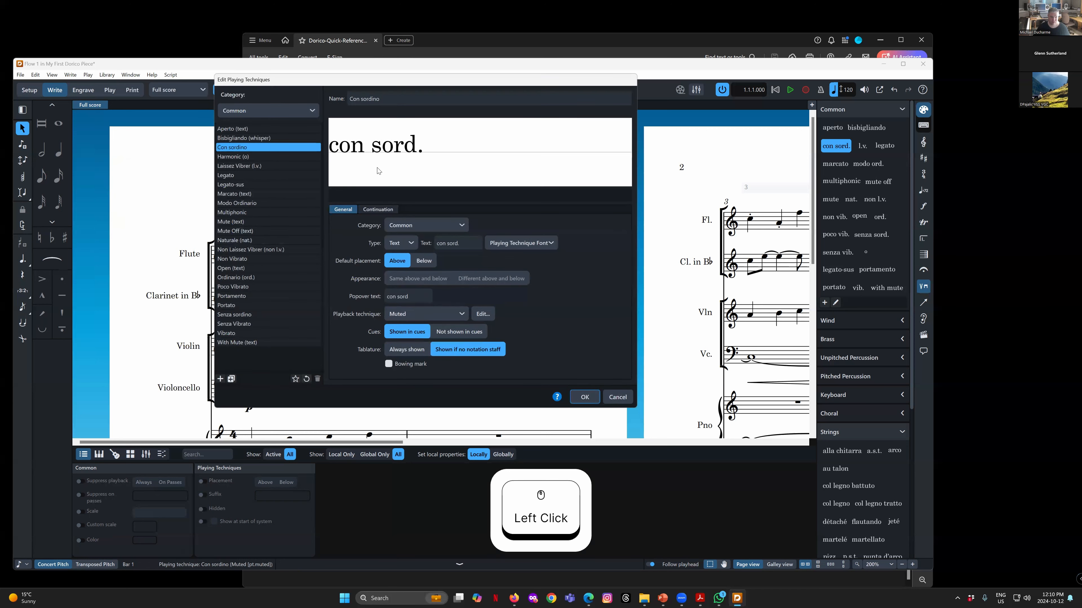
pyautogui.moveTo(413, 295); pyautogui.dragTo(297, 294)
pyautogui.write('cs')
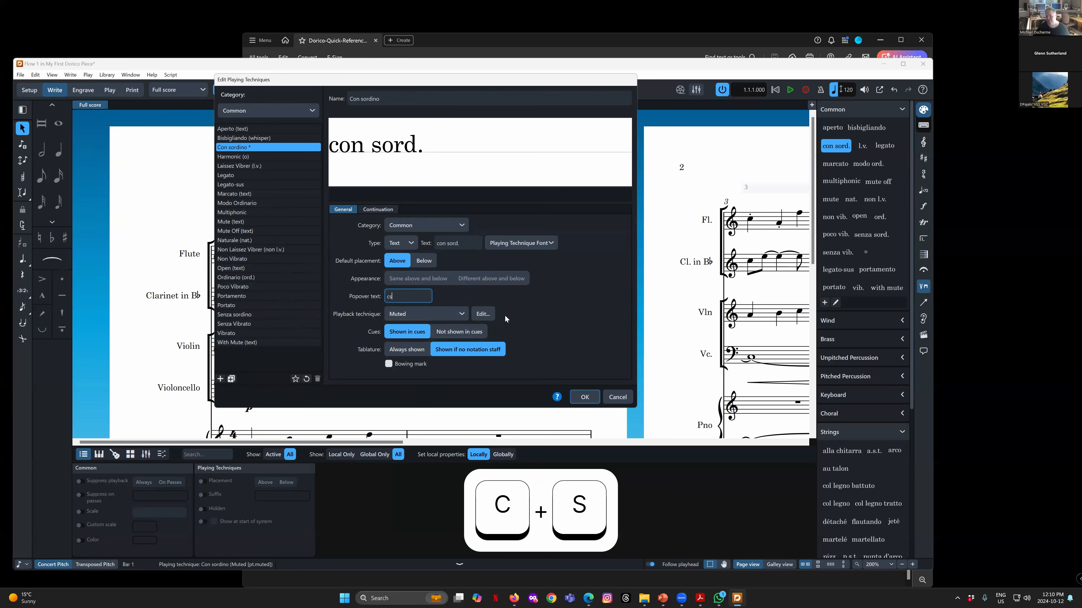
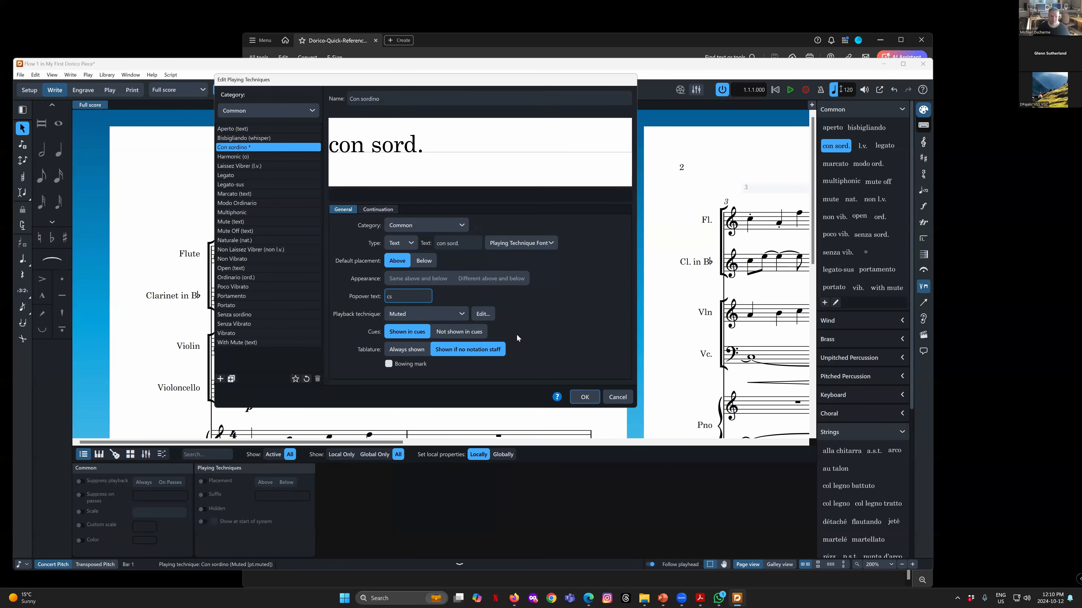
pyautogui.click(618, 397)
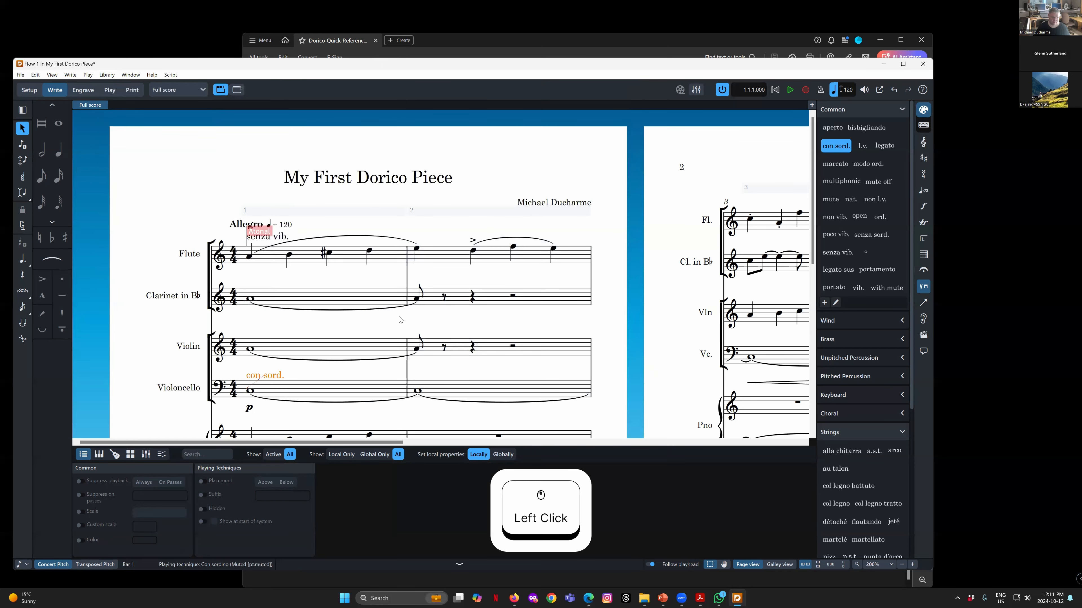
# Add the lyrics "The cow flew up high" below the flute staff, one word per note from the first note of bar 1
pyautogui.scroll(-2, 257, 379)
pyautogui.scroll(2, 255, 341)
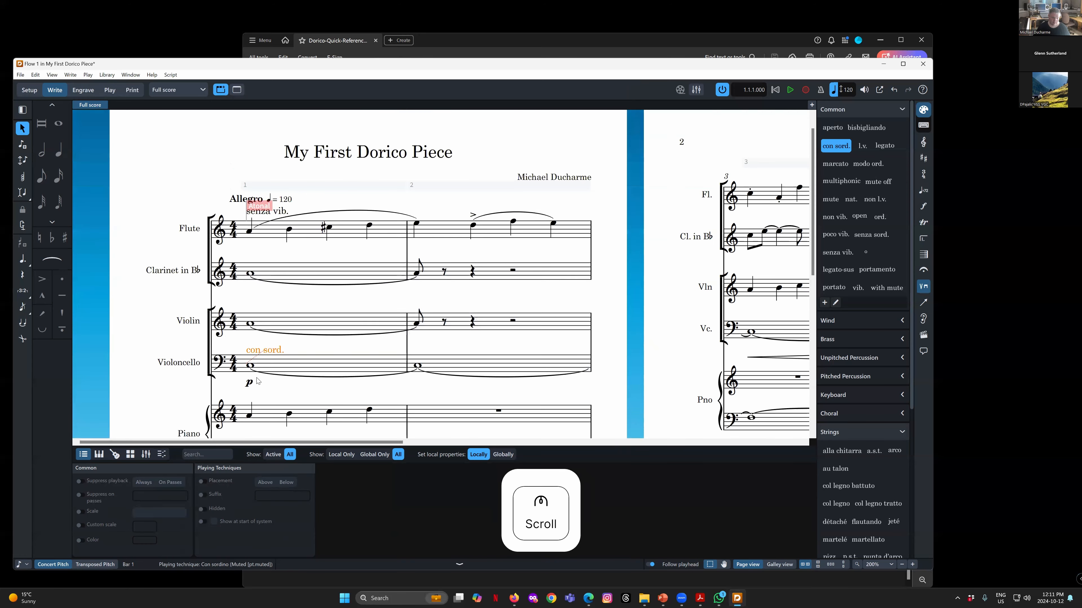
pyautogui.scroll(-1, 251, 292)
pyautogui.scroll(-1, 255, 294)
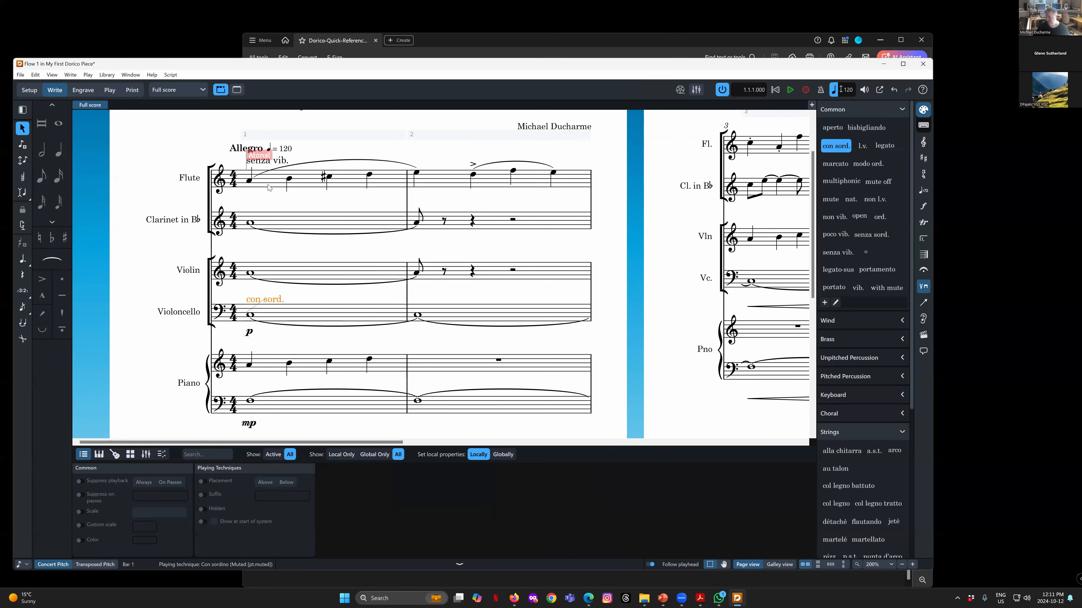
pyautogui.click(250, 184)
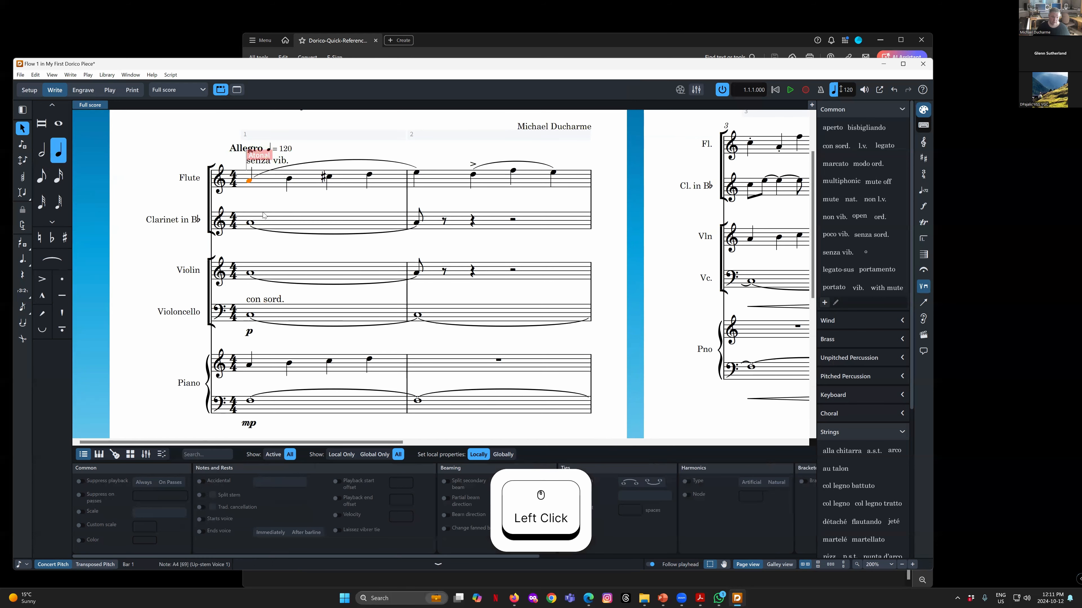
pyautogui.scroll(-3, 312, 329)
pyautogui.scroll(3, 312, 329)
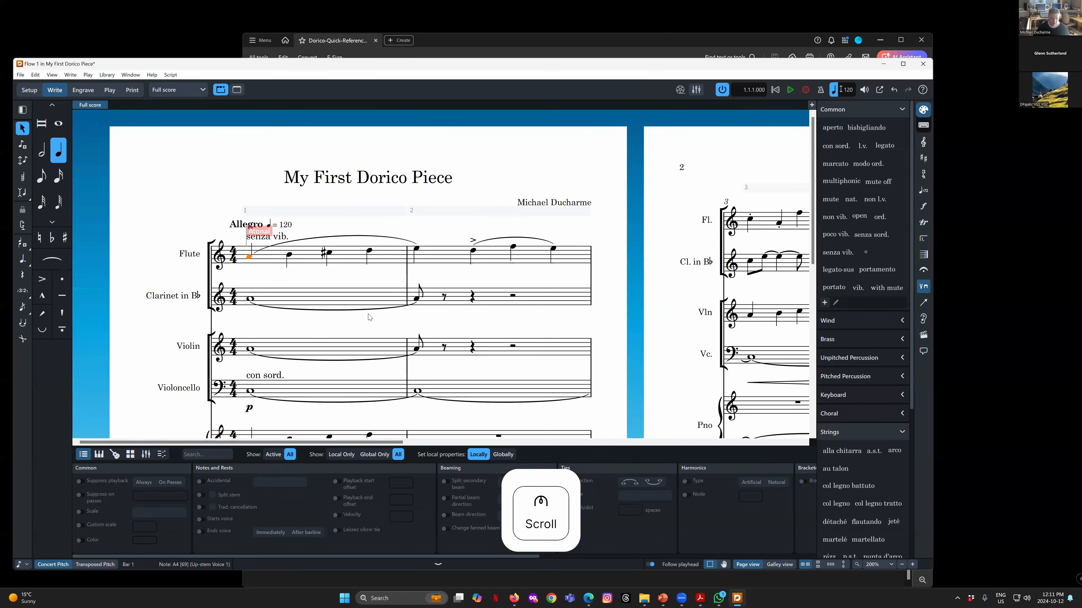
pyautogui.hotkey('shift', 'l')
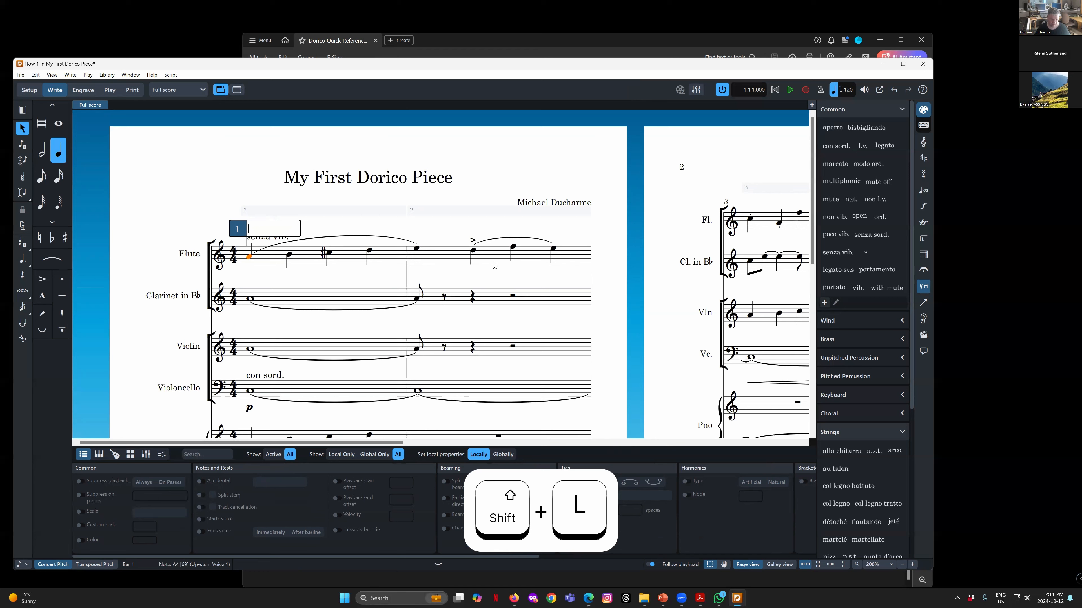
pyautogui.press('shift')
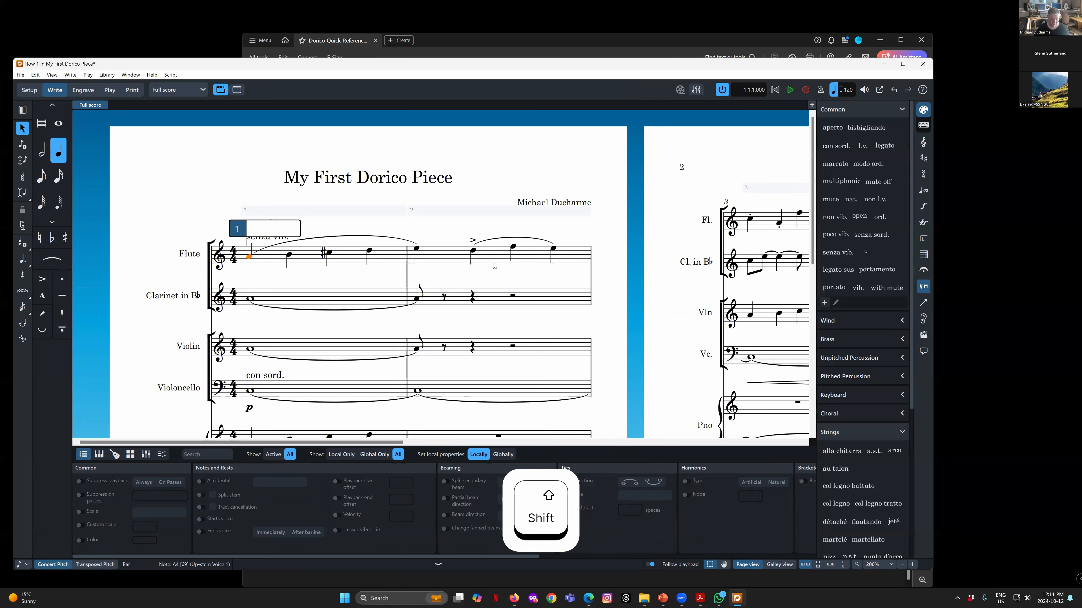
pyautogui.write('The')
pyautogui.press('space')
pyautogui.write('cow')
pyautogui.press('space')
pyautogui.write('fle')
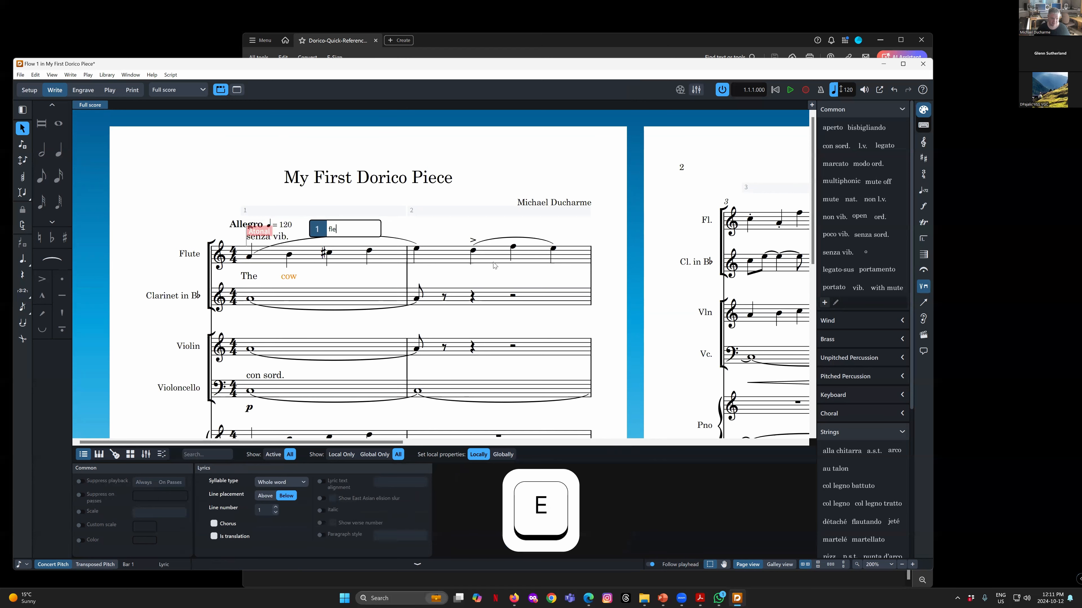
pyautogui.write('w')
pyautogui.press('space')
pyautogui.write('up')
pyautogui.press('space')
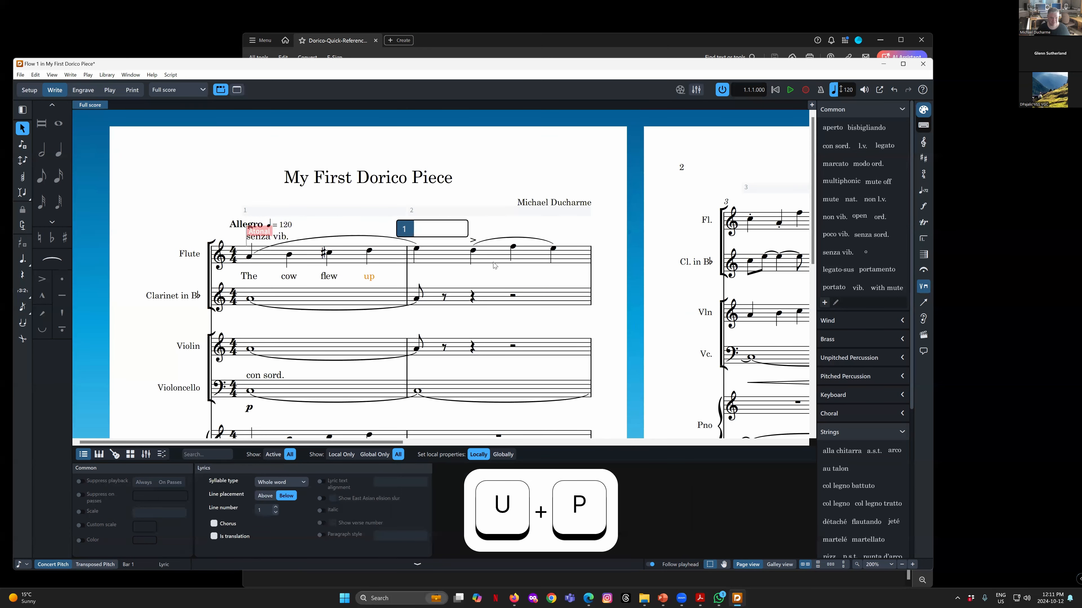
pyautogui.write('high')
pyautogui.press('Return')
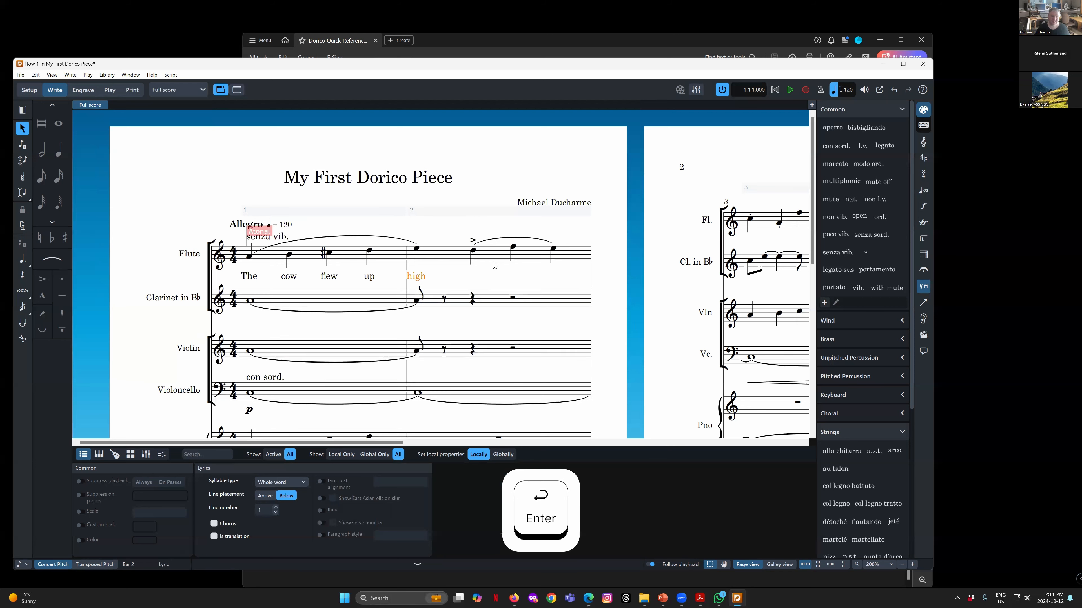
pyautogui.click(340, 275)
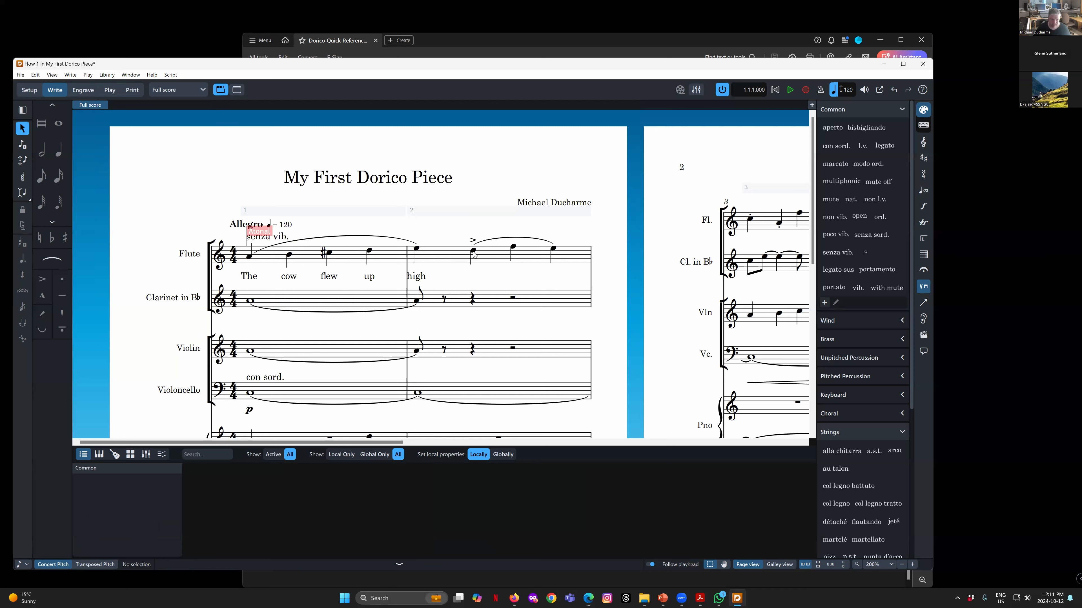
pyautogui.click(289, 276)
pyautogui.click(329, 276)
pyautogui.click(368, 276)
pyautogui.click(416, 276)
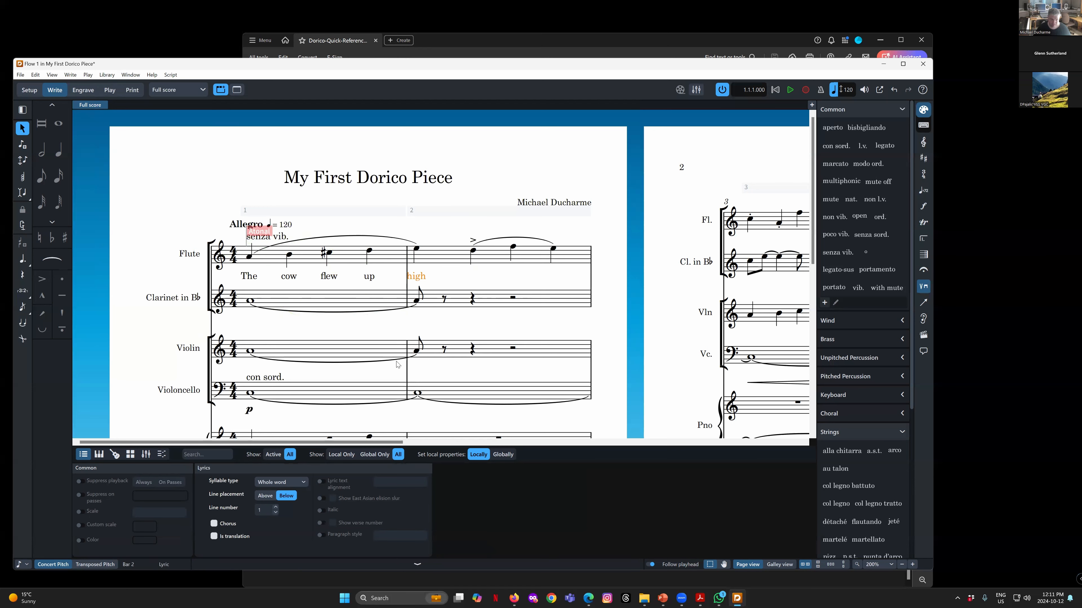
# Add the suffix "dolce" to the cello's p dynamic in bar 1
pyautogui.scroll(-3, 326, 393)
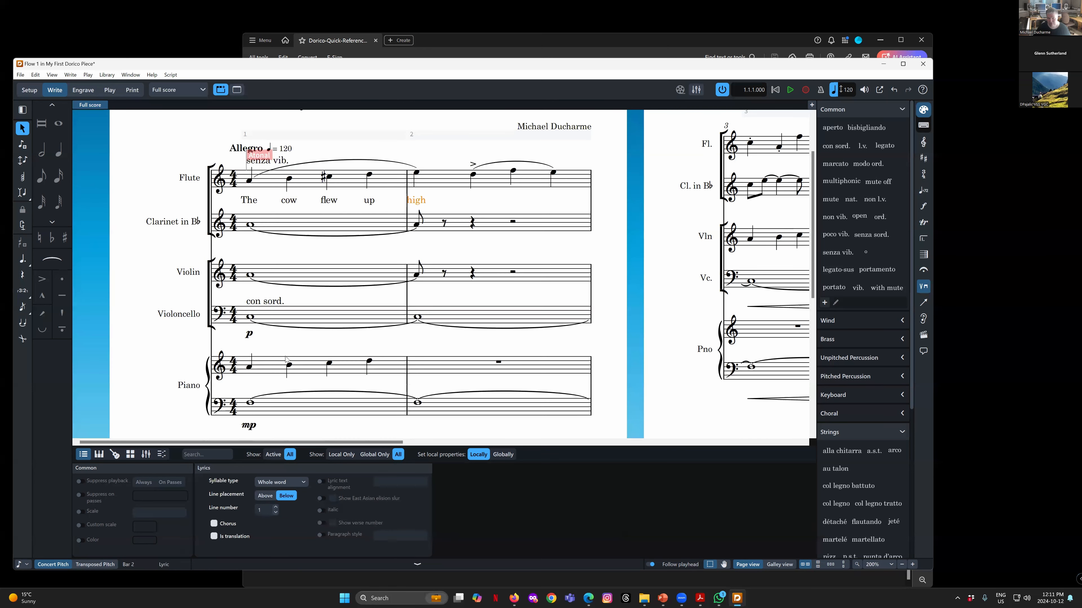
pyautogui.click(253, 337)
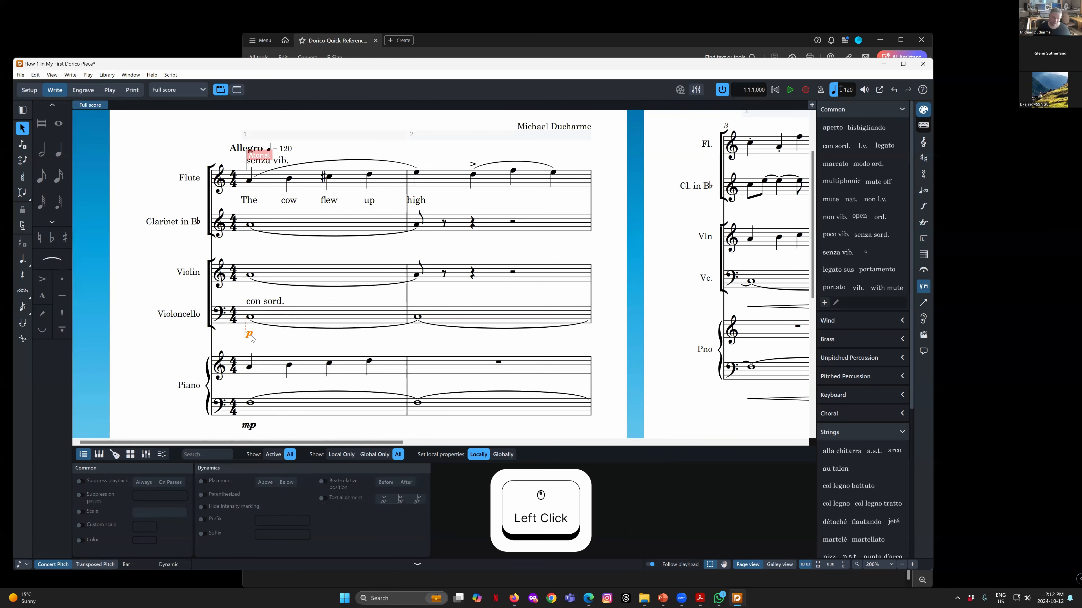
pyautogui.click(294, 349)
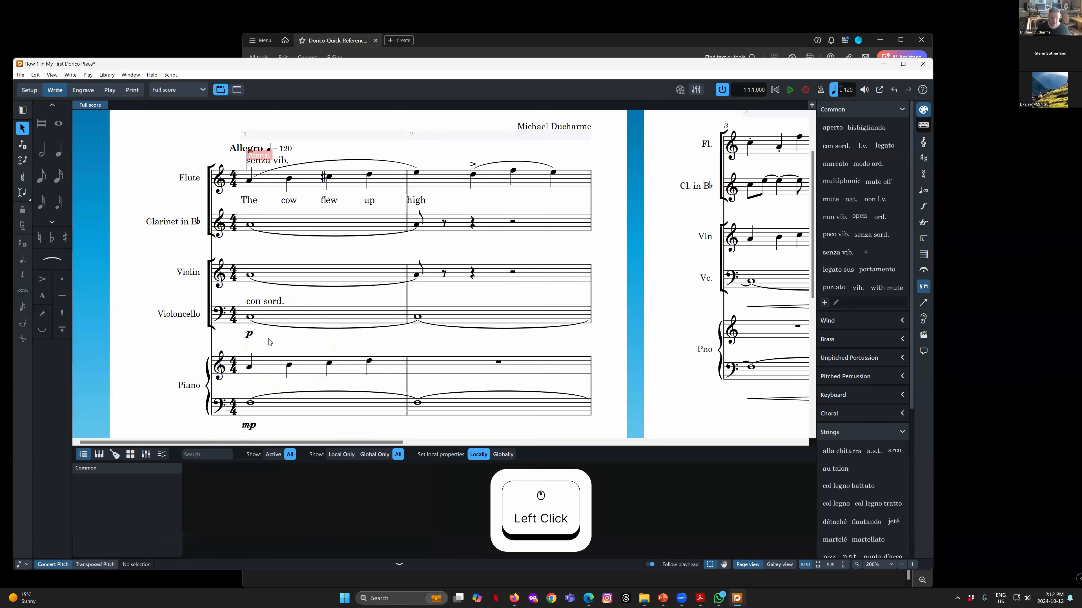
pyautogui.click(249, 335)
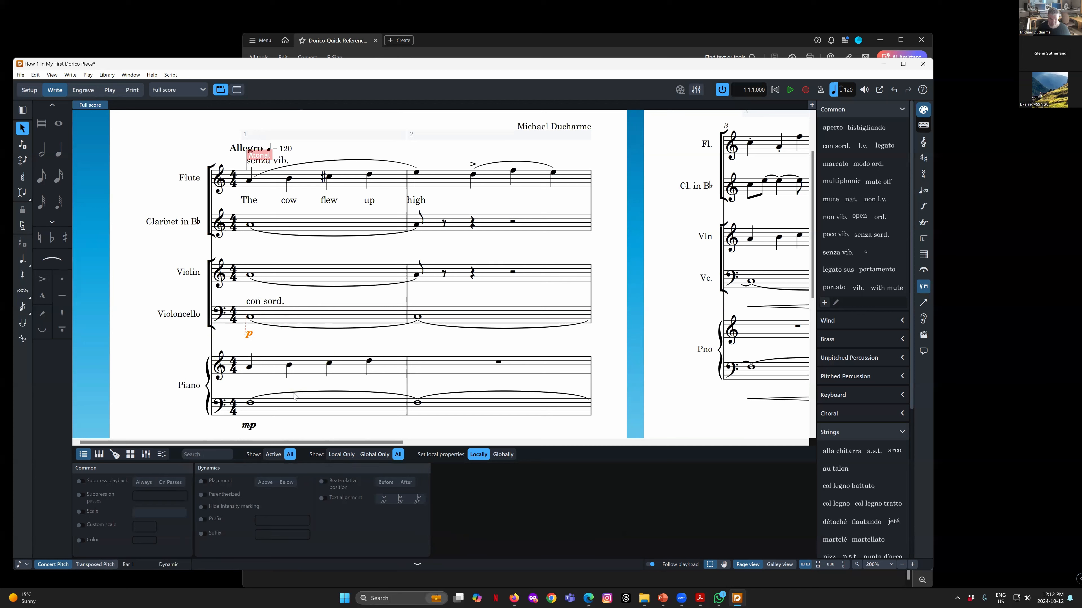
pyautogui.click(203, 534)
pyautogui.click(273, 534)
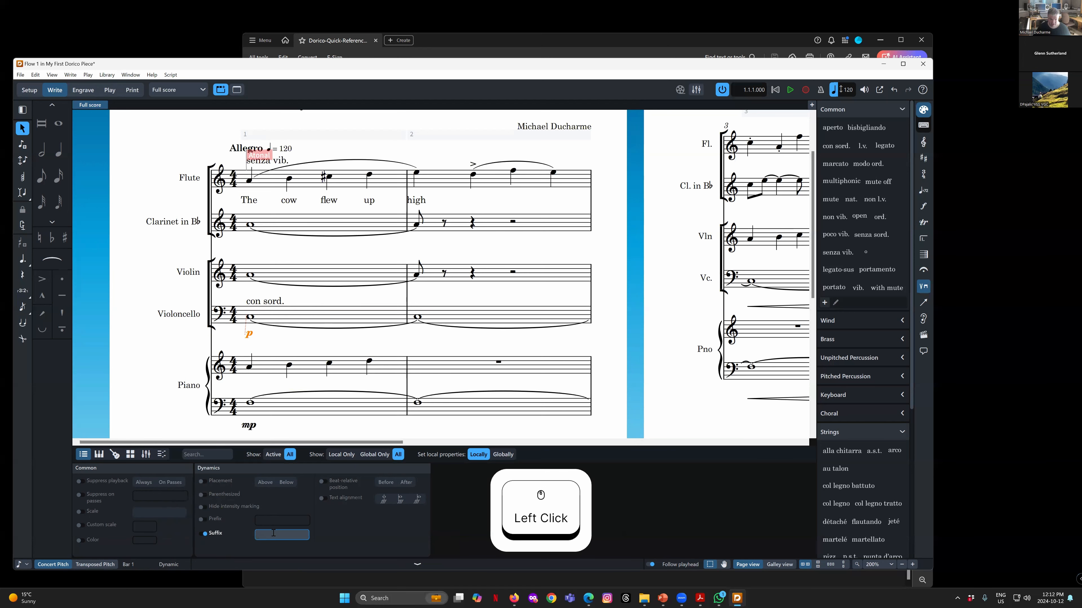
pyautogui.write('dolce')
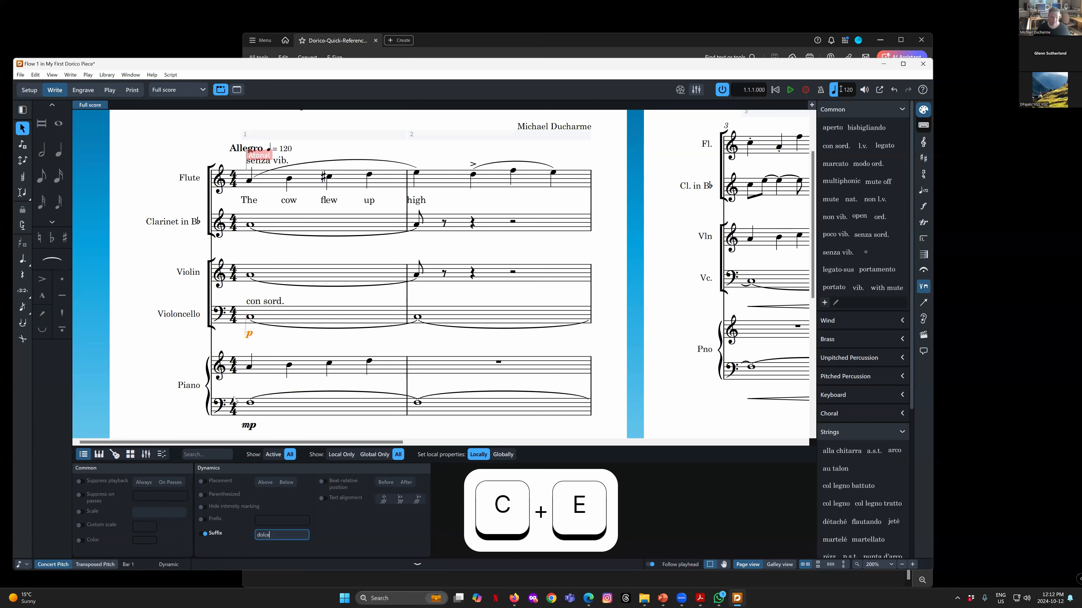
pyautogui.click(244, 342)
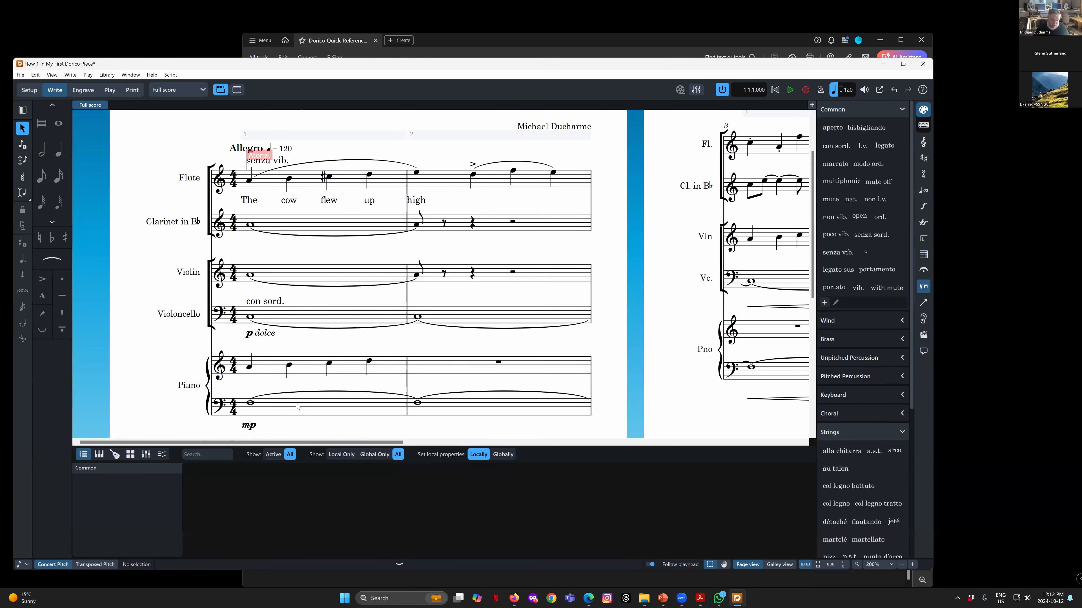
pyautogui.scroll(-2, 282, 377)
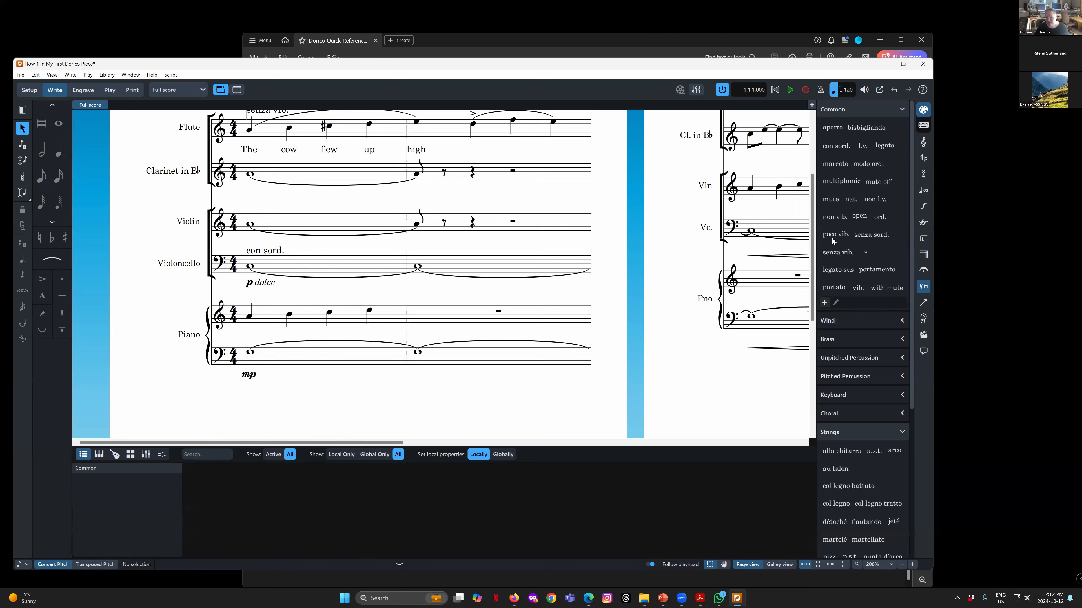
pyautogui.scroll(-3, 857, 400)
pyautogui.scroll(3, 834, 249)
pyautogui.click(262, 285)
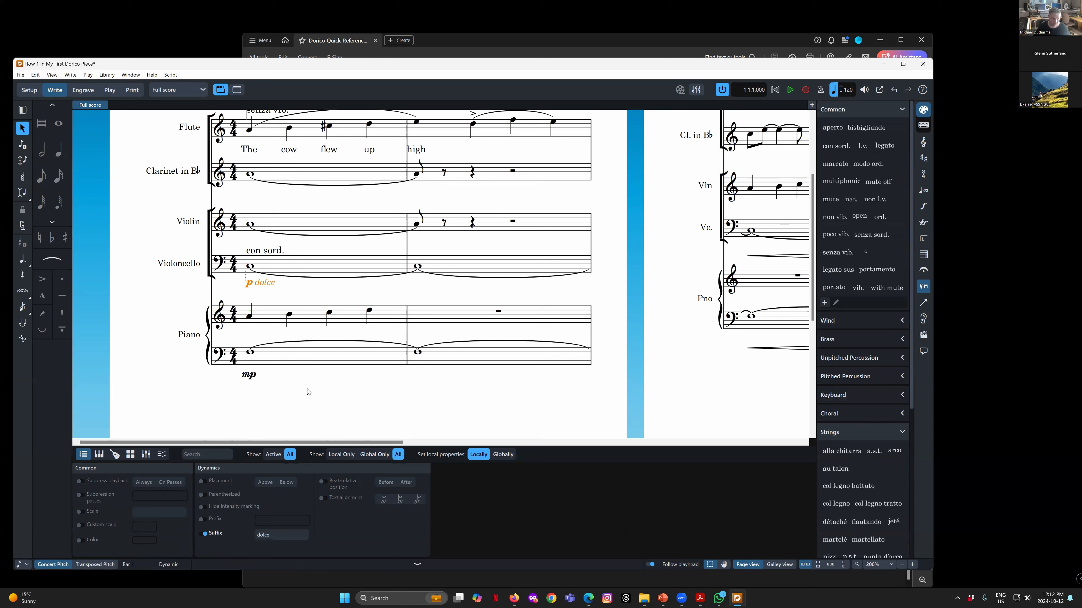
pyautogui.click(304, 405)
pyautogui.scroll(3, 424, 341)
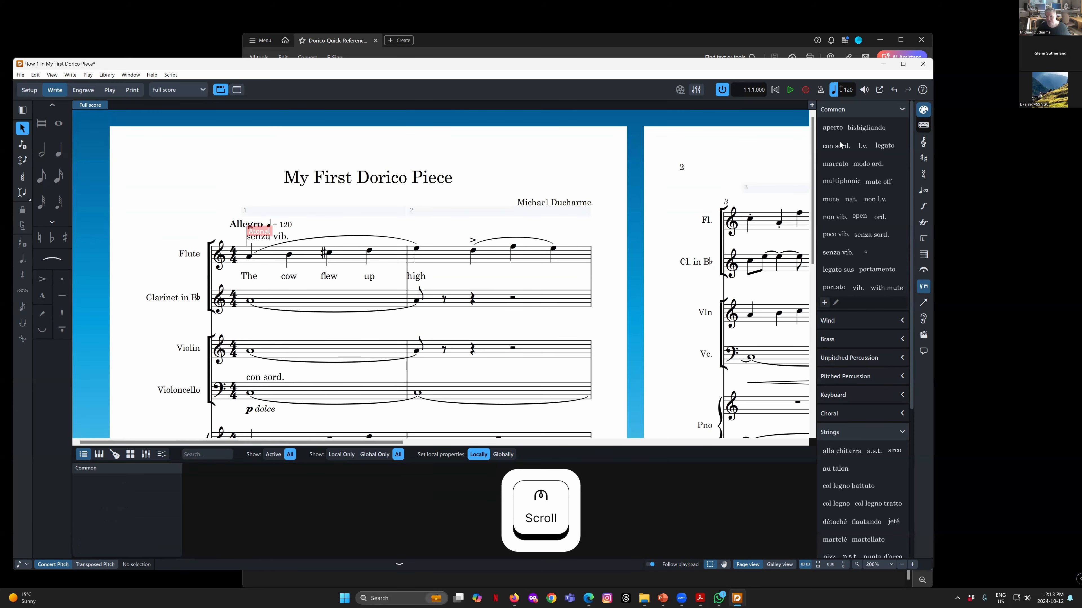
pyautogui.scroll(-2, 255, 328)
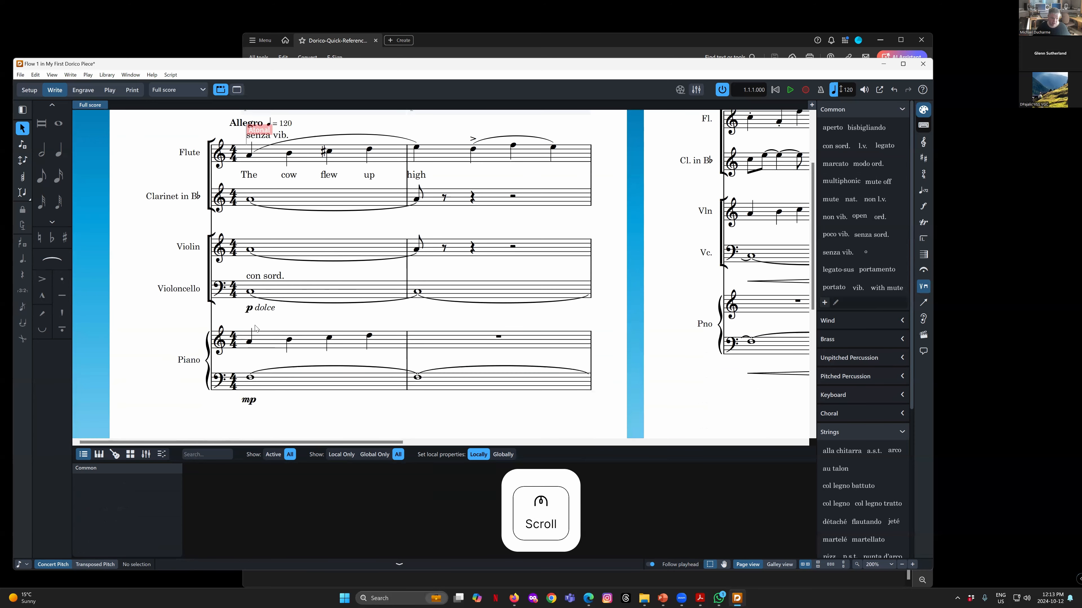
pyautogui.click(250, 310)
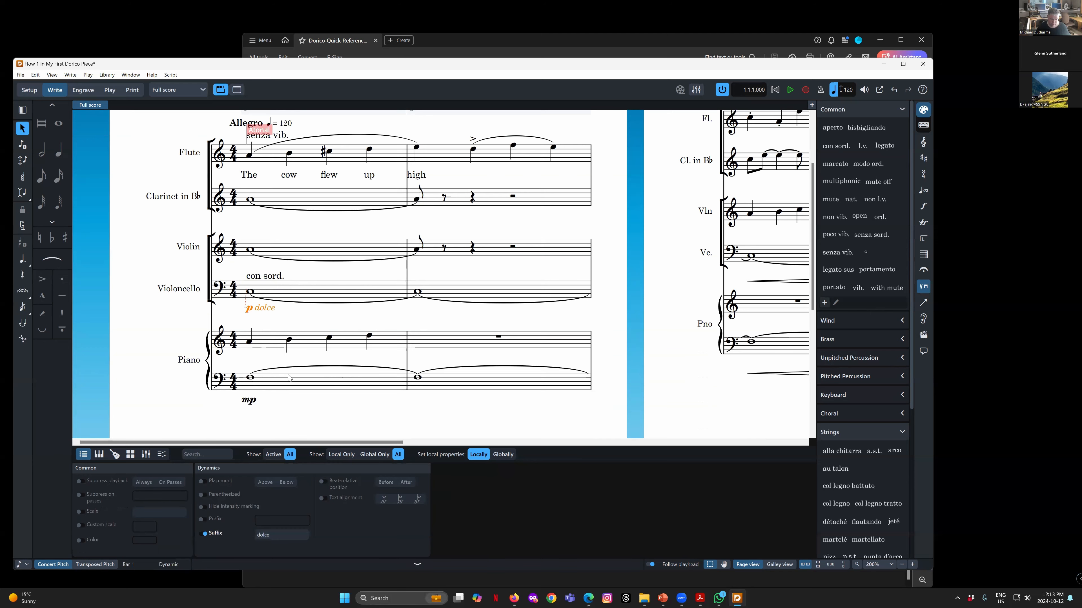
# Add the staff text "blah blah blah" above the violin's first note in bar 1
pyautogui.scroll(2, 439, 339)
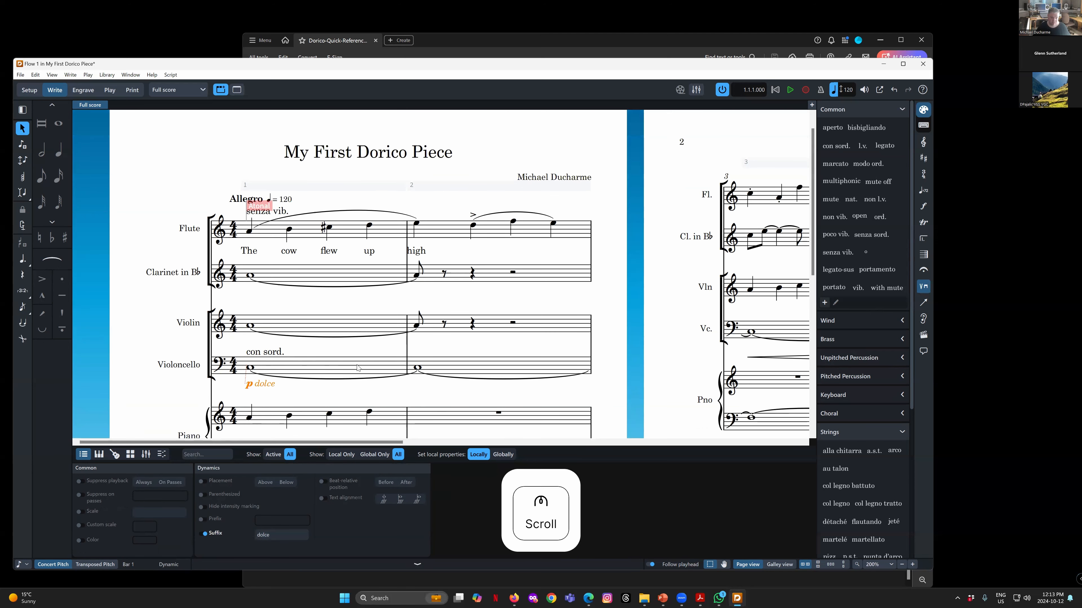
pyautogui.click(250, 326)
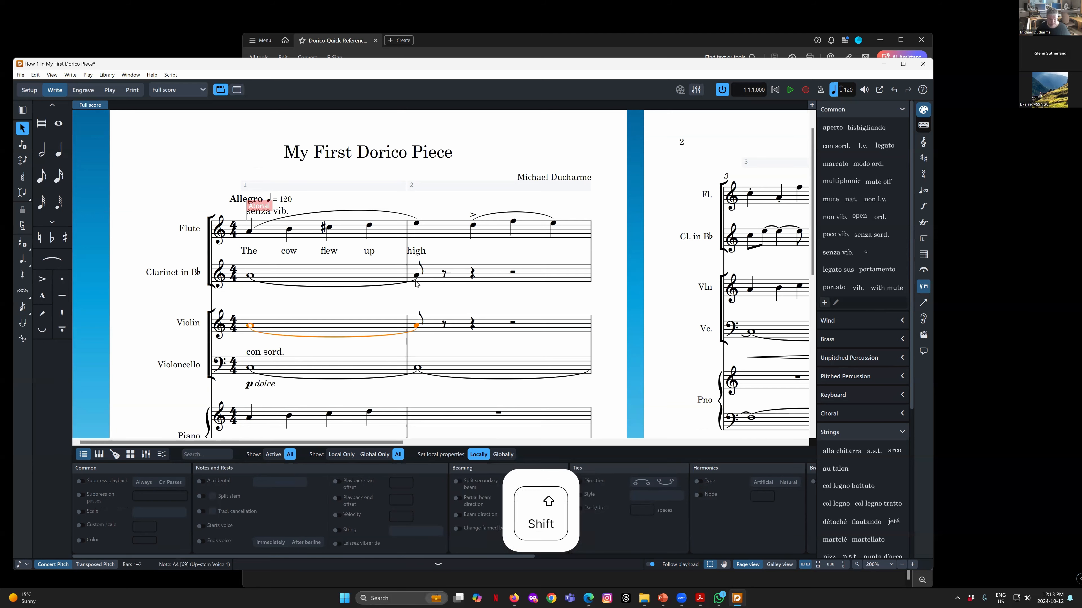
pyautogui.hotkey('shift', 'x')
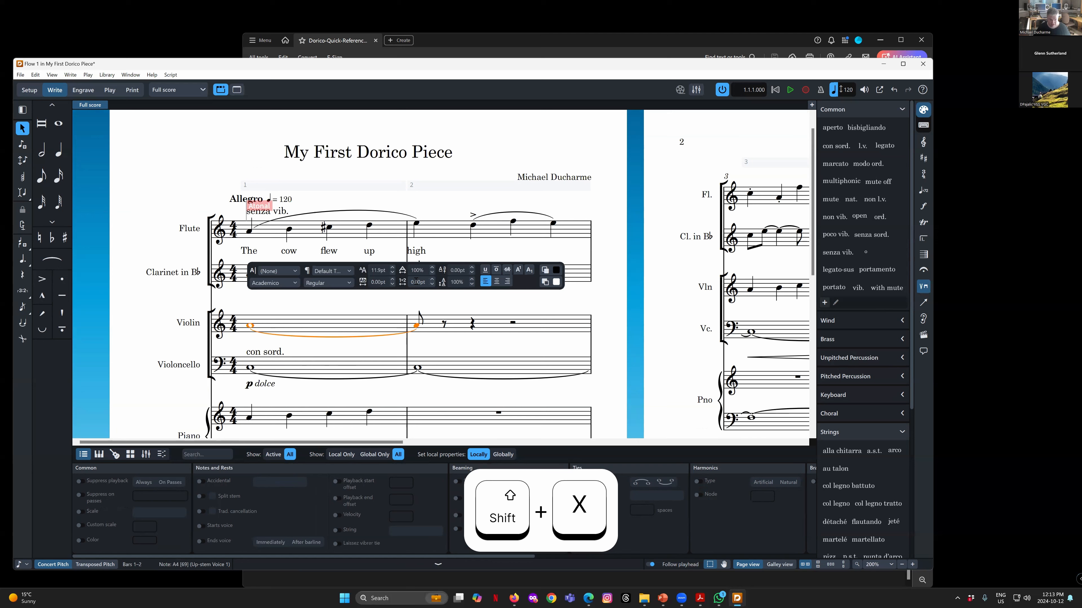
pyautogui.write('blah blah blah')
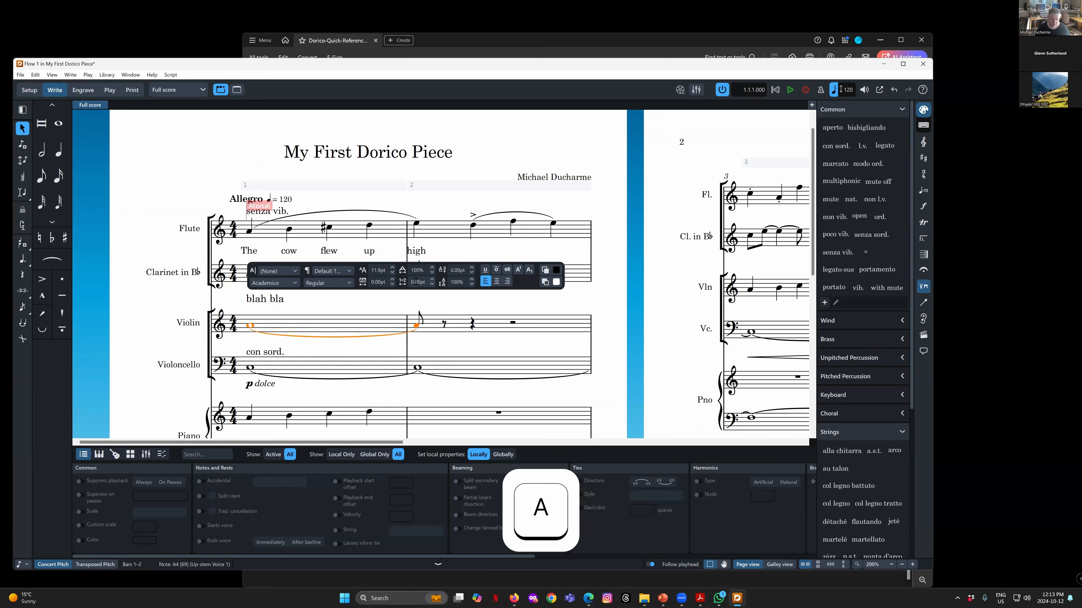
pyautogui.click(605, 293)
pyautogui.click(619, 305)
# Replace the wording of the violin's staff text in bar 1 with "con sord."
pyautogui.click(270, 298)
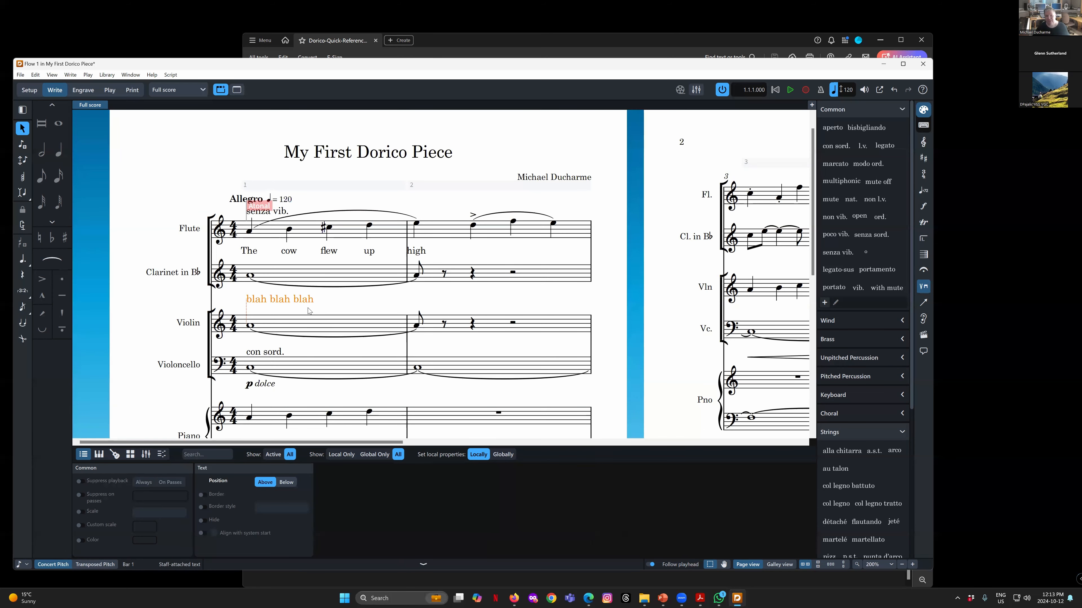
pyautogui.doubleClick(292, 303)
pyautogui.moveTo(318, 300); pyautogui.dragTo(172, 299)
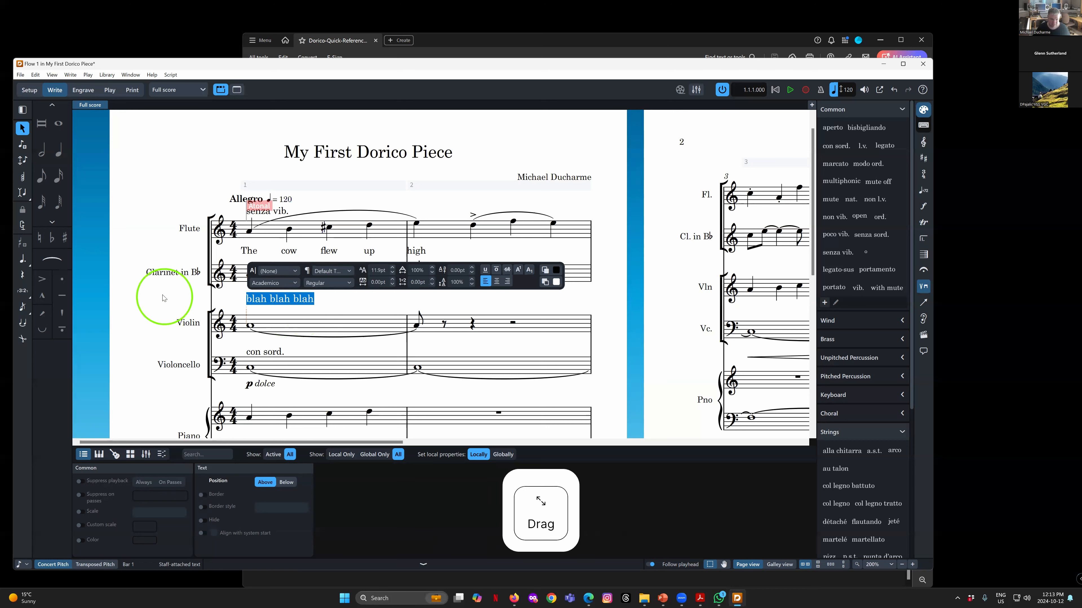
pyautogui.write('con sord.')
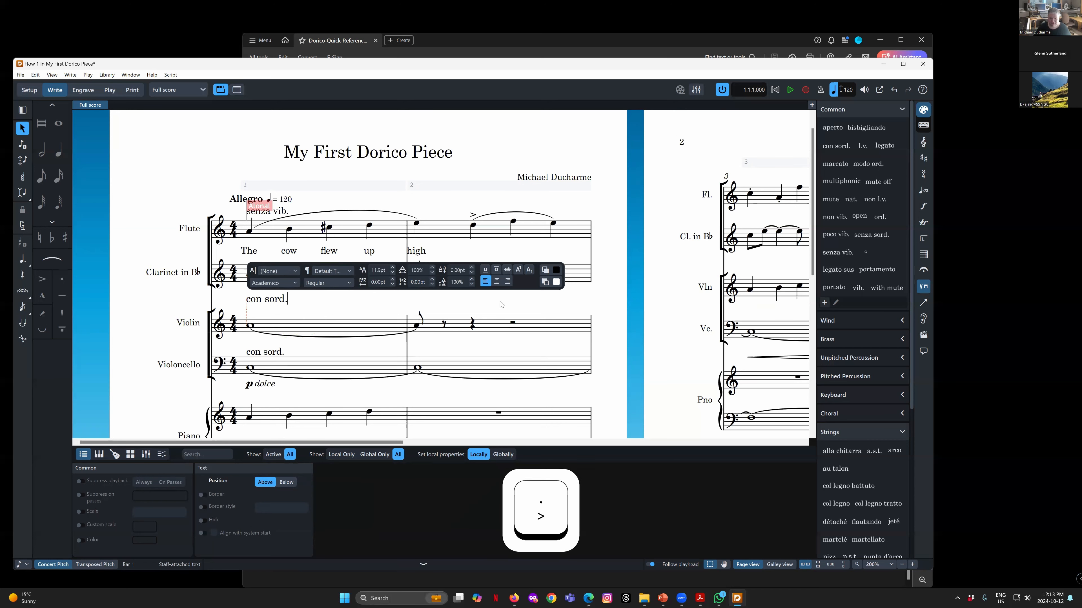
pyautogui.click(625, 293)
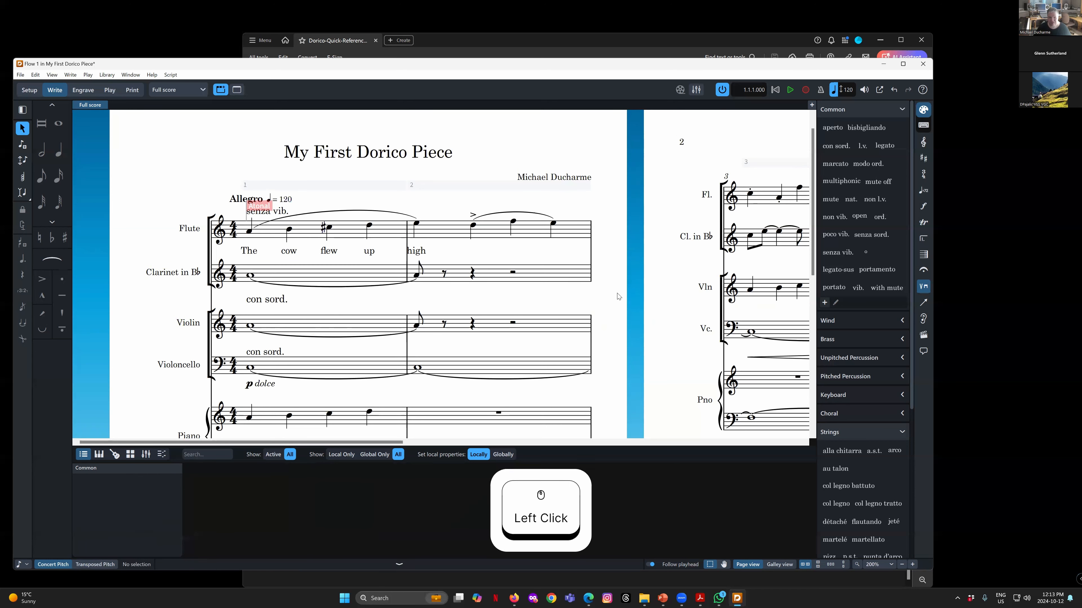
# Delete the "con sord." staff text above the violin in bar 1
pyautogui.click(266, 304)
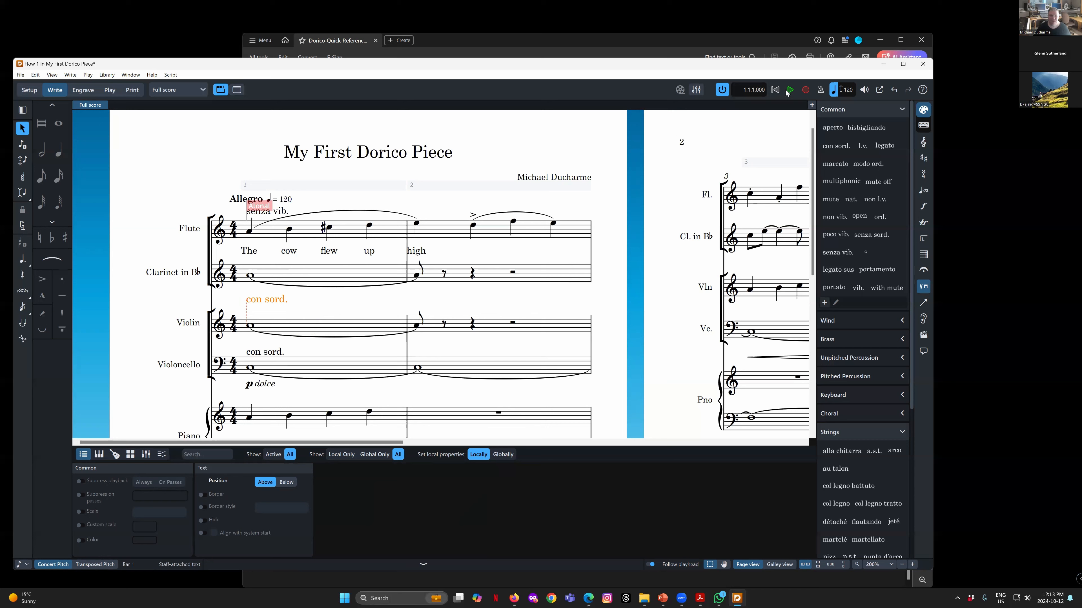
pyautogui.click(268, 303)
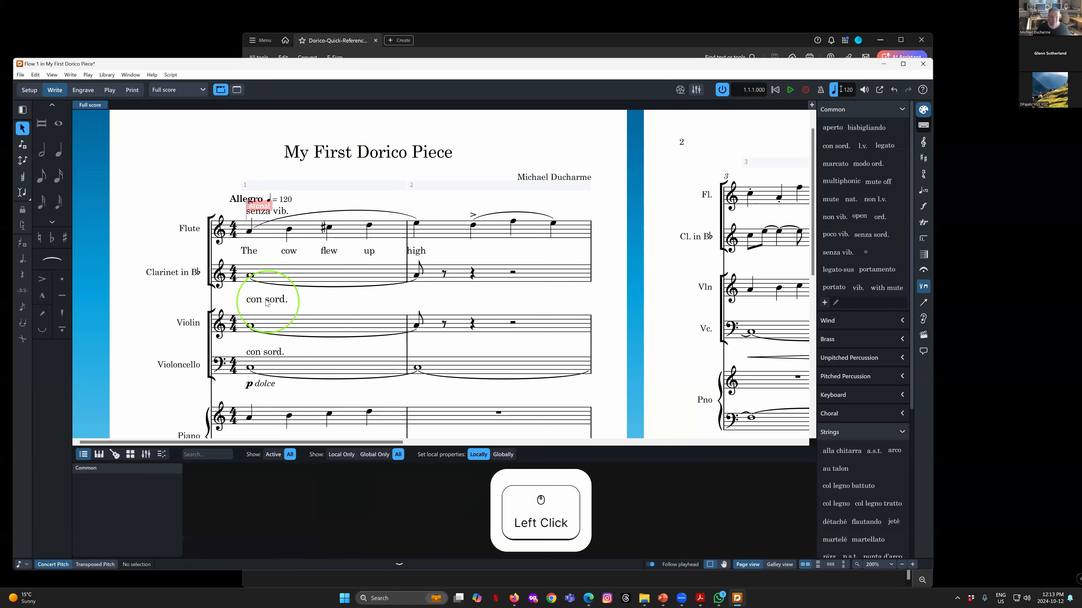
pyautogui.press('Delete')
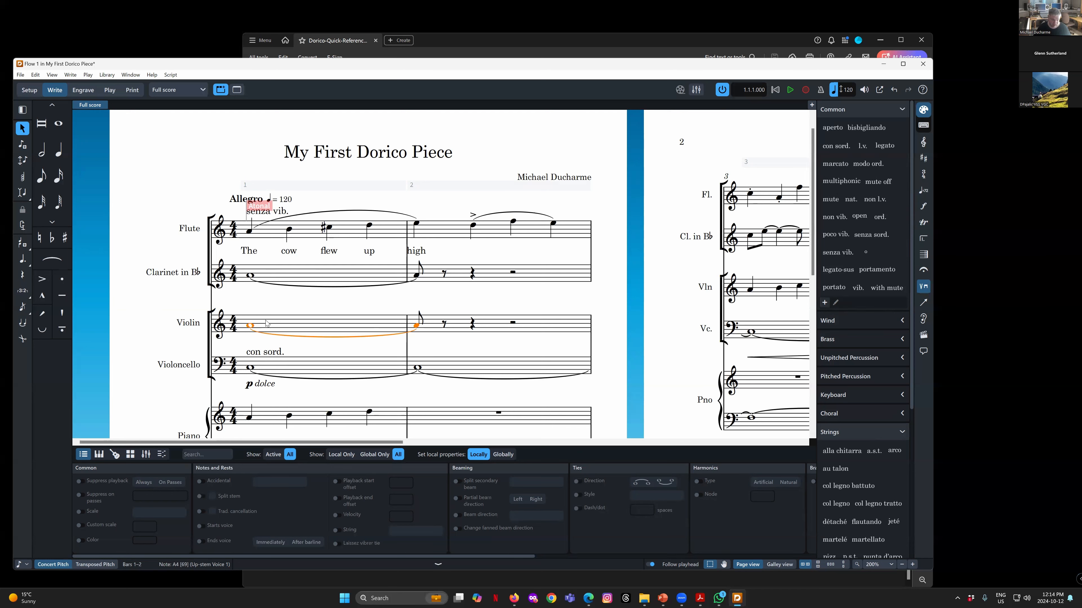
# Add a two-line staff text reading "blah blah blah" on each line above the violin's first note and give it a border
pyautogui.hotkey('shift', 'x')
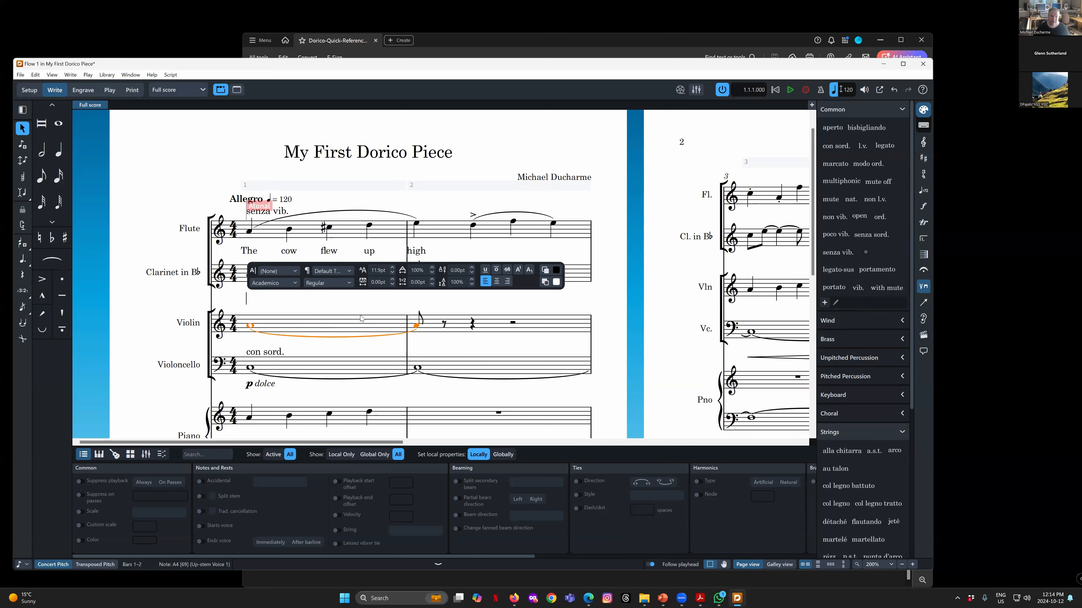
pyautogui.write('blah blah blah')
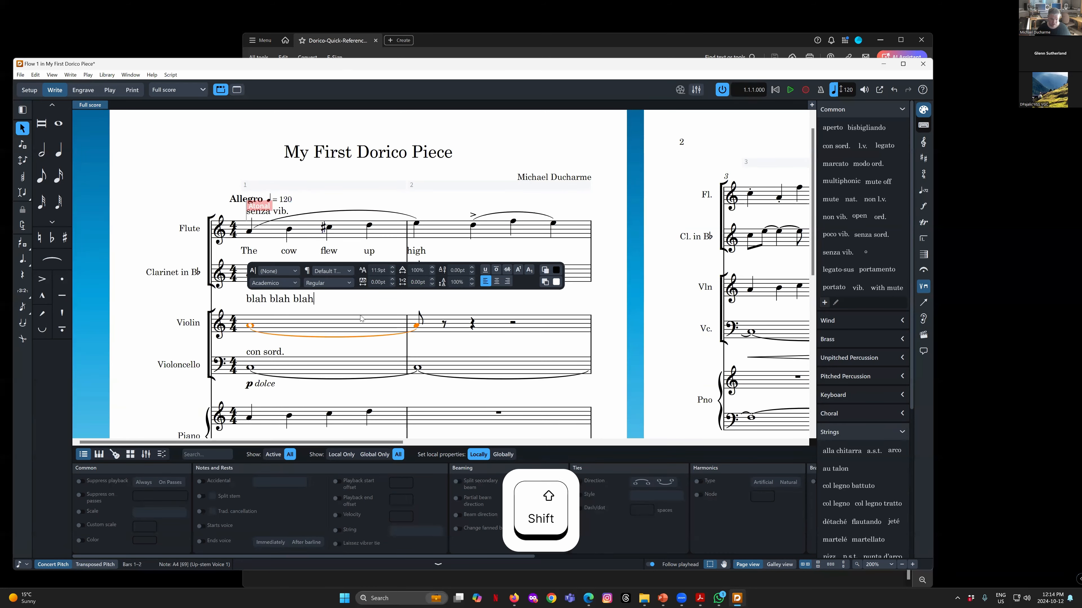
pyautogui.hotkey('shift', 'Return')
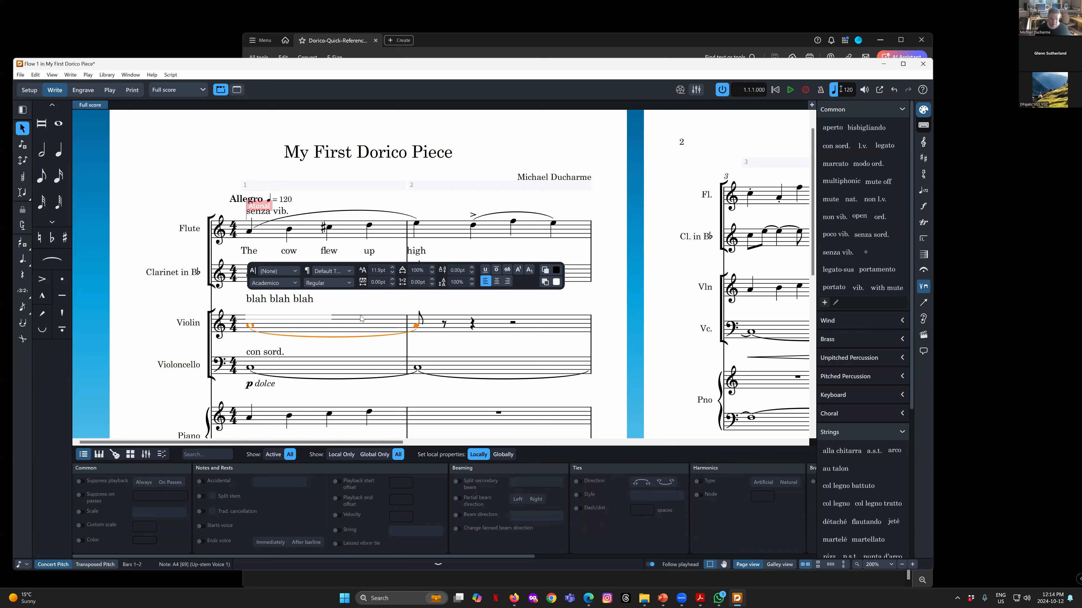
pyautogui.write('blah blah blah')
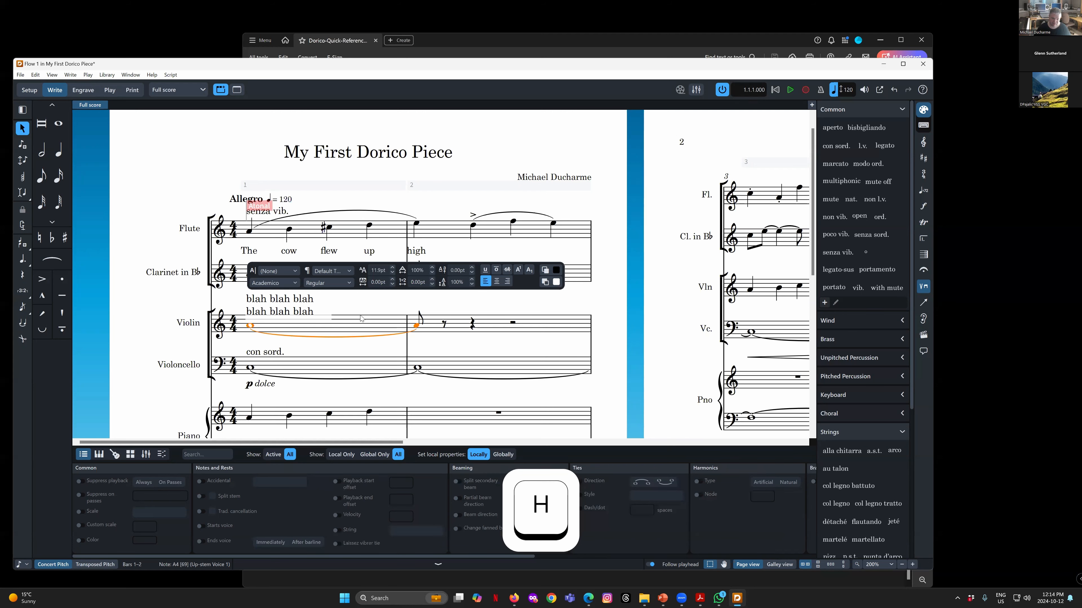
pyautogui.click(604, 310)
pyautogui.click(283, 313)
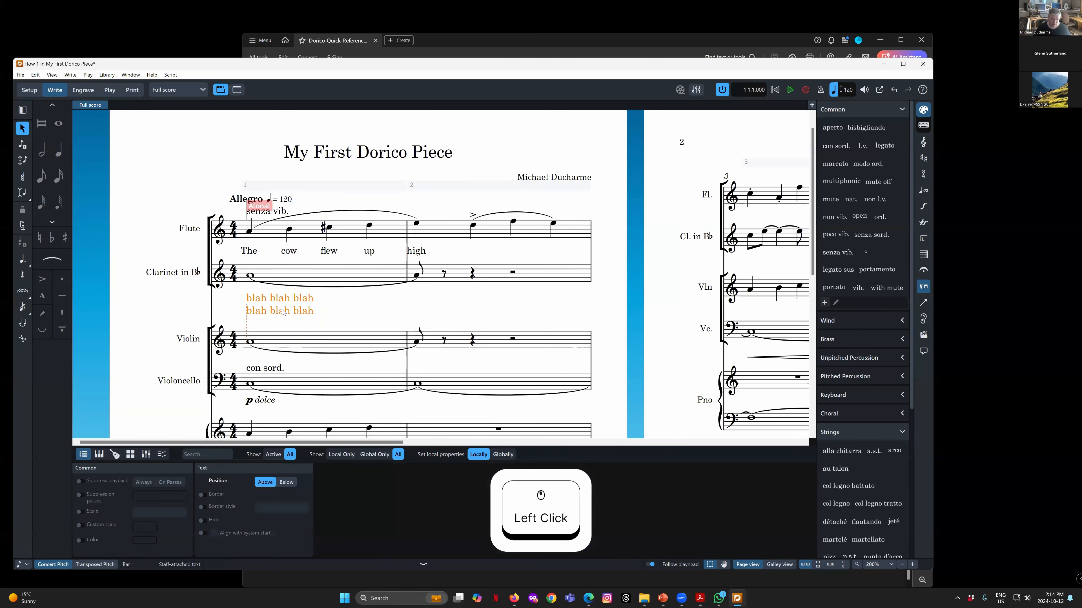
pyautogui.click(201, 495)
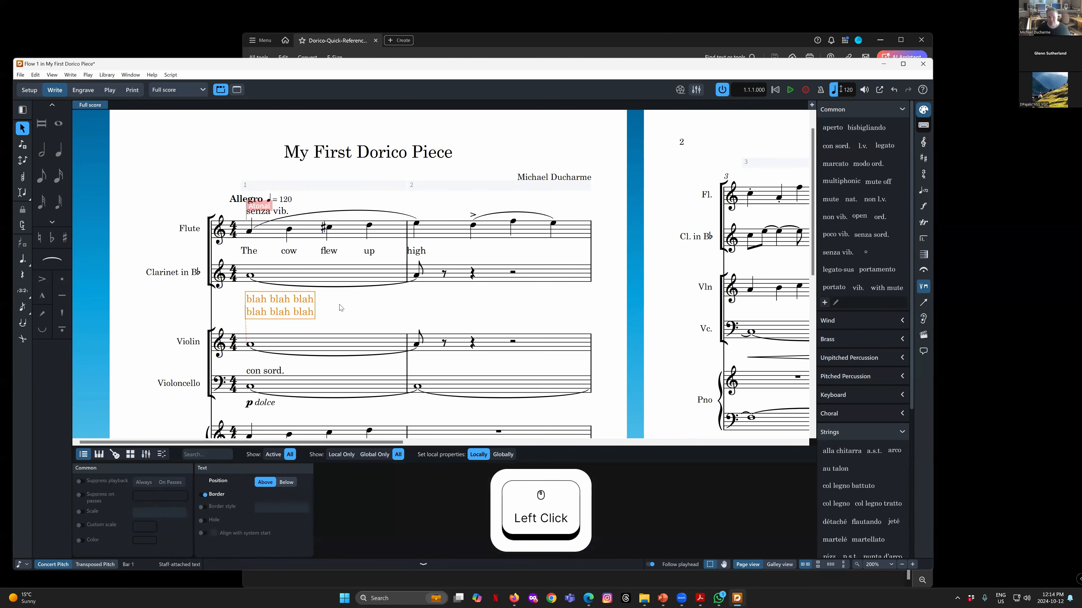
pyautogui.click(280, 310)
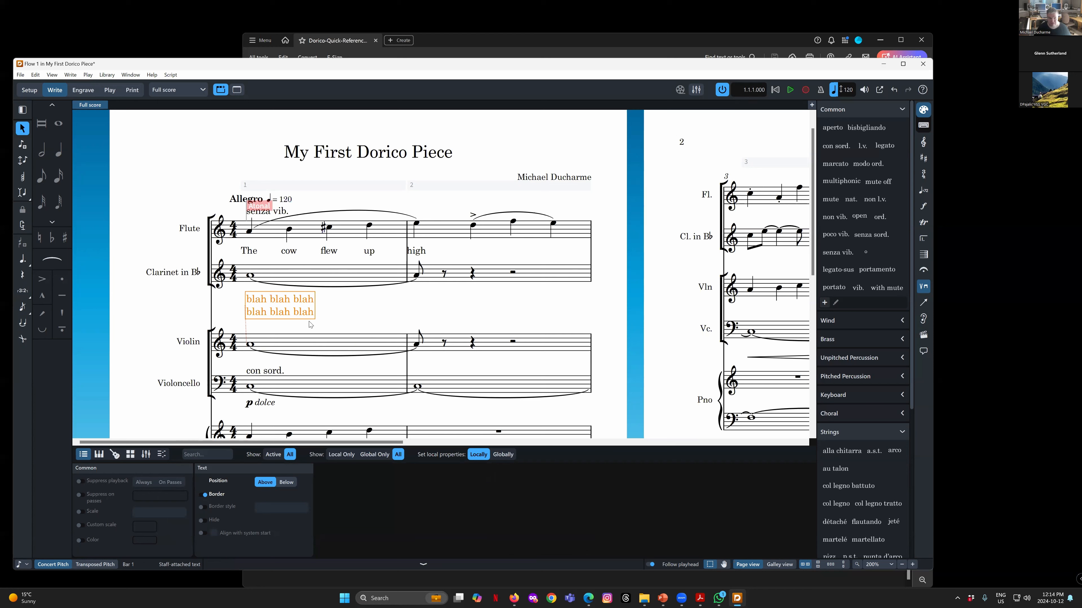
pyautogui.click(339, 315)
pyautogui.click(295, 313)
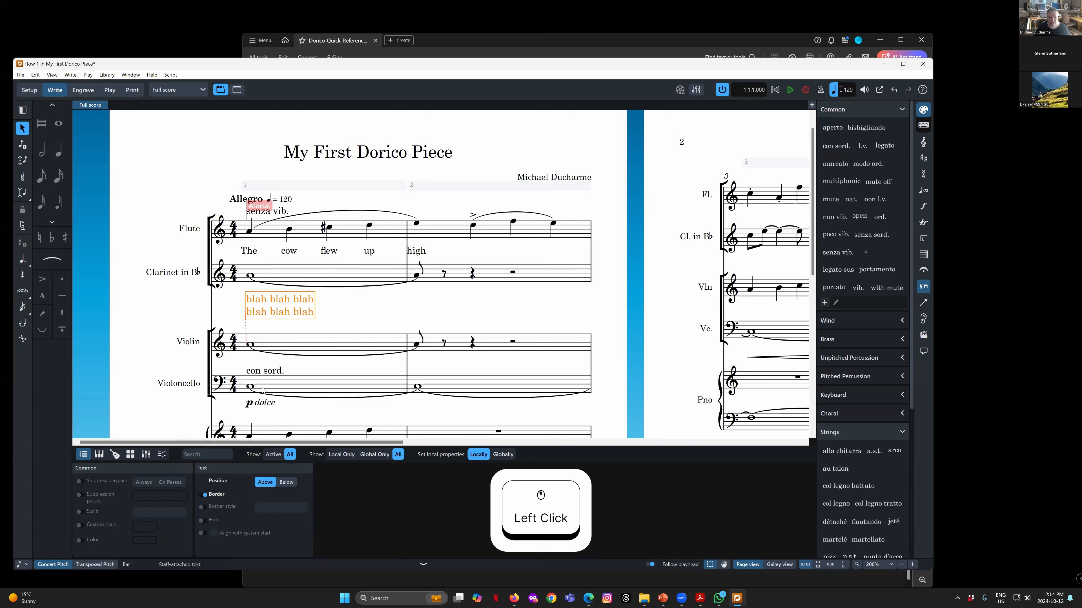
pyautogui.click(266, 372)
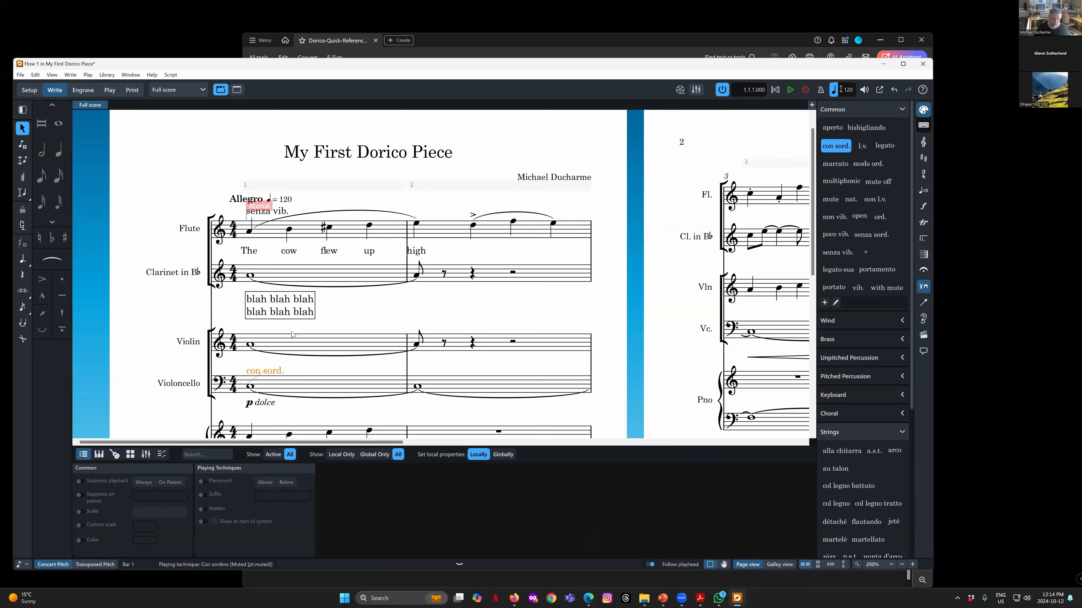
pyautogui.click(284, 309)
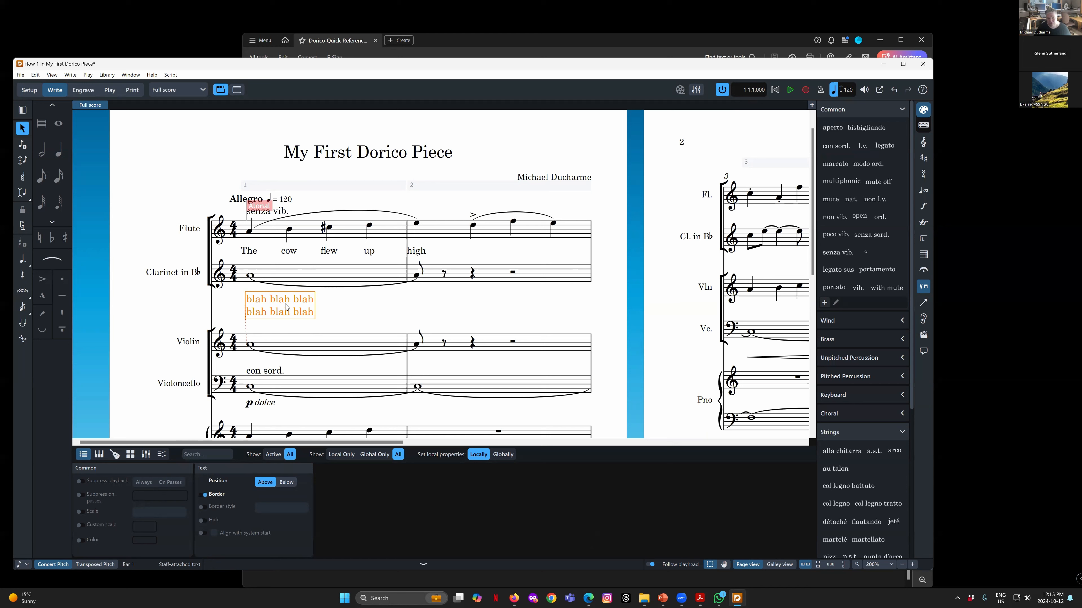
pyautogui.click(291, 308)
pyautogui.click(333, 318)
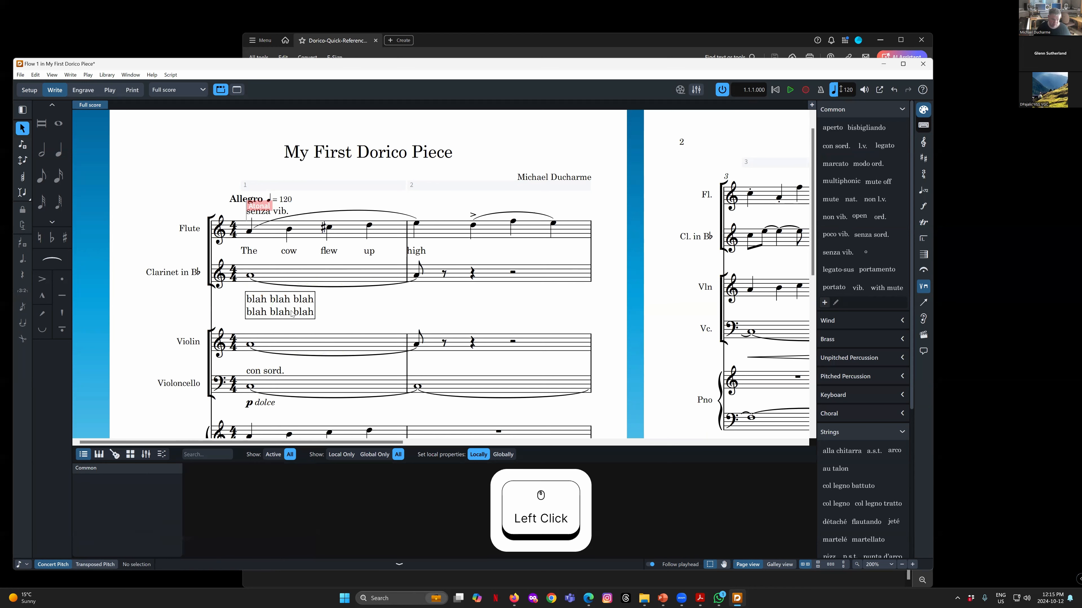
pyautogui.click(291, 312)
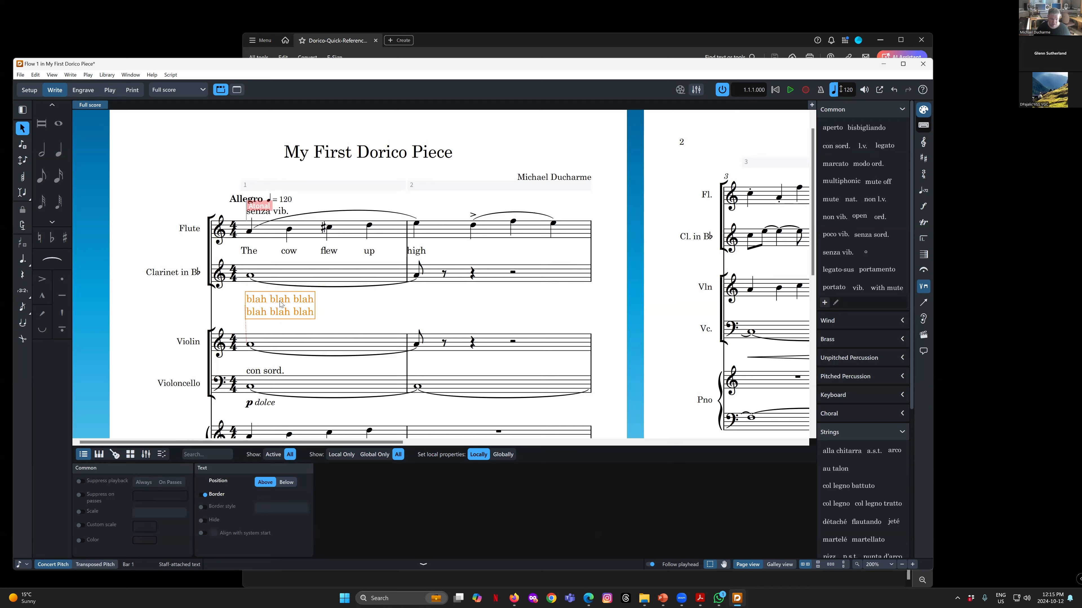
pyautogui.click(322, 321)
pyautogui.click(289, 308)
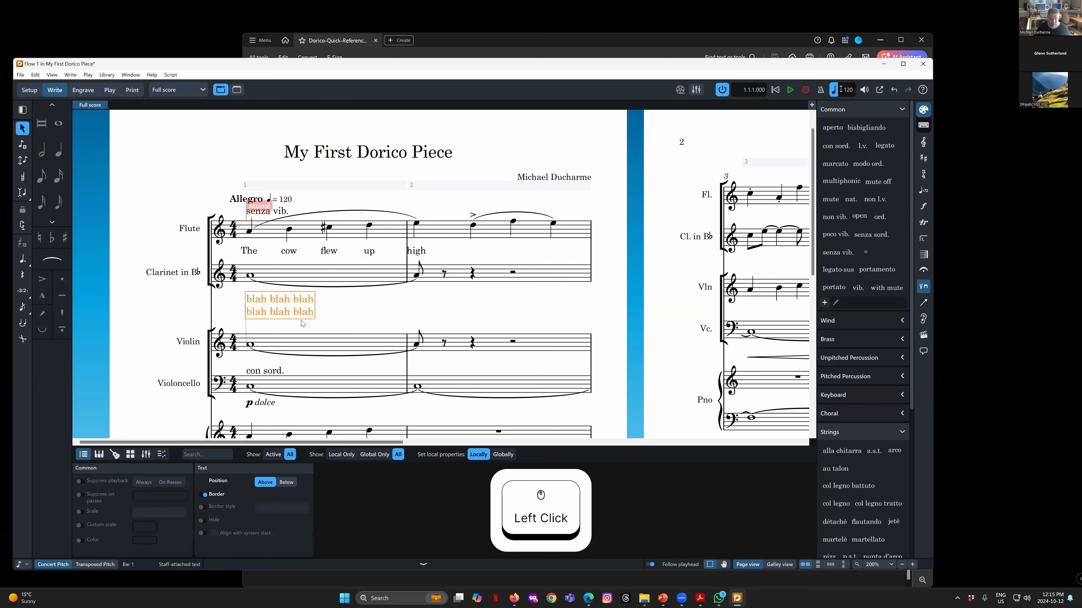
pyautogui.click(325, 317)
pyautogui.click(307, 311)
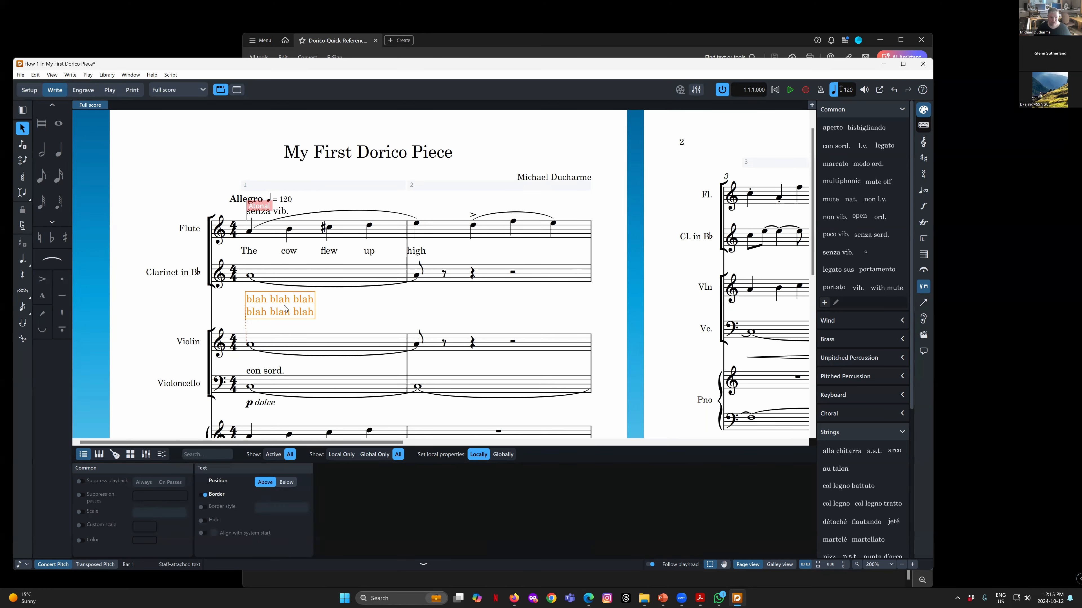
pyautogui.click(339, 318)
pyautogui.click(273, 314)
pyautogui.click(352, 317)
# Delete the bordered two-line staff text above the violin in bar 1
pyautogui.click(281, 312)
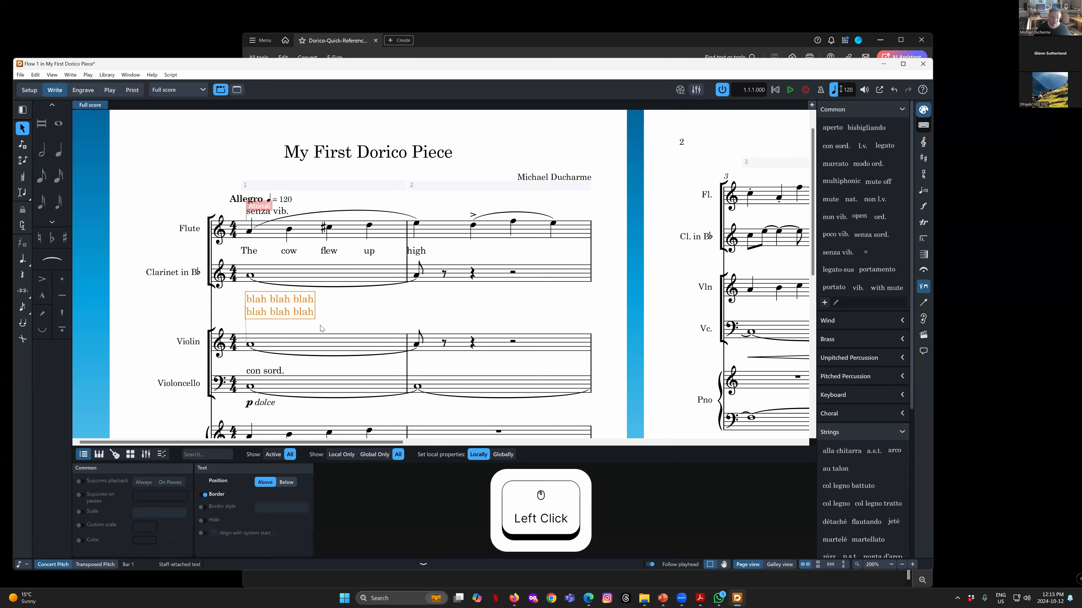
pyautogui.press('Delete')
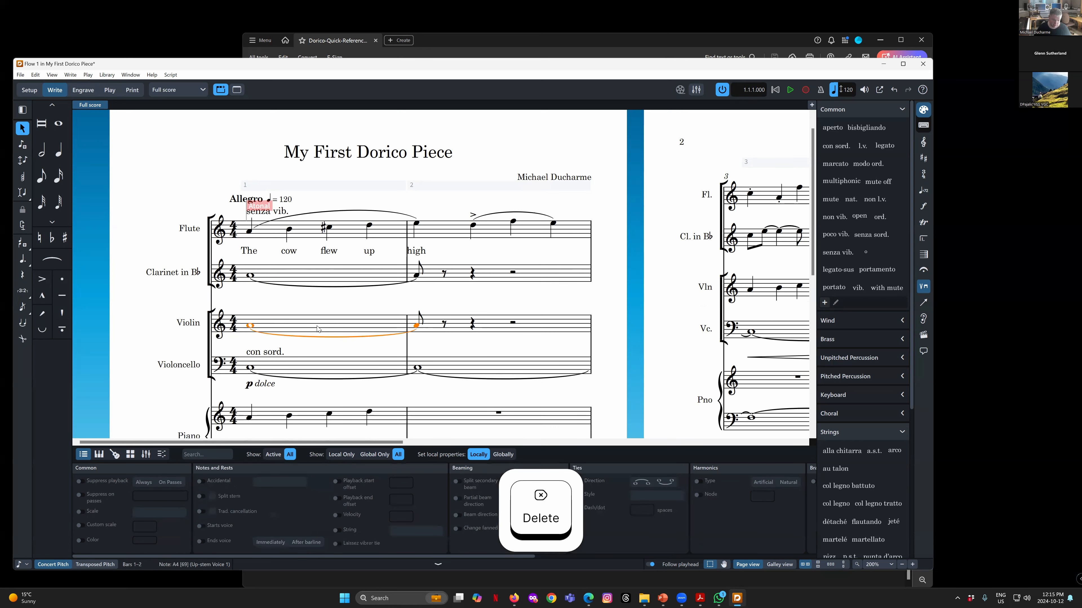
pyautogui.hotkey('shift', 'x')
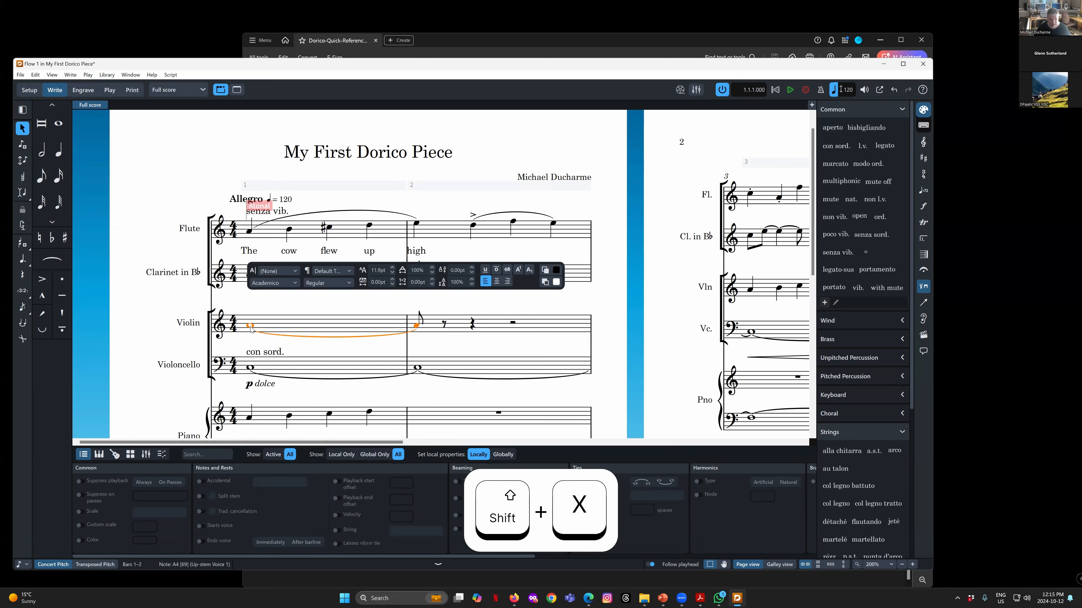
pyautogui.press('Escape')
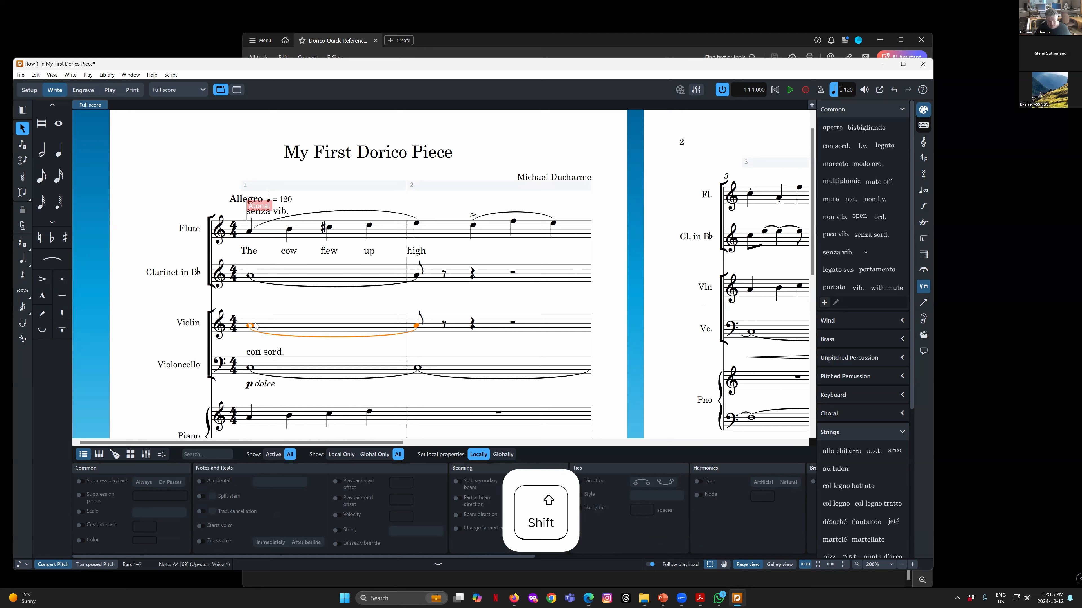
# Add the system text "Blah blah blah" at the start of bar 1
pyautogui.hotkey('shift', 'alt', 'x')
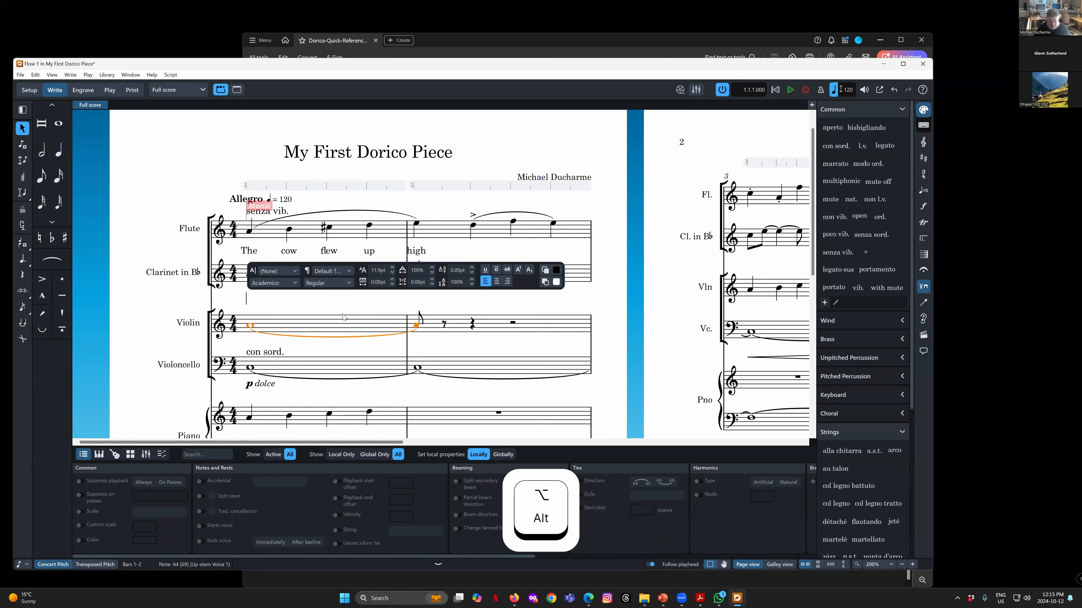
pyautogui.write('Blah ')
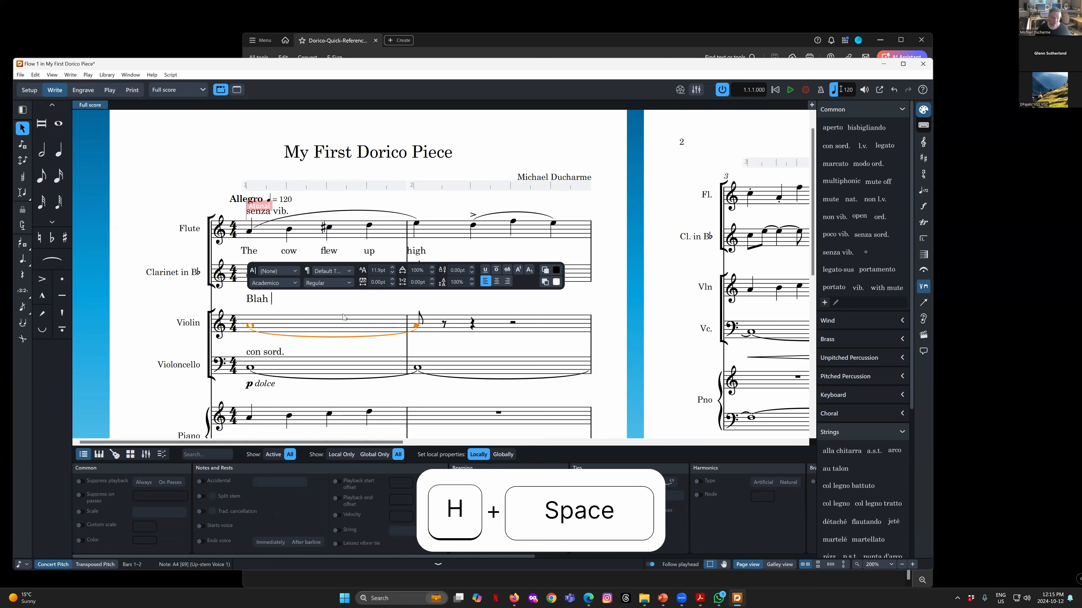
pyautogui.write('blah blah')
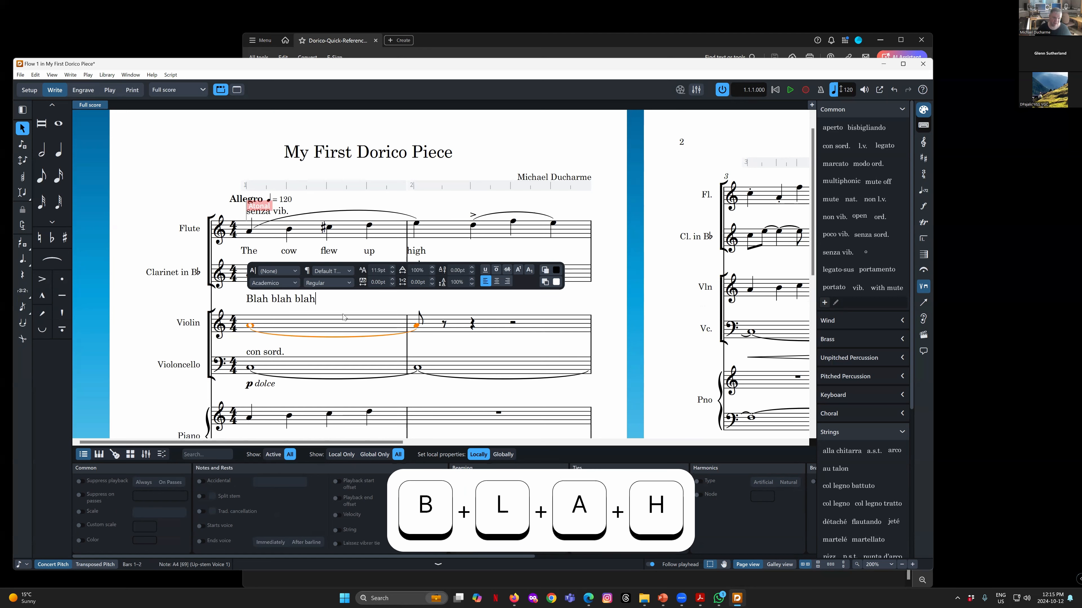
pyautogui.press('Return')
pyautogui.press('BackSpace')
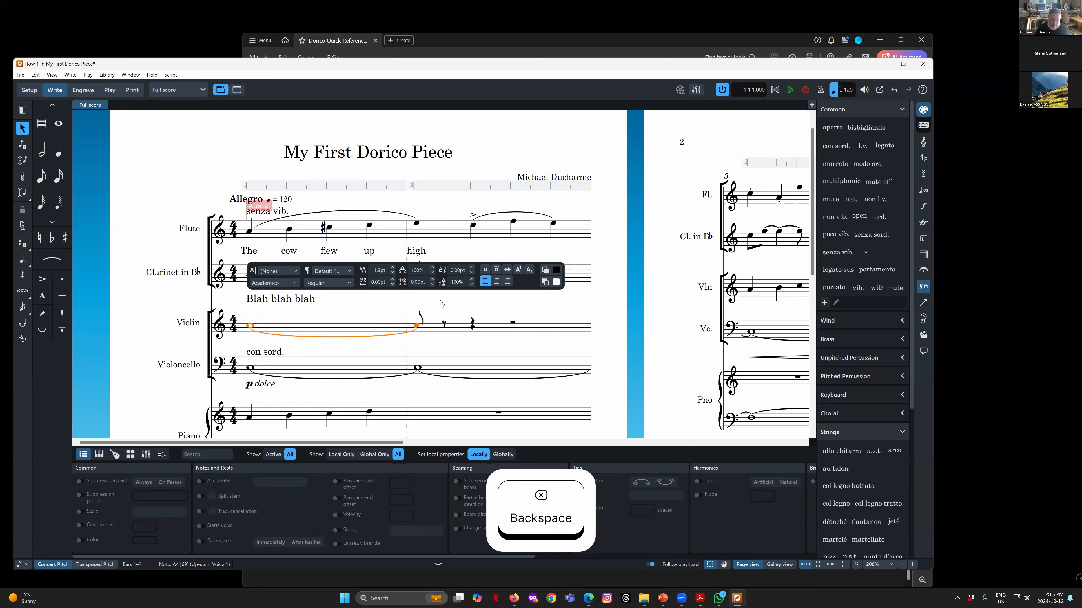
pyautogui.click(606, 304)
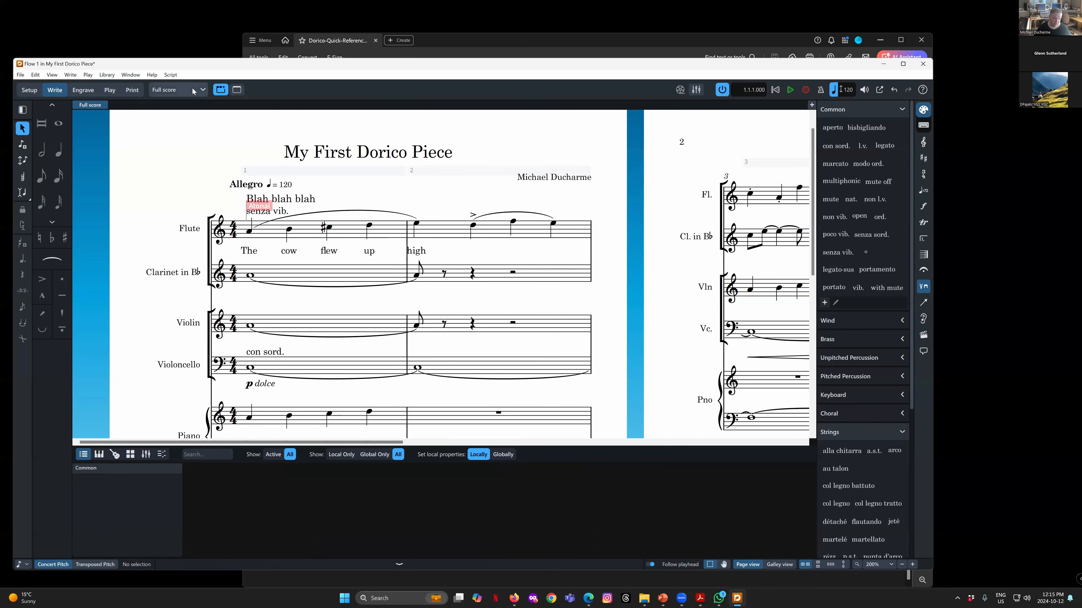
# View the Flute, Violin and Piano part layouts one after another and return to the full score
pyautogui.click(190, 95)
pyautogui.click(174, 119)
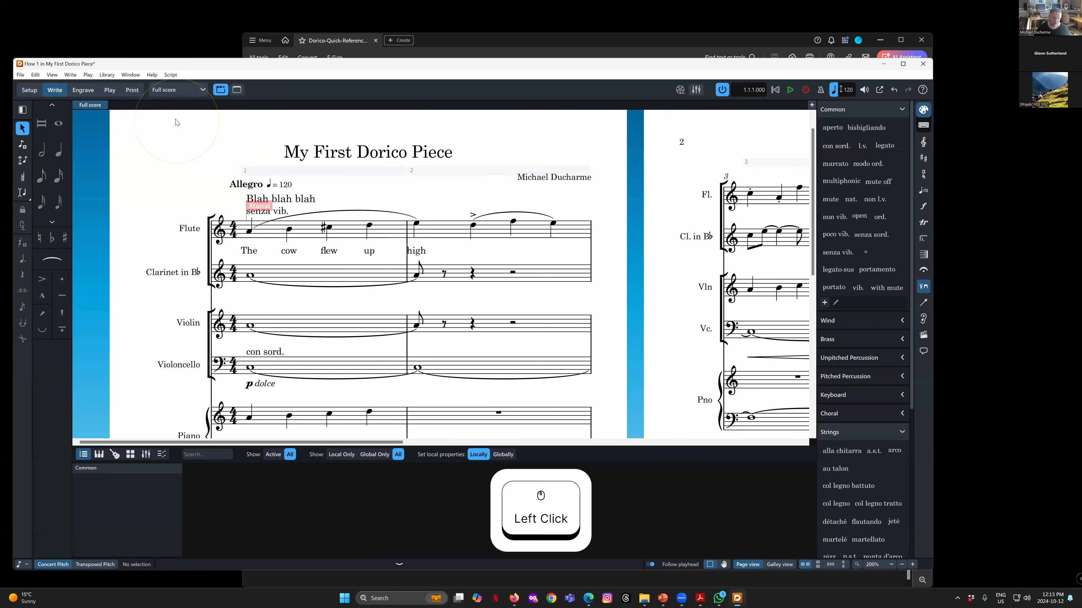
pyautogui.click(186, 90)
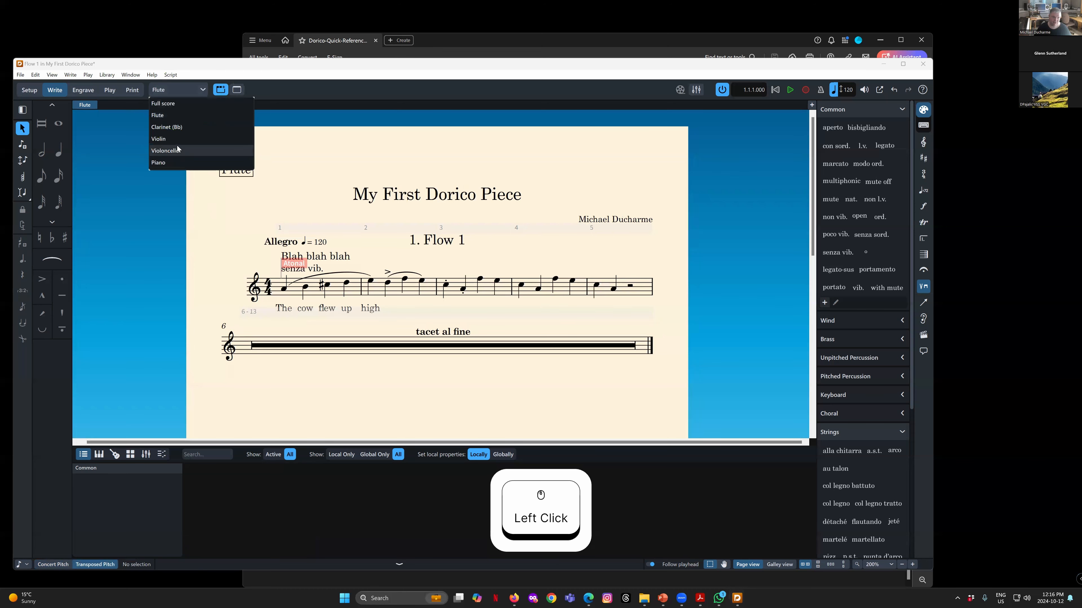
pyautogui.click(176, 139)
pyautogui.click(193, 90)
pyautogui.click(176, 162)
pyautogui.click(184, 88)
pyautogui.click(173, 104)
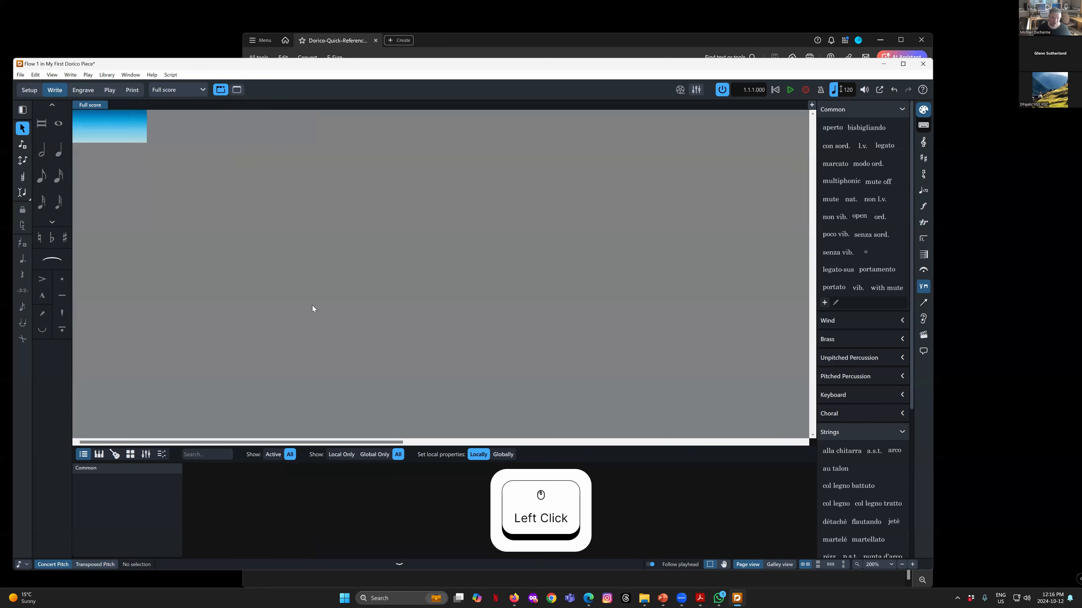
# Select the "Blah blah blah" system text above bar 1 of the flute staff
pyautogui.click(308, 203)
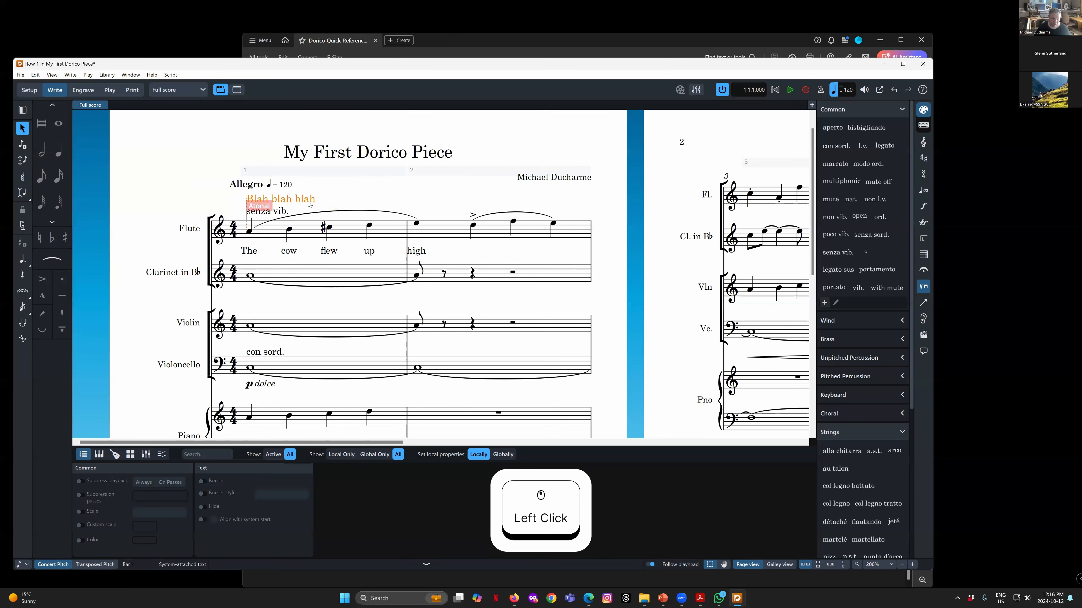
pyautogui.click(332, 202)
pyautogui.click(329, 204)
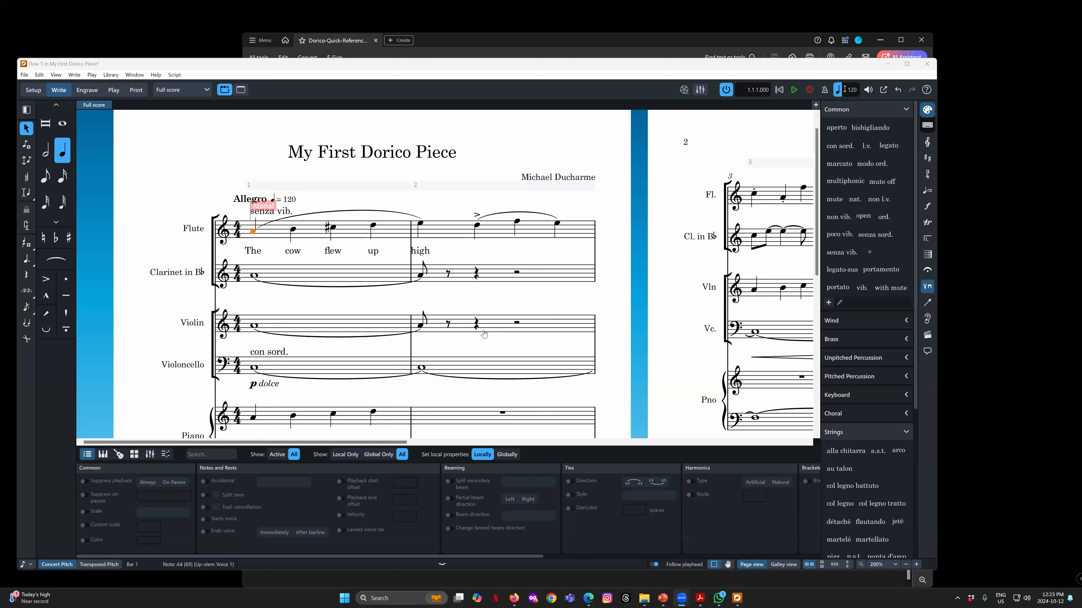
# Ungroup the cello's crescendo hairpin and f dynamic in bars 3–4 on page 2 with Ungroup Dynamics
pyautogui.scroll(1, 387, 367)
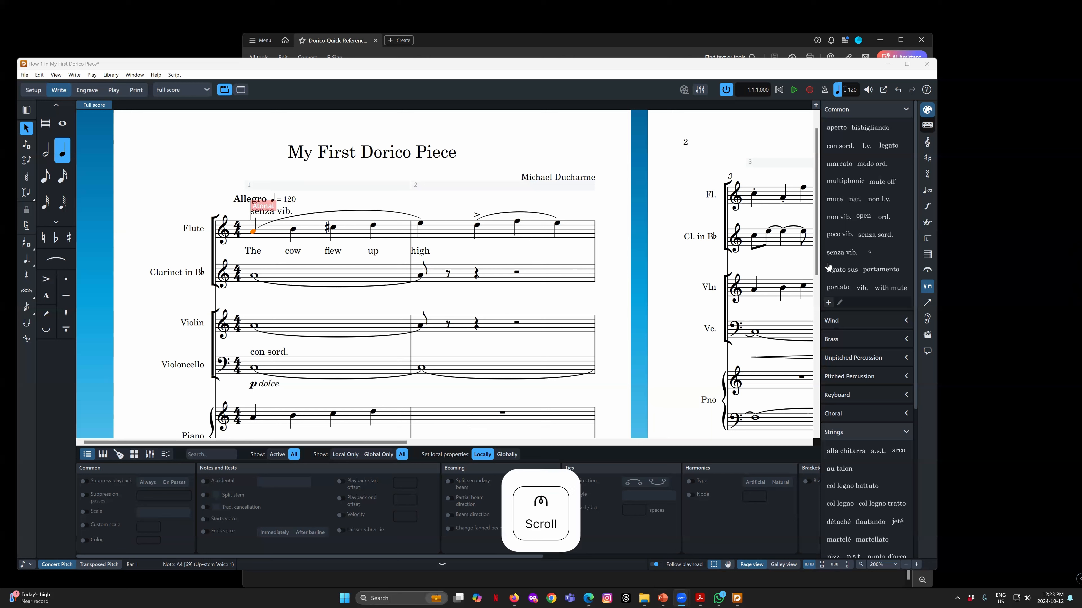
pyautogui.moveTo(818, 220); pyautogui.dragTo(818, 297)
pyautogui.moveTo(302, 443); pyautogui.dragTo(475, 450)
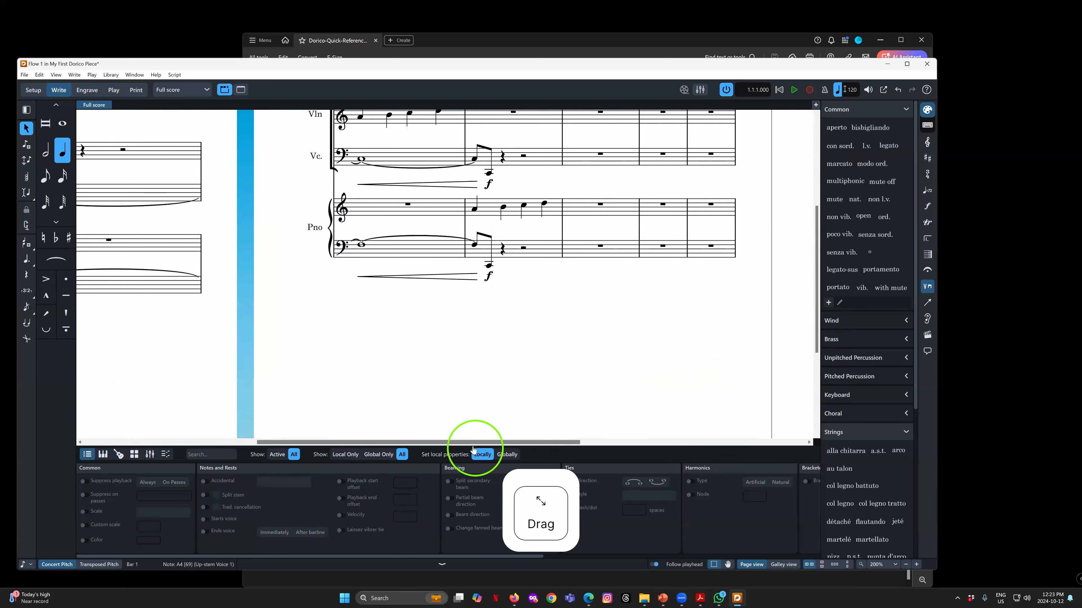
pyautogui.click(490, 187)
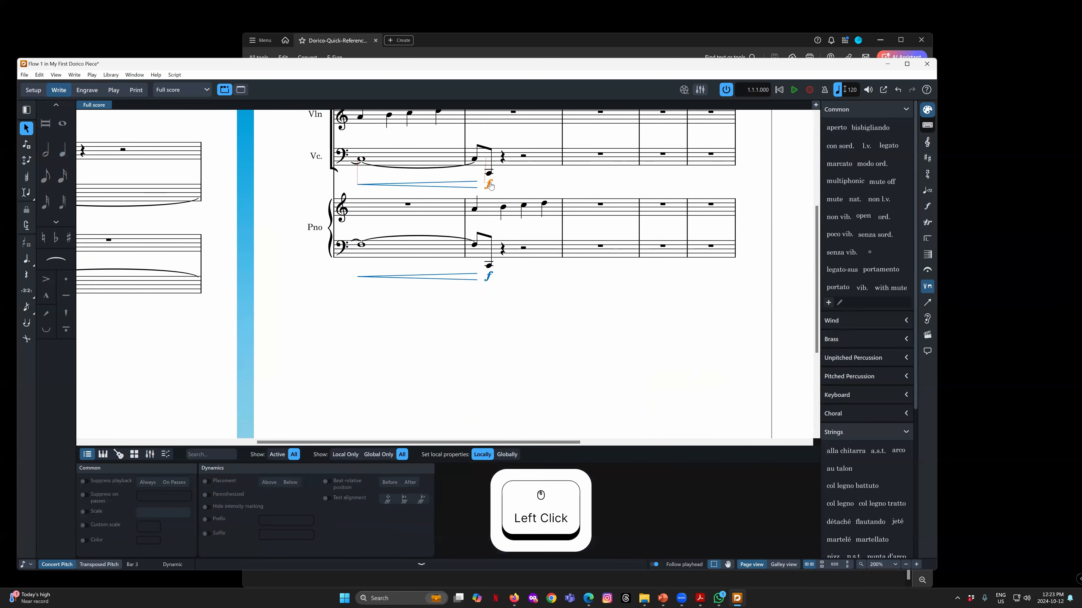
pyautogui.keyDown('ctrl'); pyautogui.click(465, 187); pyautogui.keyUp('ctrl')
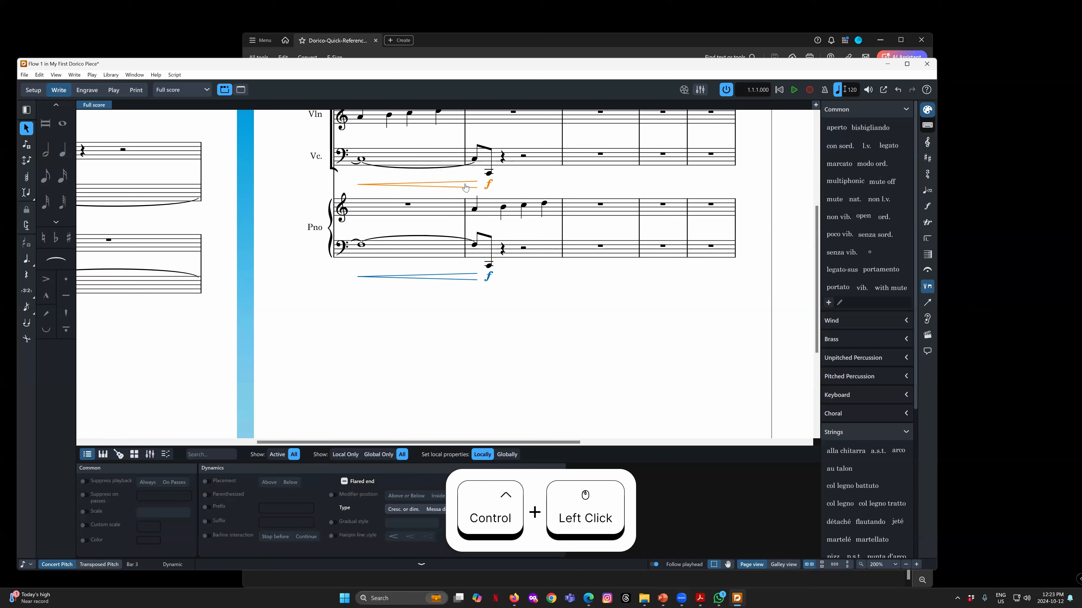
pyautogui.press('j')
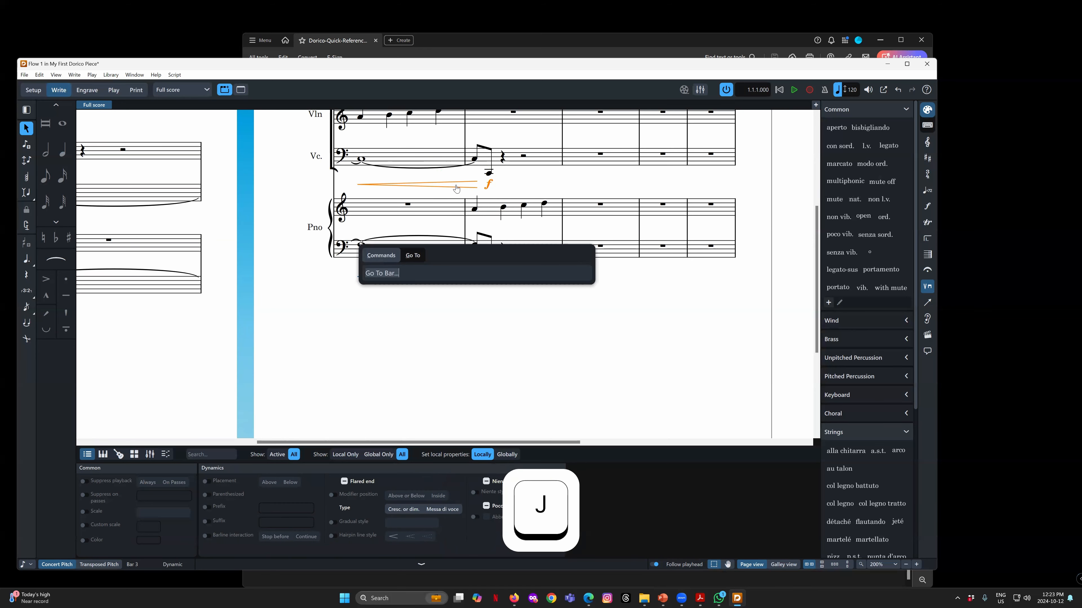
pyautogui.press('BackSpace')
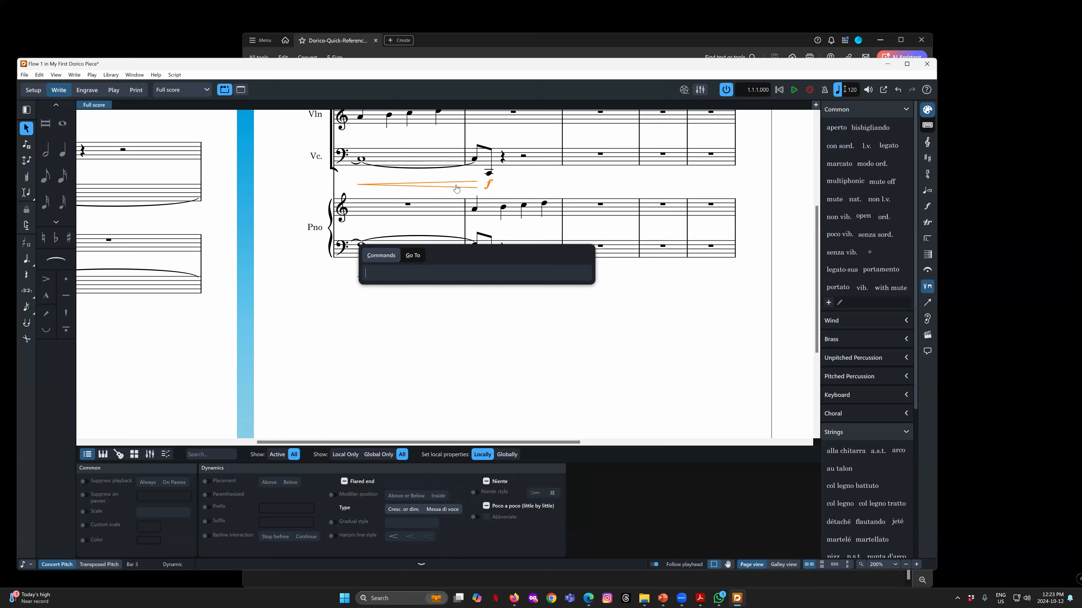
pyautogui.write('ungroup')
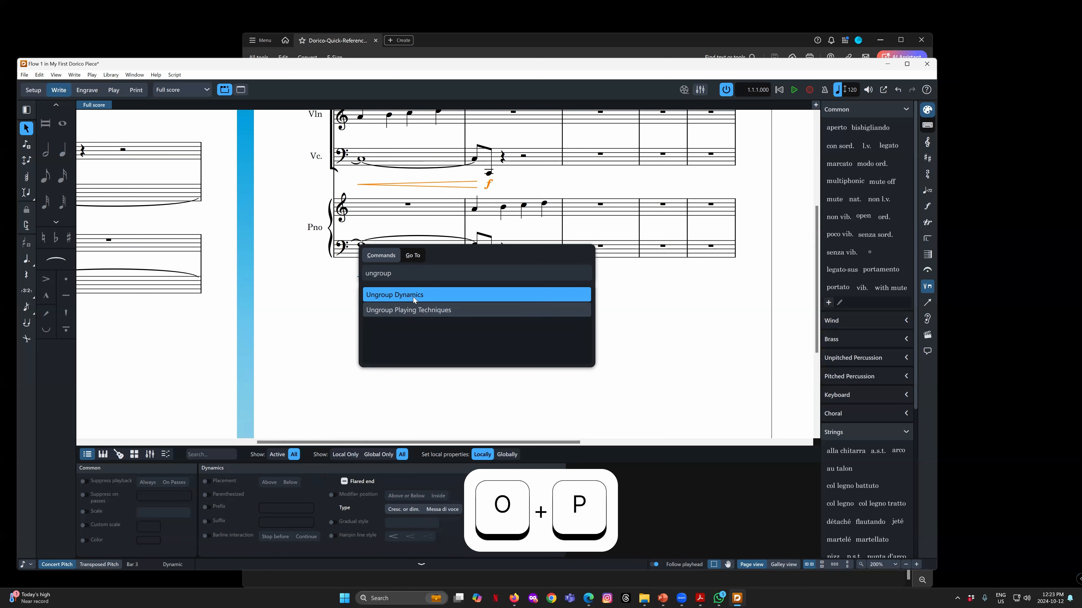
pyautogui.click(413, 297)
pyautogui.click(512, 304)
# Apply Remove Dynamic from Group to the cello's crescendo hairpin and f dynamic in bars 3–4
pyautogui.click(470, 188)
pyautogui.click(490, 186)
pyautogui.keyDown('ctrl'); pyautogui.click(453, 188); pyautogui.keyUp('ctrl')
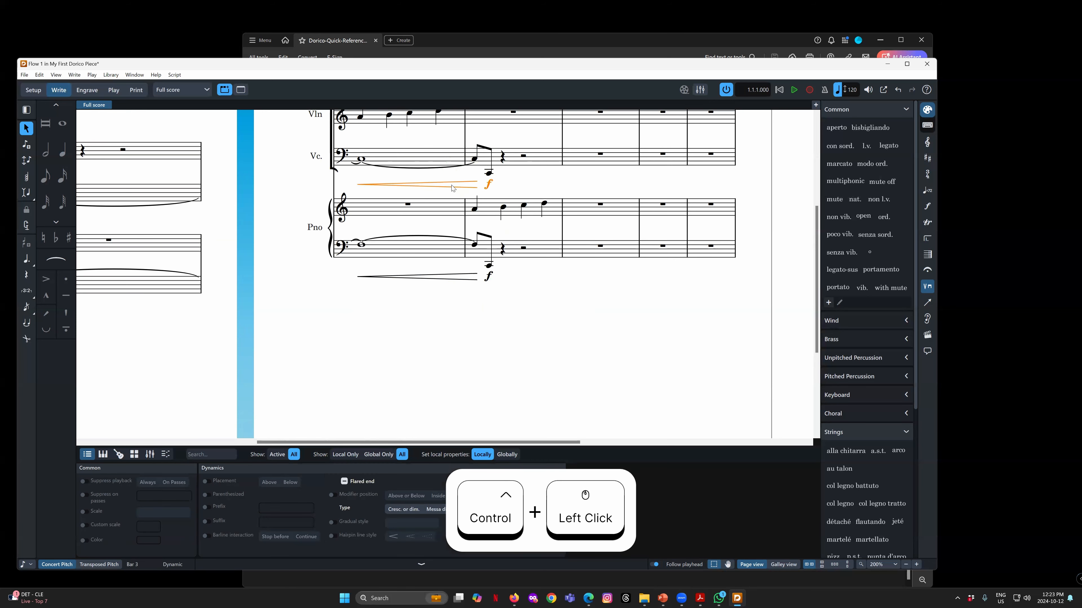
pyautogui.write('jremove fro')
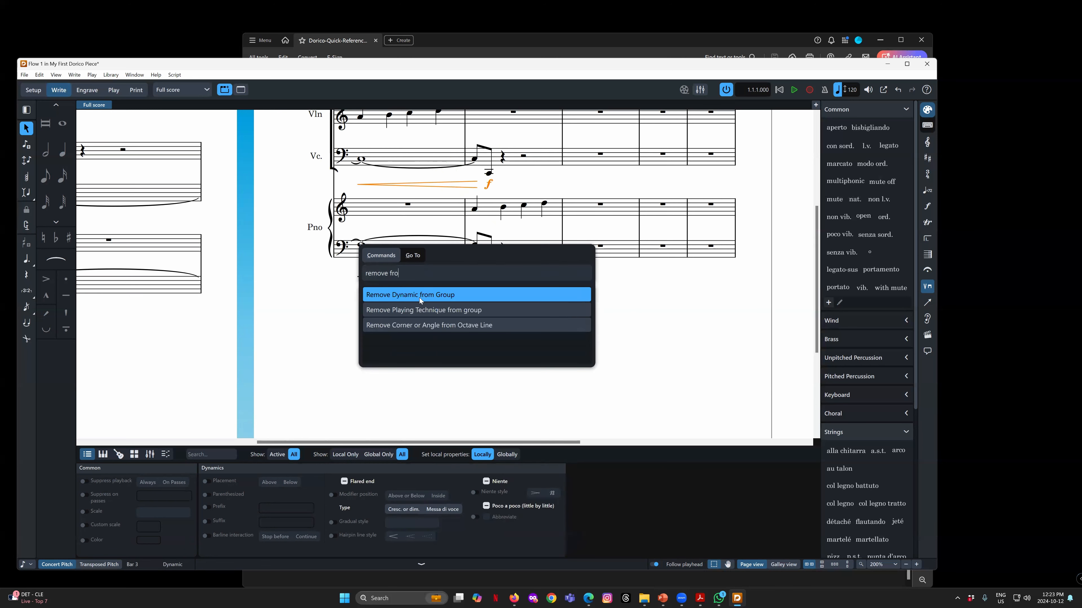
pyautogui.click(419, 297)
pyautogui.click(513, 314)
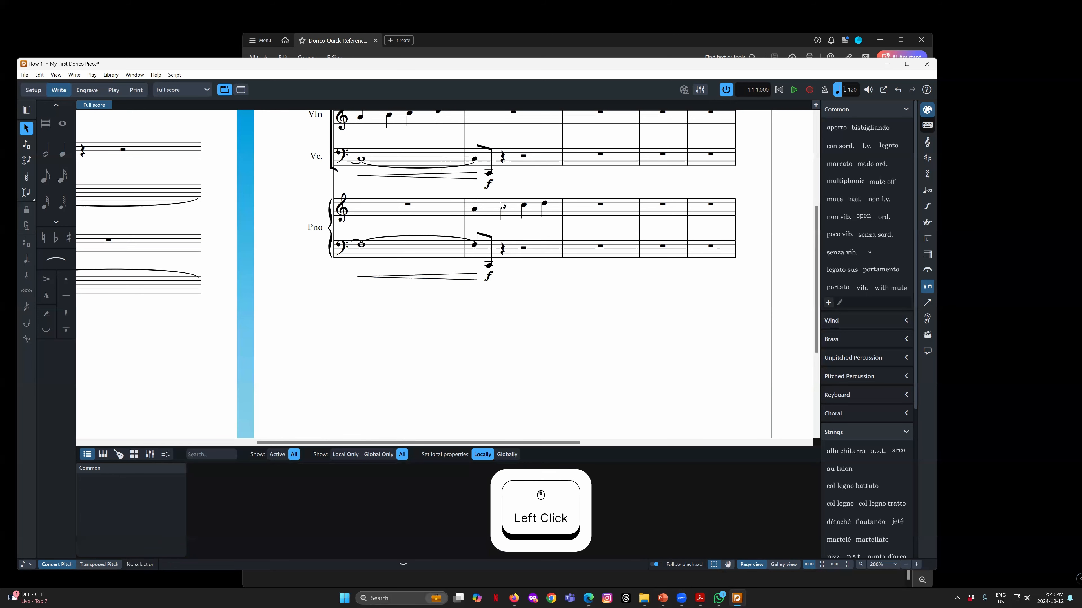
# Check whether the cello's hairpin and f dynamic select independently of each other
pyautogui.click(488, 185)
pyautogui.click(469, 178)
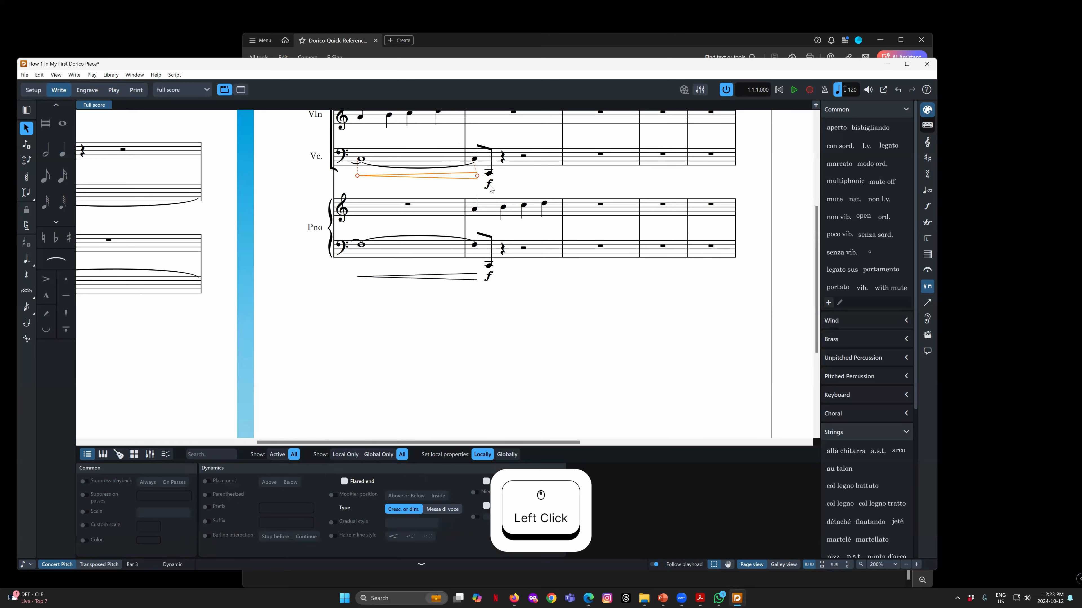
pyautogui.click(490, 188)
pyautogui.click(469, 177)
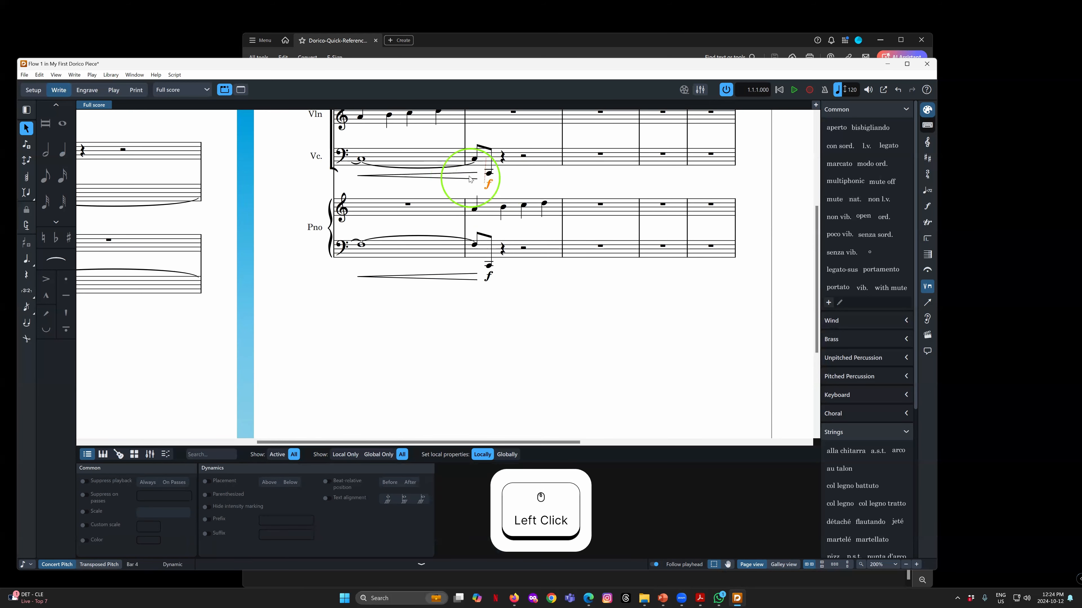
pyautogui.click(488, 188)
# Select the cello's hairpin and f dynamic together and review the Dynamics grouping and linking commands offered for them
pyautogui.click(470, 178)
pyautogui.keyDown('ctrl'); pyautogui.click(489, 185); pyautogui.keyUp('ctrl')
pyautogui.rightClick(490, 187)
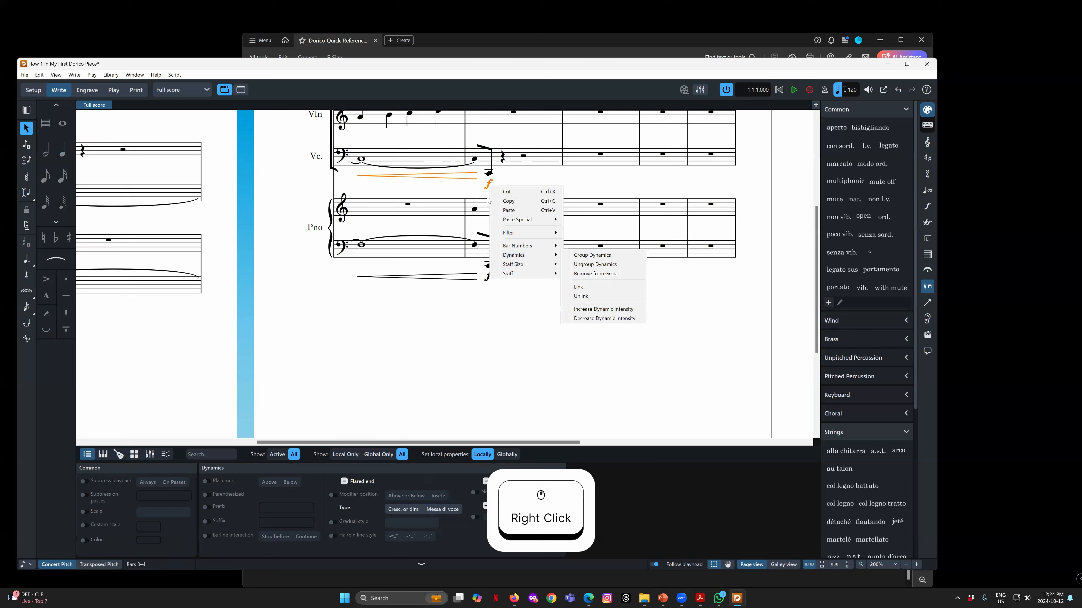
pyautogui.moveTo(532, 255)
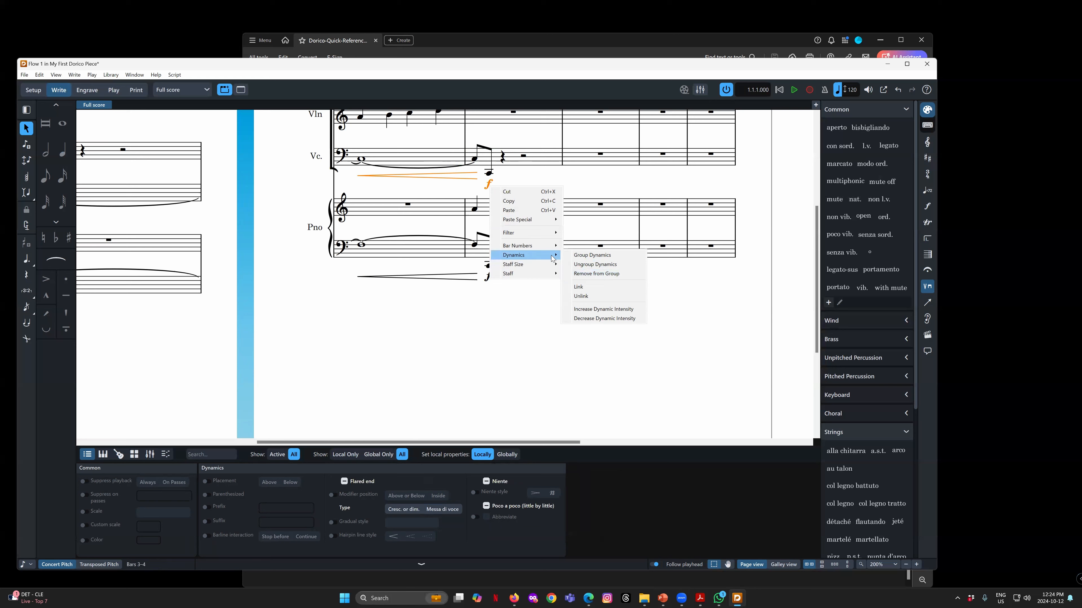
pyautogui.click(488, 184)
pyautogui.keyDown('ctrl'); pyautogui.click(459, 178); pyautogui.keyUp('ctrl')
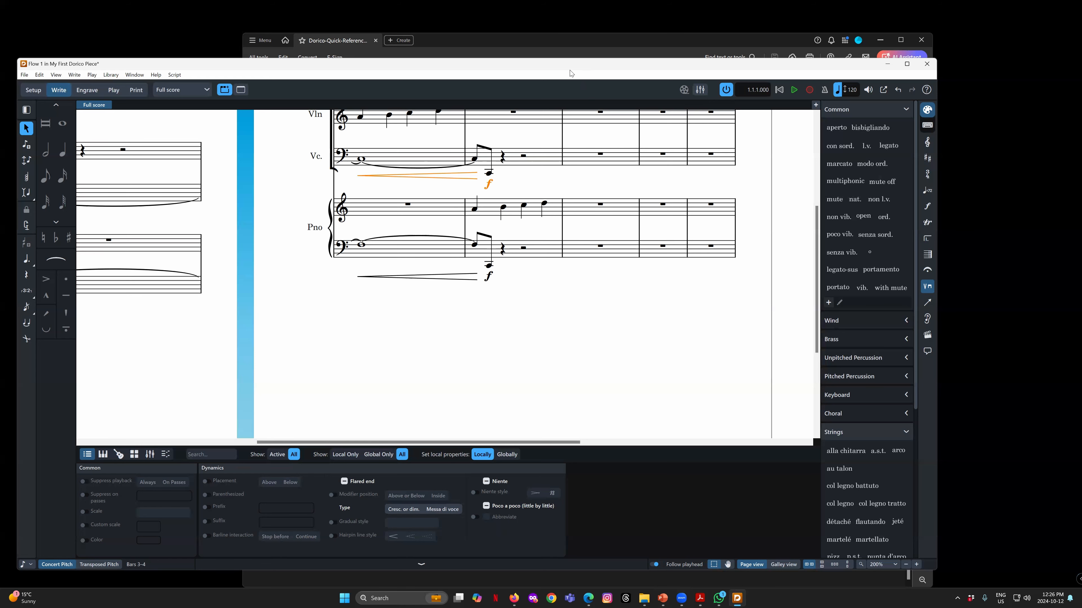
# Start note input in the cello's bar 5, cycle through eighth, quarter, half and whole note durations, and leave without entering notes
pyautogui.moveTo(555, 65); pyautogui.dragTo(570, 67)
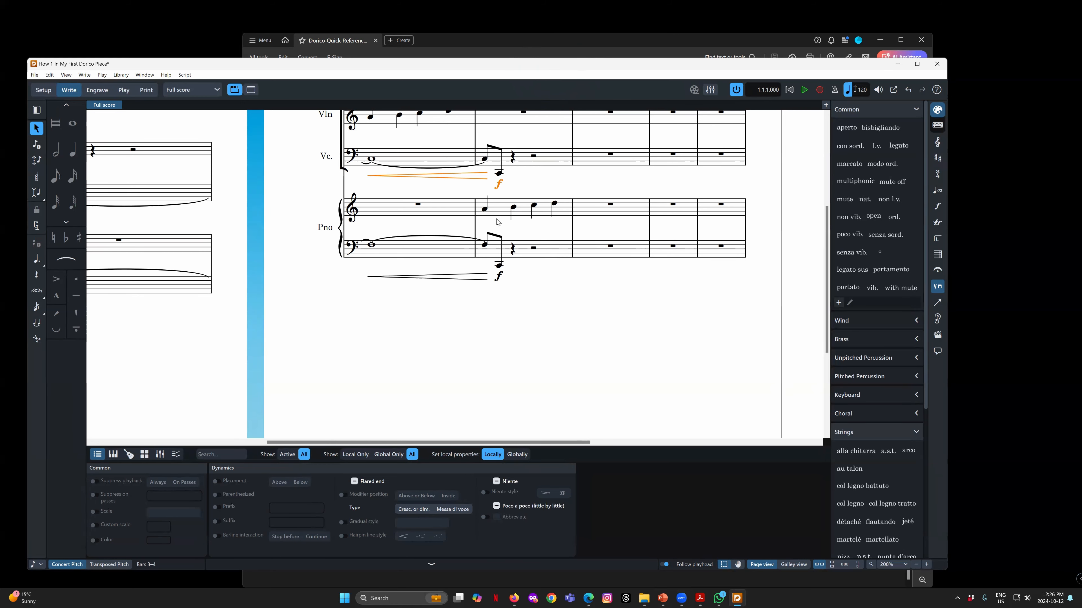
pyautogui.click(522, 442)
pyautogui.moveTo(495, 437)
pyautogui.mouseDown()
pyautogui.moveTo(374, 442)
pyautogui.moveTo(488, 441)
pyautogui.mouseUp()
pyautogui.doubleClick(627, 154)
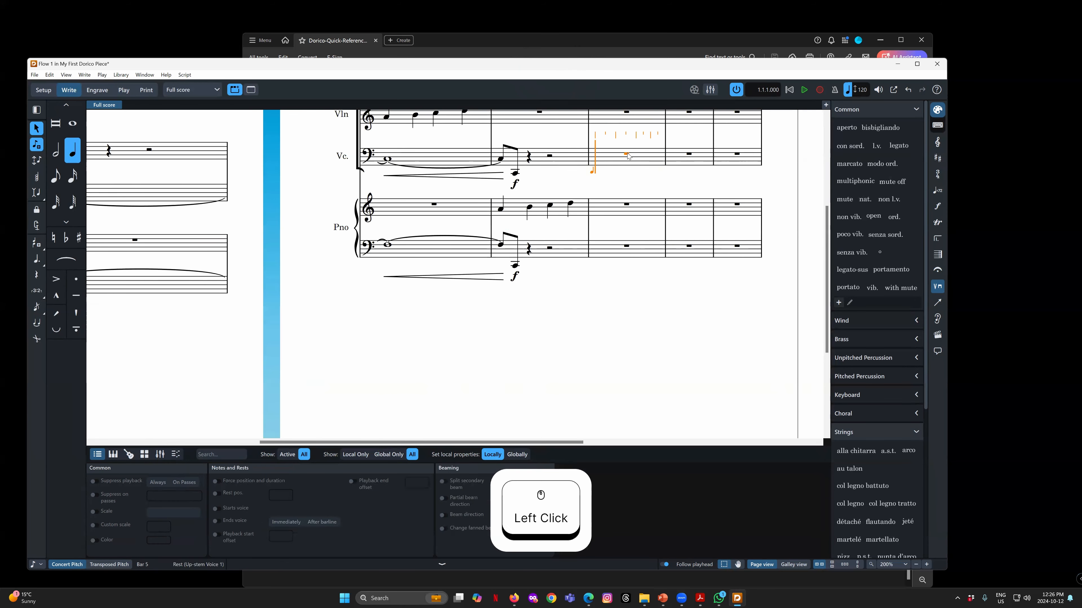
pyautogui.press('5')
pyautogui.press('6')
pyautogui.press('7')
pyautogui.press('8')
pyautogui.press('7')
pyautogui.press('6')
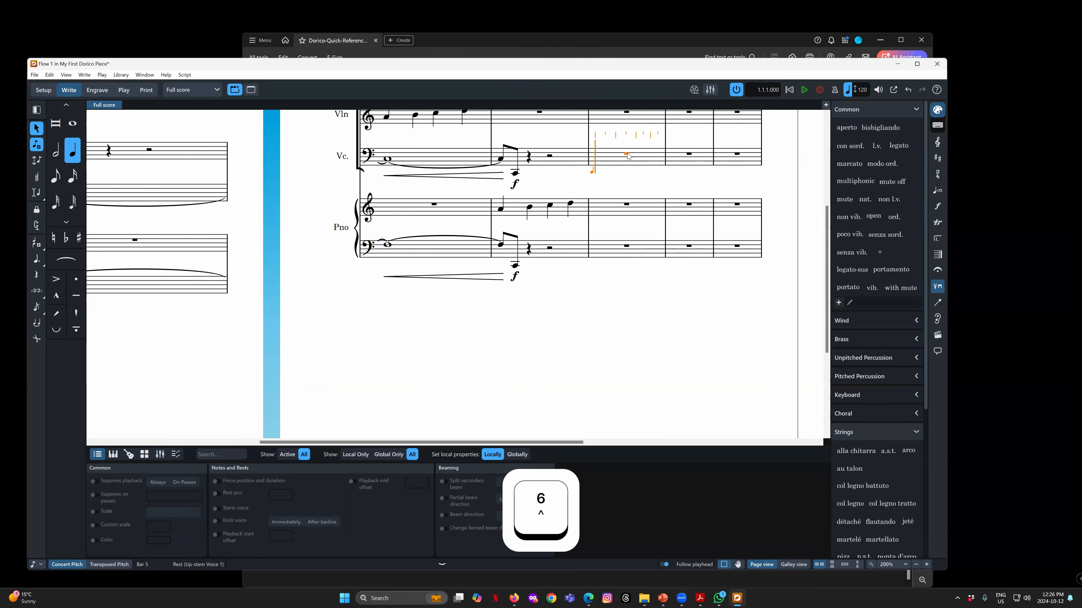
pyautogui.press('6')
pyautogui.press('7')
pyautogui.press('8')
pyautogui.press('7')
pyautogui.press('6')
pyautogui.press('5')
pyautogui.press('6')
pyautogui.press('7')
pyautogui.press('8')
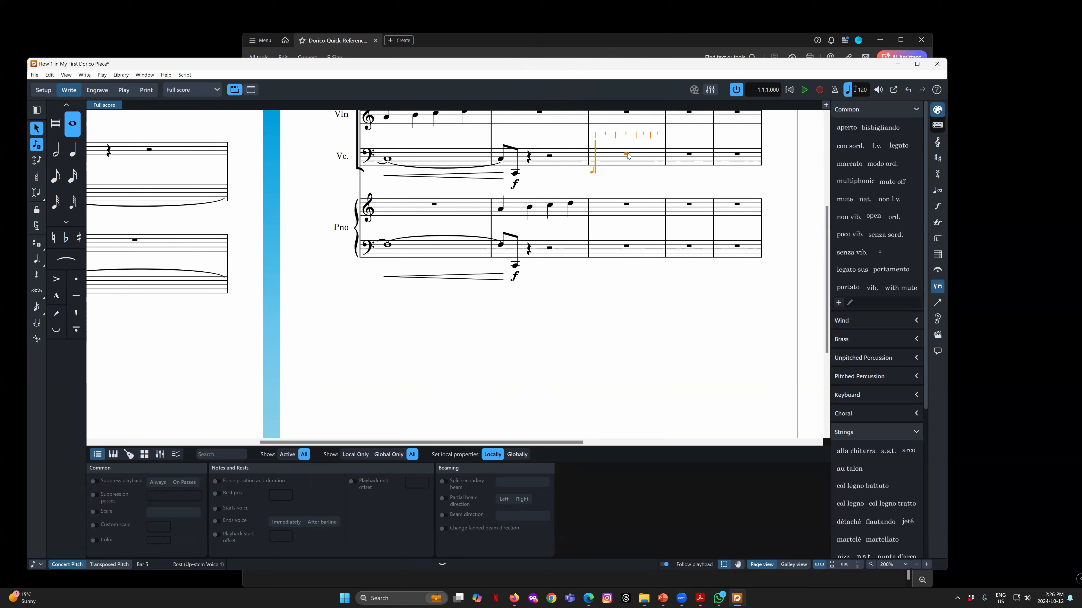
pyautogui.press('6')
pyautogui.press('7')
pyautogui.press('8')
pyautogui.press('6')
pyautogui.press('5')
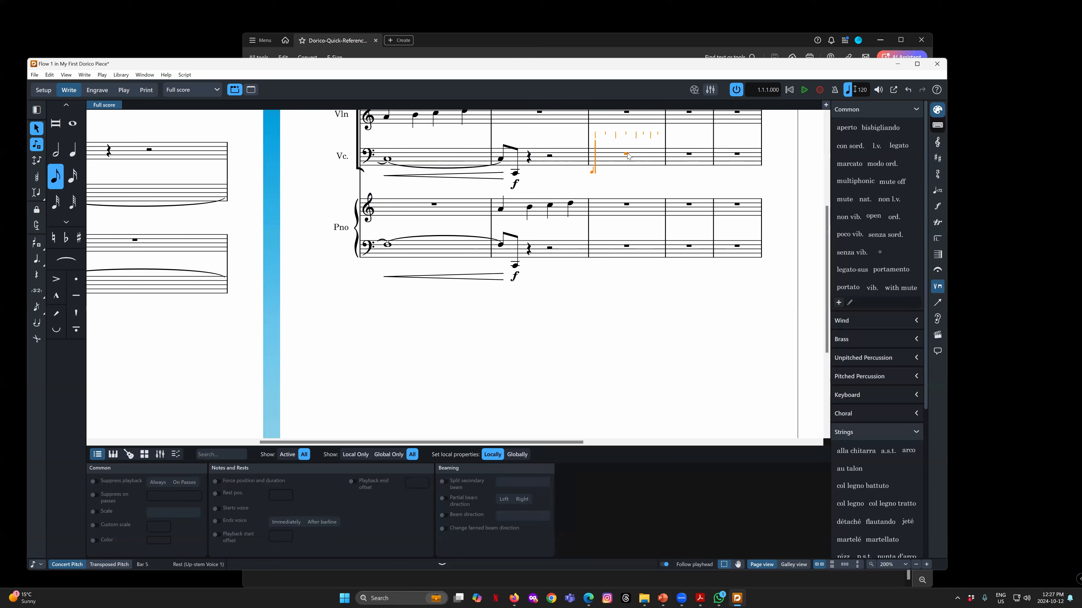
pyautogui.press('Escape')
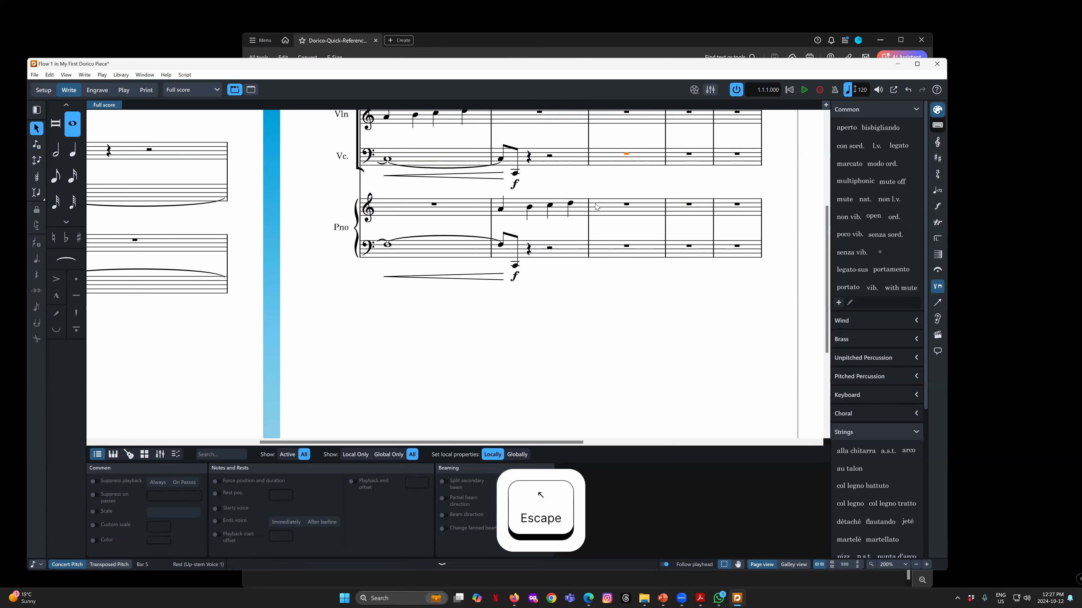
# Check the grouping of the piano's crescendo hairpin and f dynamic in bars 3–4, and select both together
pyautogui.click(496, 283)
pyautogui.click(496, 281)
pyautogui.click(515, 279)
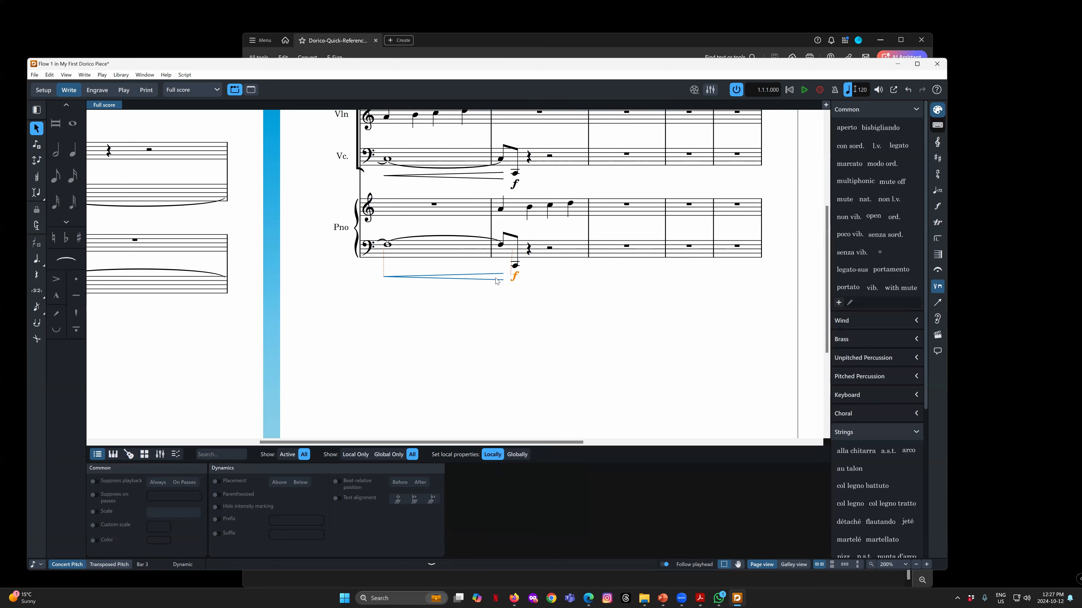
pyautogui.click(487, 279)
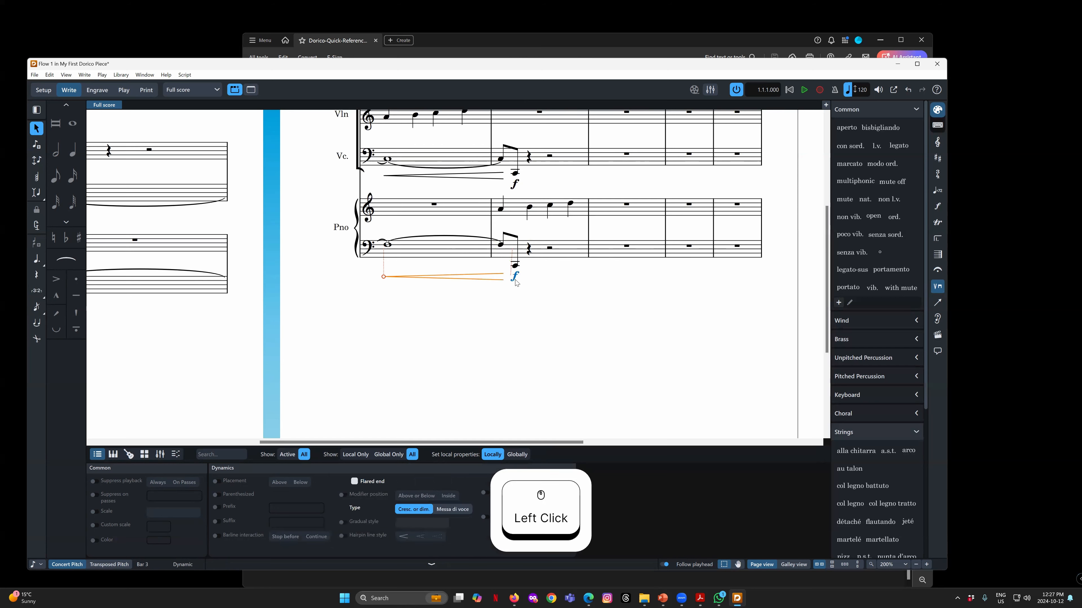
pyautogui.keyDown('ctrl'); pyautogui.click(516, 279); pyautogui.keyUp('ctrl')
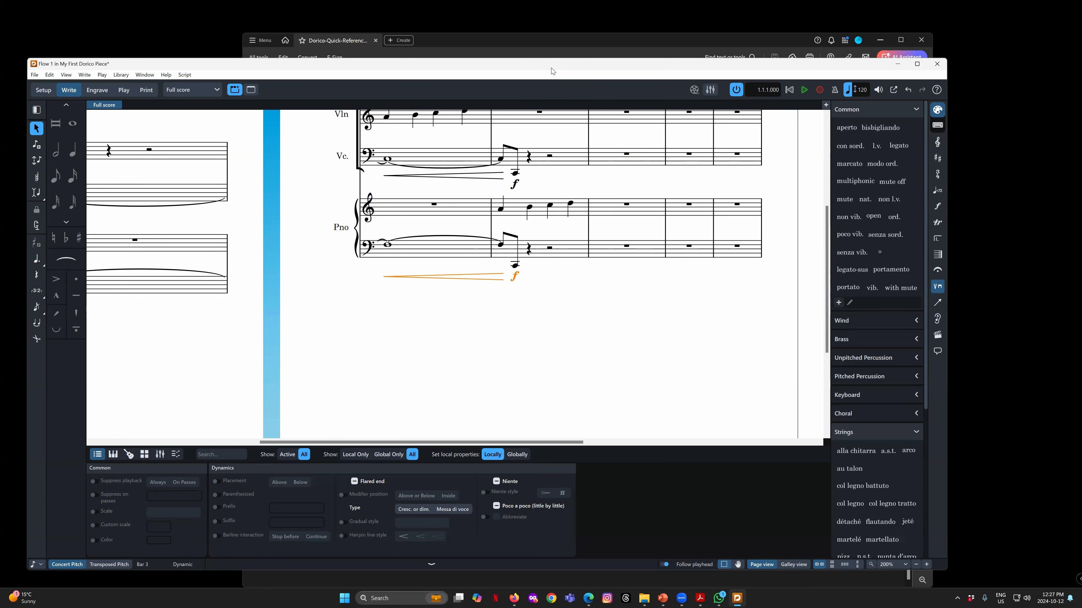
# Switch the full score from Write mode to Engrave mode
pyautogui.moveTo(459, 442); pyautogui.dragTo(217, 432)
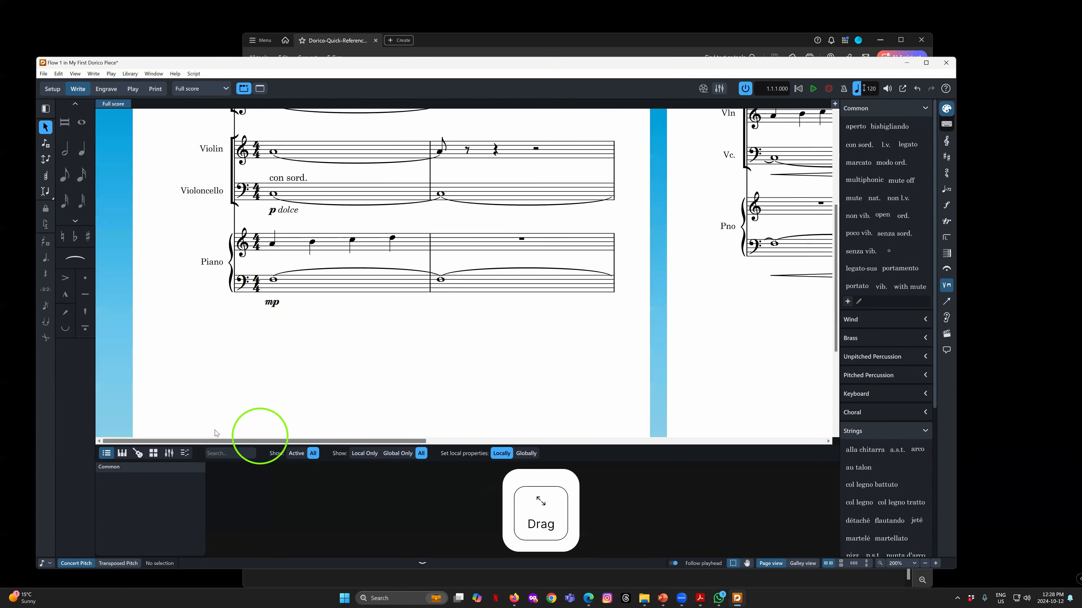
pyautogui.scroll(4, 448, 342)
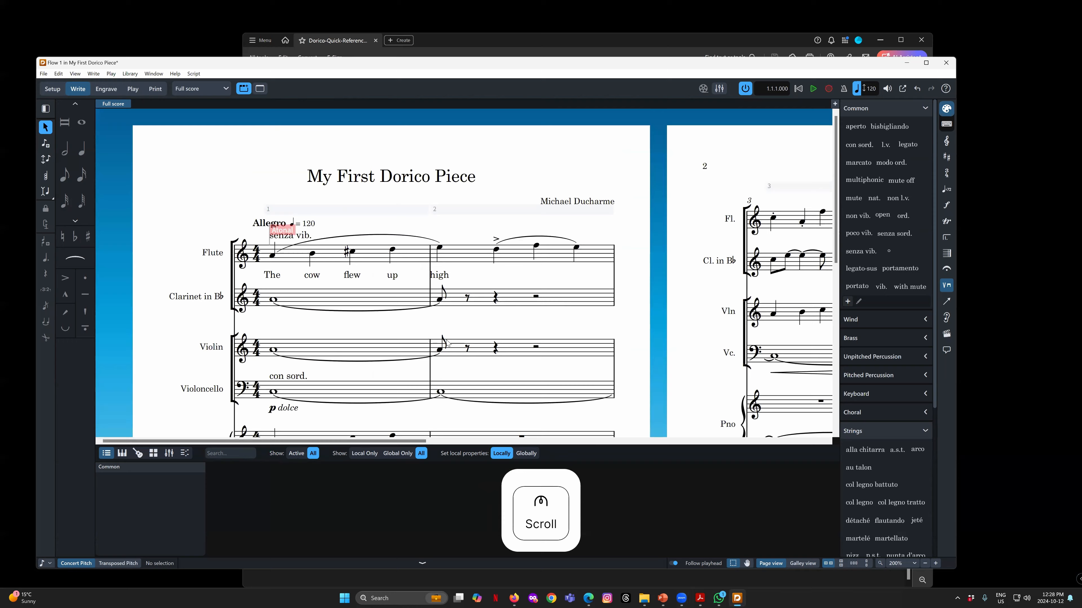
pyautogui.scroll(-5, 447, 342)
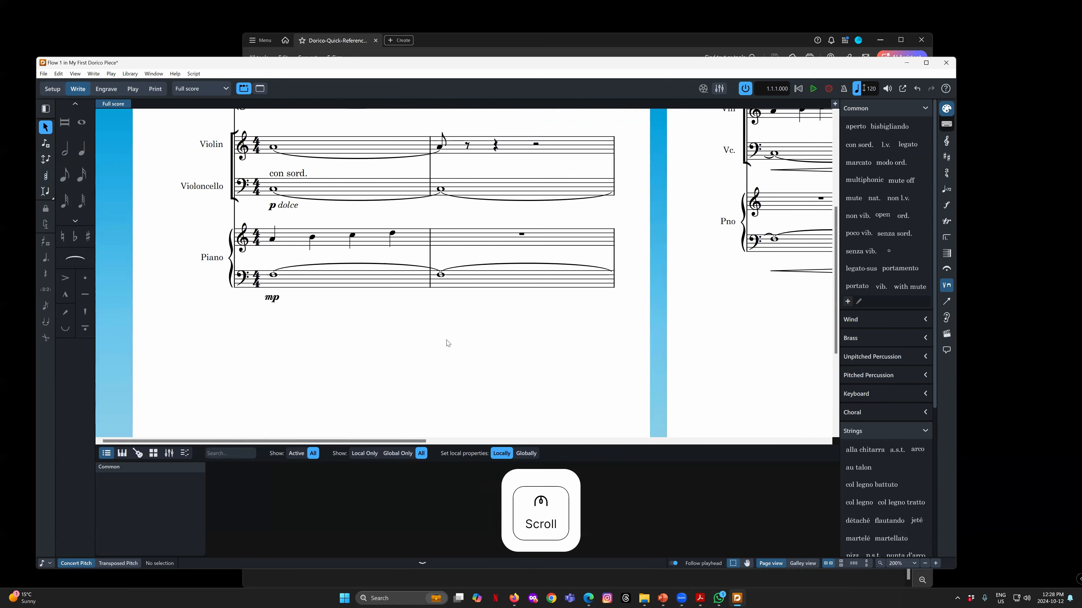
pyautogui.scroll(5, 447, 341)
pyautogui.click(447, 342)
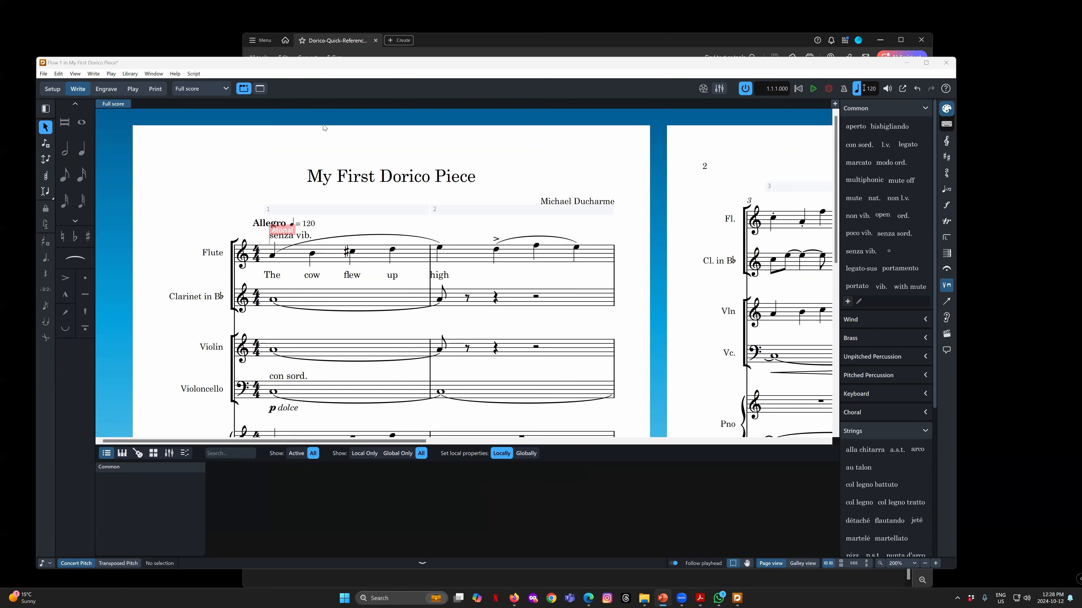
pyautogui.click(108, 89)
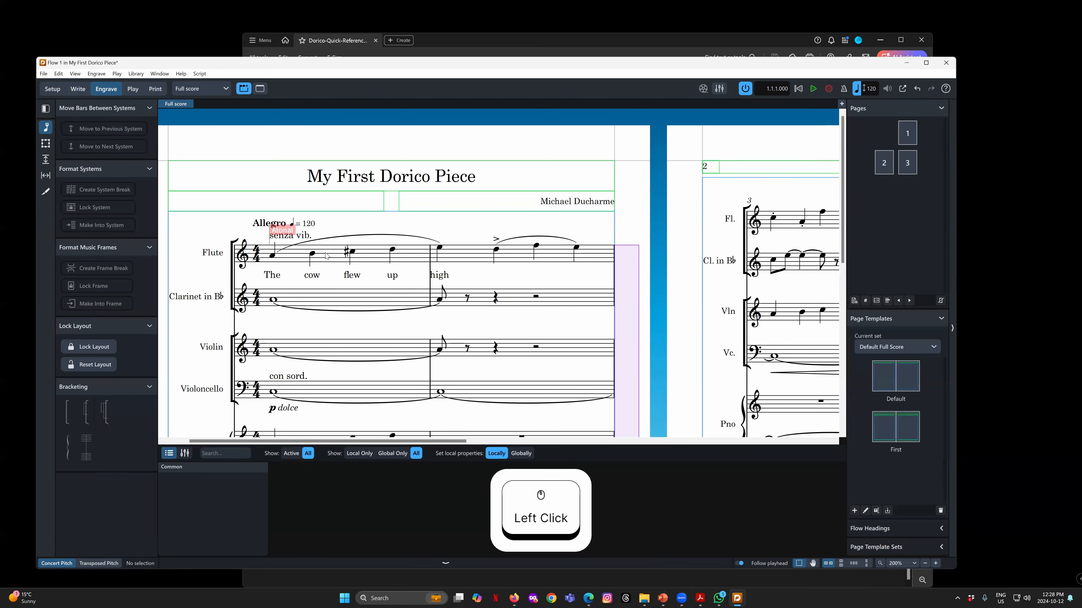
pyautogui.scroll(-5, 326, 256)
pyautogui.scroll(5, 326, 254)
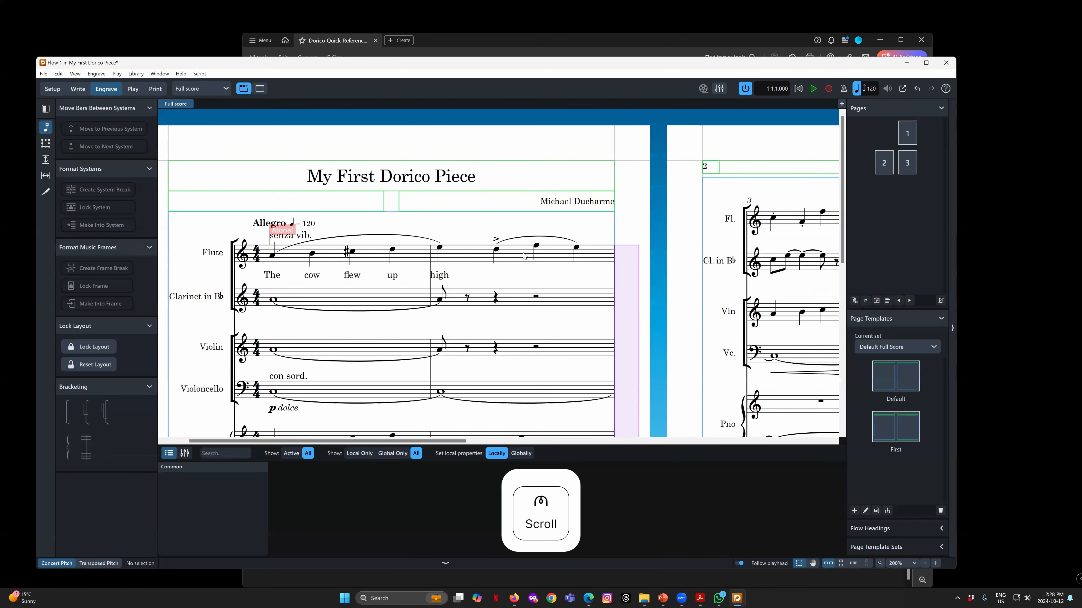
# Set the composer credit in page 1's header to Bold directly on the page
pyautogui.click(925, 563)
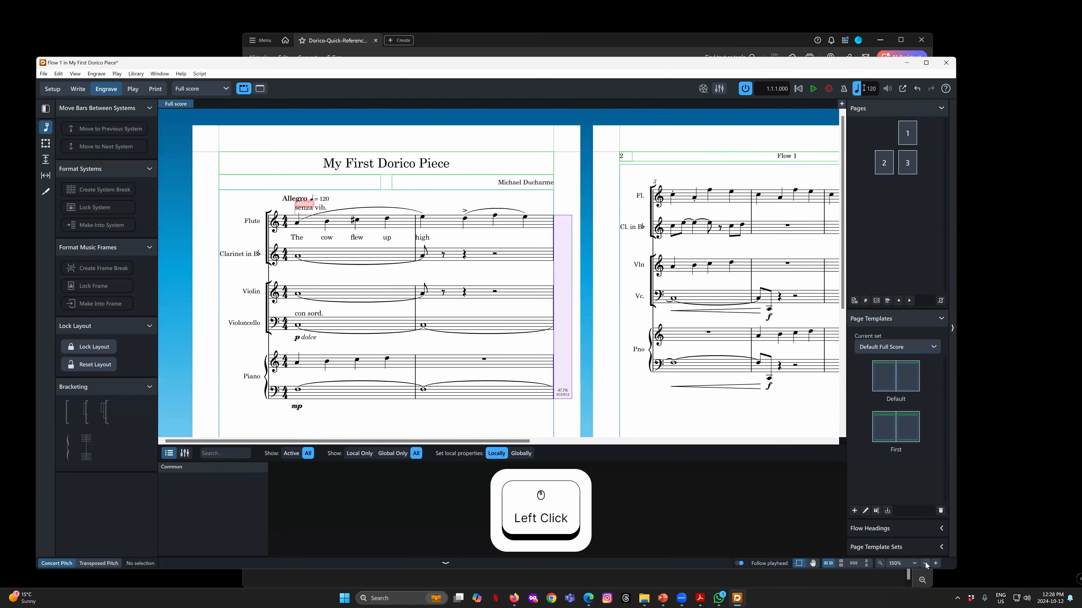
pyautogui.click(925, 563)
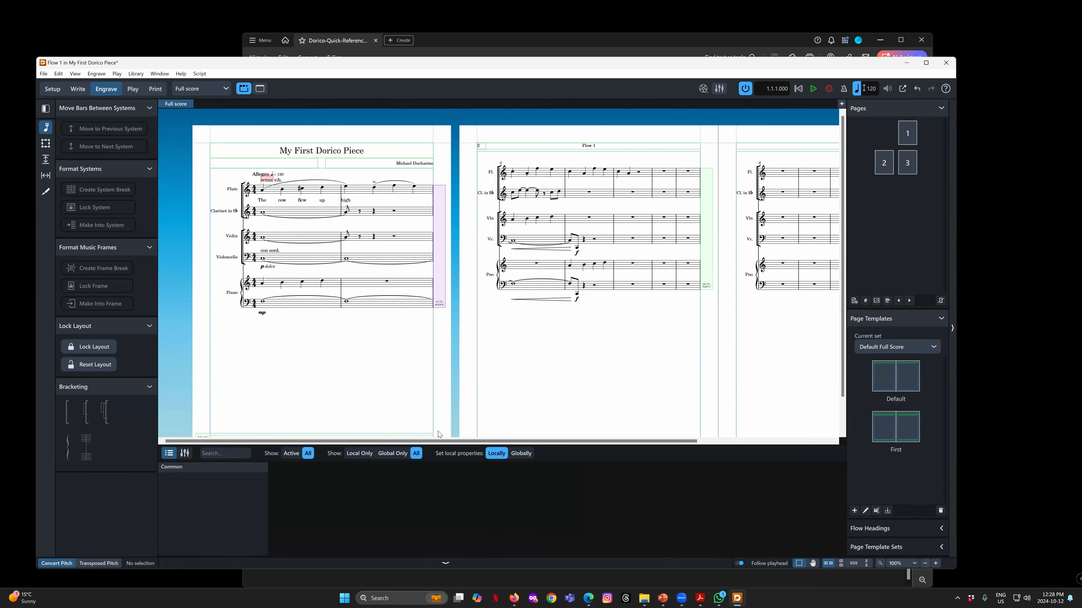
pyautogui.moveTo(266, 63); pyautogui.dragTo(246, 59)
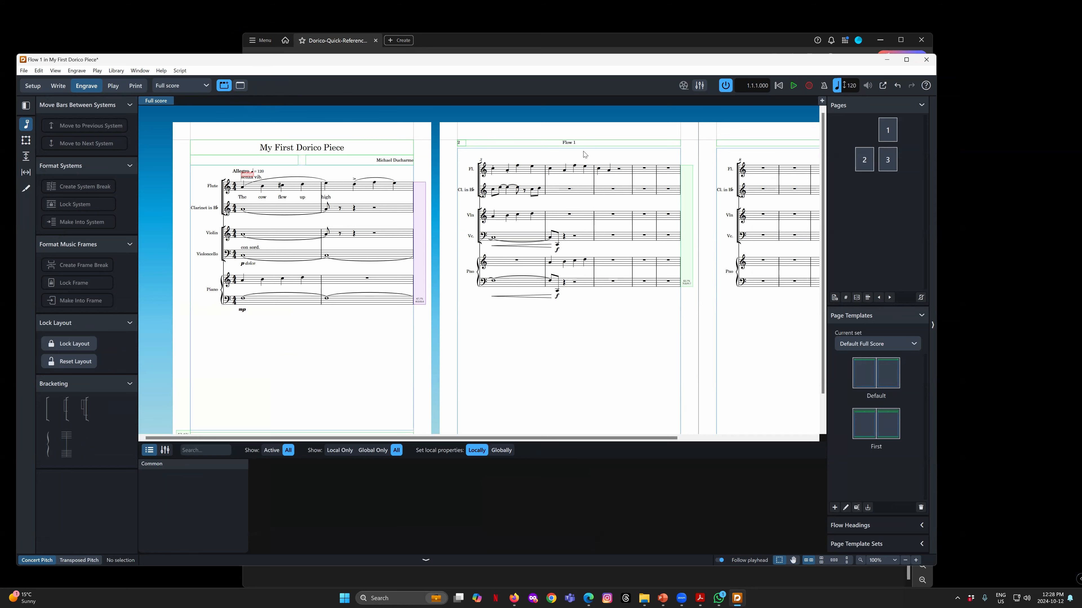
pyautogui.moveTo(404, 442); pyautogui.dragTo(347, 430)
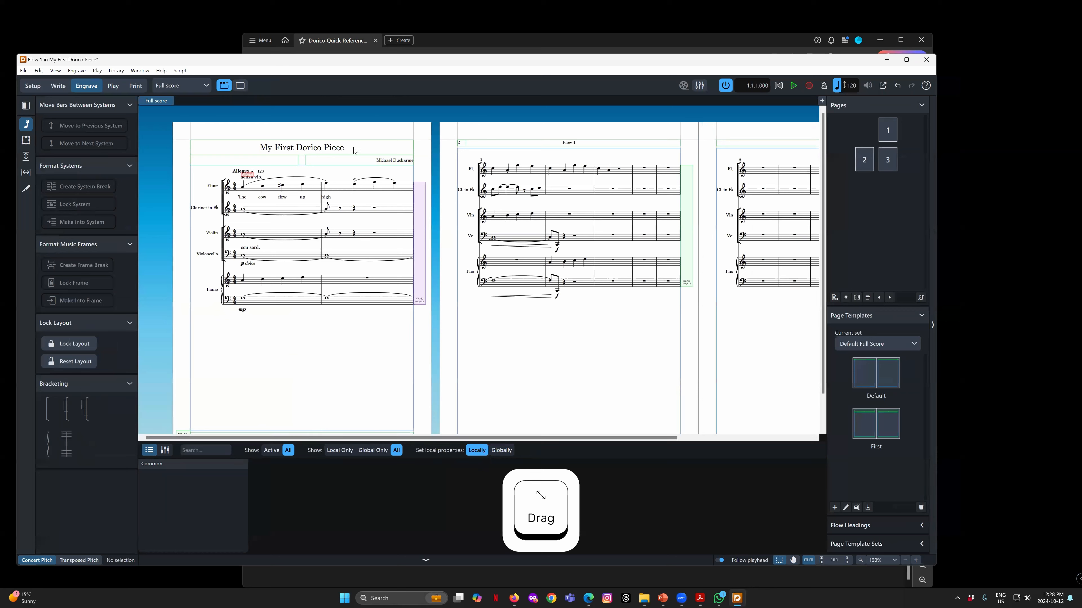
pyautogui.click(428, 169)
pyautogui.doubleClick(367, 161)
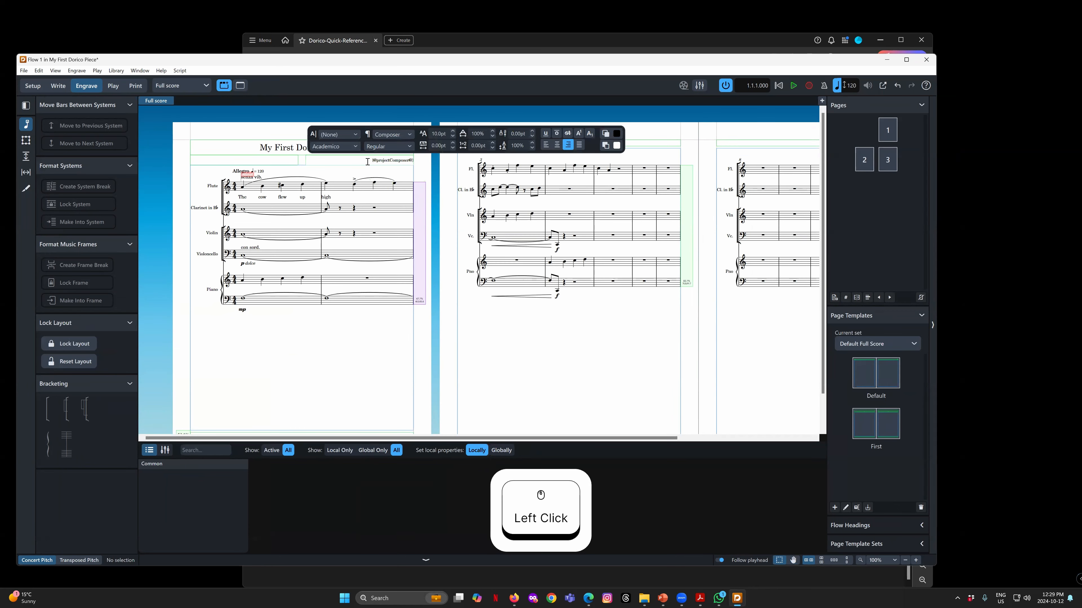
pyautogui.moveTo(359, 160); pyautogui.dragTo(432, 161)
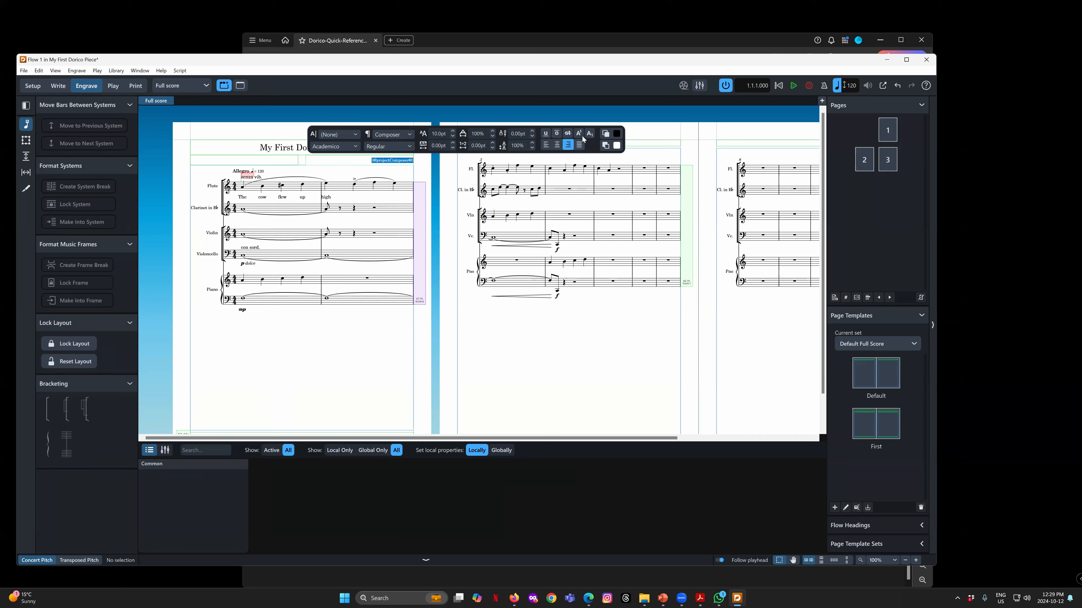
pyautogui.click(385, 146)
pyautogui.click(381, 175)
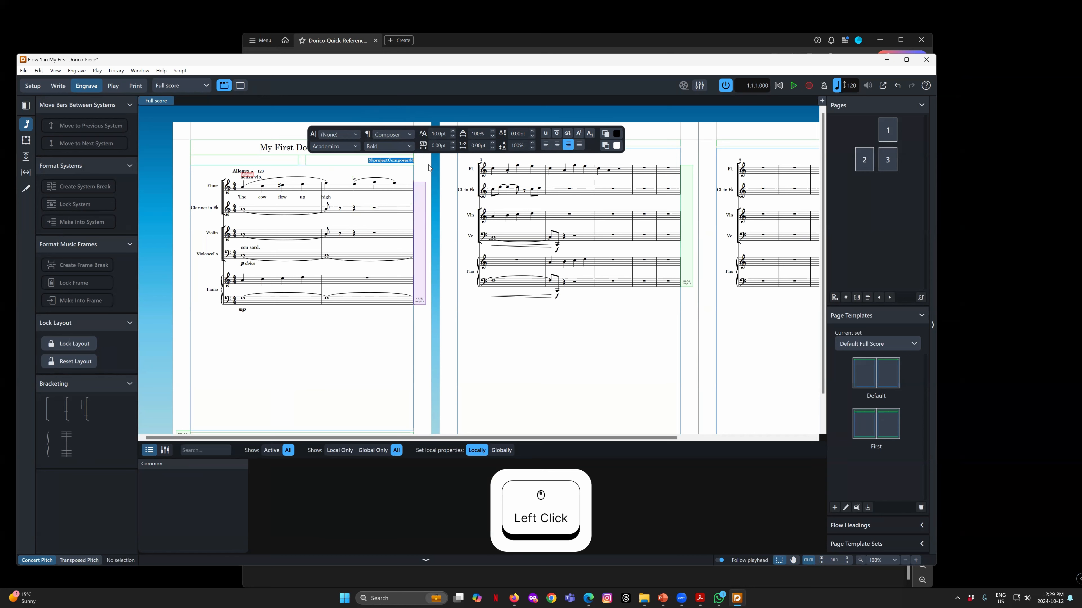
pyautogui.click(419, 170)
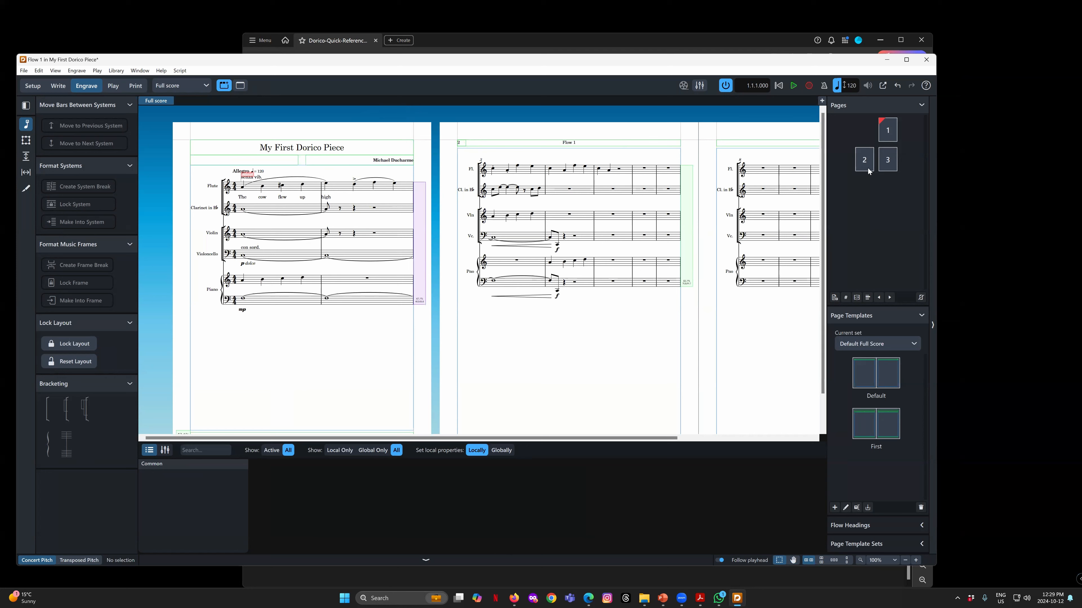
# Remove the page override from page 1
pyautogui.rightClick(881, 125)
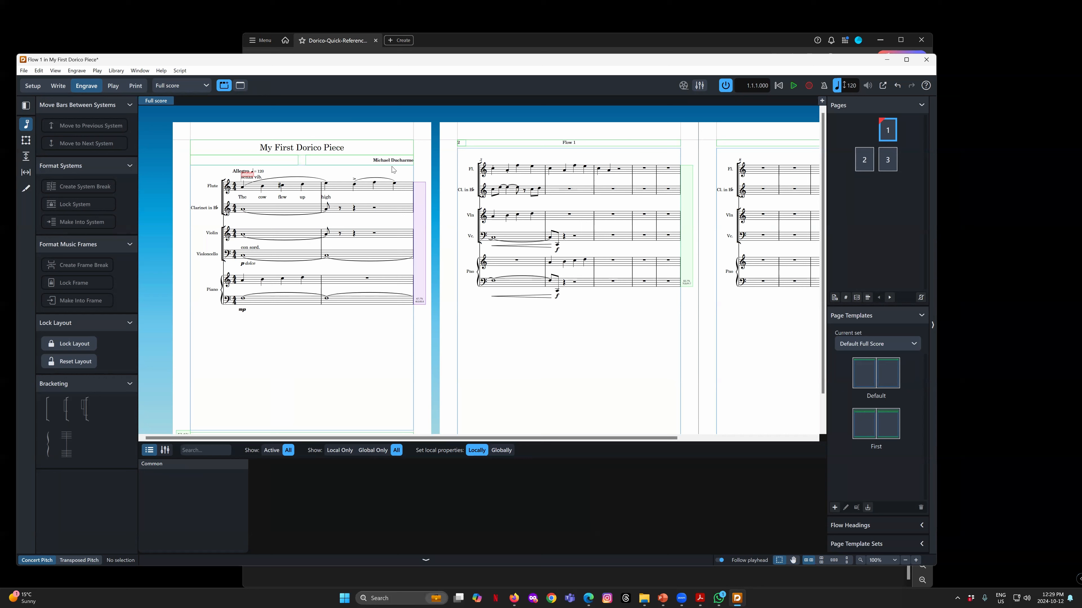
pyautogui.rightClick(885, 125)
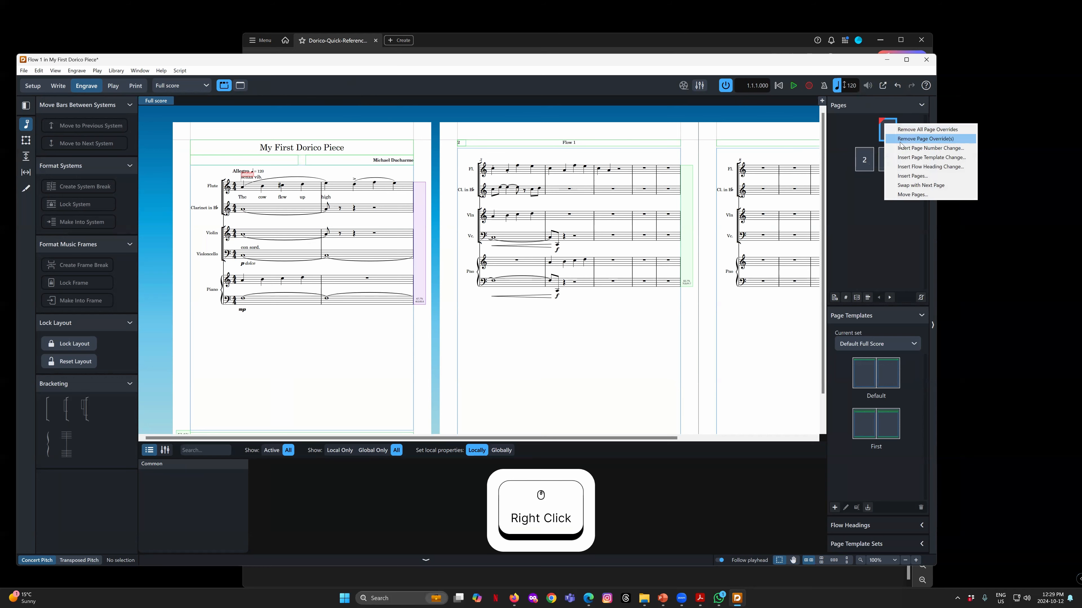
pyautogui.click(886, 123)
pyautogui.rightClick(884, 124)
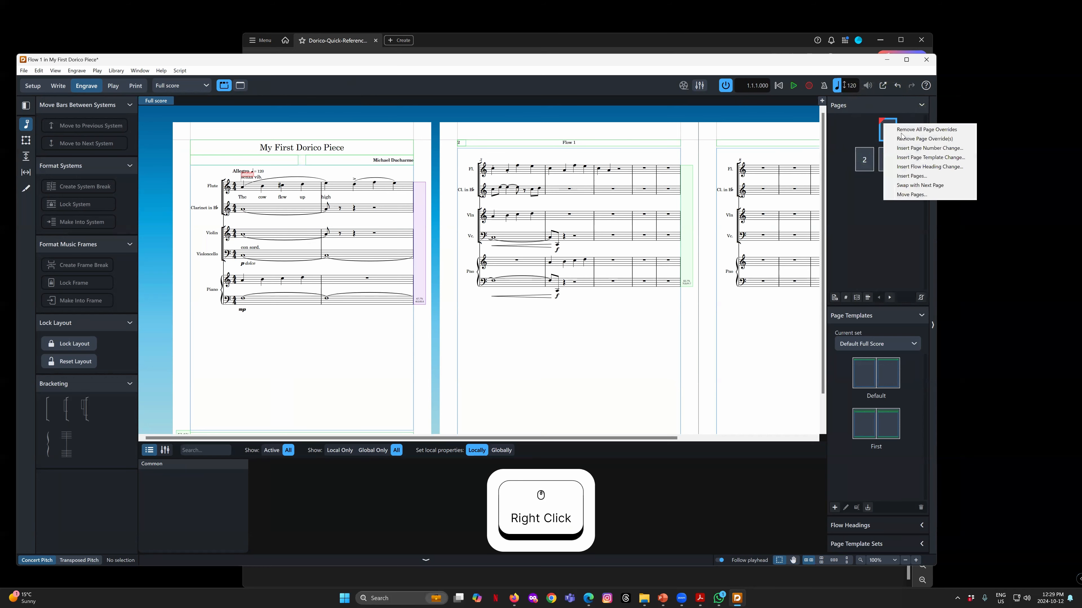
pyautogui.click(915, 140)
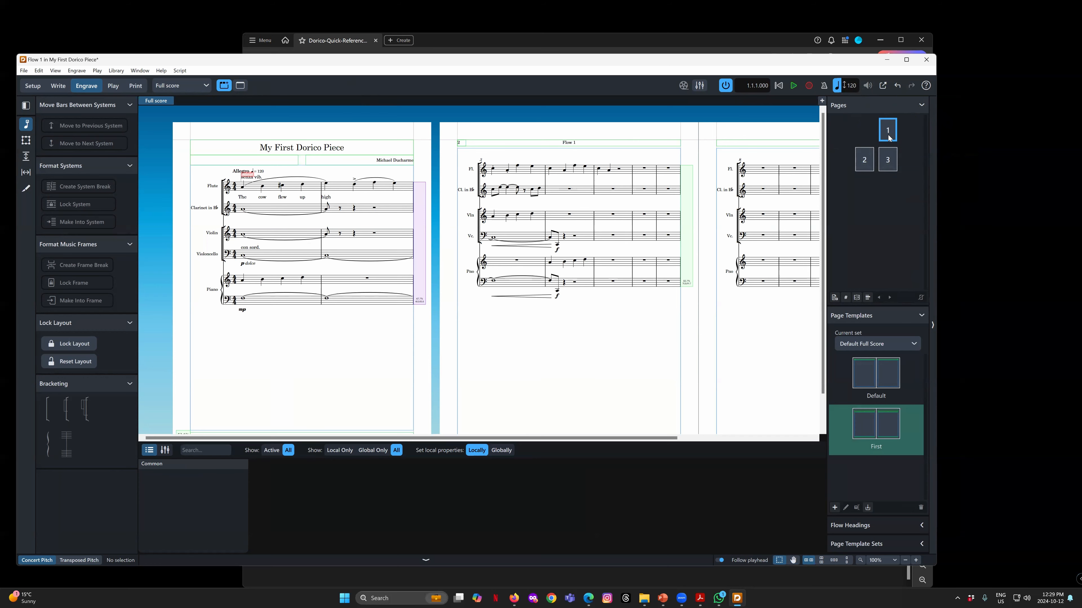
pyautogui.moveTo(357, 60); pyautogui.dragTo(362, 59)
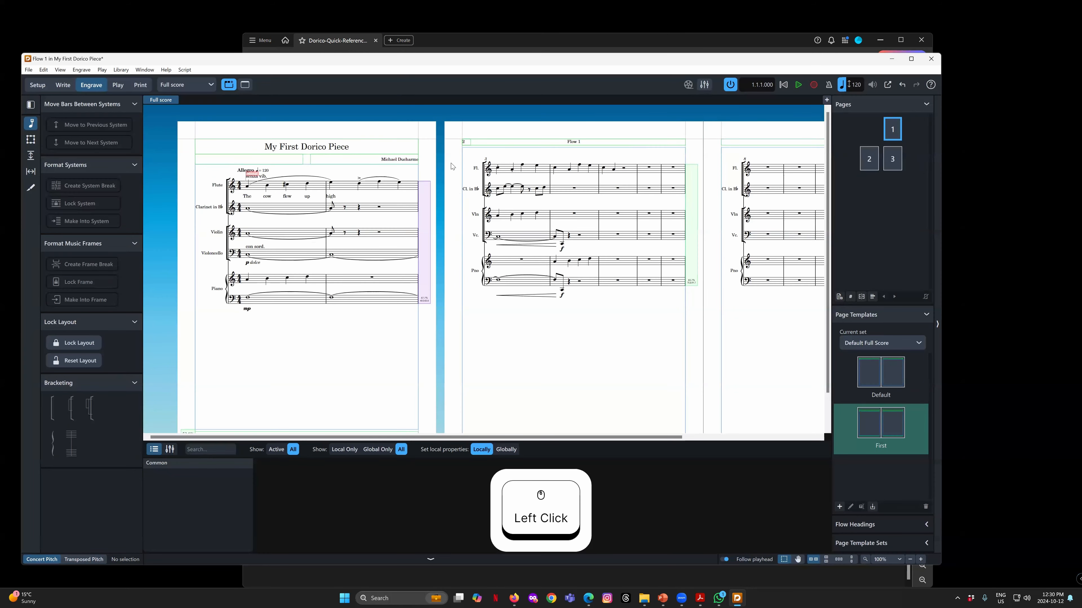
pyautogui.scroll(-1, 452, 213)
pyautogui.scroll(1, 449, 220)
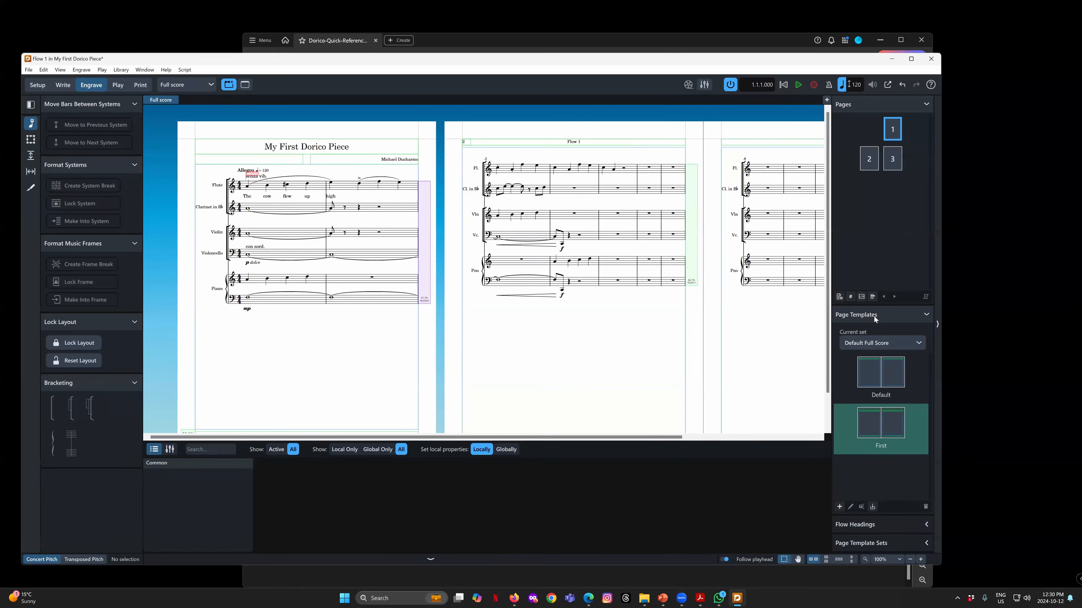
pyautogui.click(913, 378)
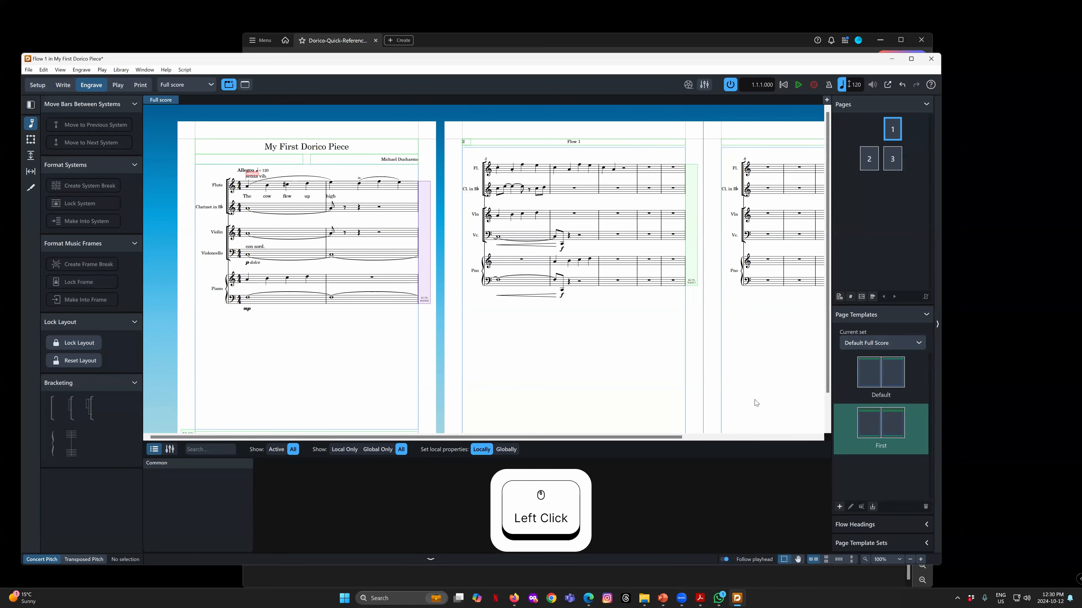
pyautogui.click(462, 438)
pyautogui.moveTo(519, 440)
pyautogui.mouseDown()
pyautogui.moveTo(598, 439)
pyautogui.moveTo(519, 438)
pyautogui.mouseUp()
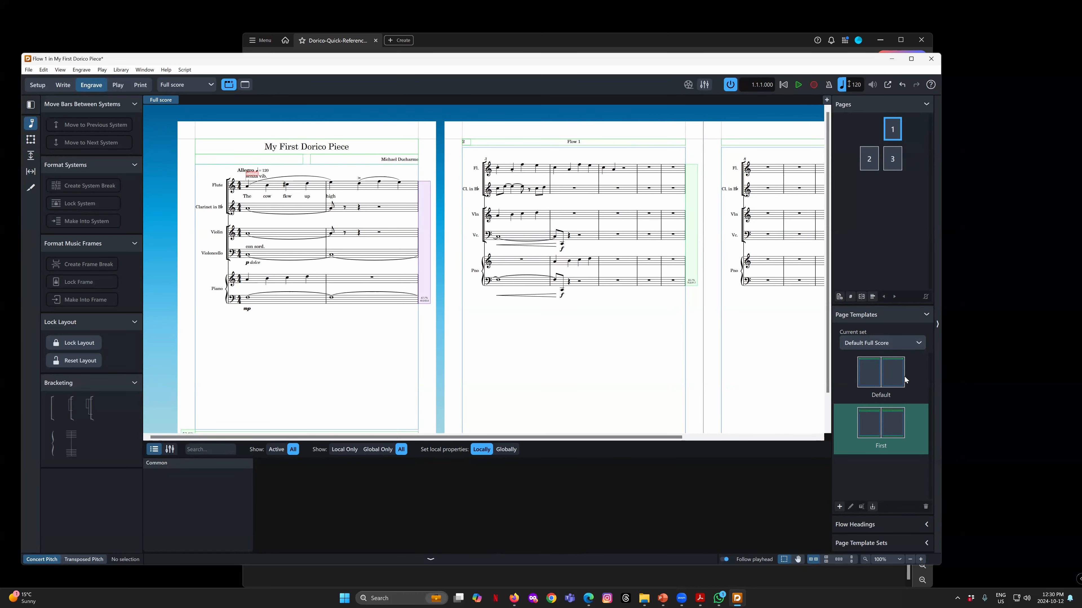
# Switch the full score's current page template set to Default Part
pyautogui.click(877, 343)
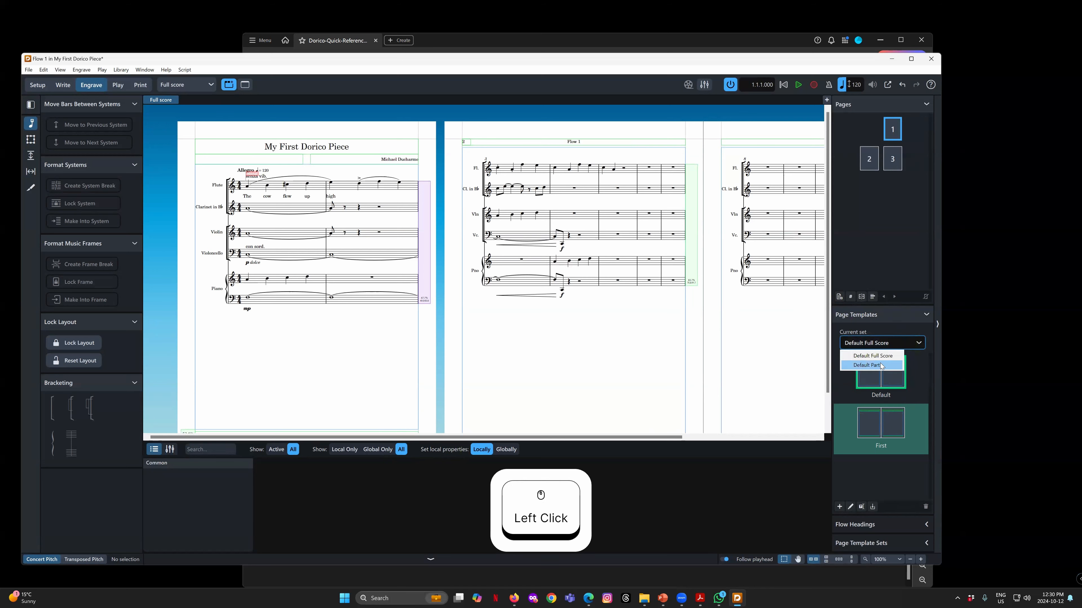
pyautogui.click(875, 330)
pyautogui.click(872, 365)
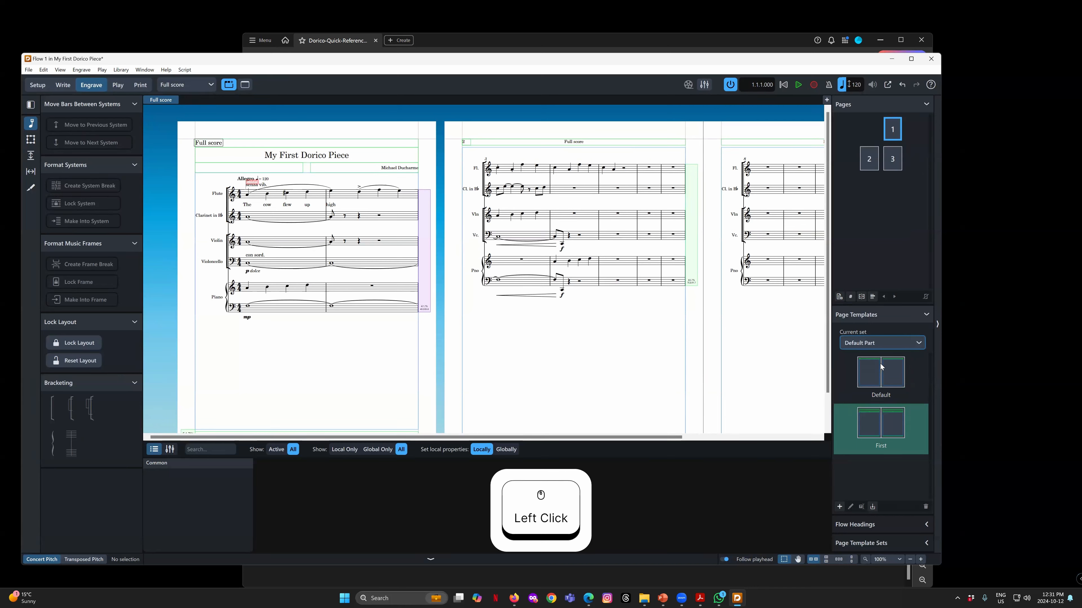
# Switch the page template set between Default Full Score and Default Part to compare them, finishing on Default Full Score
pyautogui.click(868, 344)
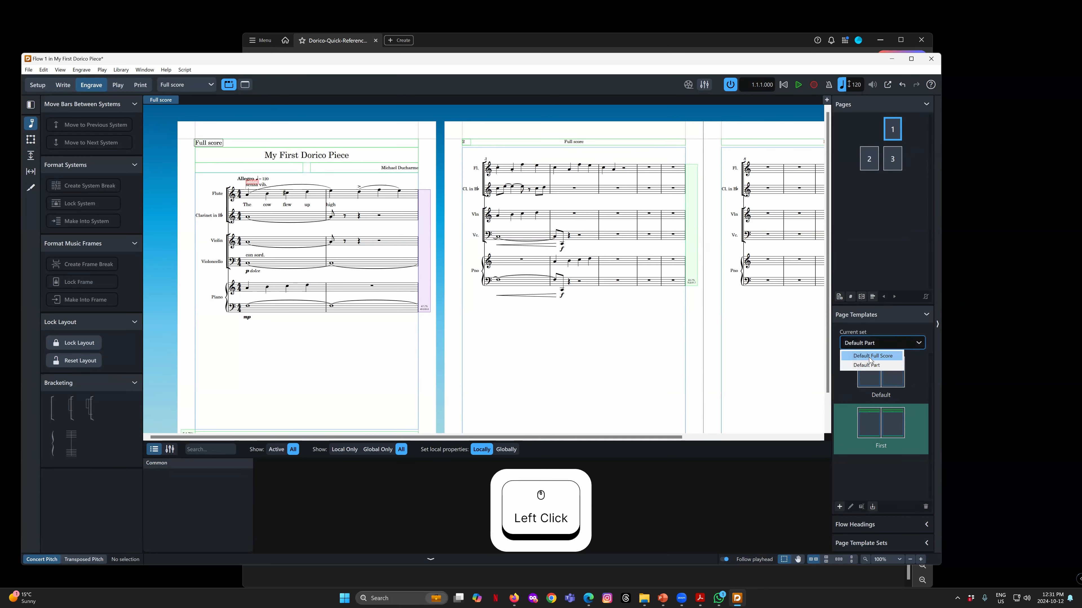
pyautogui.click(869, 358)
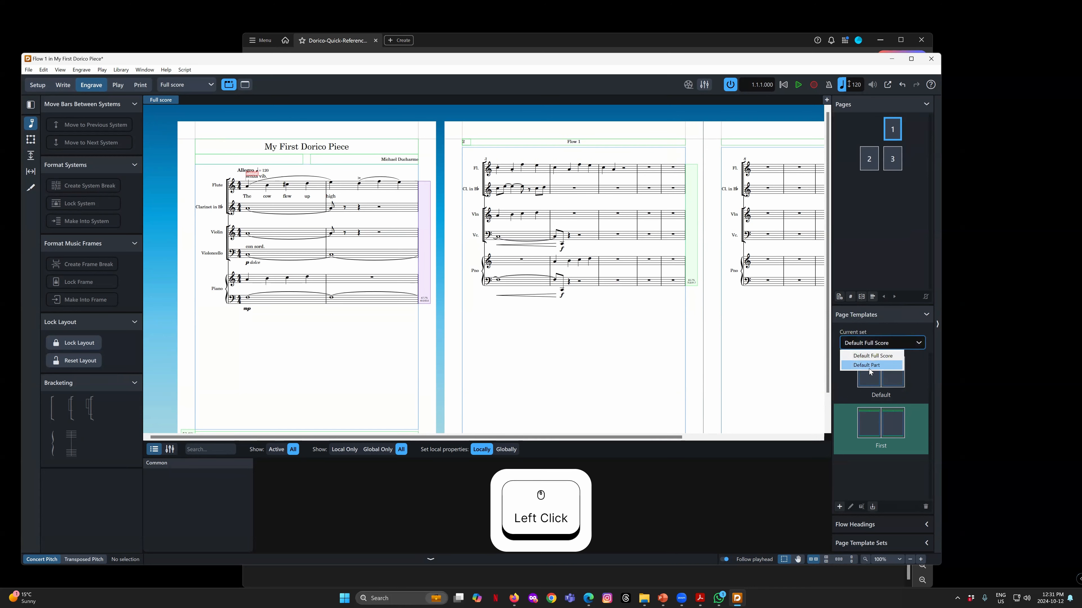
pyautogui.click(873, 368)
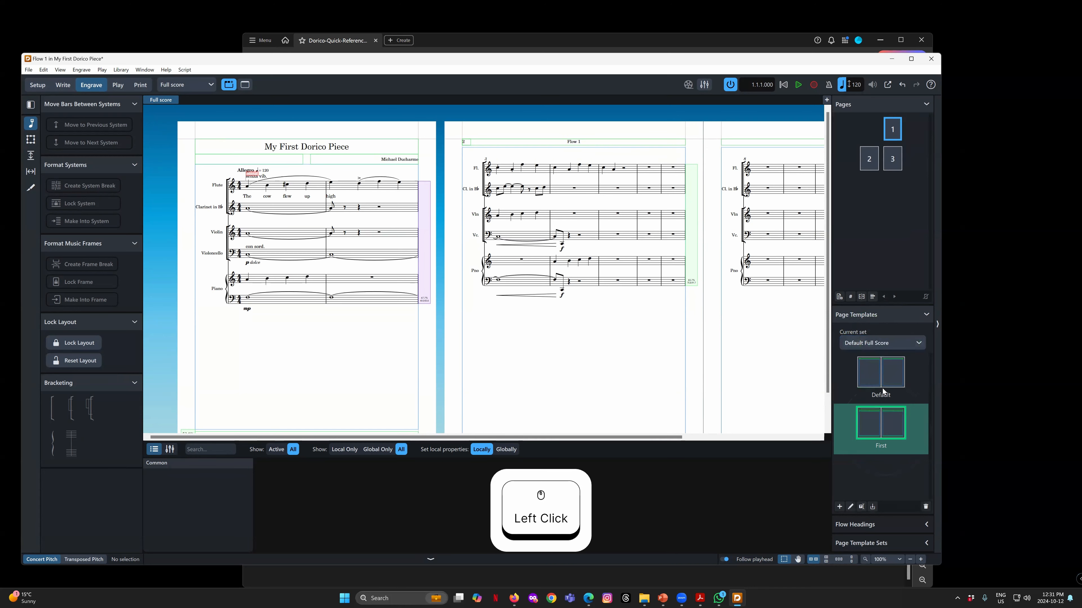
pyautogui.click(877, 343)
pyautogui.click(869, 357)
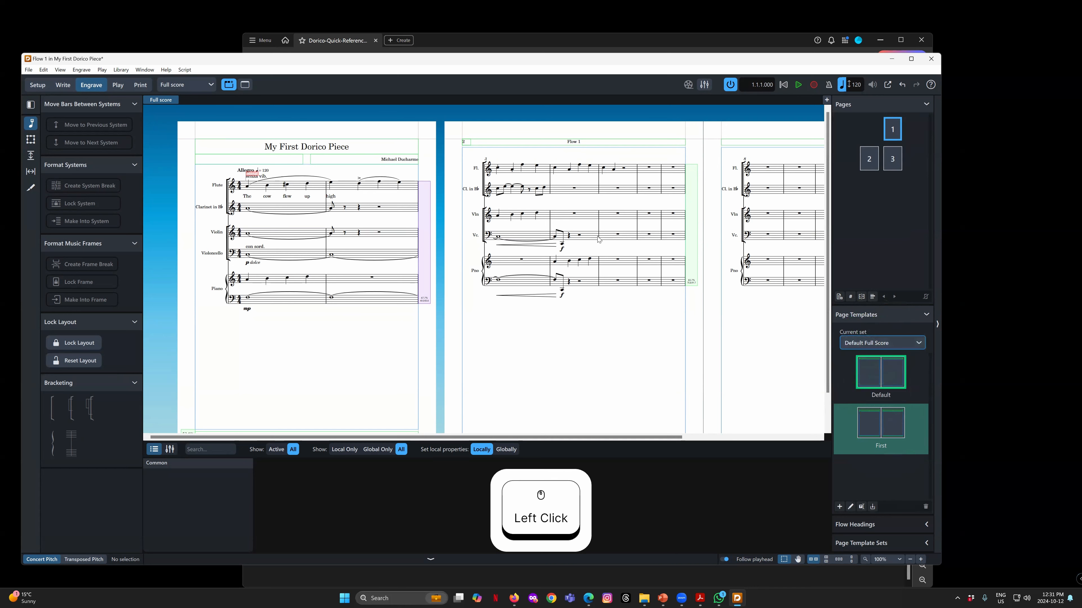
pyautogui.click(877, 343)
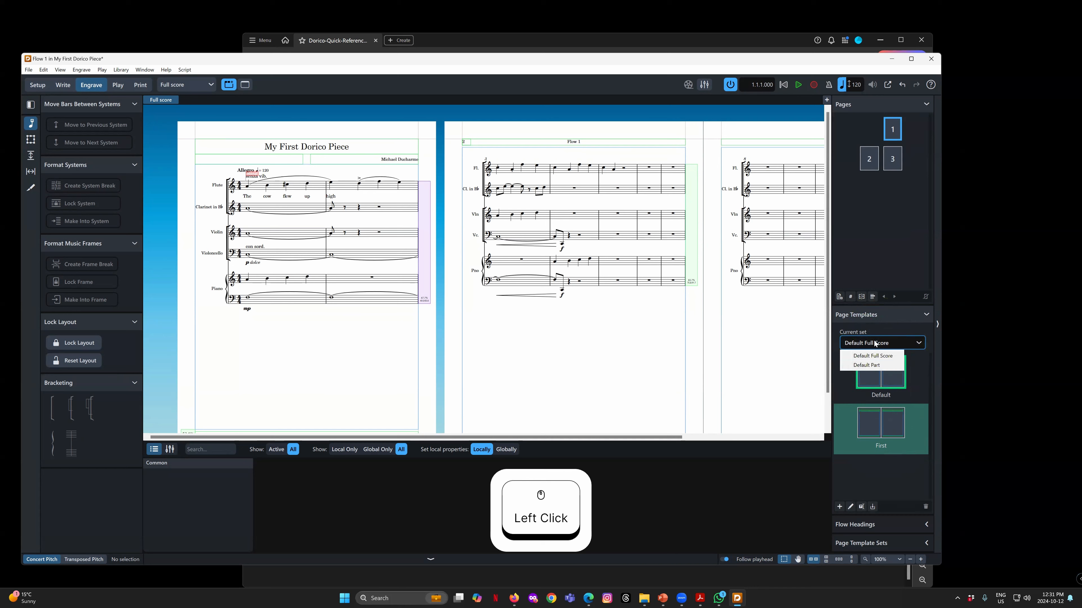
pyautogui.click(887, 354)
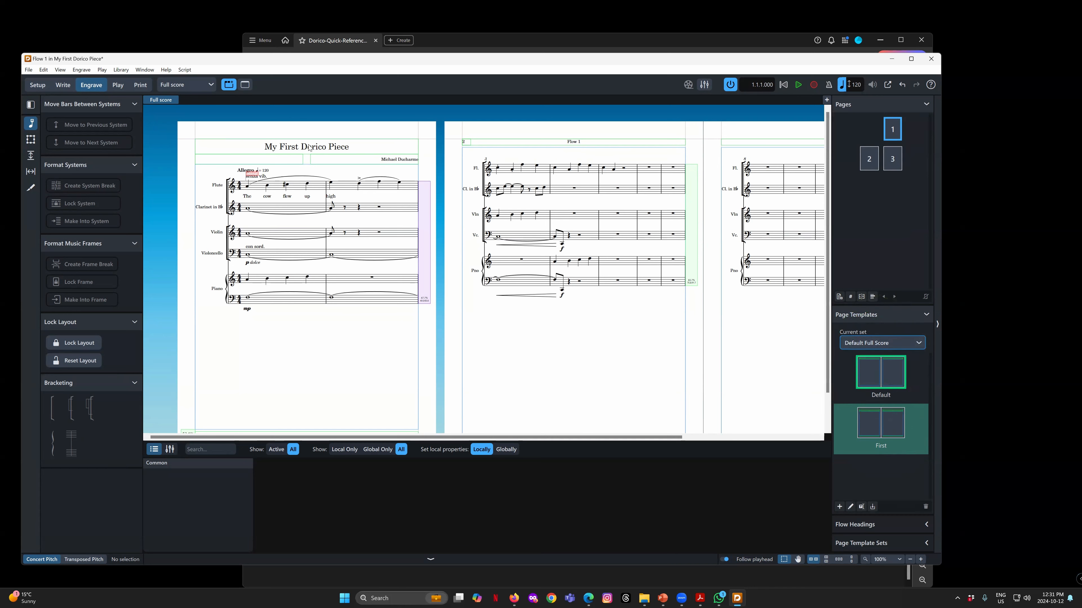
# Open the First page template of the Default Full Score set for editing
pyautogui.click(878, 376)
pyautogui.click(874, 421)
pyautogui.click(872, 378)
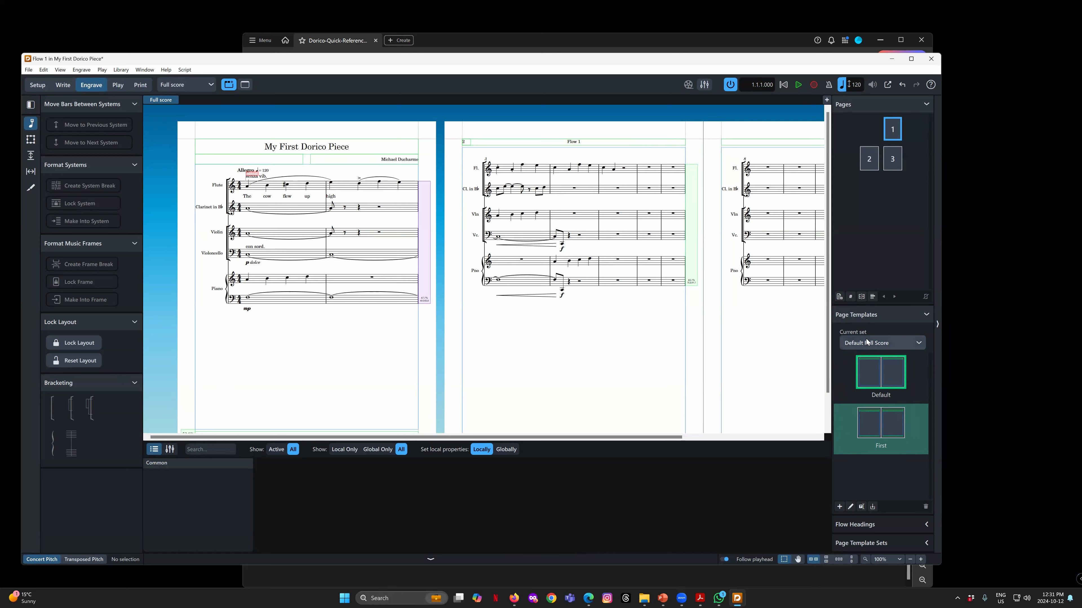
pyautogui.click(890, 344)
pyautogui.click(866, 344)
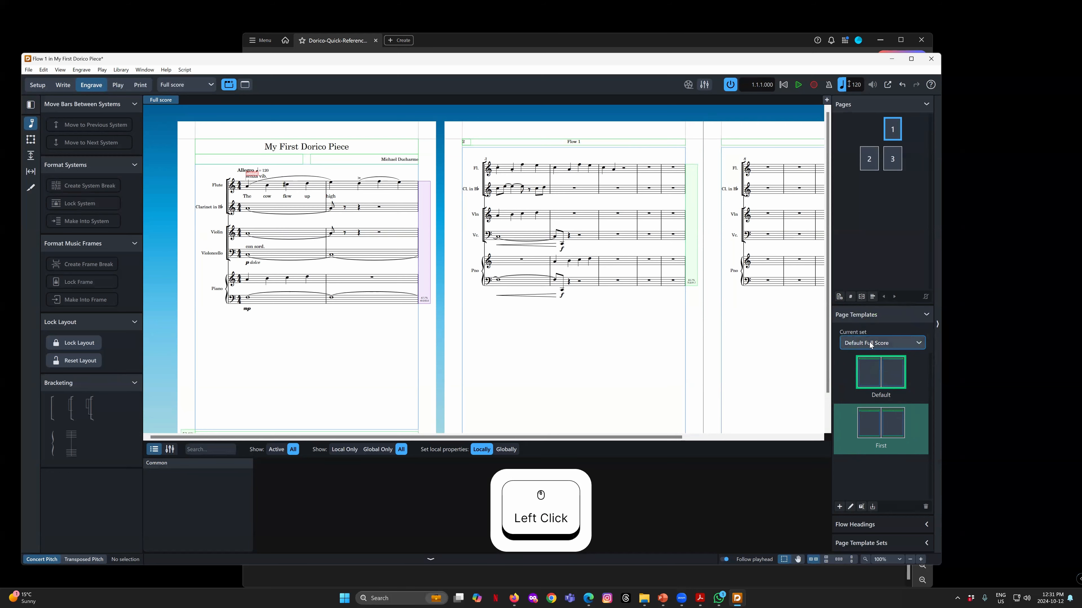
pyautogui.click(880, 422)
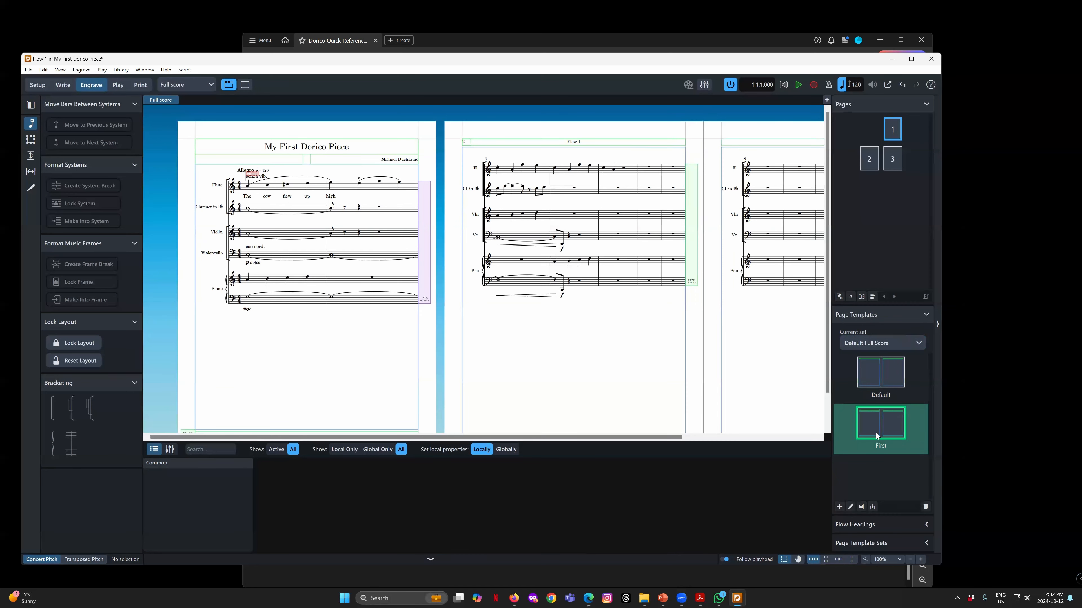
pyautogui.doubleClick(883, 421)
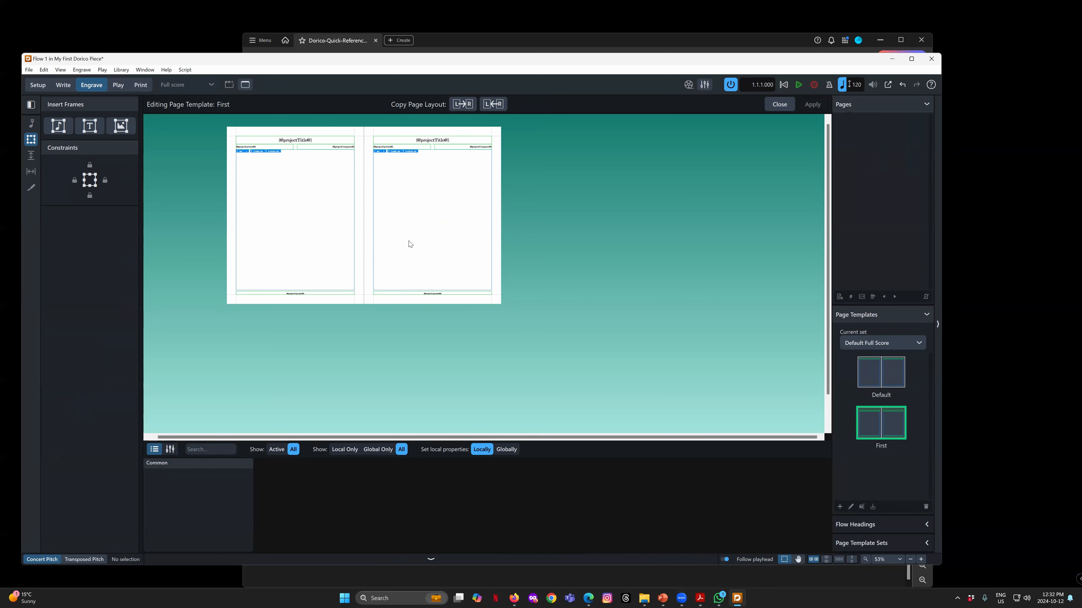
pyautogui.click(920, 559)
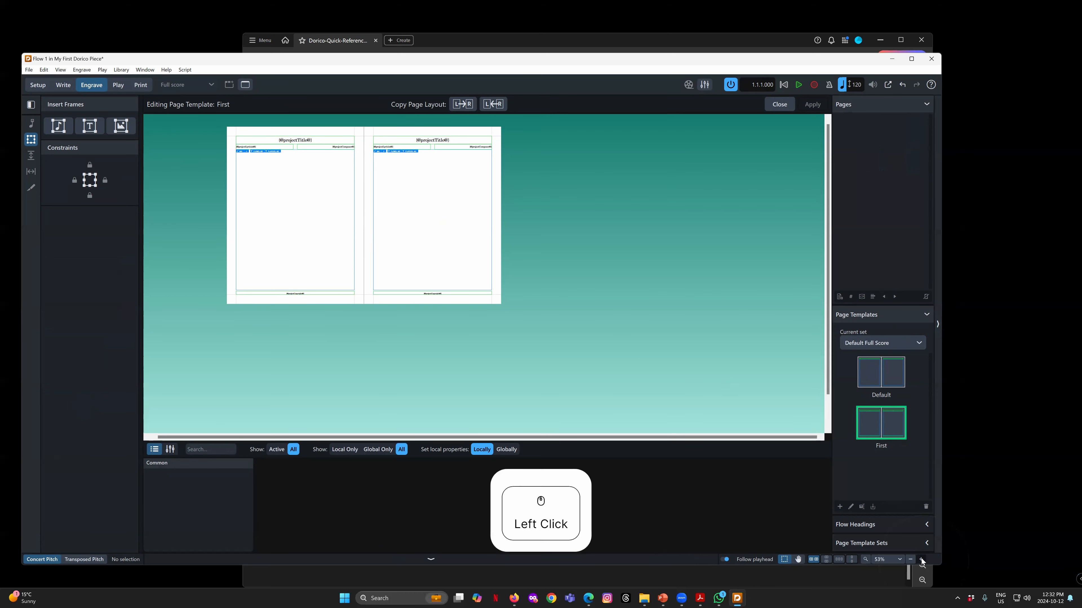
pyautogui.click(920, 560)
pyautogui.click(920, 559)
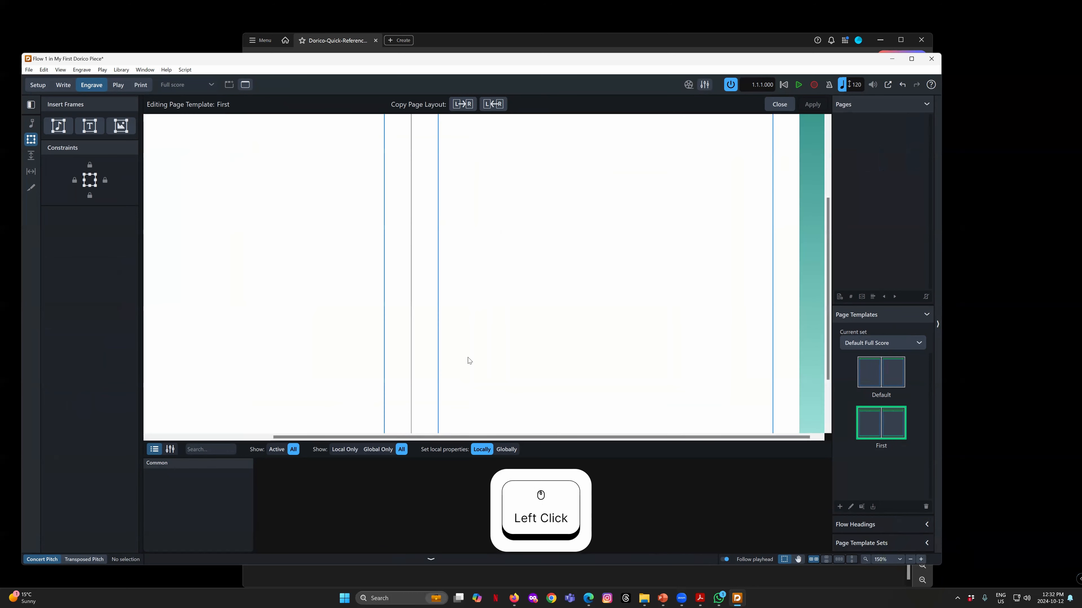
pyautogui.scroll(5, 536, 379)
pyautogui.moveTo(565, 437); pyautogui.dragTo(479, 438)
pyautogui.moveTo(416, 421); pyautogui.dragTo(578, 434)
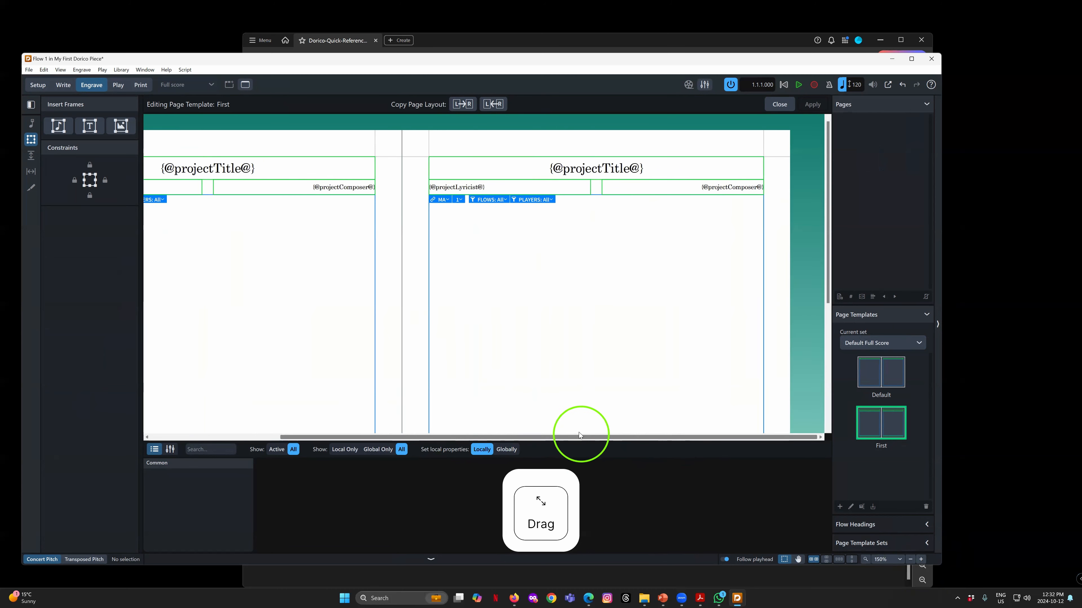
pyautogui.moveTo(579, 432); pyautogui.dragTo(623, 430)
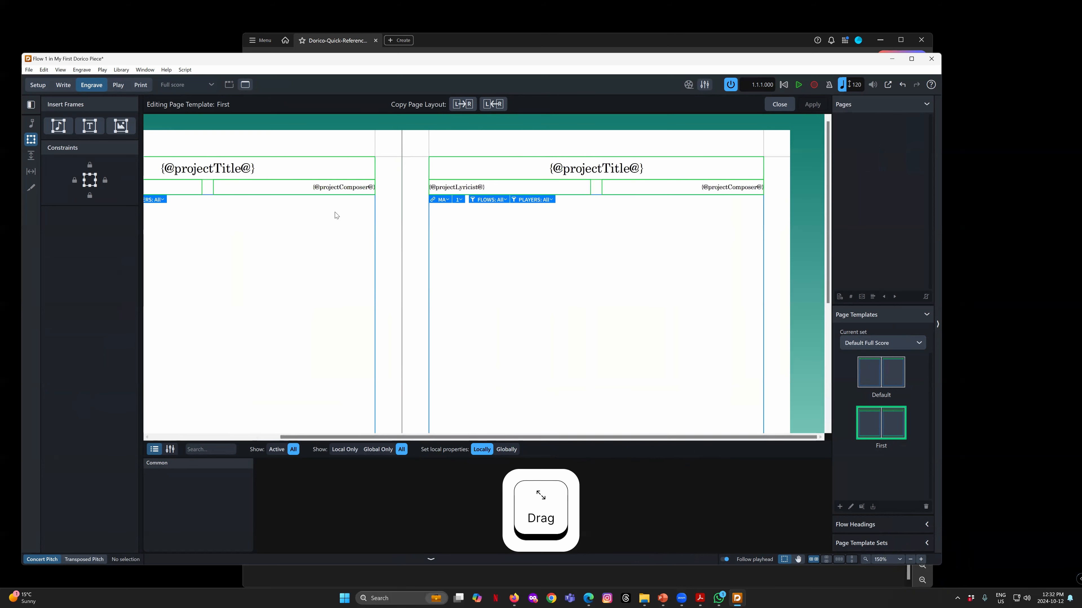
pyautogui.doubleClick(313, 188)
pyautogui.moveTo(313, 188); pyautogui.dragTo(404, 193)
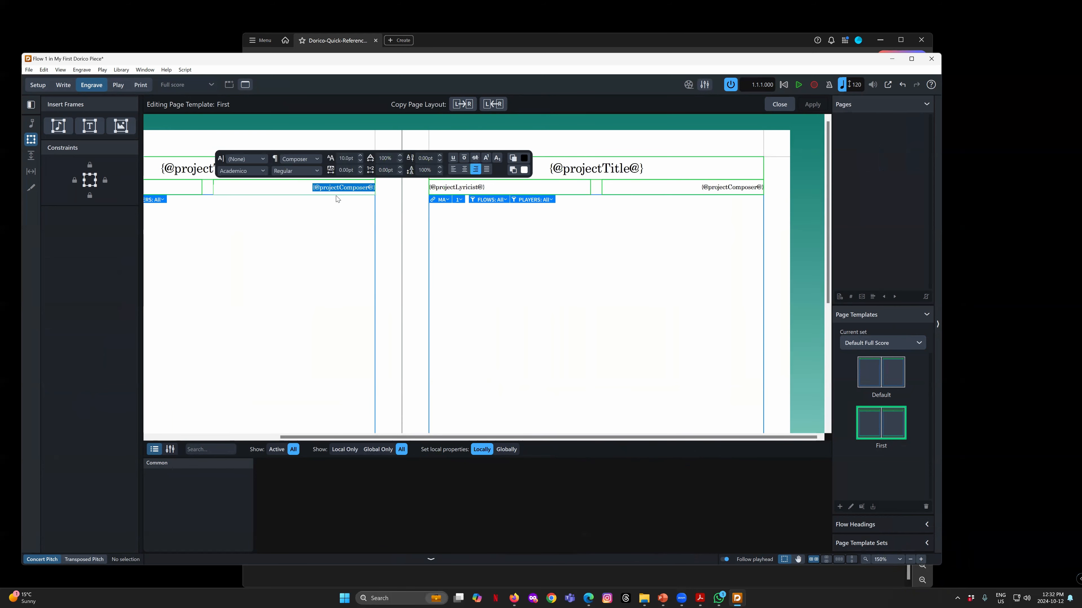
pyautogui.click(304, 173)
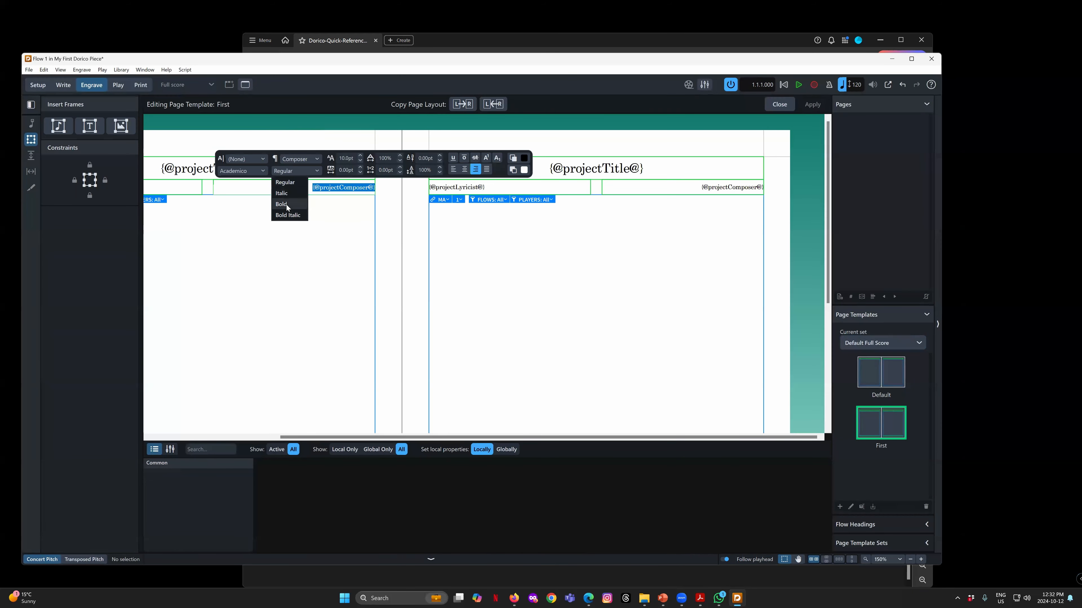
pyautogui.click(301, 209)
pyautogui.click(385, 242)
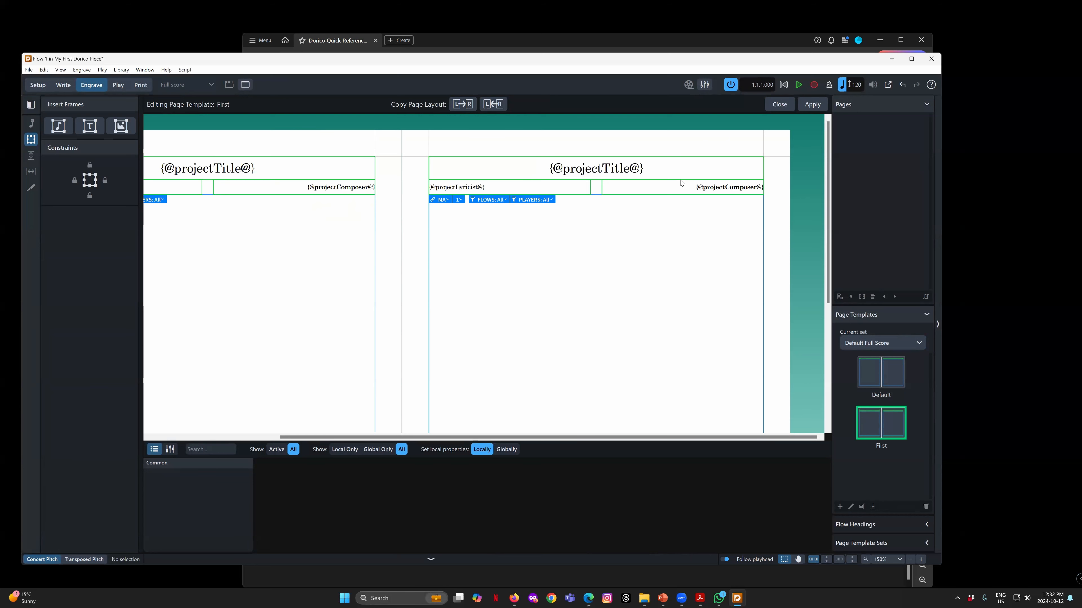
# Apply the changes made to the First page template and close the template editor
pyautogui.click(666, 196)
pyautogui.scroll(-3, 434, 306)
pyautogui.scroll(3, 434, 307)
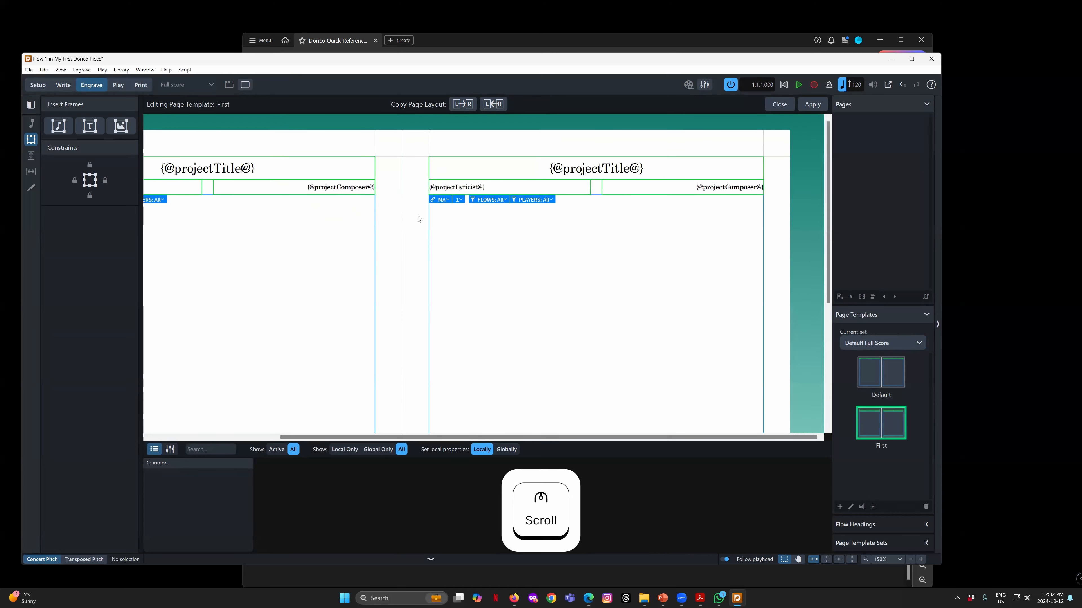
pyautogui.moveTo(451, 439); pyautogui.dragTo(552, 434)
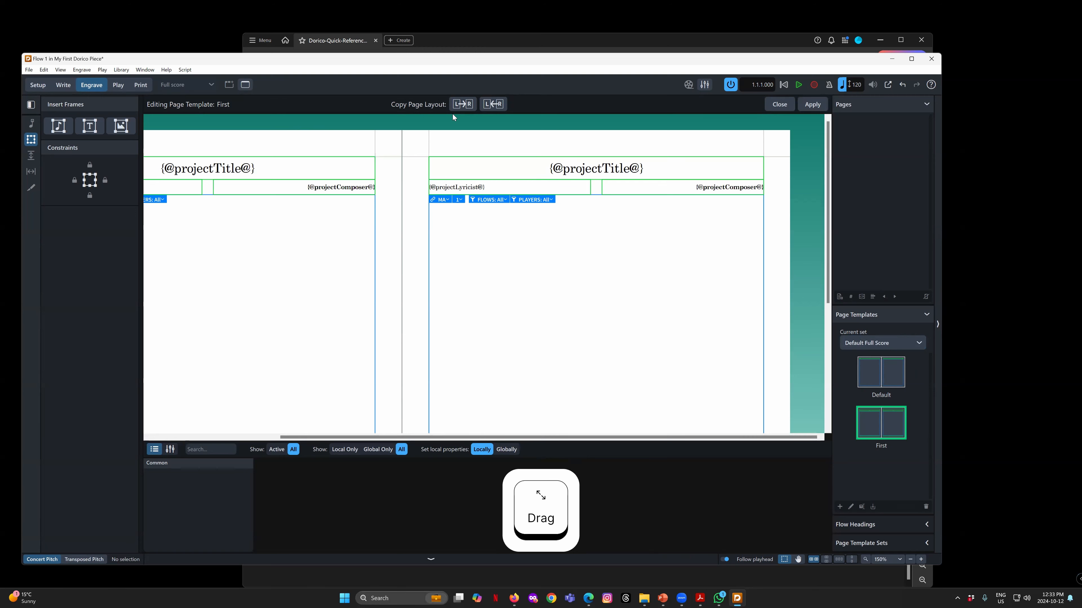
pyautogui.click(812, 105)
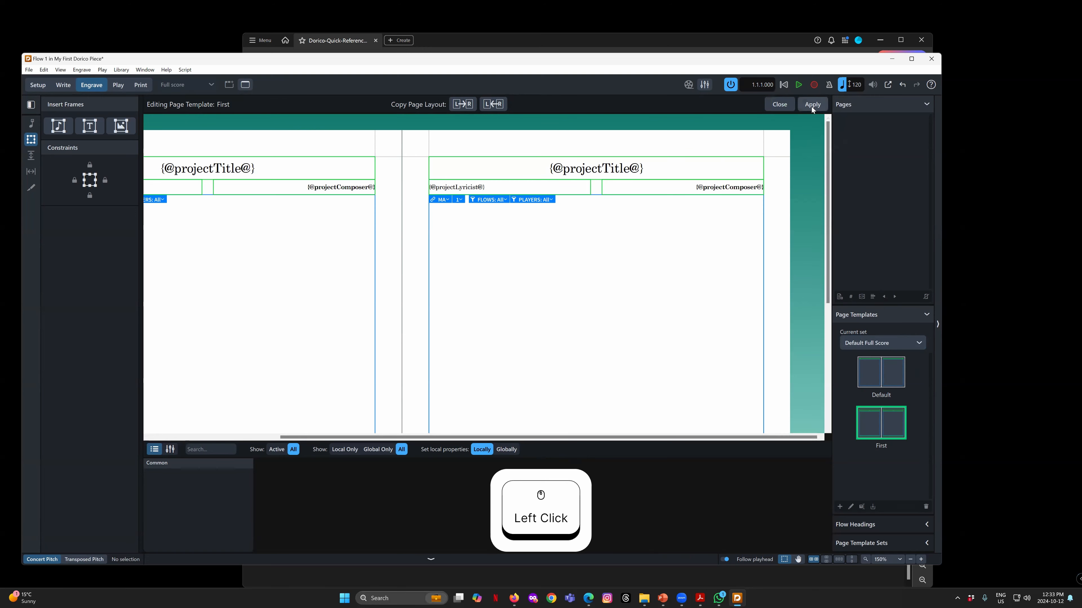
pyautogui.click(779, 104)
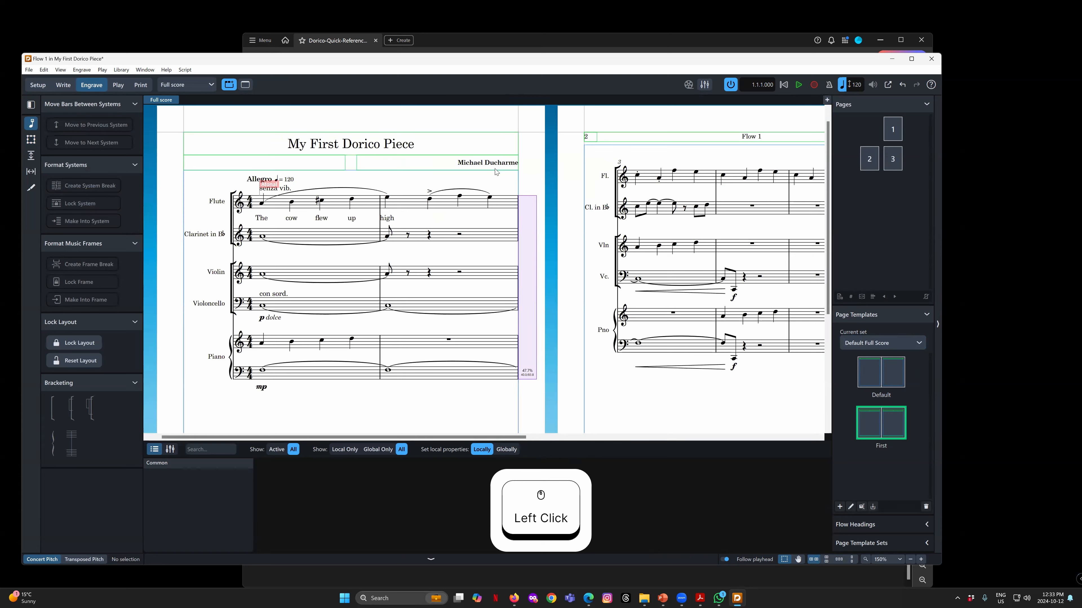
# Select page 1 of the full score to check which page template it uses
pyautogui.click(894, 130)
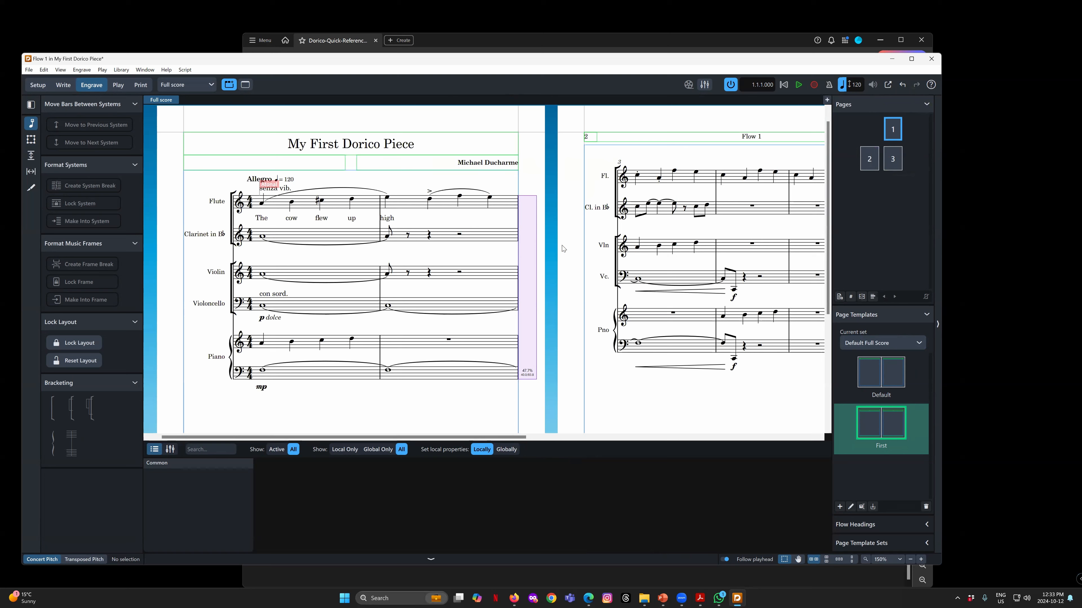
pyautogui.click(571, 244)
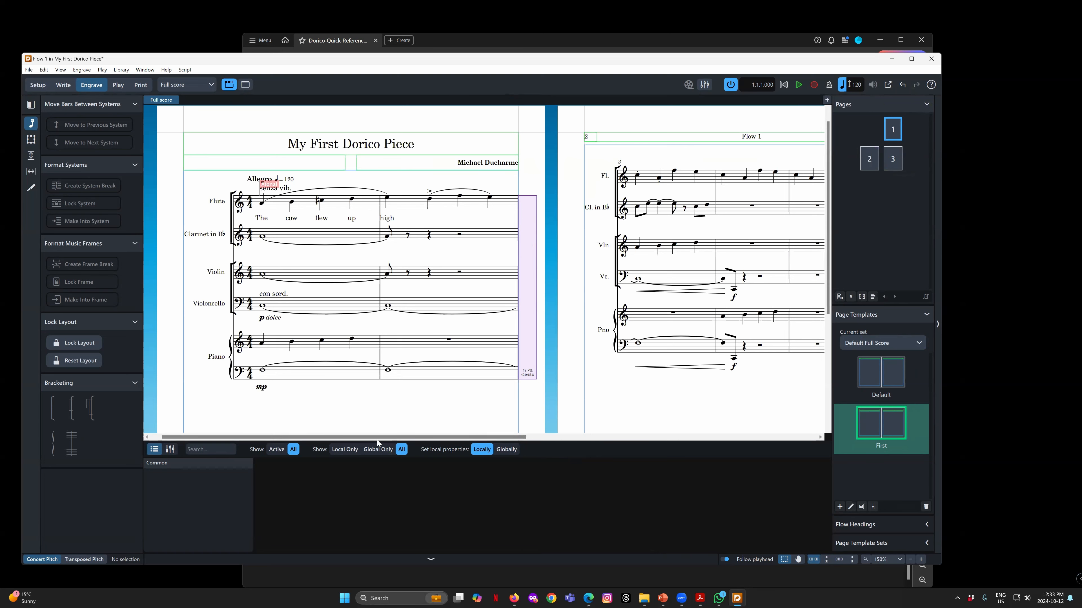
pyautogui.moveTo(357, 435); pyautogui.dragTo(344, 437)
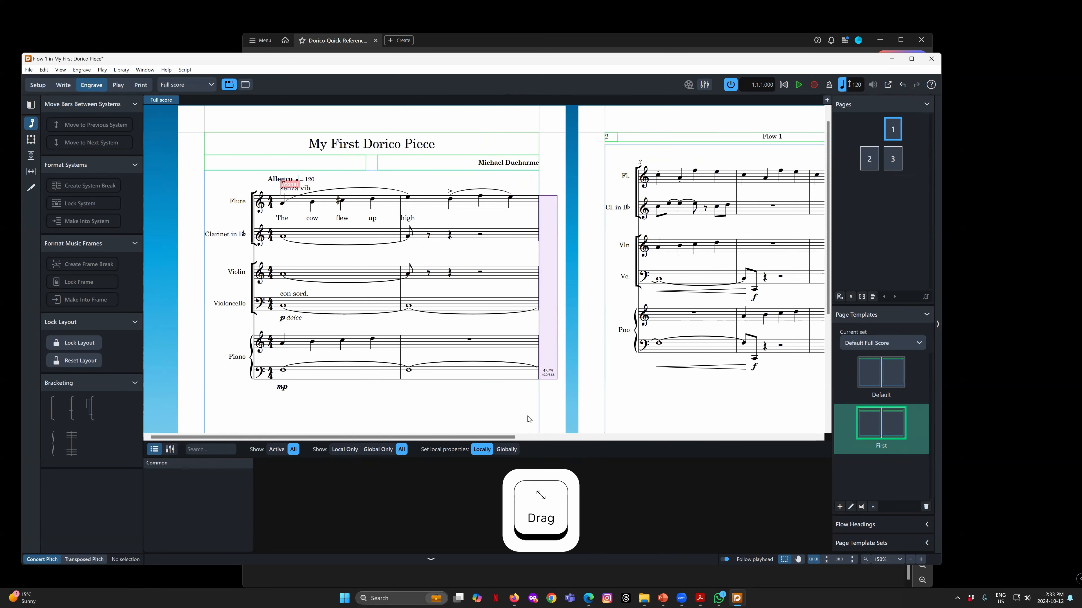
pyautogui.moveTo(422, 438); pyautogui.dragTo(601, 440)
pyautogui.click(344, 137)
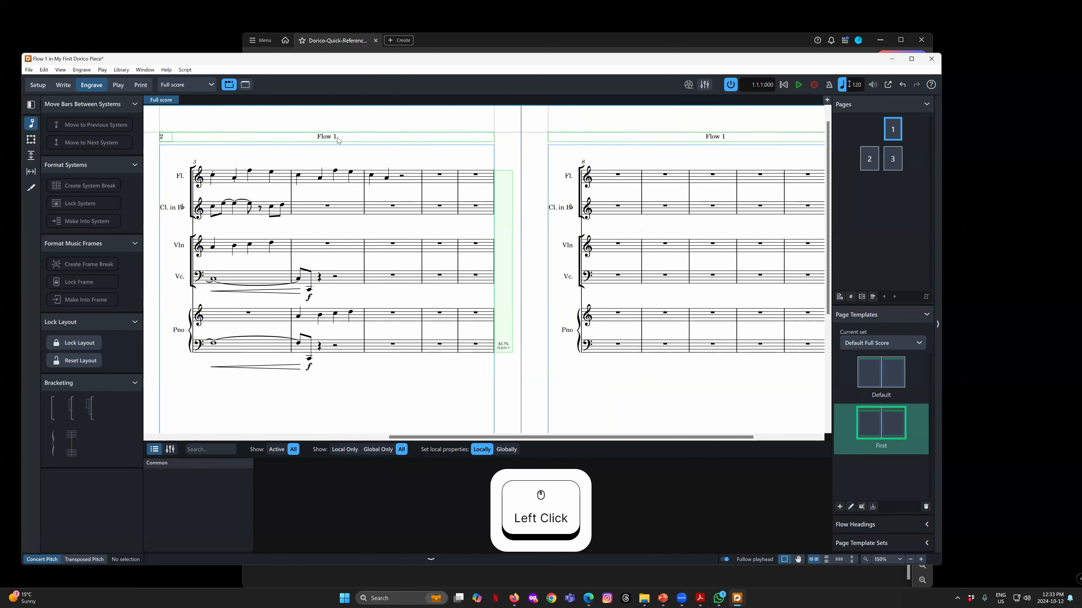
pyautogui.doubleClick(350, 137)
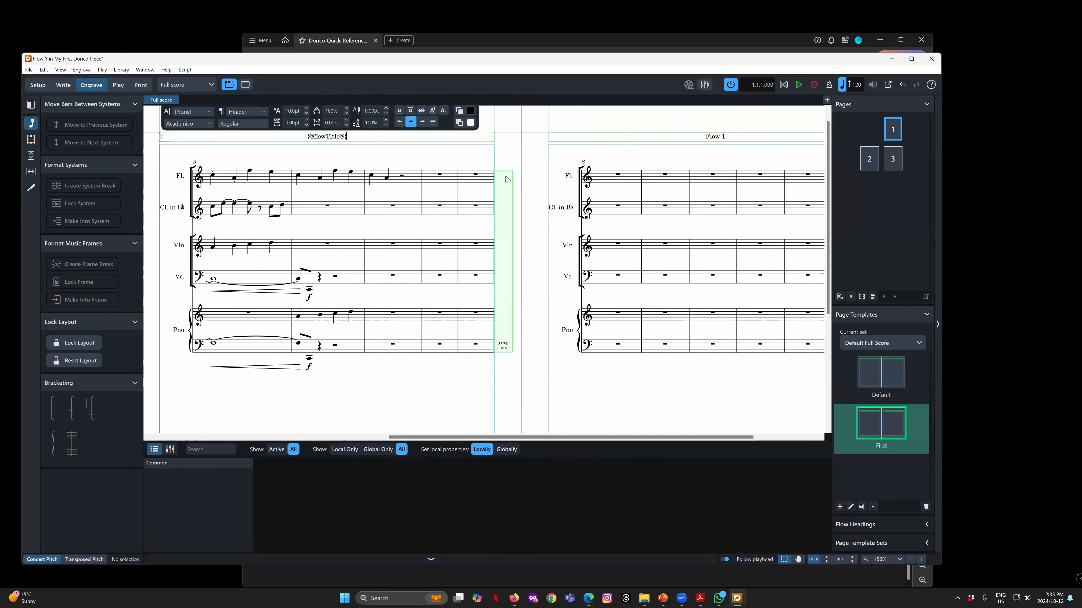
pyautogui.click(531, 169)
pyautogui.doubleClick(345, 137)
pyautogui.moveTo(306, 139); pyautogui.dragTo(348, 138)
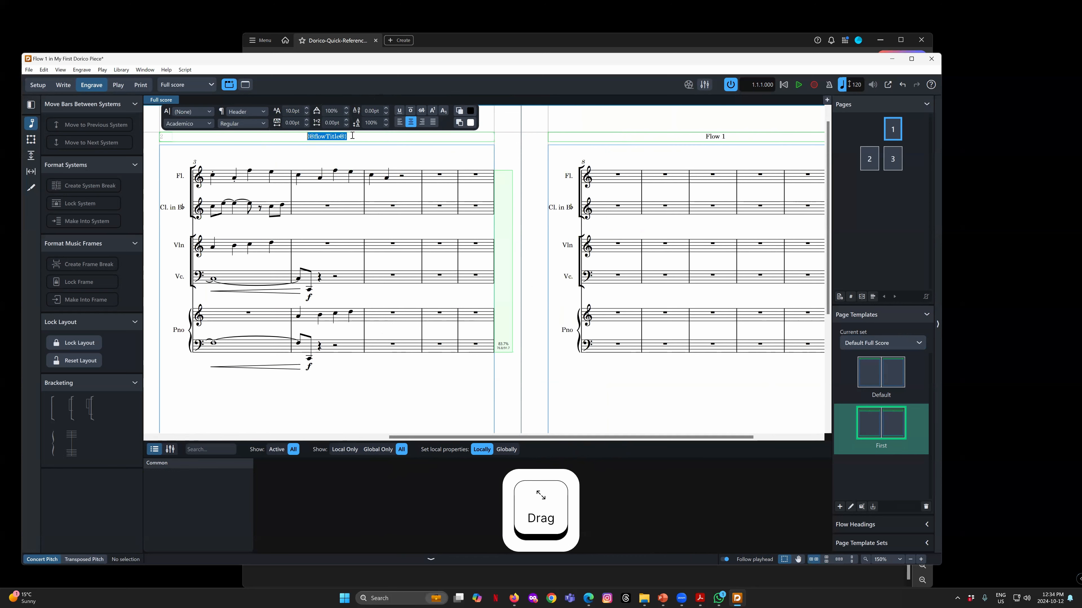
pyautogui.click(352, 136)
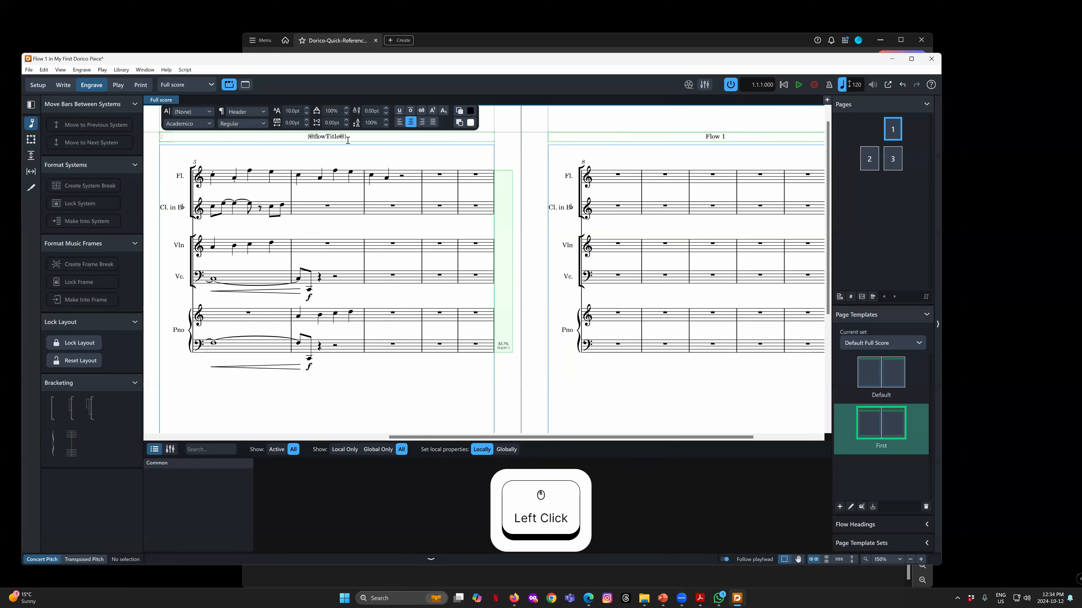
pyautogui.rightClick(350, 137)
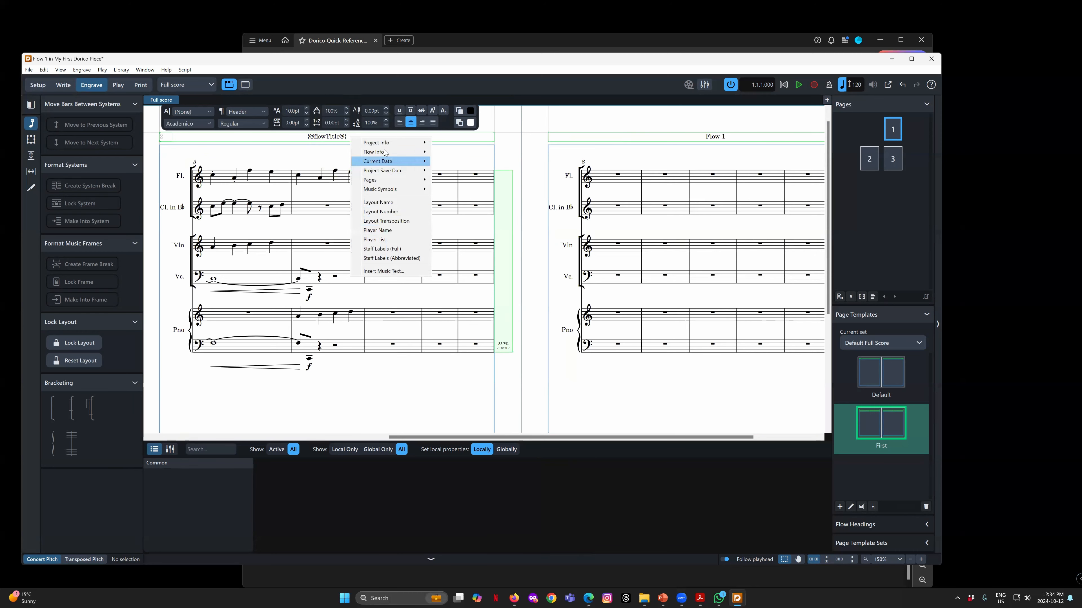
pyautogui.moveTo(396, 142)
pyautogui.click(450, 143)
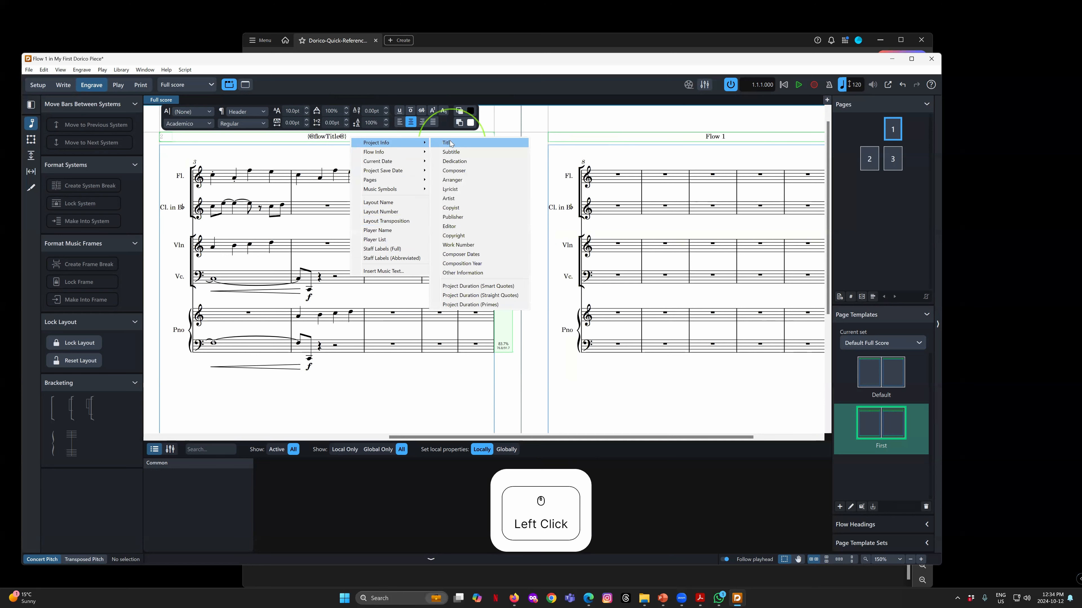
pyautogui.moveTo(323, 136); pyautogui.dragTo(259, 137)
pyautogui.press('Delete')
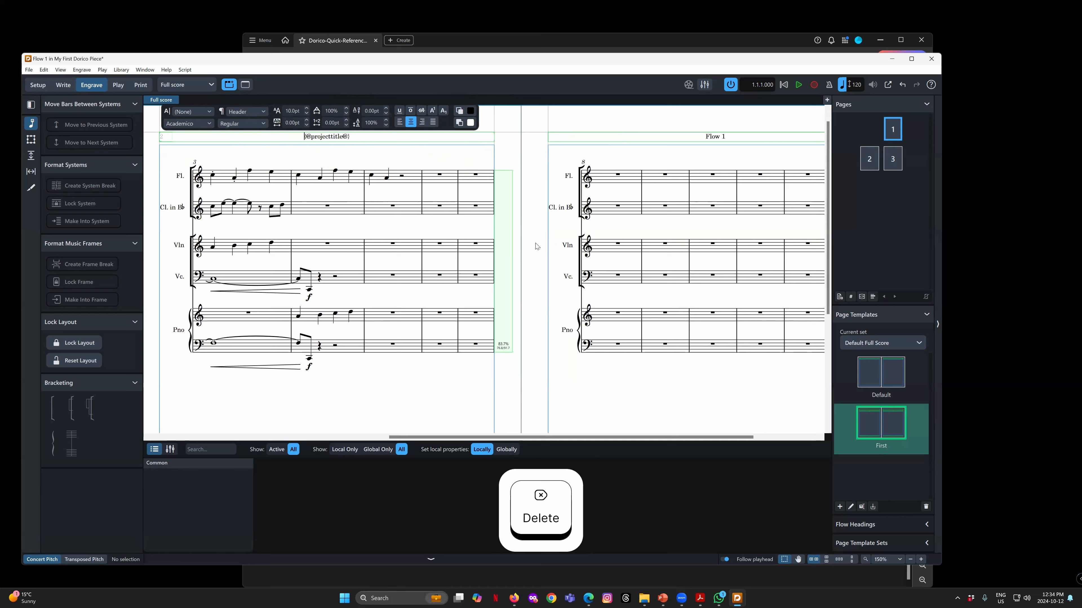
pyautogui.click(514, 157)
pyautogui.rightClick(514, 157)
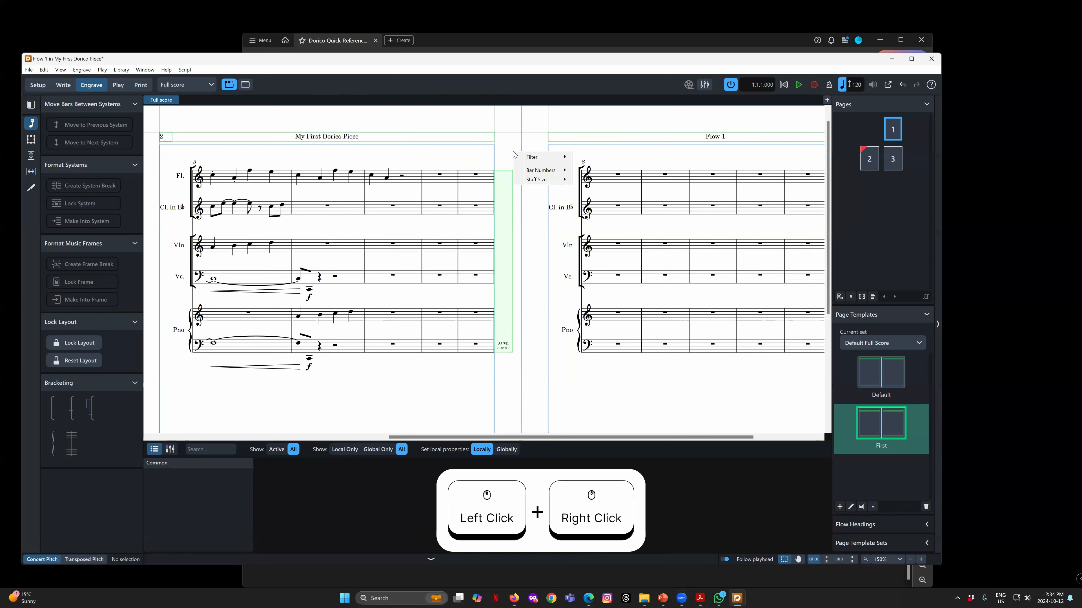
pyautogui.click(509, 133)
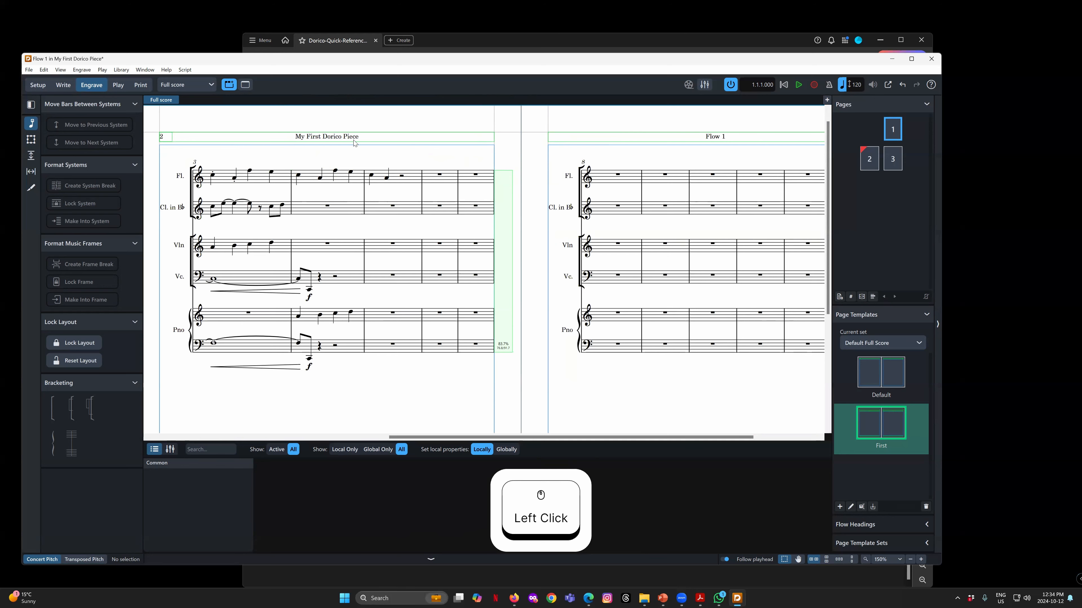
# Compare the headers on pages 2 and 3, and remove the page override from page 2
pyautogui.moveTo(462, 437); pyautogui.dragTo(440, 438)
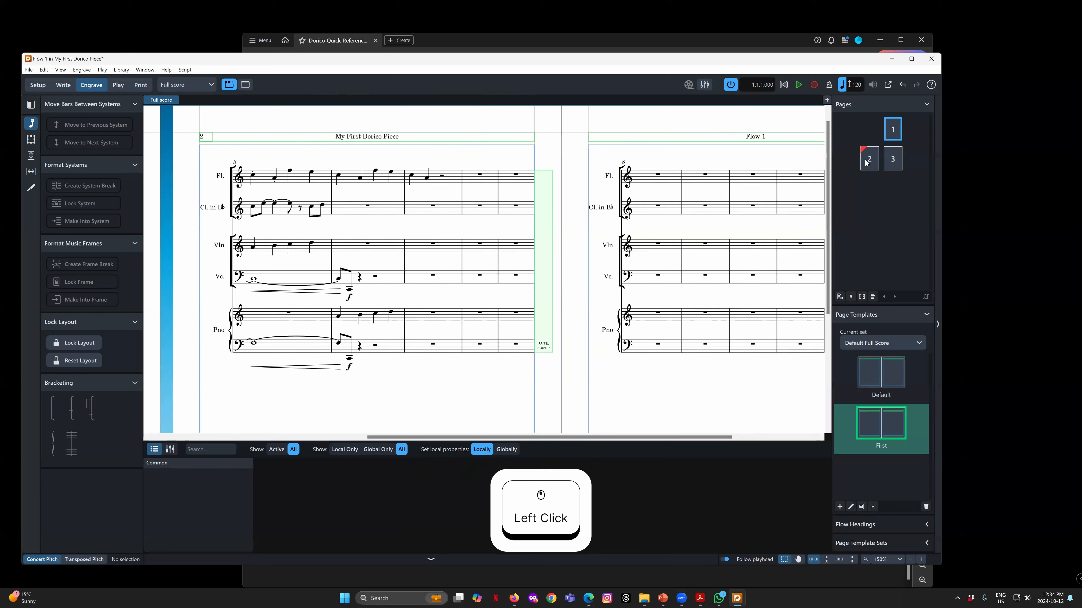
pyautogui.moveTo(637, 439); pyautogui.dragTo(682, 438)
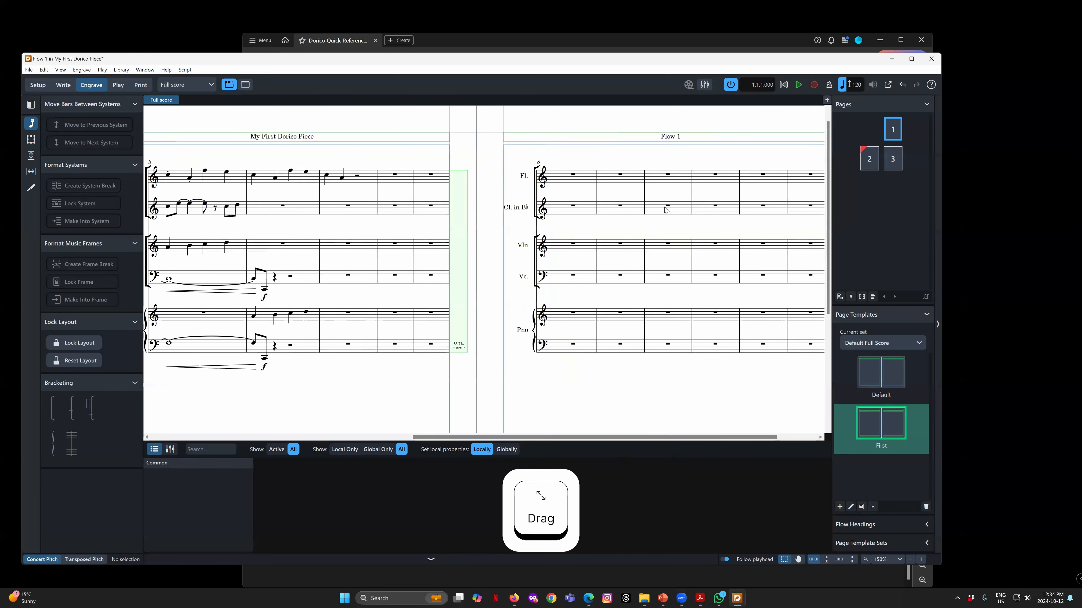
pyautogui.click(686, 138)
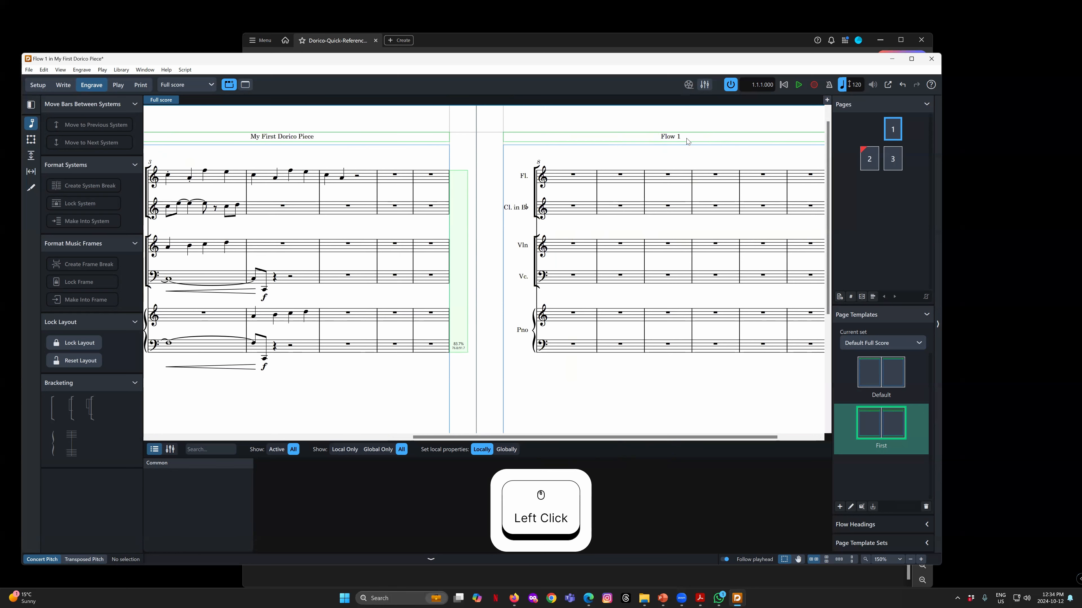
pyautogui.moveTo(669, 437); pyautogui.dragTo(581, 437)
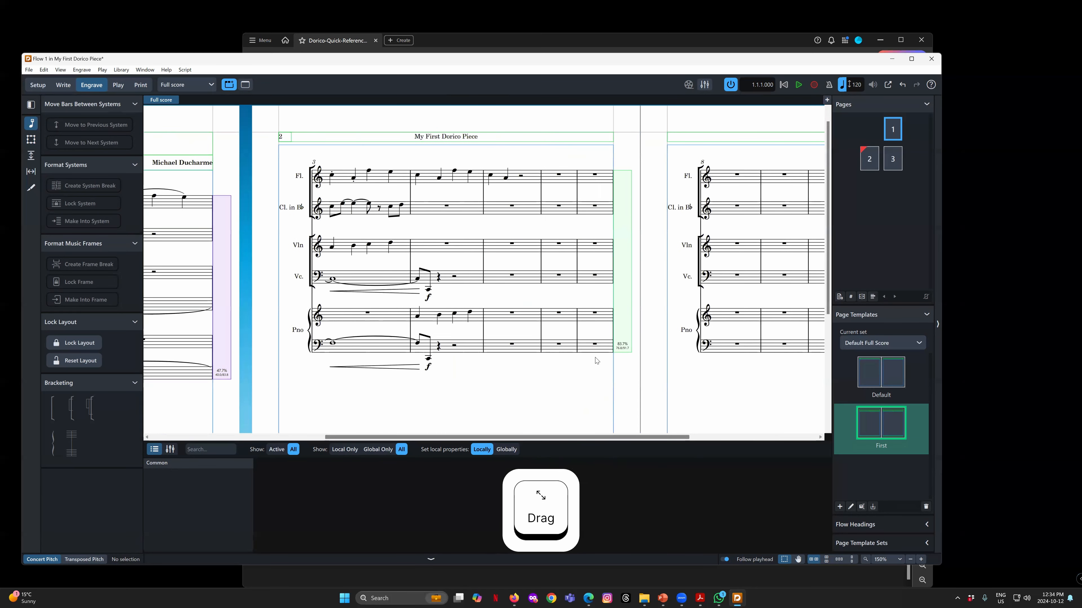
pyautogui.press('ctrl')
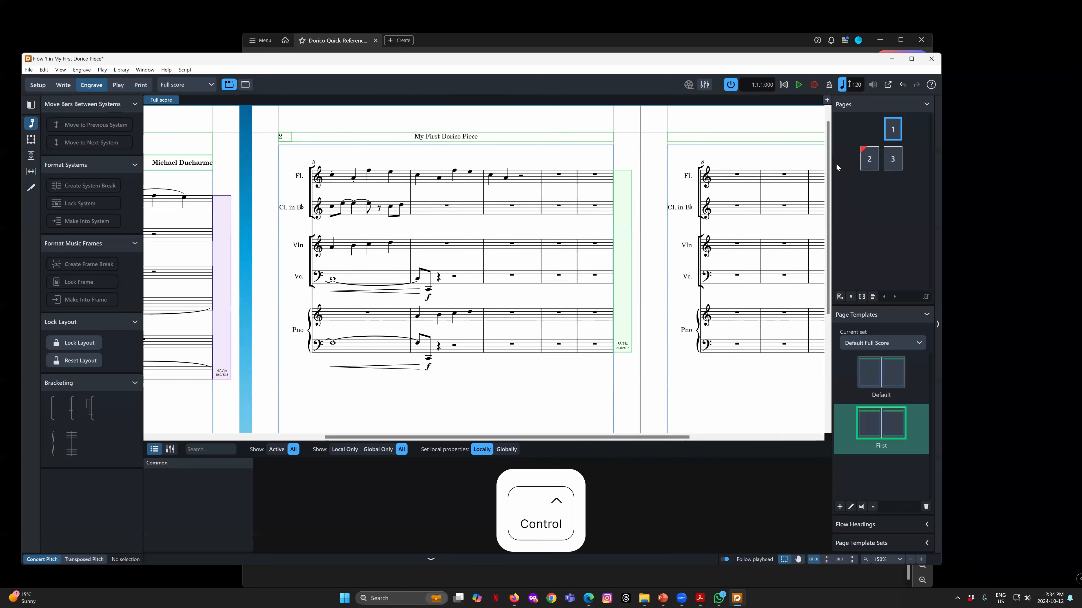
pyautogui.rightClick(871, 157)
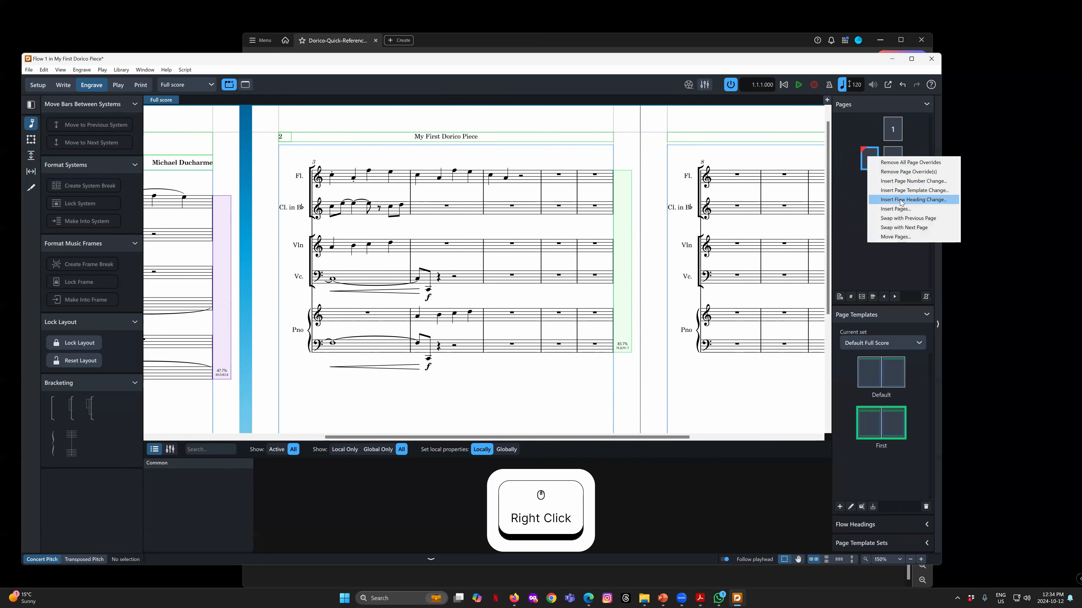
pyautogui.click(899, 172)
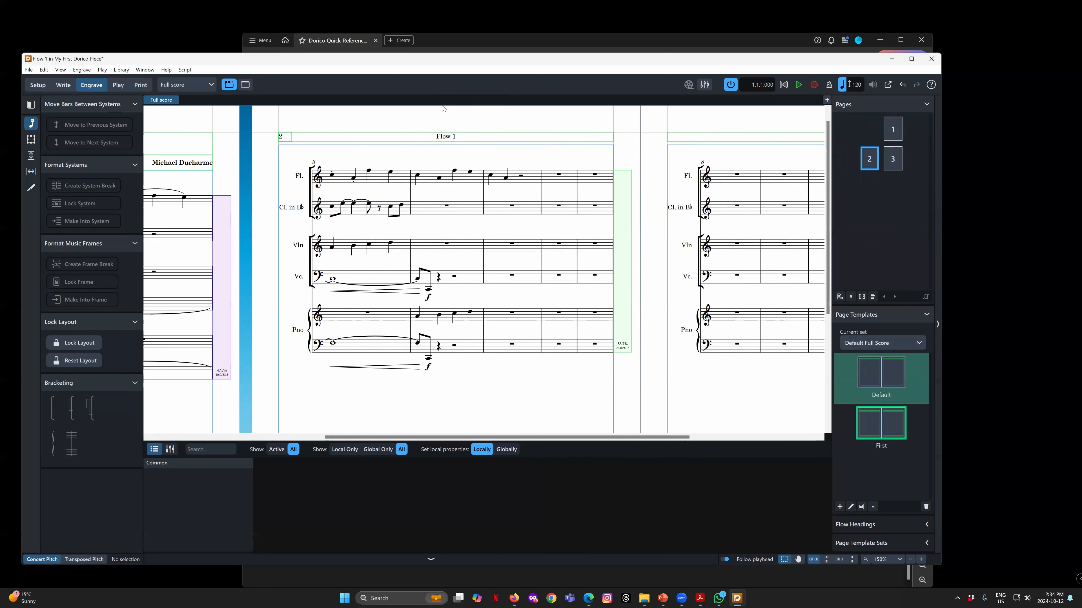
# Open the Default page template of the Default Full Score set for editing
pyautogui.doubleClick(879, 368)
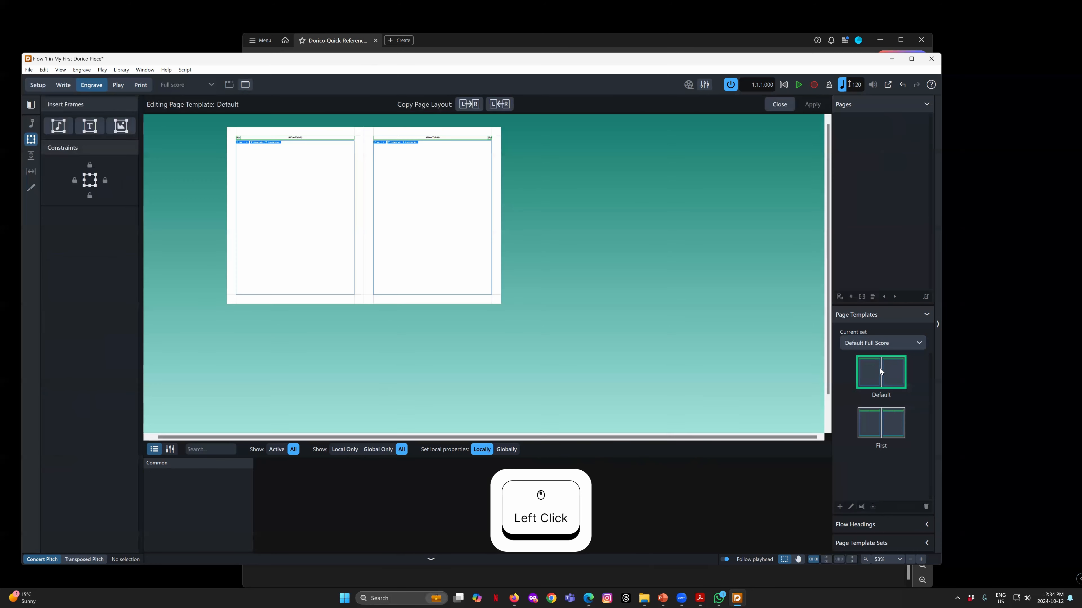
pyautogui.click(921, 559)
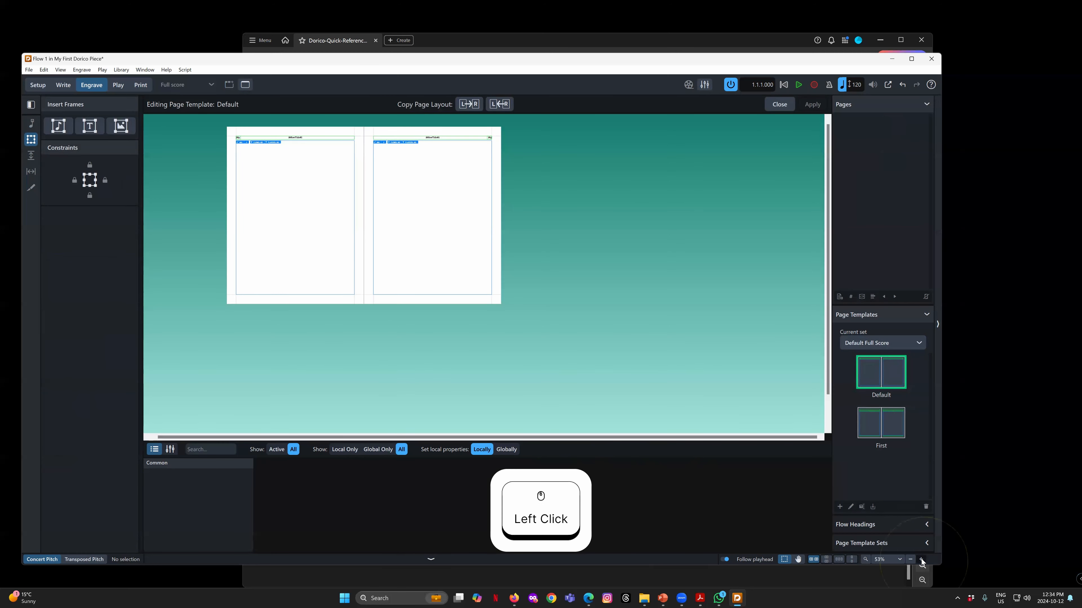
pyautogui.click(921, 559)
pyautogui.rightClick(920, 562)
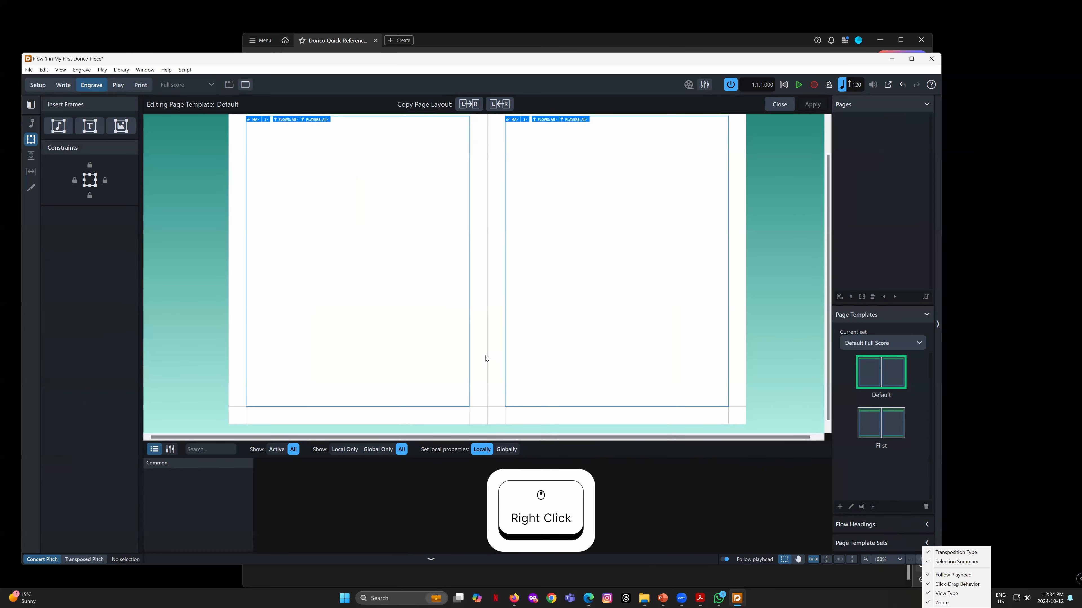
pyautogui.click(489, 392)
pyautogui.scroll(2, 489, 393)
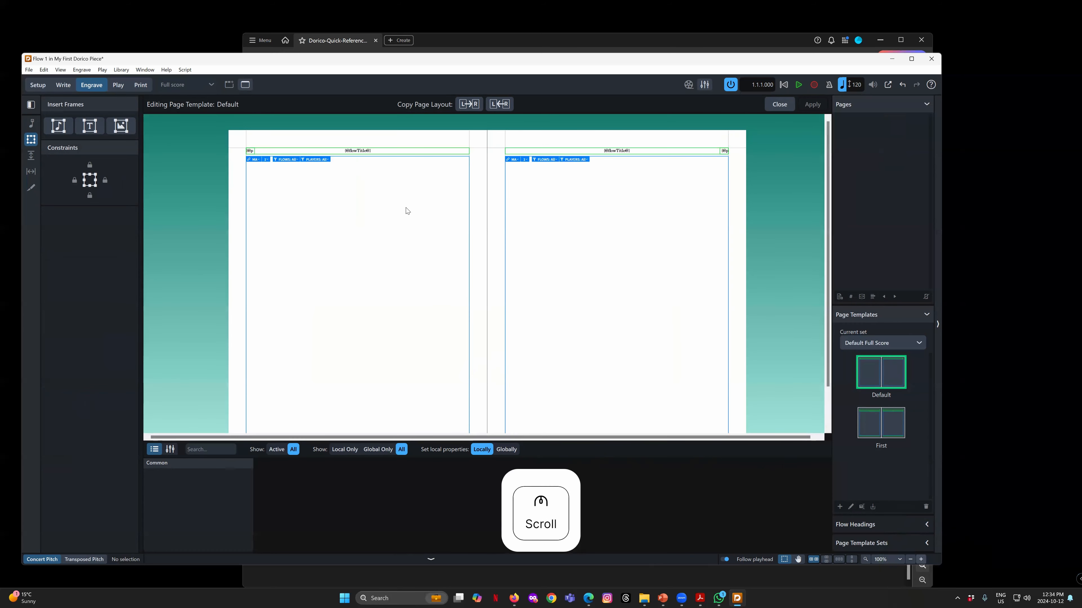
pyautogui.click(374, 153)
pyautogui.click(374, 152)
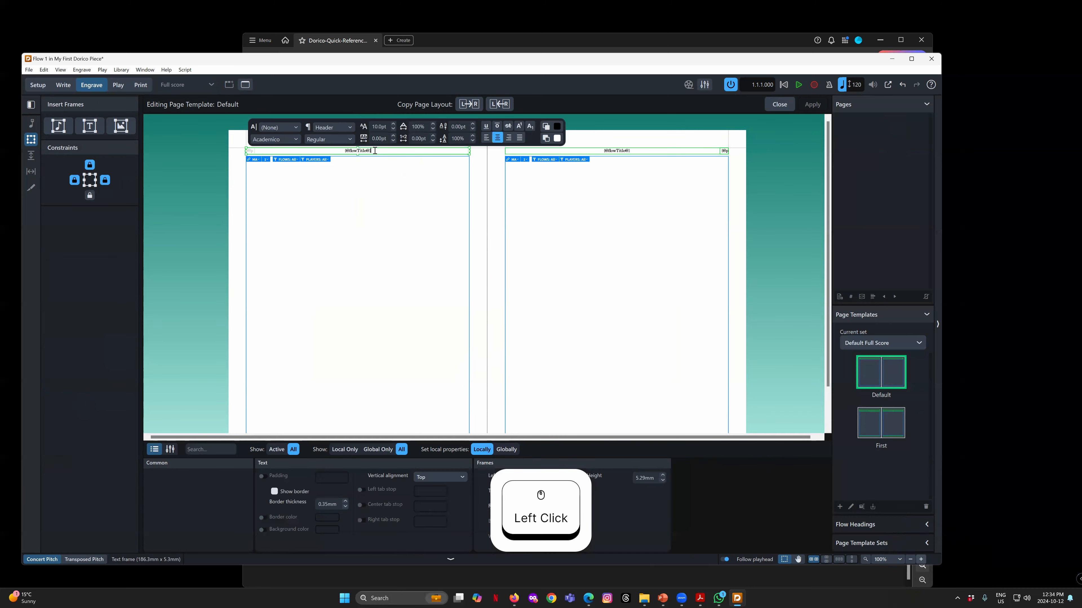
pyautogui.rightClick(374, 150)
pyautogui.moveTo(445, 156)
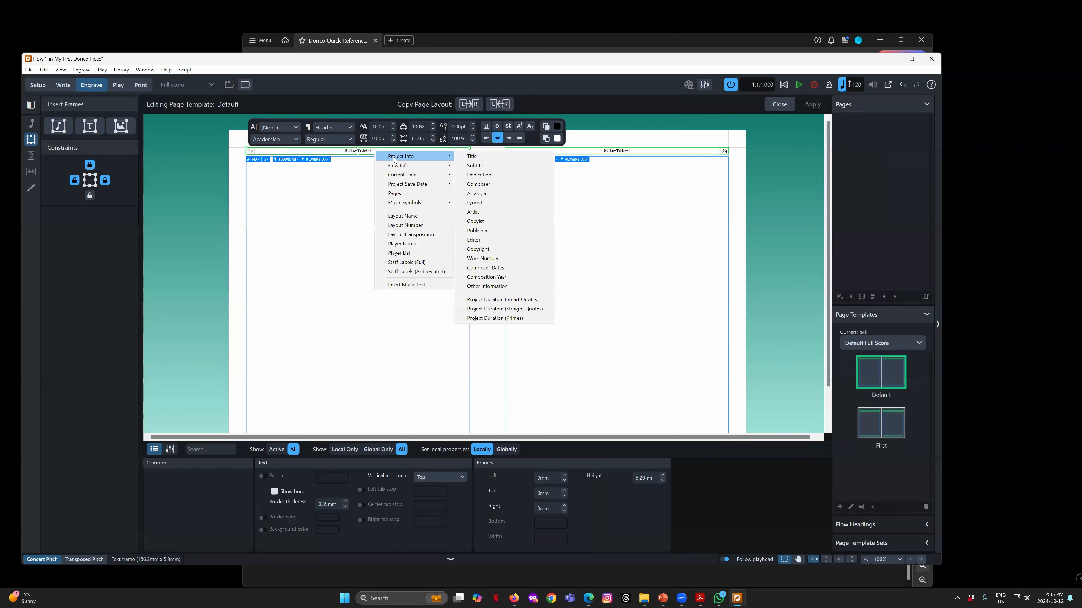
pyautogui.click(470, 156)
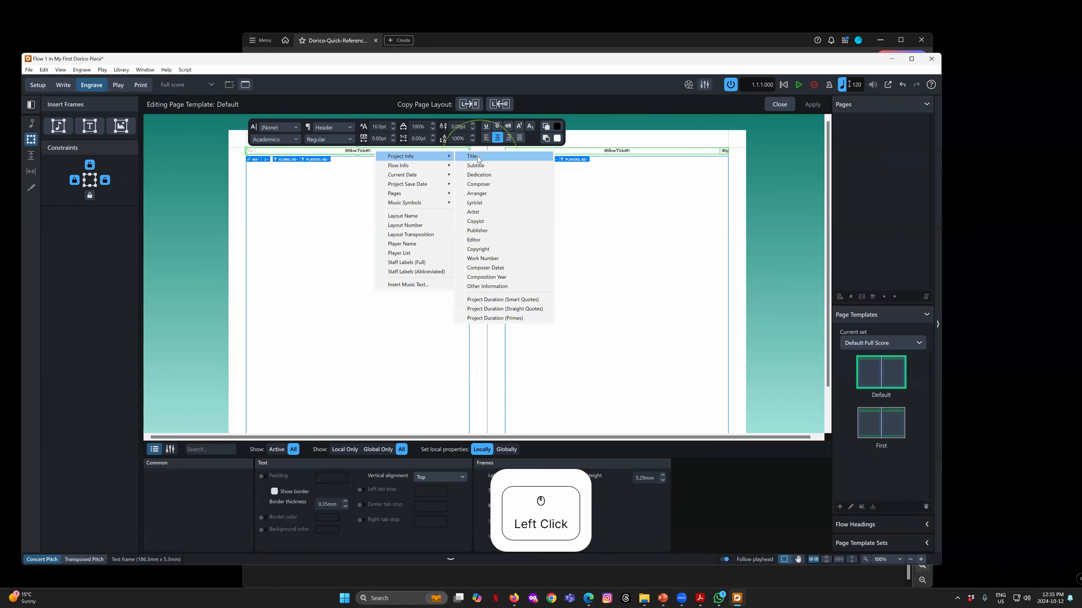
pyautogui.moveTo(358, 152); pyautogui.dragTo(302, 154)
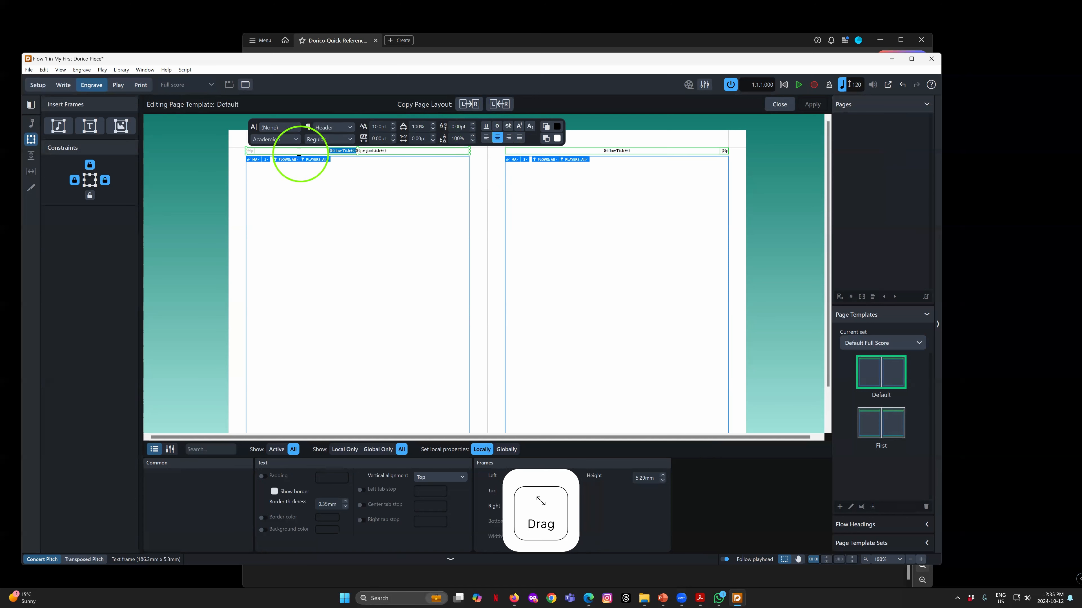
pyautogui.press('Delete')
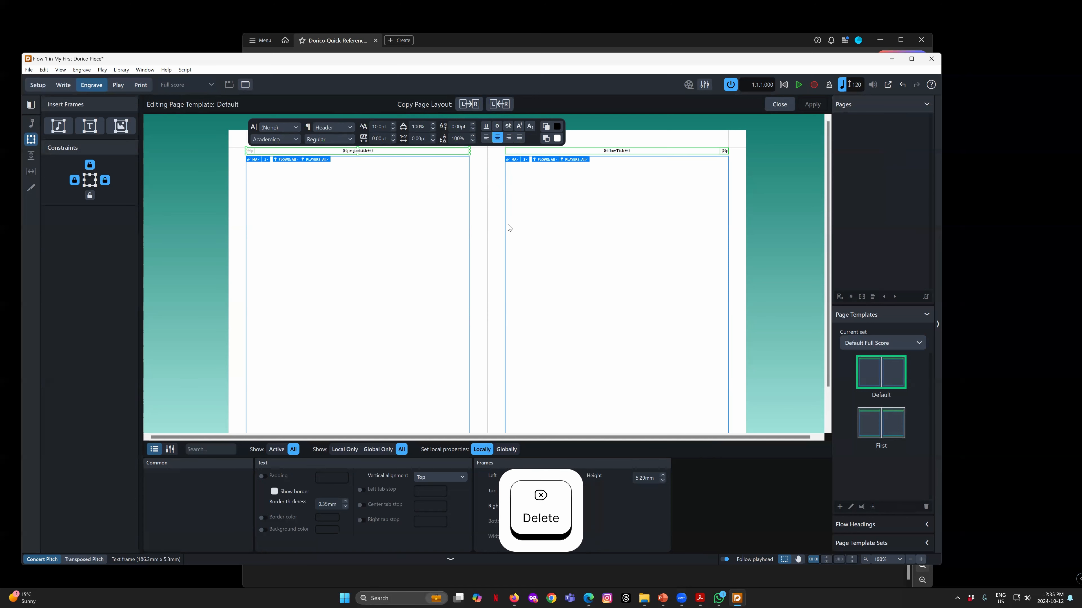
pyautogui.click(485, 213)
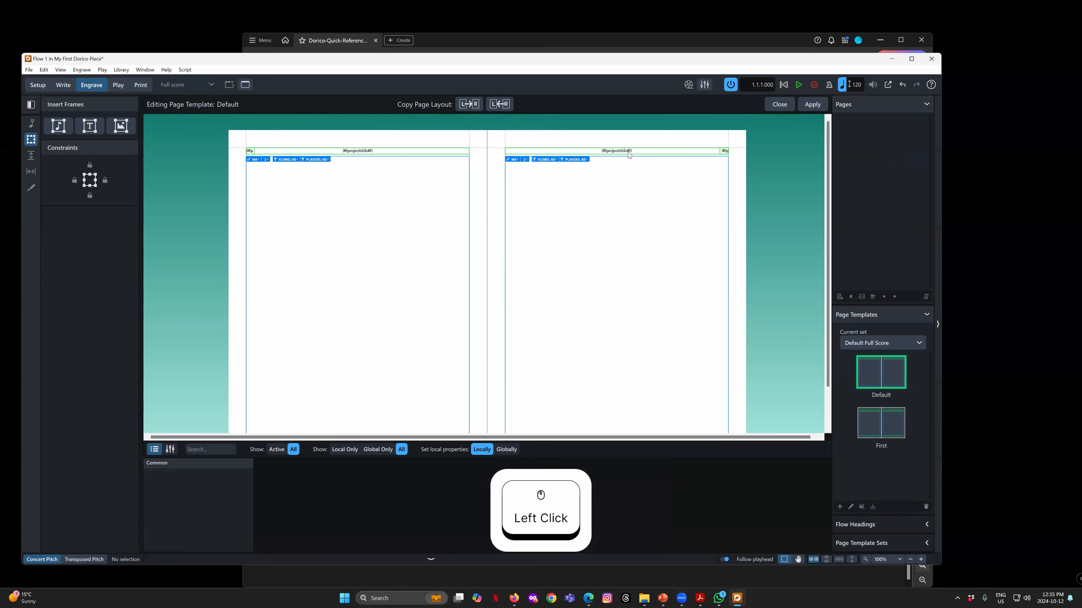
# Apply the Default page template changes, close the template editor, and check the headers on pages 2 and 3
pyautogui.click(811, 107)
pyautogui.click(781, 106)
pyautogui.scroll(2, 677, 313)
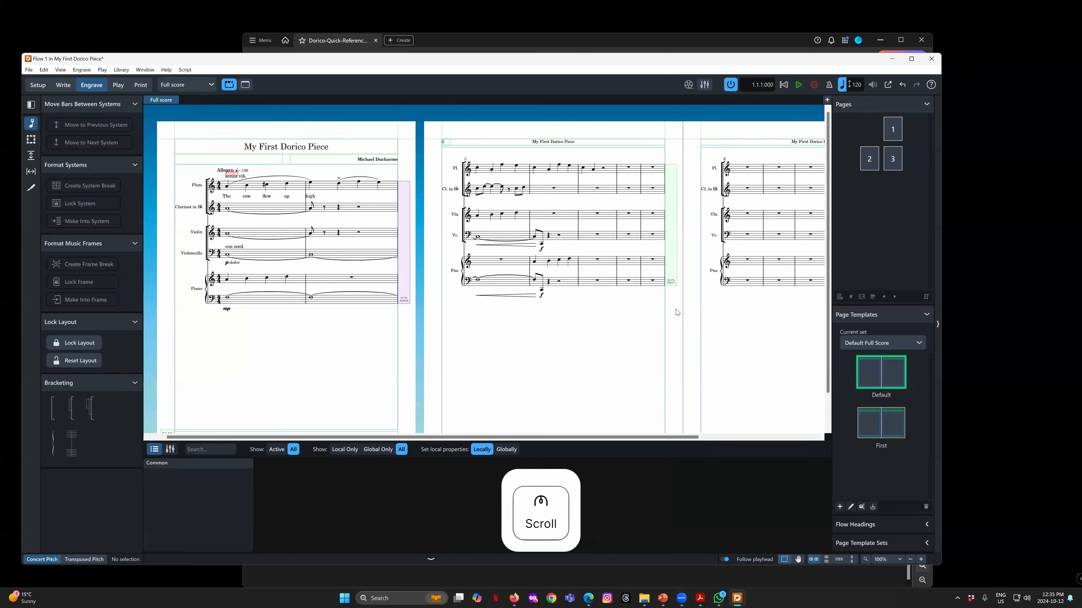
pyautogui.moveTo(436, 437); pyautogui.dragTo(639, 458)
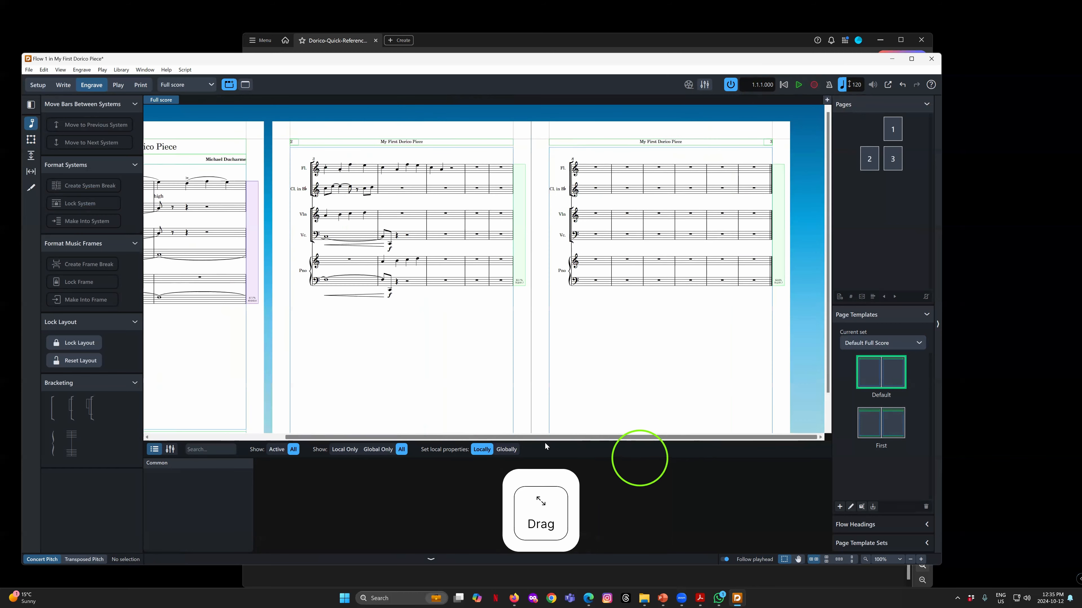
# Review the Project and Flow 1 title entries in Project Info, and close it without making changes
pyautogui.moveTo(545, 446); pyautogui.dragTo(388, 440)
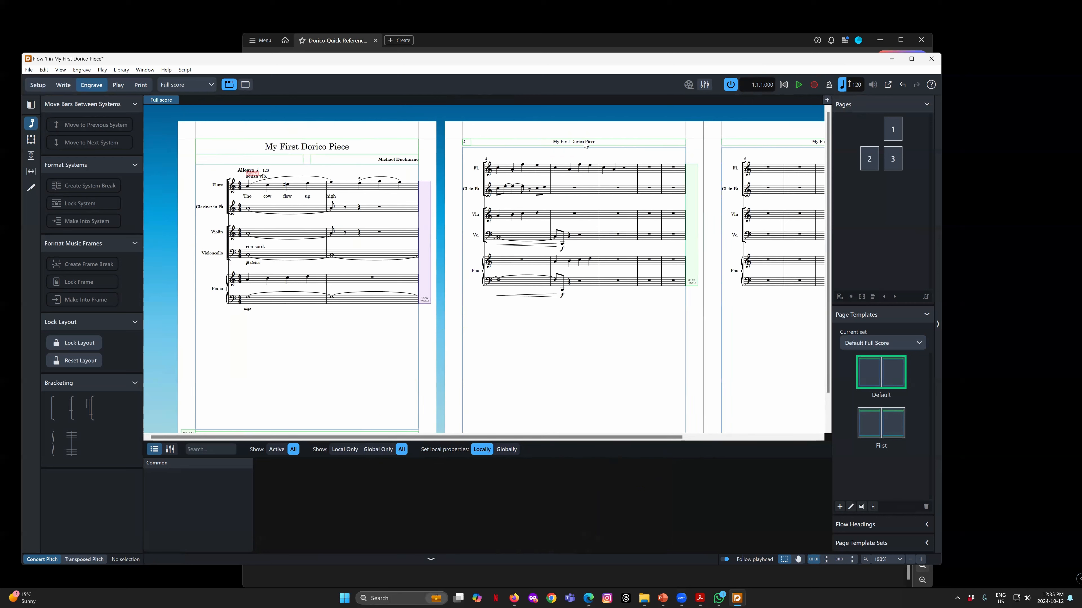
pyautogui.click(29, 69)
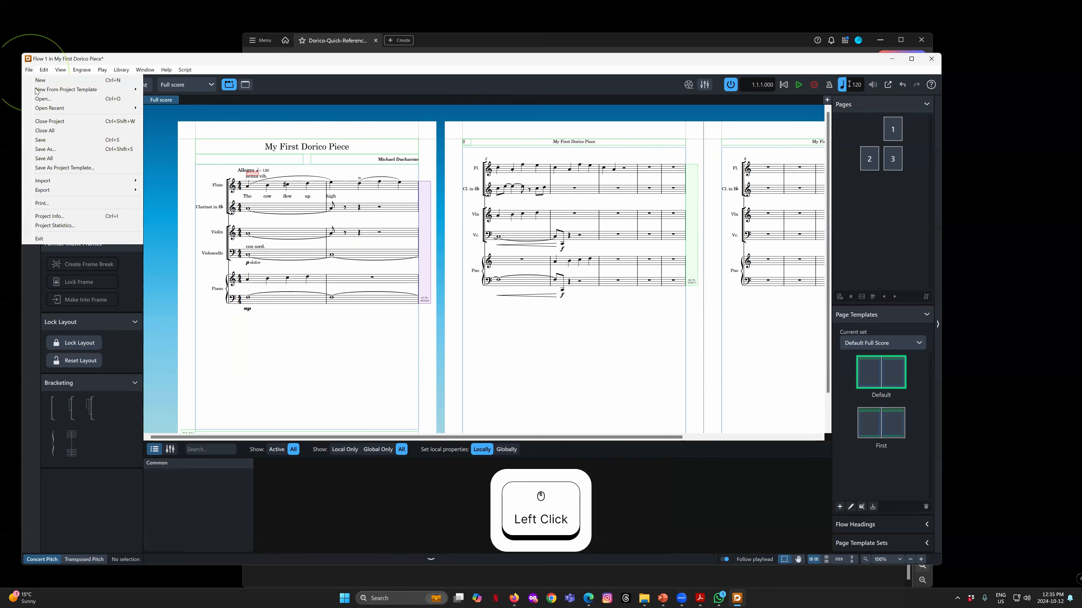
pyautogui.click(49, 217)
pyautogui.click(174, 135)
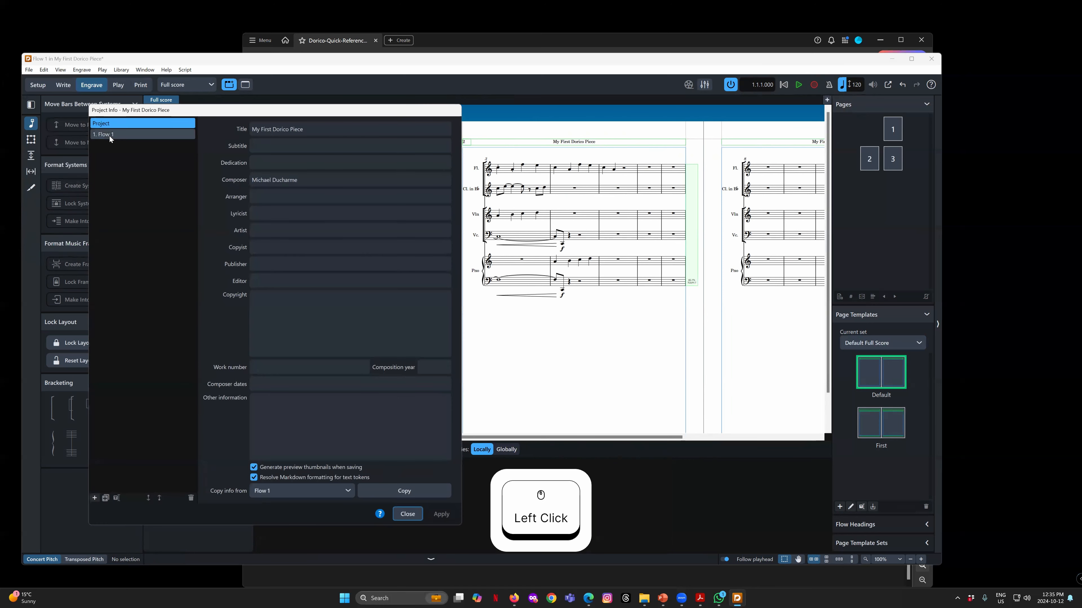
pyautogui.click(269, 127)
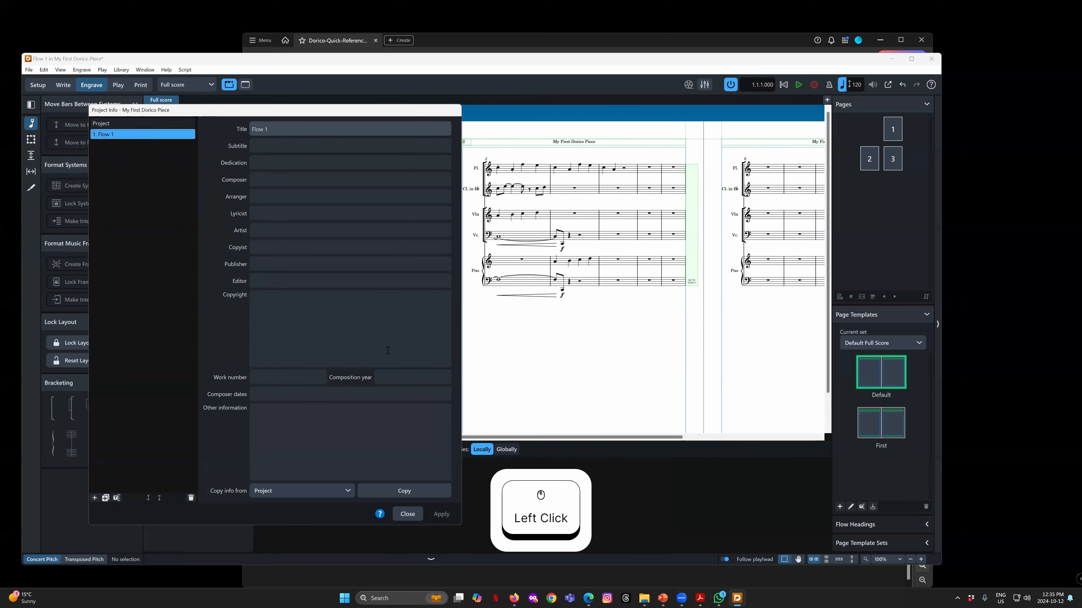
pyautogui.click(411, 516)
pyautogui.moveTo(486, 437); pyautogui.dragTo(396, 436)
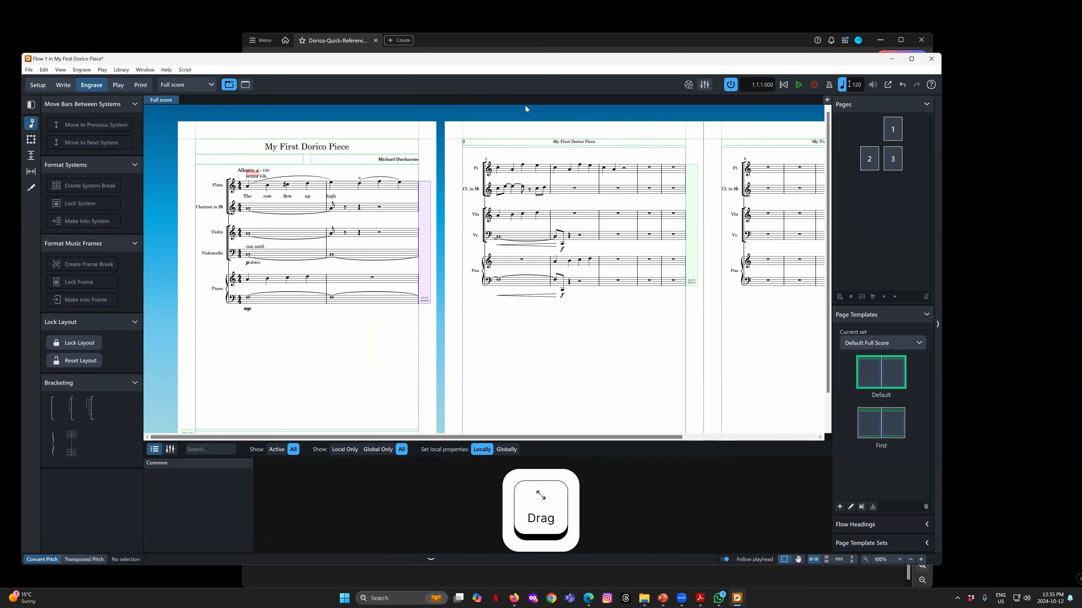
# Inspect the title tokens in both page headers of the Default page template, and close the template editor
pyautogui.doubleClick(875, 371)
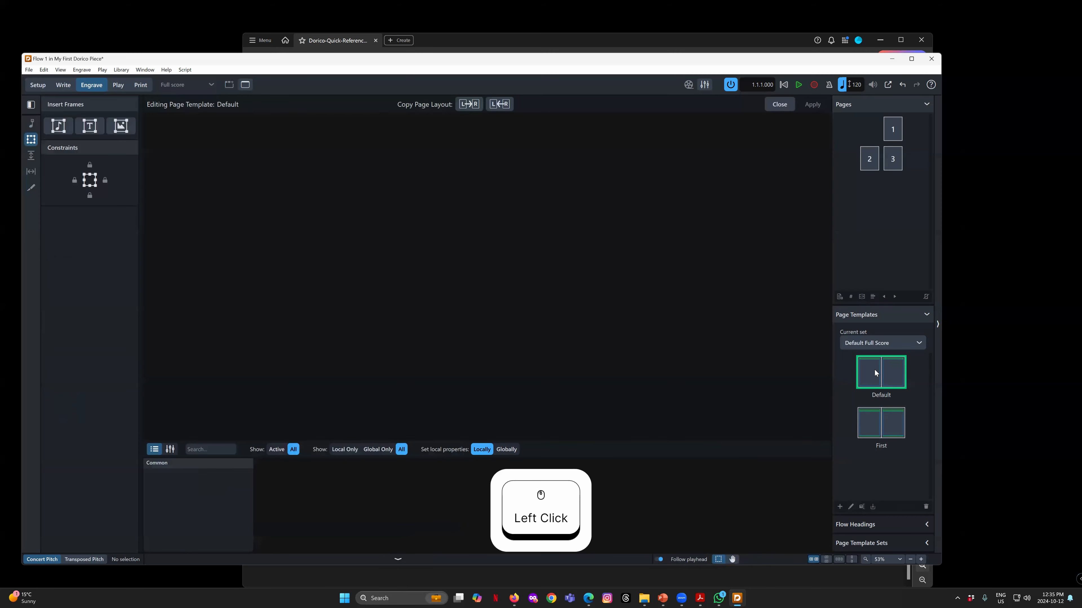
pyautogui.click(921, 560)
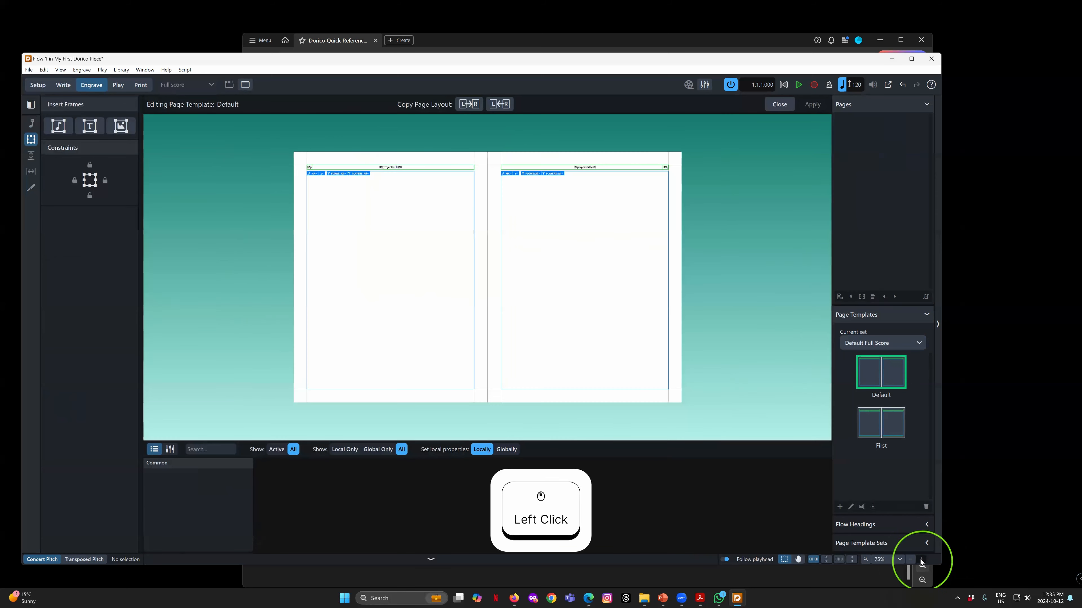
pyautogui.scroll(2, 511, 247)
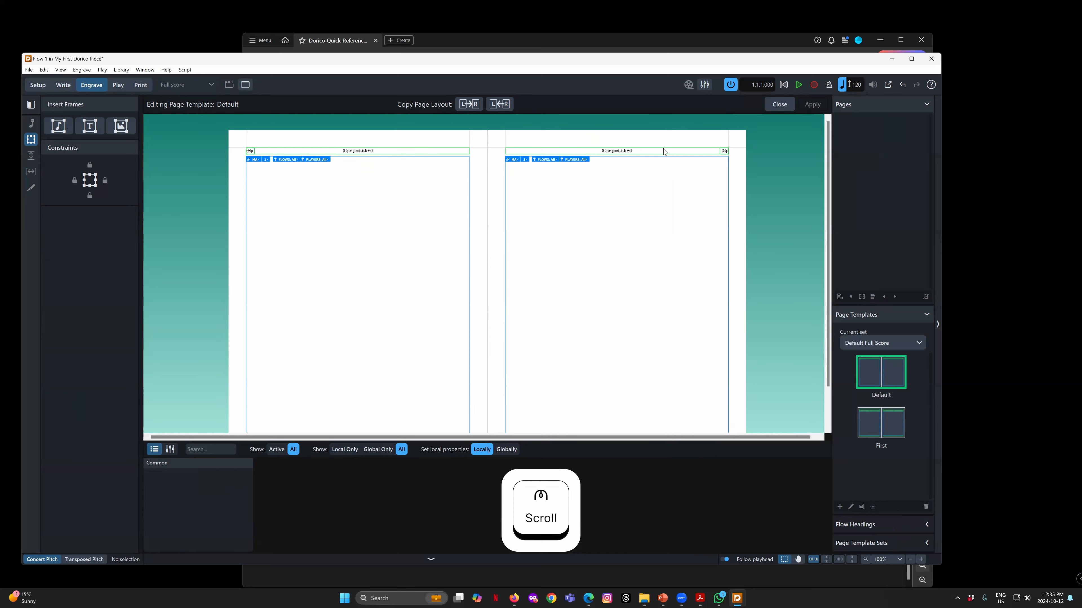
pyautogui.click(780, 105)
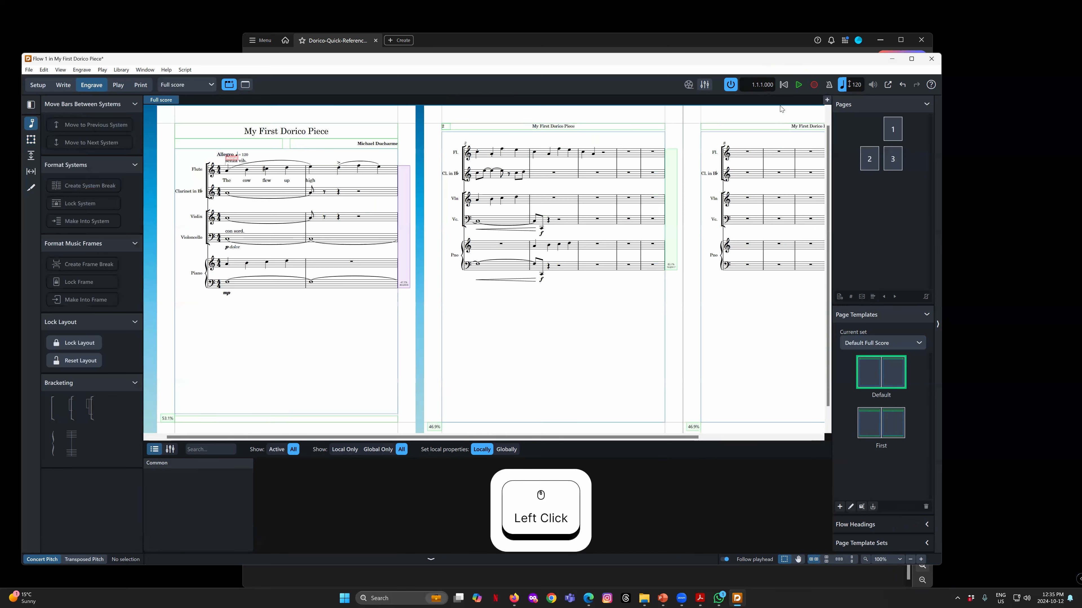
# Examine the Project Info tokens available for the composer text frame on page 1, and leave the text unchanged
pyautogui.doubleClick(388, 147)
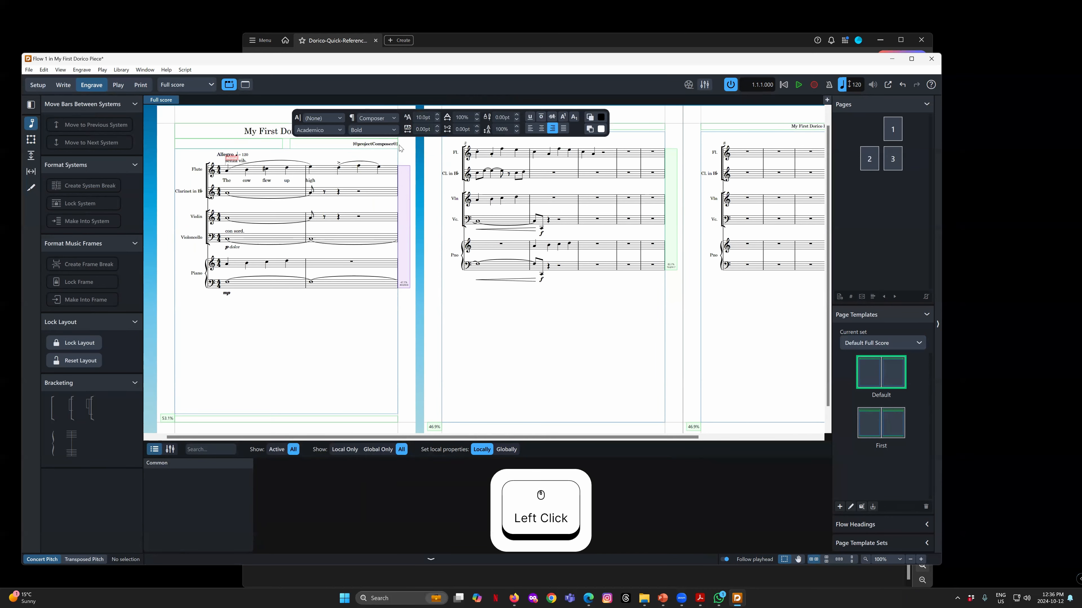
pyautogui.rightClick(396, 146)
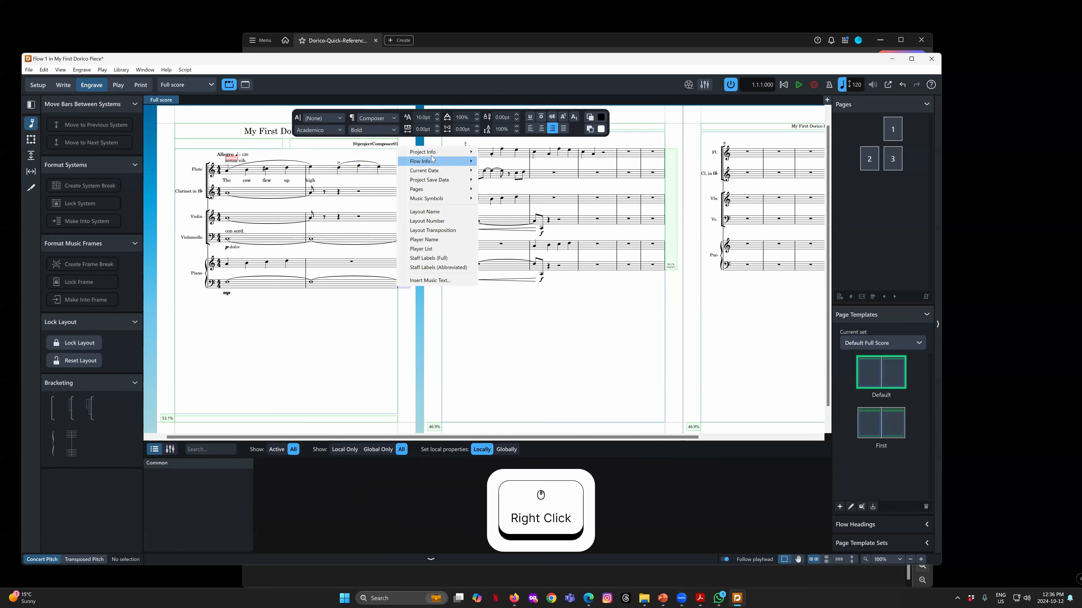
pyautogui.moveTo(433, 157)
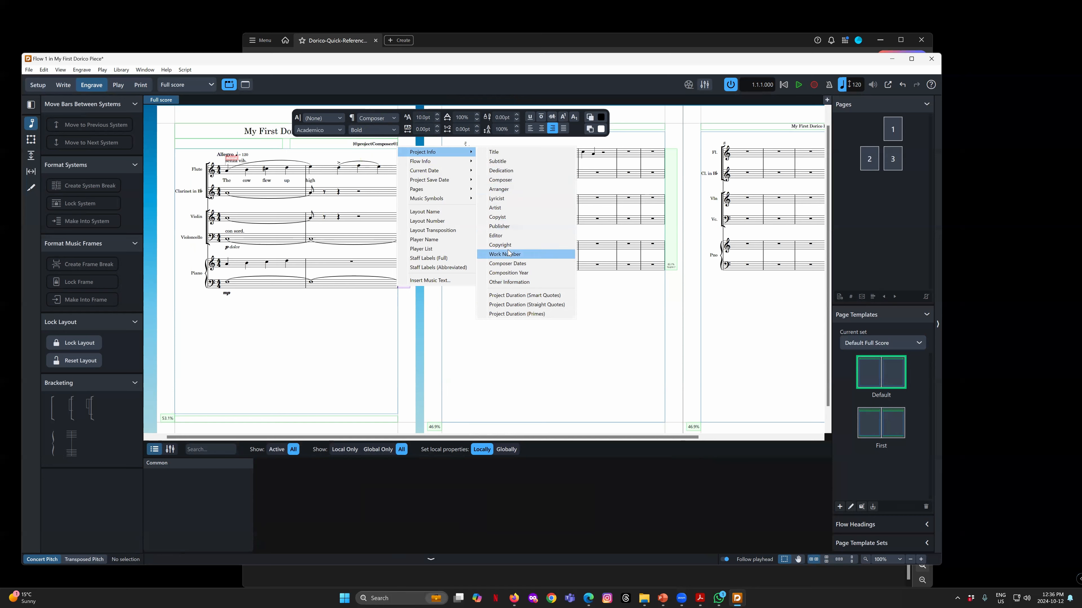
pyautogui.click(430, 336)
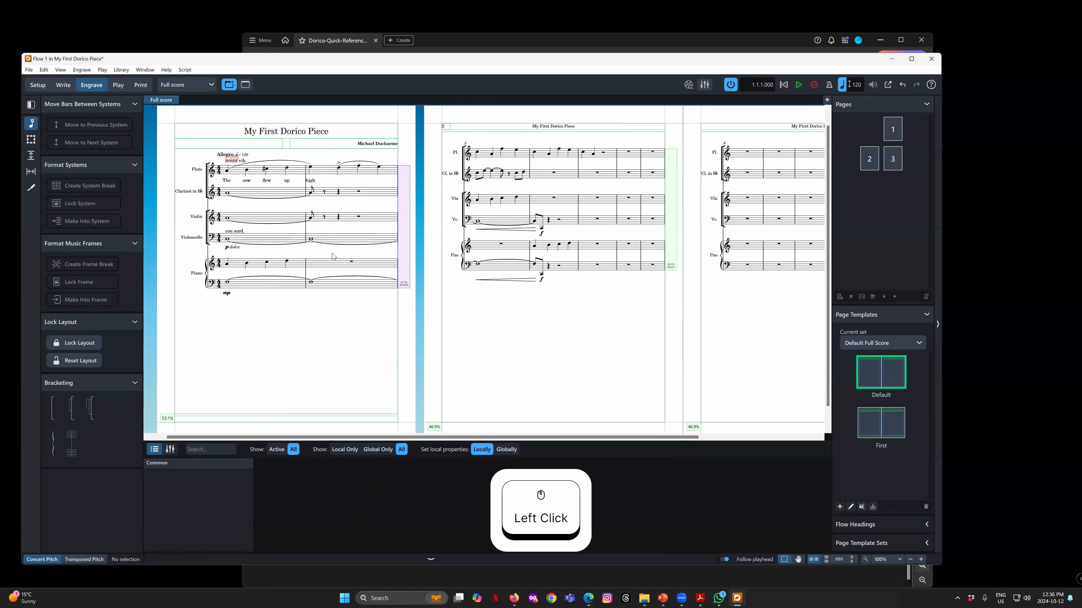
pyautogui.scroll(1, 336, 190)
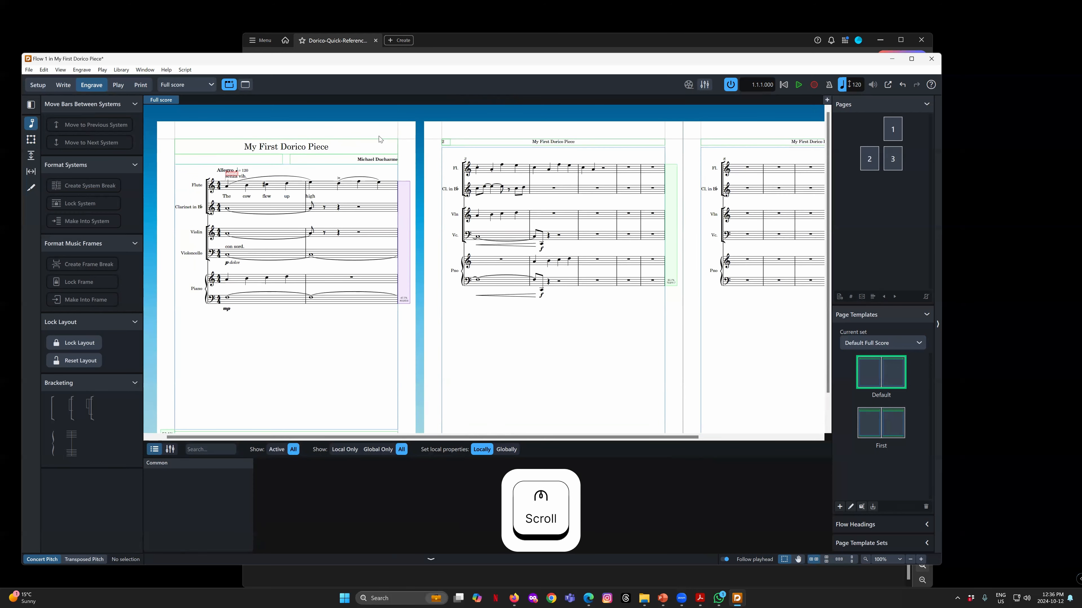
pyautogui.click(880, 424)
pyautogui.click(884, 374)
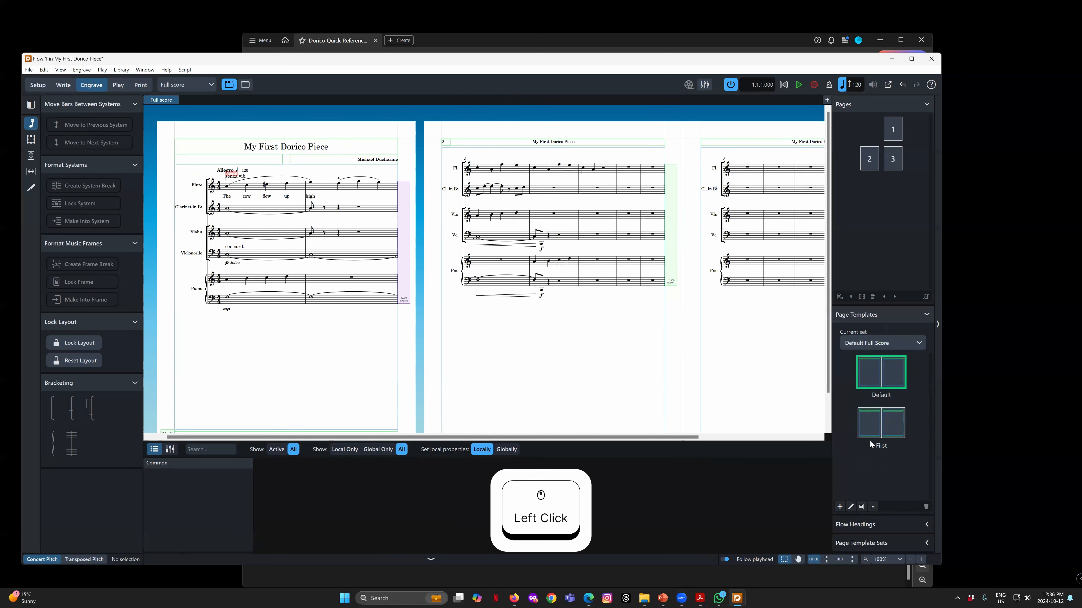
pyautogui.click(877, 423)
pyautogui.click(880, 361)
pyautogui.click(880, 424)
pyautogui.click(878, 367)
pyautogui.click(879, 434)
pyautogui.click(877, 379)
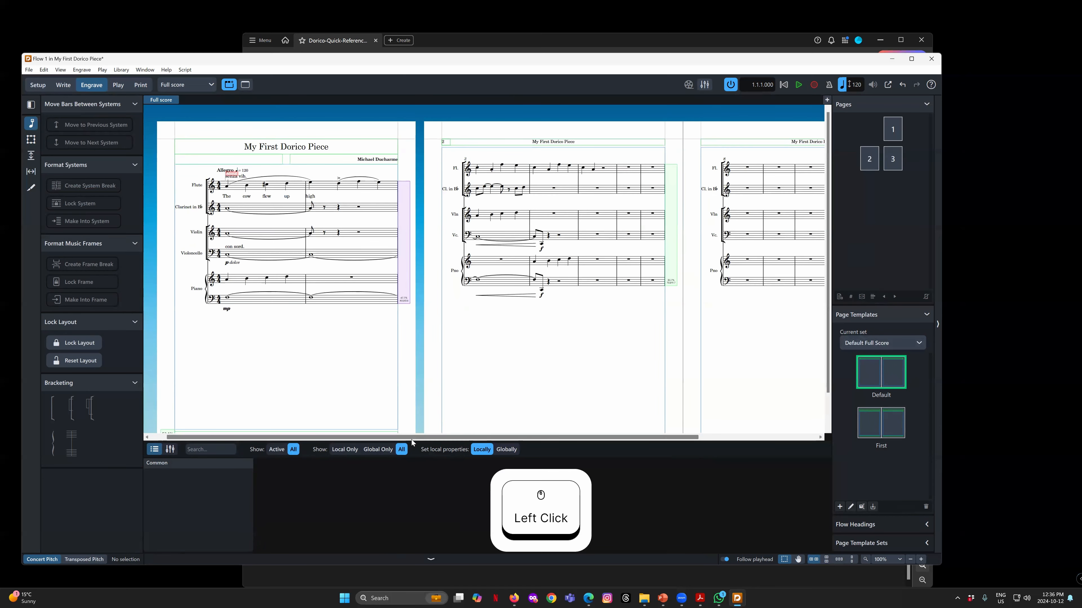
pyautogui.moveTo(415, 438); pyautogui.dragTo(323, 432)
pyautogui.scroll(-2, 431, 349)
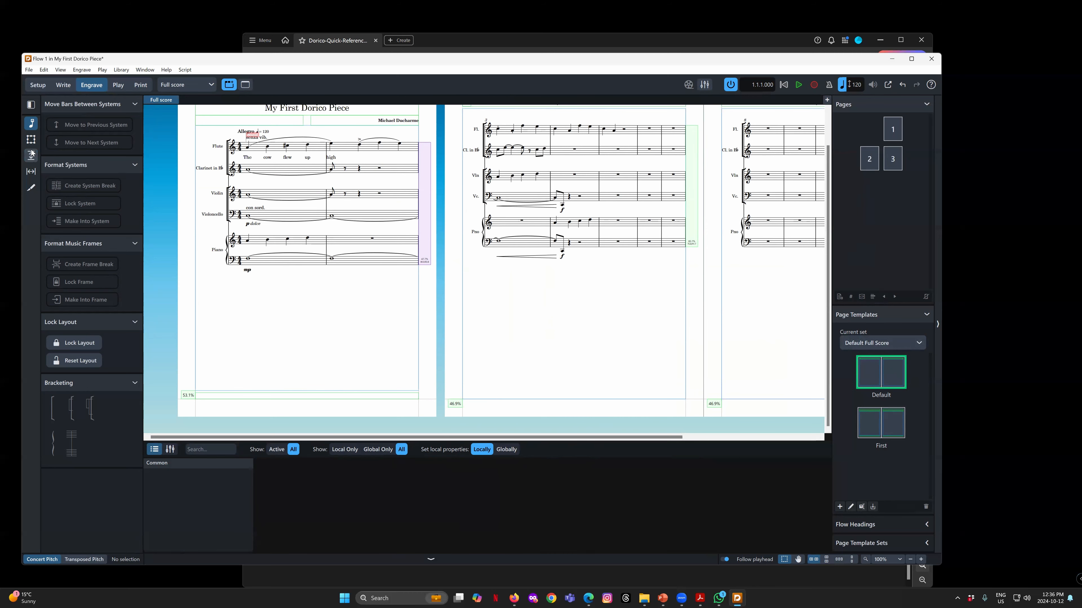
pyautogui.moveTo(300, 60)
pyautogui.mouseDown()
pyautogui.moveTo(321, 60)
pyautogui.moveTo(299, 55)
pyautogui.mouseUp()
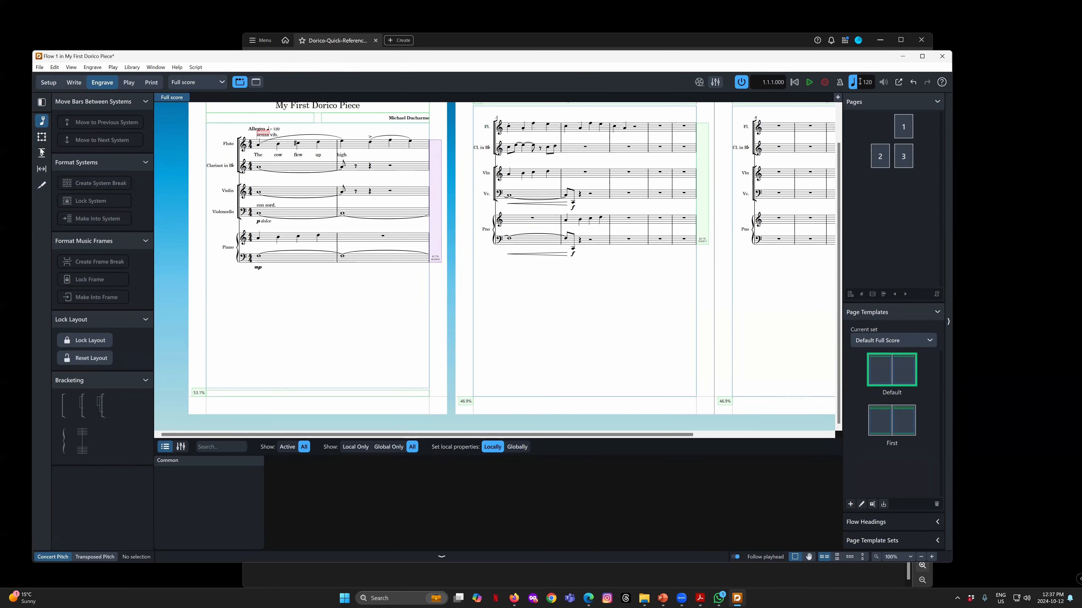
pyautogui.click(205, 82)
pyautogui.click(334, 74)
pyautogui.click(193, 82)
pyautogui.click(312, 79)
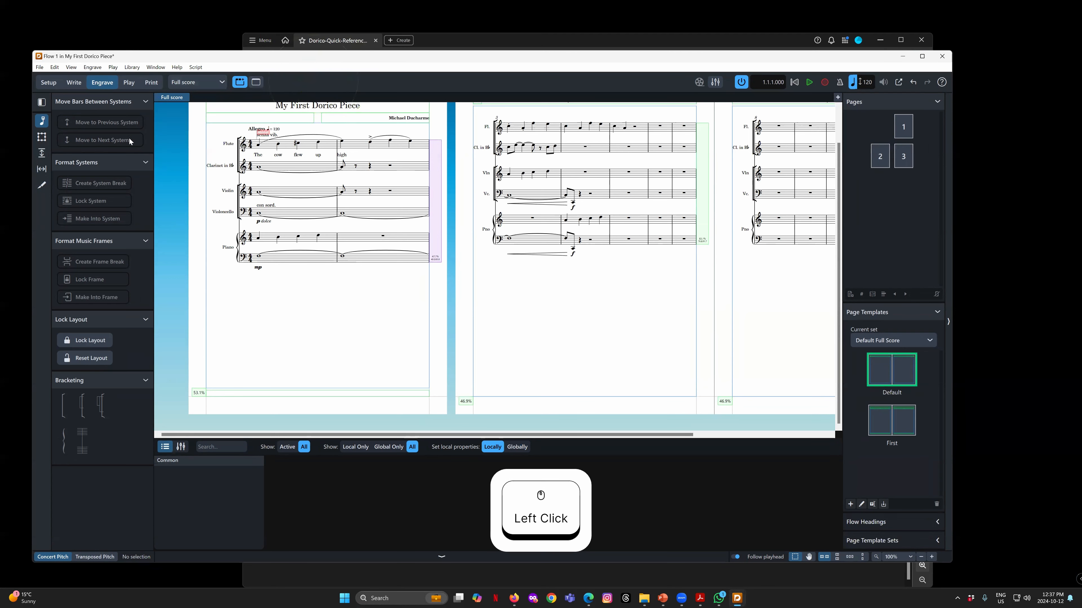
# Insert a text frame below the end of the piano staff on page 1 and enter V.S. in it
pyautogui.click(42, 137)
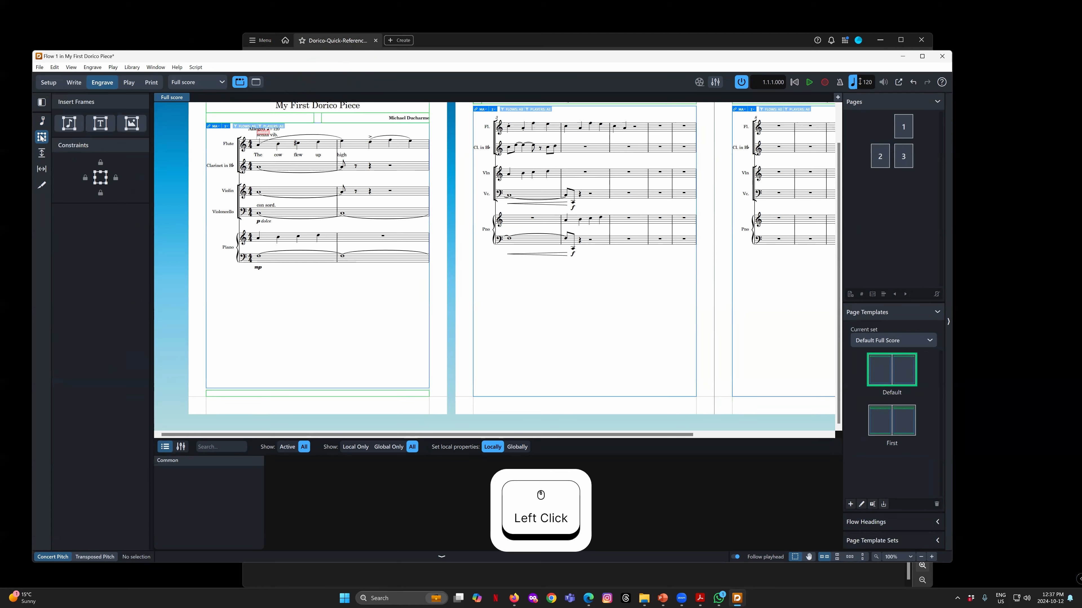
pyautogui.click(100, 126)
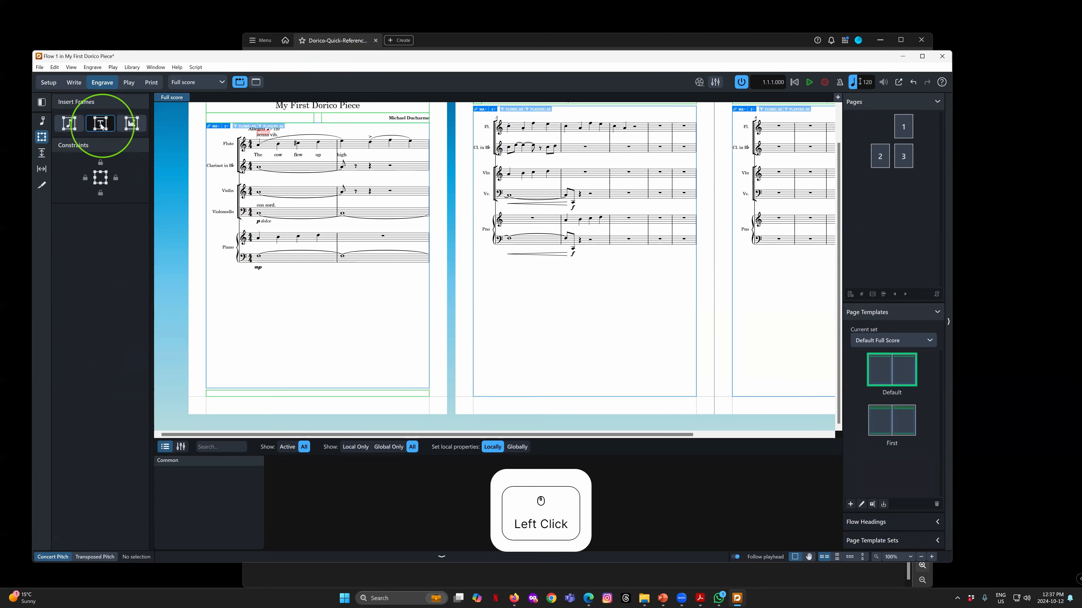
pyautogui.moveTo(404, 266); pyautogui.dragTo(428, 280)
pyautogui.click(415, 274)
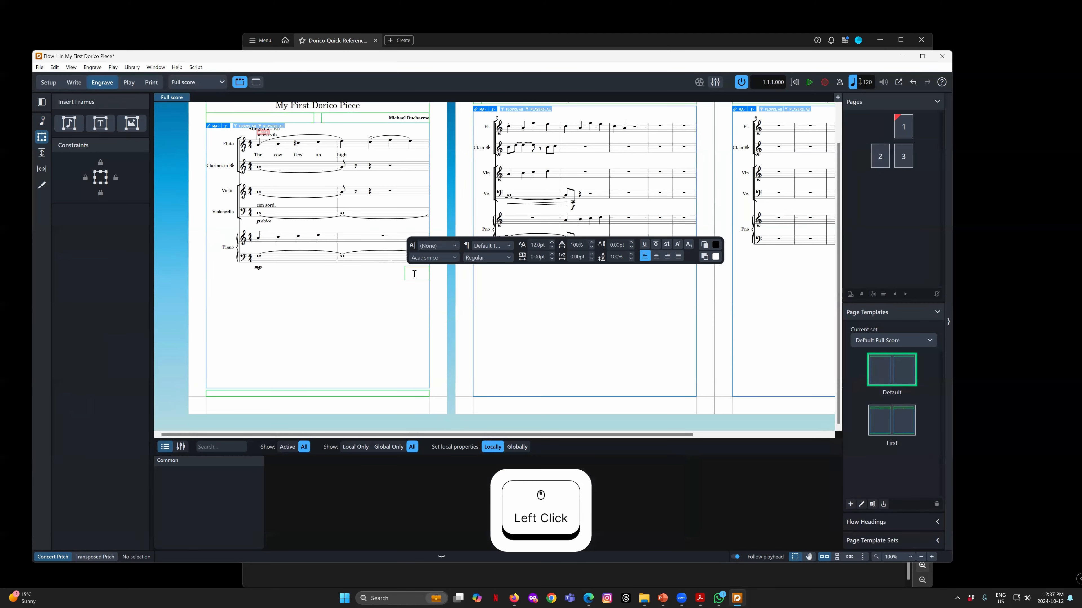
pyautogui.write('V.S.')
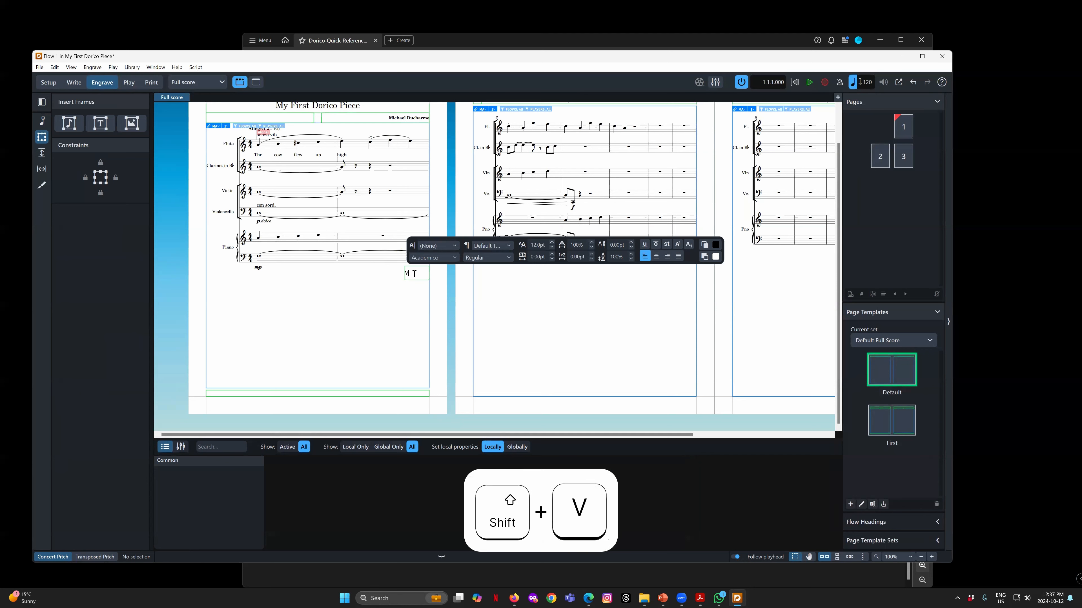
# Shorten the V.S. text frame from its lower edge to a height of about 6 mm
pyautogui.click(436, 304)
pyautogui.click(411, 279)
pyautogui.moveTo(417, 281); pyautogui.dragTo(417, 273)
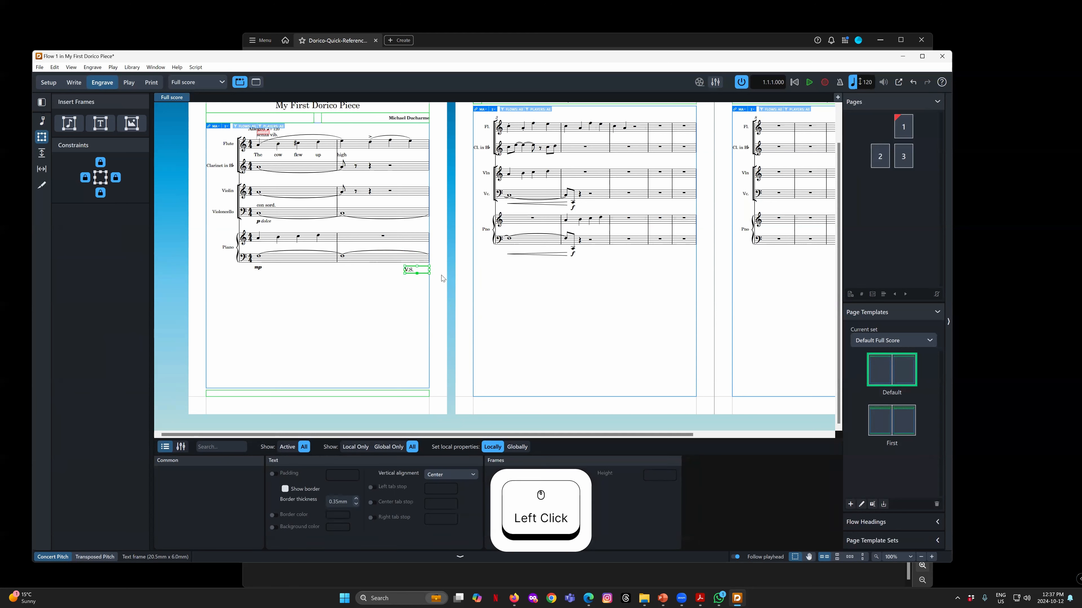
pyautogui.click(442, 278)
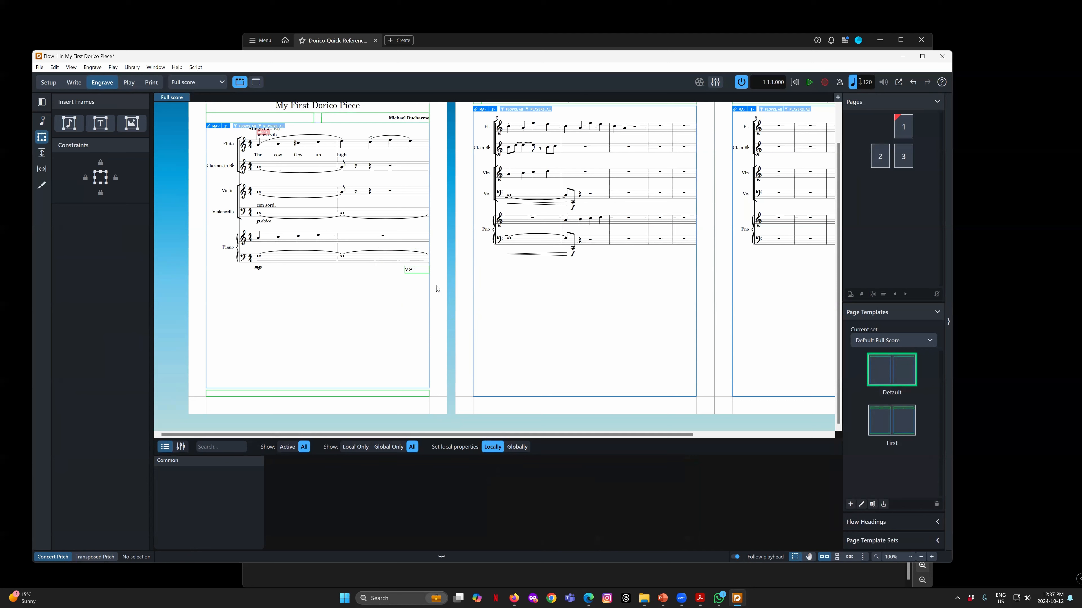
# Remove the page override from page 1 and undo the removal
pyautogui.click(408, 273)
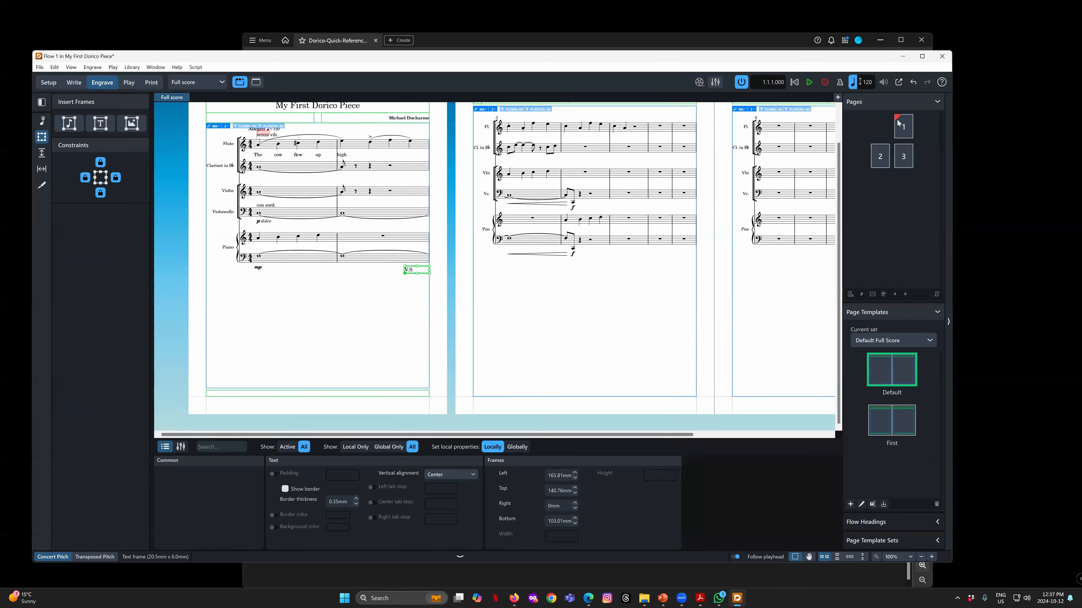
pyautogui.click(904, 127)
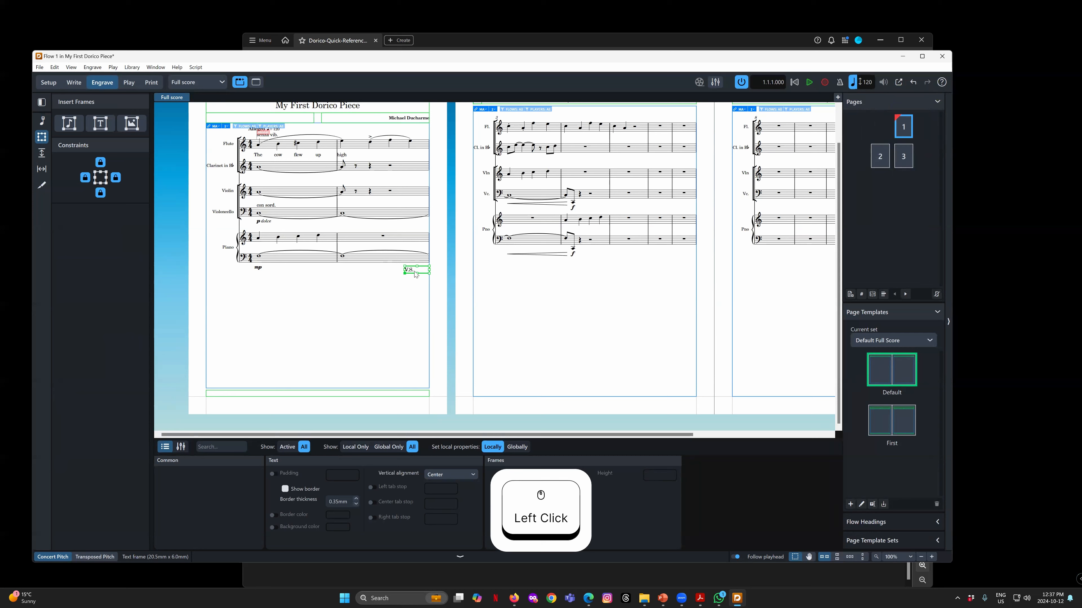
pyautogui.rightClick(905, 127)
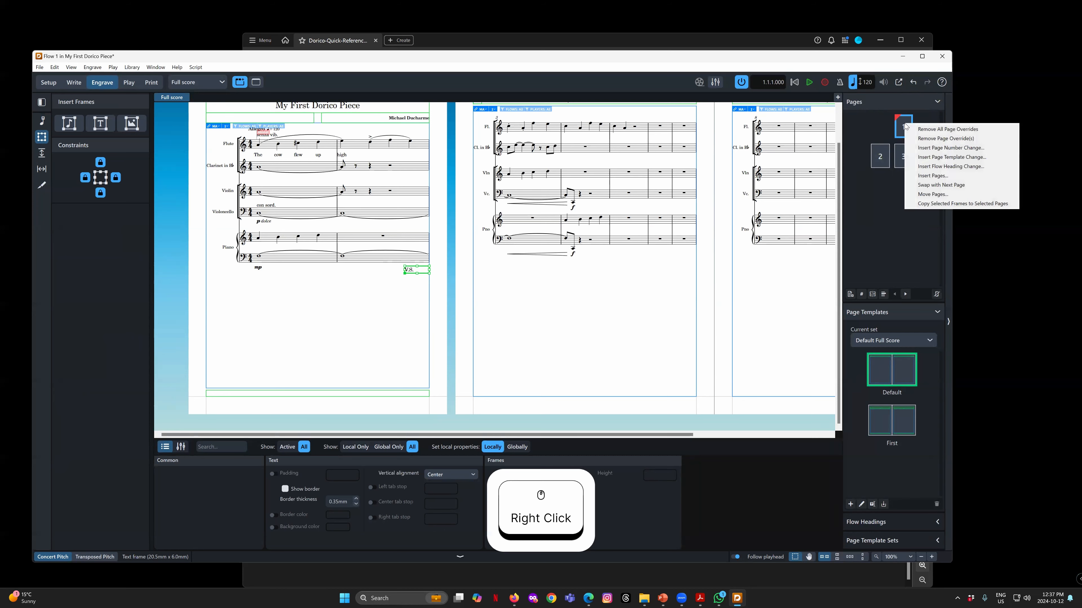
pyautogui.click(921, 138)
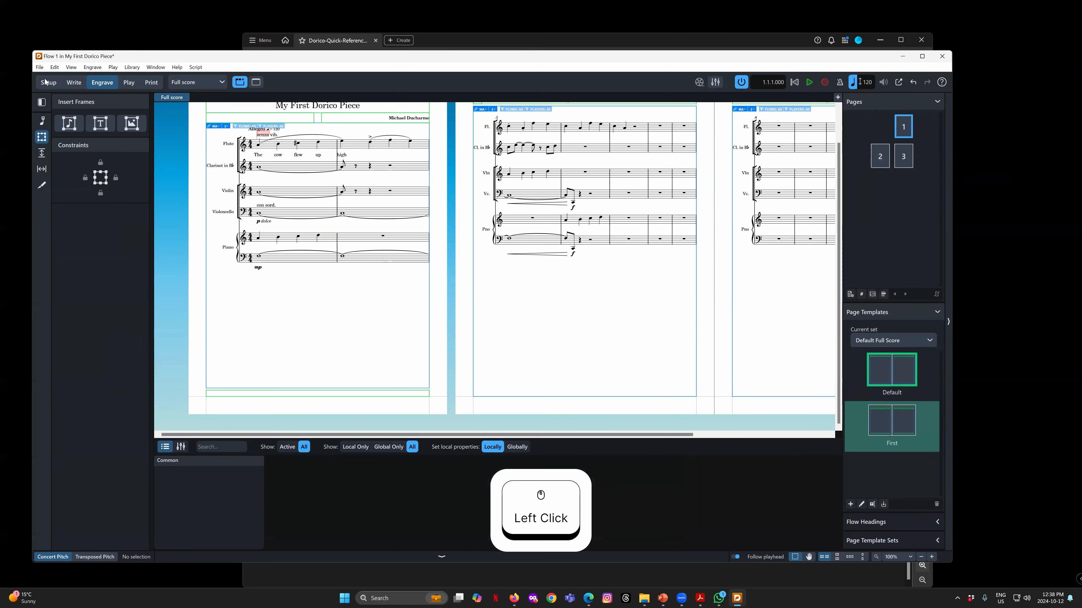
pyautogui.click(55, 67)
pyautogui.click(68, 78)
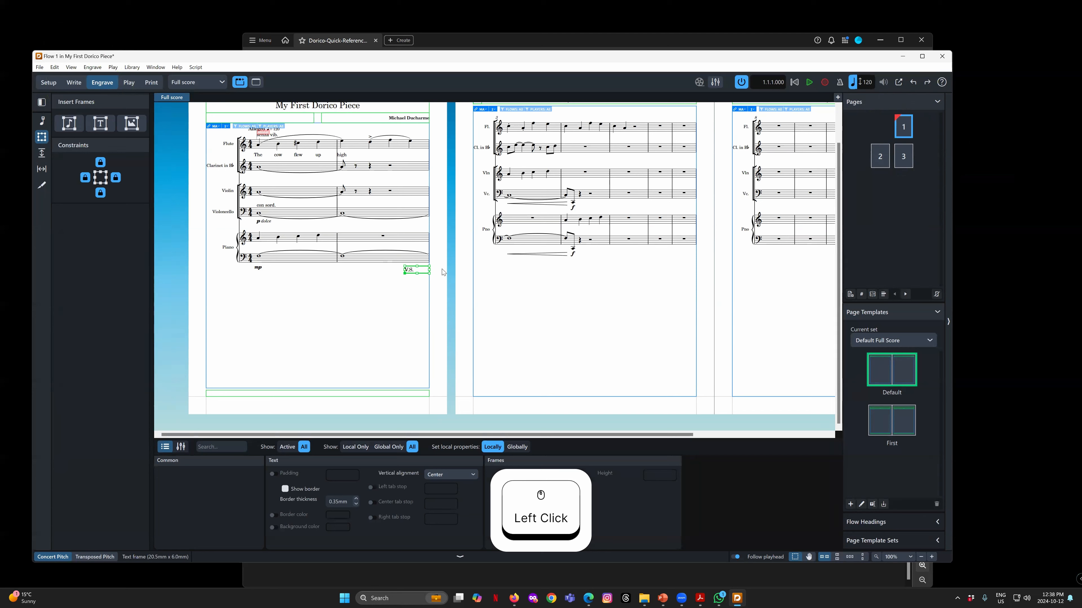
pyautogui.click(408, 280)
pyautogui.click(412, 272)
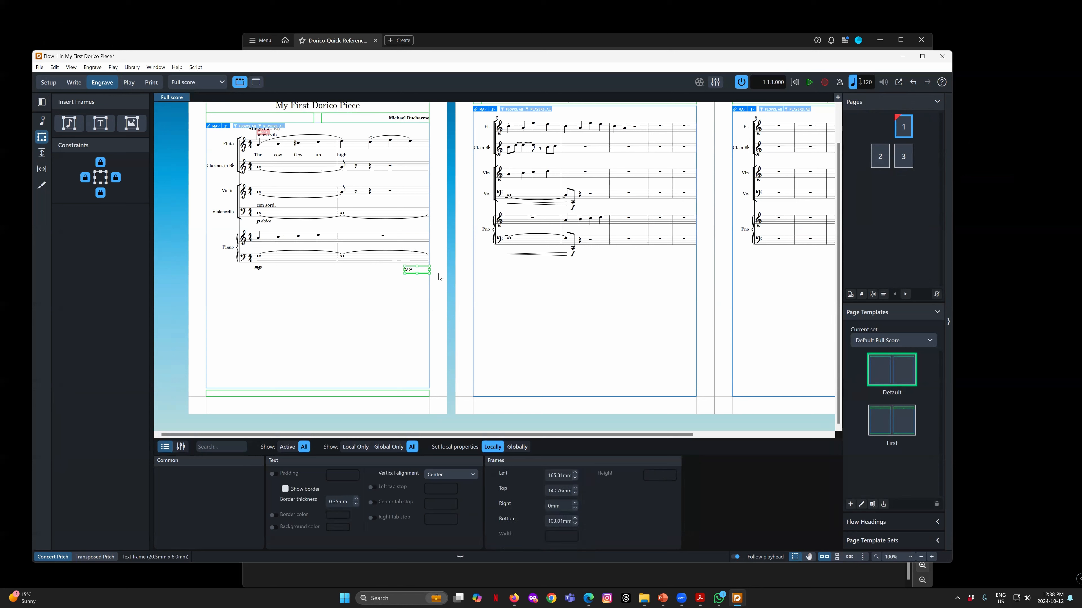
pyautogui.click(426, 294)
pyautogui.click(414, 275)
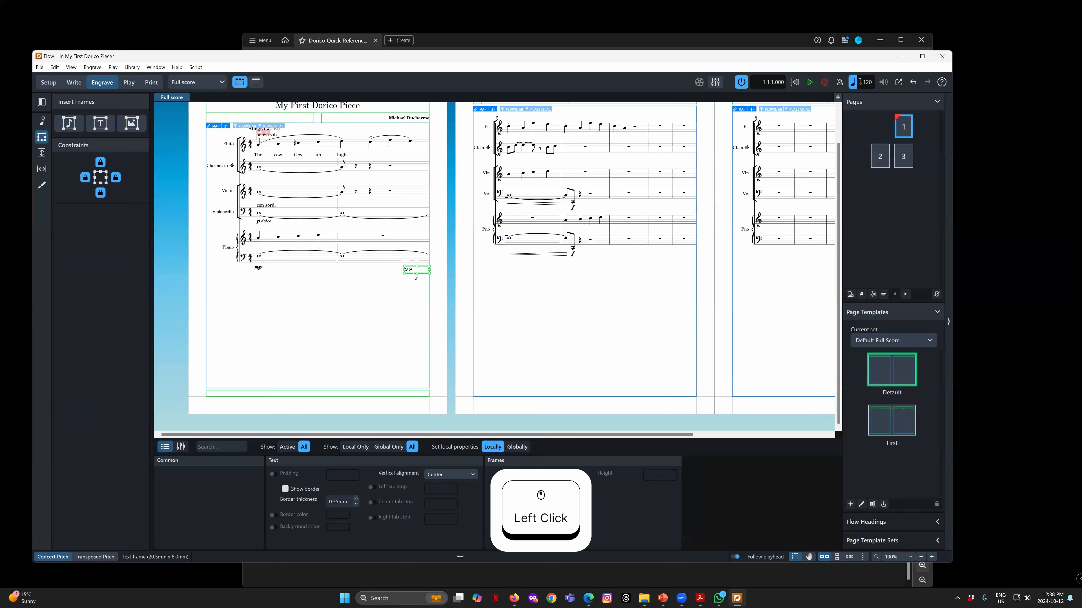
# Insert a graphics frame about 35 mm wide and 20 mm high below the piano staff on page 1
pyautogui.click(132, 124)
pyautogui.moveTo(330, 281); pyautogui.dragTo(373, 302)
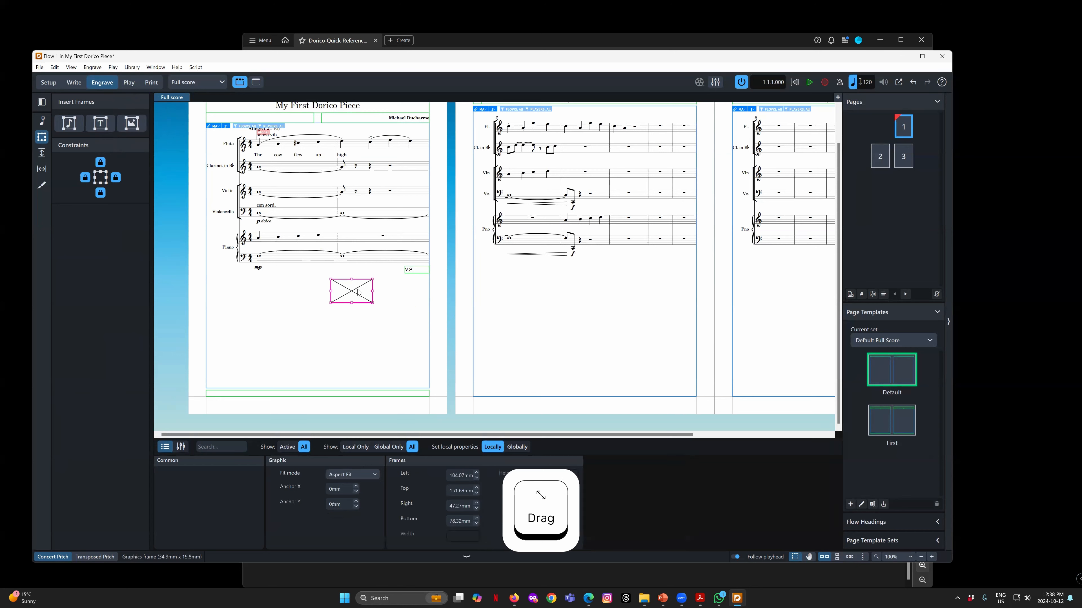
pyautogui.click(359, 295)
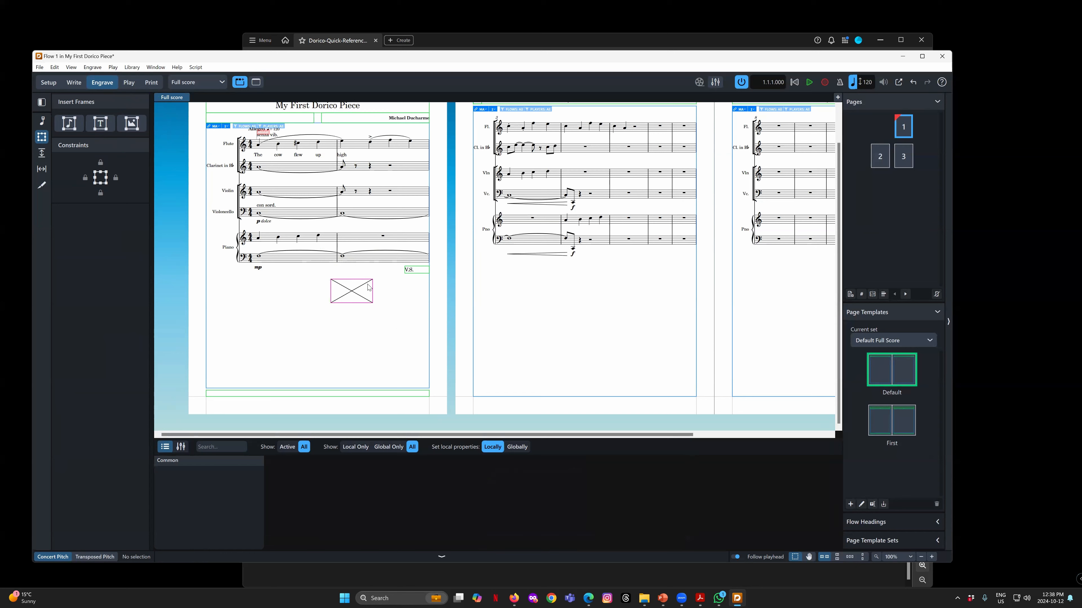
pyautogui.click(351, 290)
pyautogui.click(410, 270)
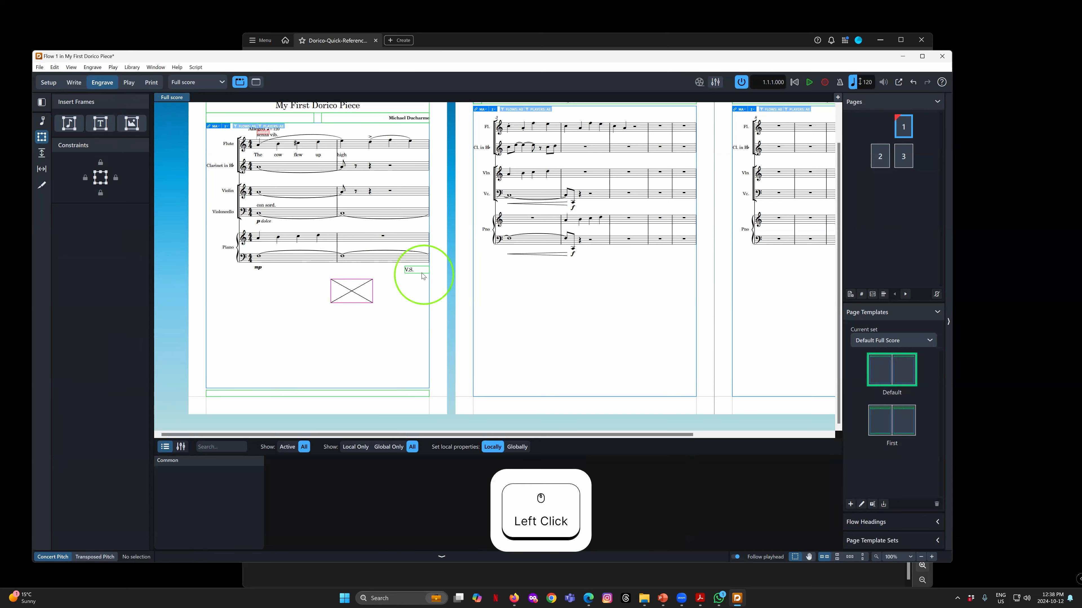
# Move the graphics frame closer to the V.S. text frame and enlarge it from its lower corner to about 45.5 by 26 mm
pyautogui.click(373, 303)
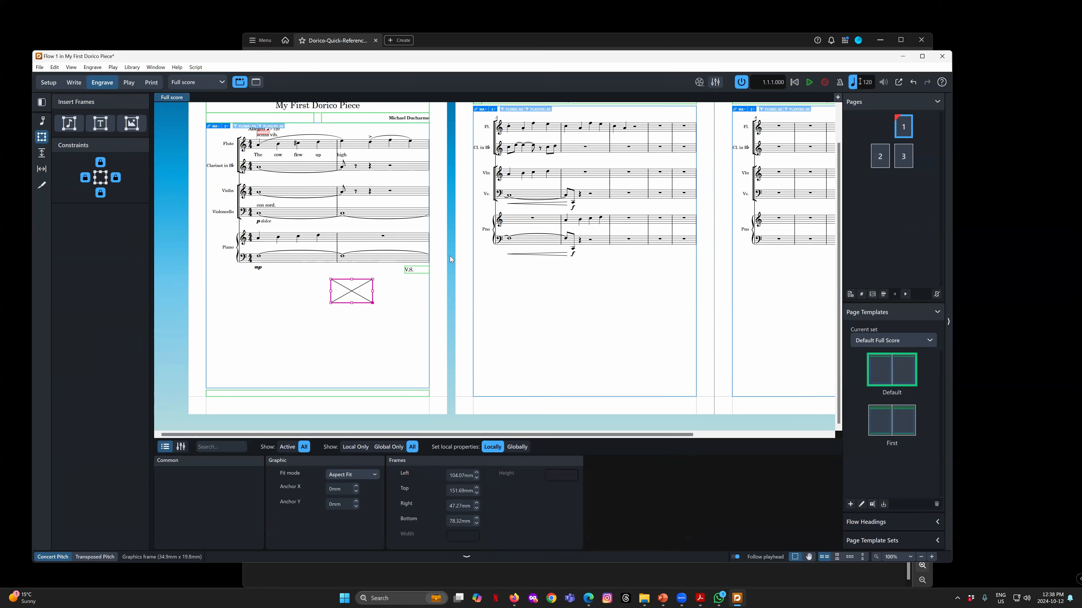
pyautogui.click(411, 276)
pyautogui.click(371, 302)
pyautogui.click(374, 305)
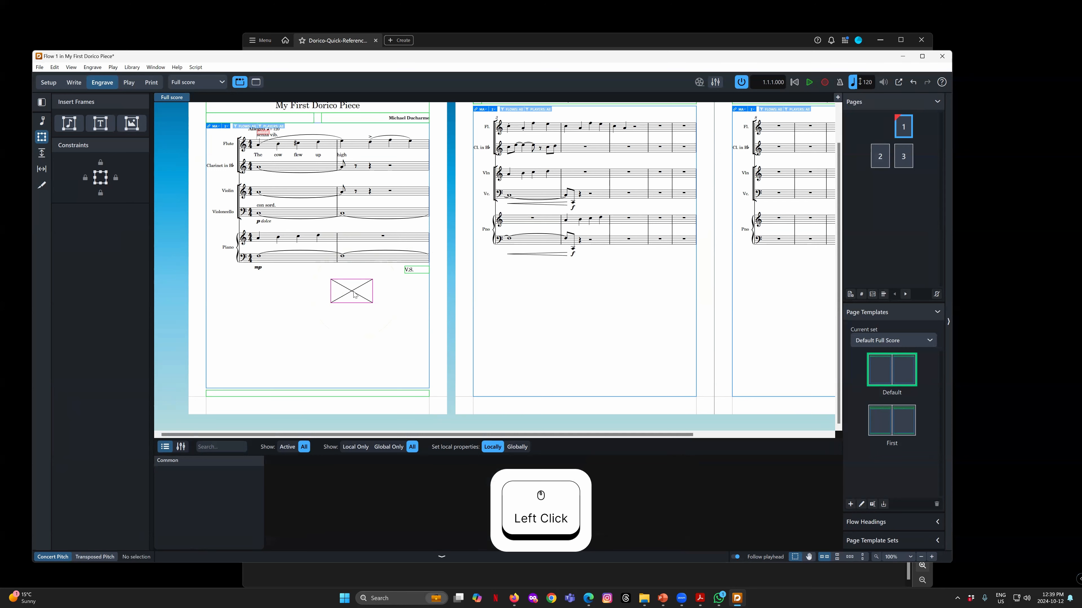
pyautogui.click(373, 303)
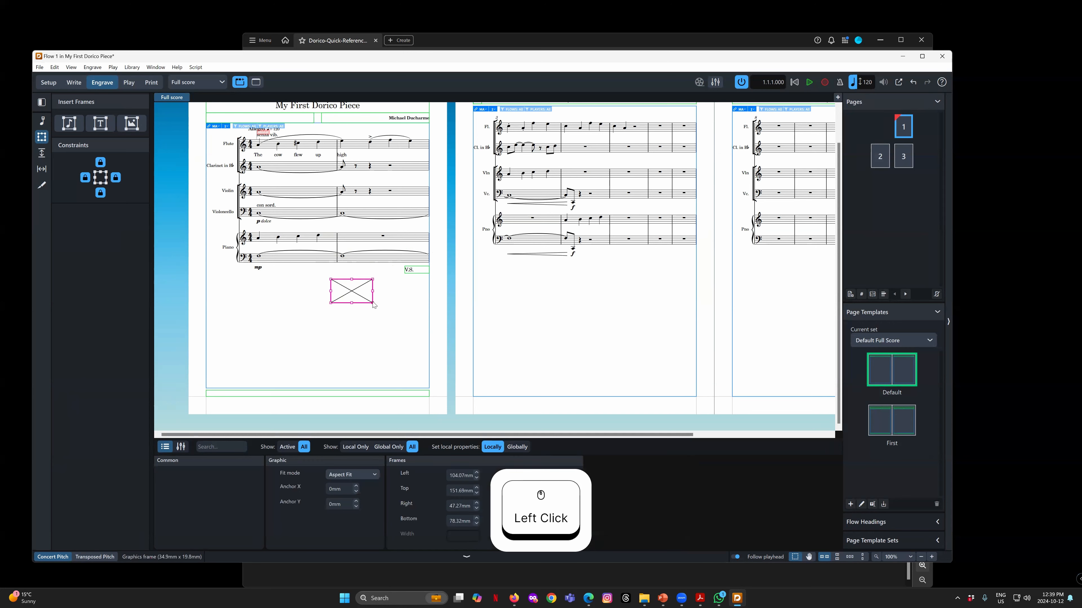
pyautogui.click(365, 300)
pyautogui.moveTo(373, 303); pyautogui.dragTo(407, 310)
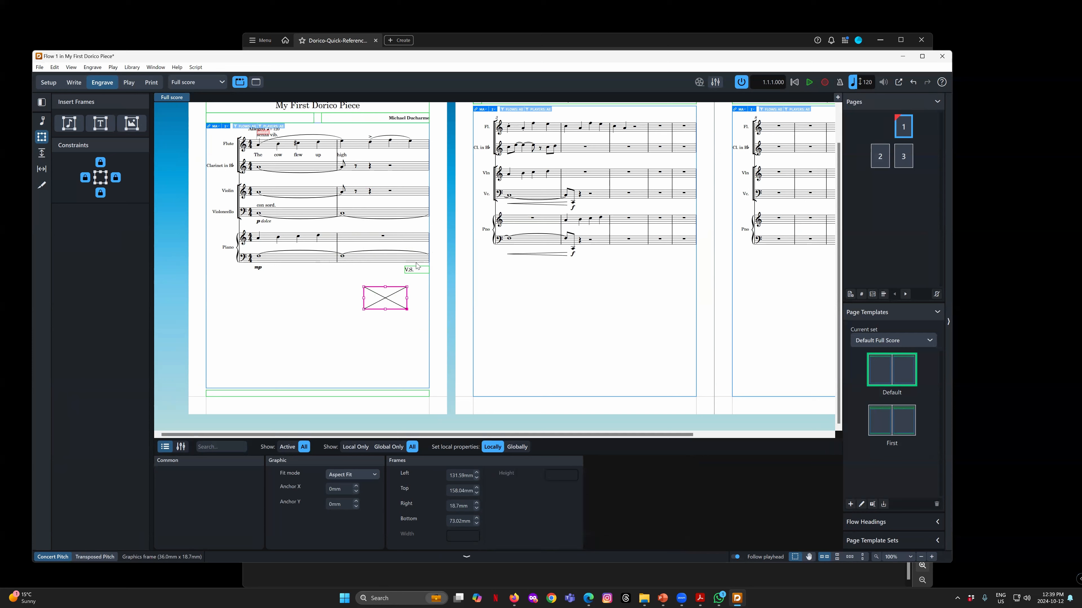
pyautogui.moveTo(407, 309); pyautogui.dragTo(418, 318)
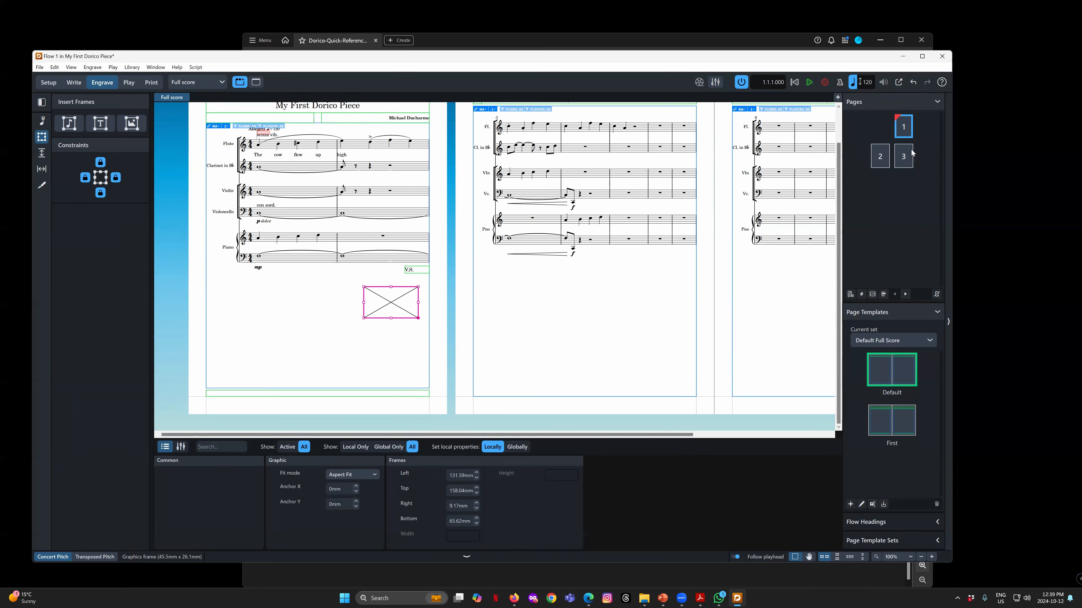
# Remove the page override from page 1 to discard its added text and graphics frames
pyautogui.rightClick(918, 132)
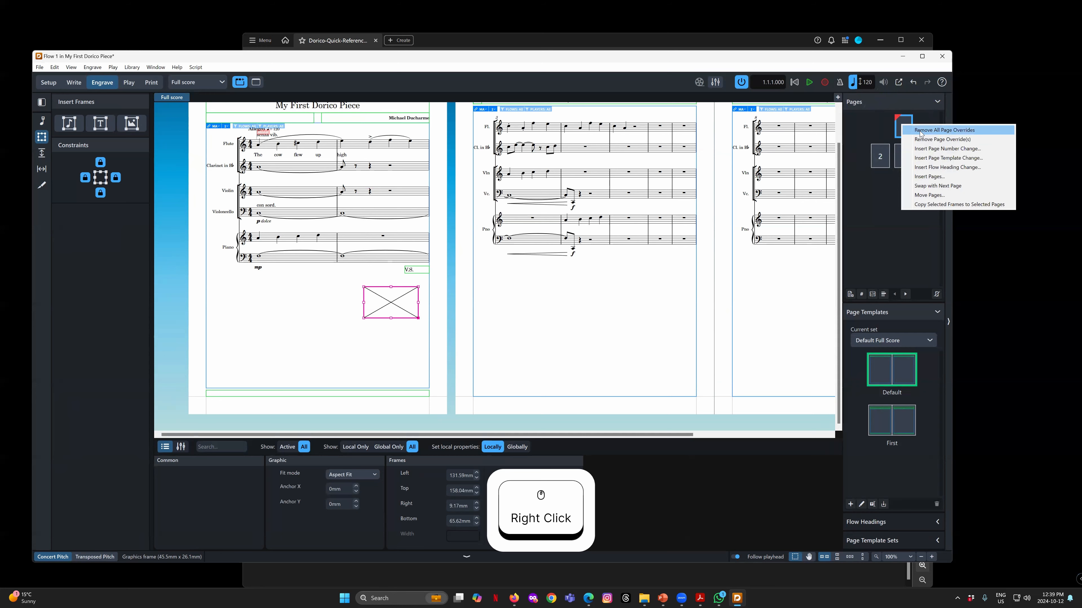
pyautogui.click(921, 140)
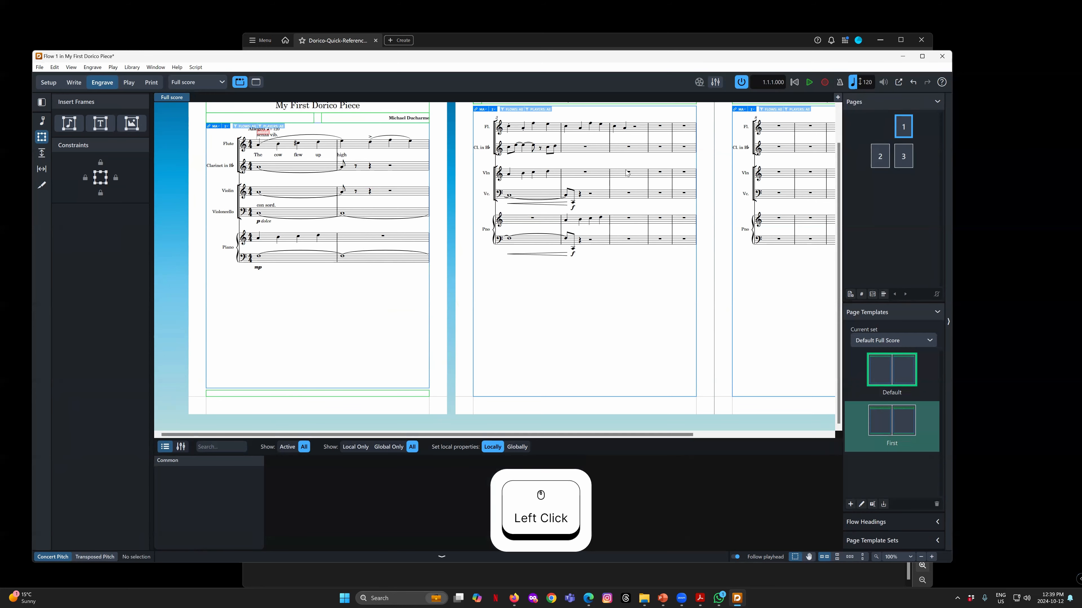
pyautogui.moveTo(380, 58); pyautogui.dragTo(358, 60)
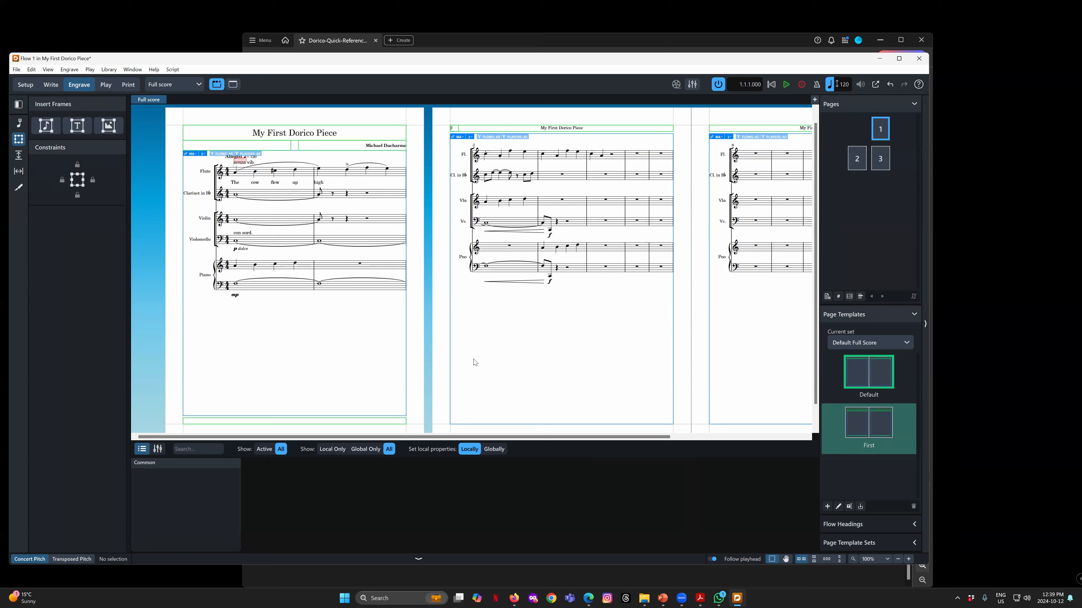
# Examine the music frame and the title and heading text frames on page 1, leaving them all deselected
pyautogui.click(383, 422)
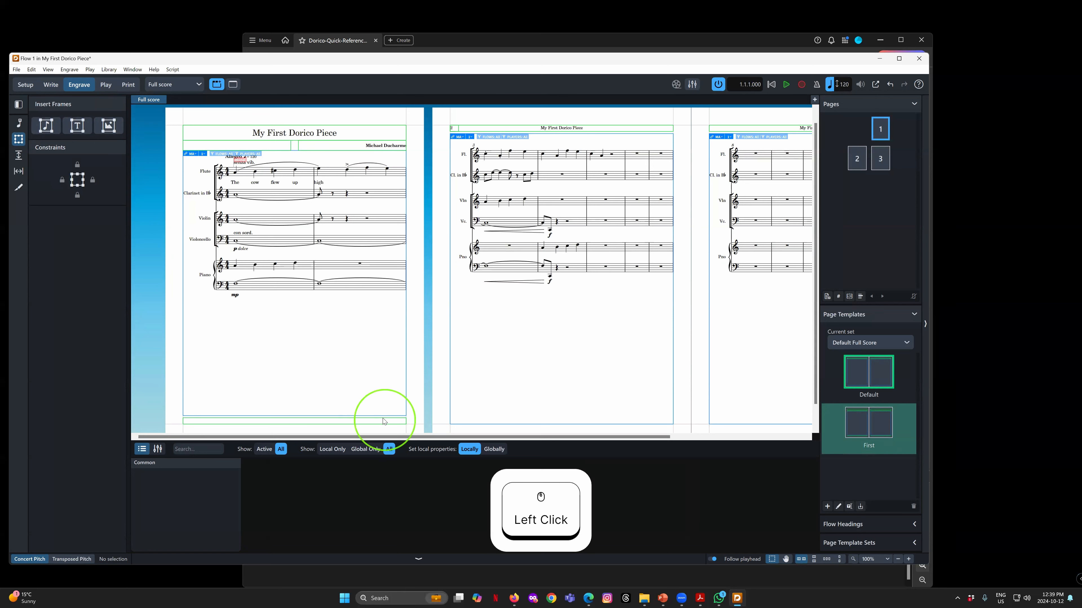
pyautogui.click(406, 399)
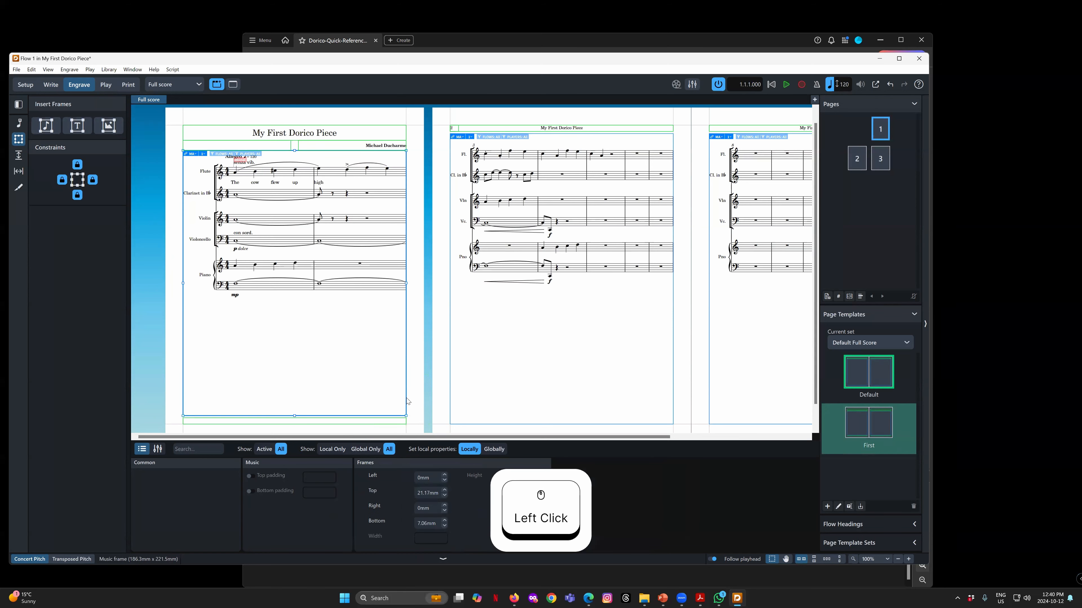
pyautogui.click(292, 146)
pyautogui.click(297, 141)
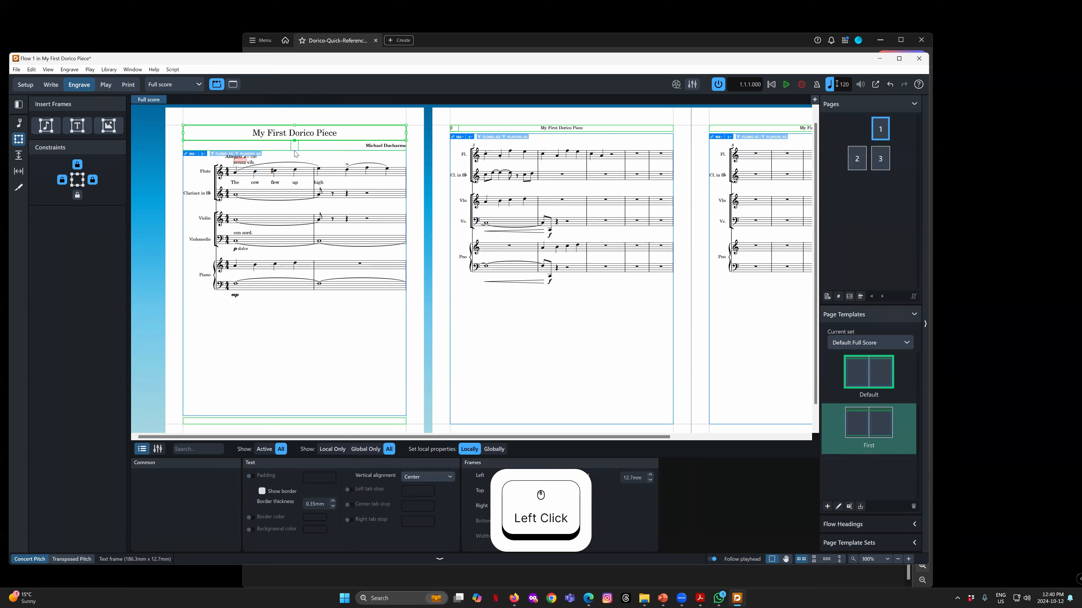
pyautogui.click(295, 151)
pyautogui.click(442, 197)
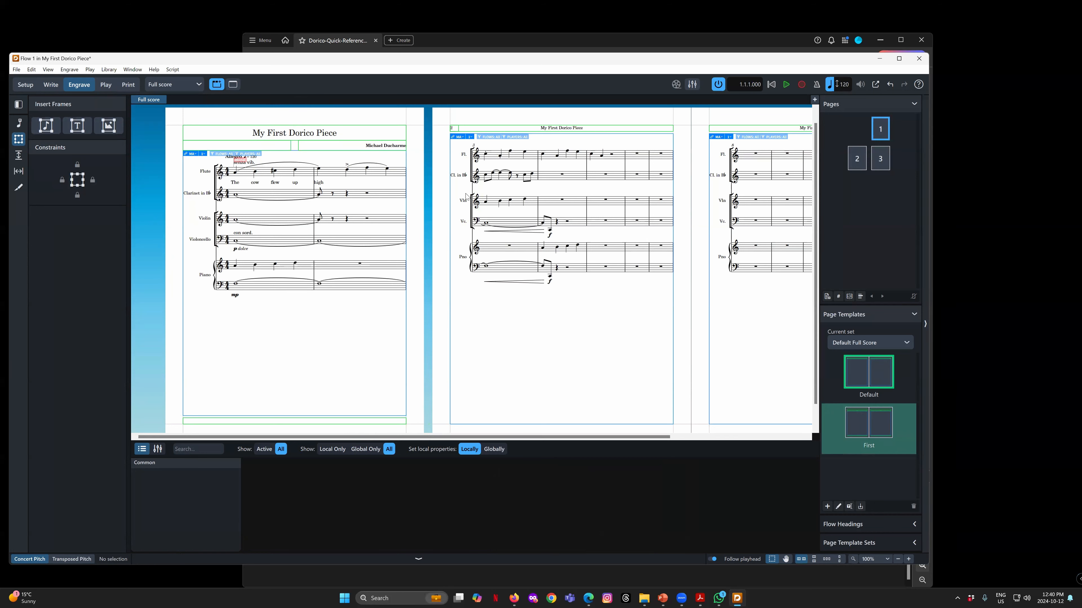
# Open the First page template, examine the title and music frames on its left page, and close the template unchanged
pyautogui.click(864, 428)
pyautogui.doubleClick(868, 425)
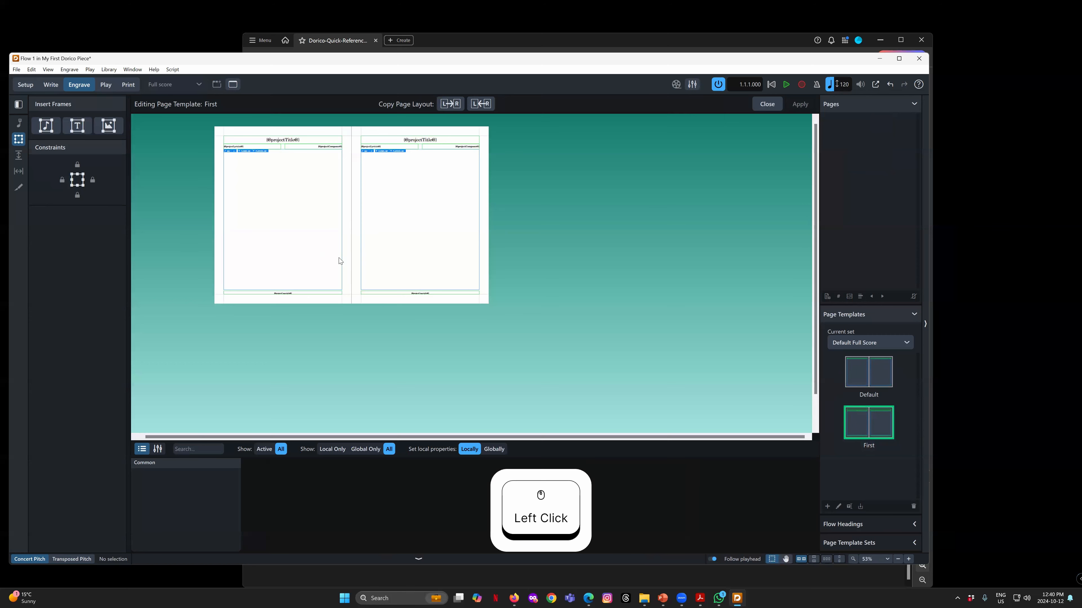
pyautogui.keyDown('ctrl'); pyautogui.scroll(1, 273, 258); pyautogui.keyUp('ctrl')
pyautogui.keyDown('ctrl'); pyautogui.scroll(8, 410, 273); pyautogui.keyUp('ctrl')
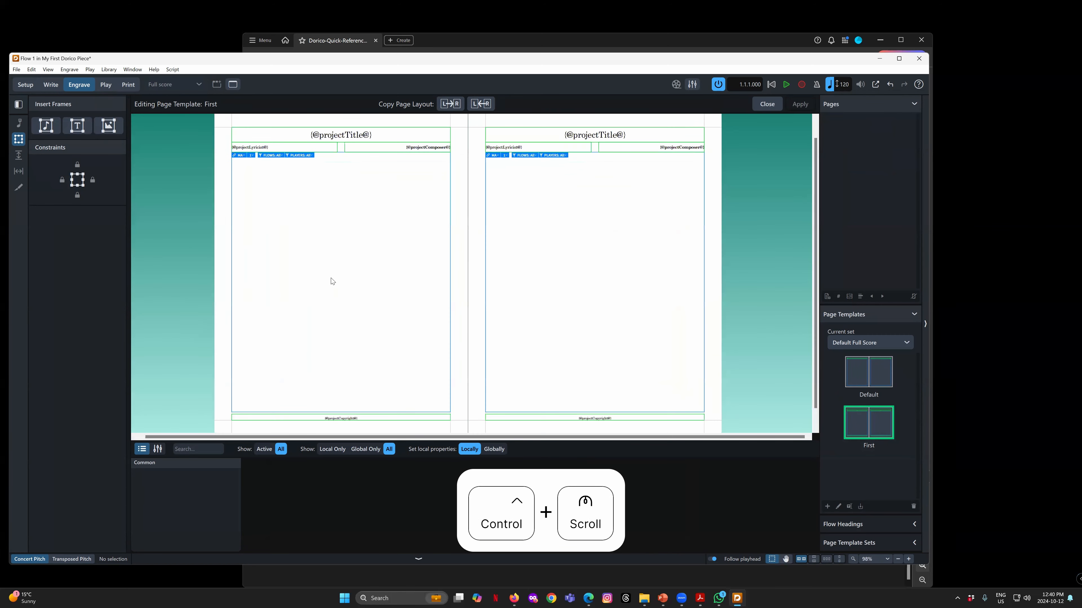
pyautogui.scroll(1, 343, 258)
pyautogui.scroll(-2, 344, 256)
pyautogui.scroll(2, 345, 256)
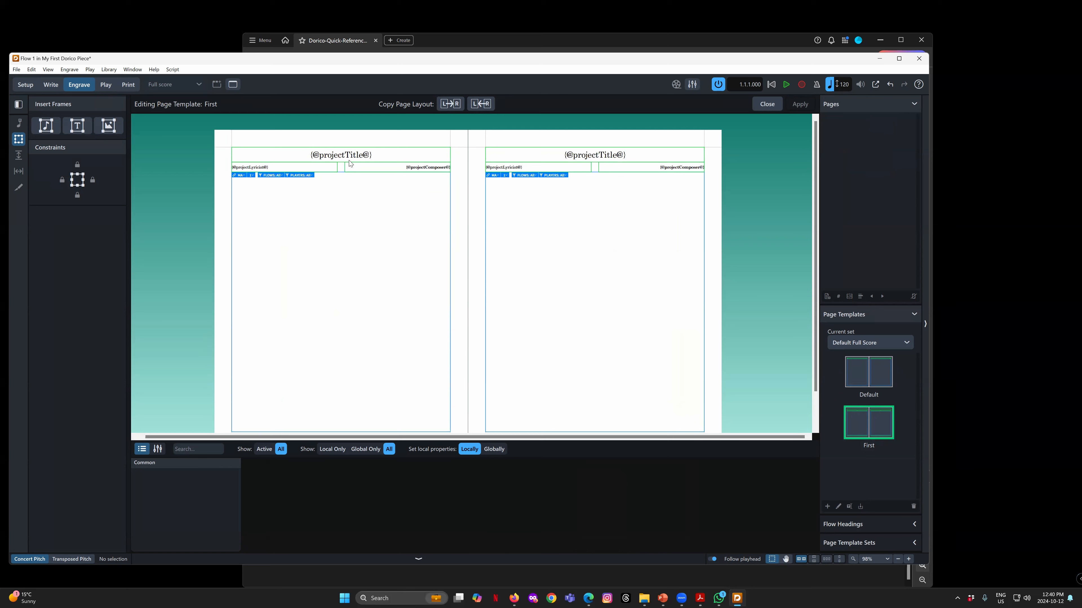
pyautogui.click(342, 162)
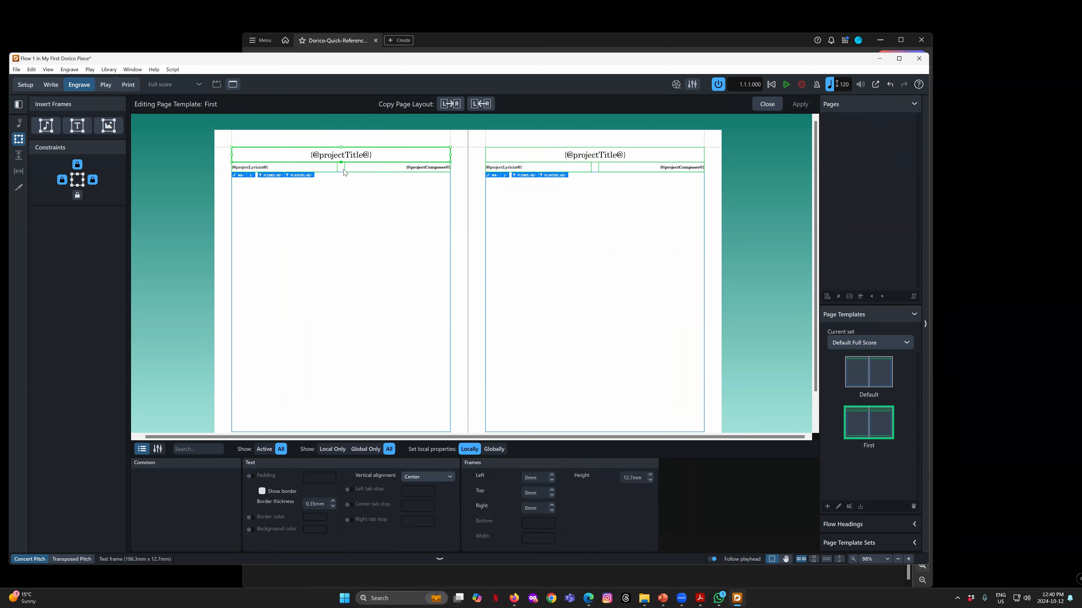
pyautogui.click(343, 175)
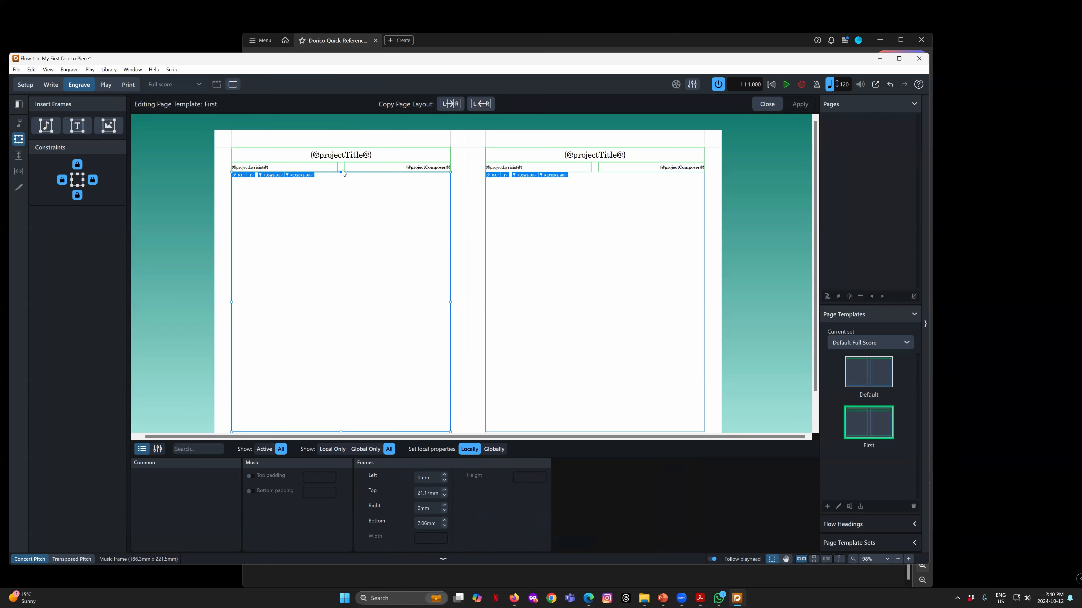
pyautogui.click(774, 108)
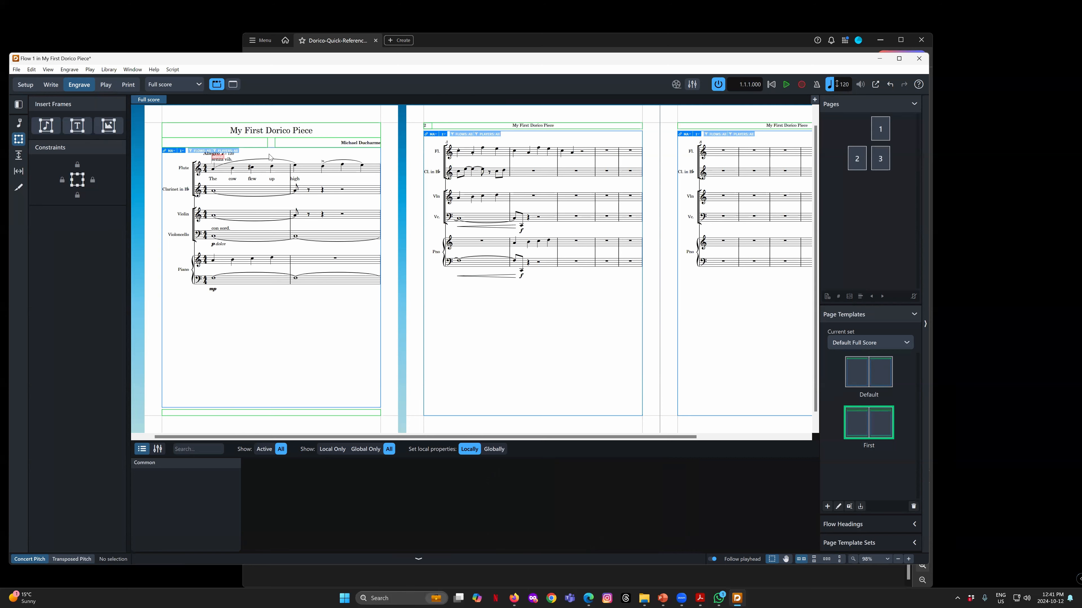
# Check the spacing between the heading text and the music on page 1 at 150% zoom and open the First page template for editing
pyautogui.scroll(1, 369, 201)
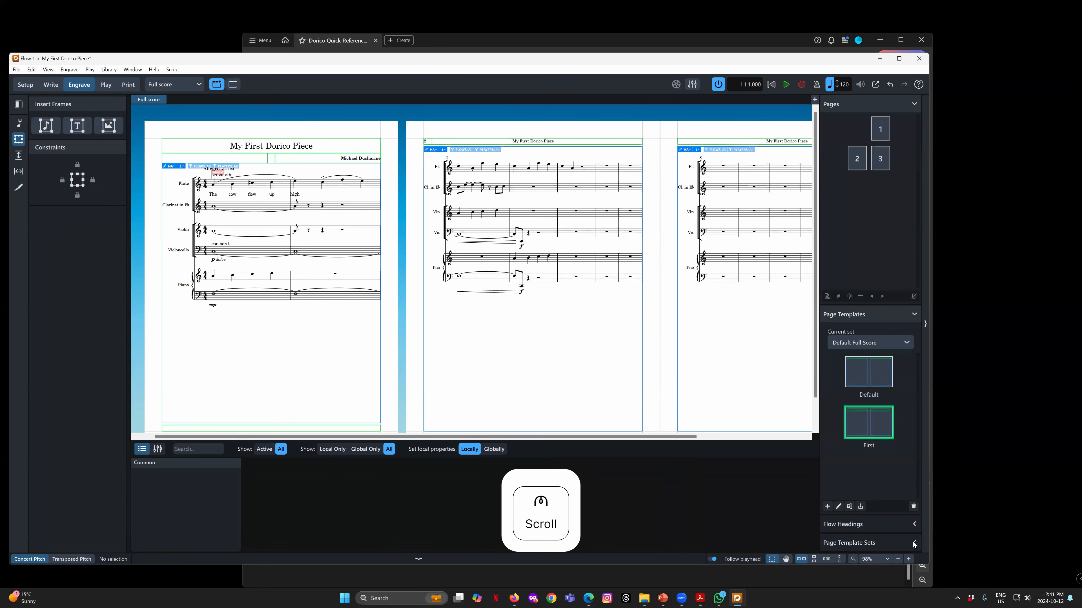
pyautogui.click(908, 559)
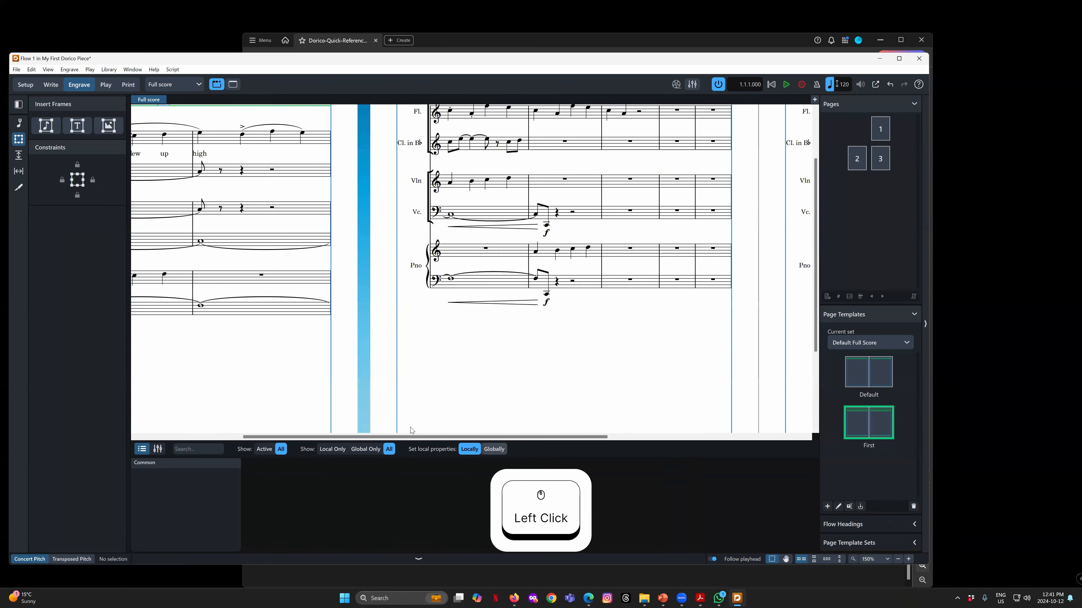
pyautogui.moveTo(397, 436); pyautogui.dragTo(291, 436)
pyautogui.scroll(3, 289, 314)
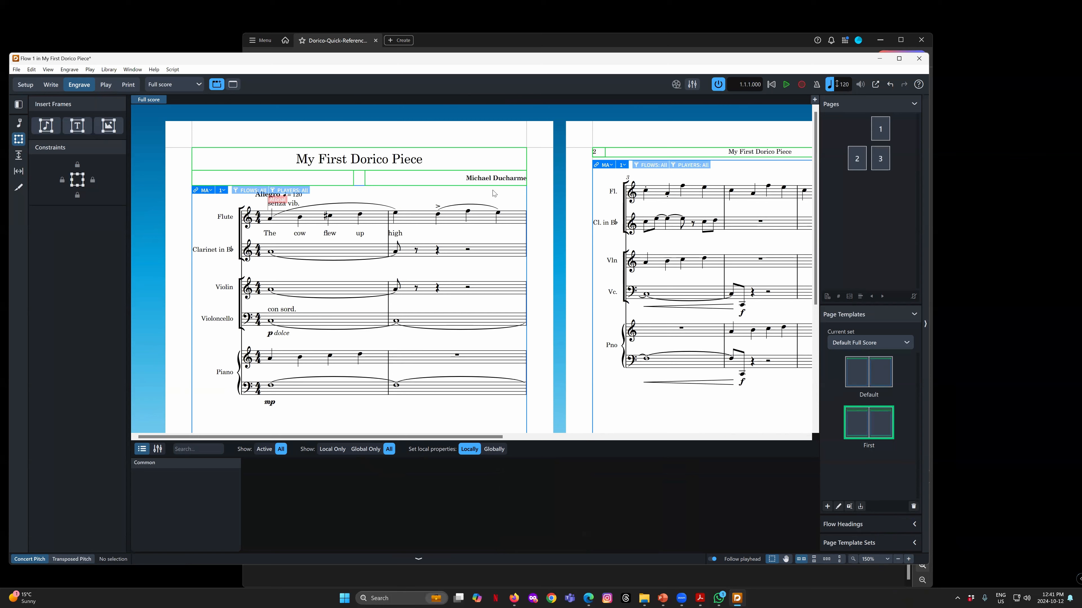
pyautogui.click(215, 180)
pyautogui.doubleClick(872, 440)
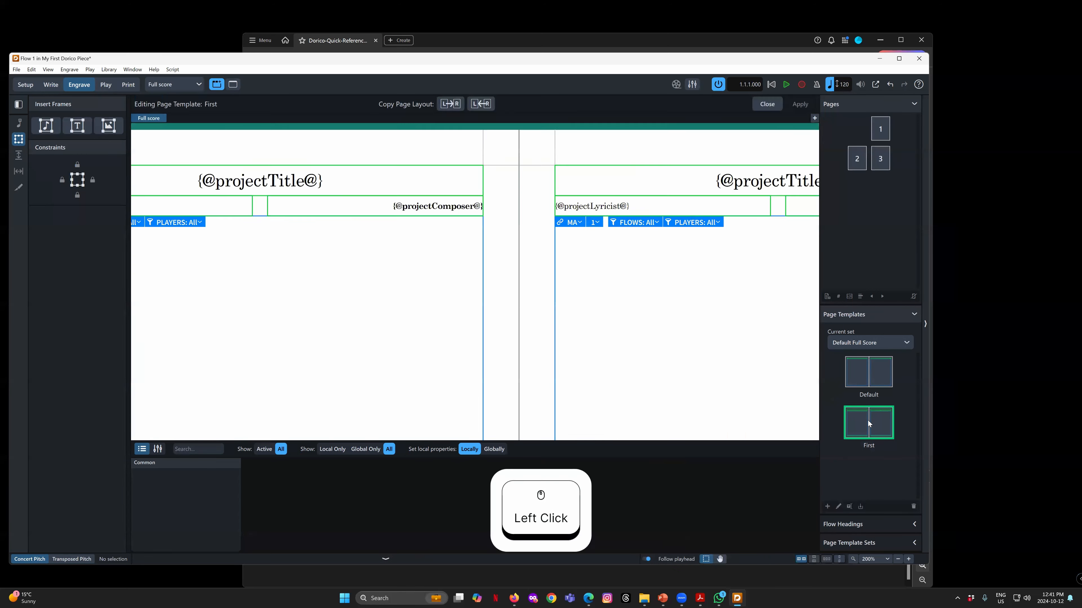
# Raise the upper edge of the left template page's music frame to a top offset of about 15.8 mm
pyautogui.click(908, 559)
pyautogui.click(909, 559)
pyautogui.click(908, 559)
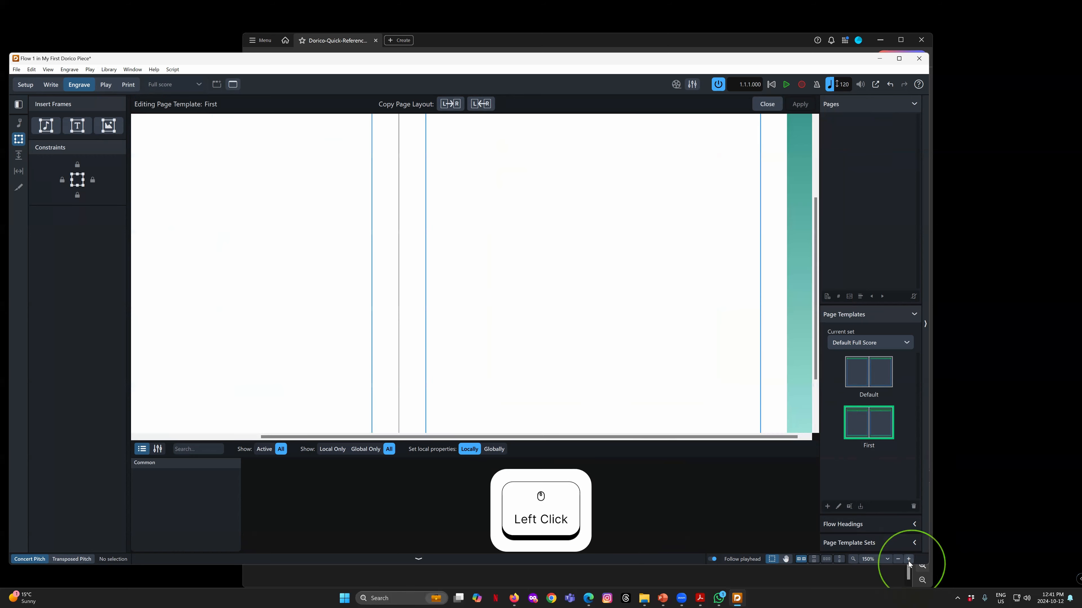
pyautogui.scroll(3, 441, 301)
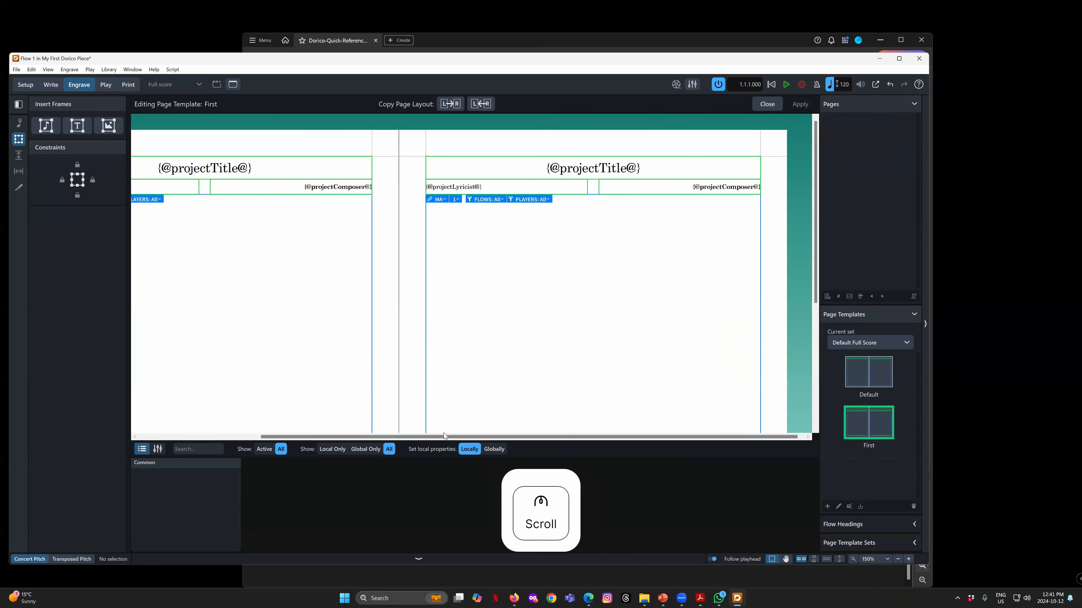
pyautogui.moveTo(439, 436); pyautogui.dragTo(290, 434)
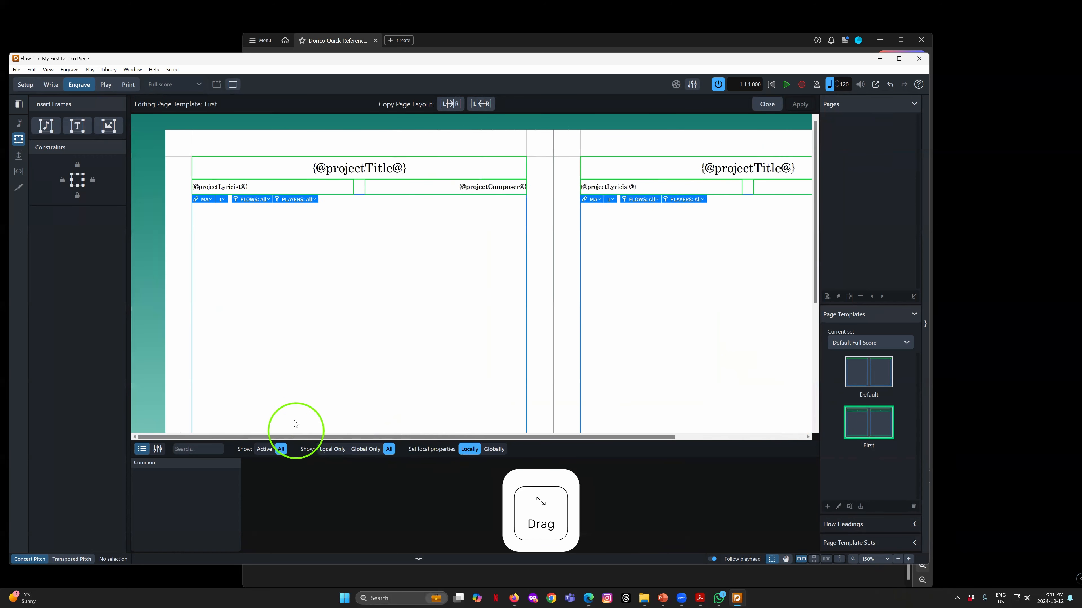
pyautogui.click(360, 197)
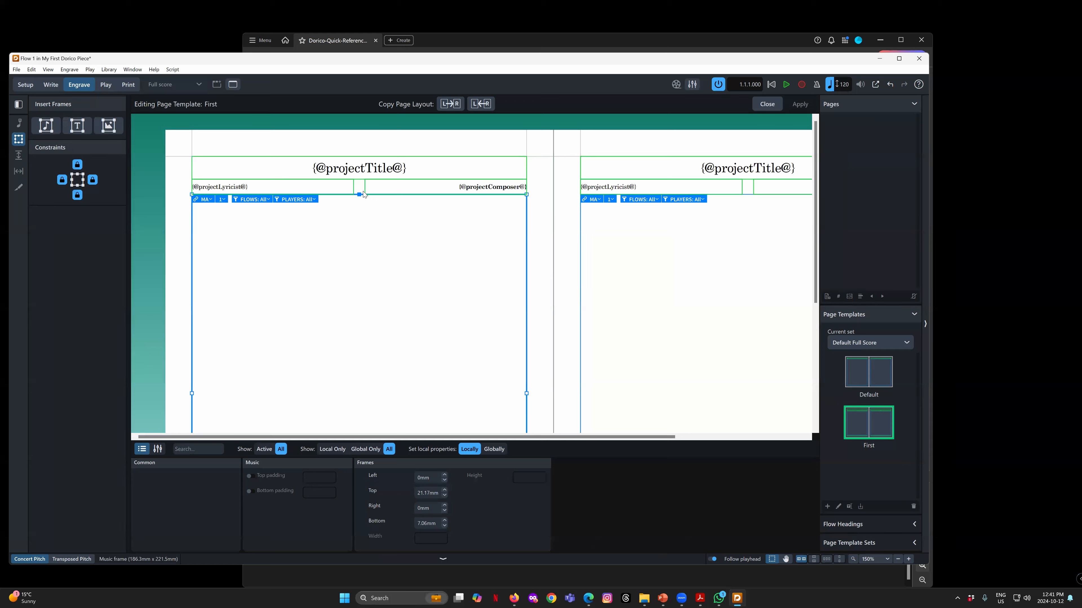
pyautogui.moveTo(359, 196); pyautogui.dragTo(359, 188)
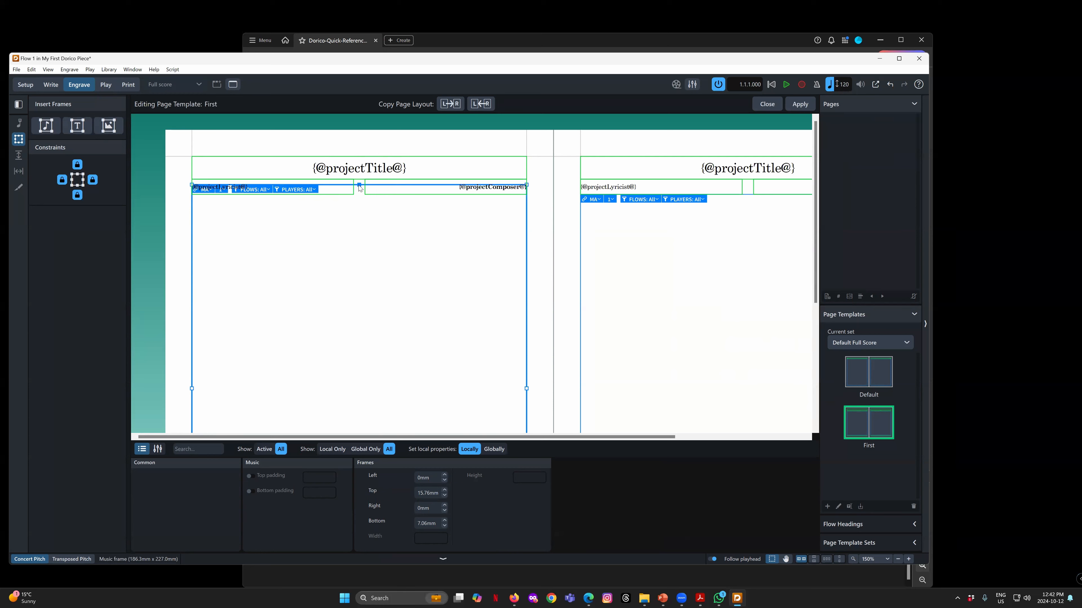
pyautogui.moveTo(568, 437)
pyautogui.mouseDown()
pyautogui.moveTo(584, 437)
pyautogui.moveTo(568, 437)
pyautogui.mouseUp()
pyautogui.click(547, 250)
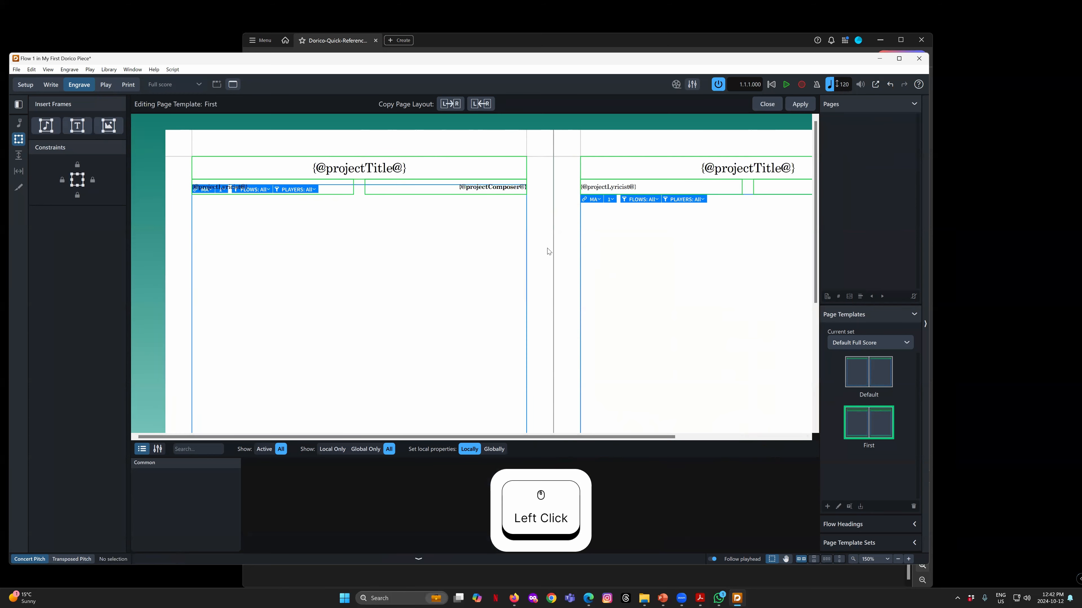
# Copy the left page's layout to the right page of the First template
pyautogui.scroll(-5, 559, 250)
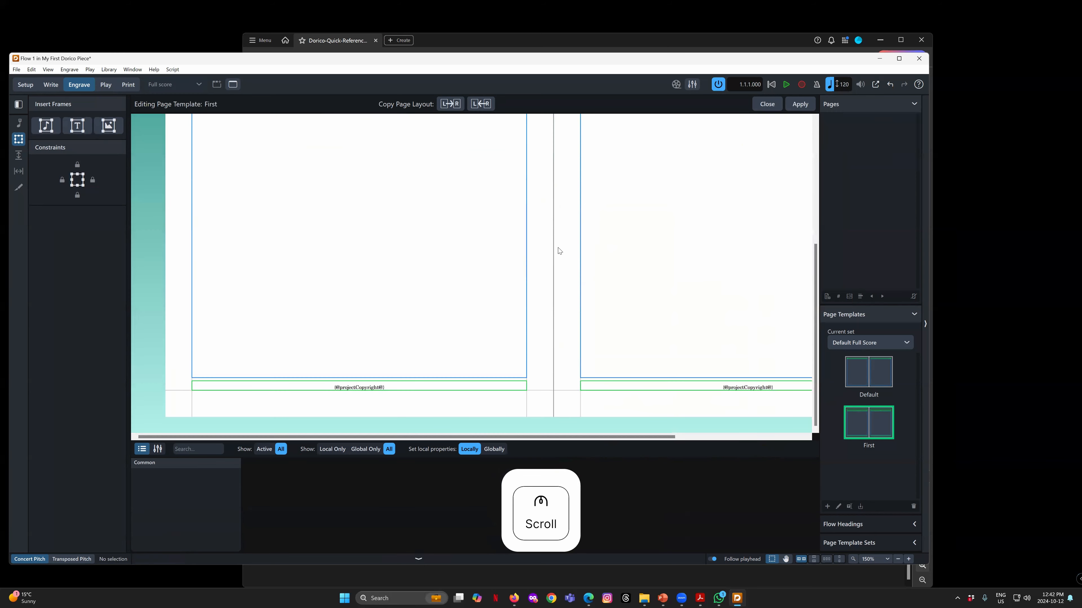
pyautogui.scroll(5, 559, 250)
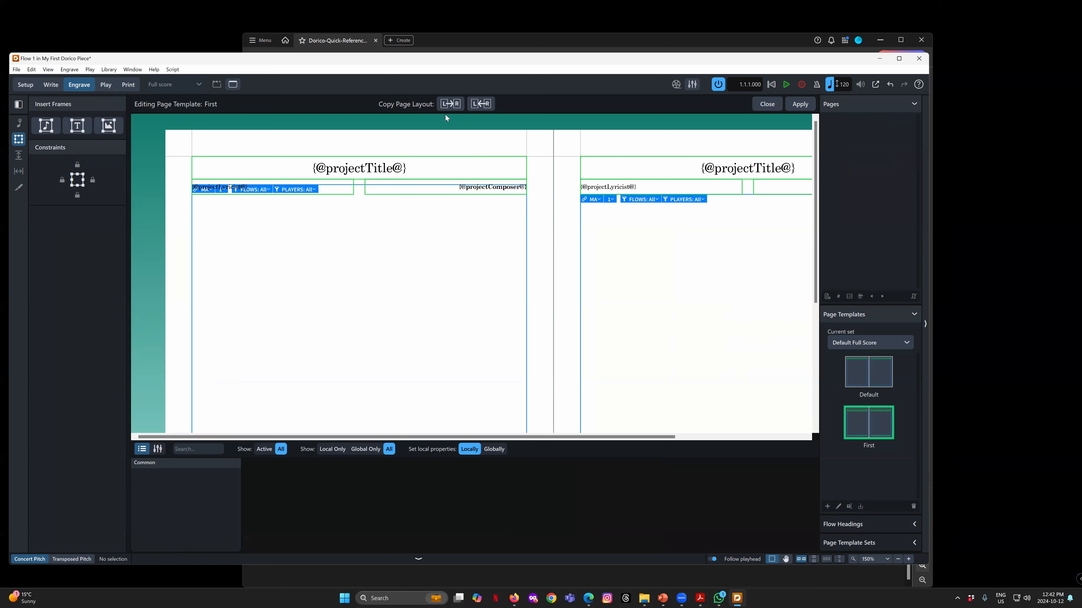
pyautogui.click(450, 106)
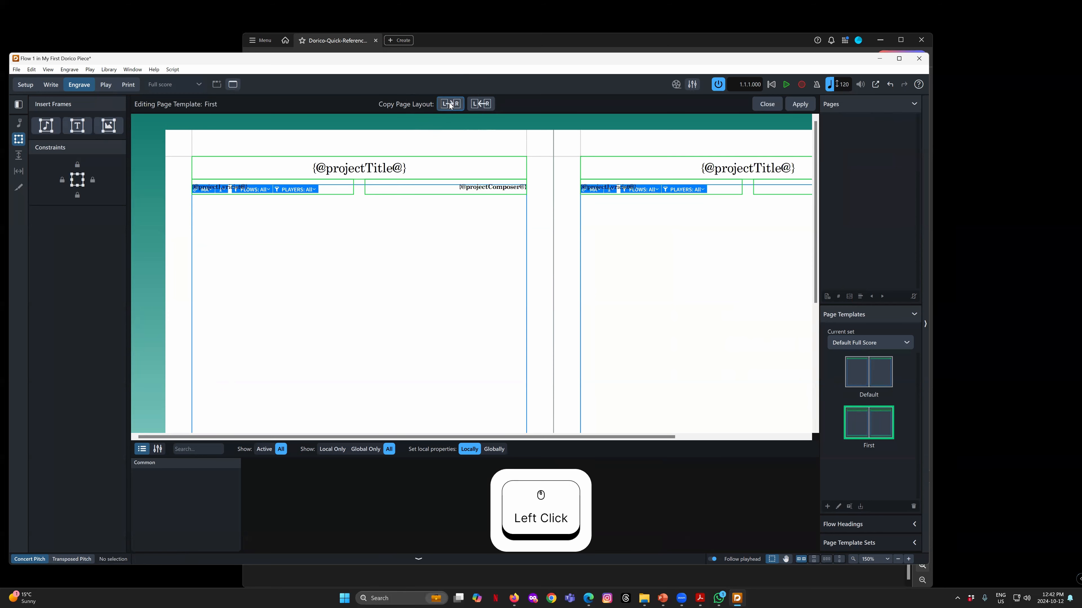
pyautogui.moveTo(430, 436); pyautogui.dragTo(354, 421)
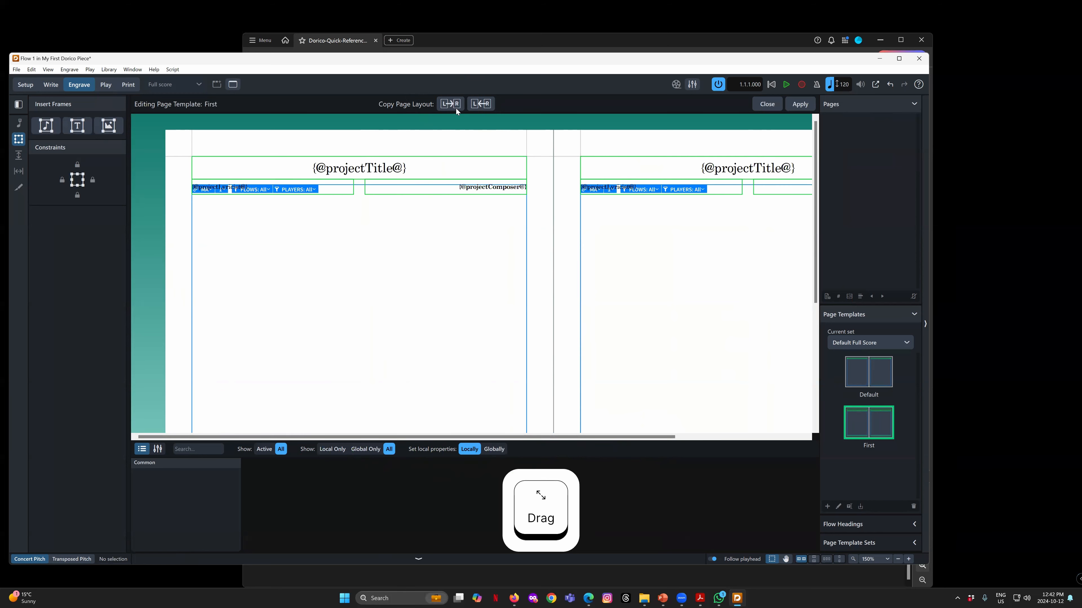
# Apply the First template changes, close the template, and check the layout of page 1 in the full score
pyautogui.click(805, 106)
pyautogui.click(767, 105)
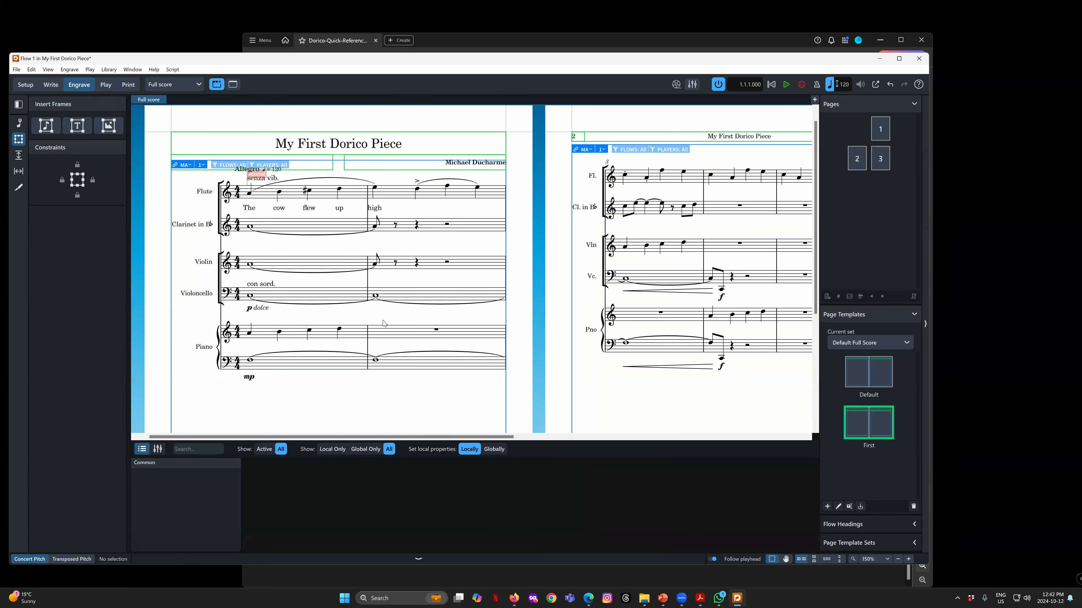
pyautogui.moveTo(300, 437); pyautogui.dragTo(290, 436)
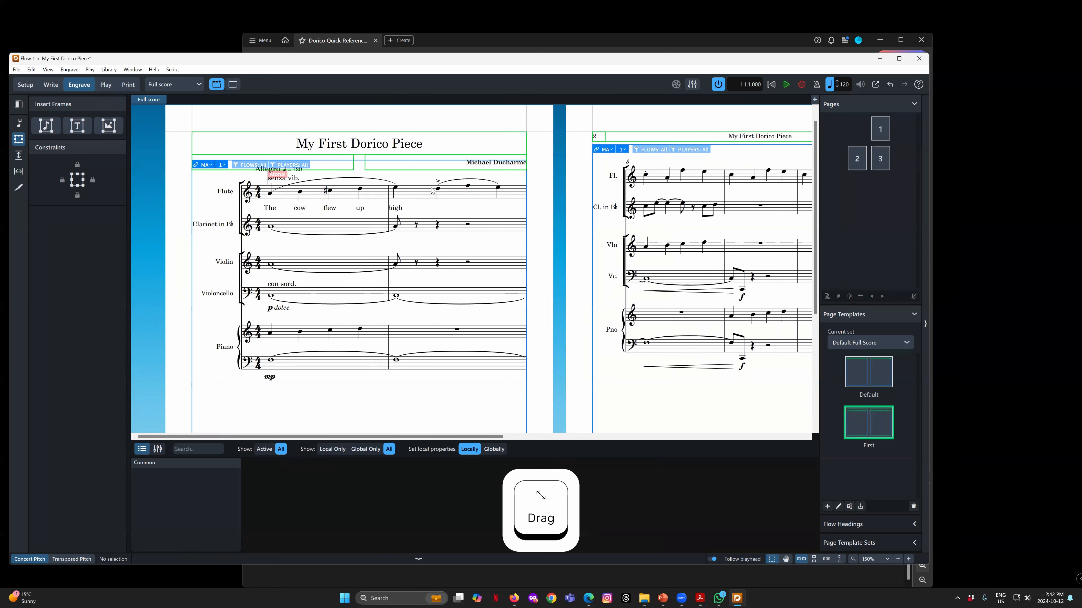
pyautogui.click(408, 282)
pyautogui.scroll(-5, 408, 281)
pyautogui.scroll(5, 361, 320)
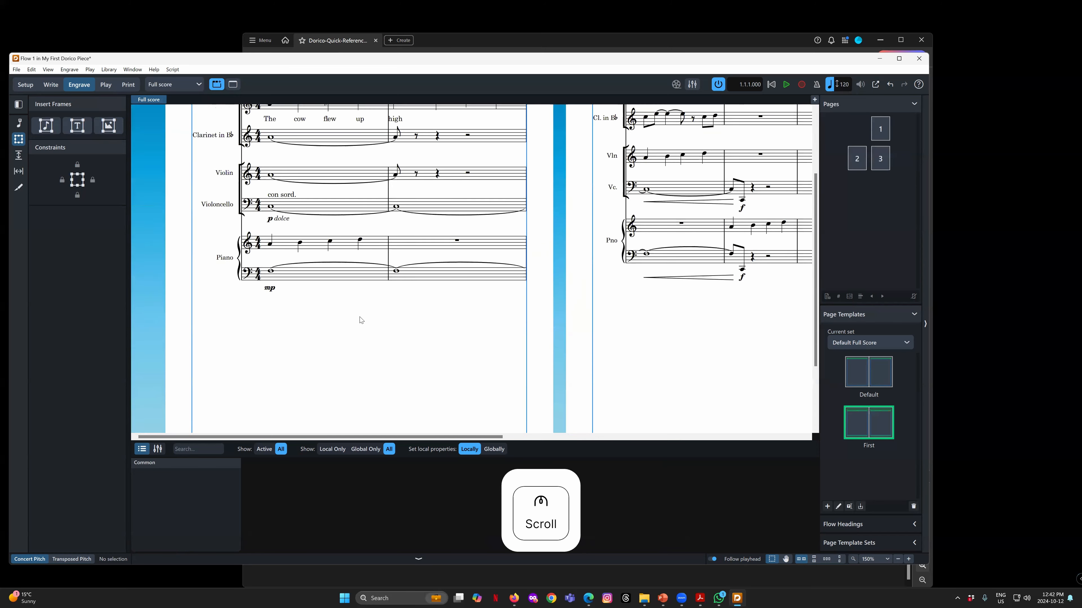
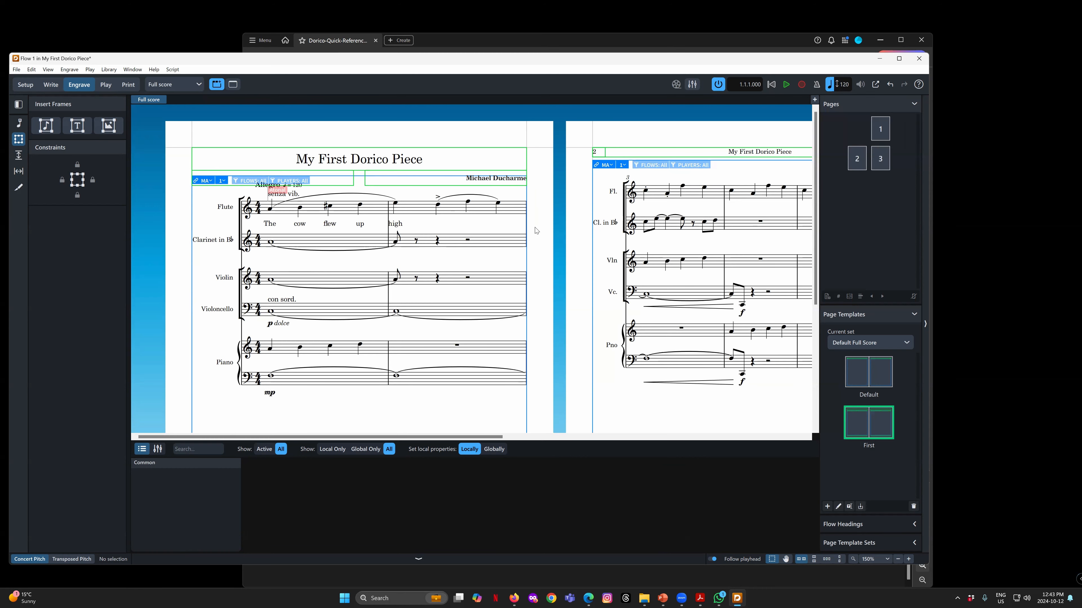
# Compare pages 1 and 2 of the full score with the frames and margins hidden and shown, leaving them shown
pyautogui.scroll(-3, 547, 299)
pyautogui.scroll(-3, 547, 300)
pyautogui.scroll(6, 542, 309)
pyautogui.scroll(-5, 550, 297)
pyautogui.scroll(4, 549, 300)
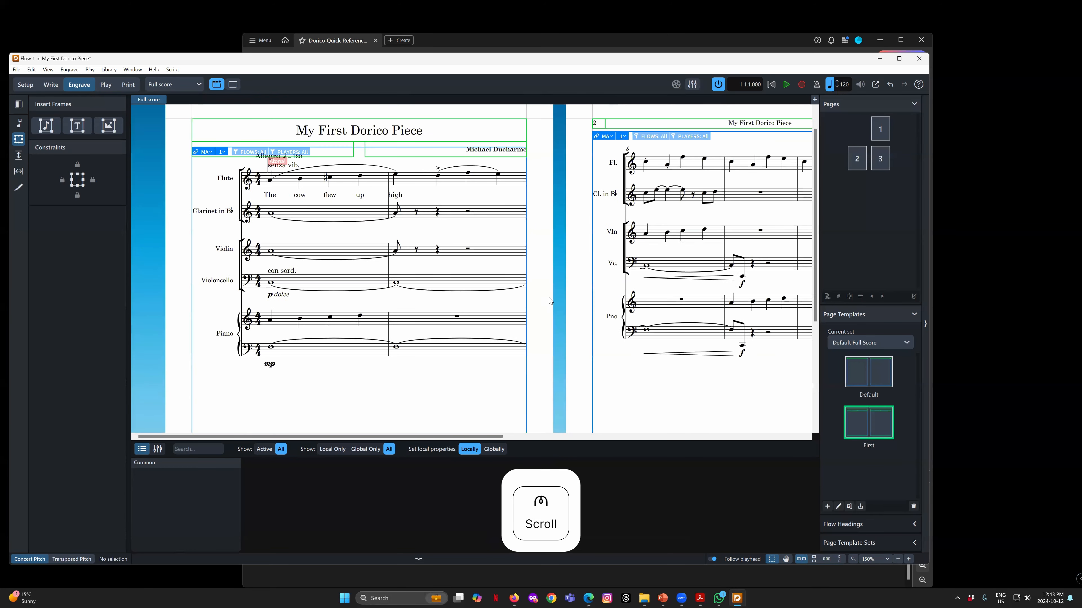
pyautogui.scroll(1, 549, 301)
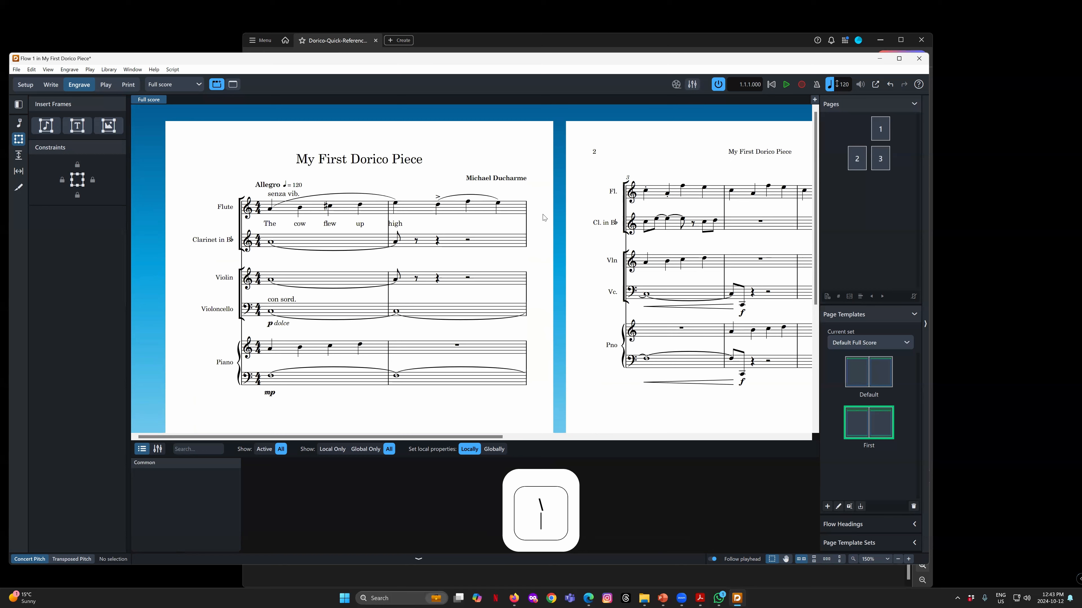
pyautogui.press('\\')
pyautogui.press('\\')
pyautogui.press('\\')
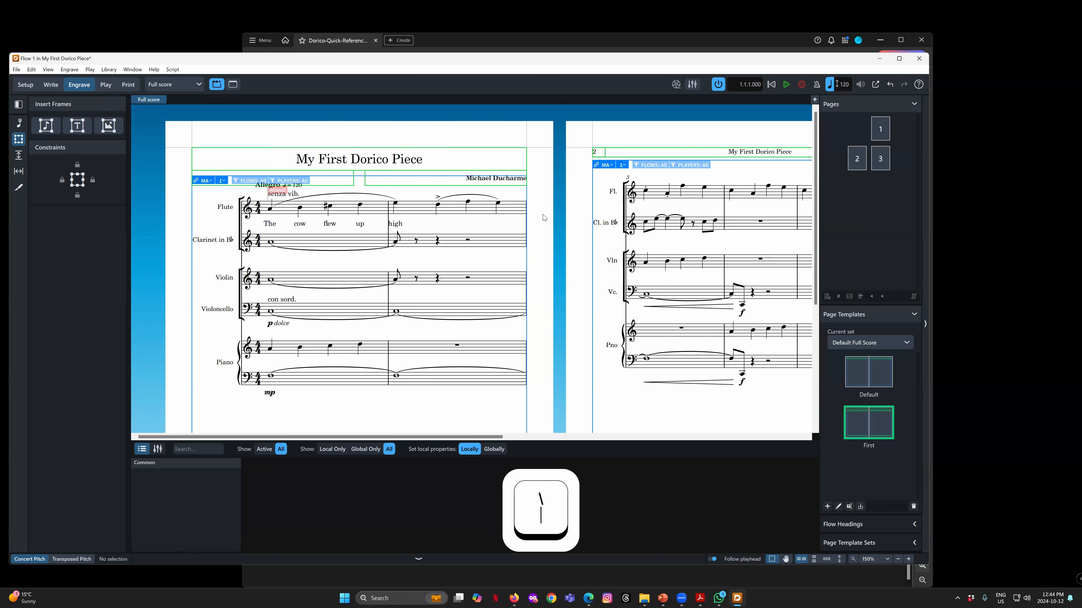
pyautogui.press('\\')
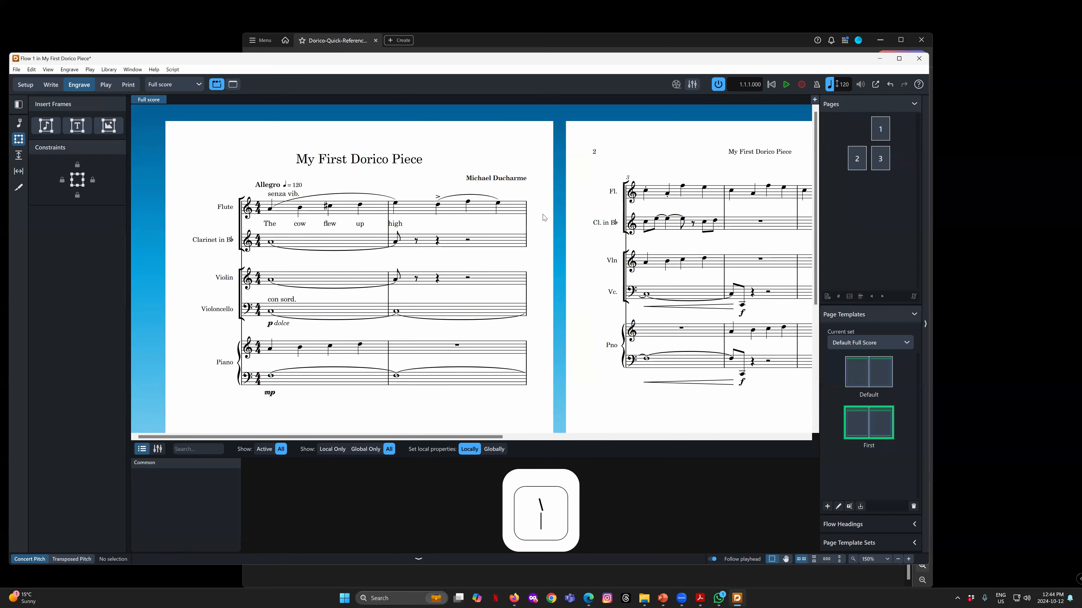
pyautogui.press('\\')
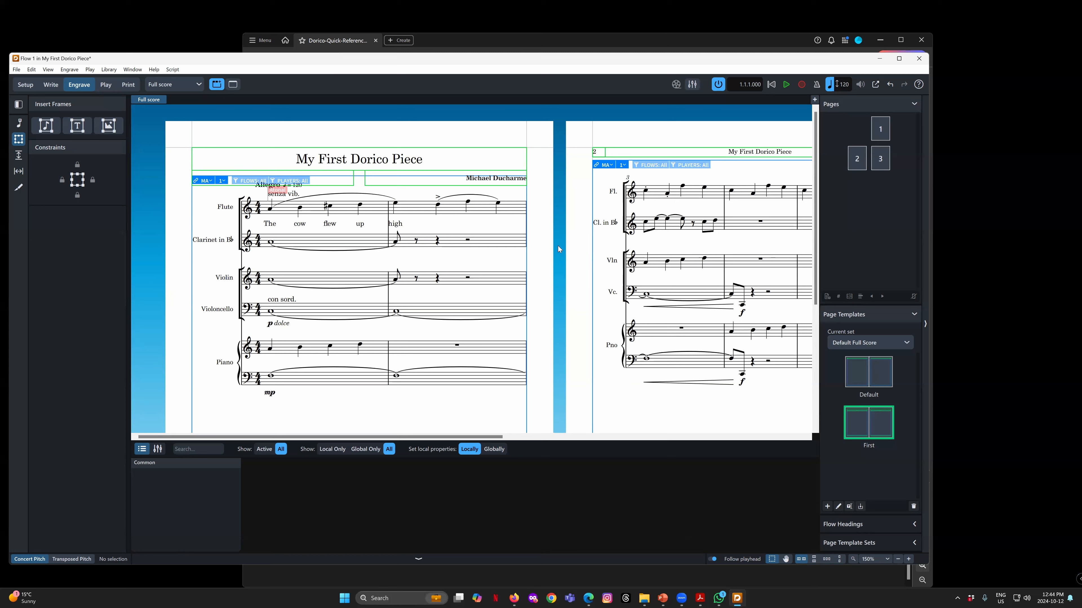
pyautogui.press('`')
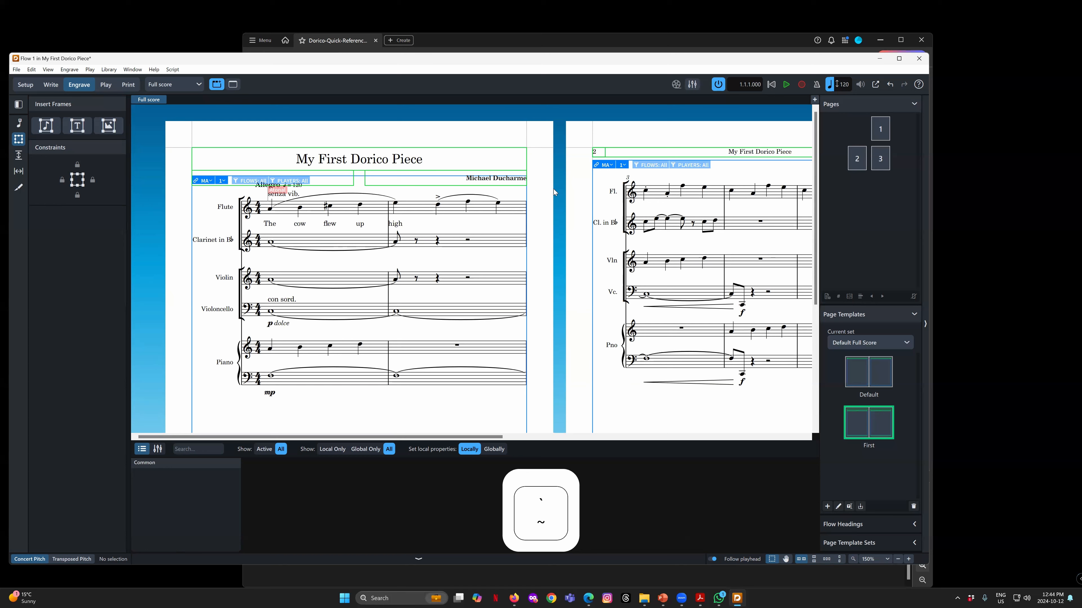
pyautogui.press('\\')
pyautogui.press('\\')
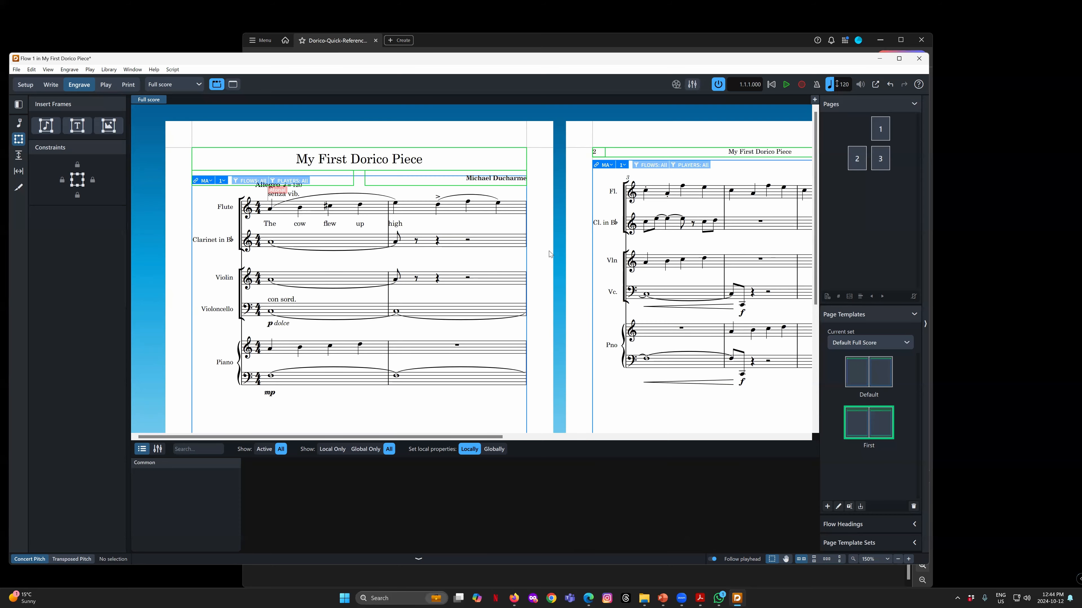
# Switch to graphic editing and nudge the cello's forte in bar 4 to a start offset of about X -15/16, Y 3/8
pyautogui.scroll(-4, 550, 250)
pyautogui.scroll(4, 548, 255)
pyautogui.click(20, 124)
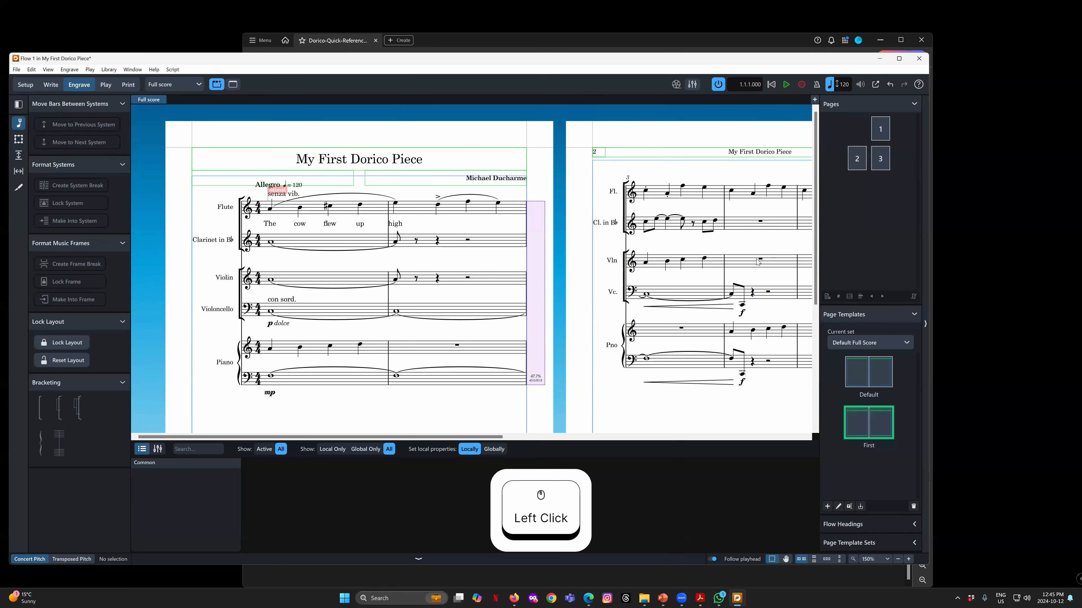
pyautogui.click(743, 315)
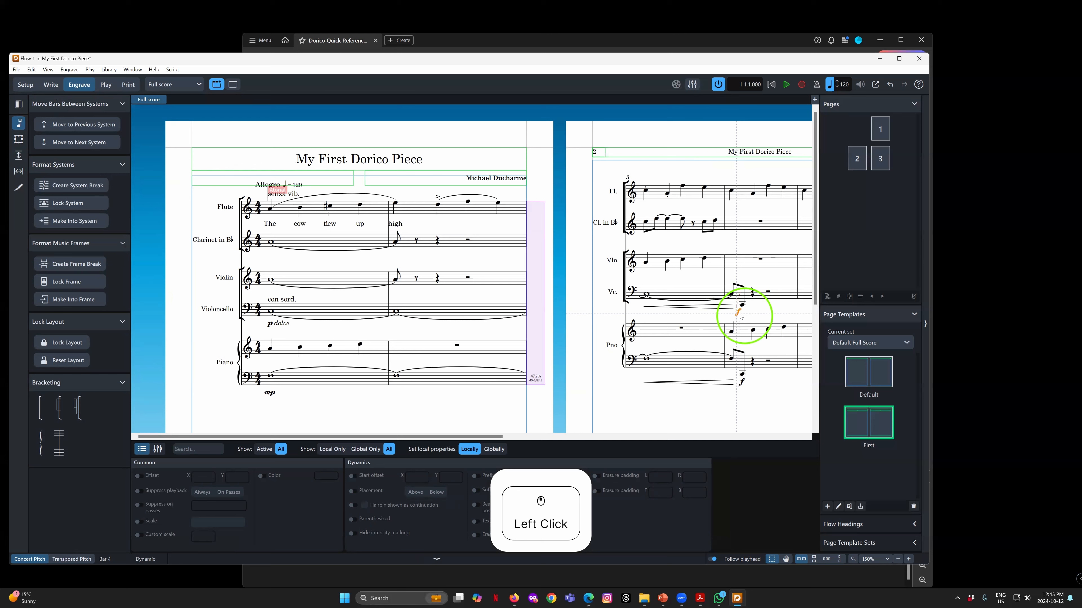
pyautogui.click(739, 315)
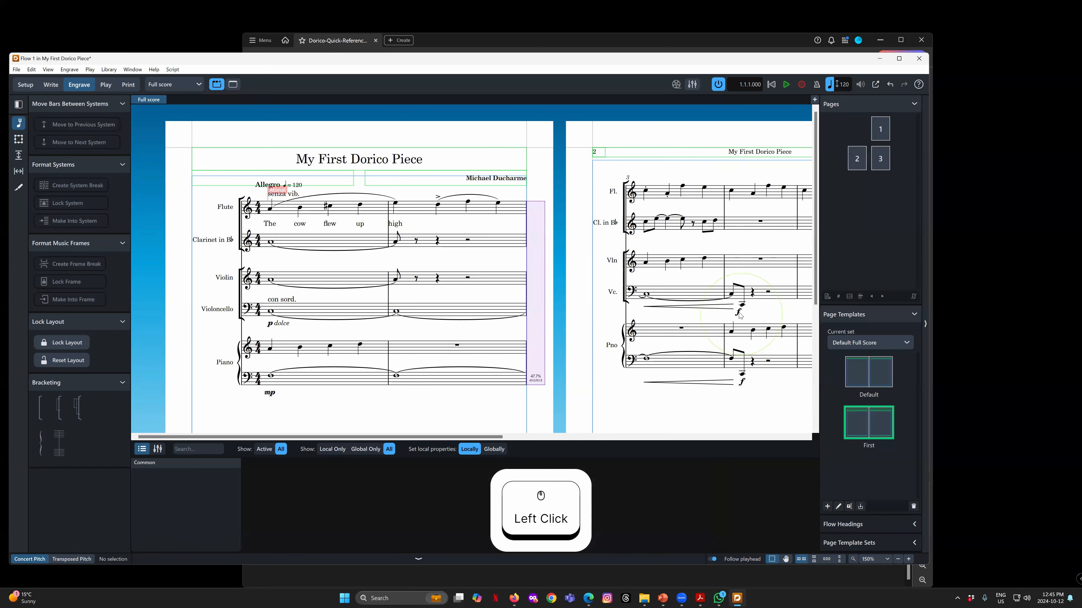
pyautogui.click(739, 314)
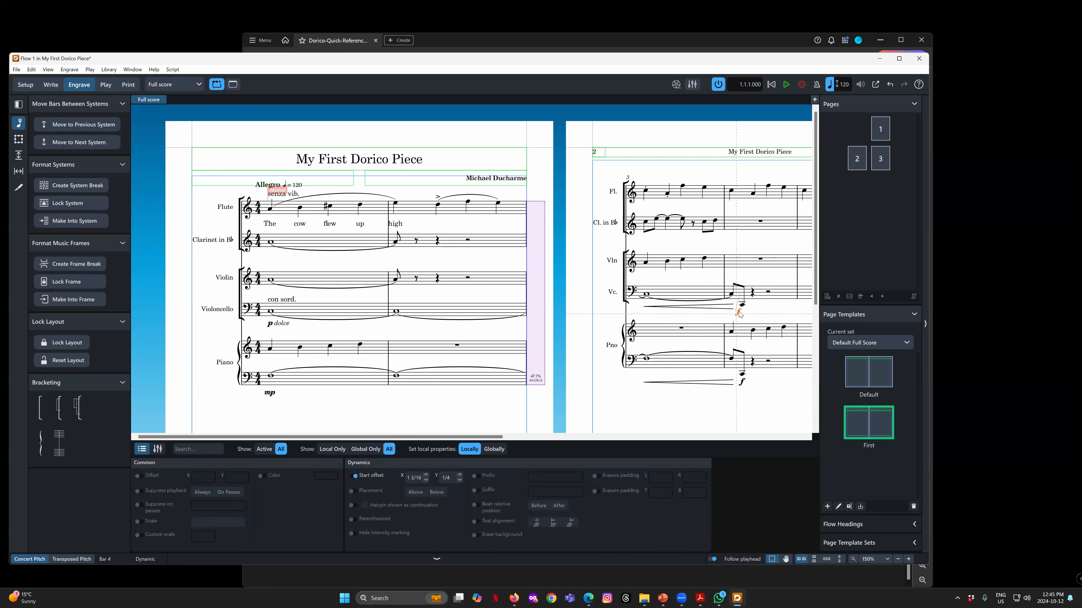
pyautogui.moveTo(739, 314); pyautogui.dragTo(741, 316)
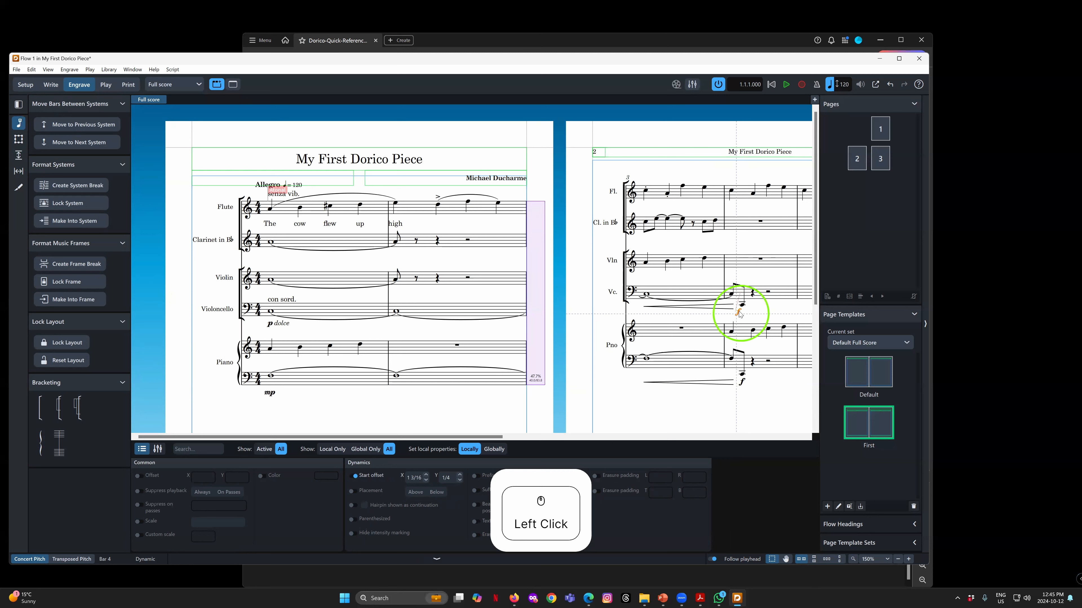
pyautogui.click(739, 314)
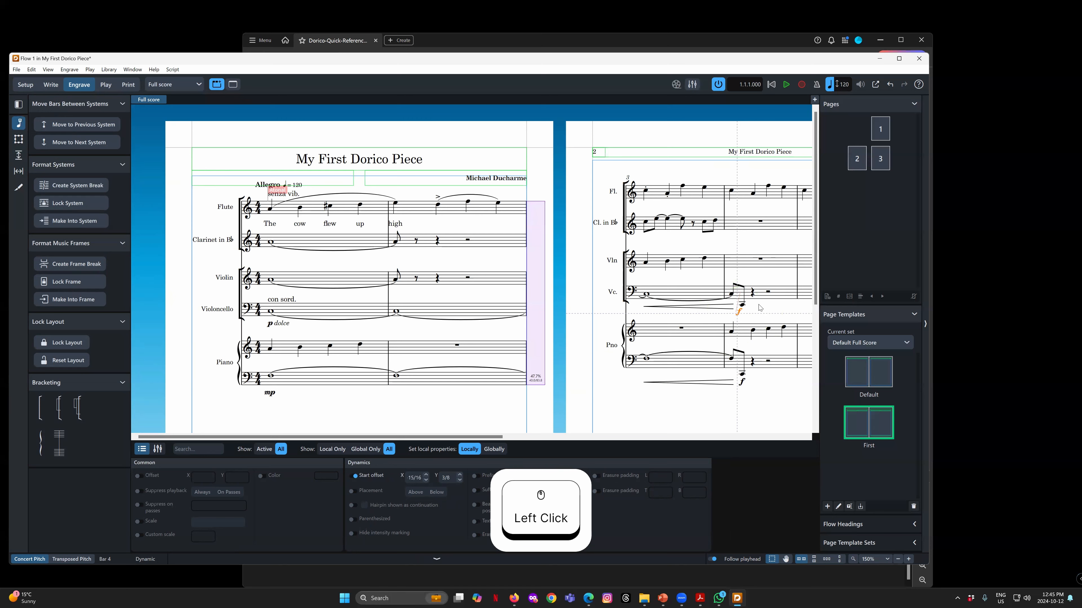
# Practise selecting the cello's bar 4 forte together with the crescendo hairpin that leads into it
pyautogui.click(700, 385)
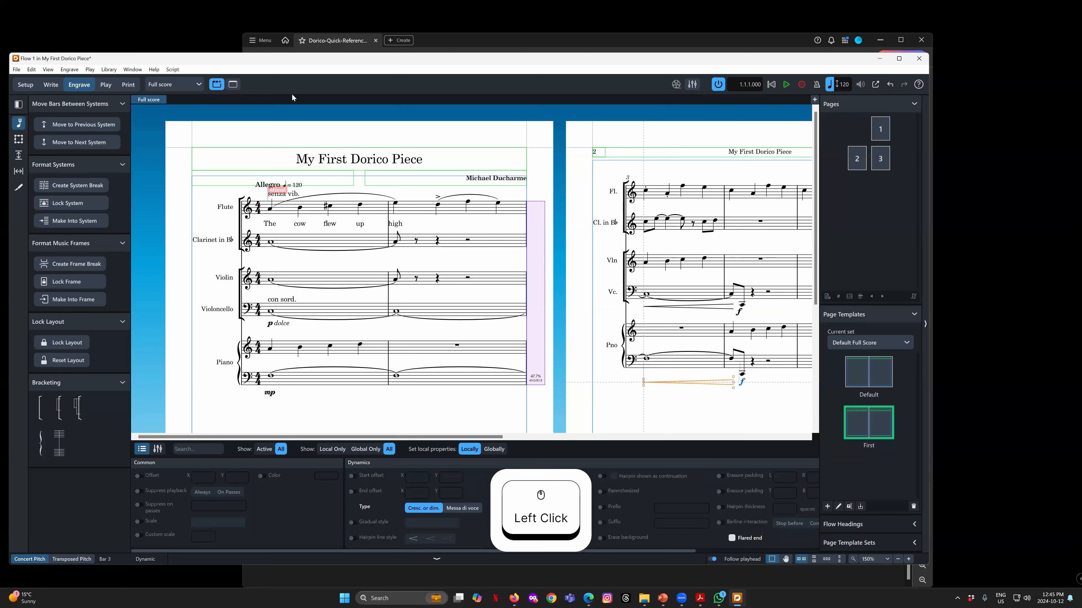
pyautogui.click(739, 313)
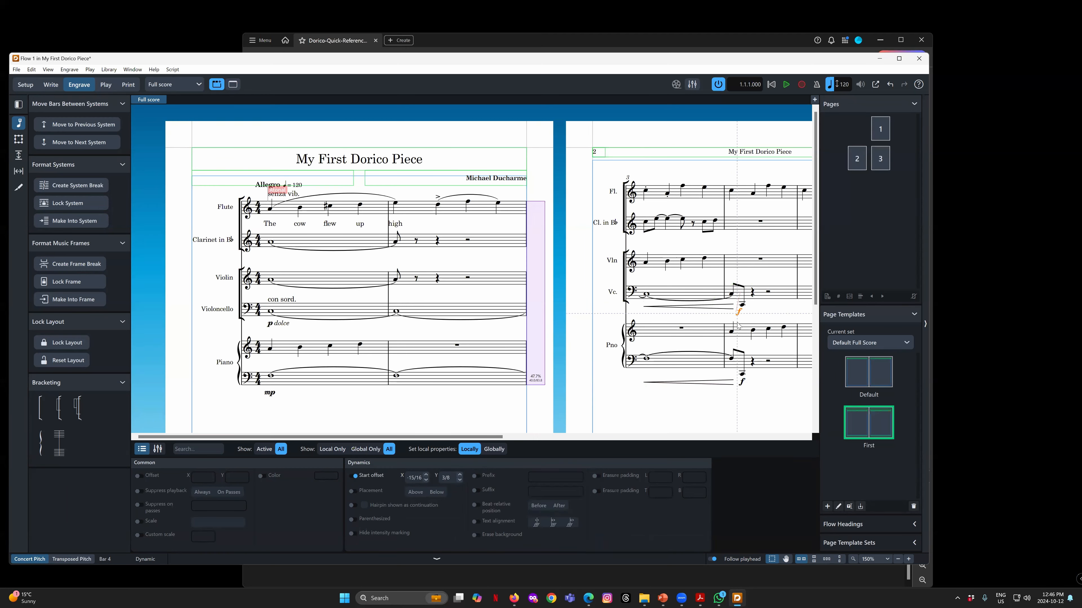
pyautogui.keyDown('ctrl'); pyautogui.click(731, 310); pyautogui.keyUp('ctrl')
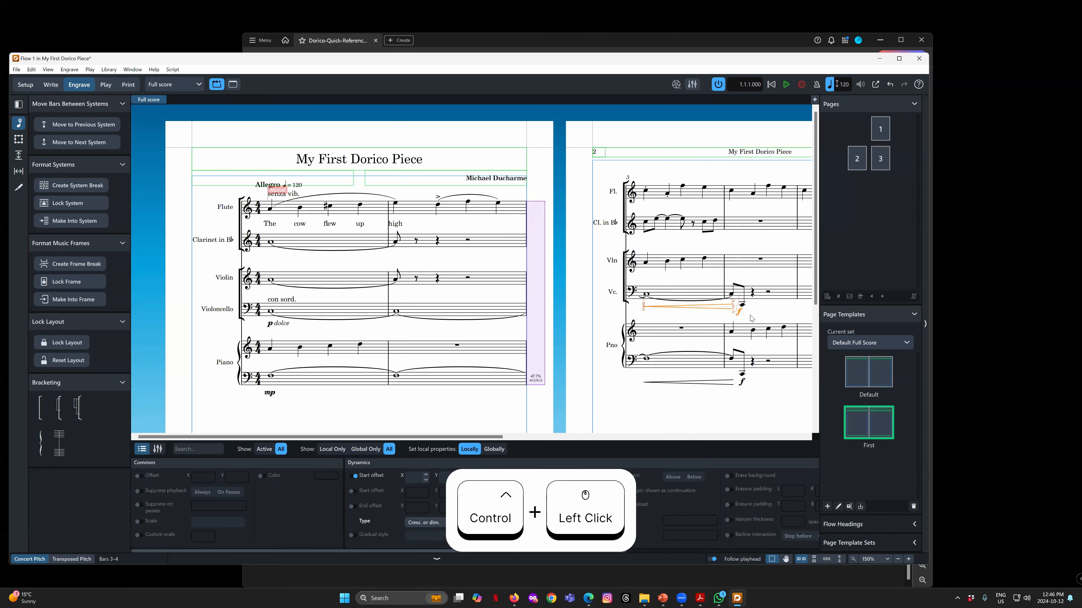
pyautogui.click(752, 319)
pyautogui.click(739, 315)
pyautogui.keyDown('ctrl'); pyautogui.click(722, 310); pyautogui.keyUp('ctrl')
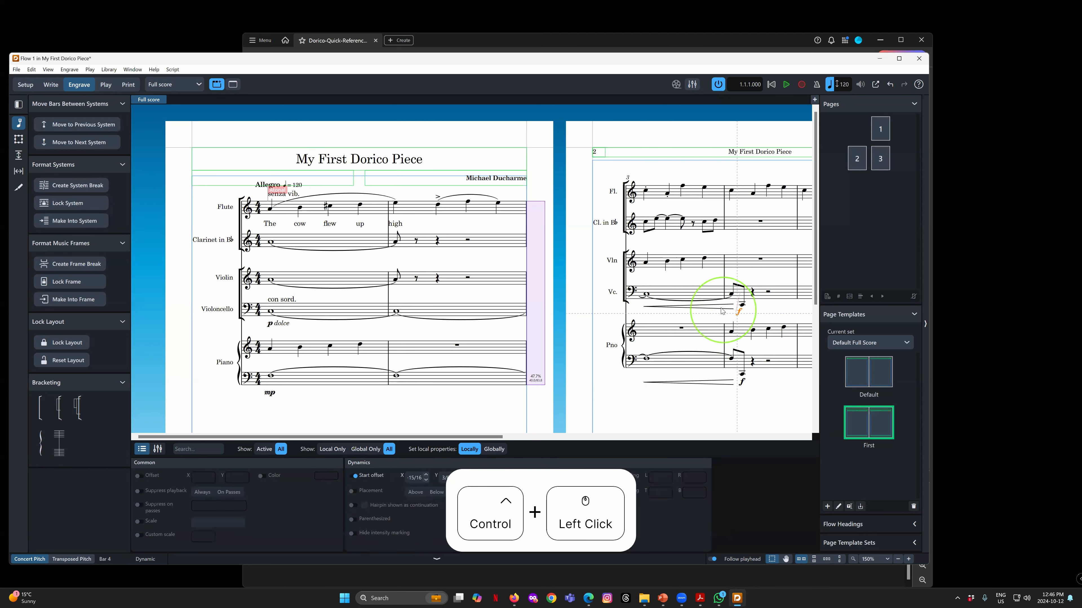
pyautogui.keyDown('ctrl'); pyautogui.click(739, 315); pyautogui.keyUp('ctrl')
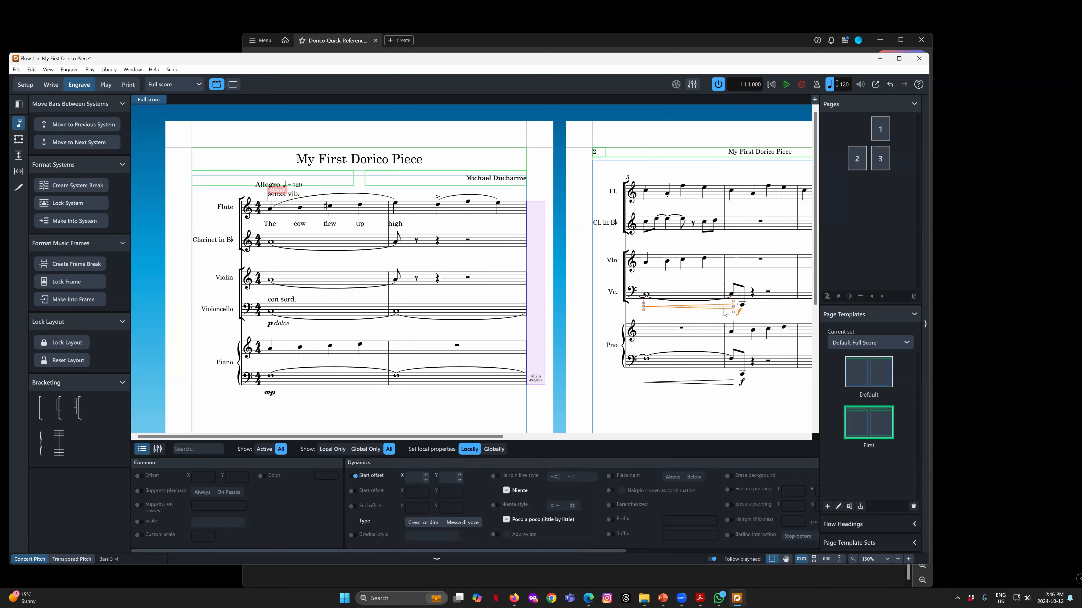
pyautogui.keyDown('ctrl'); pyautogui.click(741, 318); pyautogui.keyUp('ctrl')
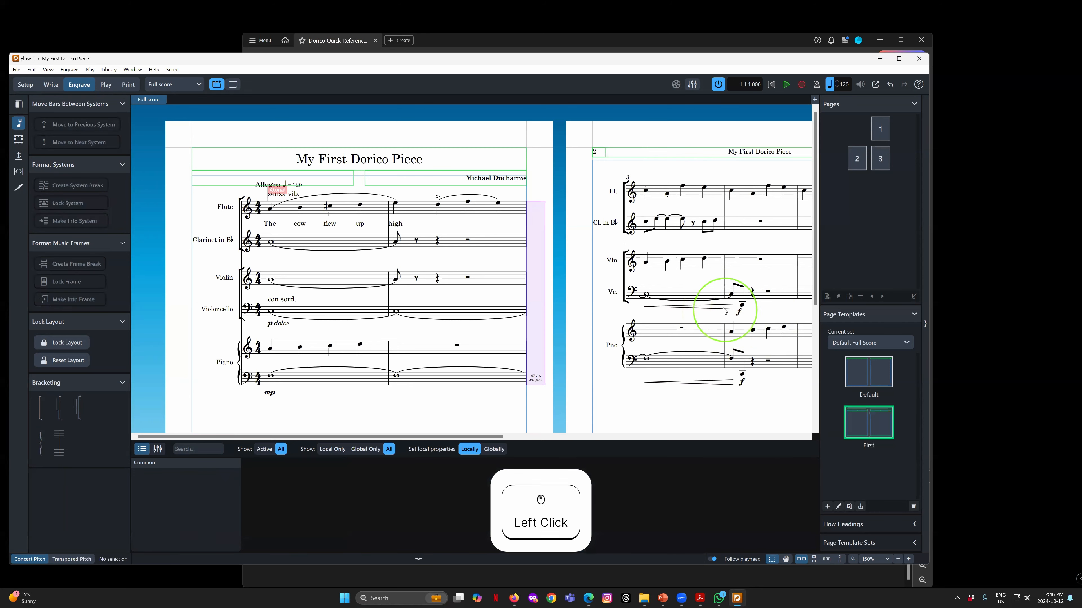
pyautogui.click(740, 314)
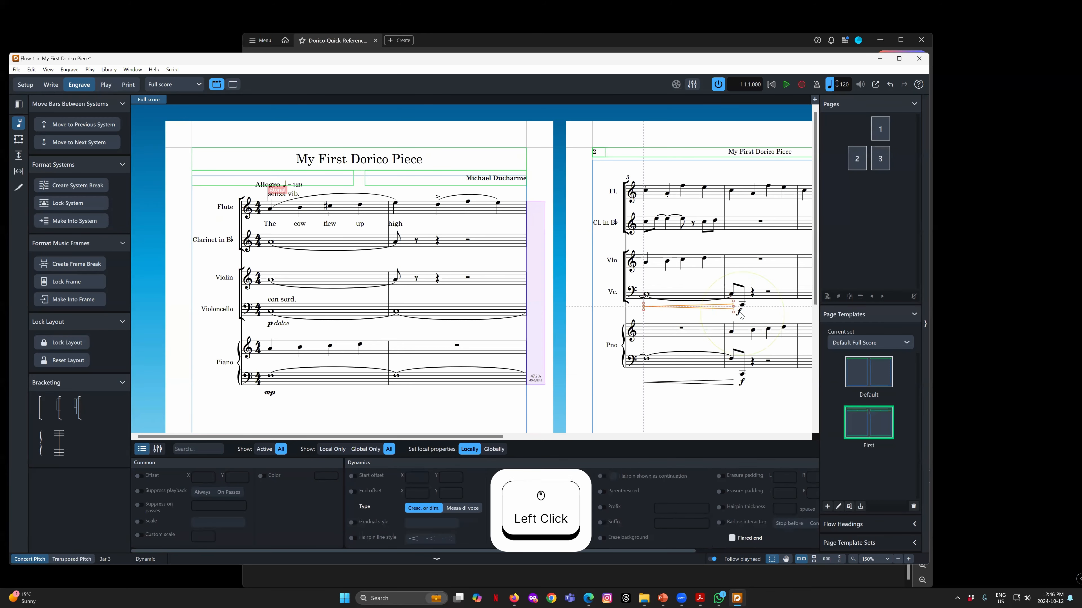
pyautogui.keyDown('ctrl'); pyautogui.click(713, 310); pyautogui.keyUp('ctrl')
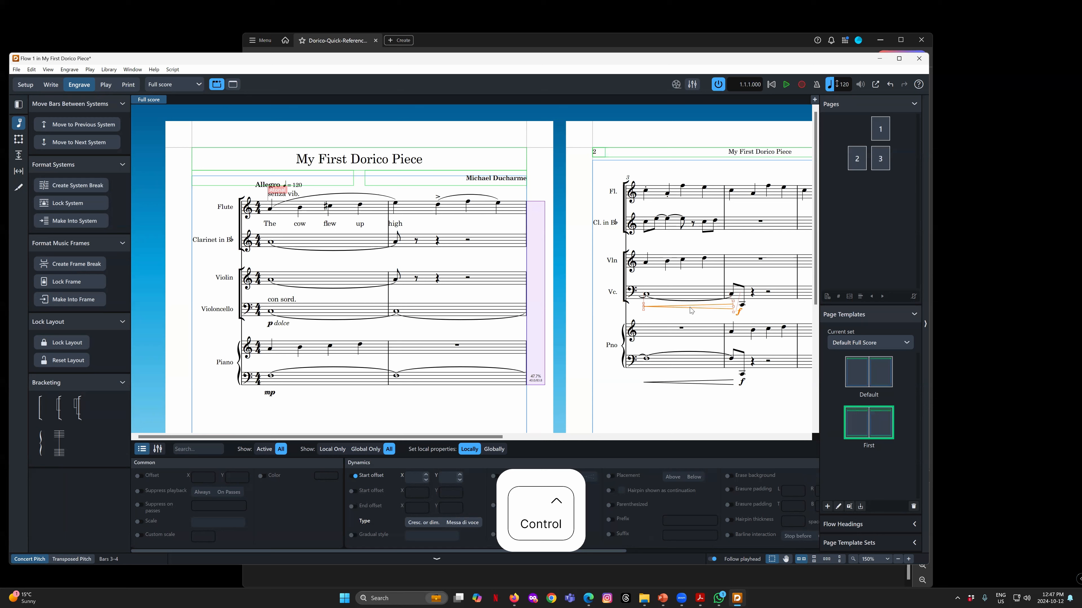
# Try to lower the cello's crescendo hairpin in bar 3 by hand, and undo the move
pyautogui.click(726, 311)
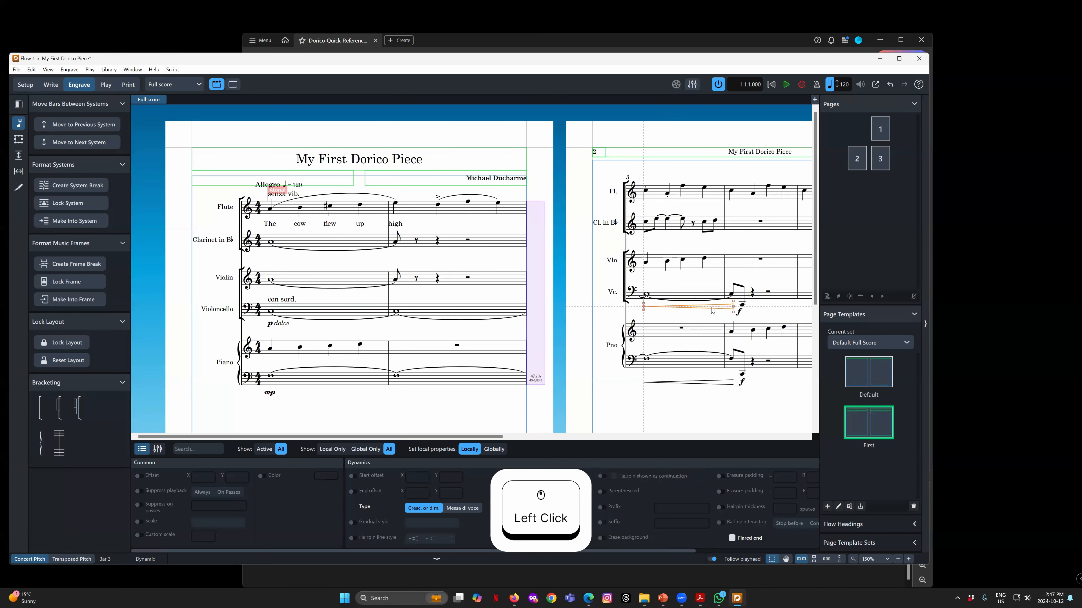
pyautogui.moveTo(709, 311); pyautogui.dragTo(709, 316)
pyautogui.hotkey('ctrl', 'z')
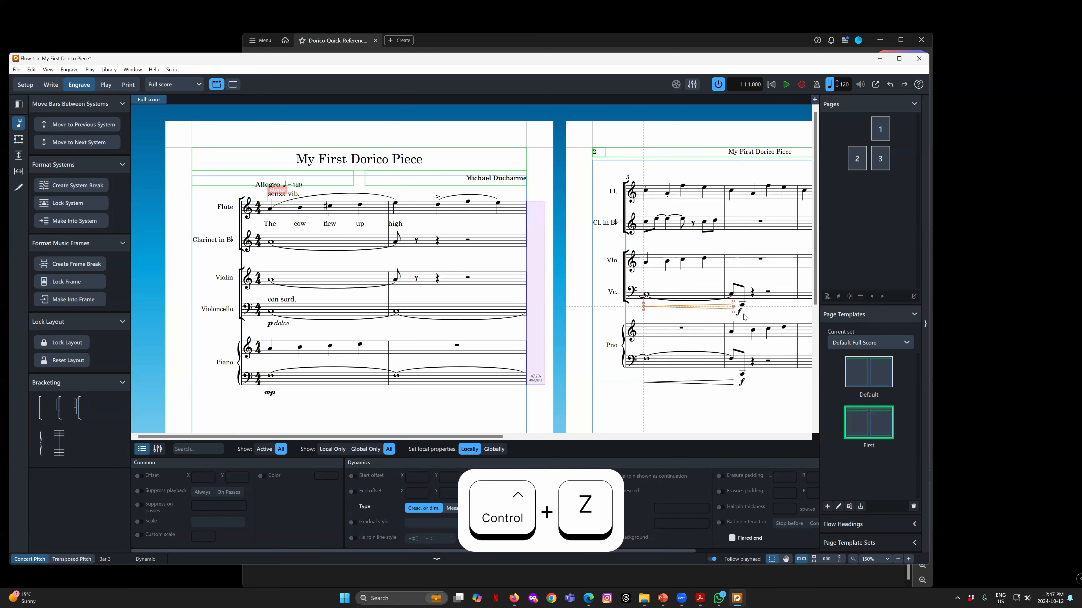
# Select the cello's bar 4 forte and its preceding hairpin, align the two dynamics, and clear the selection
pyautogui.click(741, 319)
pyautogui.keyDown('ctrl'); pyautogui.click(720, 311); pyautogui.keyUp('ctrl')
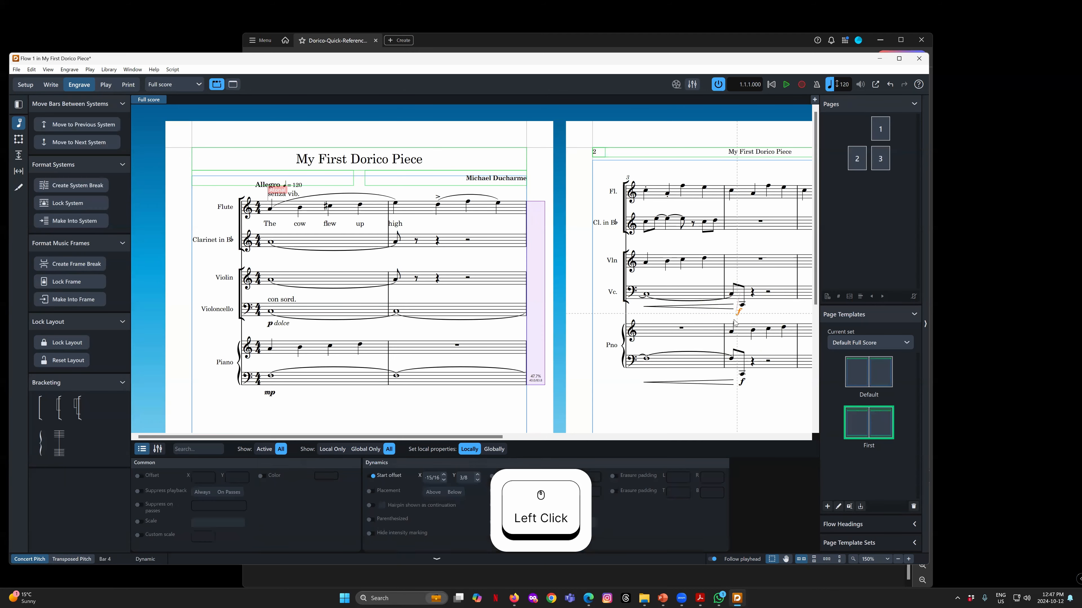
pyautogui.rightClick(707, 310)
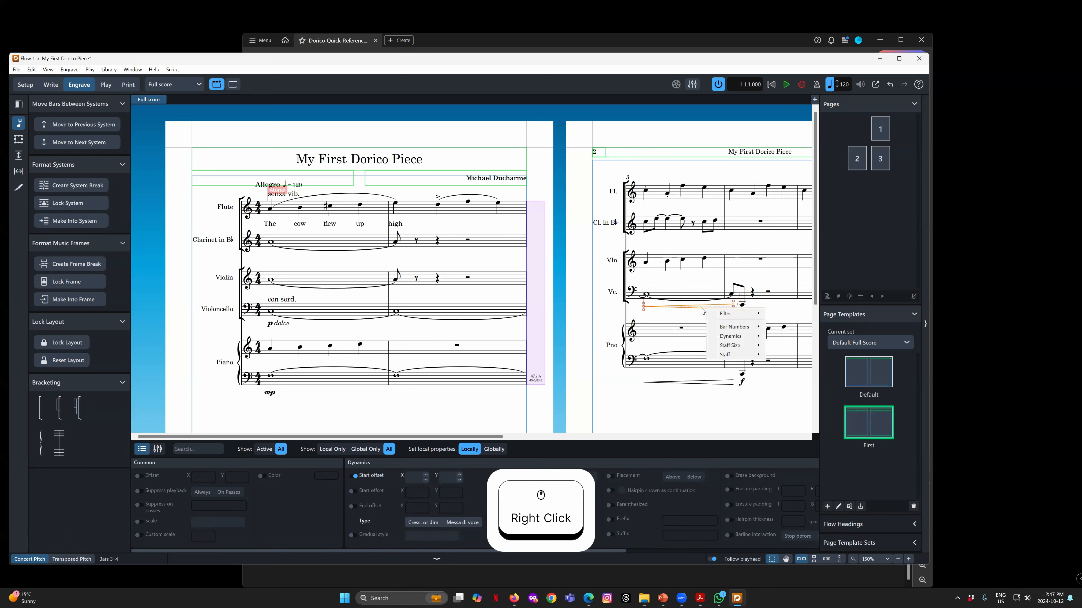
pyautogui.moveTo(742, 342)
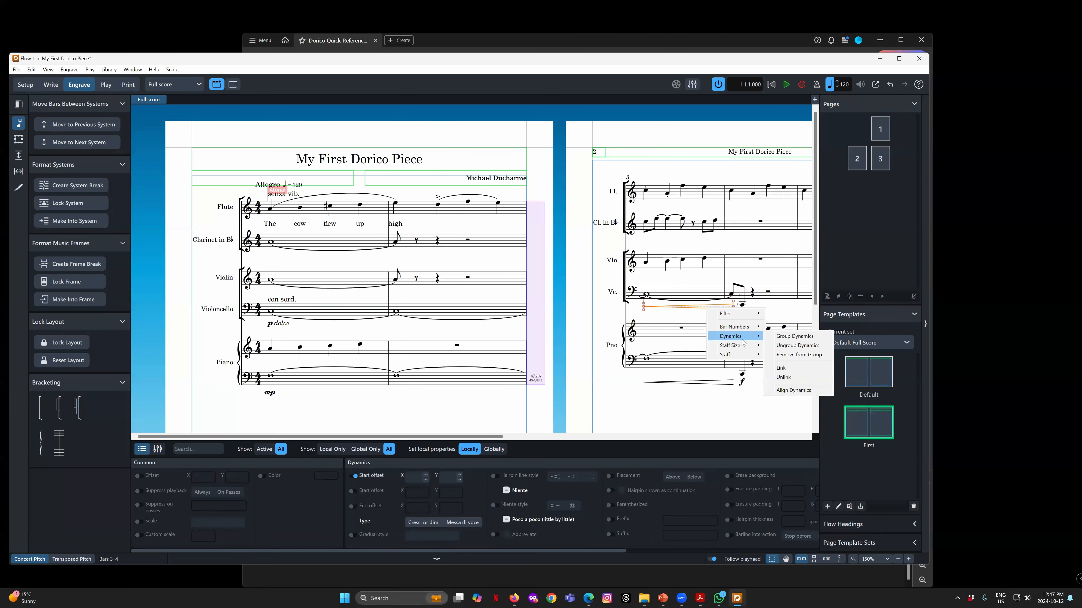
pyautogui.click(792, 389)
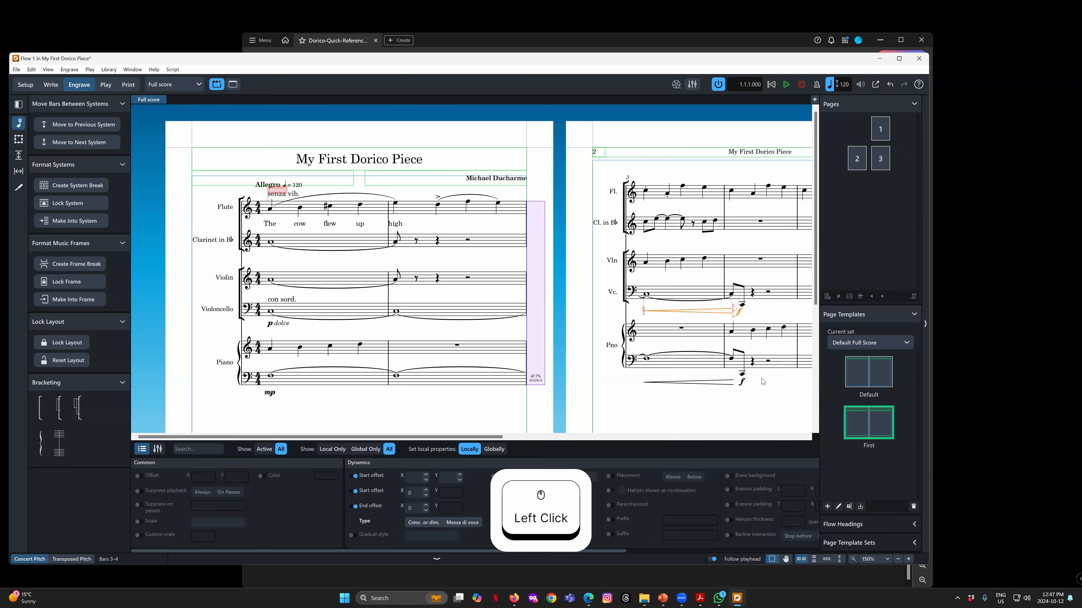
pyautogui.click(768, 326)
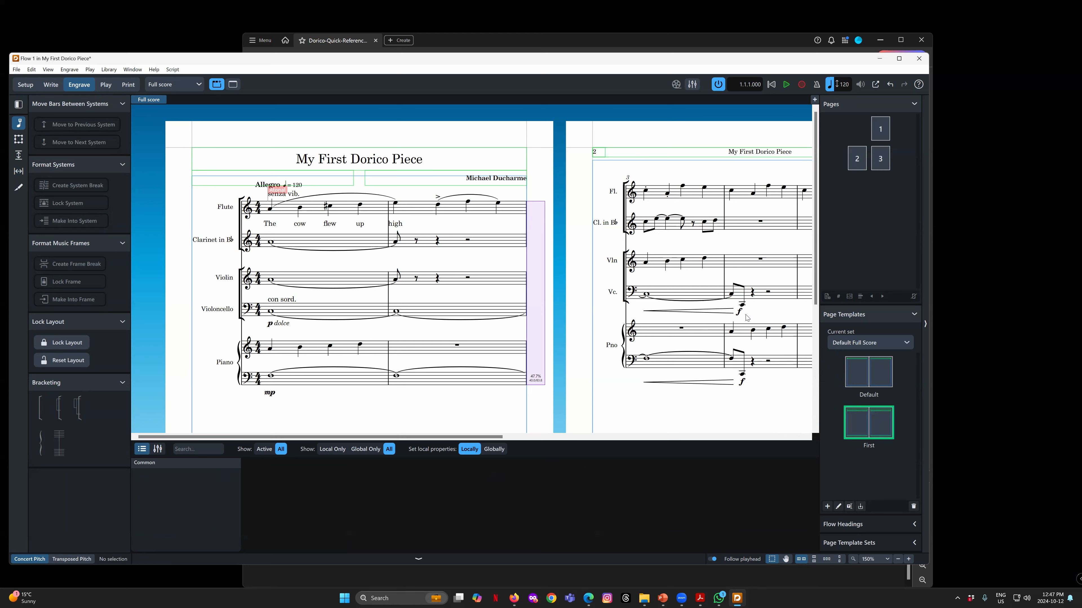
# Inspect the aligned cello hairpin and forte, and review the commands offered for the pair without applying any
pyautogui.click(731, 314)
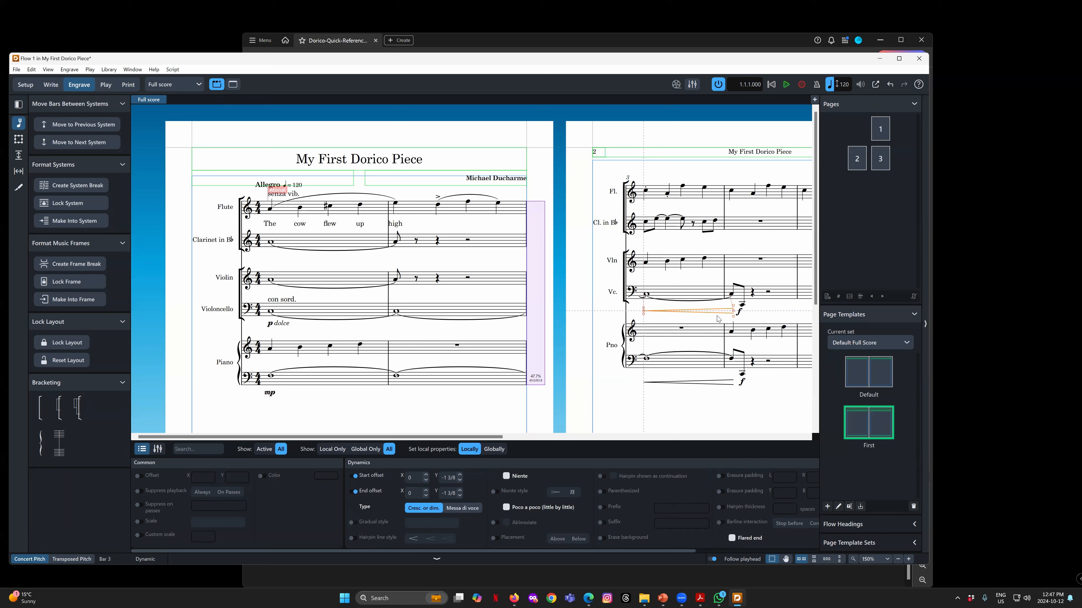
pyautogui.click(740, 314)
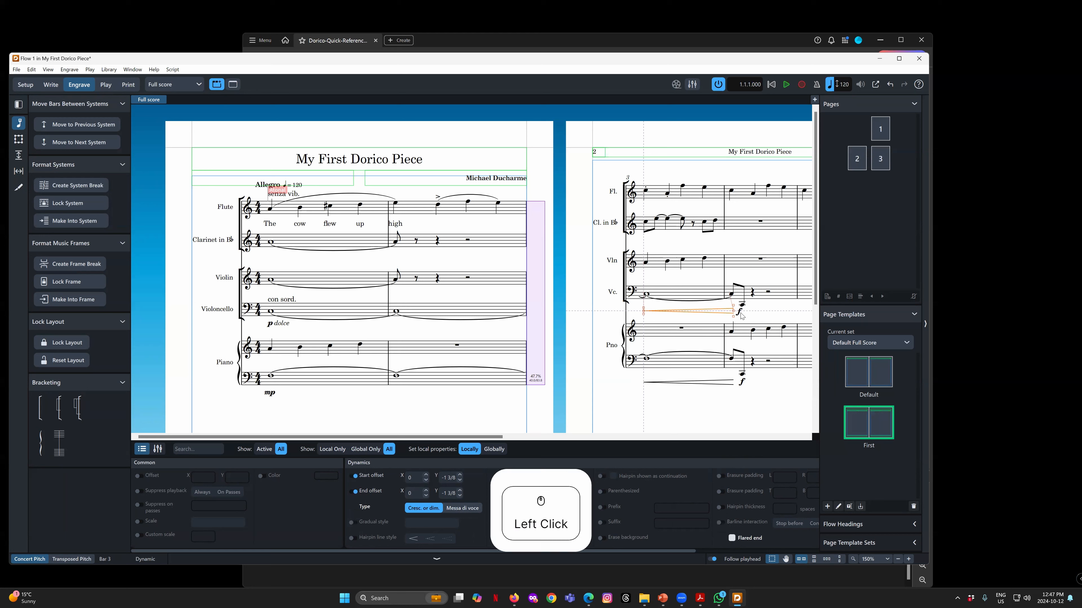
pyautogui.keyDown('ctrl'); pyautogui.click(719, 314); pyautogui.keyUp('ctrl')
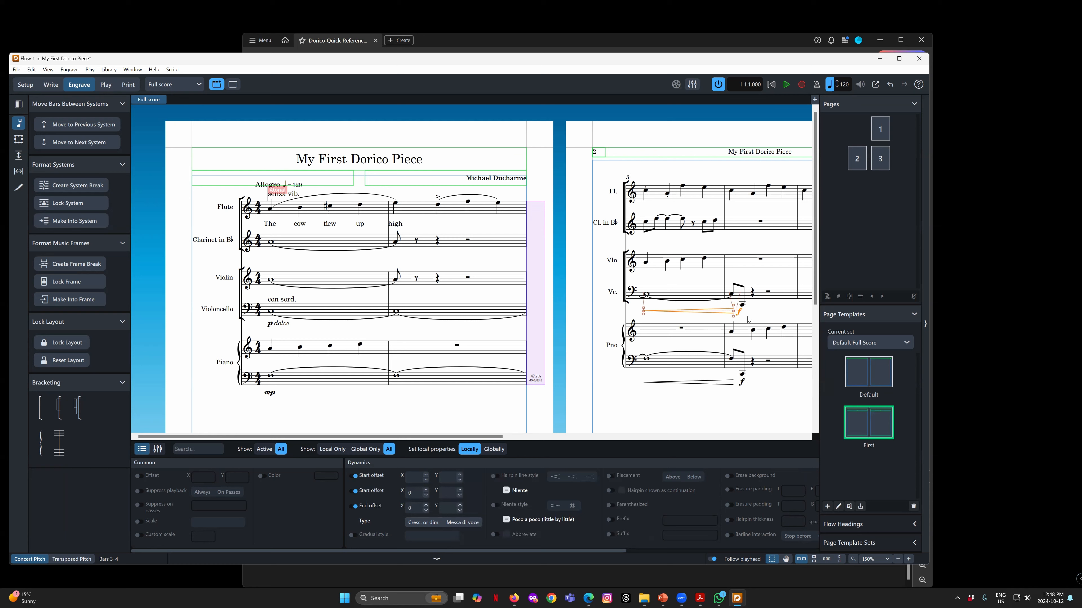
pyautogui.moveTo(438, 437); pyautogui.dragTo(493, 437)
pyautogui.rightClick(618, 311)
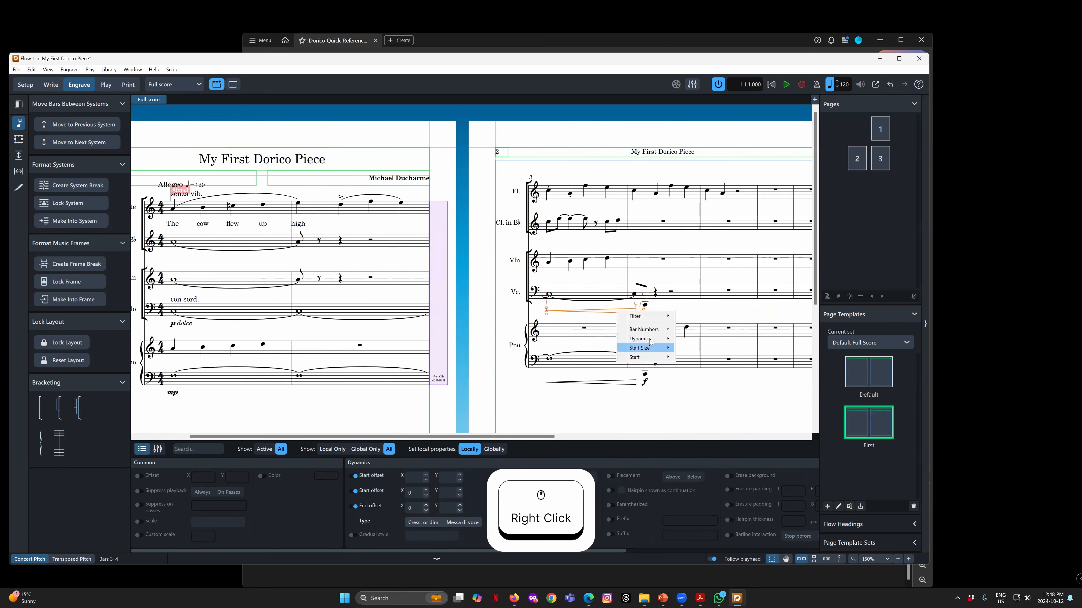
pyautogui.click(499, 366)
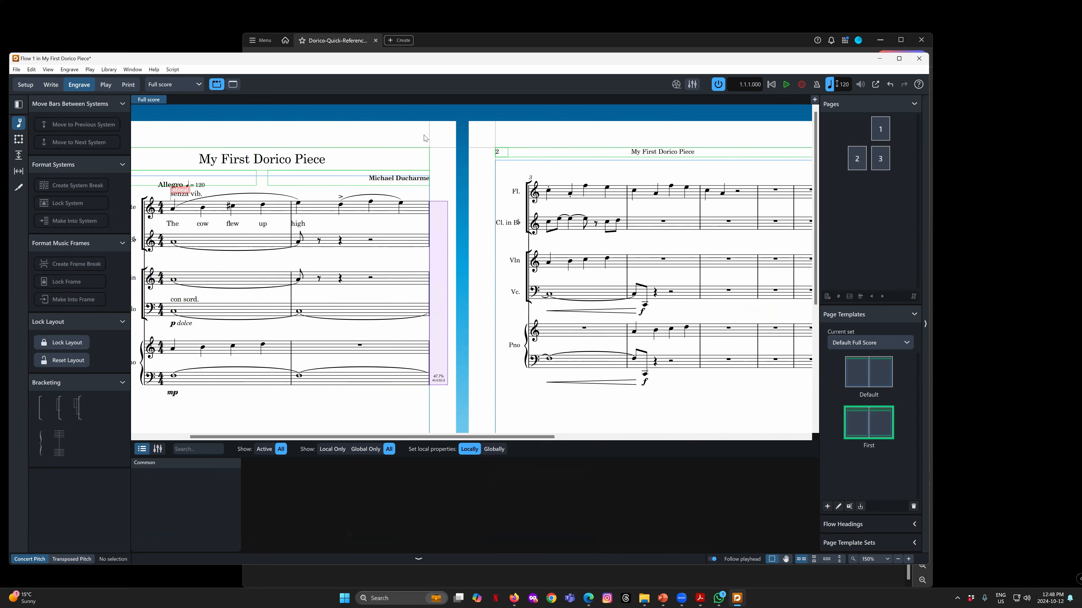
# Reshape the flute's slurs on page 1, moving the first slur's start and end handles to a Y offset of about 2 5/16
pyautogui.click(372, 196)
pyautogui.moveTo(372, 196); pyautogui.dragTo(344, 190)
pyautogui.click(236, 194)
pyautogui.moveTo(233, 202); pyautogui.dragTo(282, 192)
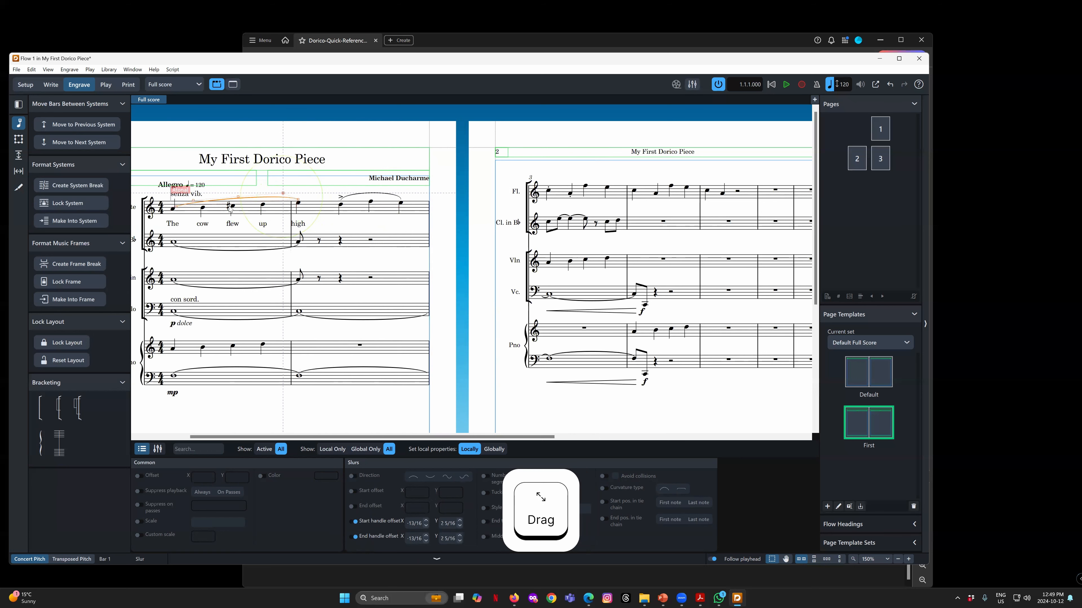
# Reshape the flute's first slur, offsetting its start handle to X -3 7/8, Y 1 3/16 and end handle to X 1 3/4, Y 0, then deselect it
pyautogui.click(194, 202)
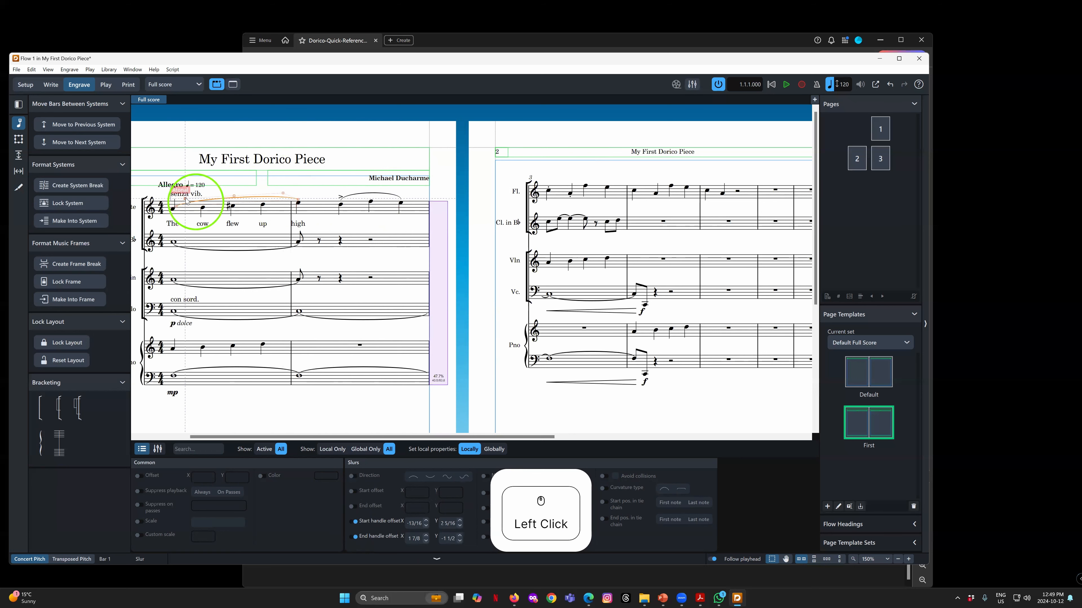
pyautogui.moveTo(186, 198); pyautogui.dragTo(187, 198)
pyautogui.moveTo(188, 200); pyautogui.dragTo(399, 192)
pyautogui.click(344, 192)
pyautogui.click(293, 198)
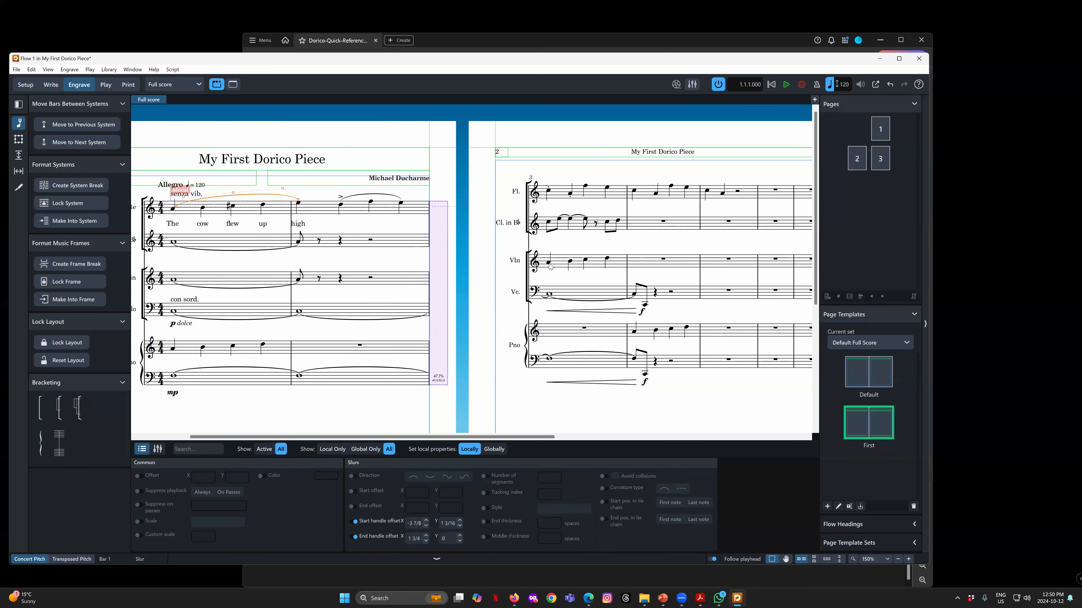
pyautogui.click(489, 186)
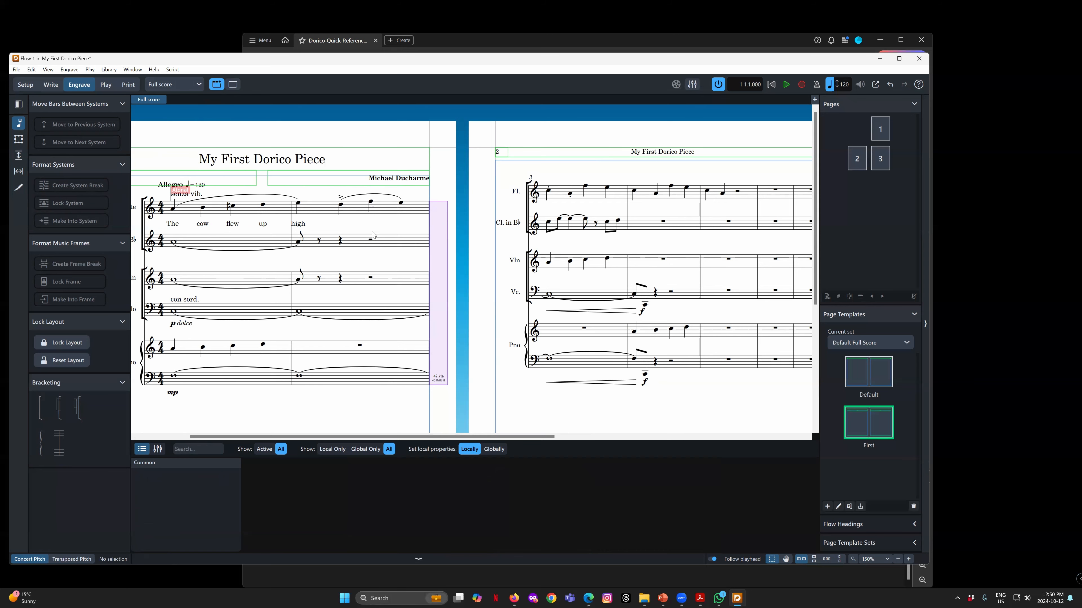
# In Write mode, select the flute's music from its first note to the last note in bar 5 and repeat it eight times
pyautogui.click(51, 84)
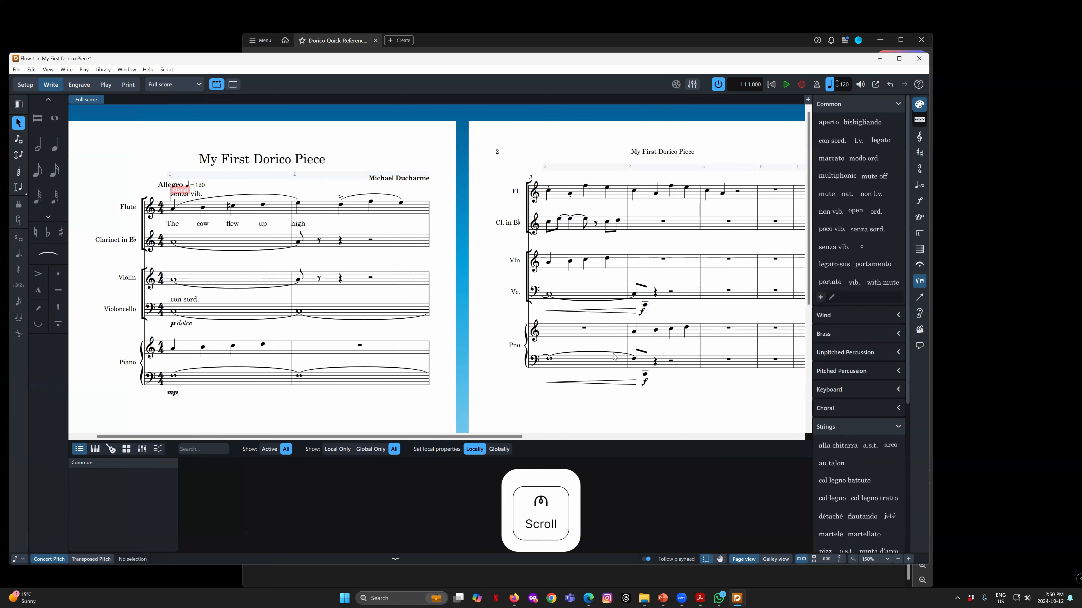
pyautogui.scroll(-5, 592, 408)
pyautogui.scroll(5, 591, 408)
pyautogui.click(723, 195)
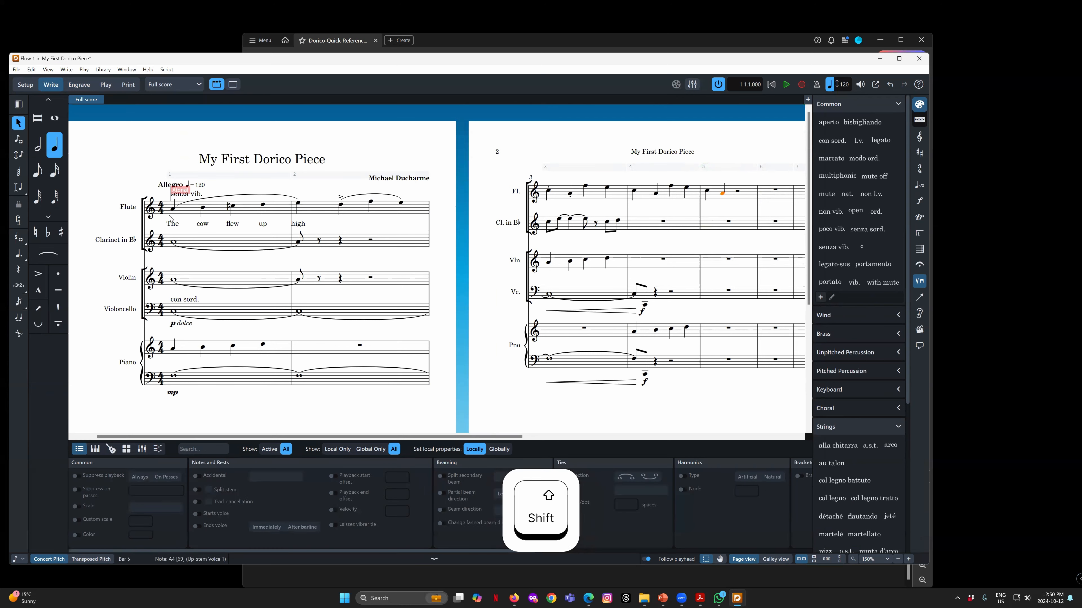
pyautogui.keyDown('shift'); pyautogui.click(173, 209); pyautogui.keyUp('shift')
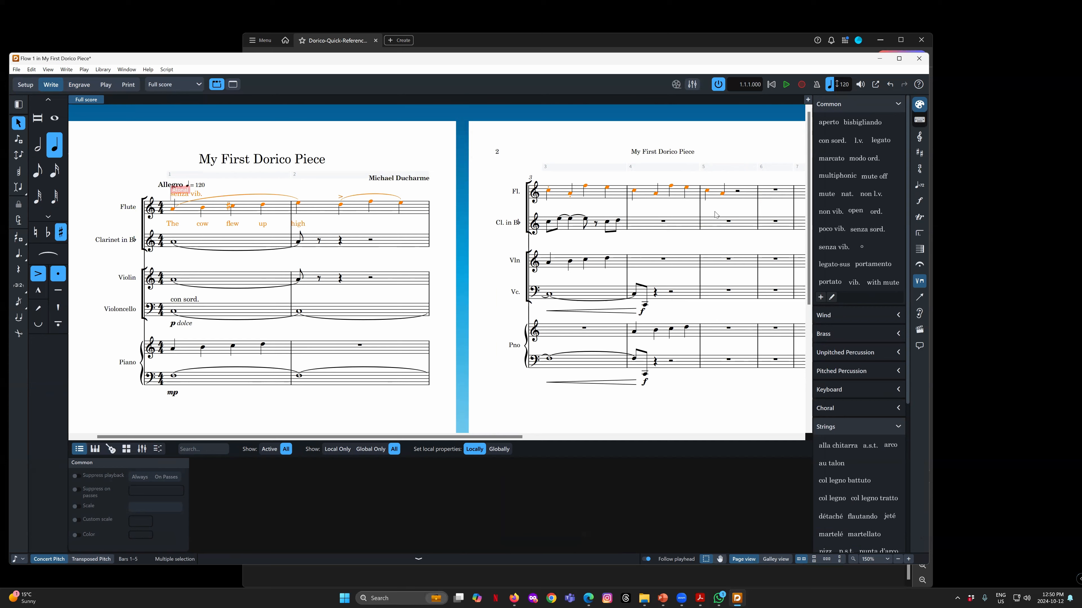
pyautogui.click(724, 193)
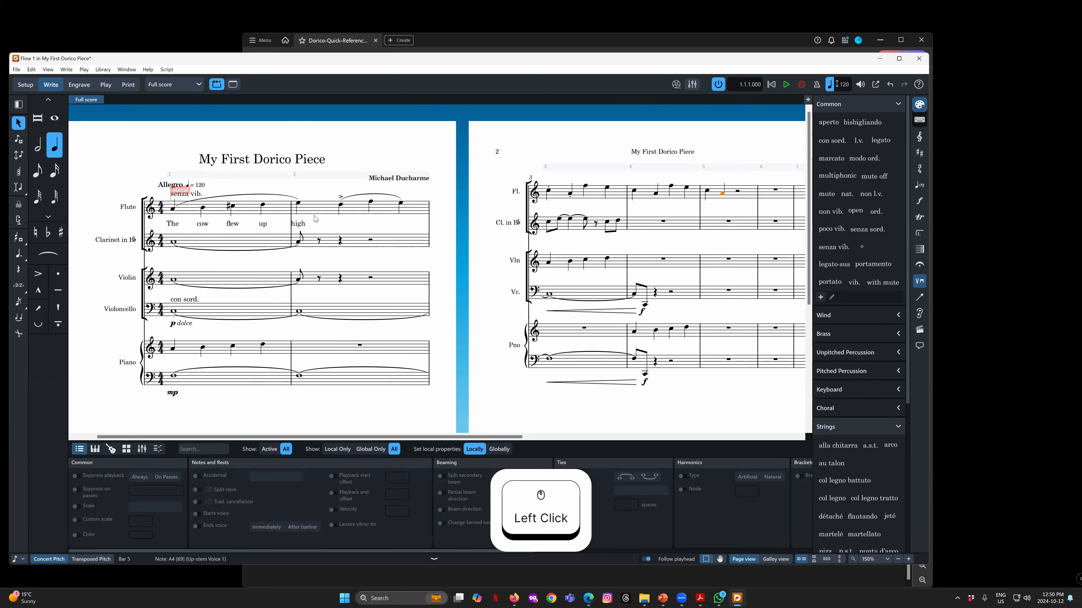
pyautogui.keyDown('shift'); pyautogui.click(175, 208); pyautogui.keyUp('shift')
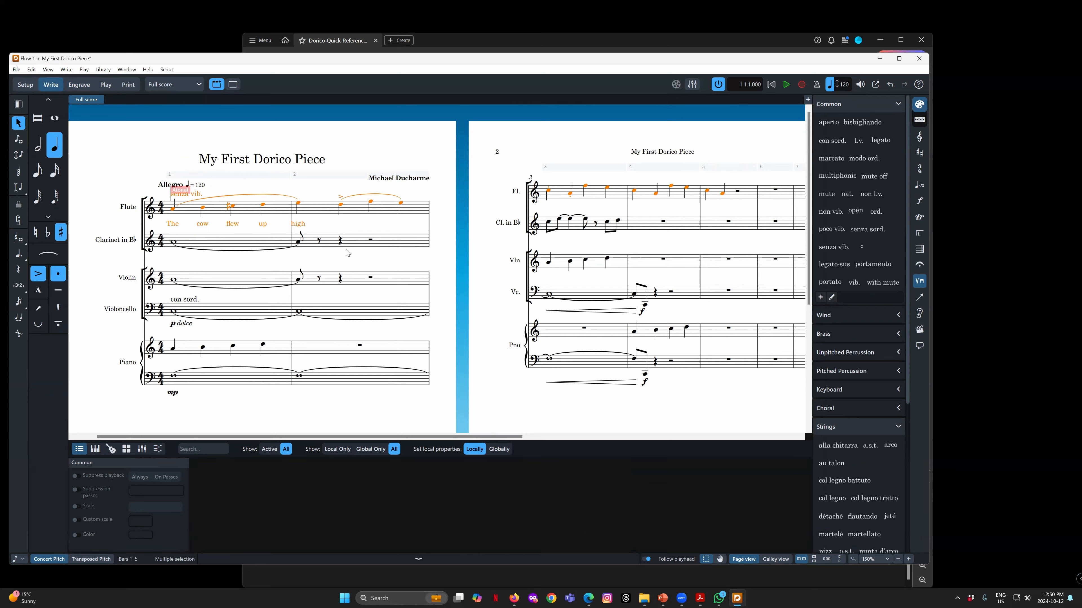
pyautogui.press('r')
pyautogui.press('r')
pyautogui.press('r')
pyautogui.press('r')
pyautogui.press('r')
pyautogui.press('r')
pyautogui.press('r')
pyautogui.press('r')
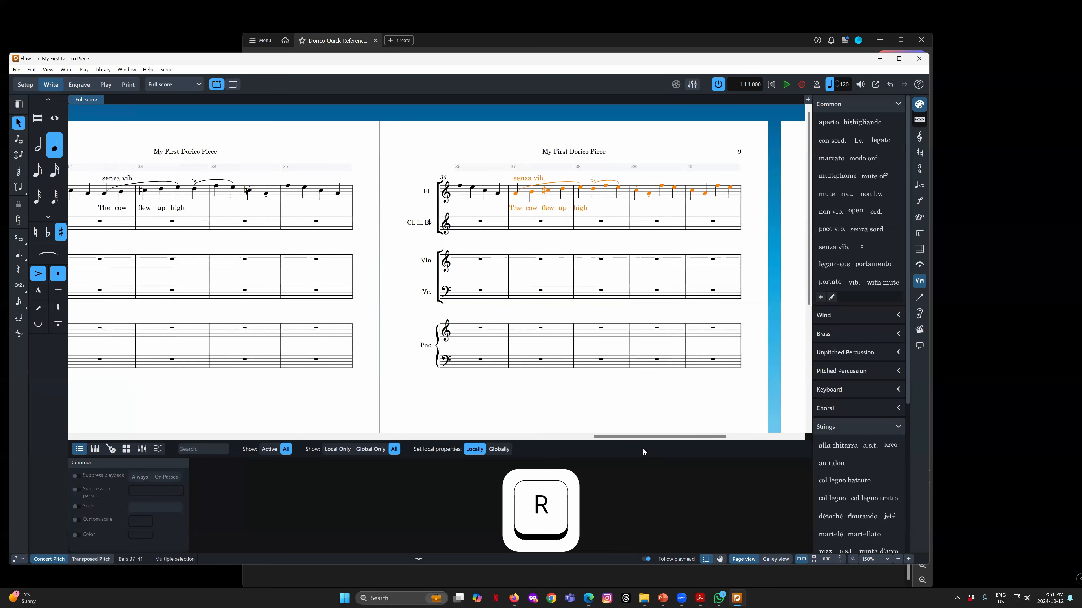
# Return to the start of the full score, switch to the Flute part layout, and look through its first page
pyautogui.moveTo(639, 436); pyautogui.dragTo(209, 412)
pyautogui.moveTo(154, 411); pyautogui.dragTo(96, 410)
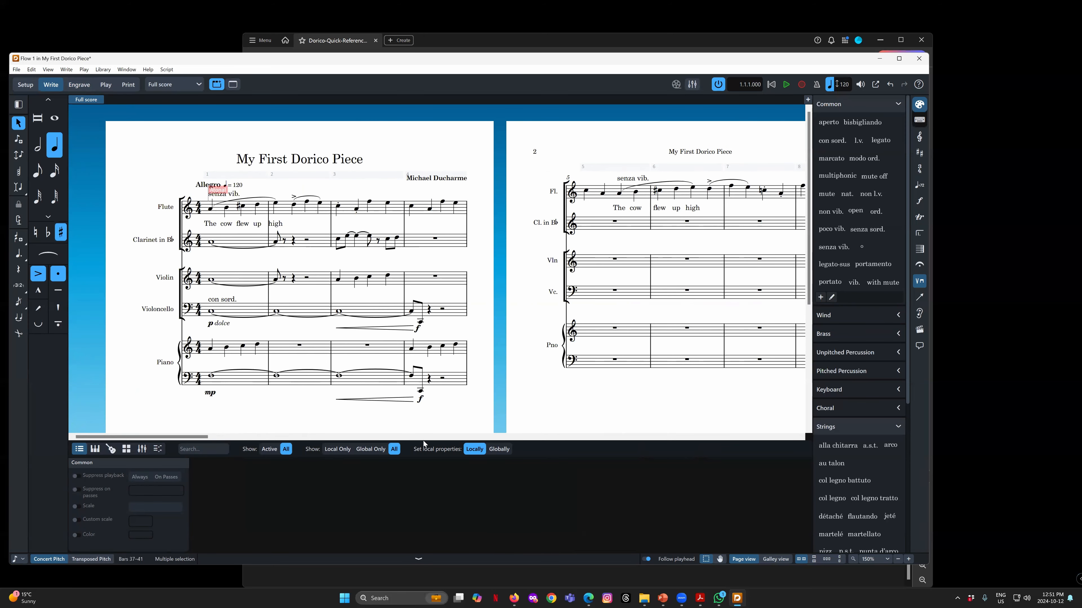
pyautogui.moveTo(173, 436); pyautogui.dragTo(96, 422)
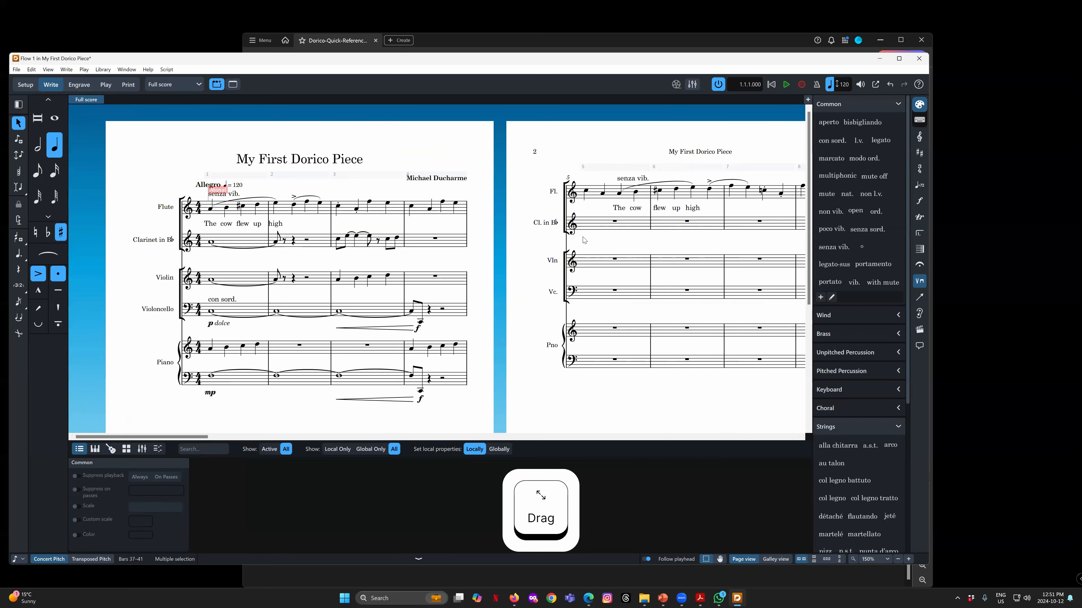
pyautogui.click(170, 88)
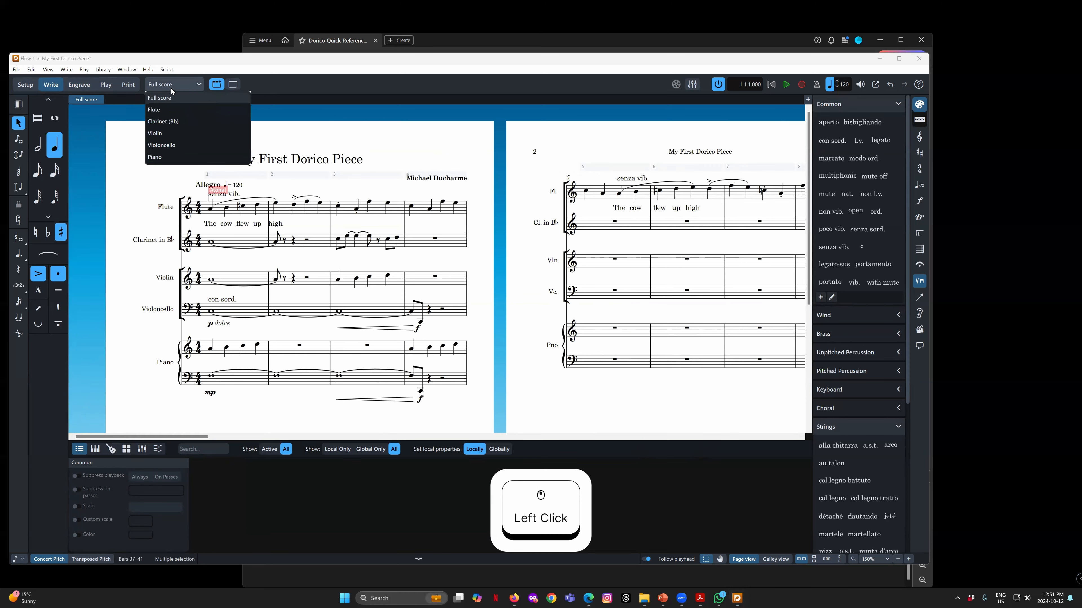
pyautogui.click(161, 110)
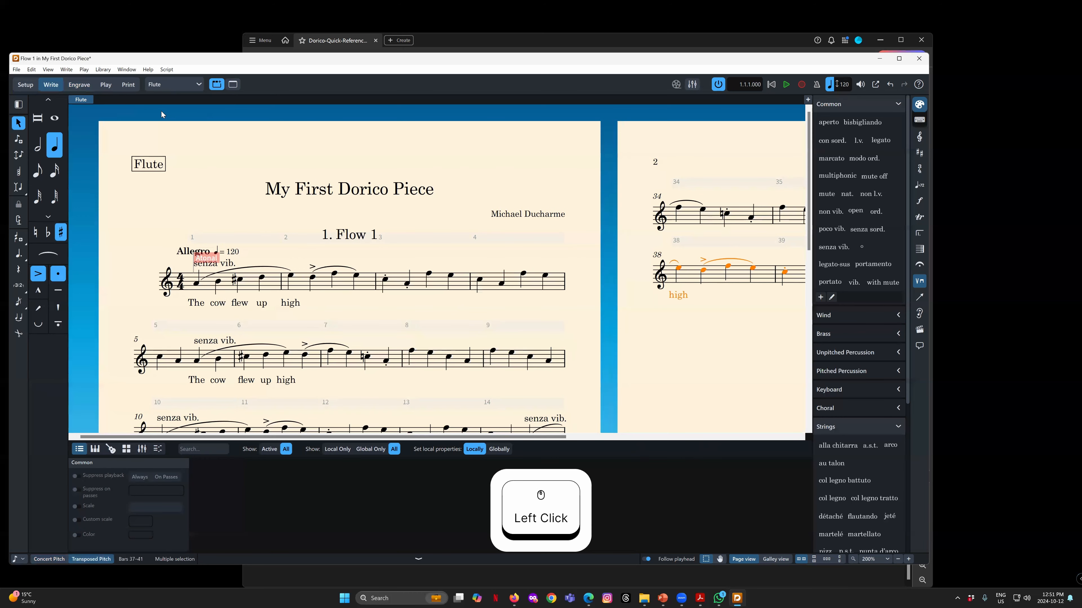
pyautogui.scroll(-6, 569, 338)
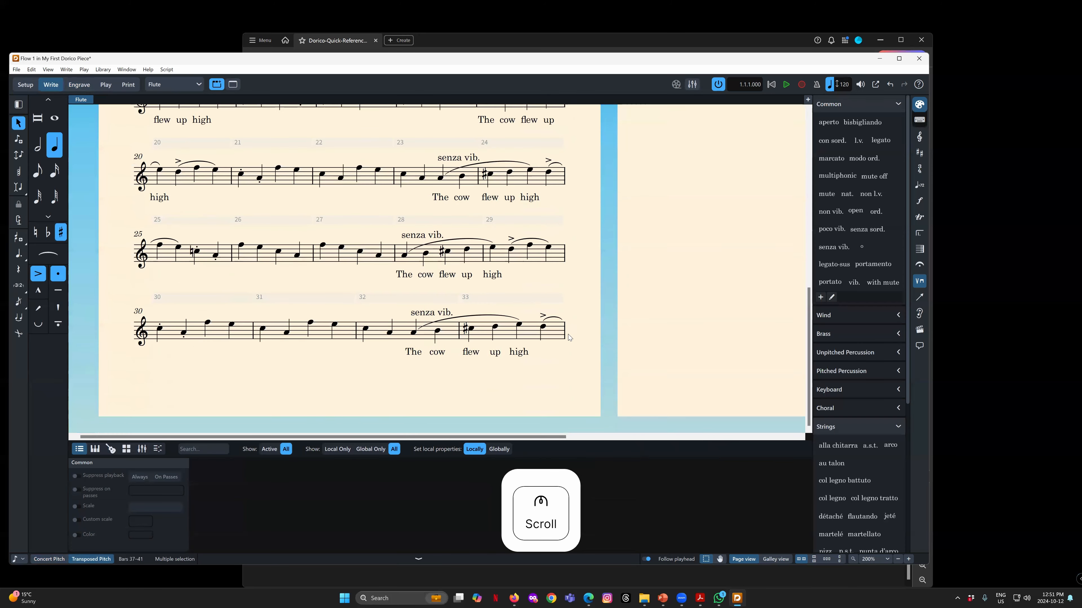
pyautogui.scroll(3, 567, 343)
pyautogui.scroll(3, 567, 344)
pyautogui.click(262, 438)
pyautogui.moveTo(286, 439); pyautogui.dragTo(173, 438)
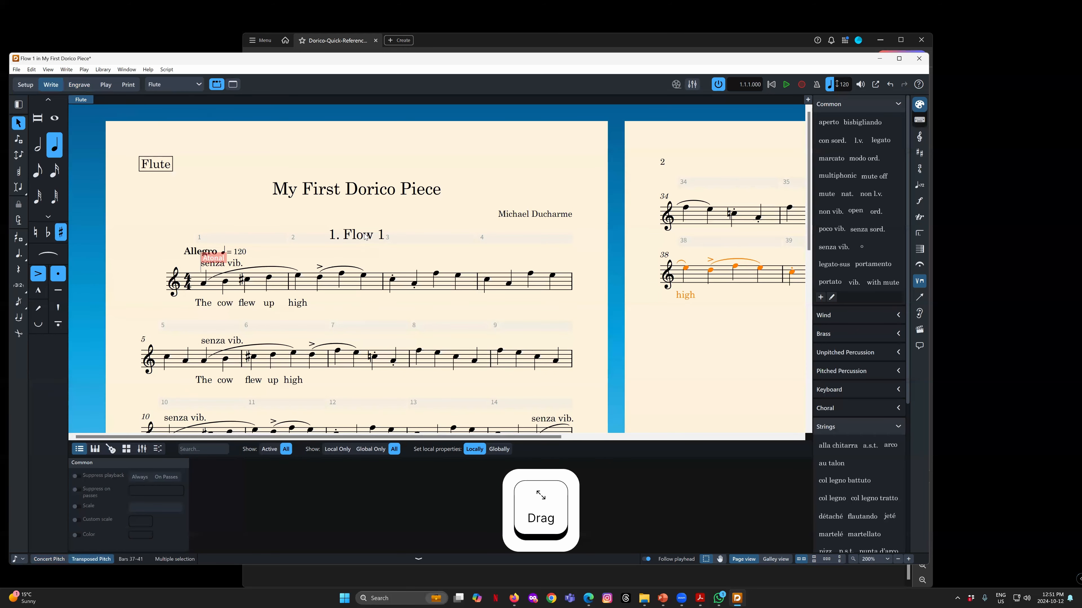
# In Setup mode, set the Flute layout's Show flow headings option to Not for first flow and apply it in Layout Options
pyautogui.click(25, 84)
pyautogui.click(843, 139)
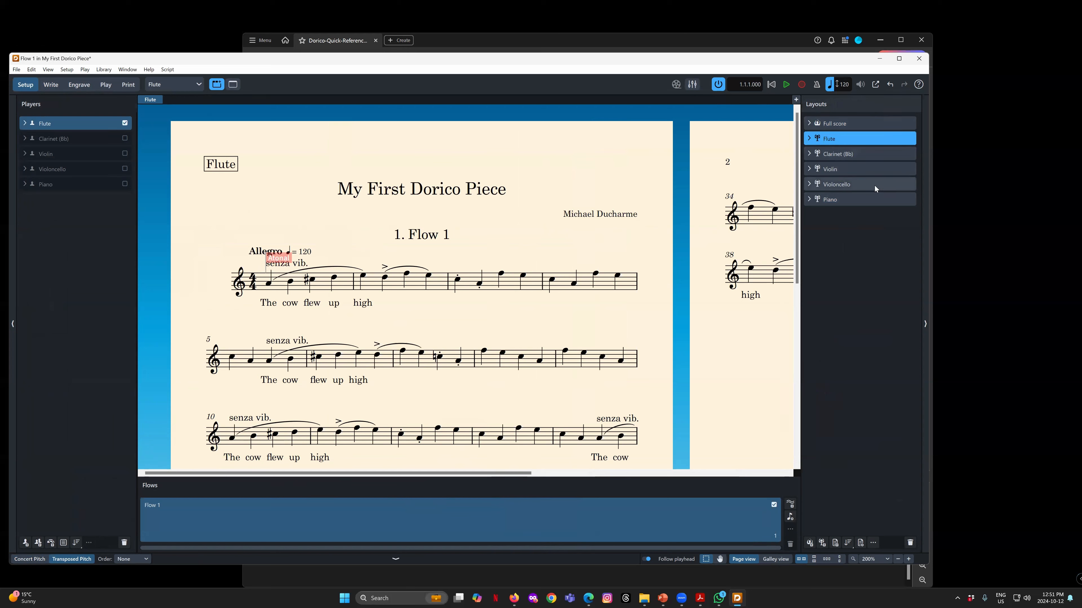
pyautogui.click(102, 70)
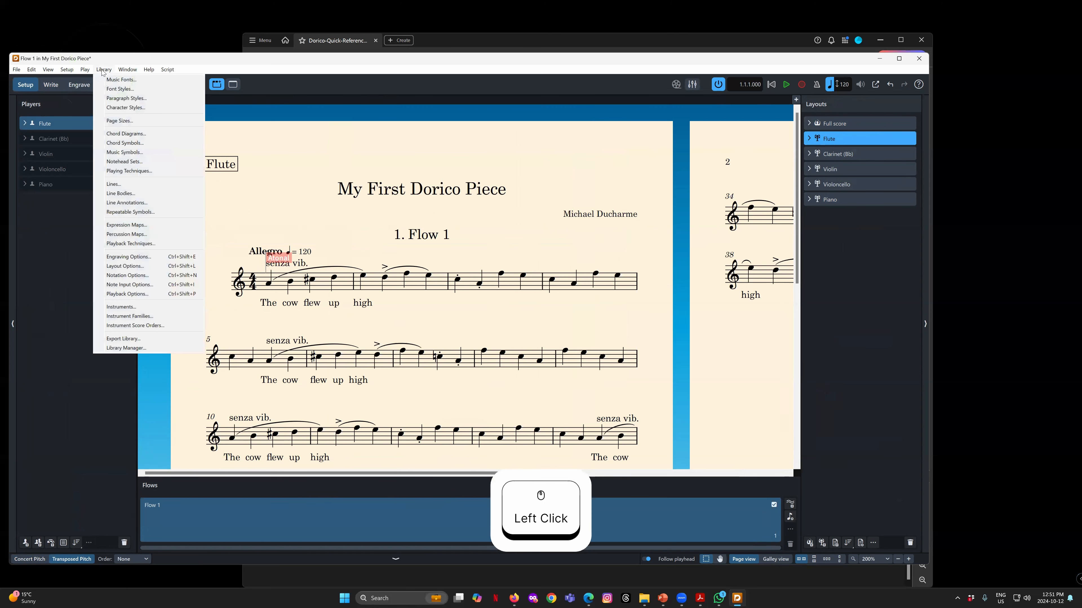
pyautogui.click(134, 267)
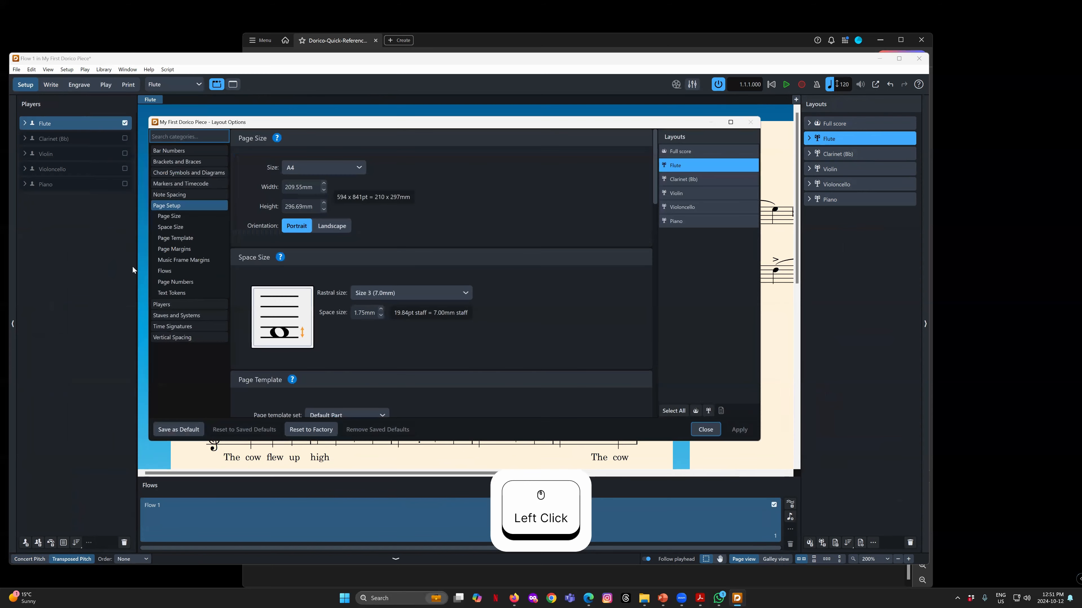
pyautogui.scroll(-15, 560, 324)
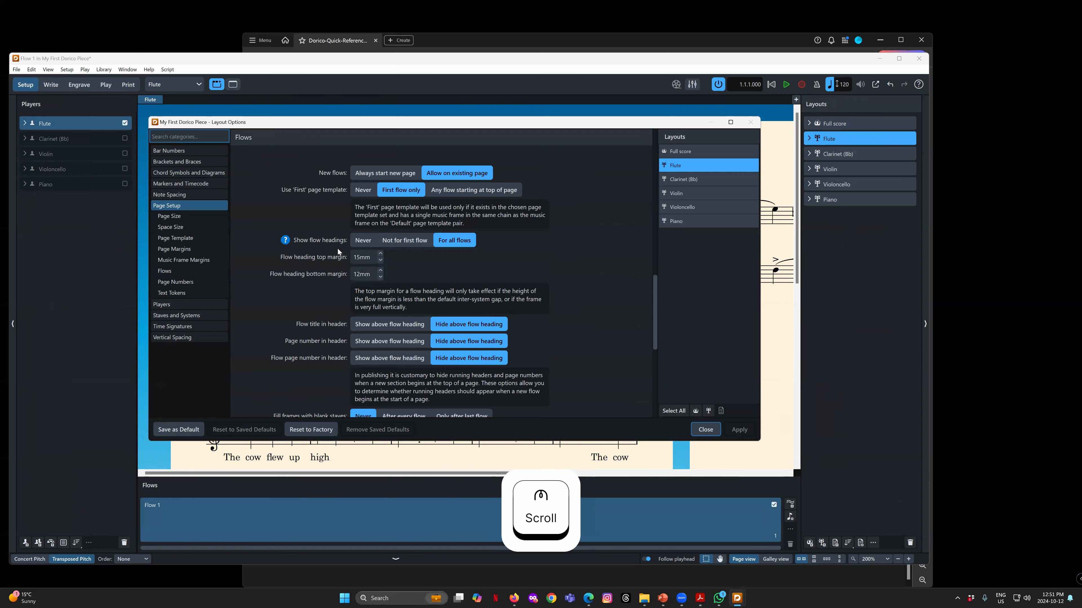
pyautogui.scroll(10, 337, 247)
pyautogui.scroll(-10, 337, 249)
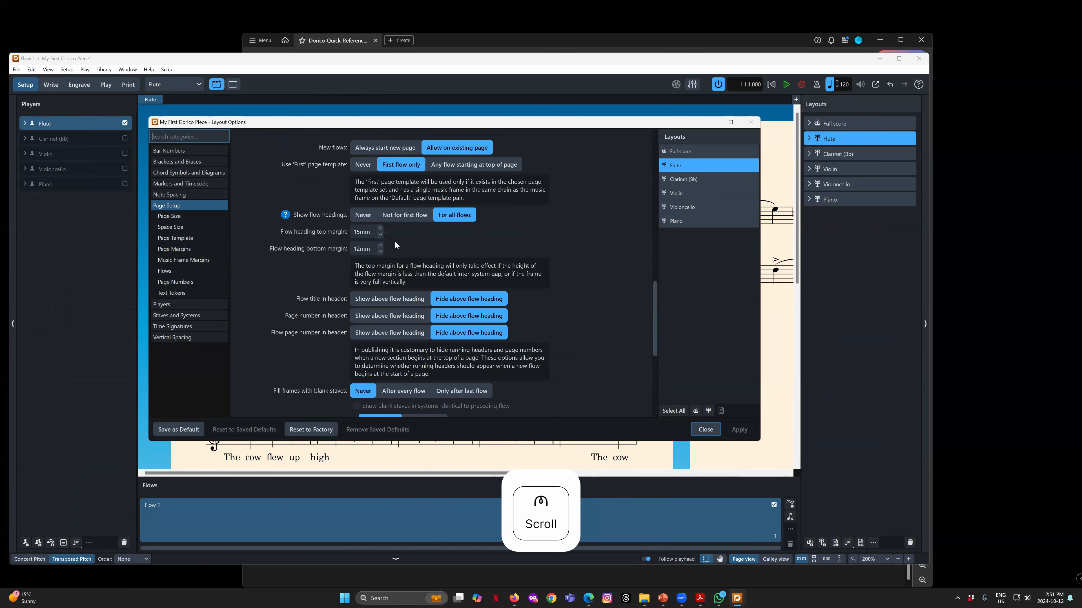
pyautogui.click(404, 216)
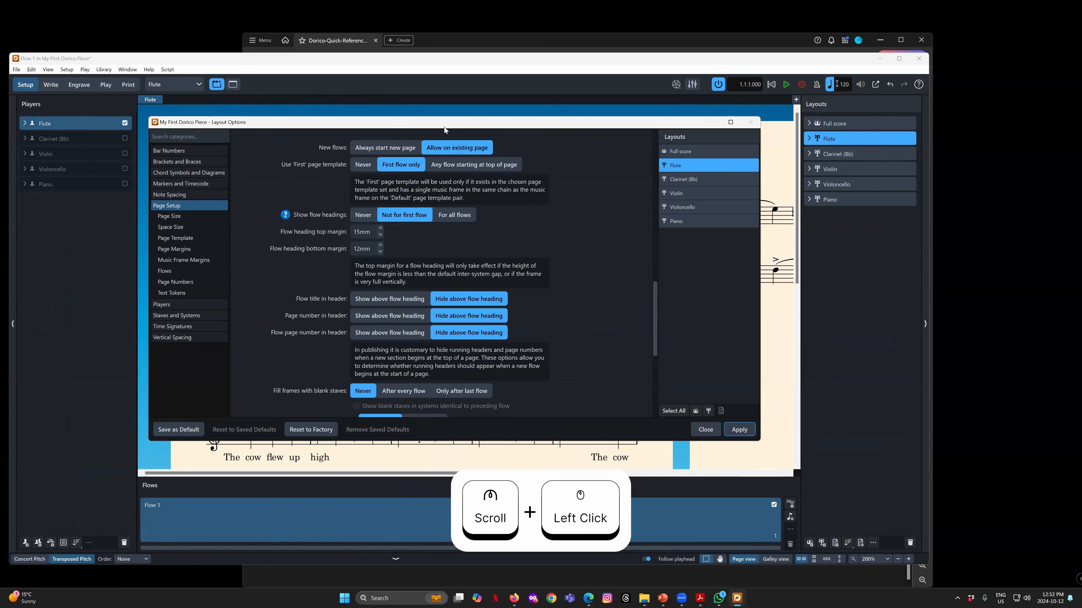
pyautogui.moveTo(445, 125); pyautogui.dragTo(412, 127)
pyautogui.click(706, 432)
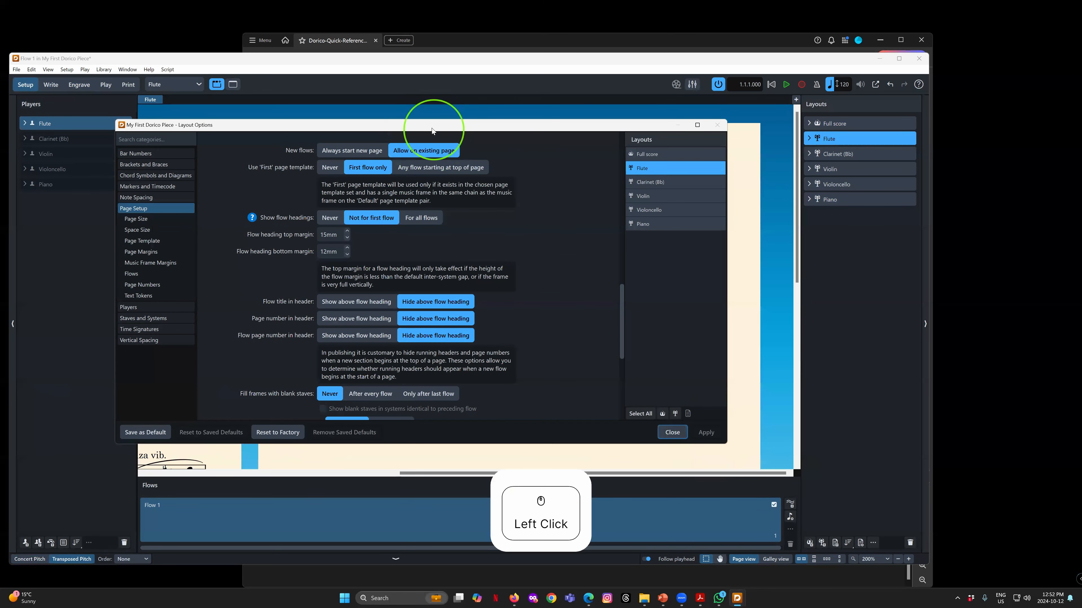
pyautogui.moveTo(432, 128); pyautogui.dragTo(422, 138)
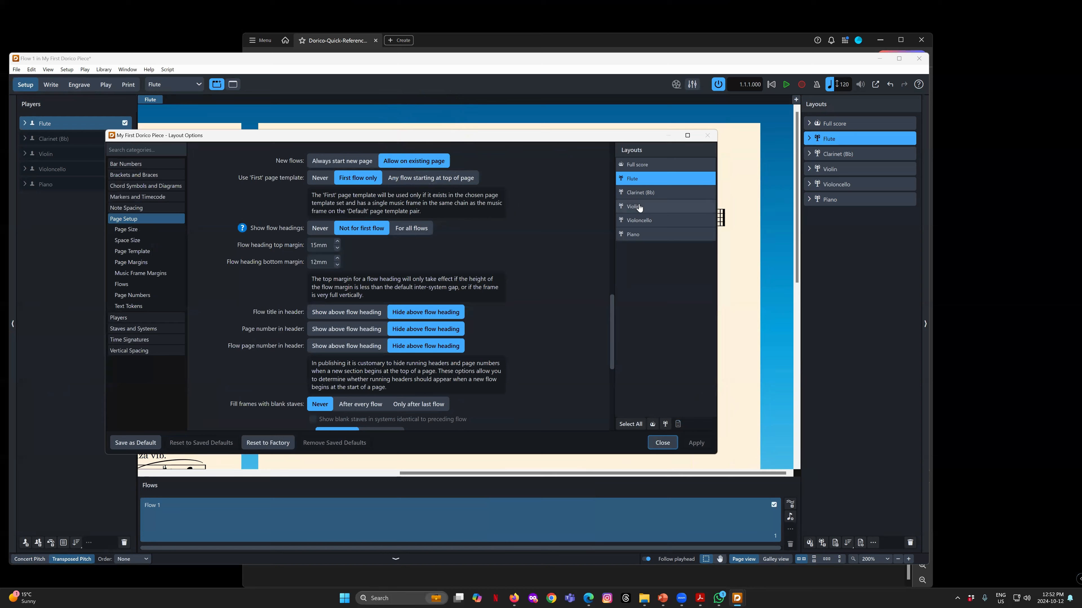
# Select the Flute through Piano part layouts, set Show flow headings to Not for first flow, and apply the changes
pyautogui.click(647, 193)
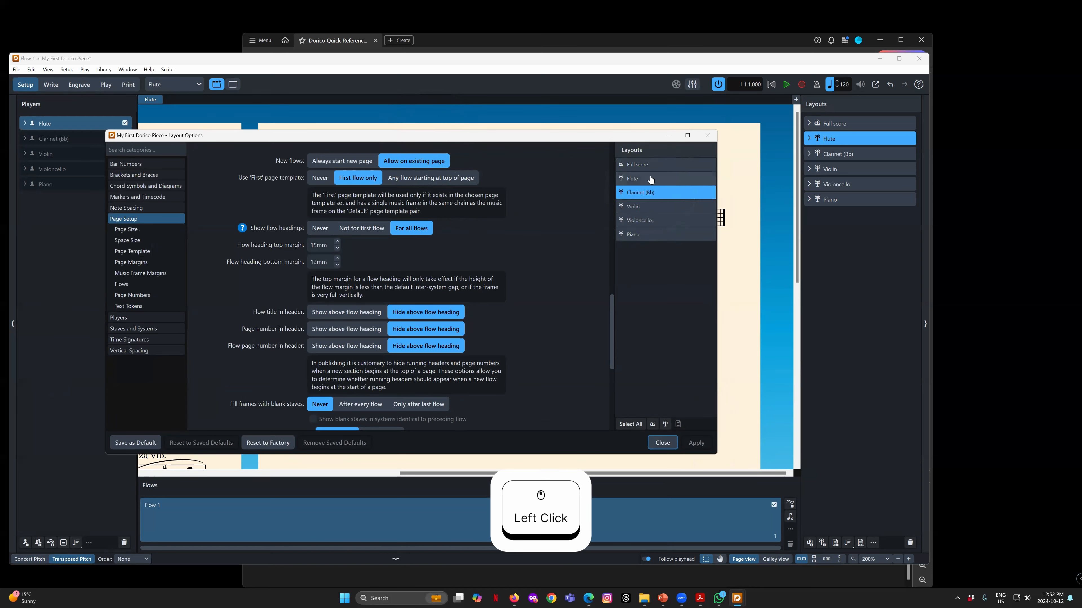
pyautogui.click(651, 180)
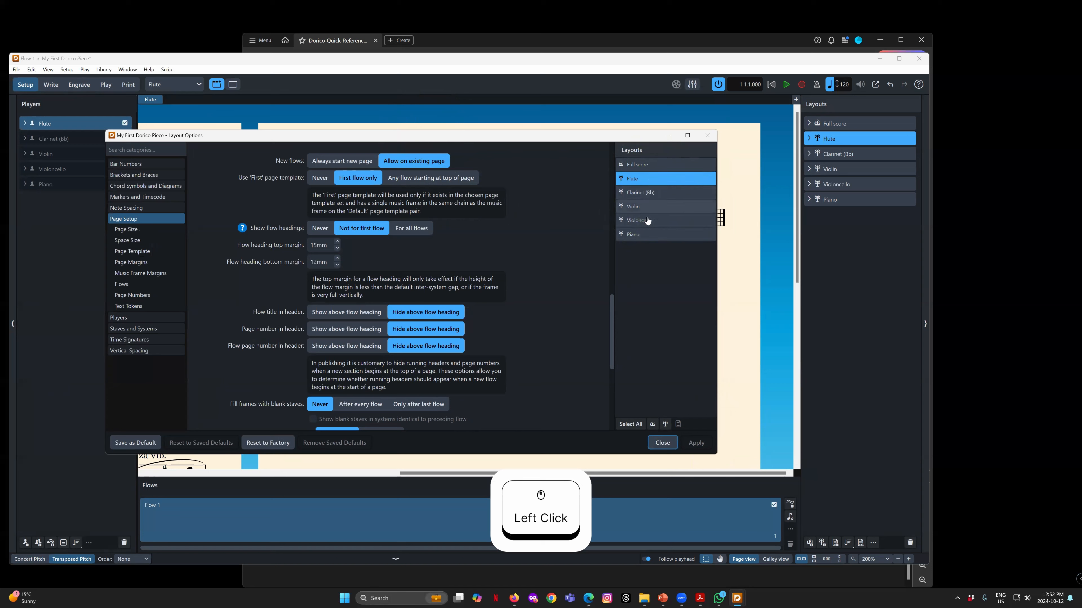
pyautogui.keyDown('shift'); pyautogui.click(643, 238); pyautogui.keyUp('shift')
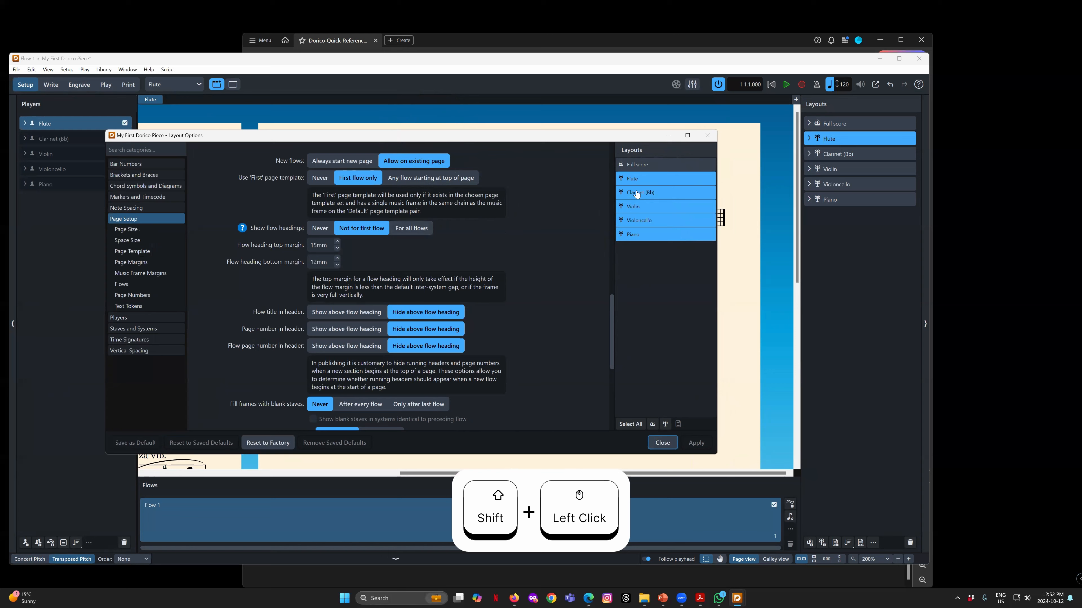
pyautogui.click(362, 227)
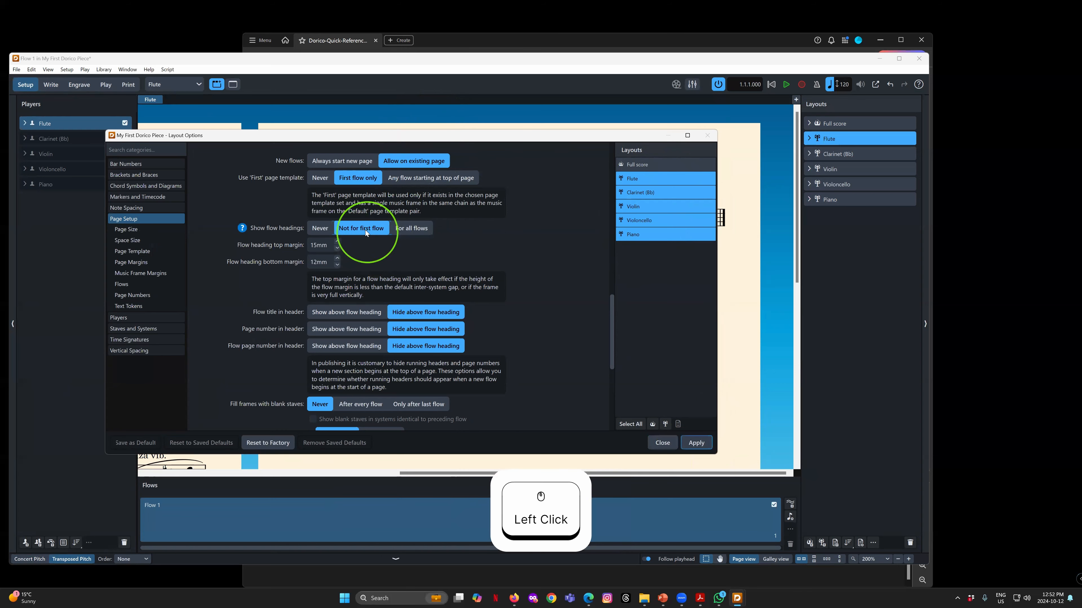
pyautogui.click(677, 206)
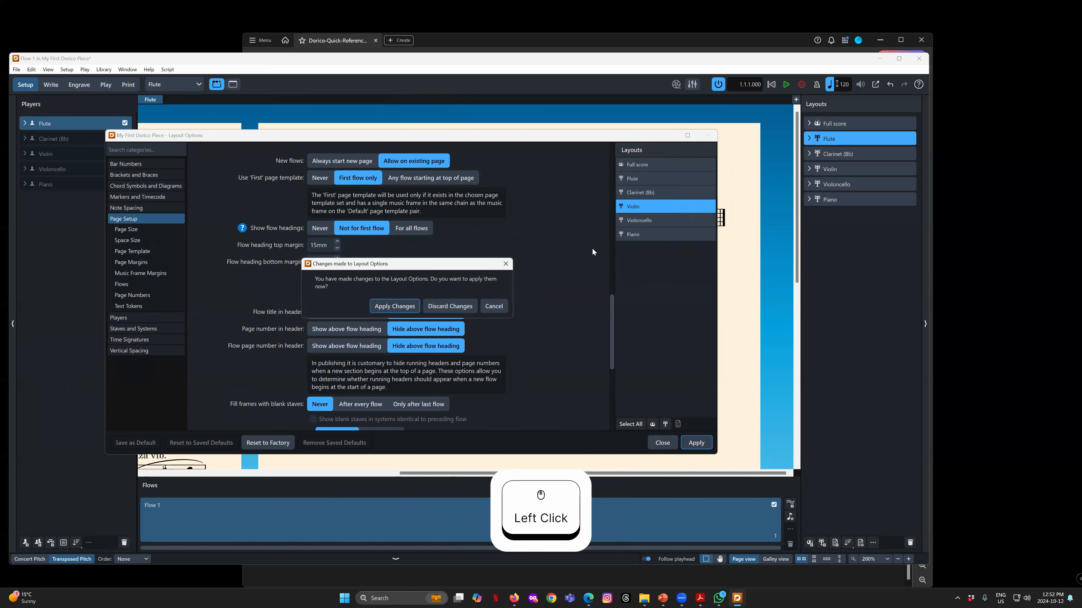
pyautogui.click(402, 307)
# Check the Show flow headings setting for the Flute, Piano and Full score layouts
pyautogui.click(652, 179)
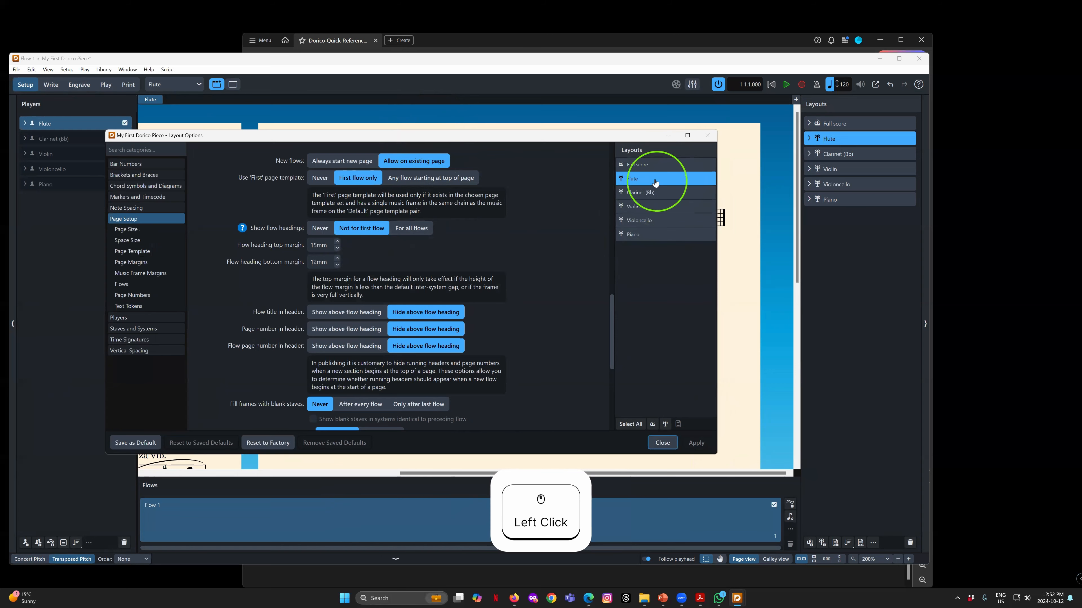
pyautogui.click(651, 236)
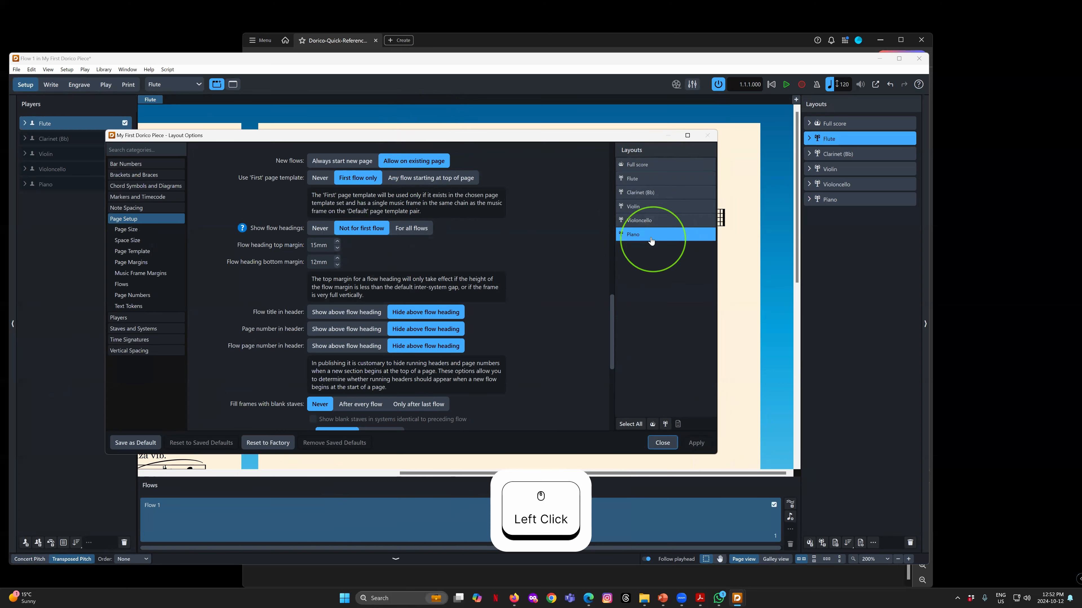
pyautogui.click(652, 178)
pyautogui.click(655, 166)
pyautogui.click(652, 179)
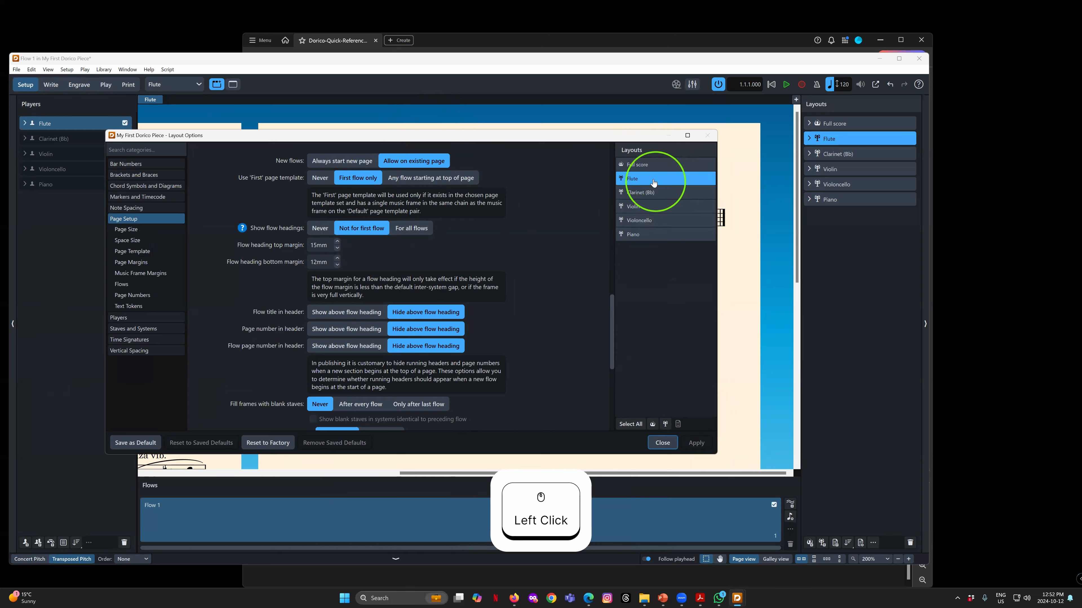
# Select all part layouts in Layout Options, first as a range from Flute to Piano and then with the command for selecting all parts
pyautogui.keyDown('shift'); pyautogui.click(649, 235); pyautogui.keyUp('shift')
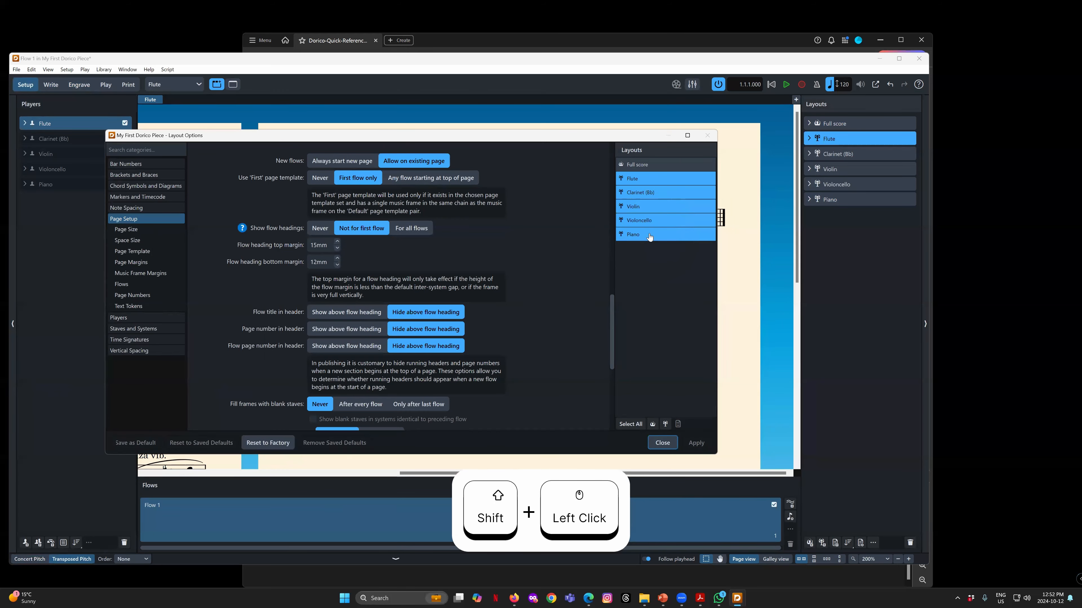
pyautogui.click(650, 183)
pyautogui.keyDown('shift'); pyautogui.click(647, 234); pyautogui.keyUp('shift')
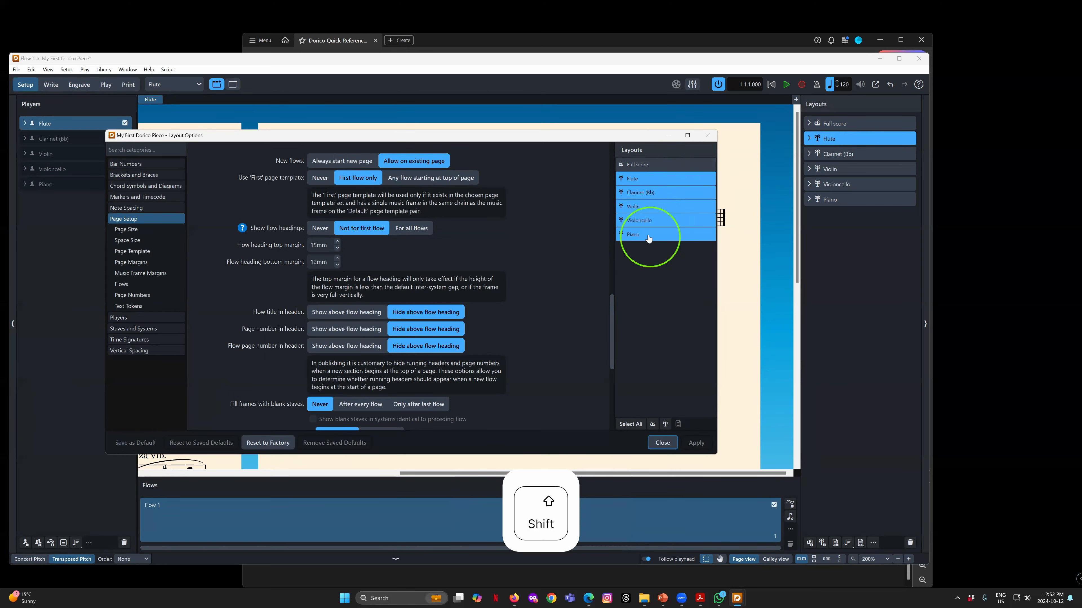
pyautogui.click(648, 183)
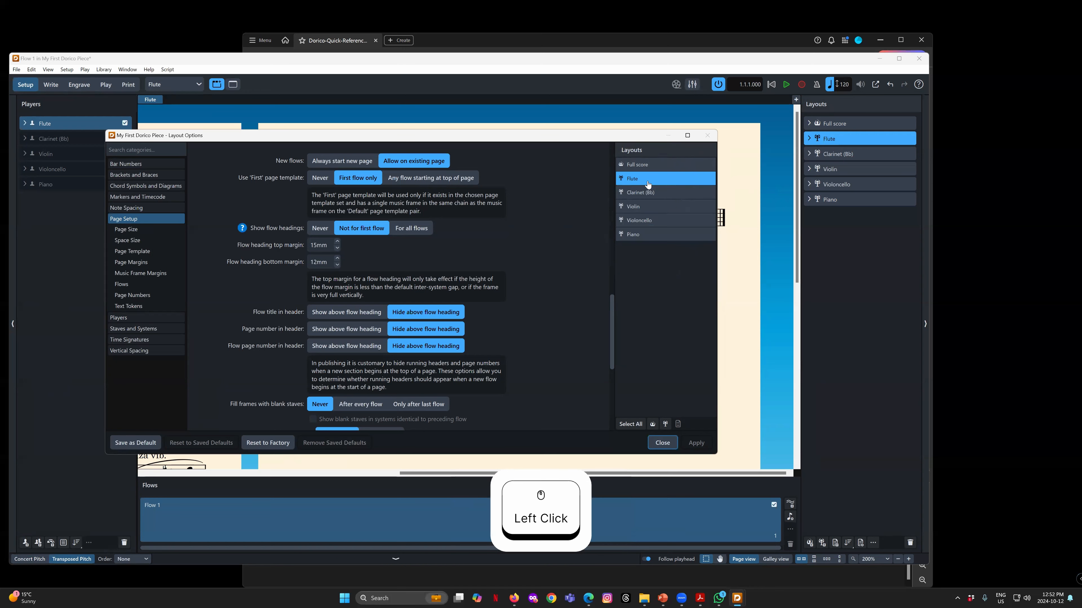
pyautogui.click(665, 424)
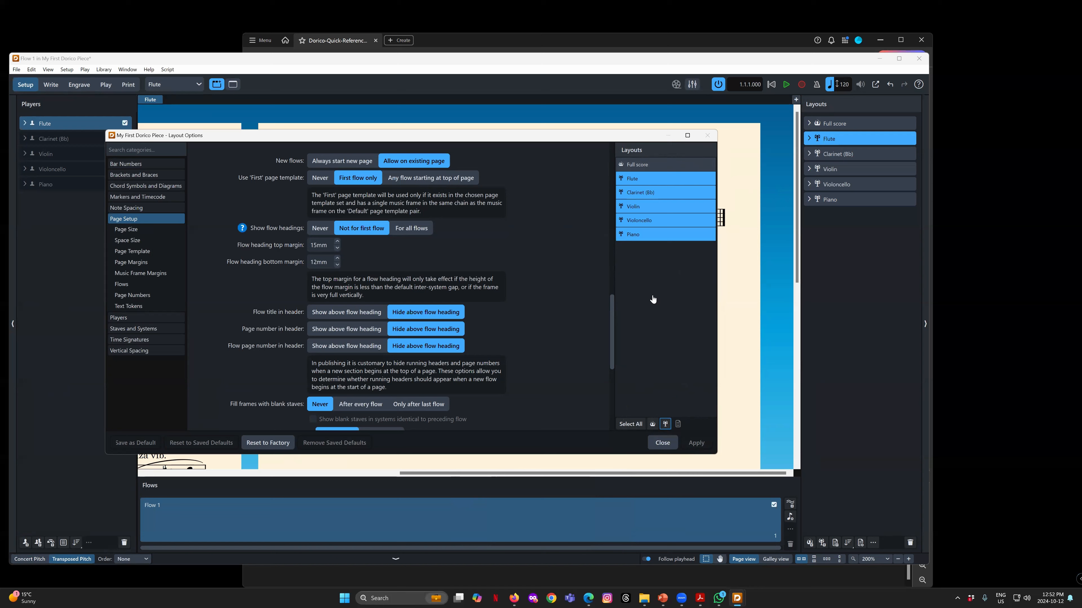
# Set Show flow headings to Not for first flow for all part layouts and close Layout Options
pyautogui.click(666, 425)
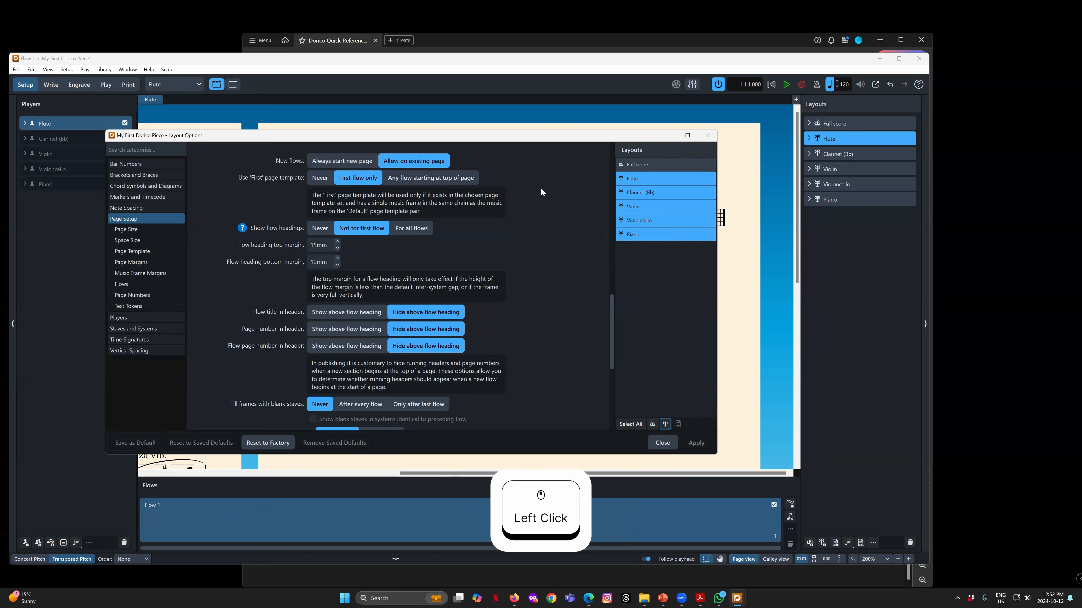
pyautogui.click(357, 230)
pyautogui.click(662, 443)
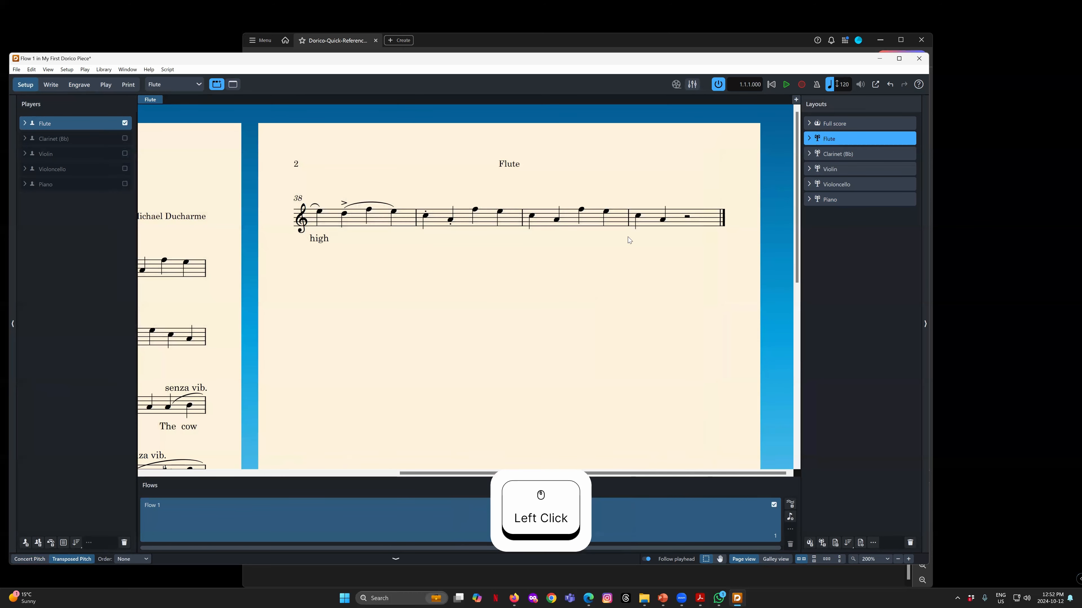
# Review the first page of the Flute layout from the title down to its last system
pyautogui.moveTo(502, 470); pyautogui.dragTo(136, 452)
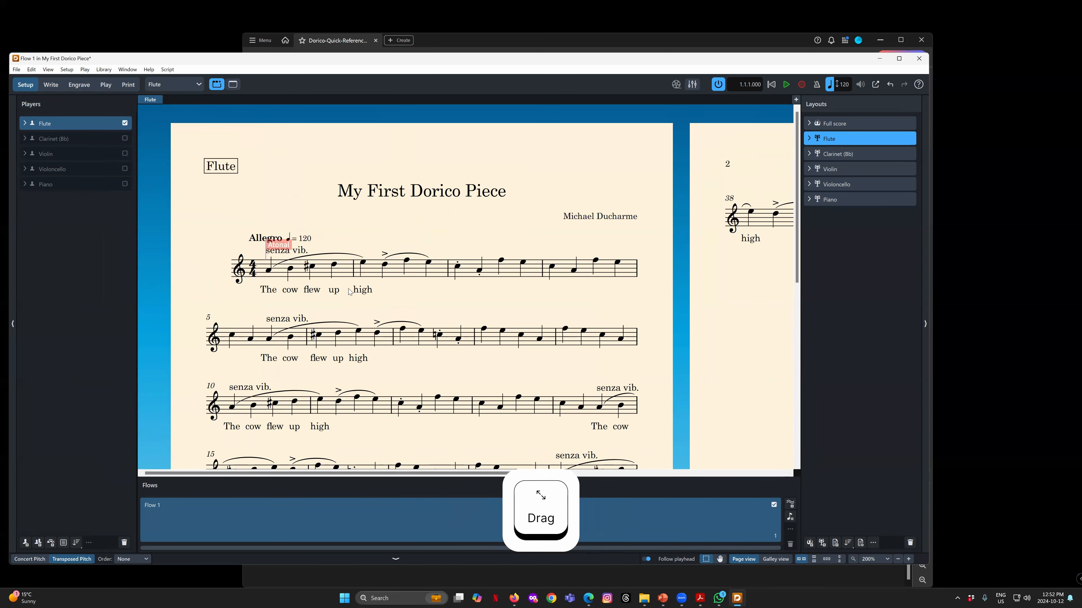
pyautogui.scroll(-10, 358, 292)
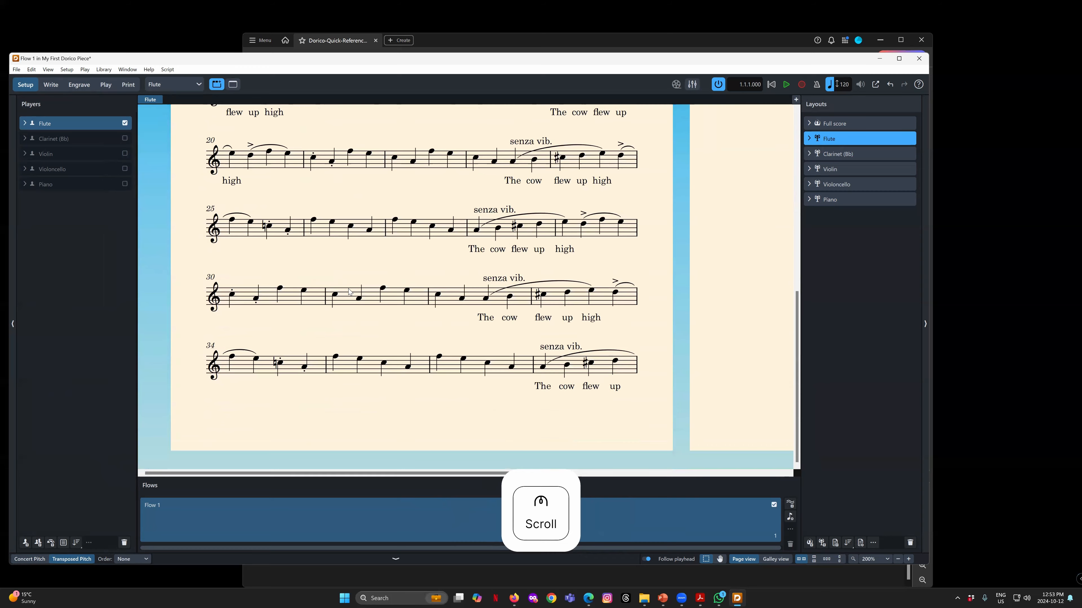
pyautogui.scroll(10, 349, 290)
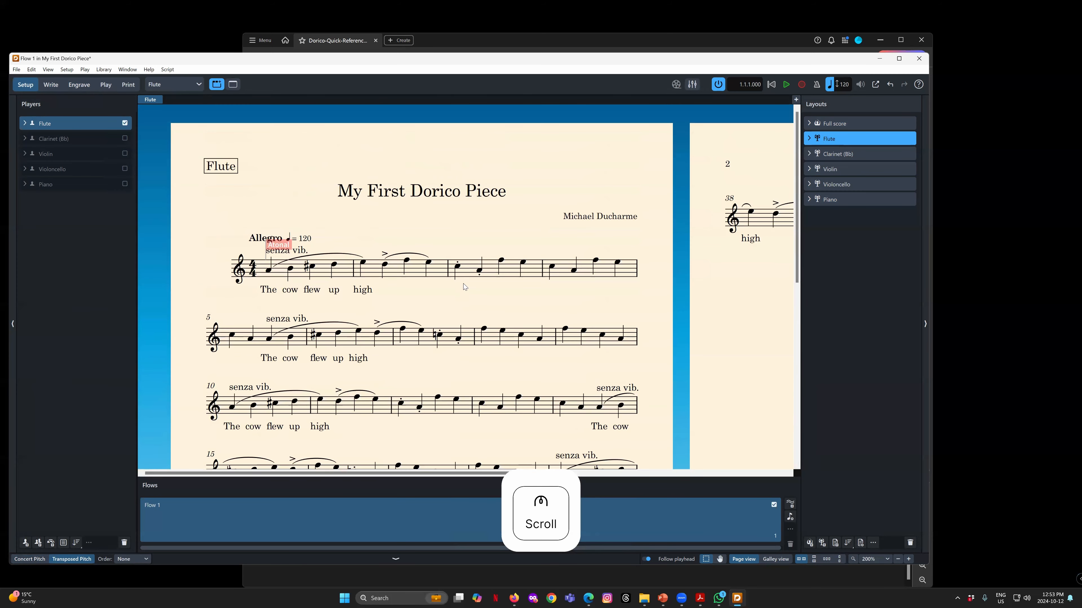
pyautogui.scroll(-2, 464, 357)
pyautogui.scroll(-5, 463, 356)
pyautogui.scroll(8, 463, 356)
pyautogui.moveTo(343, 474); pyautogui.dragTo(145, 474)
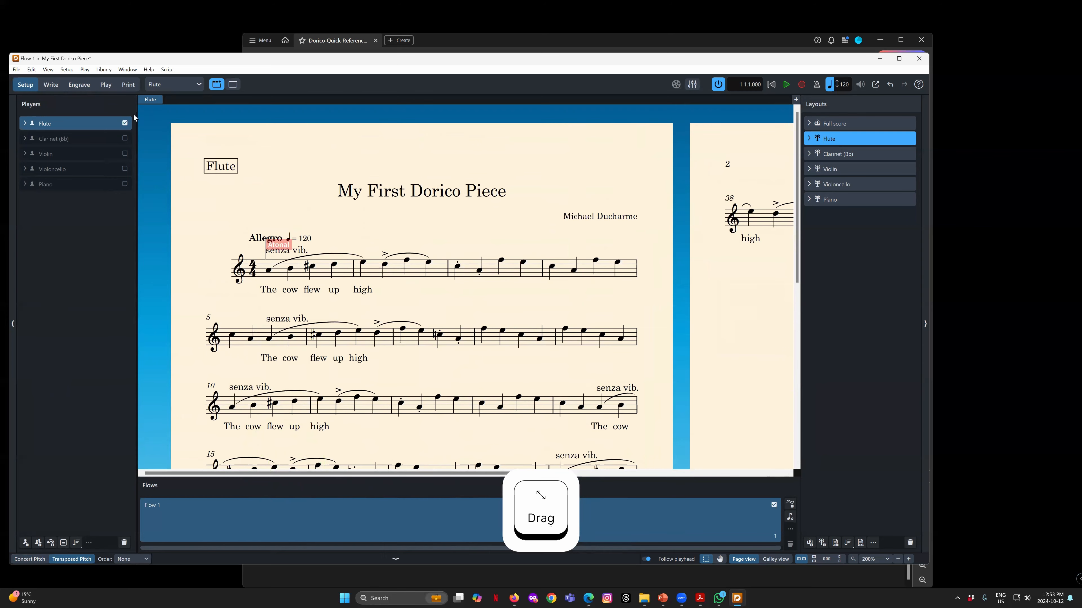
# Switch to Engrave mode and examine how the Flute layout's bars are distributed across the systems
pyautogui.click(79, 84)
pyautogui.moveTo(351, 437); pyautogui.dragTo(135, 428)
pyautogui.scroll(5, 338, 375)
pyautogui.scroll(1, 338, 374)
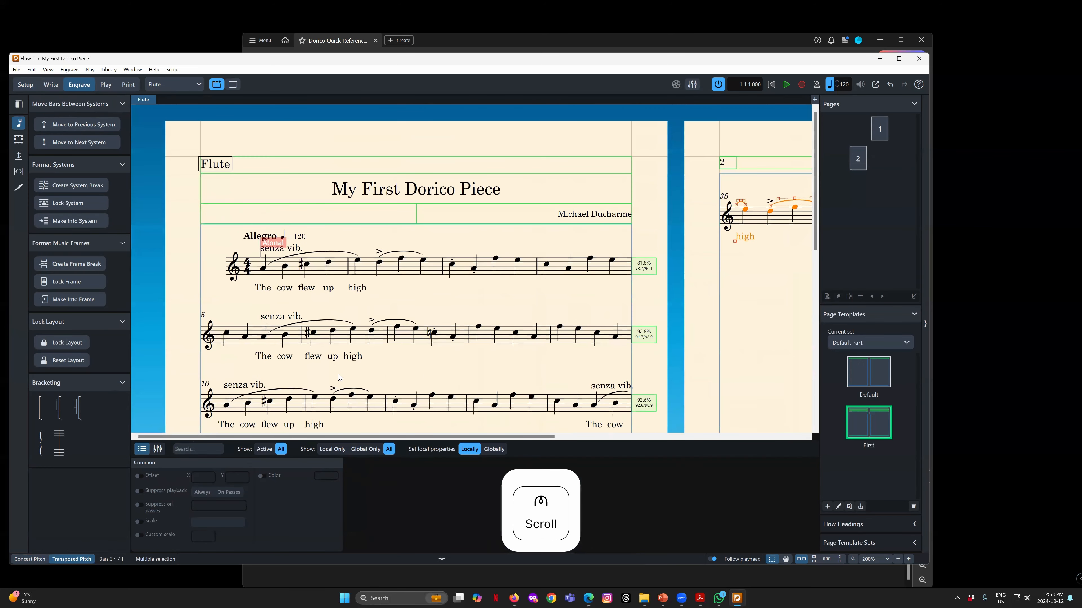
pyautogui.scroll(-10, 338, 375)
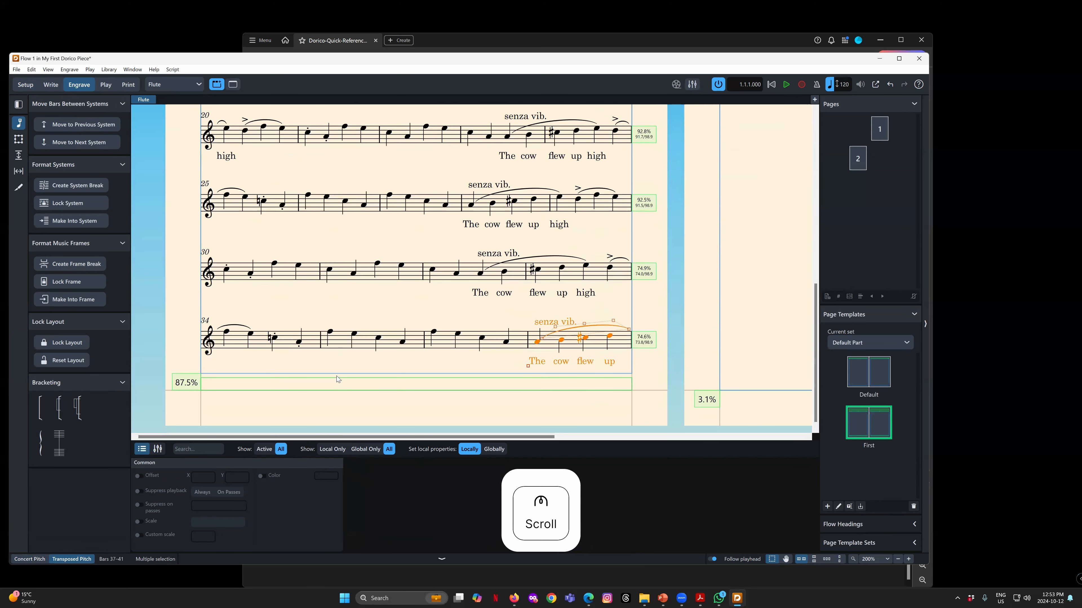
pyautogui.scroll(1, 474, 340)
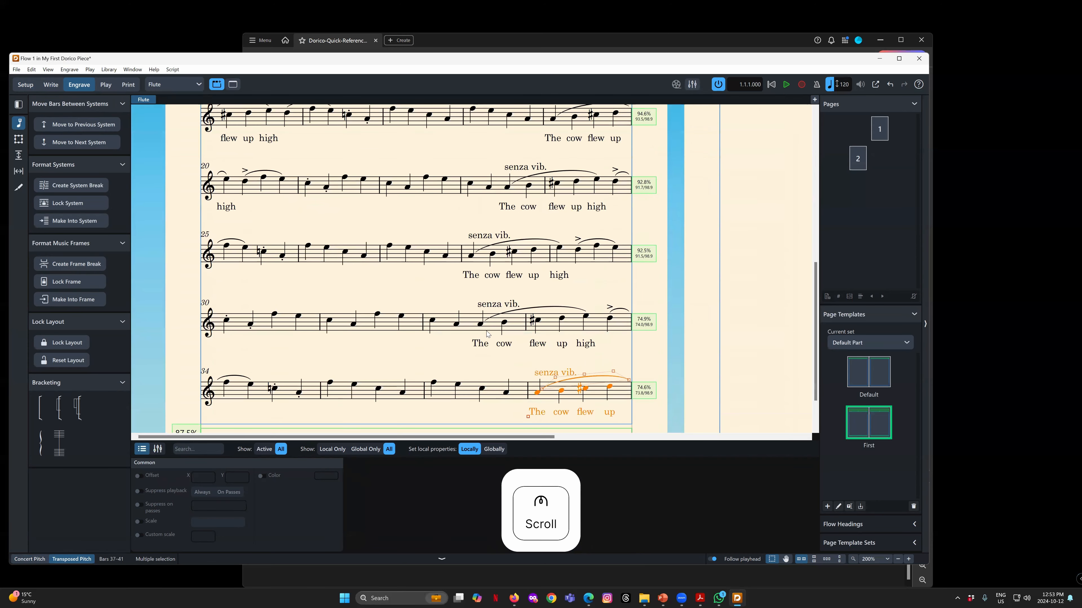
pyautogui.scroll(1, 492, 327)
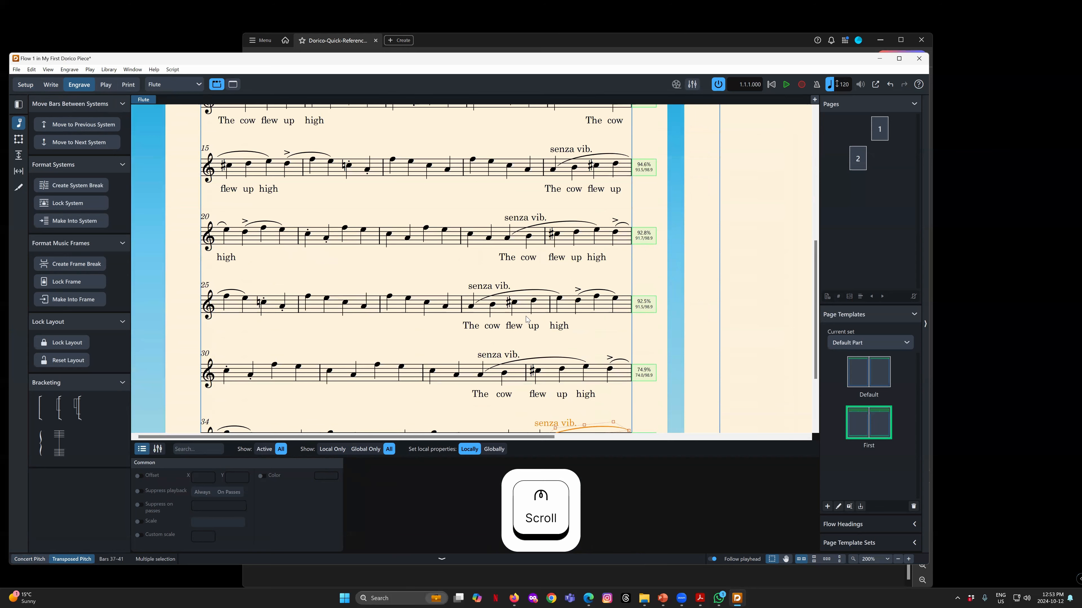
pyautogui.scroll(2, 554, 239)
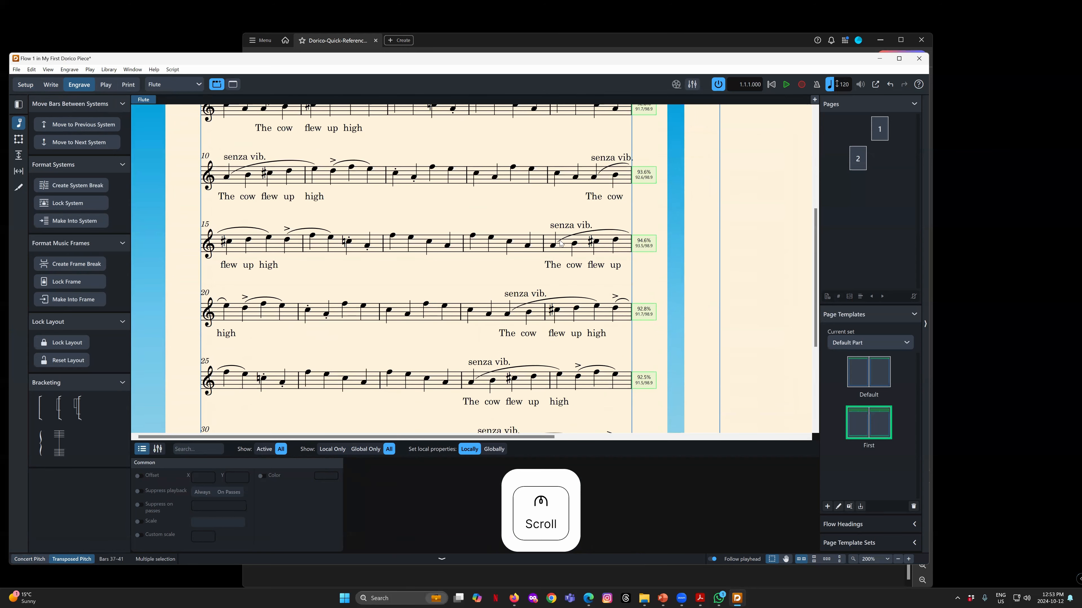
# Move bar 19 of the Flute layout to the next system and back to the previous system, three times
pyautogui.click(552, 246)
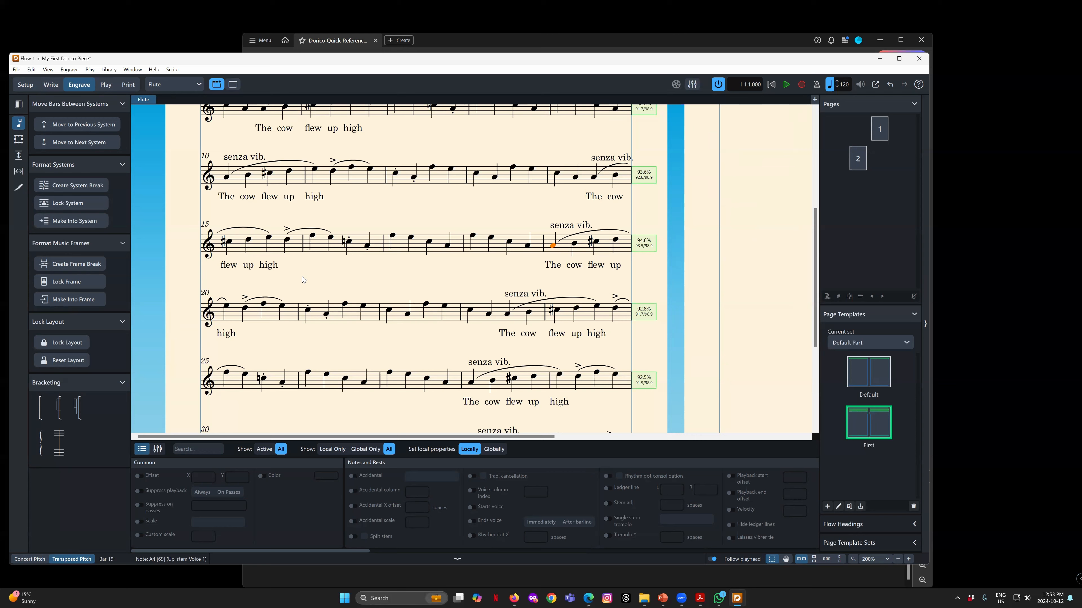
pyautogui.press('.')
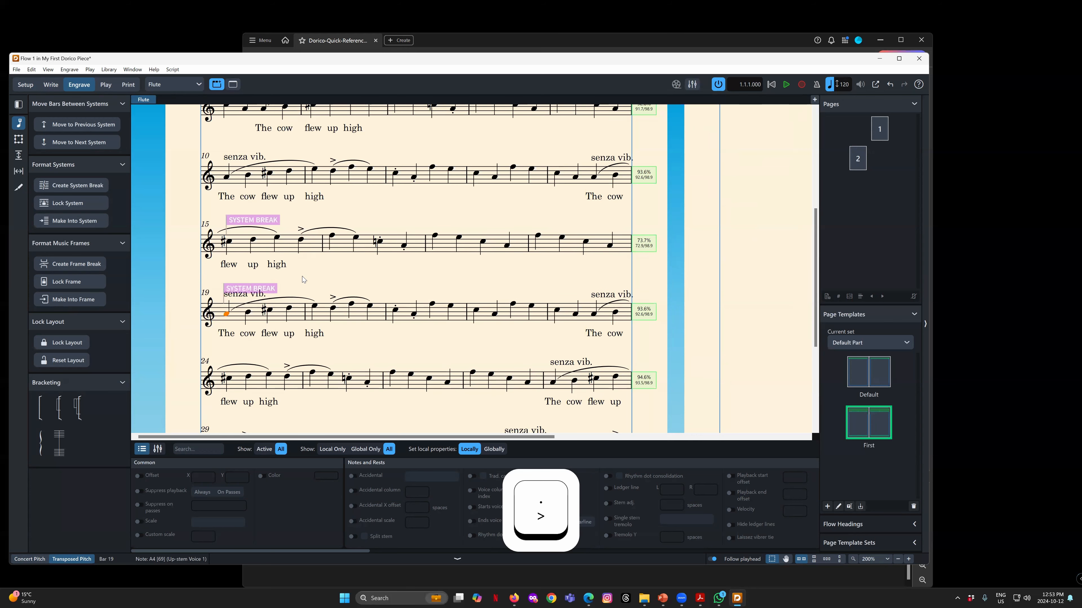
pyautogui.press(',')
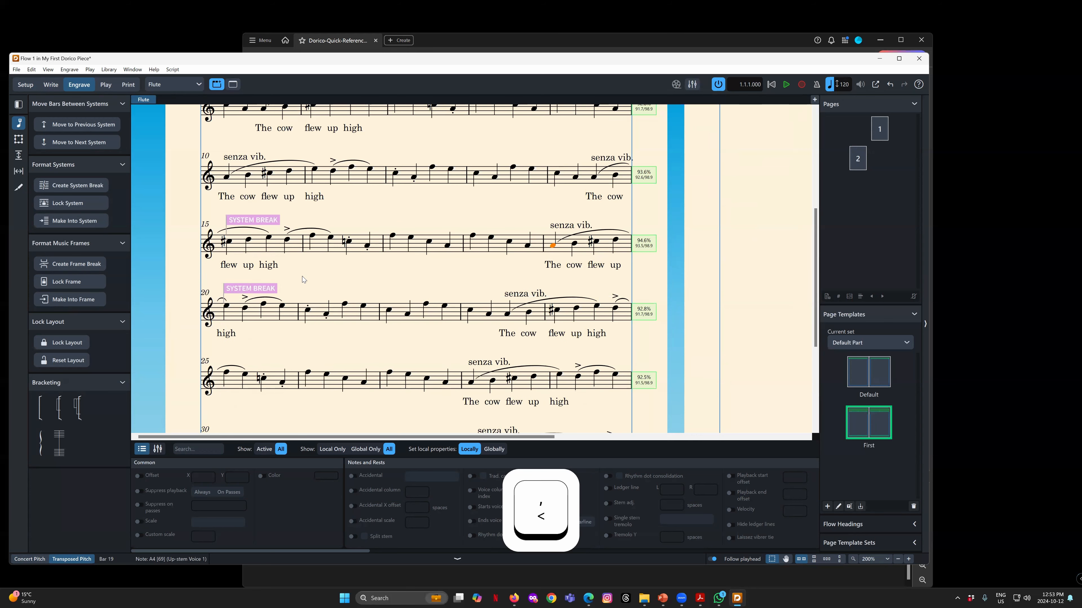
pyautogui.press('.')
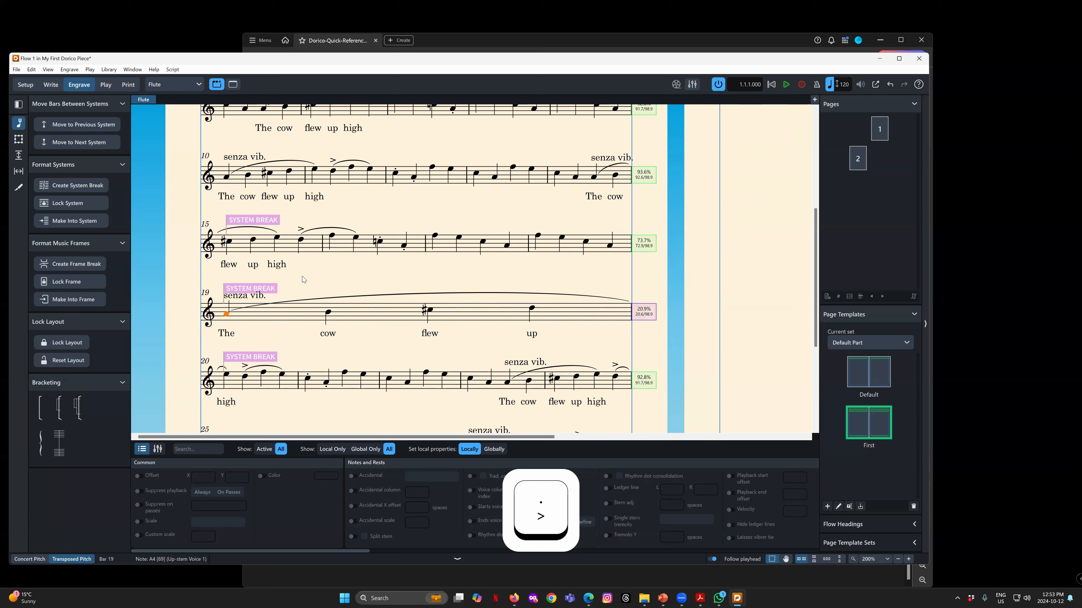
pyautogui.press(',')
pyautogui.press('.')
pyautogui.press(',')
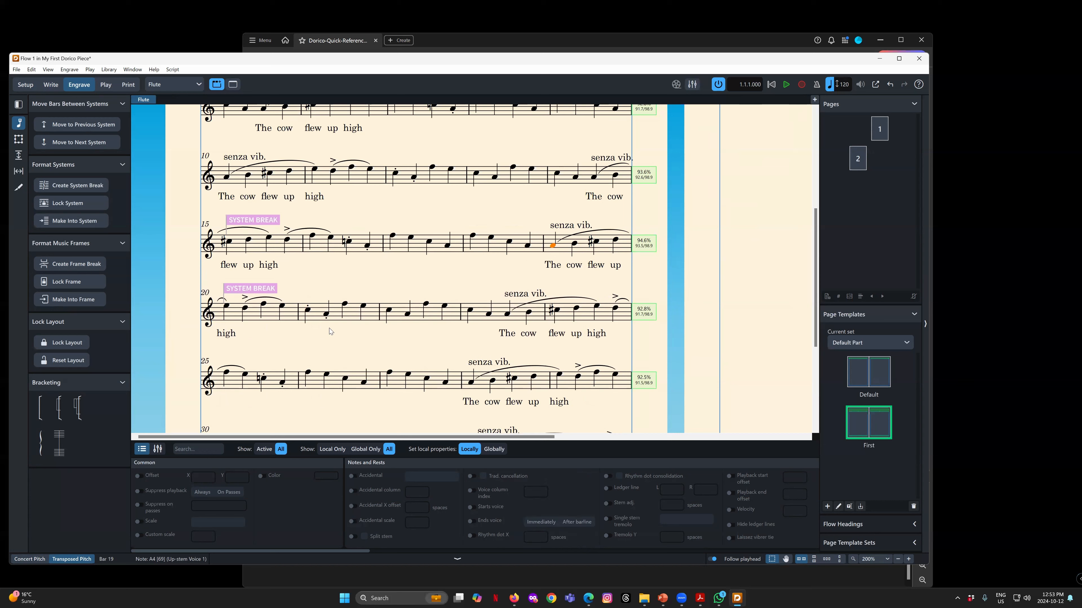
# Move bar 24 of the Flute layout to the start of the next system
pyautogui.click(557, 310)
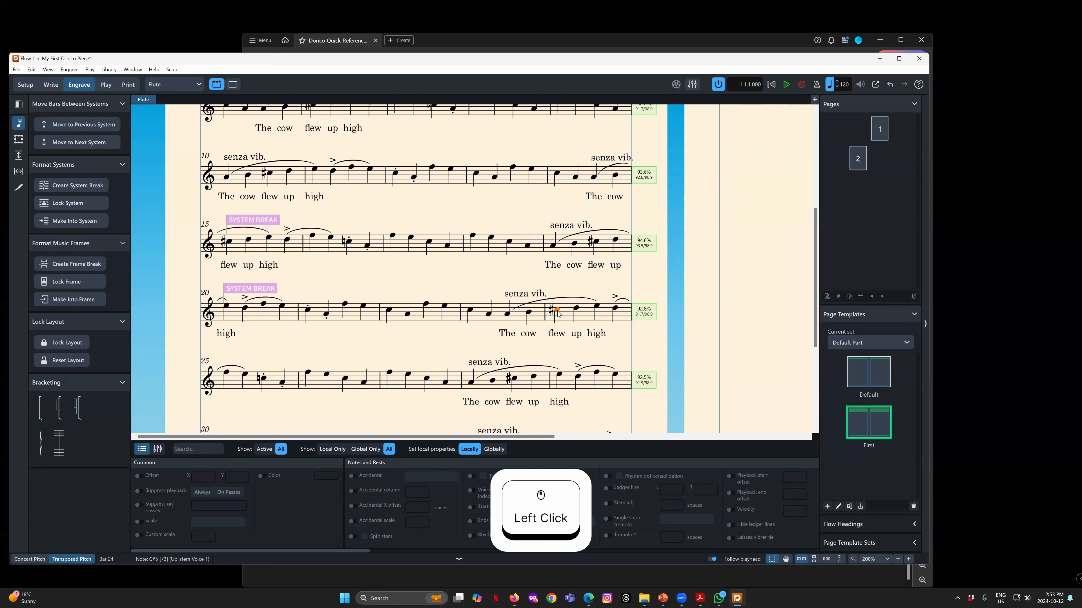
pyautogui.click(556, 250)
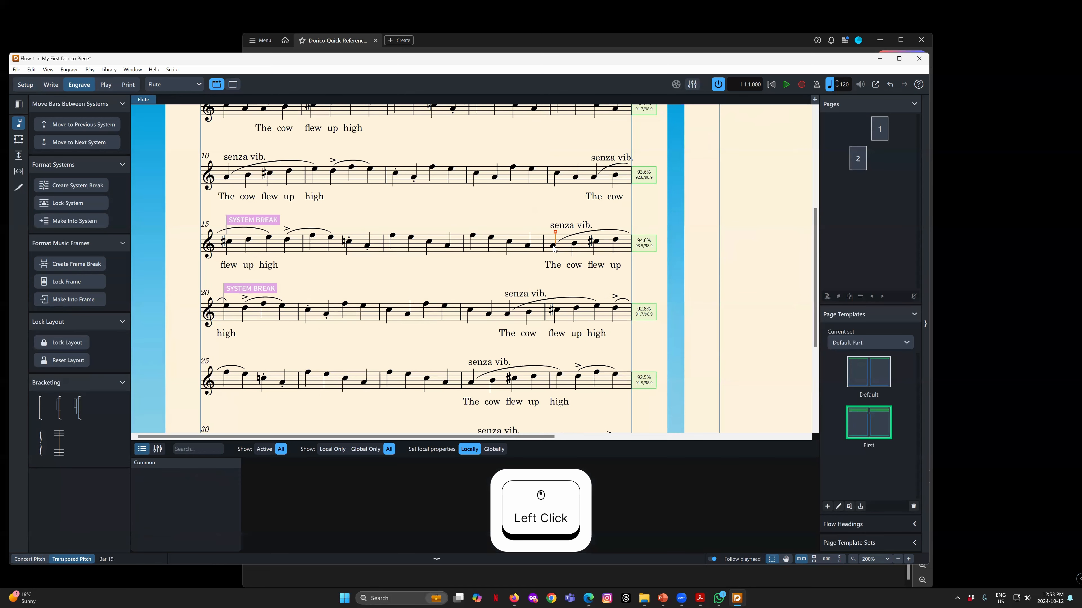
pyautogui.click(558, 312)
pyautogui.press('.')
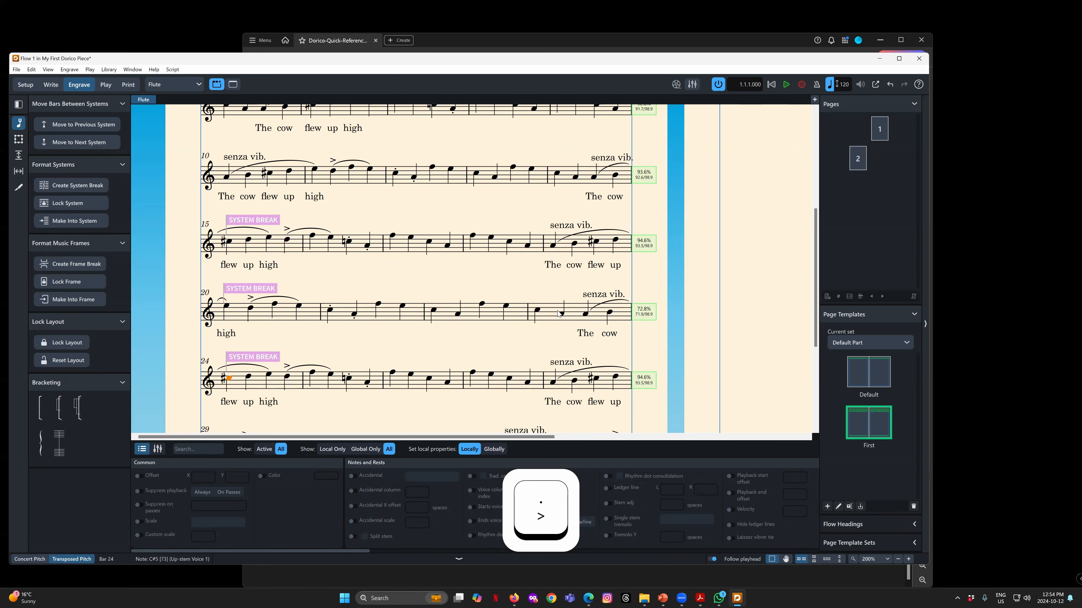
# Make bars 29 to 32 of the Flute layout into a single system
pyautogui.scroll(-3, 482, 354)
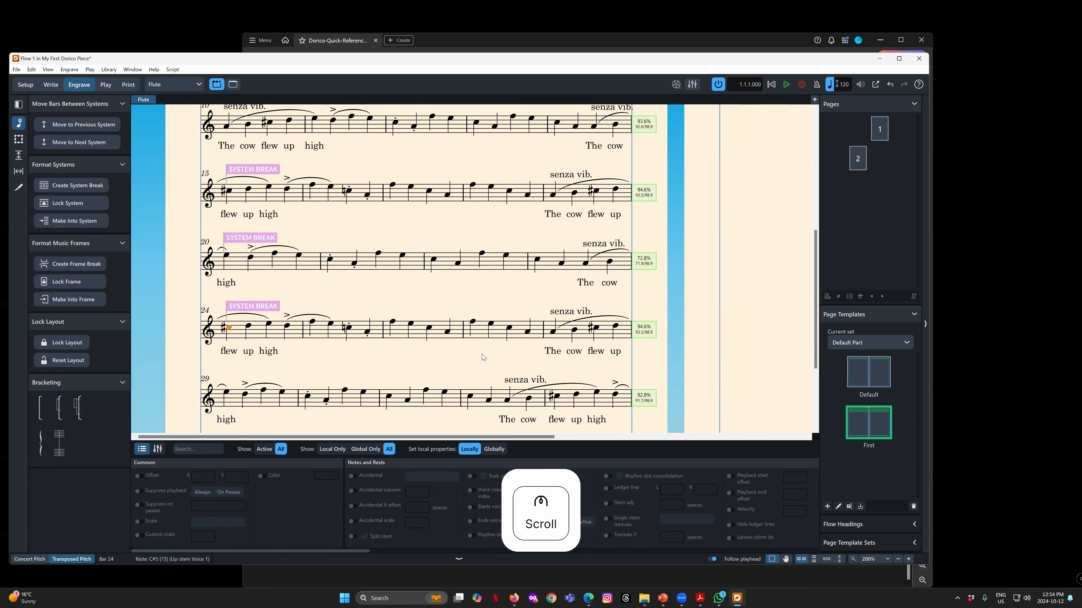
pyautogui.scroll(4, 482, 354)
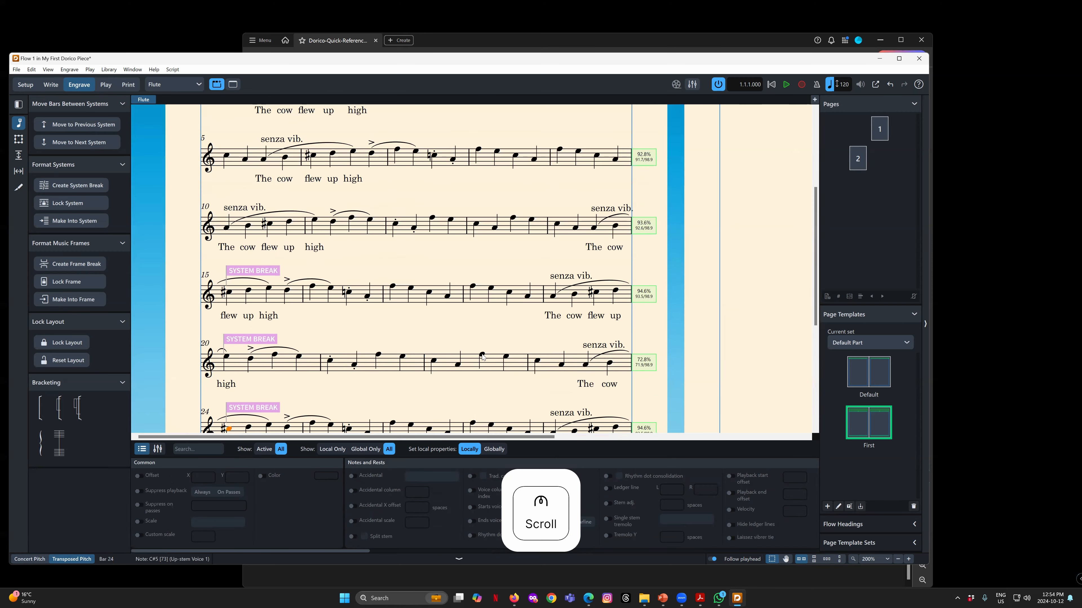
pyautogui.scroll(-3, 532, 326)
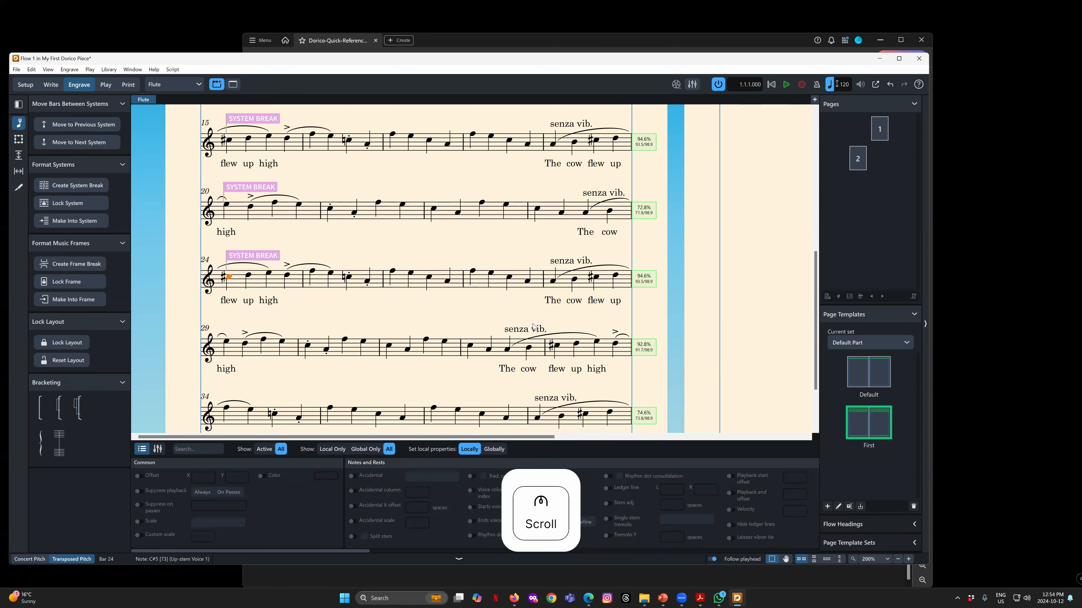
pyautogui.scroll(-1, 533, 326)
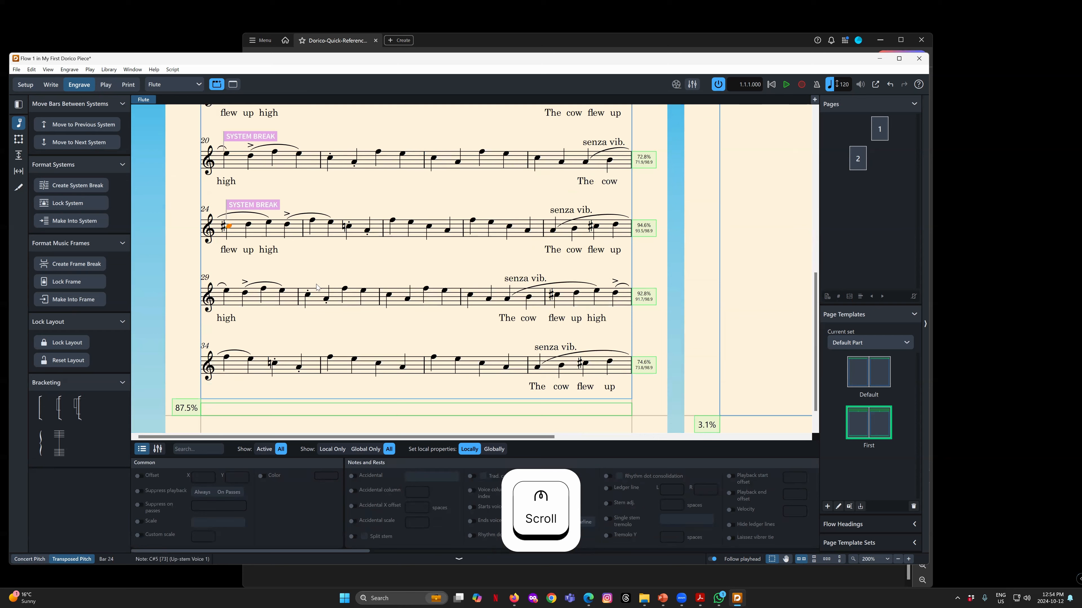
pyautogui.click(596, 292)
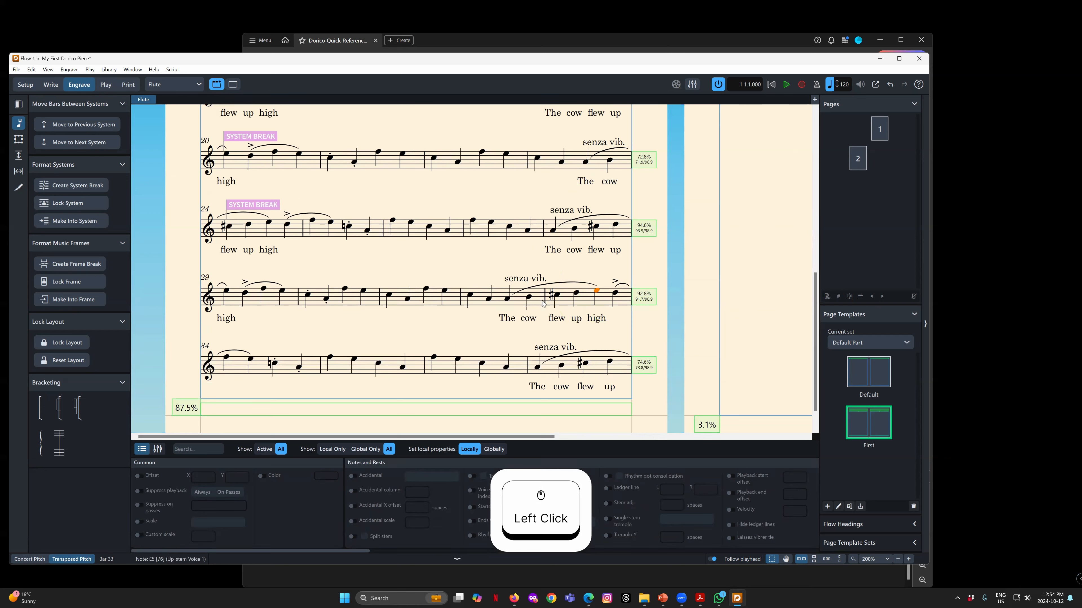
pyautogui.click(529, 301)
pyautogui.click(530, 300)
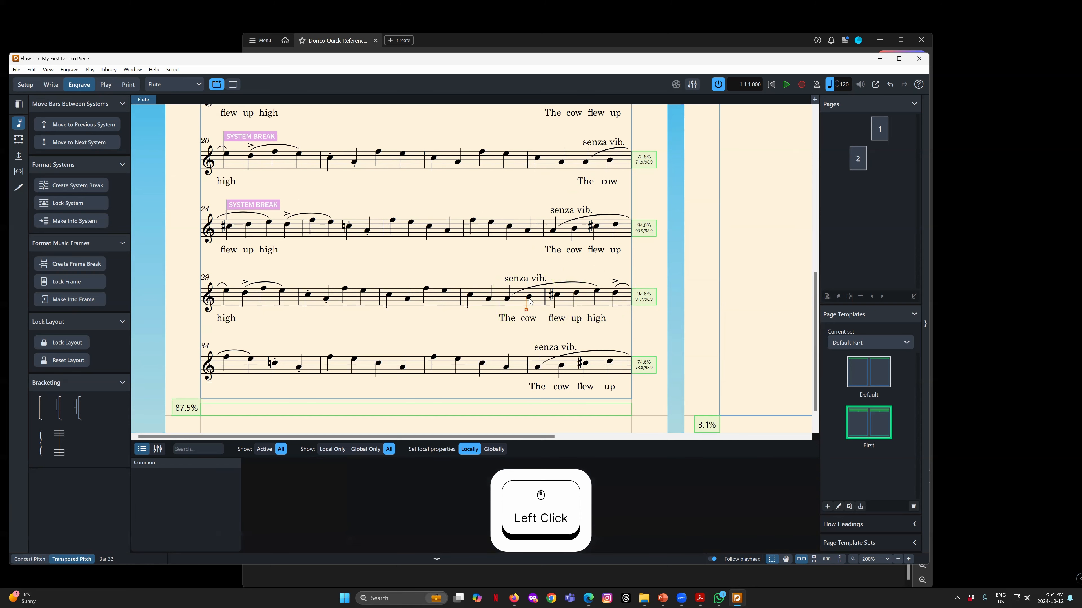
pyautogui.keyDown('ctrl'); pyautogui.click(226, 296); pyautogui.keyUp('ctrl')
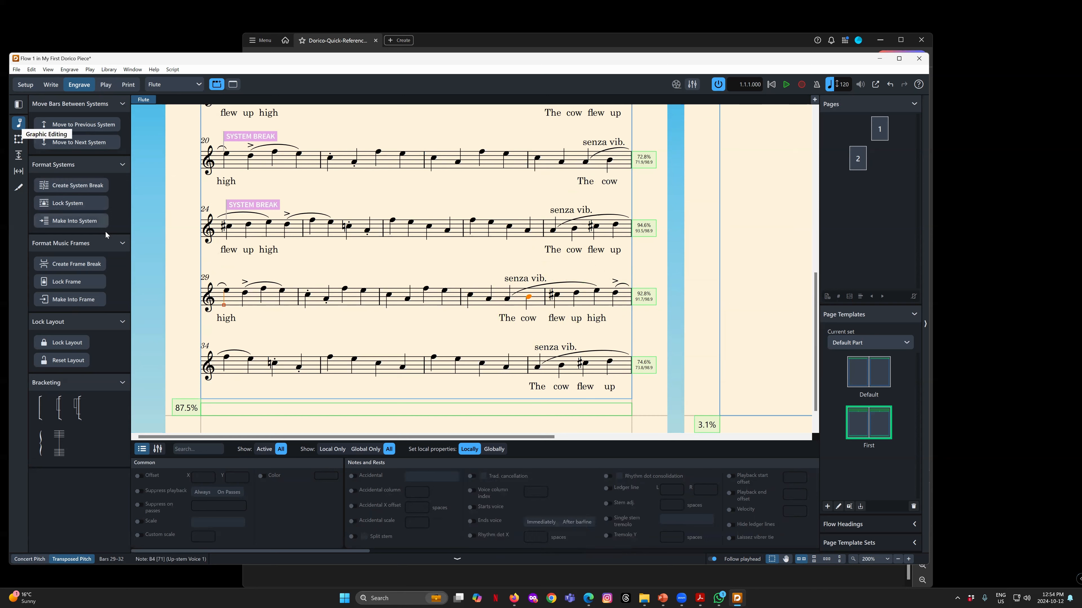
pyautogui.click(64, 220)
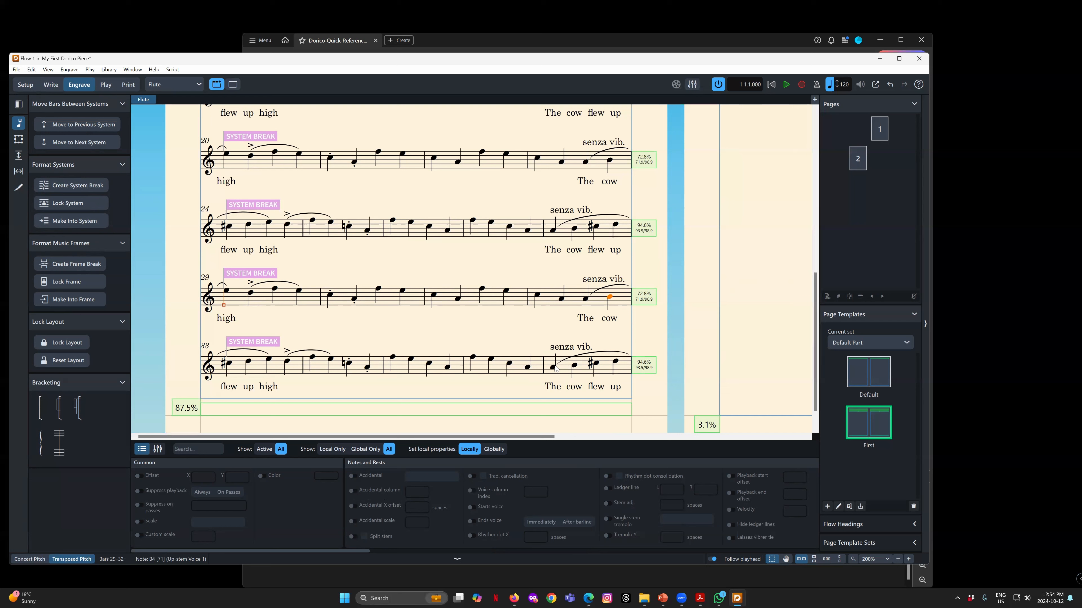
# Inspect the properties of the system breaks at bars 29, 33, 24 and 20, one at a time
pyautogui.click(264, 272)
pyautogui.click(269, 342)
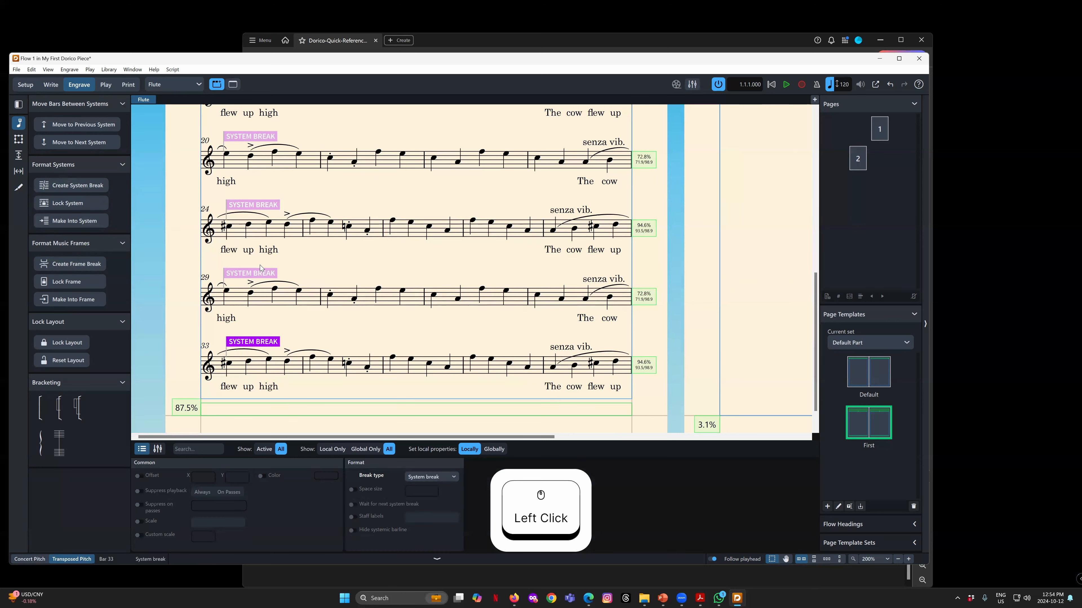
pyautogui.click(262, 274)
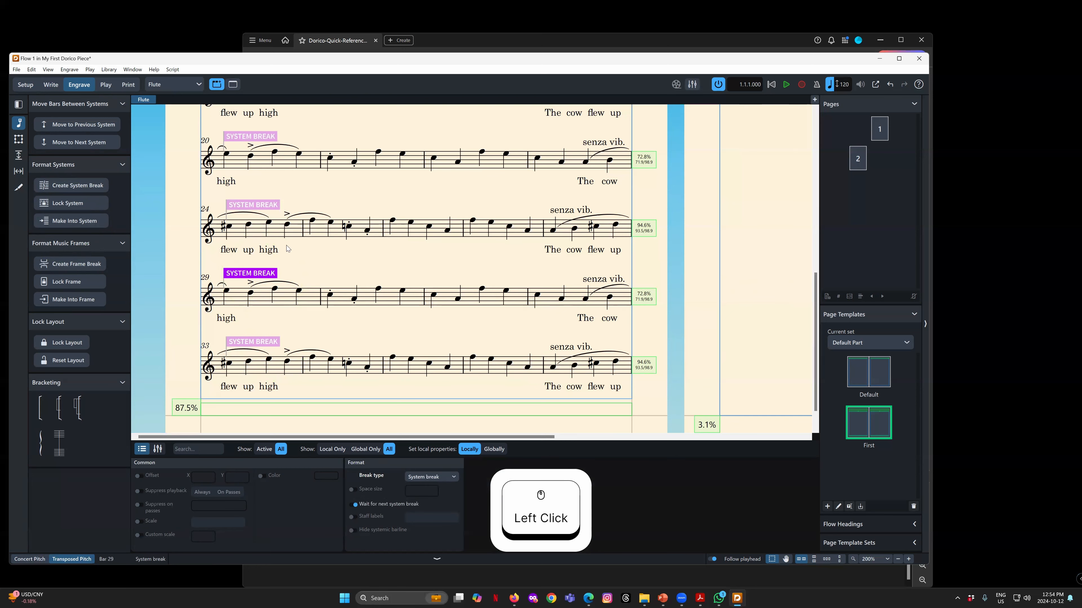
pyautogui.click(271, 207)
pyautogui.click(267, 345)
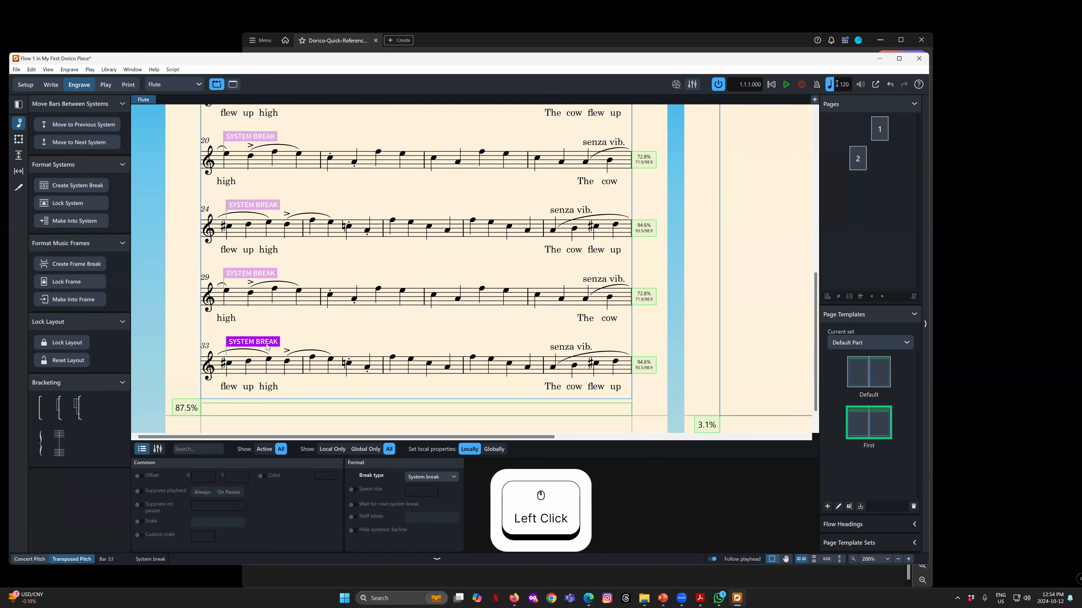
pyautogui.click(262, 202)
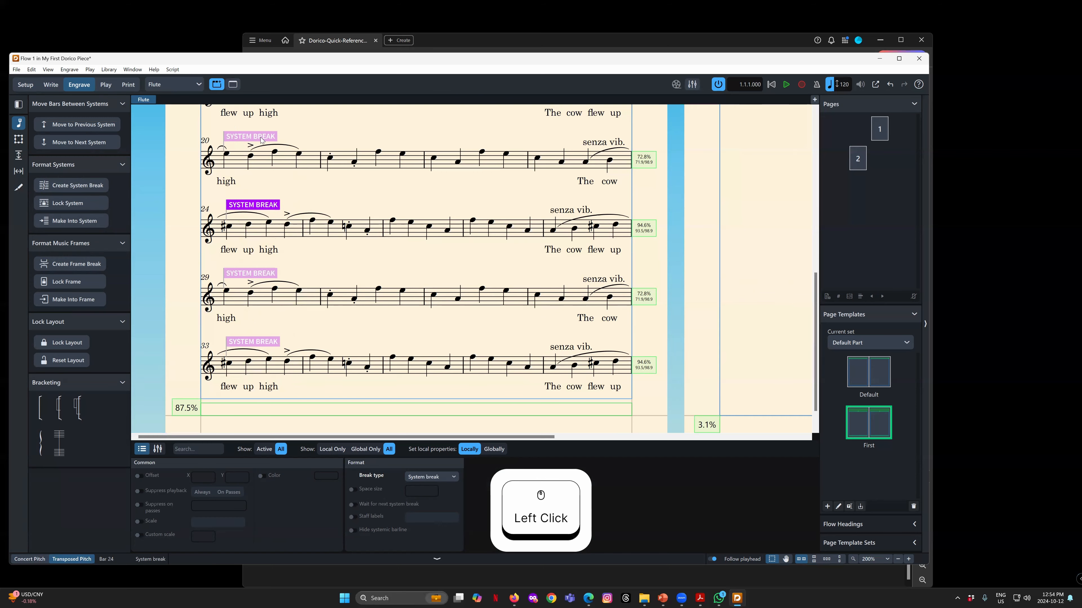
pyautogui.click(251, 136)
# Check the Wait for next system break property of the breaks at bars 15 and 20 selected together, and clear the selection
pyautogui.scroll(4, 292, 320)
pyautogui.scroll(3, 291, 320)
pyautogui.scroll(-3, 292, 320)
pyautogui.click(271, 250)
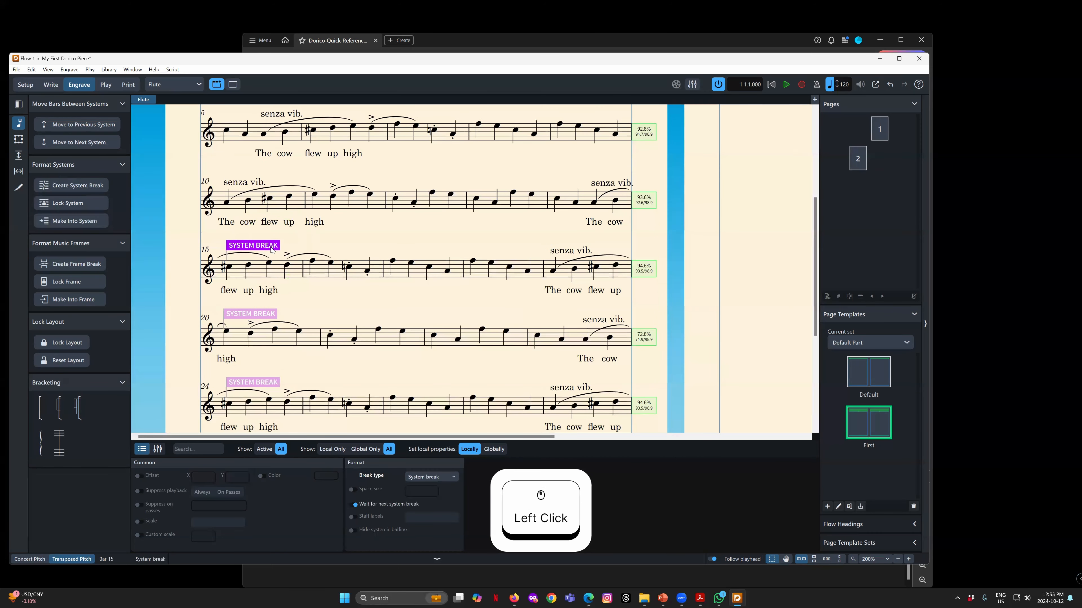
pyautogui.keyDown('ctrl'); pyautogui.click(269, 315); pyautogui.keyUp('ctrl')
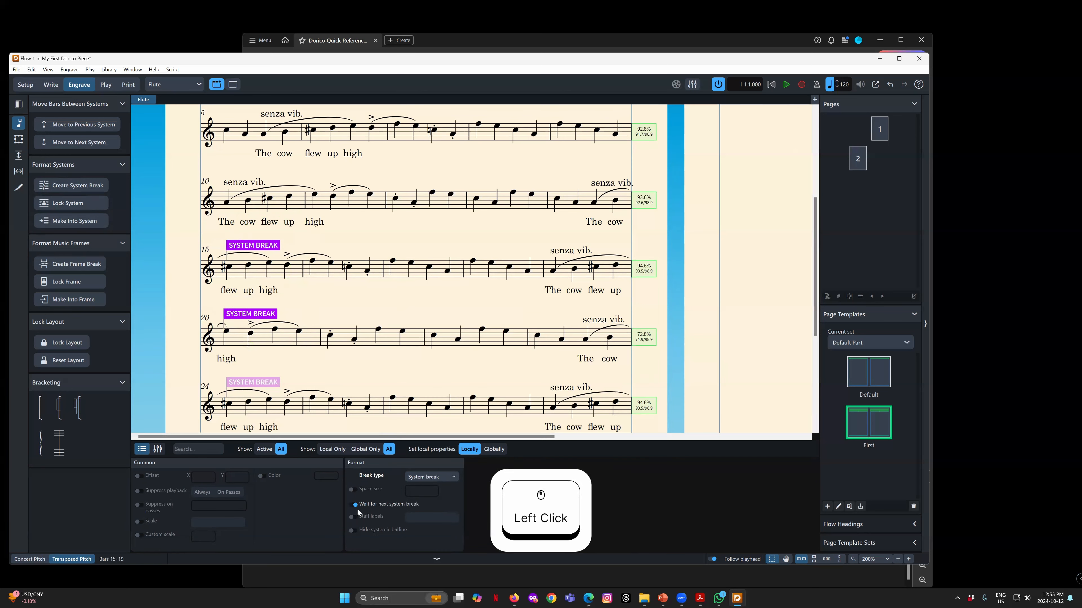
pyautogui.click(266, 246)
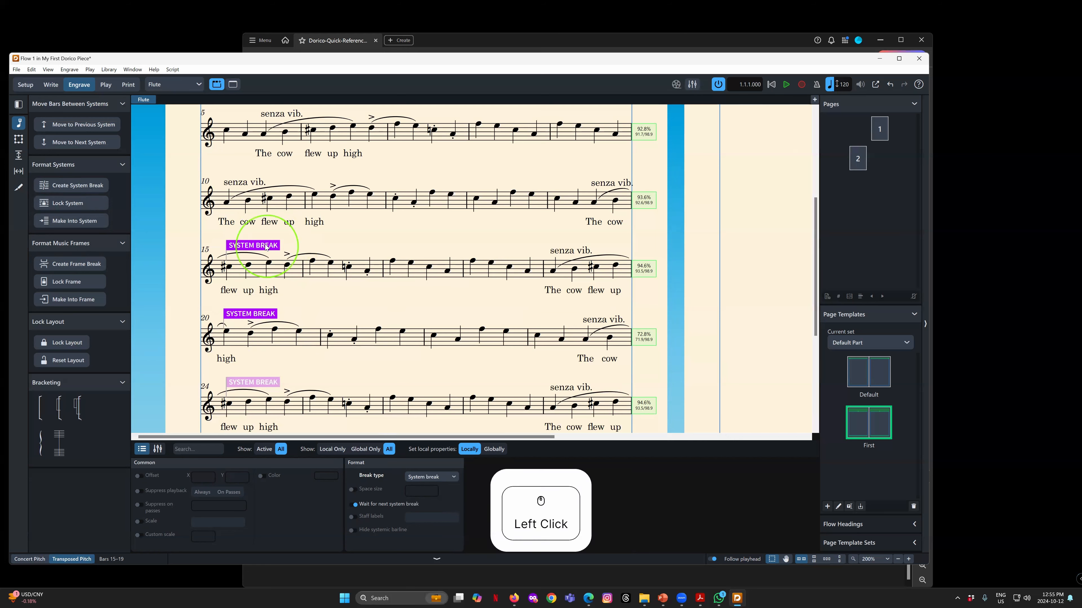
pyautogui.click(267, 247)
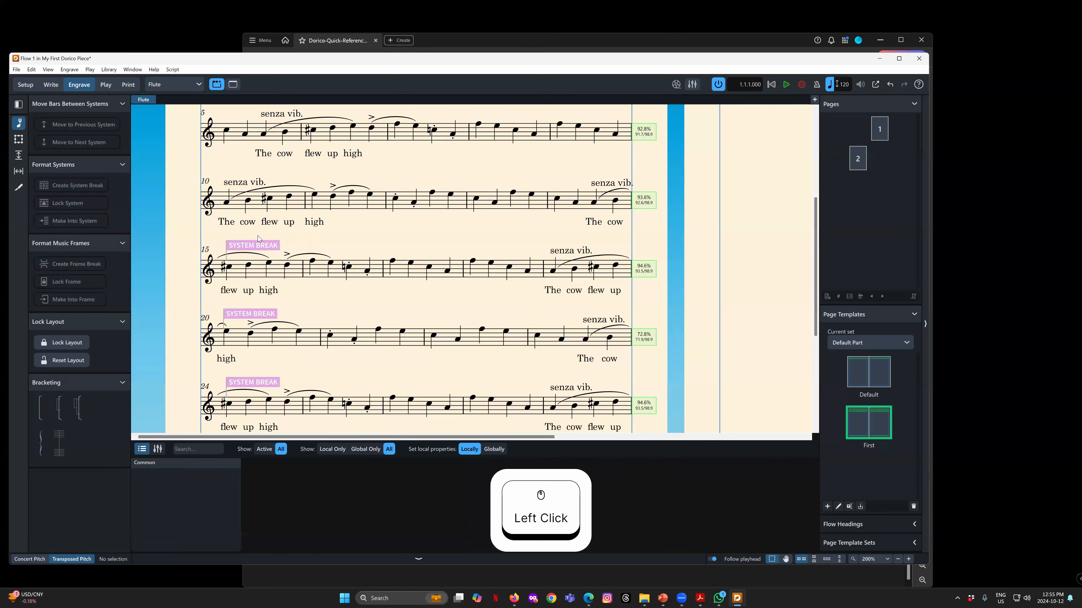
# Delete the system breaks at bars 15, 20, 24, 29 and 33 of the Flute layout together
pyautogui.click(267, 248)
pyautogui.keyDown('ctrl'); pyautogui.click(256, 316); pyautogui.keyUp('ctrl')
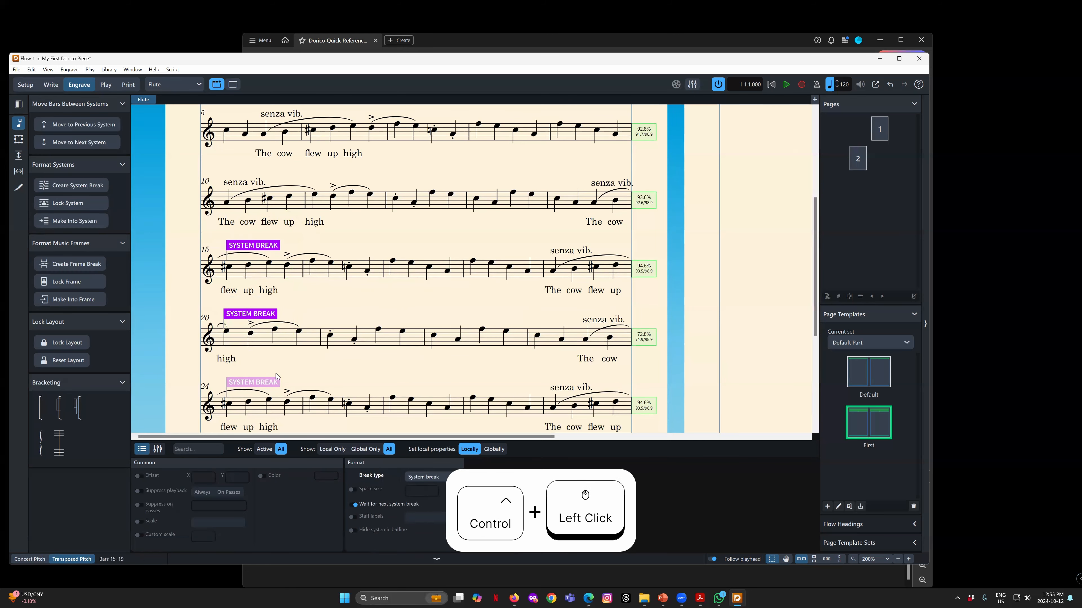
pyautogui.scroll(-2, 276, 376)
pyautogui.keyDown('ctrl'); pyautogui.click(265, 378); pyautogui.keyUp('ctrl')
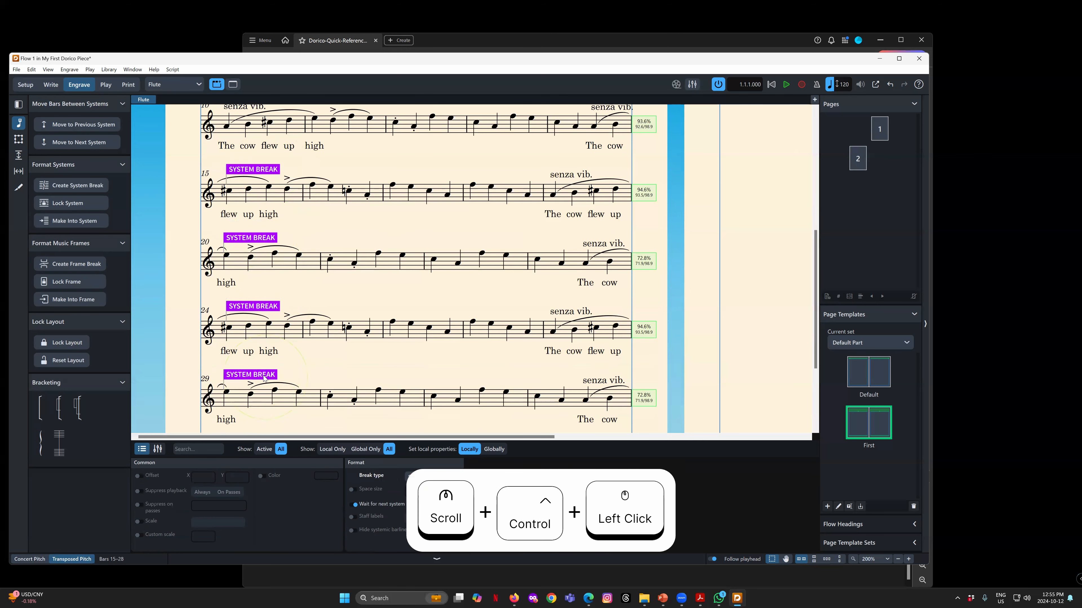
pyautogui.scroll(-2, 265, 378)
pyautogui.keyDown('ctrl'); pyautogui.click(268, 370); pyautogui.keyUp('ctrl')
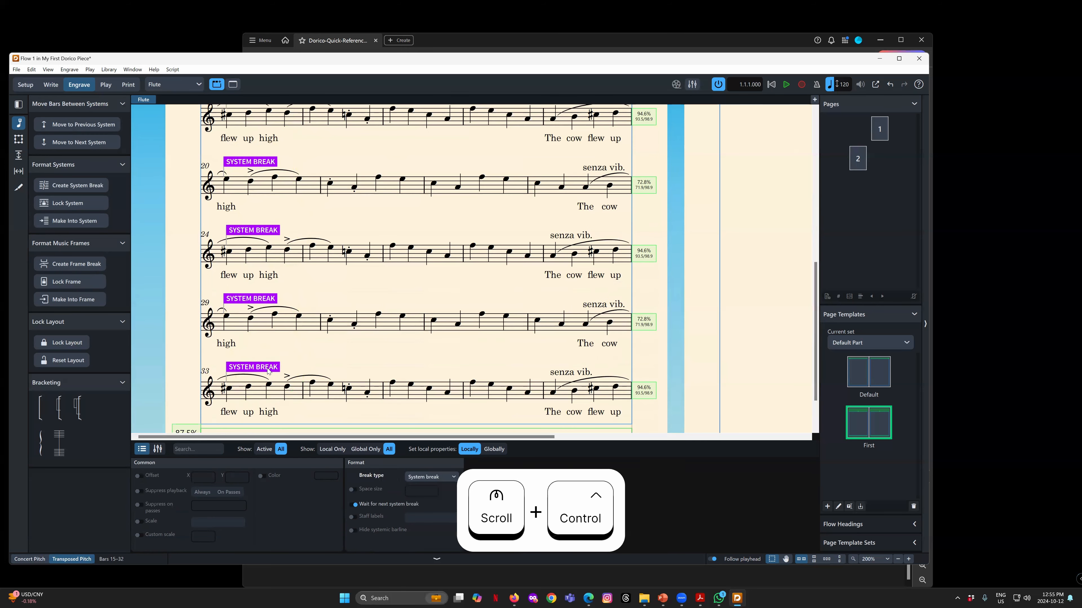
pyautogui.press('Delete')
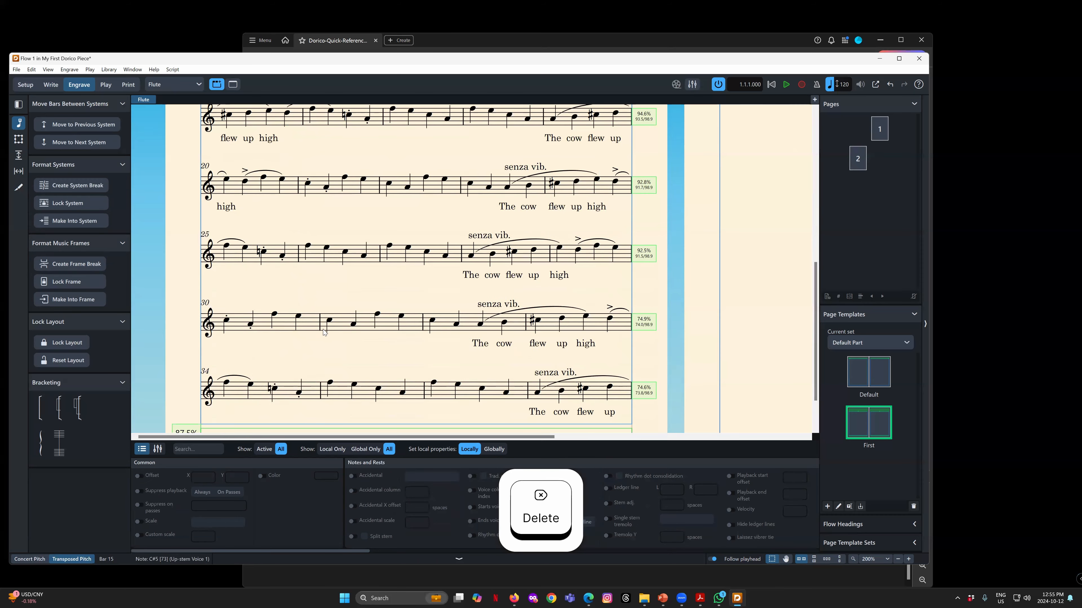
# Try creating a system break at the start of bar 5 of the Flute layout, and undo it
pyautogui.scroll(8, 323, 332)
pyautogui.moveTo(363, 438); pyautogui.dragTo(280, 415)
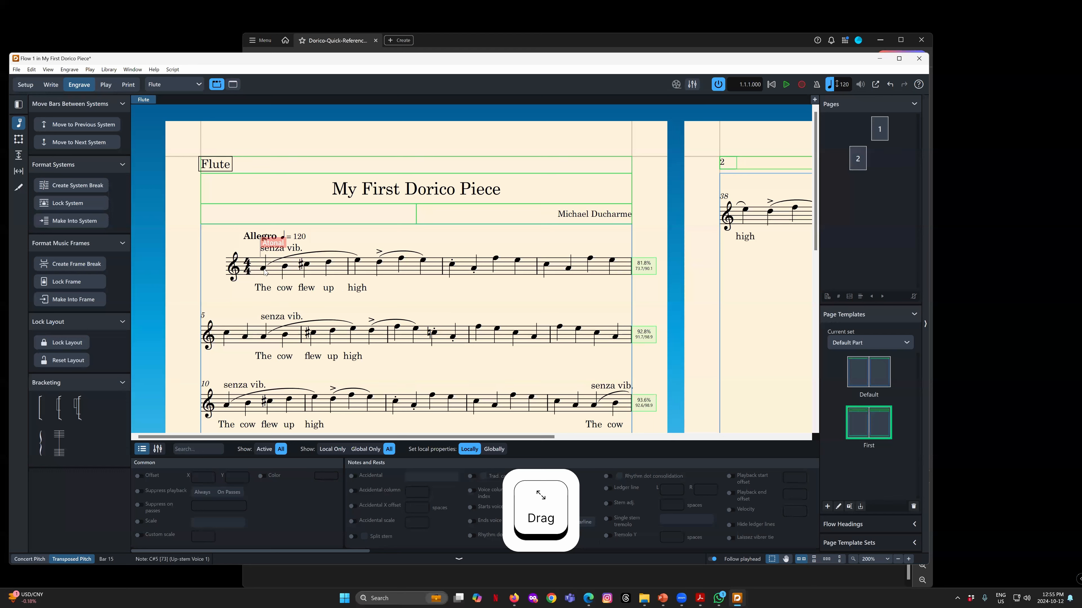
pyautogui.click(227, 335)
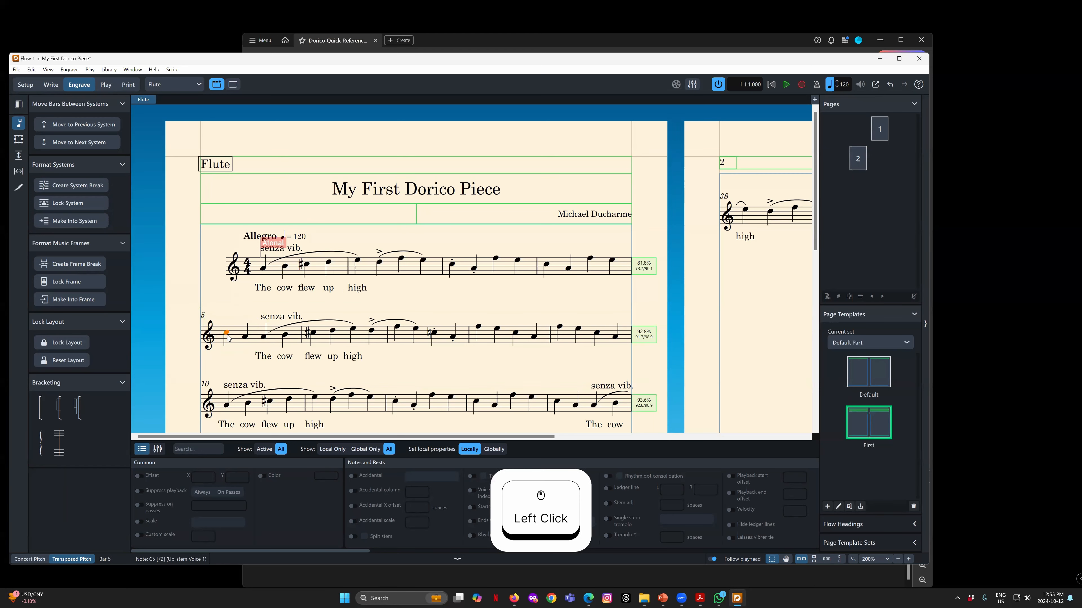
pyautogui.click(67, 188)
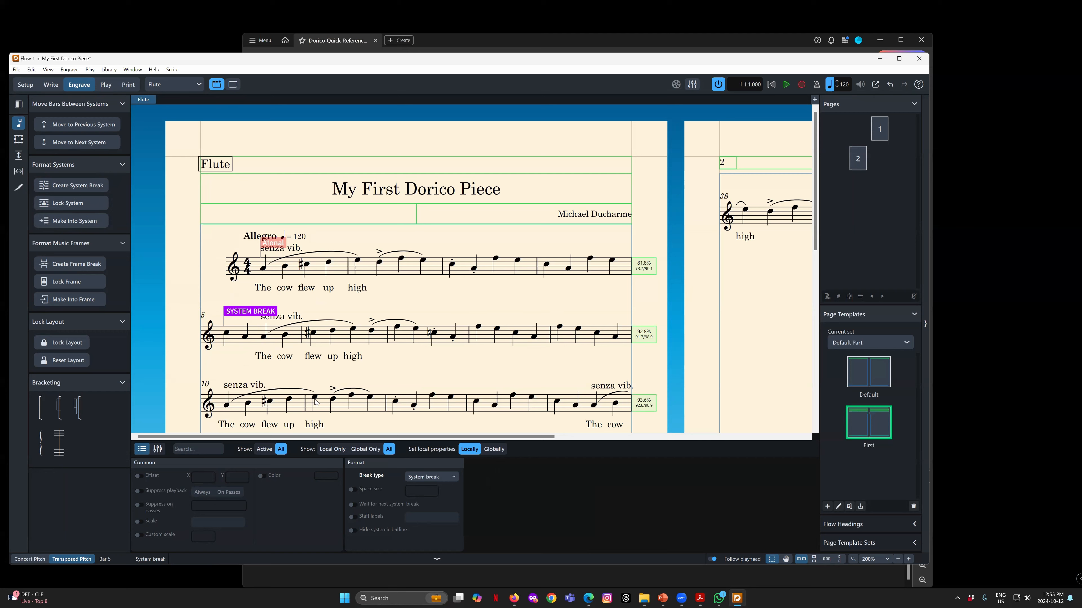
pyautogui.hotkey('ctrl', 'z')
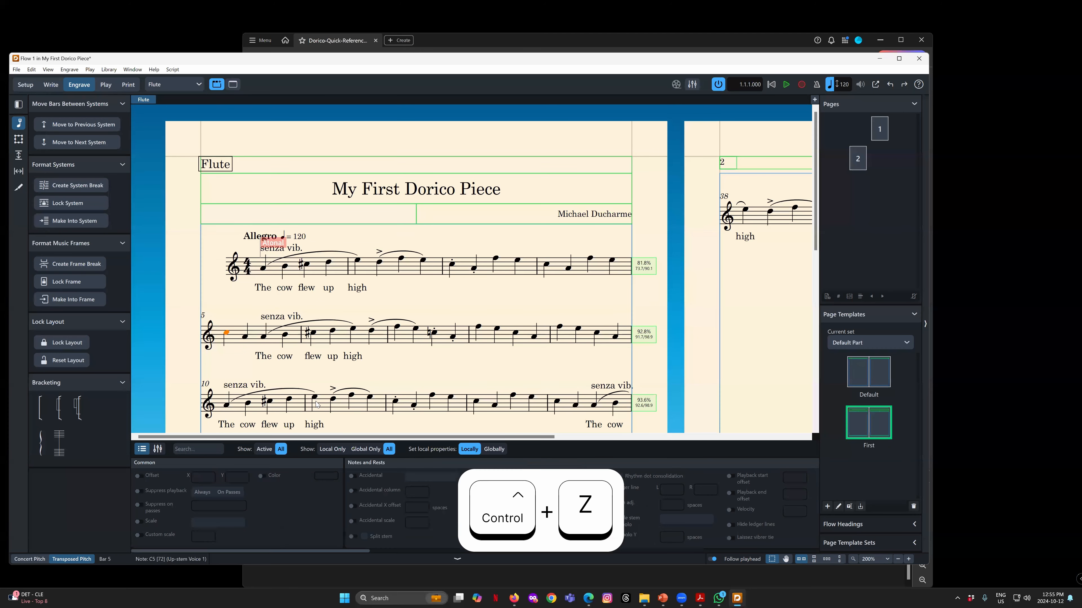
# Try making bars 5 to 10 of the Flute layout into a single system, and undo it
pyautogui.click(226, 406)
pyautogui.click(290, 400)
pyautogui.keyDown('ctrl'); pyautogui.click(201, 326); pyautogui.keyUp('ctrl')
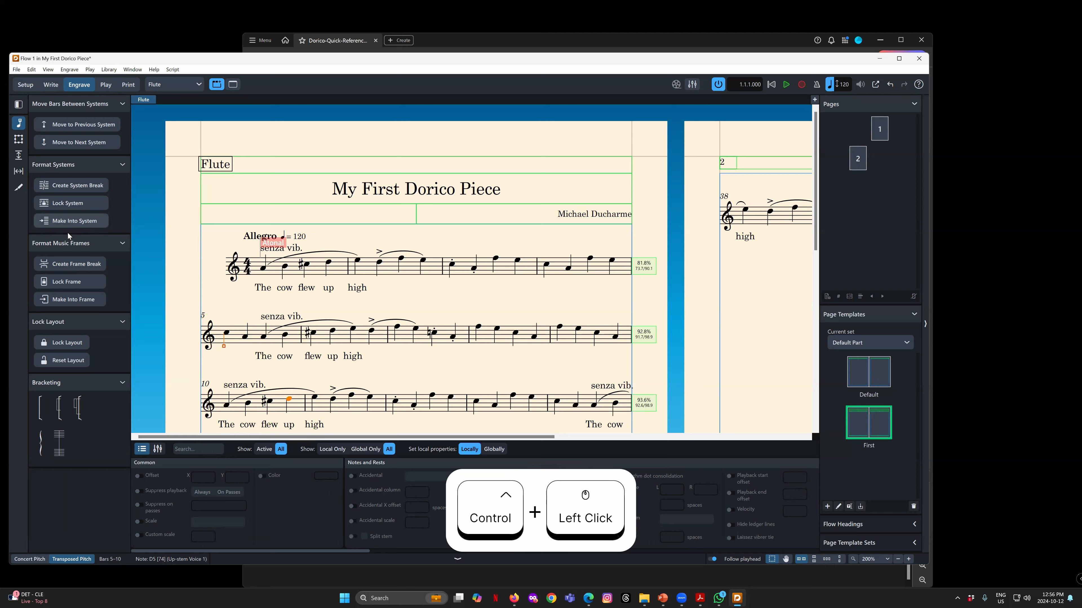
pyautogui.click(69, 223)
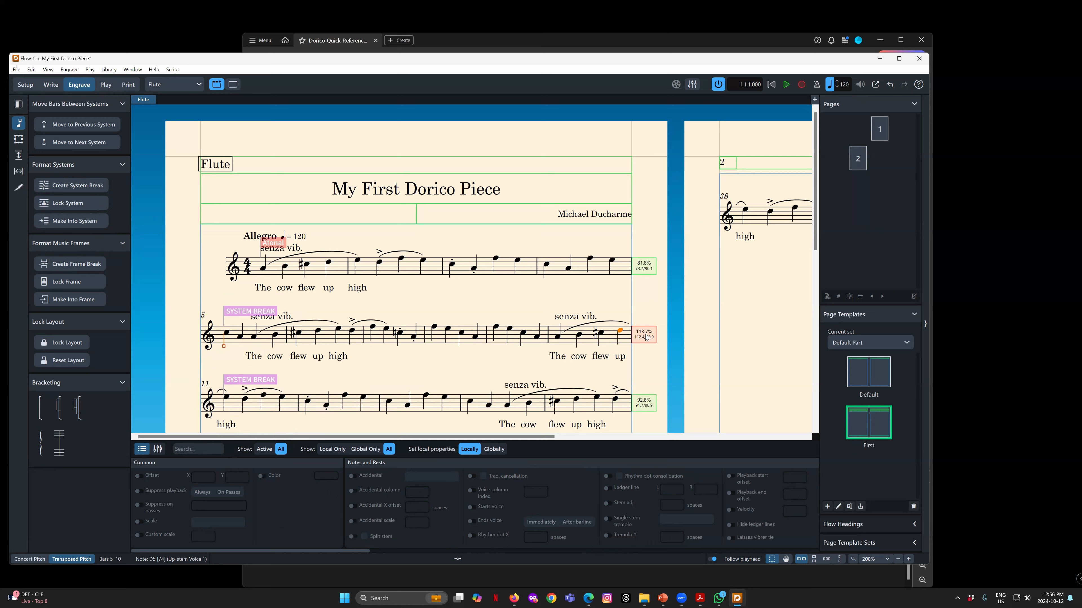
pyautogui.press('ctrl')
pyautogui.hotkey('ctrl', 'z')
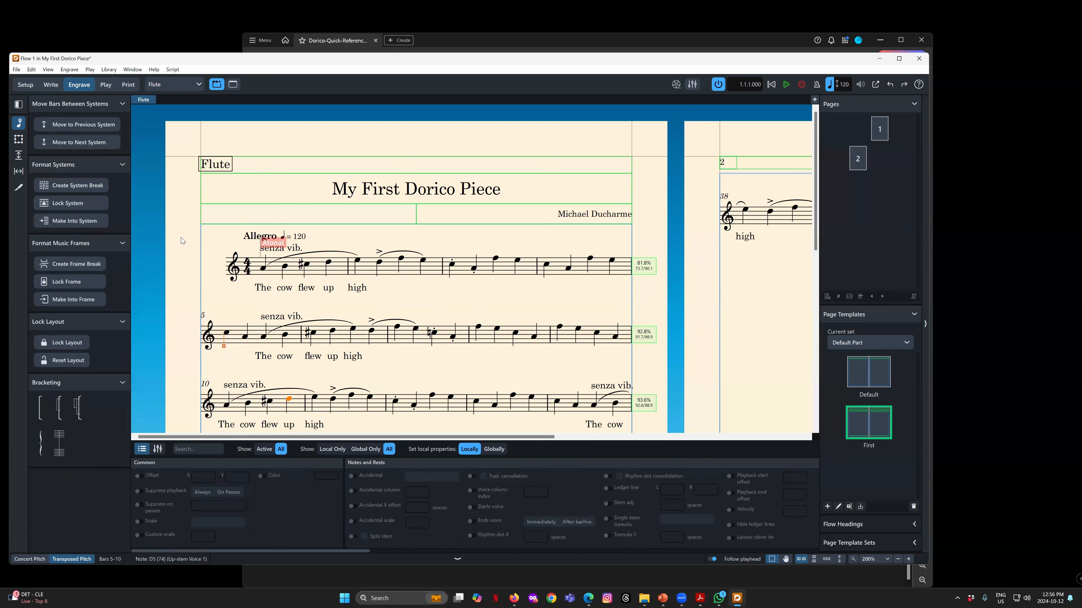
# Create separate system breaks at bars 5 and 11 of the Flute layout
pyautogui.click(228, 335)
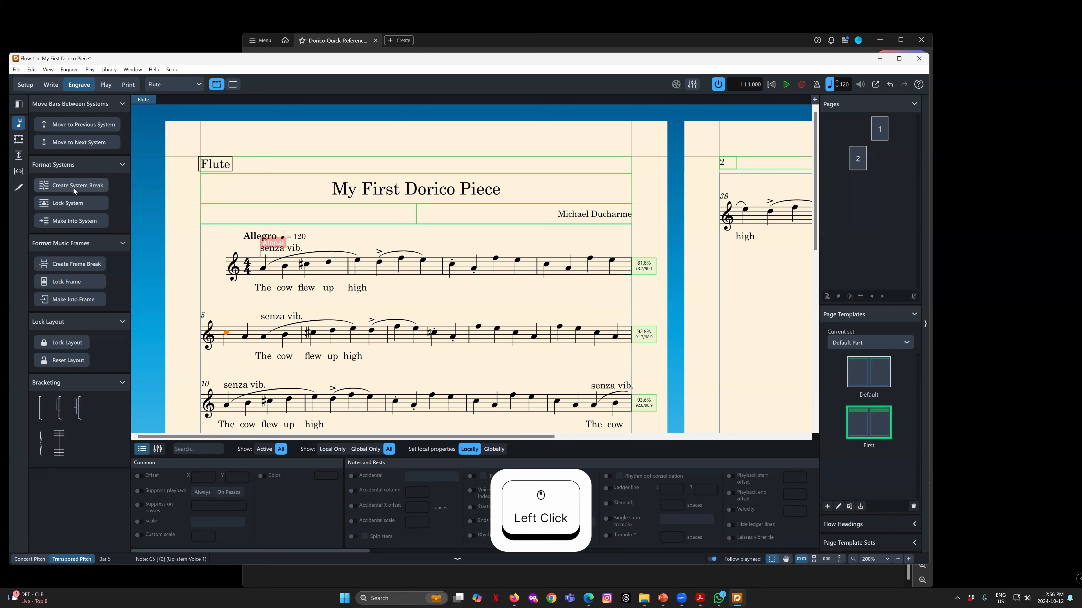
pyautogui.scroll(-2, 230, 267)
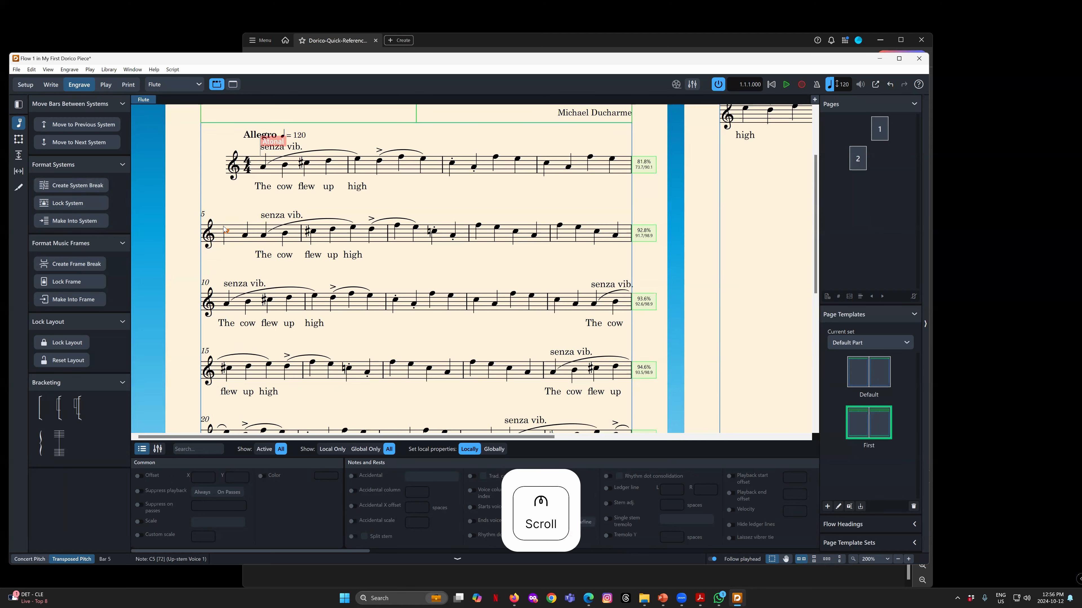
pyautogui.click(70, 185)
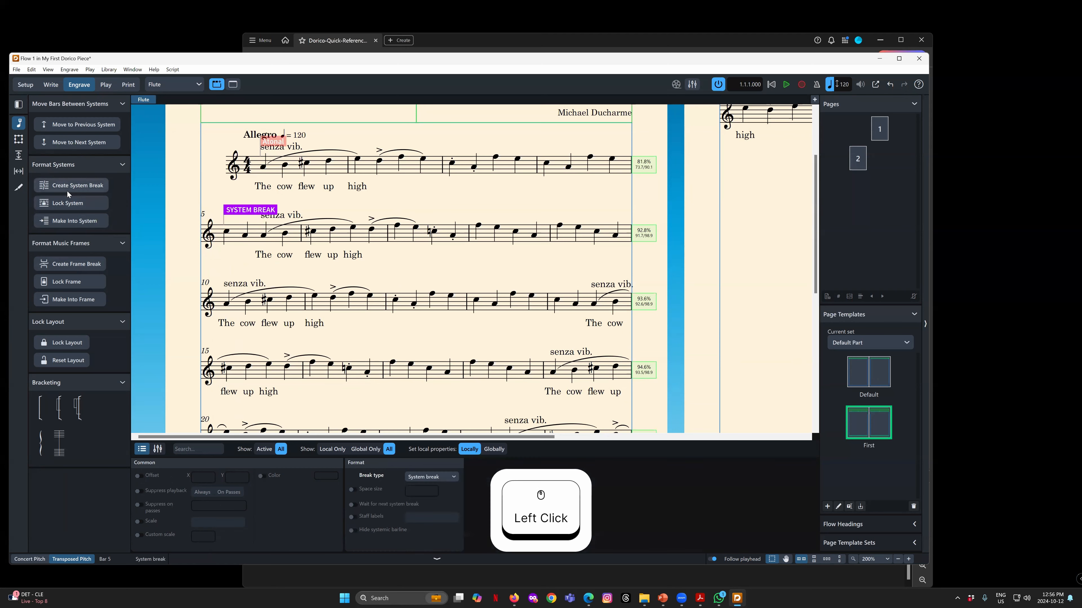
pyautogui.click(316, 299)
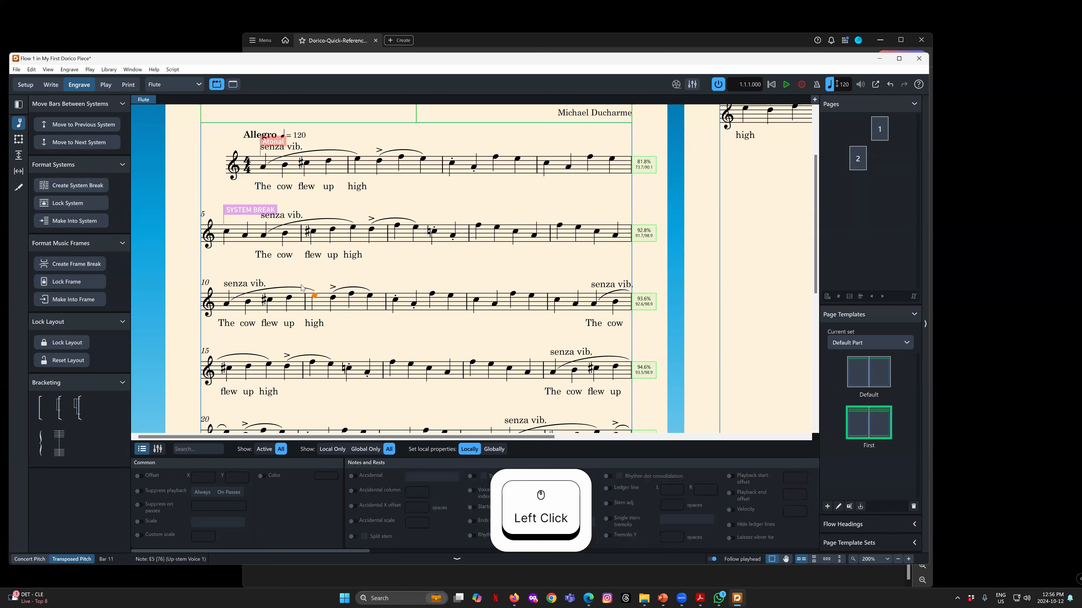
pyautogui.click(82, 187)
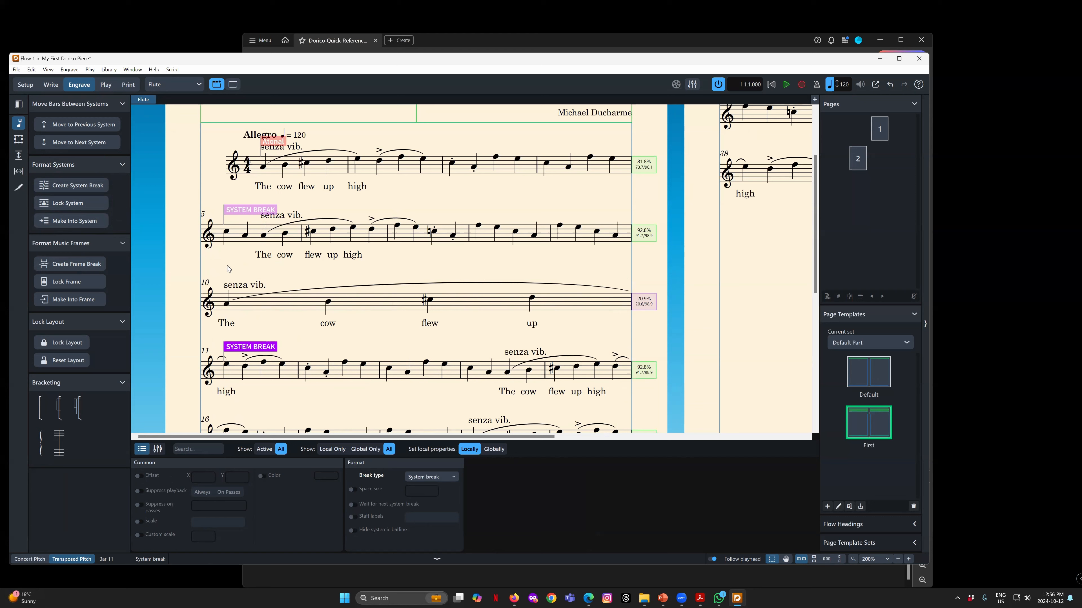
# Turn on Wait for next system break for the system break at bar 5, and clear the selection
pyautogui.click(242, 214)
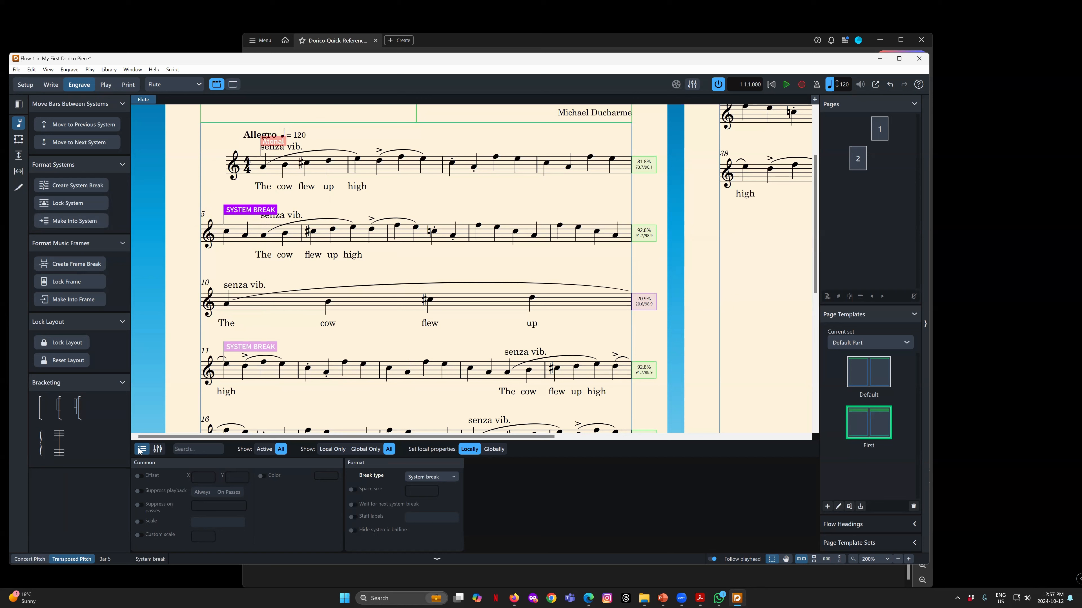
pyautogui.click(352, 505)
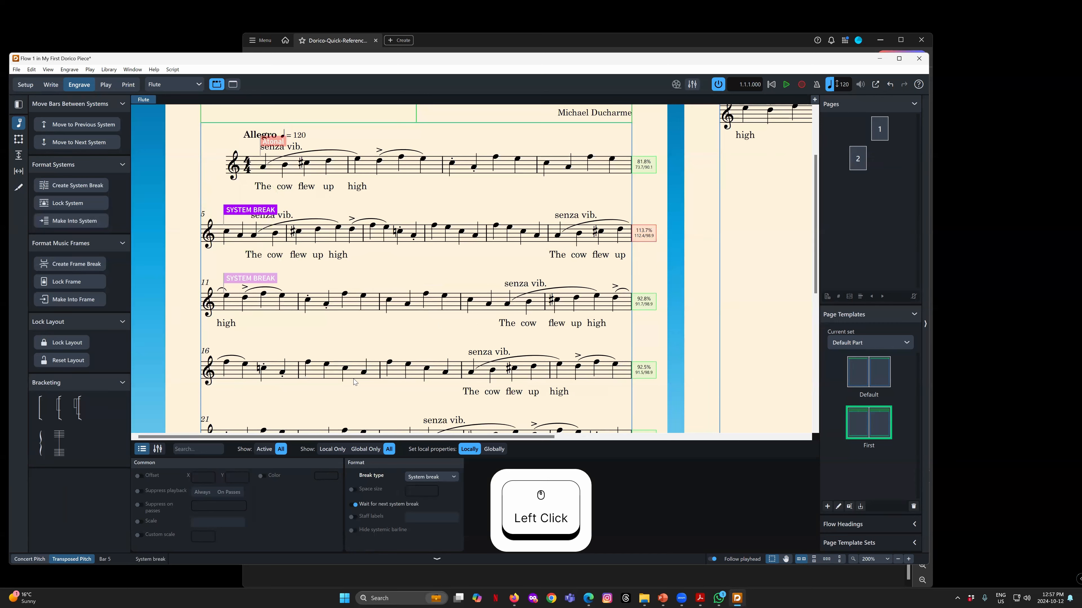
pyautogui.click(452, 263)
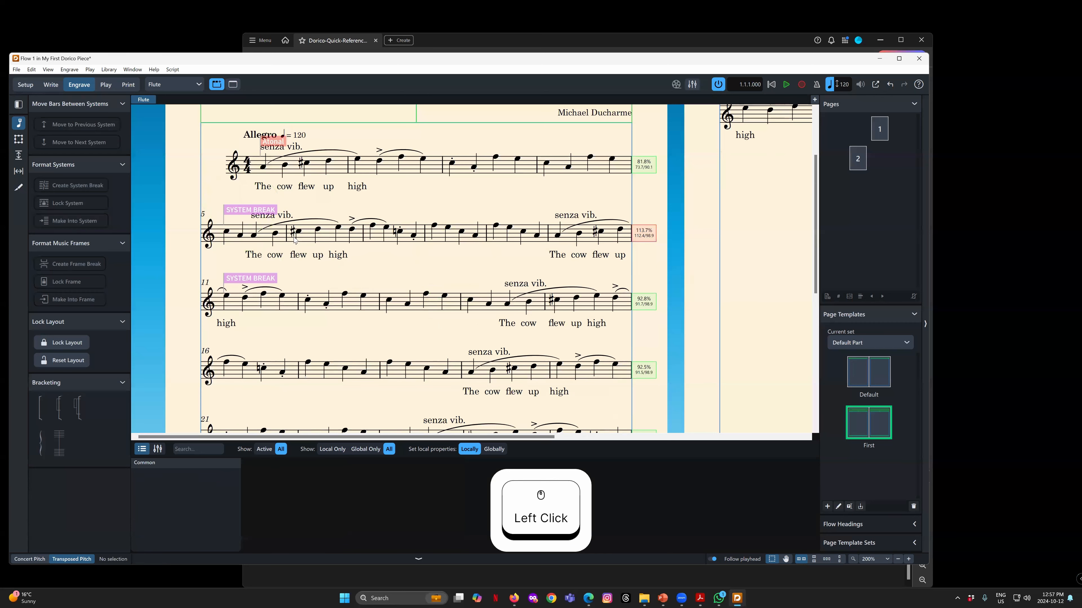
# Try deleting the system break at bar 11, check the properties of the bar 5 break, and undo the deletion
pyautogui.click(242, 209)
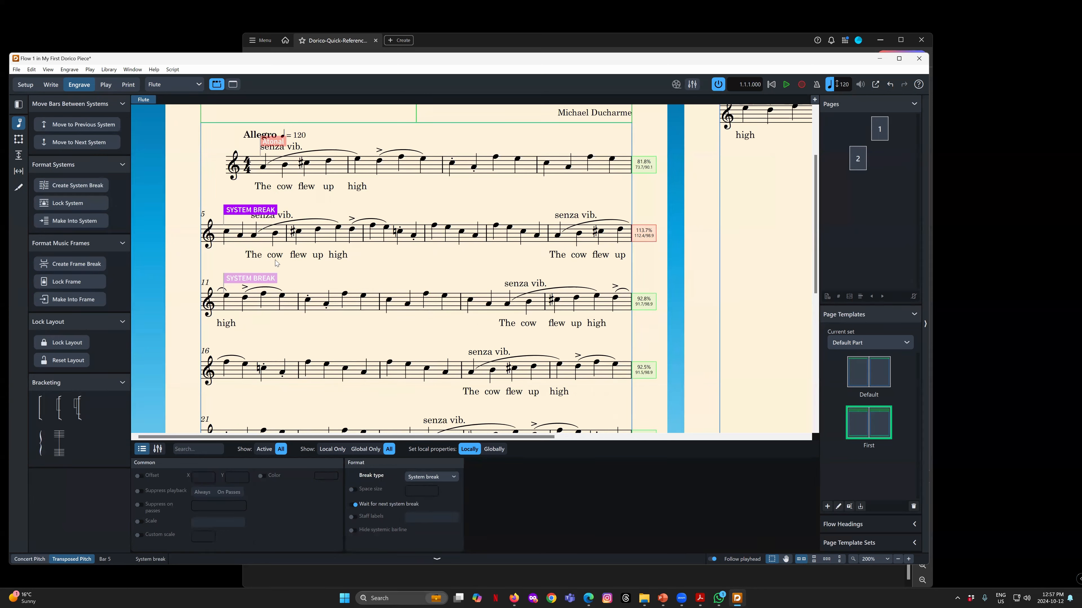
pyautogui.click(268, 278)
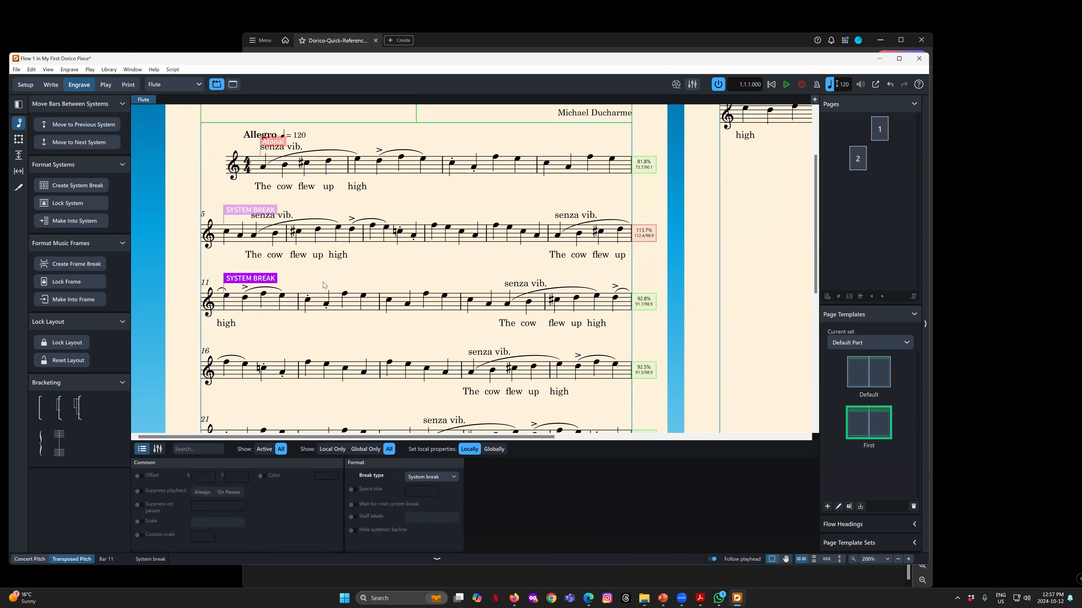
pyautogui.press('Delete')
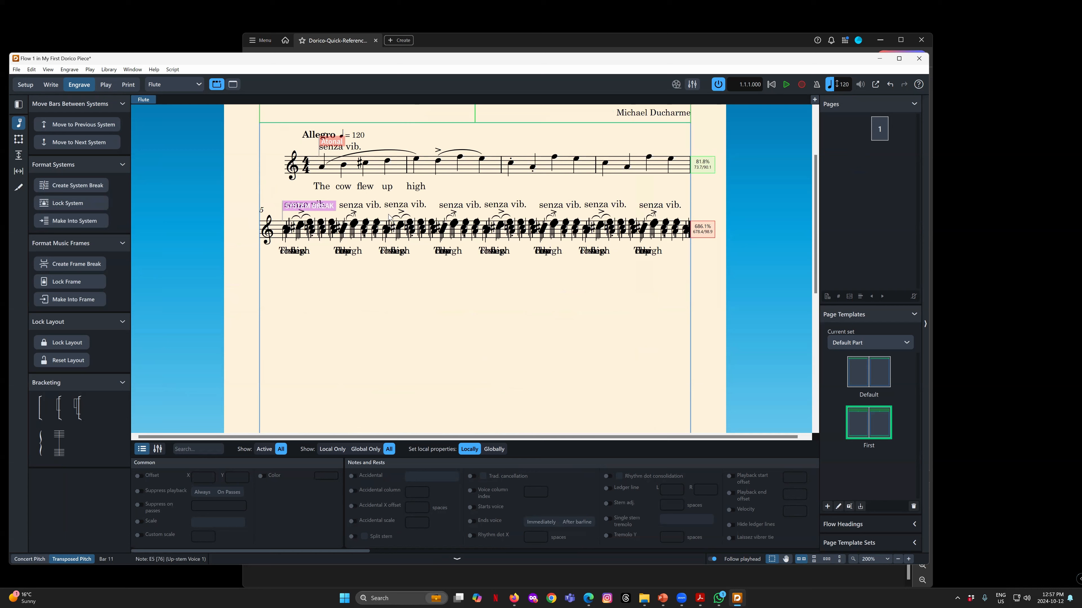
pyautogui.click(336, 209)
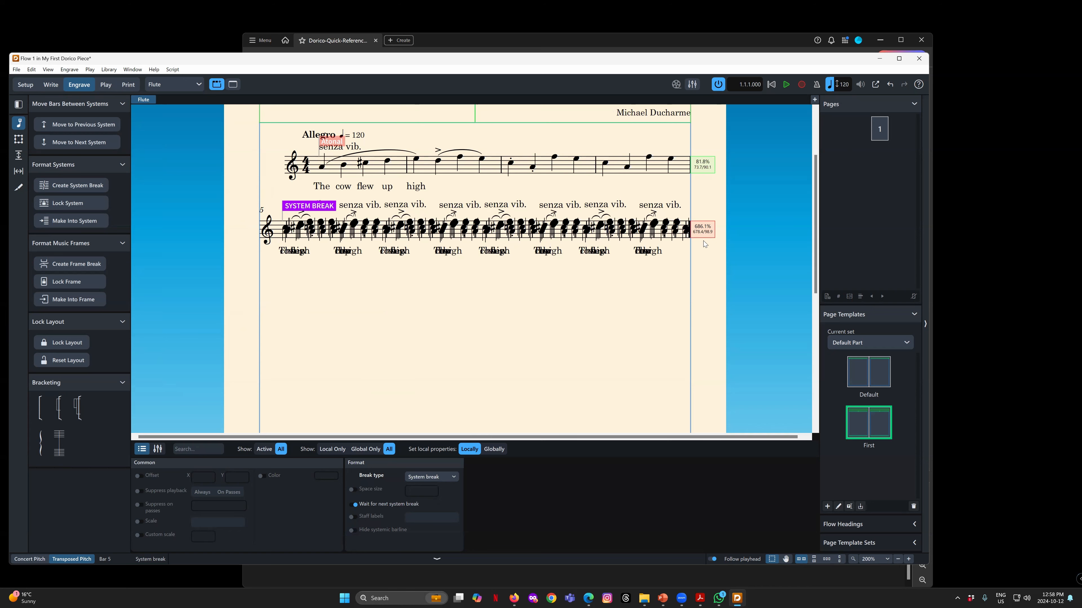
pyautogui.hotkey('ctrl', 'z')
pyautogui.hotkey('ctrl', 'z')
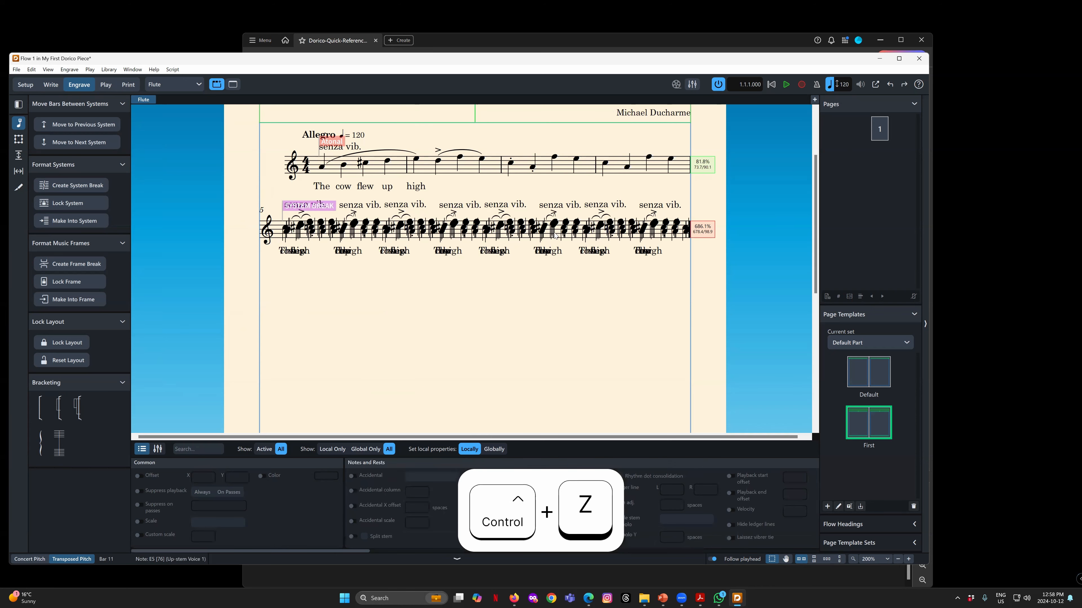
# Compare the Wait for next system break property of the system breaks at bars 5 and 11
pyautogui.click(251, 209)
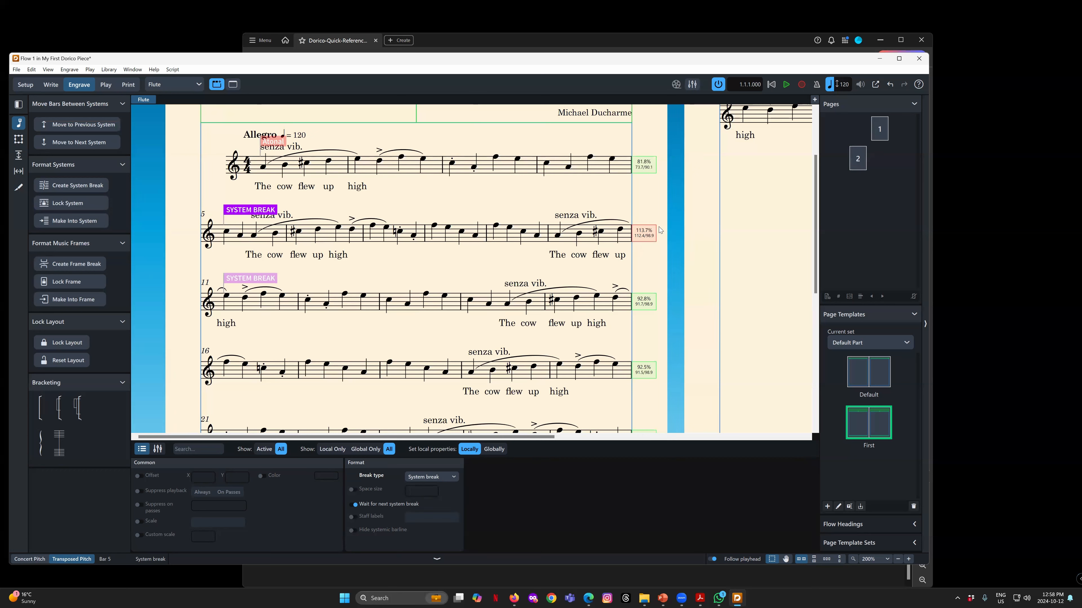
pyautogui.click(254, 279)
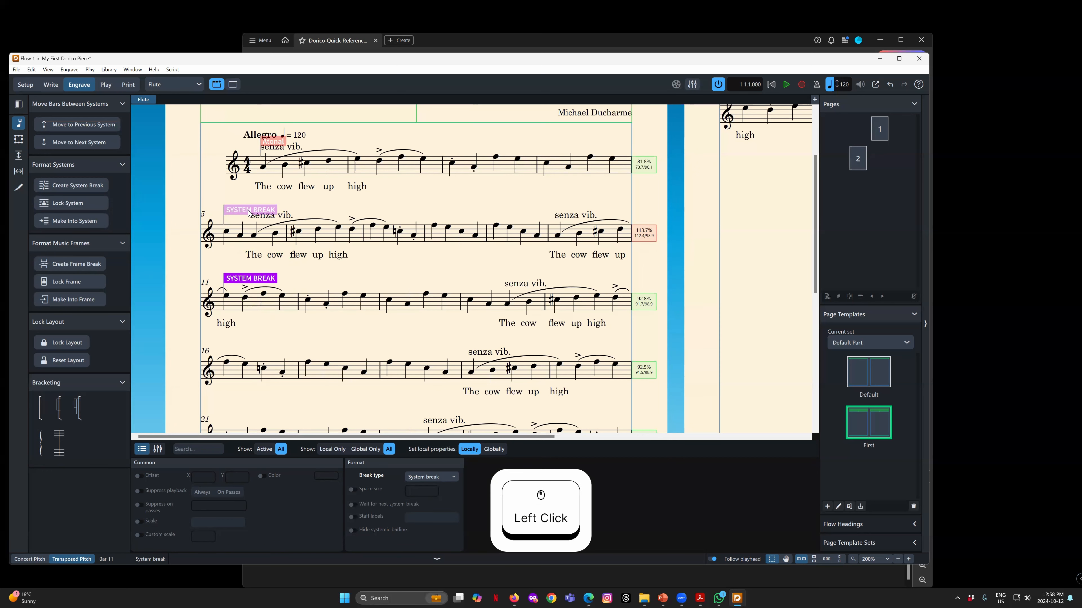
pyautogui.click(239, 211)
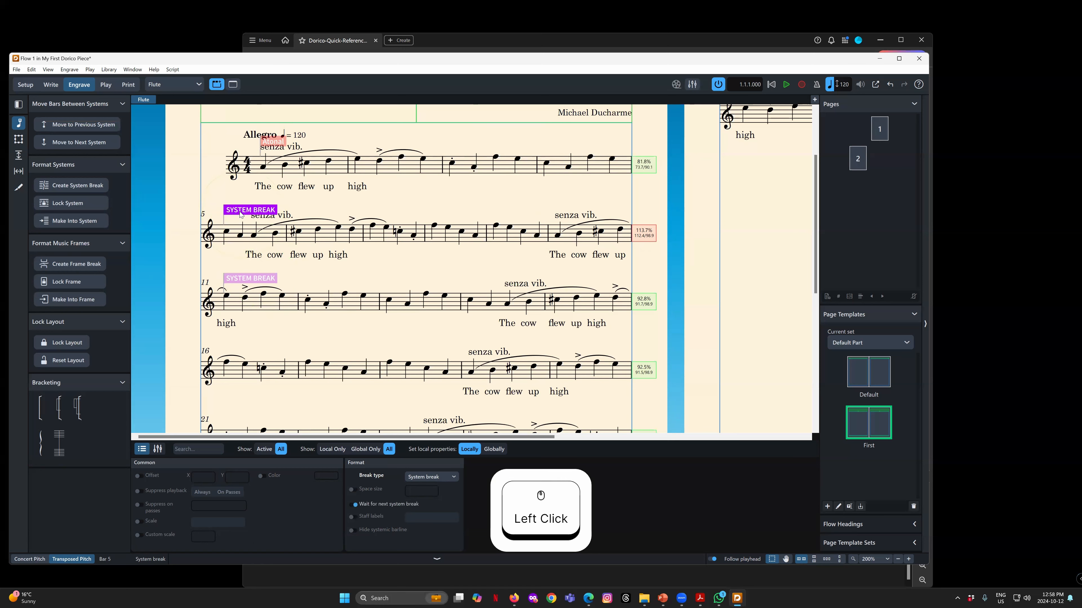
pyautogui.click(256, 279)
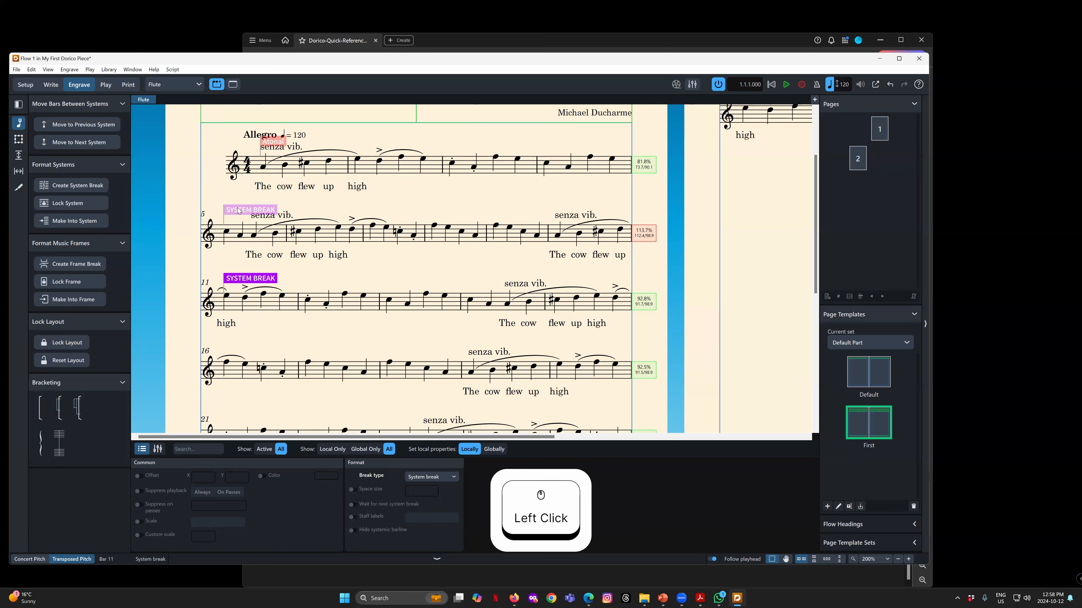
pyautogui.click(240, 209)
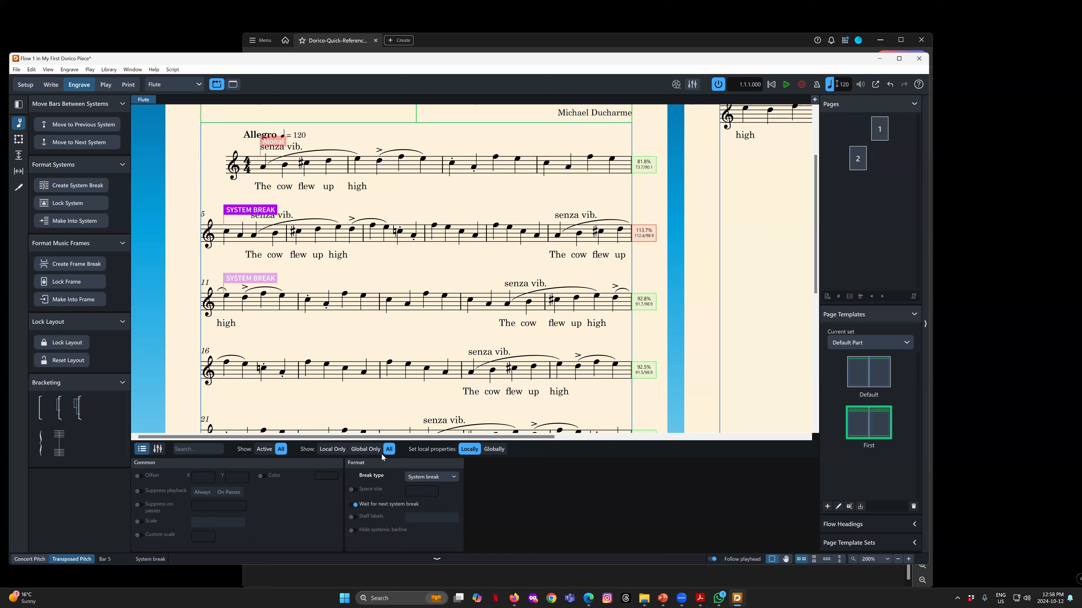
pyautogui.click(259, 279)
pyautogui.click(233, 213)
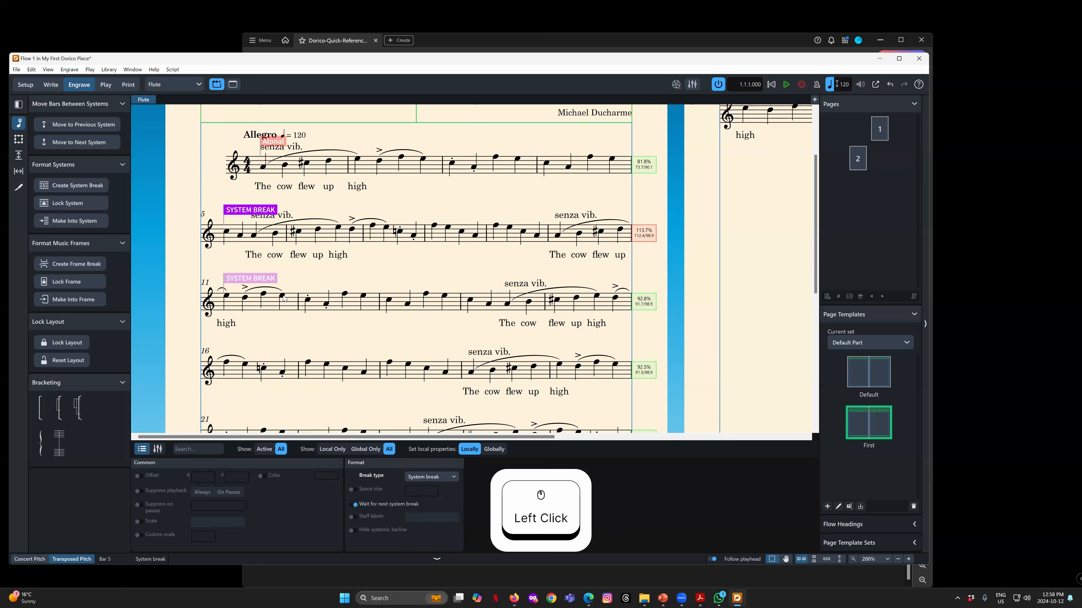
# Delete the system break at bar 11, and turn off Wait for next system break for the bar 5 break
pyautogui.click(264, 280)
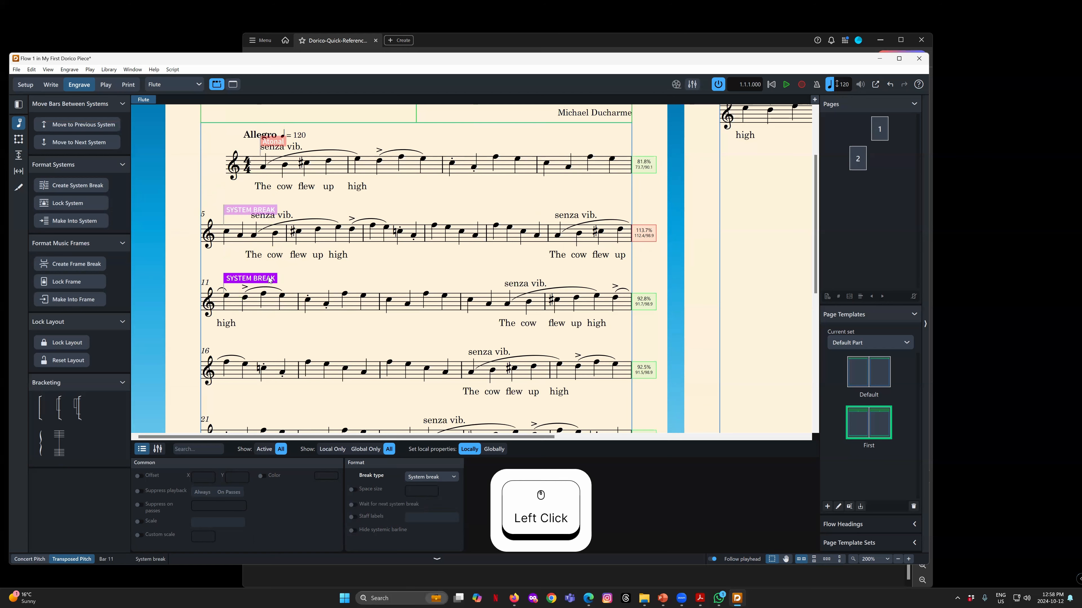
pyautogui.press('Delete')
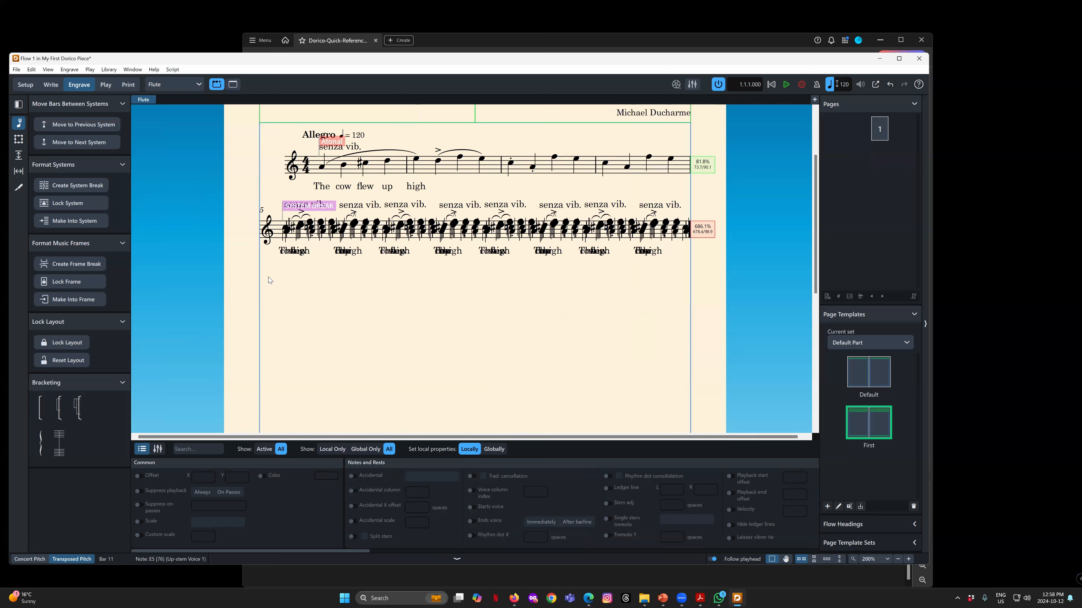
pyautogui.click(333, 209)
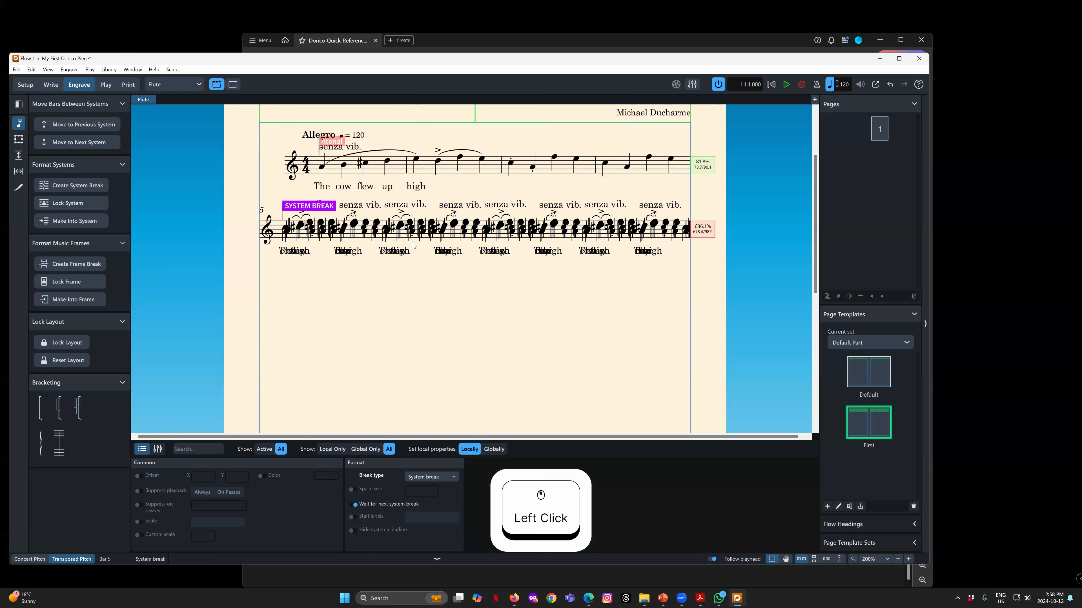
pyautogui.click(433, 323)
pyautogui.click(334, 207)
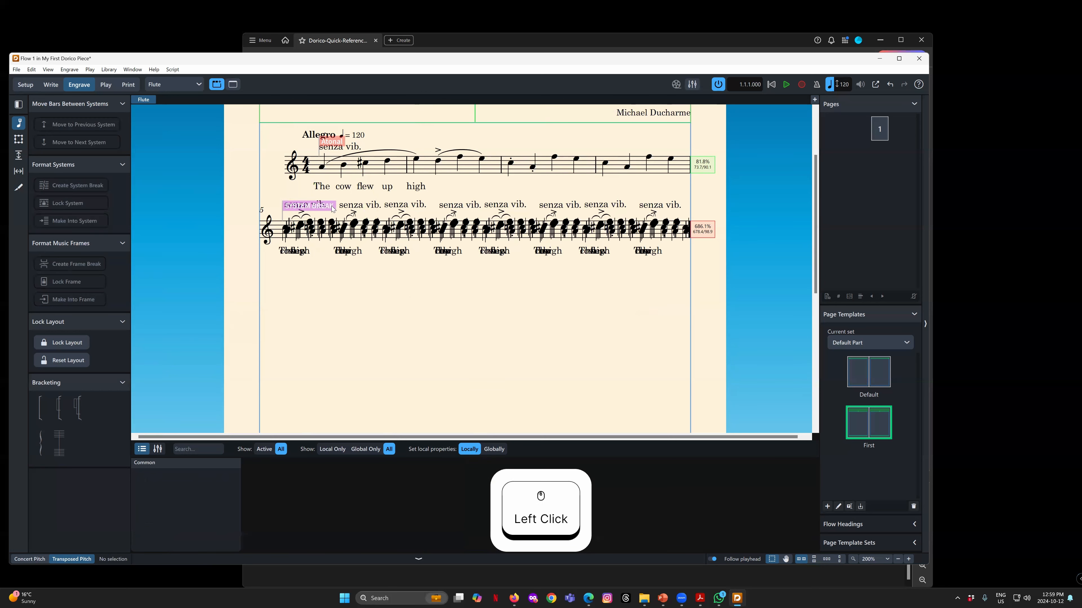
pyautogui.click(355, 504)
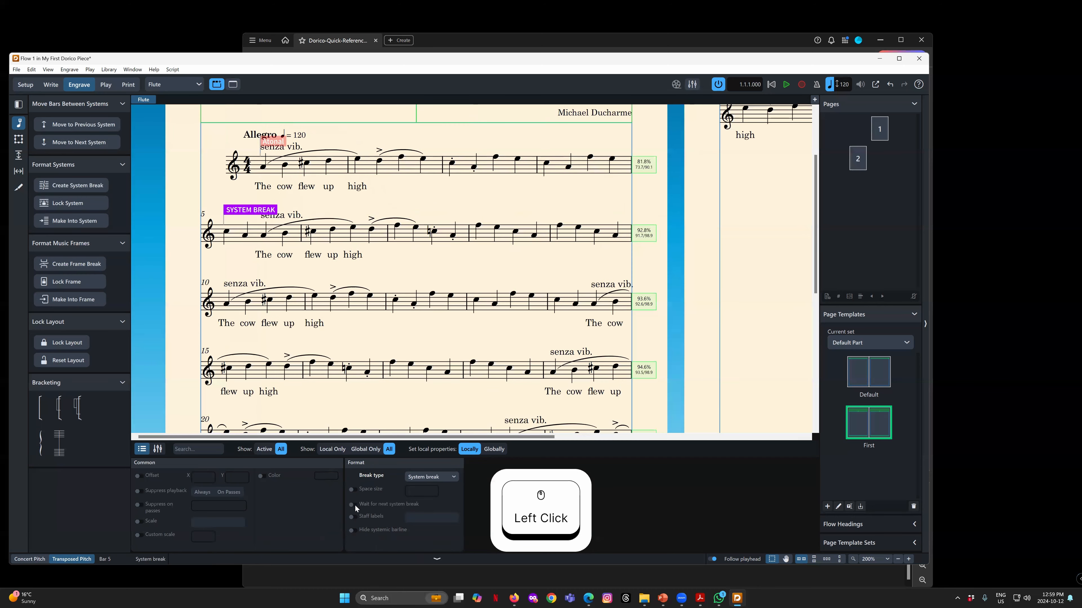
# Delete the system break at bar 5, create a new system break at that bar's first note, and select it
pyautogui.scroll(-6, 341, 273)
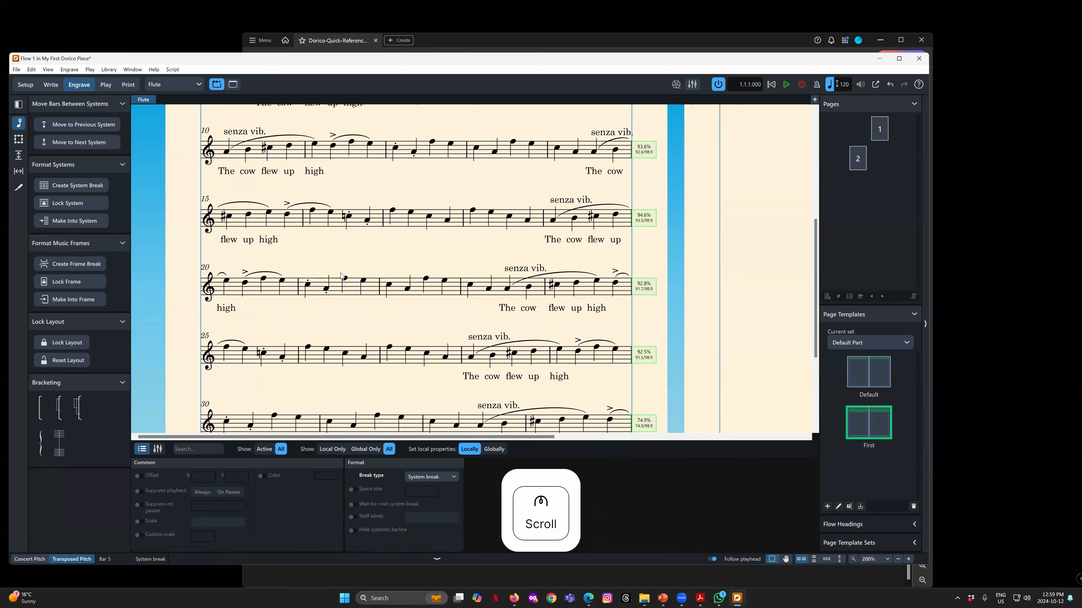
pyautogui.scroll(6, 341, 275)
pyautogui.click(236, 288)
pyautogui.press('Delete')
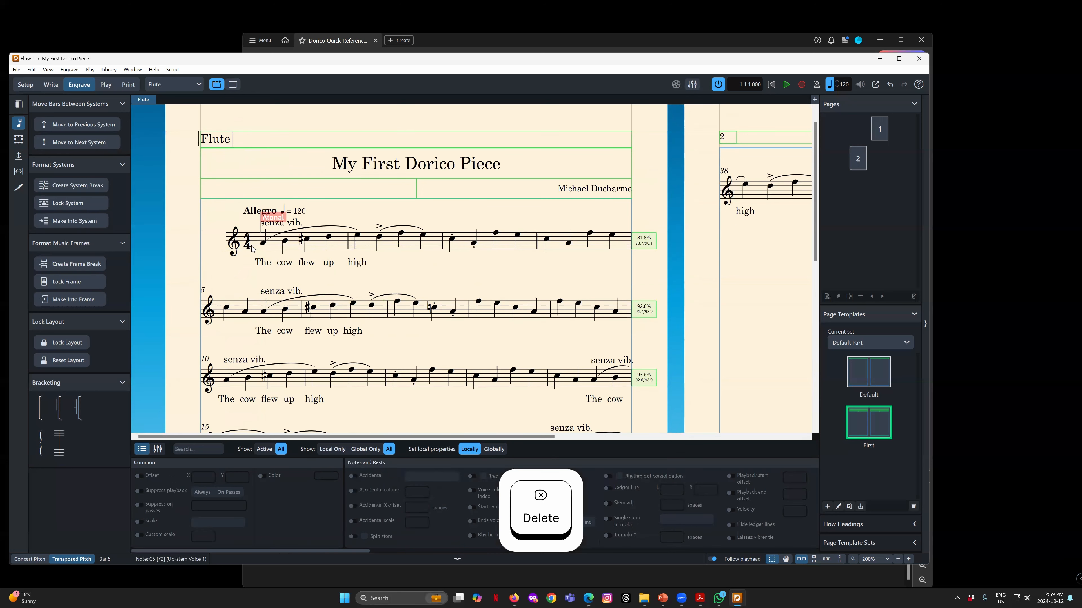
pyautogui.click(227, 309)
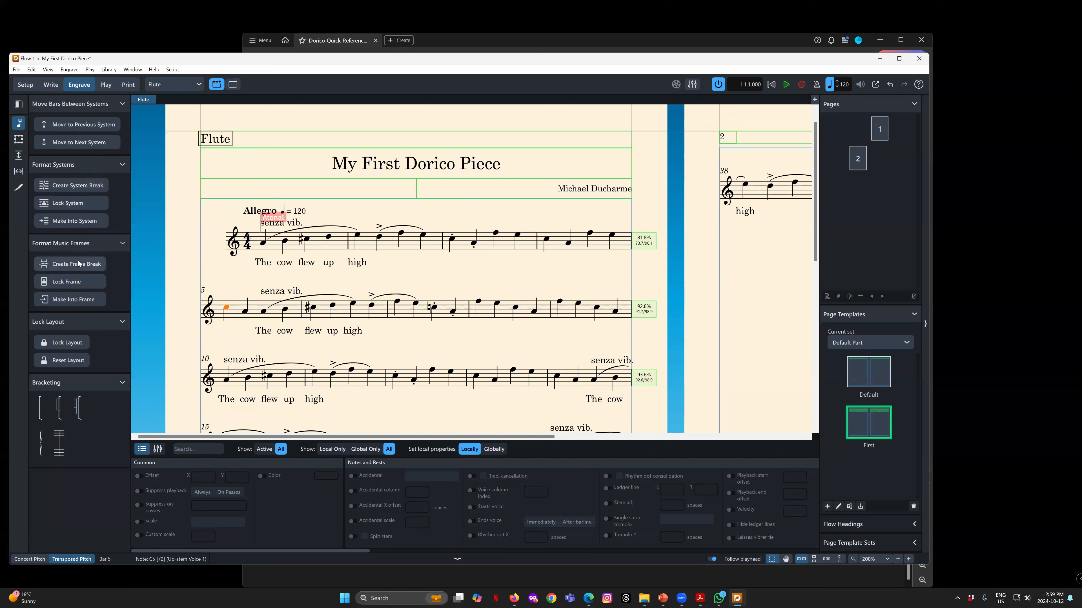
pyautogui.click(89, 185)
pyautogui.click(239, 287)
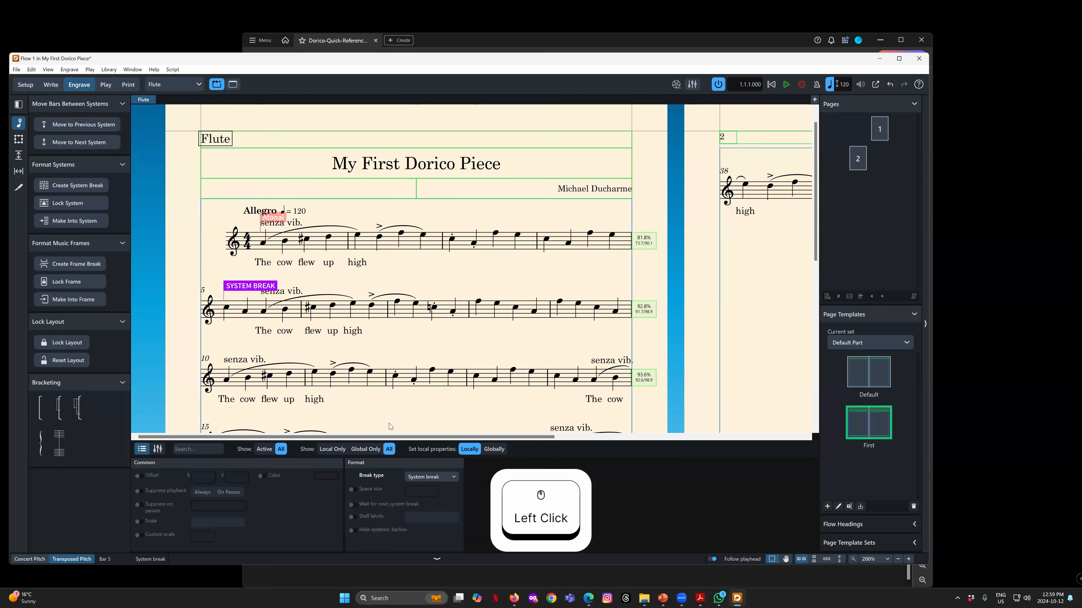
# Toggle Wait for next system break on and off for the new bar 5 break to compare the layouts
pyautogui.click(355, 504)
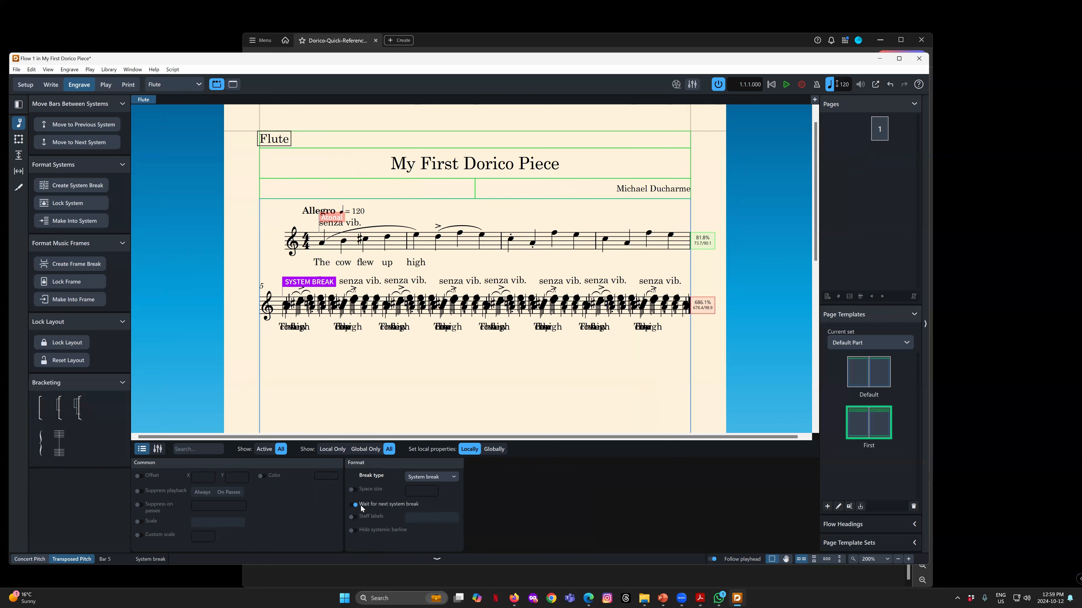
pyautogui.click(354, 507)
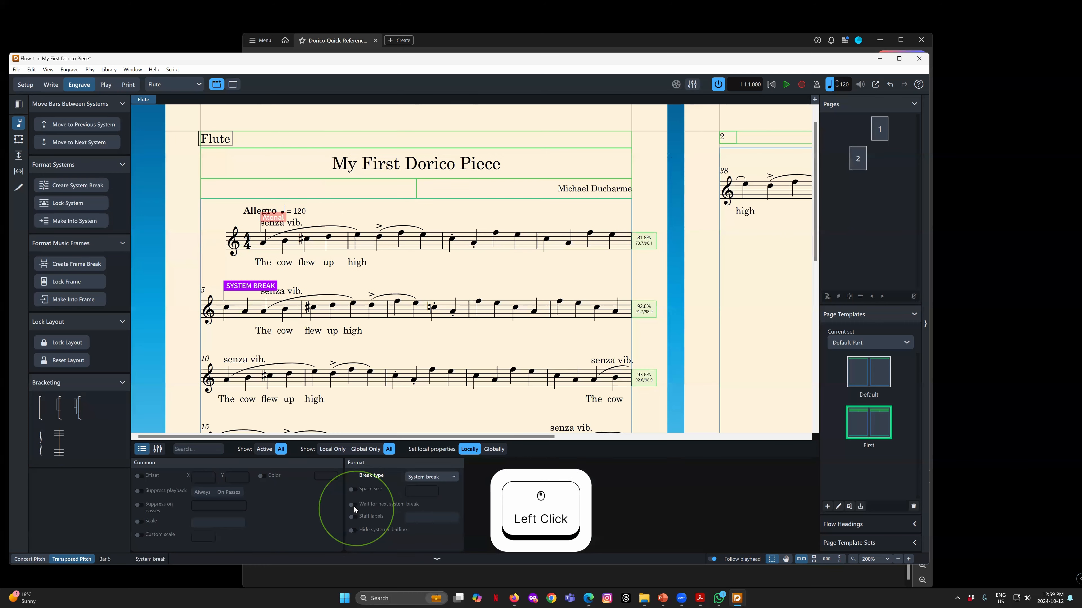
pyautogui.click(352, 506)
pyautogui.click(354, 507)
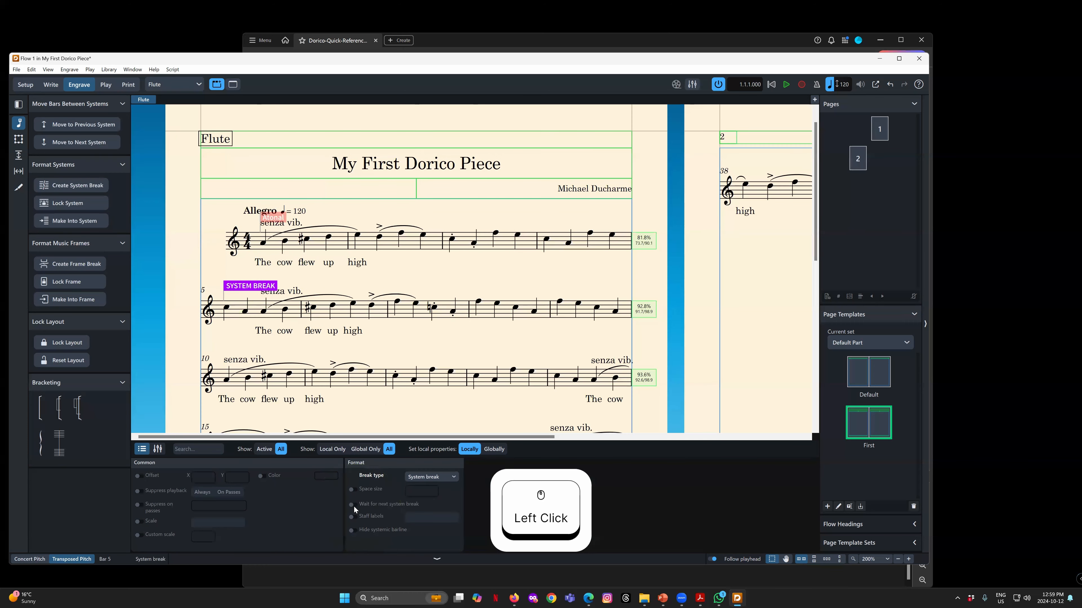
# Reselect the bar 5 system break and toggle its Wait for next system break property again, leaving it off
pyautogui.click(303, 289)
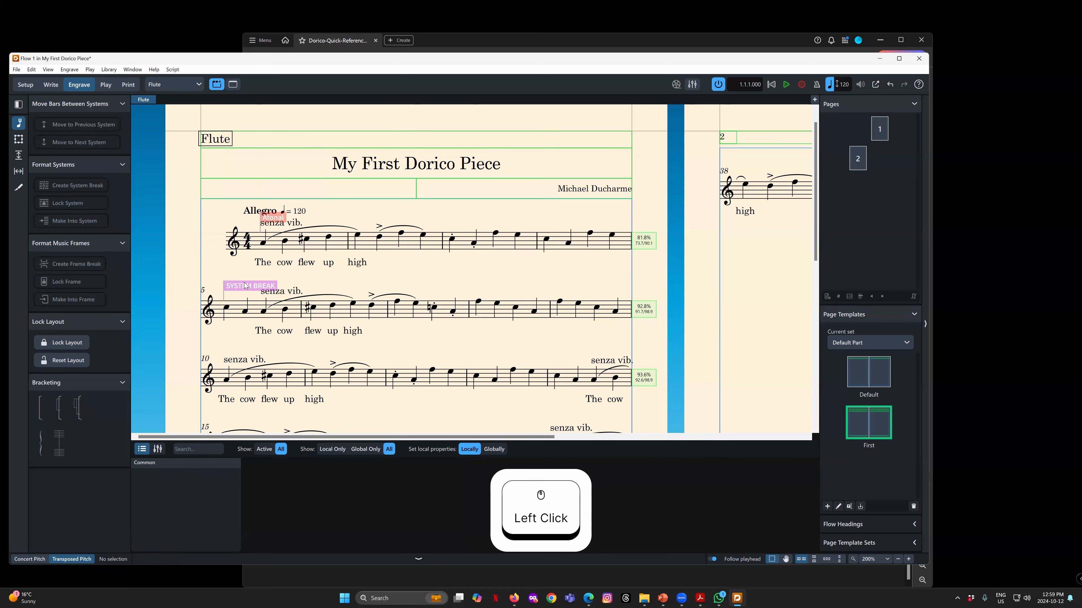
pyautogui.click(239, 289)
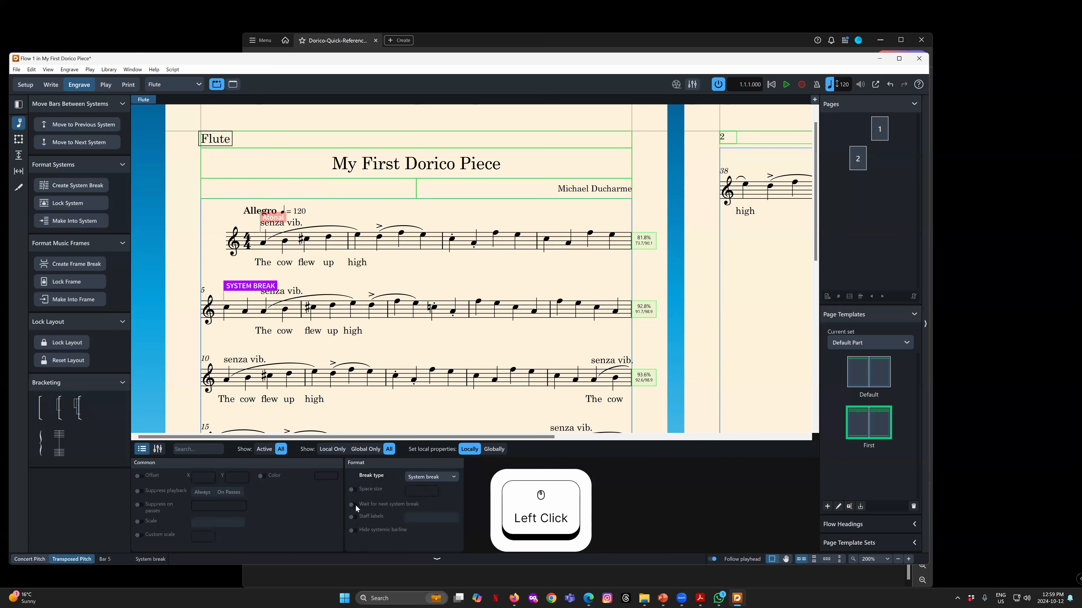
pyautogui.click(232, 280)
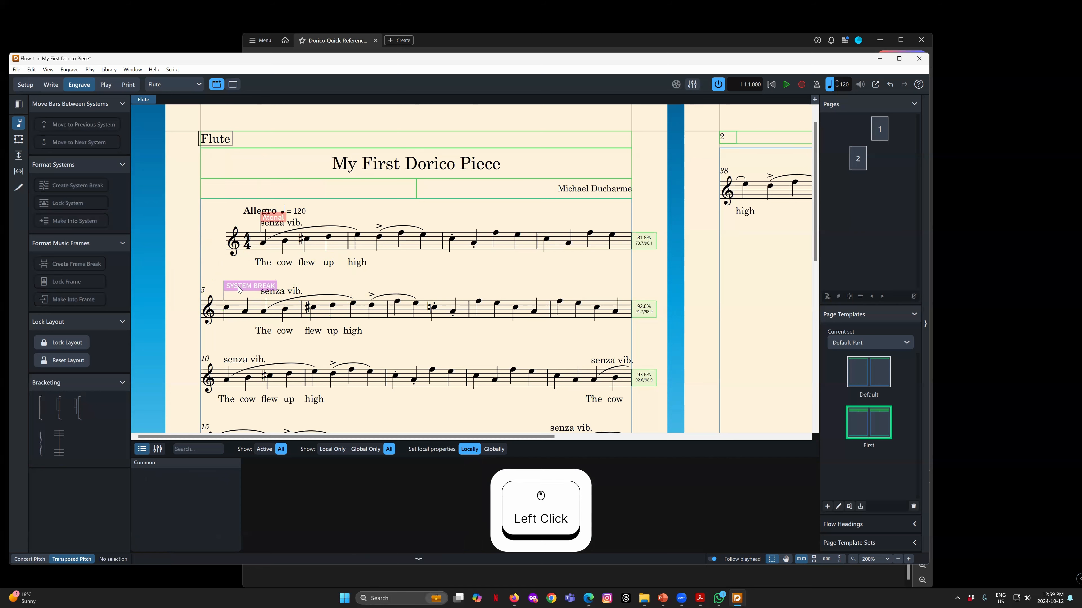
pyautogui.click(240, 290)
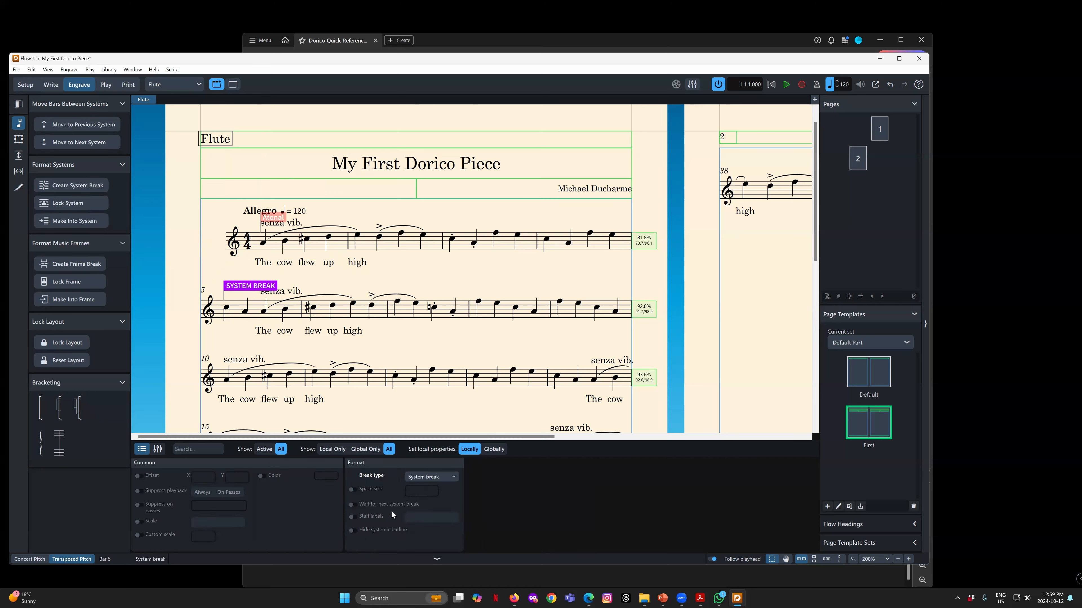
pyautogui.click(353, 505)
pyautogui.click(352, 506)
pyautogui.click(352, 506)
pyautogui.click(352, 506)
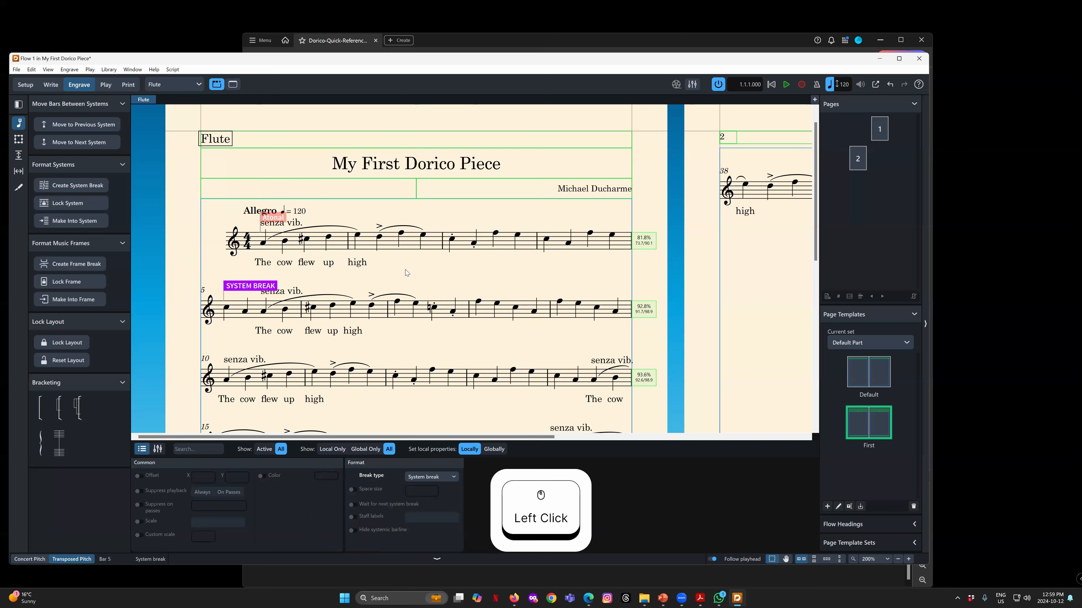
pyautogui.click(405, 271)
pyautogui.click(241, 288)
# Switch to Write mode and delete all the notes in bars 30 and 31 of the Flute part
pyautogui.scroll(-5, 464, 362)
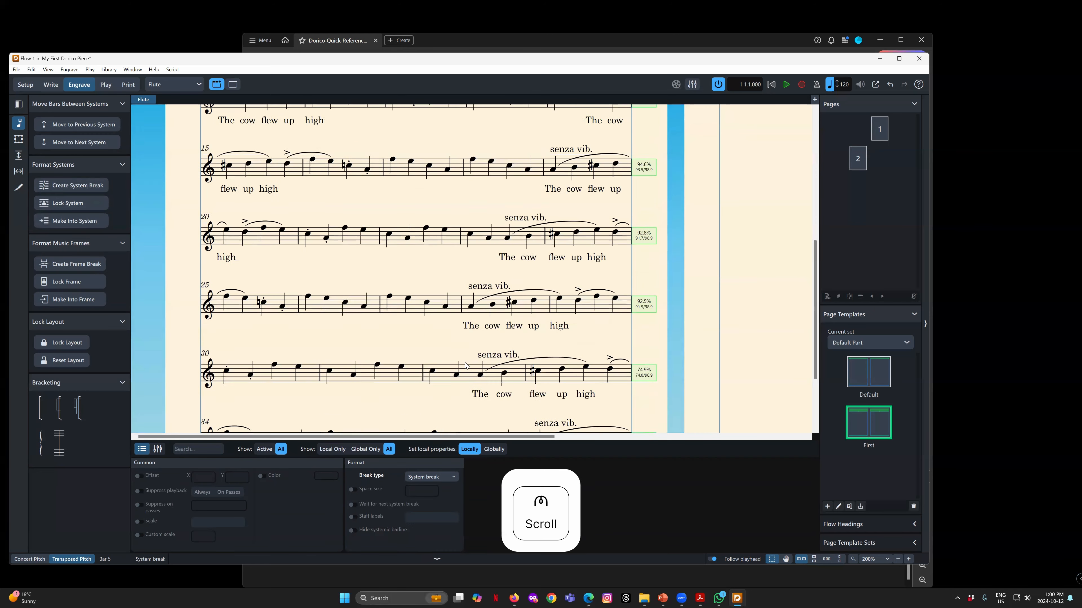
pyautogui.scroll(-3, 465, 364)
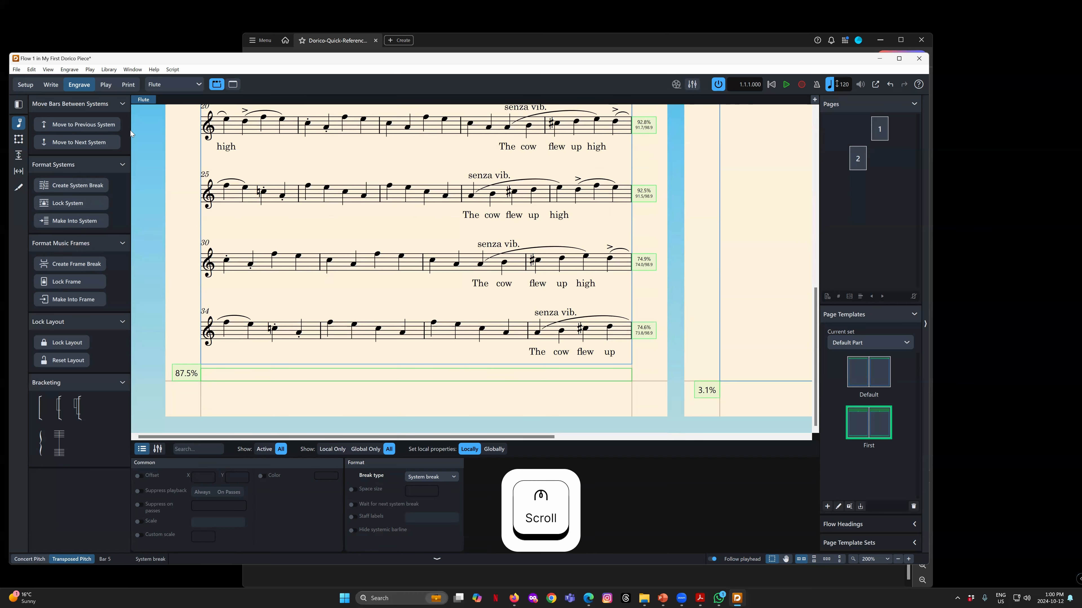
pyautogui.click(53, 87)
pyautogui.scroll(-5, 389, 386)
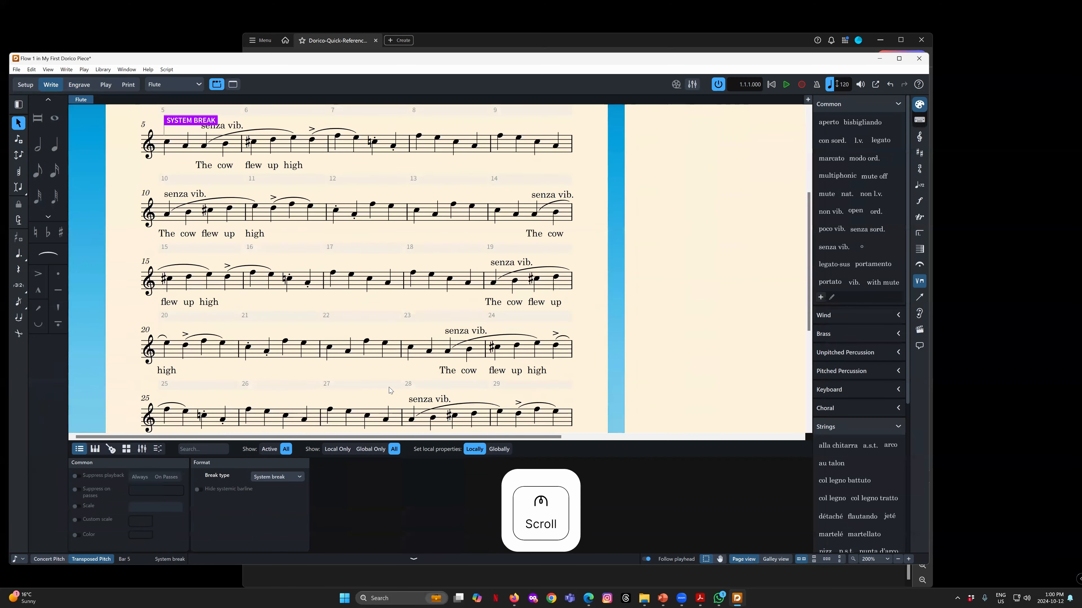
pyautogui.scroll(-2, 355, 362)
pyautogui.click(341, 255)
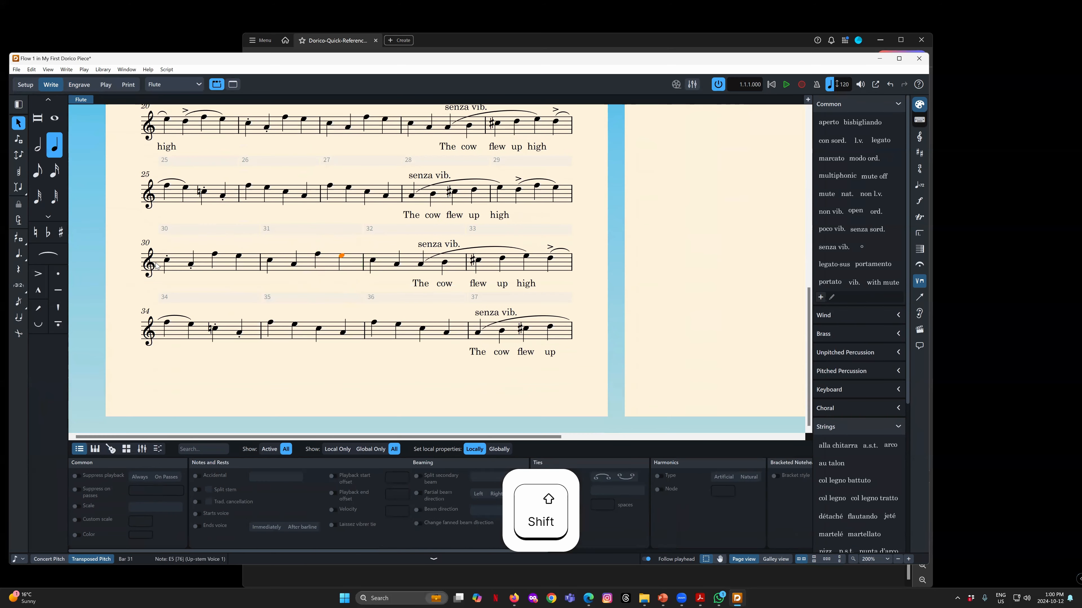
pyautogui.keyDown('shift'); pyautogui.click(166, 261); pyautogui.keyUp('shift')
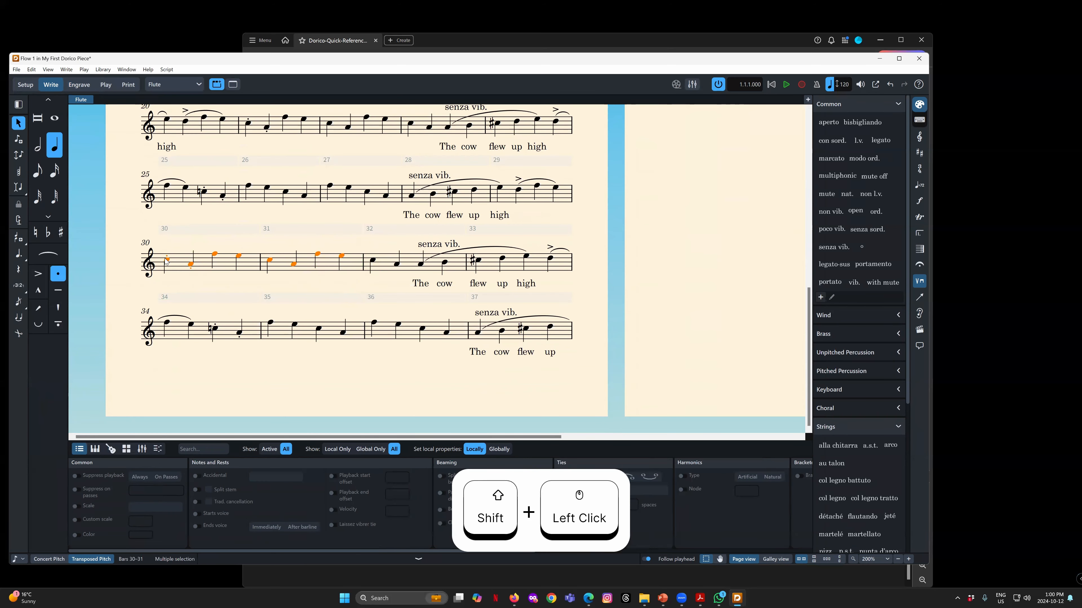
pyautogui.press('Delete')
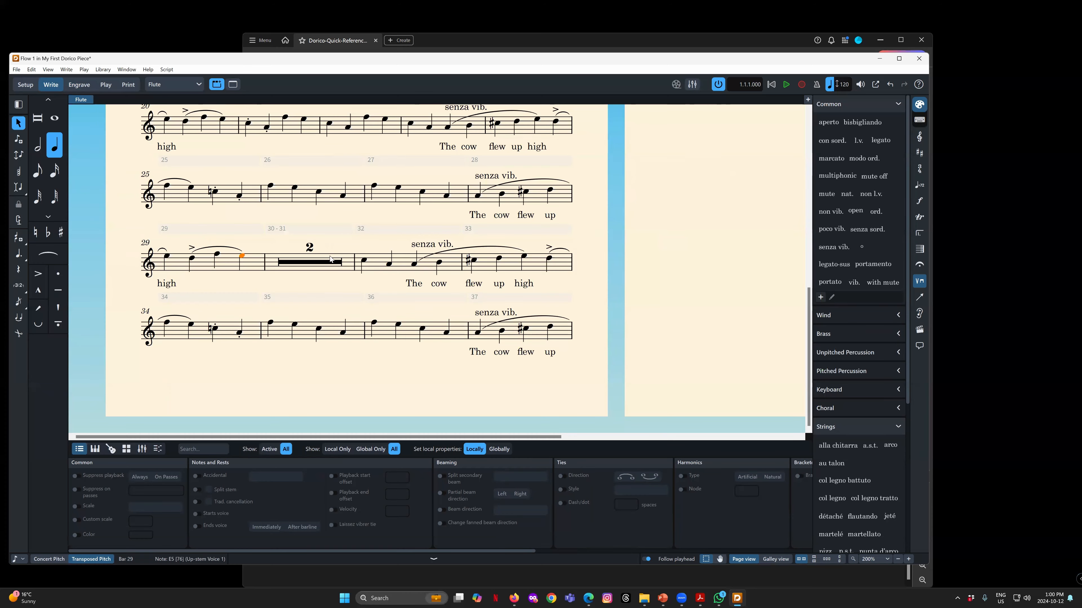
# Examine the multi-bar rest at bars 30–31 and the first note of bar 32 in the Flute layout
pyautogui.scroll(10, 335, 287)
pyautogui.scroll(-6, 334, 287)
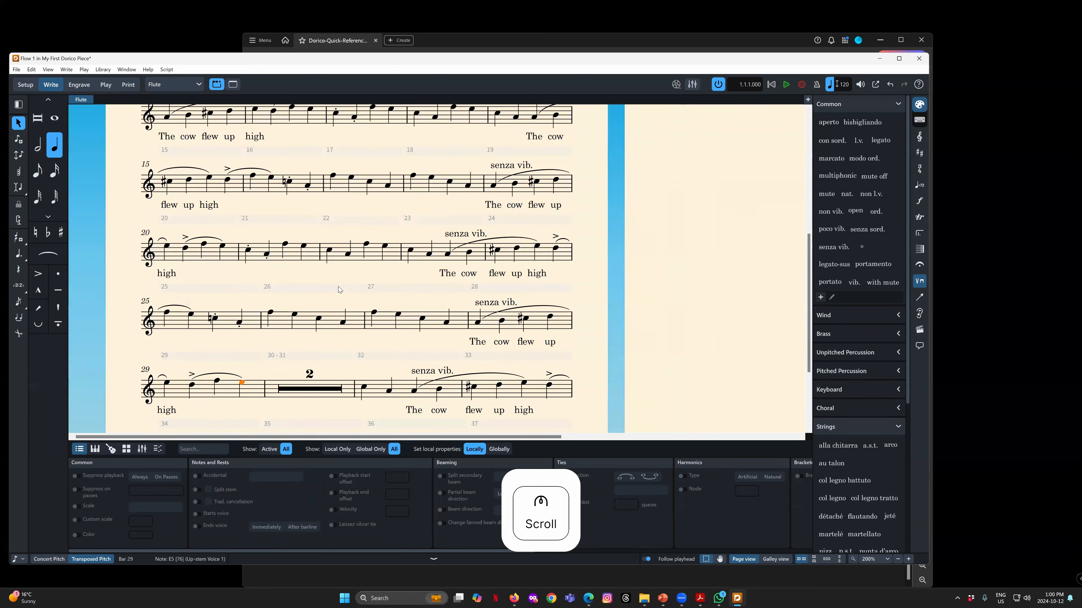
pyautogui.scroll(-3, 339, 290)
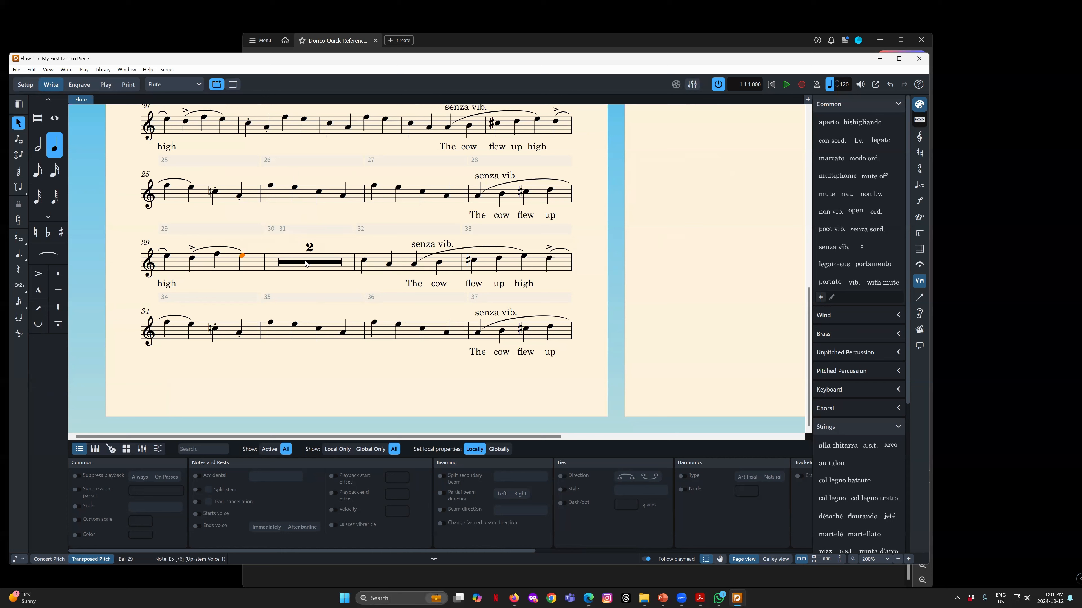
pyautogui.click(326, 260)
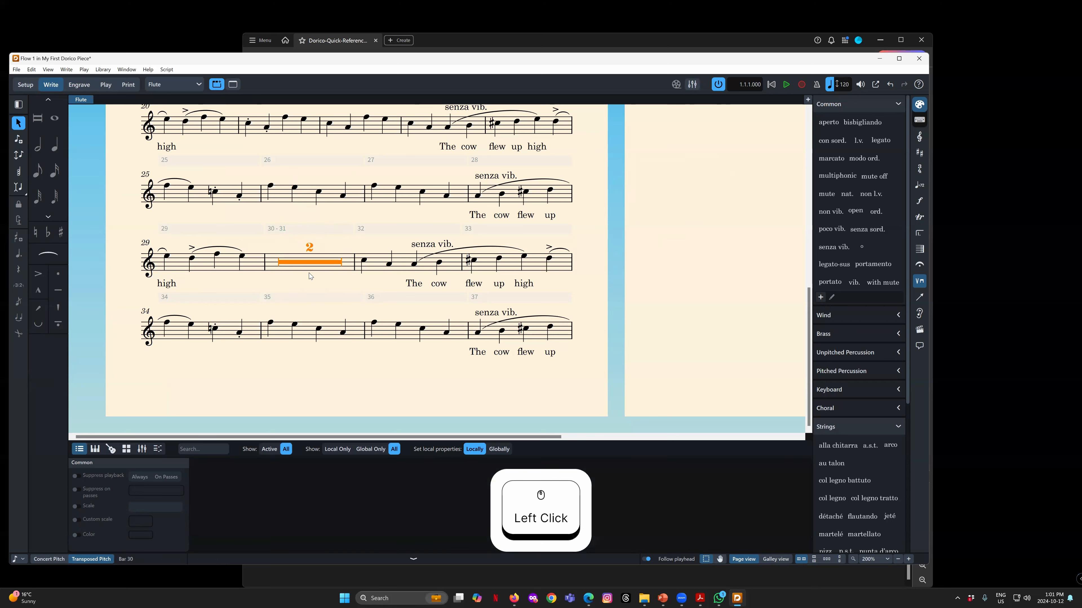
pyautogui.click(363, 260)
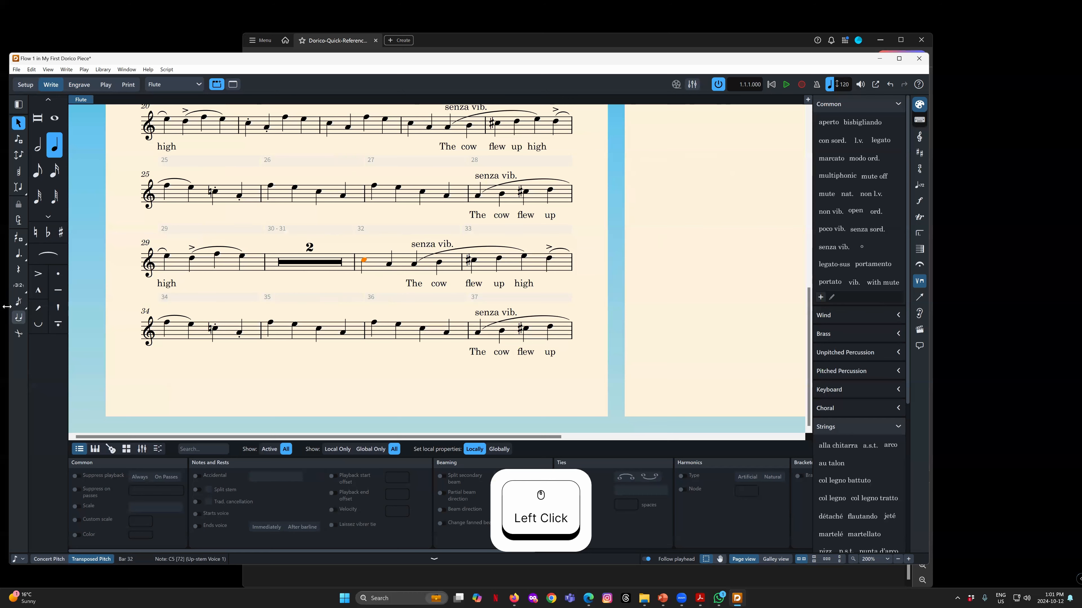
# Switch to note spacing in Engrave mode and select the spacing handle at the barline between the multi-bar rest and bar 32
pyautogui.click(85, 85)
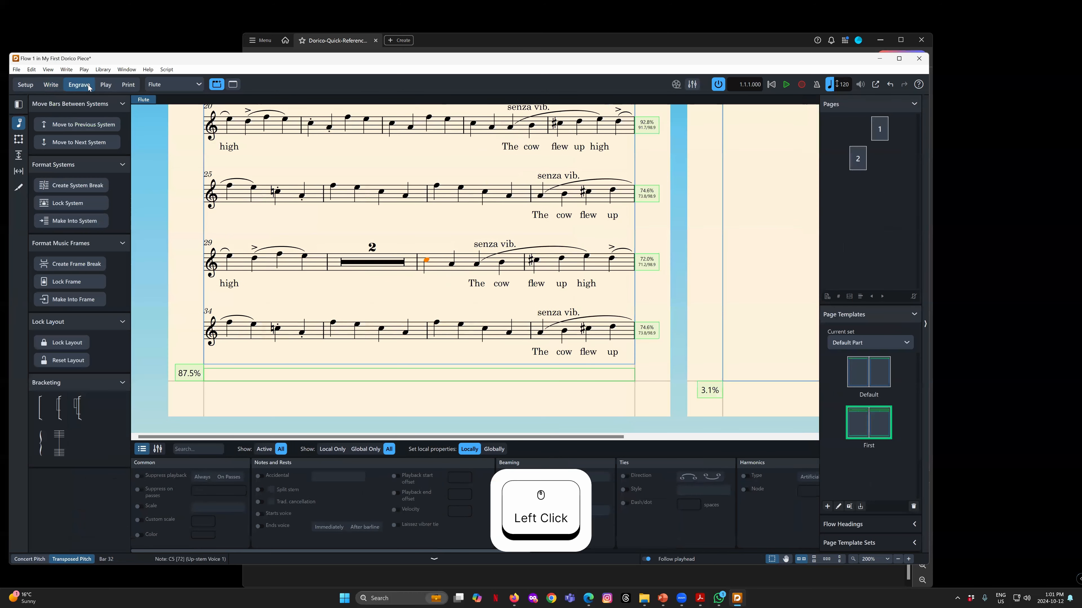
pyautogui.rightClick(19, 175)
pyautogui.click(19, 174)
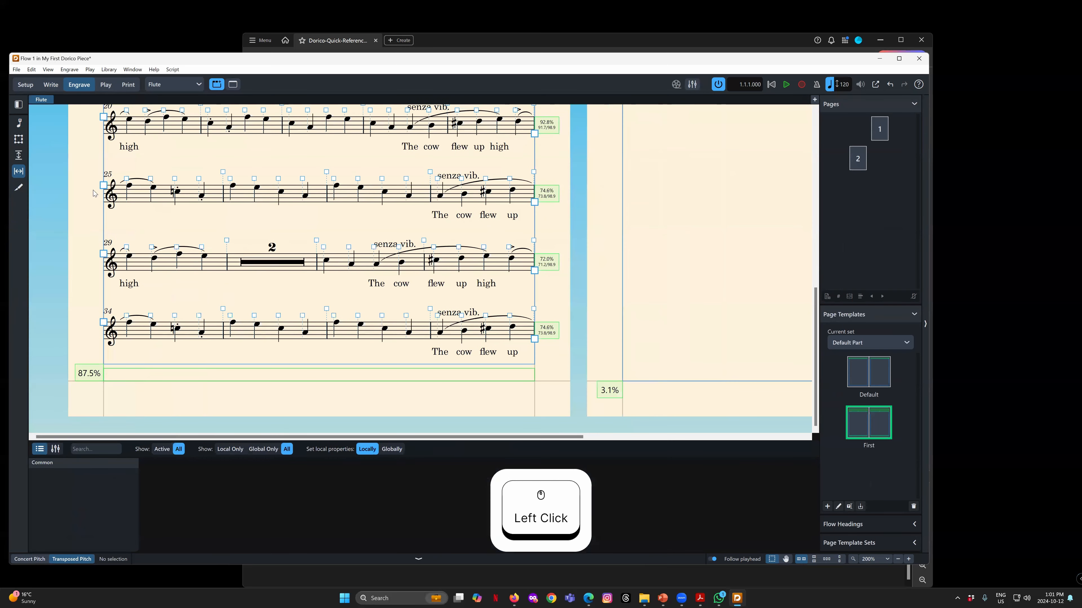
pyautogui.click(316, 241)
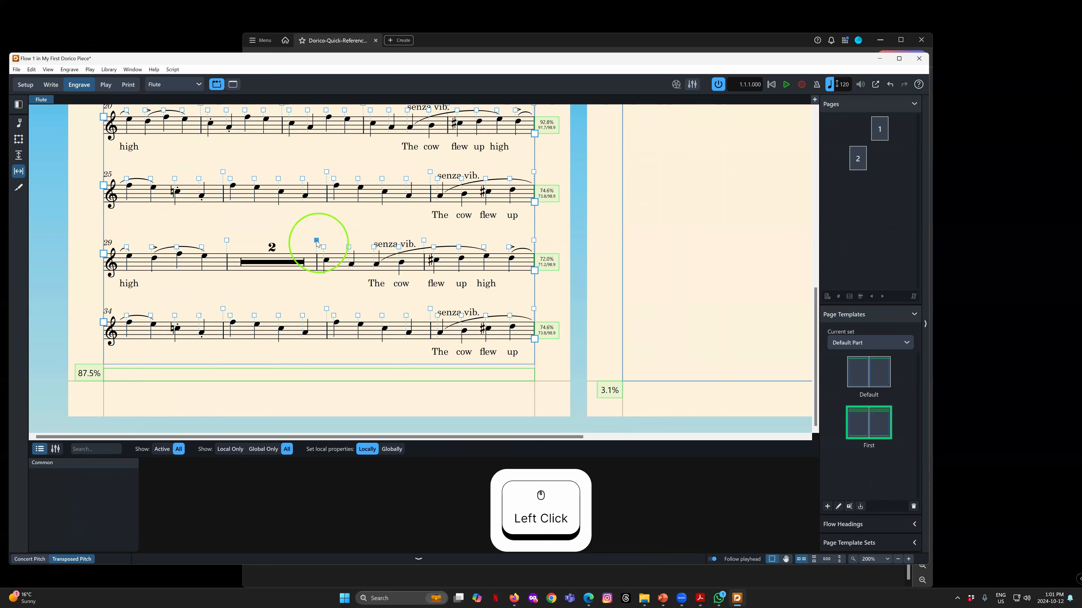
# Undo the last change and widen the two-bar rest after bar 29 by moving the spacing handle of its closing barline to the right
pyautogui.hotkey('ctrl', 'z')
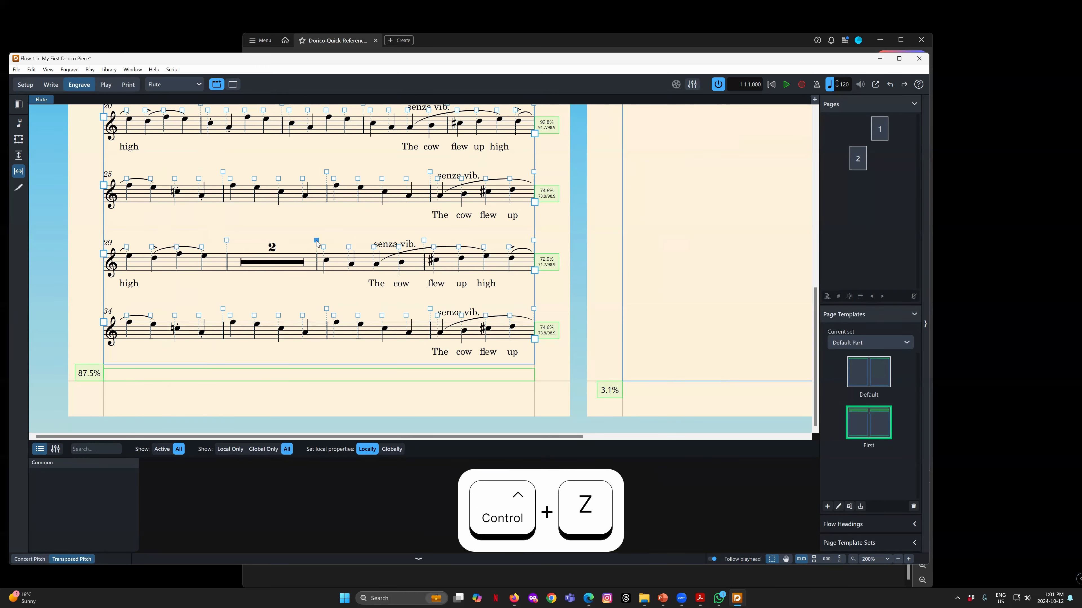
pyautogui.click(316, 241)
pyautogui.click(316, 241)
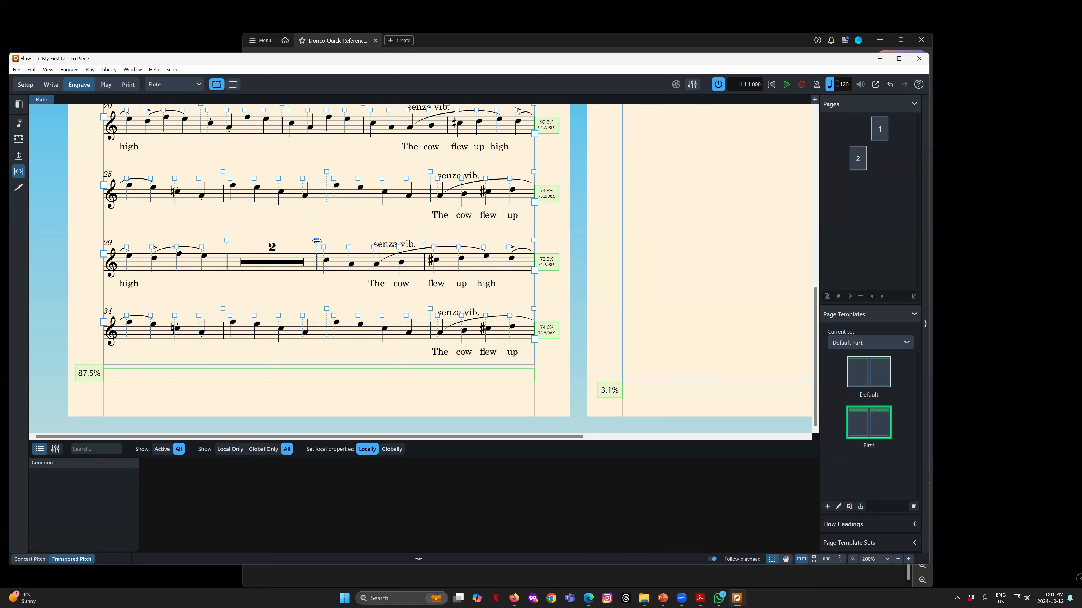
pyautogui.hotkey('shift', 'alt', 'Right')
pyautogui.hotkey('shift', 'alt', 'Right')
pyautogui.hotkey('shift', 'alt', 'Right')
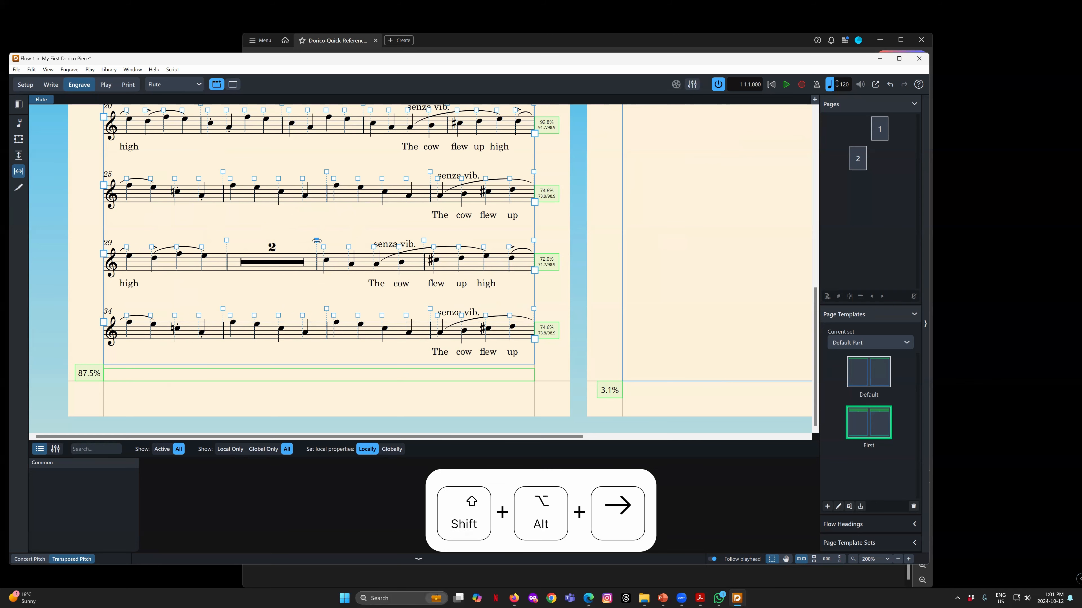
pyautogui.hotkey('shift', 'alt', 'Right')
pyautogui.hotkey('shift', 'alt', 'Right')
pyautogui.hotkey('shift', 'alt', 'Right')
pyautogui.hotkey('shift', 'alt', 'Right')
pyautogui.hotkey('shift', 'alt', 'Right')
pyautogui.hotkey('shift', 'alt', 'Right')
pyautogui.hotkey('shift', 'alt', 'Right')
pyautogui.hotkey('shift', 'alt', 'Right')
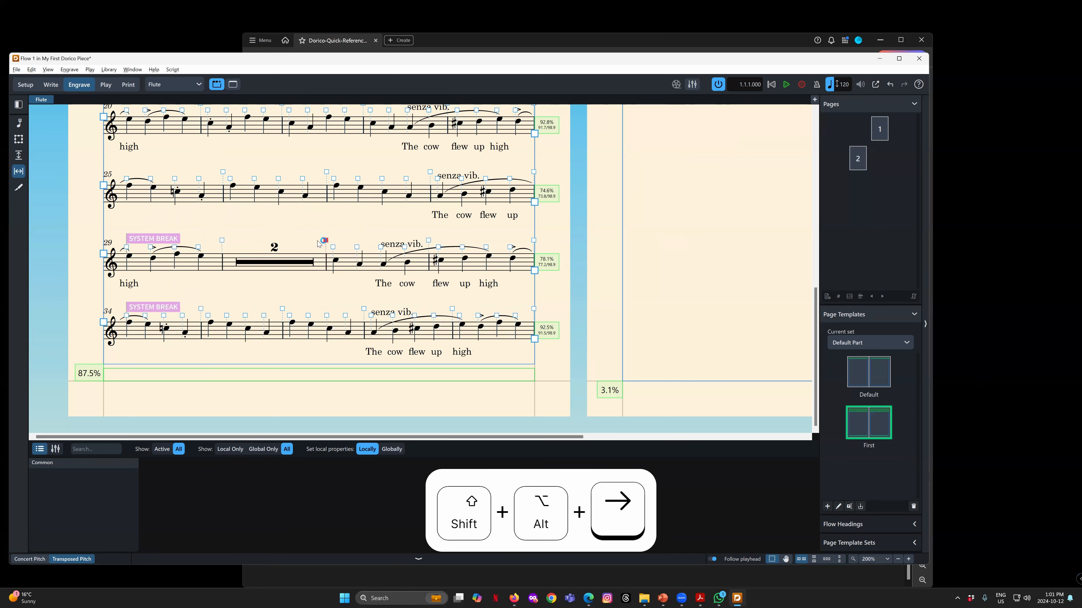
pyautogui.hotkey('shift', 'alt', 'Right')
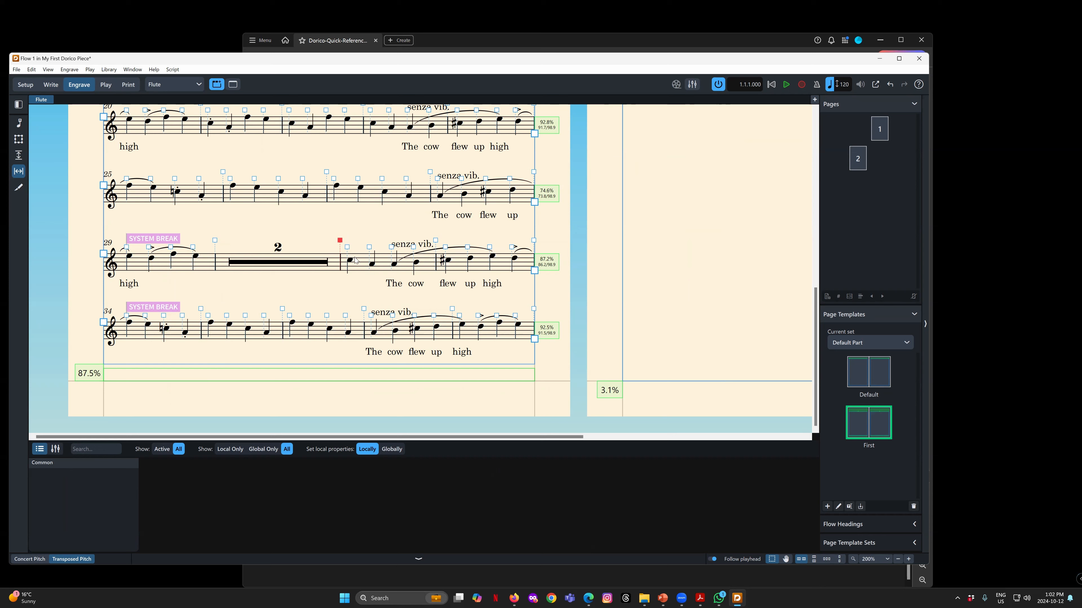
# Try tightening the note spacing of bars 32 and 33, selecting all spacing handles after the two-bar rest through the system's end
pyautogui.click(347, 247)
pyautogui.keyDown('shift'); pyautogui.click(534, 241); pyautogui.keyUp('shift')
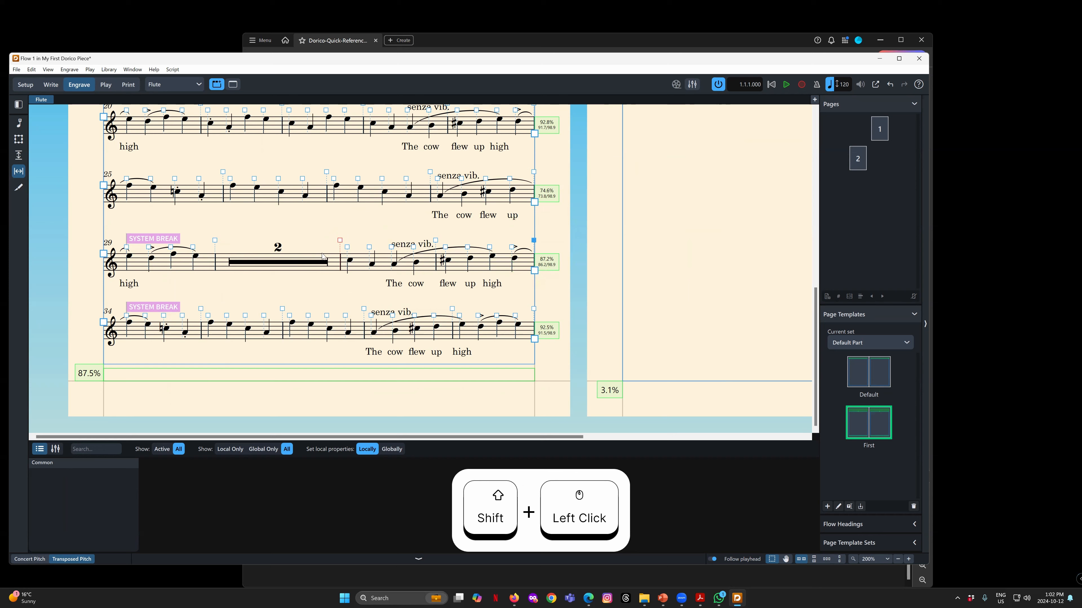
pyautogui.keyDown('shift'); pyautogui.click(347, 247); pyautogui.keyUp('shift')
pyautogui.keyDown('ctrl'); pyautogui.click(370, 247); pyautogui.keyUp('ctrl')
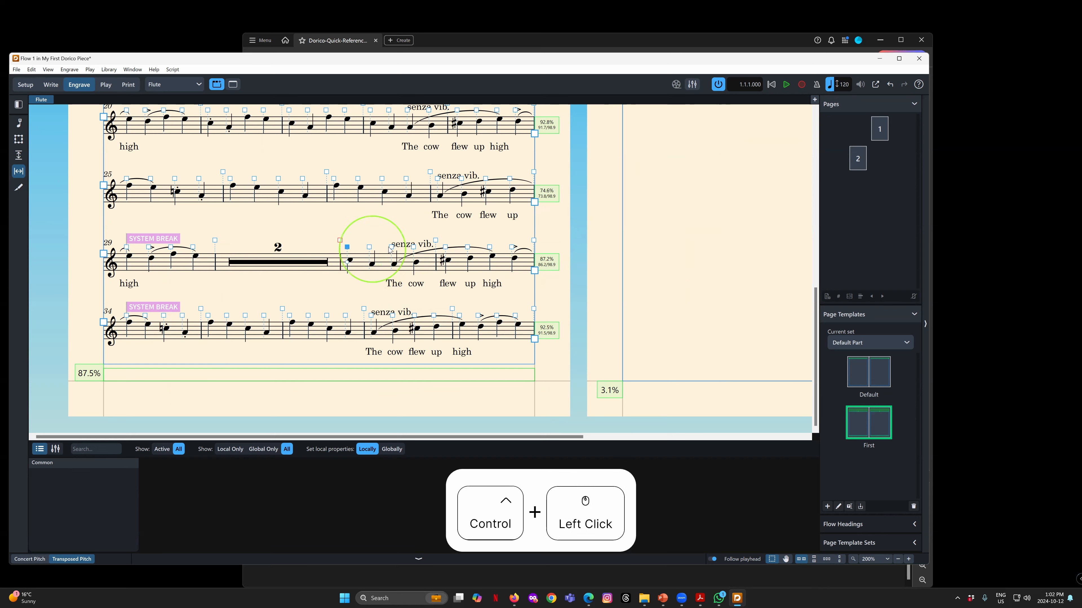
pyautogui.keyDown('ctrl'); pyautogui.click(414, 248); pyautogui.keyUp('ctrl')
pyautogui.keyDown('ctrl'); pyautogui.click(445, 246); pyautogui.keyUp('ctrl')
pyautogui.keyDown('ctrl'); pyautogui.click(469, 247); pyautogui.keyUp('ctrl')
pyautogui.keyDown('ctrl'); pyautogui.click(489, 247); pyautogui.keyUp('ctrl')
pyautogui.keyDown('ctrl'); pyautogui.click(511, 247); pyautogui.keyUp('ctrl')
pyautogui.keyDown('ctrl'); pyautogui.click(534, 242); pyautogui.keyUp('ctrl')
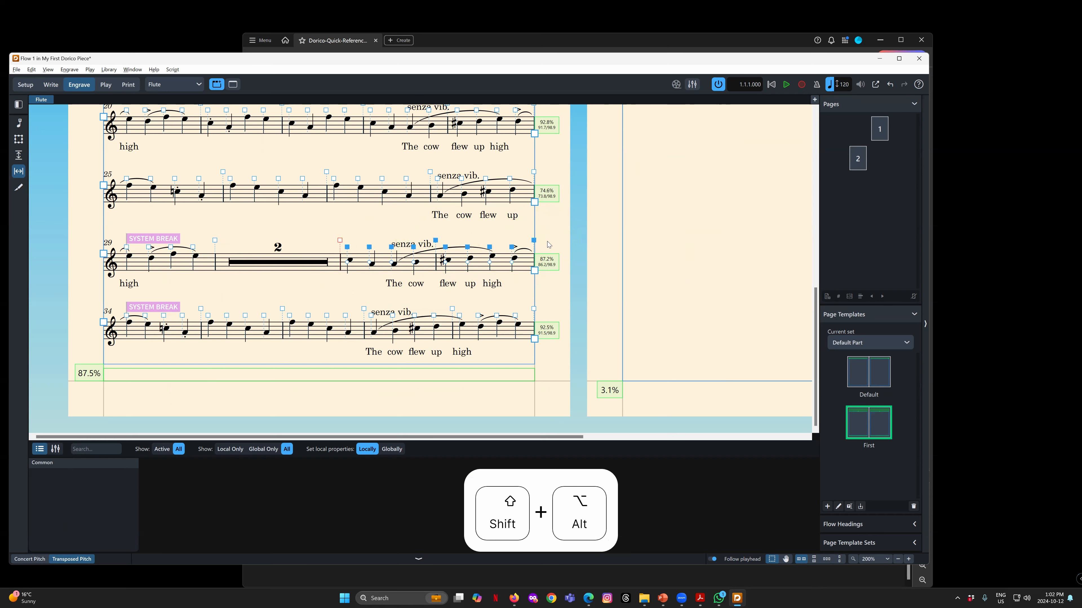
pyautogui.hotkey('shift', 'alt', 'Left')
pyautogui.hotkey('shift', 'alt', 'Left')
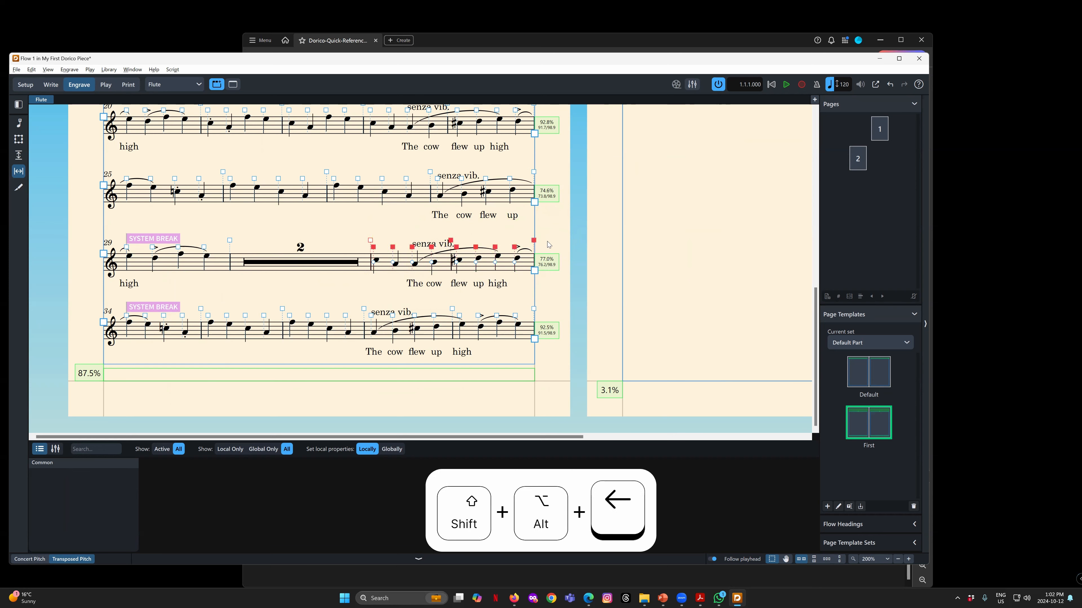
pyautogui.hotkey('shift', 'alt', 'Left')
pyautogui.hotkey('shift', 'alt', 'Left')
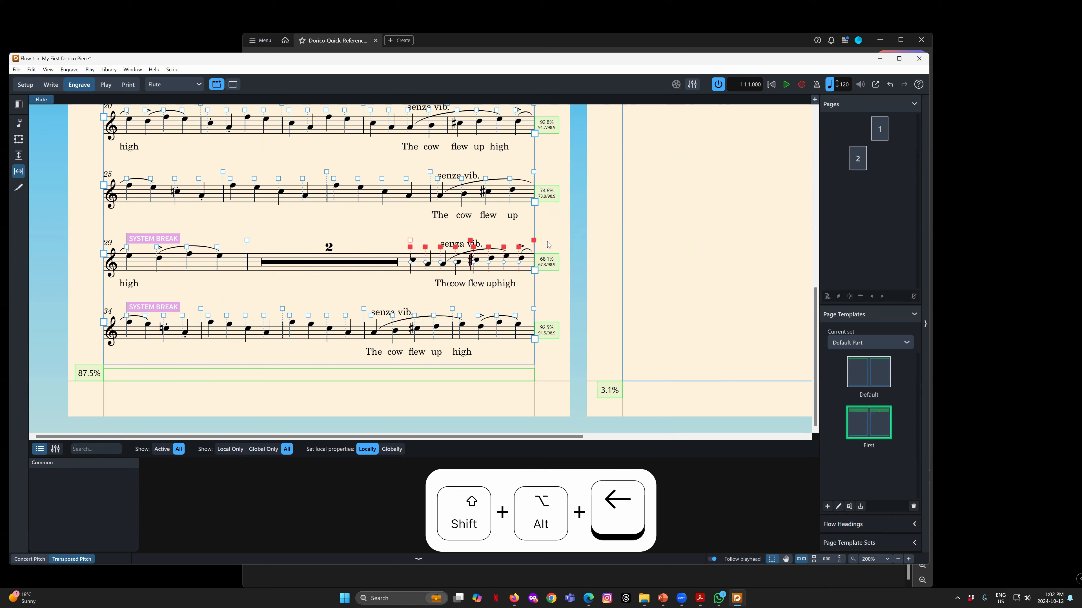
# Undo the tightened note spacing of bars 32 and 33 and clear the handle selection
pyautogui.hotkey('ctrl', 'z')
pyautogui.hotkey('ctrl', 'z')
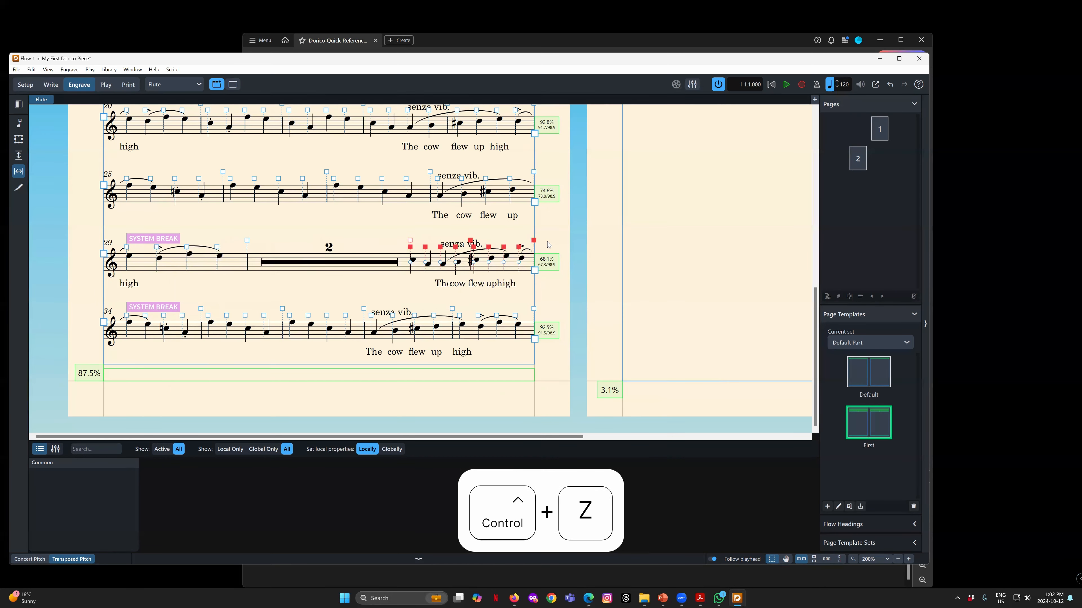
pyautogui.hotkey('ctrl', 'z')
pyautogui.hotkey('ctrl', 'z')
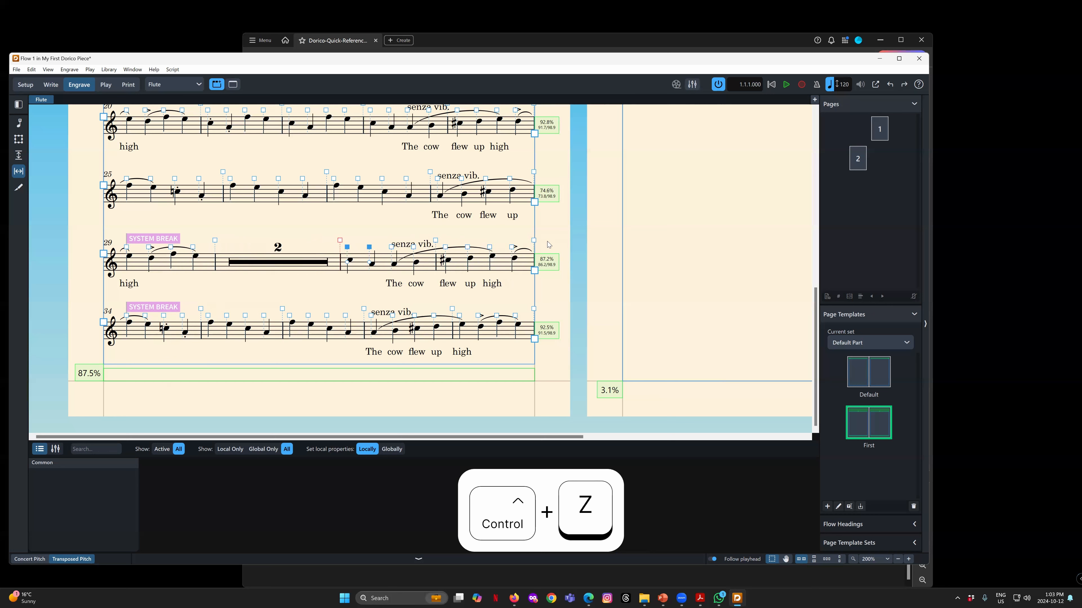
pyautogui.click(548, 244)
# Widen the two-bar rest further by nudging its closing barline's spacing handle three more increments to the right
pyautogui.click(339, 240)
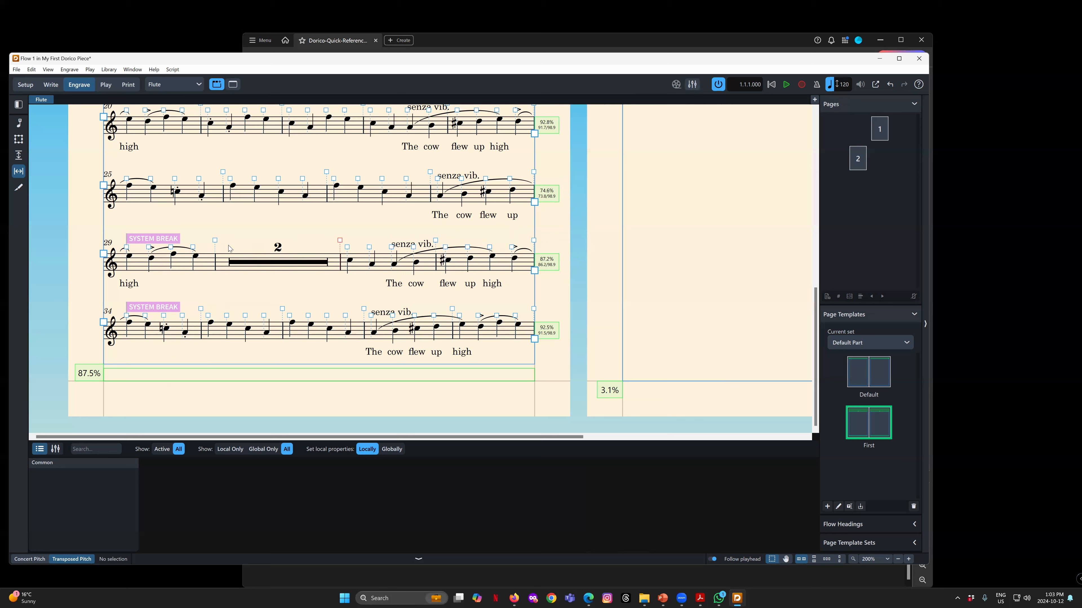
pyautogui.click(339, 241)
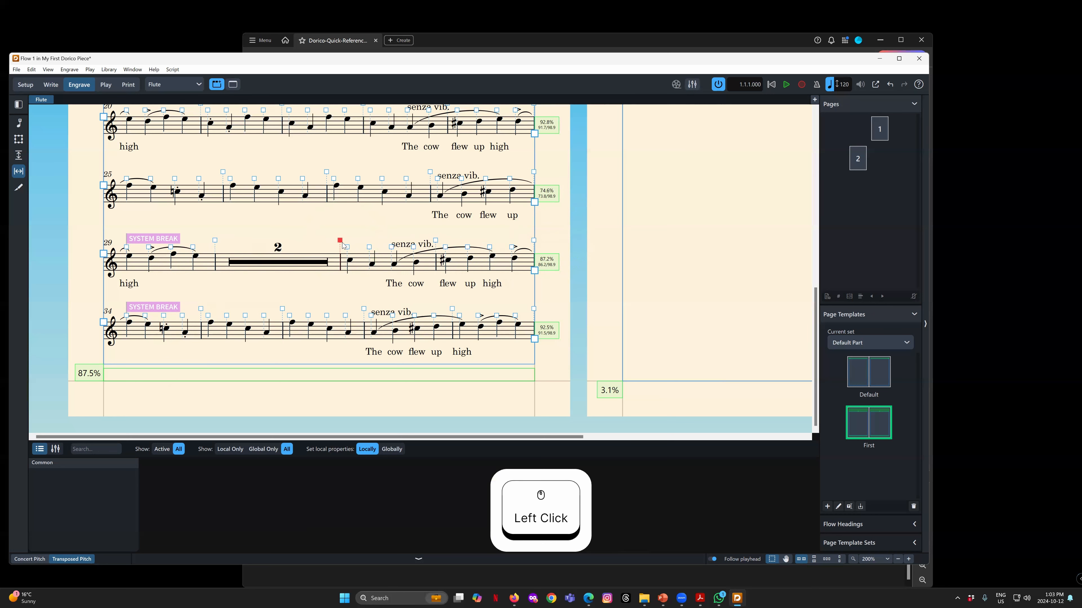
pyautogui.hotkey('shift', 'alt', 'Right')
pyautogui.hotkey('shift', 'alt', 'Right')
pyautogui.hotkey('shift', 'alt', 'Right')
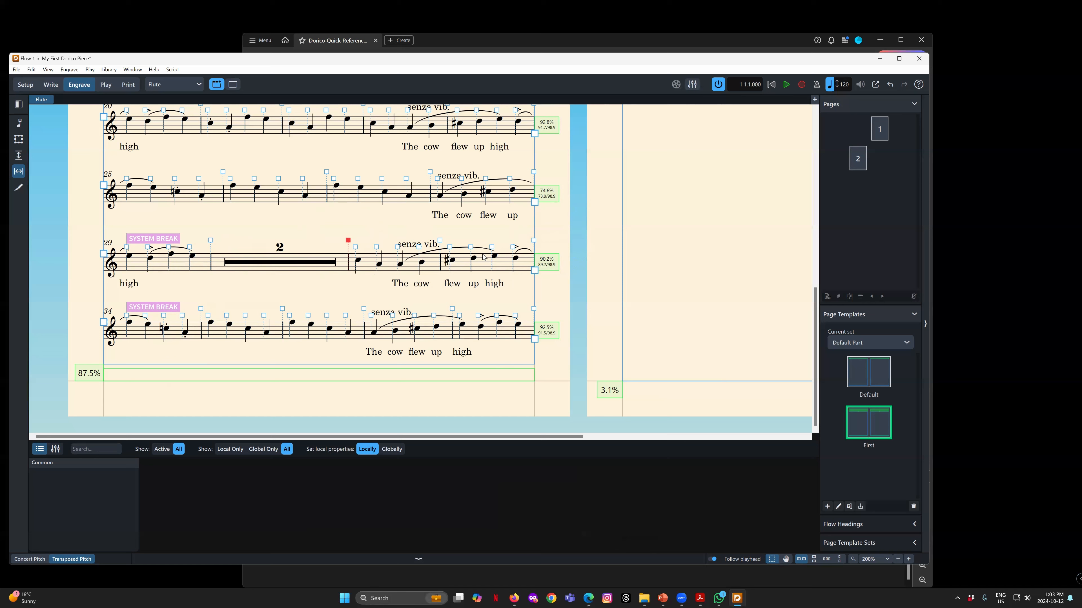
# Try moving the spacing handle of the barline between bars 26 and 27 to the left
pyautogui.click(208, 316)
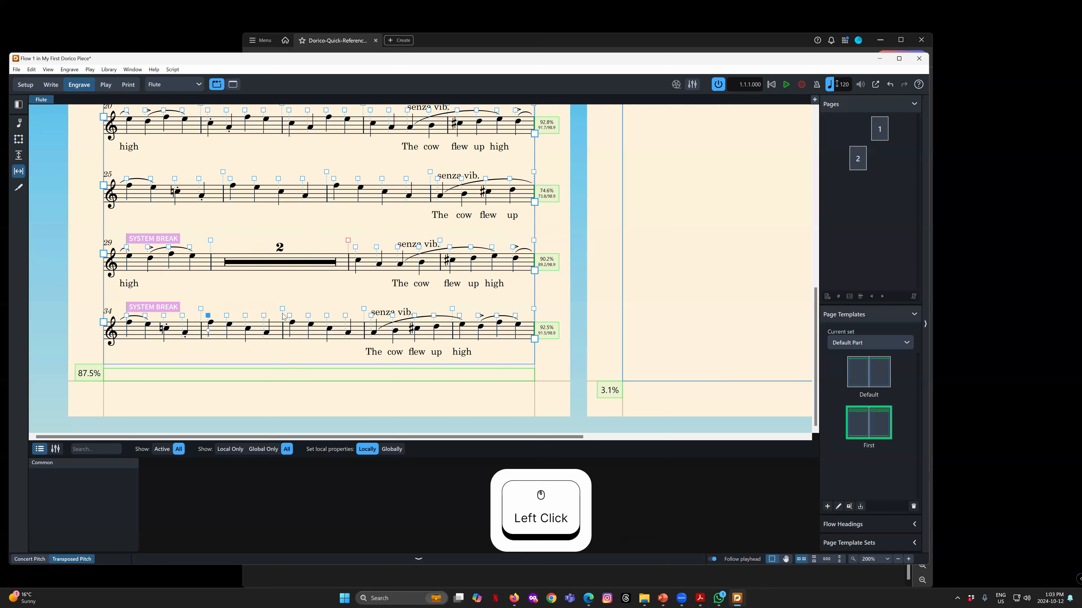
pyautogui.click(326, 172)
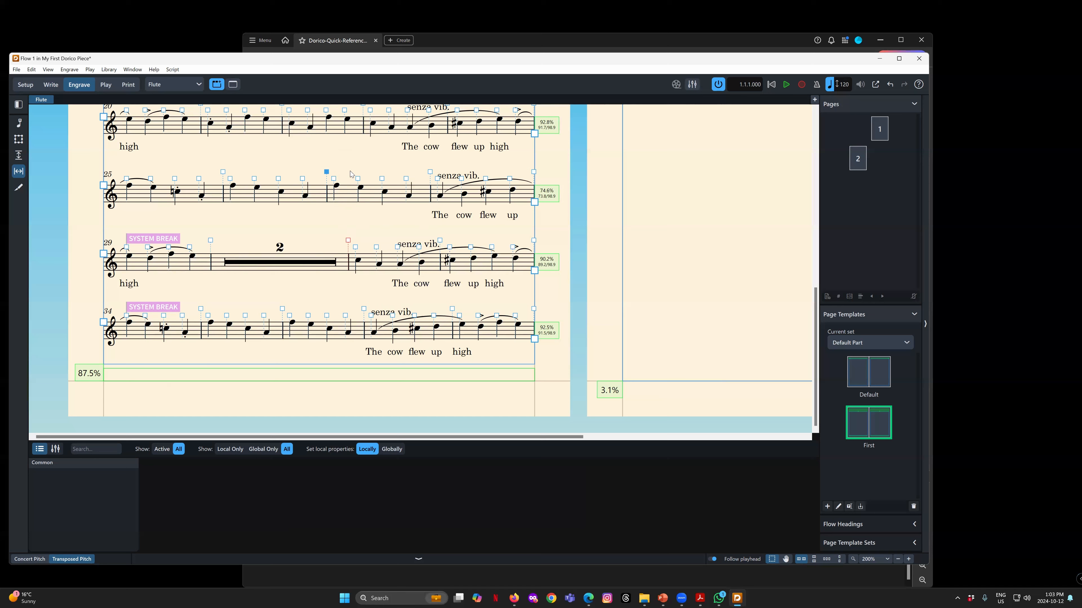
pyautogui.hotkey('shift', 'alt', 'Left')
pyautogui.hotkey('shift', 'alt', 'Left')
pyautogui.hotkey('shift', 'alt', 'Left')
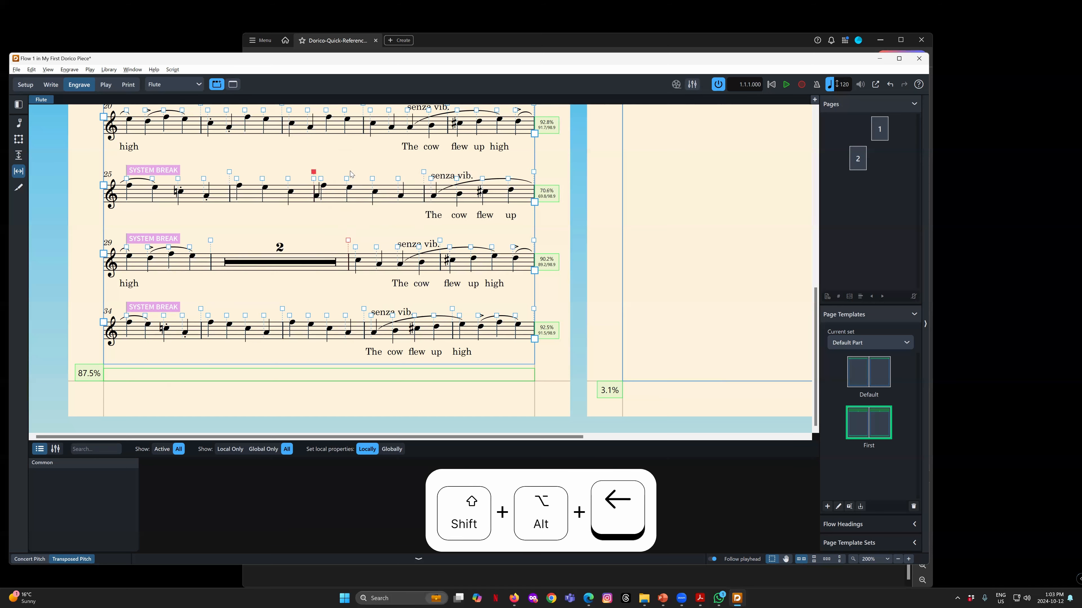
pyautogui.hotkey('shift', 'alt', 'Right')
# Remove the spacing adjustment from the barline between bars 26 and 27
pyautogui.click(318, 219)
pyautogui.click(314, 172)
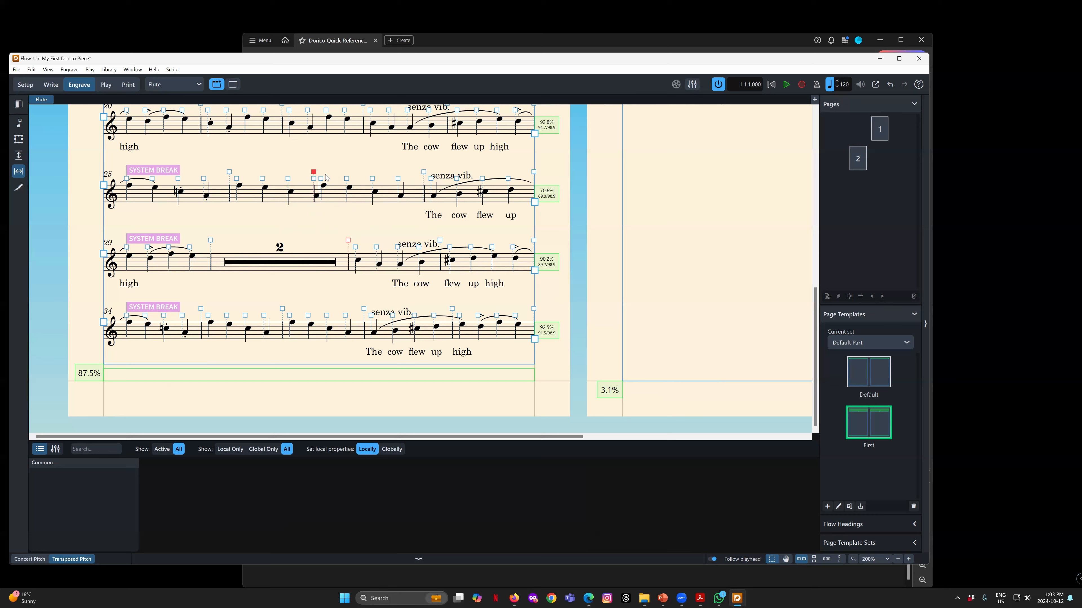
pyautogui.press('Delete')
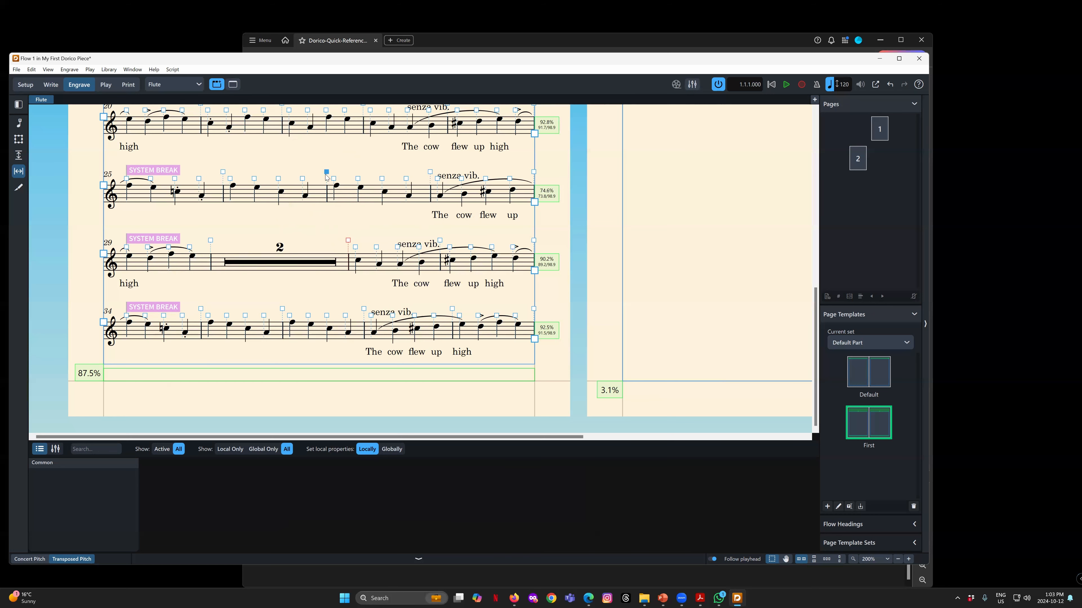
pyautogui.click(335, 221)
pyautogui.click(348, 240)
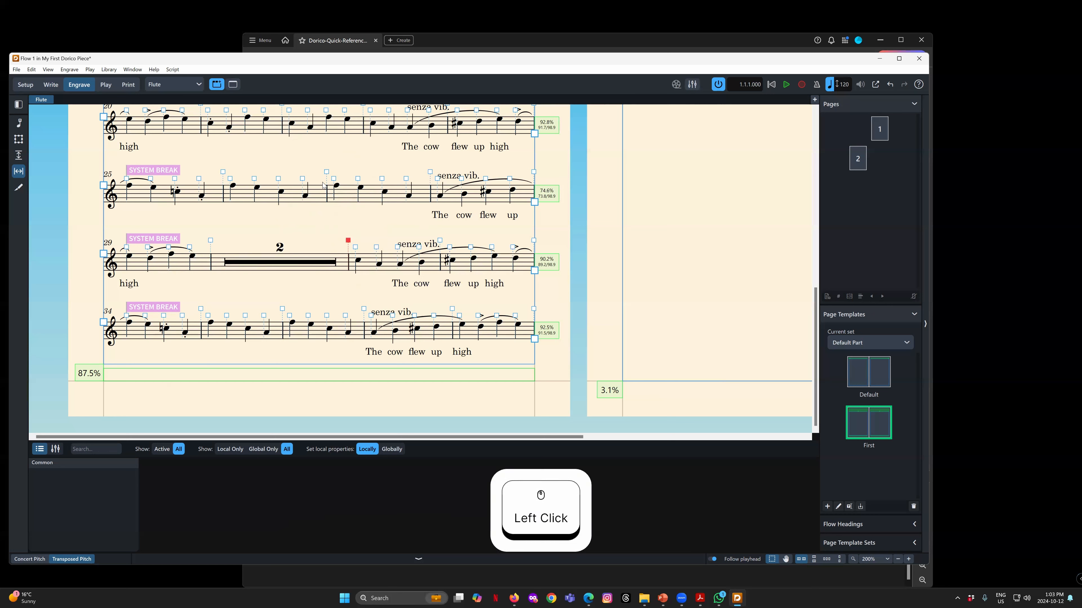
pyautogui.click(325, 172)
pyautogui.click(348, 242)
pyautogui.click(326, 172)
pyautogui.click(350, 242)
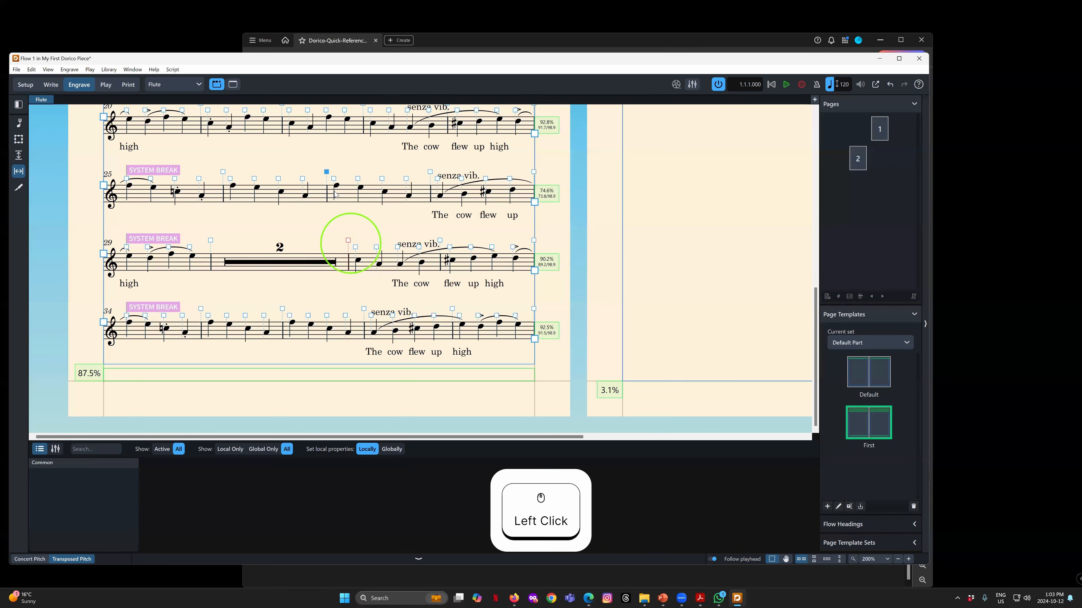
# Try tightening the space before the barline between bars 26 and 27 by two increments, and undo it
pyautogui.click(331, 178)
pyautogui.click(327, 173)
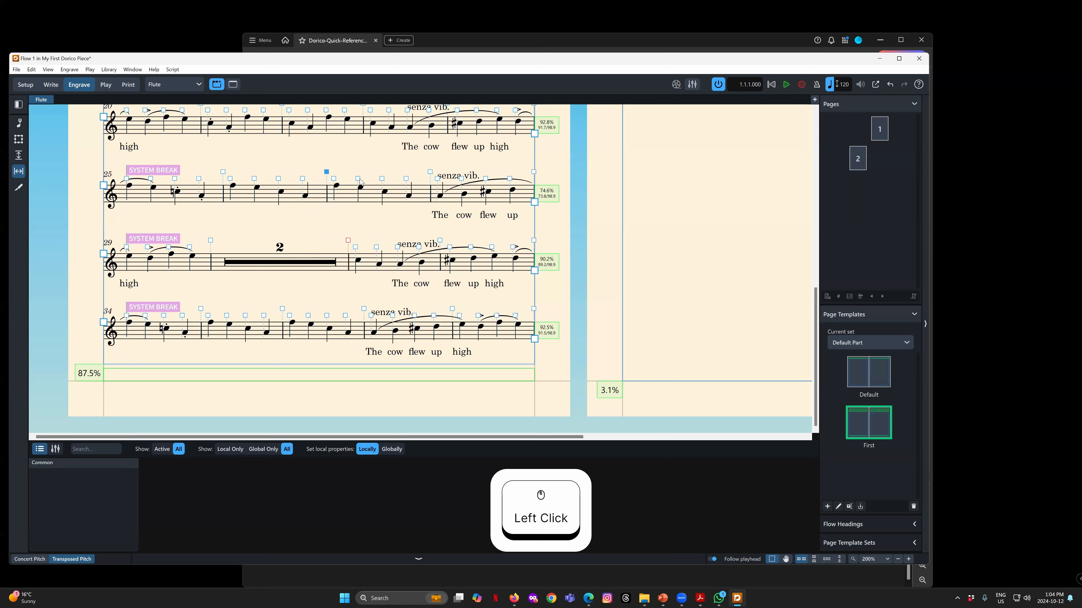
pyautogui.hotkey('shift', 'alt', 'Left')
pyautogui.hotkey('shift', 'alt', 'Left')
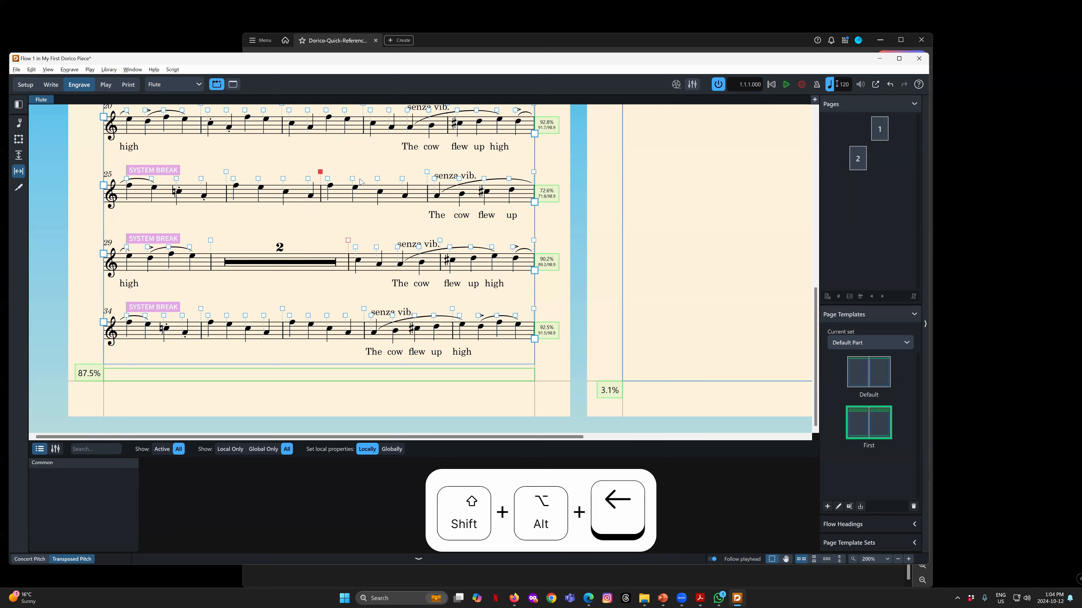
pyautogui.hotkey('ctrl', 'z')
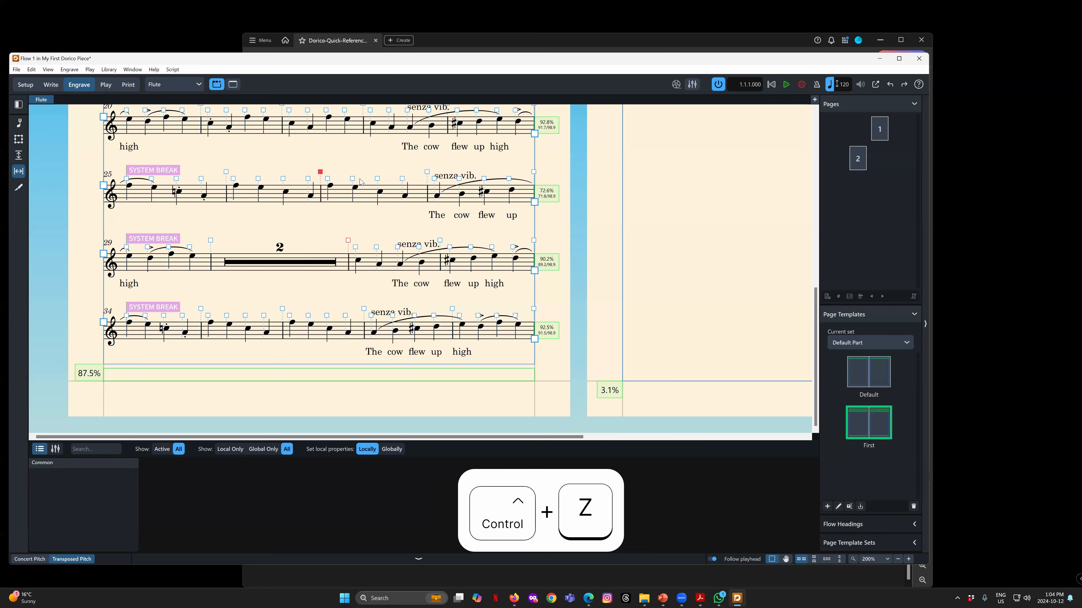
pyautogui.hotkey('ctrl', 'z')
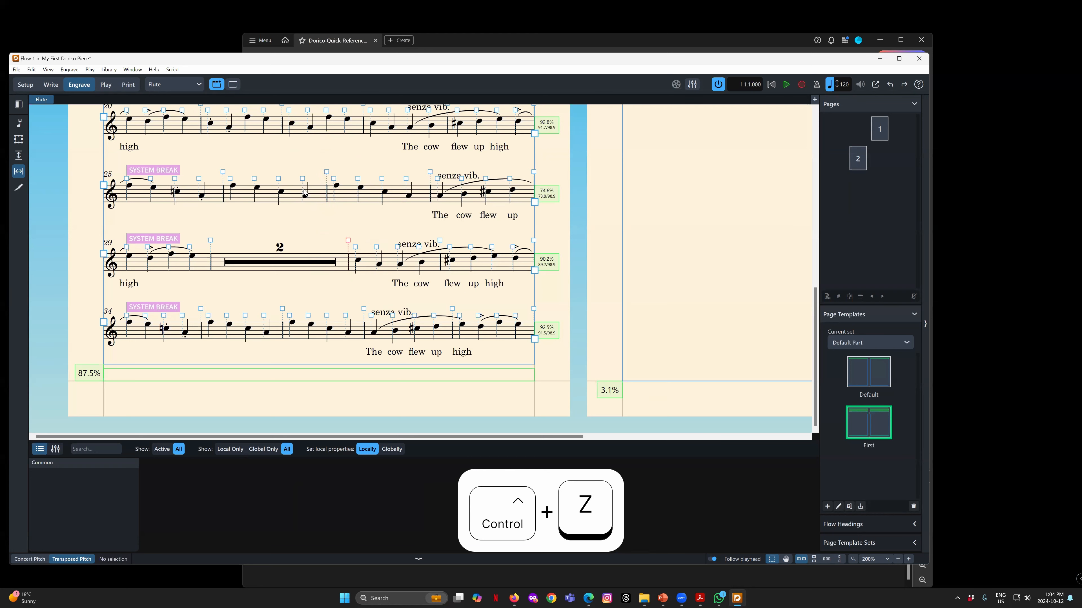
# Try narrowing bar 26 by tightening the spacing handles of its four notes and closing barline together by two increments
pyautogui.click(232, 183)
pyautogui.click(229, 178)
pyautogui.keyDown('ctrl'); pyautogui.click(254, 179); pyautogui.keyUp('ctrl')
pyautogui.keyDown('ctrl'); pyautogui.click(278, 179); pyautogui.keyUp('ctrl')
pyautogui.keyDown('ctrl'); pyautogui.click(302, 178); pyautogui.keyUp('ctrl')
pyautogui.keyDown('ctrl'); pyautogui.click(327, 172); pyautogui.keyUp('ctrl')
pyautogui.hotkey('shift', 'alt', 'Left')
pyautogui.hotkey('shift', 'alt', 'Left')
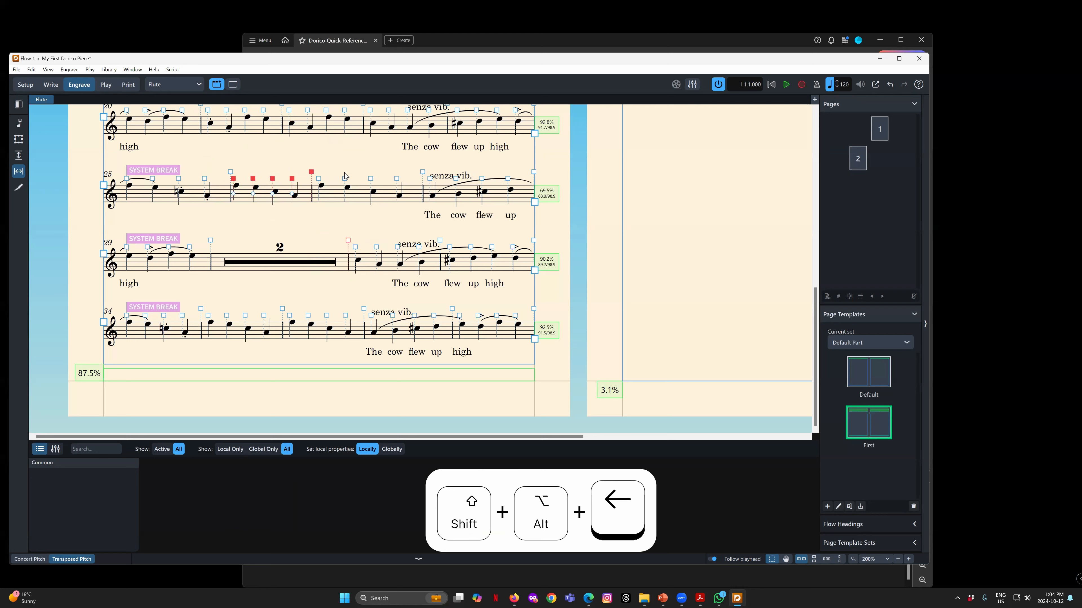
# Undo the narrowing of bar 26 and clear the handle selection
pyautogui.hotkey('ctrl', 'z')
pyautogui.hotkey('ctrl', 'z')
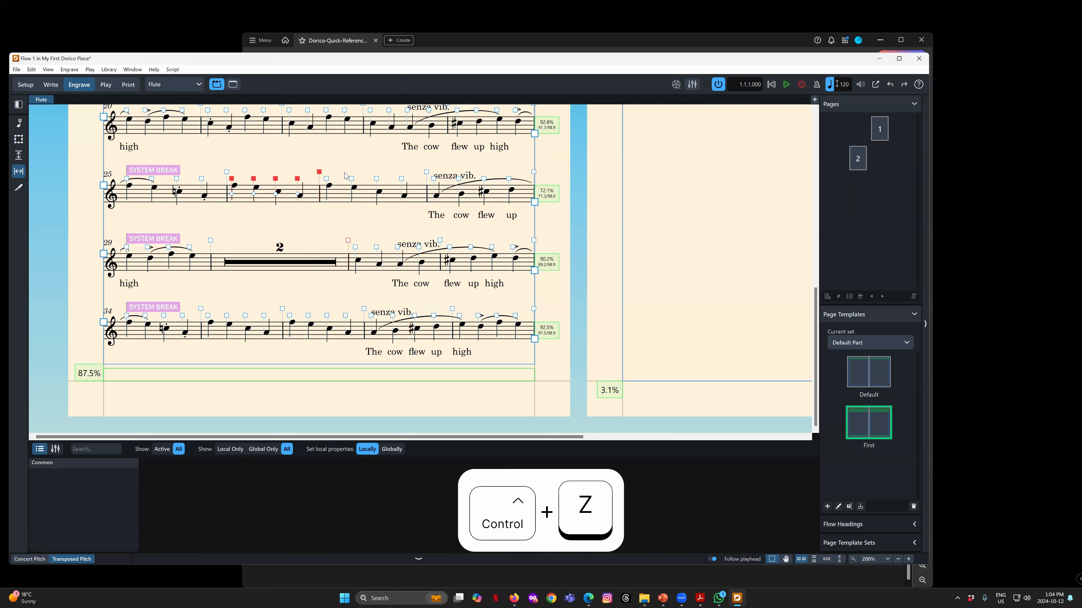
pyautogui.click(324, 222)
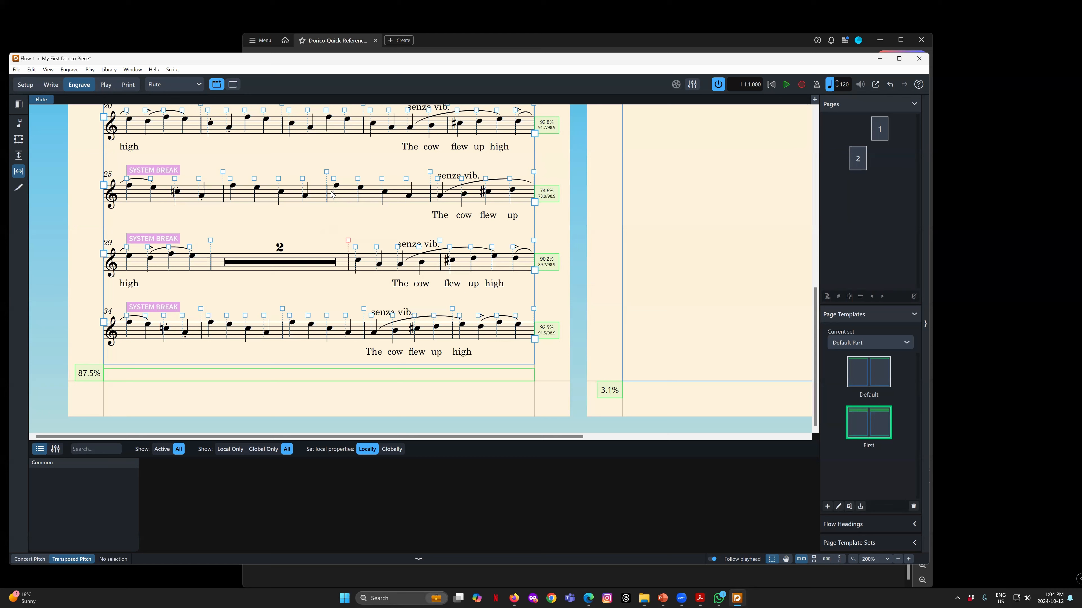
pyautogui.click(334, 218)
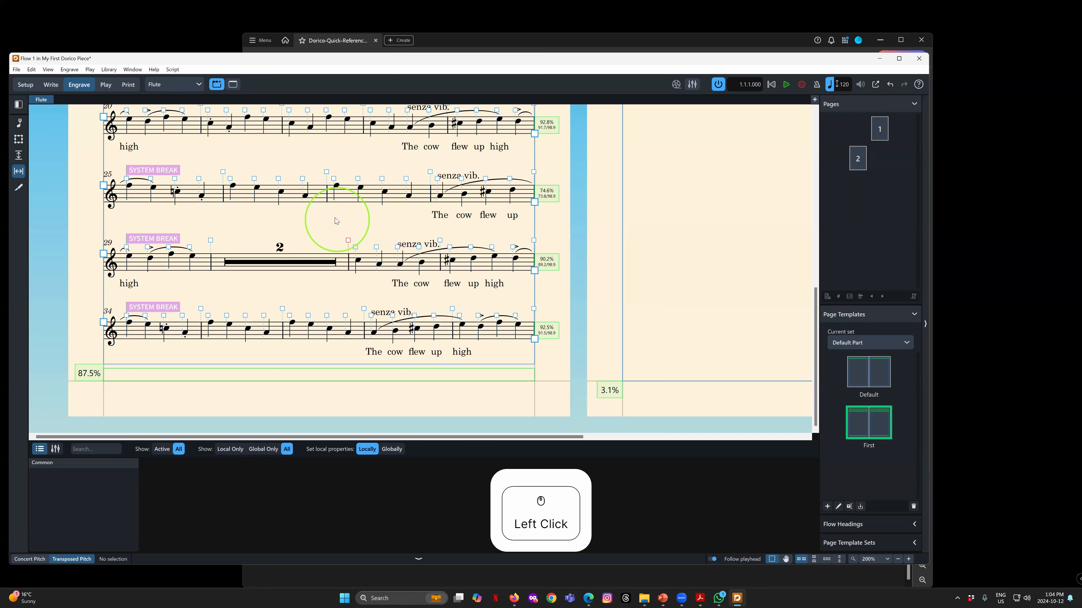
pyautogui.click(89, 71)
pyautogui.moveTo(104, 70)
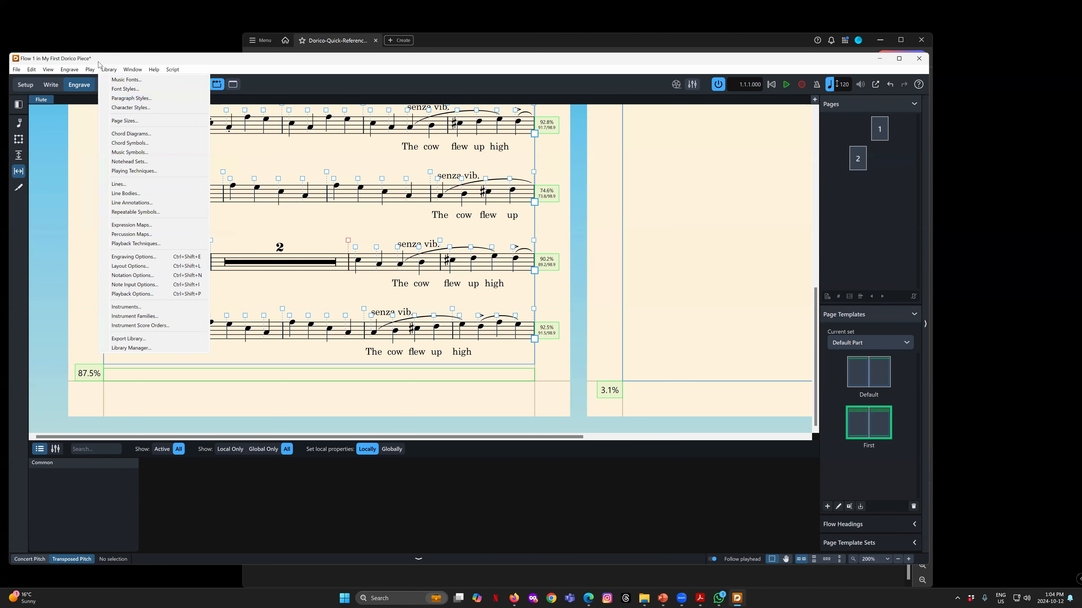
pyautogui.click(108, 69)
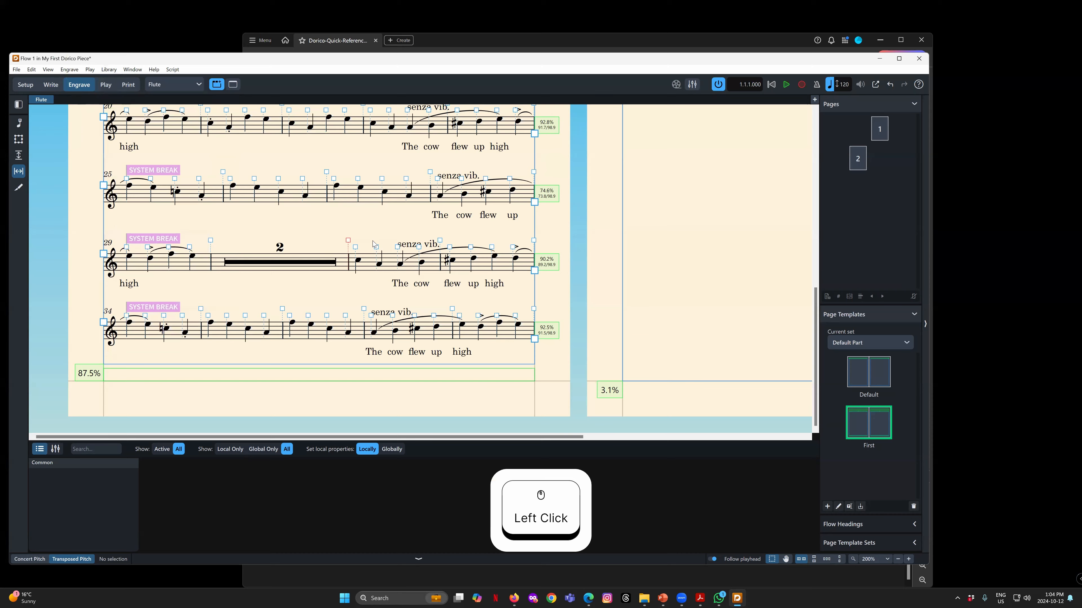
pyautogui.scroll(5, 366, 309)
pyautogui.scroll(-5, 366, 309)
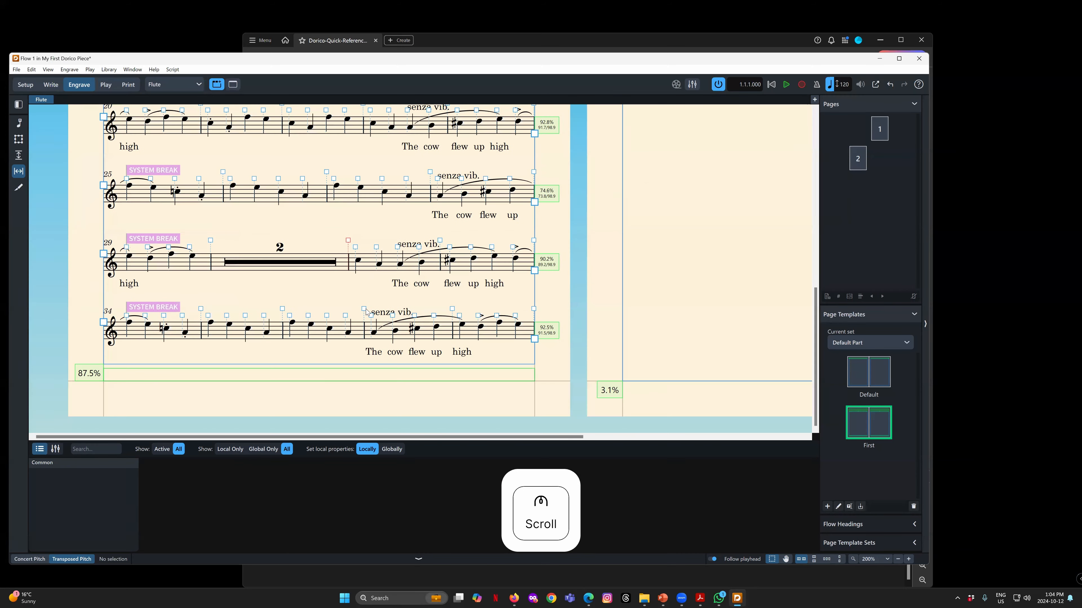
pyautogui.scroll(5, 305, 295)
pyautogui.scroll(-5, 304, 295)
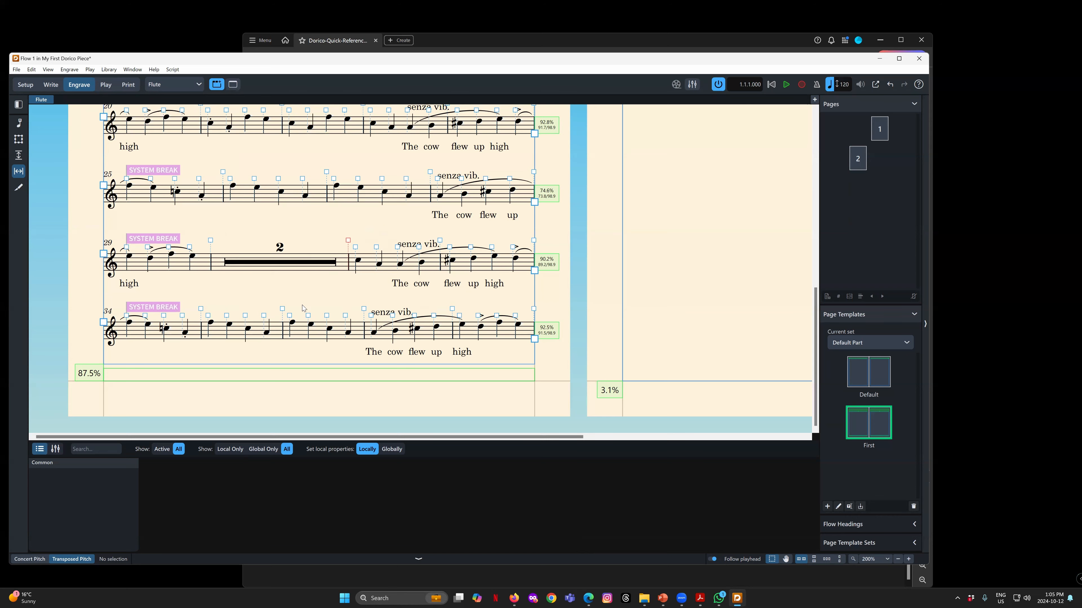
pyautogui.scroll(10, 348, 283)
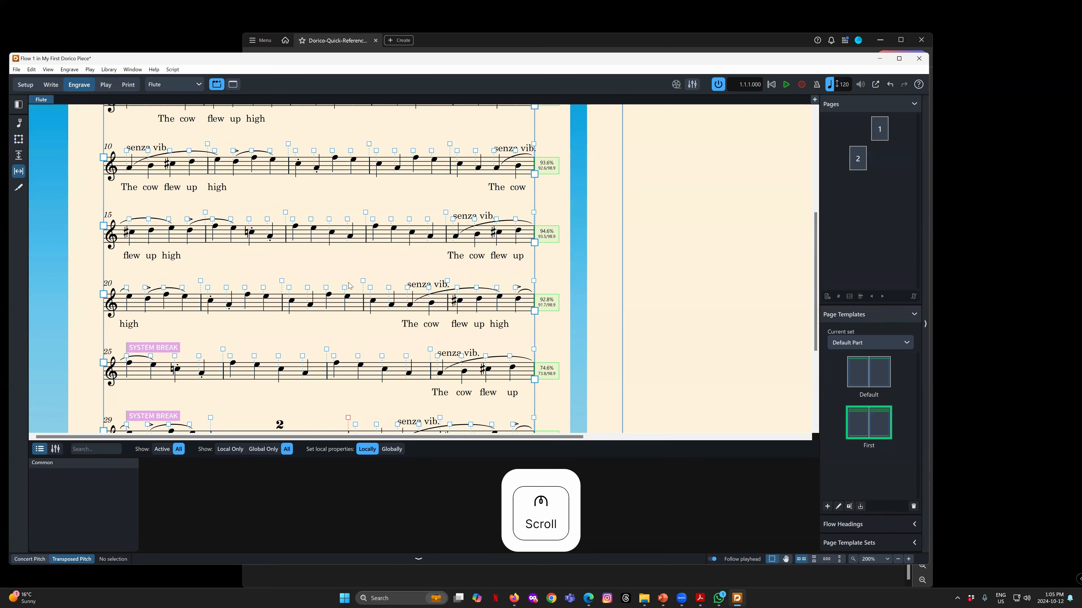
pyautogui.scroll(2, 348, 284)
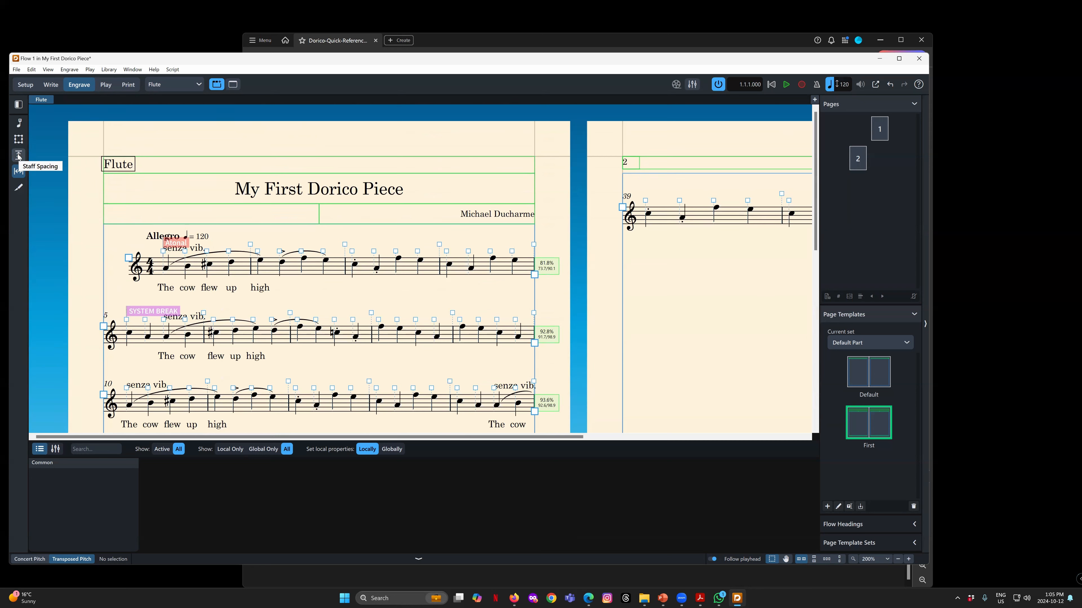
pyautogui.click(51, 84)
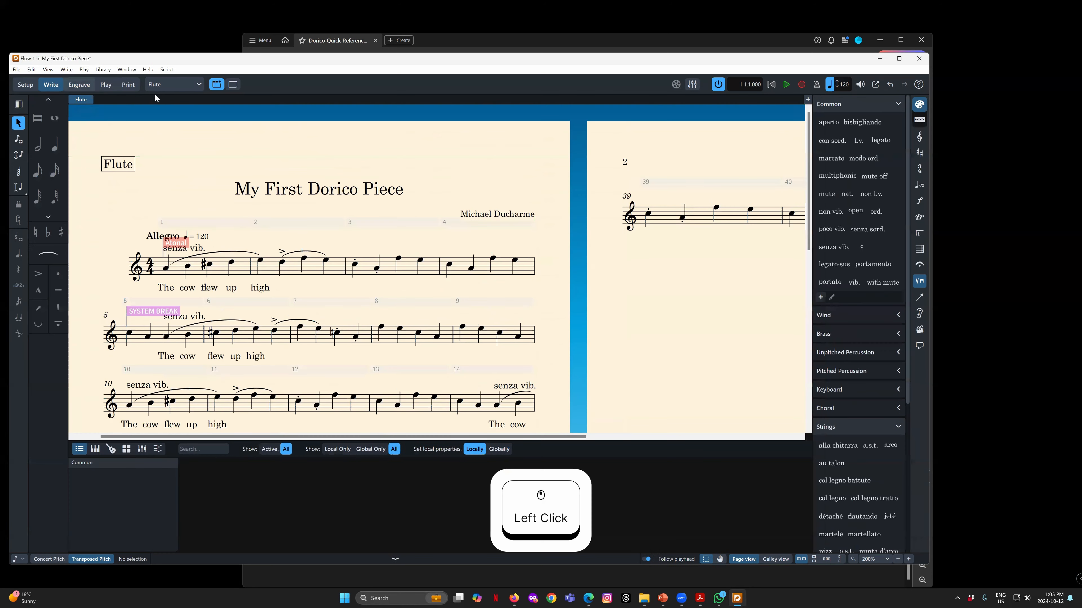
pyautogui.scroll(-8, 395, 296)
pyautogui.scroll(8, 393, 295)
pyautogui.click(171, 85)
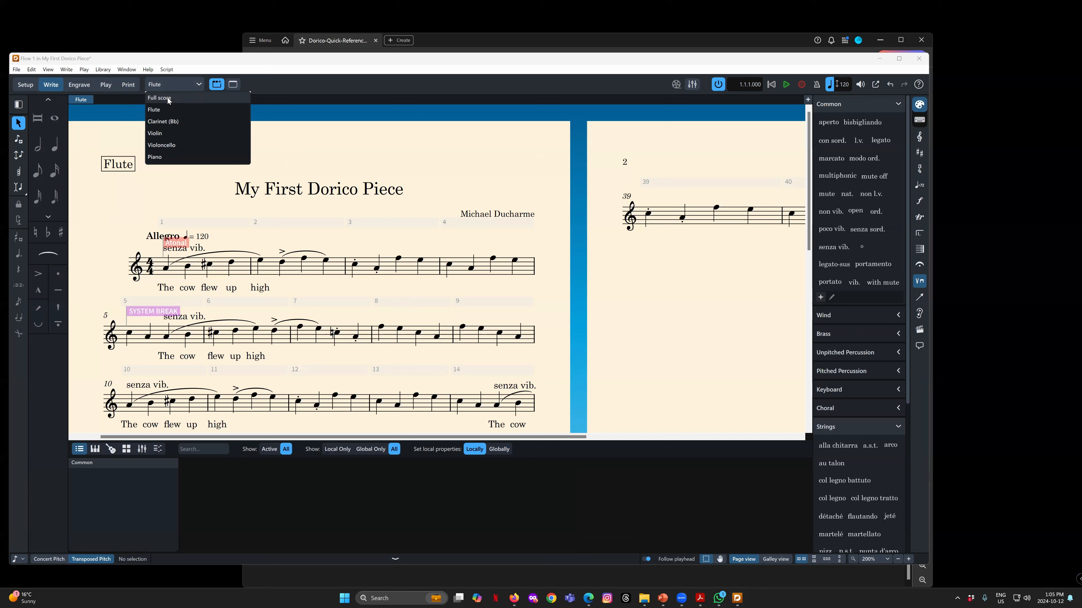
pyautogui.click(167, 98)
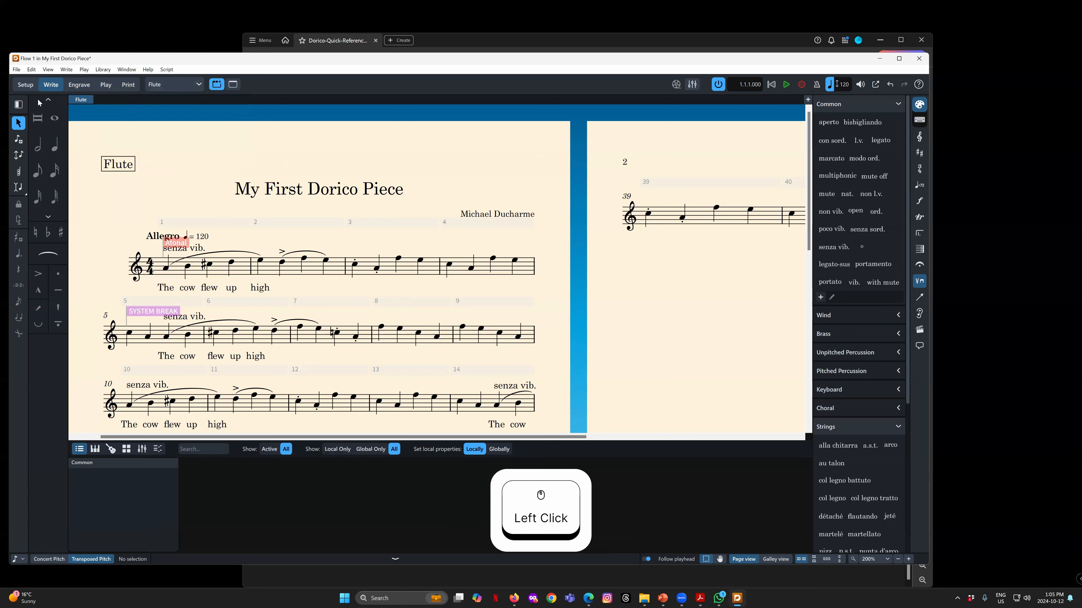
pyautogui.click(176, 85)
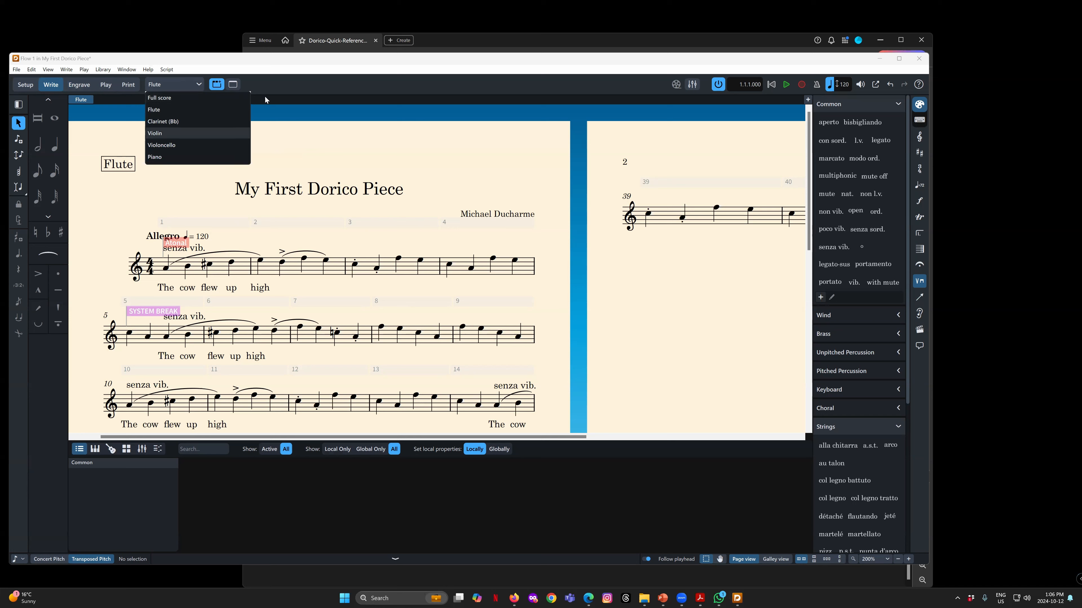
pyautogui.click(489, 137)
pyautogui.click(16, 71)
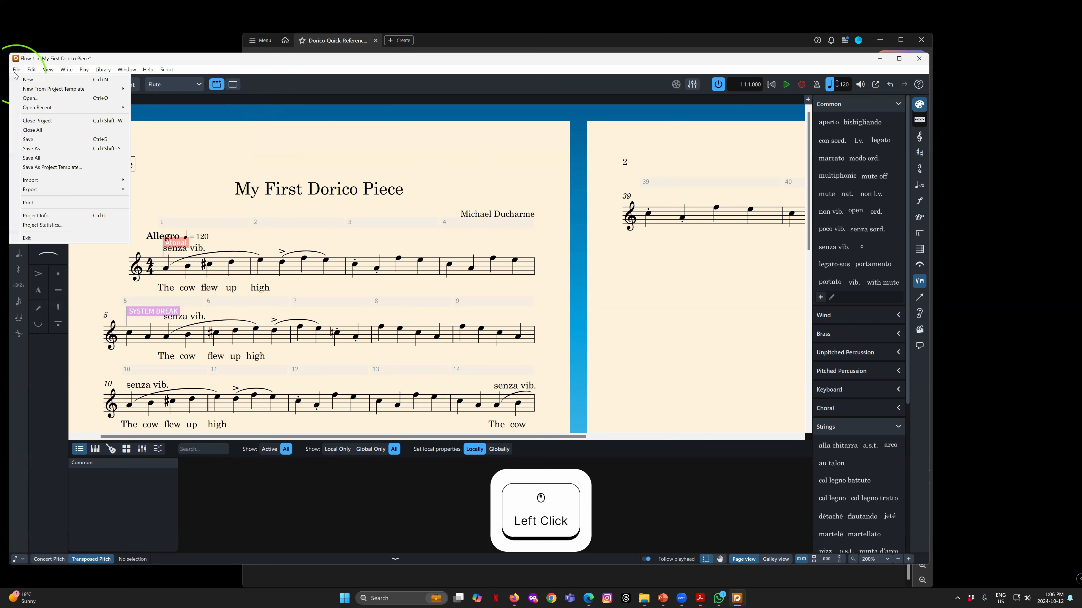
# Switch to Setup mode, expand the Flute and Clarinet (Bb) players, and display the Clarinet (Bb) part layout
pyautogui.click(25, 85)
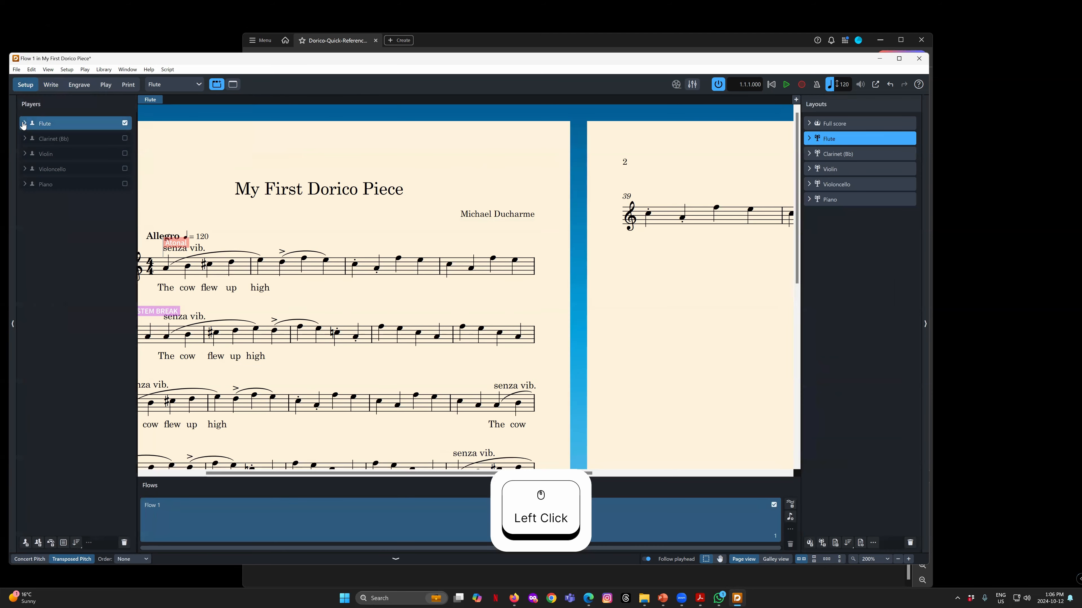
pyautogui.click(24, 123)
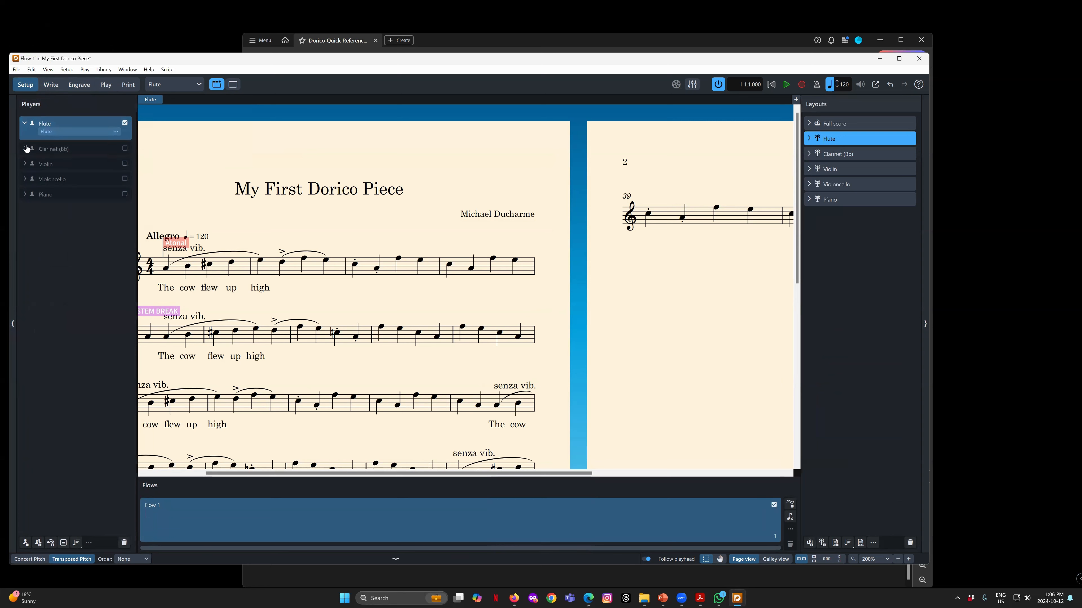
pyautogui.click(69, 147)
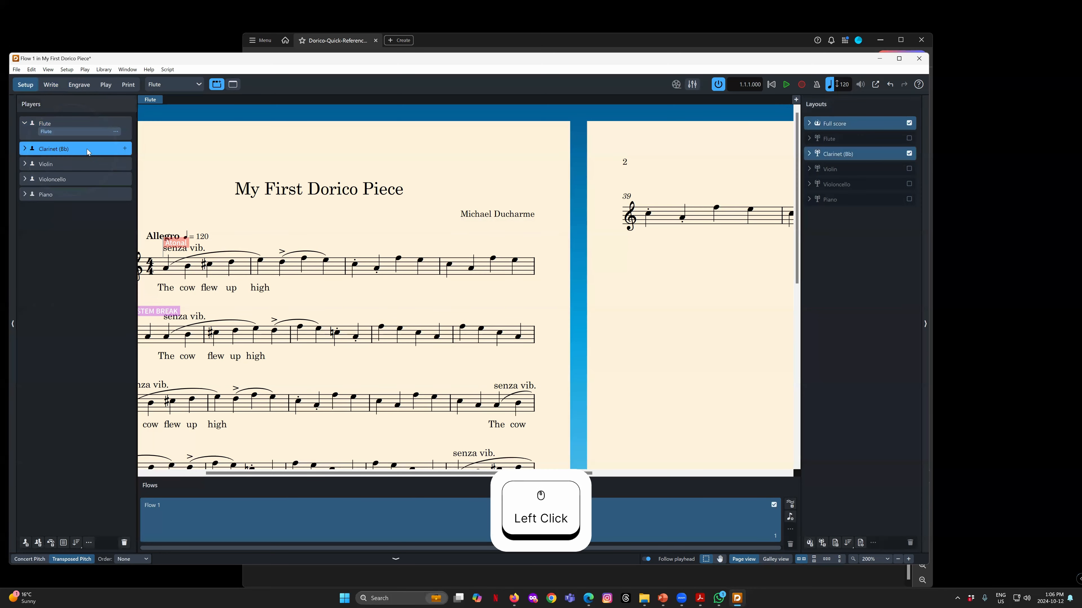
pyautogui.click(25, 148)
pyautogui.click(178, 84)
pyautogui.click(172, 122)
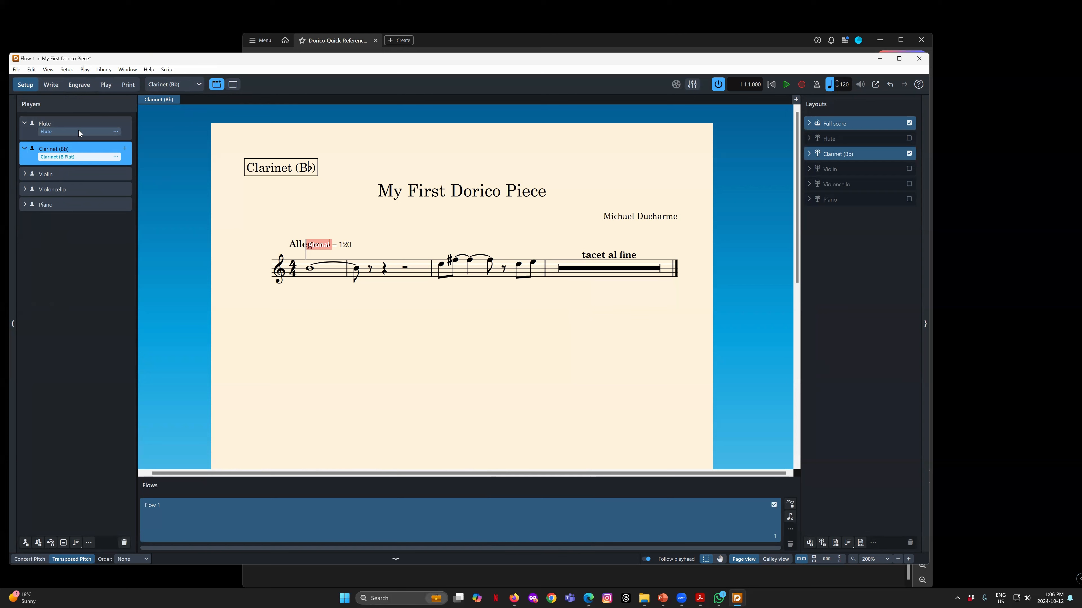
# Add a B Flat Bass Clarinet as a second instrument for the Clarinet (Bb) player
pyautogui.click(43, 175)
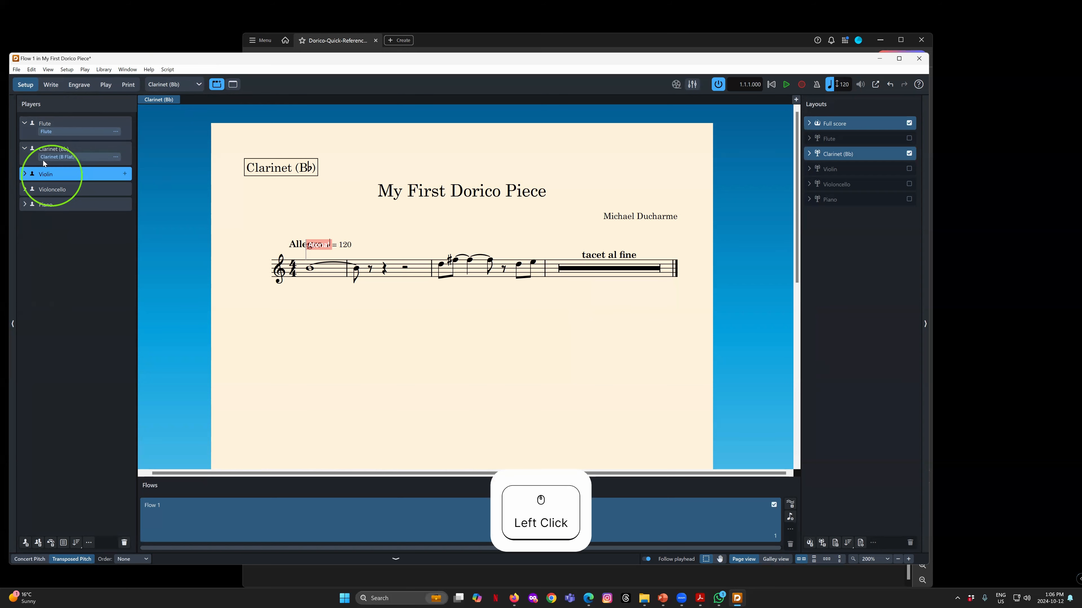
pyautogui.click(56, 149)
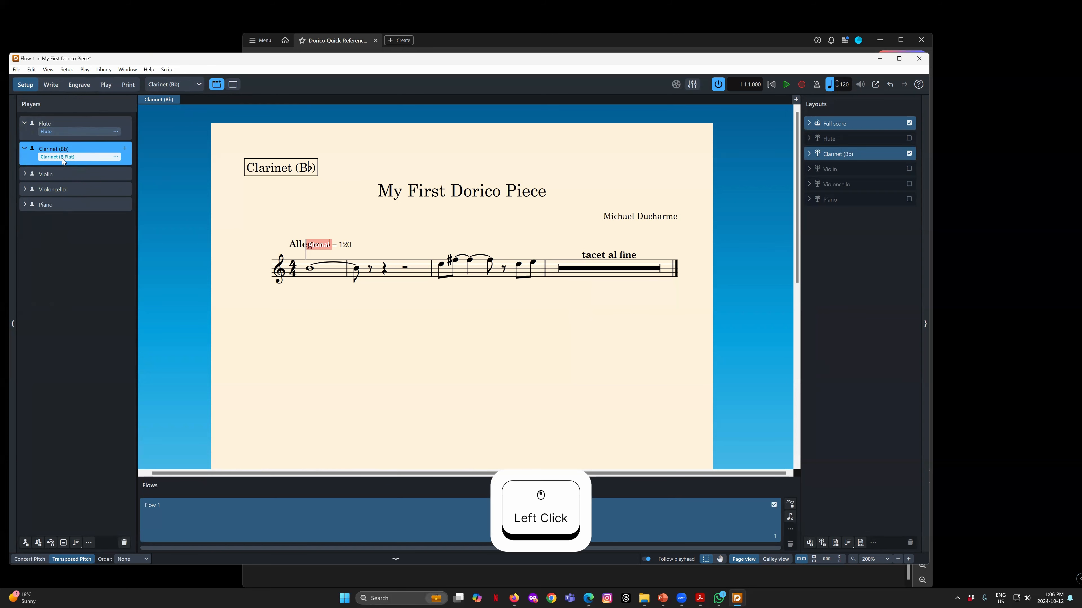
pyautogui.click(125, 149)
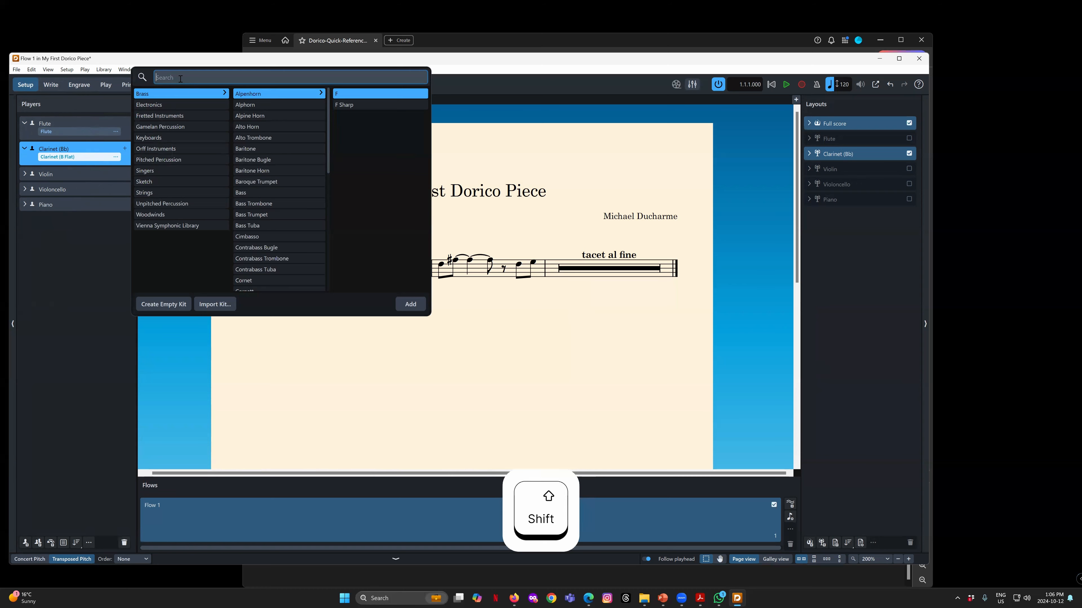
pyautogui.write('Bass Cl')
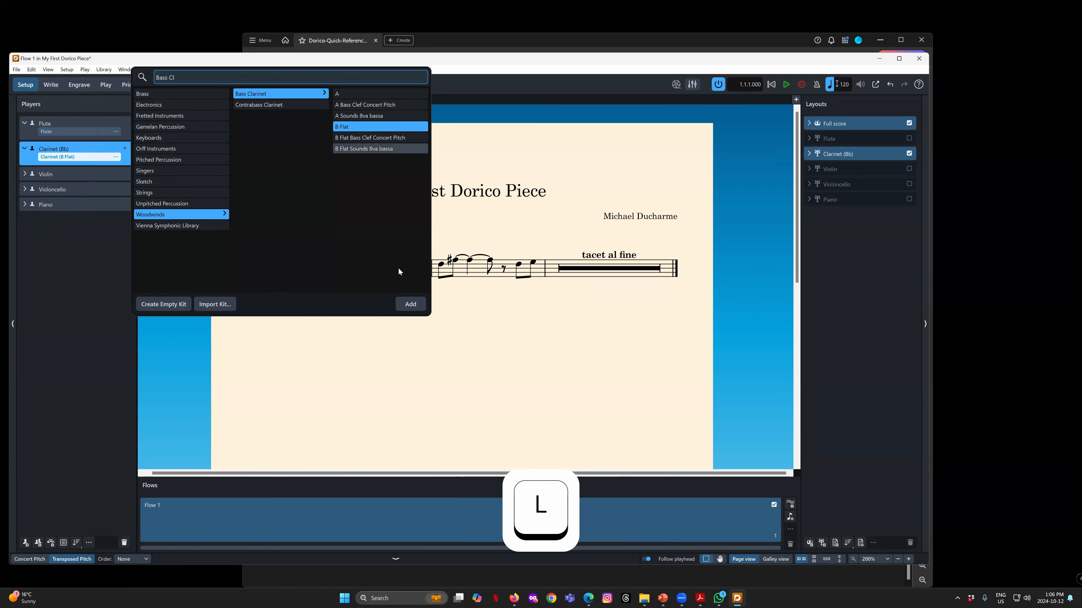
pyautogui.click(410, 305)
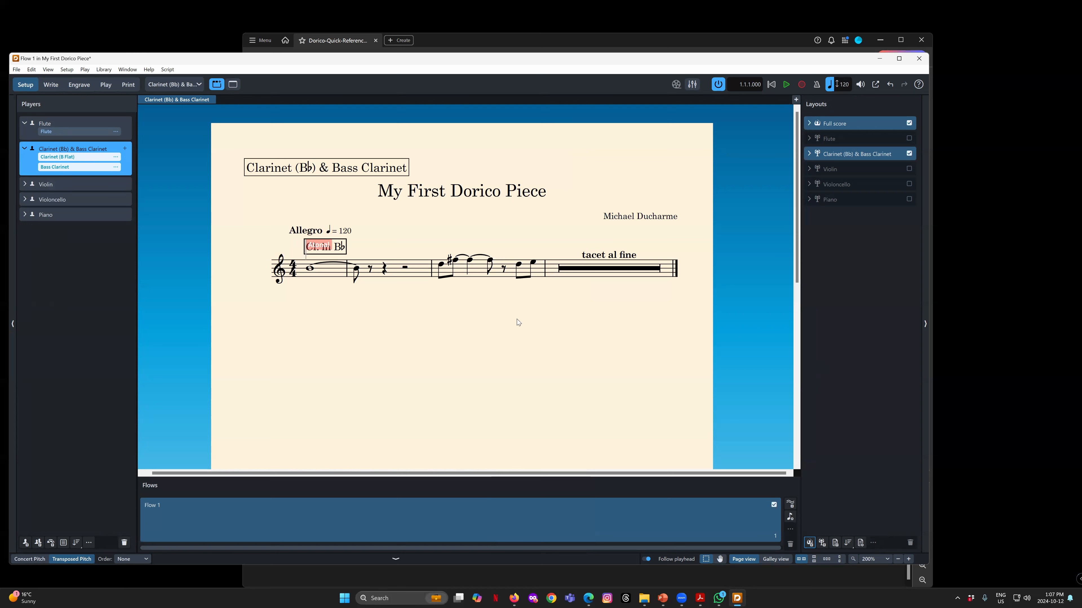
# Check the layout details of the Clarinet (Bb) & Bass Clarinet part and display the full score
pyautogui.click(809, 155)
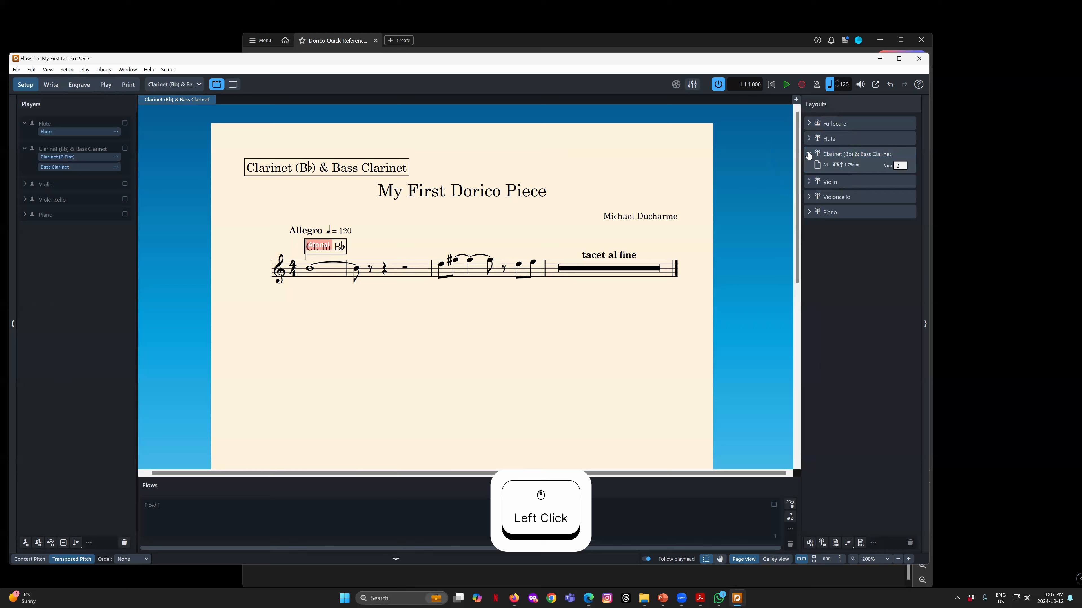
pyautogui.click(809, 154)
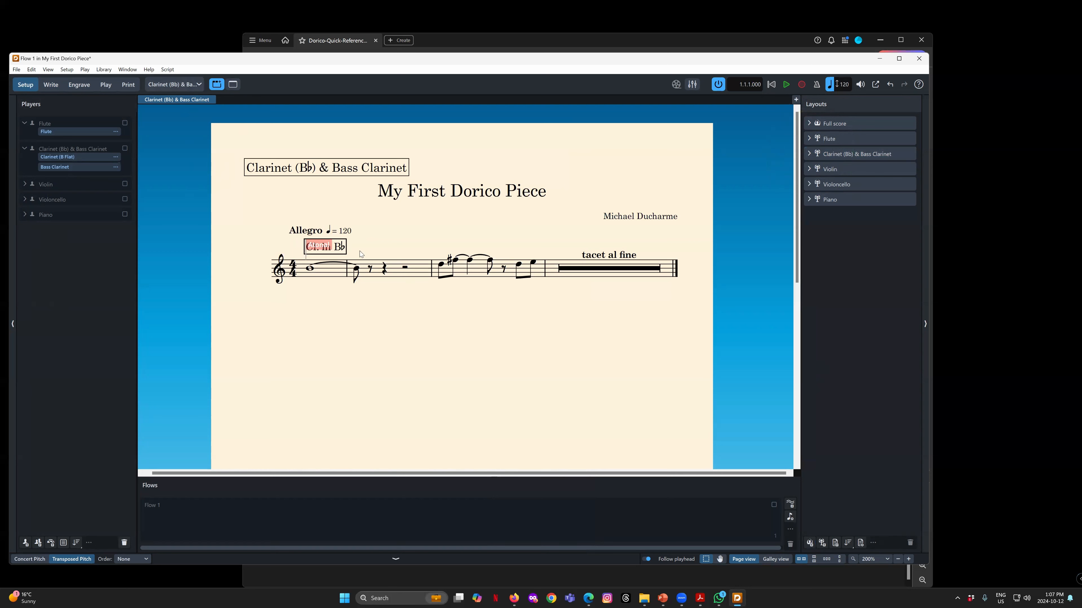
pyautogui.click(172, 83)
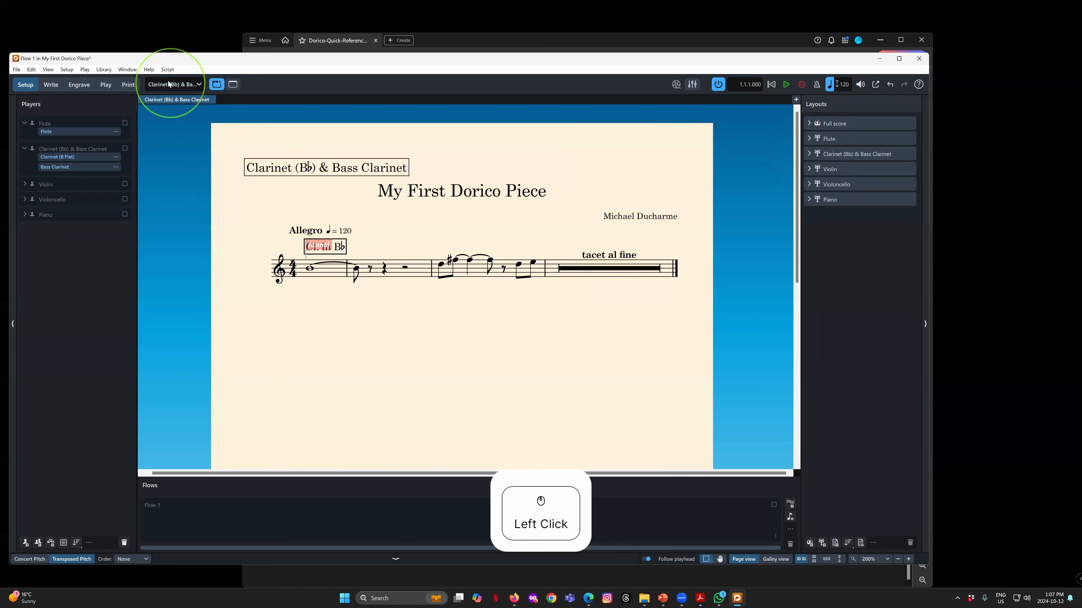
pyautogui.click(241, 98)
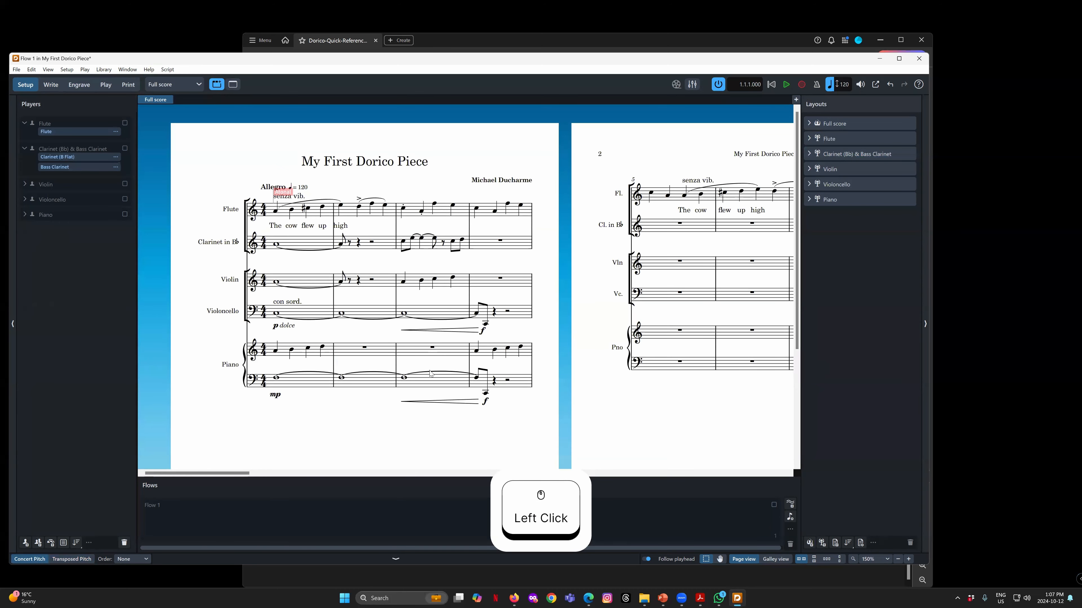
# Save the project with the doubling clarinet player
pyautogui.click(51, 84)
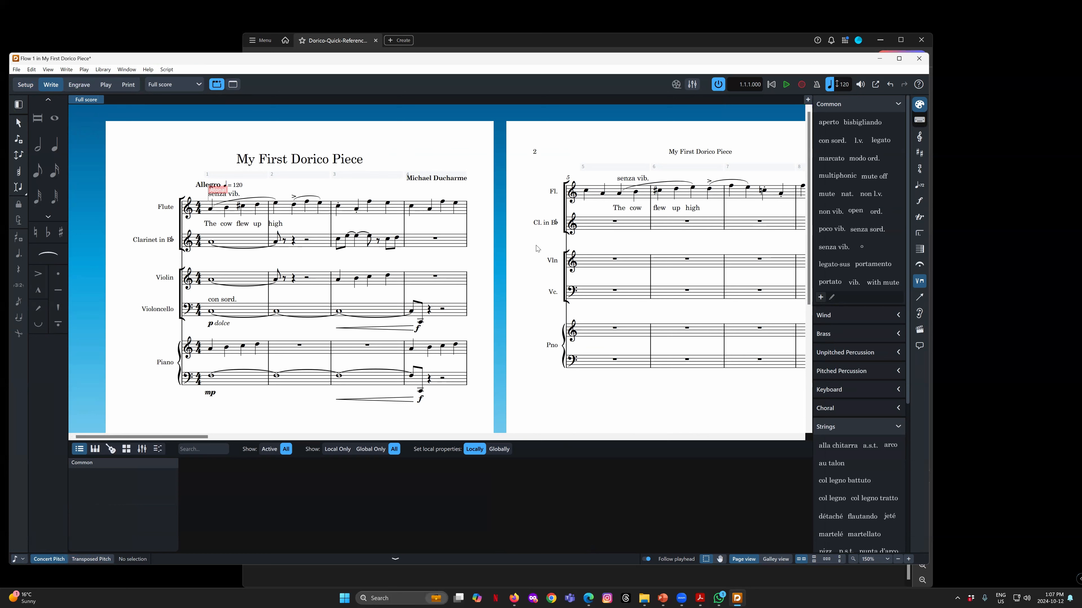
pyautogui.click(26, 84)
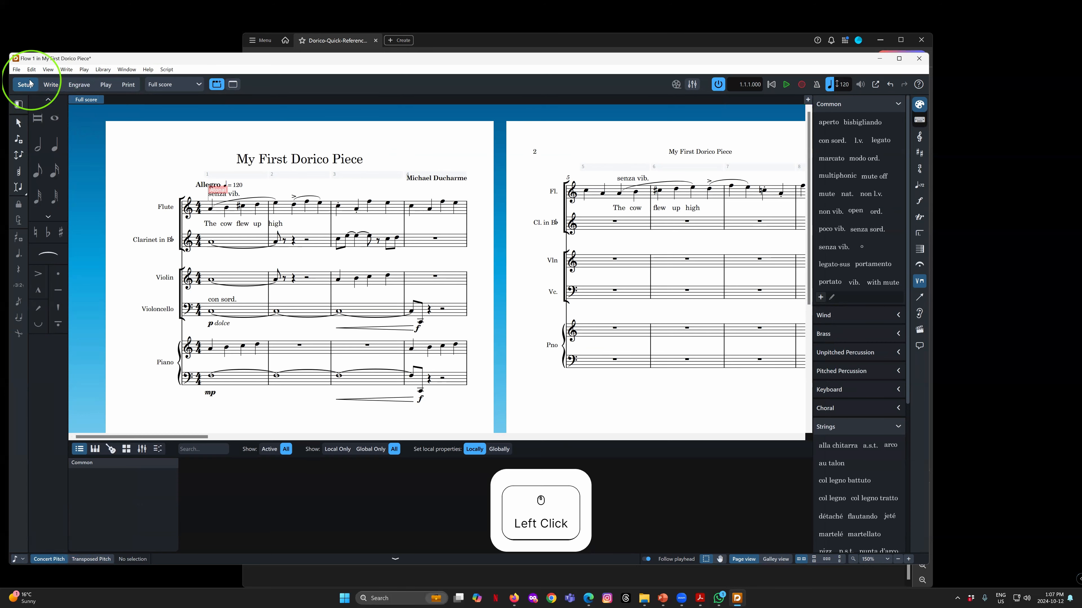
pyautogui.click(16, 69)
pyautogui.click(41, 141)
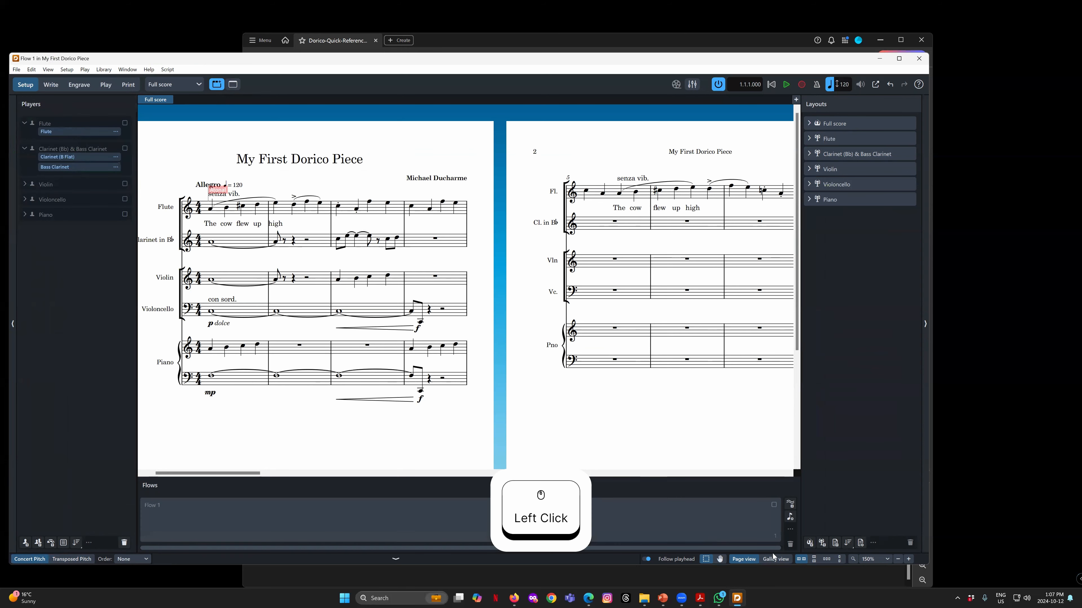
# Show the full score in Write mode's galley view and enter quarter notes A, B and C from the start of bar 6 in the Bass Clarinet staff
pyautogui.click(51, 85)
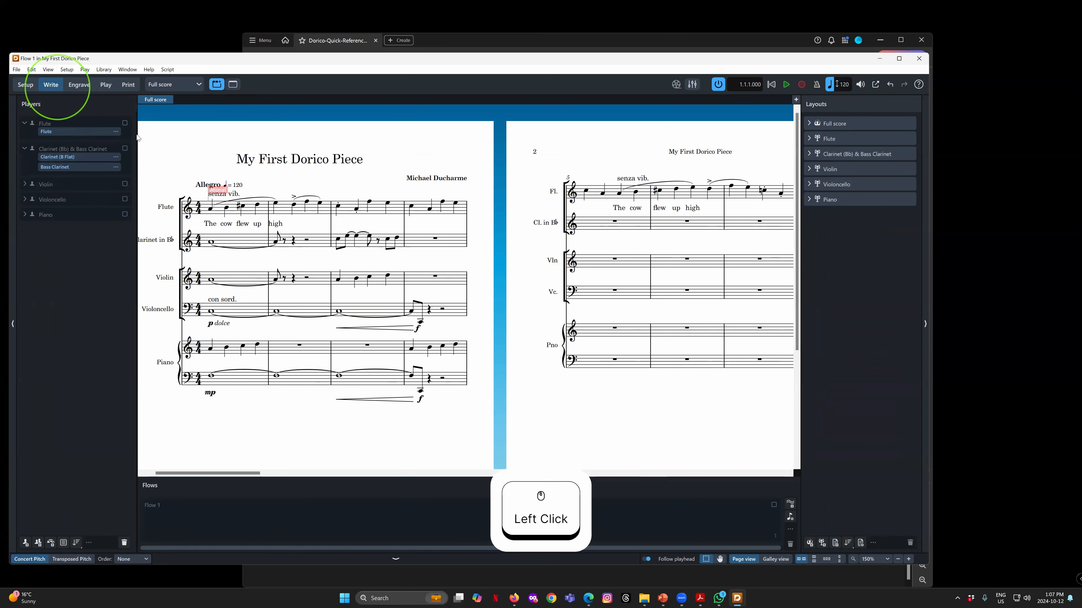
pyautogui.click(774, 559)
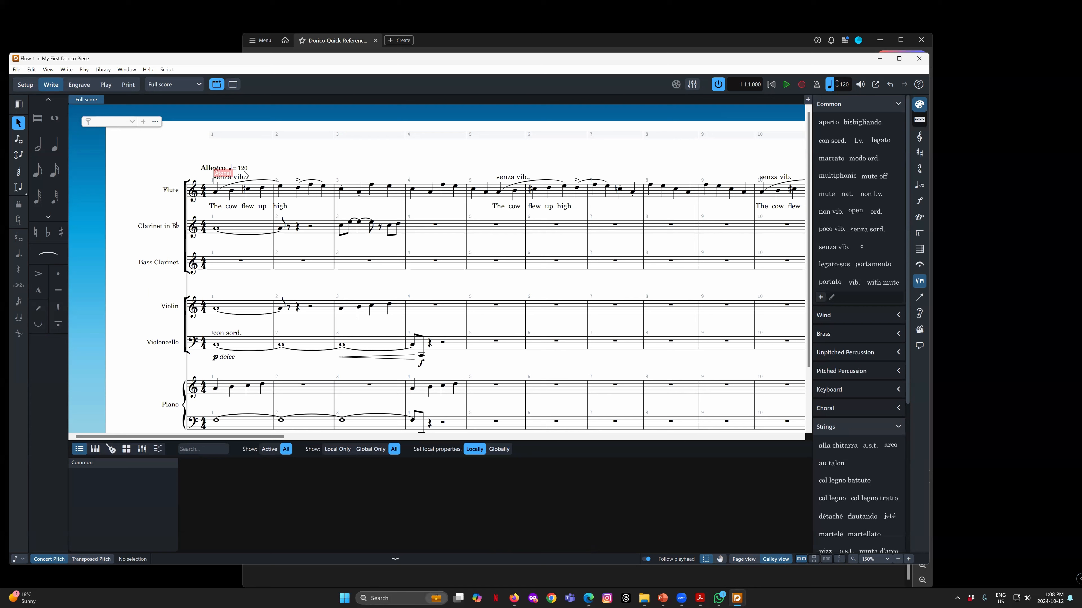
pyautogui.click(558, 260)
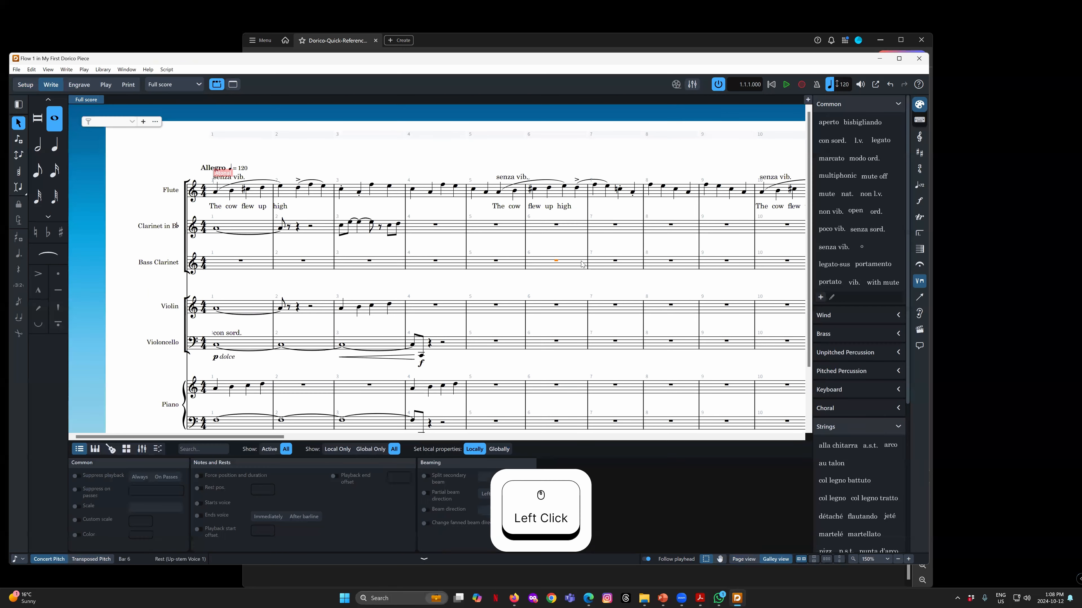
pyautogui.press('Return')
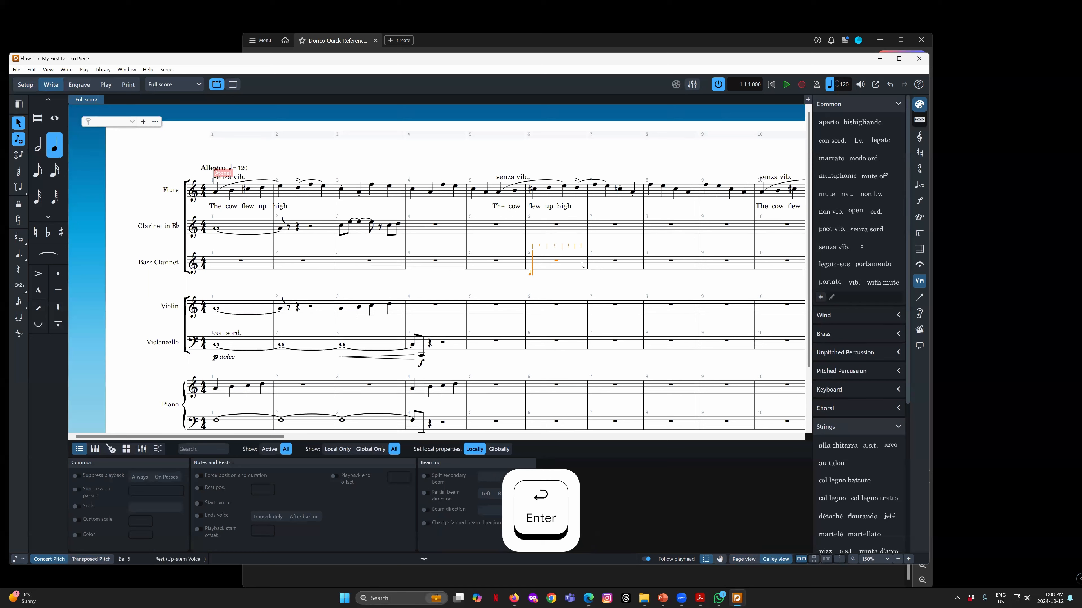
pyautogui.press('Escape')
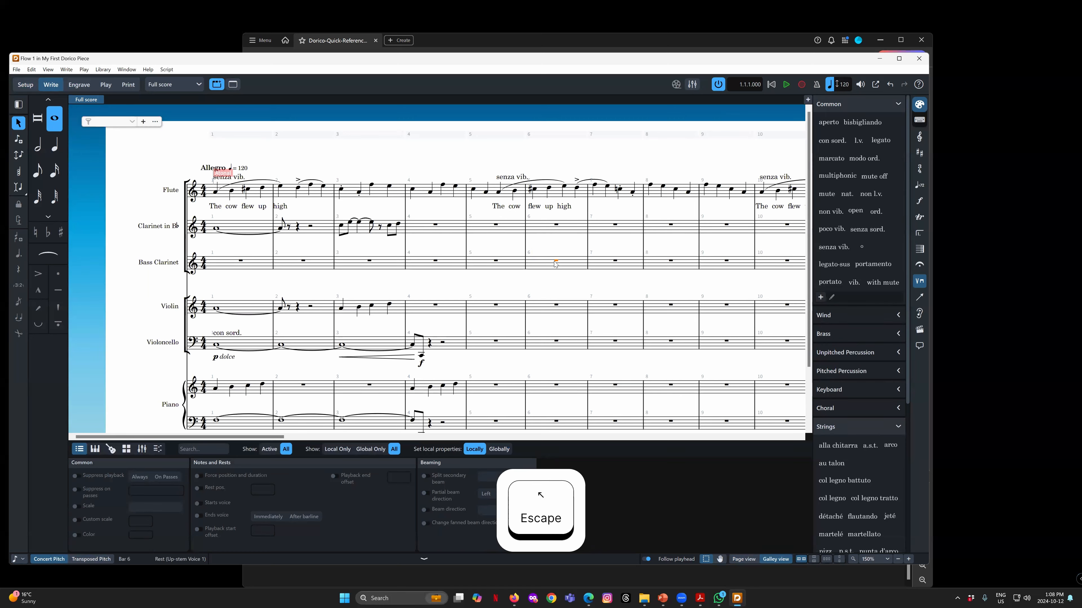
pyautogui.press('Return')
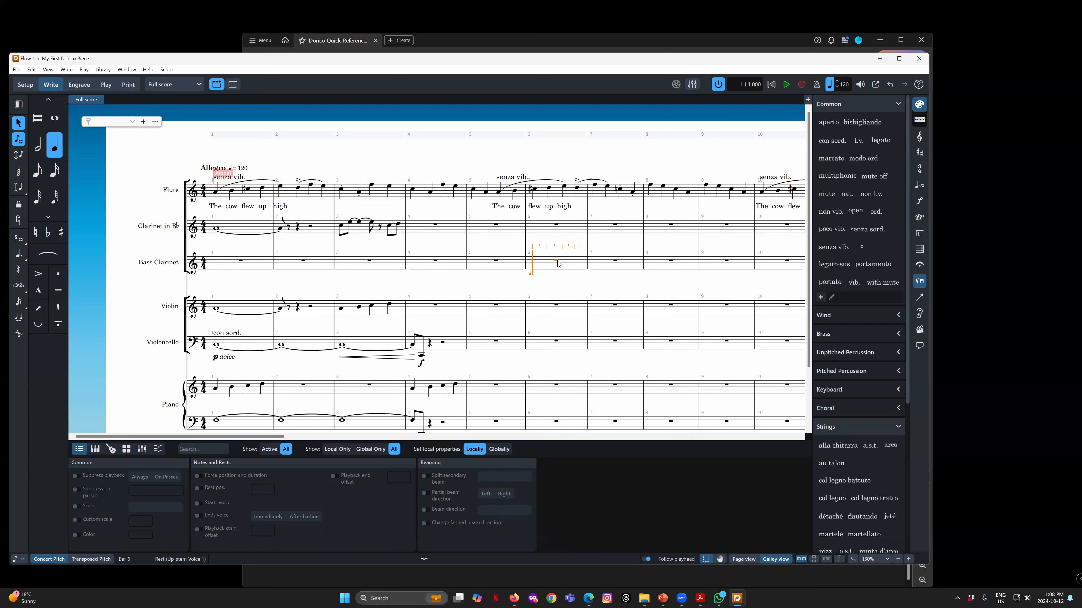
pyautogui.press('a')
pyautogui.press('b')
pyautogui.press('c')
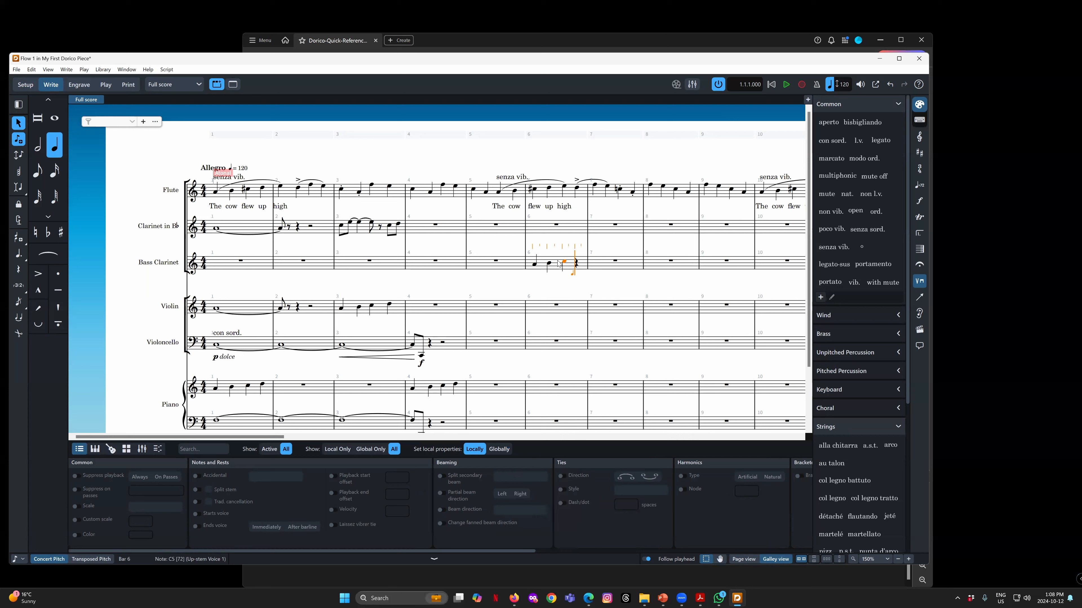
pyautogui.press('Escape')
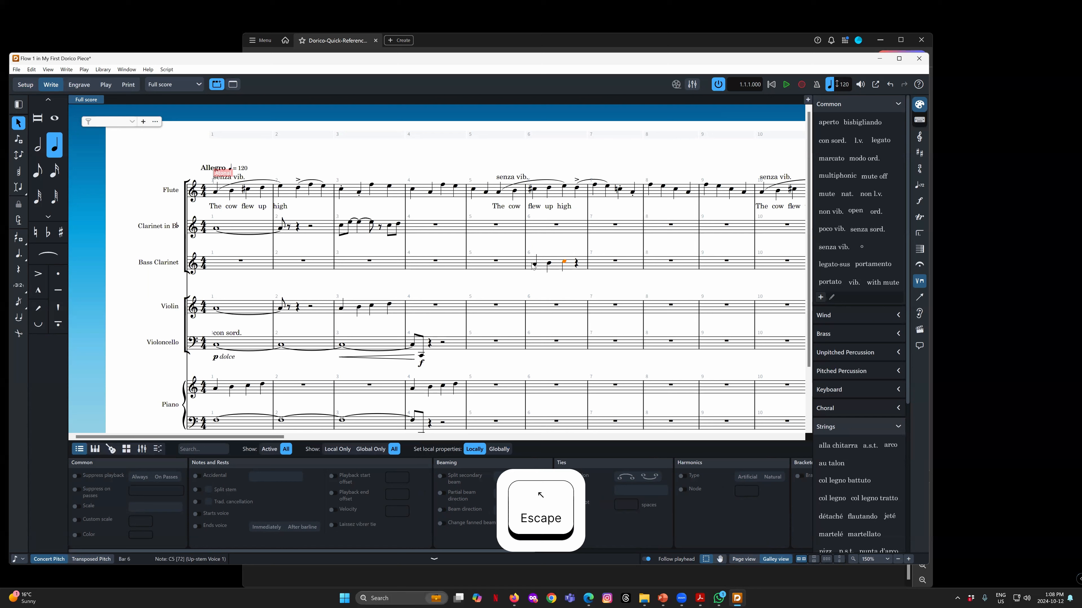
# Compare the Bass Clarinet notes in bar 6 with the Clarinet in Bb passage in bars 1 to 3
pyautogui.click(533, 264)
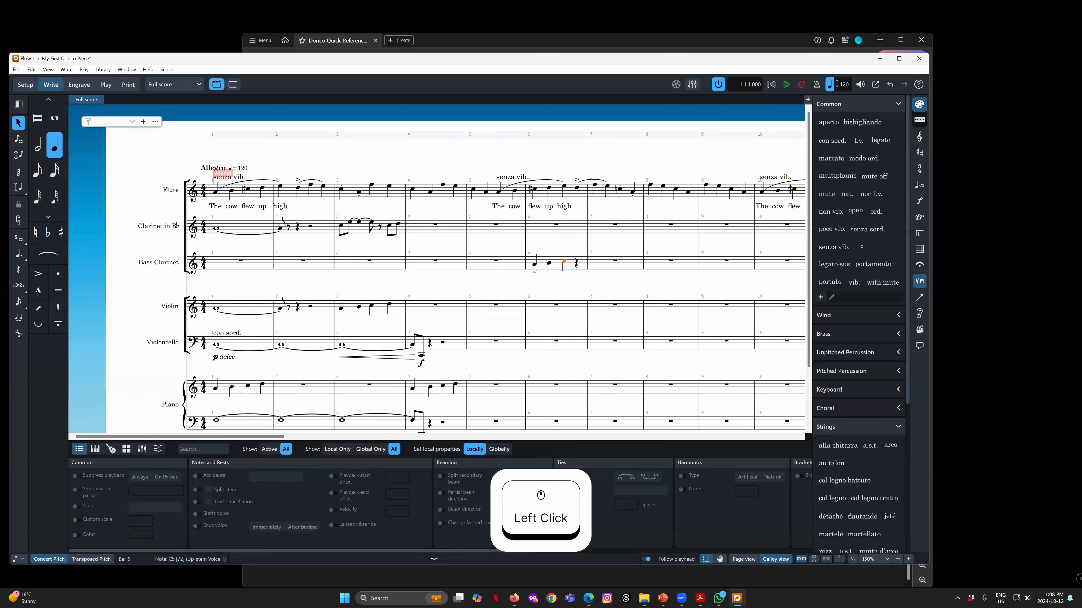
pyautogui.keyDown('shift'); pyautogui.click(565, 264); pyautogui.keyUp('shift')
pyautogui.click(216, 229)
pyautogui.click(398, 225)
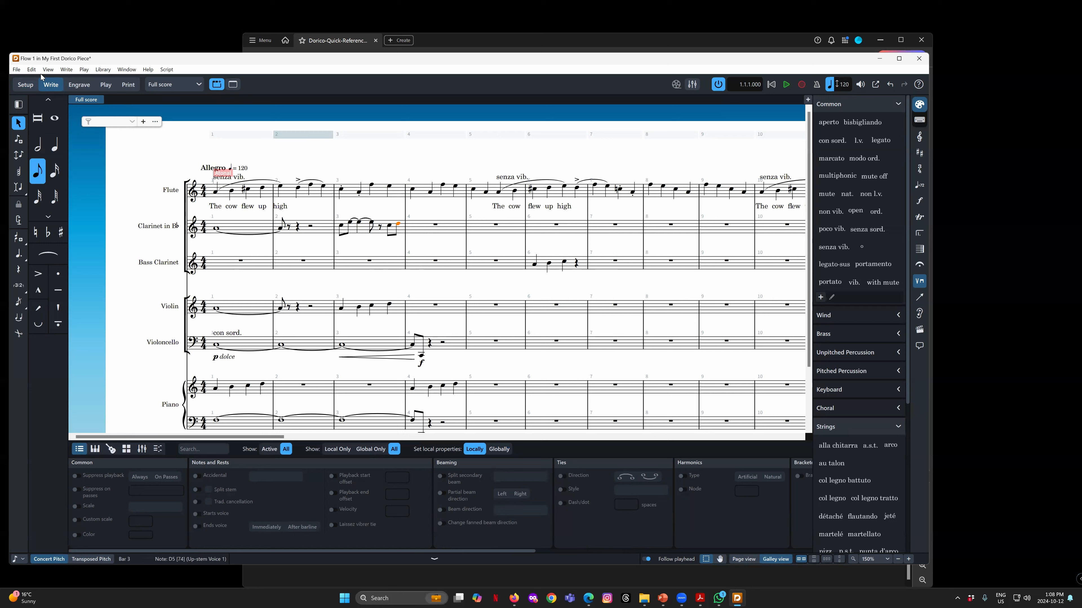
# Save the project, return the full score to page view, and select the Clarinet in Bb's opening tied note
pyautogui.click(16, 70)
pyautogui.click(45, 142)
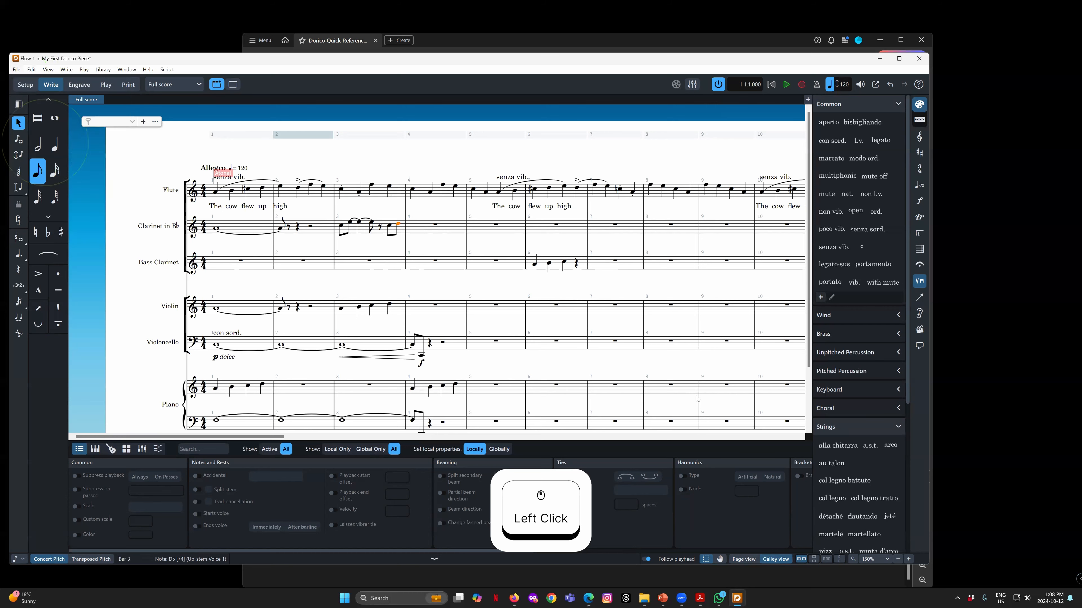
pyautogui.click(745, 561)
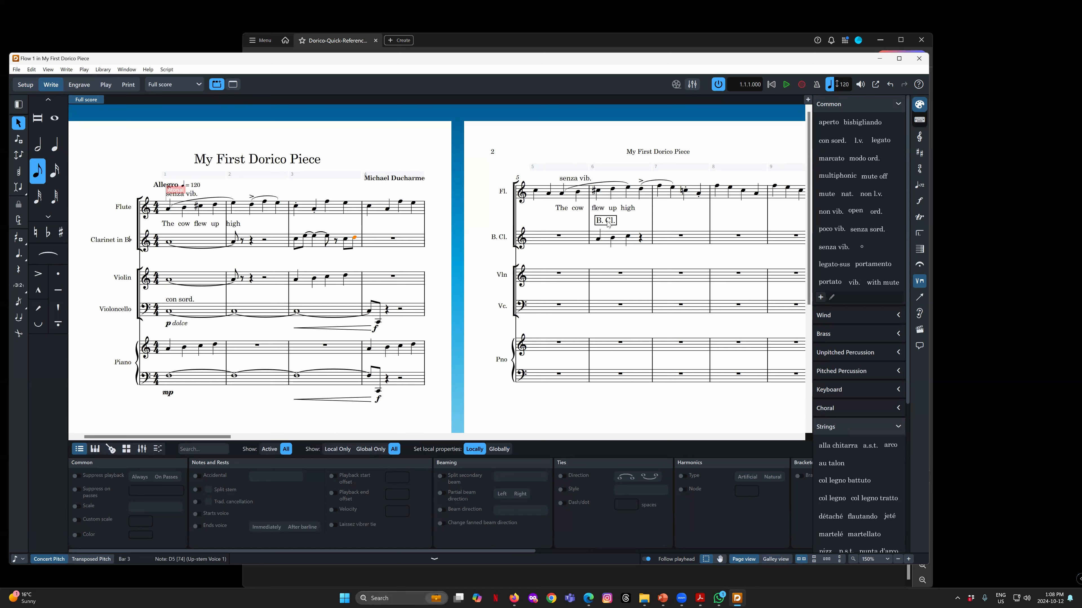
pyautogui.click(169, 243)
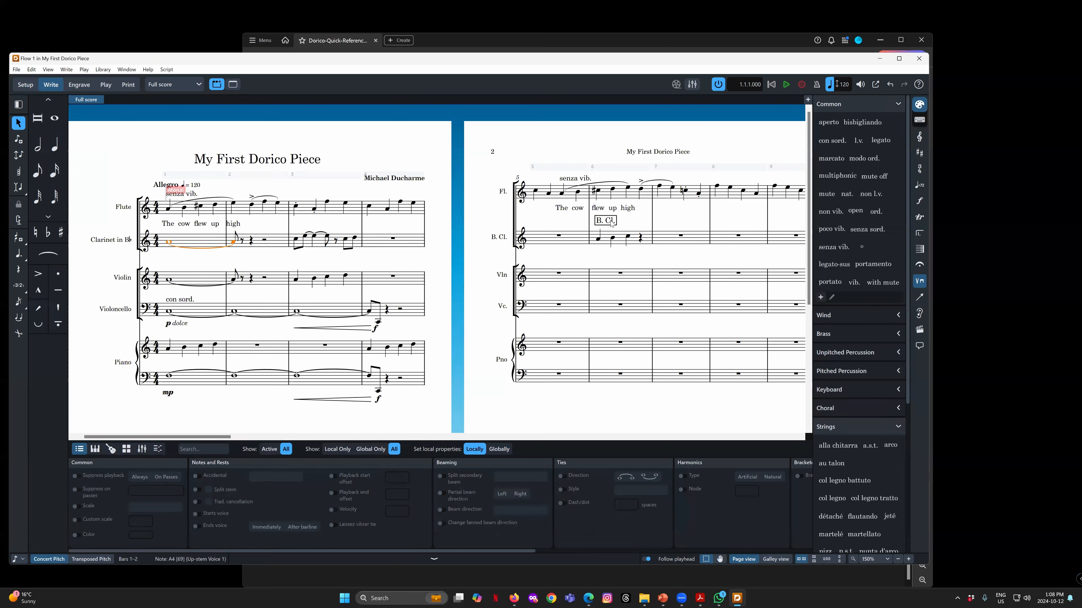
# Display the Clarinet (Bb) & Bass Clarinet part layout, and return to the full score
pyautogui.click(171, 84)
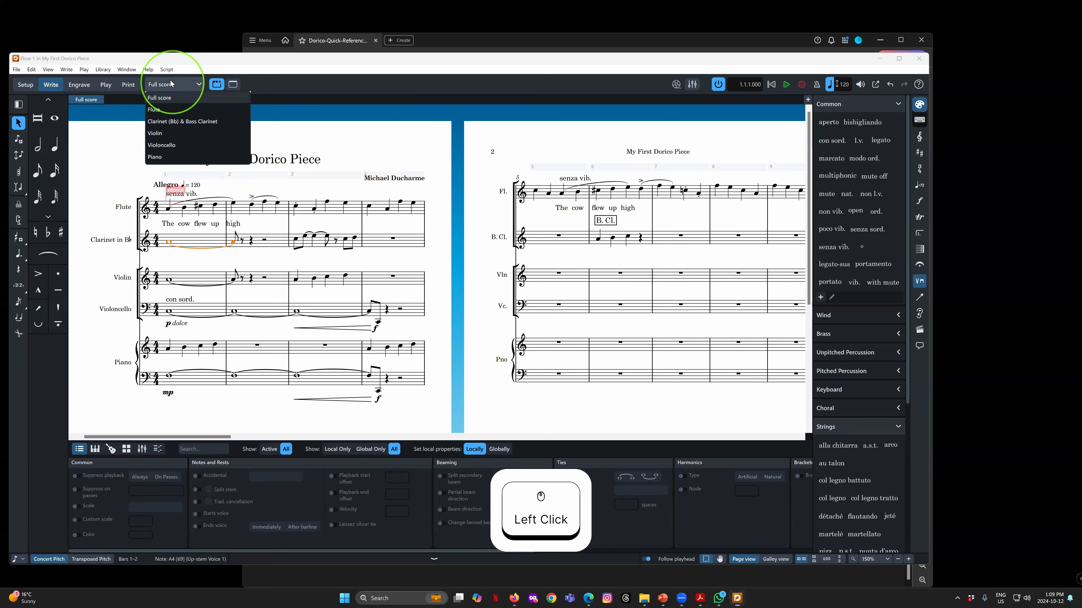
pyautogui.click(186, 121)
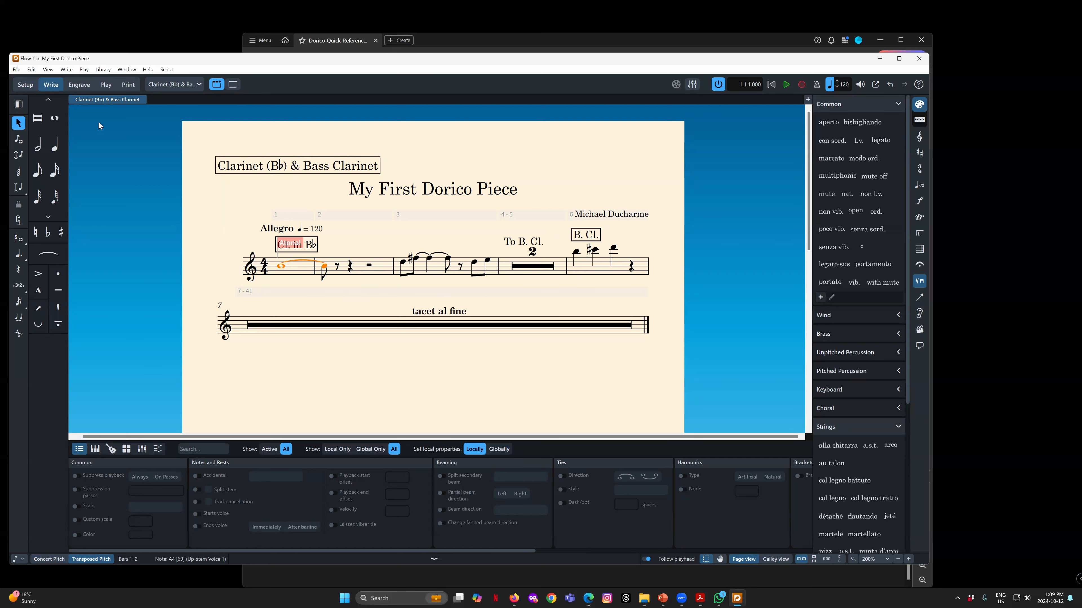
pyautogui.click(172, 84)
pyautogui.click(163, 100)
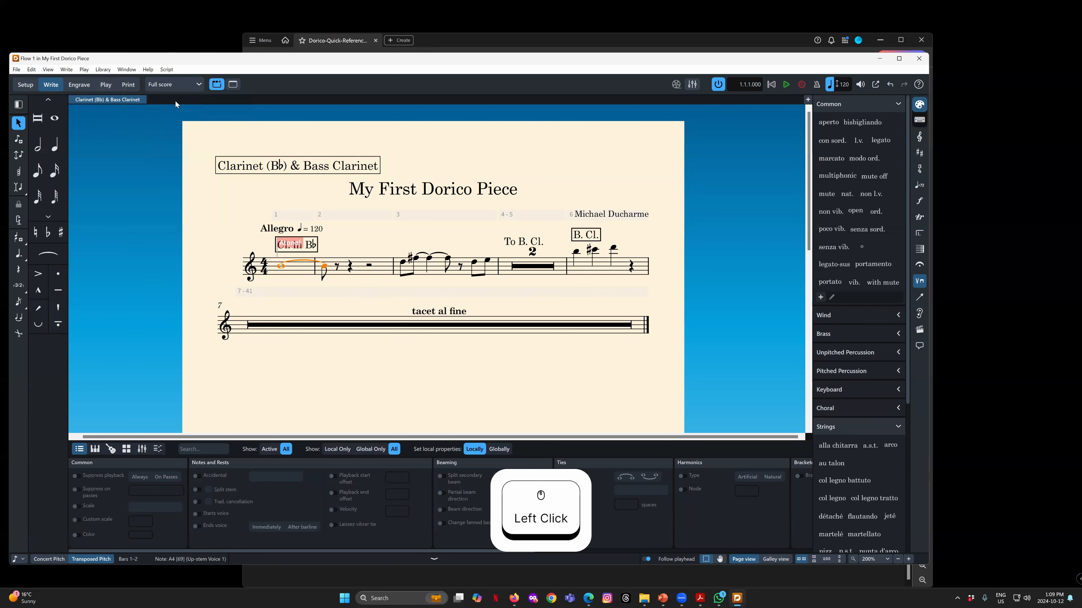
# Show the full score in galley view and select the Bass Clarinet's first note in bar 6
pyautogui.click(775, 562)
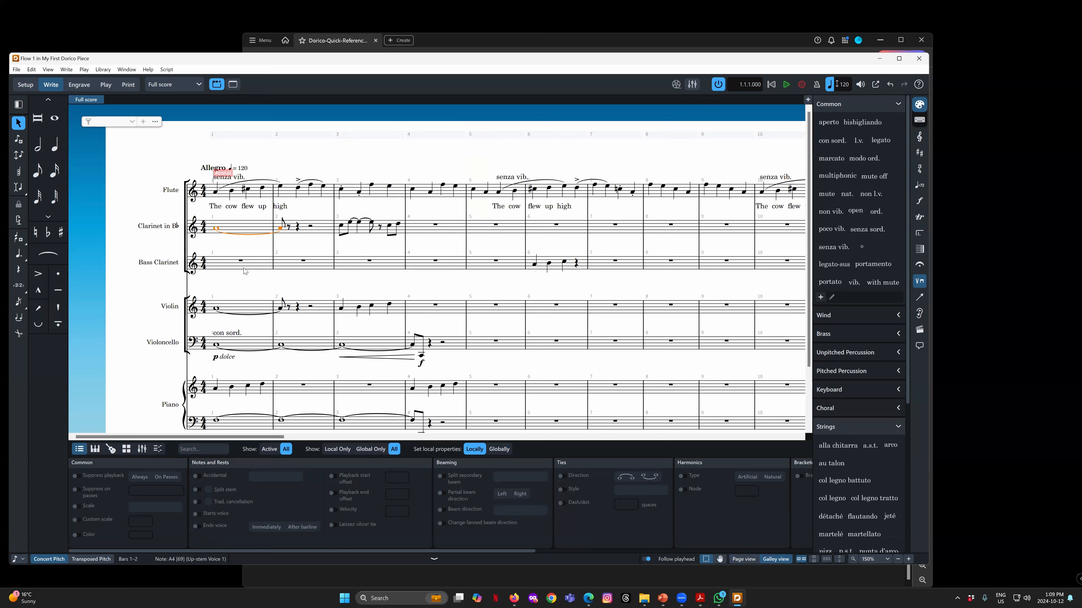
pyautogui.rightClick(536, 269)
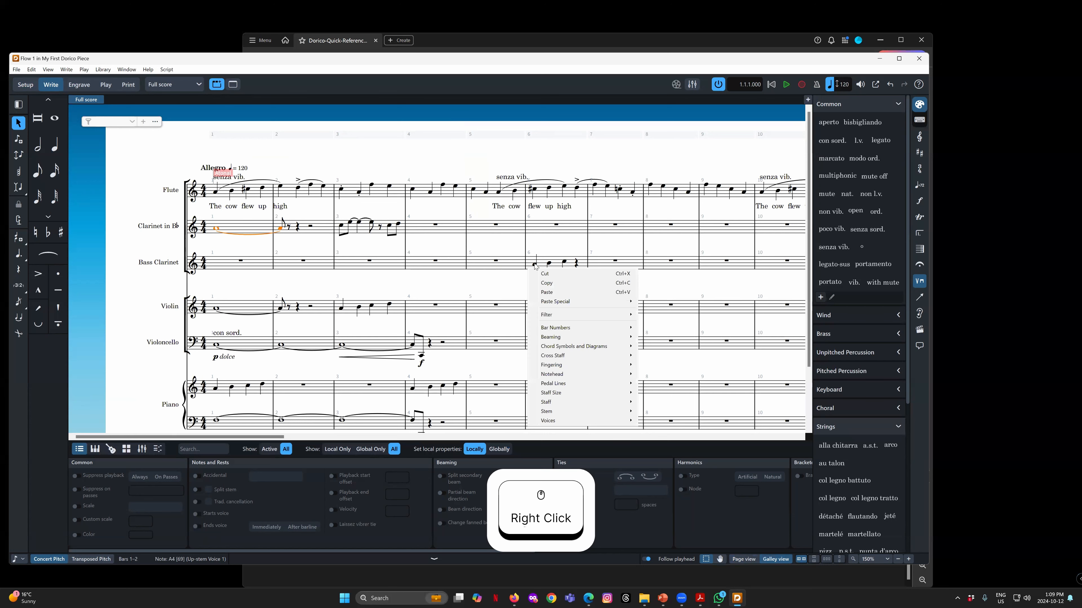
pyautogui.click(536, 268)
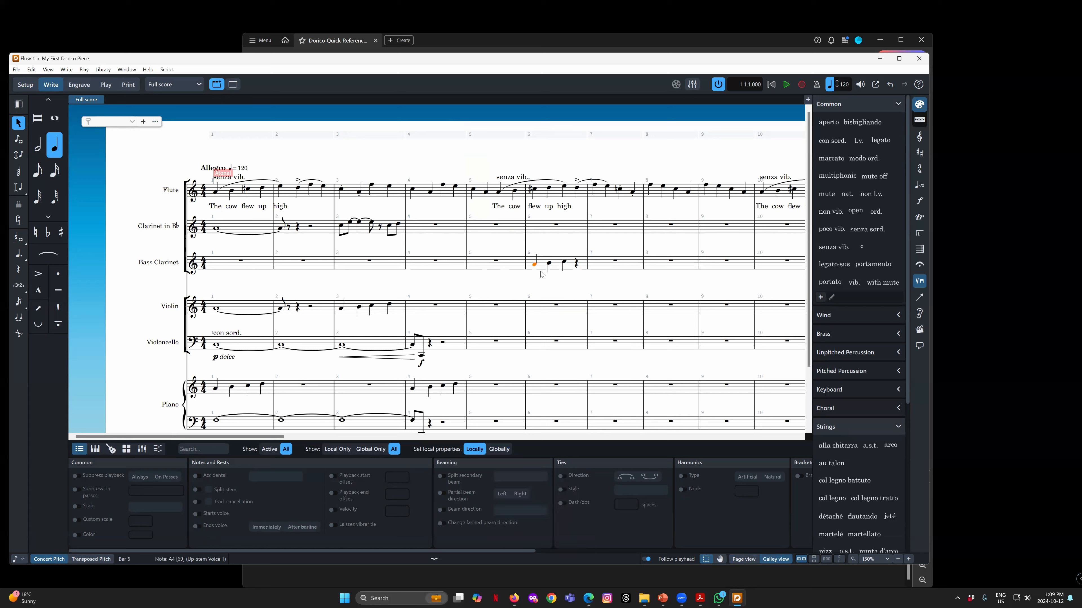
pyautogui.moveTo(328, 59); pyautogui.dragTo(349, 55)
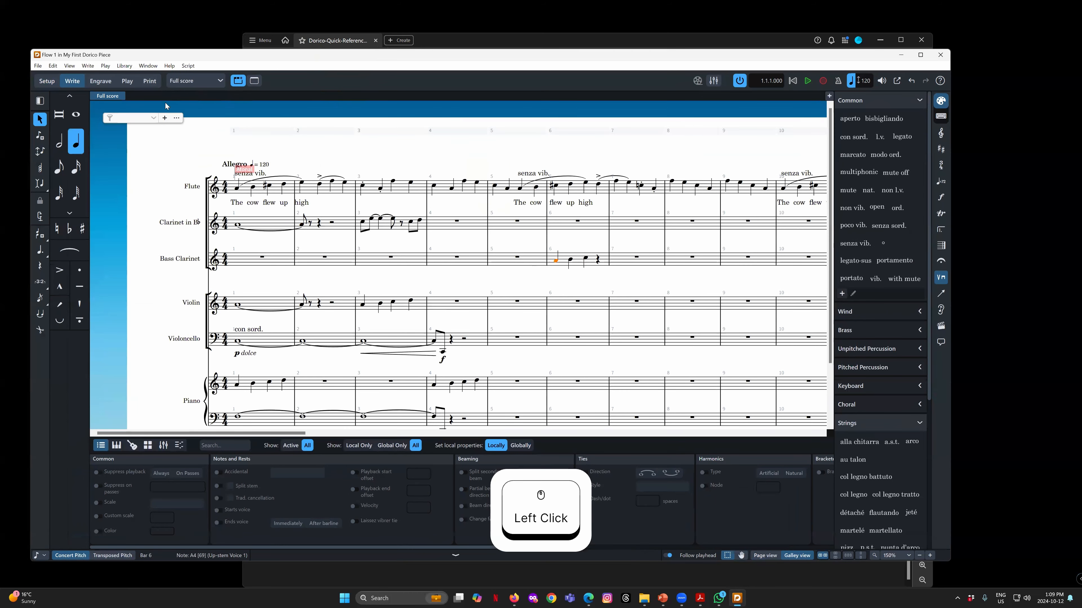
pyautogui.click(458, 220)
# Return the full score to page view and select the B. Cl. instrument change label above bar 6
pyautogui.click(765, 556)
pyautogui.click(632, 221)
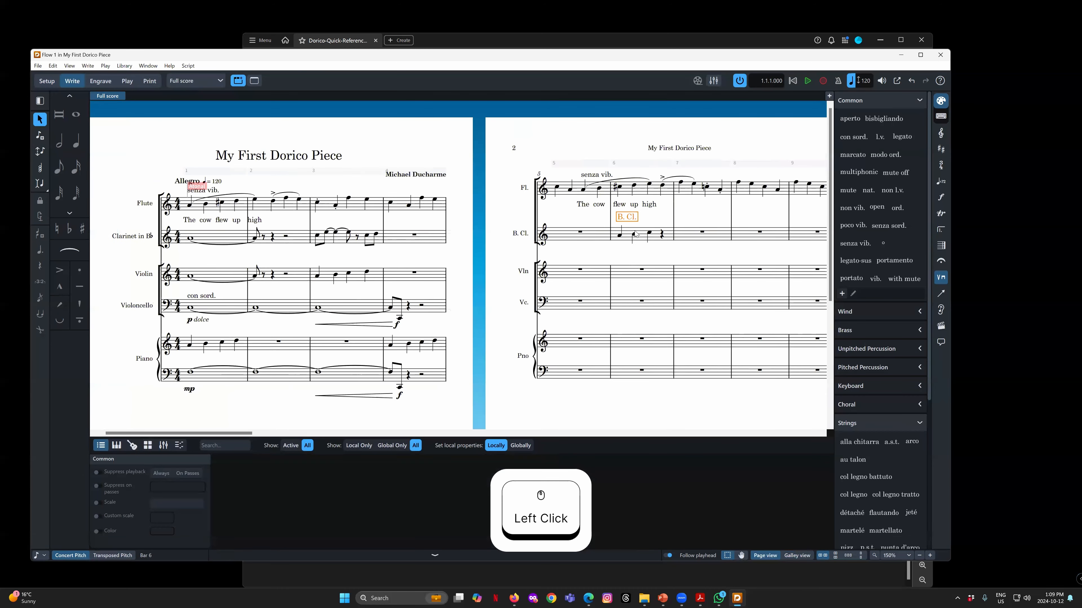
pyautogui.click(622, 218)
# Examine the To B. Cl. and B. Cl. labels in the Clarinet (Bb) & Bass Clarinet part, and return to the full score
pyautogui.click(191, 85)
pyautogui.click(192, 118)
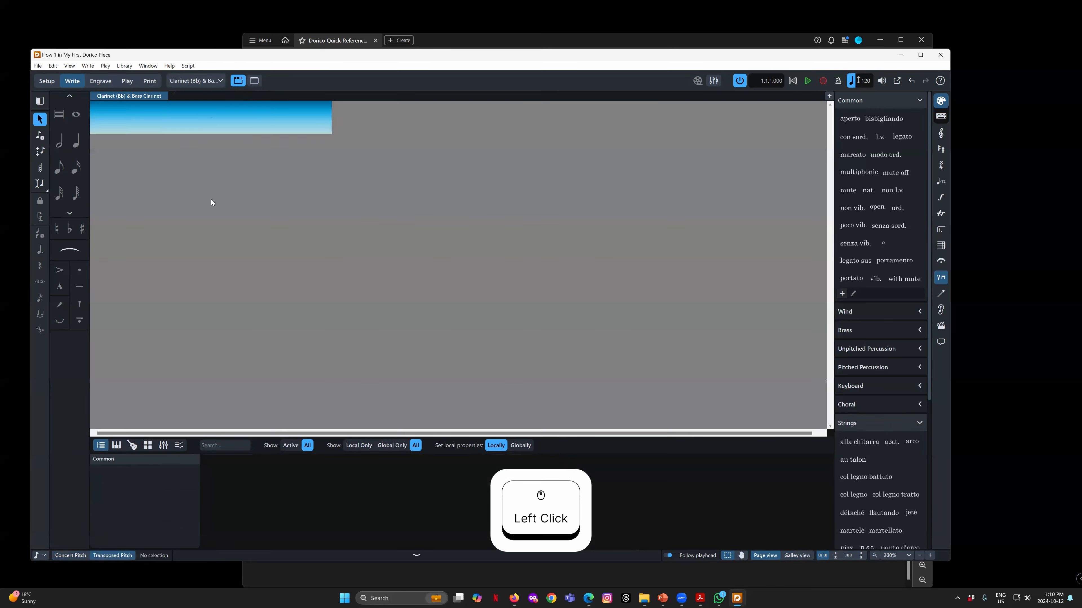
pyautogui.click(544, 239)
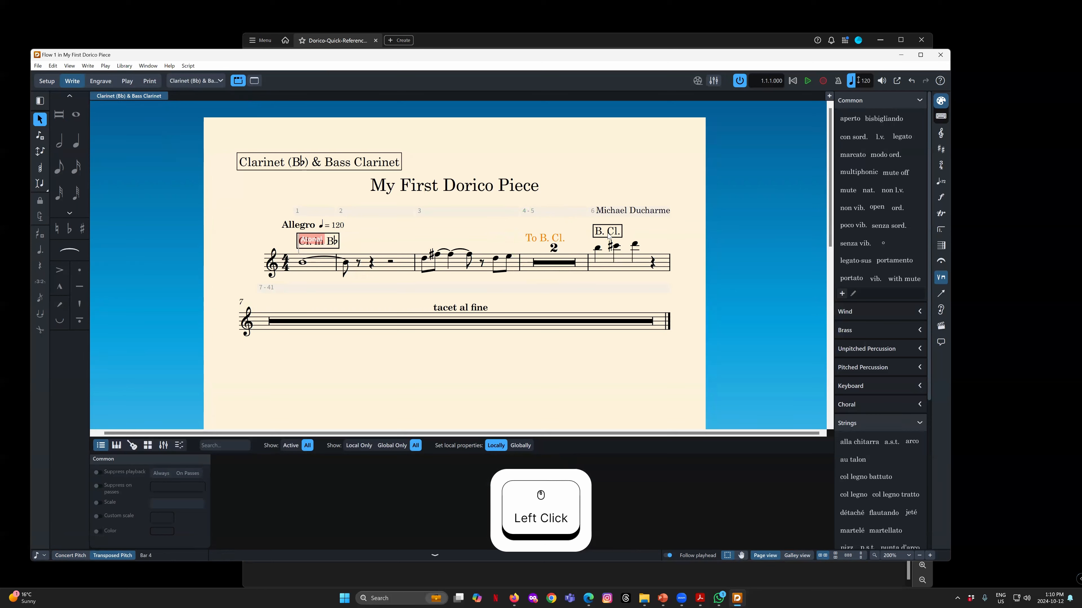
pyautogui.click(608, 236)
pyautogui.click(540, 239)
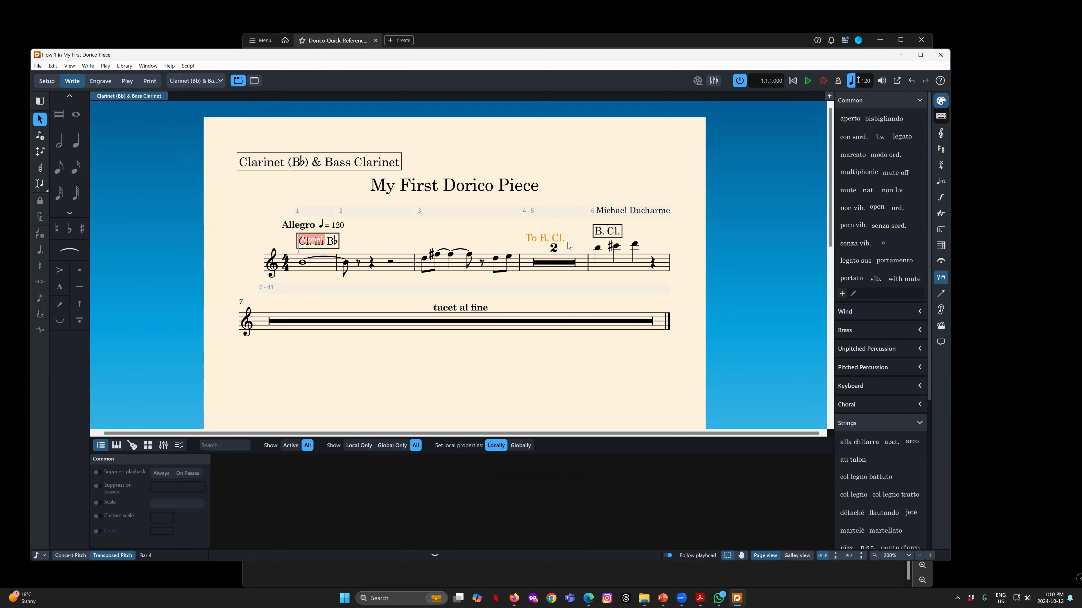
pyautogui.click(194, 80)
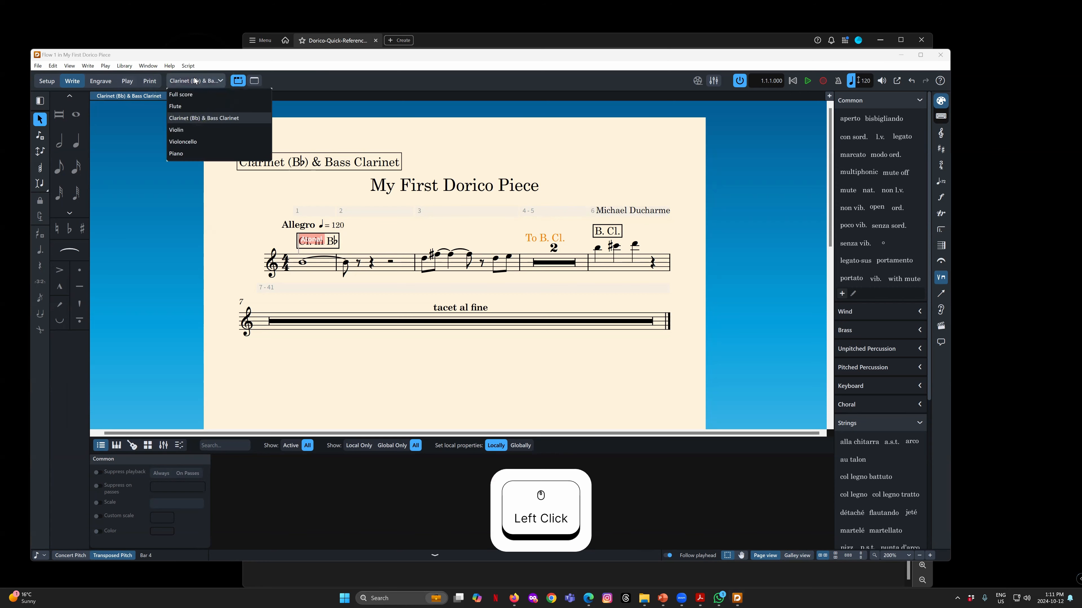
pyautogui.click(192, 96)
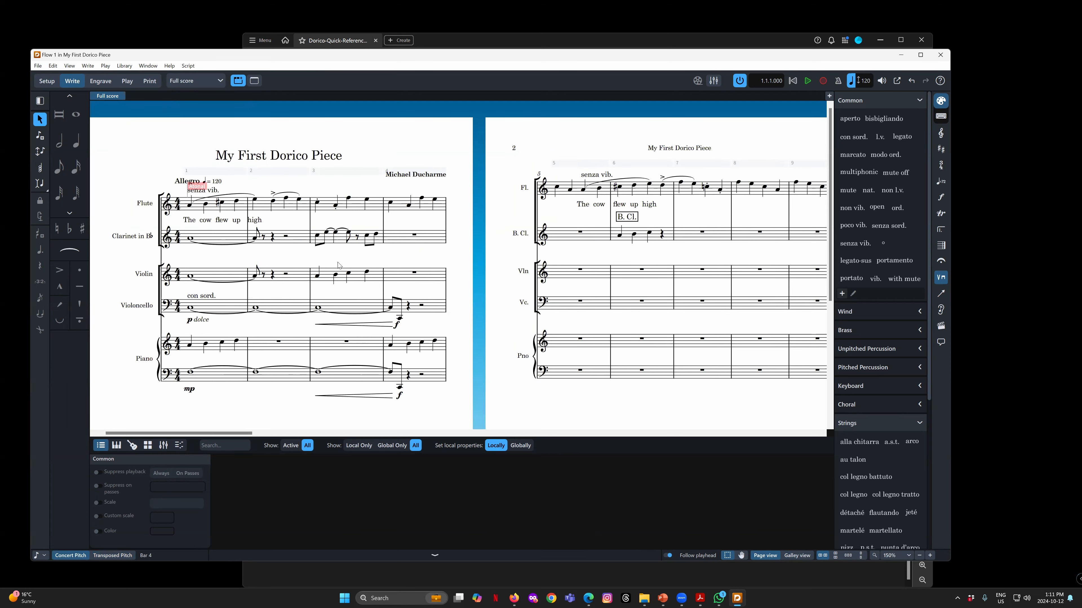
# In Setup mode, move the Bass Clarinet from the clarinet player to the Violin player and expand that player's instruments
pyautogui.click(48, 82)
pyautogui.moveTo(189, 471); pyautogui.dragTo(169, 470)
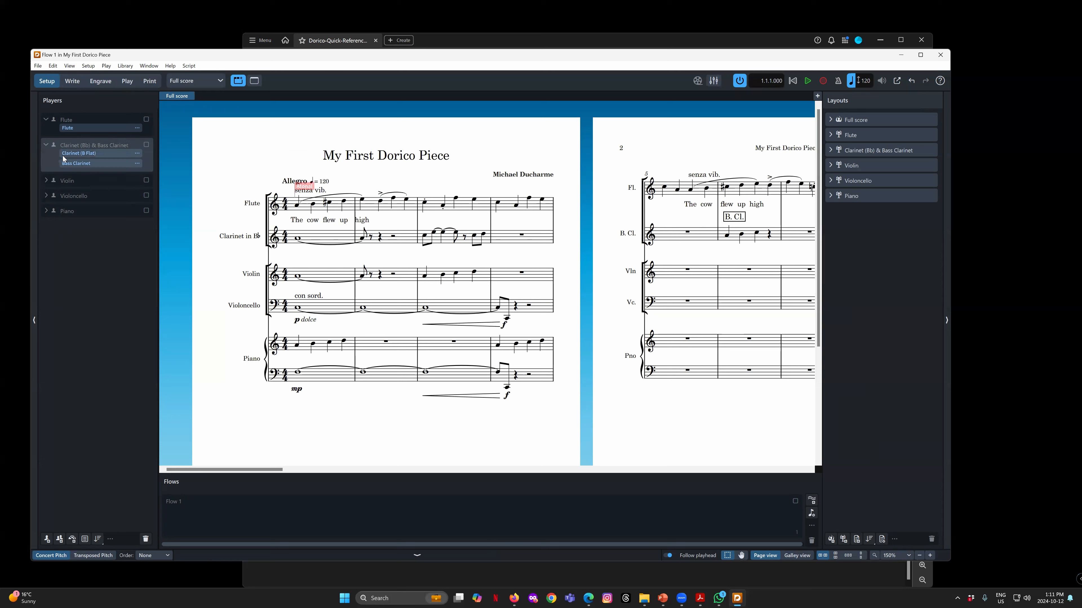
pyautogui.click(86, 148)
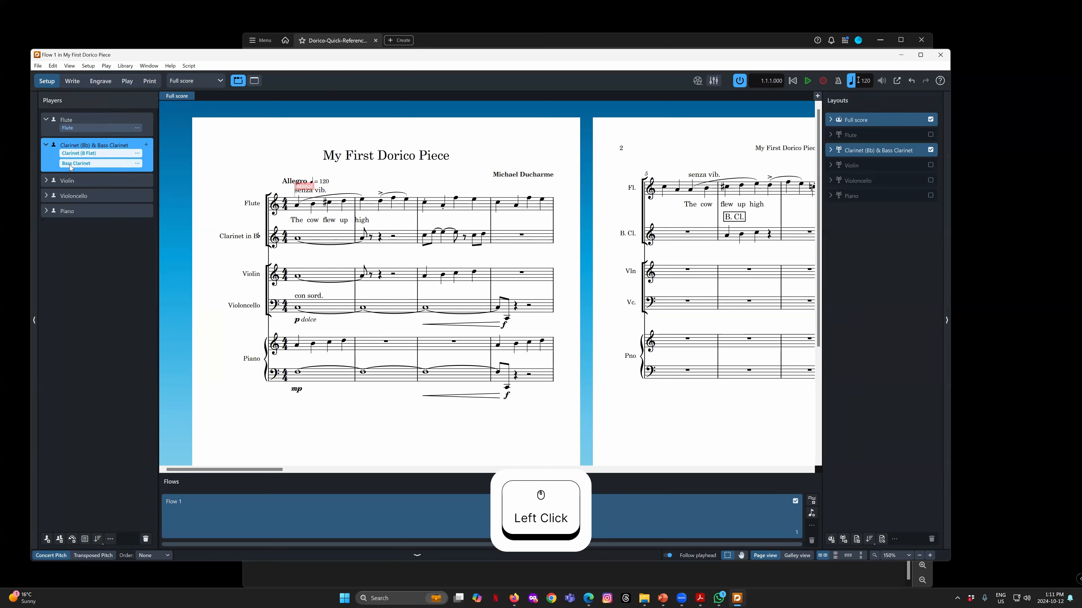
pyautogui.click(137, 164)
pyautogui.click(137, 164)
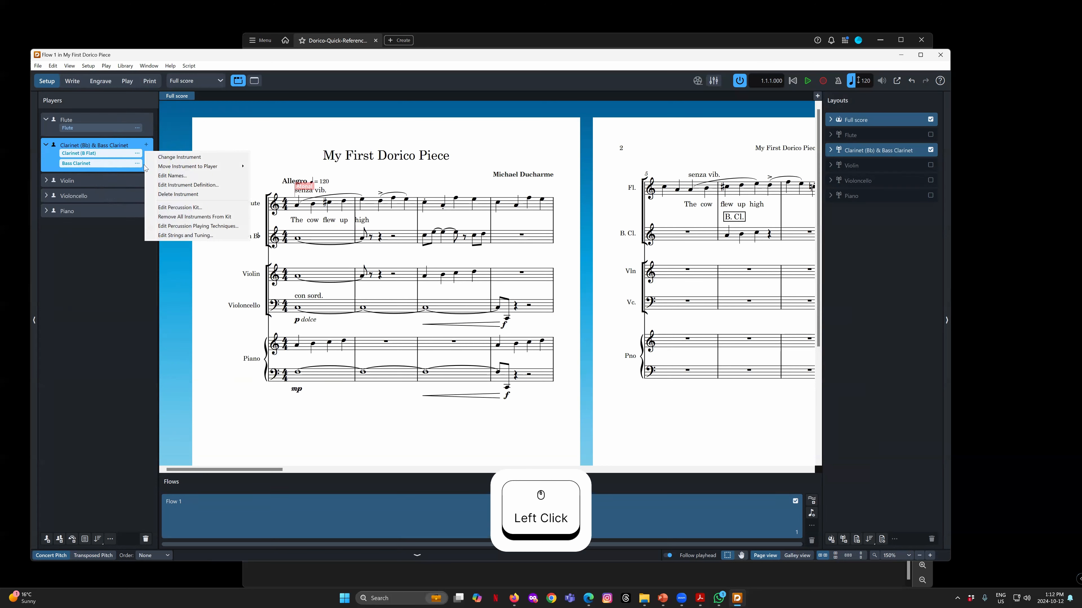
pyautogui.moveTo(194, 169)
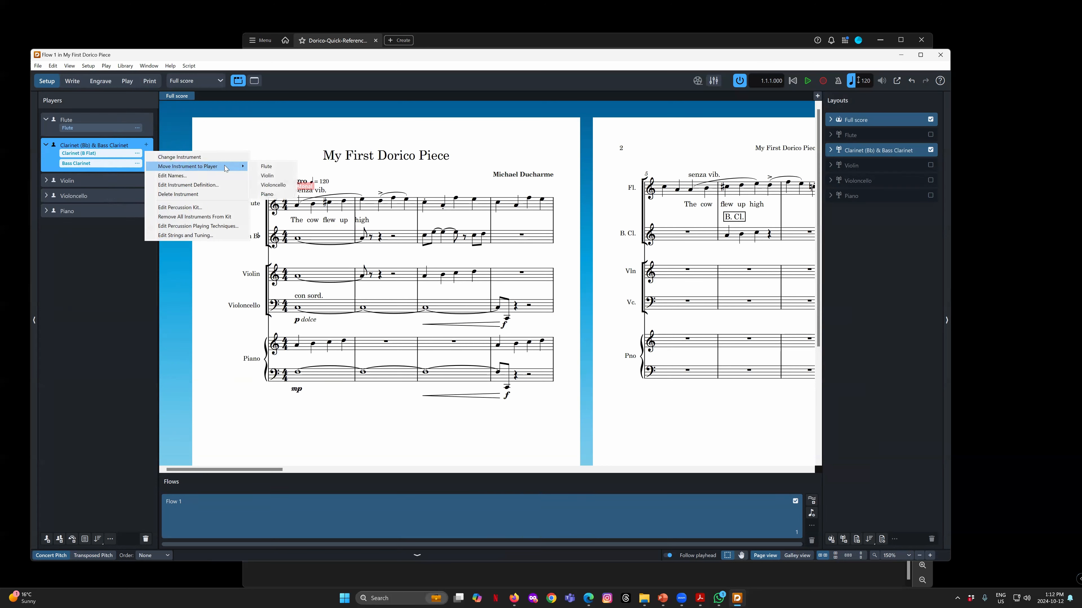
pyautogui.click(275, 177)
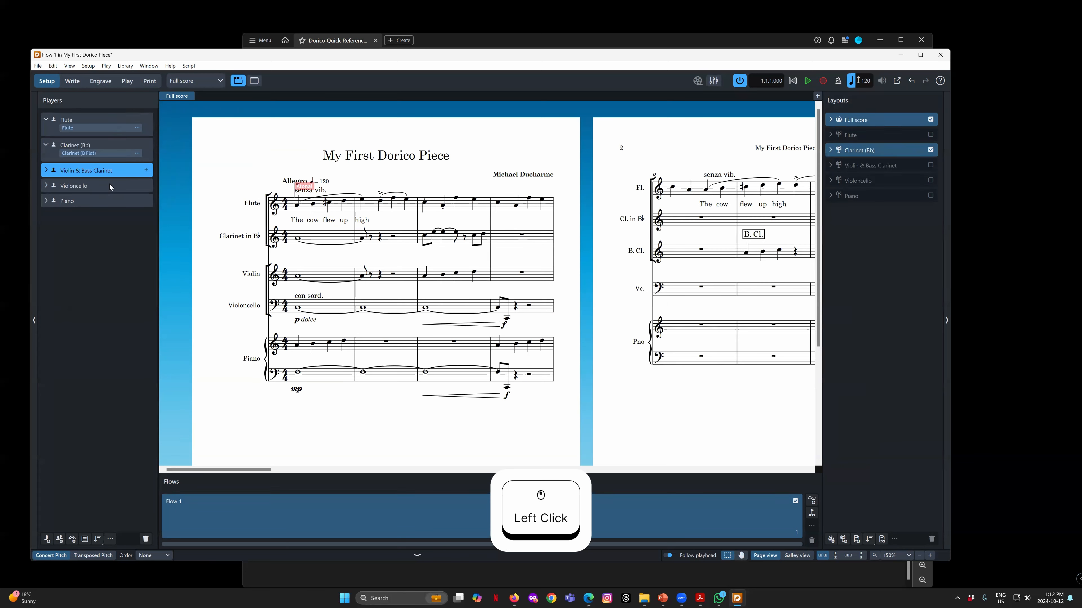
pyautogui.click(46, 170)
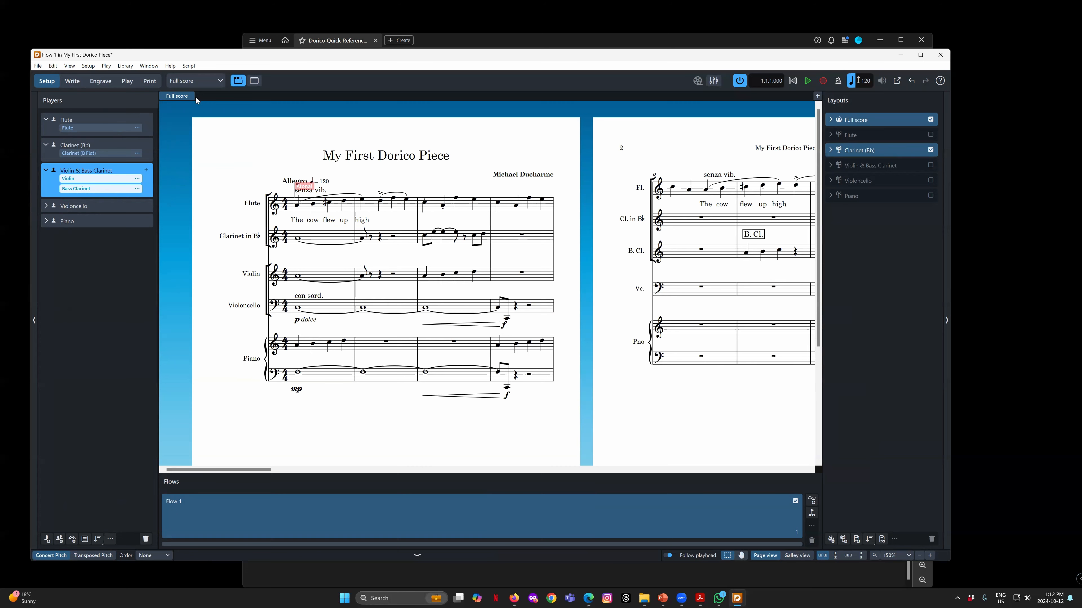
# Display the Violin & Bass Clarinet part layout and view it in Write mode
pyautogui.click(195, 81)
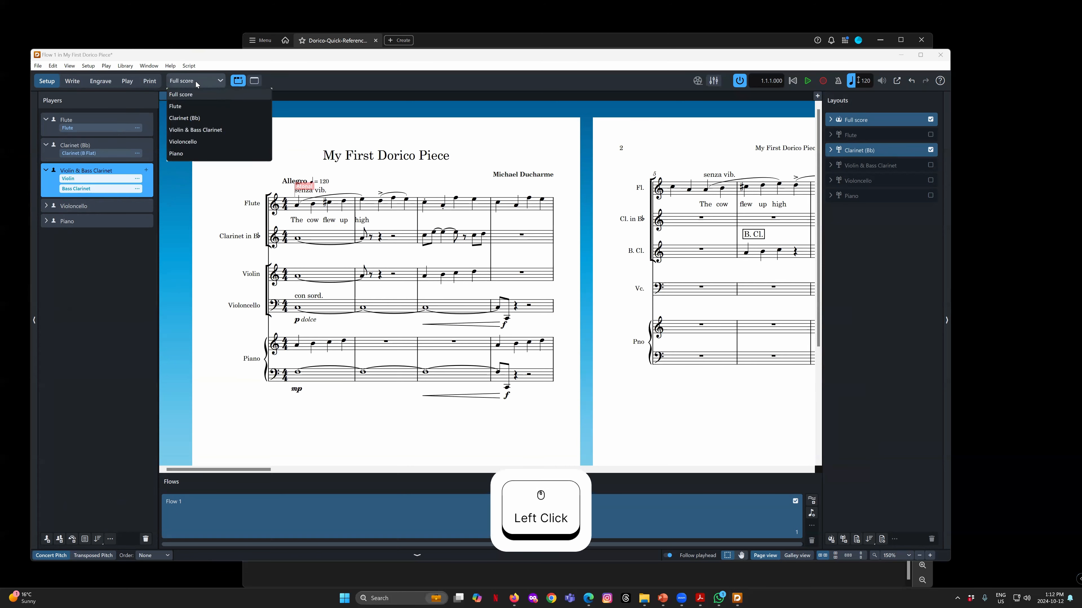
pyautogui.click(191, 130)
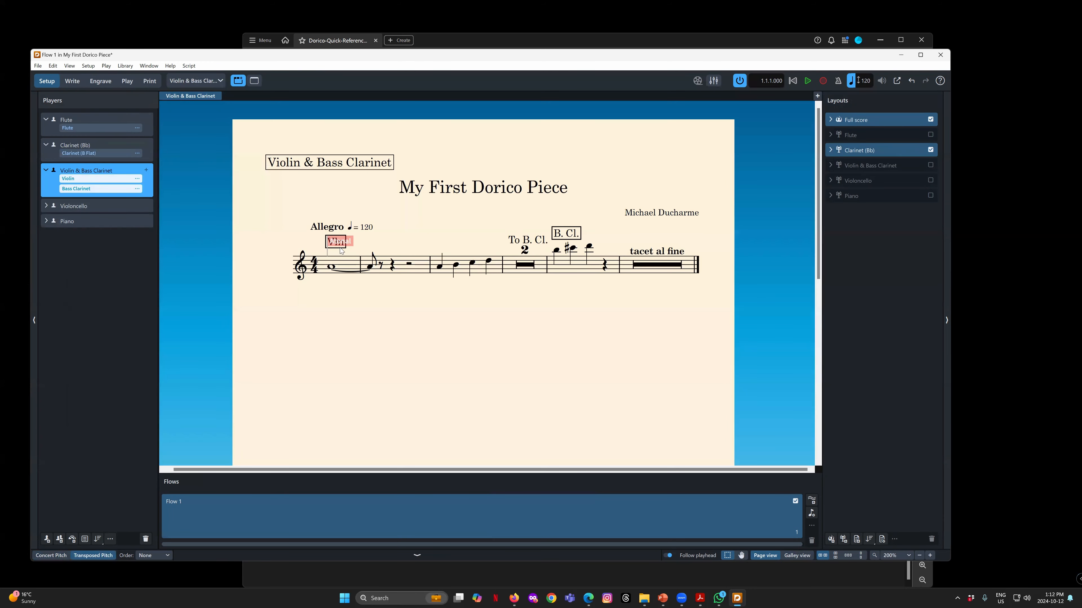
pyautogui.hotkey('ctrl', '2')
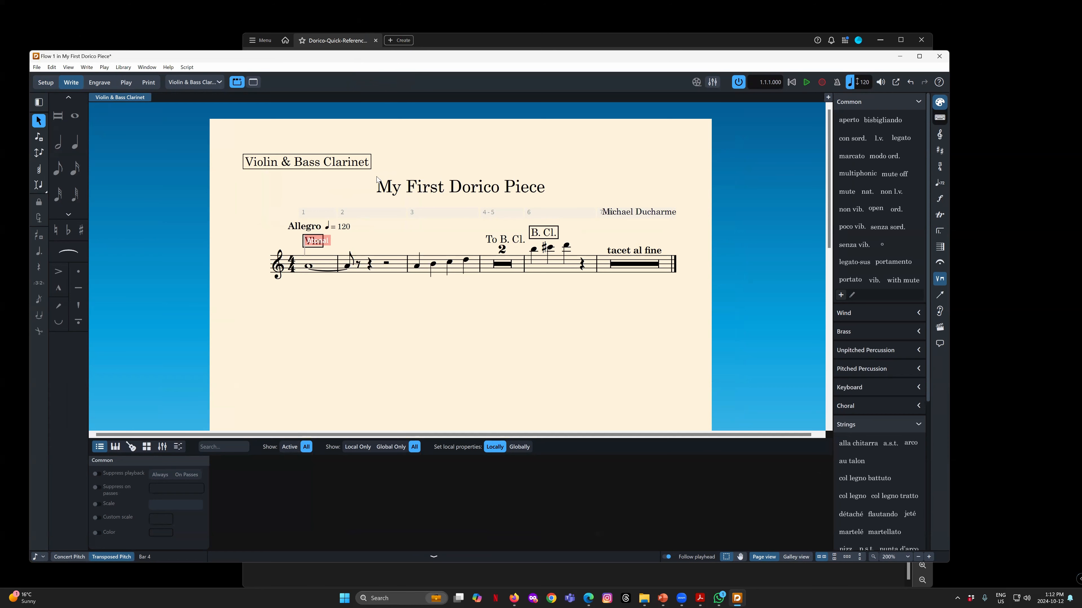
# Return to Setup mode and move the Bass Clarinet from the Violin player to the Clarinet (Bb) player
pyautogui.click(45, 83)
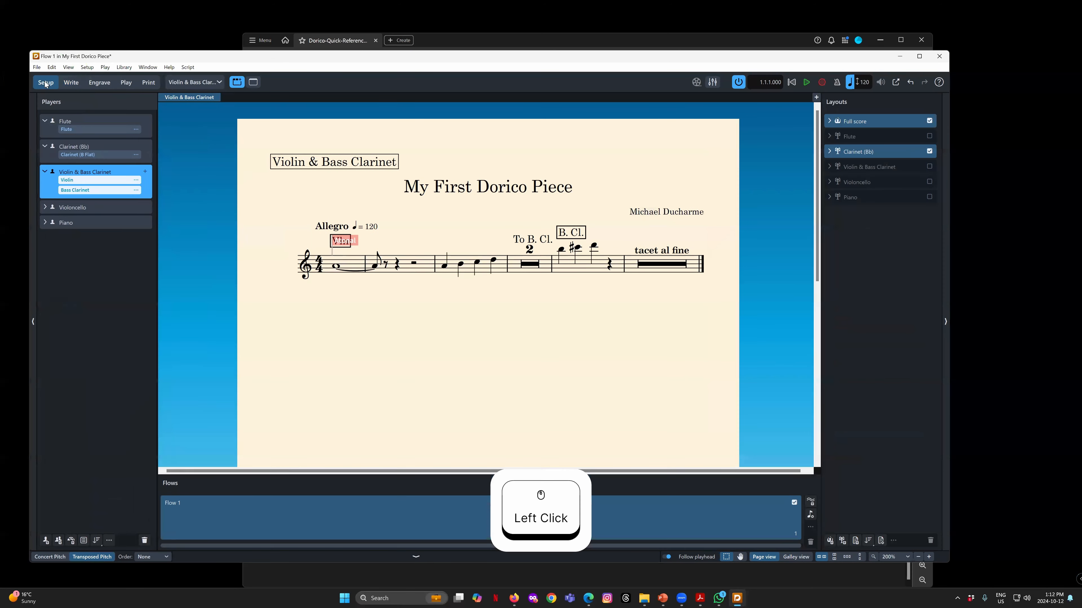
pyautogui.click(136, 192)
pyautogui.moveTo(179, 194)
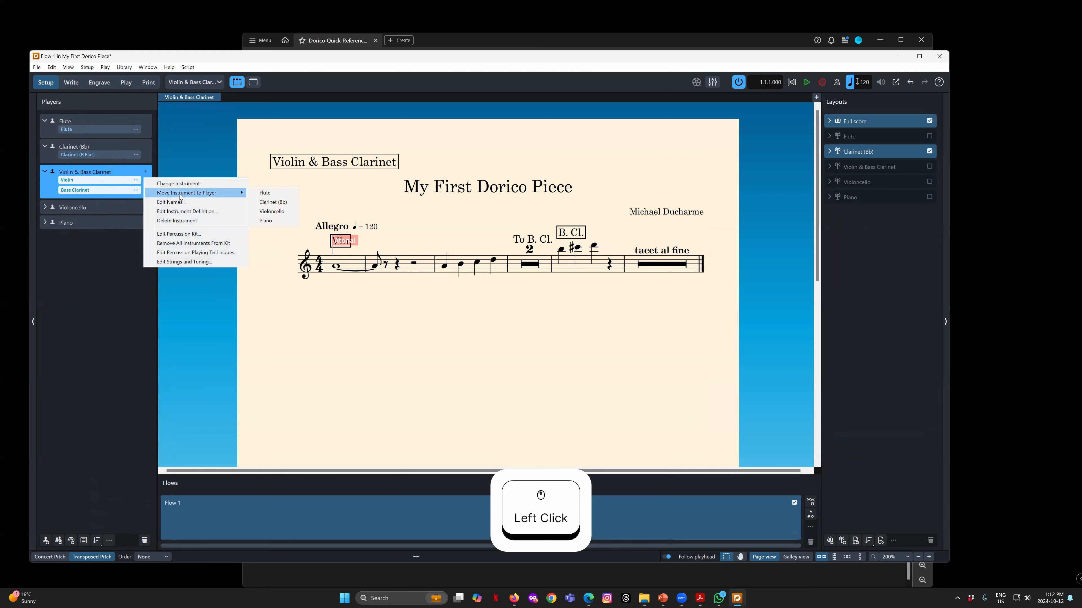
pyautogui.click(273, 203)
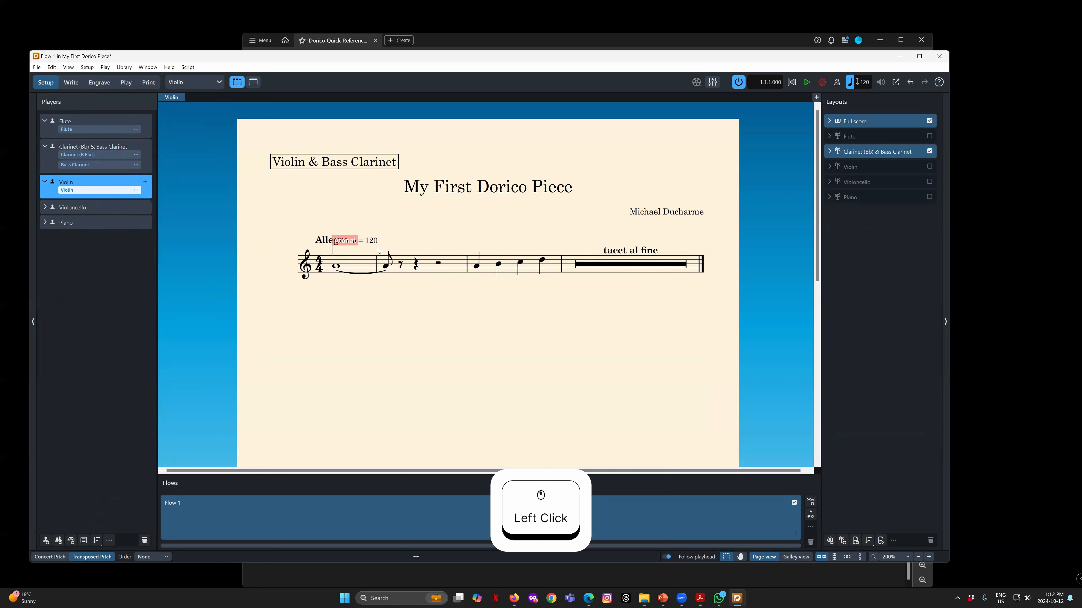
pyautogui.click(47, 160)
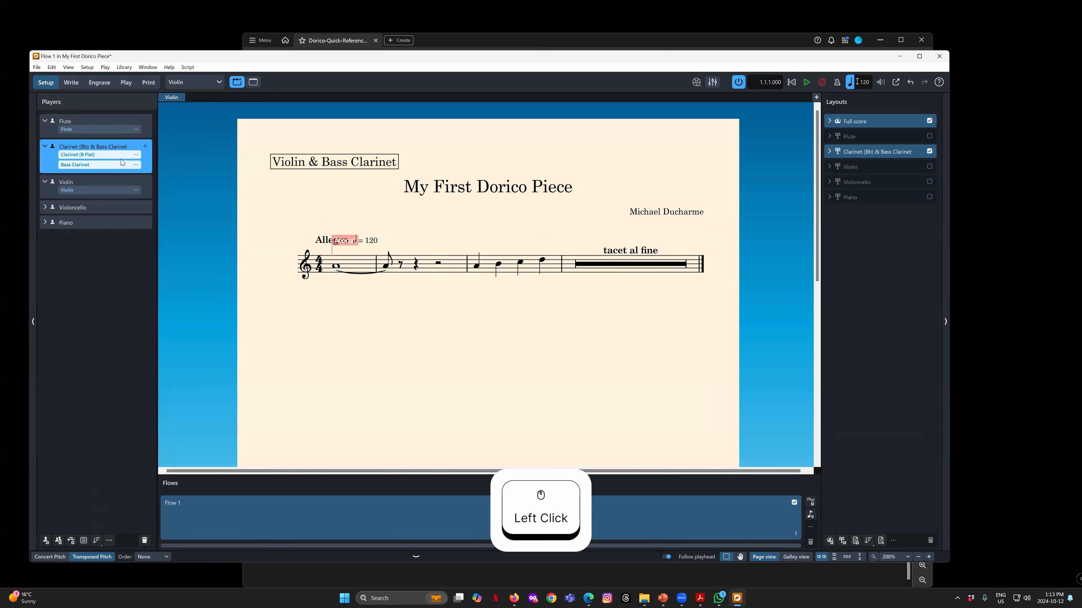
# Display the Clarinet (Bb) & Bass Clarinet part layout, followed by the Violin part layout
pyautogui.click(68, 179)
pyautogui.click(85, 146)
pyautogui.click(860, 167)
pyautogui.click(202, 82)
pyautogui.click(193, 121)
pyautogui.click(189, 82)
pyautogui.click(186, 132)
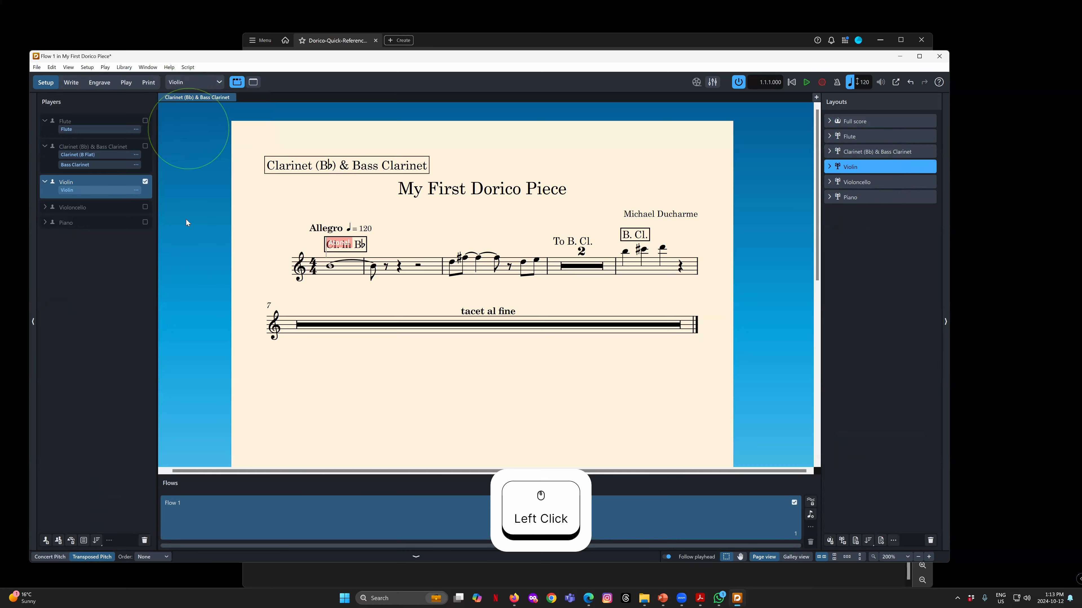
# Select the Clarinet (Bb) & Bass Clarinet player and display its part layout again
pyautogui.click(87, 162)
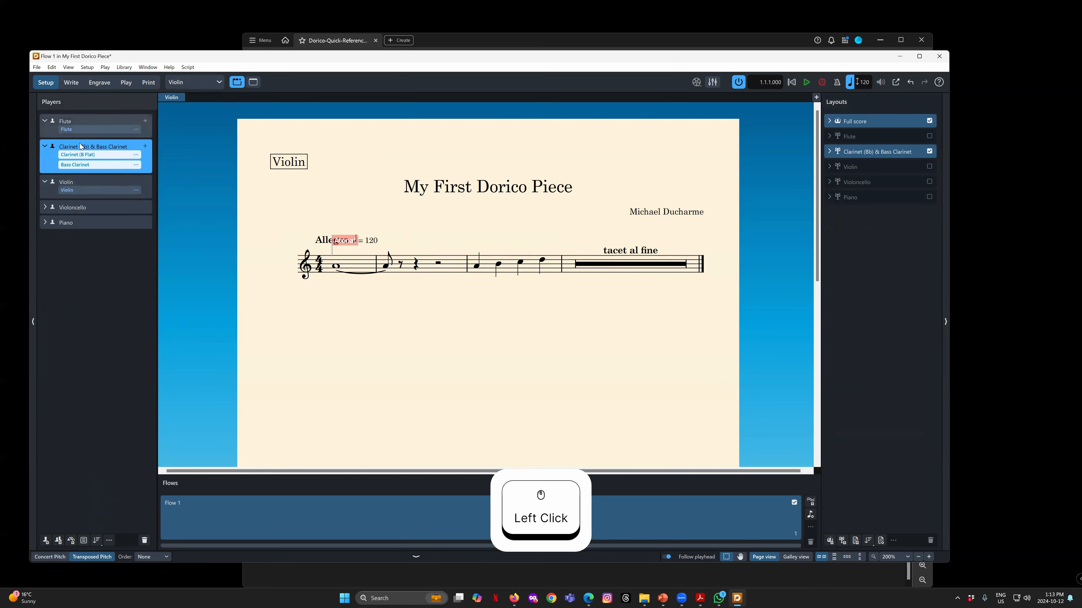
pyautogui.click(88, 179)
pyautogui.click(94, 146)
pyautogui.click(203, 80)
pyautogui.click(200, 120)
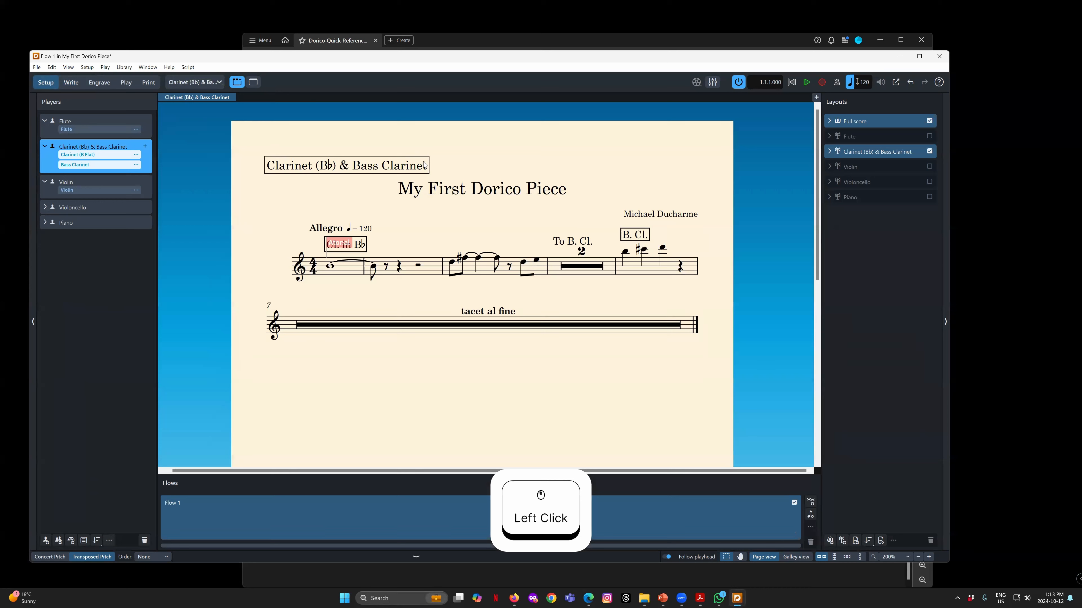
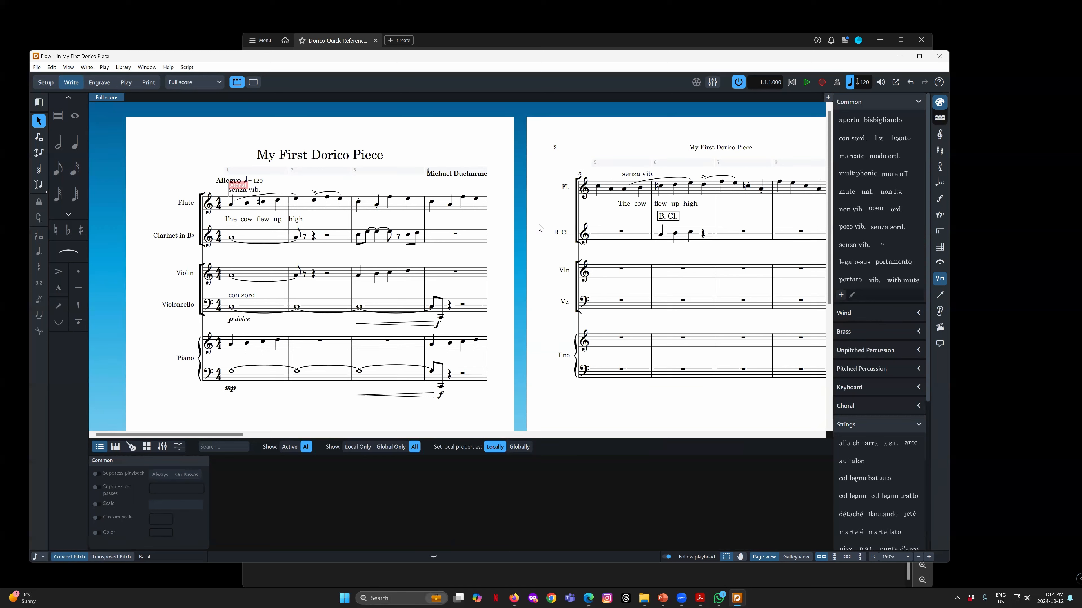
# Enter a sixteenth-note run starting on C in bar 7 of the bass clarinet staff and delete the extra ninth note, D
pyautogui.click(743, 232)
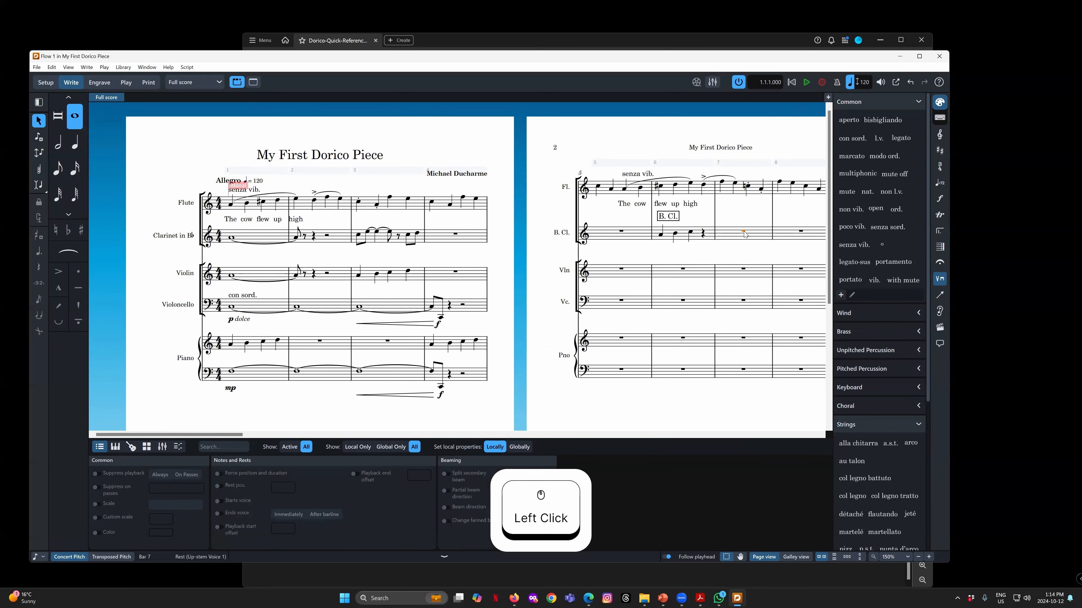
pyautogui.press('Return')
pyautogui.press('7')
pyautogui.press('8')
pyautogui.press('7')
pyautogui.press('5')
pyautogui.press('4')
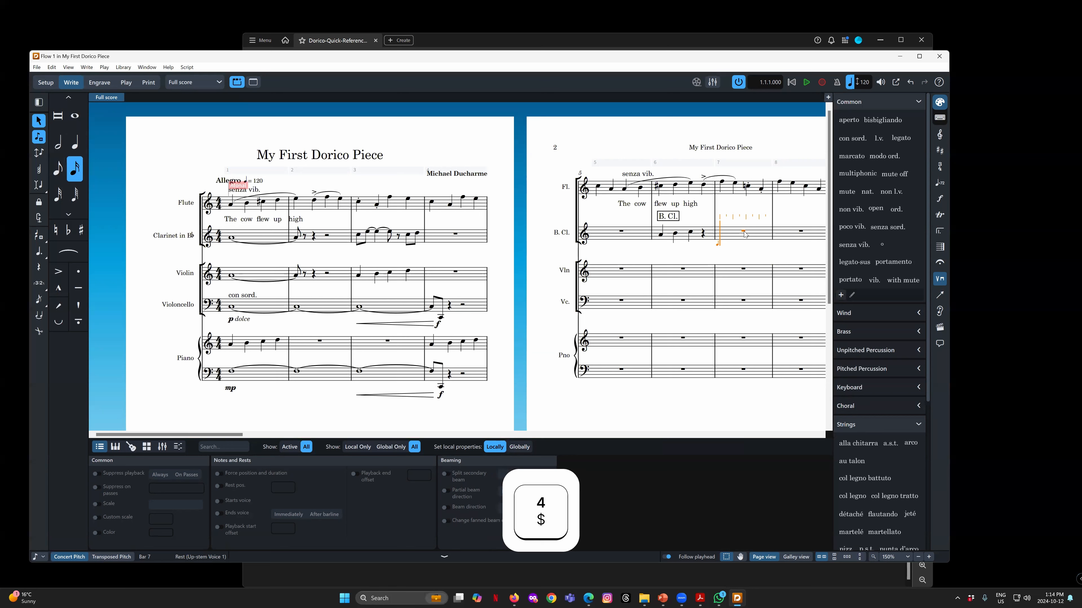
pyautogui.press('c')
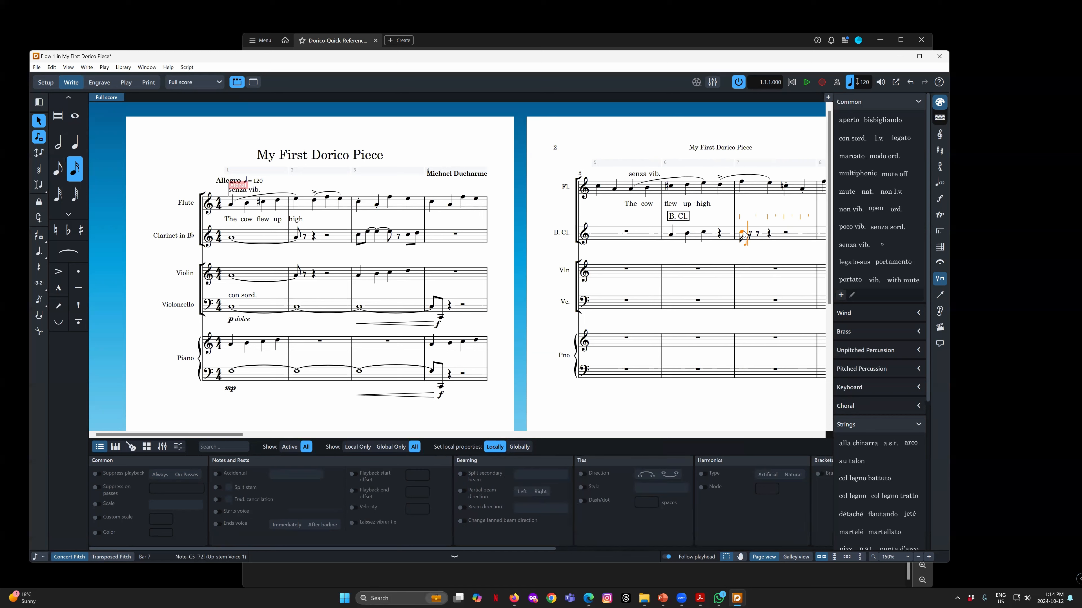
pyautogui.press('a')
pyautogui.press('b')
pyautogui.press('d')
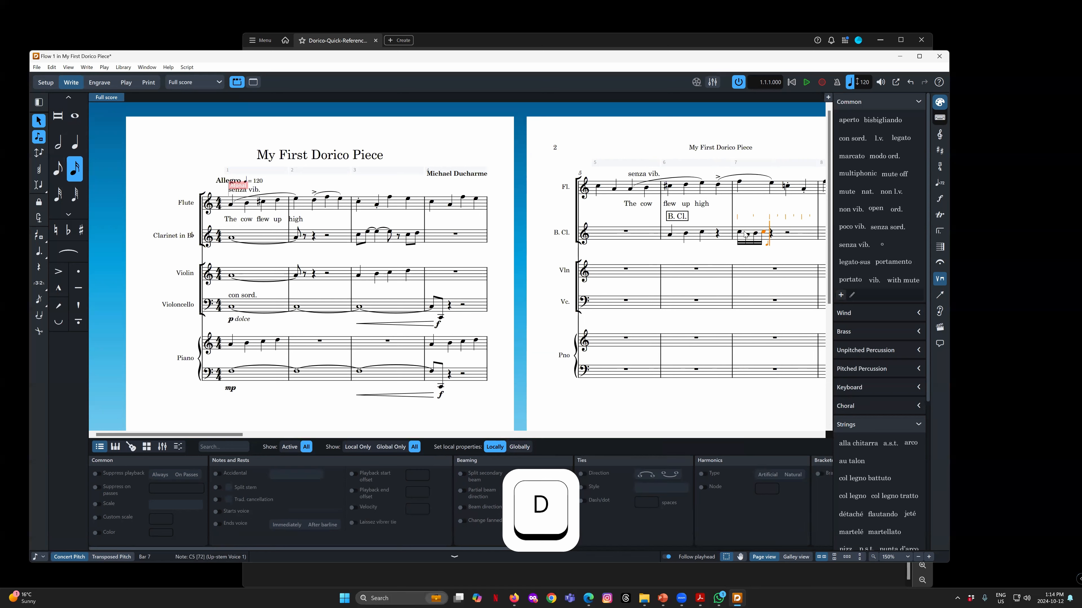
pyautogui.press('f')
pyautogui.press('a')
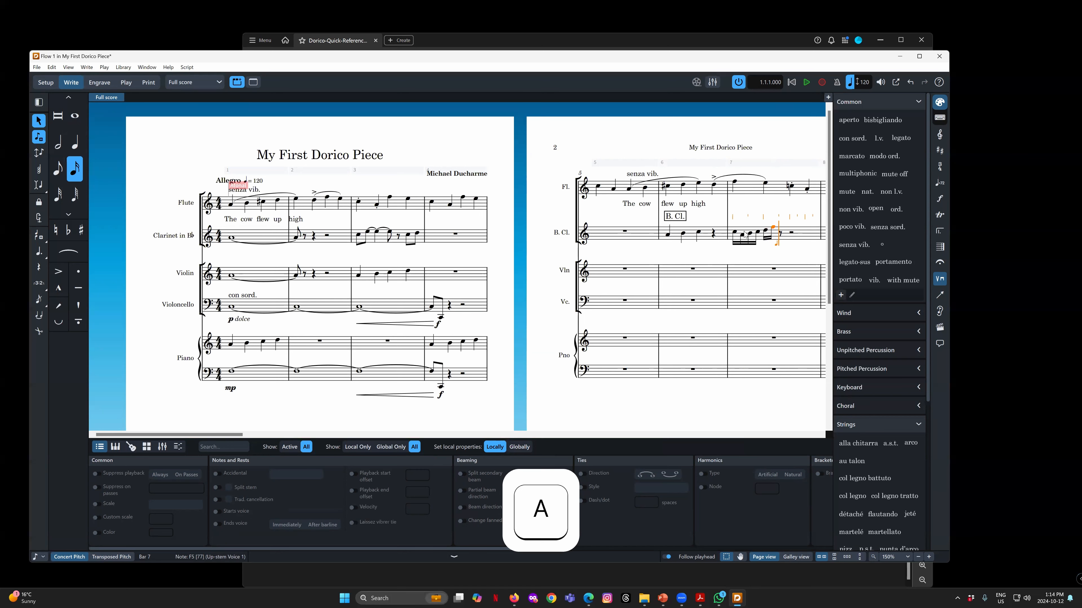
pyautogui.press('f')
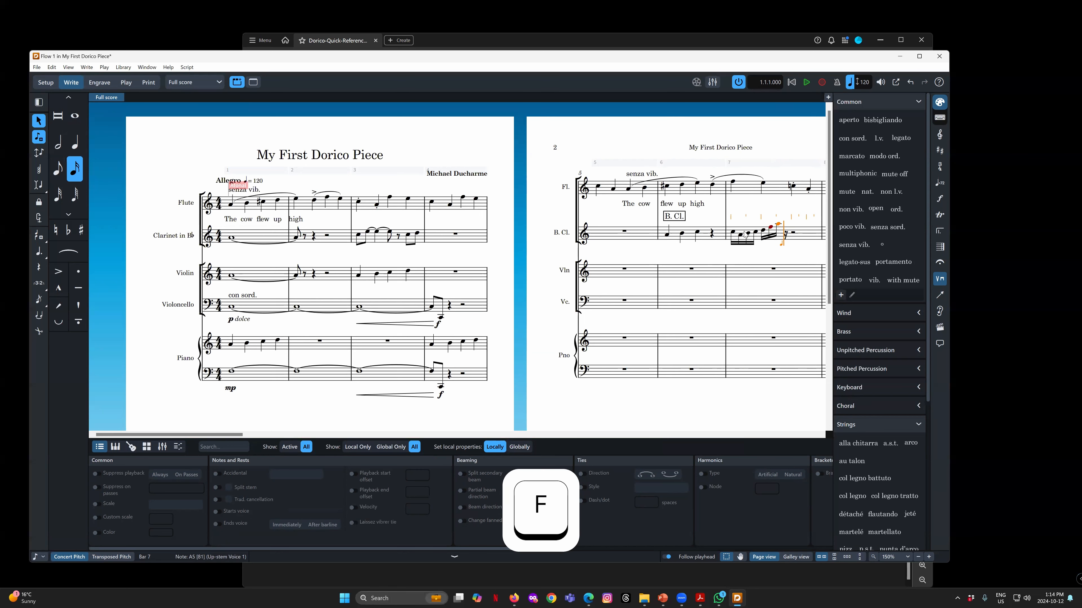
pyautogui.press('d')
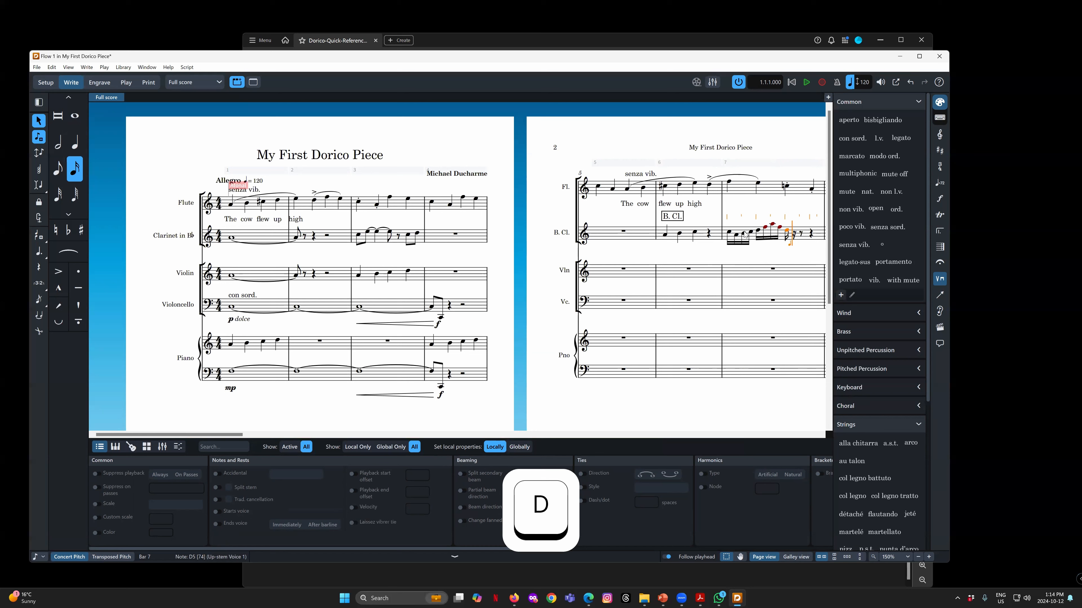
pyautogui.press('Escape')
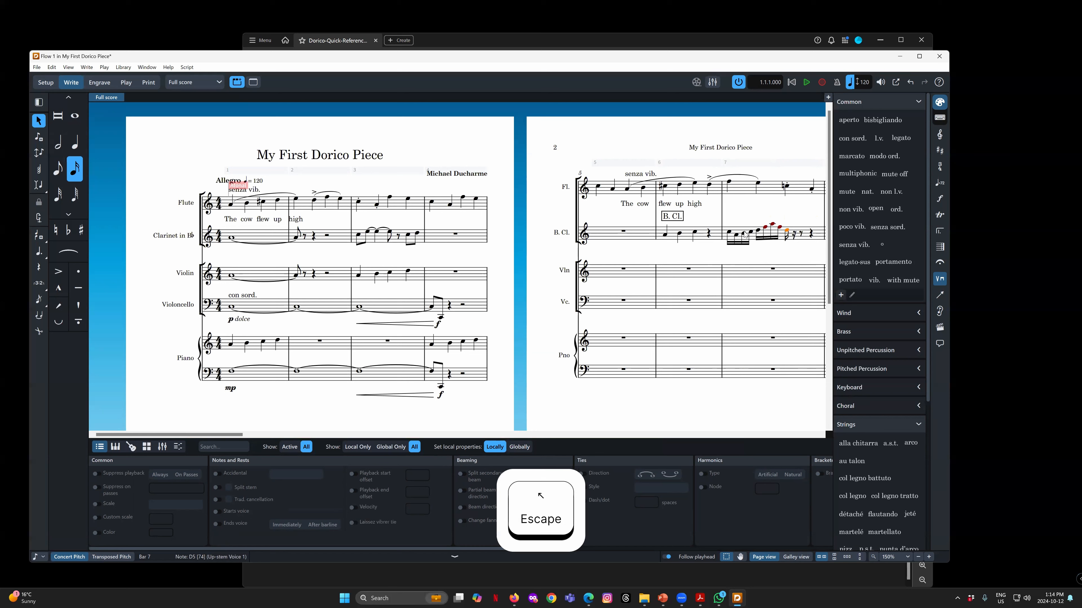
pyautogui.click(788, 233)
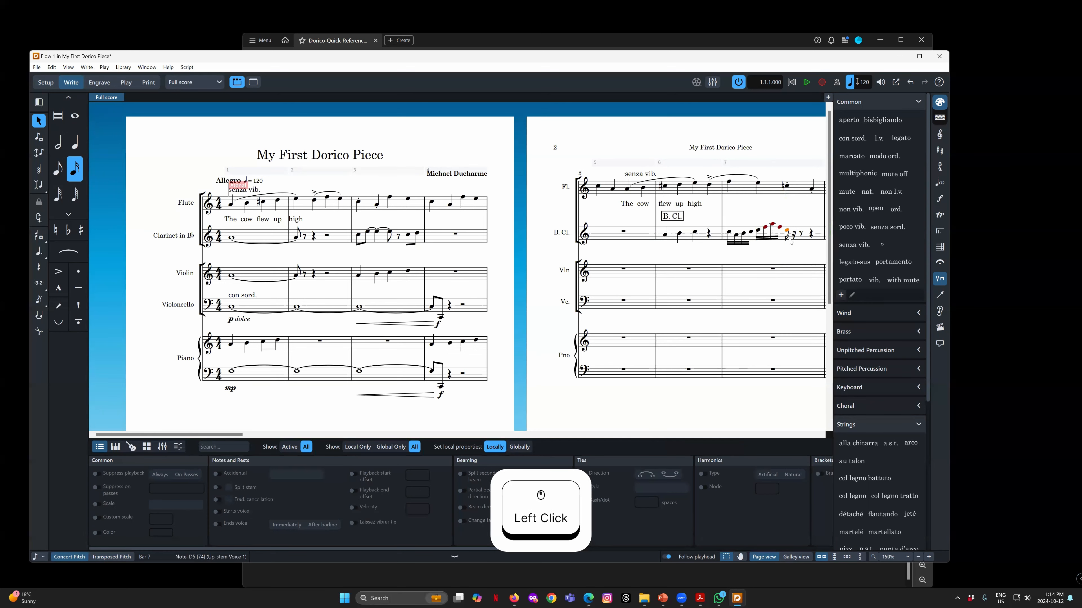
pyautogui.press('Delete')
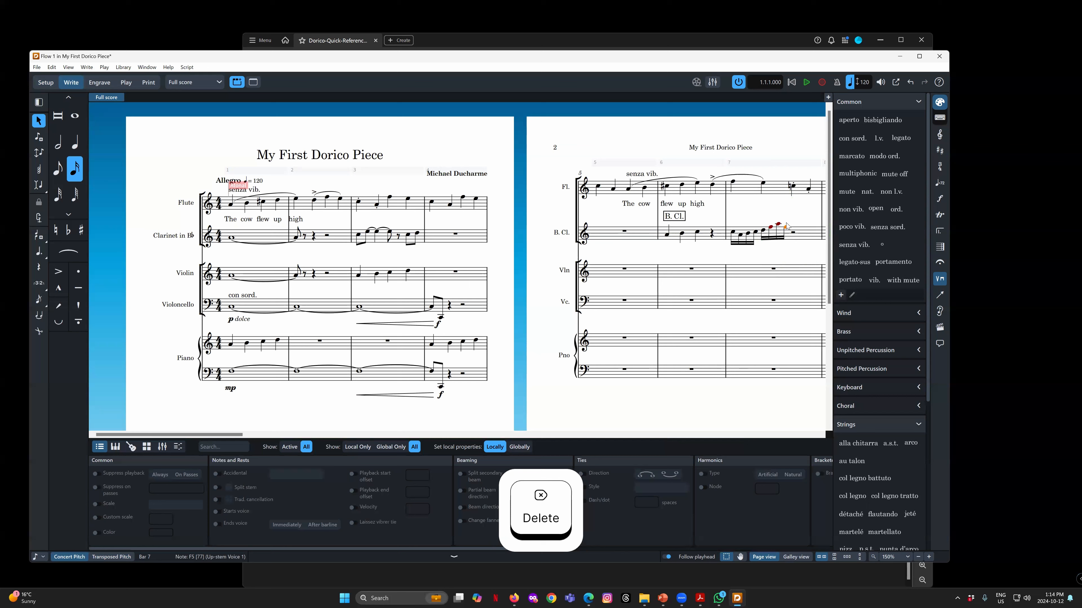
# Give the eight sixteenth notes in bar 7 an Accelerando (Three Lines) fanned beam
pyautogui.keyDown('shift'); pyautogui.click(732, 233); pyautogui.keyUp('shift')
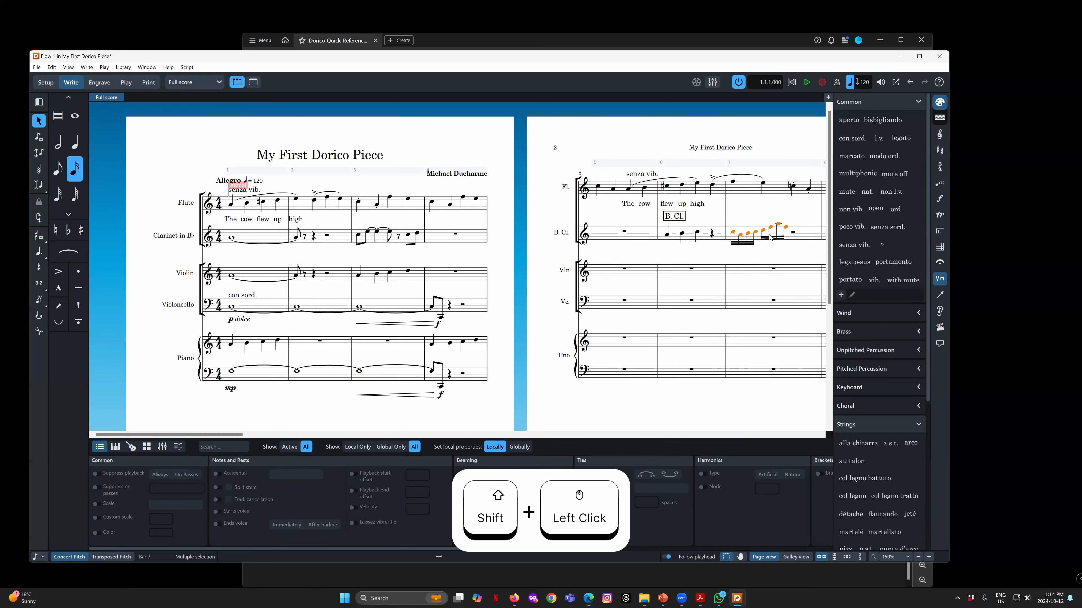
pyautogui.moveTo(218, 436); pyautogui.dragTo(264, 431)
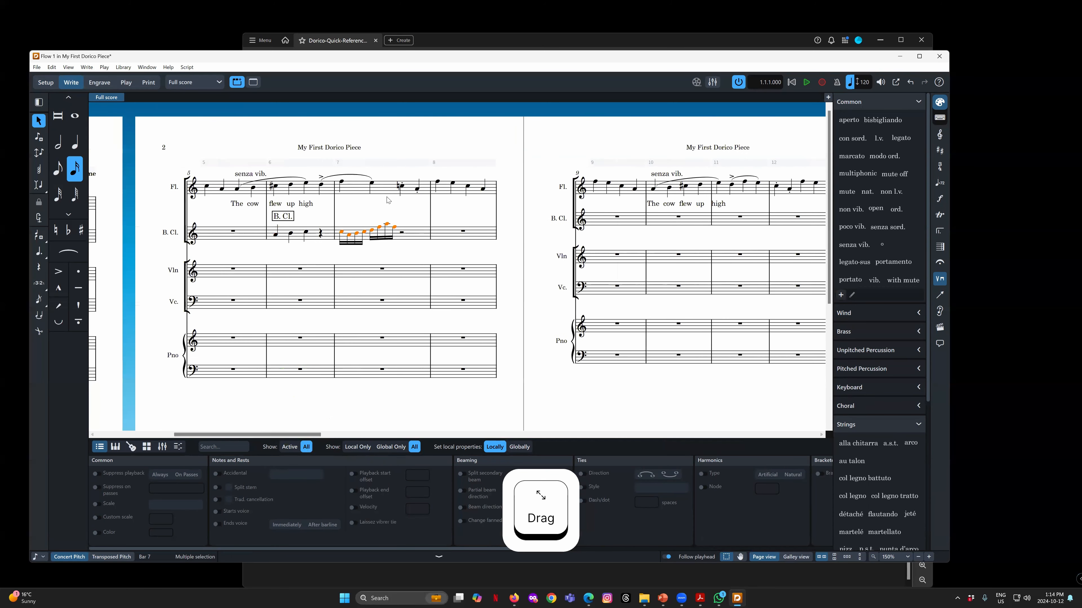
pyautogui.rightClick(345, 235)
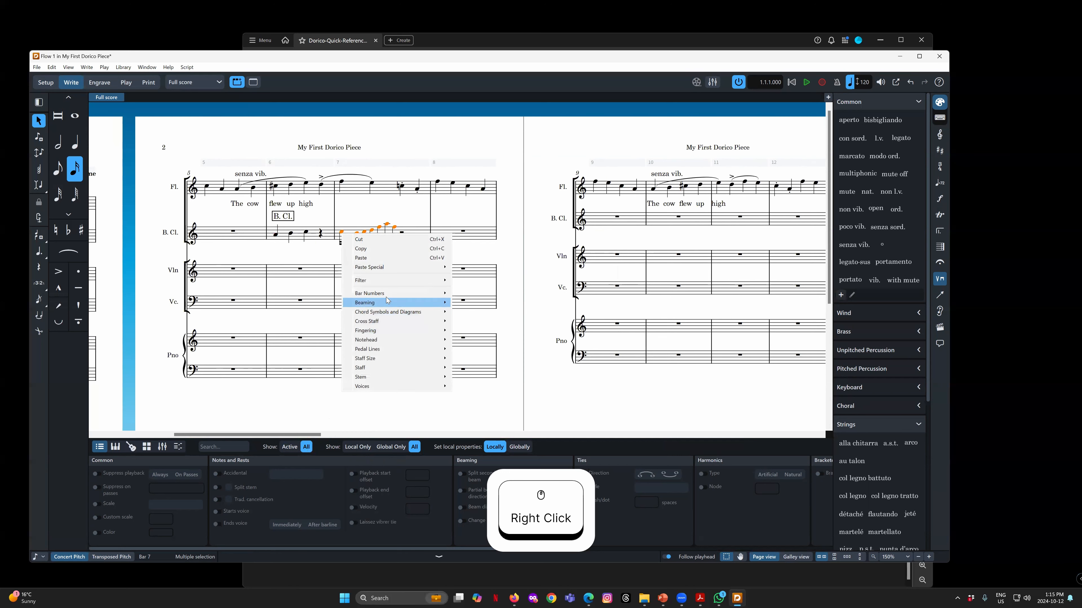
pyautogui.moveTo(380, 305)
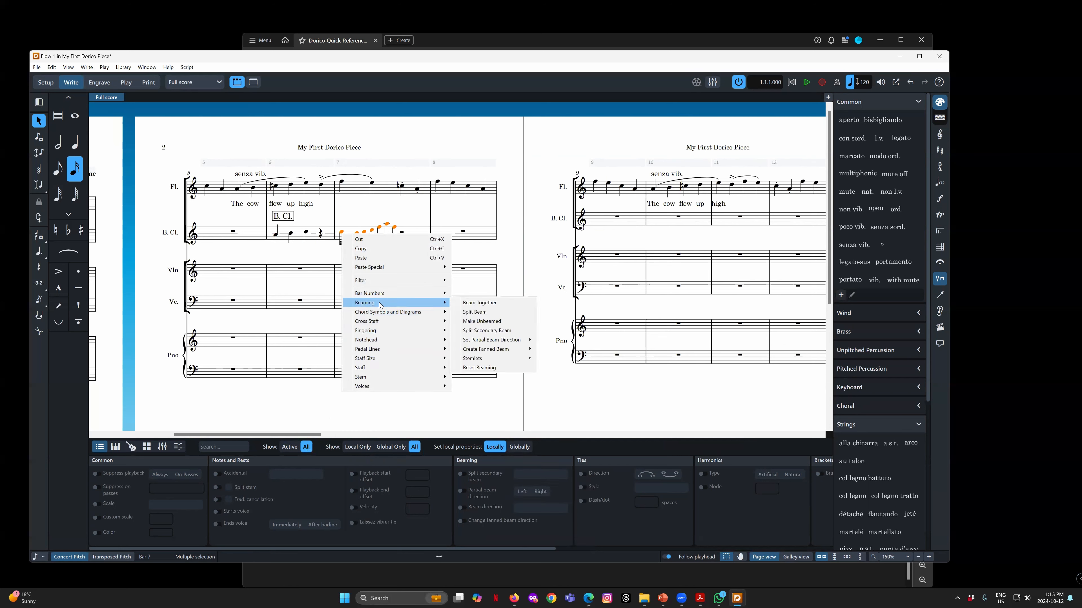
pyautogui.moveTo(507, 352)
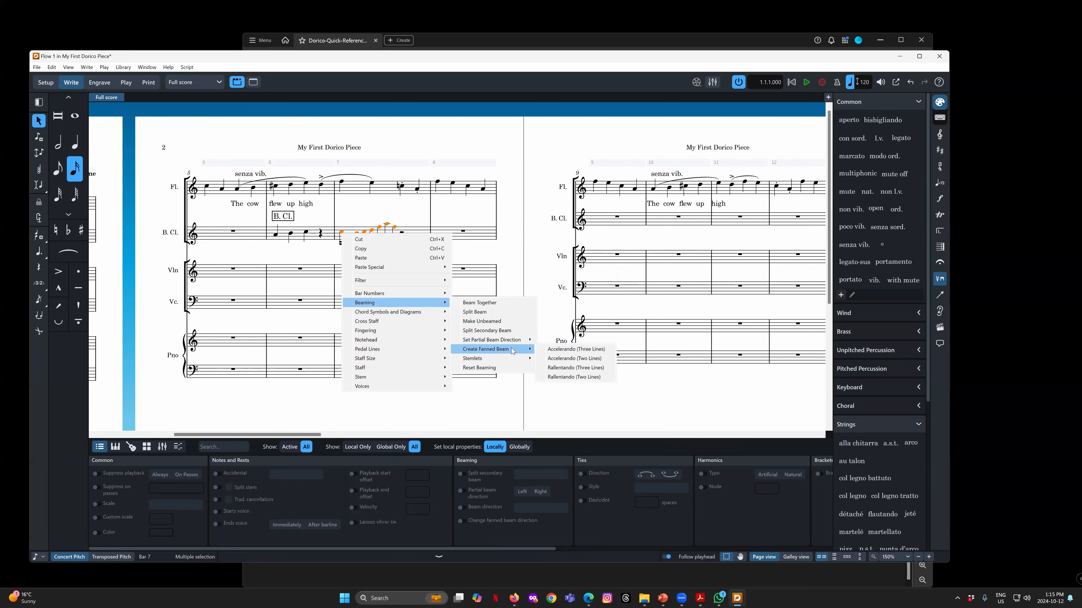
pyautogui.click(562, 349)
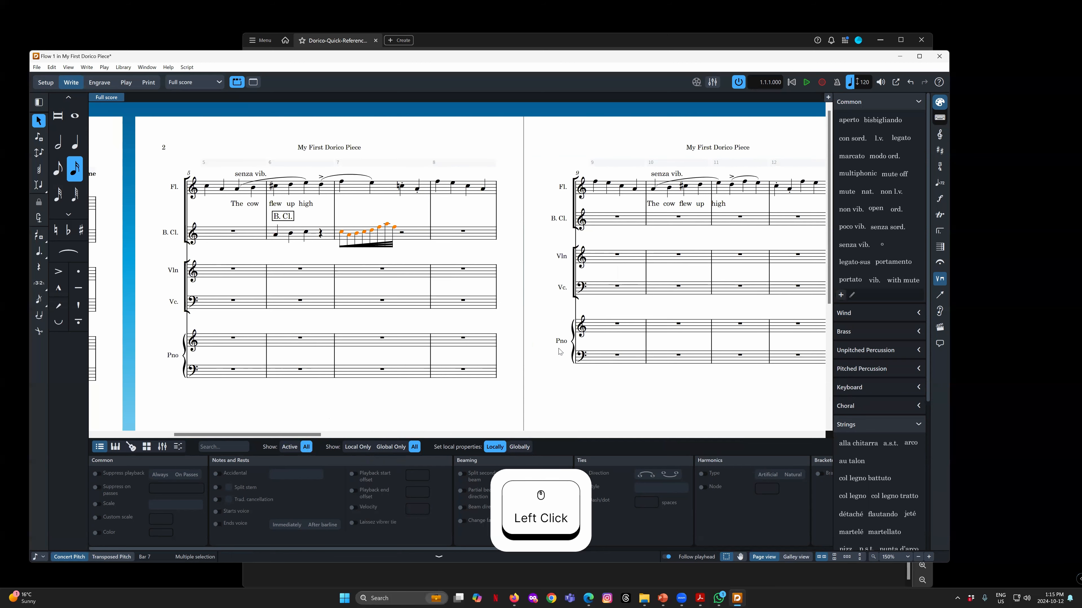
pyautogui.click(435, 255)
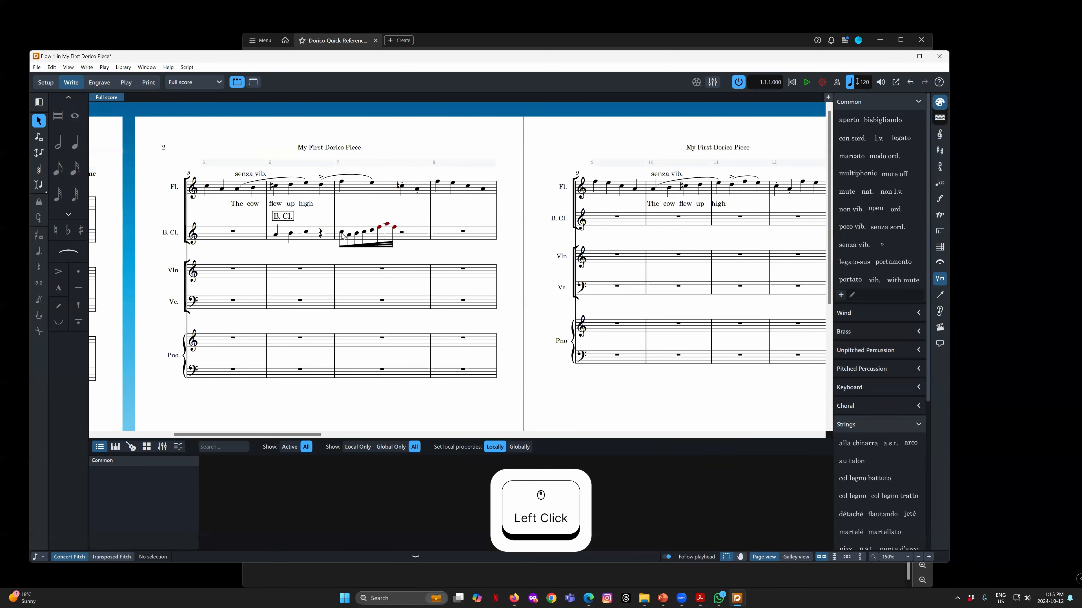
# Play the fanned bass clarinet run back from its first note in bar 7 and stop playback
pyautogui.click(343, 233)
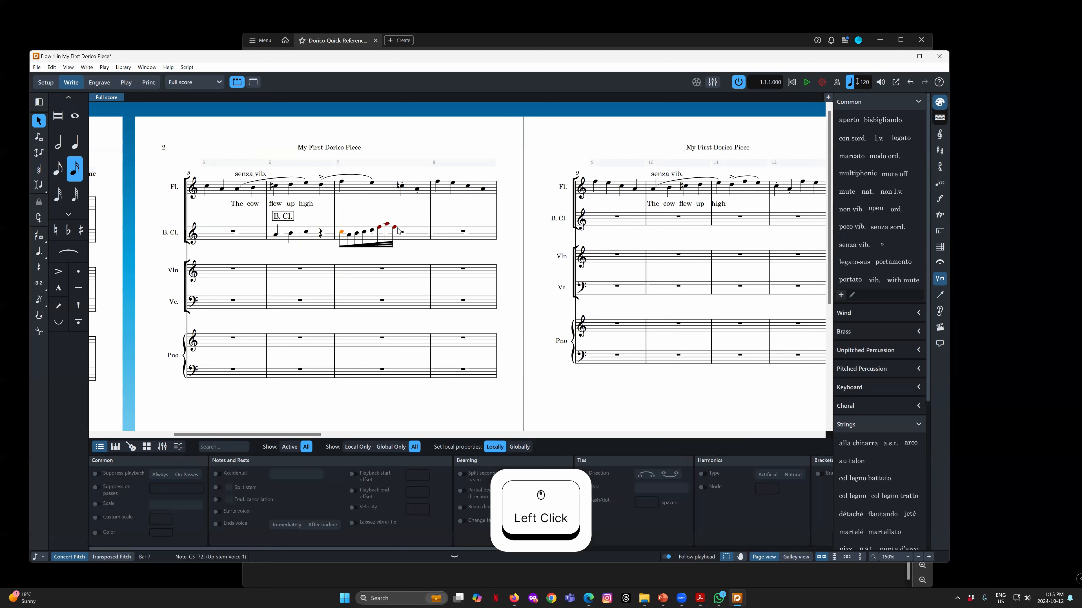
pyautogui.press('shift')
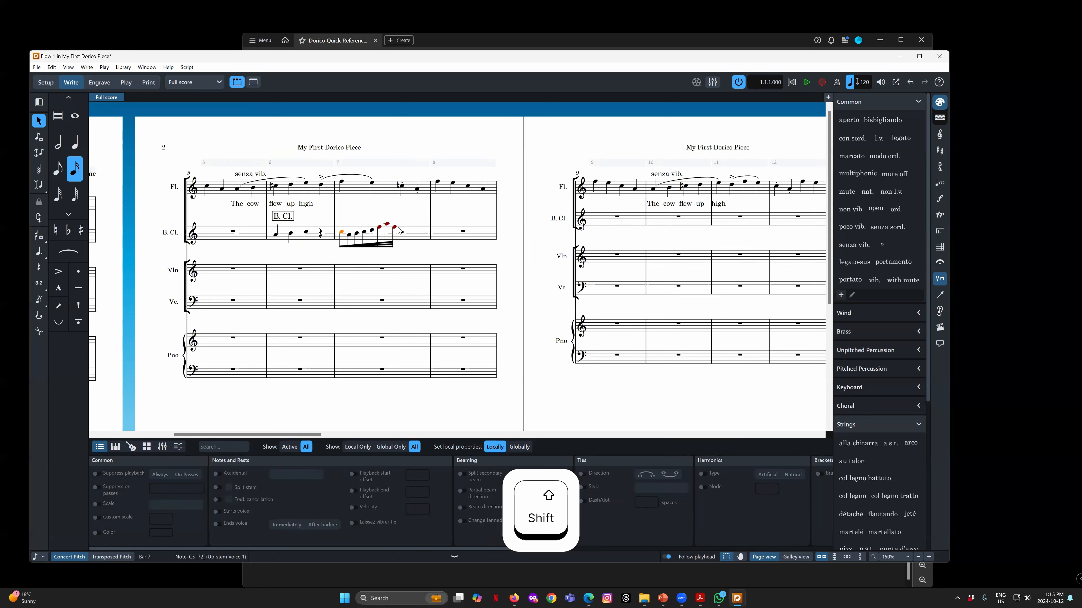
pyautogui.press('p')
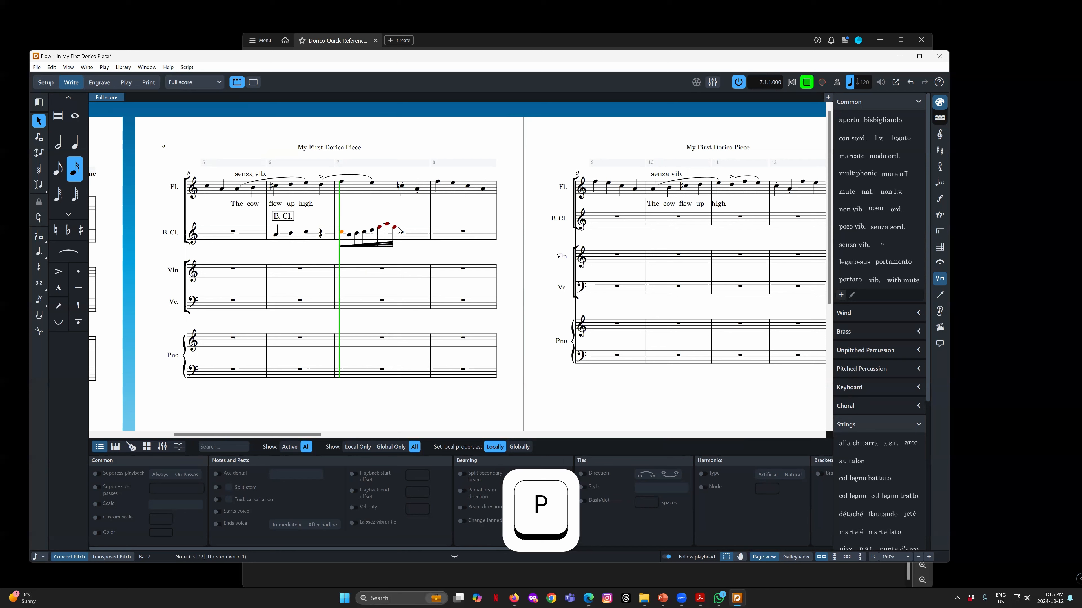
pyautogui.press('space')
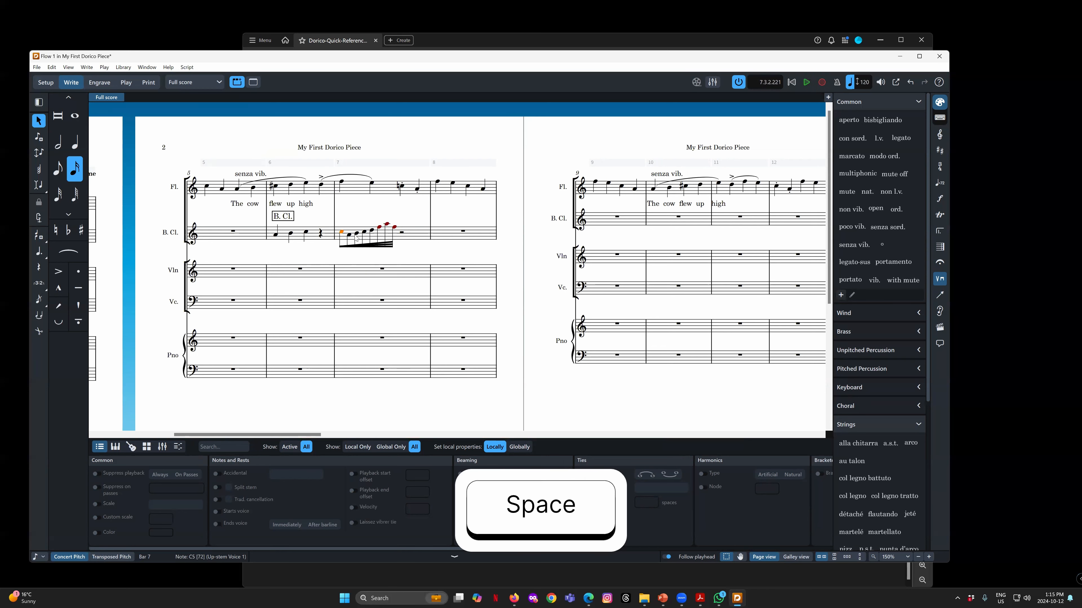
# Examine the fanned notes in the piano roll, switching to played durations and back to notated durations, and redisplay the note properties
pyautogui.click(394, 228)
pyautogui.keyDown('shift'); pyautogui.click(341, 232); pyautogui.keyUp('shift')
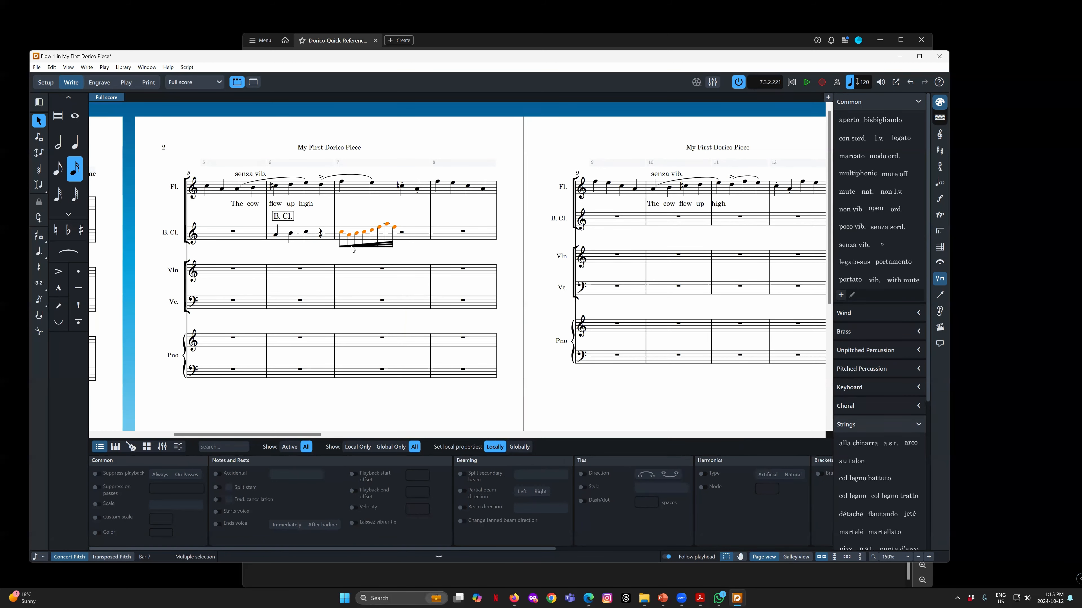
pyautogui.click(178, 446)
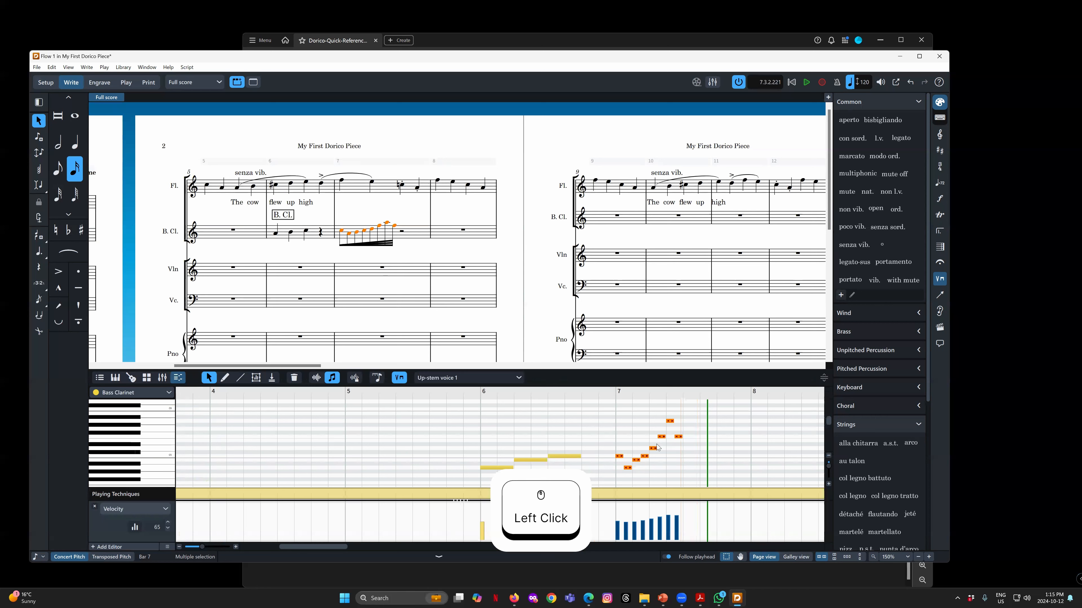
pyautogui.click(315, 378)
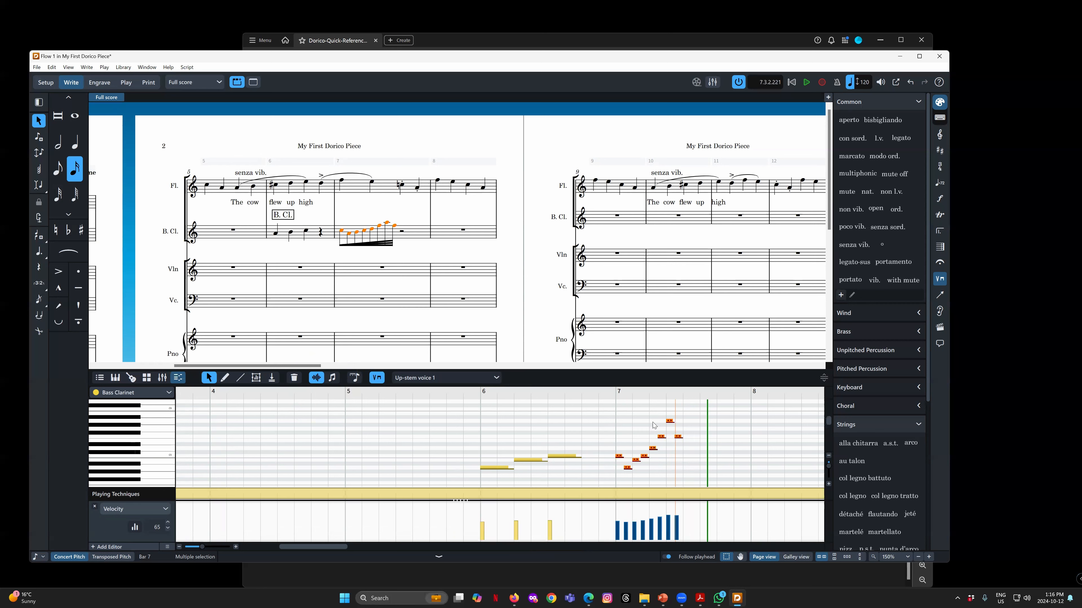
pyautogui.click(332, 378)
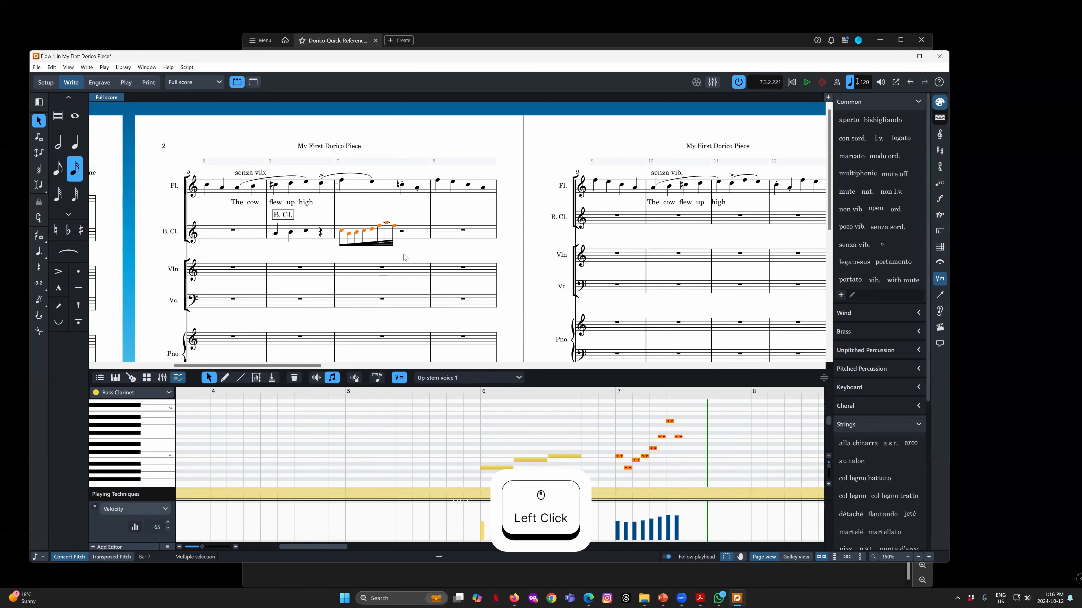
pyautogui.click(99, 377)
# Enter sixteenth notes A, B, C, D, A and G from the start of bar 8 on the bass clarinet staff
pyautogui.moveTo(277, 435)
pyautogui.mouseDown()
pyautogui.moveTo(287, 435)
pyautogui.moveTo(276, 435)
pyautogui.mouseUp()
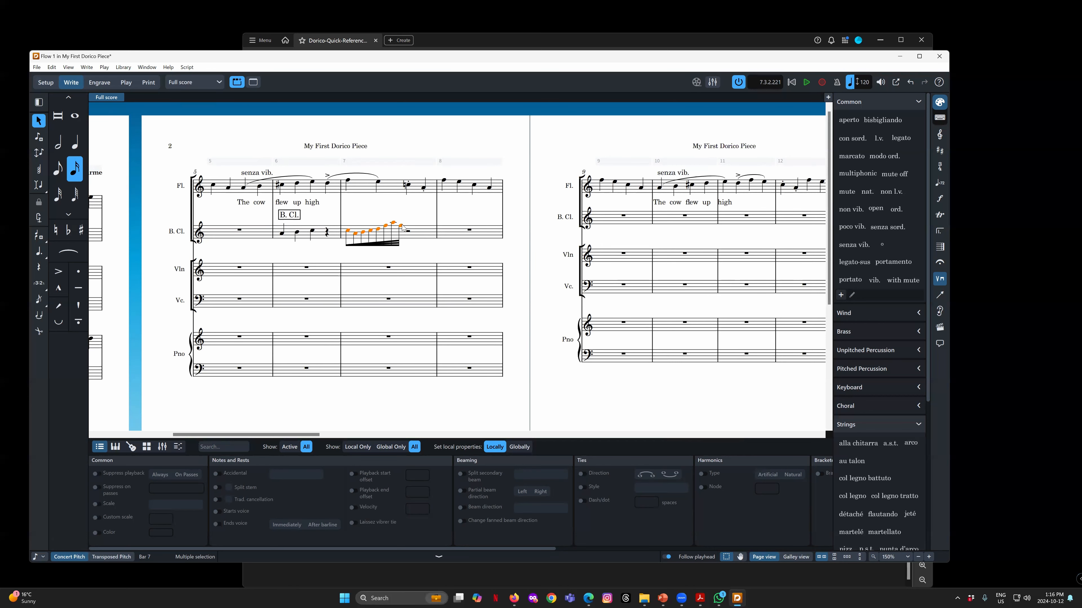
pyautogui.click(470, 230)
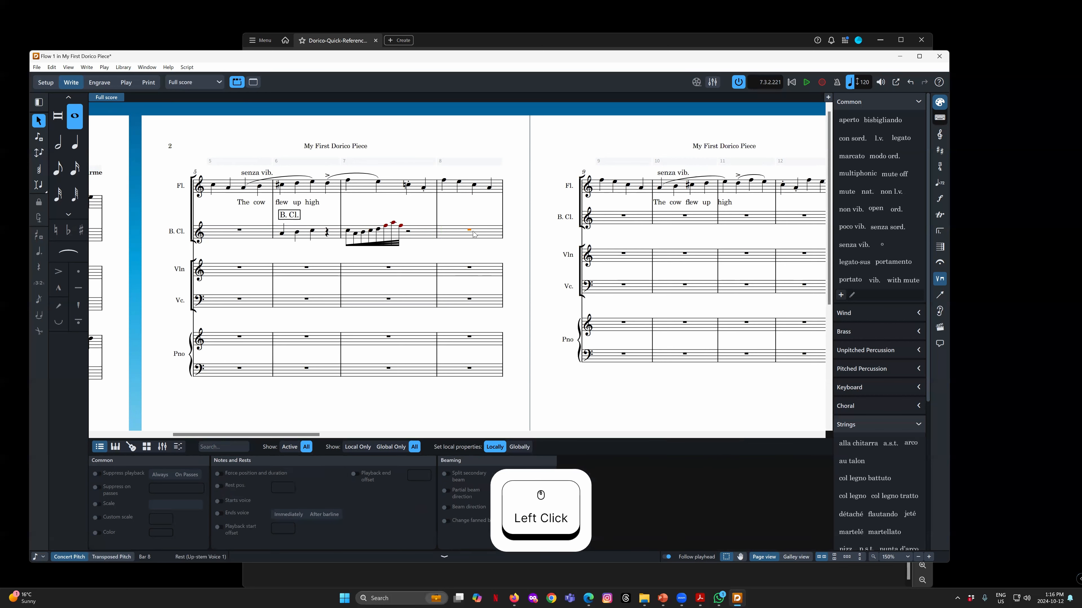
pyautogui.press('Return')
pyautogui.press('6')
pyautogui.press('5')
pyautogui.press('4')
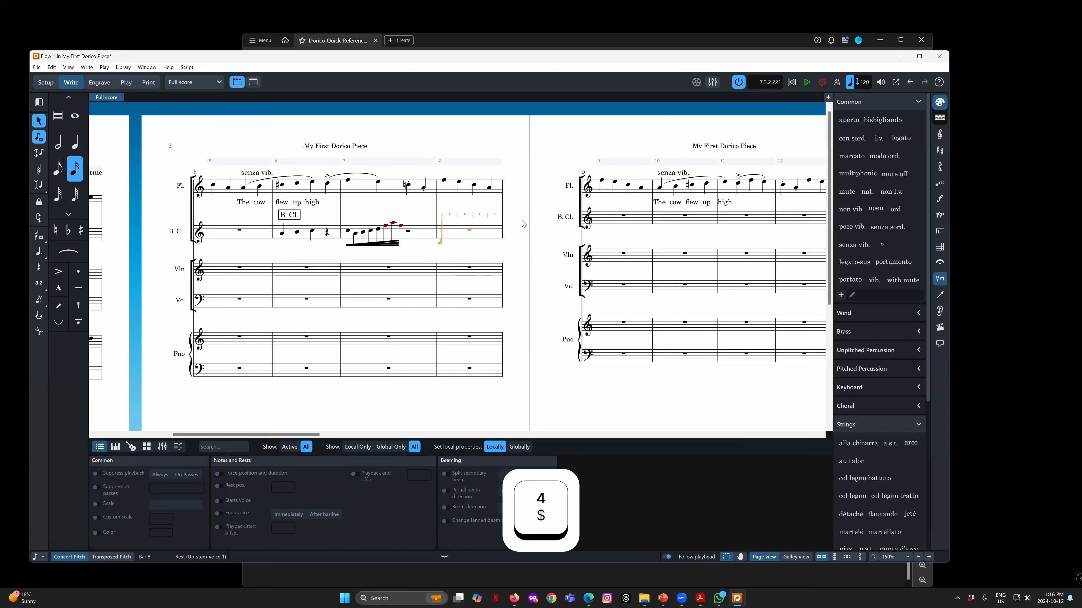
pyautogui.press('a')
pyautogui.press('b')
pyautogui.press('c')
pyautogui.press('d')
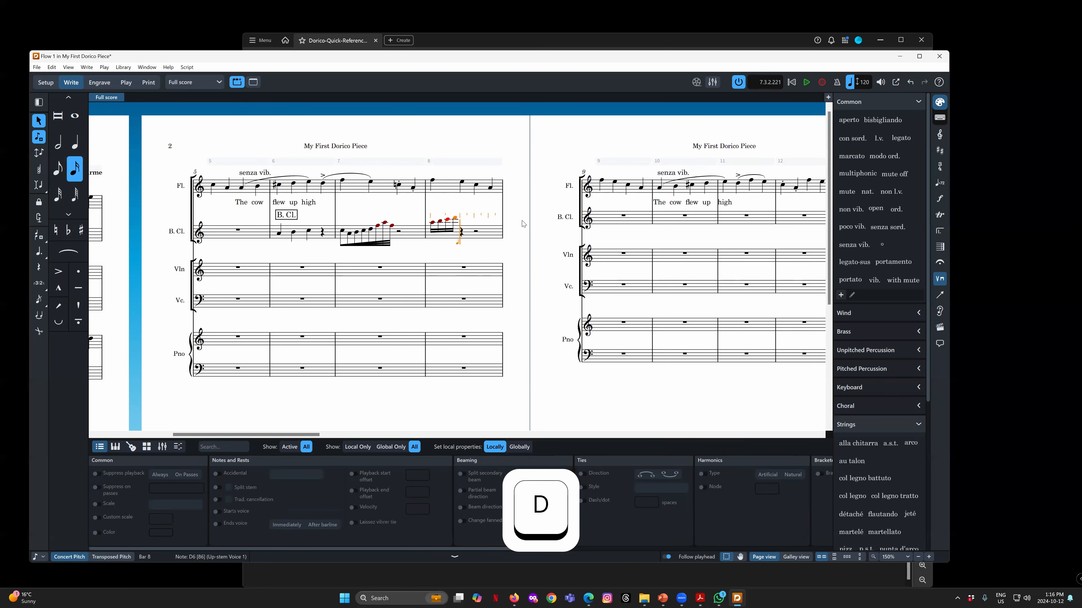
pyautogui.press('a')
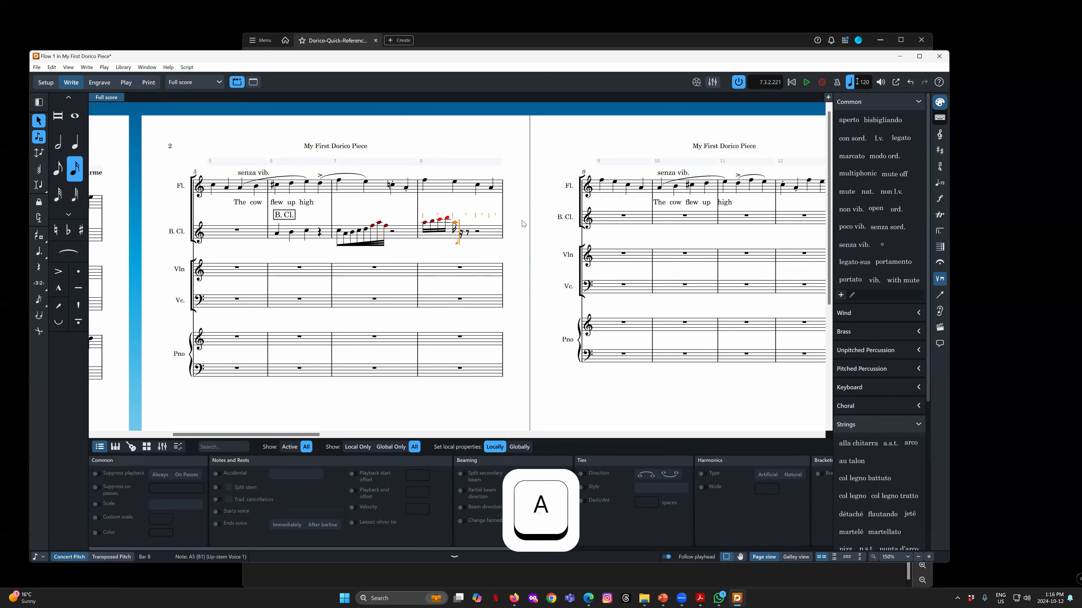
pyautogui.press('s')
pyautogui.press('g')
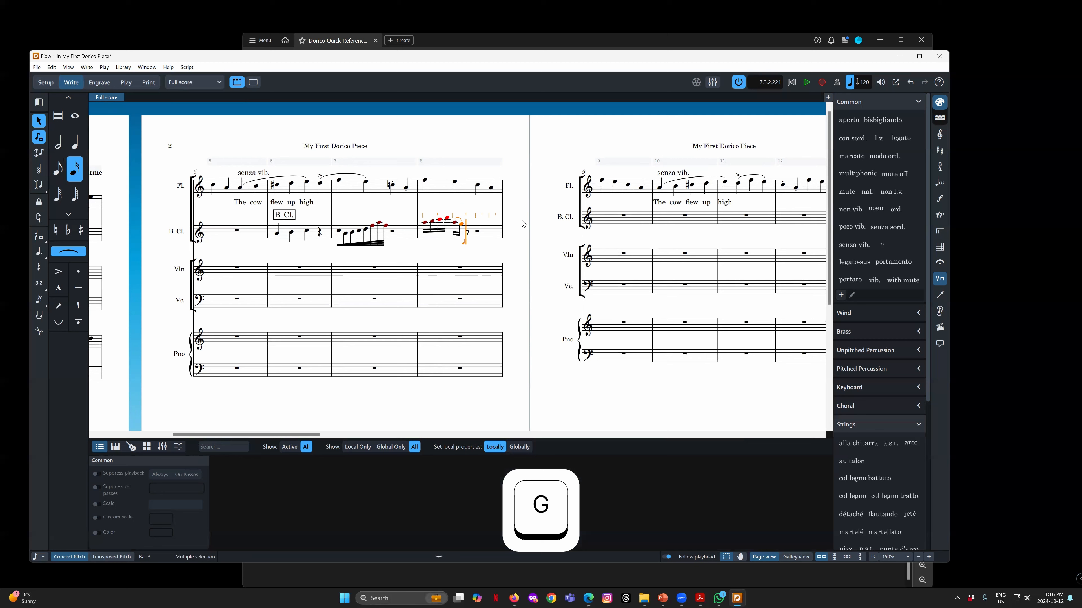
pyautogui.press('Escape')
# Delete the stray slur between A and G in bar 8 and extend the run with sixteenth notes F and E
pyautogui.click(457, 221)
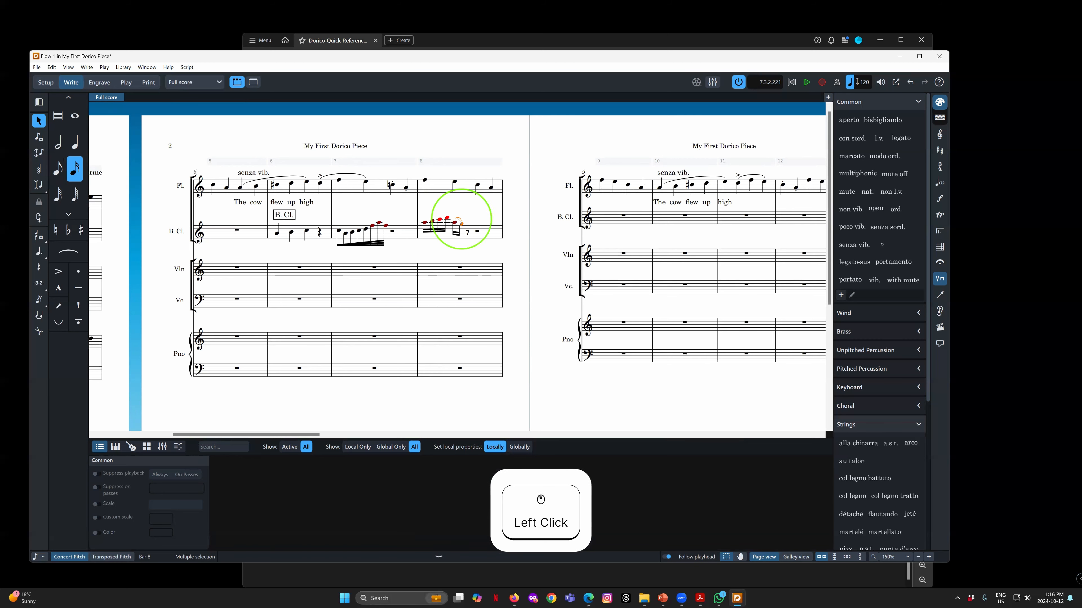
pyautogui.press('Delete')
pyautogui.click(462, 226)
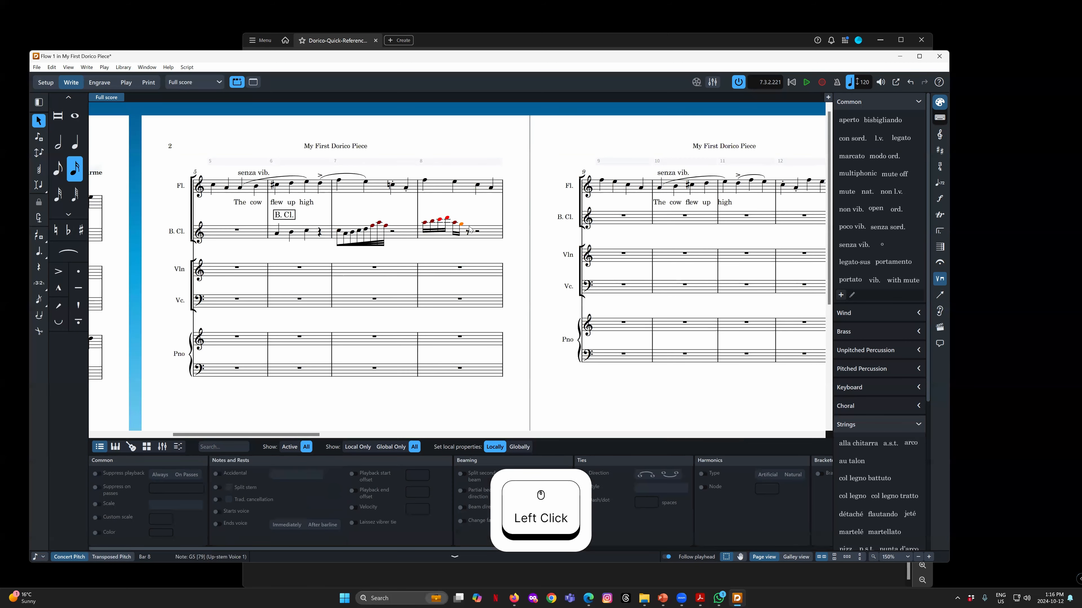
pyautogui.press('r')
pyautogui.hotkey('alt', 'Down')
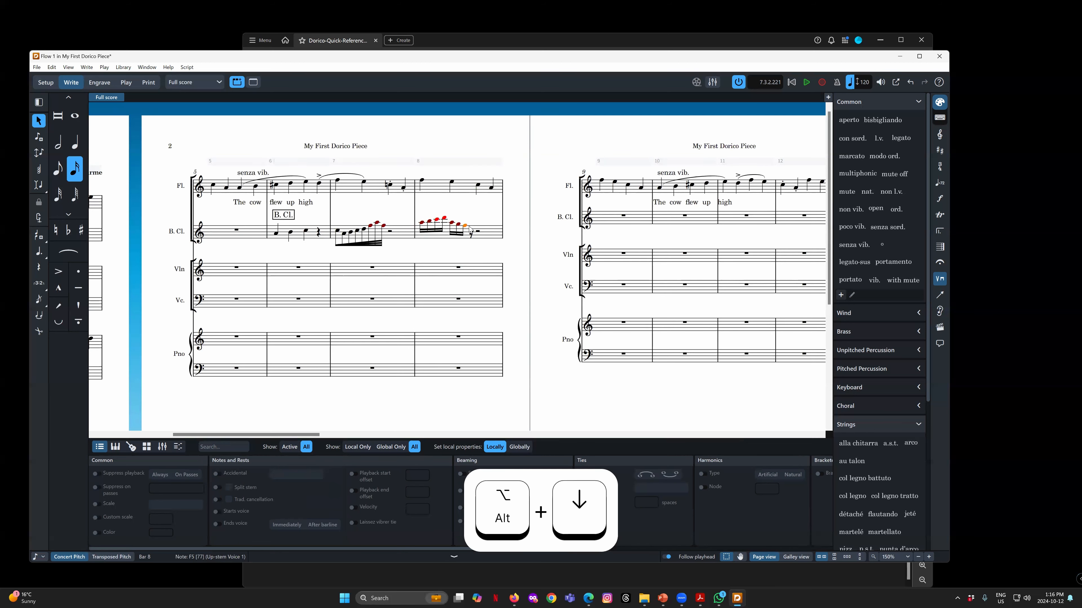
pyautogui.hotkey('alt', 'Down')
pyautogui.press('Escape')
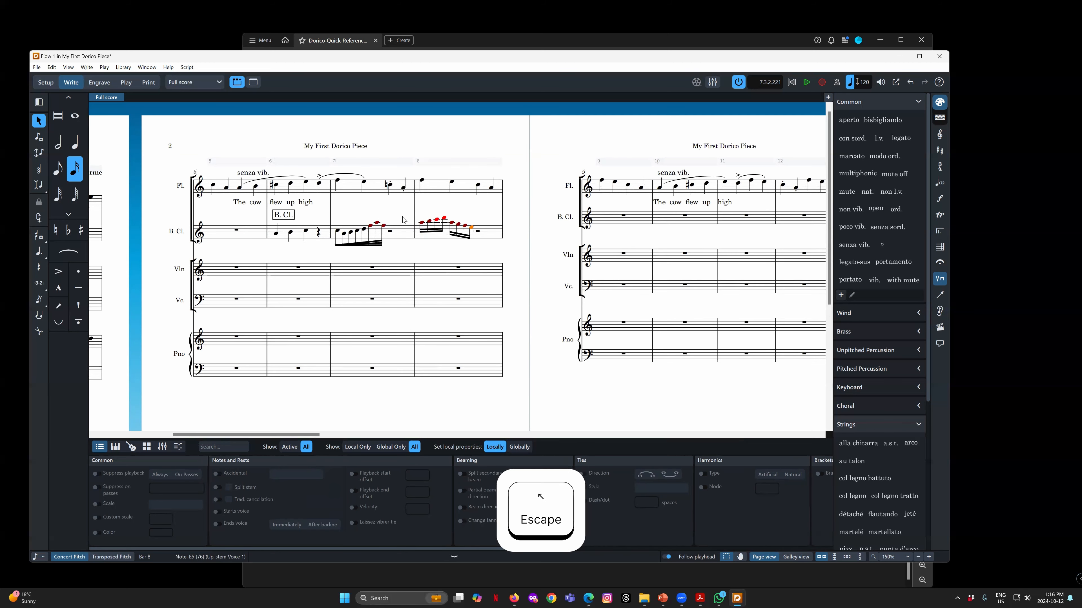
# Give the bass clarinet run in bar 8 a two-line accelerando fanned beam
pyautogui.keyDown('shift'); pyautogui.click(424, 224); pyautogui.keyUp('shift')
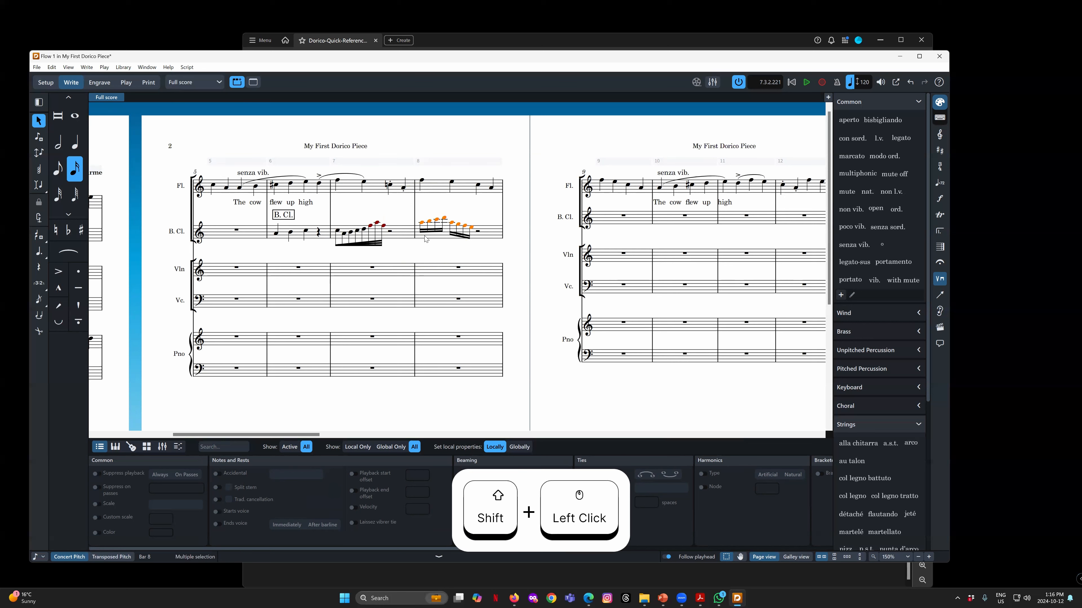
pyautogui.rightClick(424, 226)
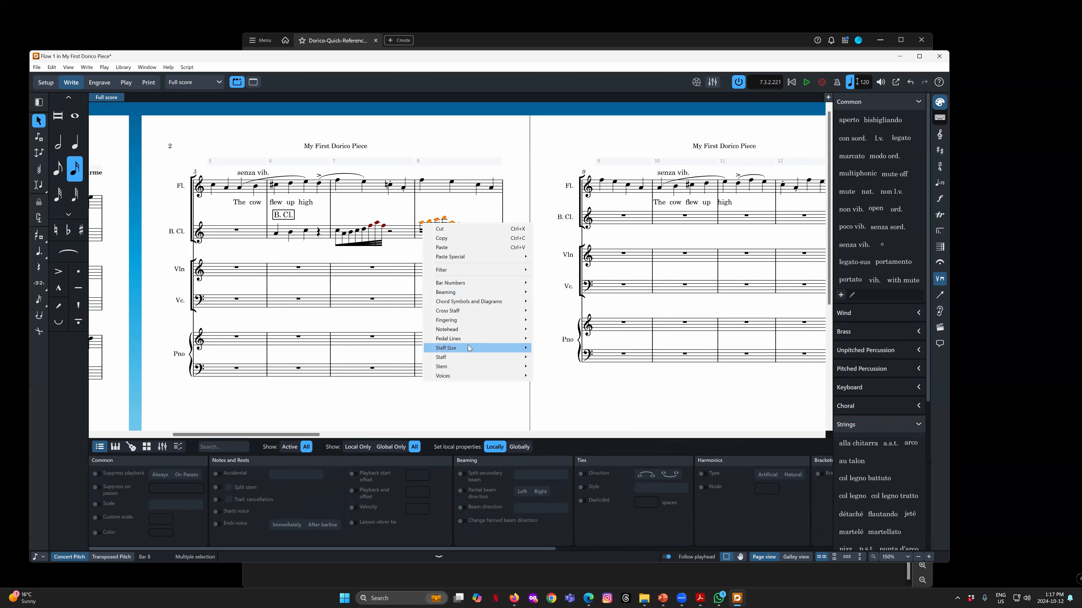
pyautogui.moveTo(464, 295)
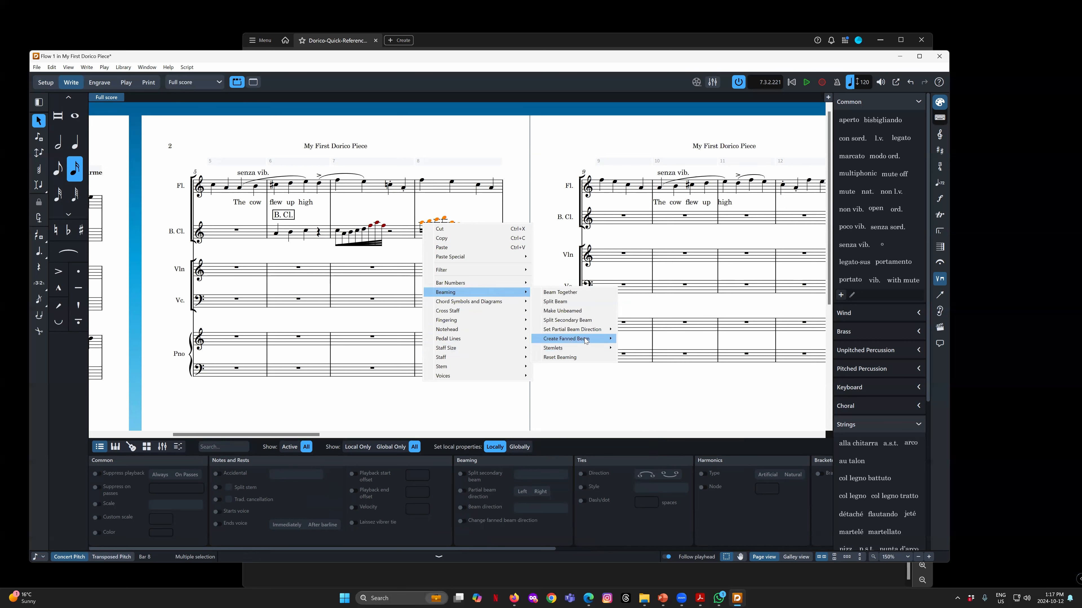
pyautogui.moveTo(586, 341)
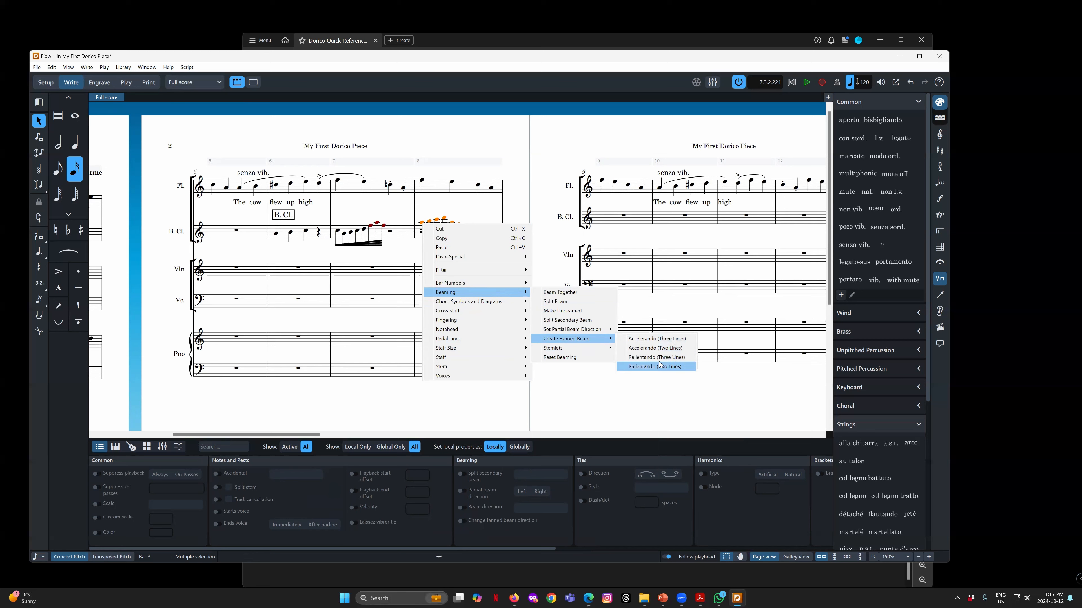
pyautogui.click(659, 351)
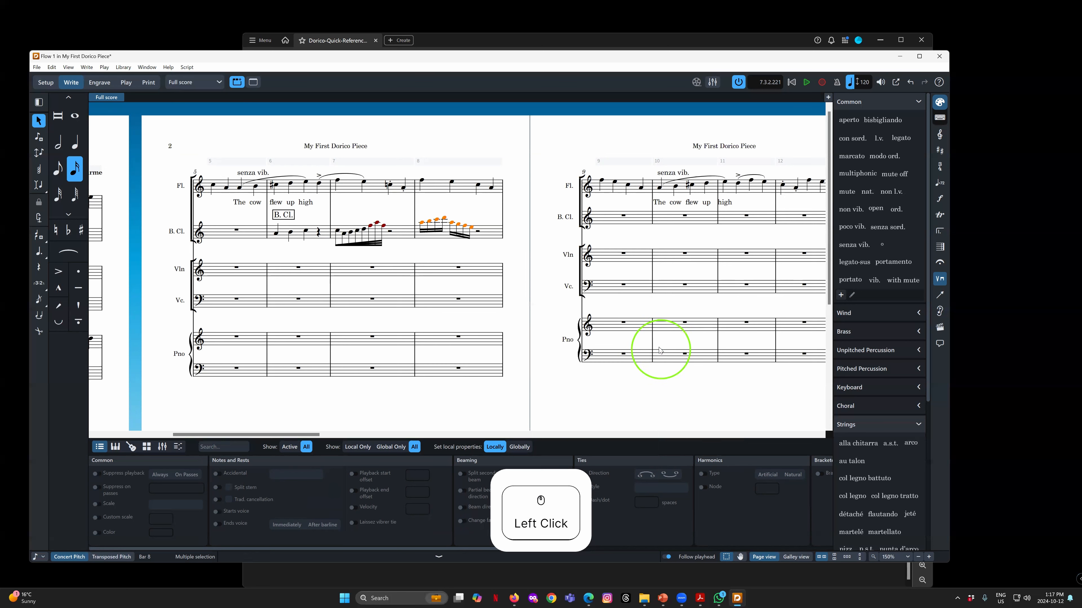
pyautogui.click(481, 256)
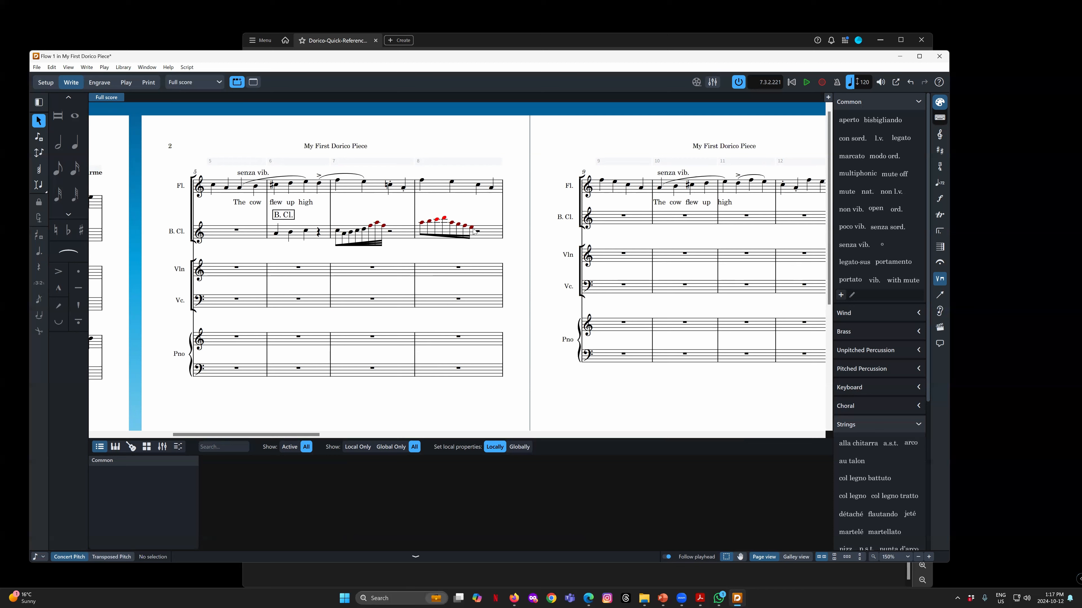
# Change the fanned beam of the bar 8 bass clarinet run to a three-line accelerando
pyautogui.keyDown('shift'); pyautogui.click(423, 225); pyautogui.keyUp('shift')
pyautogui.rightClick(424, 226)
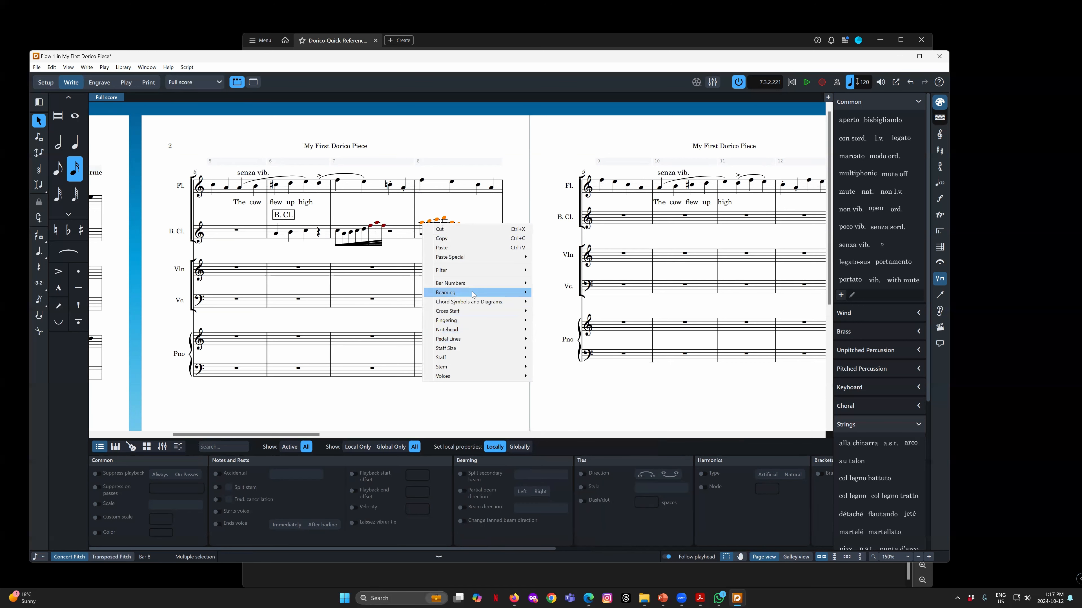
pyautogui.moveTo(481, 292)
pyautogui.moveTo(566, 340)
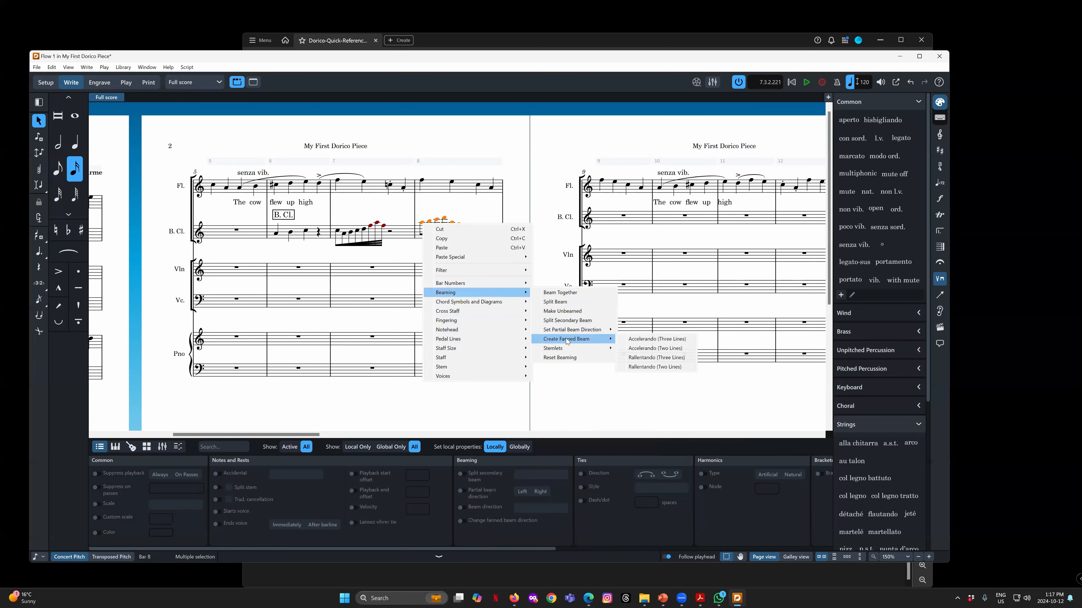
pyautogui.click(654, 339)
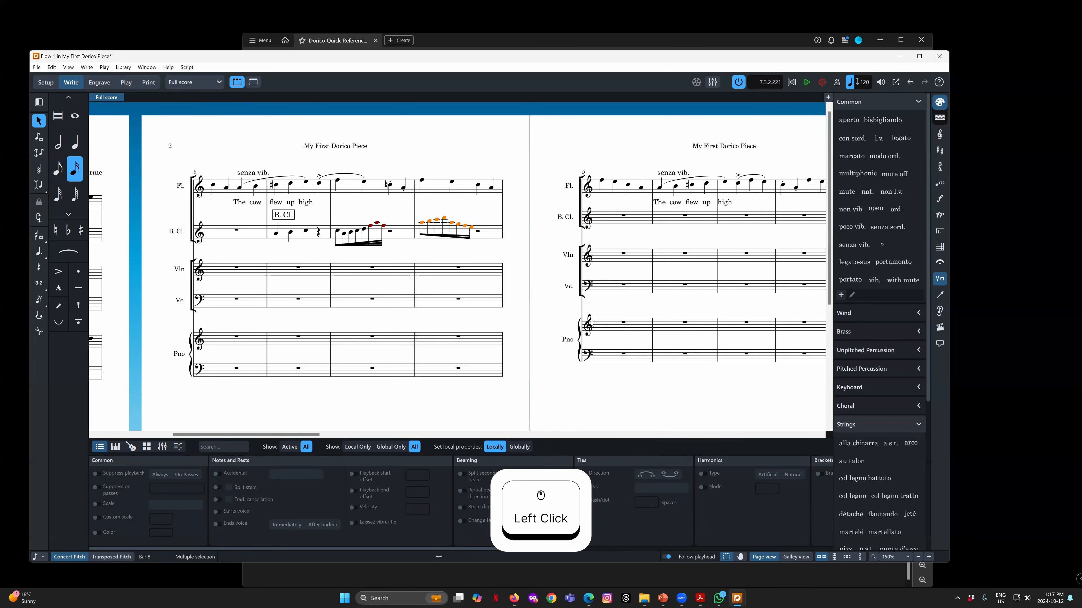
pyautogui.click(480, 255)
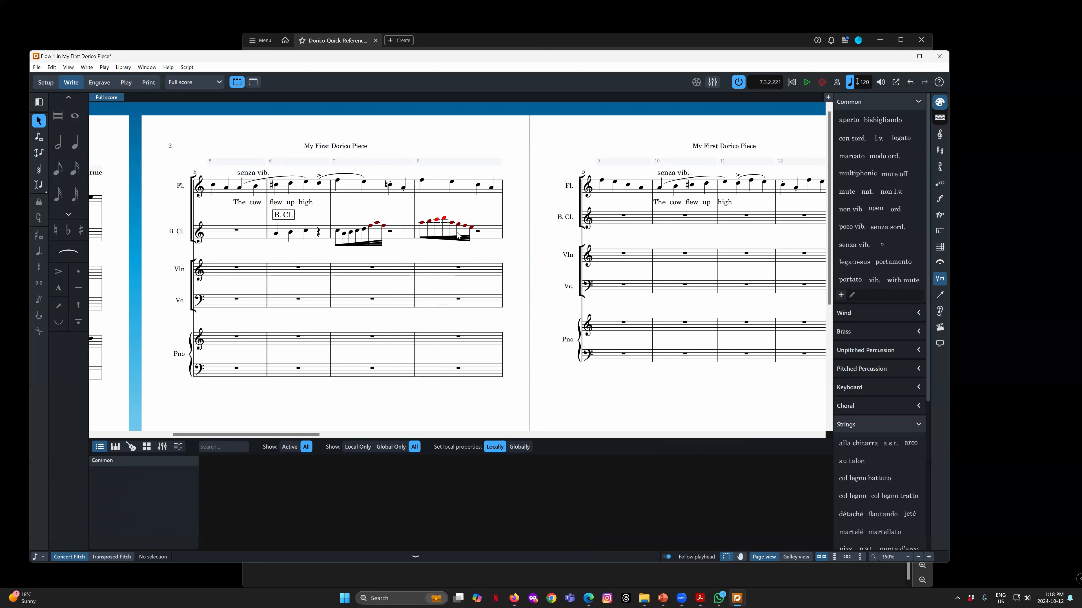
pyautogui.click(471, 232)
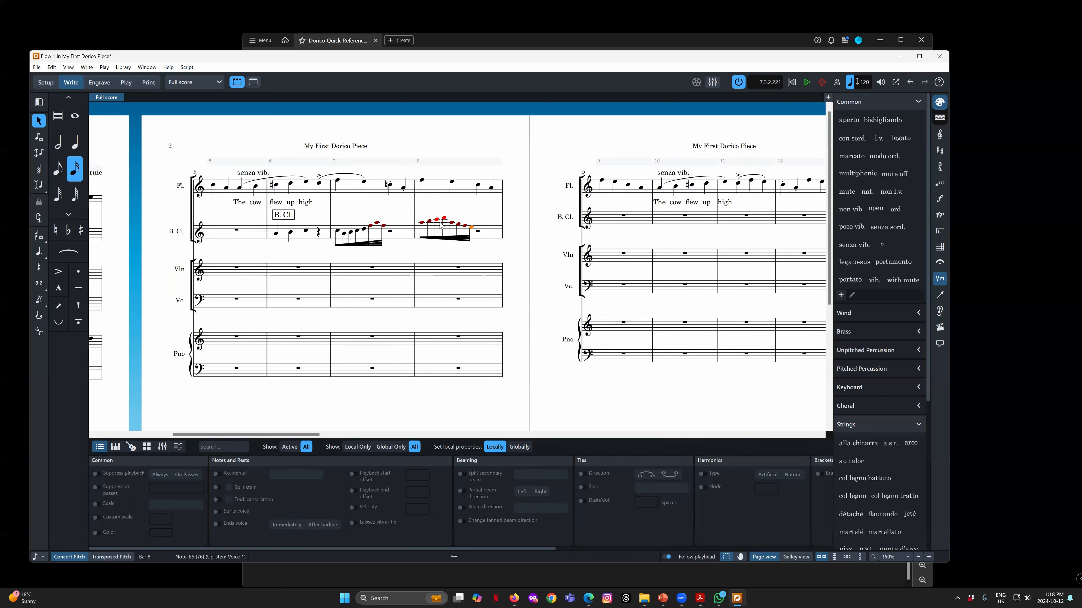
# Add a sul tasto playing technique to the violin's tied note starting in bar 1
pyautogui.click(750, 161)
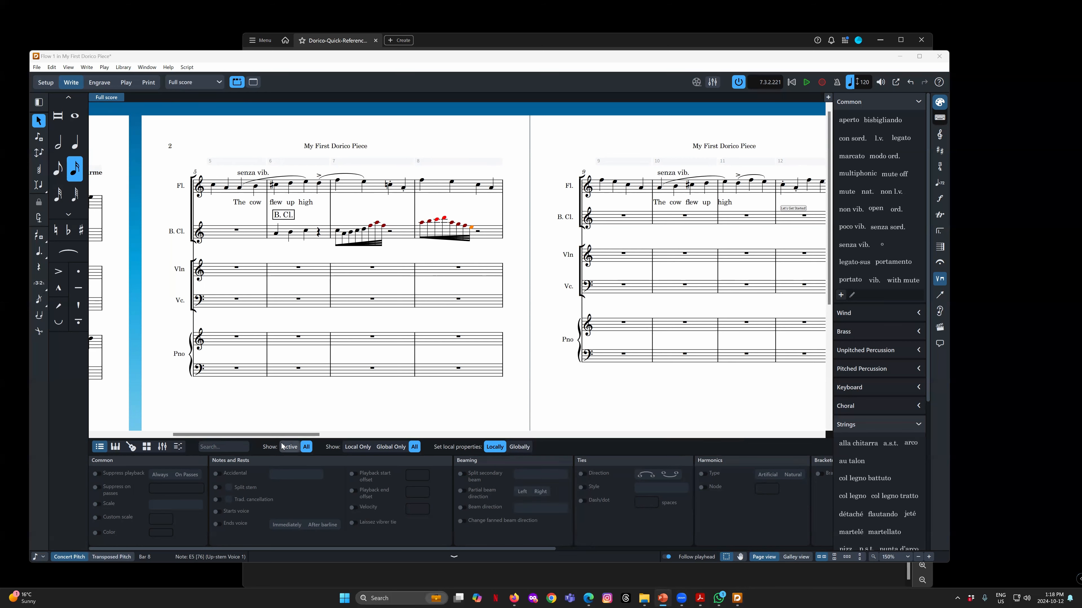
pyautogui.moveTo(248, 434); pyautogui.dragTo(172, 428)
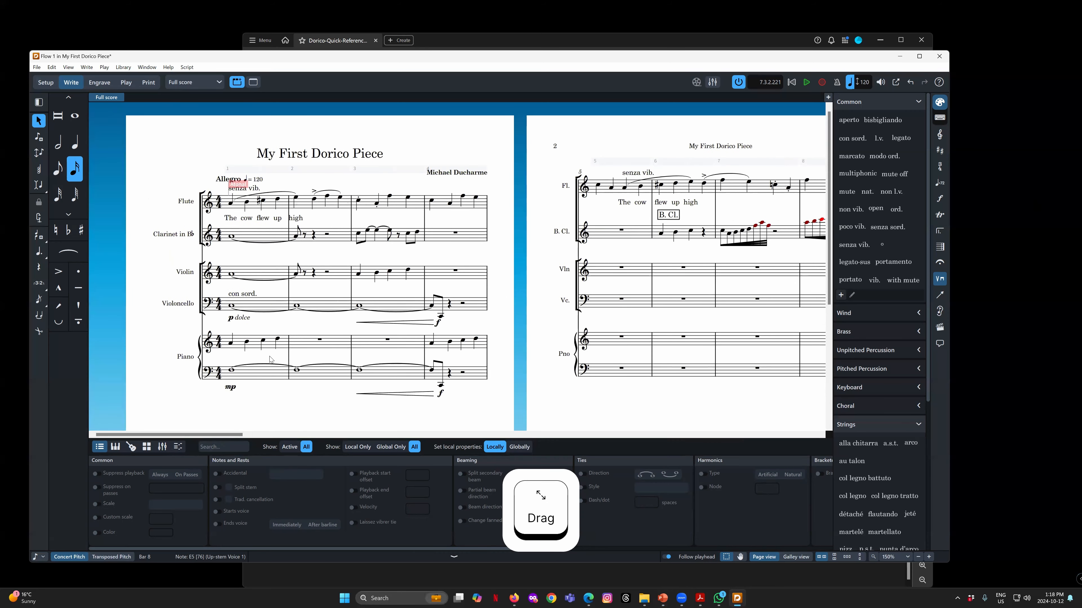
pyautogui.scroll(-1, 298, 328)
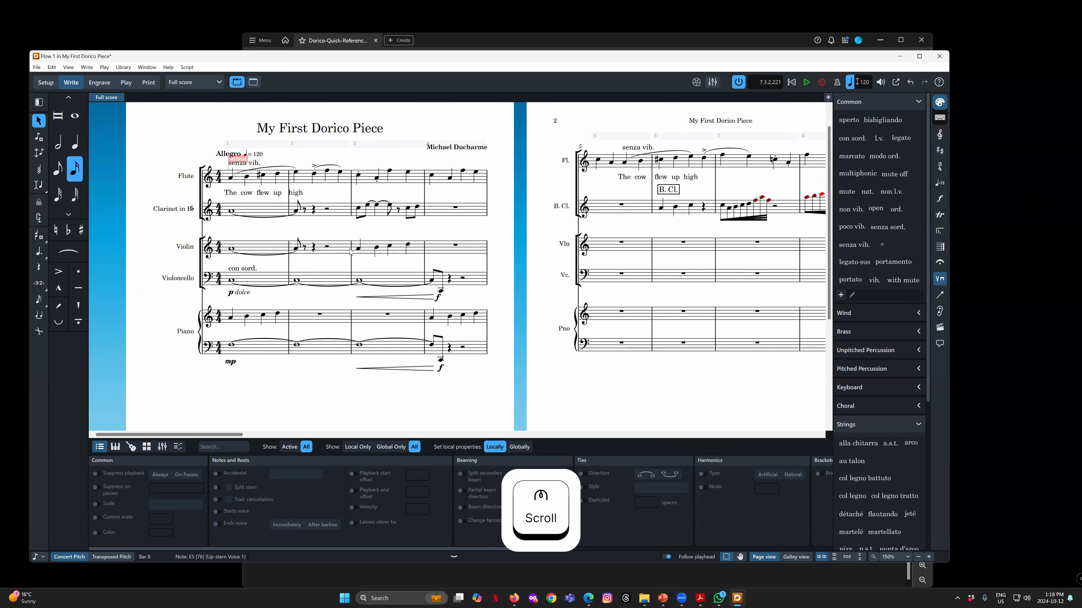
pyautogui.click(233, 250)
pyautogui.click(297, 252)
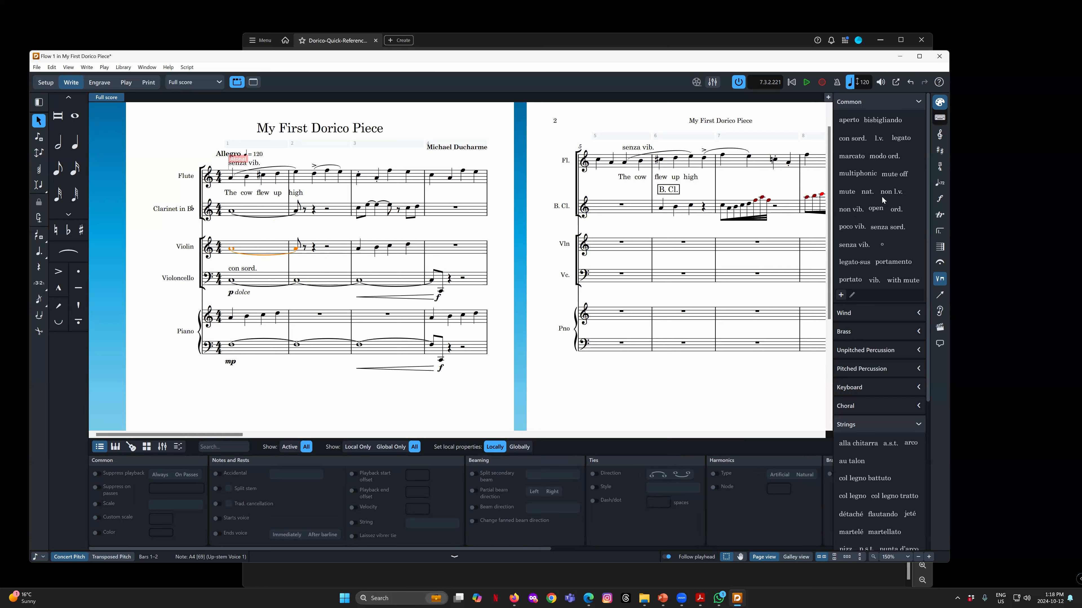
pyautogui.scroll(-5, 879, 328)
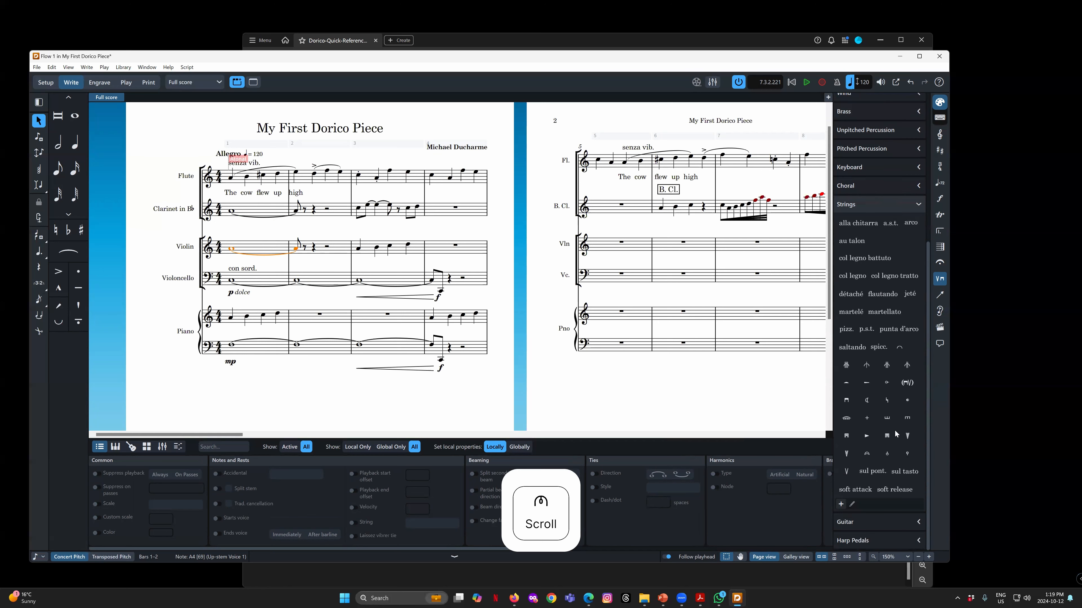
pyautogui.click(903, 472)
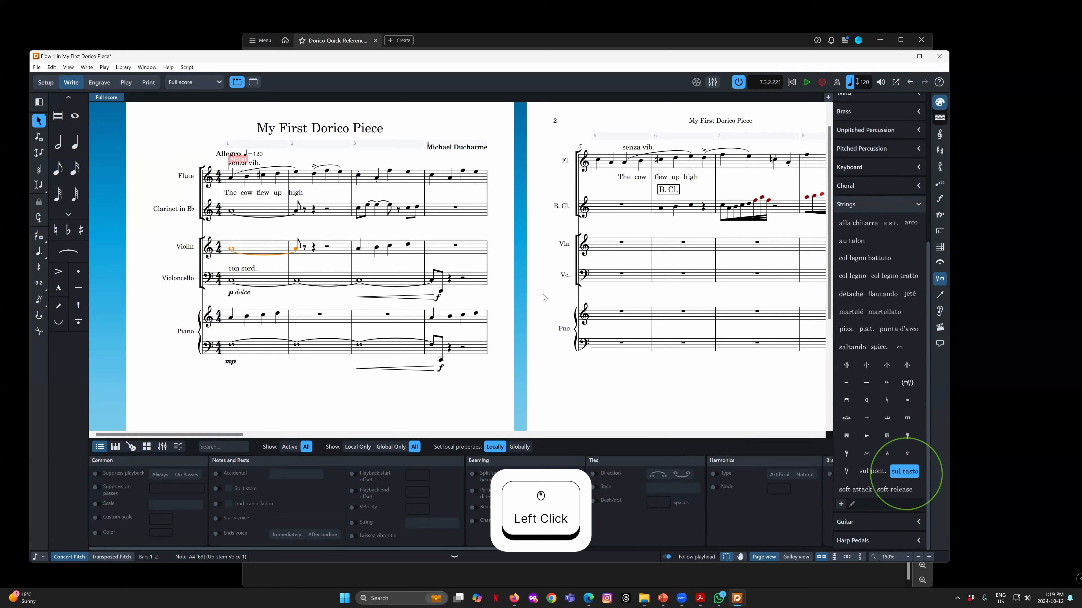
# Add a sul pont. playing technique at the start of bar 2 on the violin staff and end note input
pyautogui.click(299, 248)
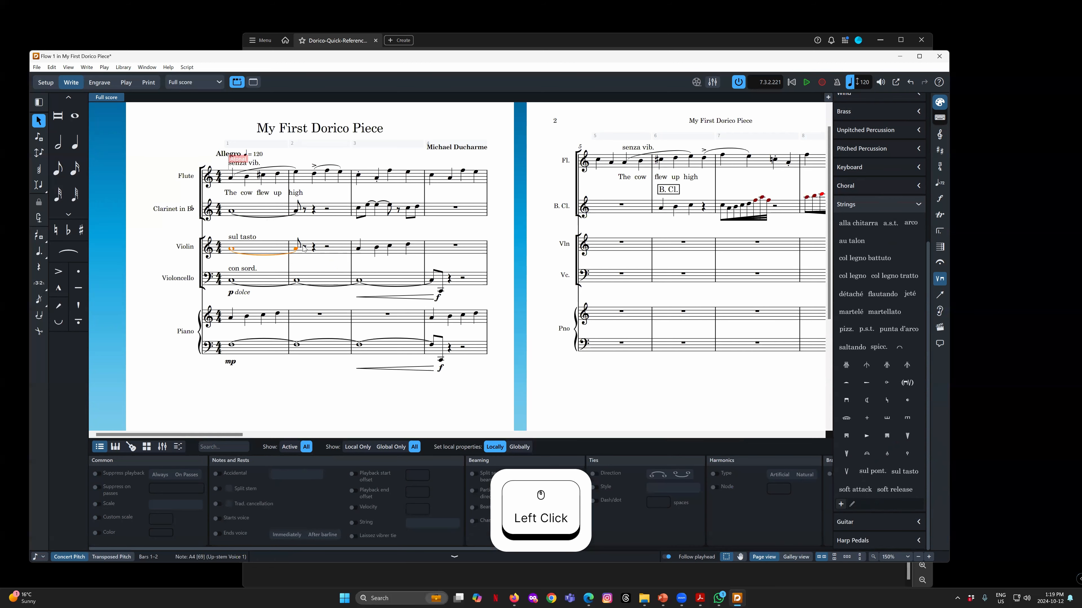
pyautogui.click(303, 247)
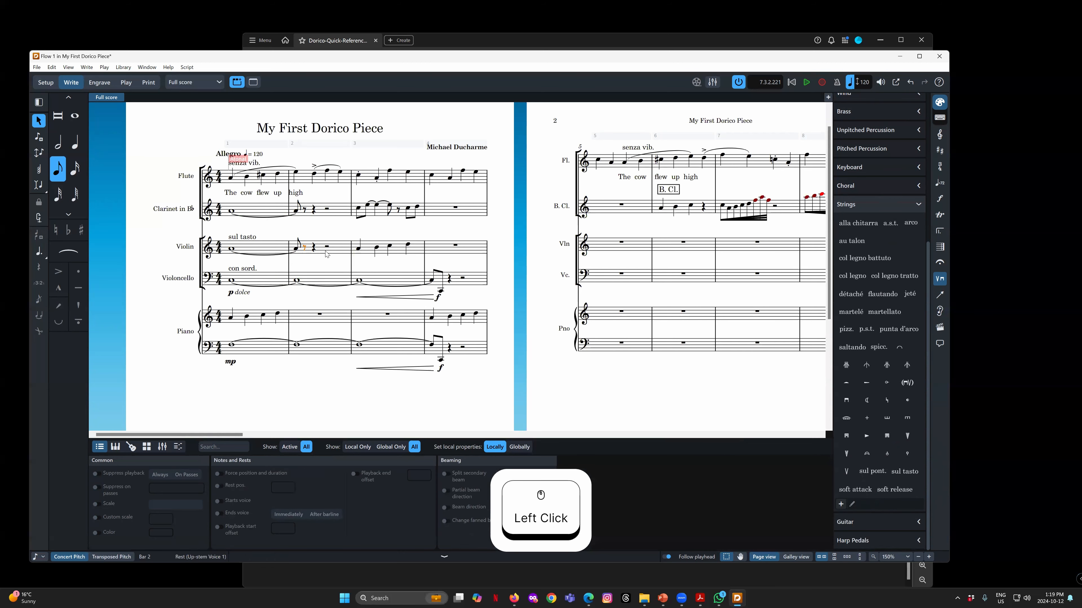
pyautogui.press('Return')
pyautogui.press('Left')
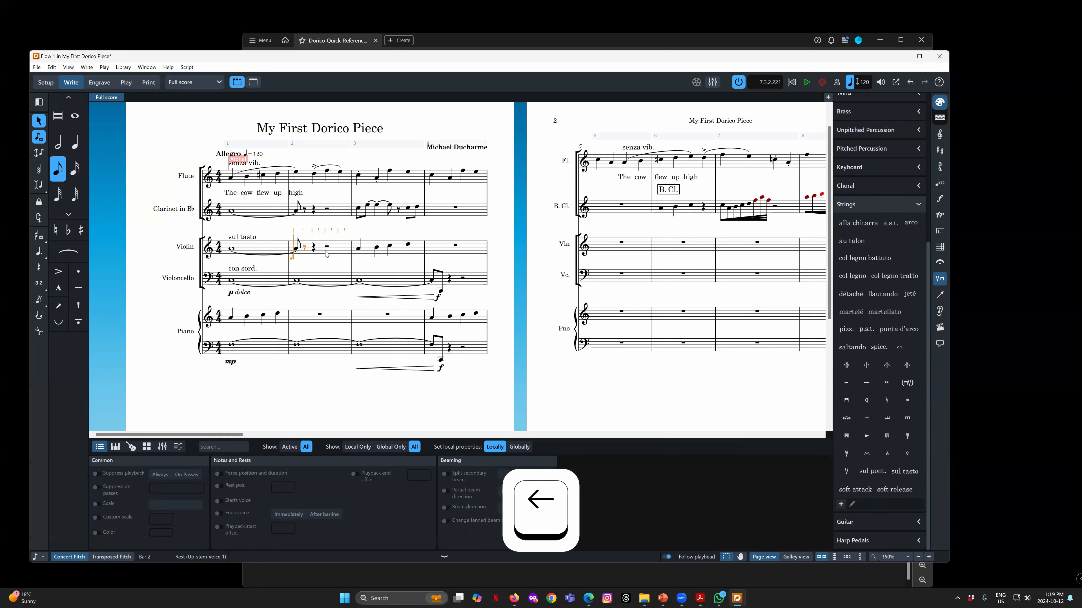
pyautogui.click(871, 472)
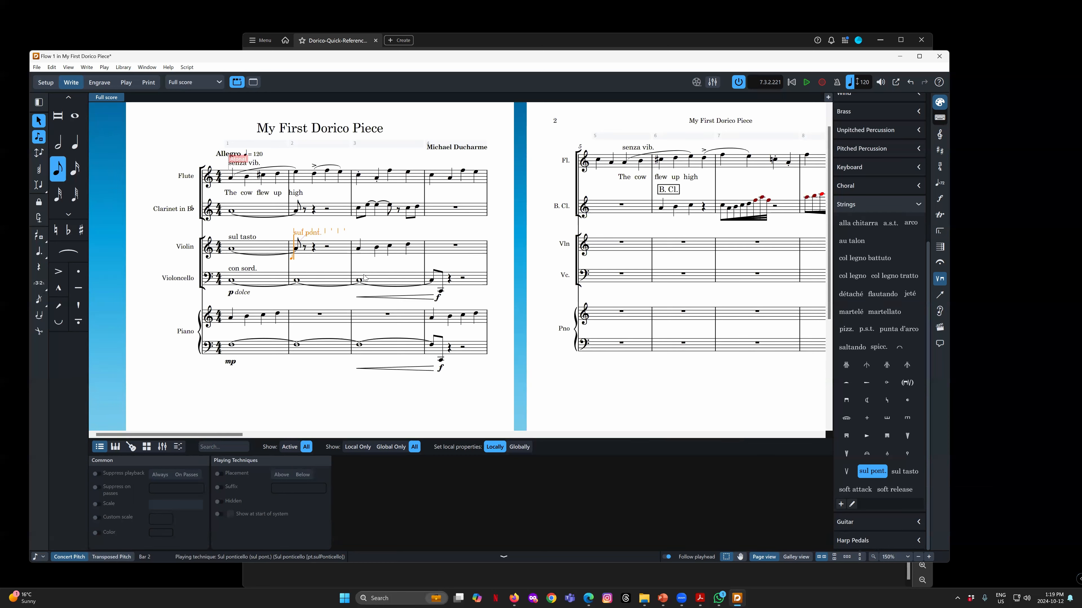
pyautogui.press('Escape')
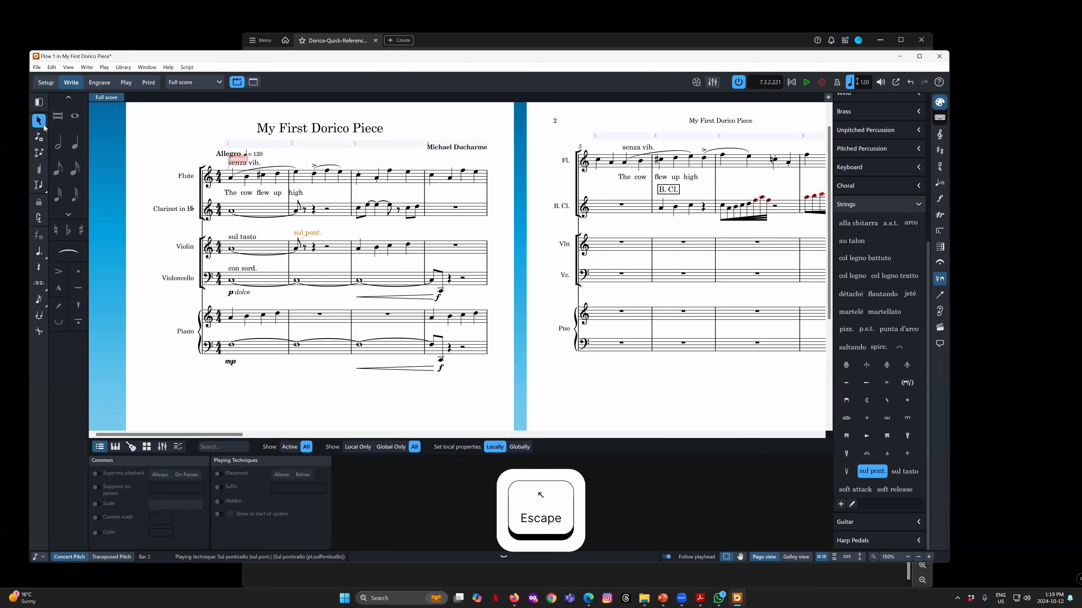
# Group the violin's sul tasto and sul pont. playing techniques in bars 1 and 2
pyautogui.click(246, 239)
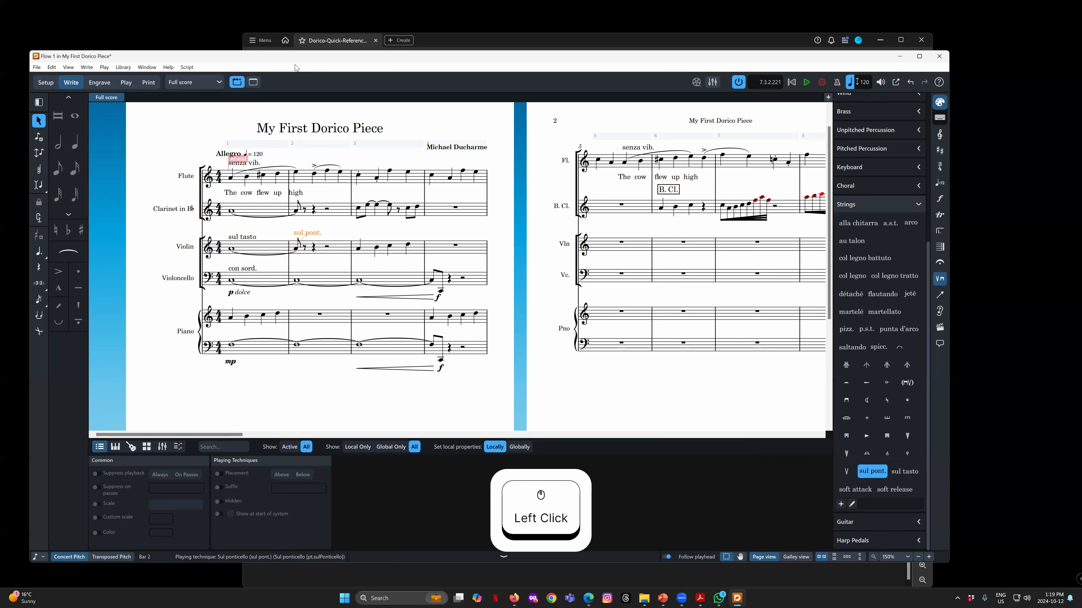
pyautogui.moveTo(300, 56); pyautogui.dragTo(274, 55)
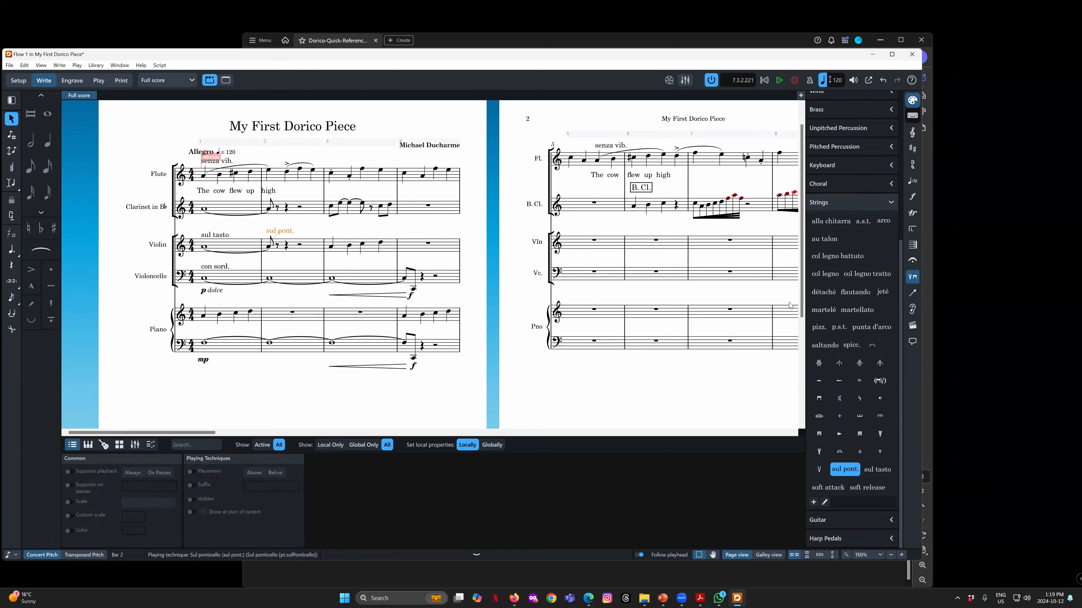
pyautogui.click(912, 293)
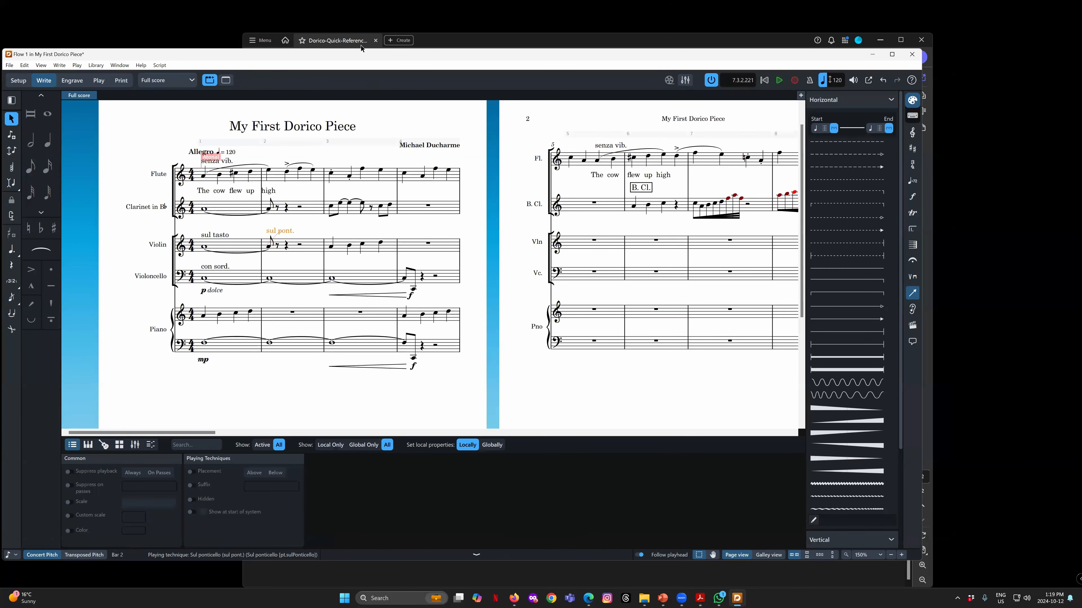
pyautogui.moveTo(352, 52); pyautogui.dragTo(368, 51)
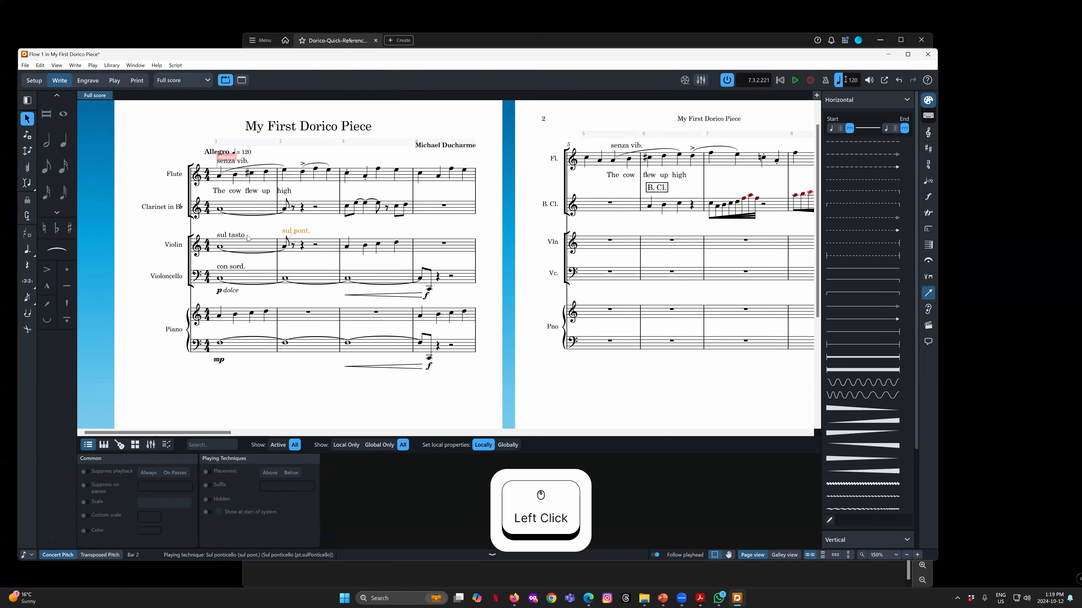
pyautogui.keyDown('ctrl'); pyautogui.click(236, 238); pyautogui.keyUp('ctrl')
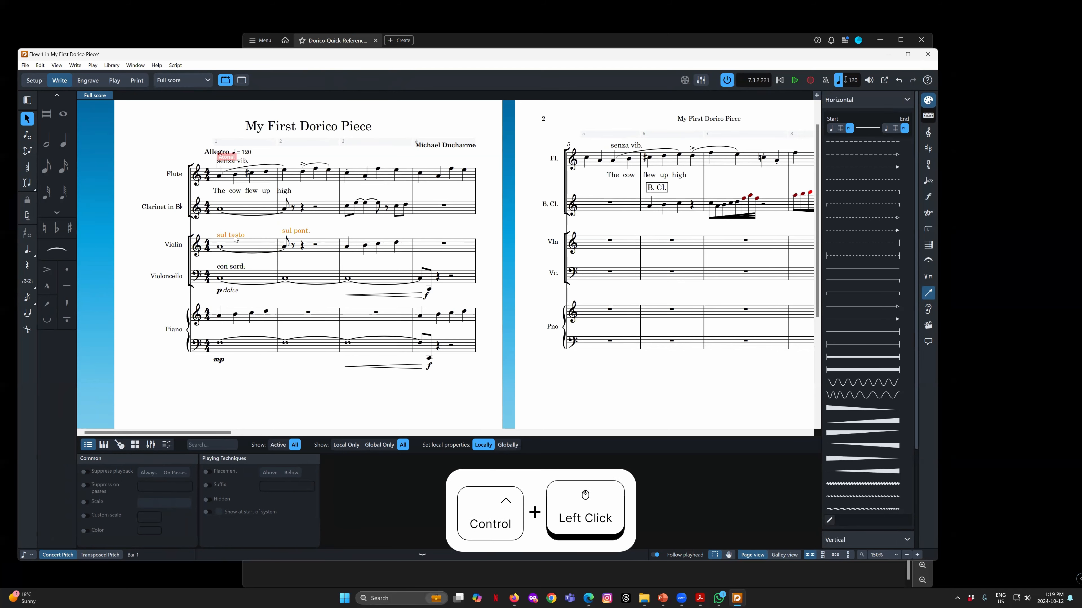
pyautogui.rightClick(236, 238)
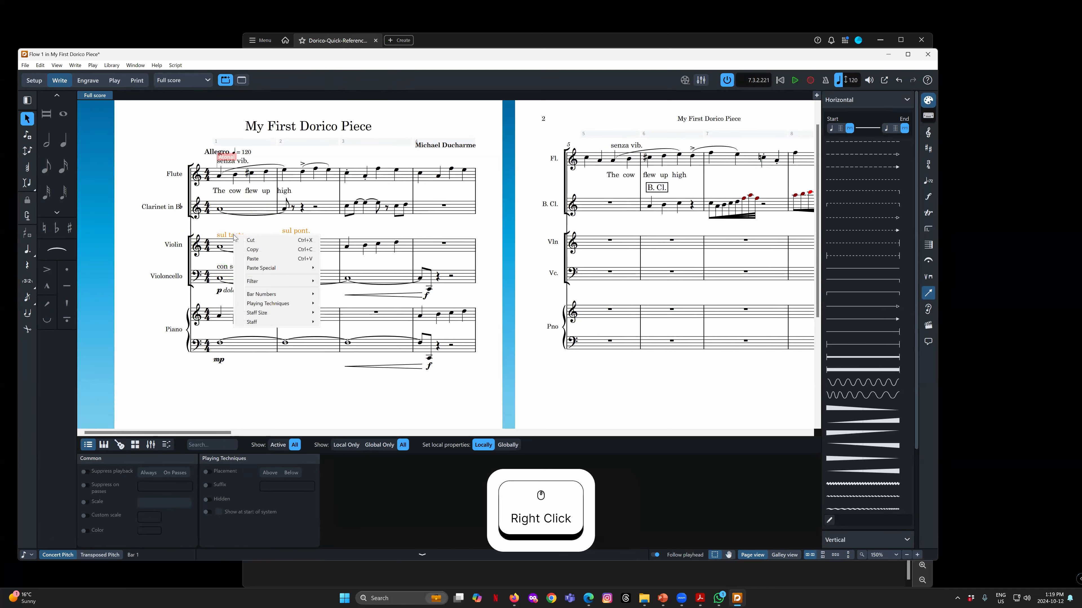
pyautogui.moveTo(288, 303)
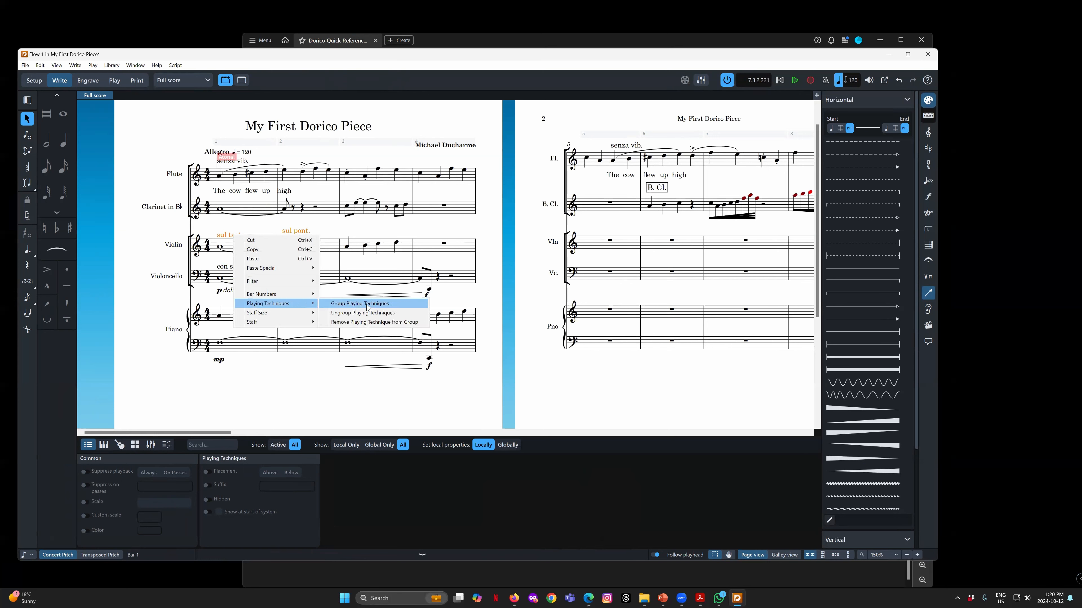
pyautogui.click(381, 304)
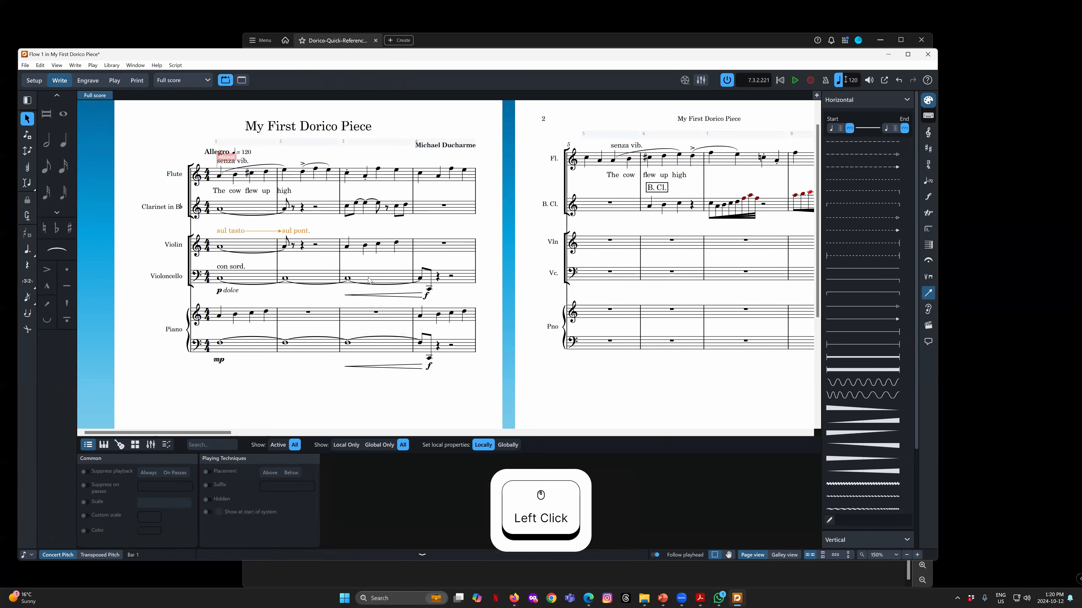
pyautogui.click(469, 234)
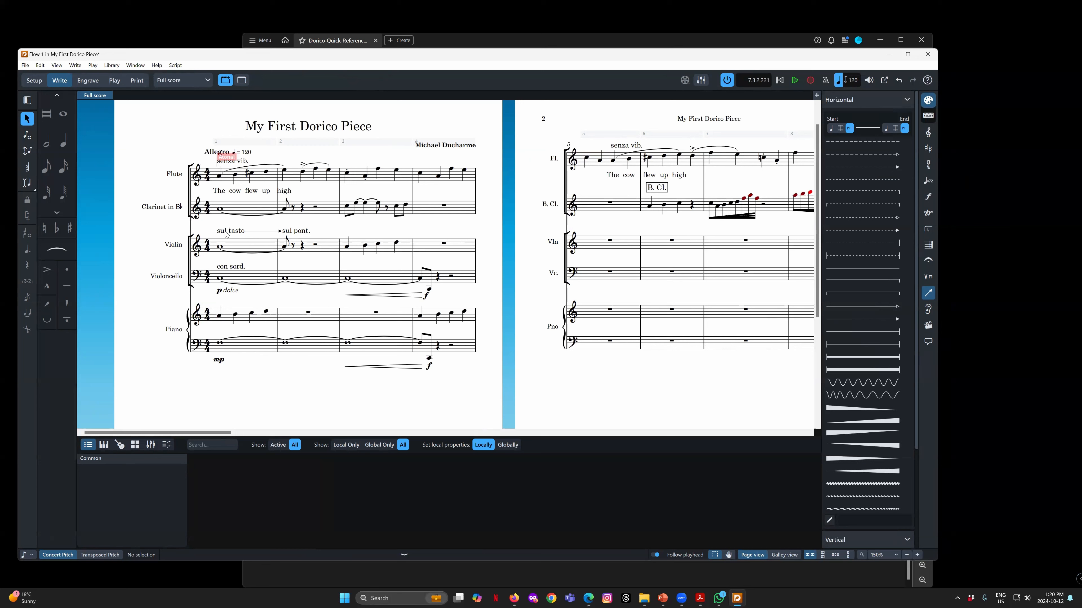
# Switch to Engrave mode and shift the violin's sul pont. marking by an offset of X 1/4 and Y -1/8
pyautogui.click(291, 233)
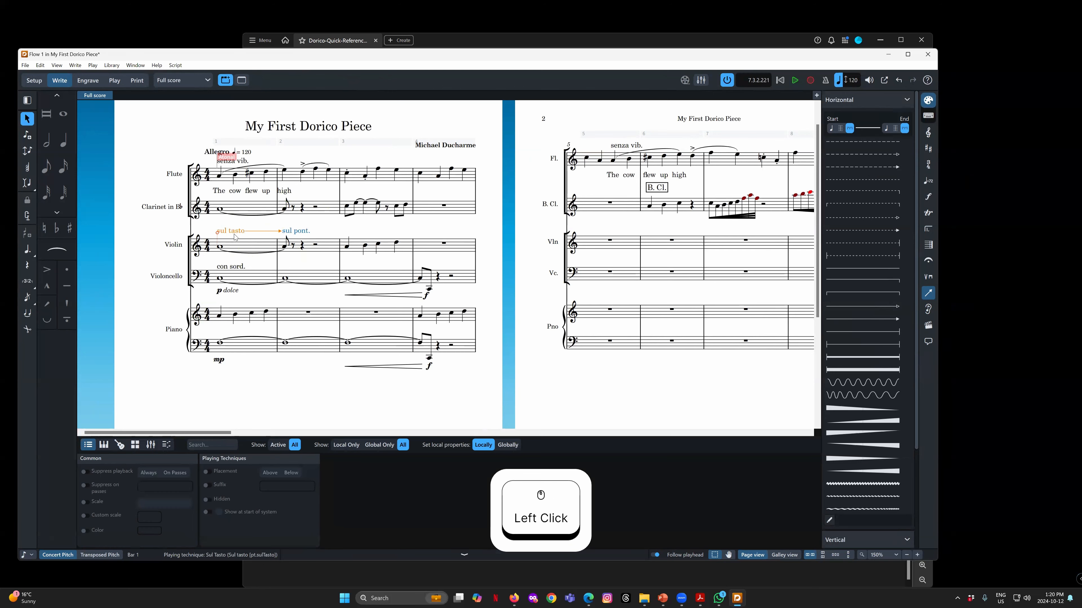
pyautogui.click(294, 232)
pyautogui.click(84, 80)
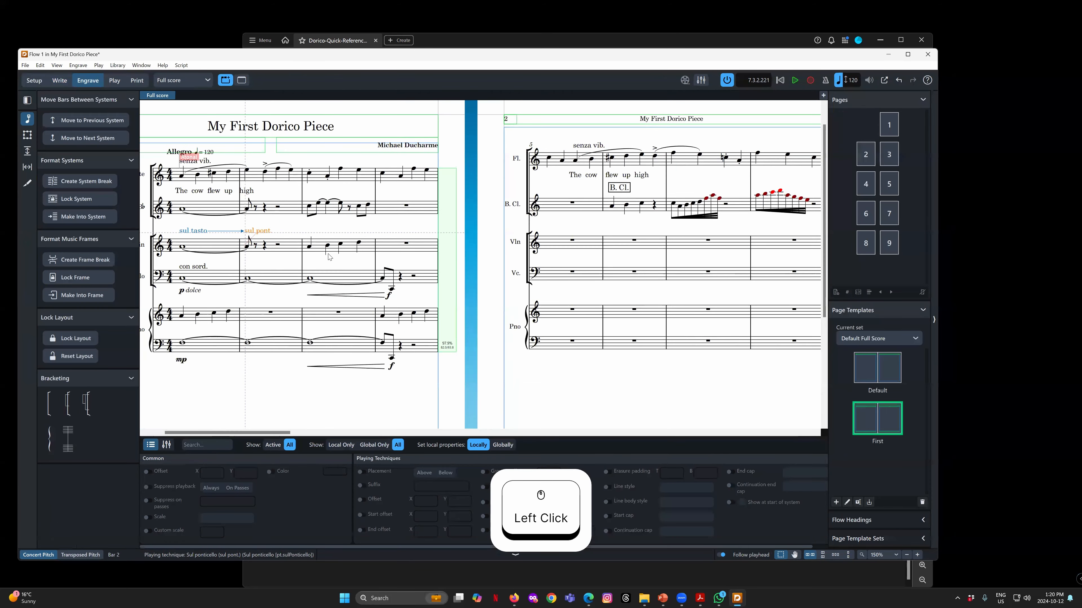
pyautogui.moveTo(260, 233); pyautogui.dragTo(259, 234)
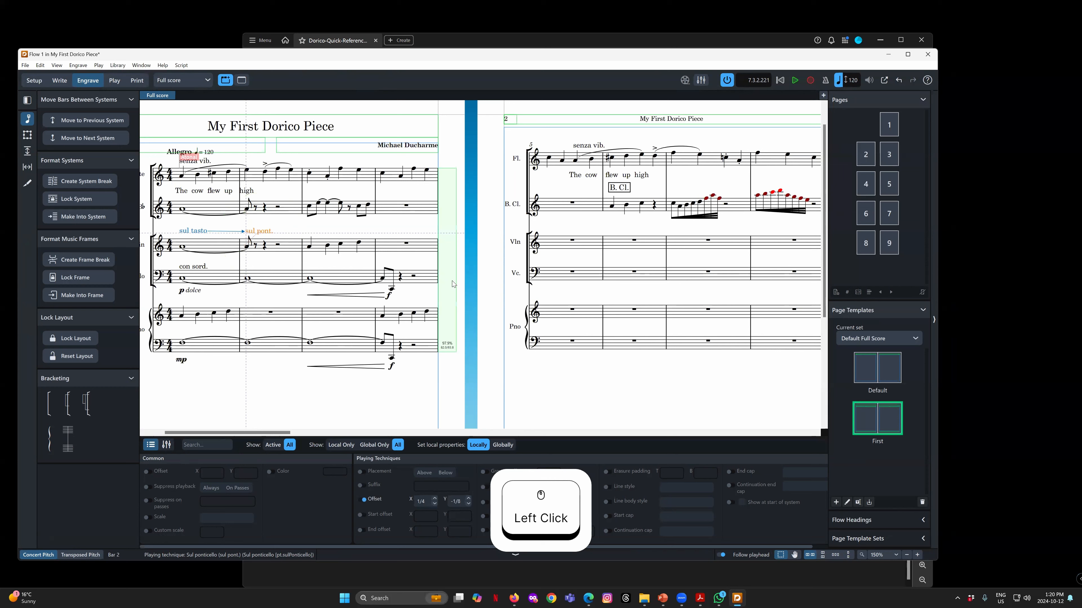
pyautogui.click(250, 391)
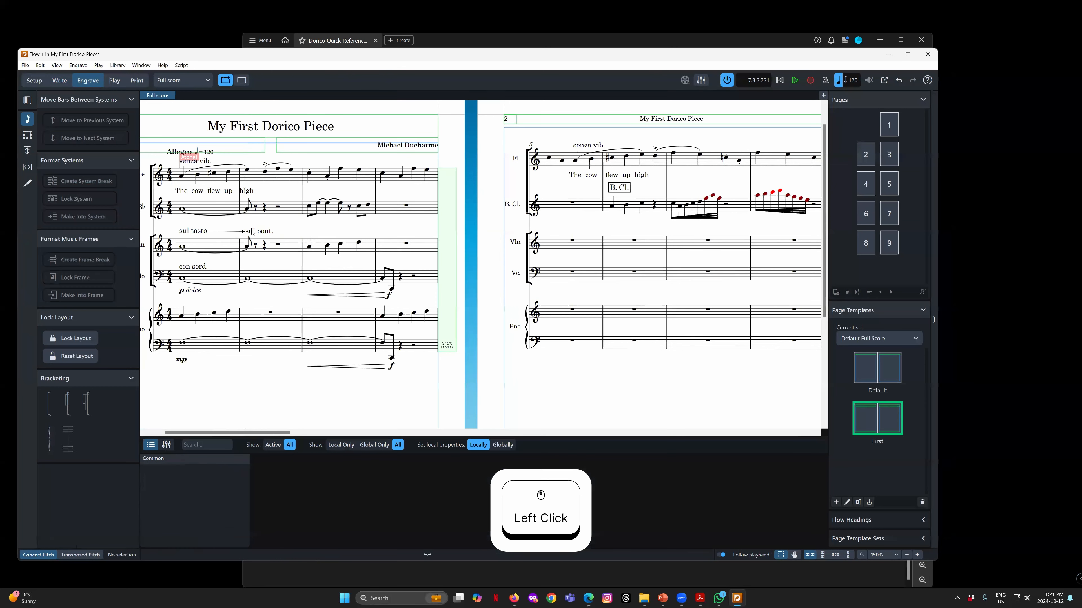
# Return to Write mode and add a wavy line (narrow-wide) above the violin's notes in bar 3
pyautogui.click(252, 232)
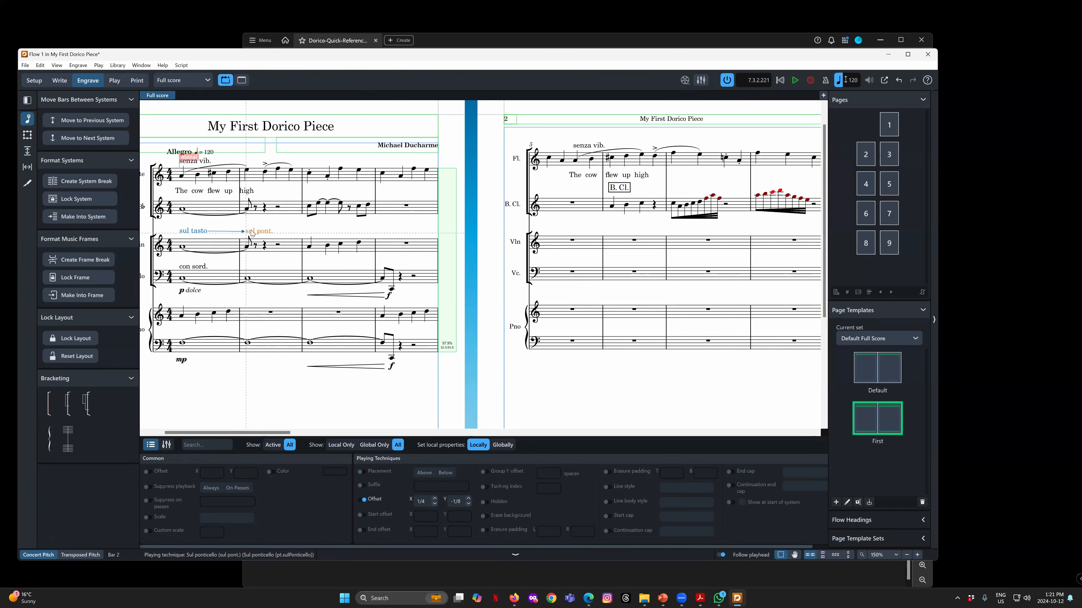
pyautogui.click(60, 81)
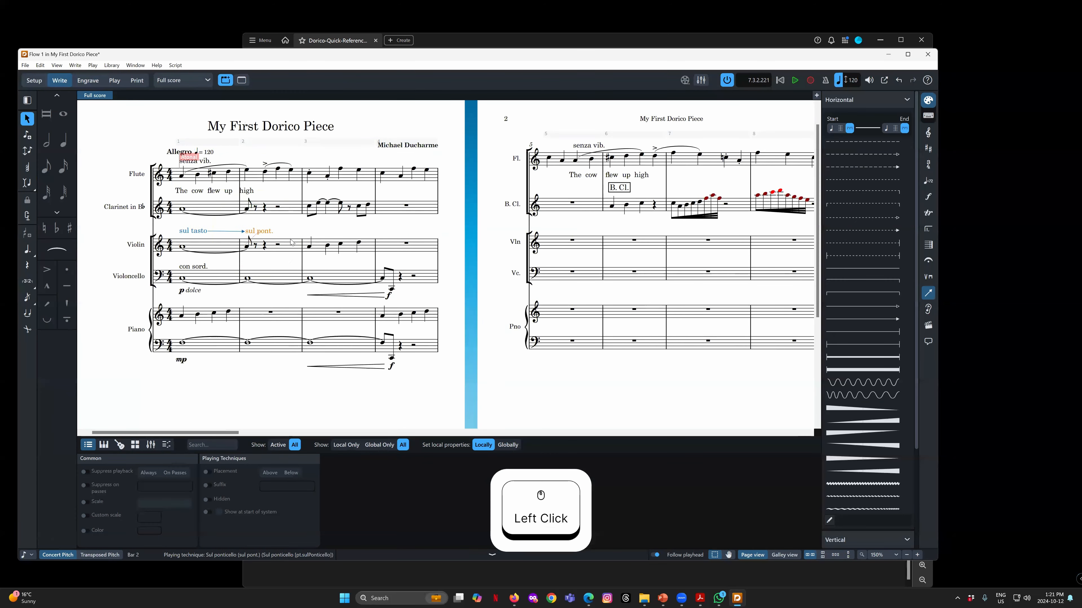
pyautogui.click(310, 246)
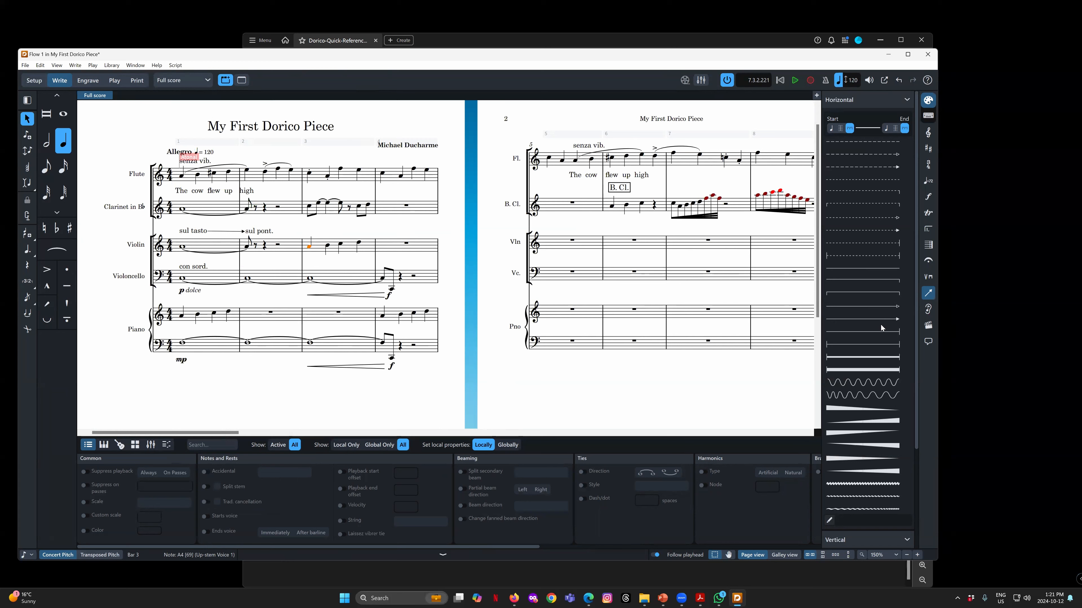
pyautogui.click(868, 397)
pyautogui.click(445, 238)
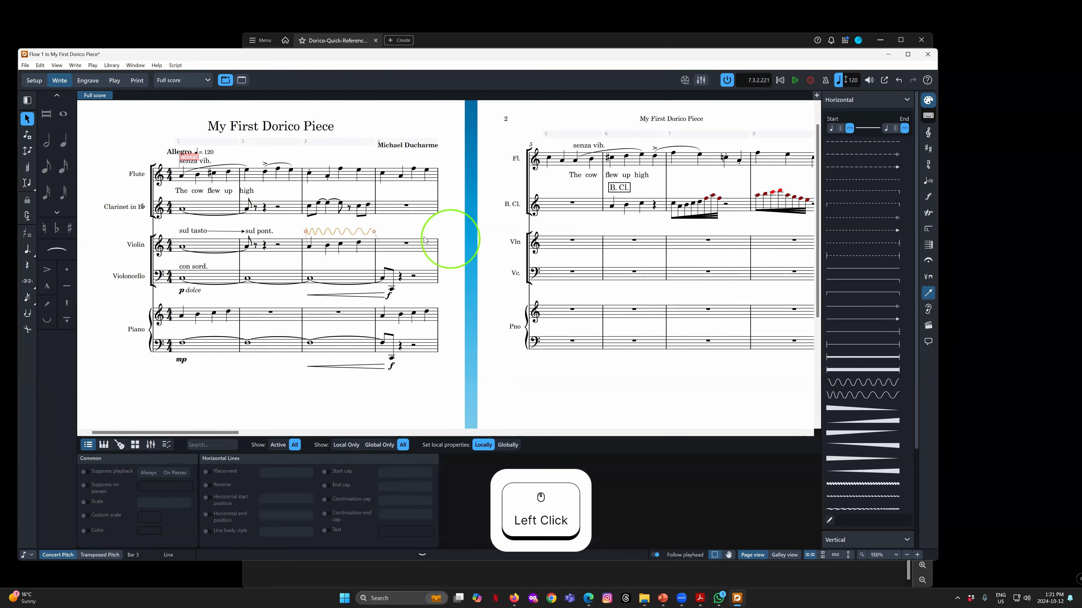
pyautogui.click(339, 234)
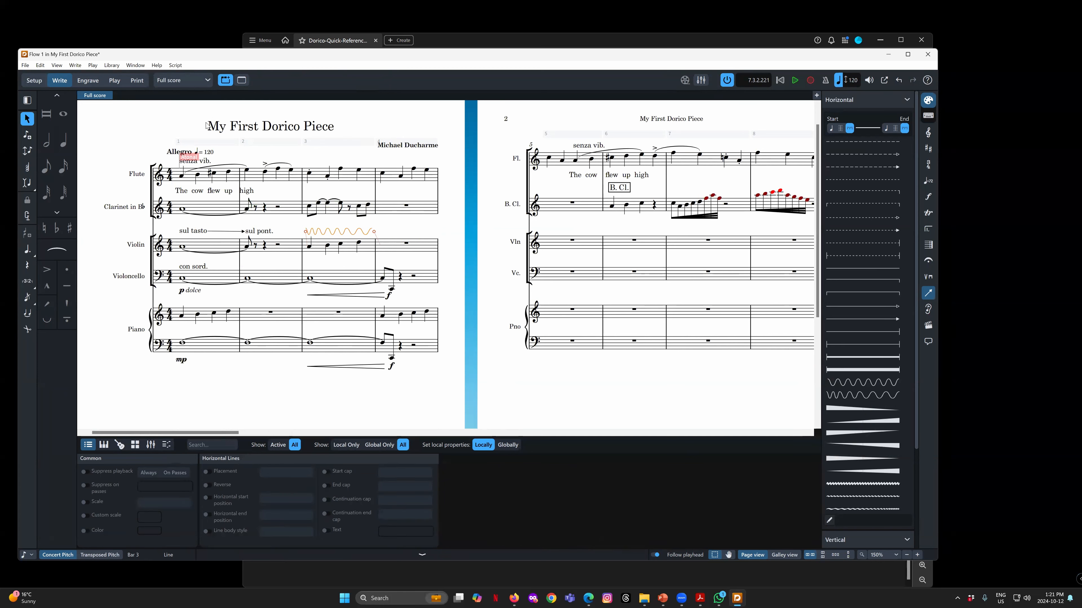
# Examine the horizontal line definitions in the Edit Lines library, including the solid line with inward-pointing hooks and the wavy line
pyautogui.click(111, 65)
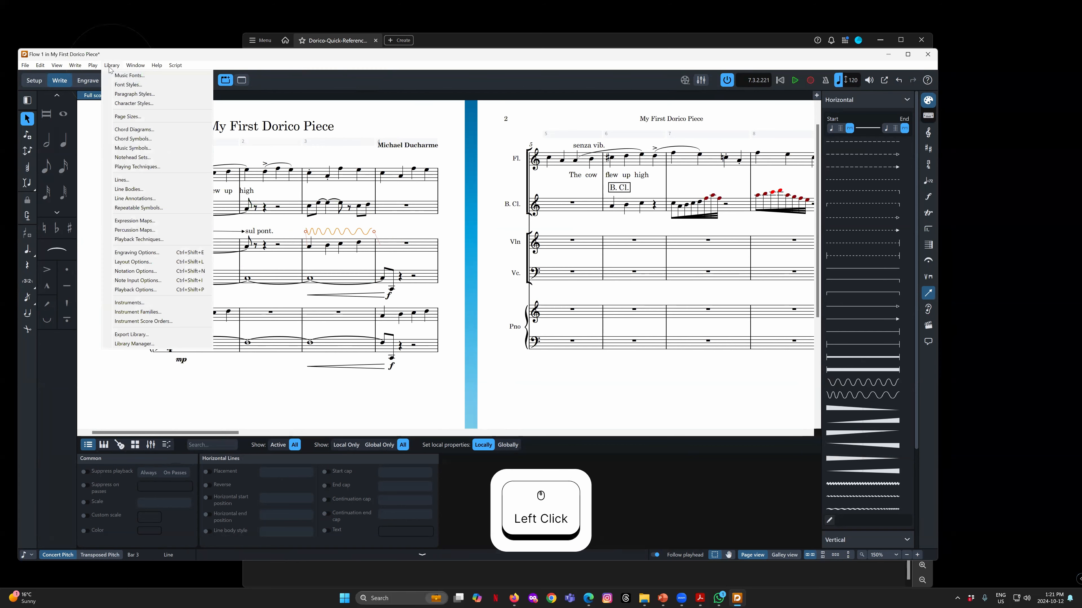
pyautogui.click(128, 179)
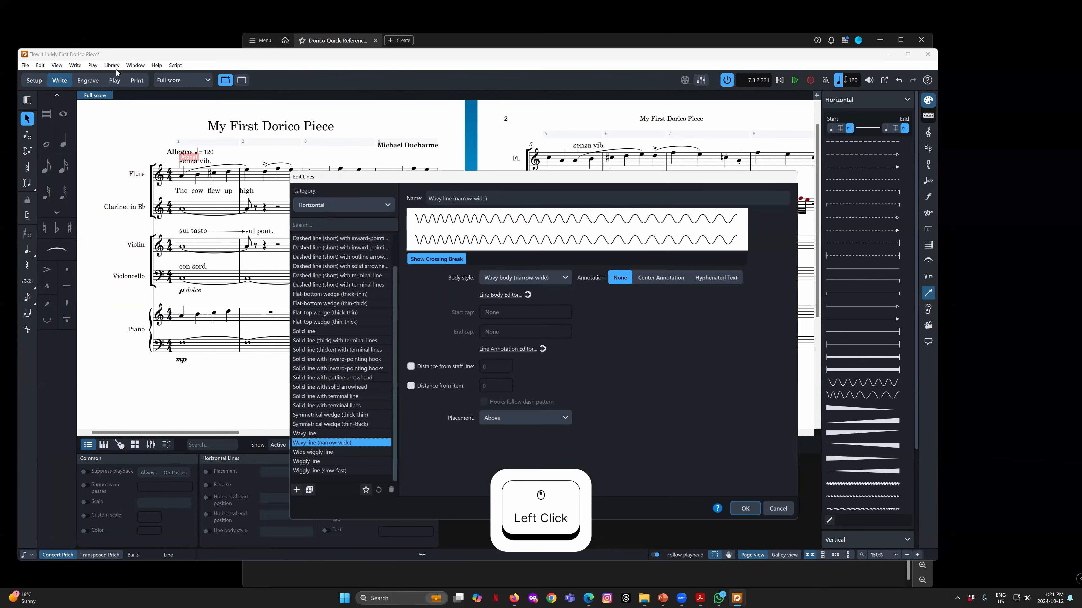
pyautogui.moveTo(415, 381); pyautogui.dragTo(321, 313)
pyautogui.click(264, 239)
pyautogui.click(276, 315)
pyautogui.click(273, 395)
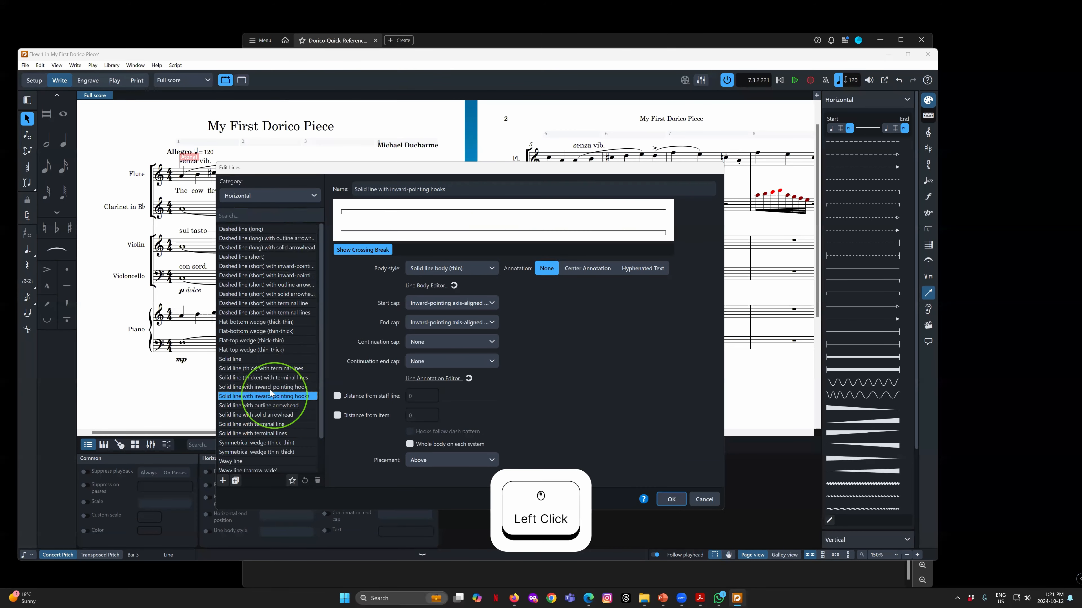
pyautogui.scroll(-2, 273, 396)
pyautogui.click(239, 424)
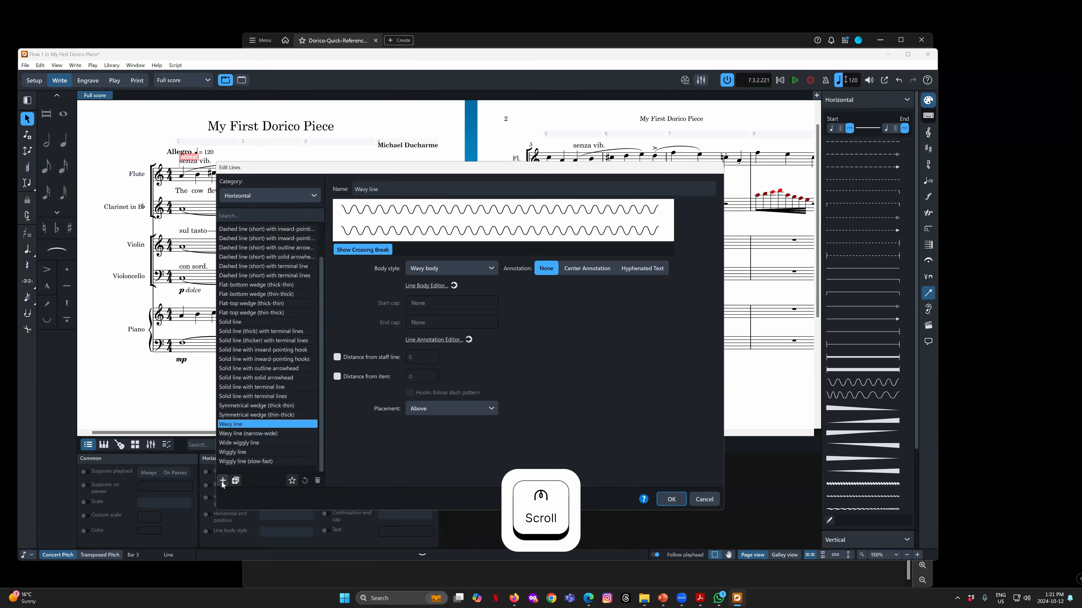
# Inspect the wavy line's body style and placement options, and close the line editor without saving
pyautogui.click(472, 269)
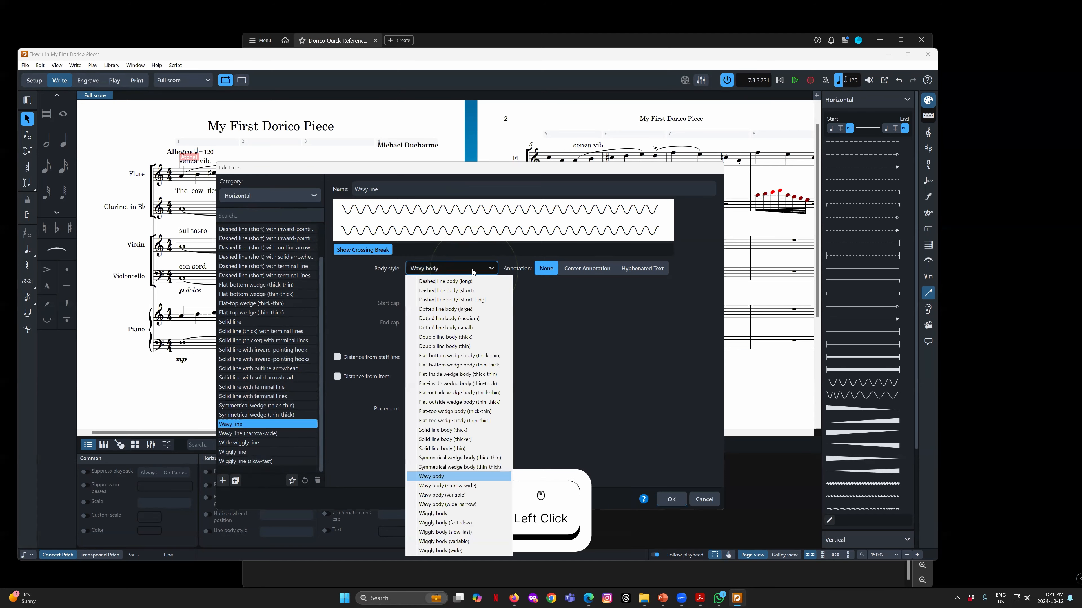
pyautogui.click(452, 269)
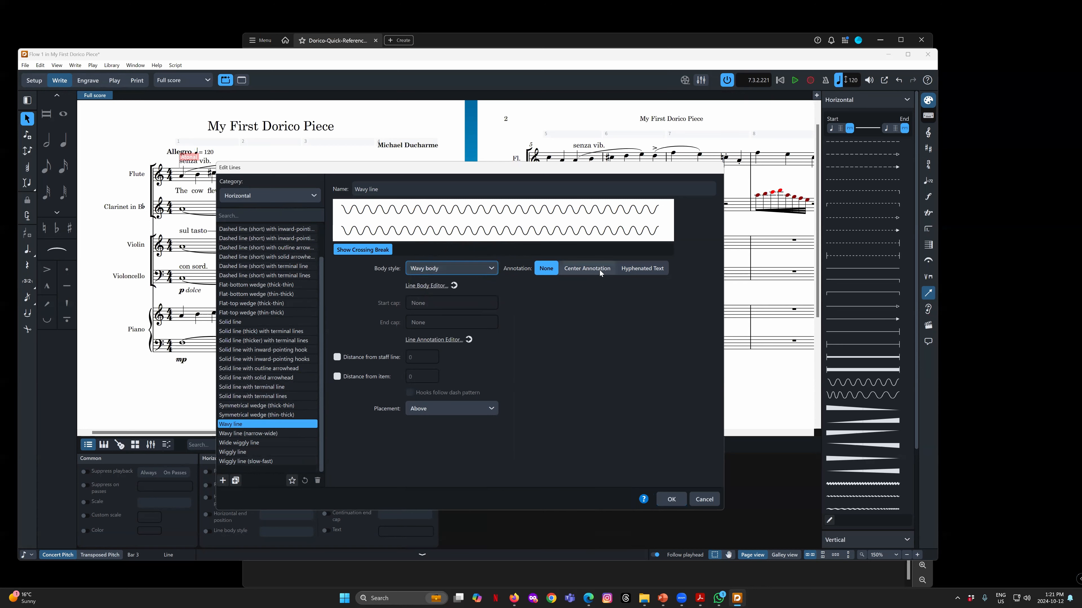
pyautogui.click(435, 410)
pyautogui.click(430, 414)
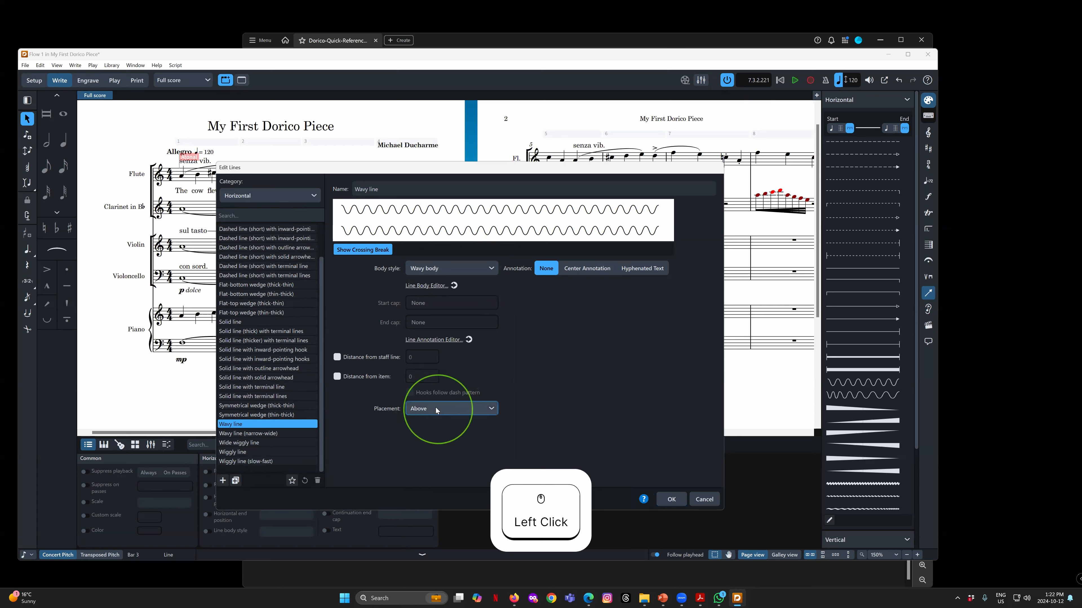
pyautogui.click(359, 165)
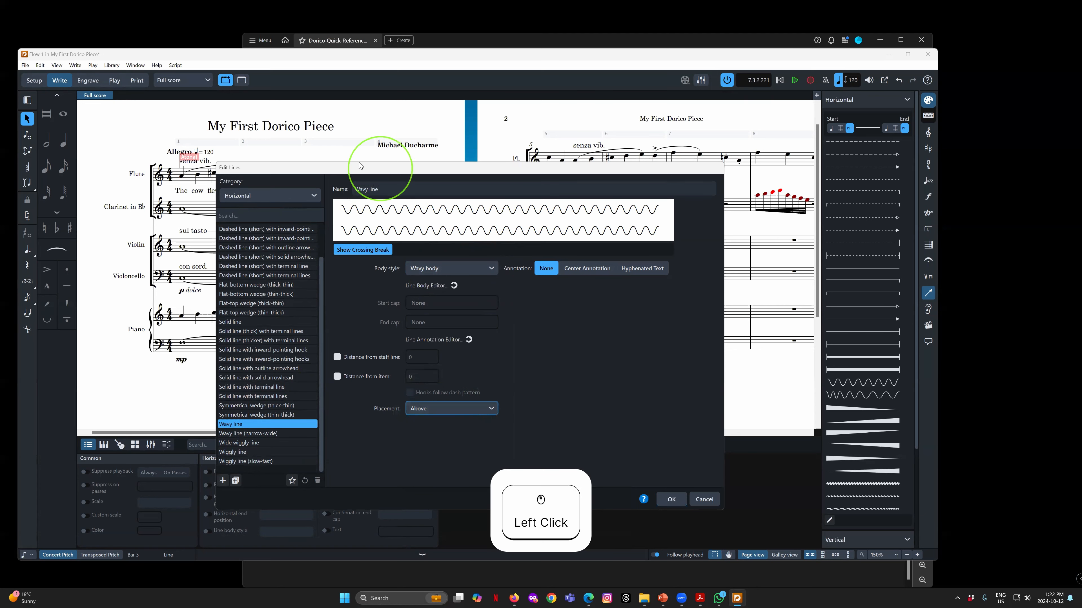
pyautogui.moveTo(359, 166); pyautogui.dragTo(319, 140)
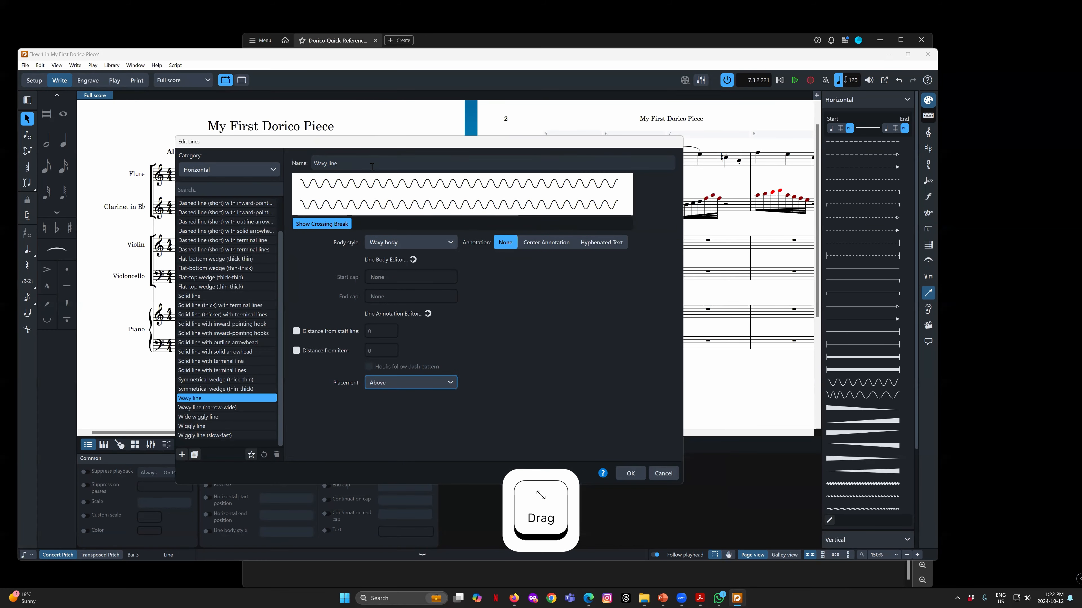
pyautogui.click(388, 144)
pyautogui.moveTo(381, 143); pyautogui.dragTo(368, 133)
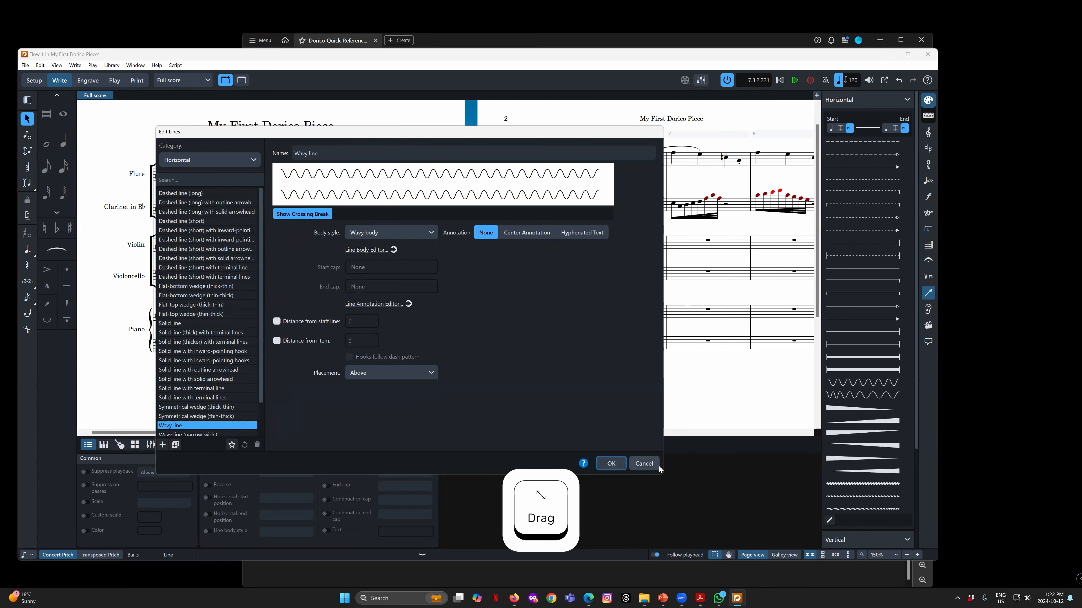
pyautogui.click(643, 463)
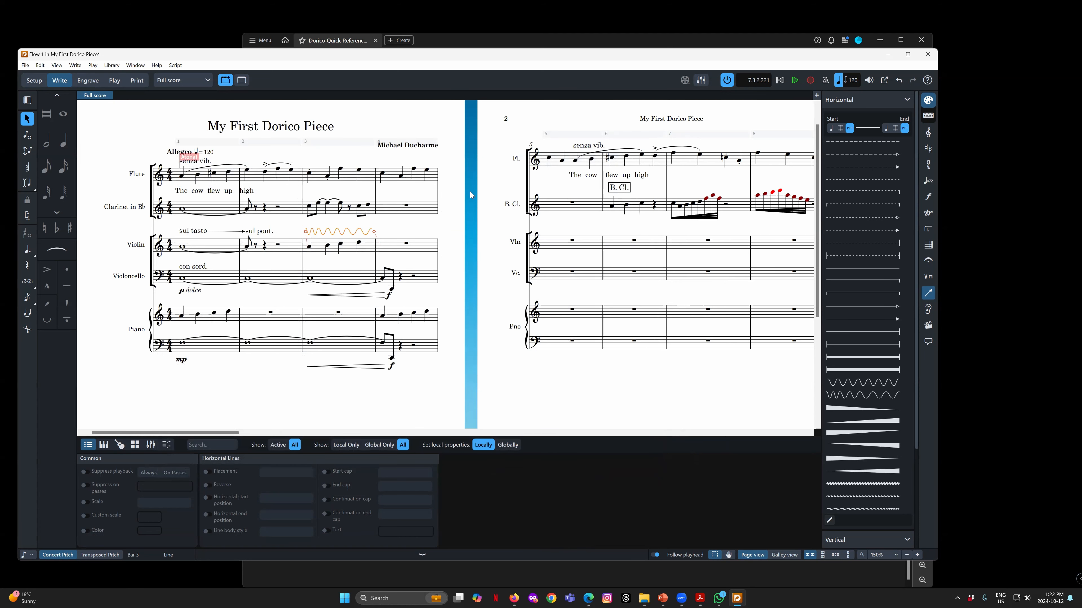
# Add a solid line with inward-pointing hooks above the flute's four notes in bar 3
pyautogui.click(312, 174)
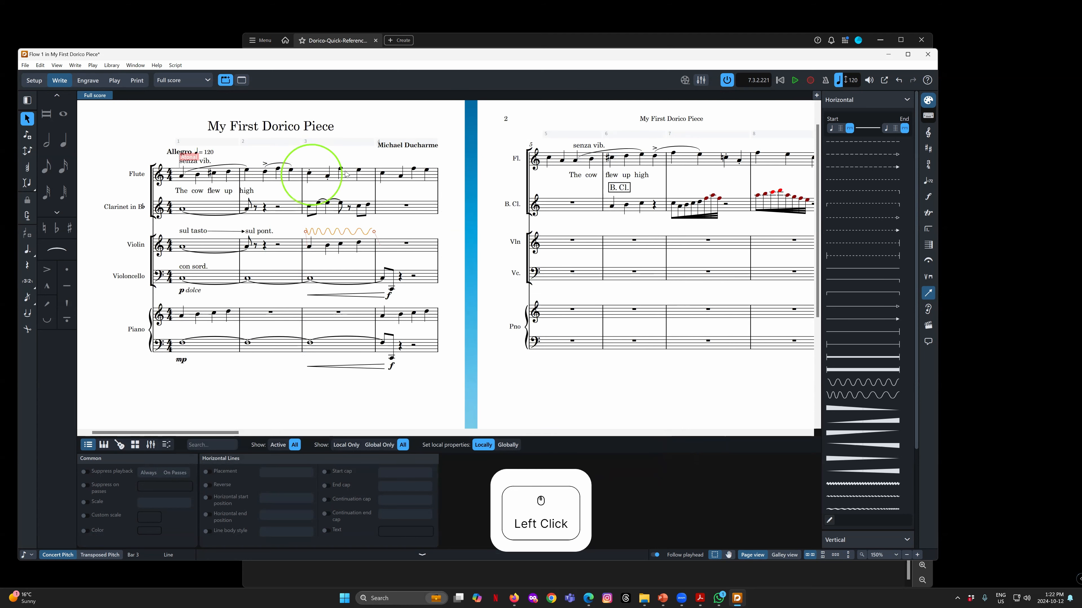
pyautogui.keyDown('shift'); pyautogui.click(360, 171); pyautogui.keyUp('shift')
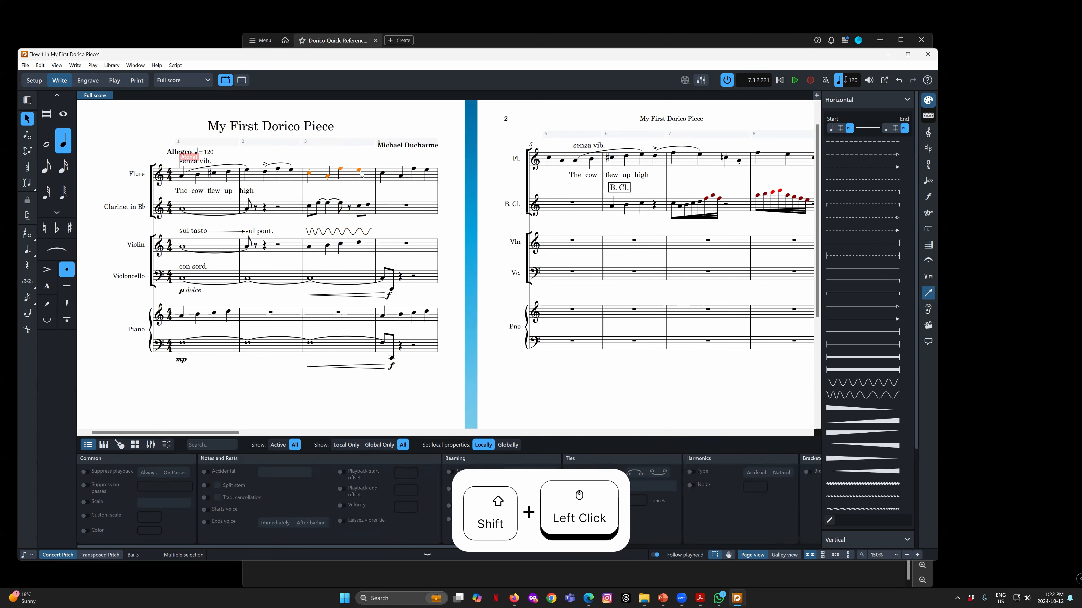
pyautogui.click(846, 294)
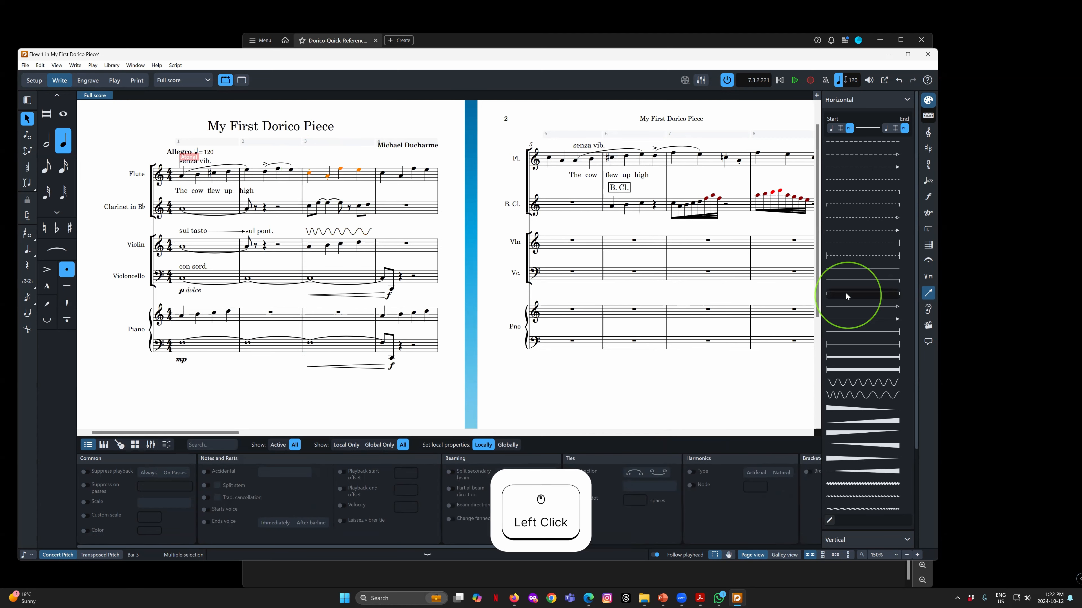
pyautogui.click(402, 192)
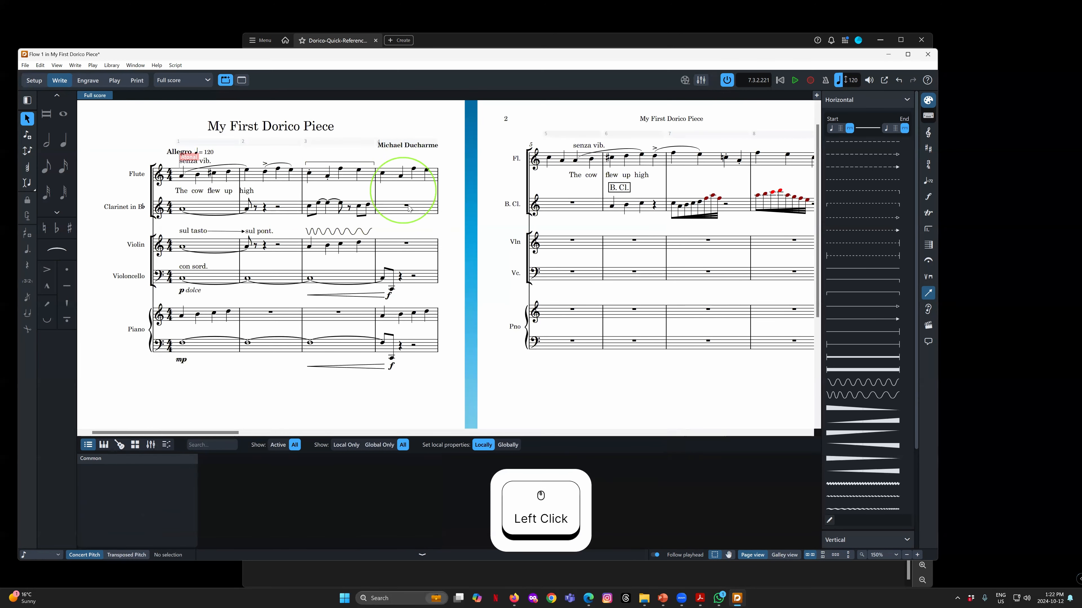
# Check the definition of the flute's hooked line in the Edit Lines library and close it without changes
pyautogui.click(359, 166)
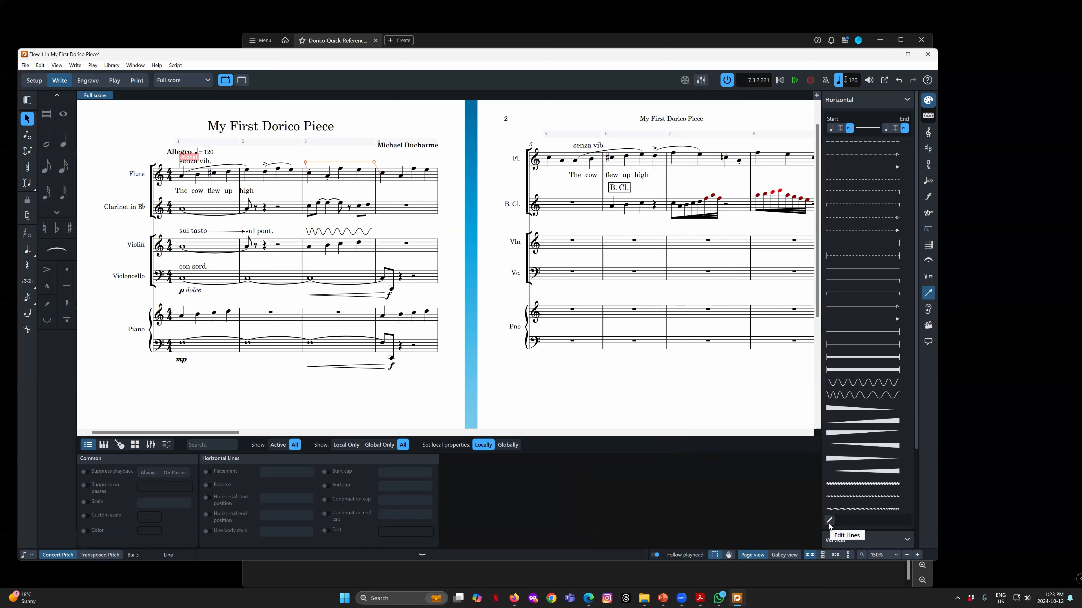
pyautogui.click(114, 65)
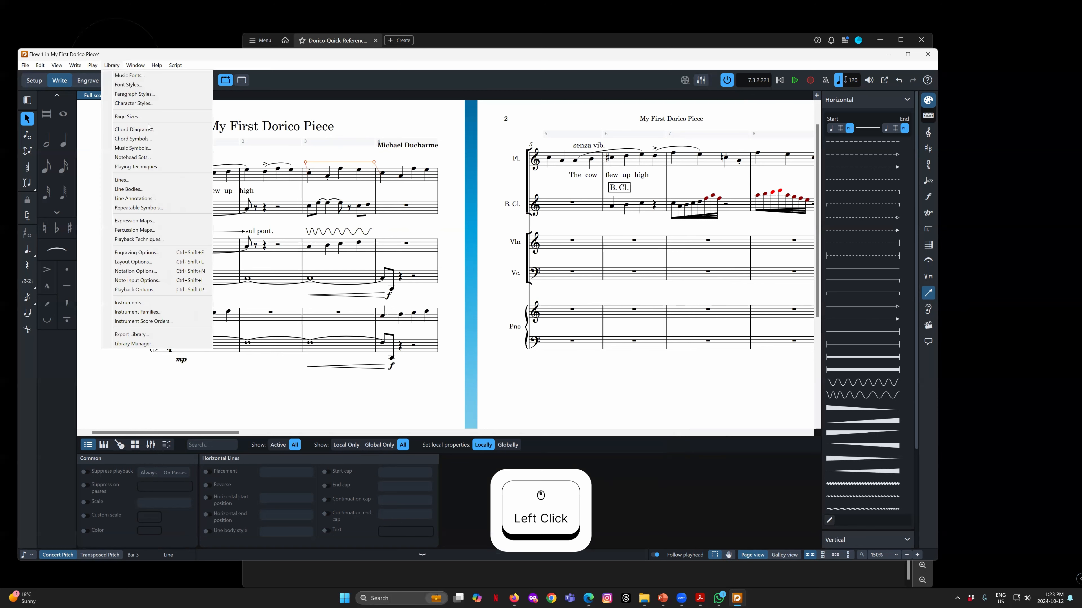
pyautogui.click(137, 179)
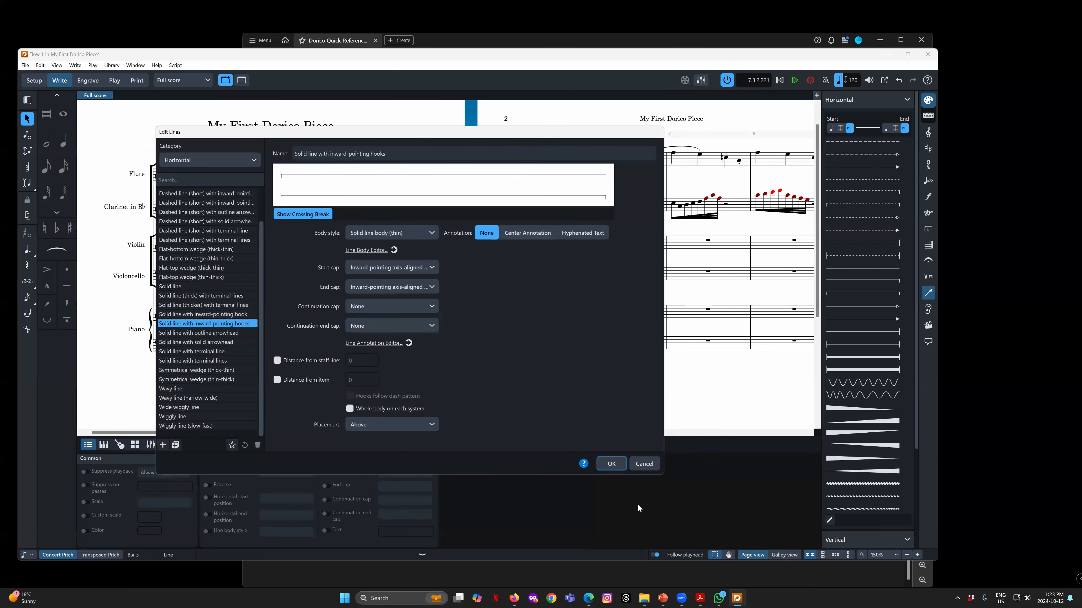
pyautogui.click(643, 464)
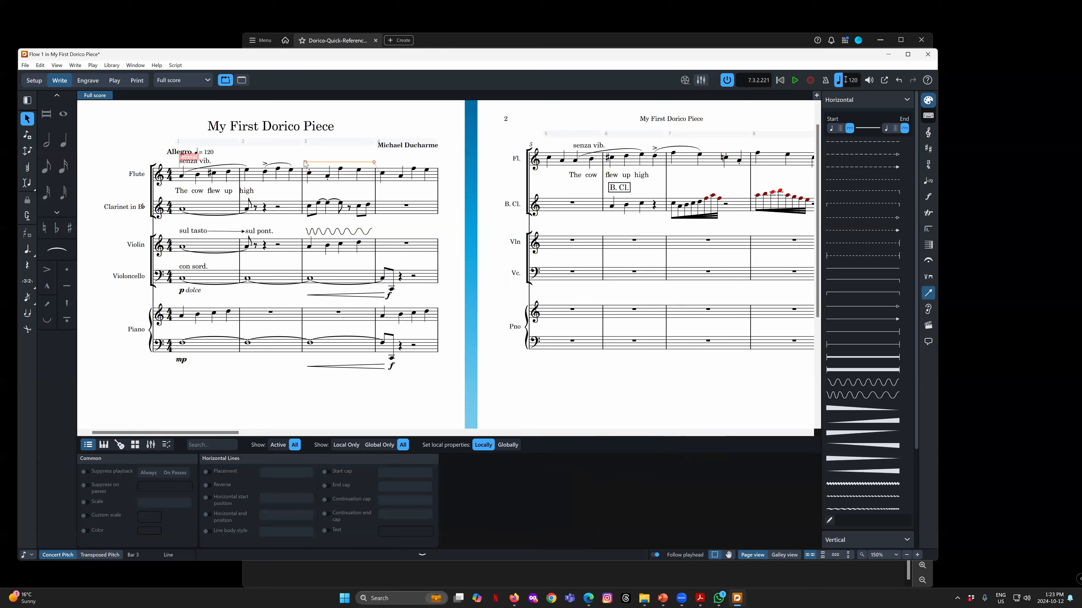
pyautogui.click(354, 191)
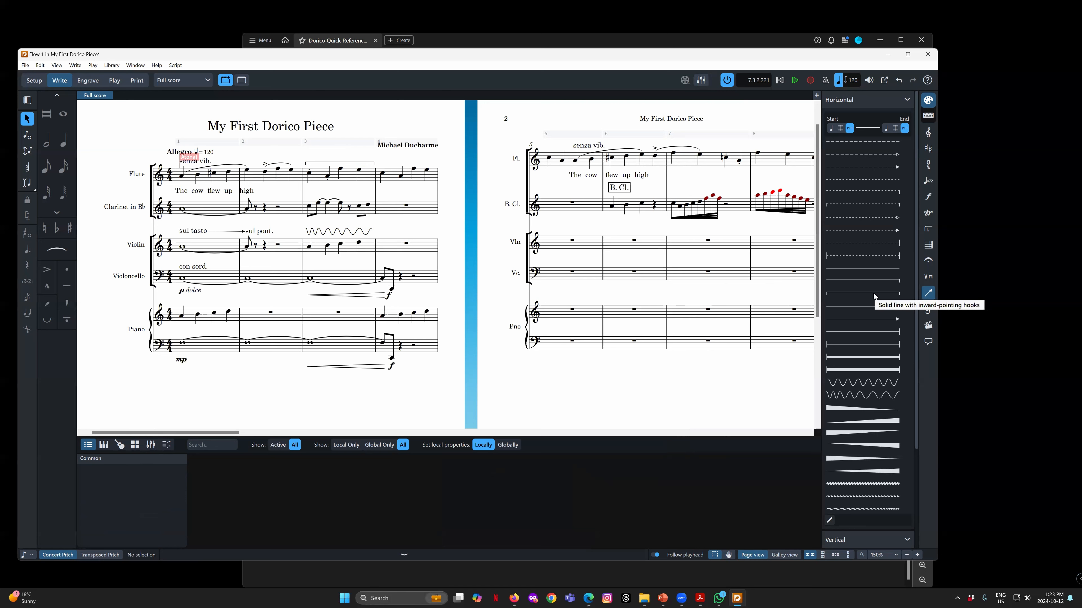
# Add a second solid line with inward-pointing hooks to the flute's four notes in bar 3
pyautogui.click(311, 173)
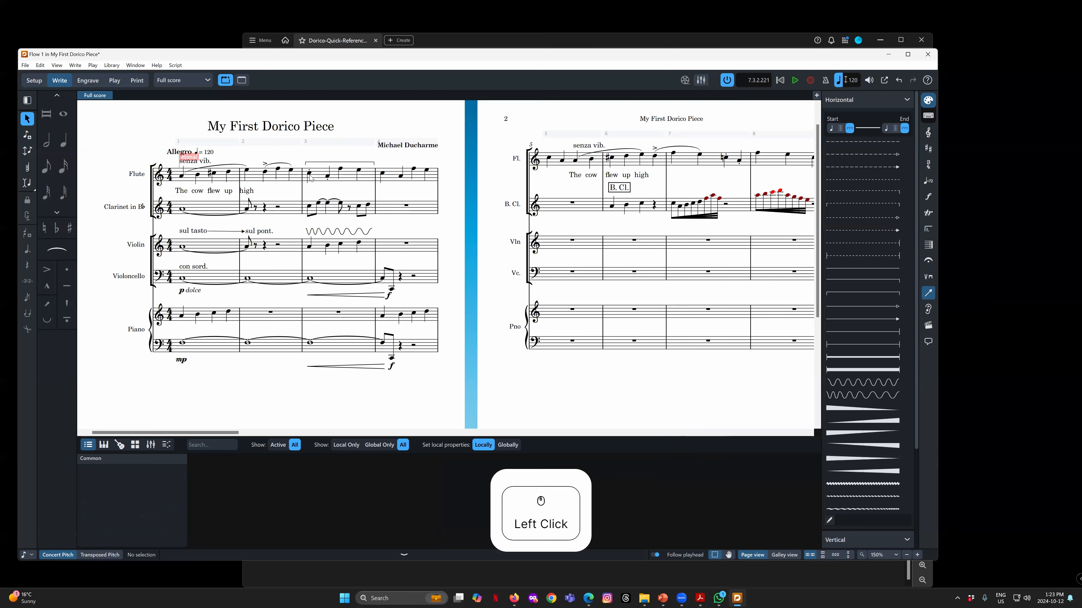
pyautogui.keyDown('shift'); pyautogui.click(362, 171); pyautogui.keyUp('shift')
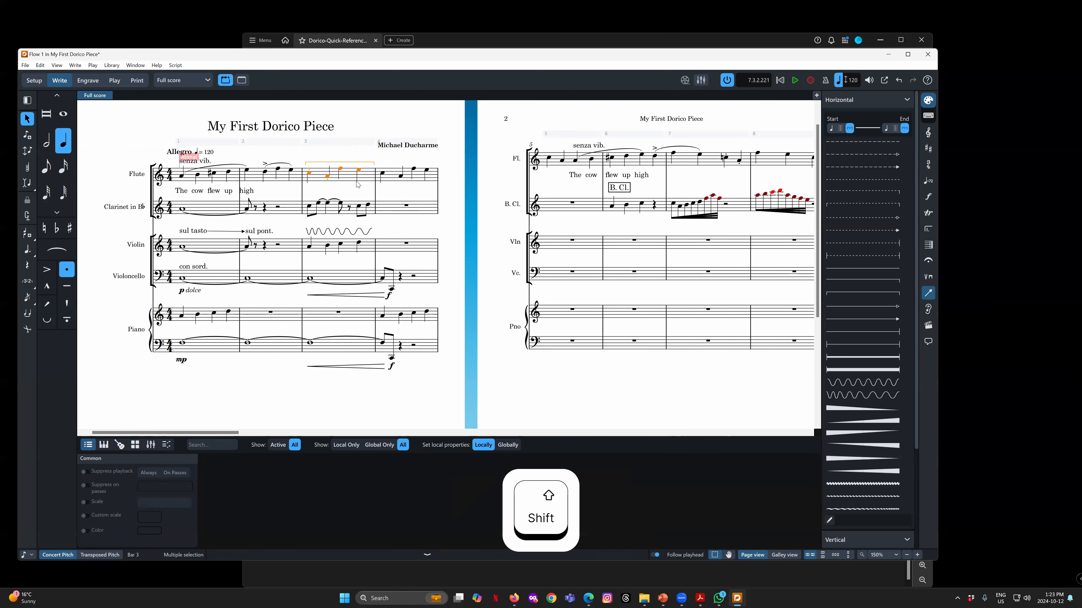
pyautogui.click(864, 295)
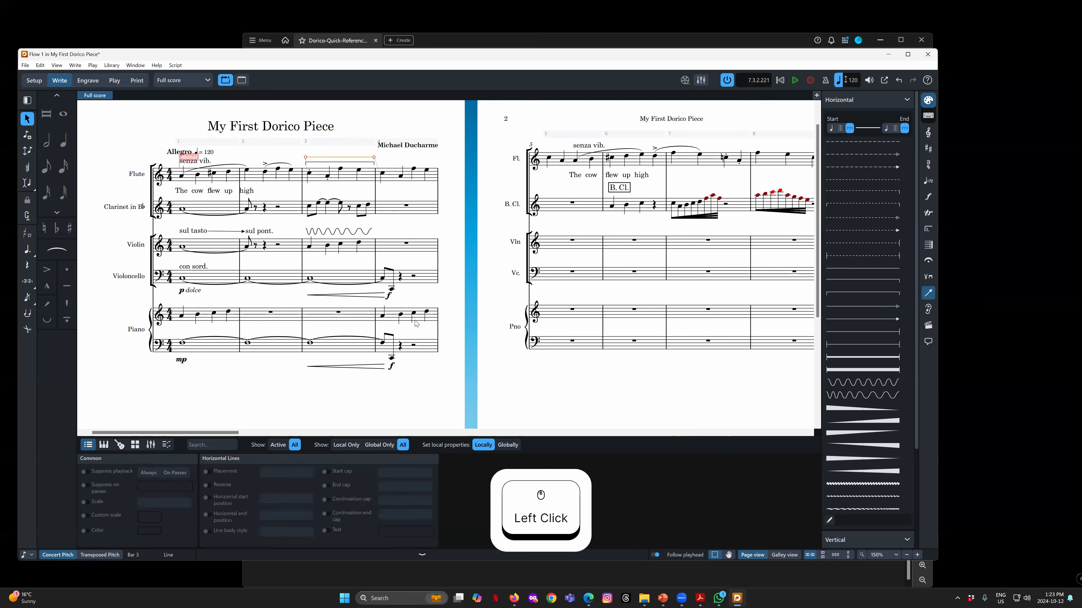
# Set the placement of the flute's second hooked line in bar 3 to Below
pyautogui.click(209, 486)
pyautogui.click(209, 485)
pyautogui.moveTo(330, 158); pyautogui.dragTo(331, 189)
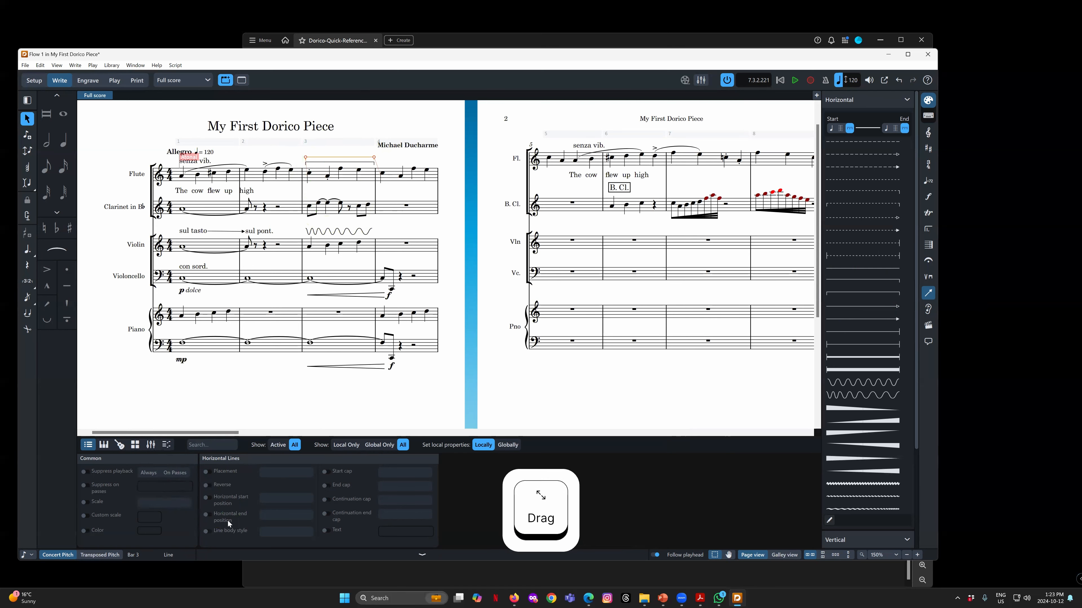
pyautogui.click(208, 471)
pyautogui.click(284, 473)
pyautogui.click(287, 496)
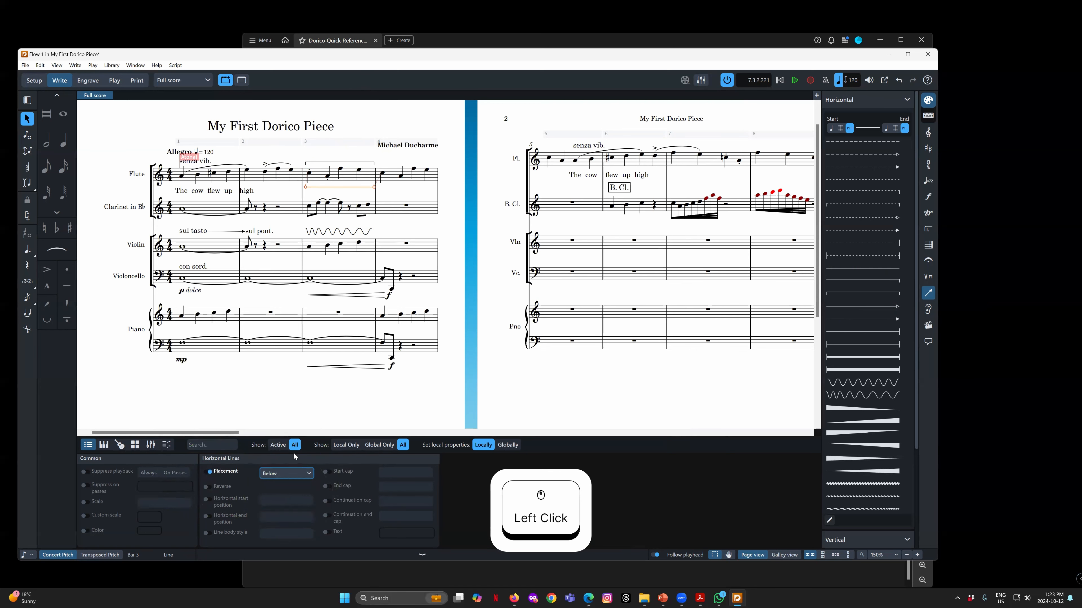
pyautogui.click(395, 194)
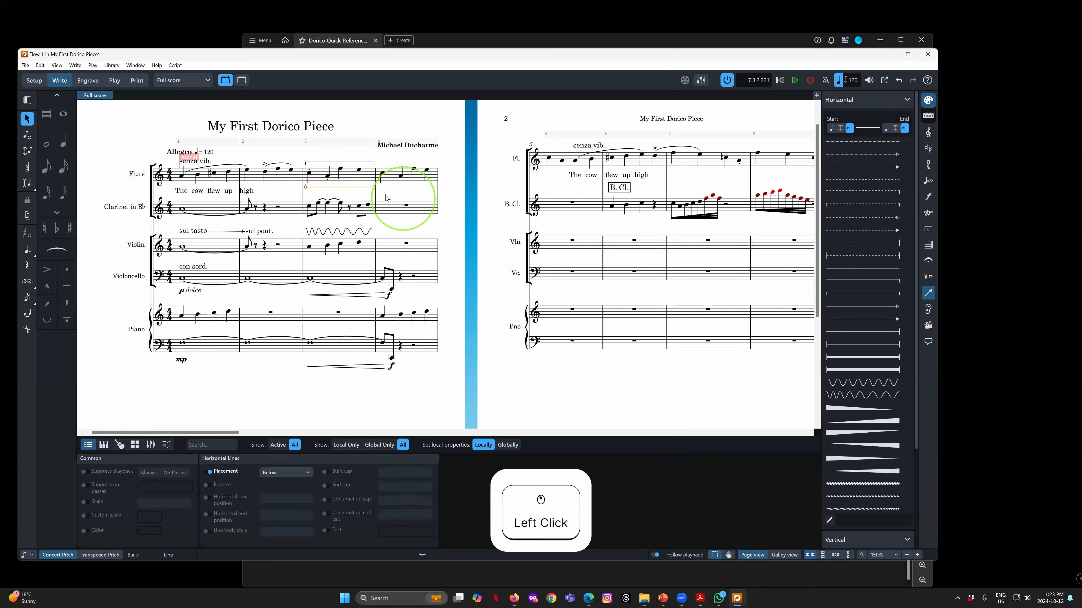
pyautogui.click(330, 190)
pyautogui.click(360, 192)
pyautogui.click(357, 190)
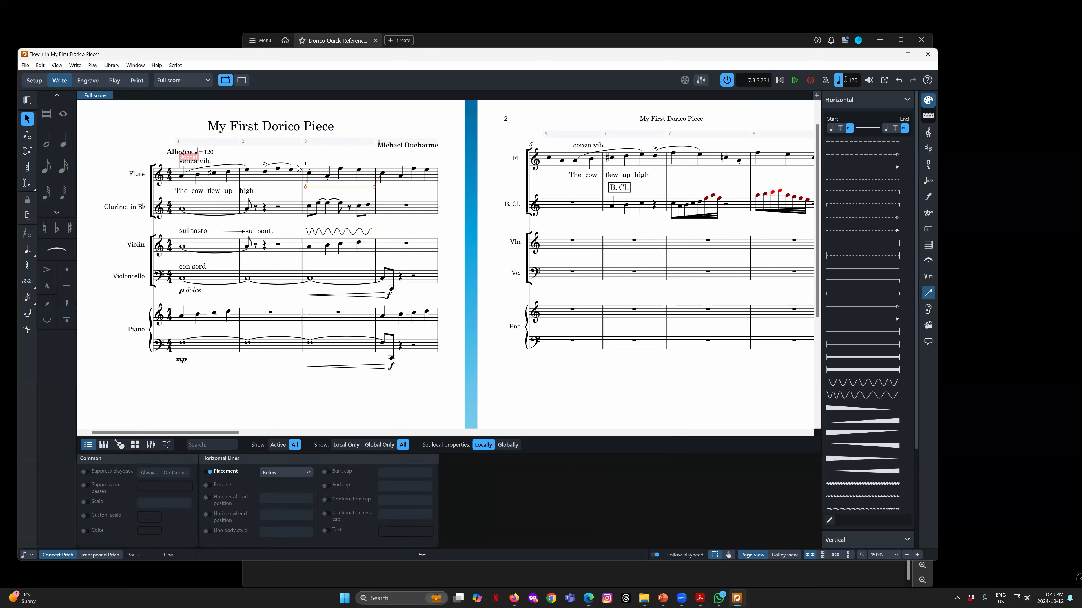
pyautogui.click(401, 198)
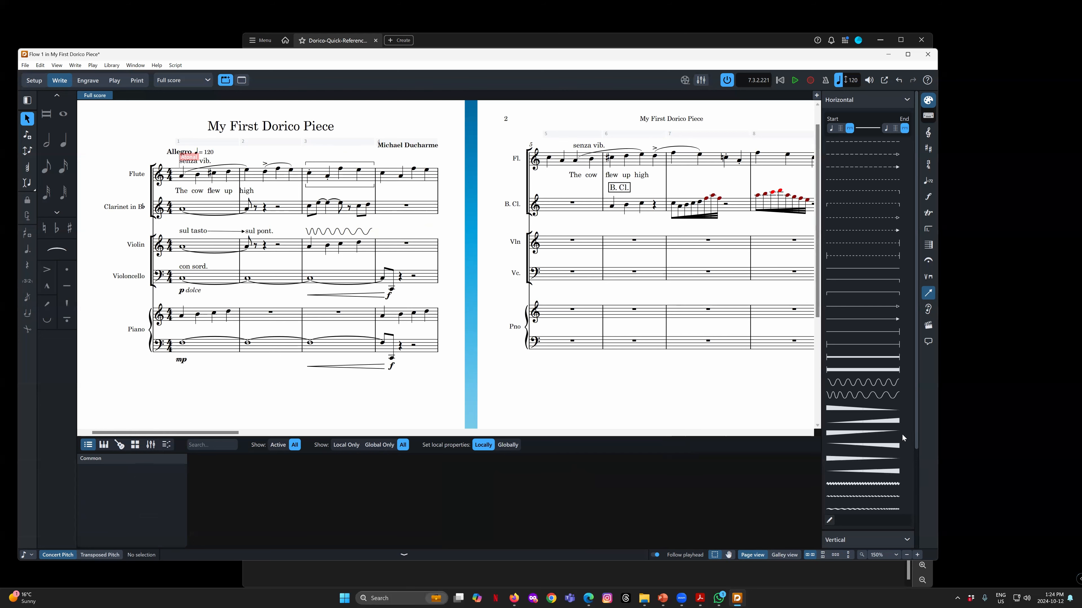
pyautogui.moveTo(485, 61); pyautogui.dragTo(478, 49)
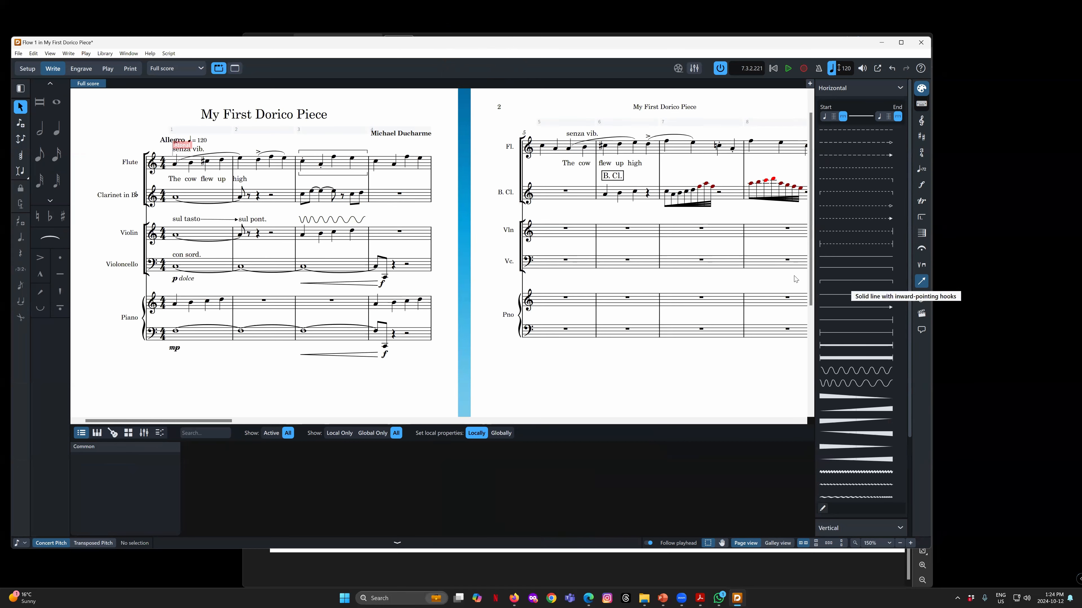
pyautogui.click(332, 151)
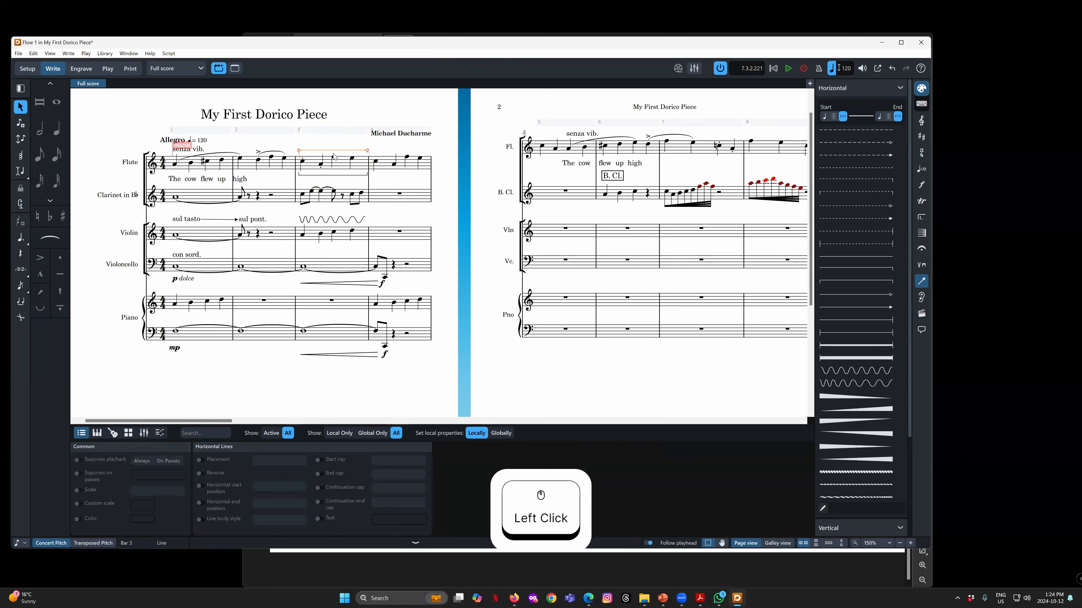
pyautogui.keyDown('ctrl'); pyautogui.click(340, 175); pyautogui.keyUp('ctrl')
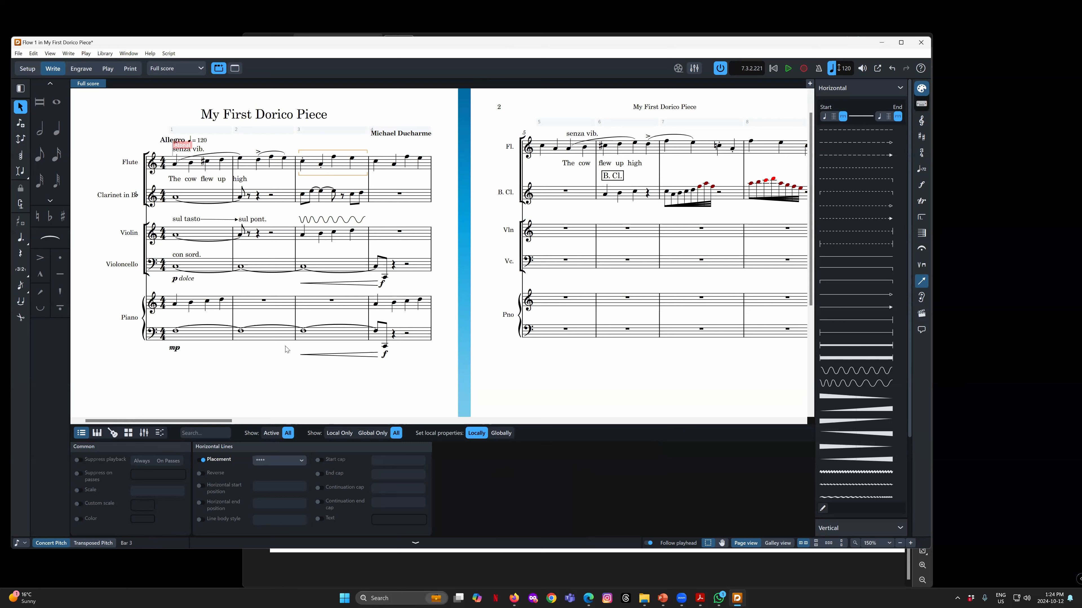
# Try to add a solid widening wedge line to the cello's bar 3 using the note input caret
pyautogui.click(303, 267)
pyautogui.press('Return')
pyautogui.press('Right')
pyautogui.press('Right')
pyautogui.press('Right')
pyautogui.press('Right')
pyautogui.press('Right')
pyautogui.press('Right')
pyautogui.press('Right')
pyautogui.press('Right')
pyautogui.press('Right')
pyautogui.press('Left')
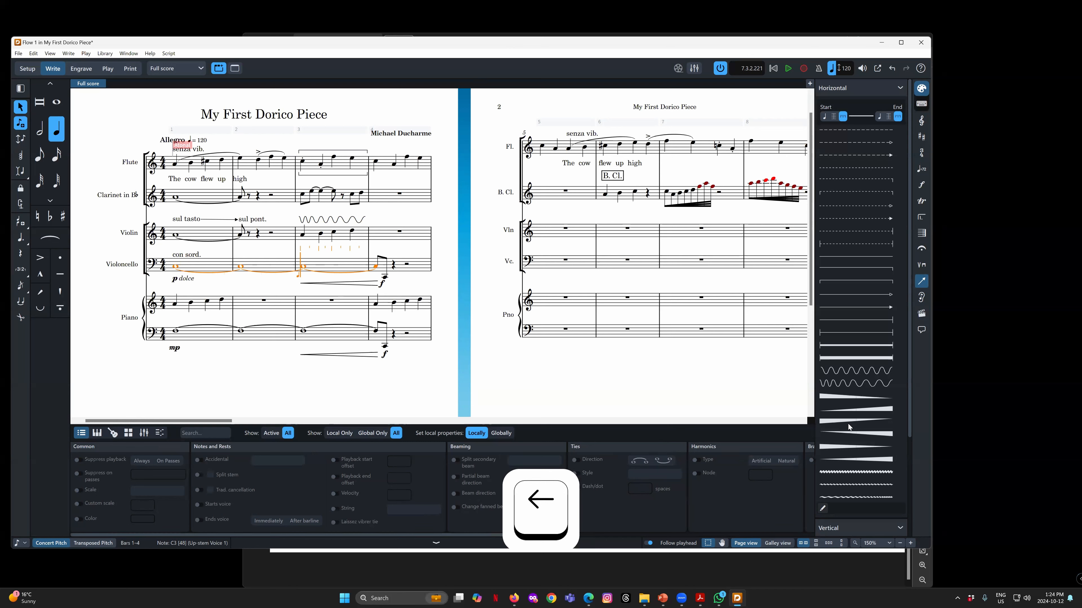
pyautogui.click(866, 432)
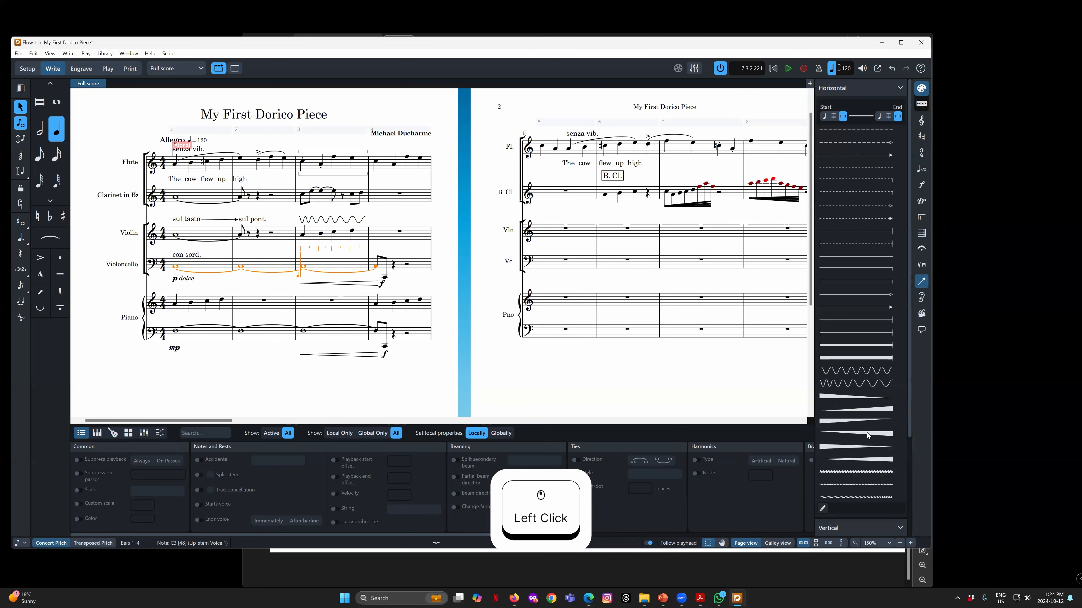
pyautogui.click(867, 433)
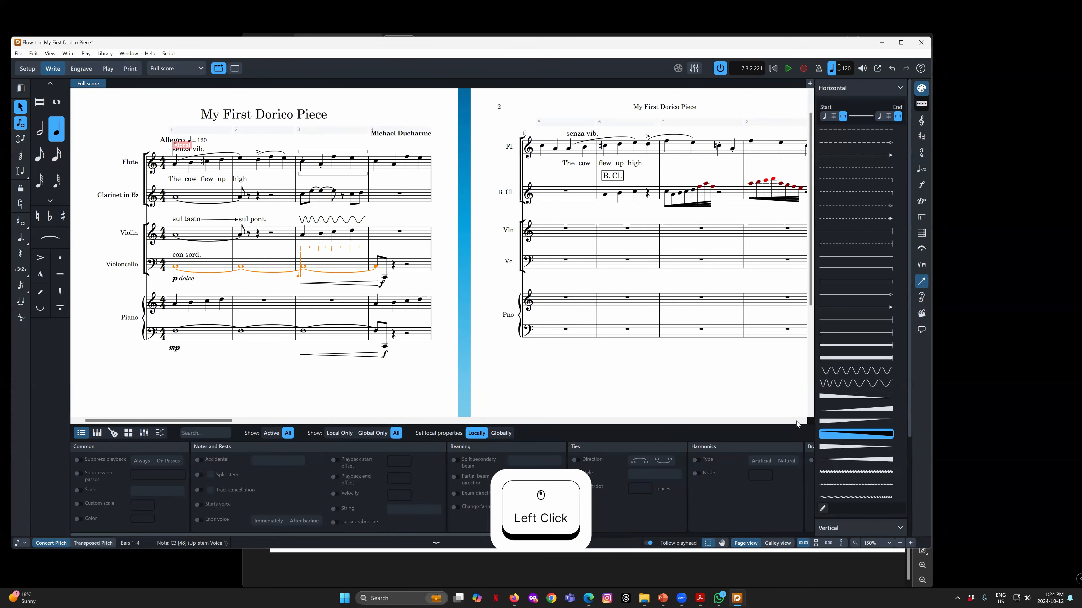
pyautogui.moveTo(298, 257); pyautogui.dragTo(331, 256)
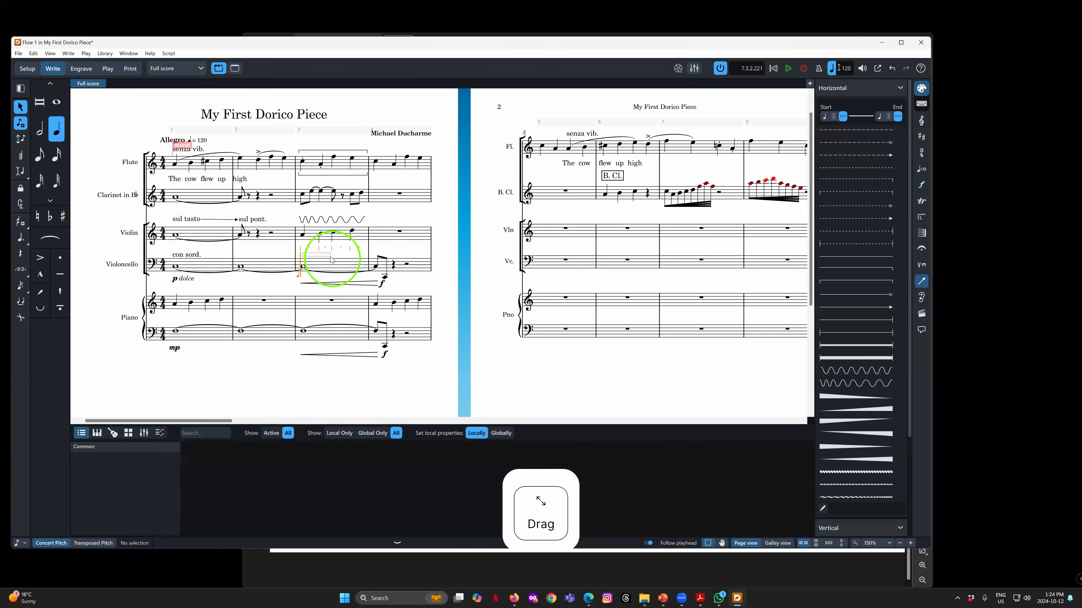
# Add a solid widening wedge line above the cello staff, spanning bar 3
pyautogui.click(395, 266)
pyautogui.click(860, 435)
pyautogui.moveTo(390, 251); pyautogui.dragTo(298, 250)
pyautogui.moveTo(403, 252); pyautogui.dragTo(363, 254)
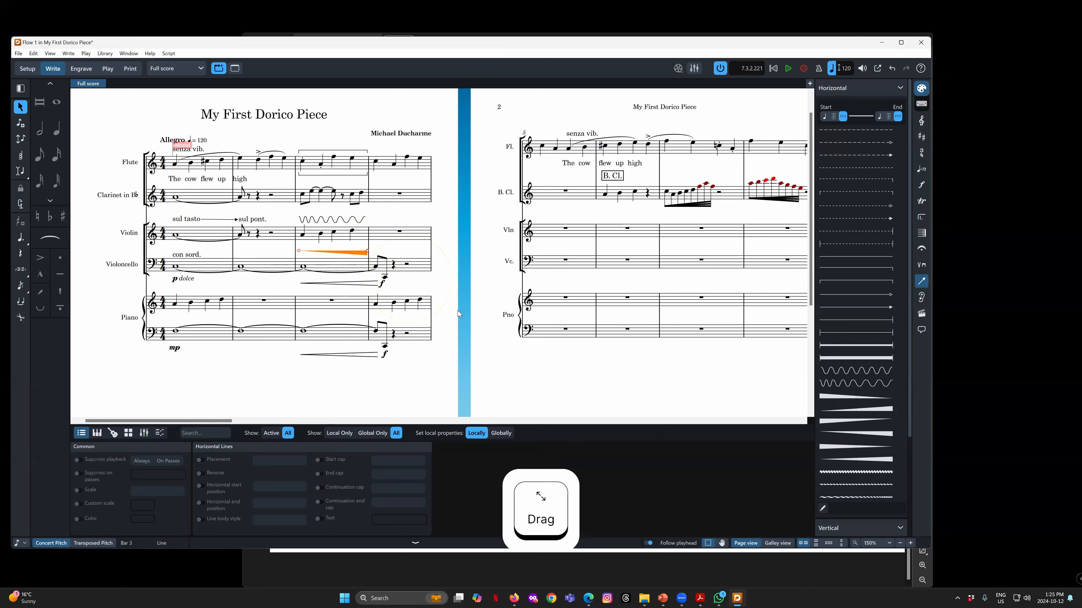
pyautogui.click(442, 291)
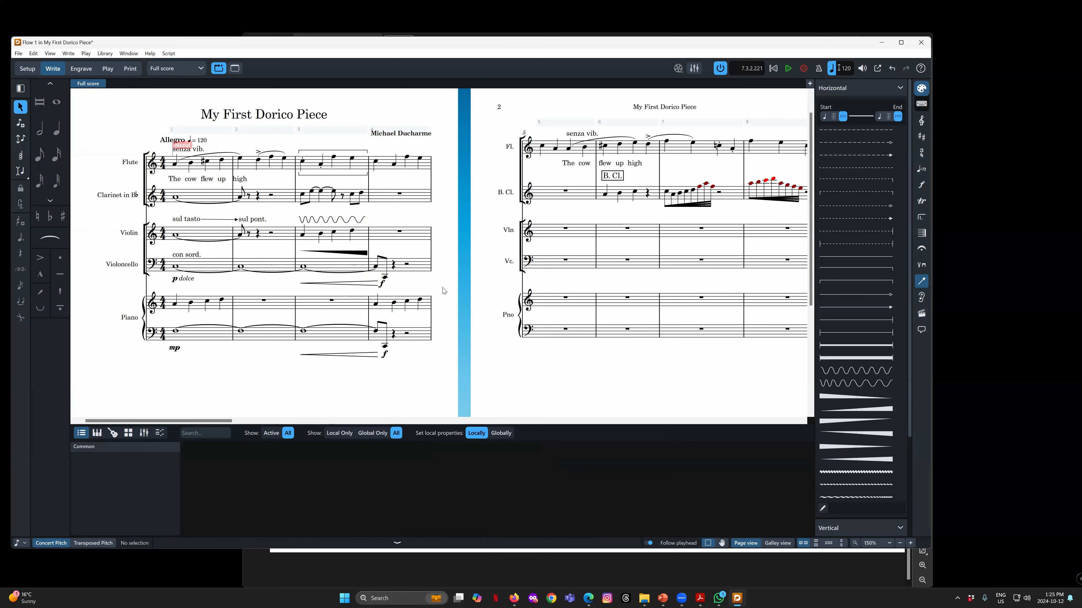
pyautogui.click(357, 254)
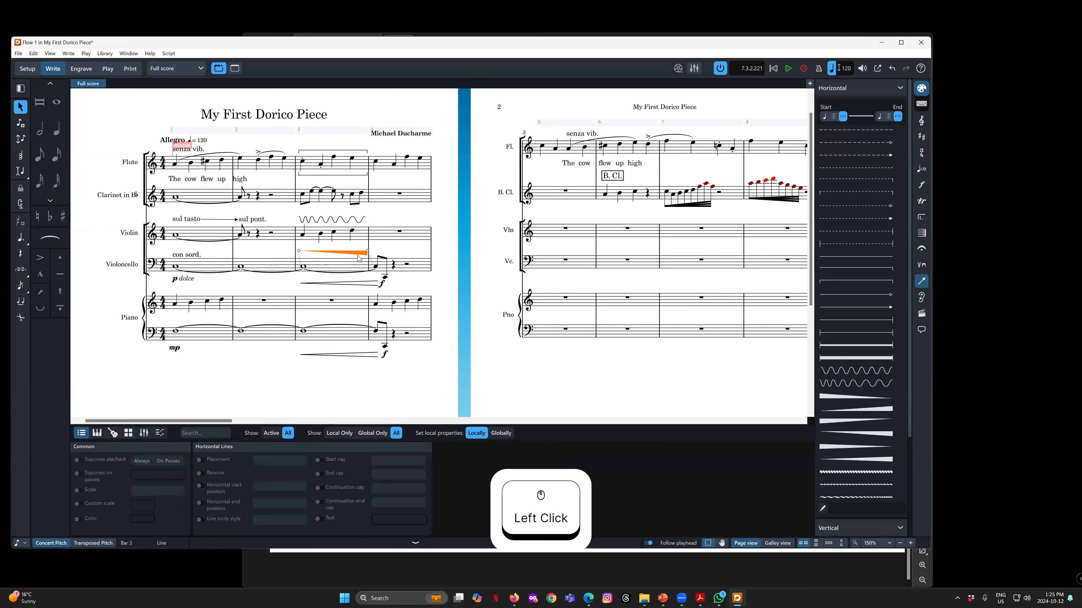
pyautogui.click(433, 283)
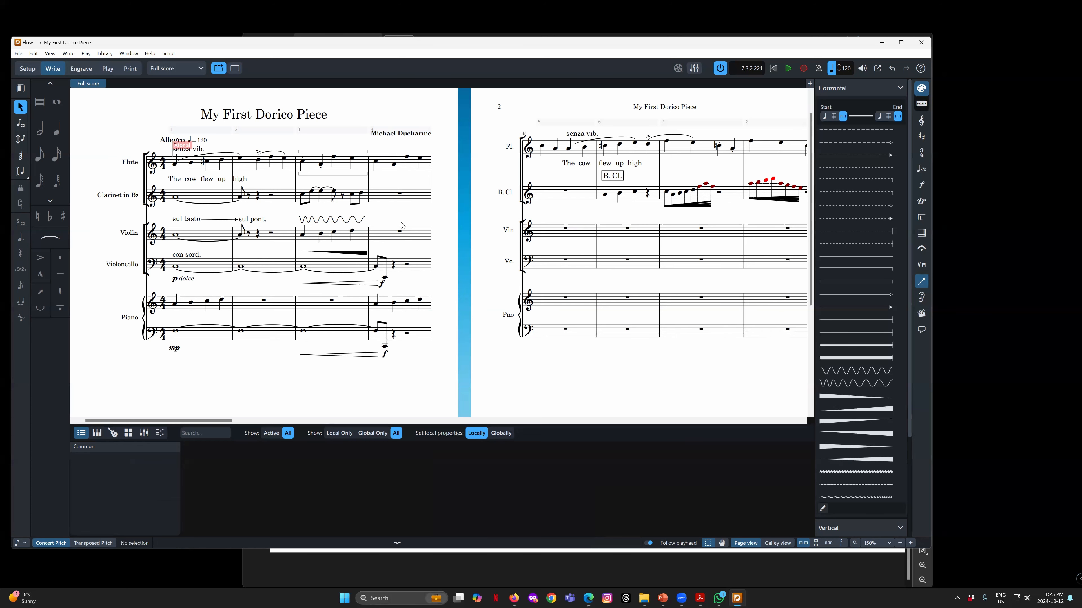
pyautogui.click(81, 68)
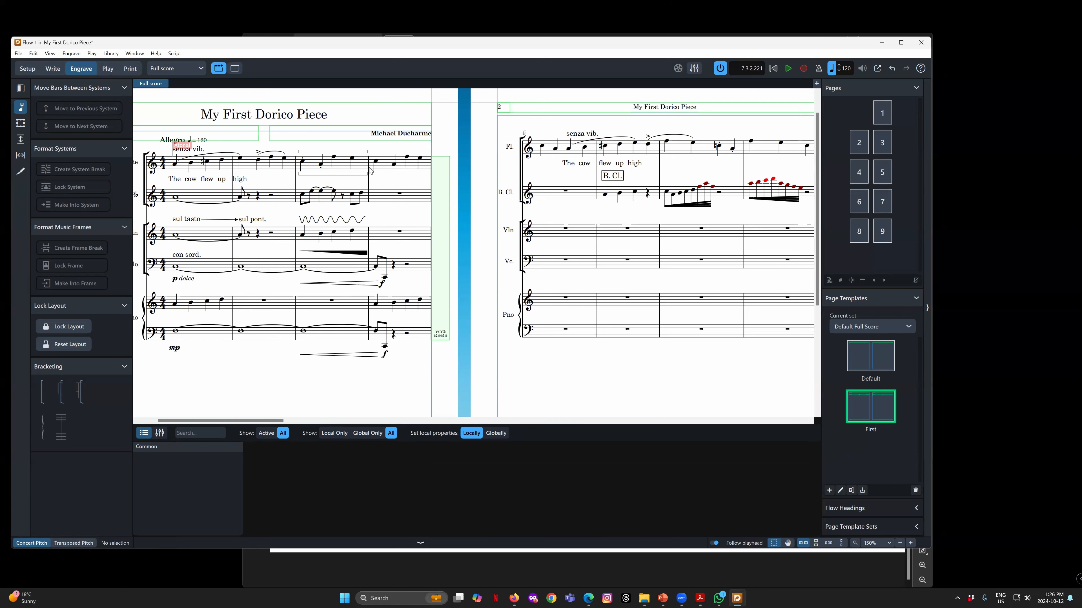
pyautogui.click(53, 68)
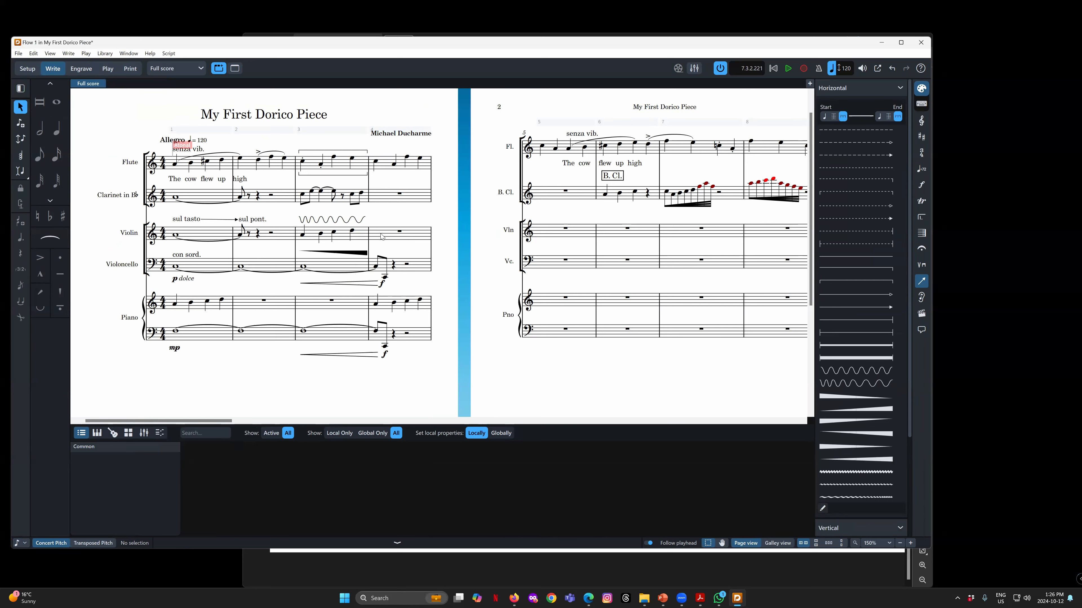
# With the violin's bar 4 rest selected, create a new playing technique in the Common category named "Custom Playing Technique"
pyautogui.click(400, 234)
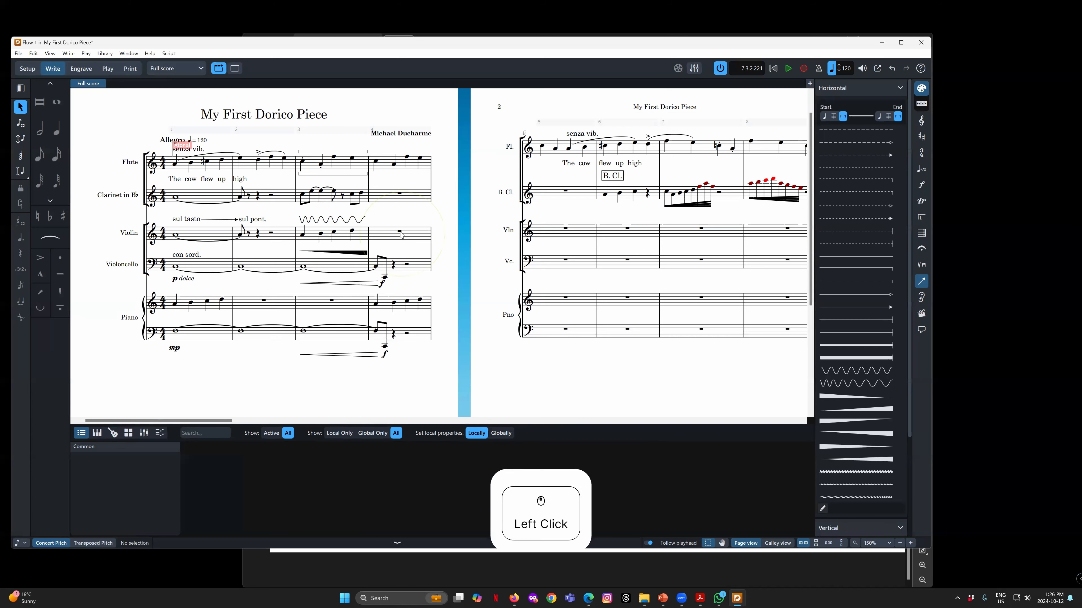
pyautogui.click(926, 267)
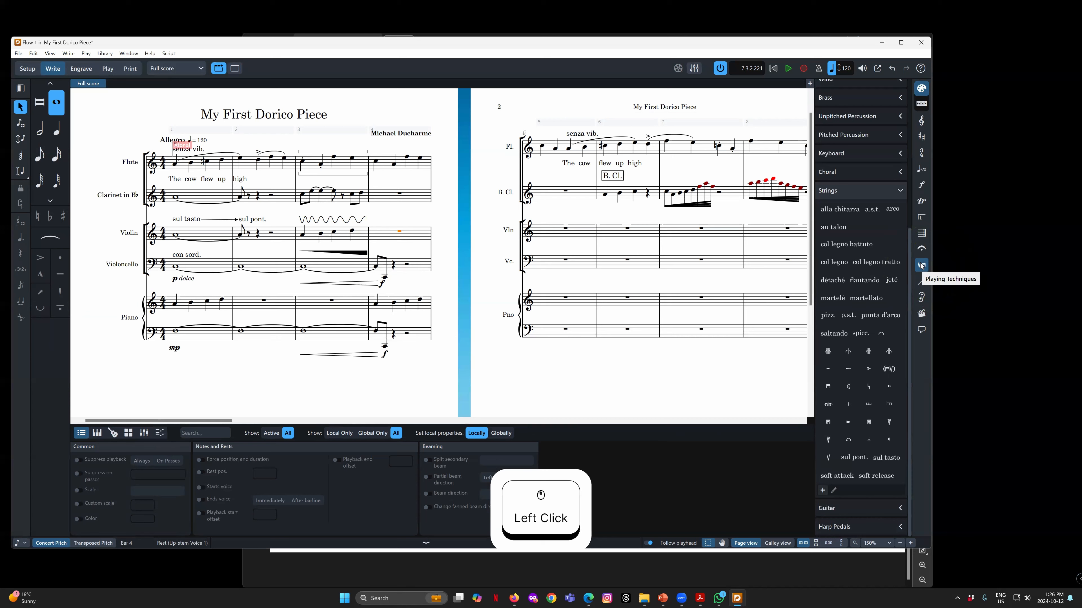
pyautogui.scroll(5, 851, 322)
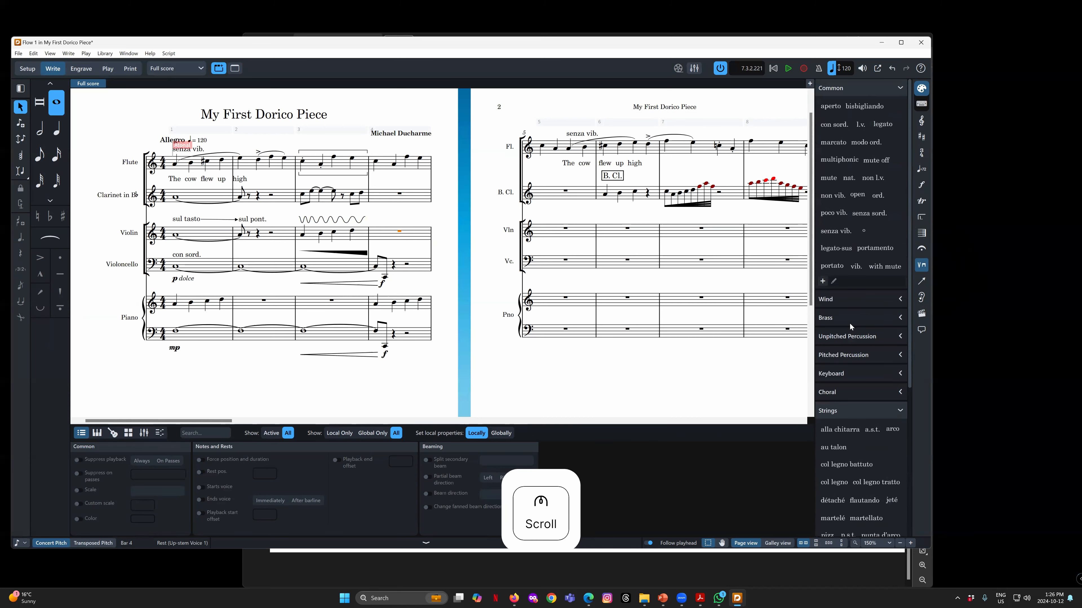
pyautogui.scroll(-5, 850, 324)
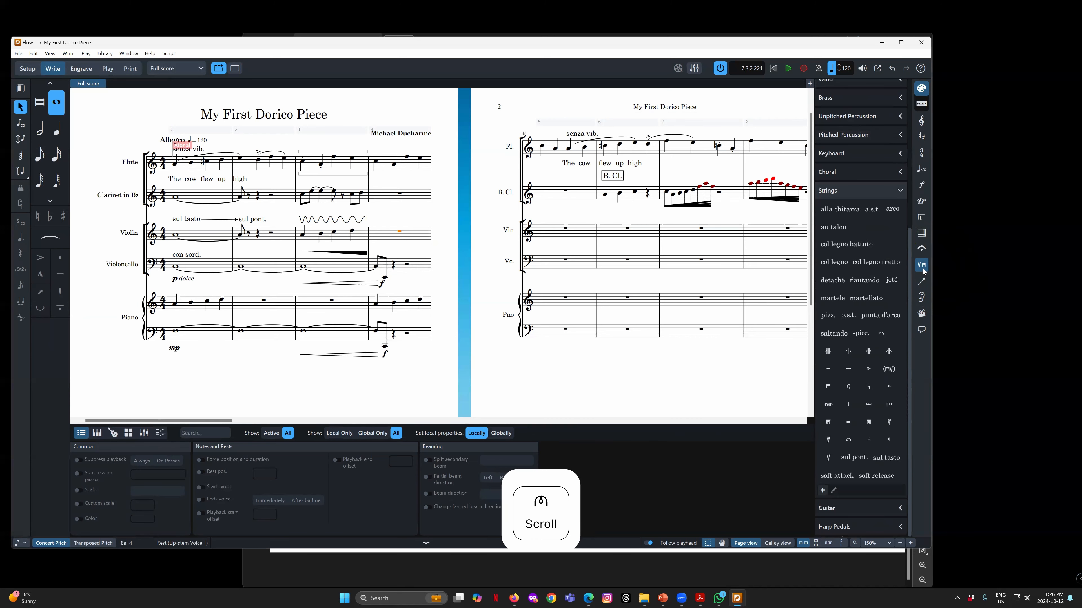
pyautogui.click(356, 255)
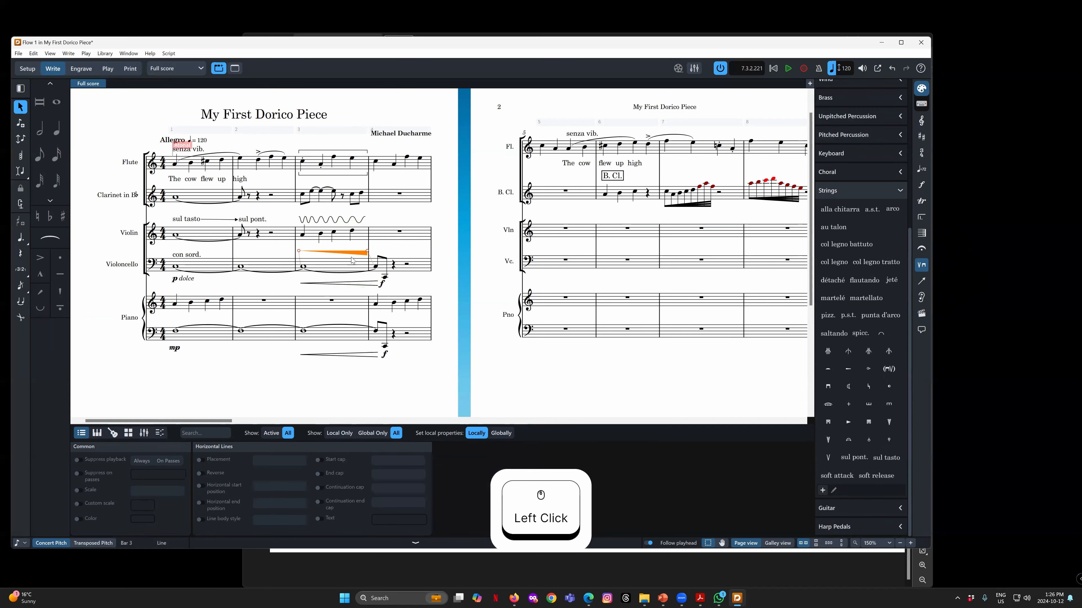
pyautogui.click(400, 231)
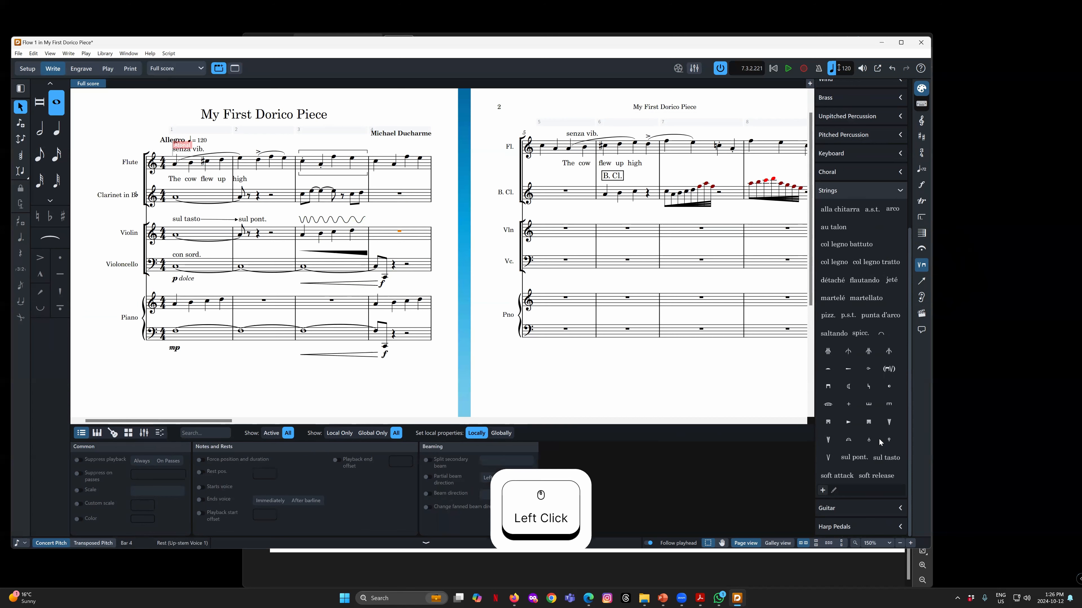
pyautogui.scroll(5, 852, 256)
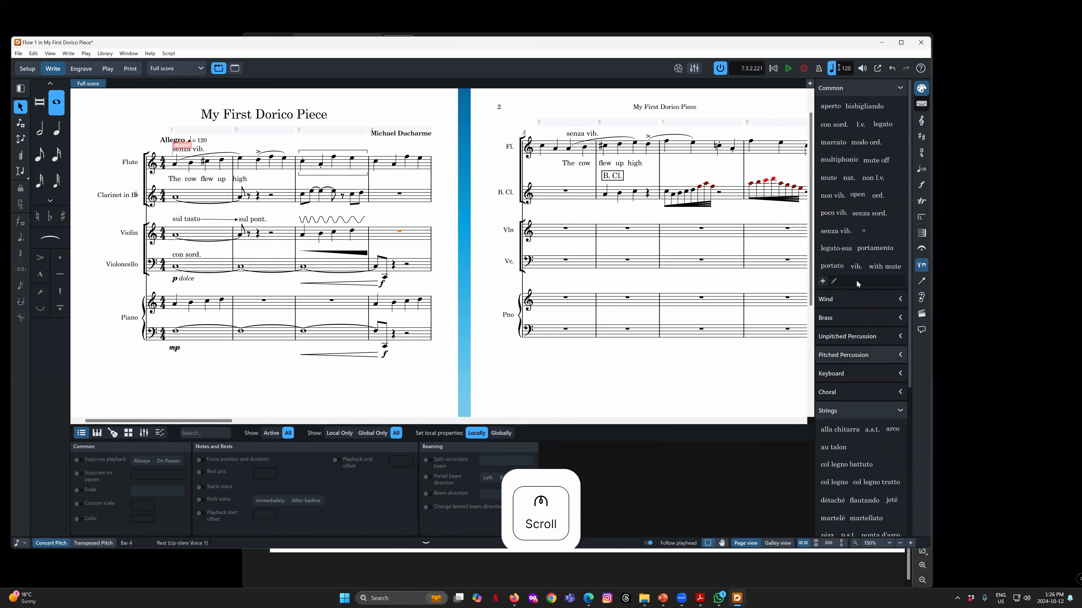
pyautogui.click(823, 281)
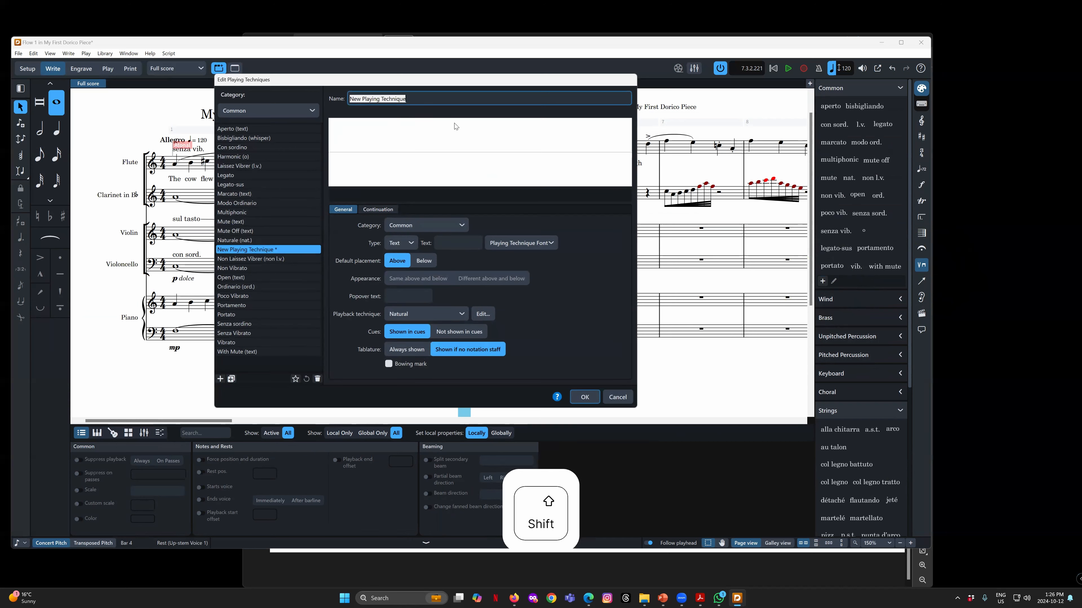
pyautogui.write('Custom Playing Technique')
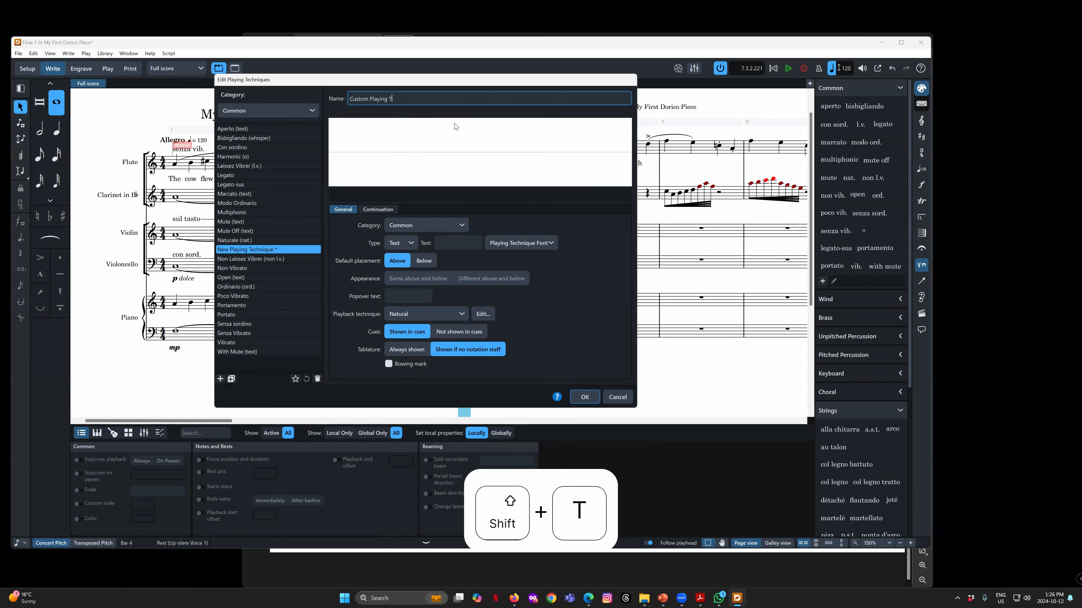
pyautogui.press('Tab')
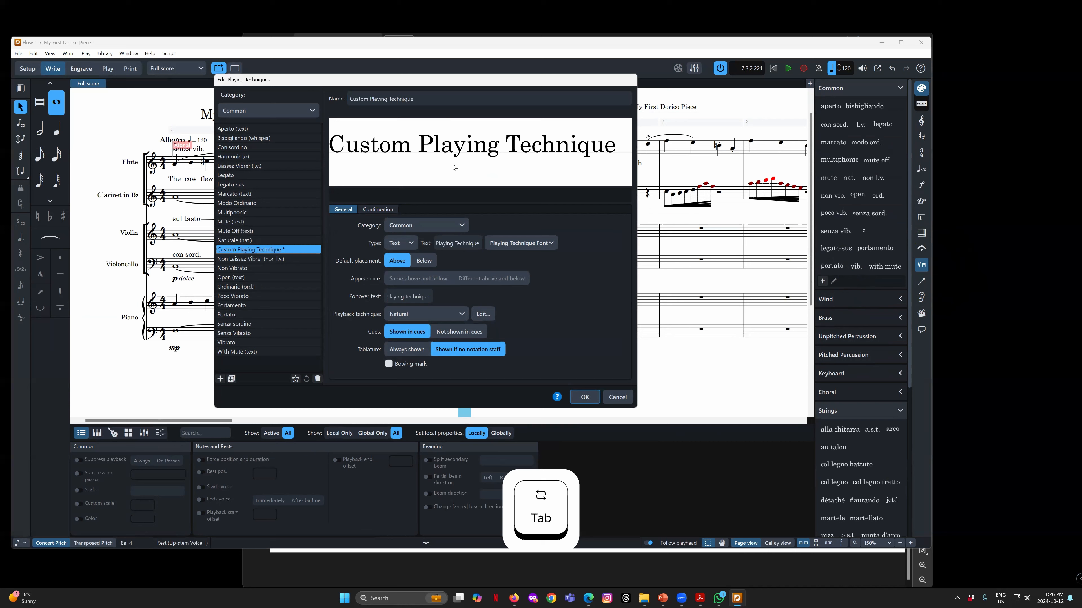
# Set the custom playing technique's type to Glyph and delete the text component from its symbol
pyautogui.click(407, 243)
pyautogui.click(404, 256)
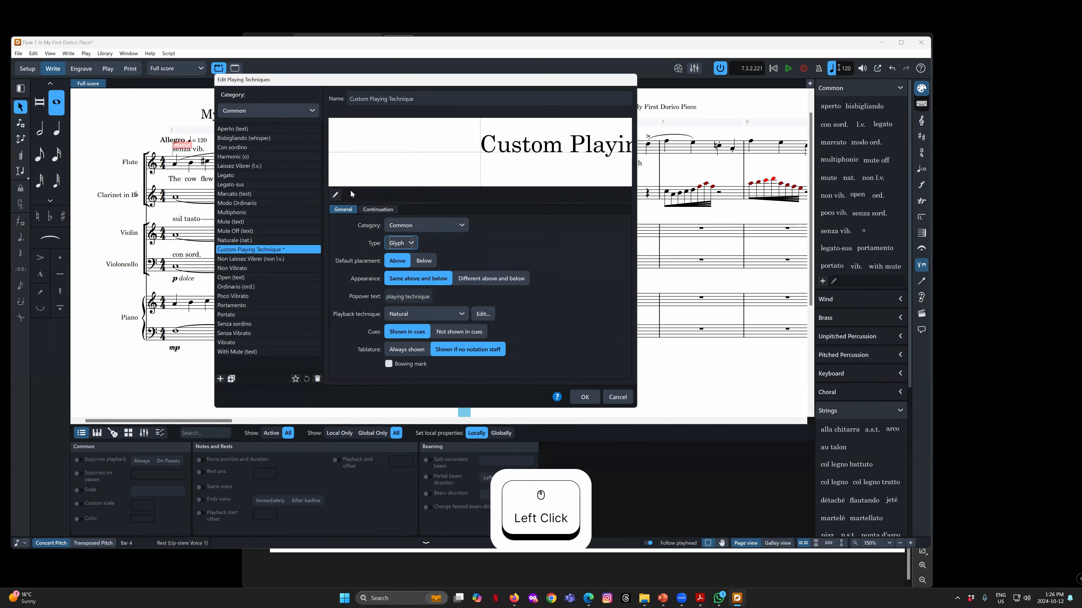
pyautogui.click(406, 244)
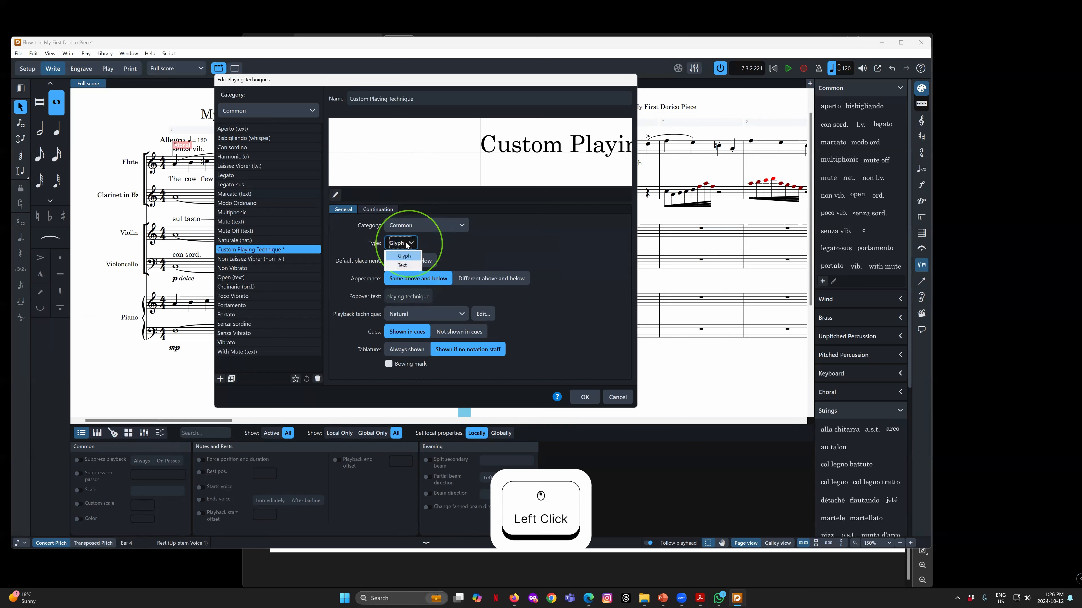
pyautogui.click(404, 256)
pyautogui.click(335, 195)
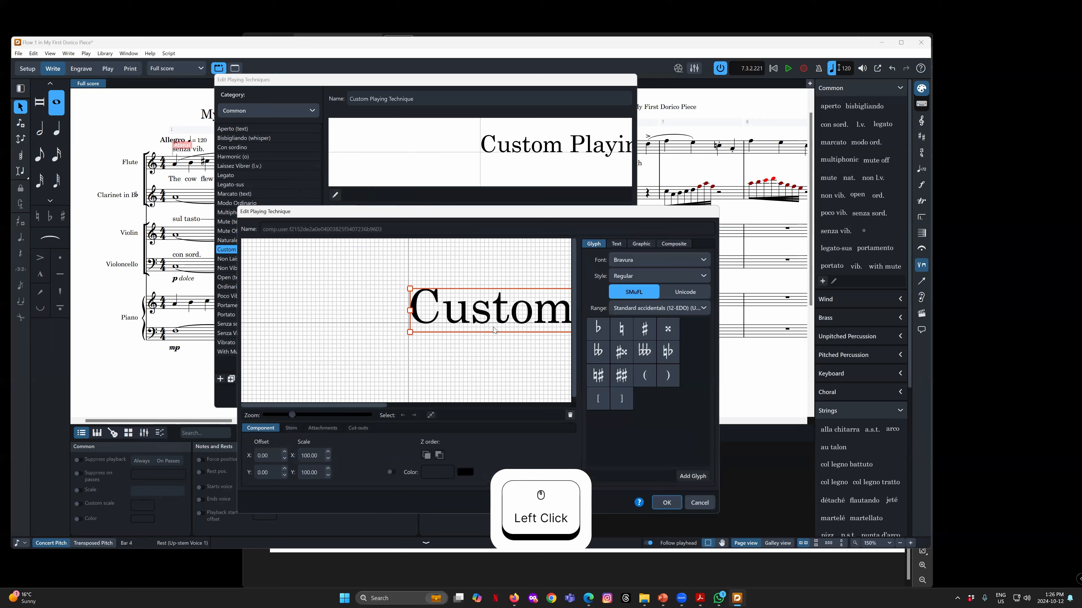
pyautogui.click(570, 415)
pyautogui.click(641, 245)
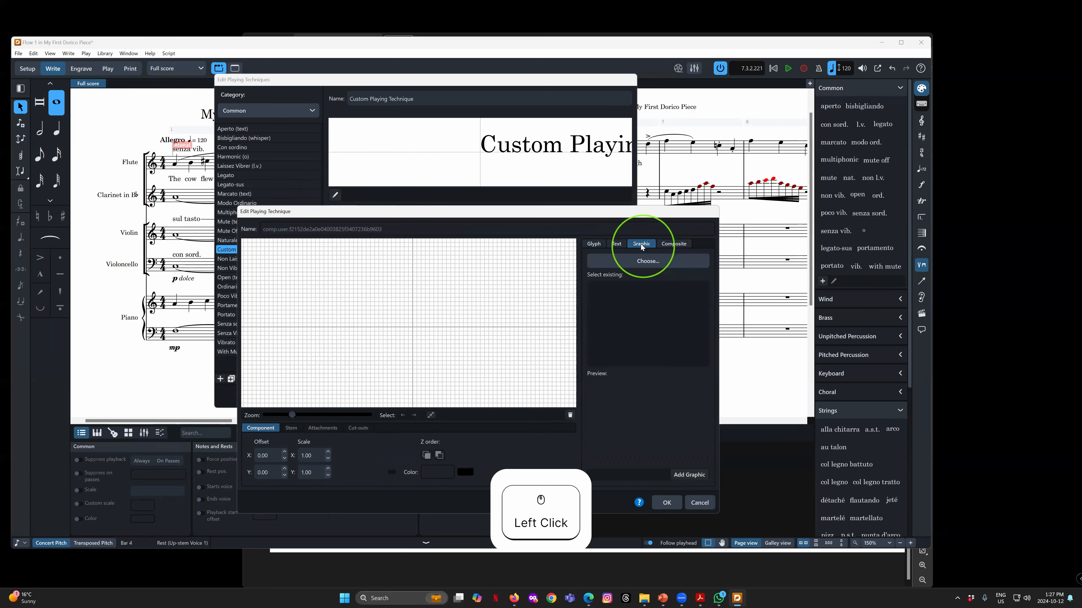
pyautogui.click(641, 261)
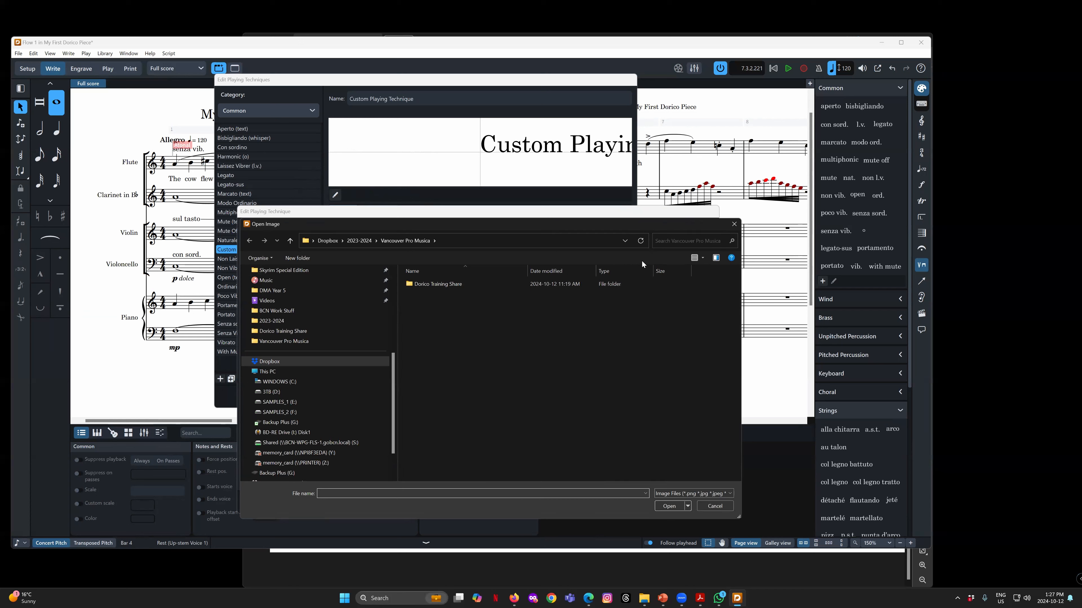
pyautogui.moveTo(511, 224); pyautogui.dragTo(489, 216)
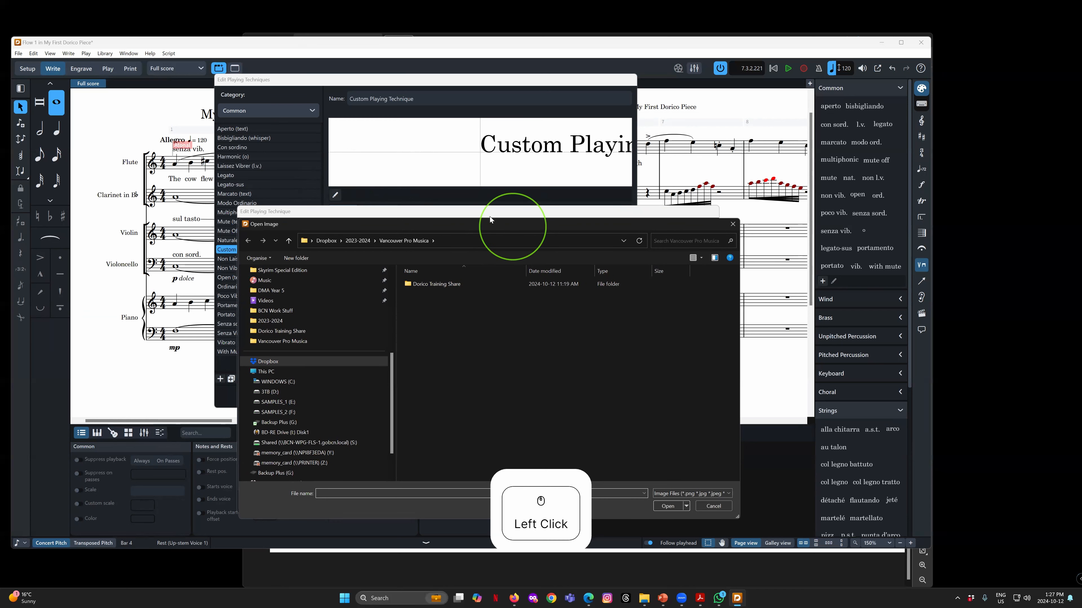
pyautogui.moveTo(489, 216); pyautogui.dragTo(403, 132)
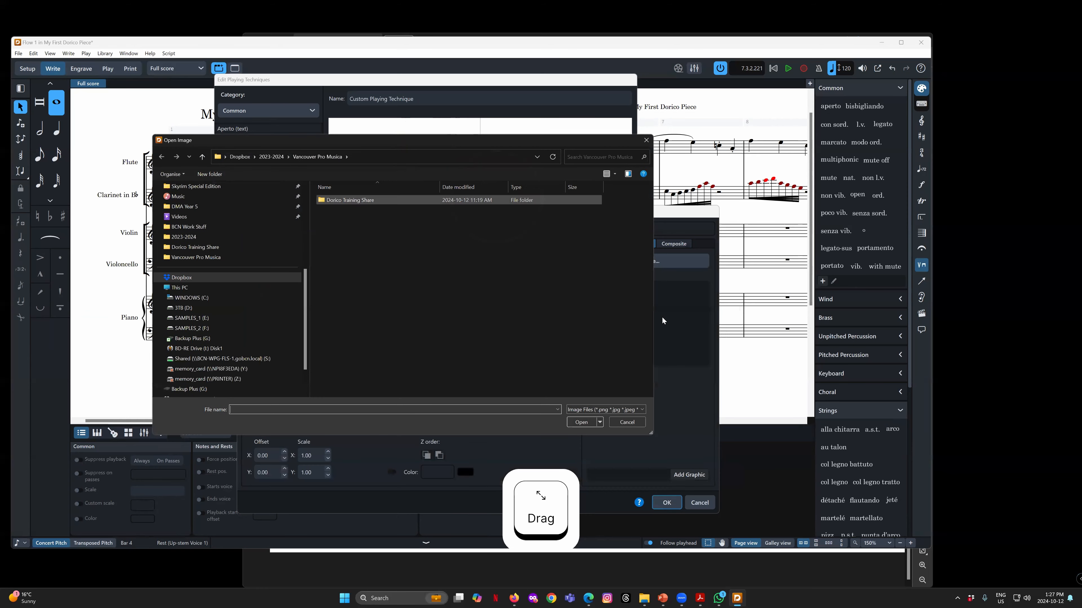
pyautogui.click(627, 422)
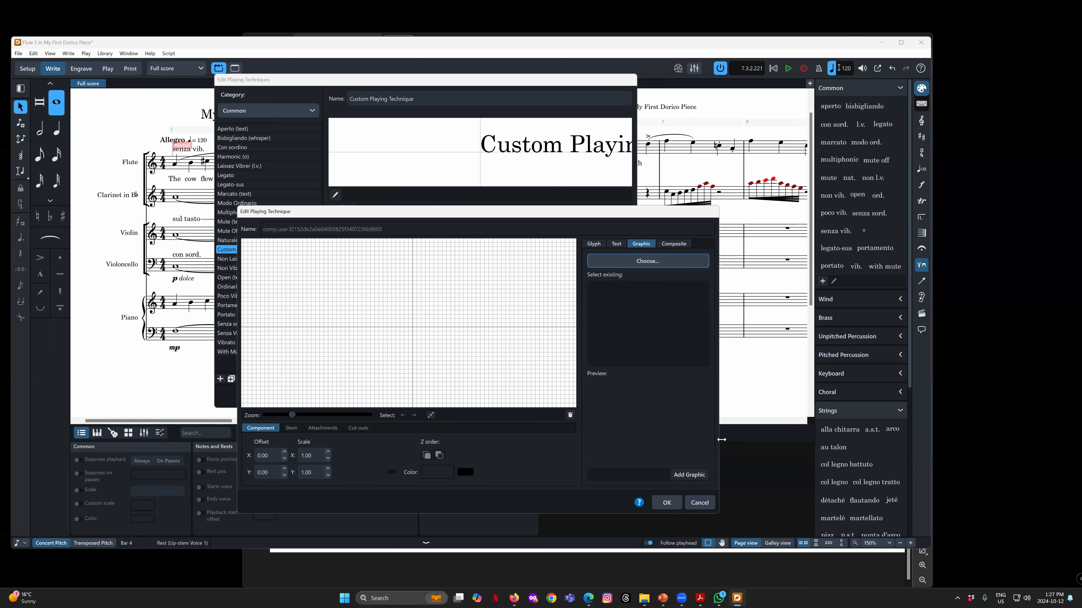
# Switch to Snipping Tool and capture a rectangular snip of the on-screen "Left Click" key graphic
pyautogui.click(392, 598)
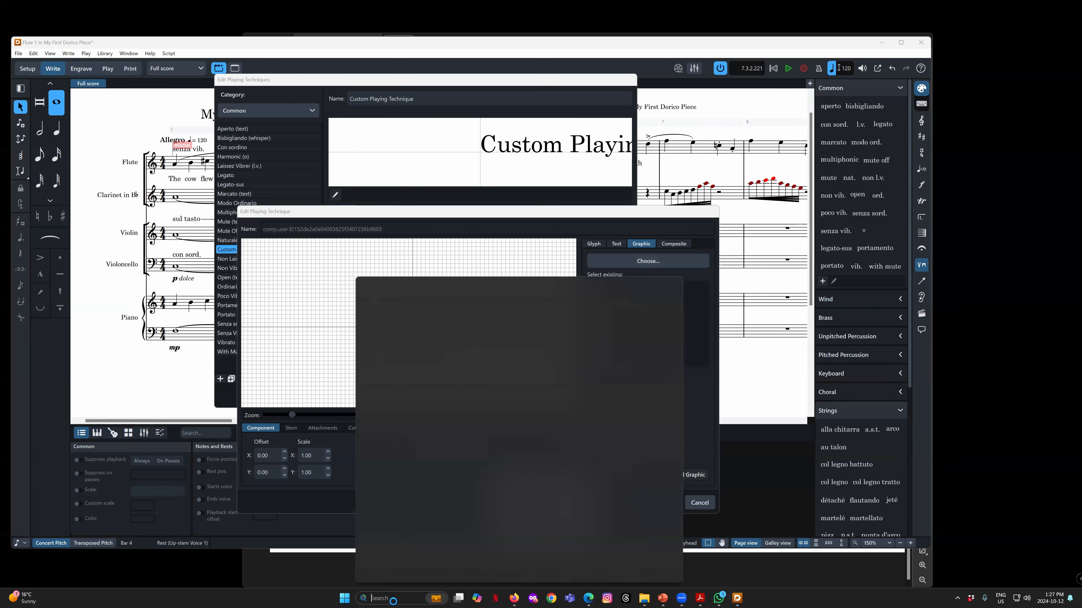
pyautogui.write('snipp')
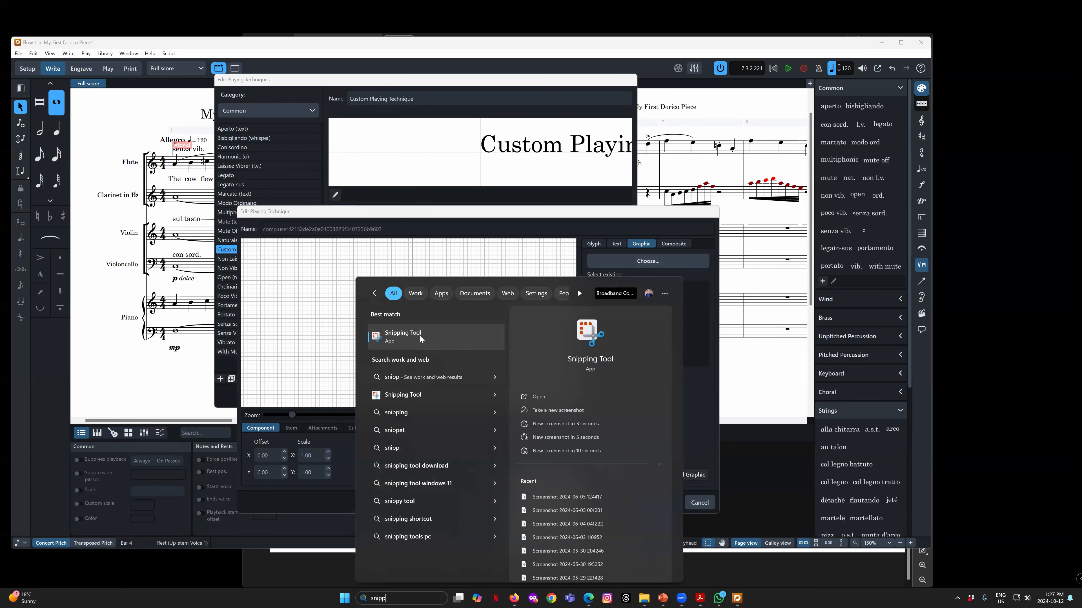
pyautogui.click(420, 337)
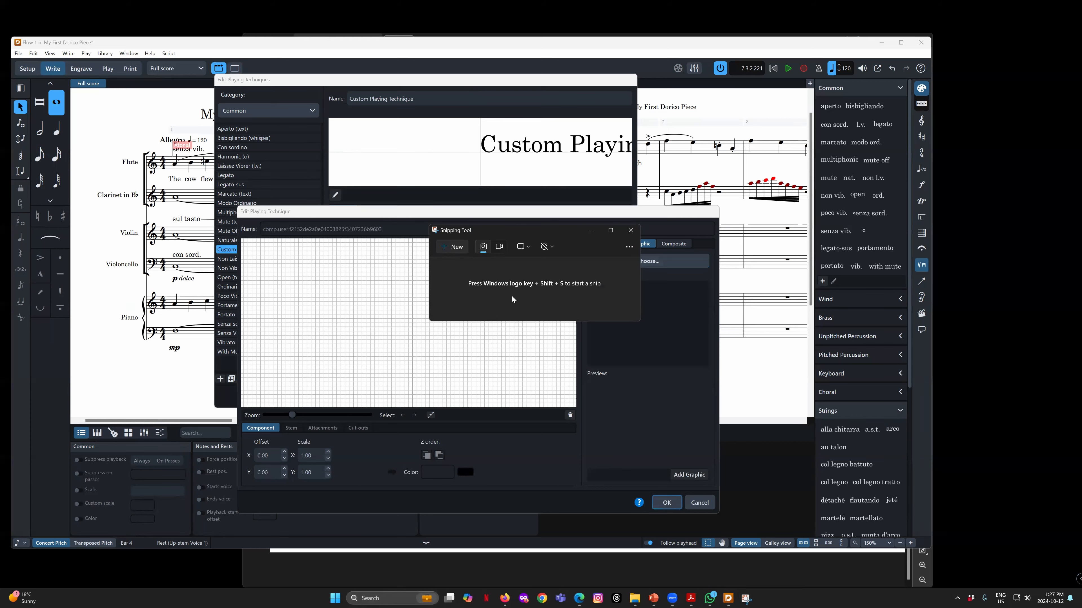
pyautogui.click(449, 248)
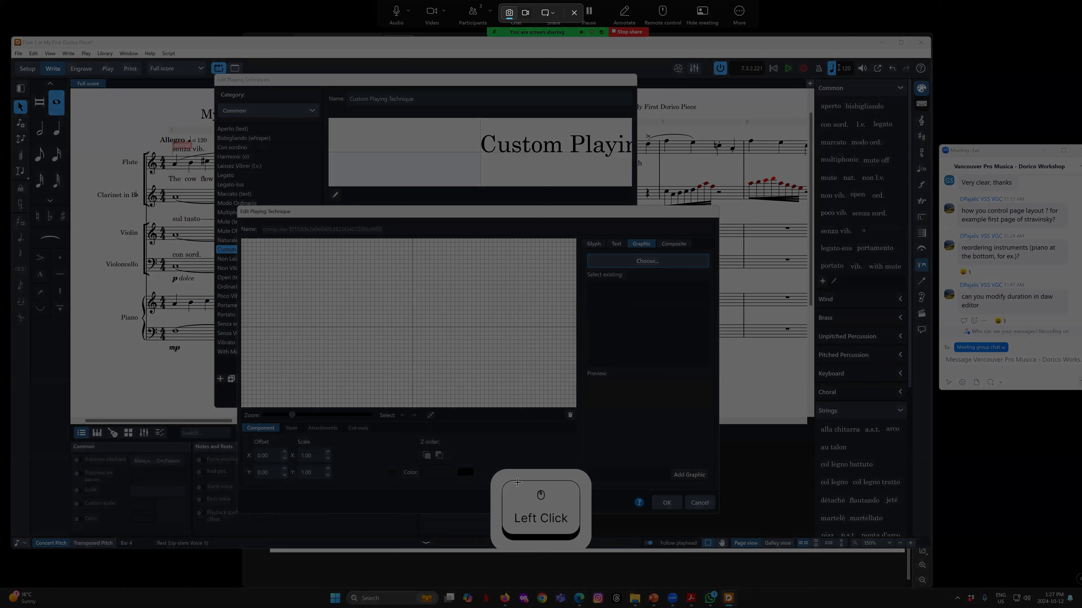
pyautogui.moveTo(497, 477); pyautogui.dragTo(581, 542)
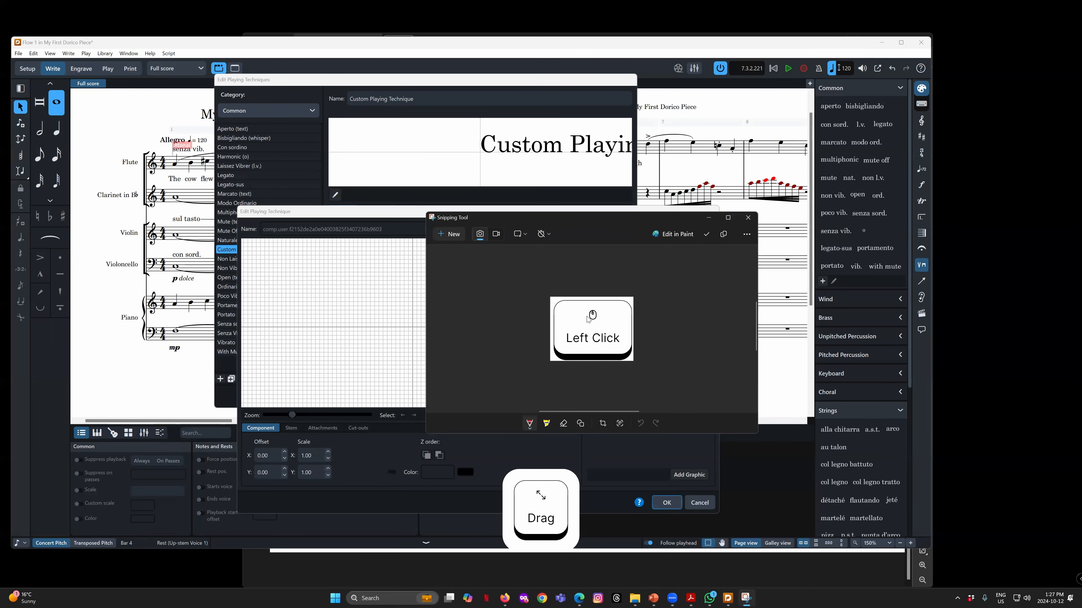
pyautogui.moveTo(565, 216); pyautogui.dragTo(577, 178)
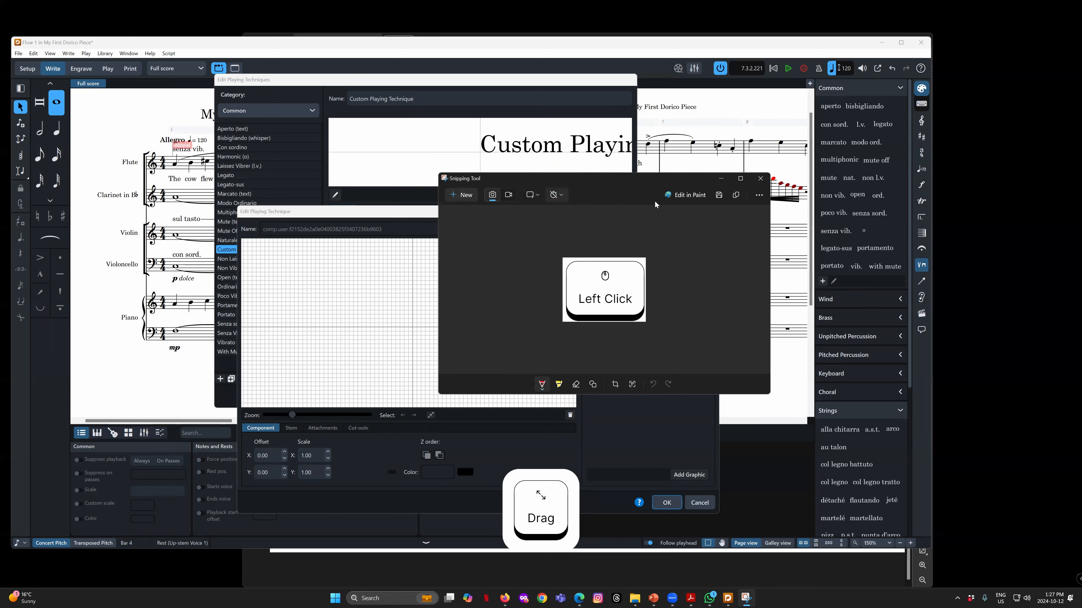
# Save the snip as a PNG named "Test Image" in the Vancouver Pro Musica folder and minimize Snipping Tool
pyautogui.click(719, 195)
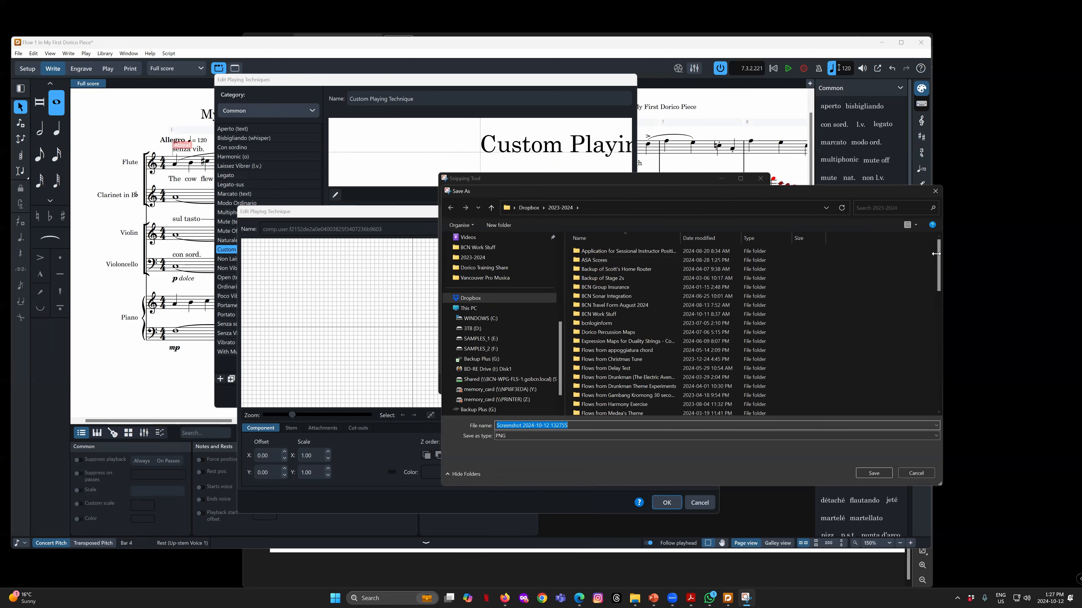
pyautogui.moveTo(723, 193); pyautogui.dragTo(580, 166)
pyautogui.moveTo(796, 237); pyautogui.dragTo(798, 312)
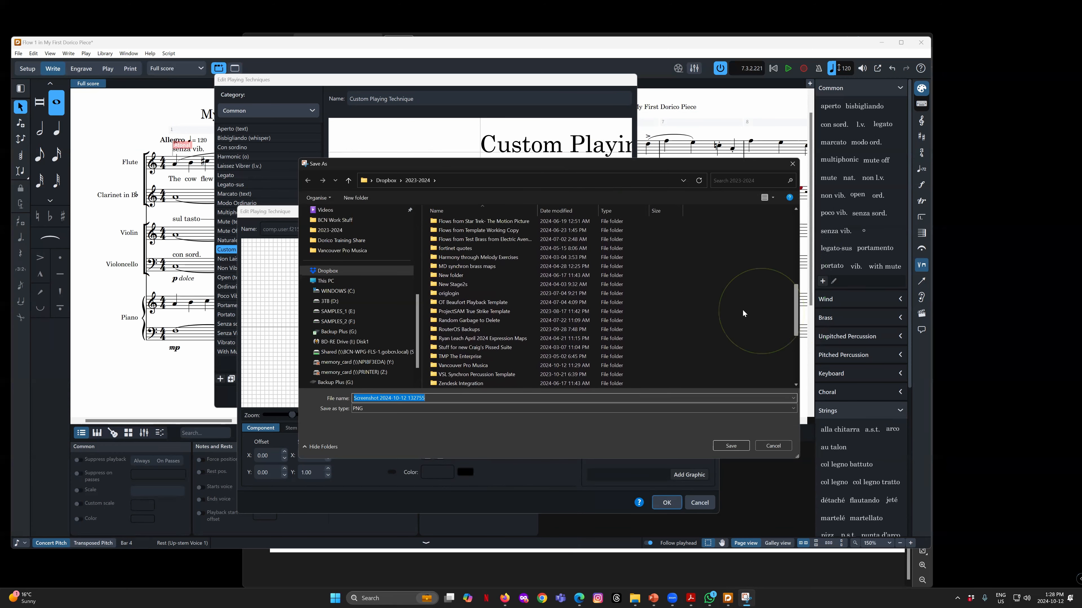
pyautogui.doubleClick(480, 366)
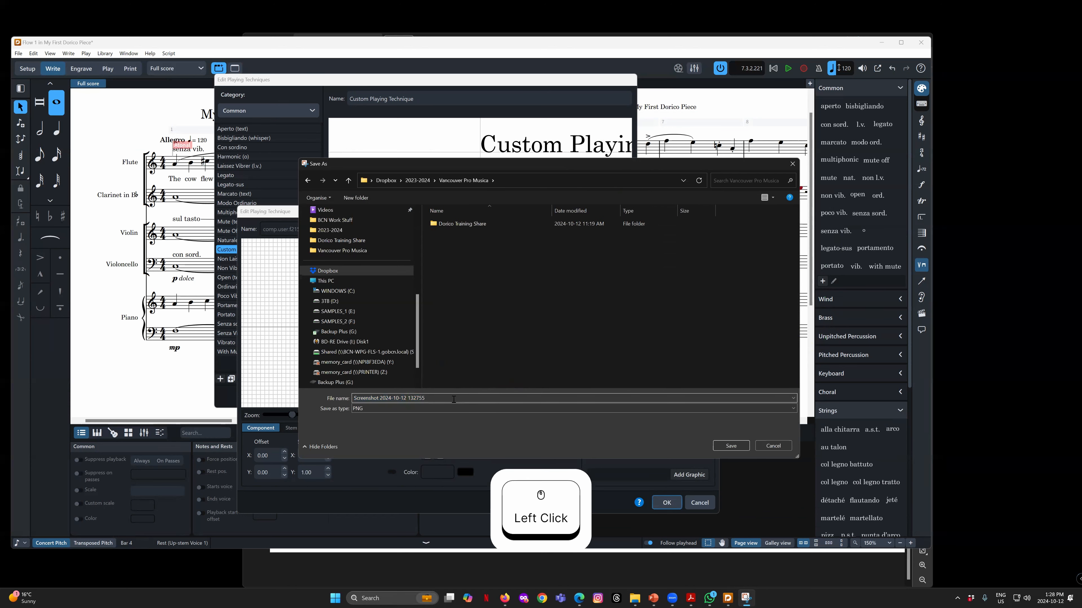
pyautogui.moveTo(447, 399); pyautogui.dragTo(278, 393)
pyautogui.write('Test Image')
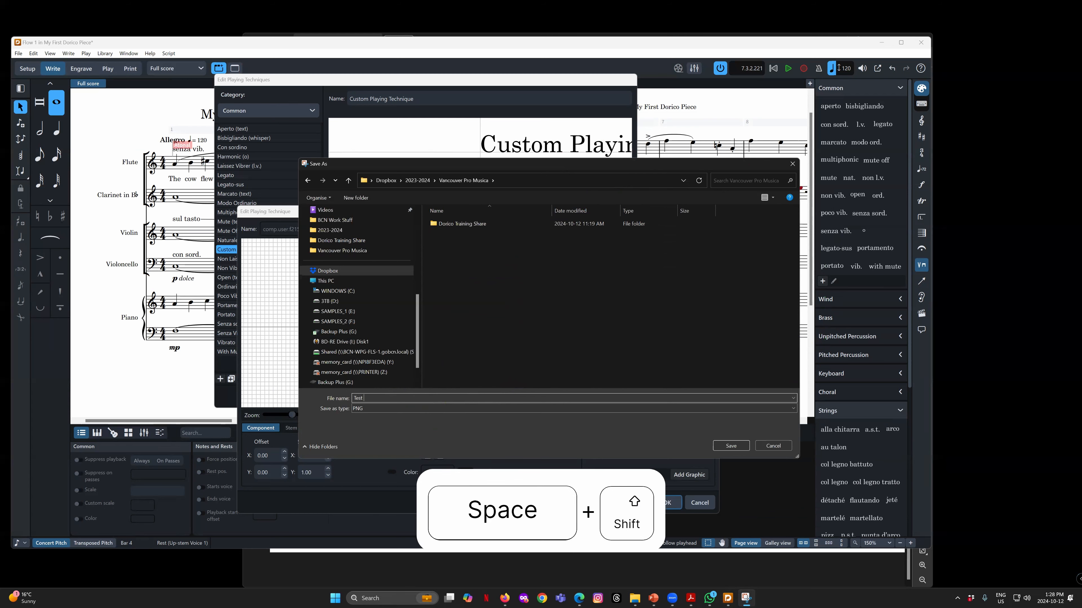
pyautogui.press('Return')
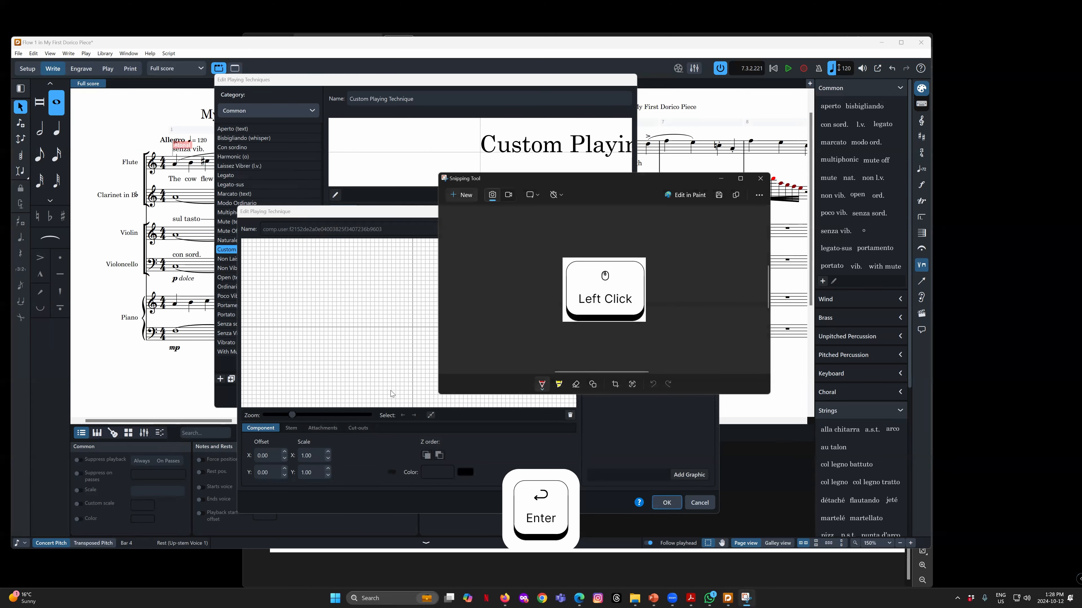
pyautogui.click(721, 183)
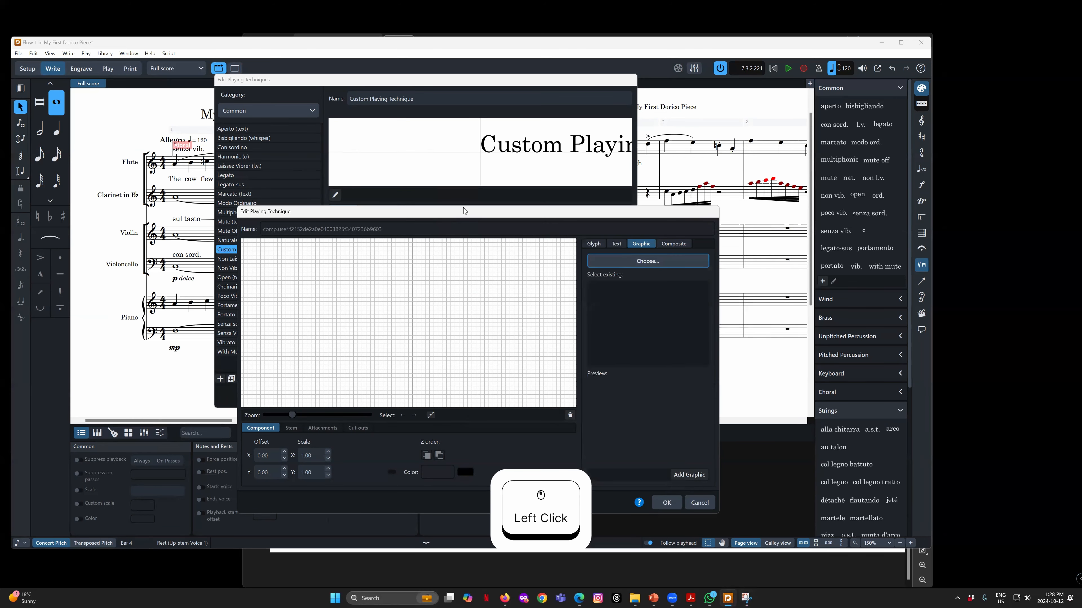
# Add the Test Image graphic to the custom playing technique's symbol and accept the technique's changes
pyautogui.moveTo(458, 212); pyautogui.dragTo(410, 132)
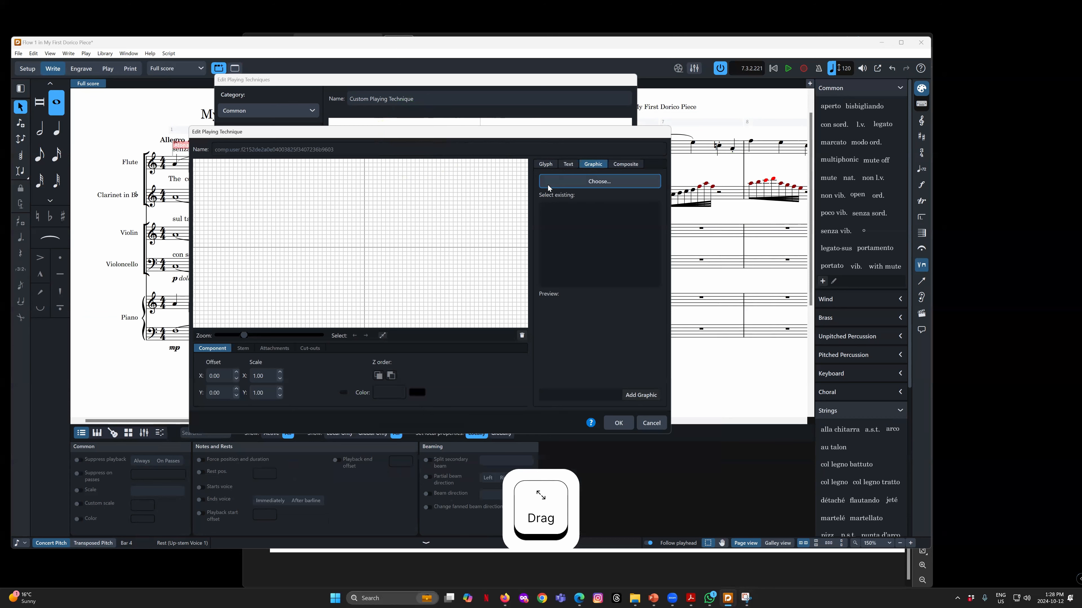
pyautogui.click(598, 183)
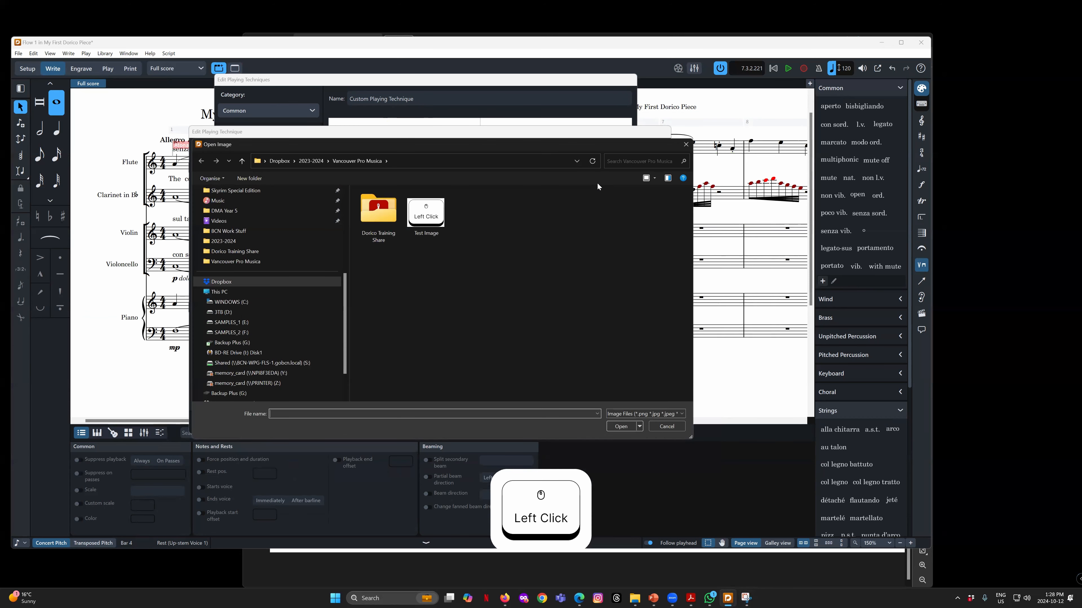
pyautogui.doubleClick(428, 220)
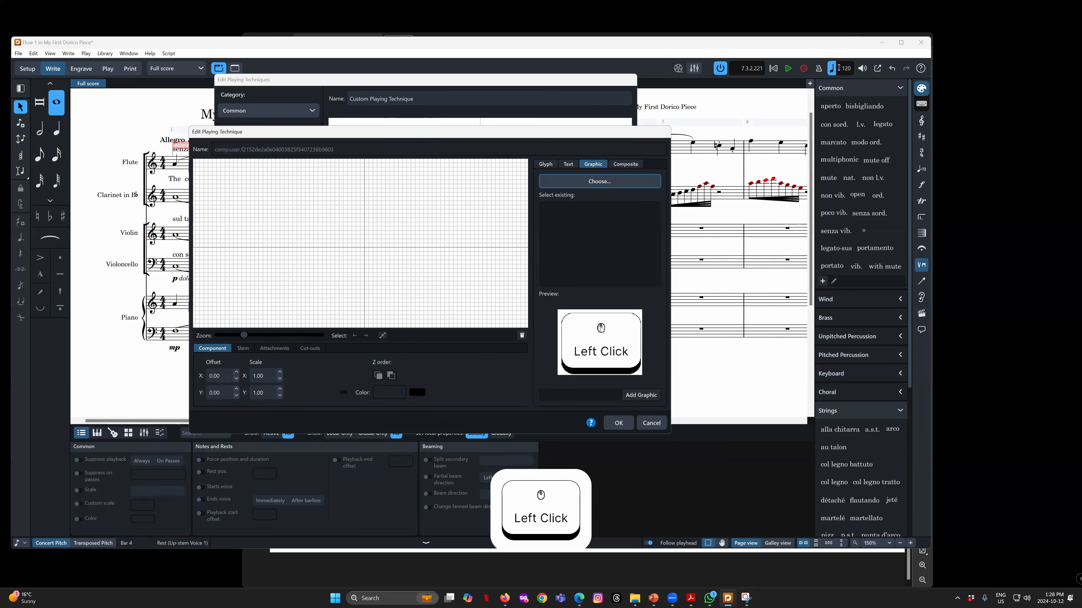
pyautogui.click(650, 393)
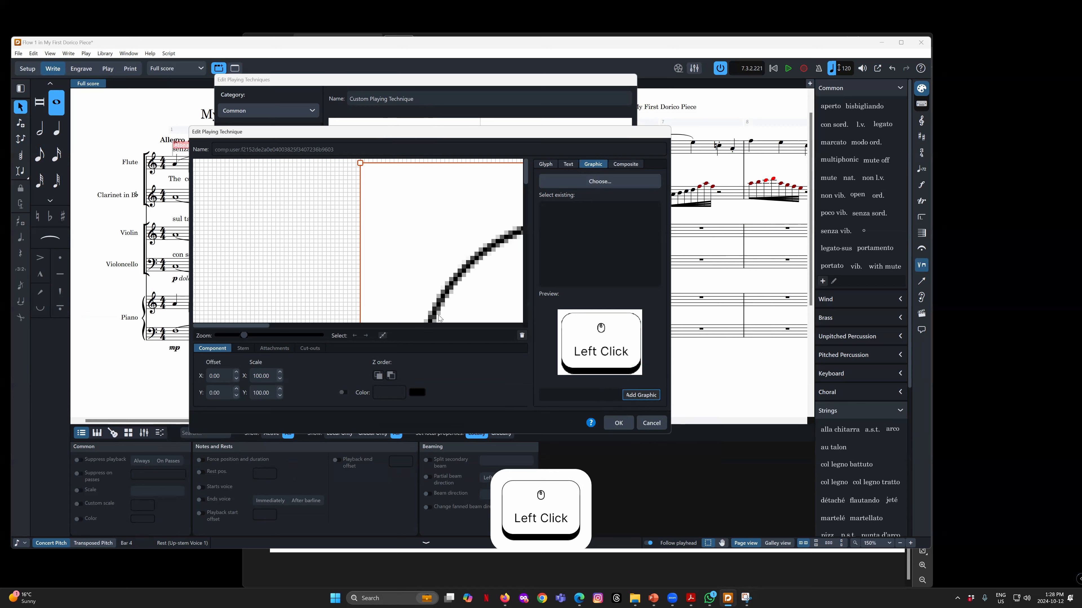
pyautogui.moveTo(321, 137)
pyautogui.mouseDown()
pyautogui.moveTo(327, 145)
pyautogui.moveTo(335, 130)
pyautogui.mouseUp()
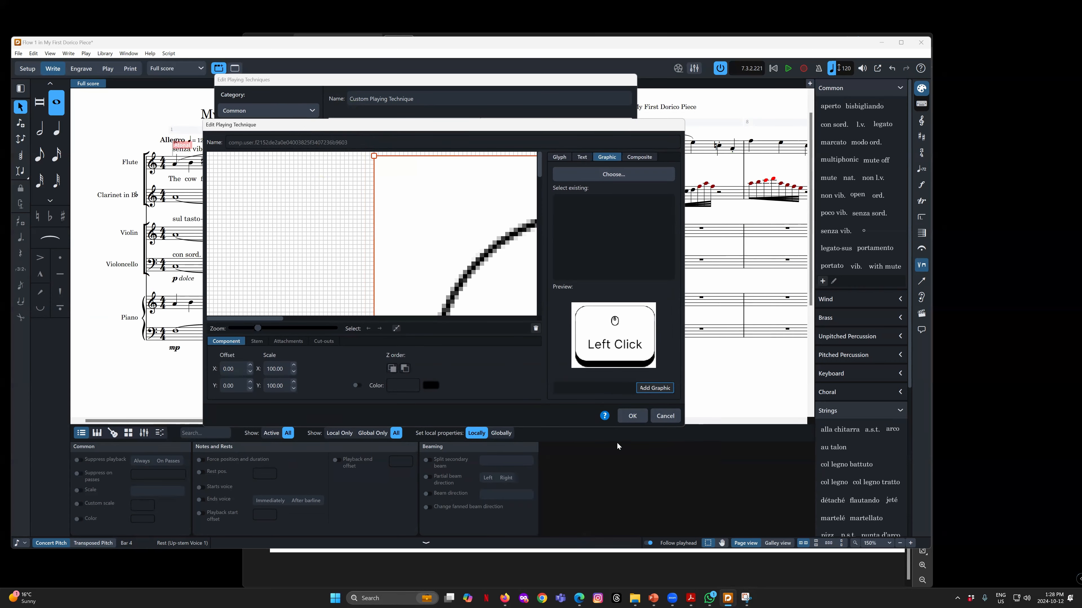
pyautogui.click(631, 416)
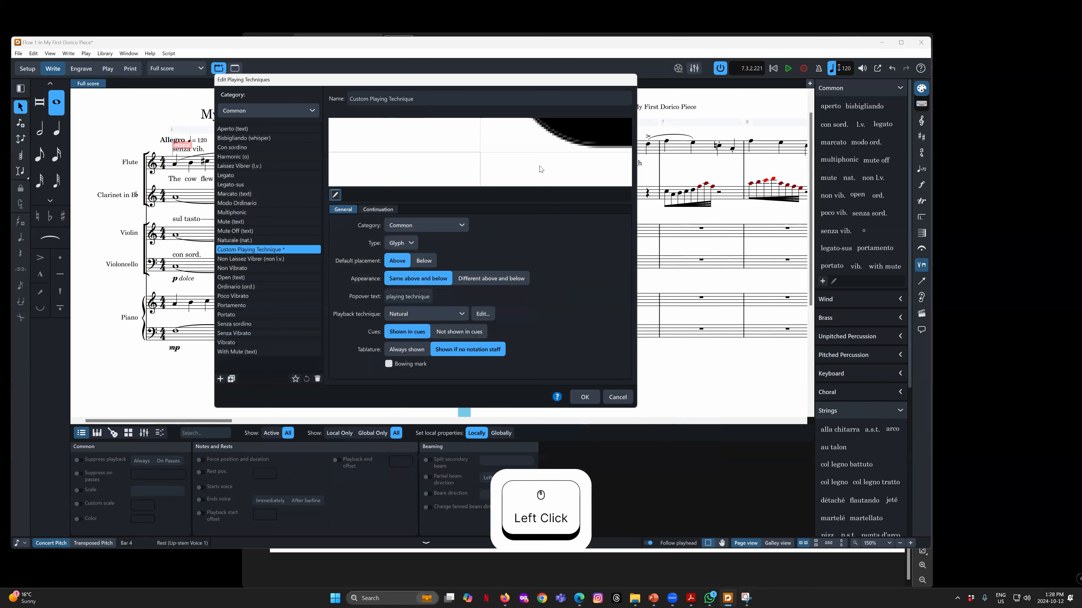
pyautogui.click(585, 396)
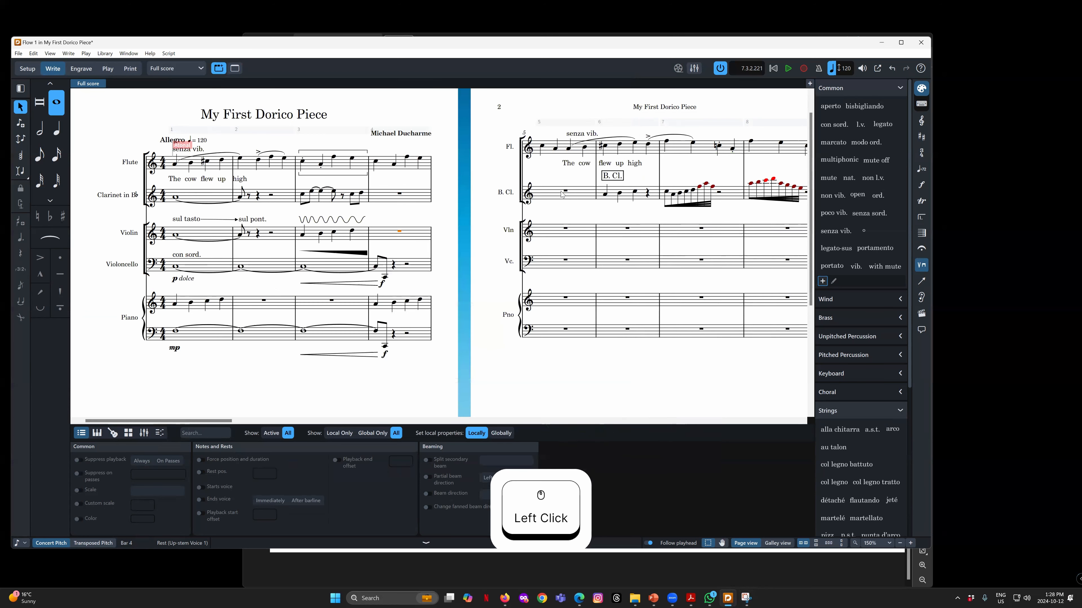
# Apply the custom graphic playing technique to the last eighth-note group in the clarinet's bar 3
pyautogui.click(355, 197)
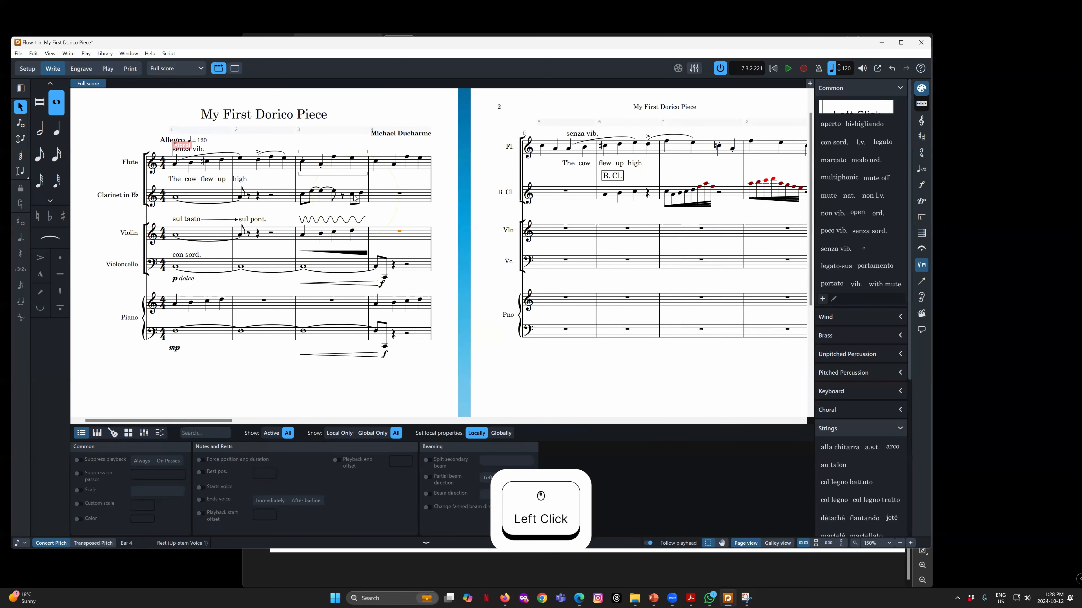
pyautogui.click(868, 112)
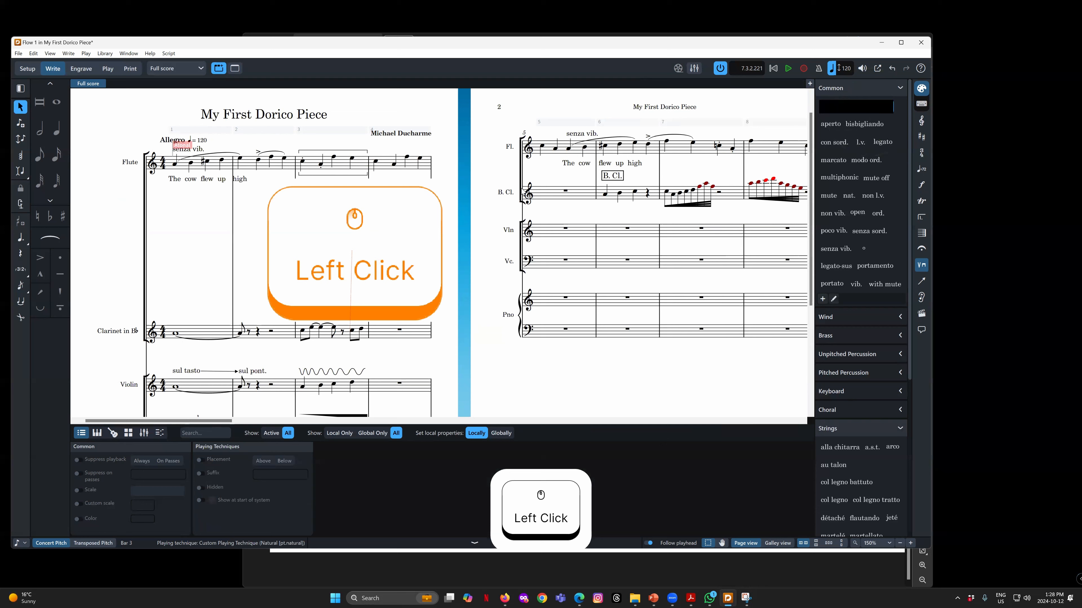
pyautogui.click(451, 215)
pyautogui.click(379, 246)
pyautogui.click(447, 352)
pyautogui.click(387, 232)
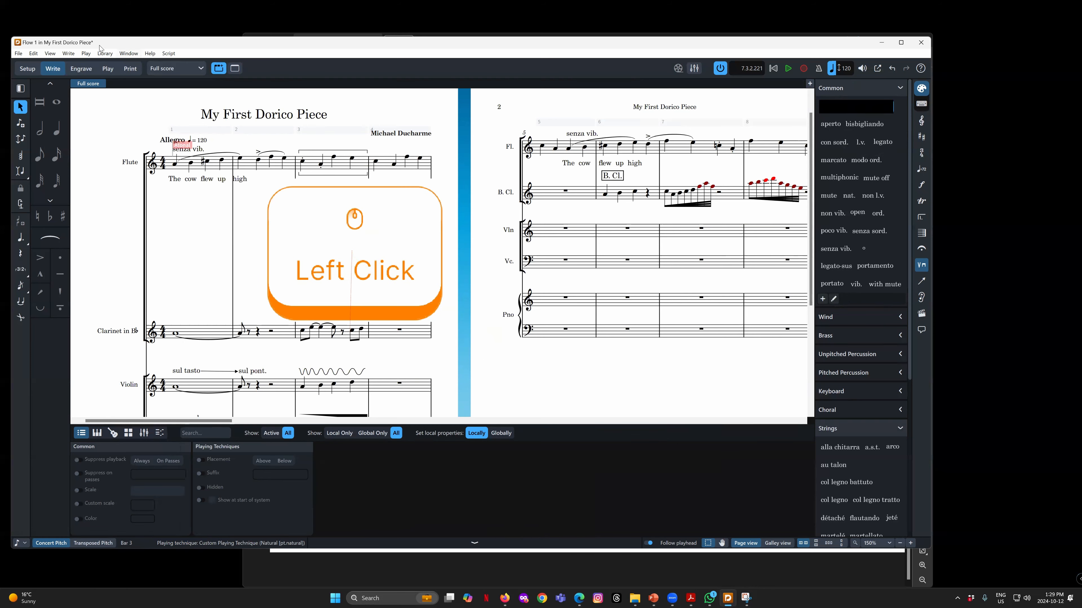
# Open the library's playing technique definitions and edit the symbol of "Custom Playing Technique"
pyautogui.click(109, 54)
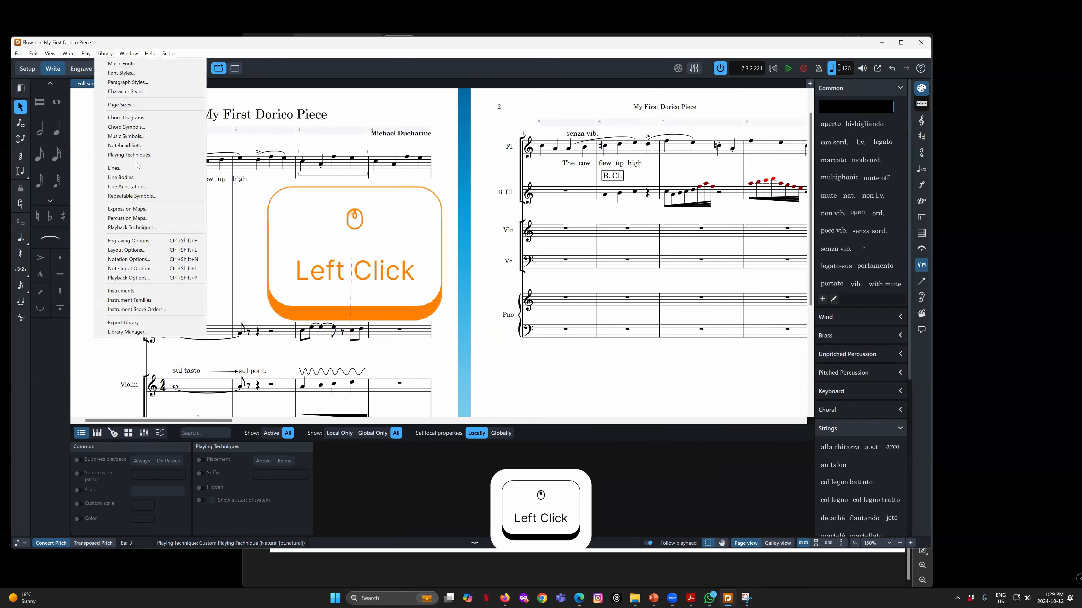
pyautogui.click(133, 155)
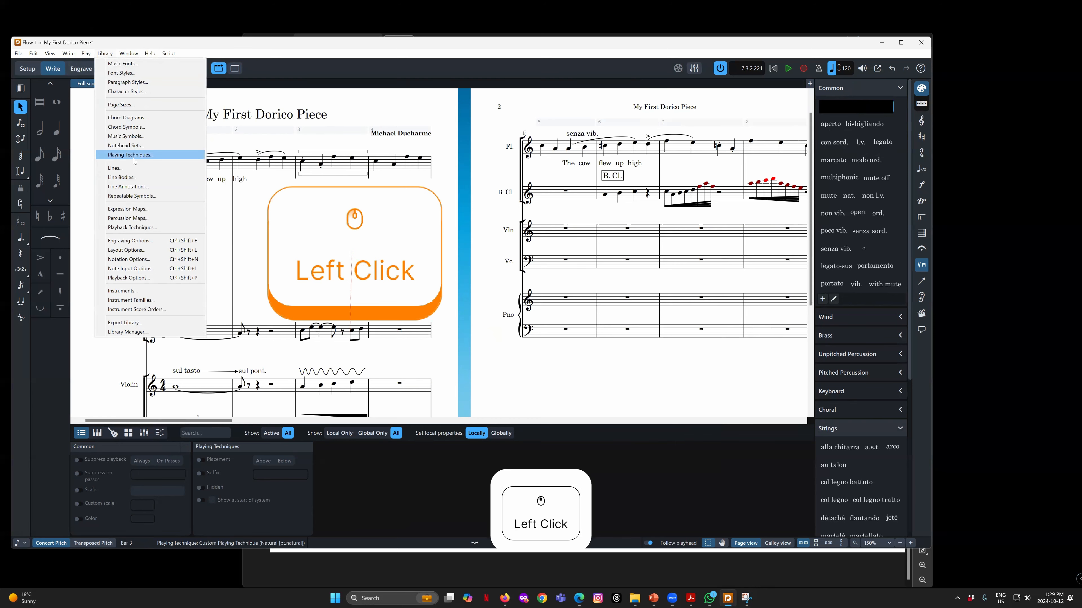
pyautogui.moveTo(370, 81); pyautogui.dragTo(688, 134)
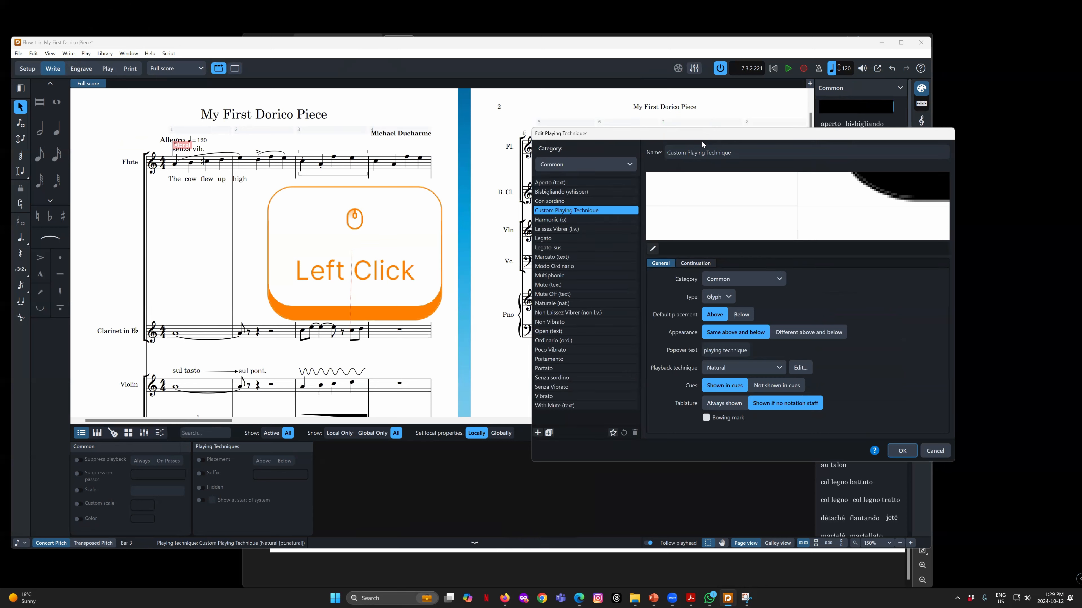
pyautogui.moveTo(700, 134); pyautogui.dragTo(642, 135)
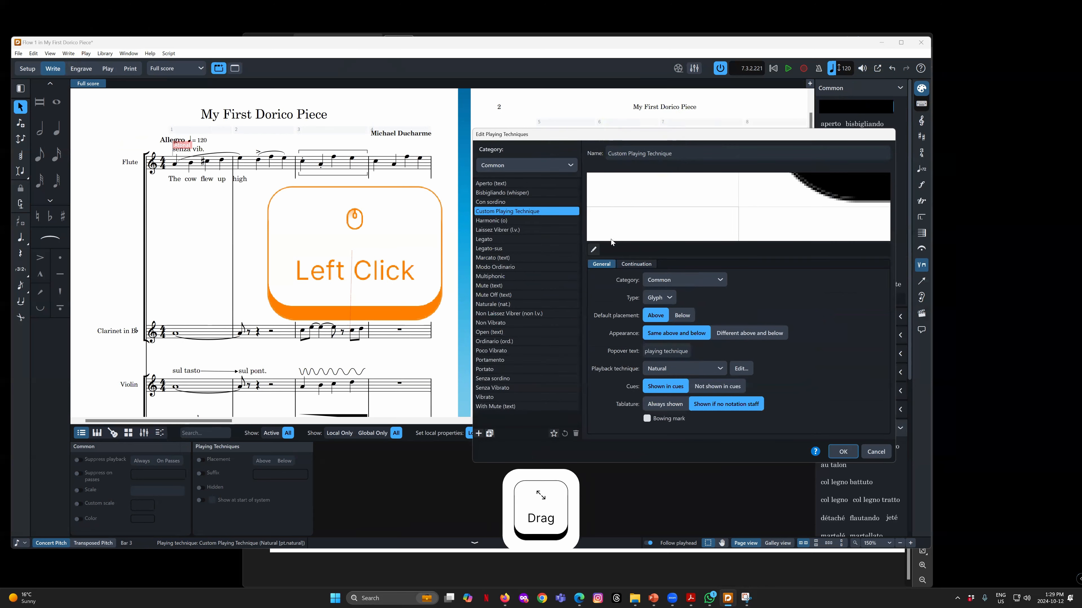
pyautogui.click(593, 249)
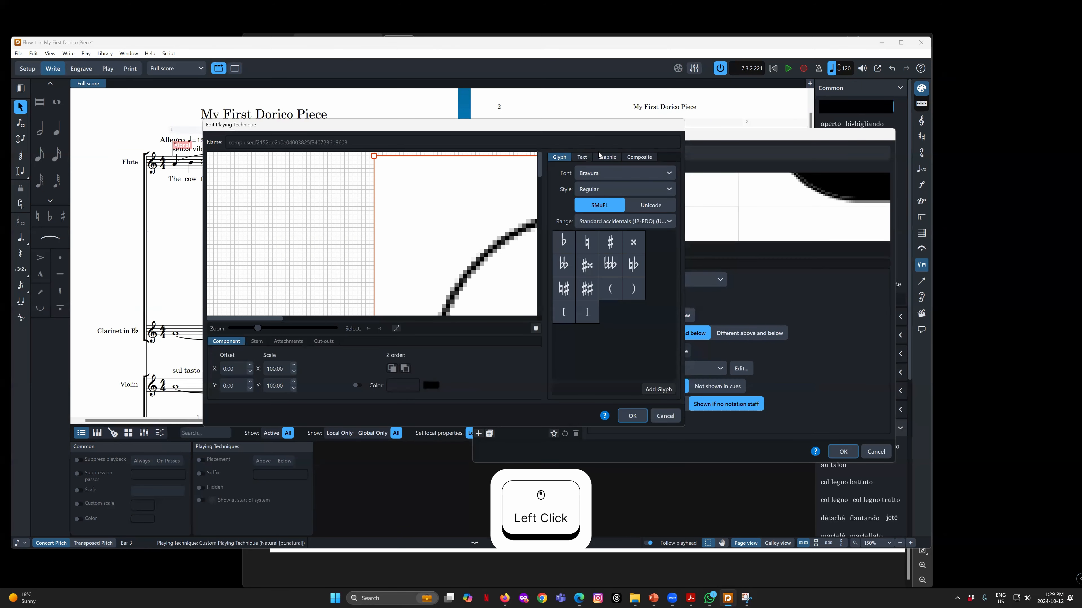
# Set the graphic's X and Y scale to 2
pyautogui.moveTo(276, 370); pyautogui.dragTo(243, 385)
pyautogui.write('2')
pyautogui.click(274, 385)
pyautogui.write('2')
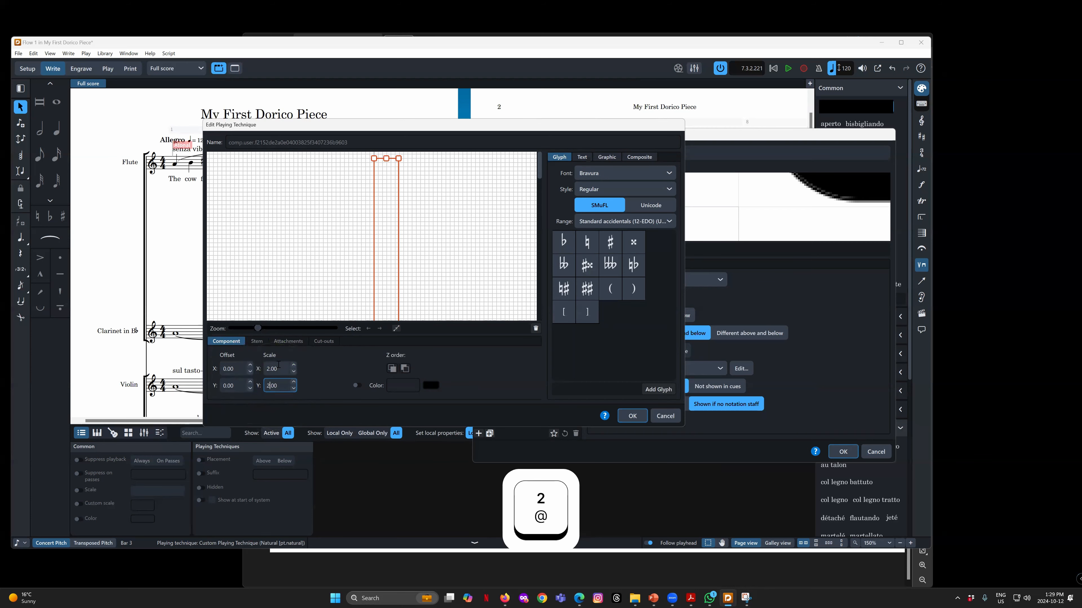
pyautogui.click(279, 367)
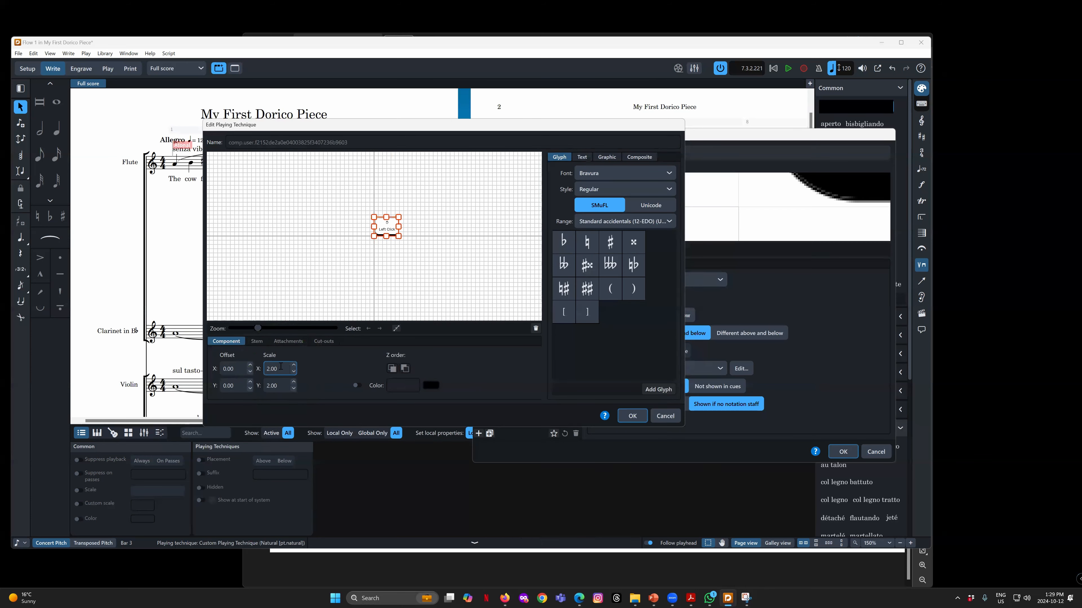
# Set the graphic's X and Y scale to 3 and accept the changes to the symbol and playing technique
pyautogui.moveTo(271, 371); pyautogui.dragTo(253, 371)
pyautogui.write('3')
pyautogui.click(270, 385)
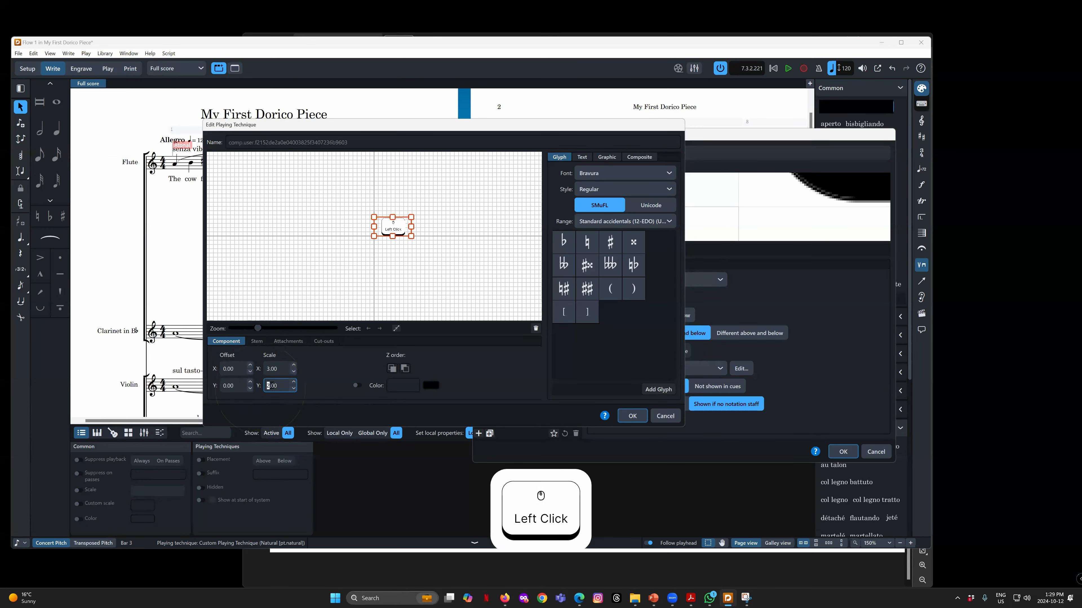
pyautogui.moveTo(271, 386); pyautogui.dragTo(264, 386)
pyautogui.write('3')
pyautogui.click(281, 369)
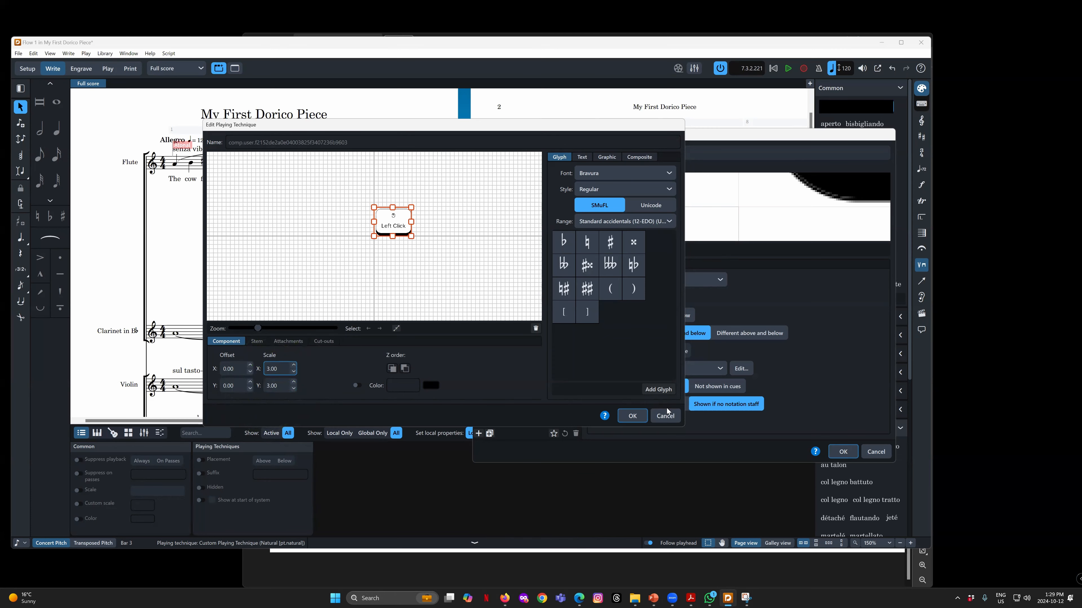
pyautogui.click(631, 417)
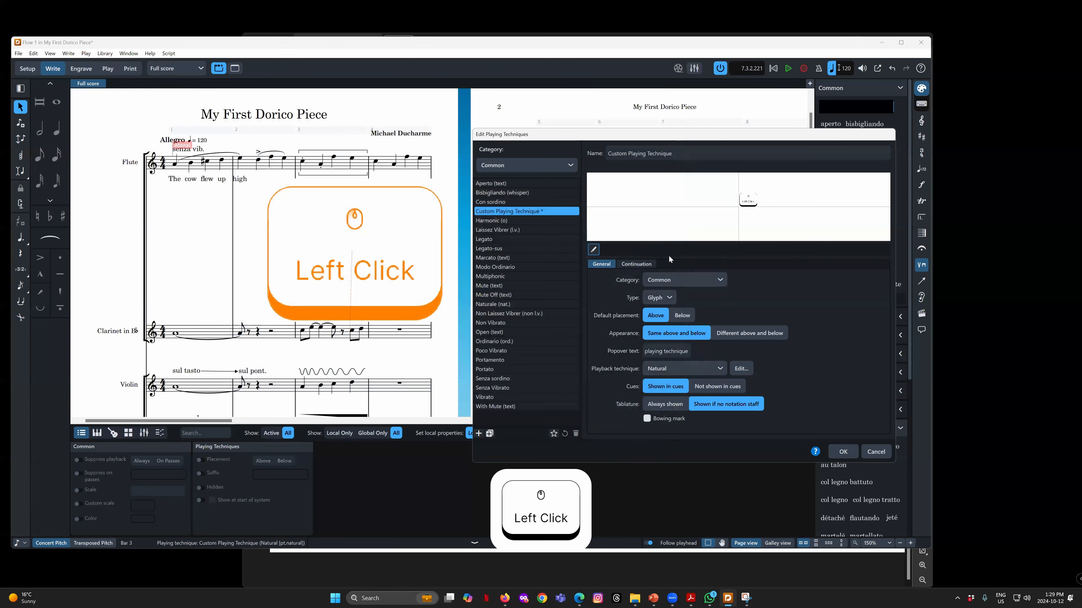
pyautogui.click(840, 451)
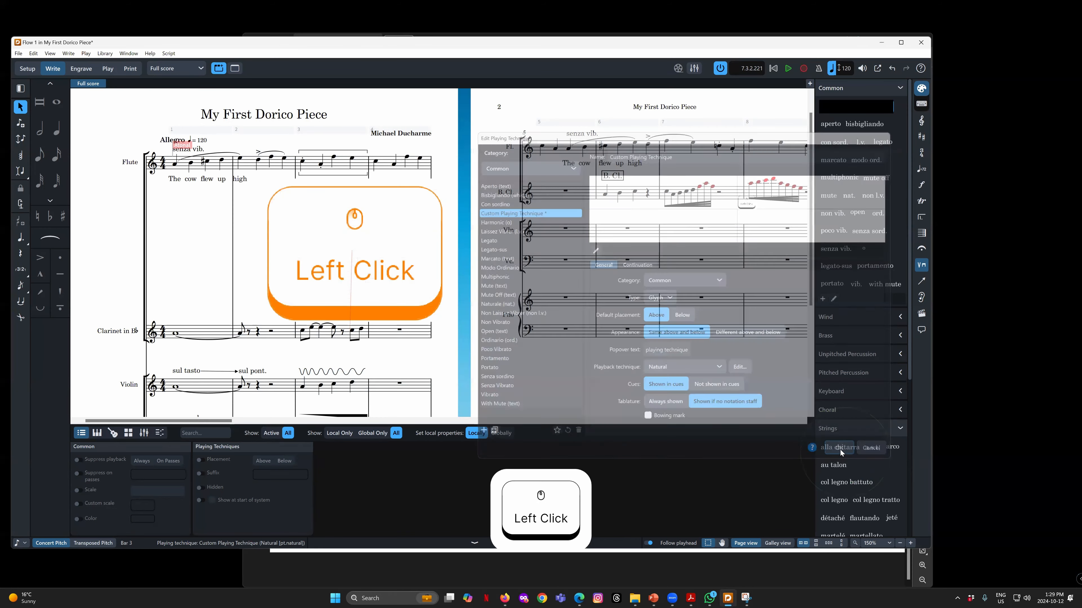
# Reopen the library's playing technique definitions and edit the symbol of the custom graphic technique used in the clarinet's bar 3
pyautogui.click(452, 227)
pyautogui.click(353, 189)
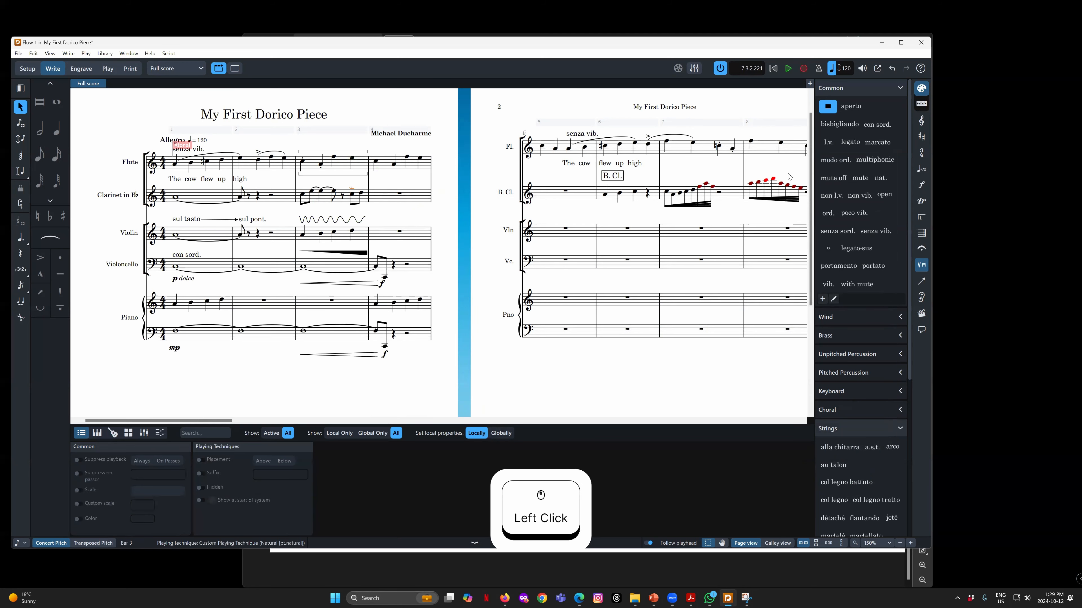
pyautogui.click(105, 53)
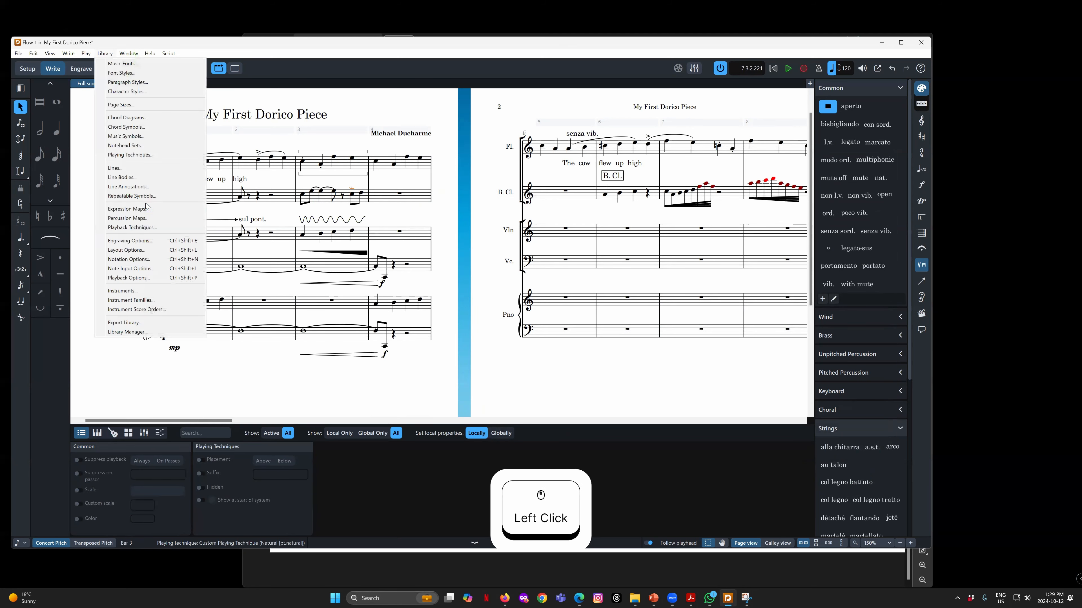
pyautogui.click(131, 156)
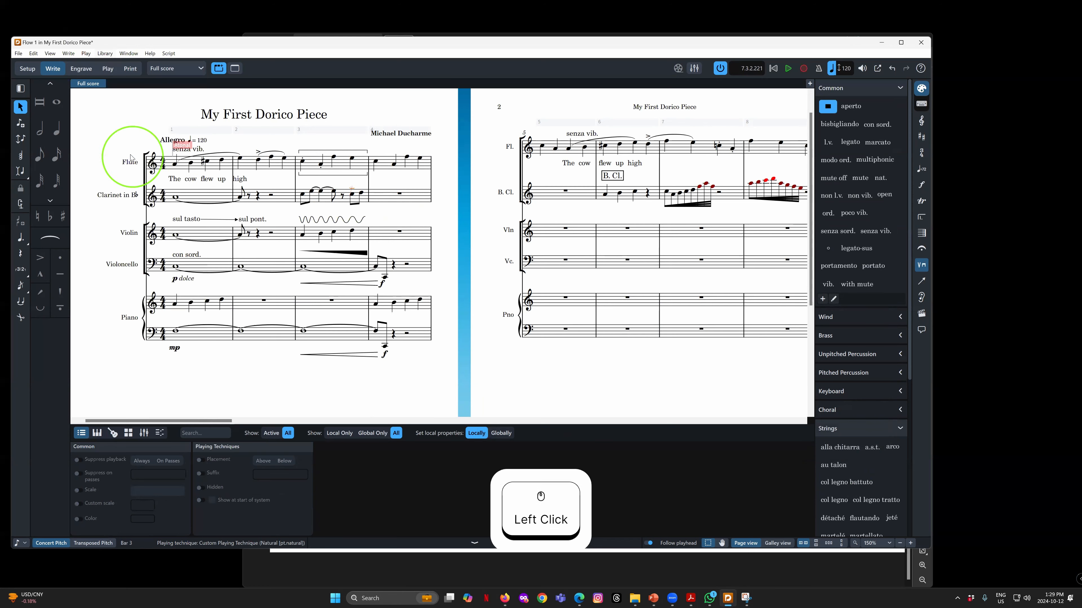
pyautogui.click(594, 249)
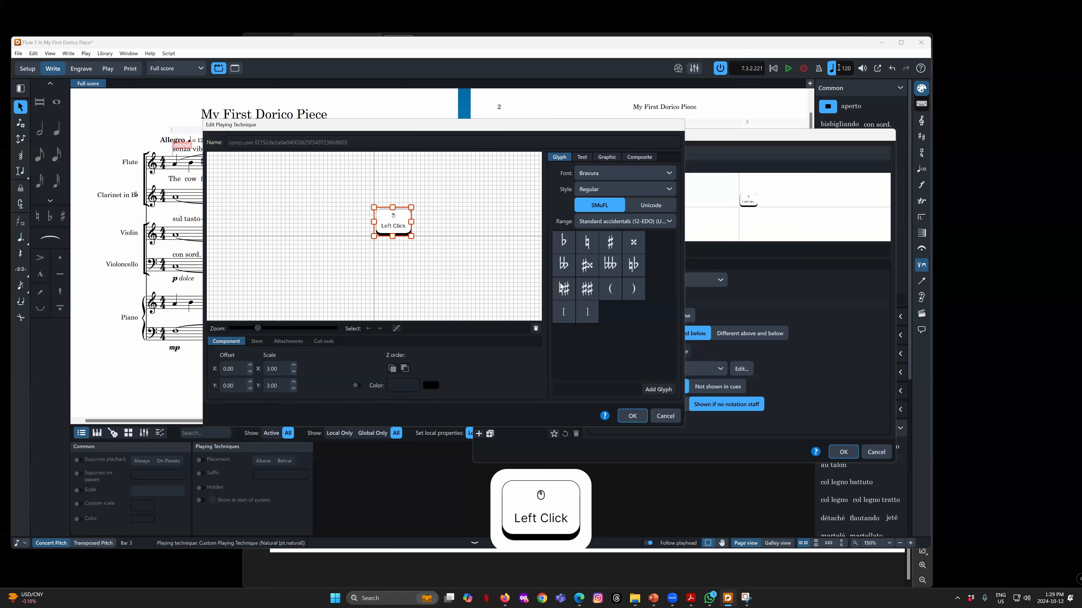
# Set the graphic's X and Y scale to 10 and accept the changes to the symbol and playing technique
pyautogui.click(269, 369)
pyautogui.write('10')
pyautogui.click(270, 385)
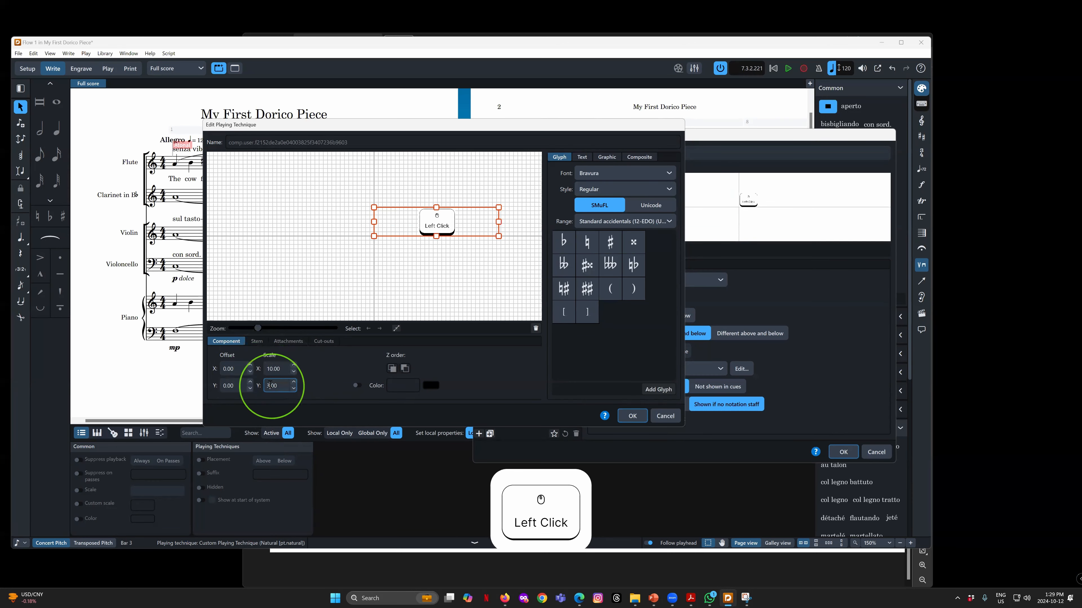
pyautogui.moveTo(270, 386); pyautogui.dragTo(267, 386)
pyautogui.write('10')
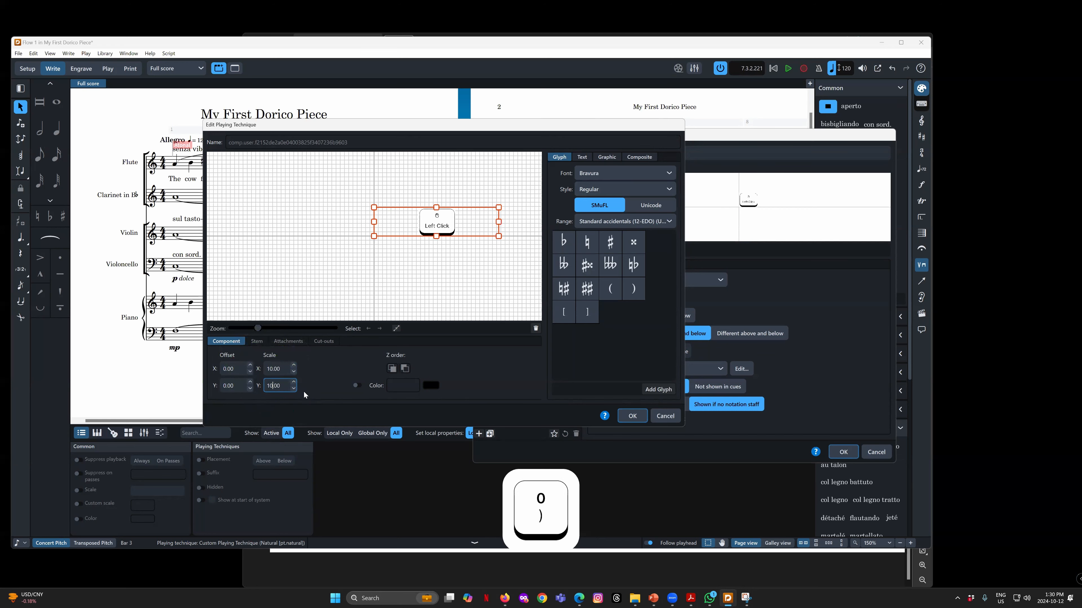
pyautogui.click(287, 370)
pyautogui.click(635, 418)
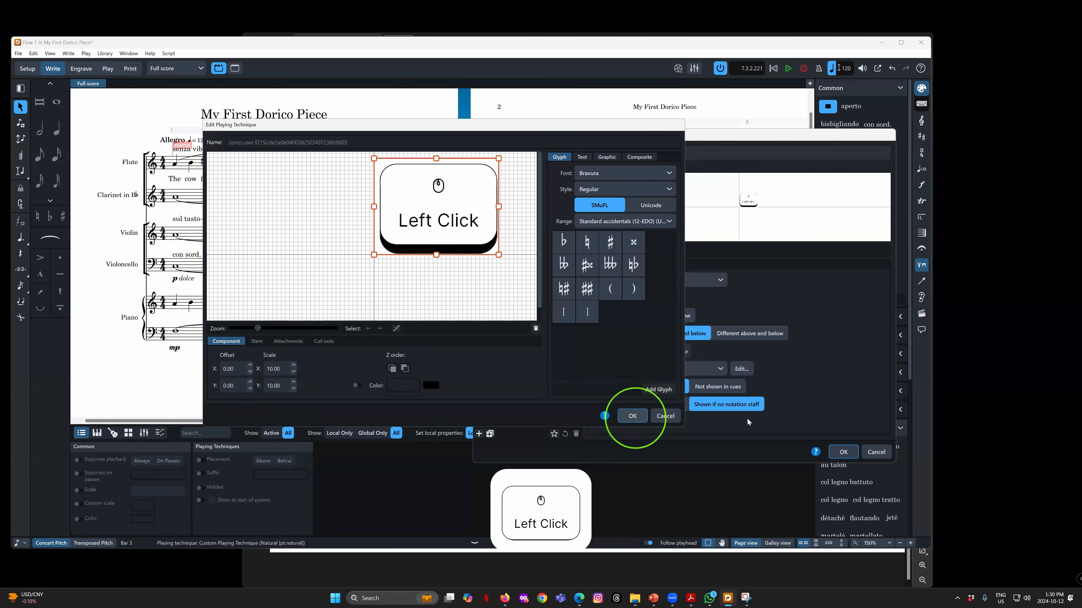
pyautogui.click(837, 452)
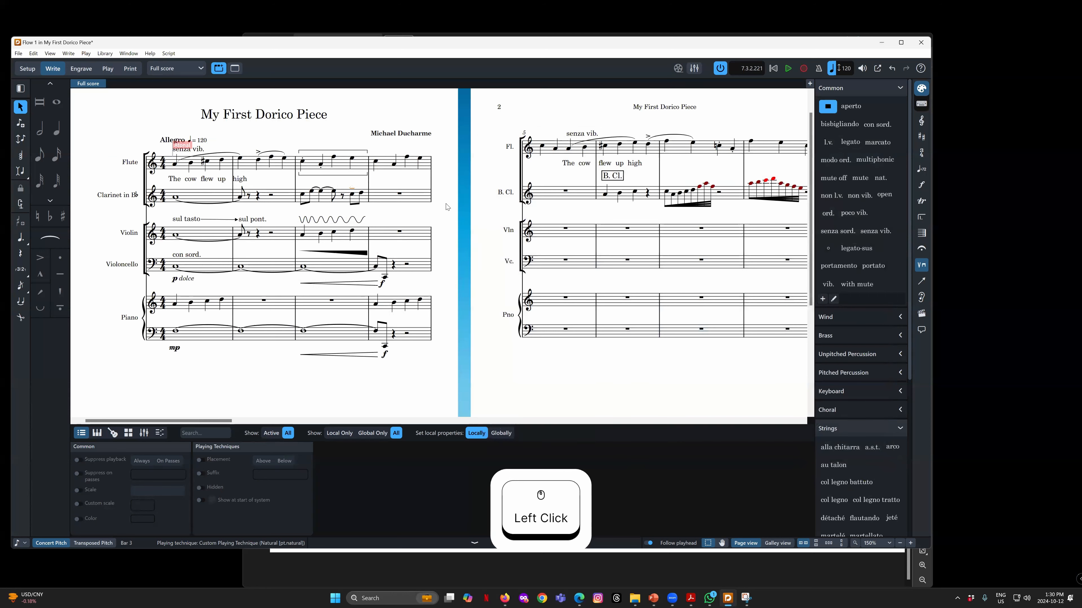
# Add the custom graphic technique to the accented note in the flute's bar 2 and the last note in the piano upper staff's bar 1
pyautogui.click(449, 225)
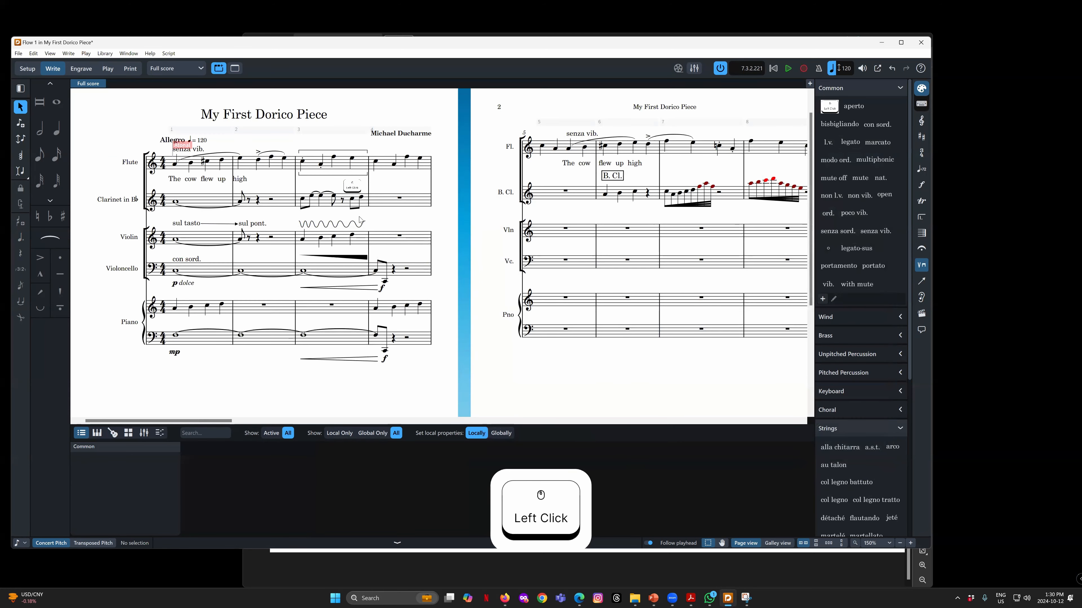
pyautogui.click(353, 186)
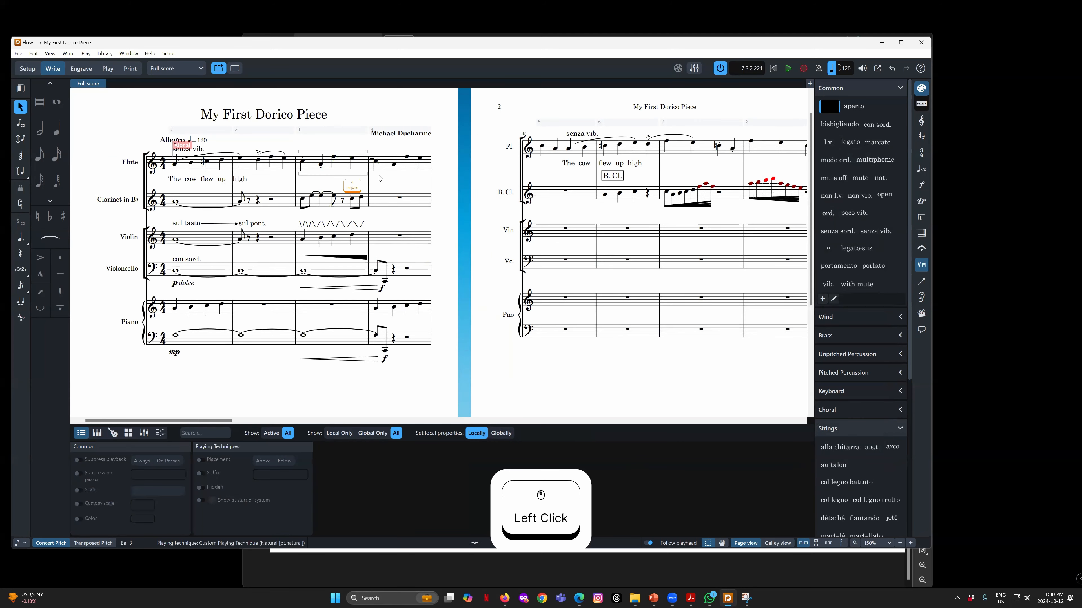
pyautogui.click(259, 160)
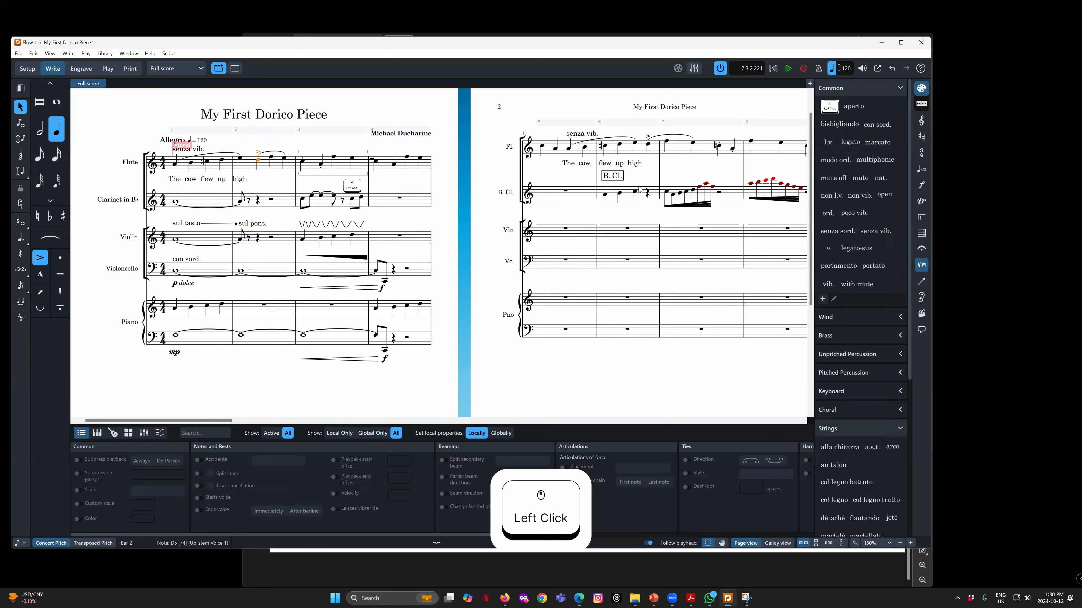
pyautogui.click(828, 106)
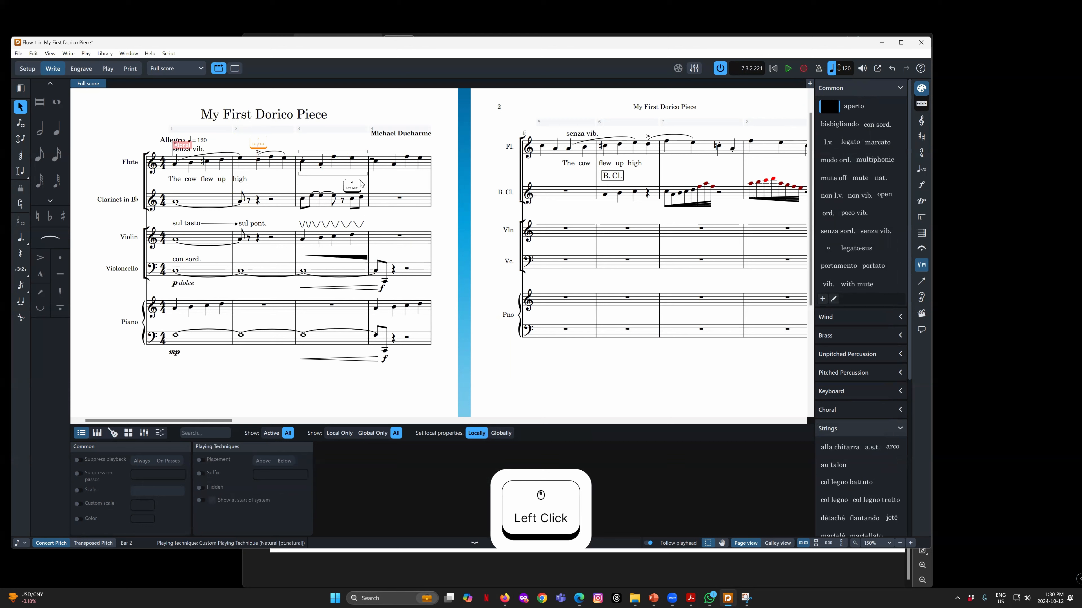
pyautogui.click(223, 305)
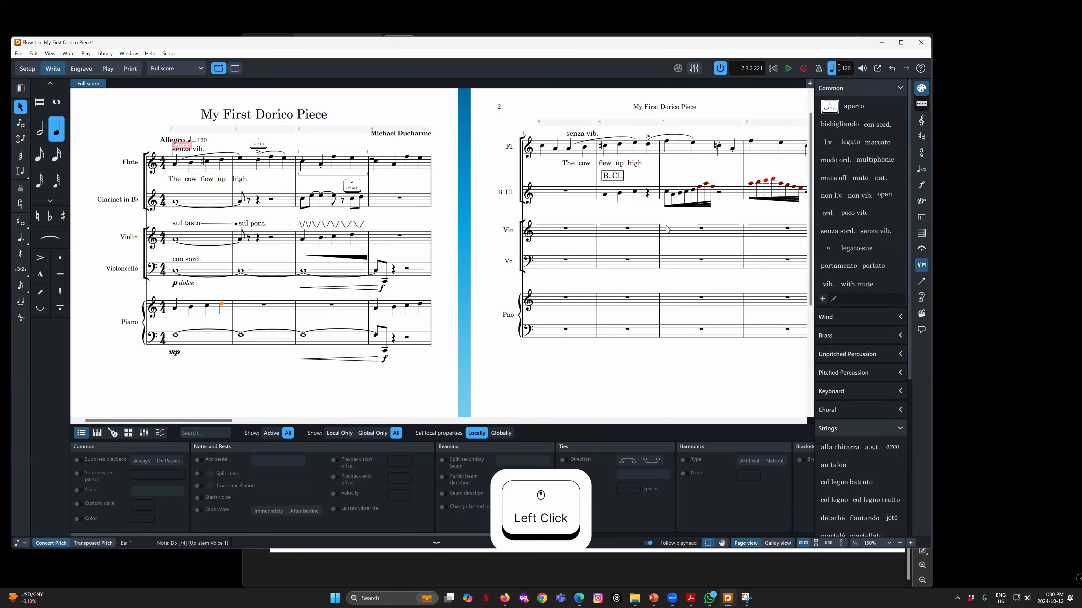
pyautogui.click(834, 109)
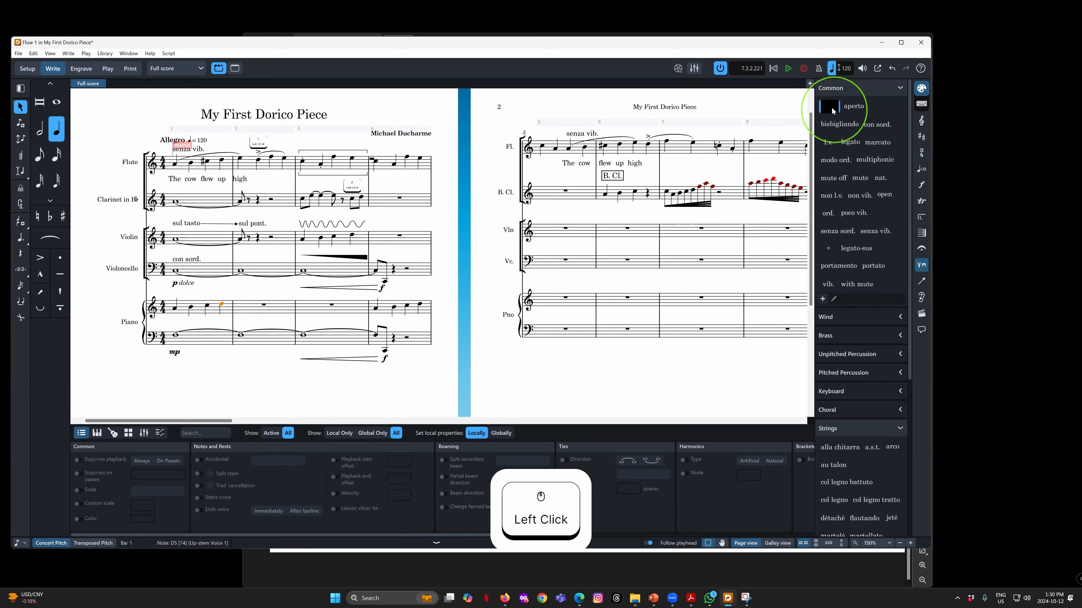
pyautogui.click(260, 391)
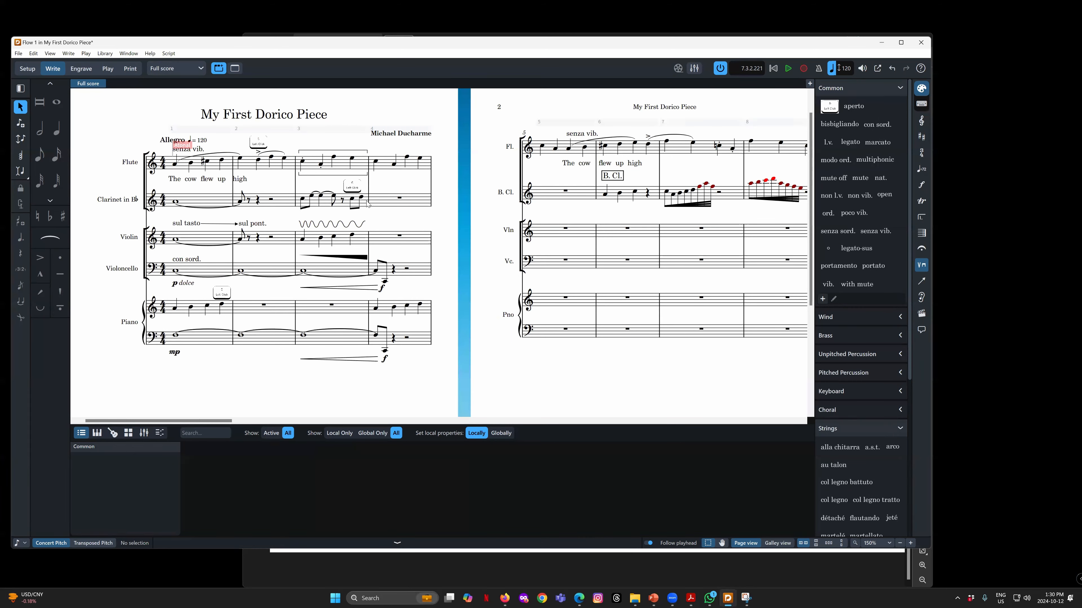
pyautogui.click(401, 203)
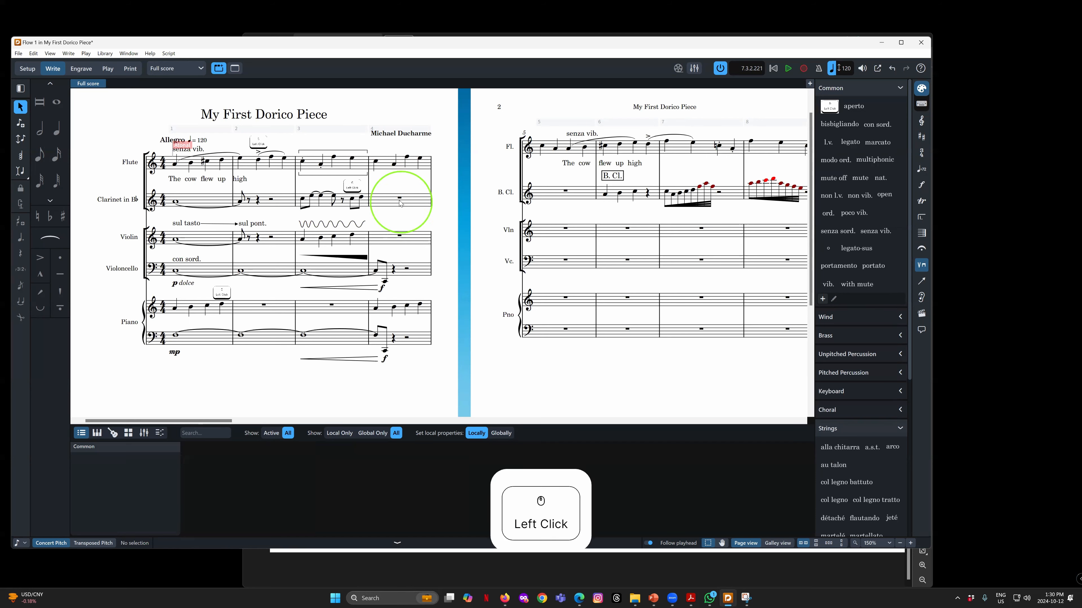
pyautogui.click(352, 186)
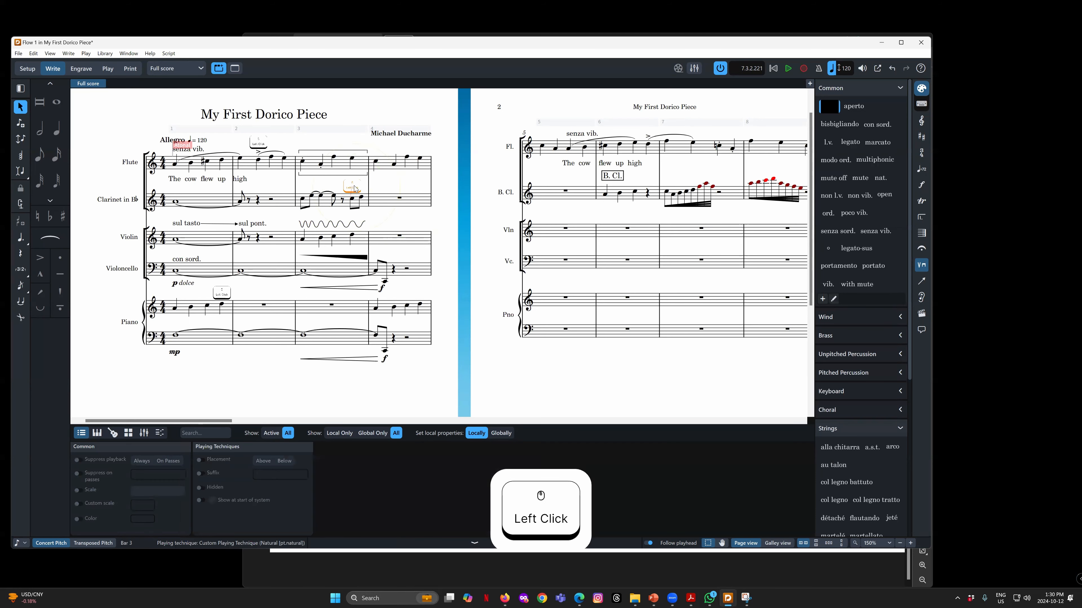
pyautogui.click(259, 143)
pyautogui.click(352, 187)
pyautogui.click(262, 144)
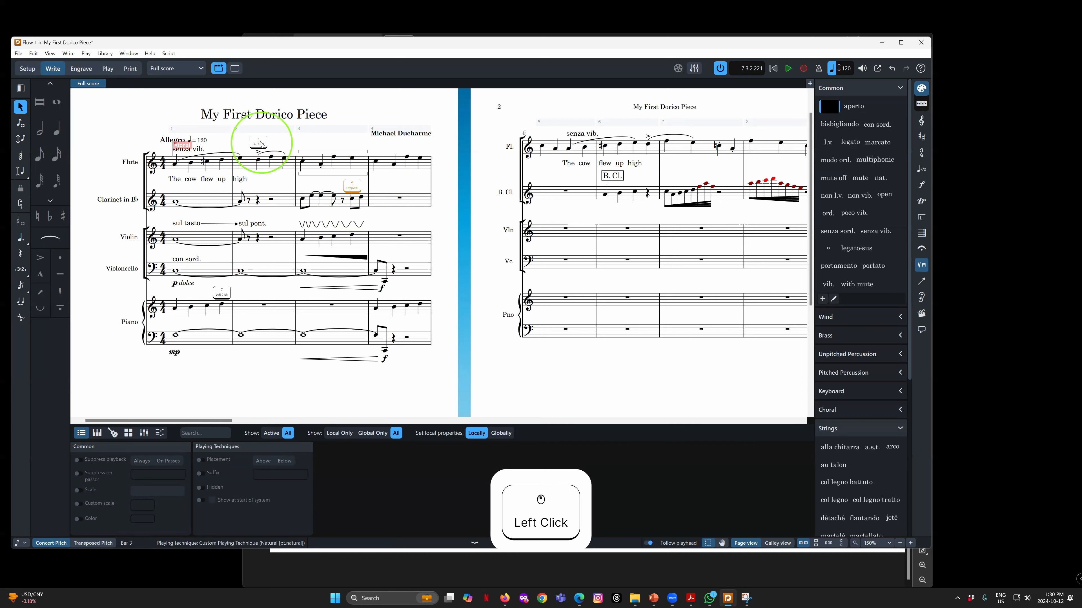
pyautogui.click(354, 188)
pyautogui.click(263, 143)
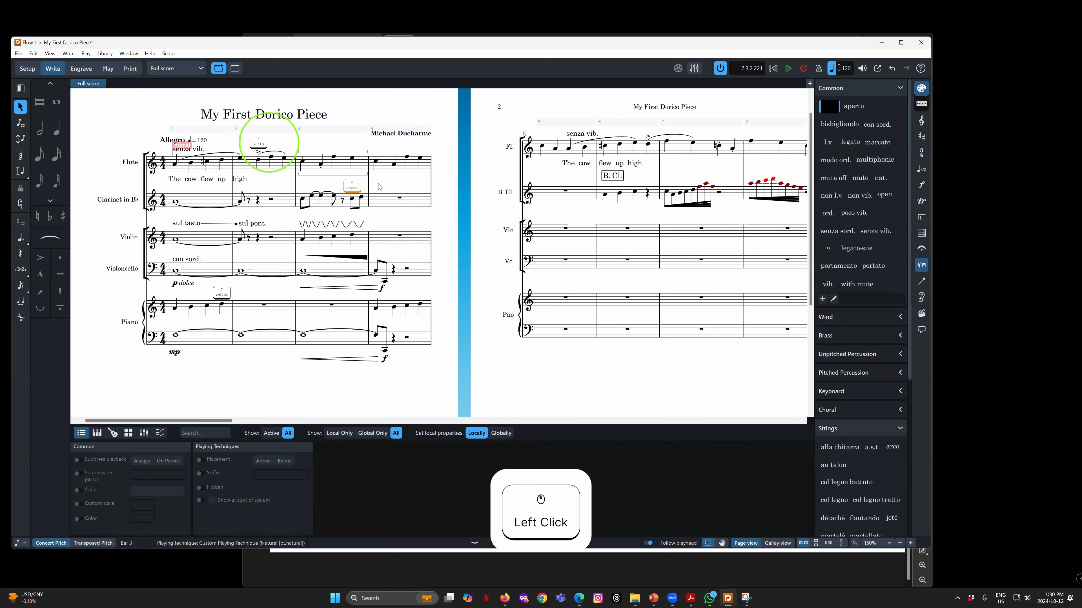
pyautogui.click(399, 200)
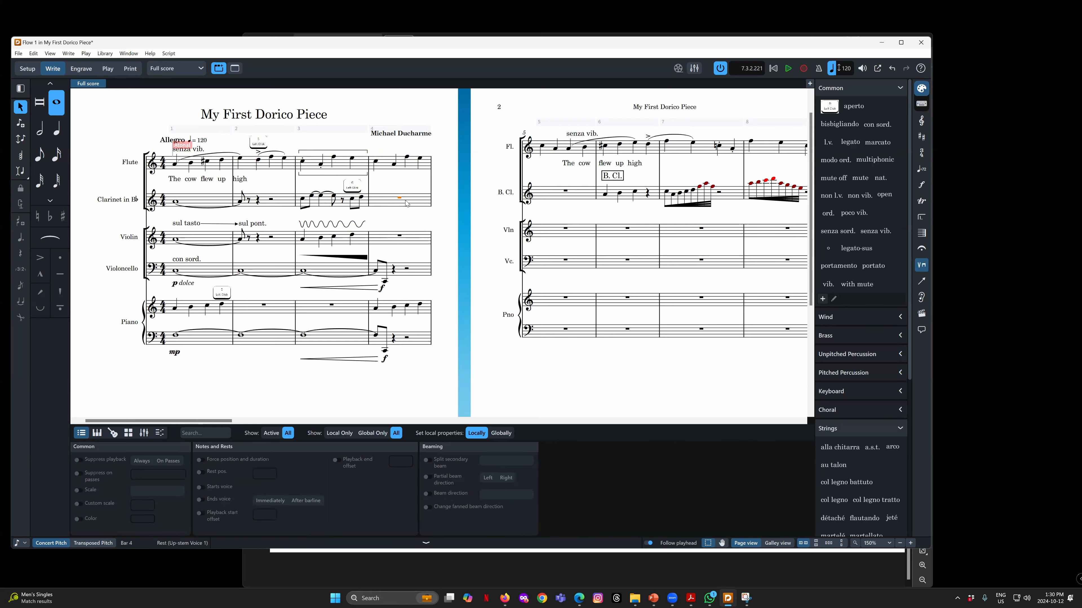
pyautogui.click(568, 229)
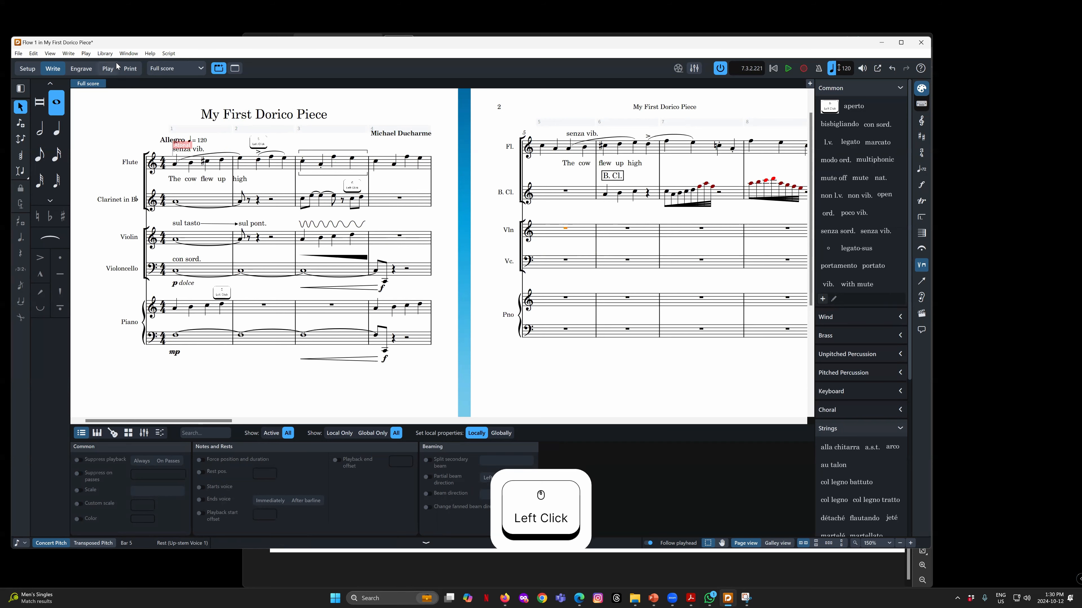
# Open the library's notehead set definitions and examine the Triangular, Diamonds and Scale Degree categories
pyautogui.click(104, 53)
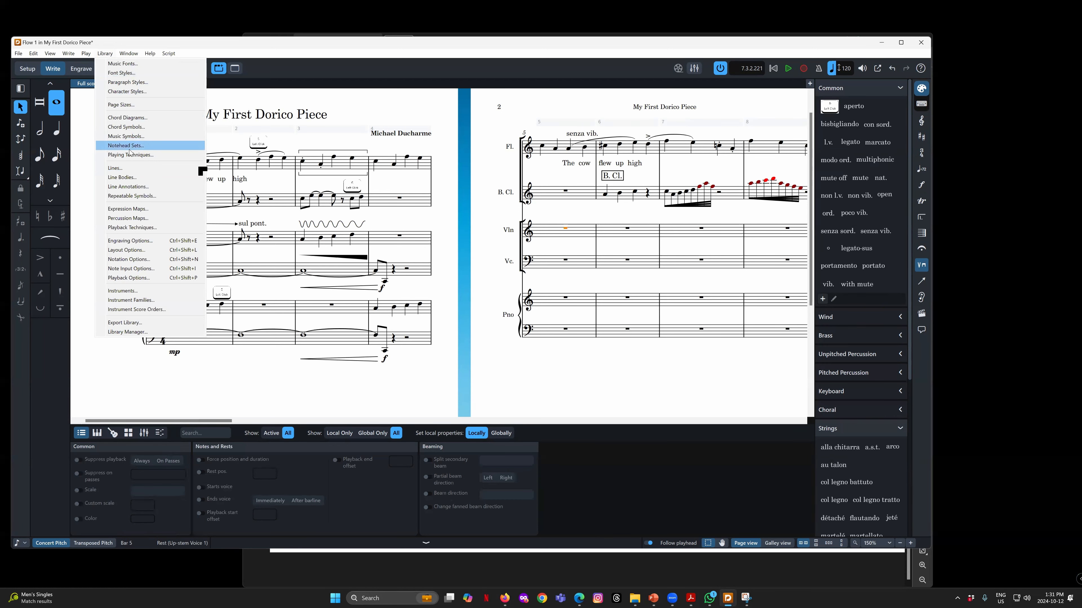
pyautogui.click(154, 152)
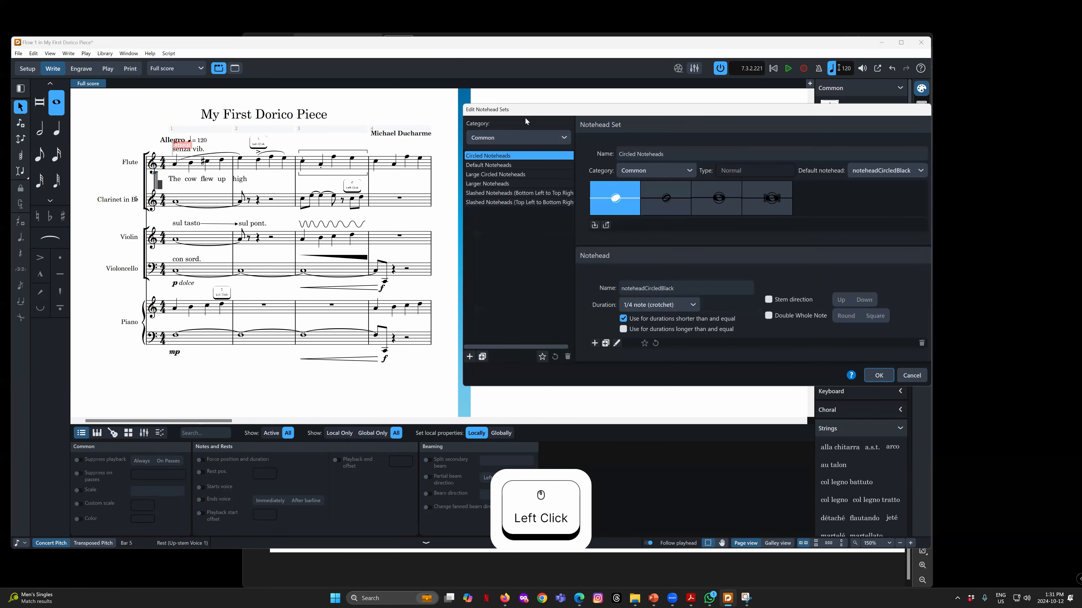
pyautogui.moveTo(515, 115); pyautogui.dragTo(298, 120)
pyautogui.click(291, 146)
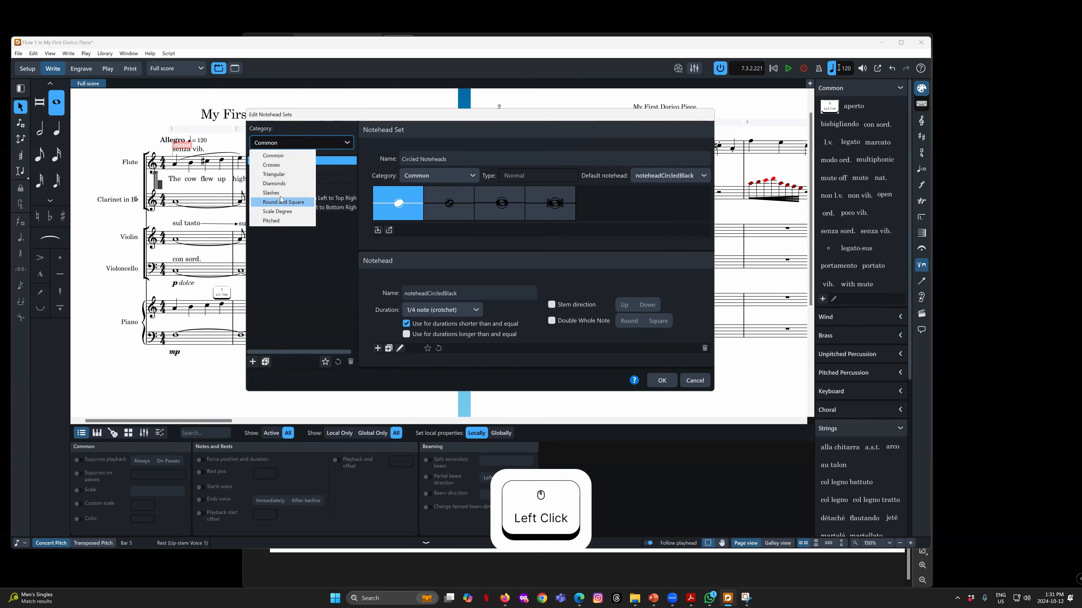
pyautogui.click(281, 173)
pyautogui.click(288, 143)
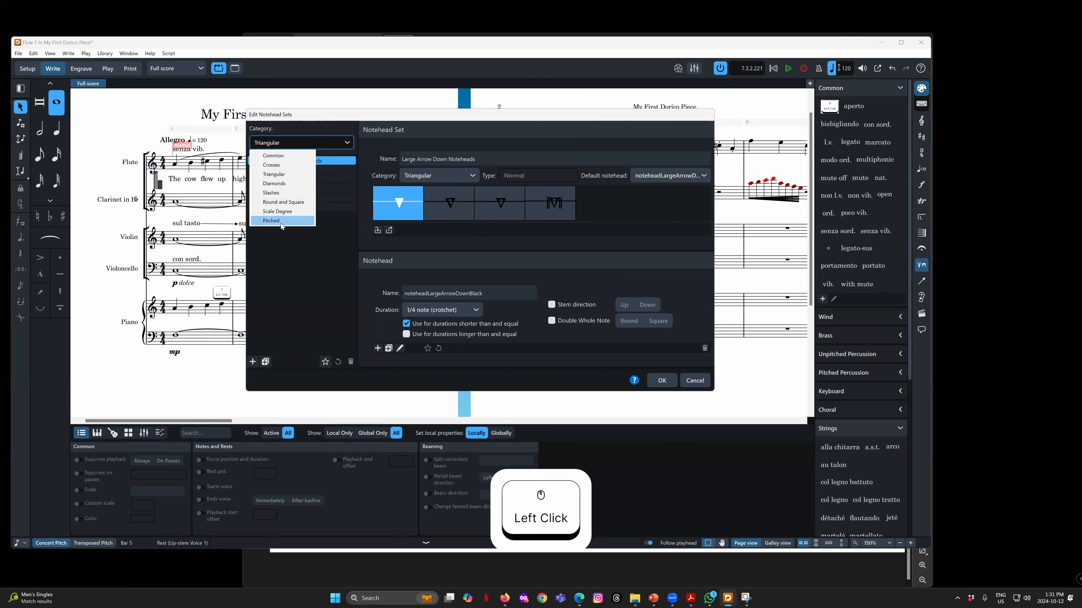
pyautogui.click(281, 183)
pyautogui.click(289, 144)
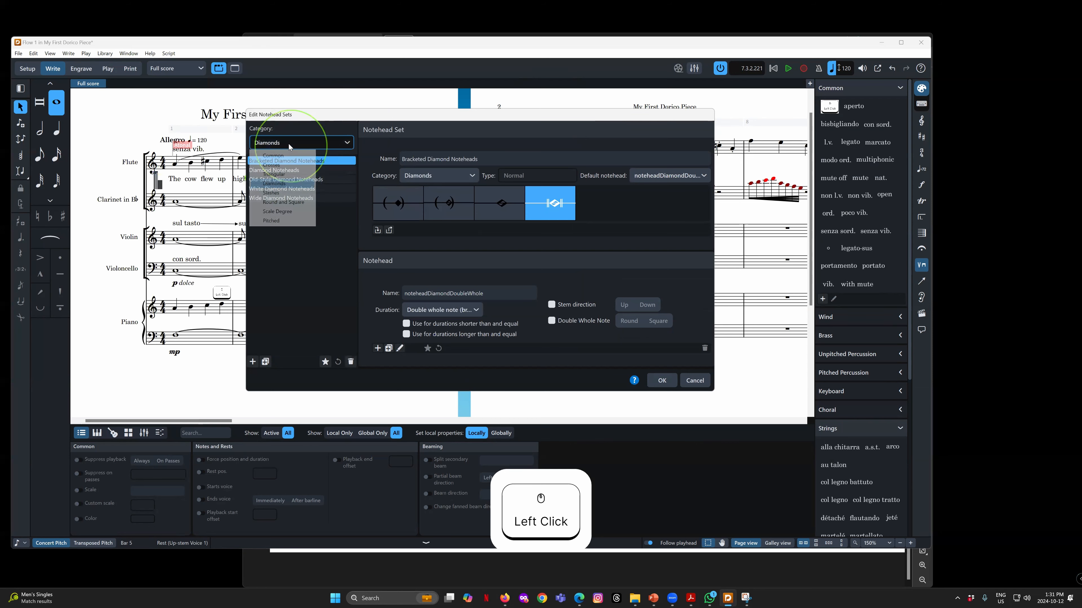
pyautogui.click(277, 212)
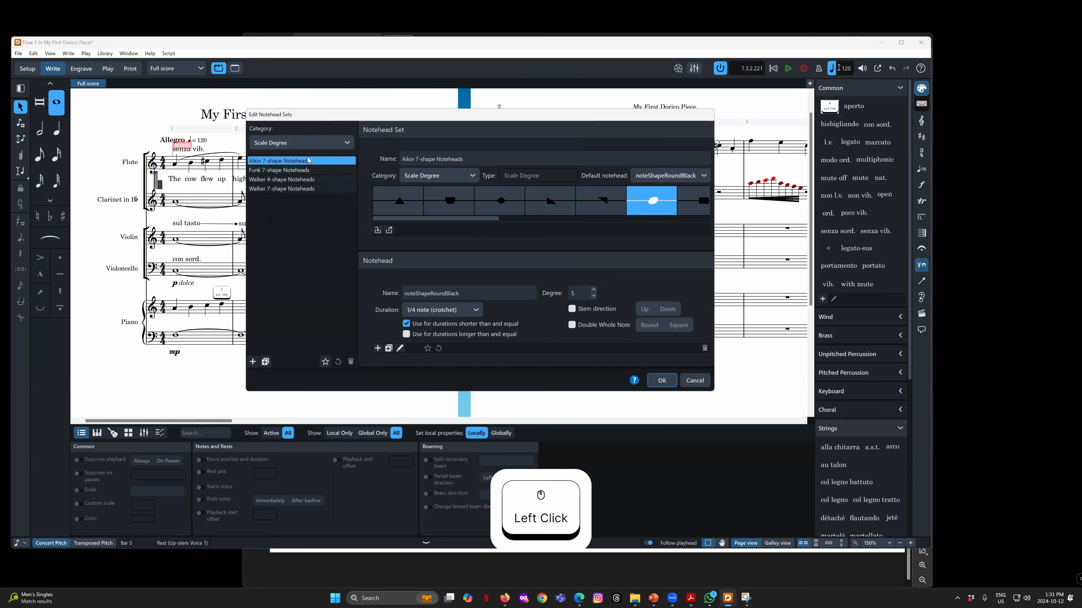
# Compare the Figurenotes and Pitch Name notehead sets in the Pitched category, and leave the notehead set editor without changes
pyautogui.click(295, 145)
pyautogui.click(285, 167)
pyautogui.click(290, 170)
pyautogui.click(297, 163)
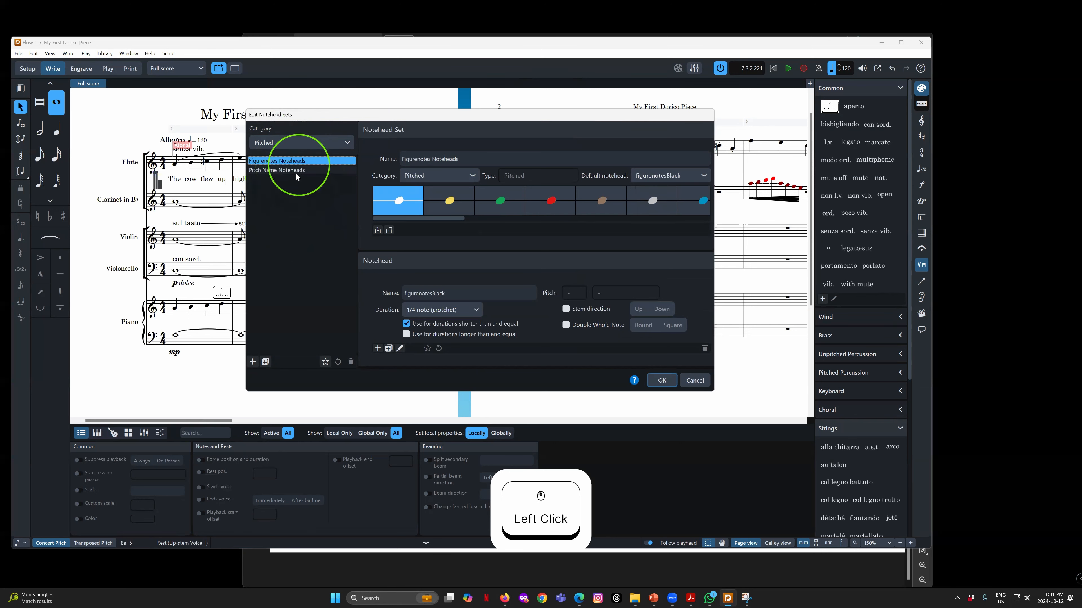
pyautogui.click(297, 171)
pyautogui.click(301, 162)
pyautogui.click(305, 168)
pyautogui.click(307, 161)
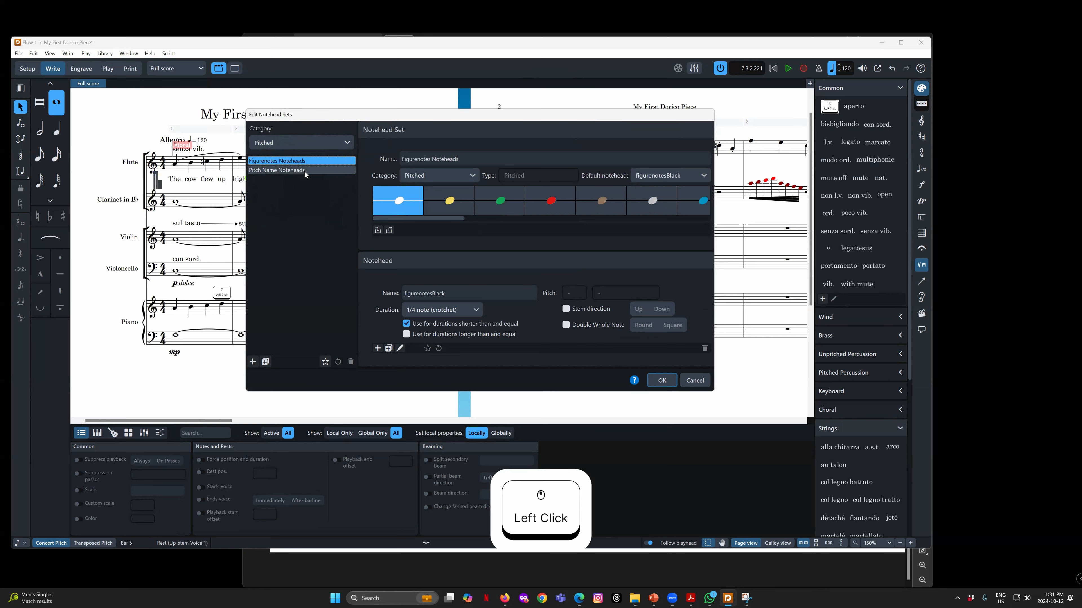
pyautogui.click(304, 172)
pyautogui.click(313, 160)
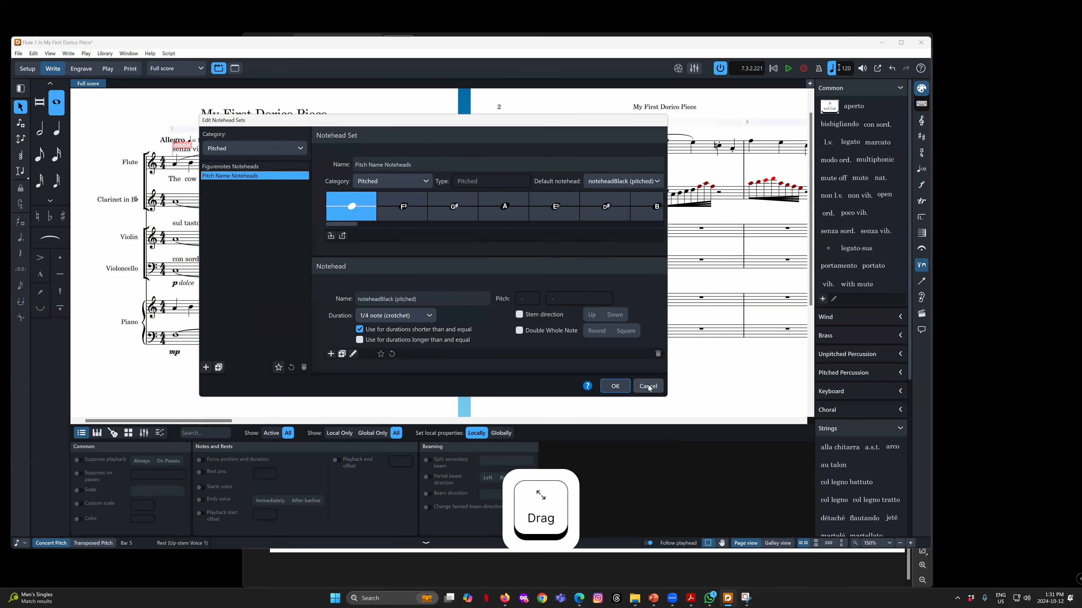
pyautogui.click(648, 386)
# Examine the notehead options, including the Pitched ones, available for the first note in the clarinet's bar 3
pyautogui.click(303, 199)
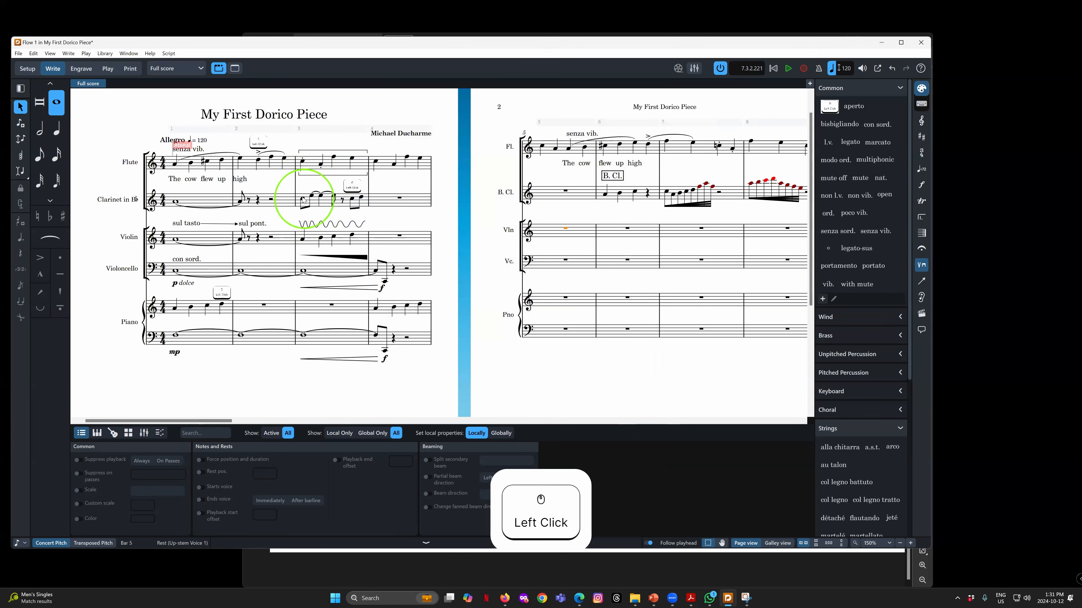
pyautogui.rightClick(302, 199)
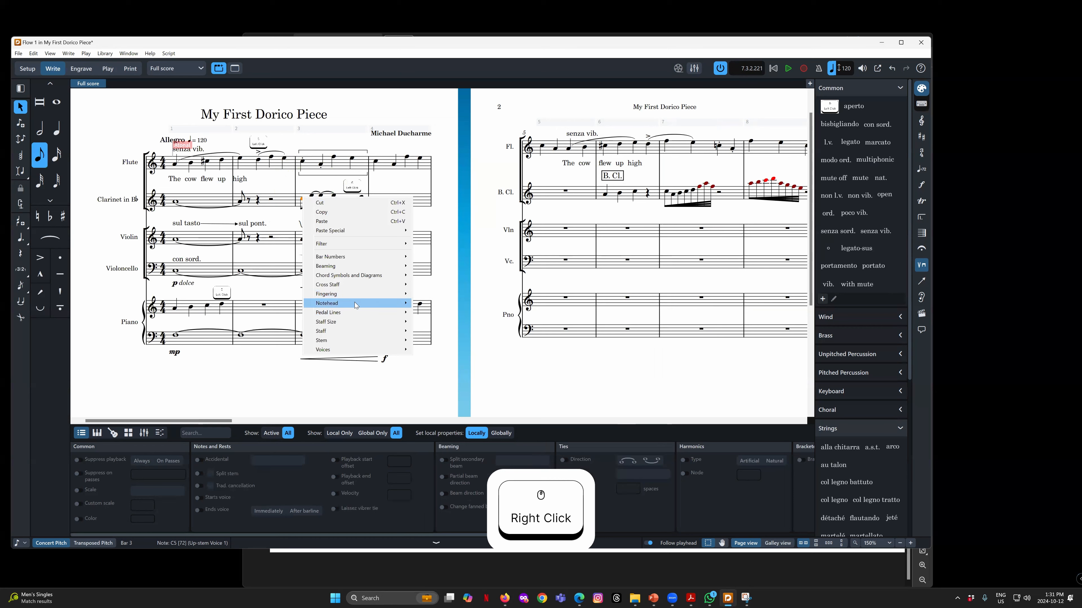
pyautogui.moveTo(354, 301)
pyautogui.moveTo(481, 364)
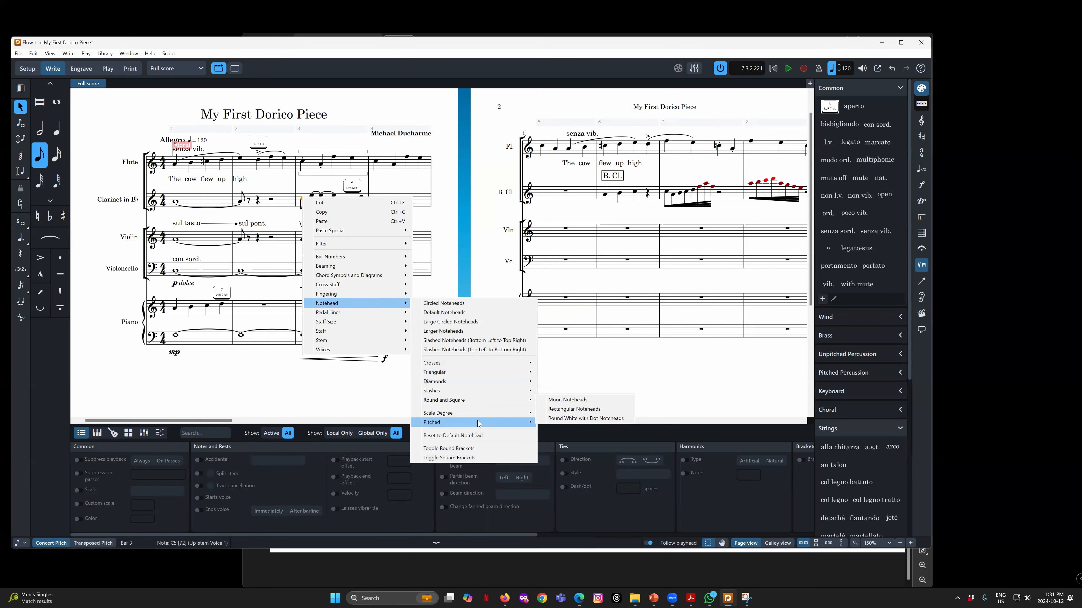
pyautogui.moveTo(477, 421)
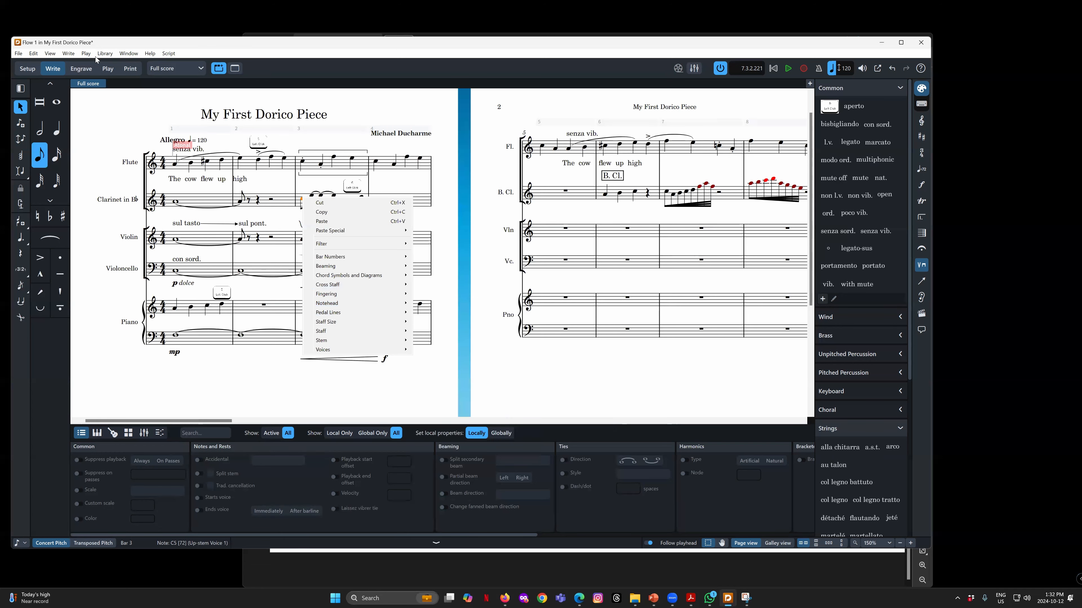
# Open the library's notehead set definitions and display the Pitched category
pyautogui.click(105, 54)
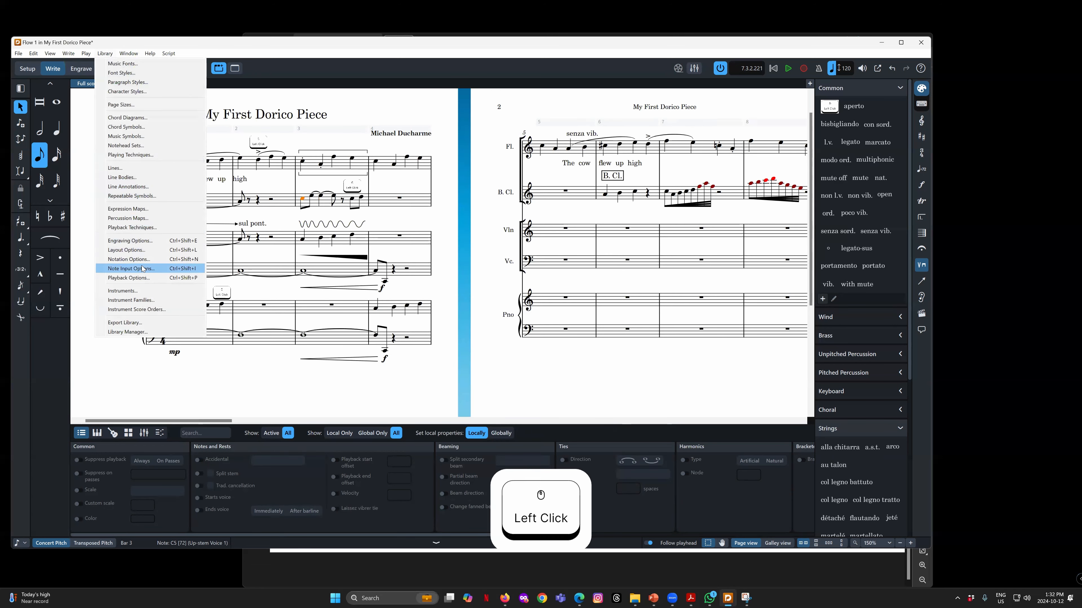
pyautogui.click(145, 145)
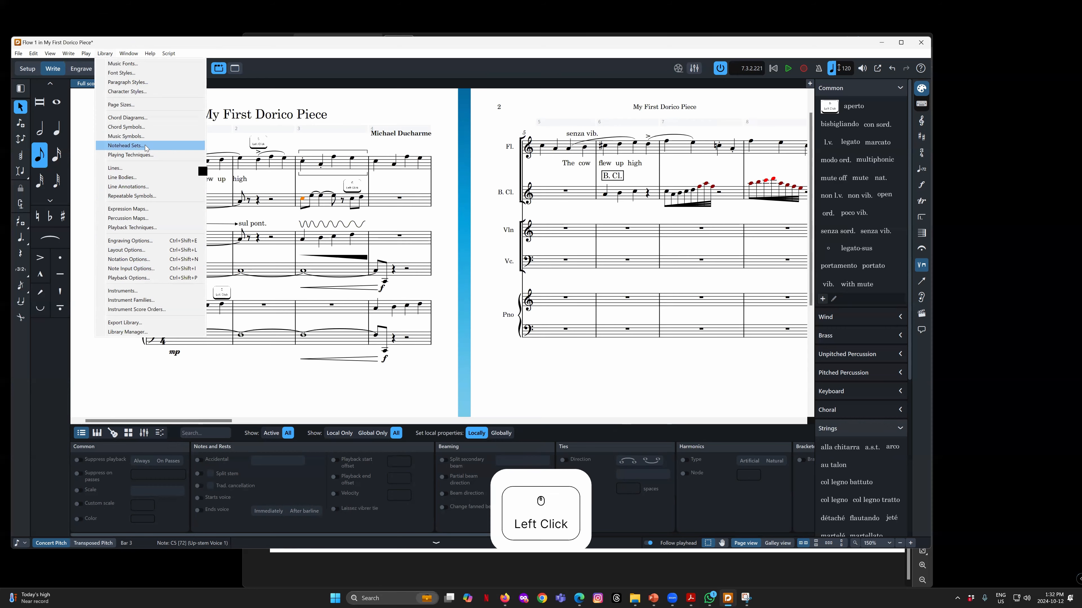
pyautogui.click(255, 148)
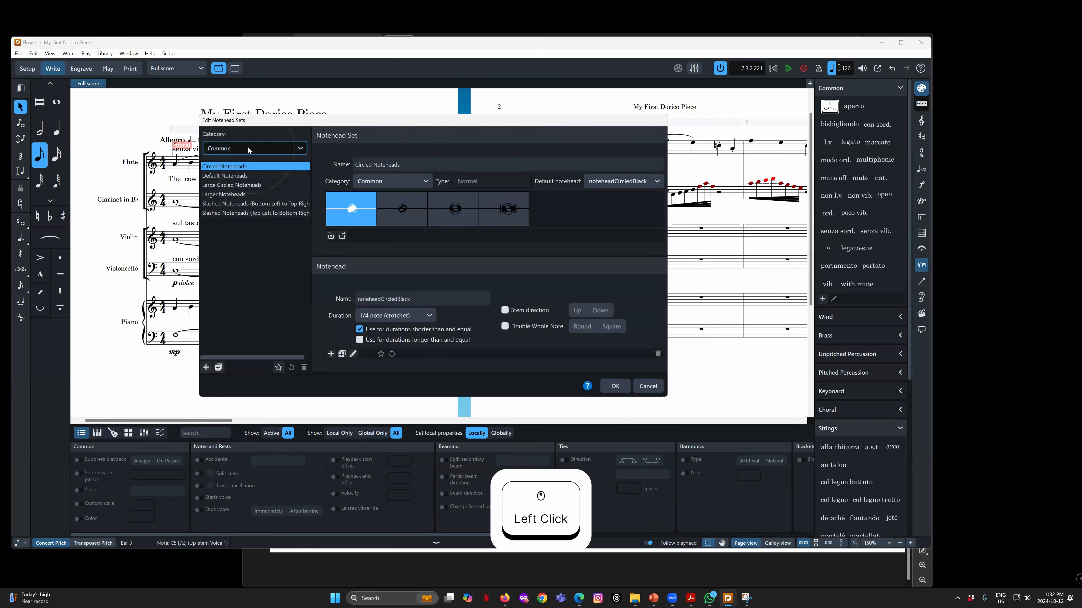
pyautogui.click(236, 229)
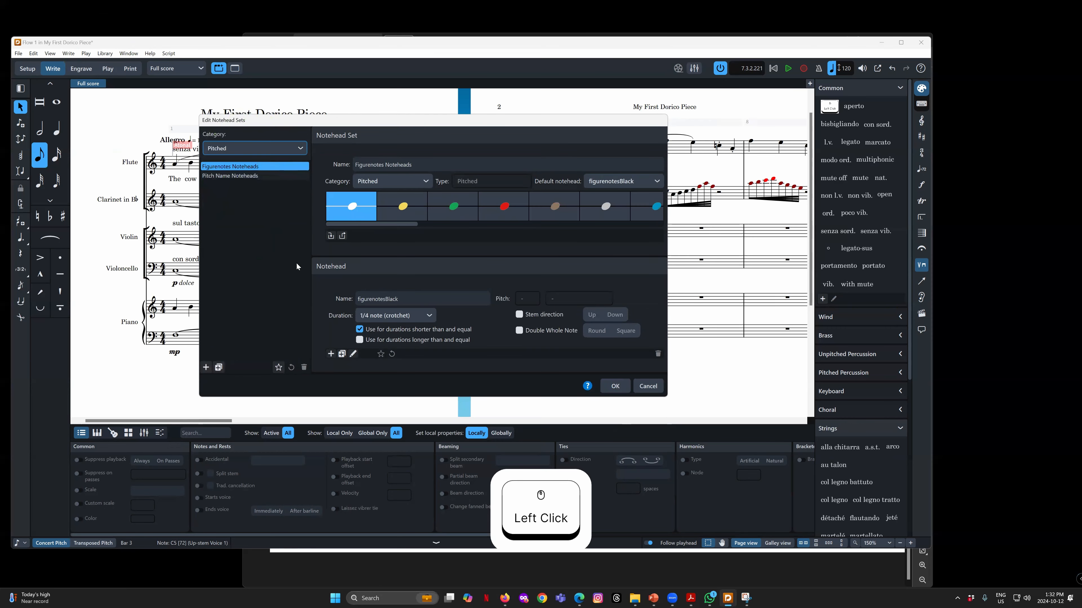
pyautogui.click(206, 367)
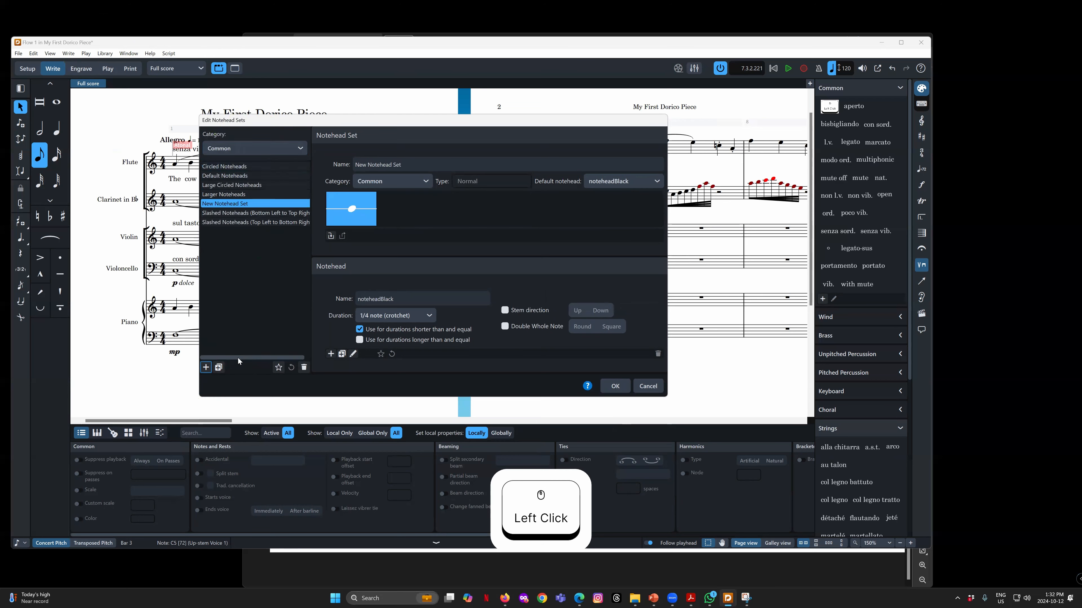
pyautogui.click(300, 367)
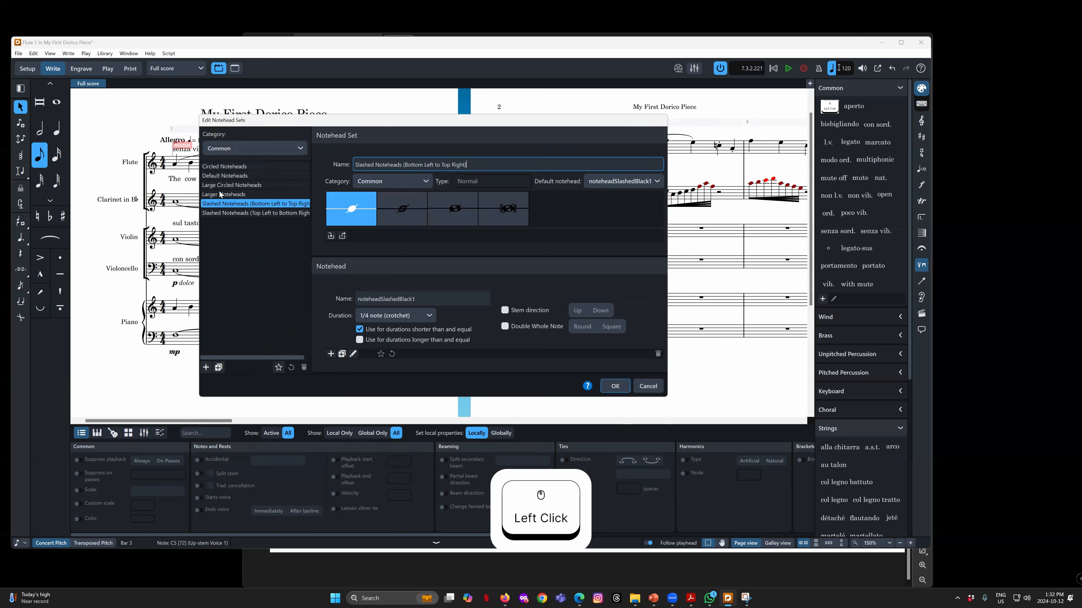
pyautogui.click(229, 148)
pyautogui.click(227, 227)
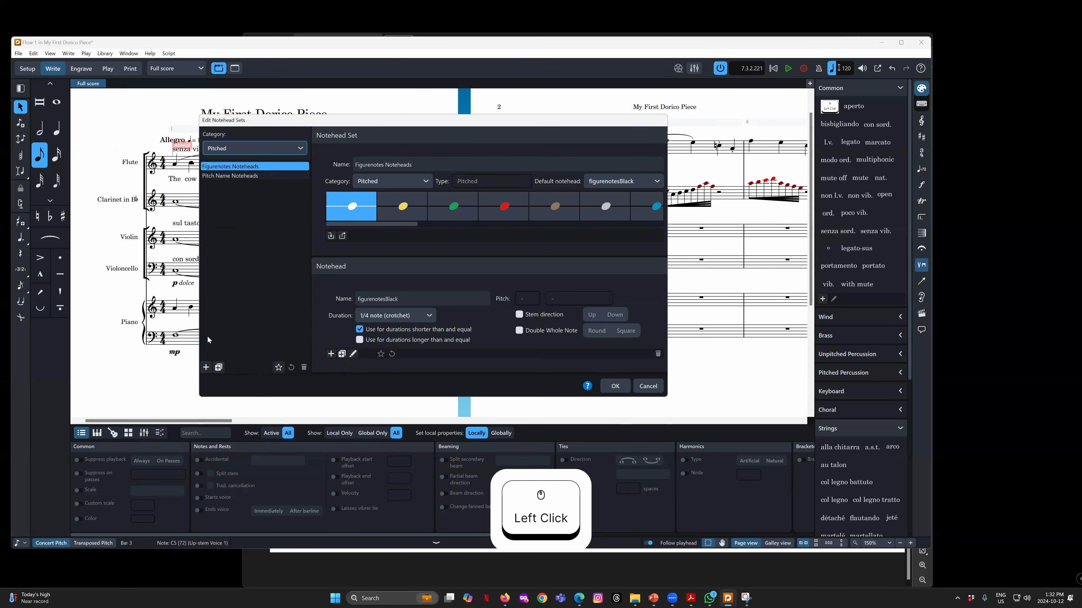
# Create a new notehead set and assign it to the Pitched category
pyautogui.click(206, 367)
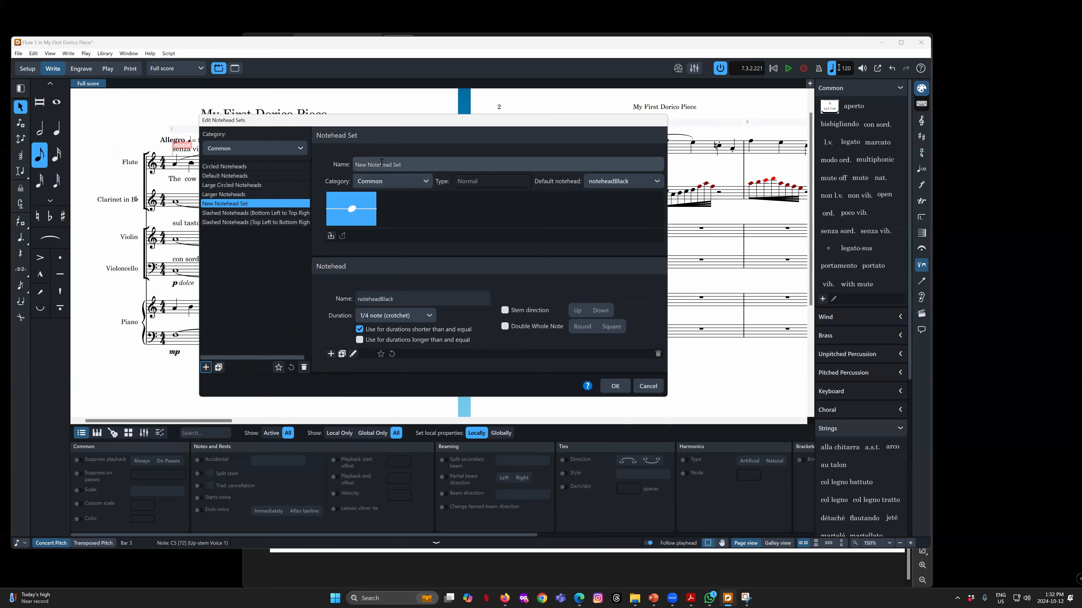
pyautogui.click(410, 182)
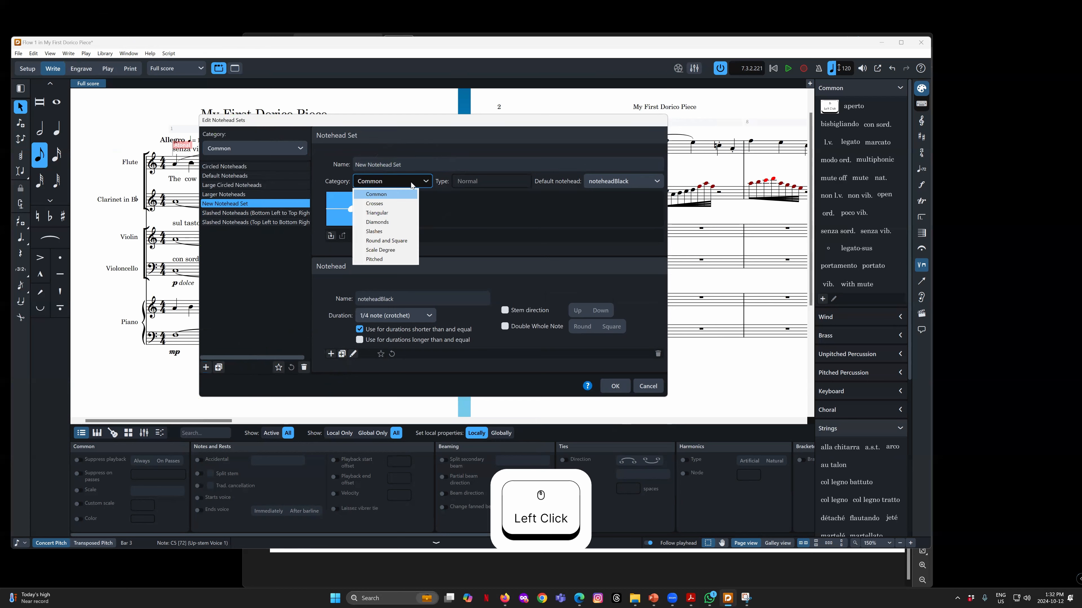
pyautogui.click(379, 259)
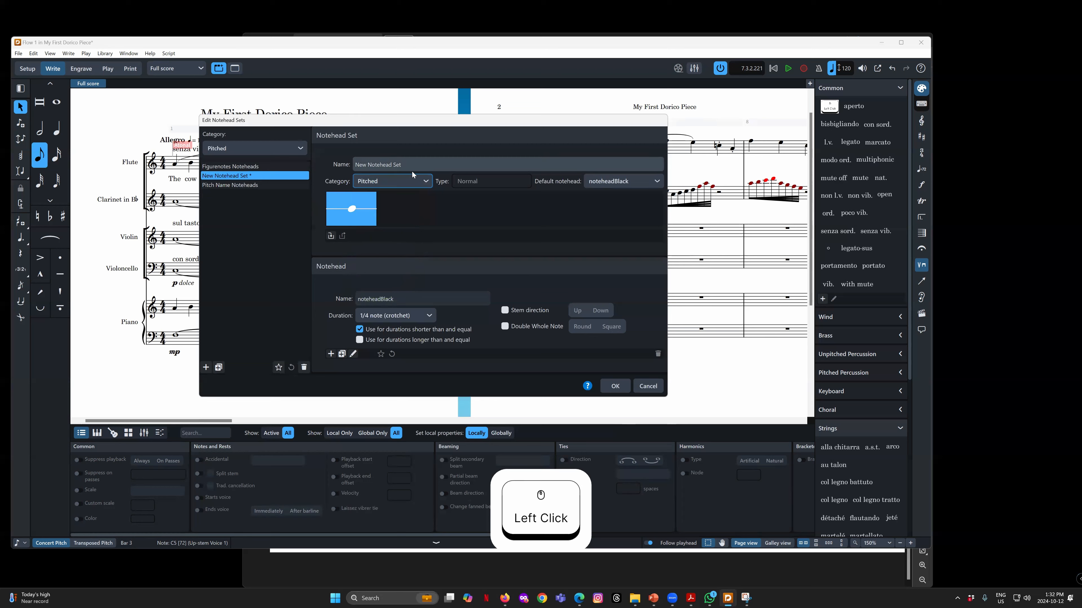
# Name the new notehead set "My Graphic Notehead" and keep it selected in the Pitched category
pyautogui.moveTo(411, 165); pyautogui.dragTo(291, 166)
pyautogui.rightClick(263, 161)
pyautogui.click(333, 178)
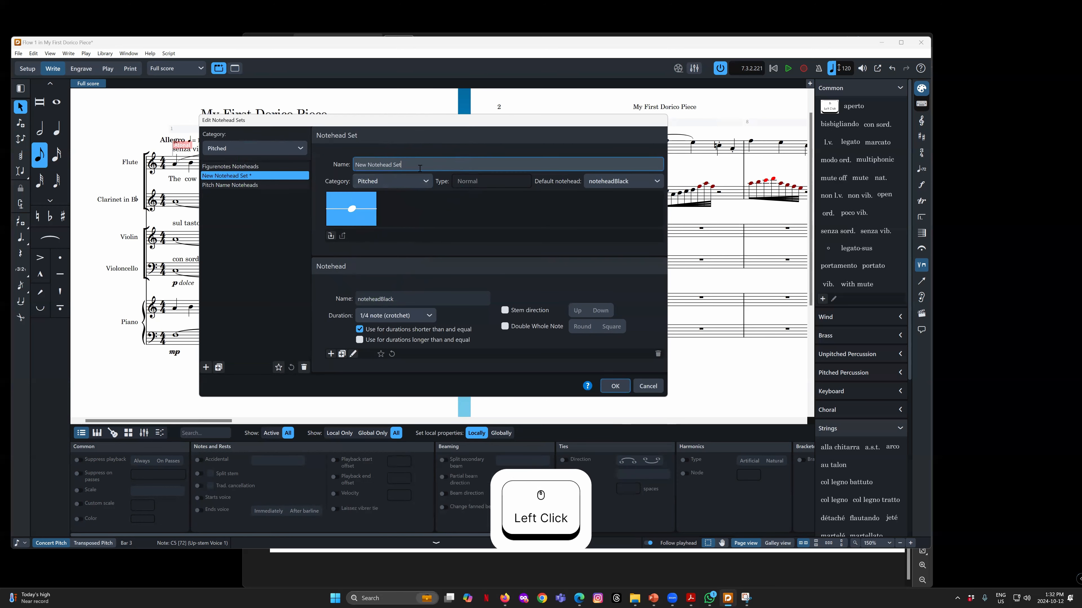
pyautogui.write('M')
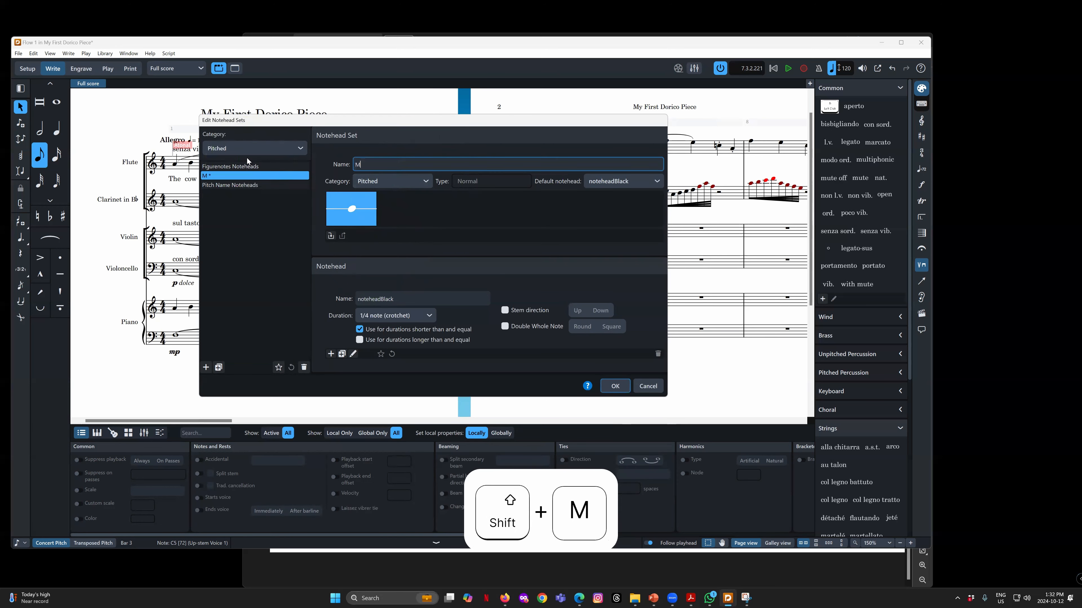
pyautogui.write('y Graphic Notehead')
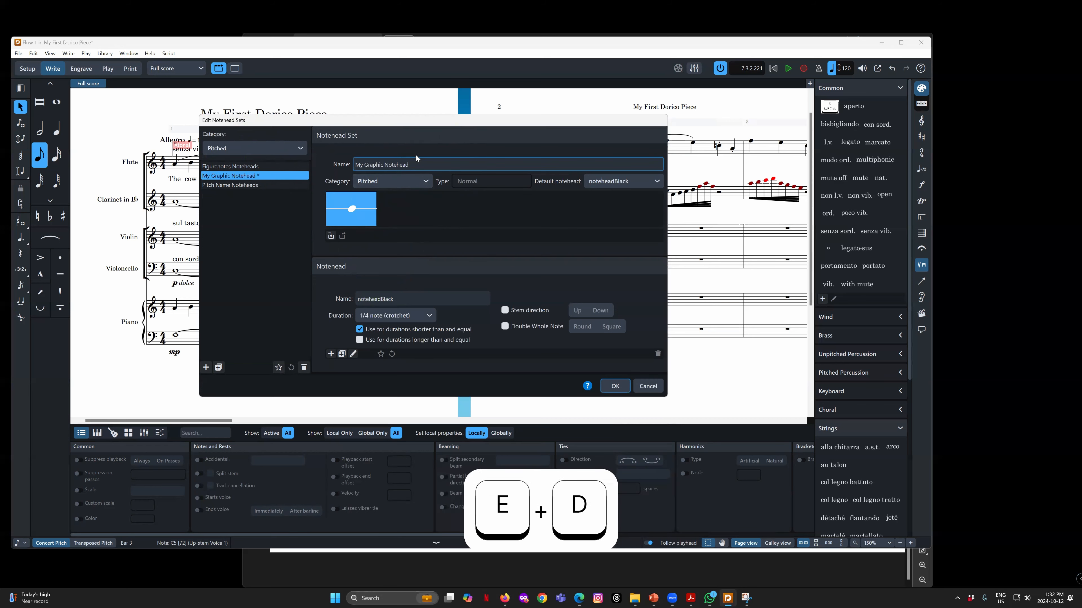
pyautogui.click(456, 168)
pyautogui.click(247, 249)
pyautogui.click(255, 185)
pyautogui.click(259, 177)
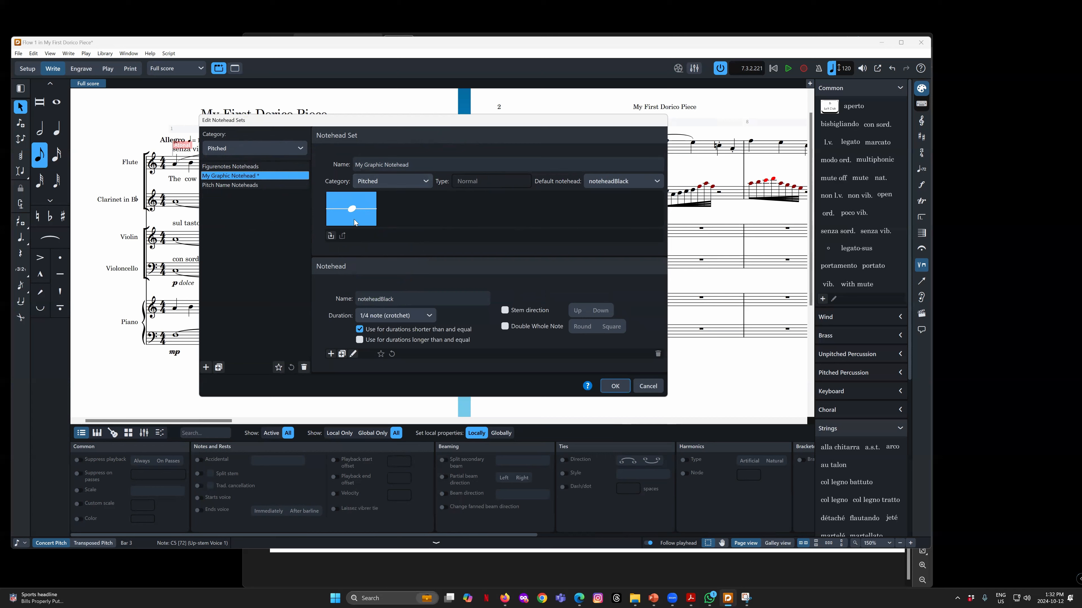
# Replace the black notehead glyph in My Graphic Notehead with the Left Click key image as a graphic
pyautogui.doubleClick(353, 208)
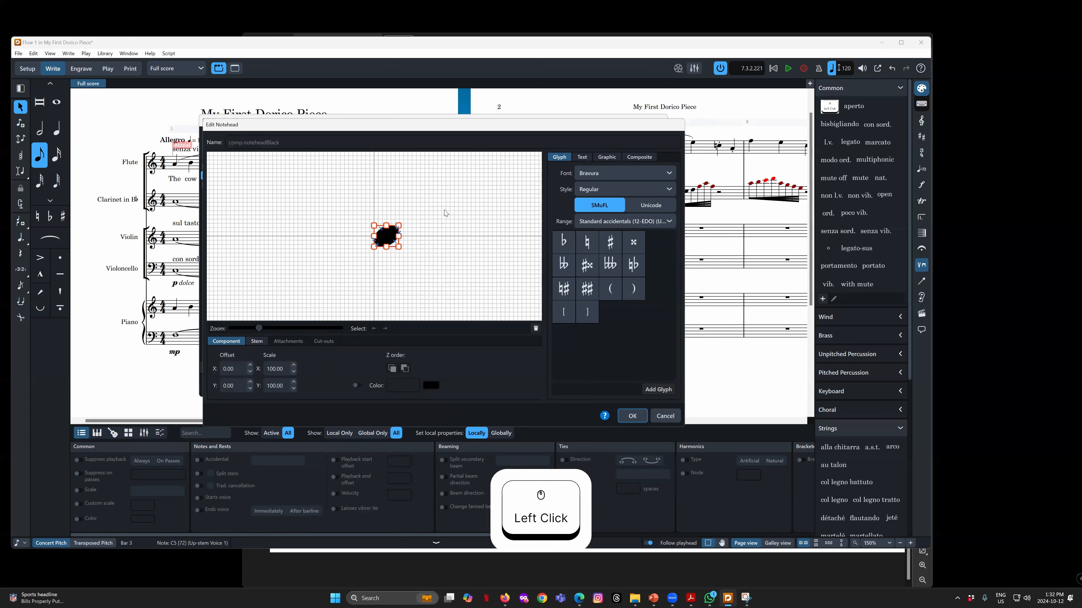
pyautogui.click(535, 329)
pyautogui.click(608, 157)
pyautogui.click(612, 176)
pyautogui.doubleClick(451, 215)
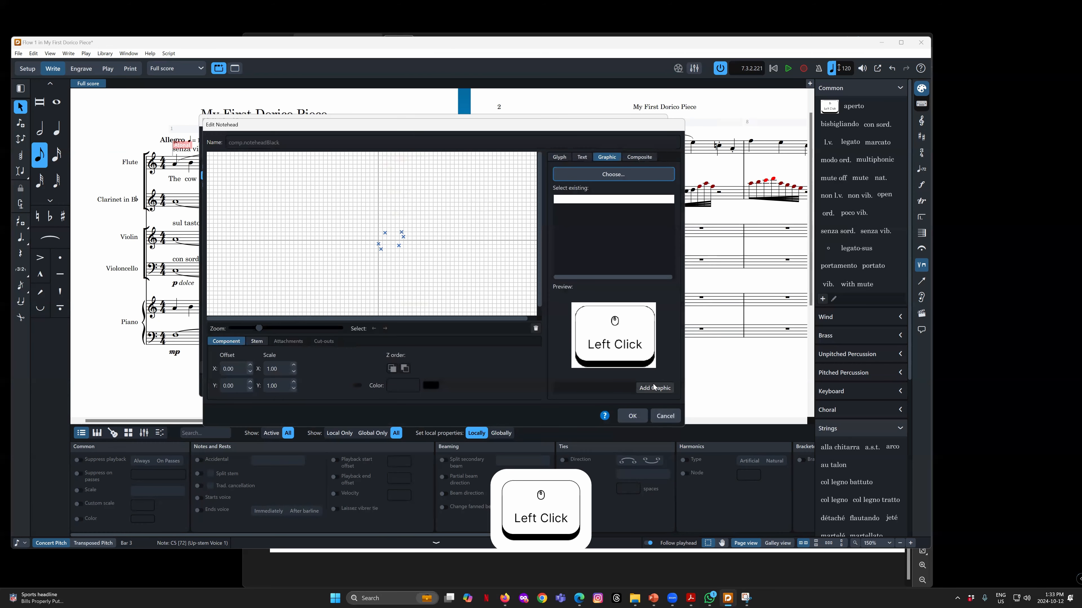
pyautogui.click(640, 388)
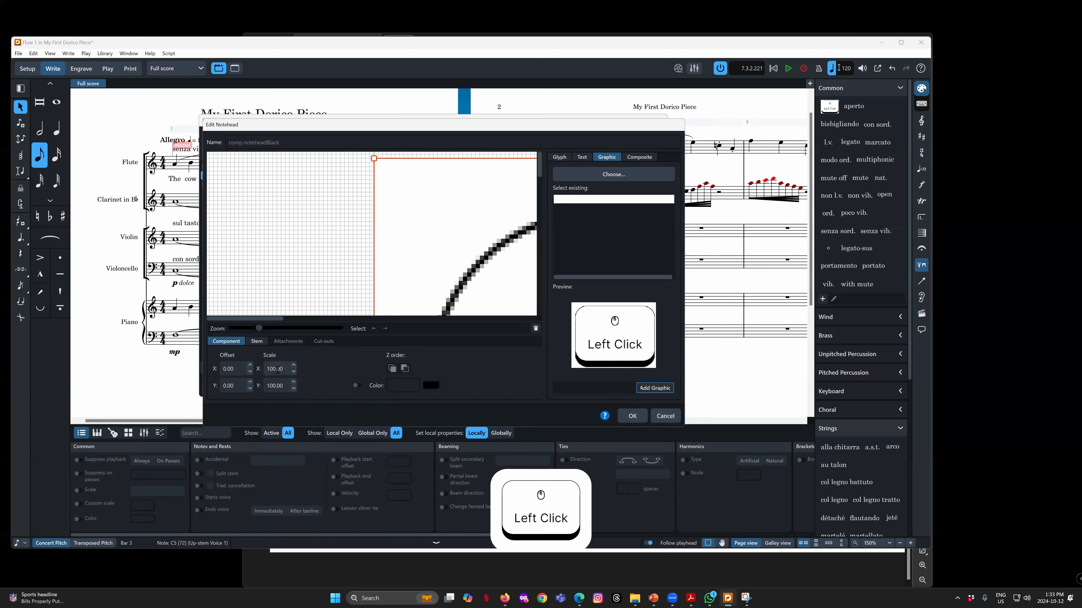
# Scale the notehead graphic to 10 in both X and Y, and save the notehead and its set
pyautogui.moveTo(276, 369); pyautogui.dragTo(248, 368)
pyautogui.write('10')
pyautogui.press('Tab')
pyautogui.write('10')
pyautogui.press('Tab')
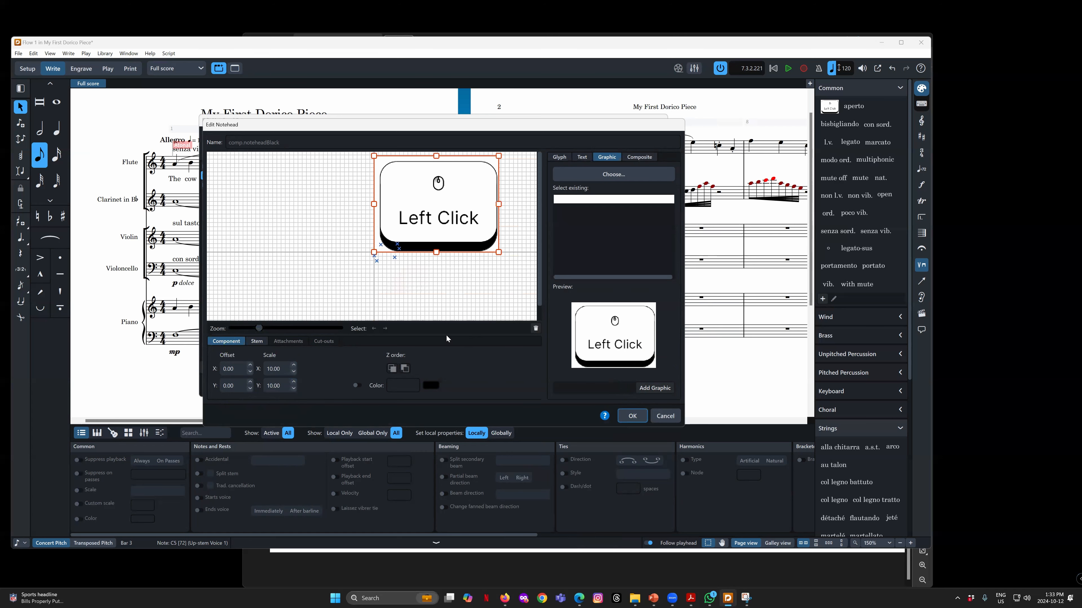
pyautogui.click(633, 416)
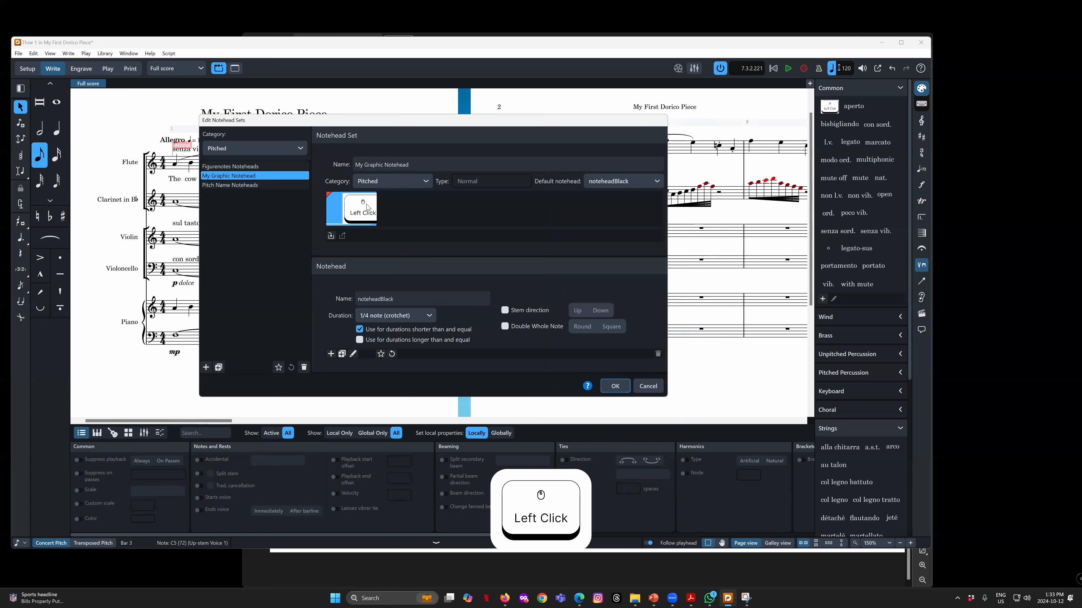
pyautogui.click(614, 386)
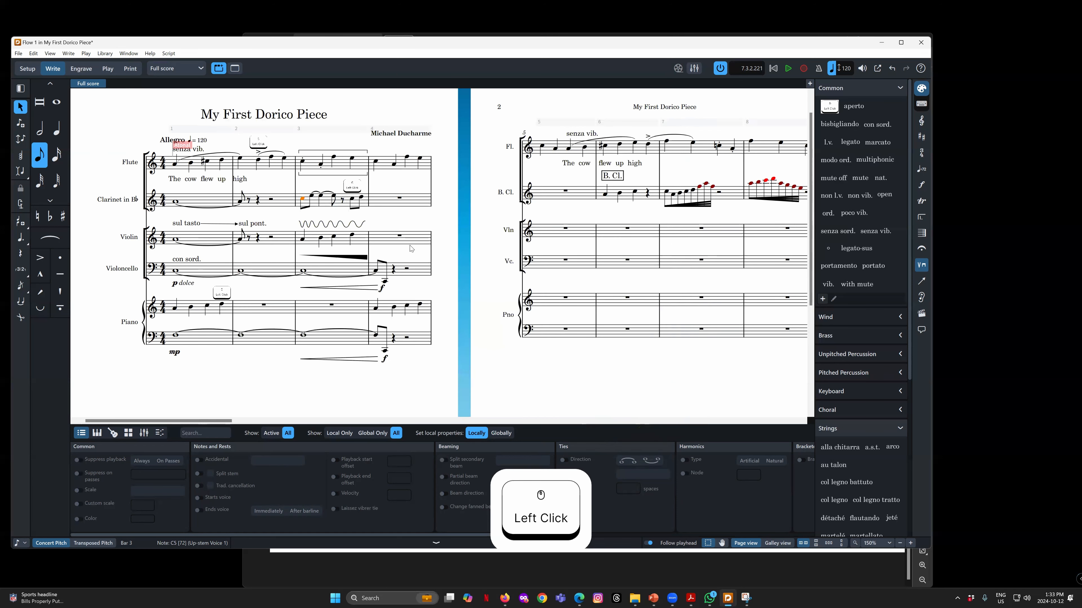
# Enter a quarter-note A4 at the start of the violin's bar 5
pyautogui.click(568, 231)
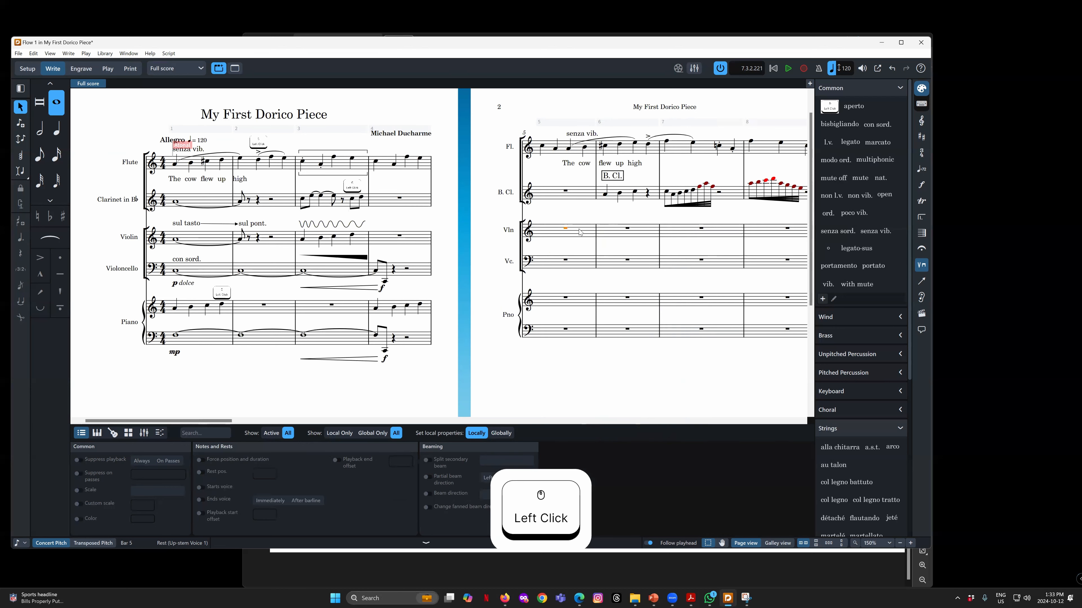
pyautogui.press('Return')
pyautogui.press('a')
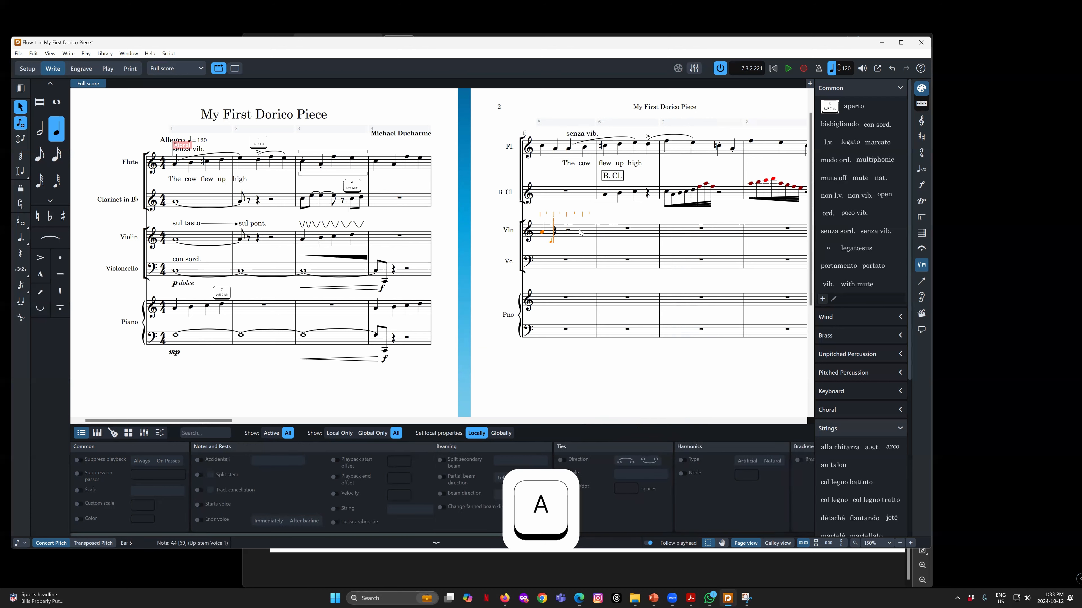
pyautogui.press('Escape')
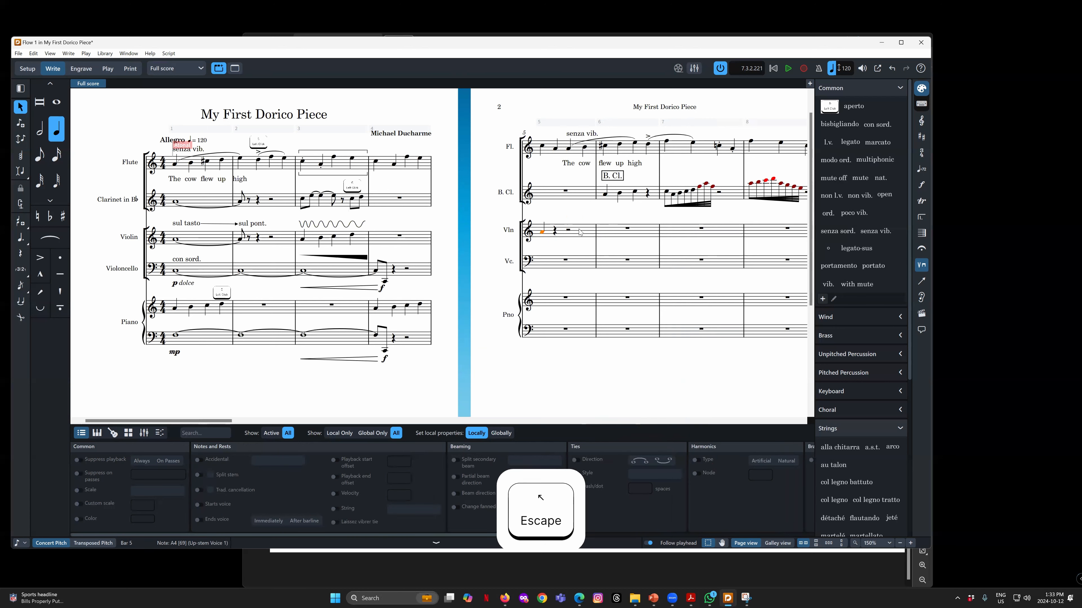
# Change the notehead of the violin's first note in bar 5 to the Pitched set My Graphic Notehead
pyautogui.rightClick(545, 234)
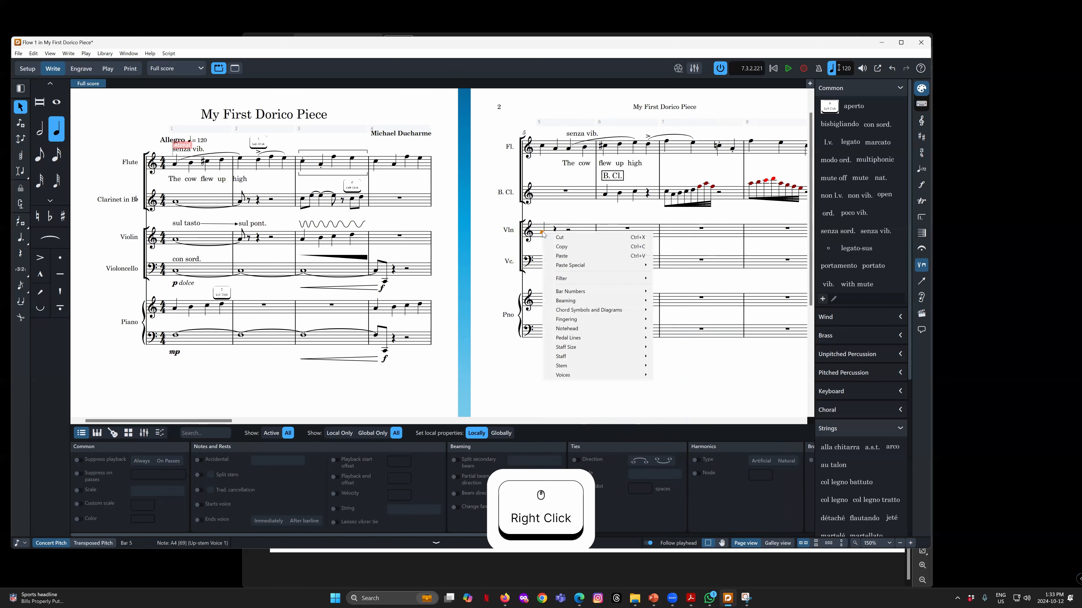
pyautogui.moveTo(592, 329)
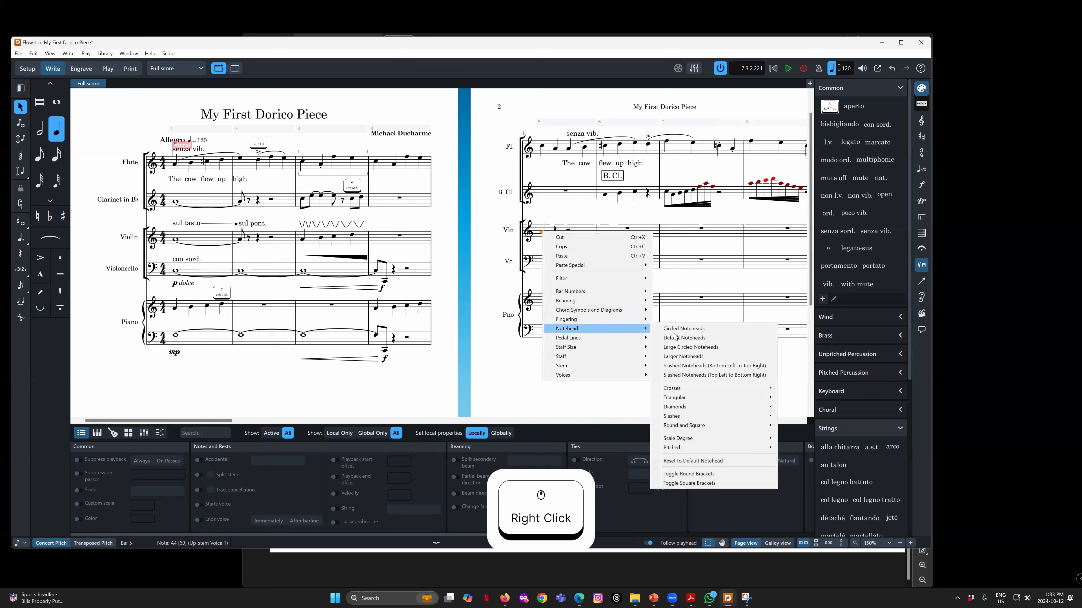
pyautogui.moveTo(701, 450)
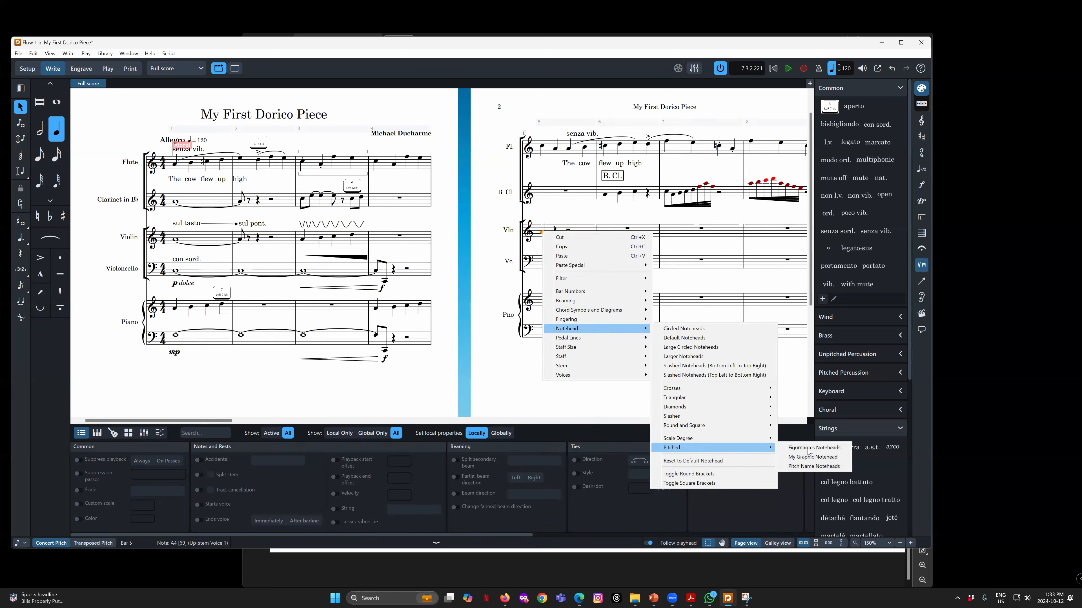
pyautogui.click(815, 458)
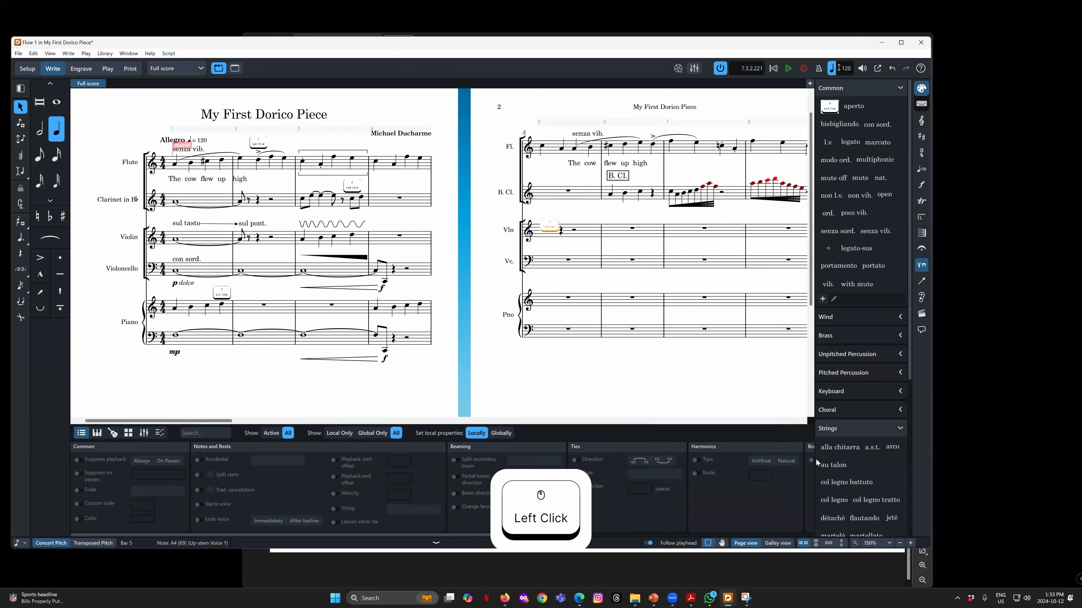
# Shift the violin's graphic-notehead note in bar 5 by staff steps, leaving it at E4
pyautogui.click(548, 238)
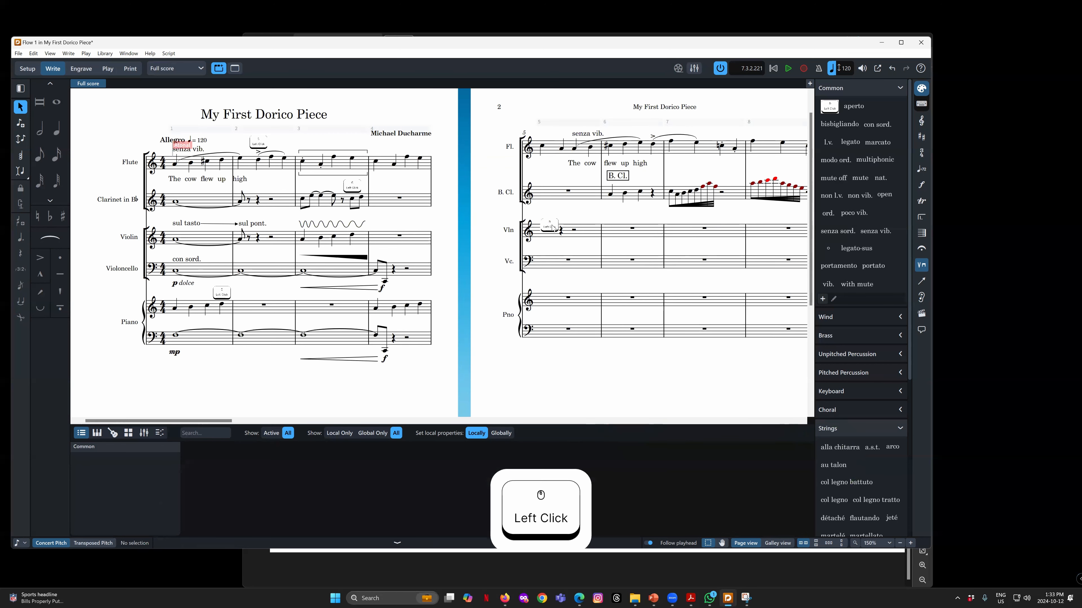
pyautogui.click(551, 226)
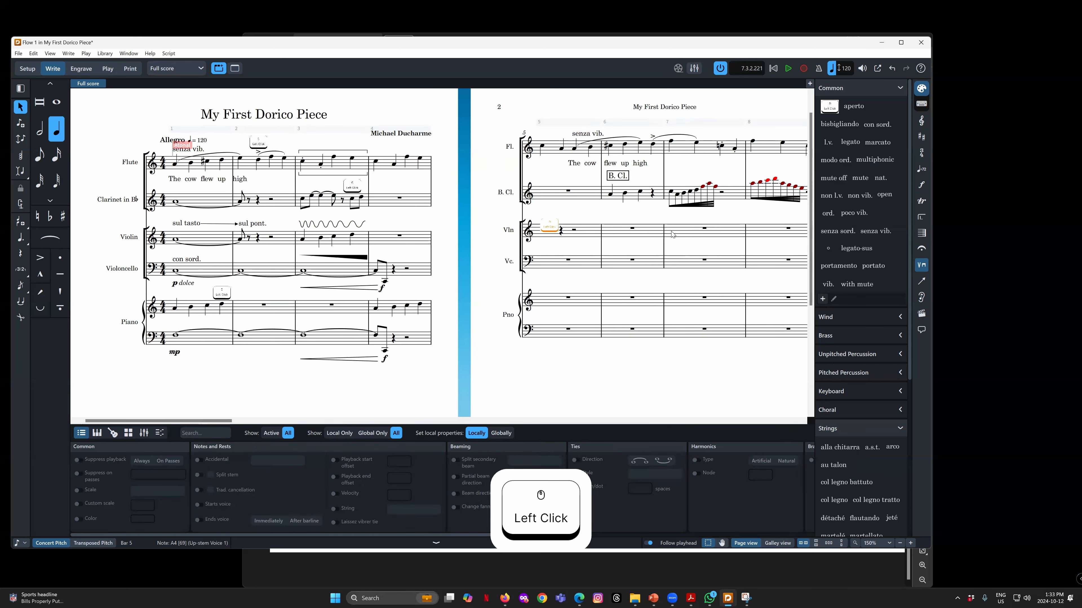
pyautogui.hotkey('alt', 'Down')
pyautogui.hotkey('alt', 'Down')
pyautogui.hotkey('alt', 'Down')
pyautogui.hotkey('alt', 'Down')
pyautogui.hotkey('alt', 'Up')
pyautogui.hotkey('alt', 'Up')
pyautogui.hotkey('alt', 'Up')
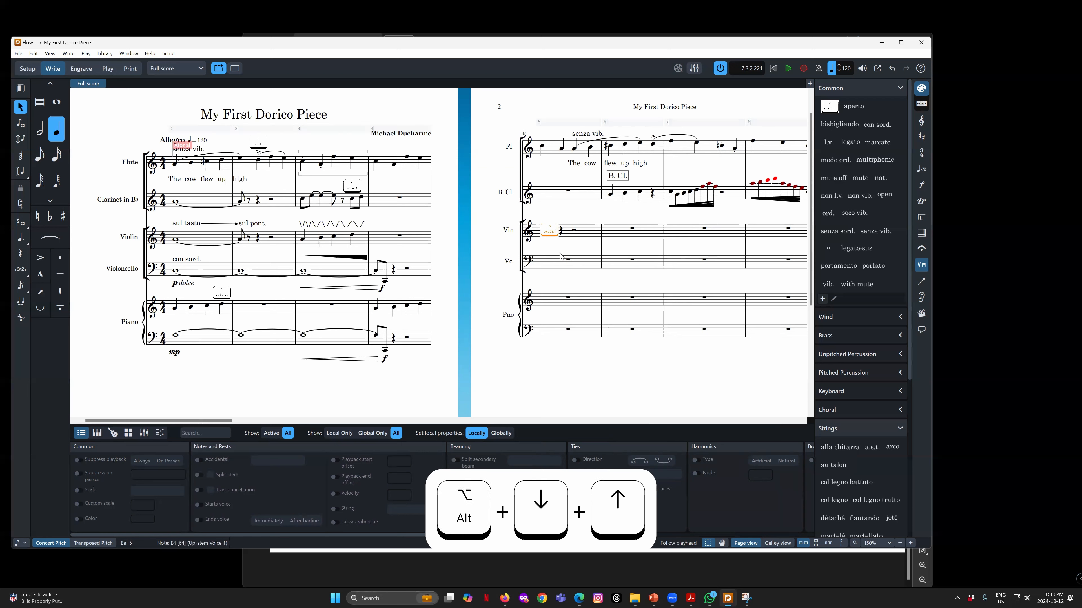
# Examine the notehead options, including the Pitched ones, available for the violin's graphic-notehead note in bar 5
pyautogui.click(551, 242)
pyautogui.click(550, 233)
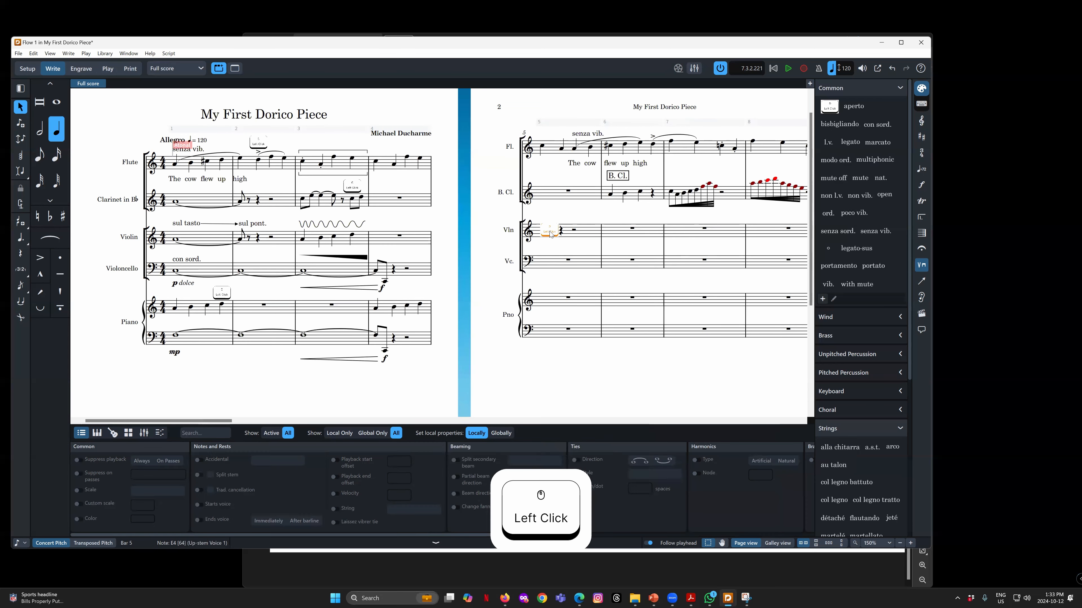
pyautogui.click(551, 235)
pyautogui.click(104, 54)
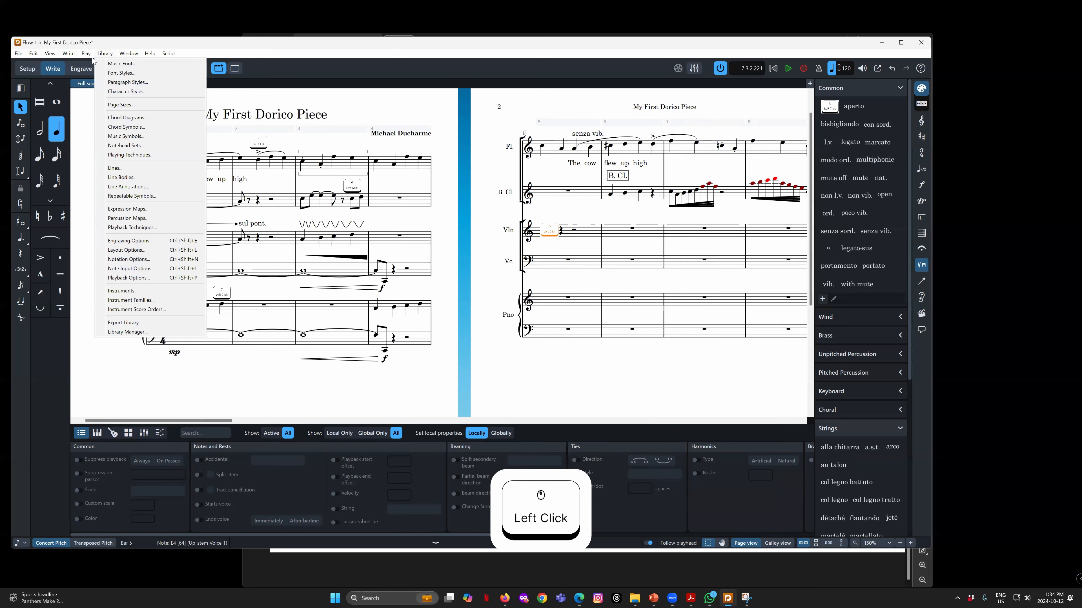
pyautogui.click(567, 280)
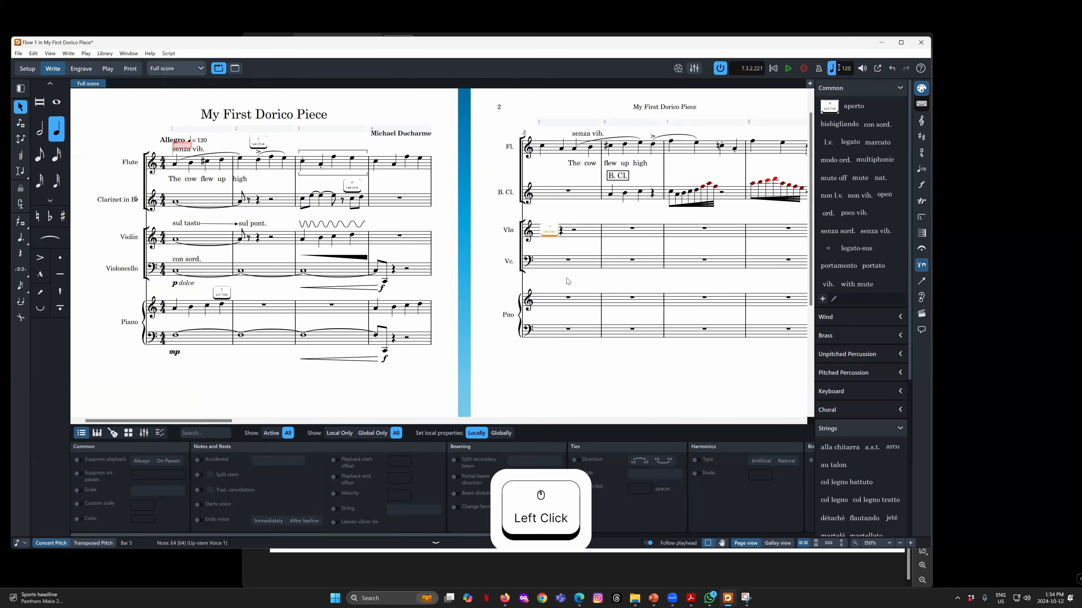
pyautogui.rightClick(552, 229)
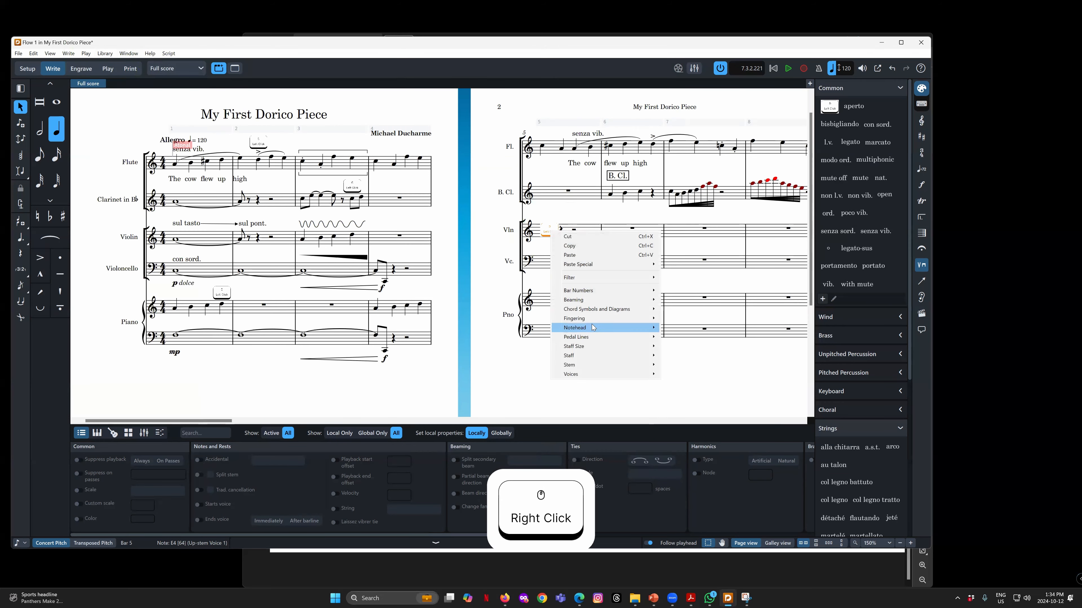
pyautogui.moveTo(592, 327)
pyautogui.moveTo(718, 449)
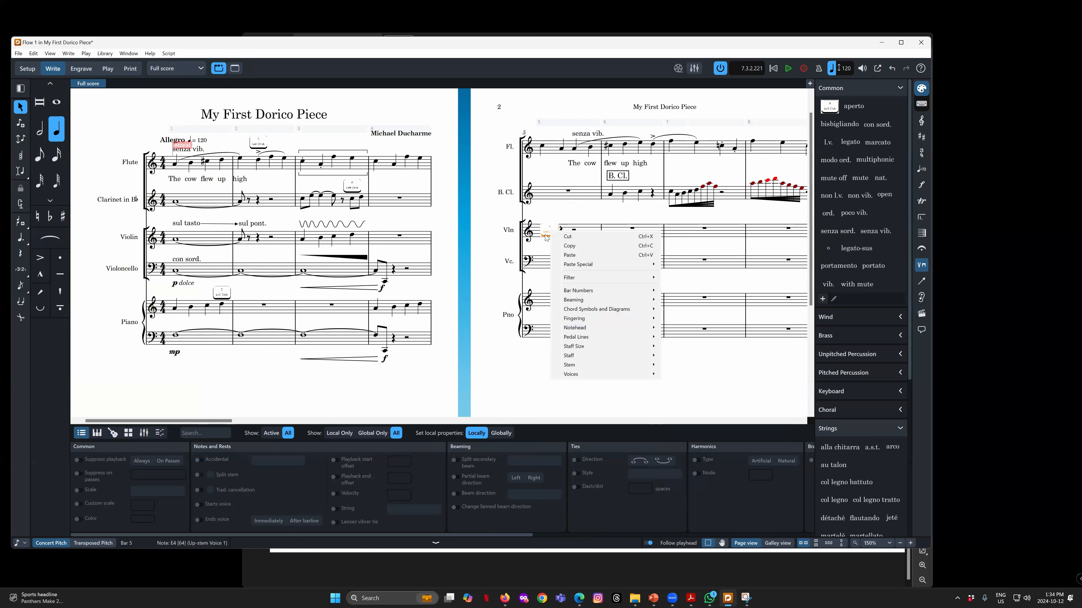
pyautogui.click(500, 242)
pyautogui.click(549, 231)
pyautogui.rightClick(551, 231)
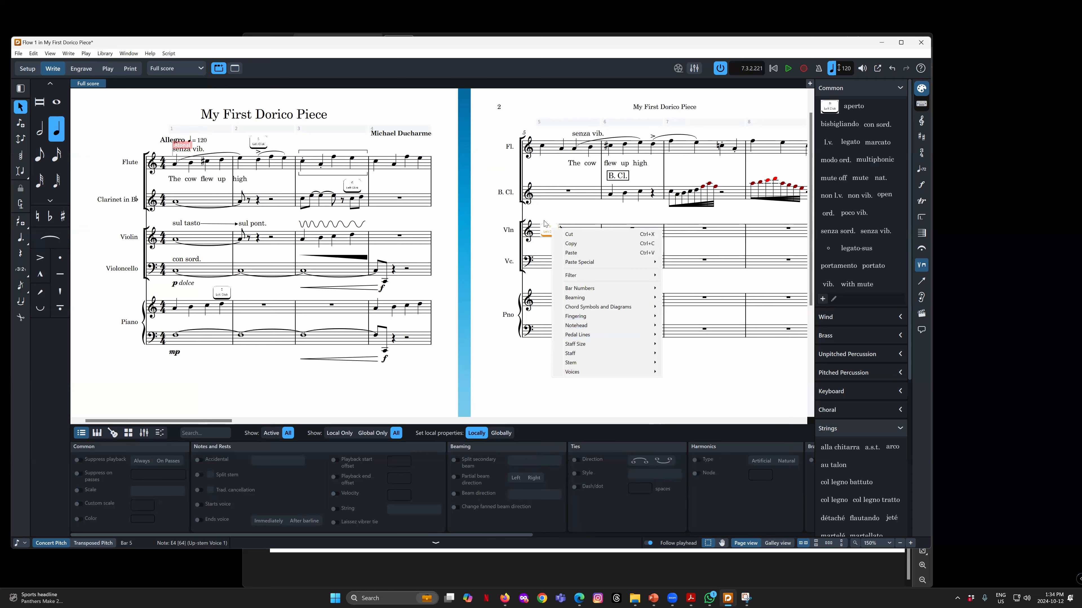
pyautogui.click(673, 232)
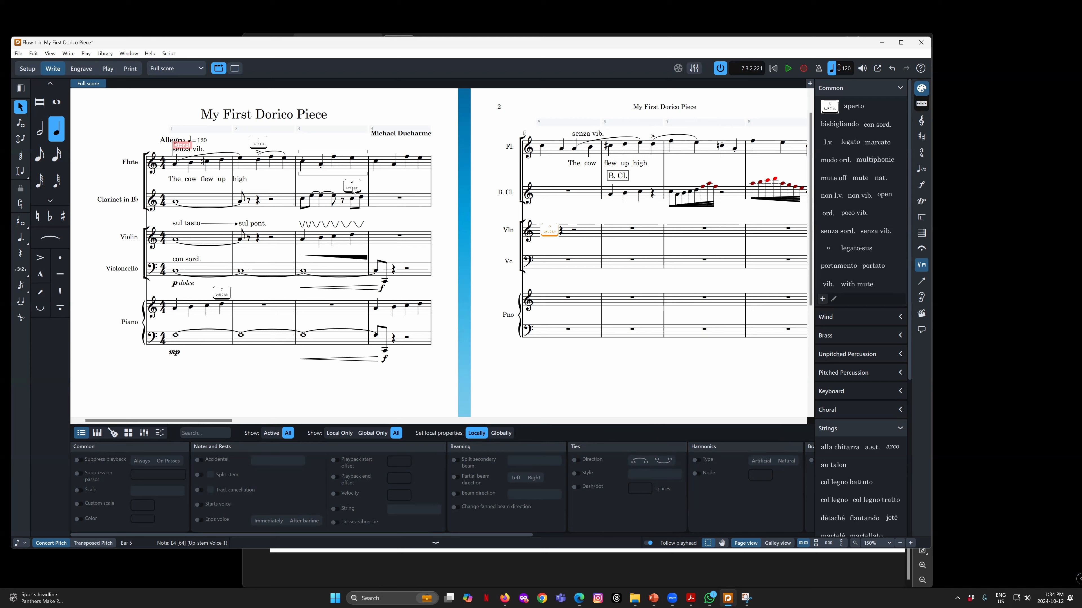
# Select the custom graphic playing technique above the flute's bar 2
pyautogui.click(255, 142)
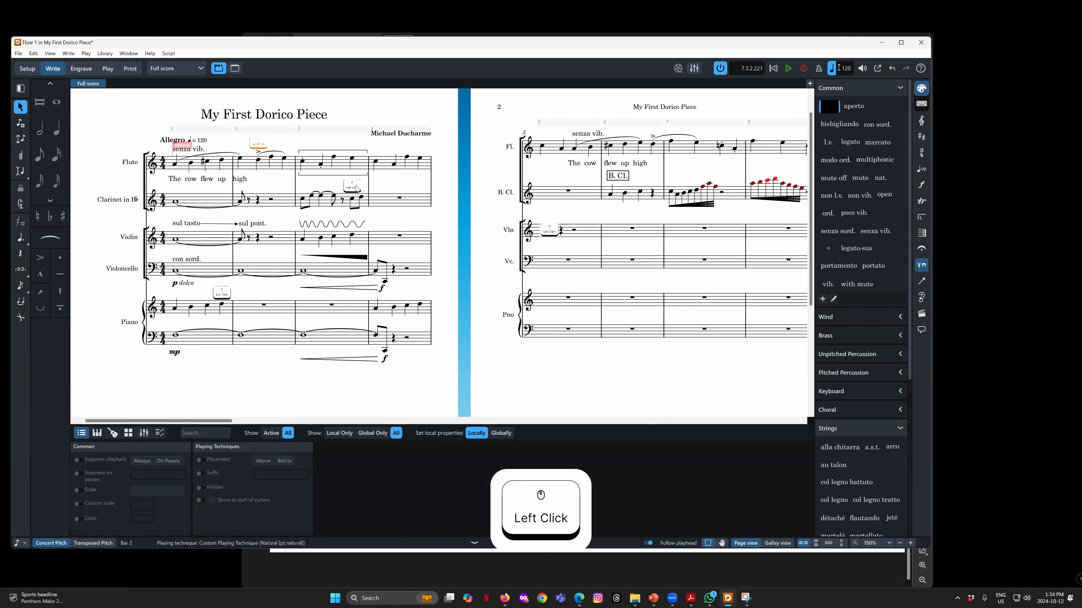
# Examine the custom image notehead on the first violin note of bar 5 and the matching noteheads elsewhere in the score
pyautogui.click(549, 233)
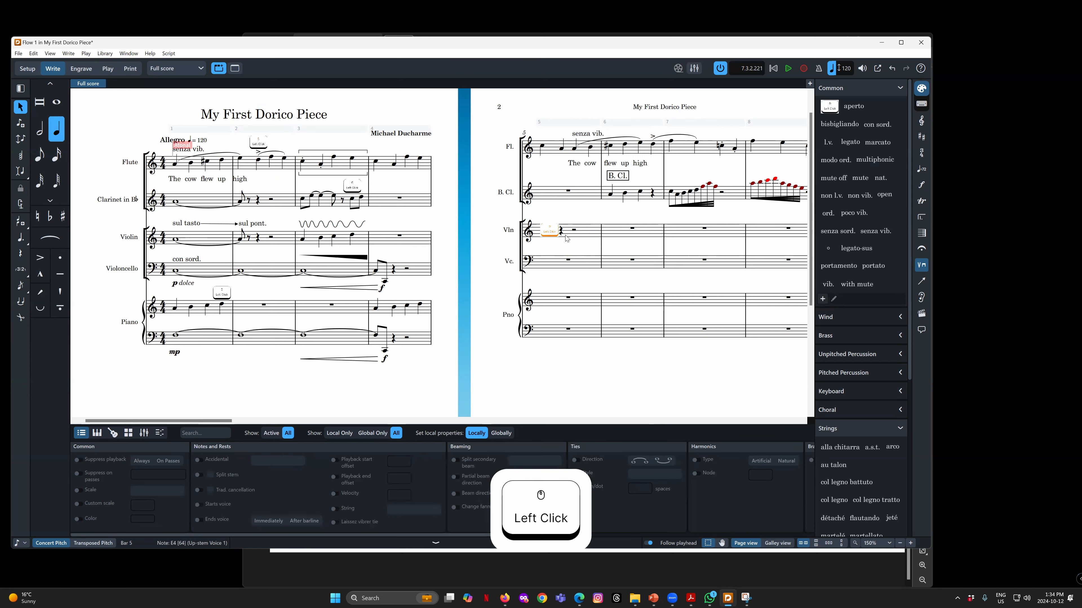
pyautogui.click(551, 232)
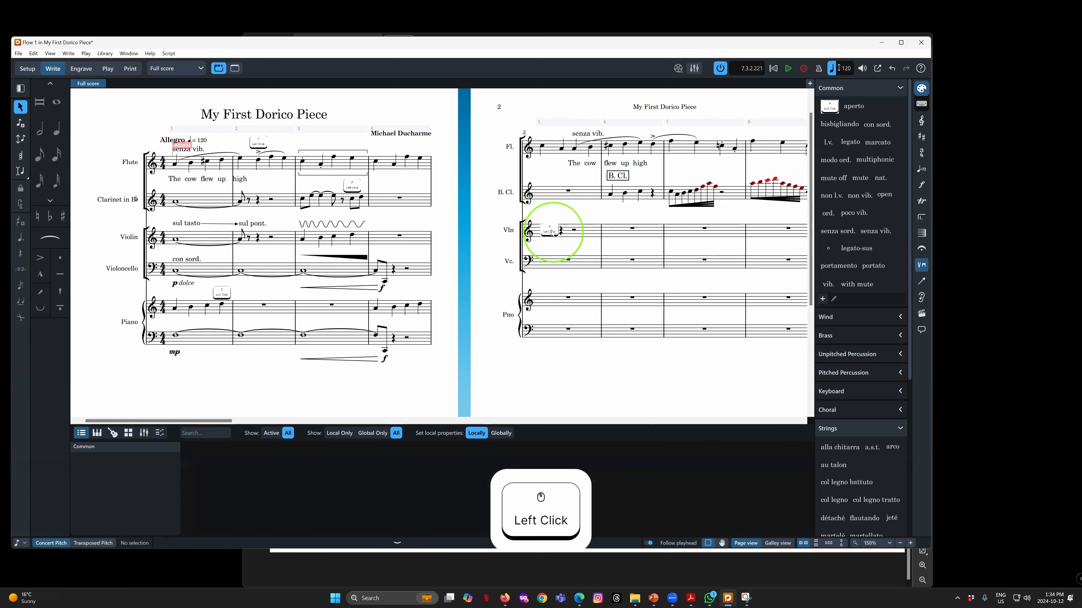
pyautogui.click(551, 232)
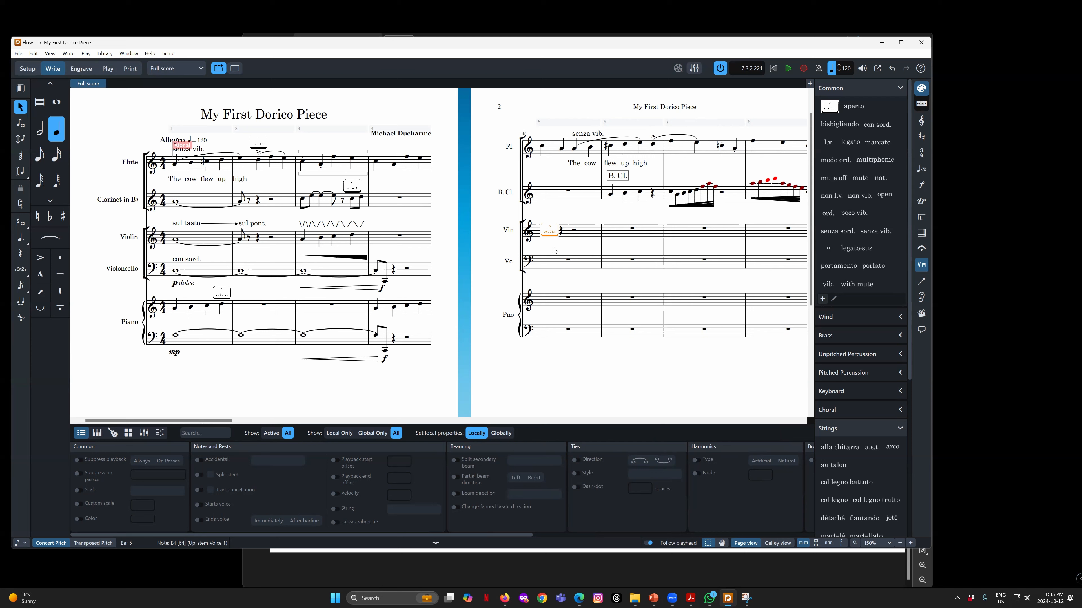
pyautogui.click(558, 233)
pyautogui.click(262, 145)
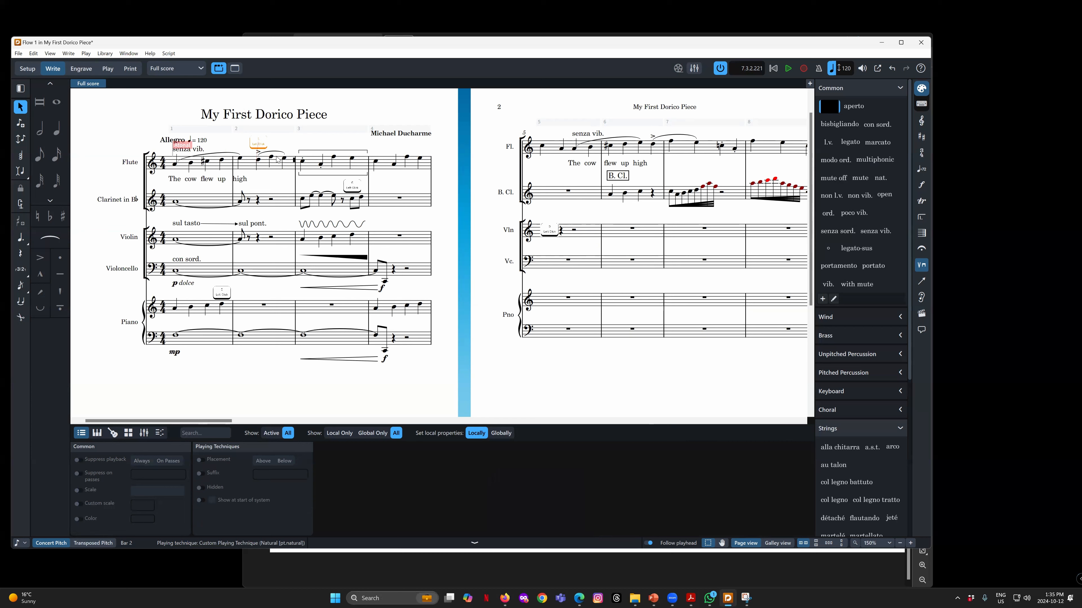
pyautogui.click(352, 188)
pyautogui.click(910, 543)
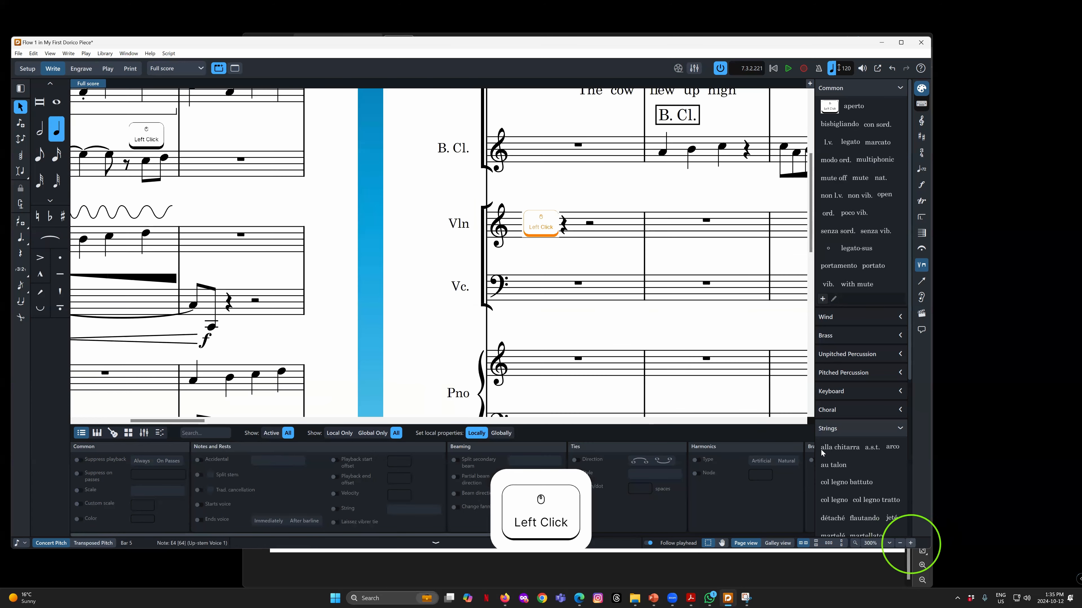
pyautogui.click(561, 260)
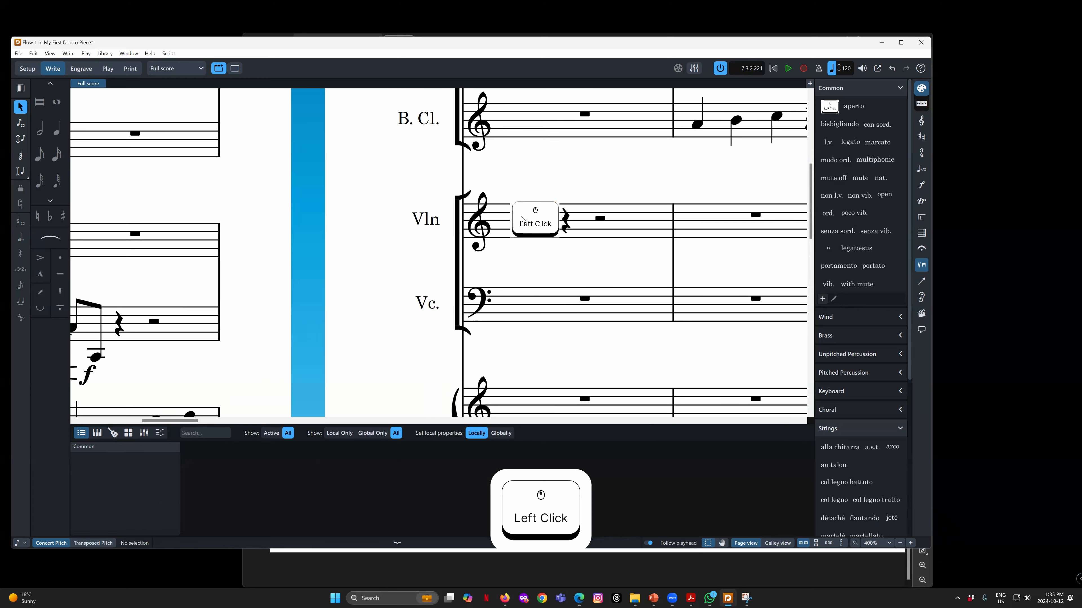
pyautogui.click(536, 213)
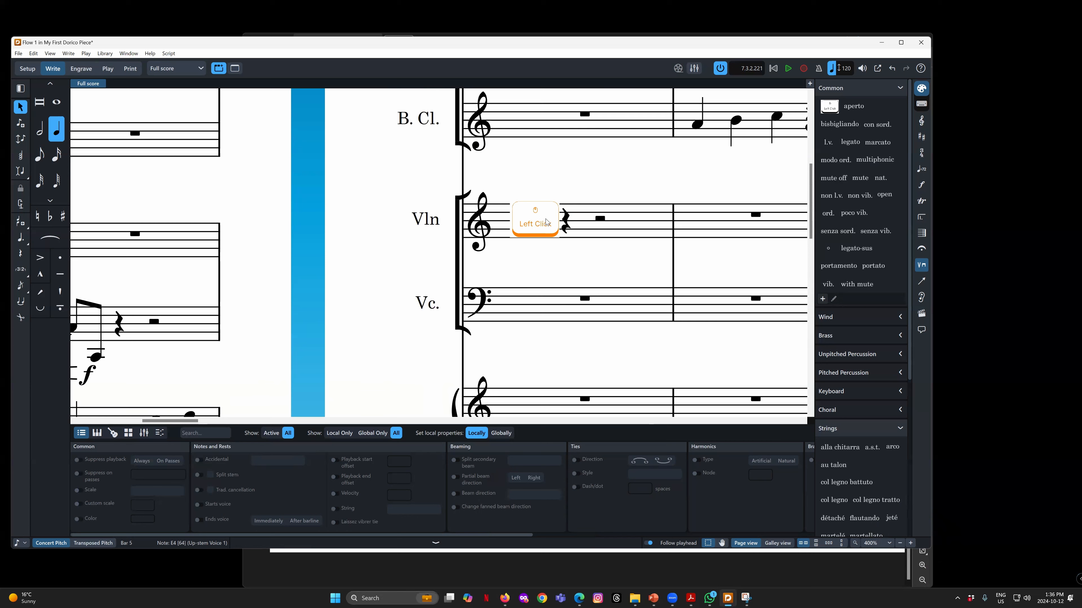
pyautogui.click(557, 264)
# Fill violin bar 5 by repeating its first image-notehead quarter note three times, changing the copies' pitches to G4, F4 and D4
pyautogui.click(537, 214)
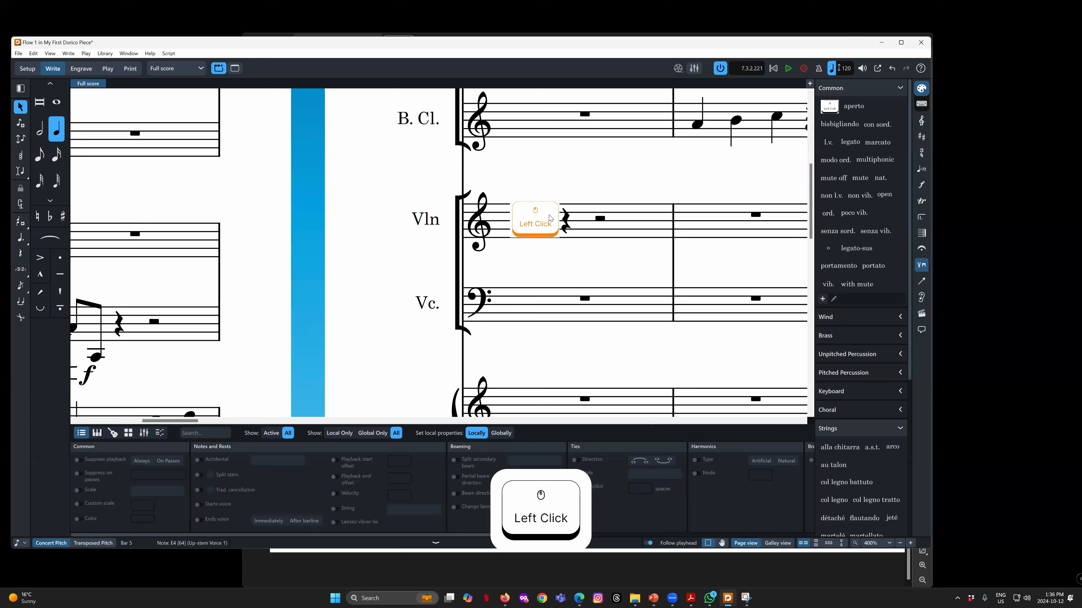
pyautogui.press('r')
pyautogui.hotkey('alt', 'Up')
pyautogui.hotkey('alt', 'Up')
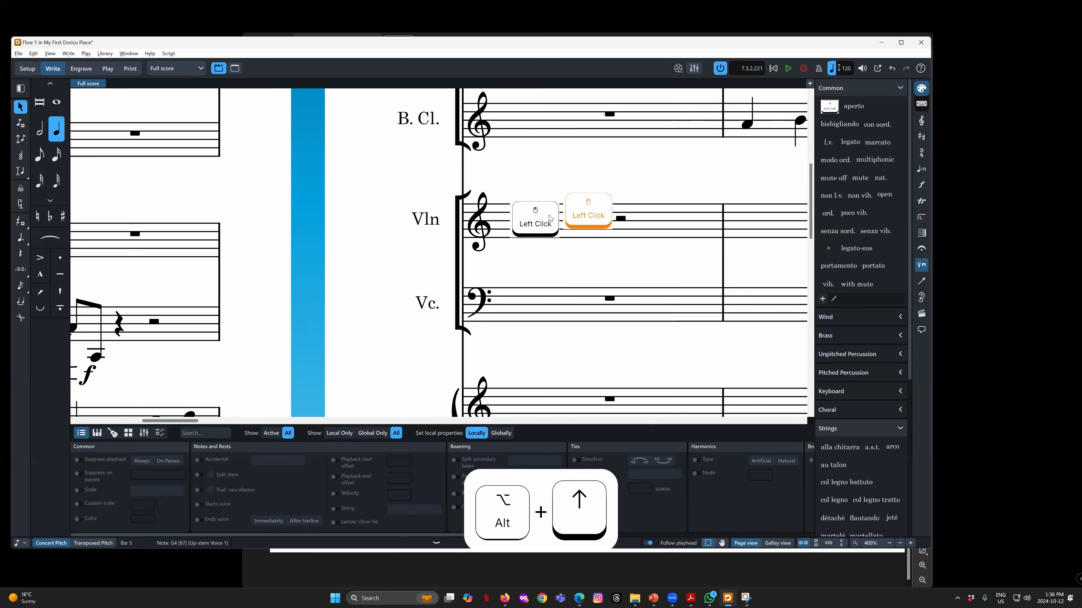
pyautogui.press('r')
pyautogui.hotkey('alt', 'Down')
pyautogui.press('r')
pyautogui.hotkey('alt', 'Down')
pyautogui.hotkey('alt', 'Down')
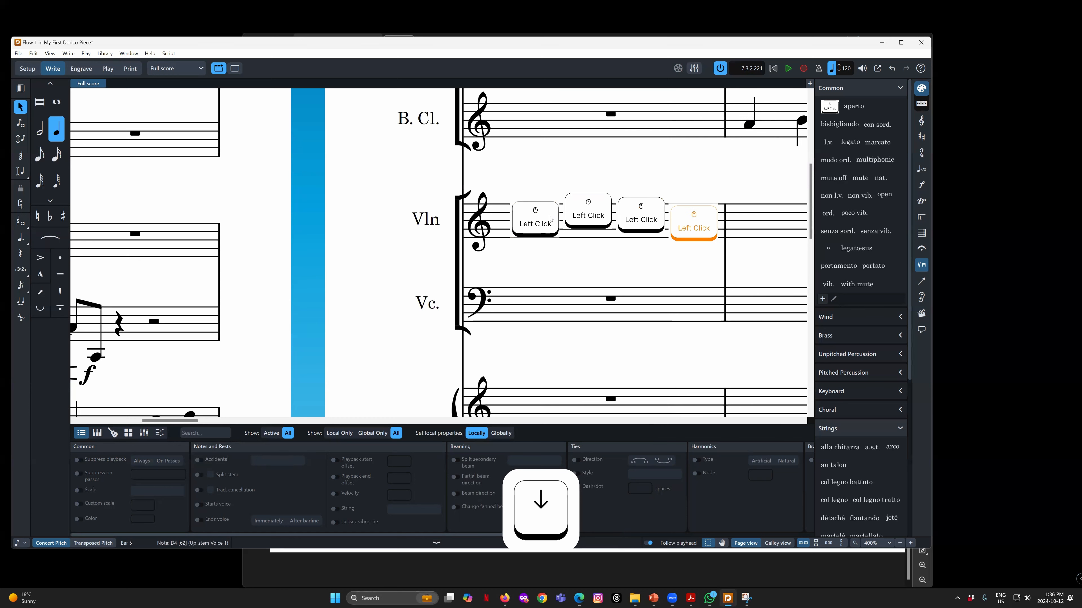
# Inspect each of the four image-notehead notes in violin bar 5 individually, and check them at 200% view size
pyautogui.click(548, 218)
pyautogui.click(585, 215)
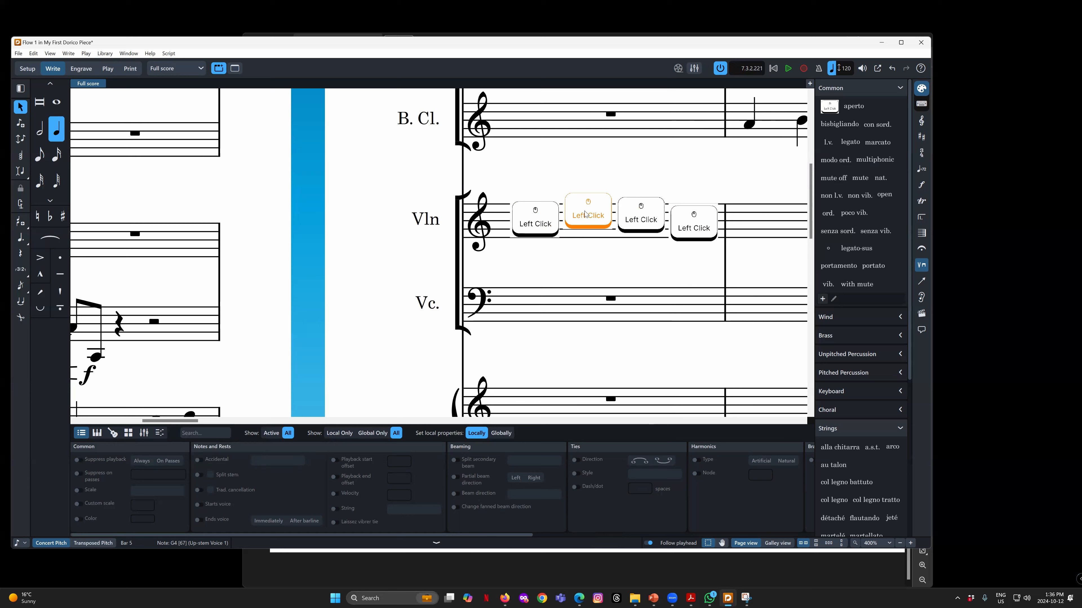
pyautogui.click(538, 230)
pyautogui.click(587, 223)
pyautogui.click(639, 221)
pyautogui.click(698, 230)
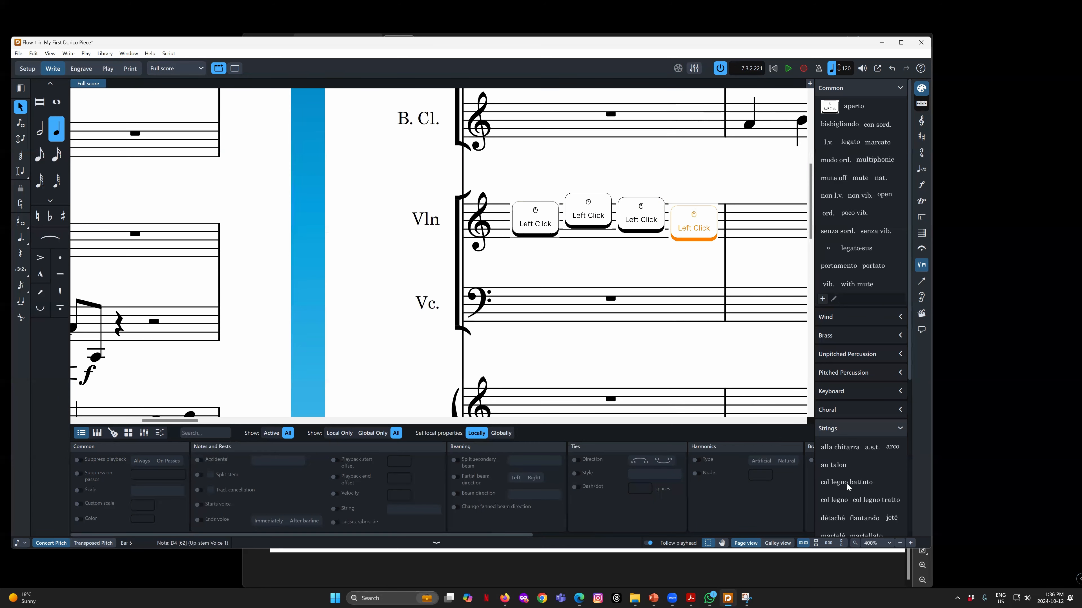
pyautogui.click(900, 543)
pyautogui.click(899, 543)
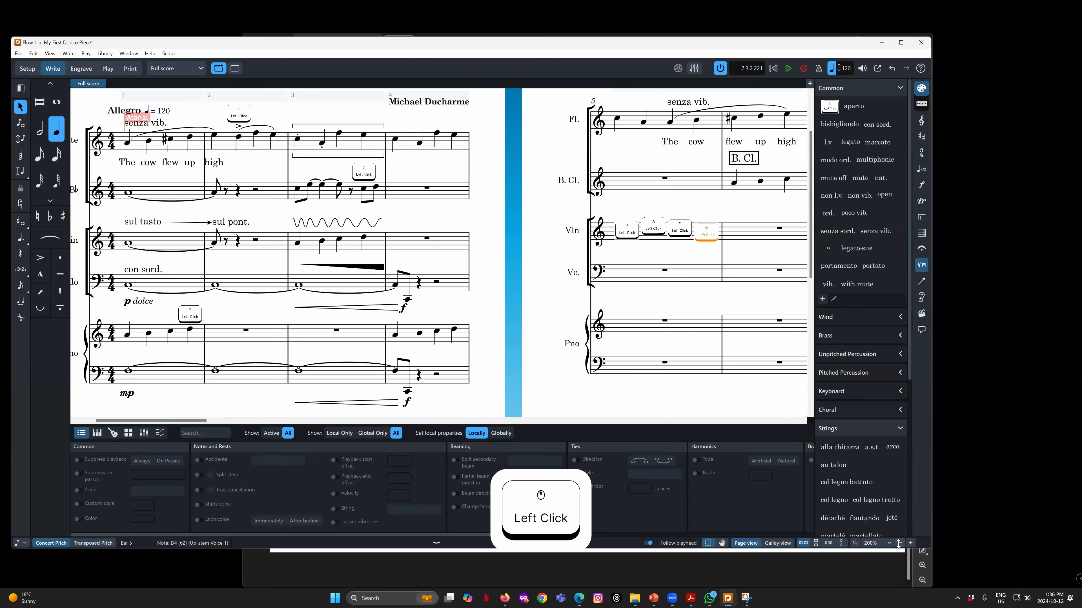
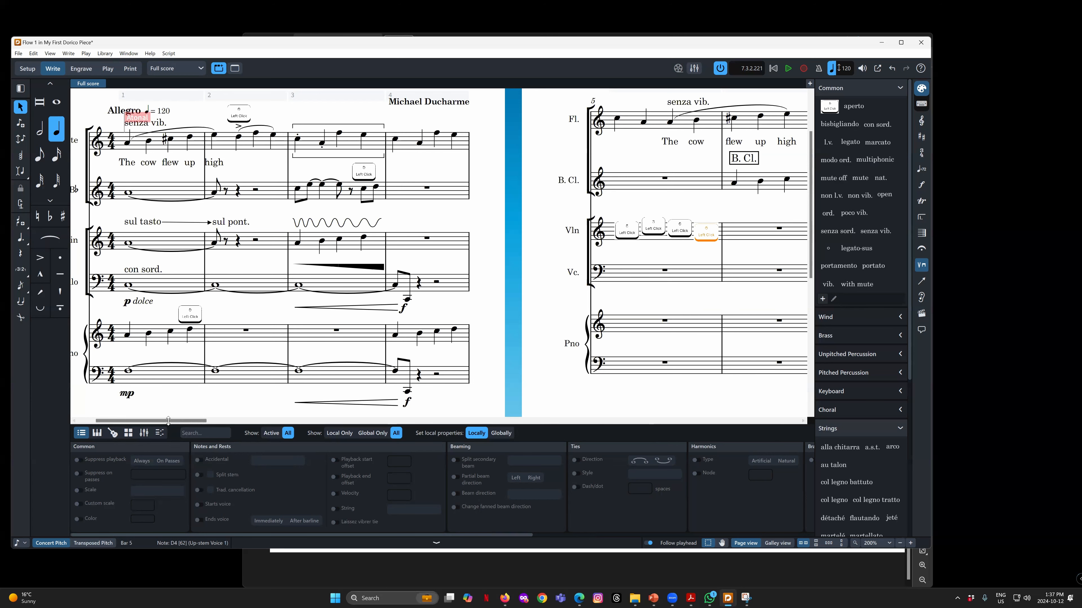
# Enter an eighth-note A4 on the second eighth of bar 6 in the piano's upper staff
pyautogui.moveTo(118, 421); pyautogui.dragTo(169, 420)
pyautogui.scroll(-3, 403, 289)
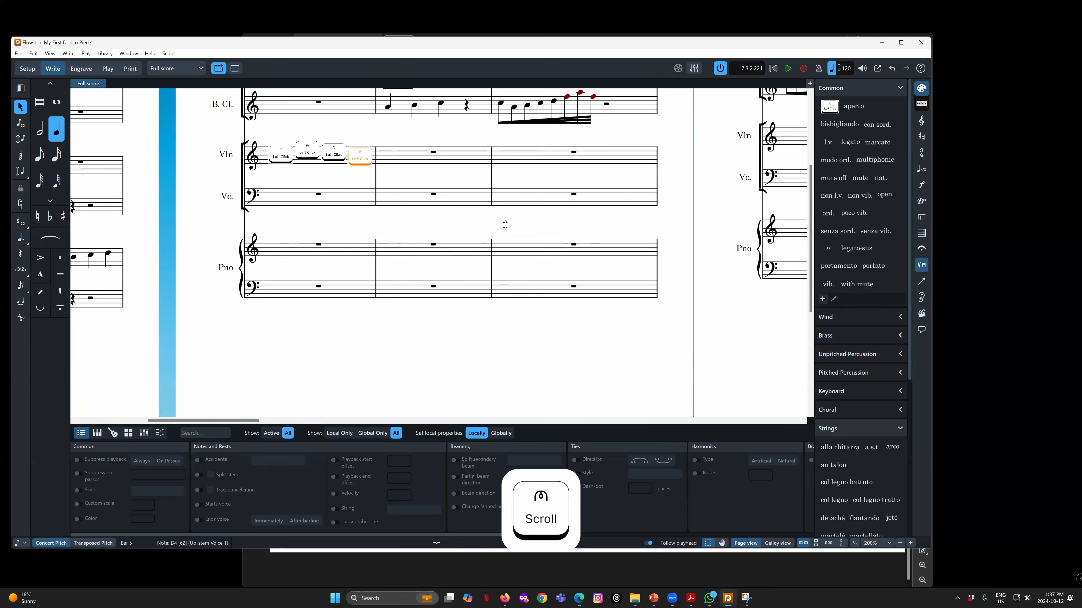
pyautogui.scroll(3, 504, 224)
pyautogui.click(431, 295)
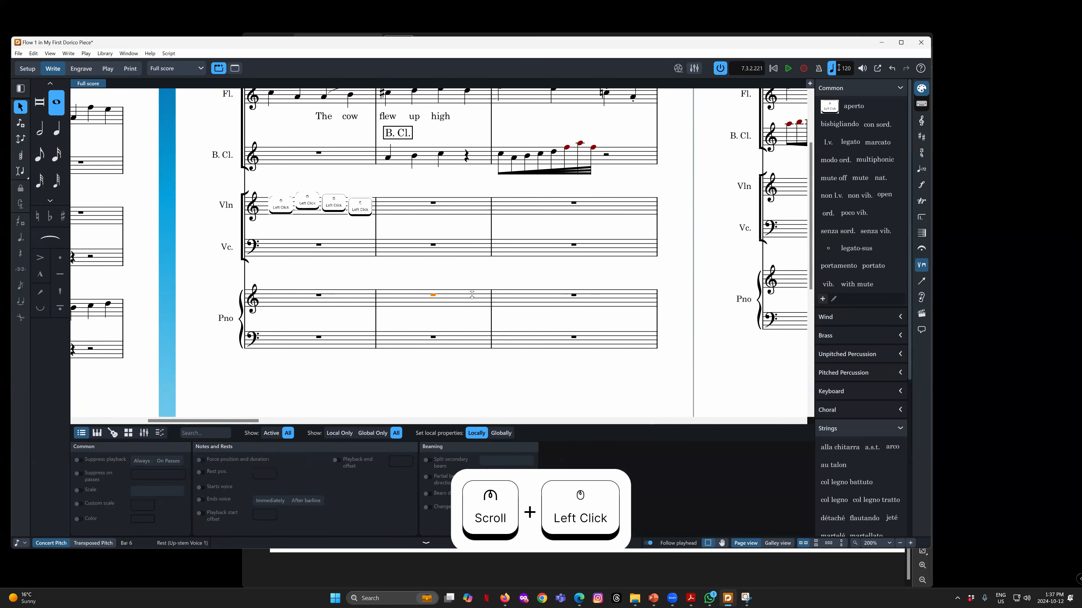
pyautogui.press('Return')
pyautogui.press('Right')
pyautogui.press('Right')
pyautogui.press('Left')
pyautogui.press('Left')
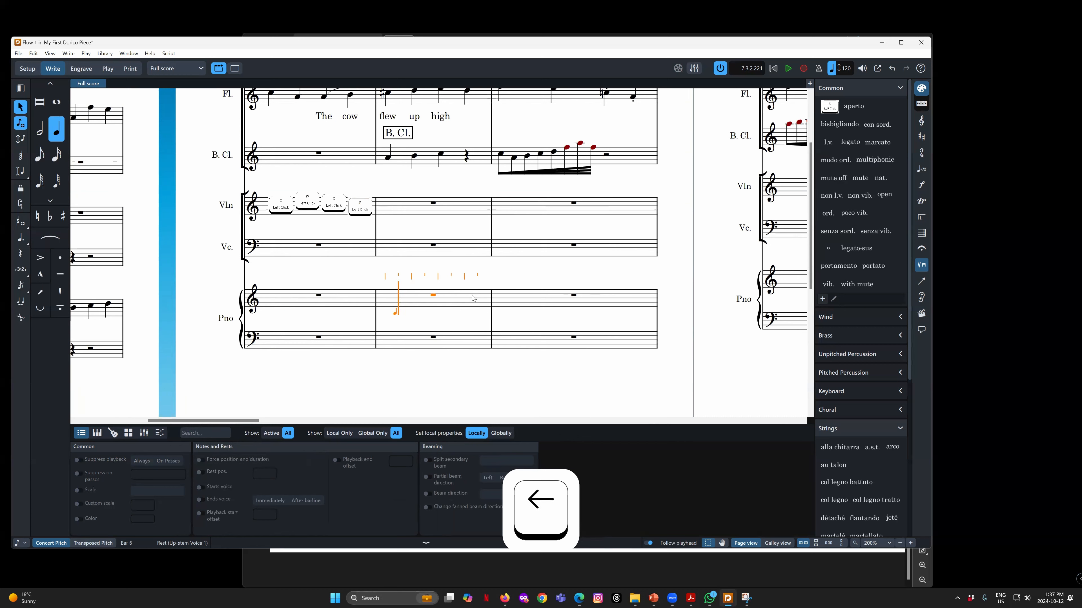
pyautogui.press('5')
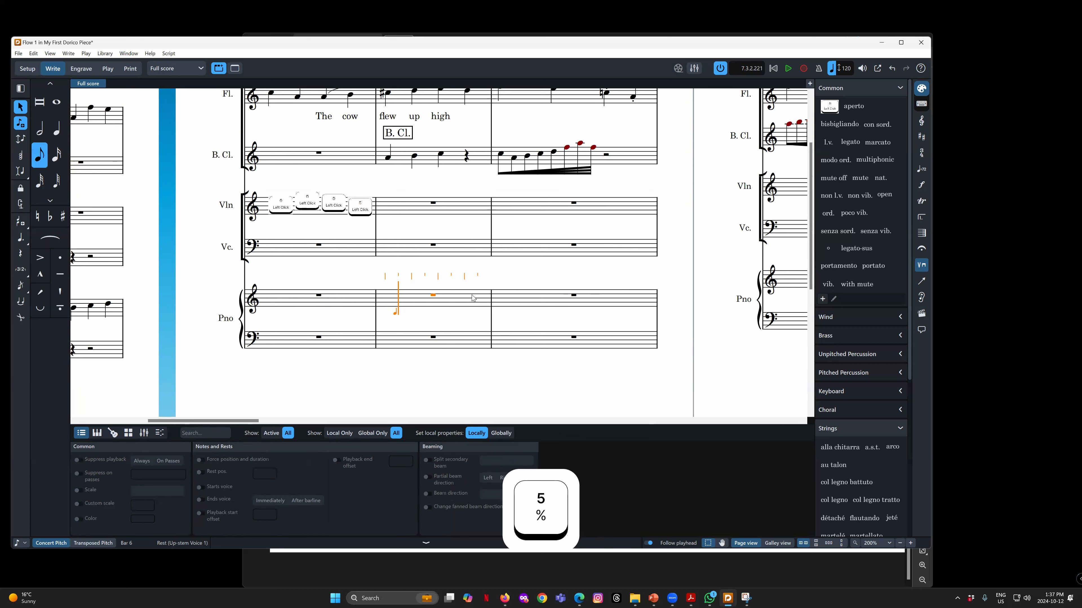
pyautogui.press('a')
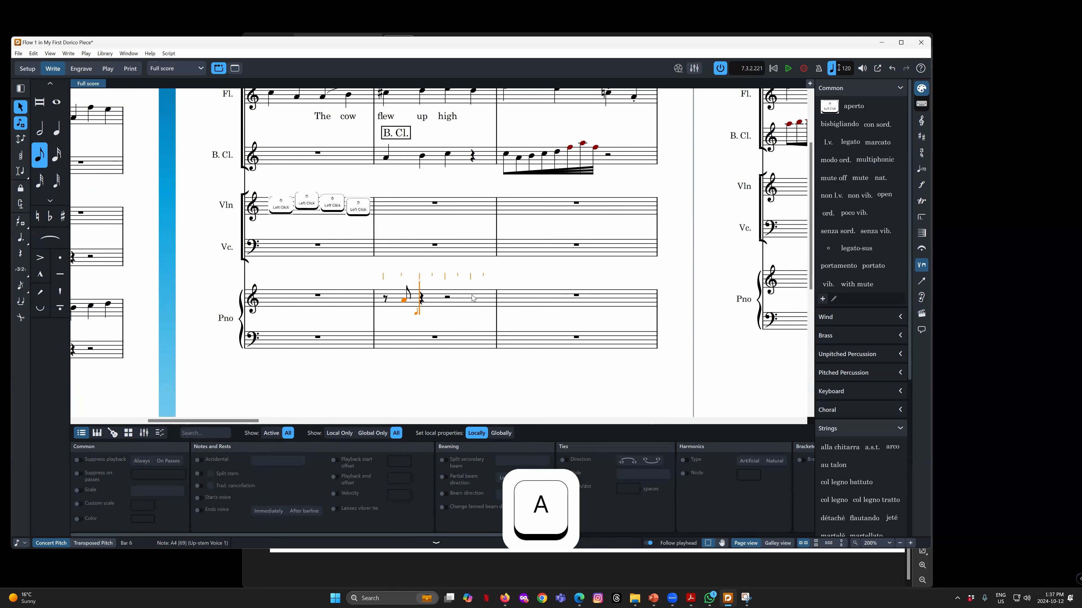
pyautogui.press('Escape')
# Repeat the piano's A4 eighth note twice in bar 6 and raise the last copy to F5
pyautogui.click(405, 300)
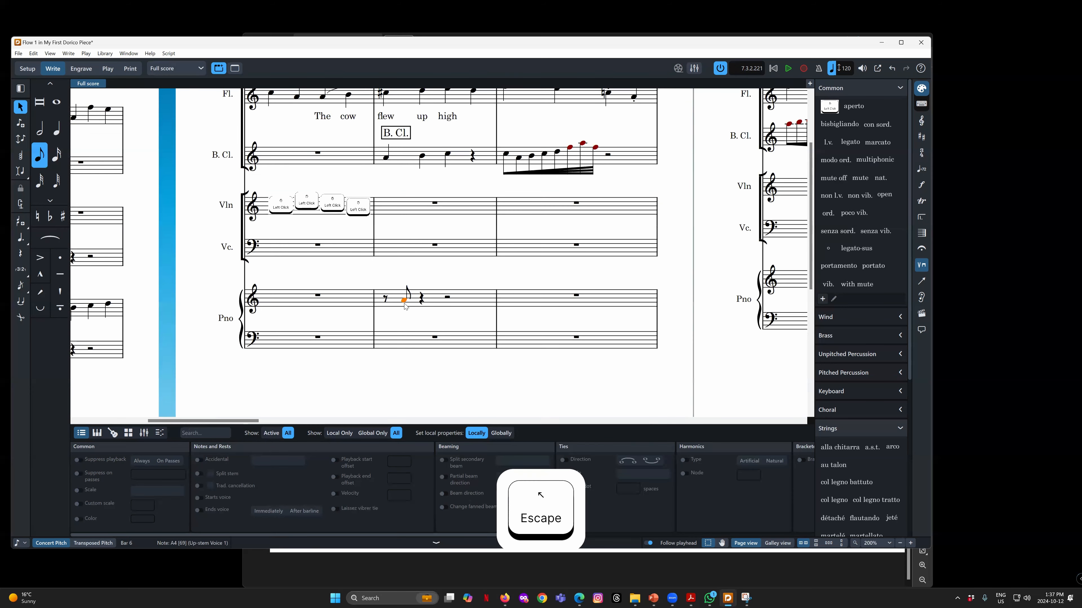
pyautogui.press('r')
pyautogui.press('r')
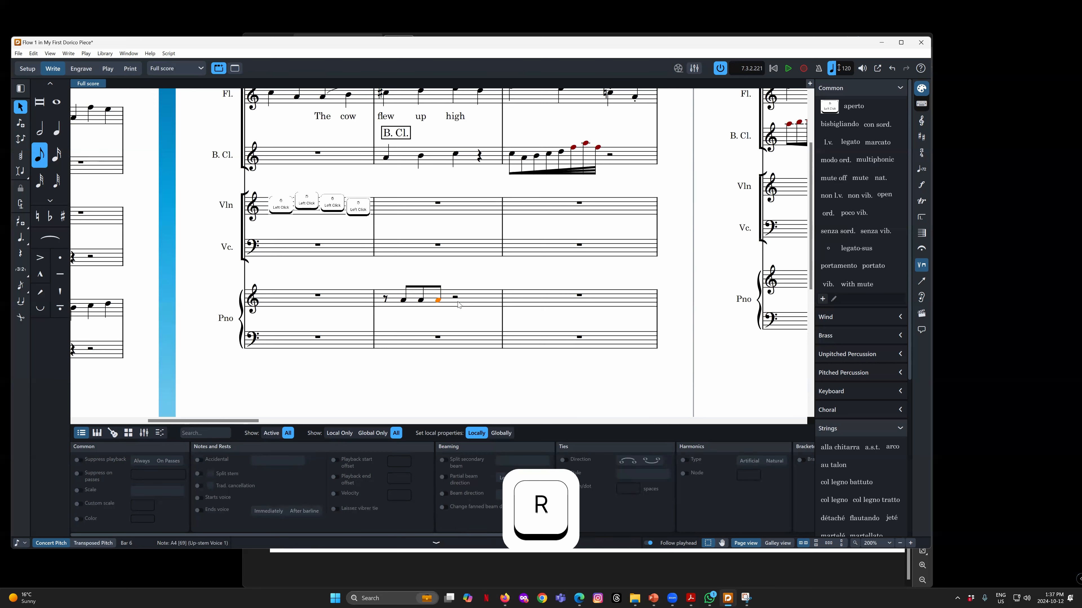
pyautogui.hotkey('alt', 'Up')
pyautogui.hotkey('alt', 'Up')
pyautogui.hotkey('alt', 'Up')
pyautogui.hotkey('alt', 'Up')
pyautogui.hotkey('alt', 'Up')
# Repeat the piano's F5 eighth note three times in bar 6 and lower the last copy to A4
pyautogui.press('r')
pyautogui.press('r')
pyautogui.hotkey('alt', 'Down')
pyautogui.hotkey('alt', 'Down')
pyautogui.hotkey('alt', 'Down')
pyautogui.hotkey('alt', 'Down')
pyautogui.hotkey('alt', 'Down')
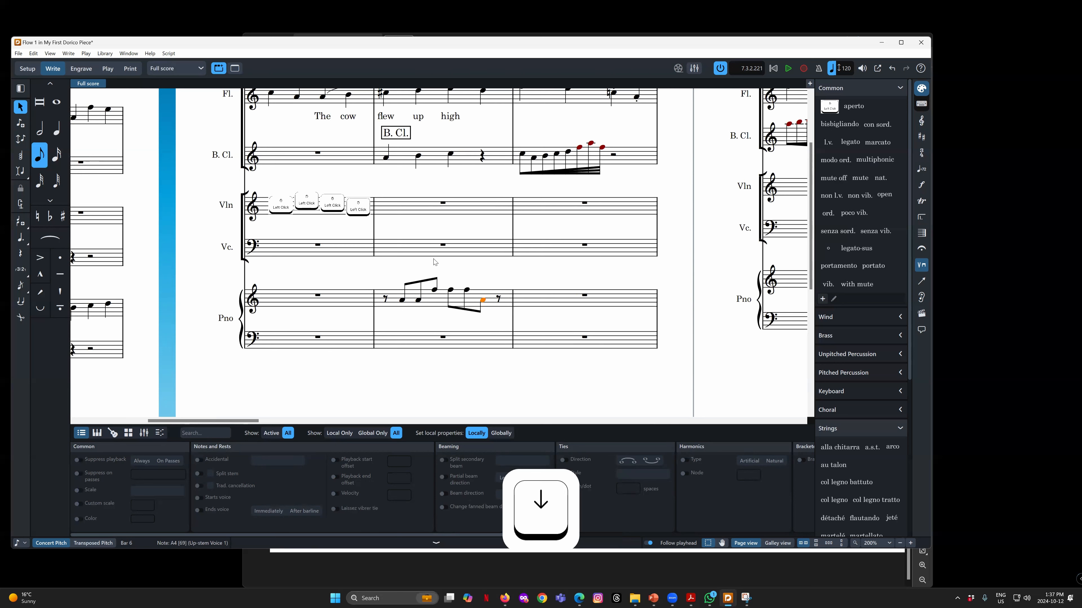
# Delete the second A4 and the last two F5 notes from piano bar 6, leaving three separated eighth notes
pyautogui.click(418, 300)
pyautogui.keyDown('ctrl'); pyautogui.click(451, 290); pyautogui.keyUp('ctrl')
pyautogui.keyDown('ctrl'); pyautogui.click(467, 291); pyautogui.keyUp('ctrl')
pyautogui.press('Delete')
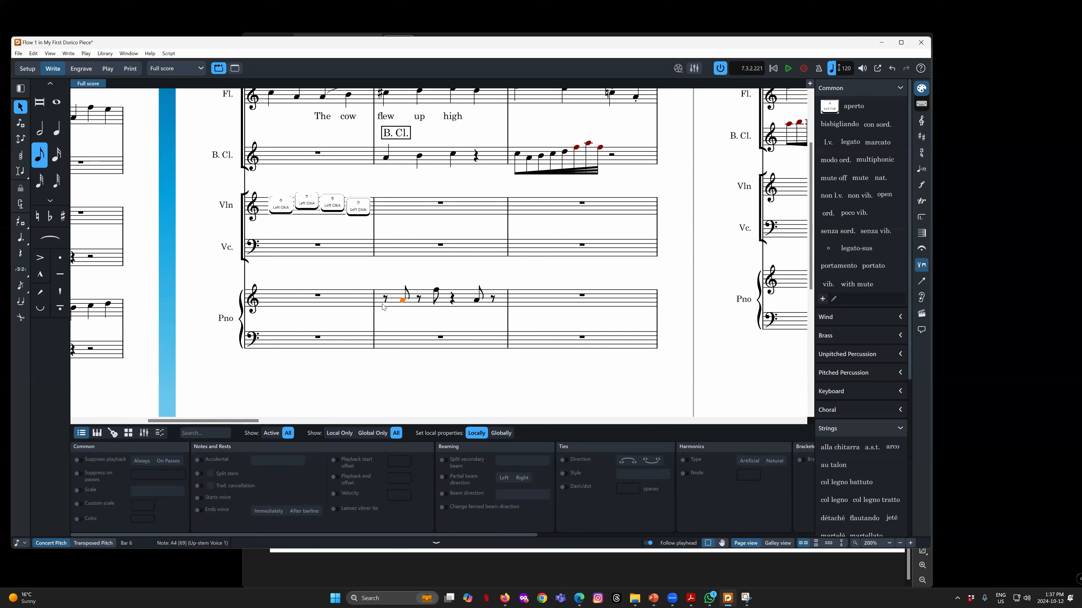
# Hide the stems of the three remaining piano notes in bar 6 in Engrave mode and return to Write mode
pyautogui.click(479, 302)
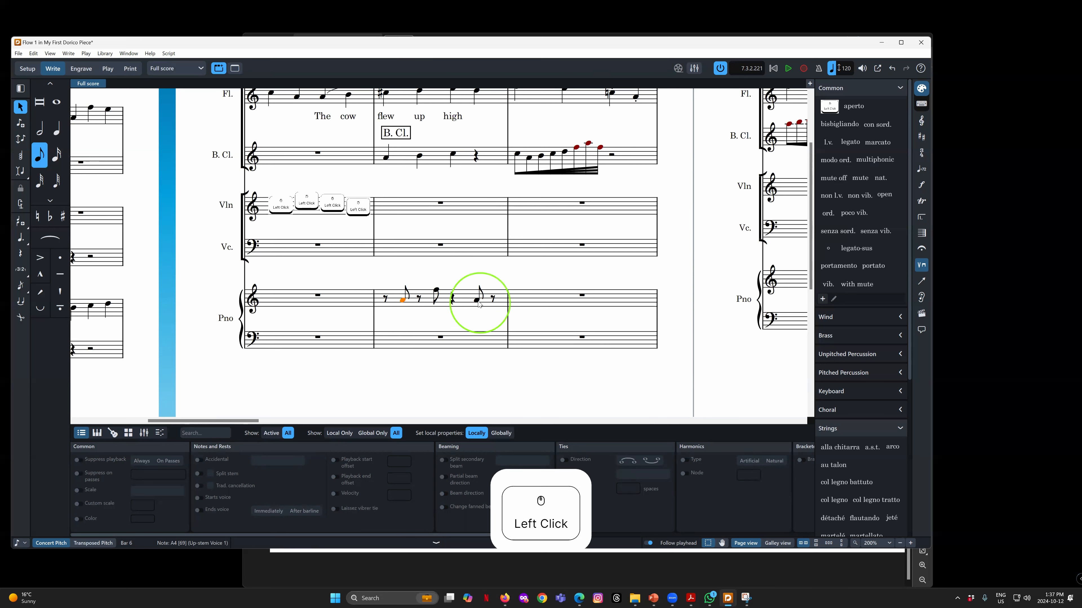
pyautogui.keyDown('ctrl'); pyautogui.click(434, 293); pyautogui.keyUp('ctrl')
pyautogui.keyDown('ctrl'); pyautogui.click(403, 301); pyautogui.keyUp('ctrl')
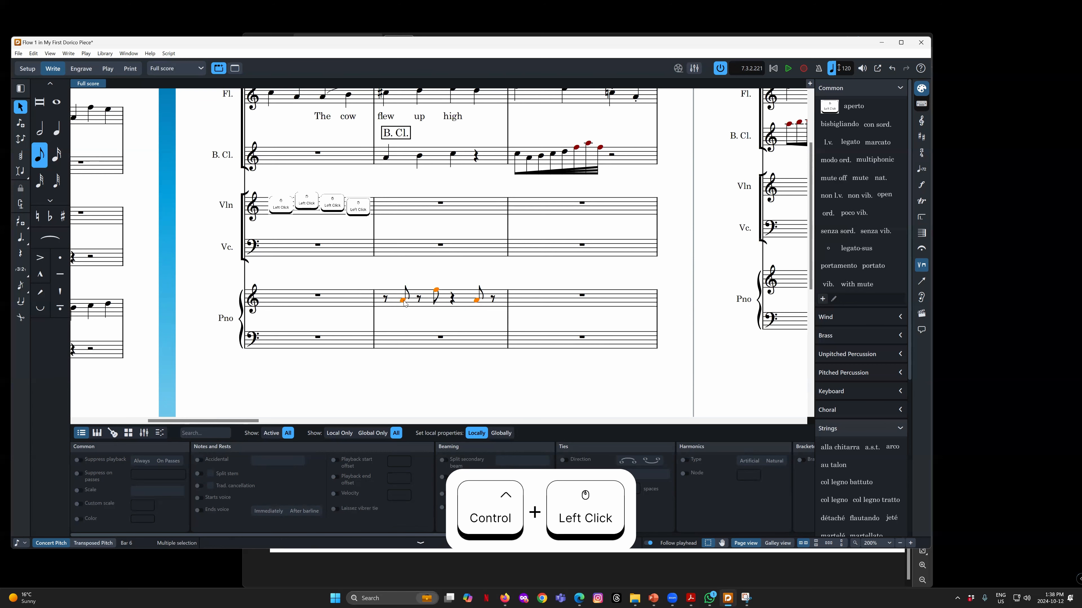
pyautogui.hotkey('ctrl', '3')
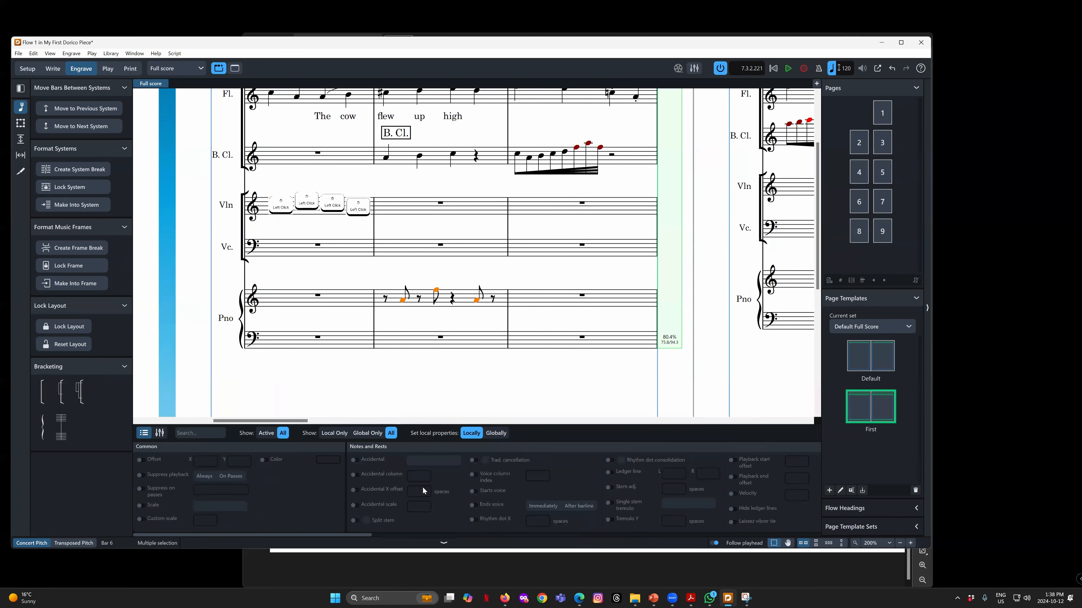
pyautogui.hscroll(5, 551, 508)
pyautogui.click(585, 460)
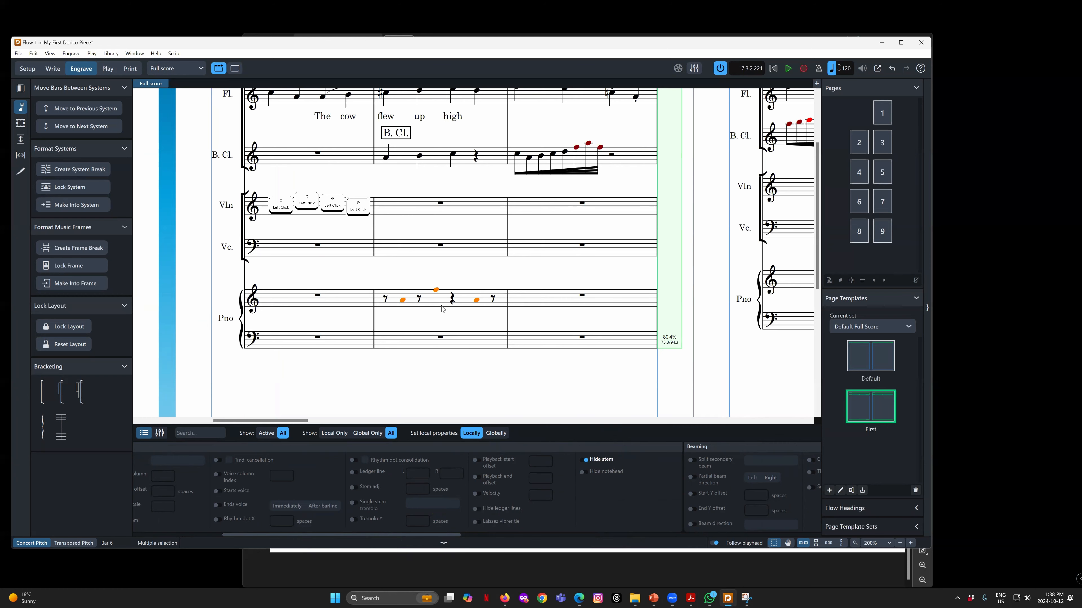
pyautogui.hotkey('ctrl', '2')
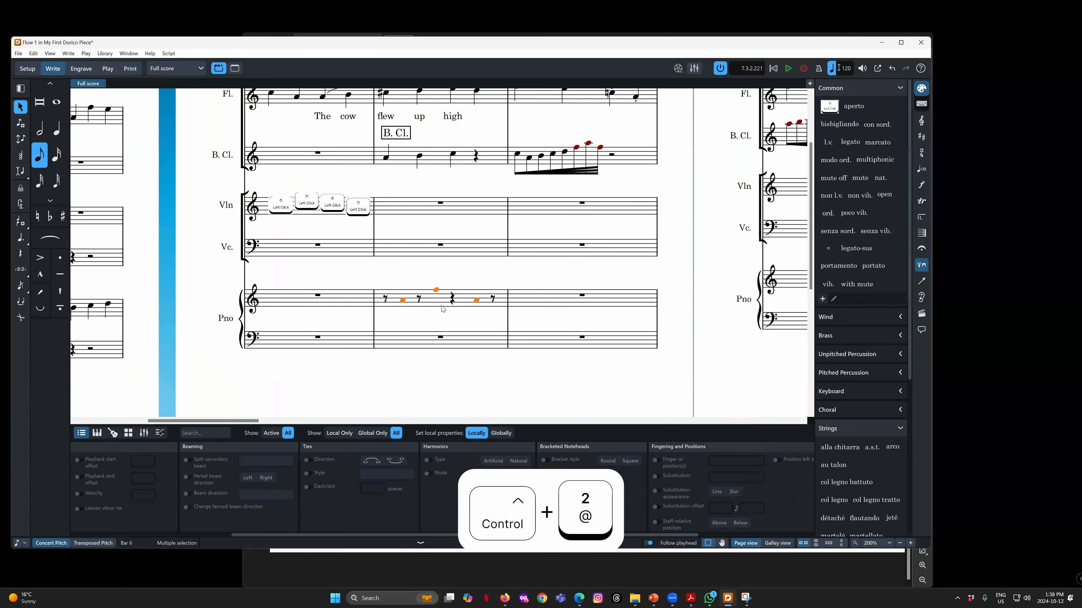
# Alternate between Engrave mode and Write mode several times with the stemless notes selected, ending in Write mode
pyautogui.hotkey('ctrl', '3')
pyautogui.hotkey('ctrl', '2')
pyautogui.hotkey('ctrl', '3')
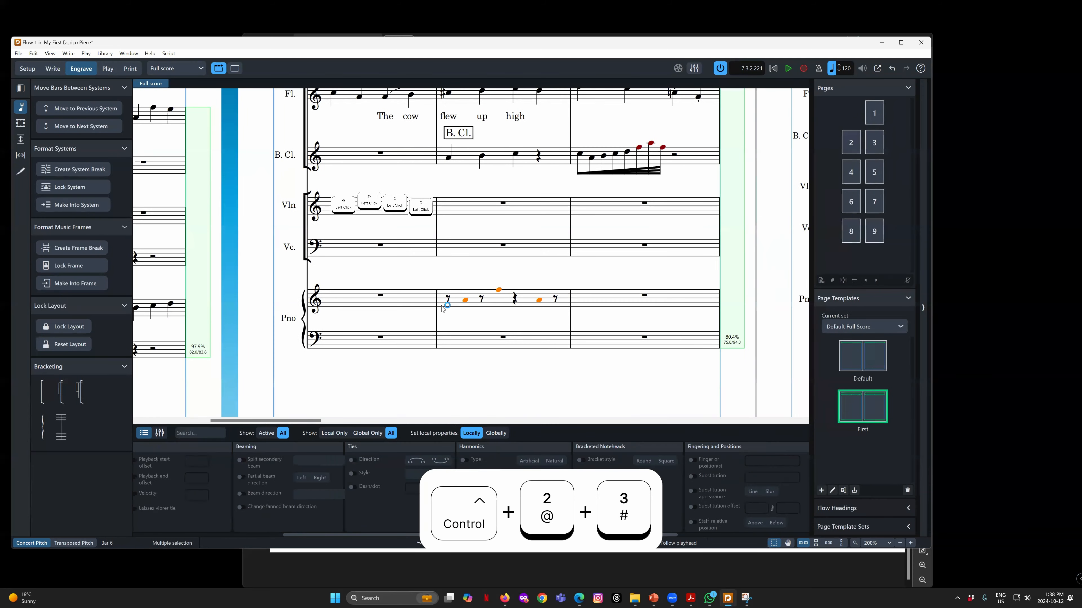
pyautogui.hotkey('ctrl', '2')
pyautogui.hotkey('ctrl', '3')
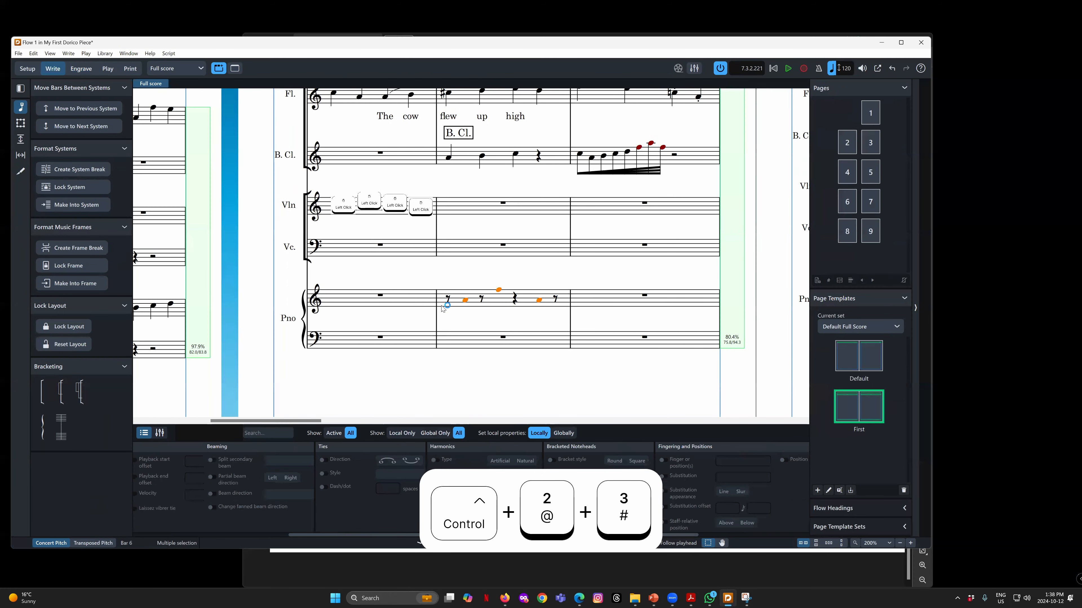
pyautogui.hotkey('ctrl', '2')
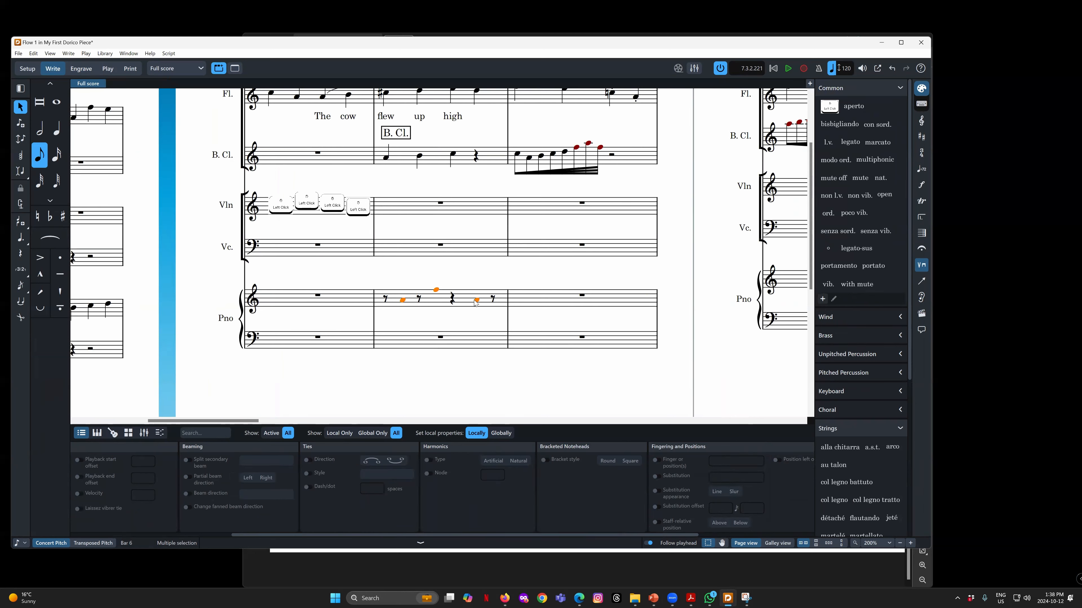
# Add the text "Senza Misura 10 seconds per bar" at the first eighth rest in piano bar 6
pyautogui.click(468, 325)
pyautogui.click(422, 302)
pyautogui.click(386, 301)
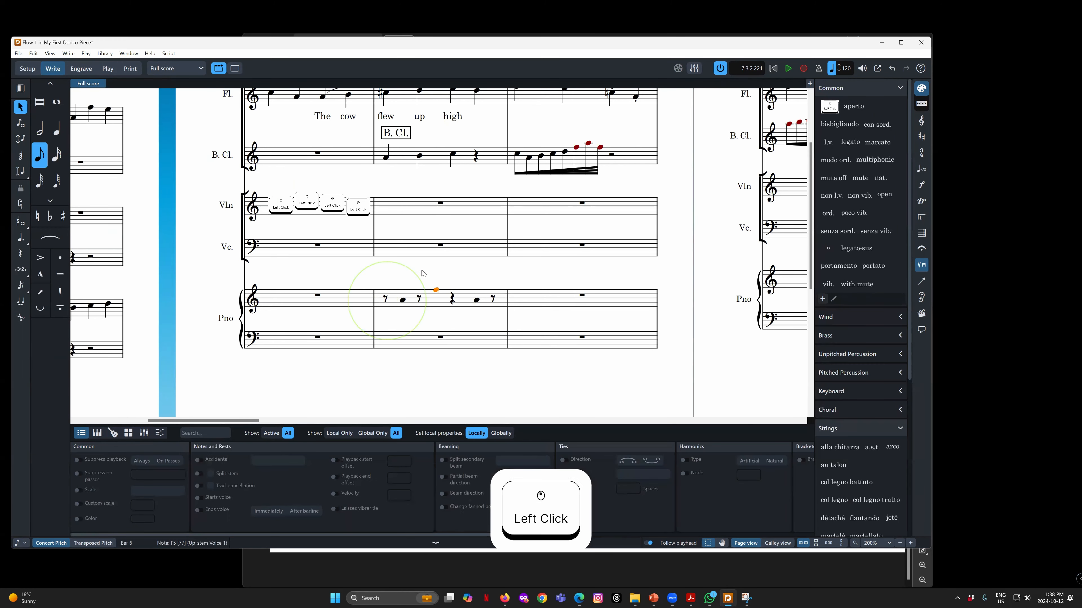
pyautogui.hotkey('shift', 'x')
pyautogui.write('Senz')
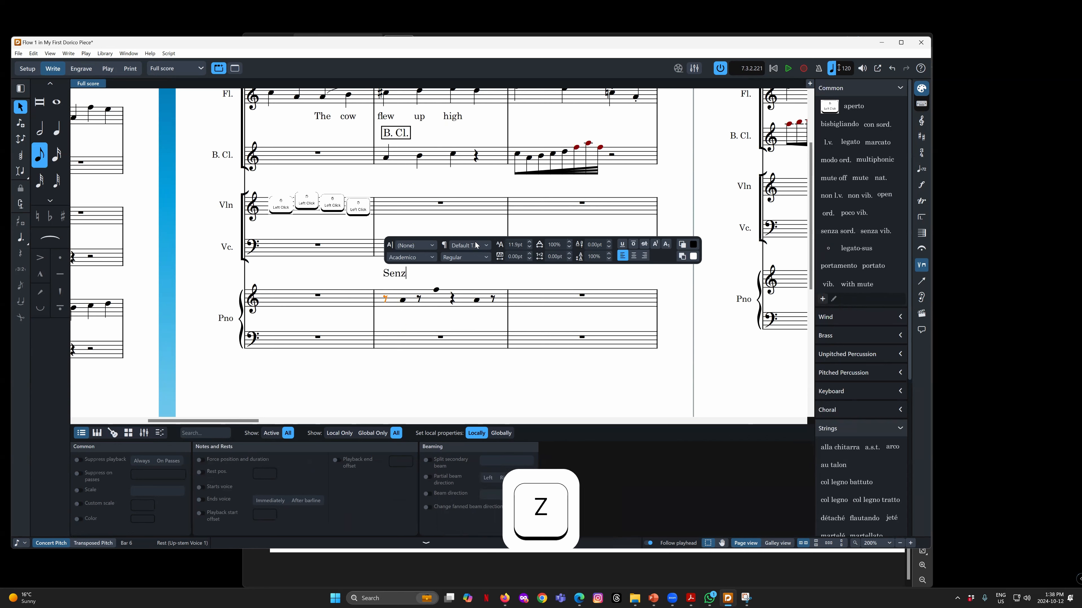
pyautogui.write('a Misura 10')
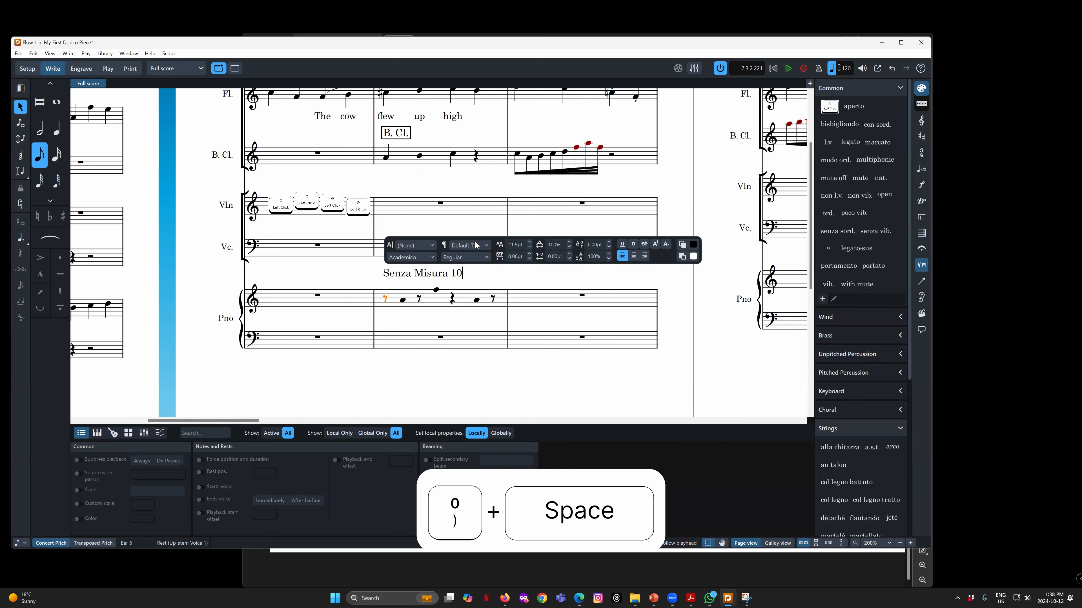
pyautogui.write(' seconds per bar')
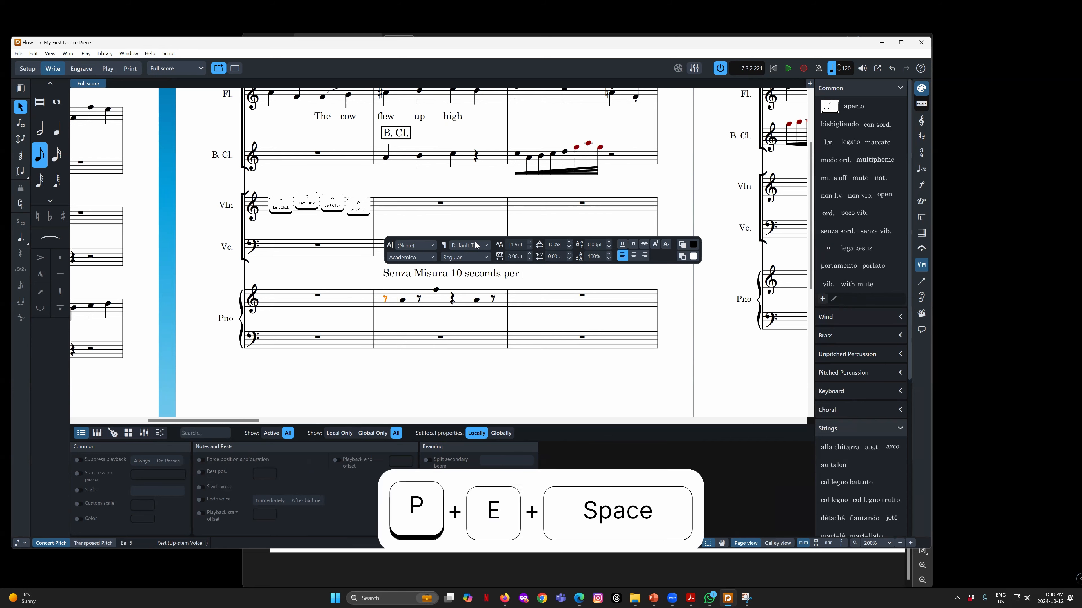
pyautogui.click(516, 364)
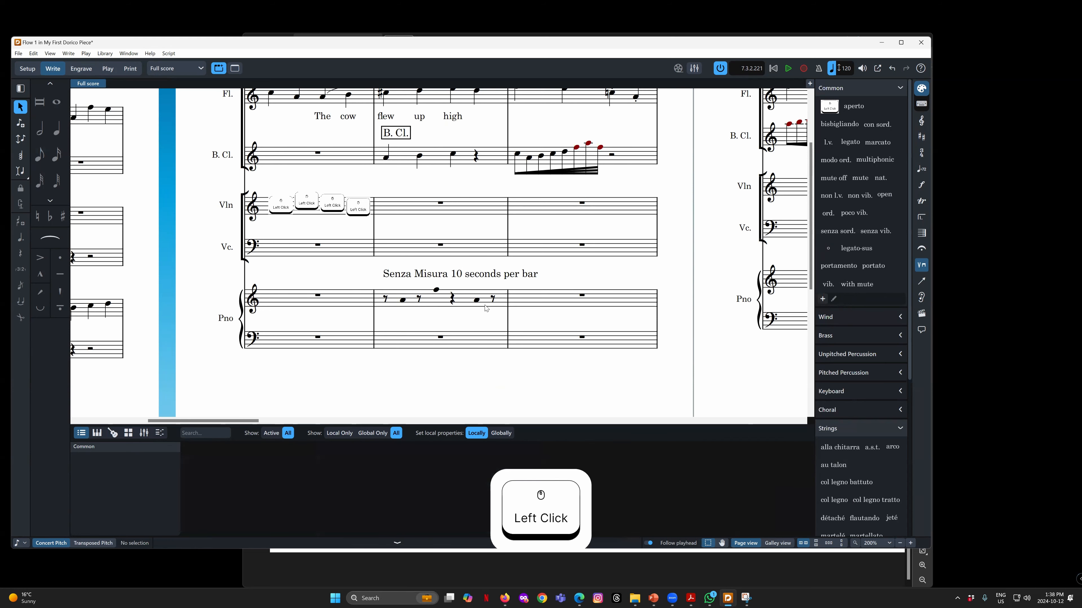
# Remove the four rests around the stemless notes in piano bar 6 and clear the selection
pyautogui.click(386, 299)
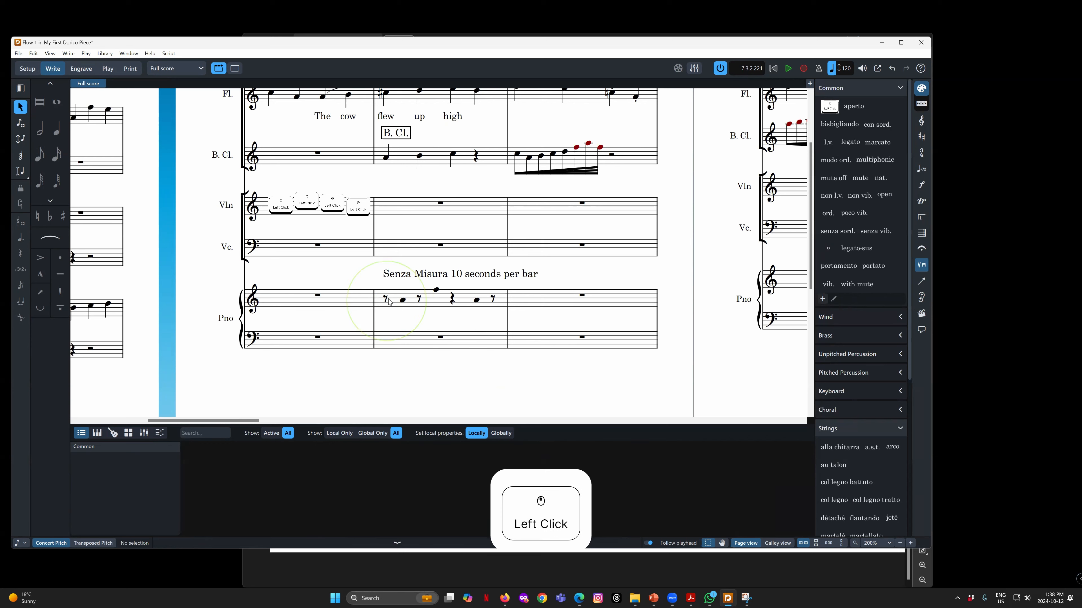
pyautogui.keyDown('ctrl'); pyautogui.click(419, 299); pyautogui.keyUp('ctrl')
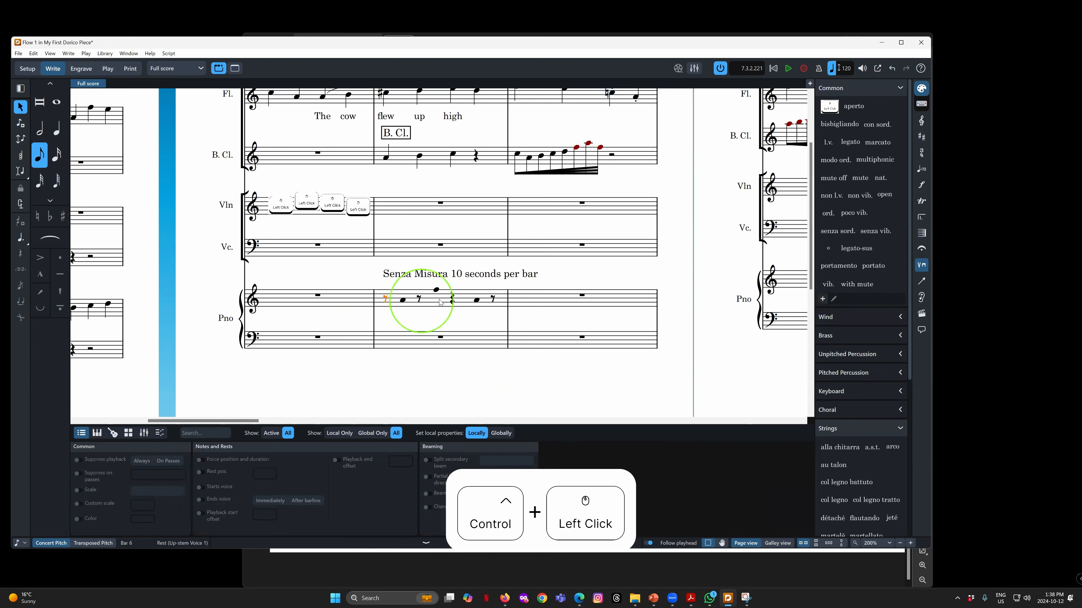
pyautogui.keyDown('ctrl'); pyautogui.click(452, 300); pyautogui.keyUp('ctrl')
pyautogui.keyDown('ctrl'); pyautogui.click(494, 299); pyautogui.keyUp('ctrl')
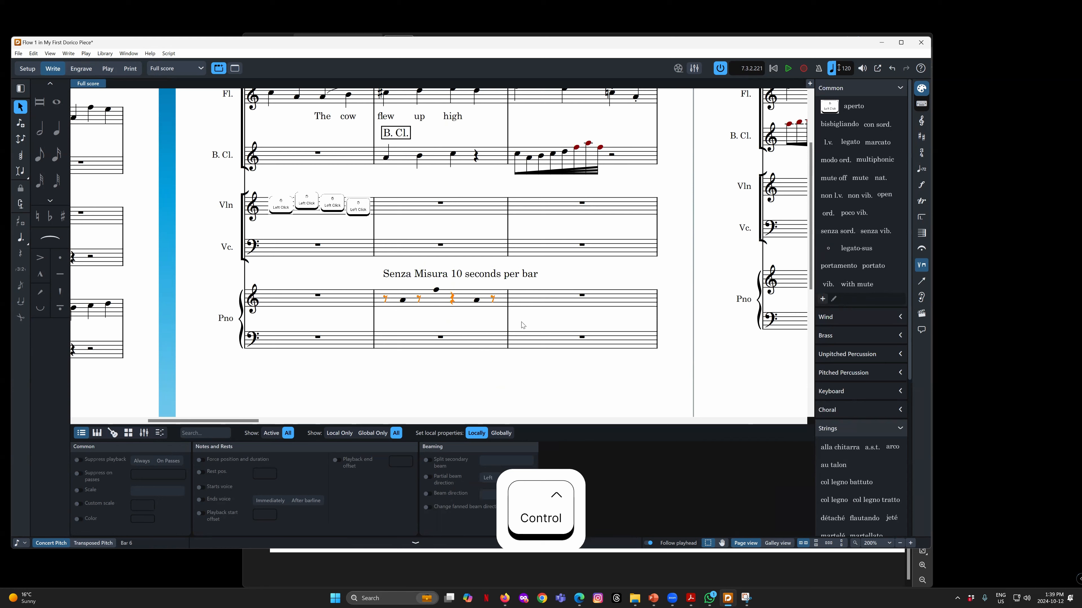
pyautogui.click(37, 55)
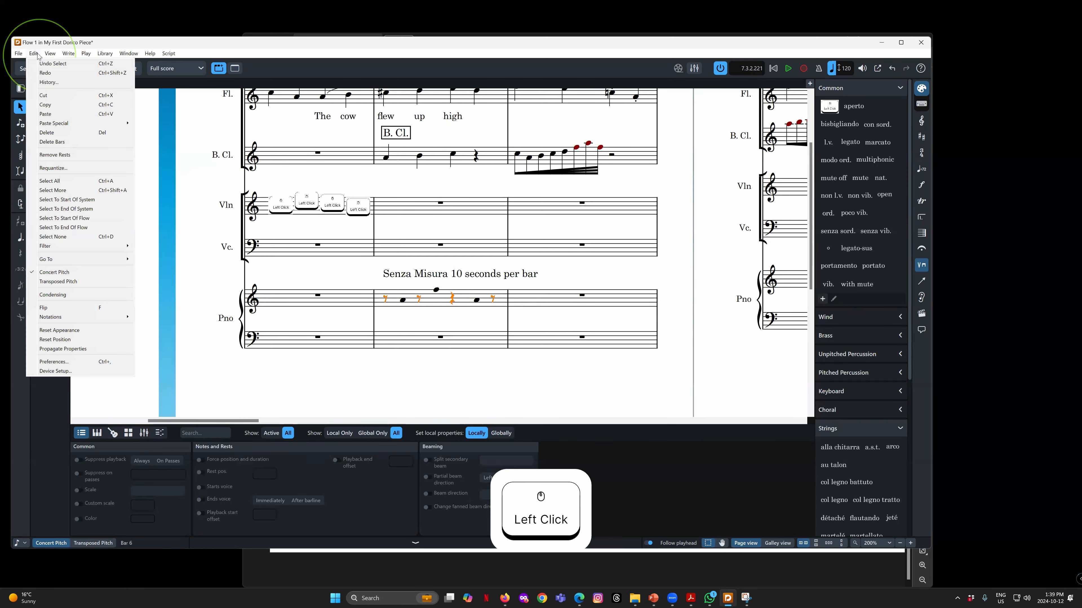
pyautogui.click(73, 154)
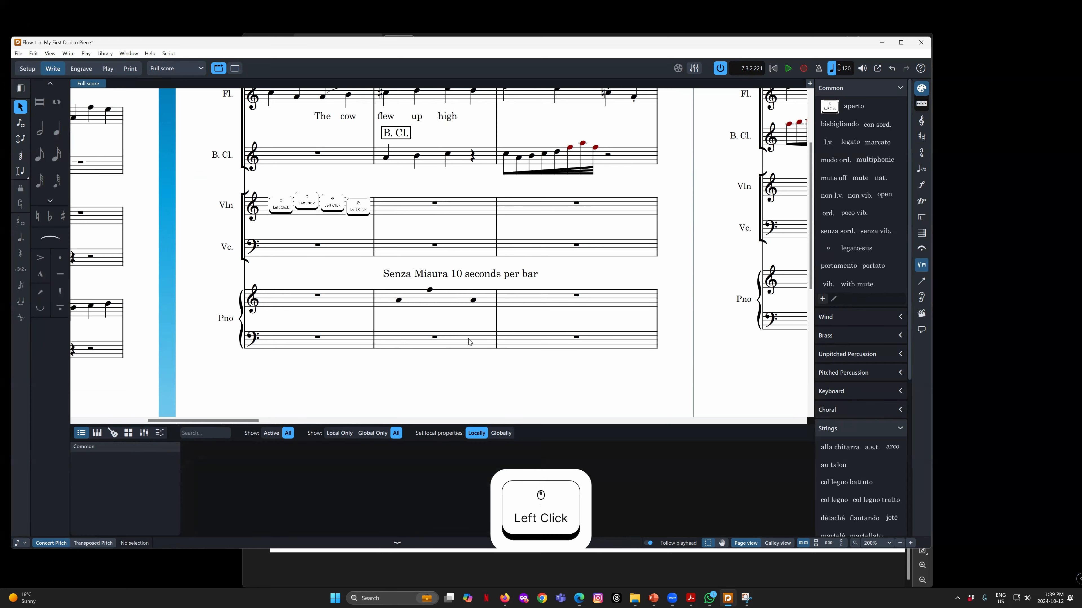
pyautogui.click(466, 307)
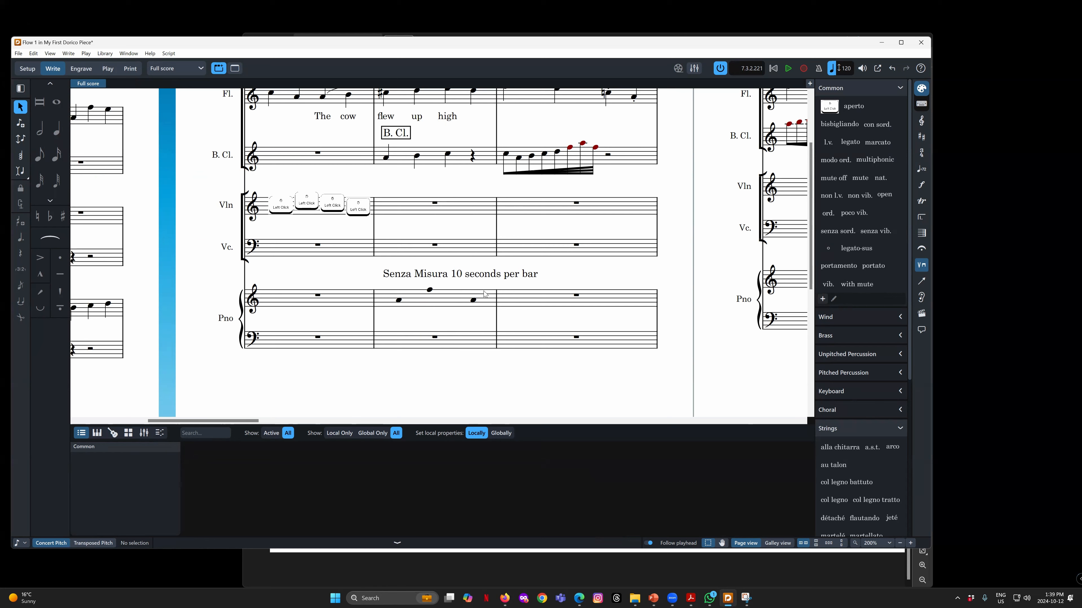
# Review bar 6 in the Piano part layout and look up the Remove Rests command
pyautogui.click(183, 68)
pyautogui.click(163, 143)
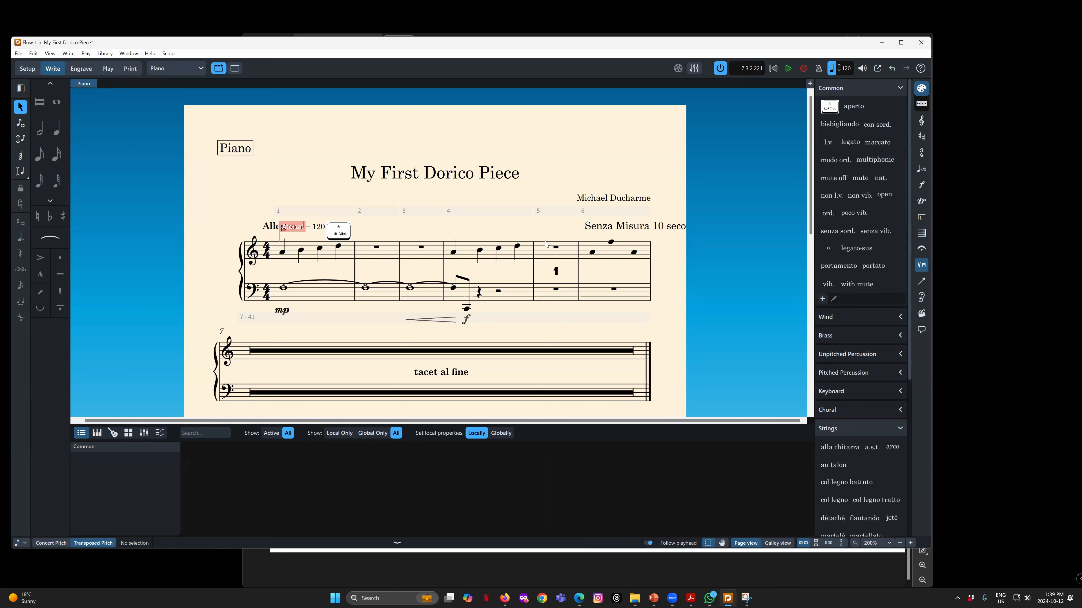
pyautogui.click(33, 53)
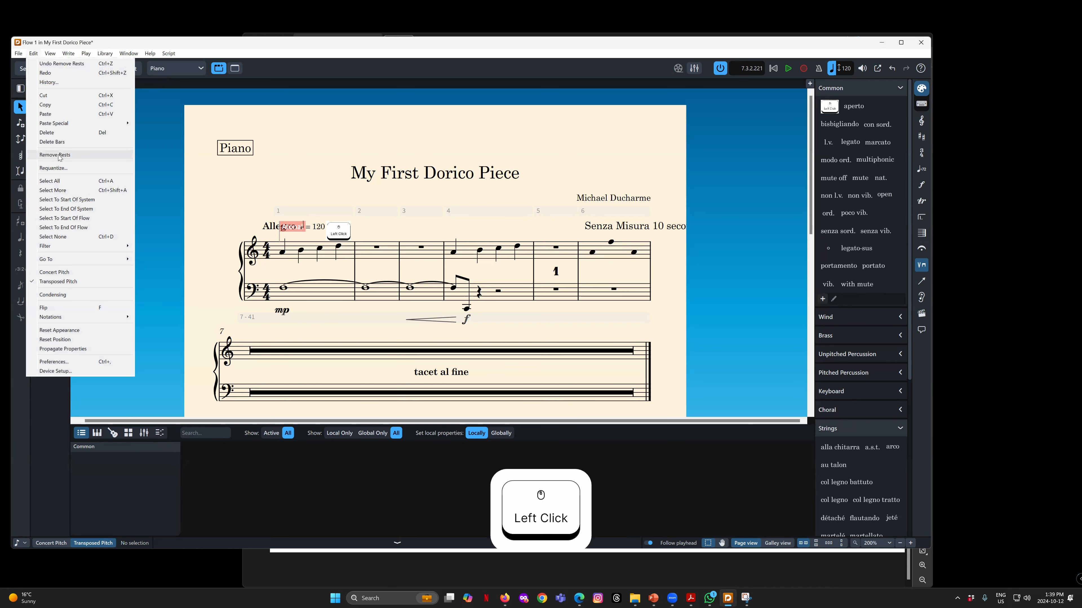
pyautogui.click(34, 54)
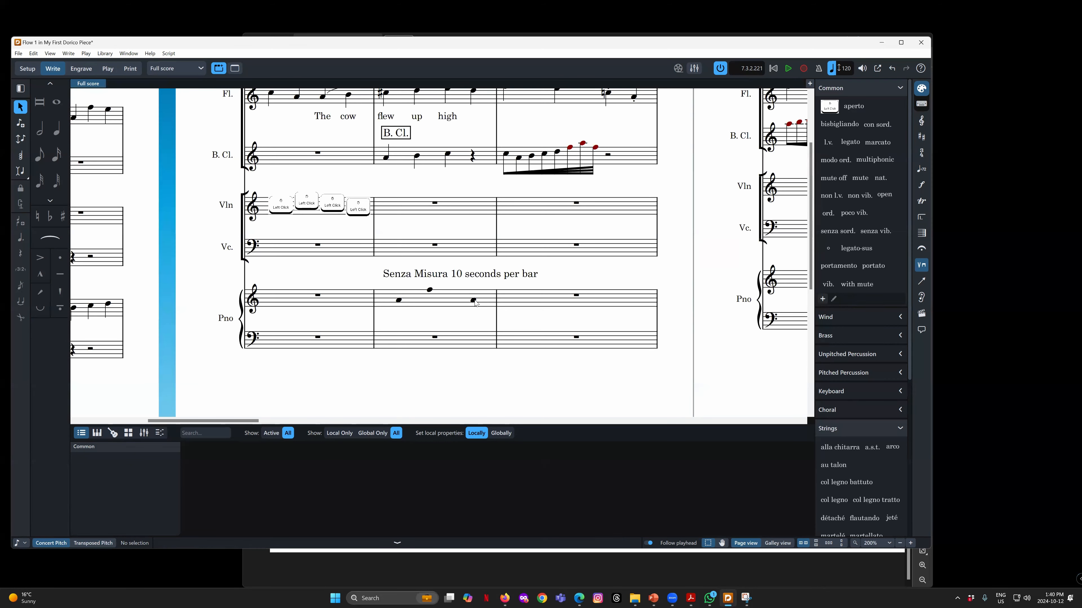
# Inspect the voice start and end properties of the three stemless piano notes in bar 6 of the full score
pyautogui.click(430, 294)
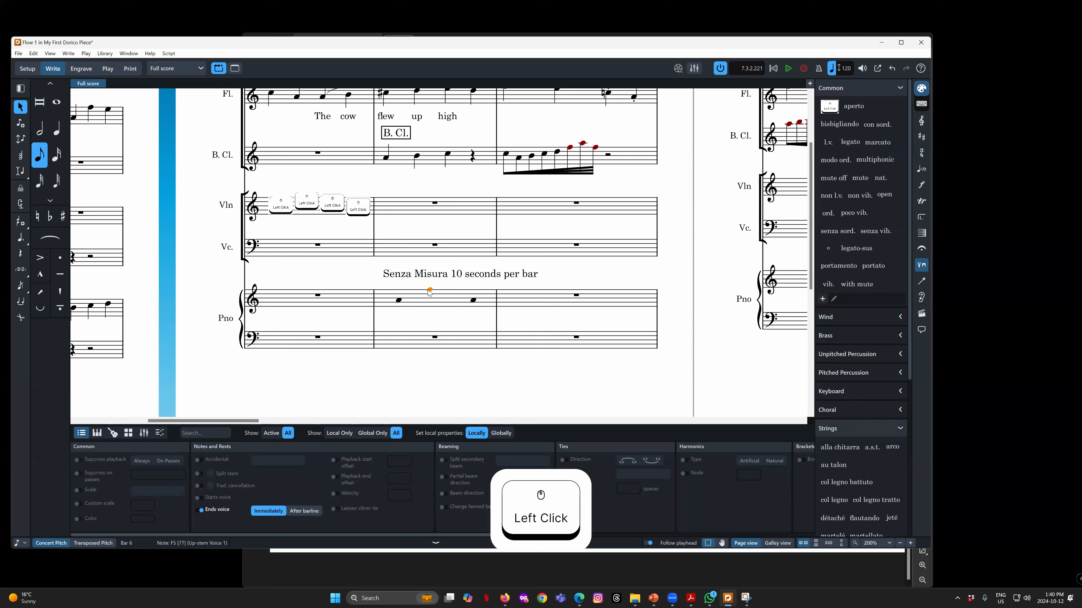
pyautogui.click(473, 300)
pyautogui.click(399, 303)
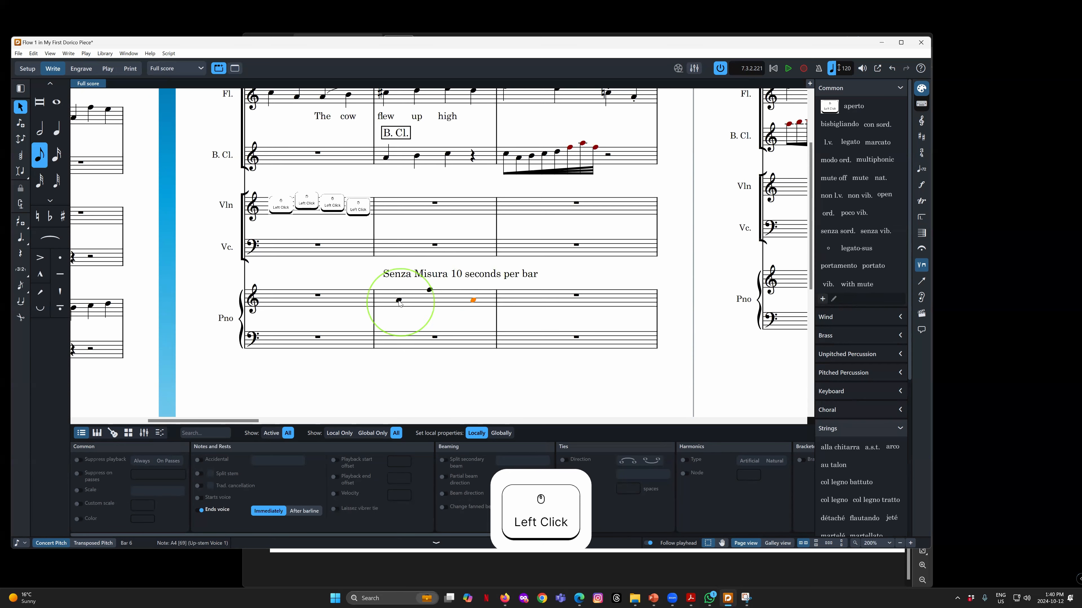
pyautogui.click(430, 291)
# Check the bar 6 stemless notes individually in the Piano part layout, then return to the full score
pyautogui.click(167, 73)
pyautogui.click(166, 141)
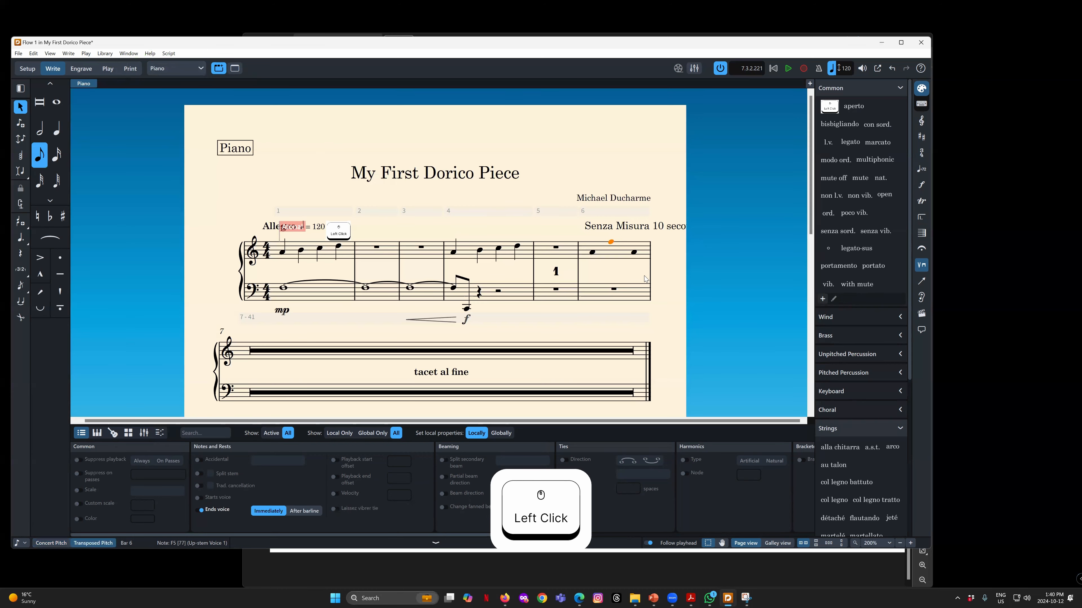
pyautogui.click(611, 261)
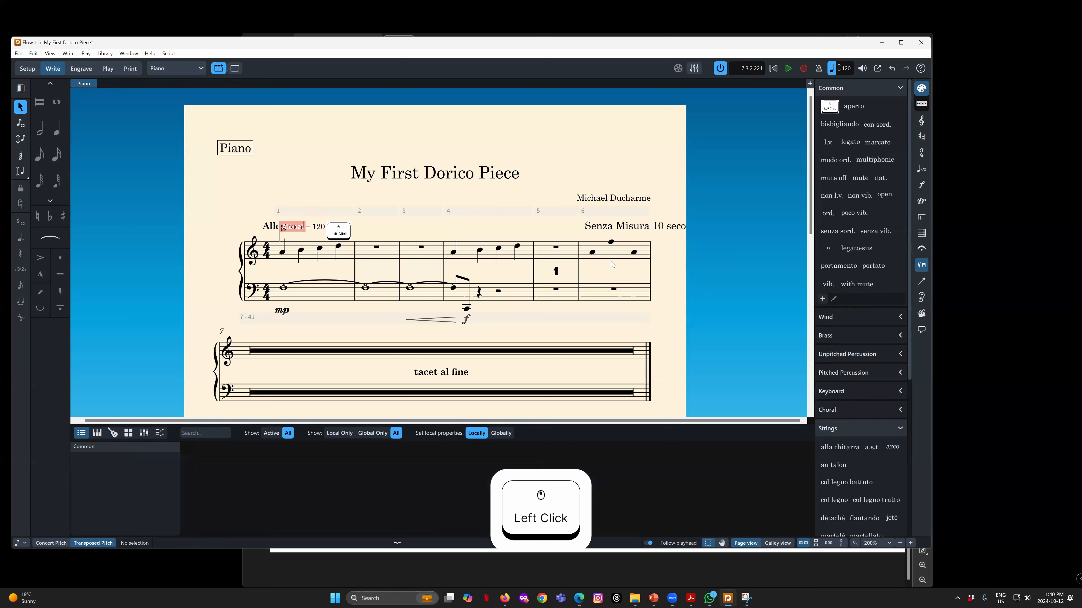
pyautogui.click(591, 252)
pyautogui.click(633, 254)
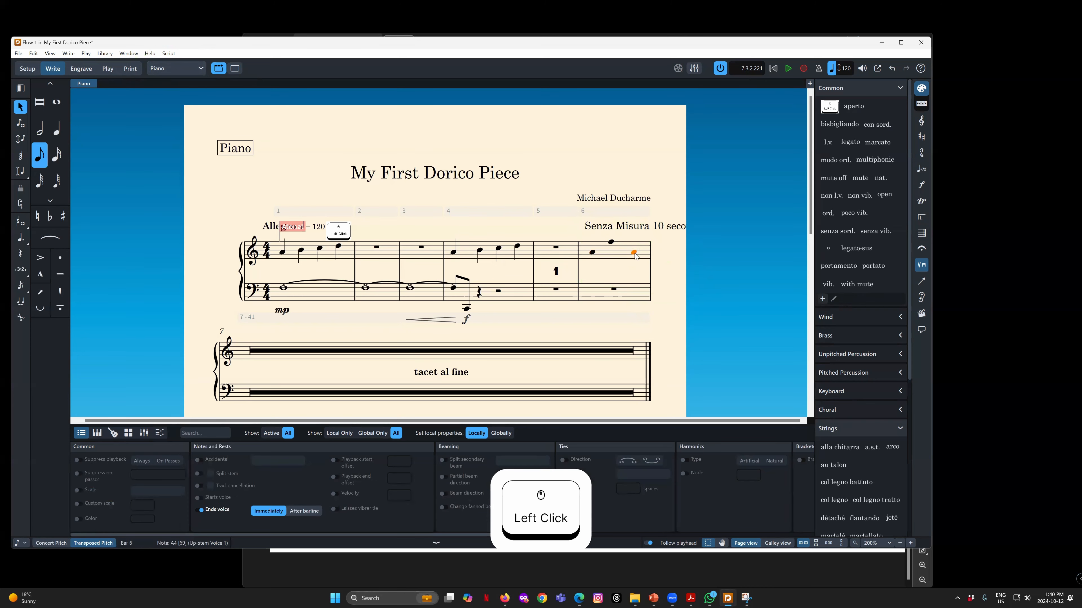
pyautogui.click(676, 262)
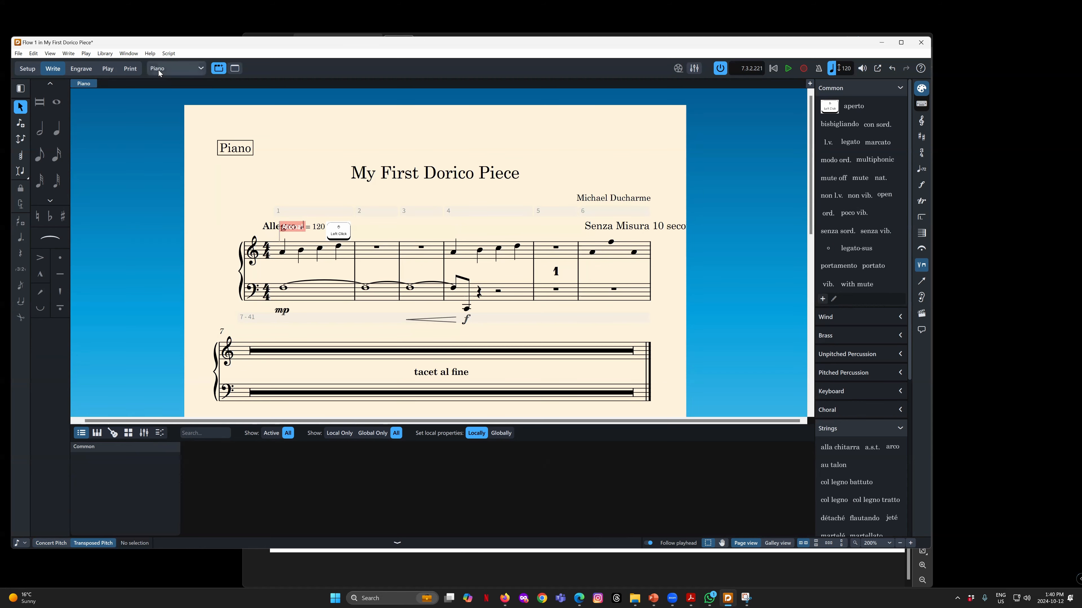
pyautogui.click(168, 68)
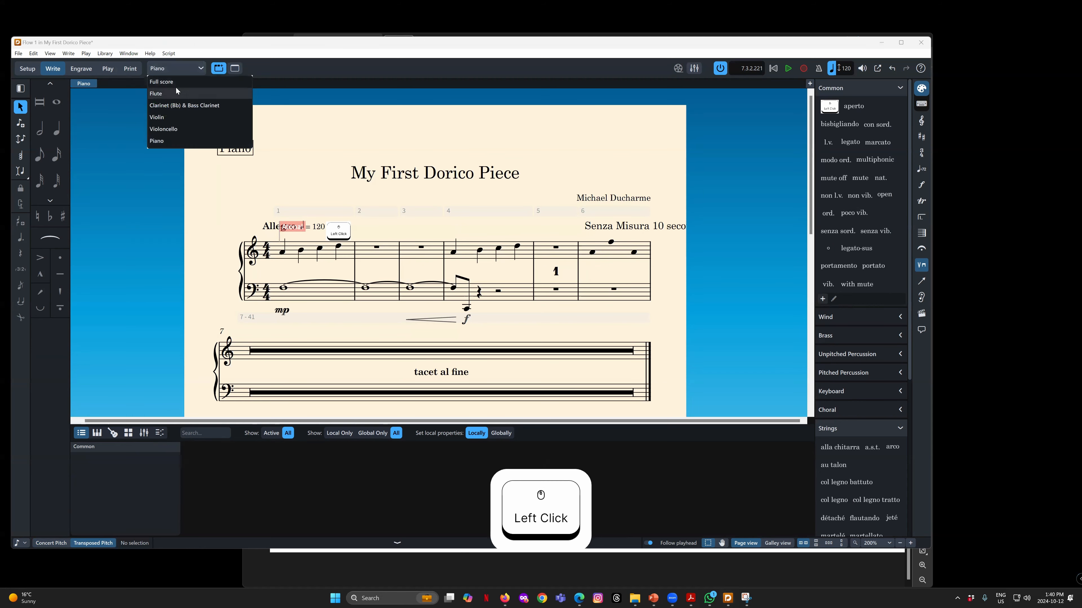
pyautogui.click(170, 83)
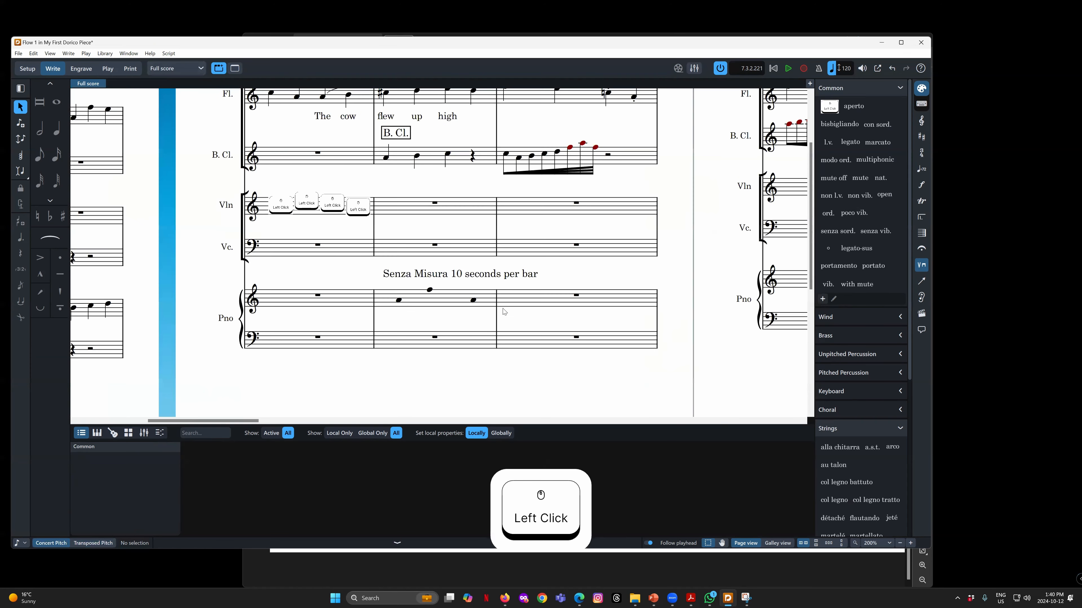
# Start note input at the first A4 in piano bar 6 and step the caret back and forth along the staff
pyautogui.click(400, 301)
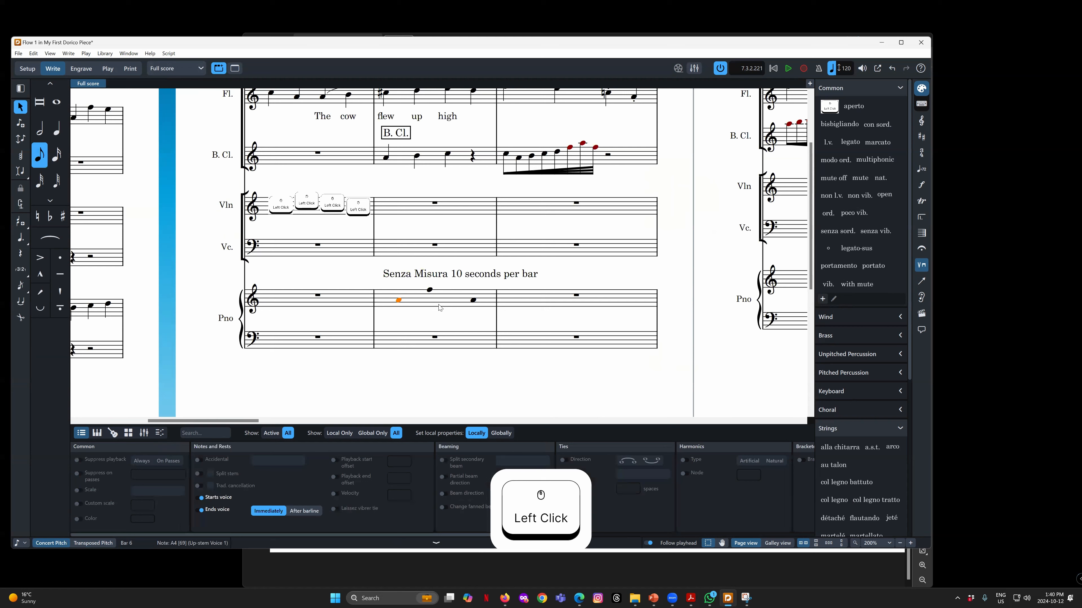
pyautogui.press('Return')
pyautogui.press('Left')
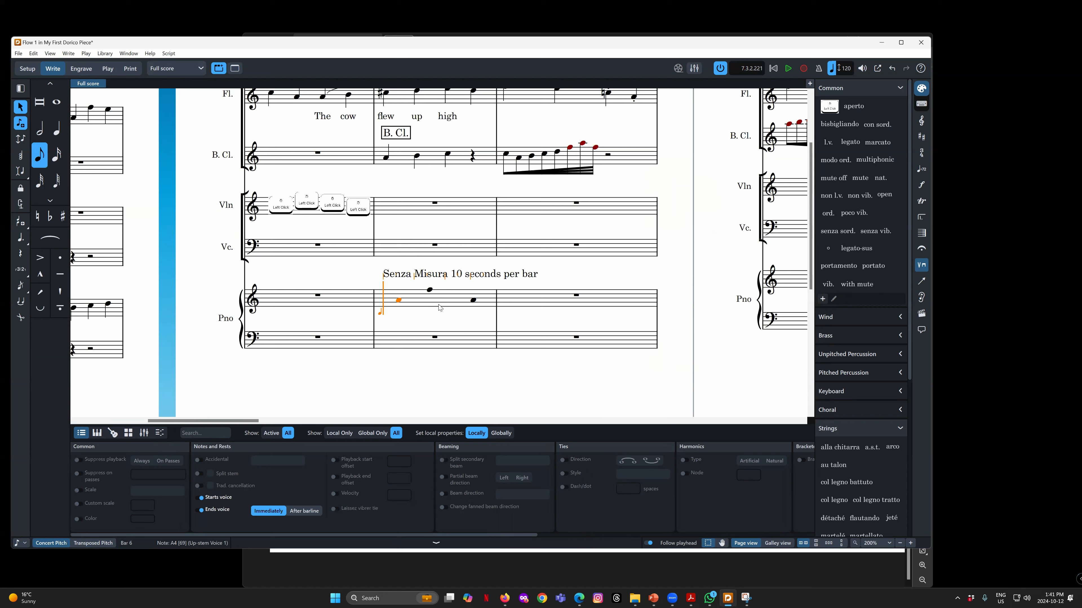
pyautogui.press('Right')
pyautogui.press('Right')
pyautogui.press('Right')
pyautogui.press('Left')
pyautogui.press('Left')
pyautogui.press('Left')
pyautogui.press('Left')
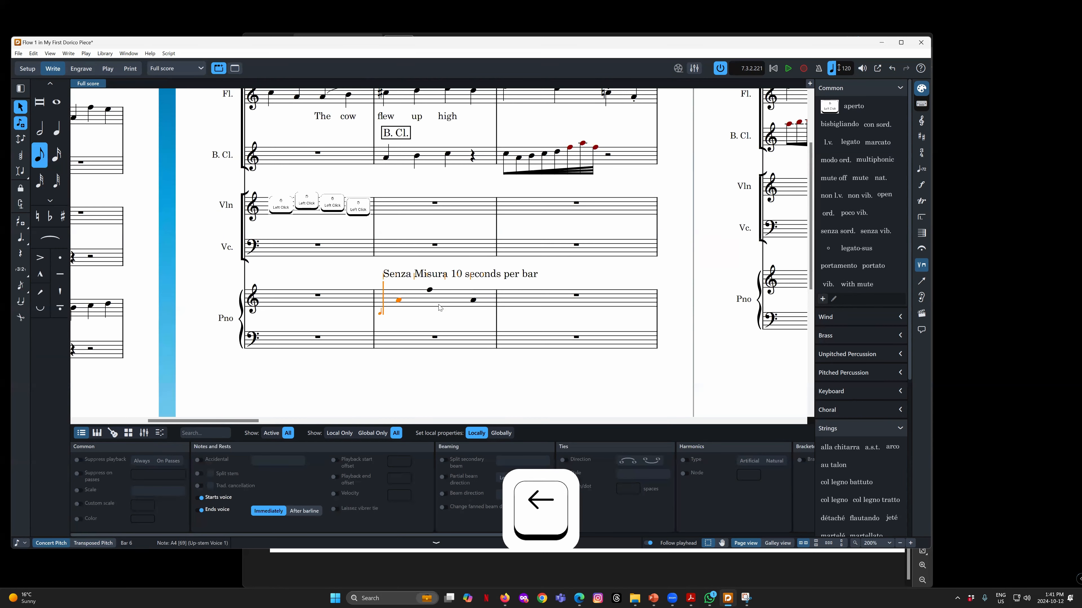
pyautogui.press('Right')
# Try adding a new voice and switching voices at the start of piano bar 6, then leave note input
pyautogui.hotkey('shift', 'v')
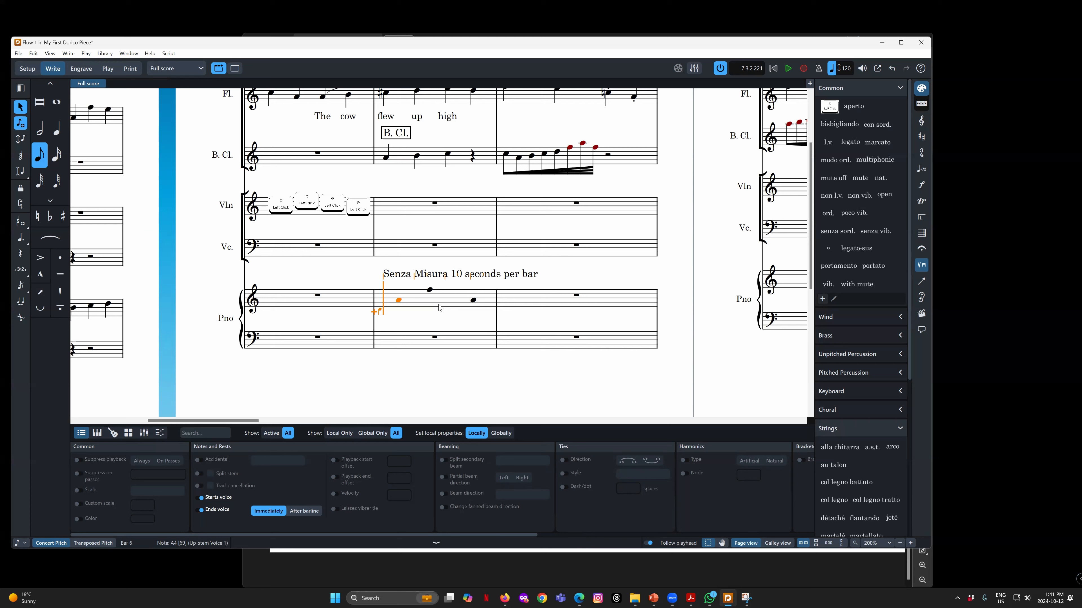
pyautogui.press('v')
pyautogui.hotkey('shift', 'v')
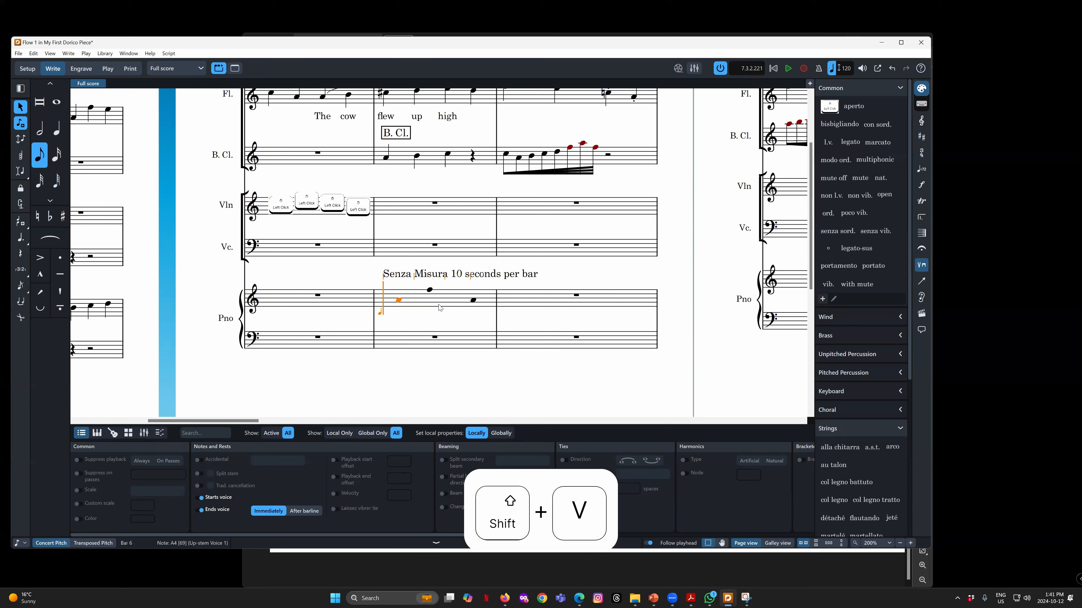
pyautogui.press('Escape')
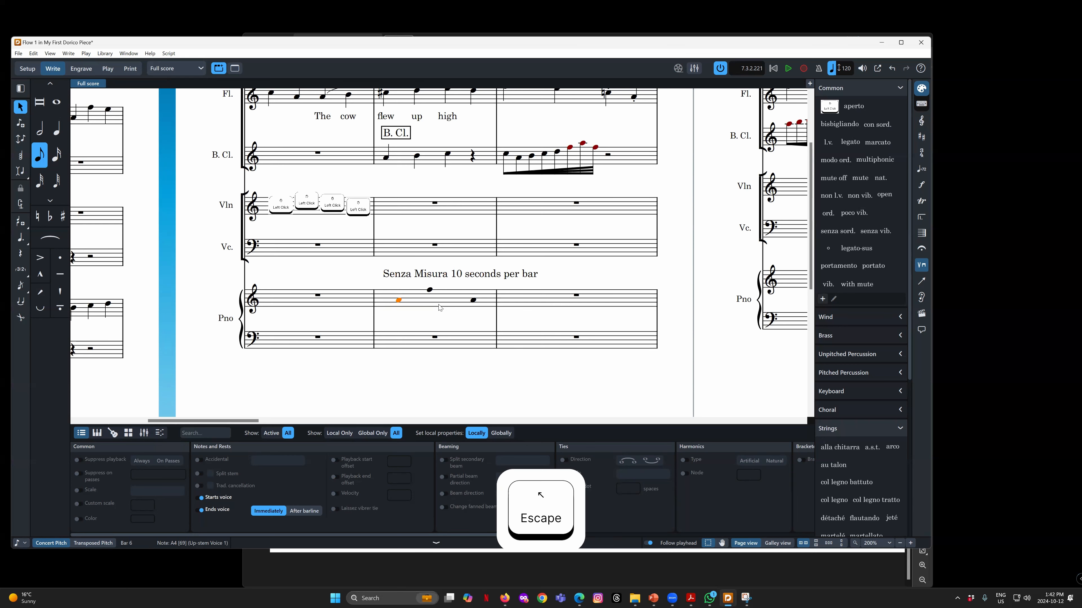
# Restart note input at the start of piano bar 6 with a new down-stem voice
pyautogui.press('Return')
pyautogui.press('v')
pyautogui.hotkey('shift', 'v')
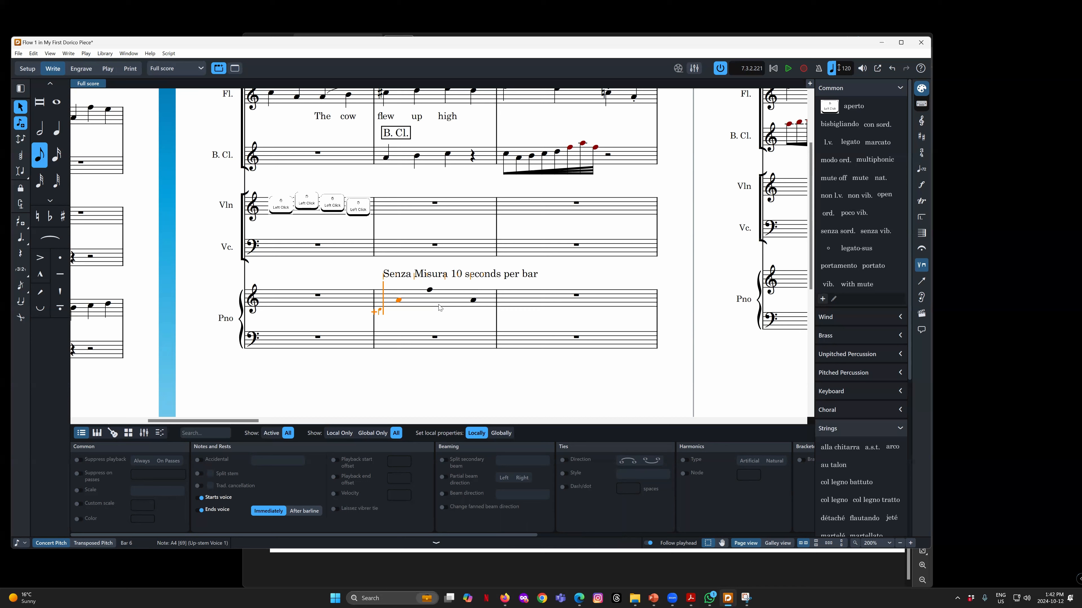
# Alternate the note input duration between sixteenth and eighth notes, ending on the eighth note
pyautogui.press('6')
pyautogui.press('5')
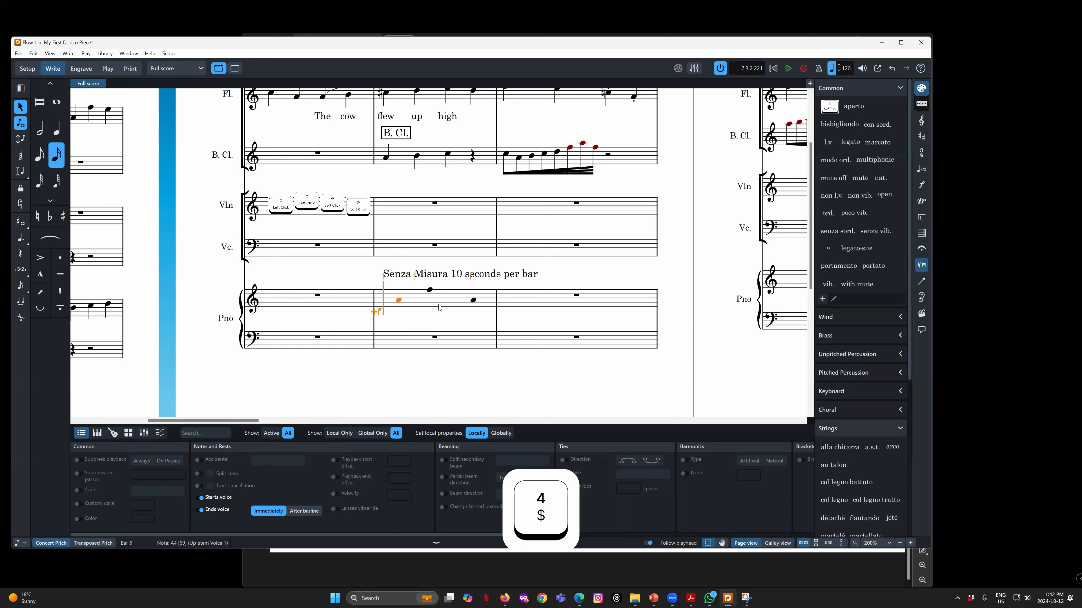
pyautogui.press('5')
pyautogui.press('5')
pyautogui.press('5')
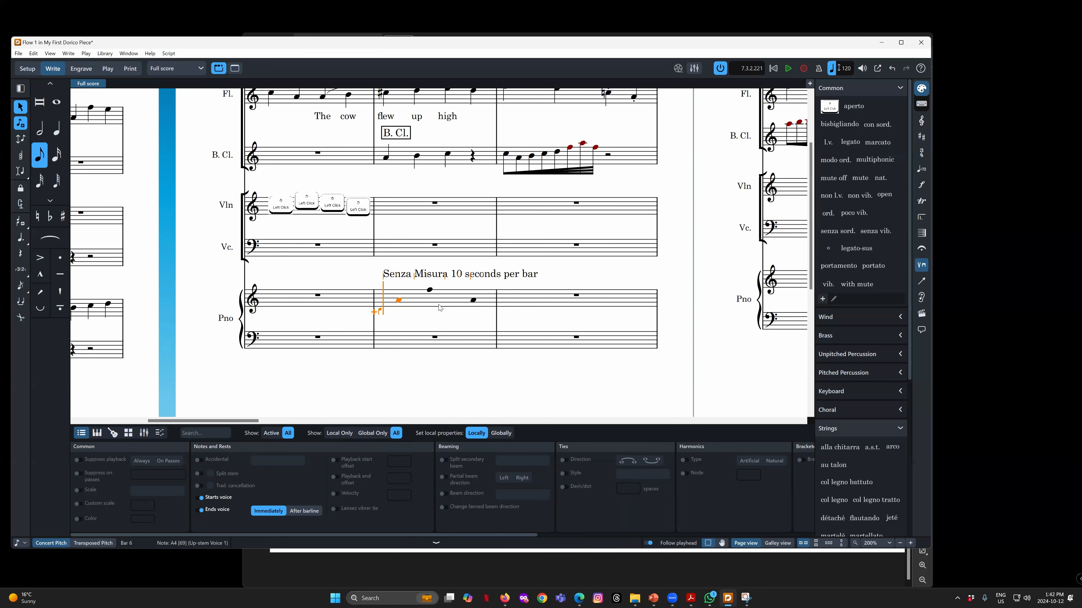
pyautogui.press('4')
pyautogui.press('5')
pyautogui.press('4')
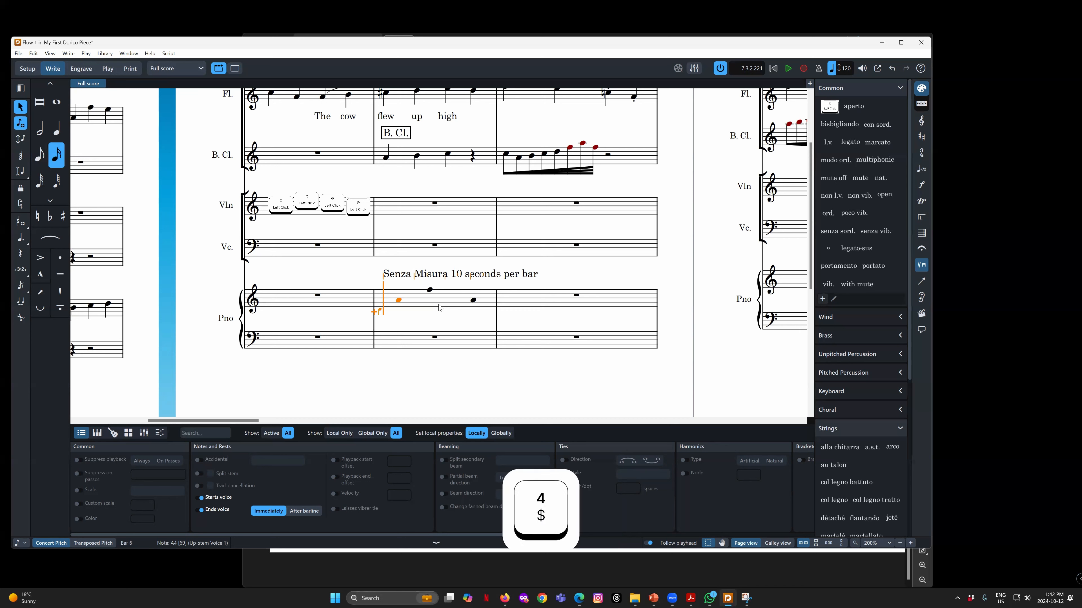
pyautogui.press('5')
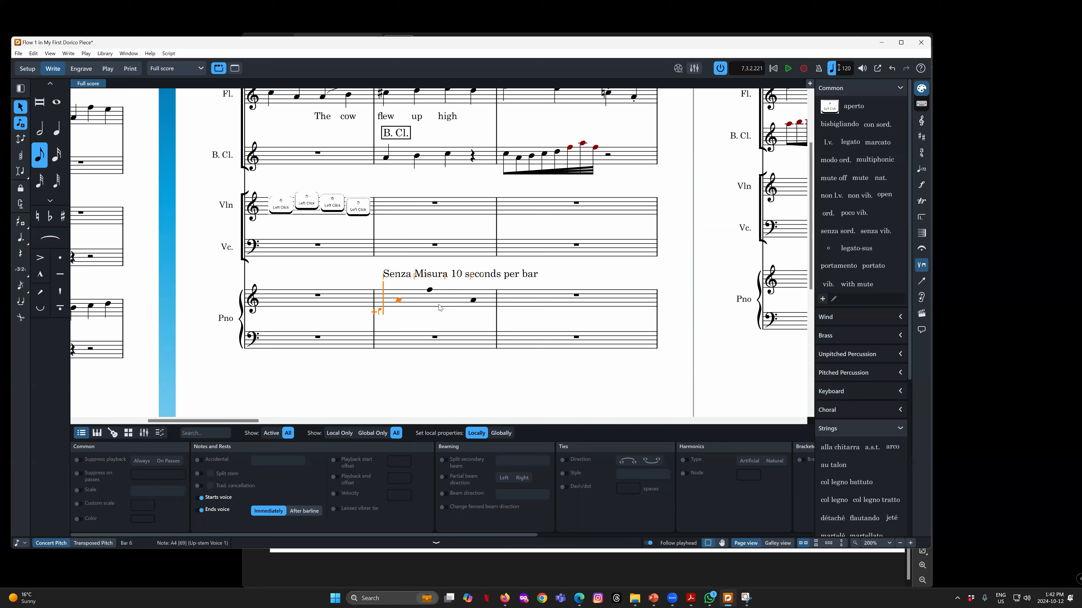
# Enter a forced-duration eighth rest in the down-stem voice at the start of piano bar 6 and leave note input
pyautogui.press('o')
pyautogui.press(',')
pyautogui.press('y')
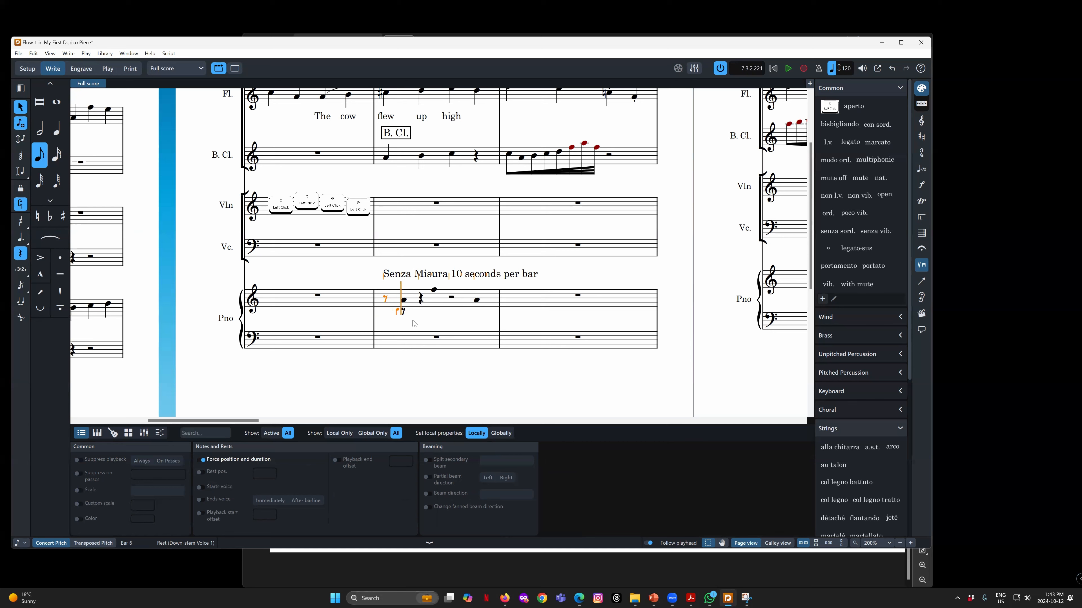
pyautogui.press('Escape')
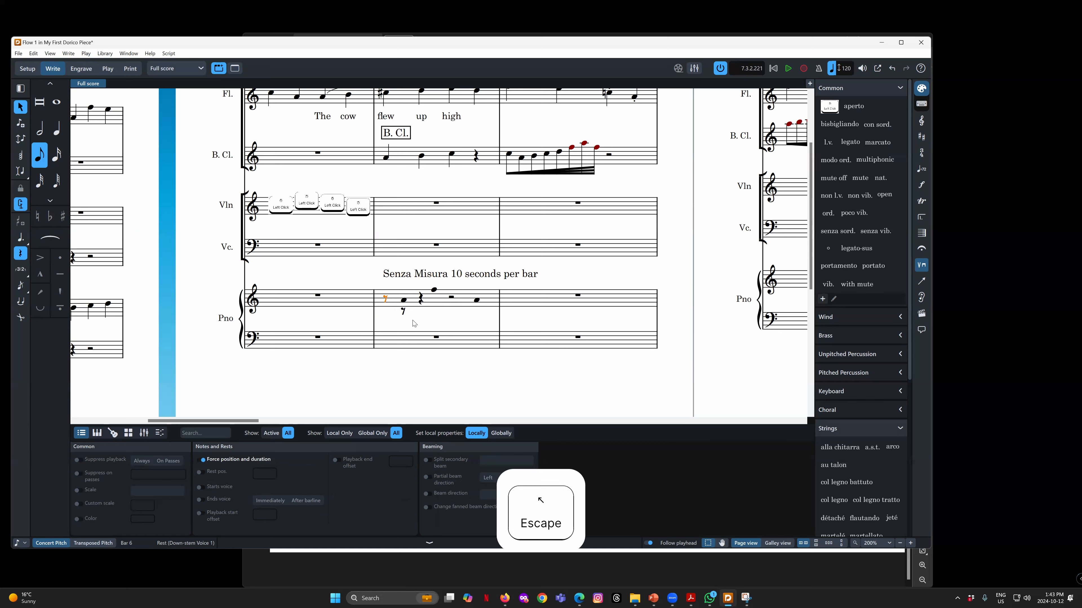
pyautogui.click(386, 301)
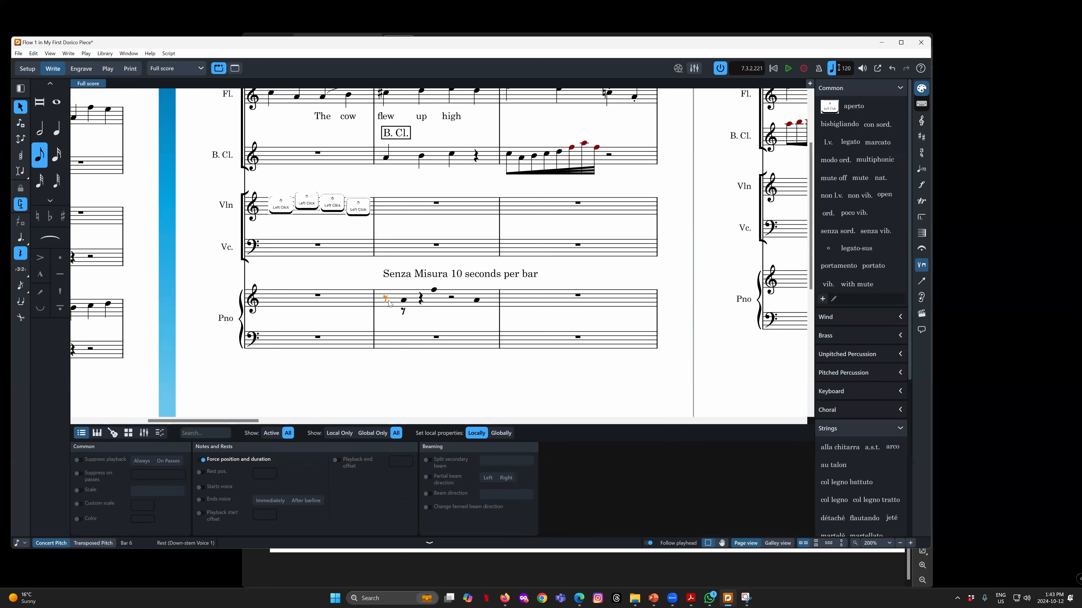
pyautogui.click(407, 328)
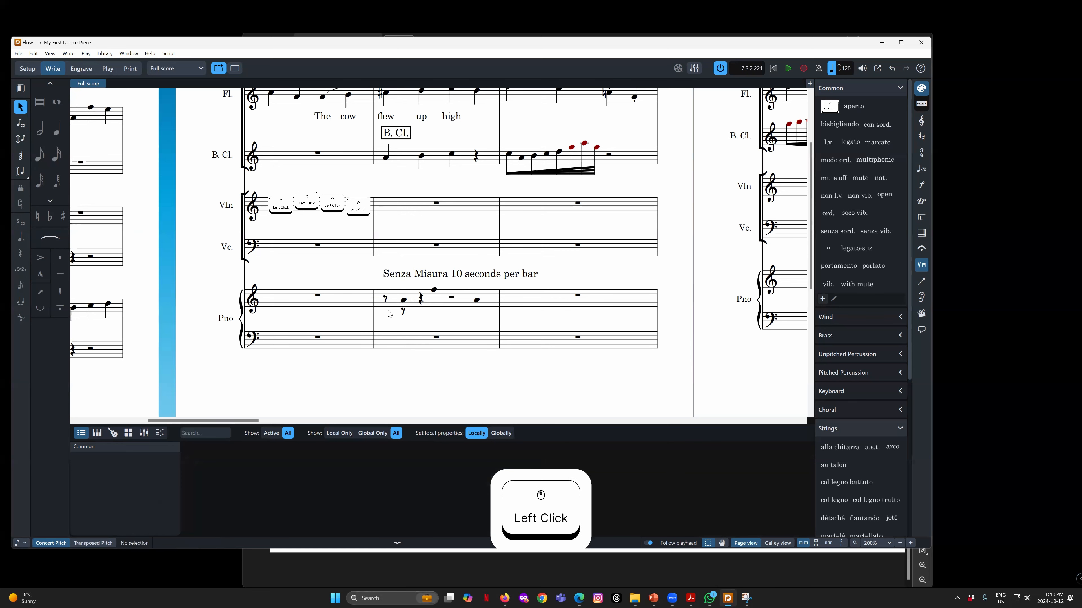
pyautogui.click(386, 300)
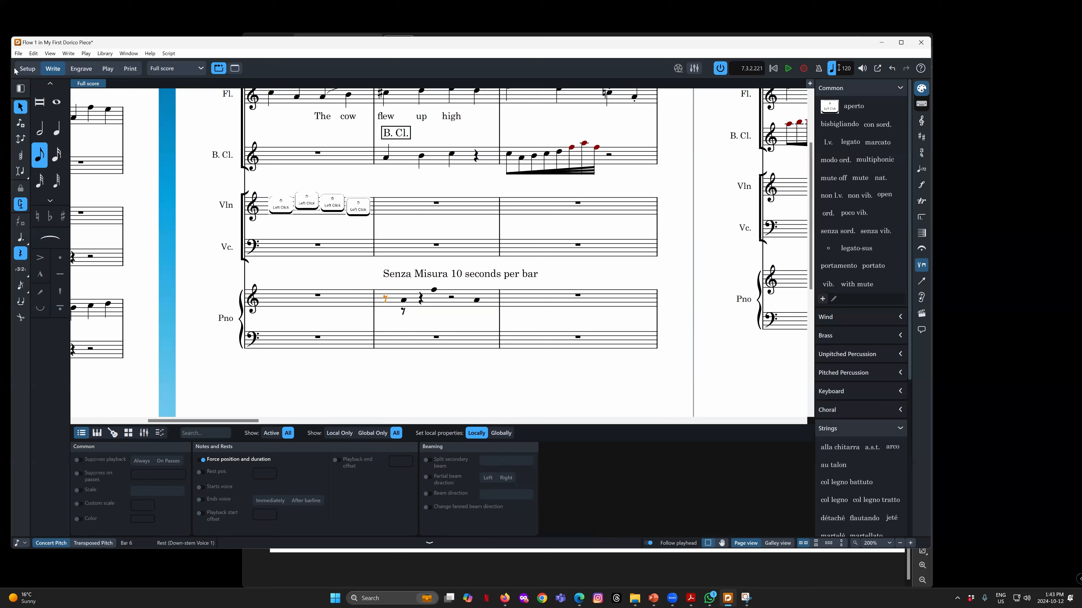
pyautogui.click(31, 55)
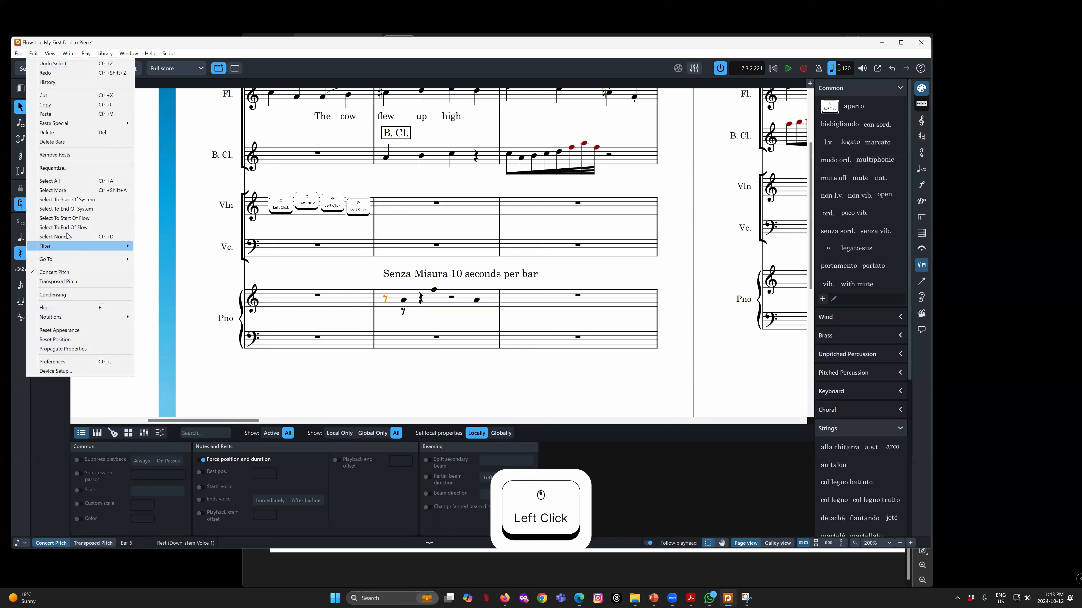
pyautogui.click(34, 52)
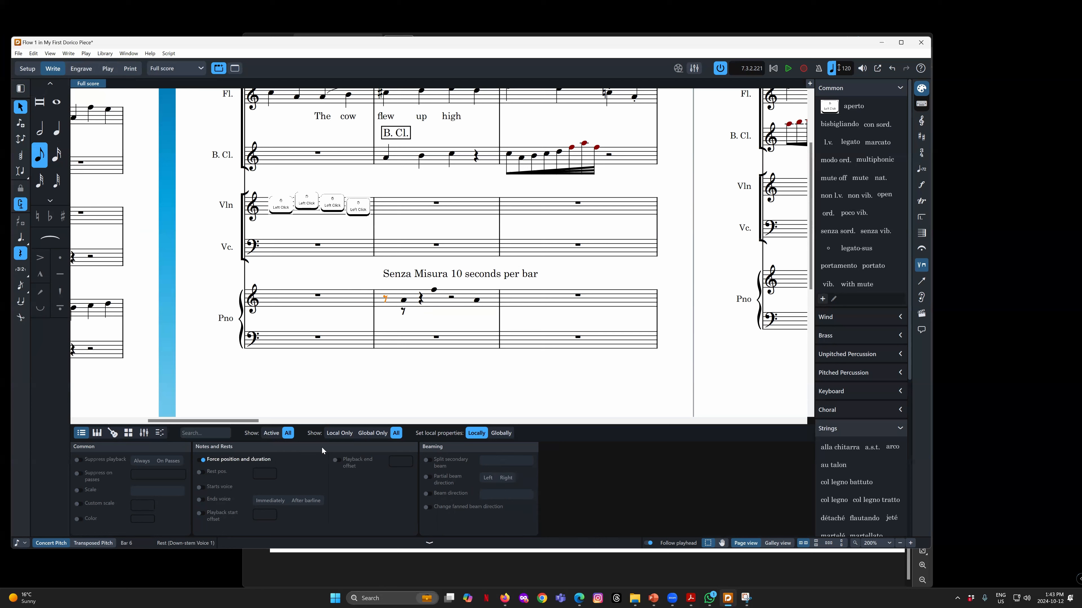
# Make the first down-stem eighth rest in piano bar 6 transparent by setting its color's alpha channel to 0
pyautogui.click(386, 300)
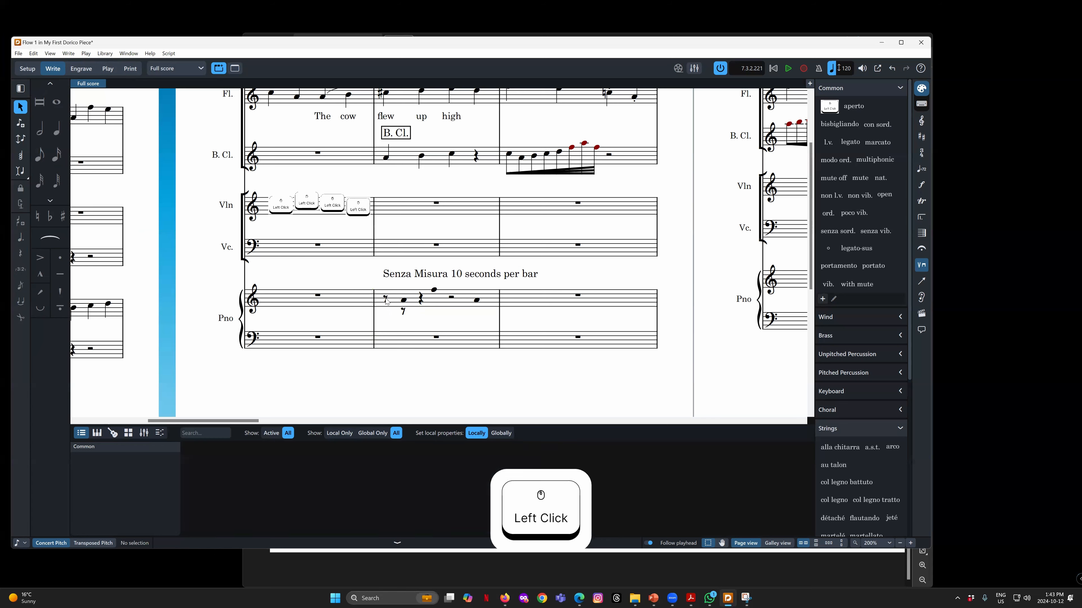
pyautogui.click(78, 518)
pyautogui.click(140, 517)
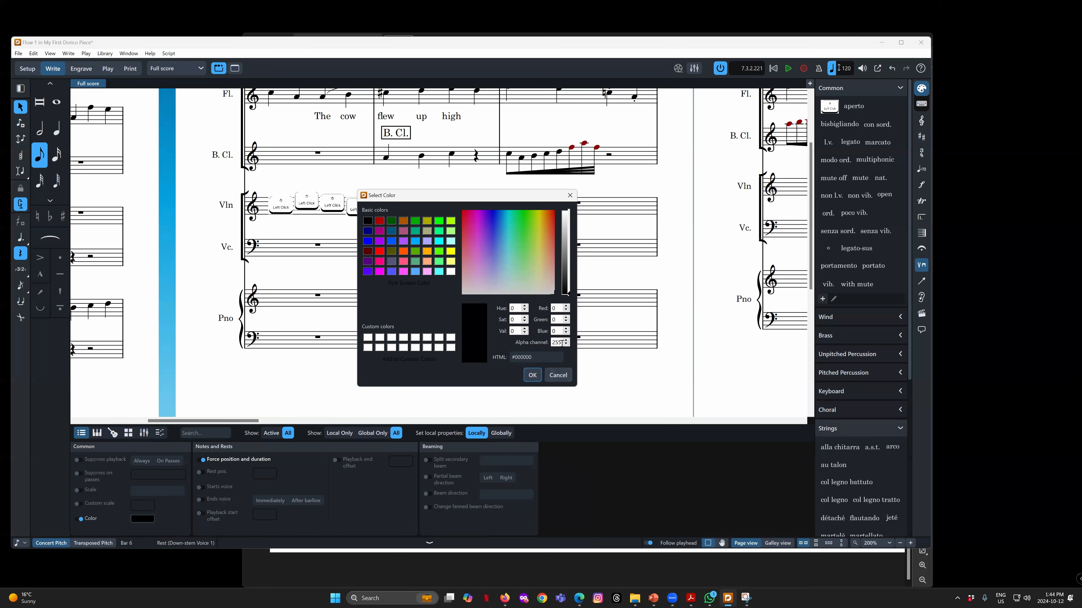
pyautogui.moveTo(562, 344); pyautogui.dragTo(520, 343)
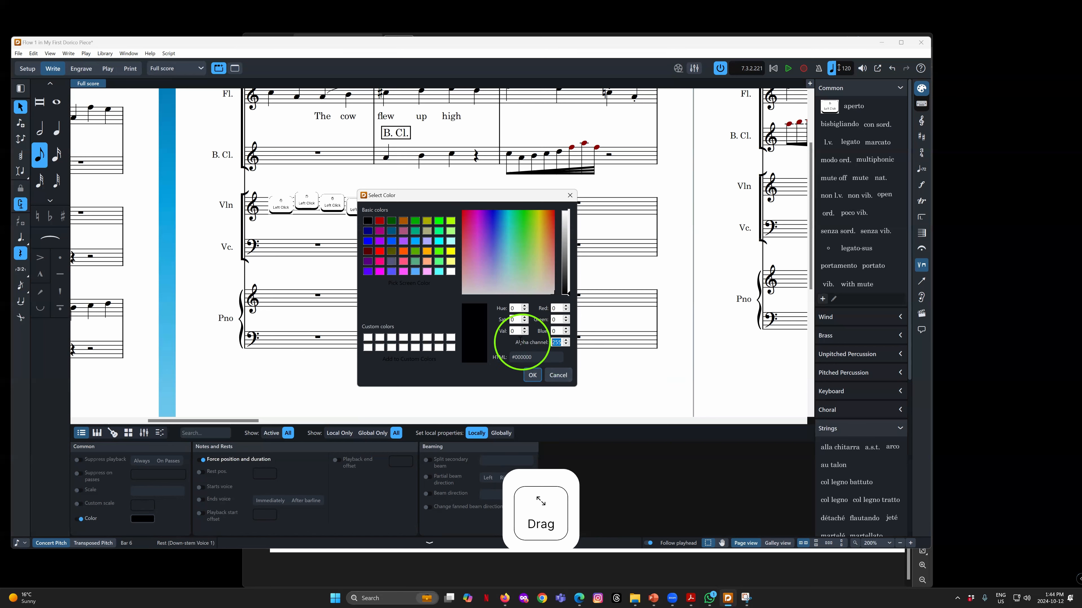
pyautogui.write('0')
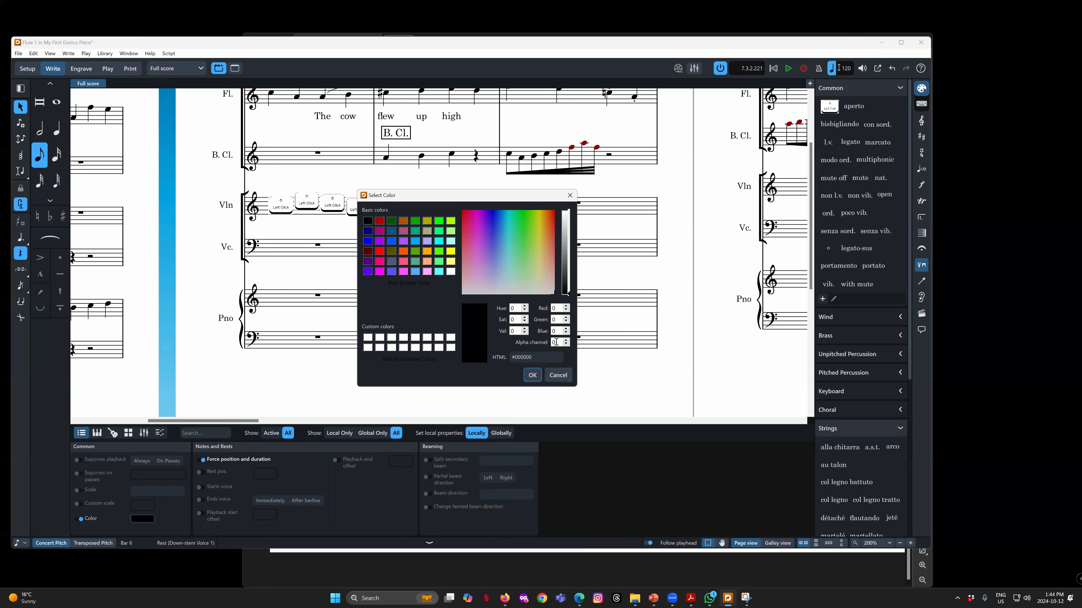
pyautogui.click(532, 375)
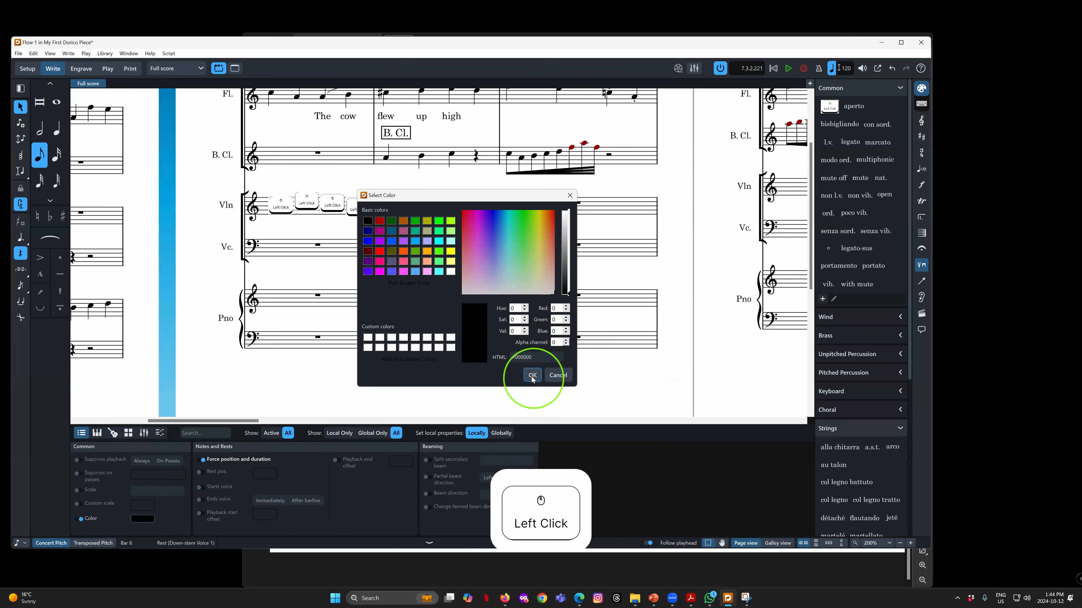
pyautogui.click(433, 378)
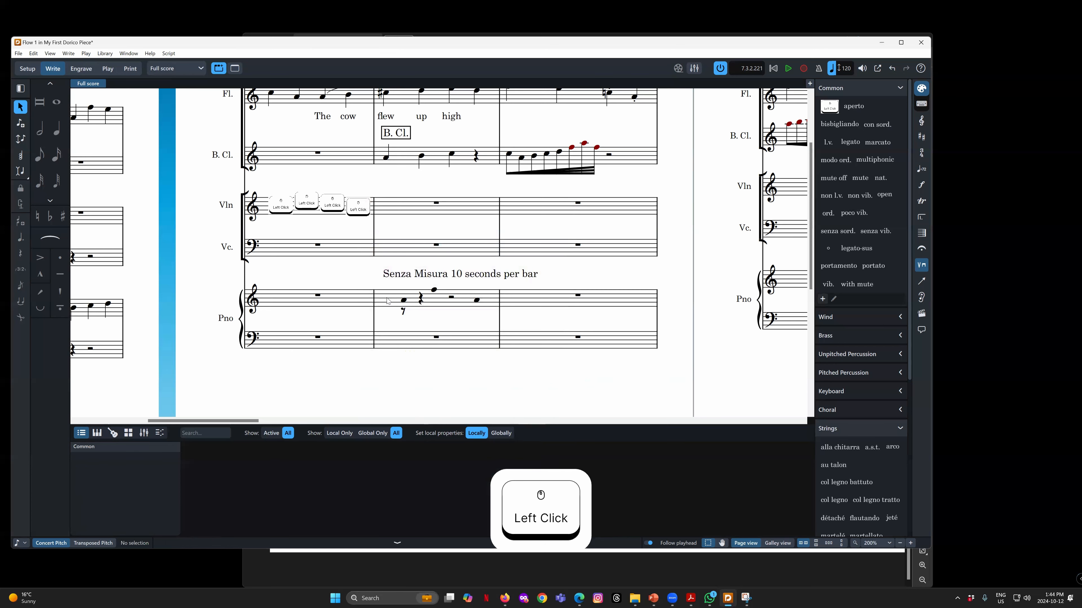
# Repeat the transparent eighth rest from the start of piano bar 6 through bar 7 to the beginning of bar 8
pyautogui.click(386, 299)
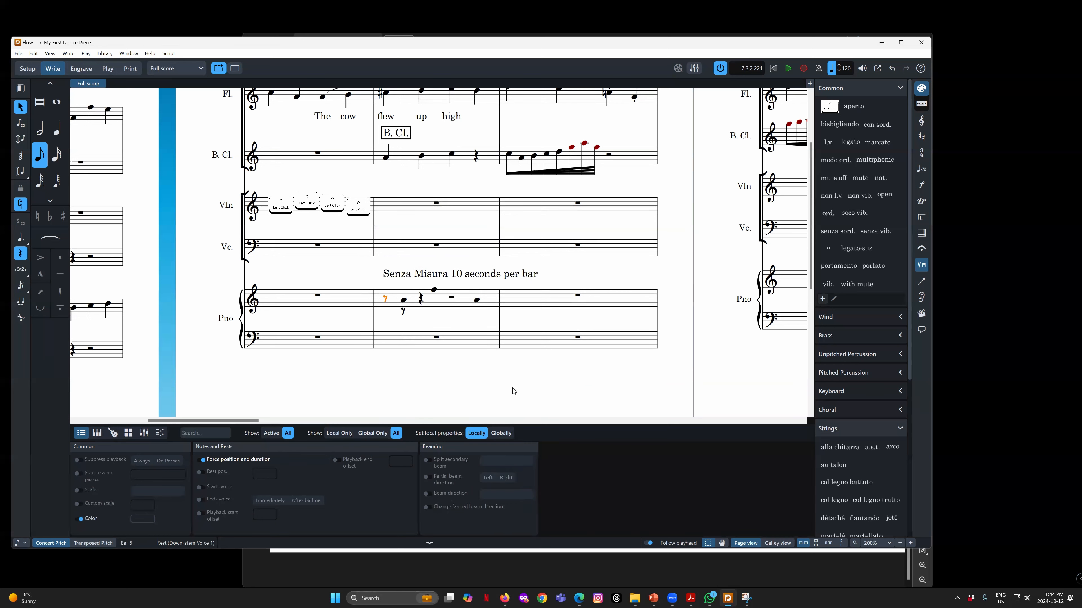
pyautogui.press('r')
pyautogui.press('r')
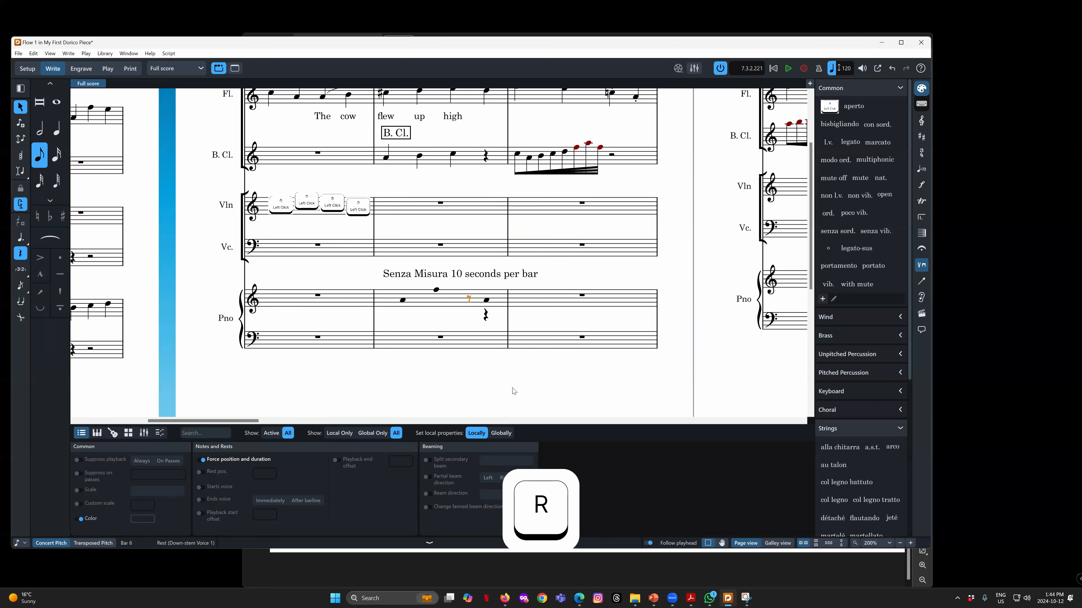
pyautogui.press('r')
pyautogui.press('r')
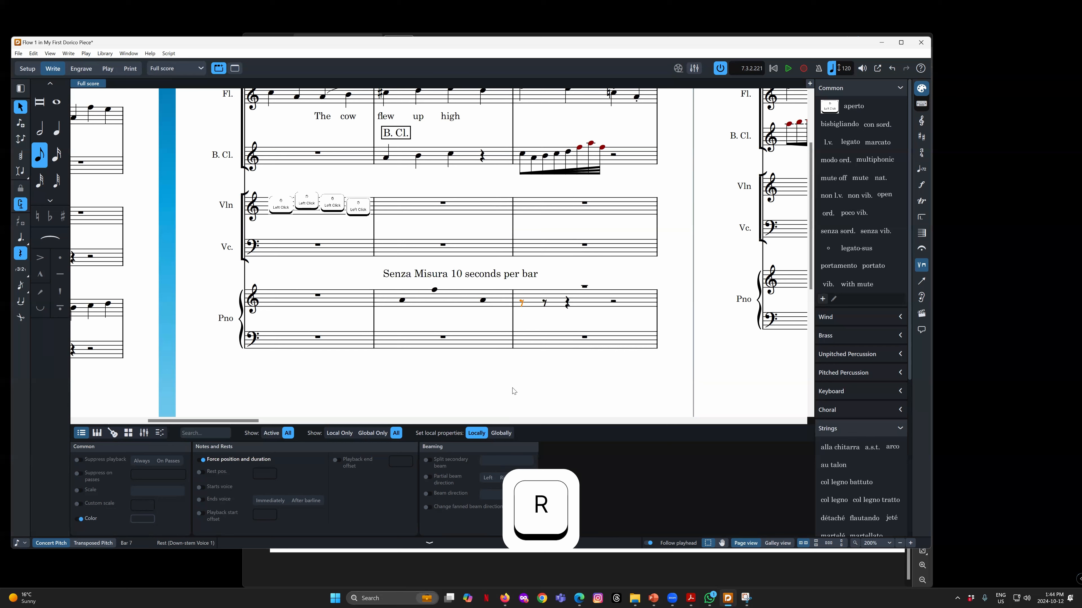
pyautogui.press('r')
pyautogui.press('r')
pyautogui.press('r')
pyautogui.press('r')
pyautogui.press('r')
pyautogui.press('r')
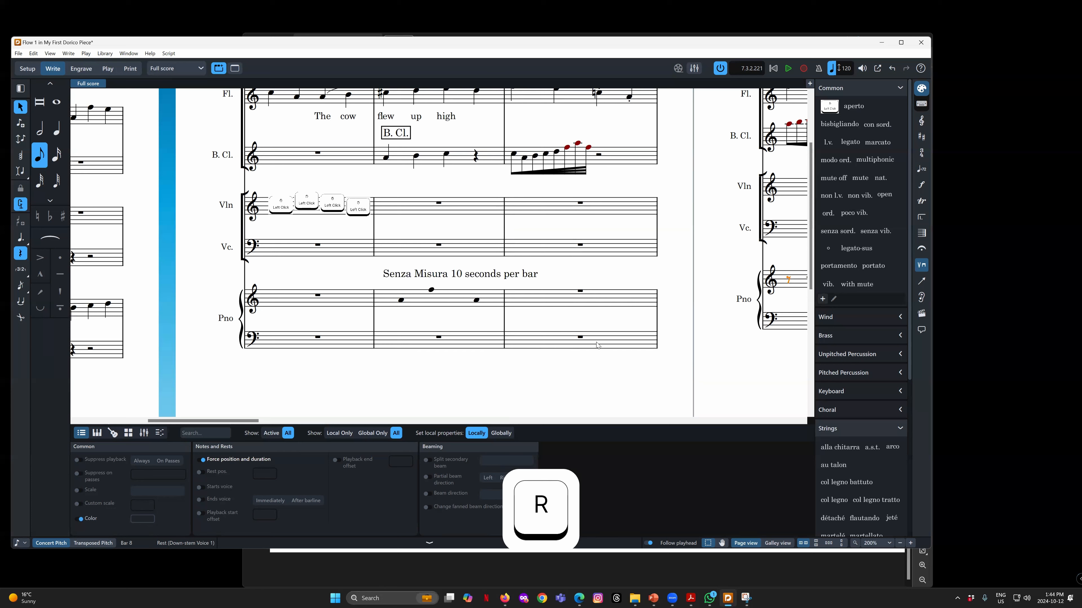
# Select the transparent rests across piano bar 7 to examine where they sit, then clear the selection
pyautogui.click(514, 303)
pyautogui.keyDown('shift'); pyautogui.click(648, 305); pyautogui.keyUp('shift')
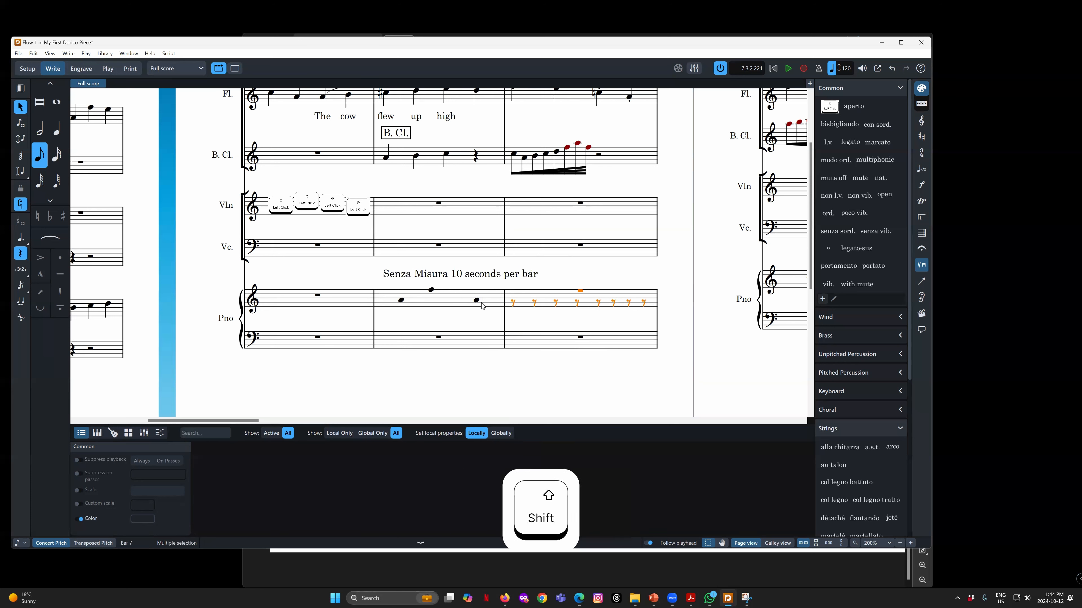
pyautogui.click(536, 324)
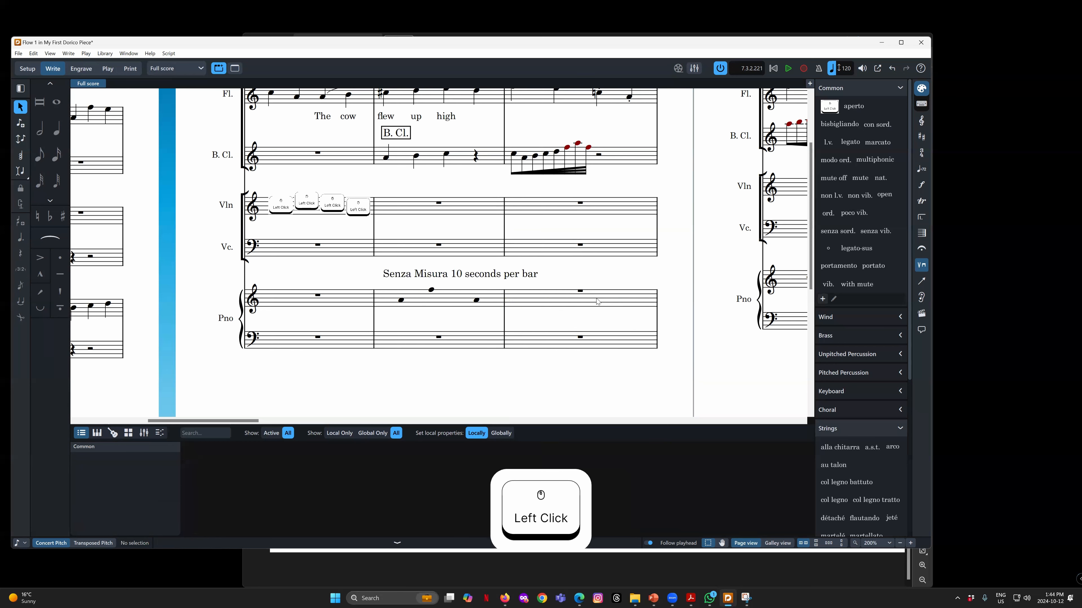
# Start note input with a sixteenth duration and a finer rhythmic grid, placing the caret on the second sixteenth of piano bar 7
pyautogui.click(477, 300)
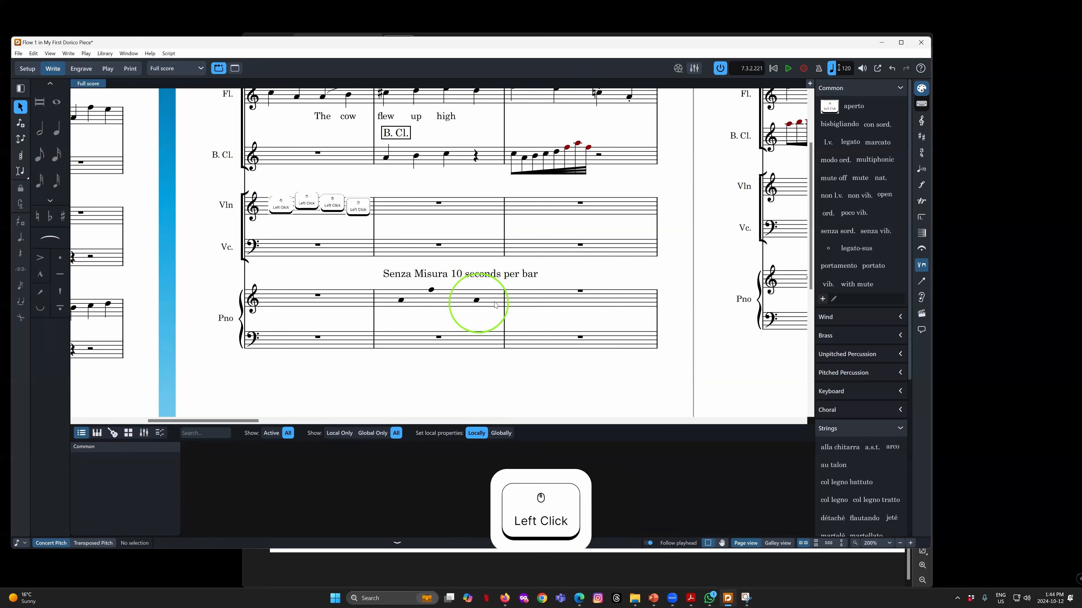
pyautogui.press('Return')
pyautogui.press('Right')
pyautogui.press('3')
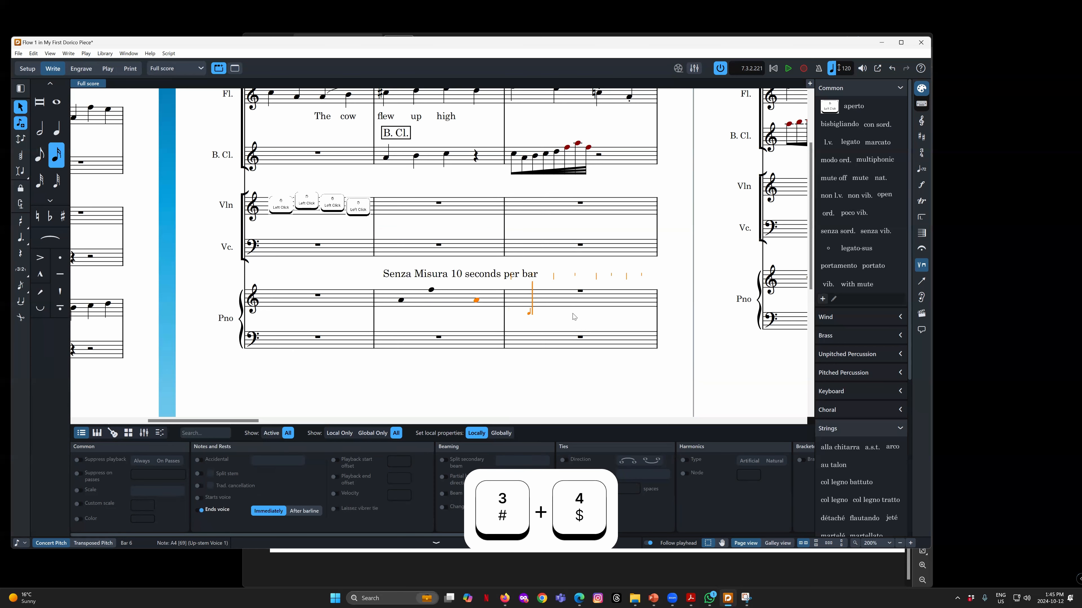
pyautogui.press('Left')
pyautogui.press('Right')
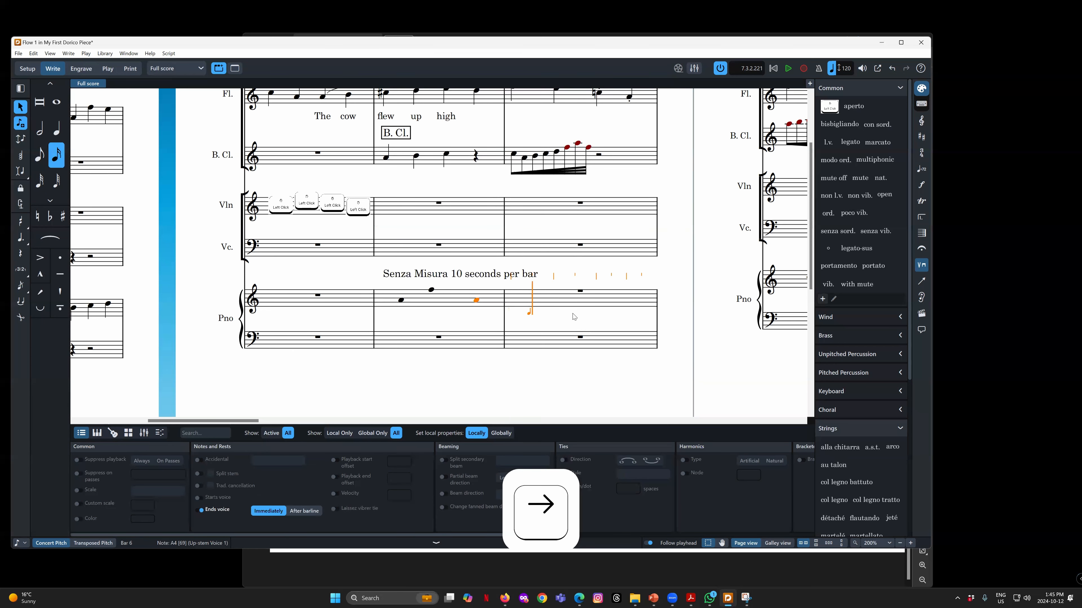
pyautogui.press('alt')
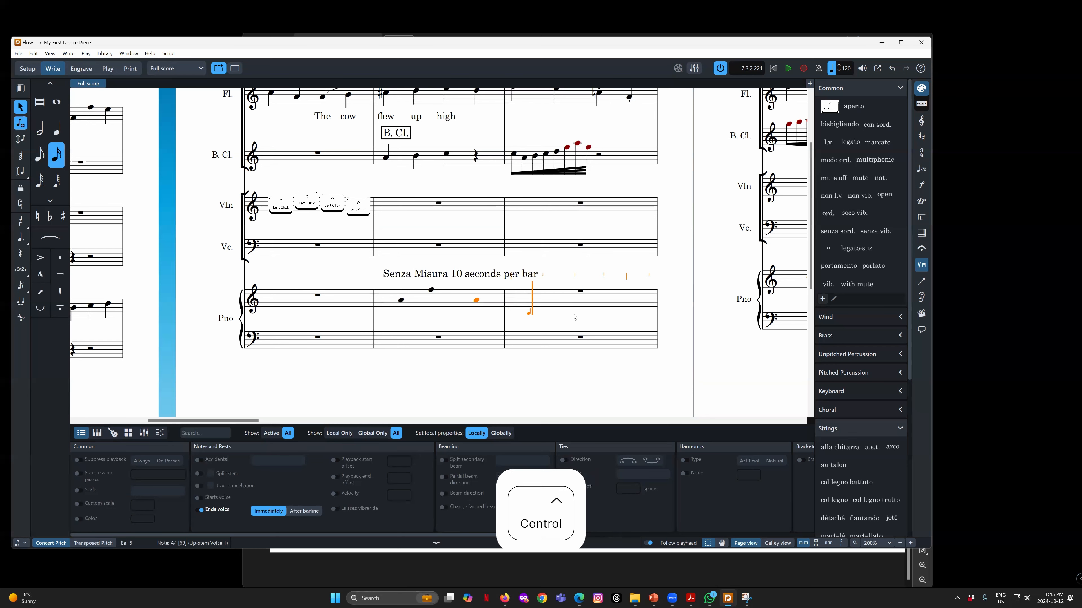
pyautogui.hotkey('ctrl', '[')
pyautogui.hotkey('ctrl', ']')
pyautogui.hotkey('alt', ']')
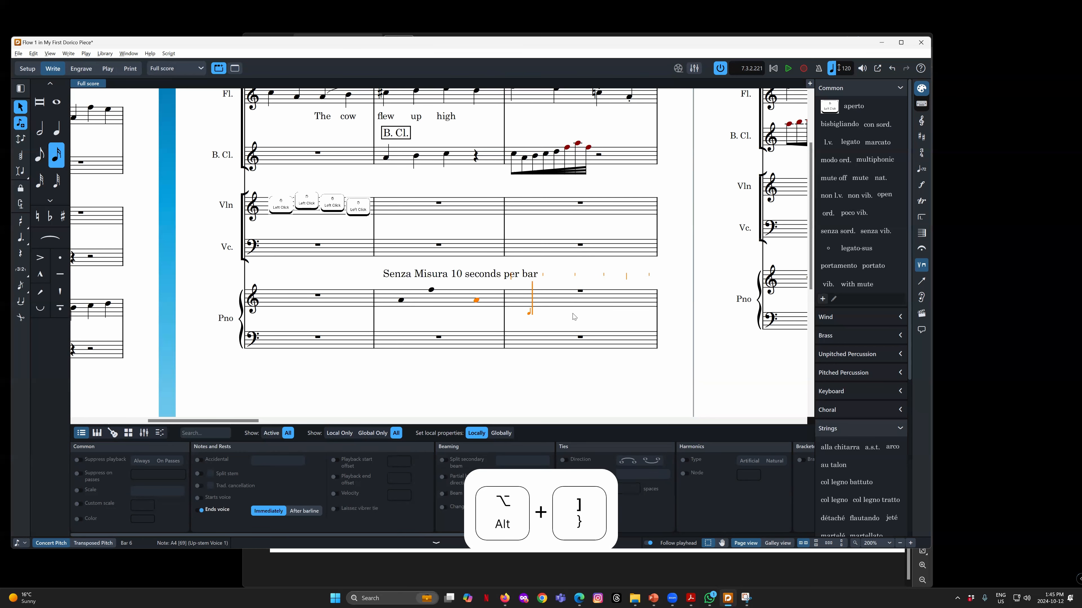
pyautogui.press(']')
pyautogui.press('Left')
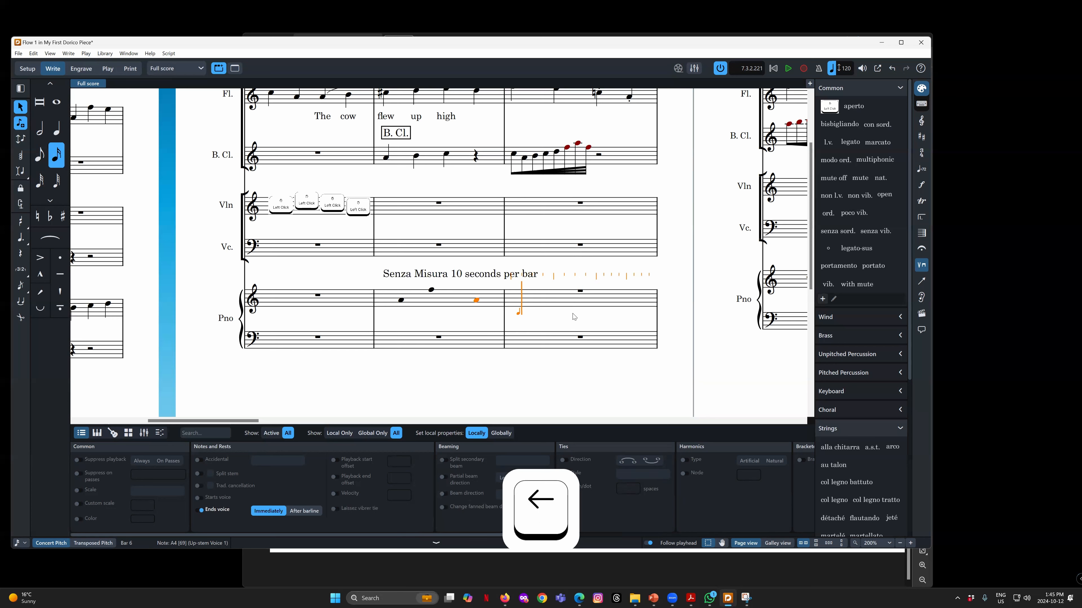
# Enter sixteenth notes B4, D5 and C5 on the second, eighth and sixteenth sixteenths of piano bar 7, and leave note input
pyautogui.press('b')
pyautogui.press('Right')
pyautogui.press('Right')
pyautogui.press('Right')
pyautogui.press('Right')
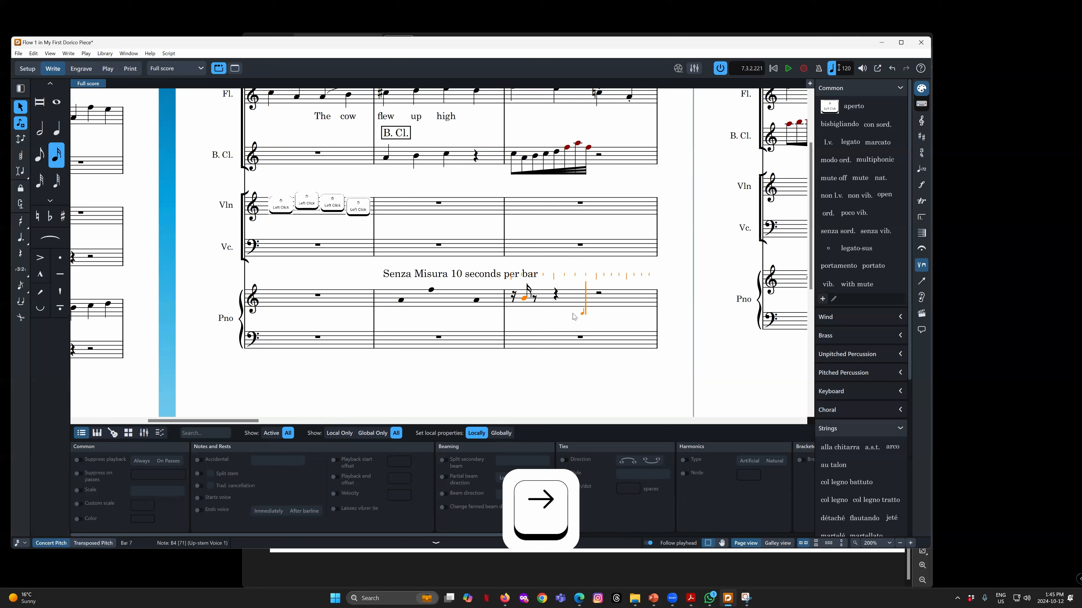
pyautogui.press('d')
pyautogui.press('Right')
pyautogui.press('Right')
pyautogui.press('Right')
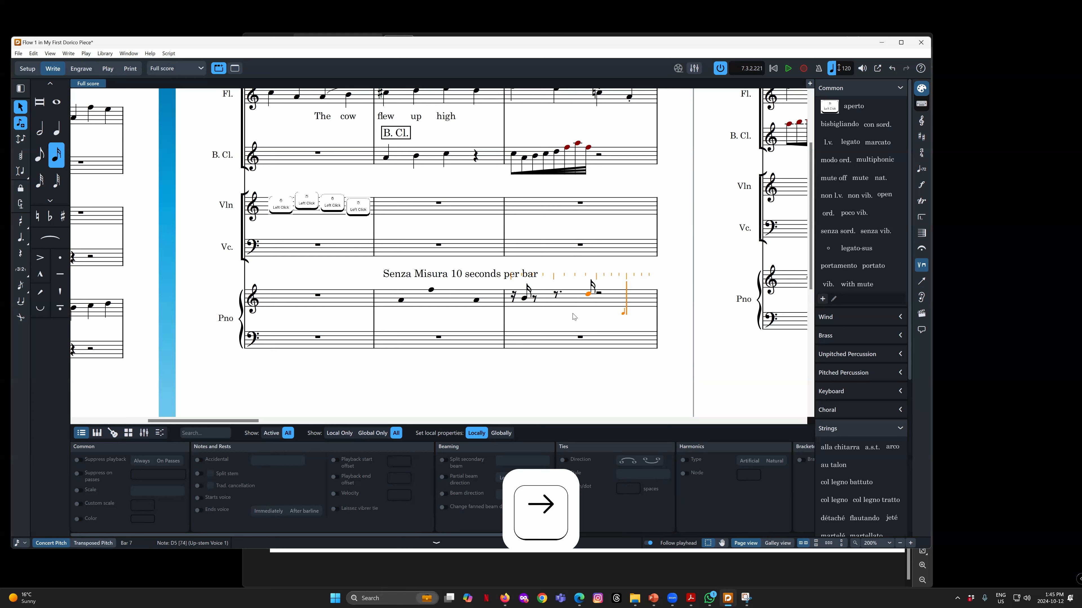
pyautogui.press('c')
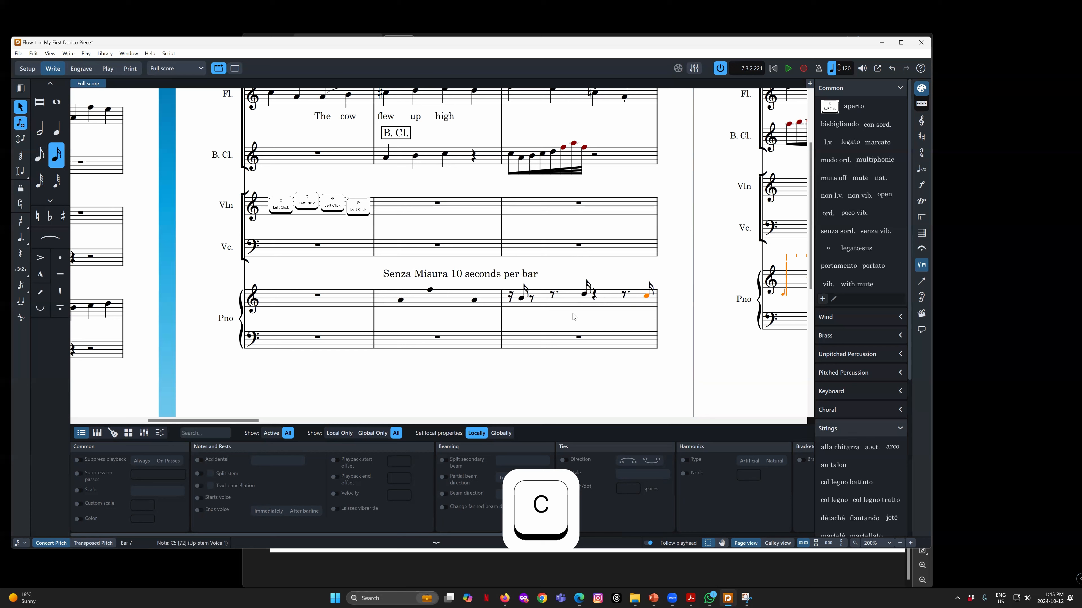
pyautogui.press('Escape')
# Hide the stems of the B, D and C sixteenth notes in piano bar 7 in Engrave mode
pyautogui.click(522, 299)
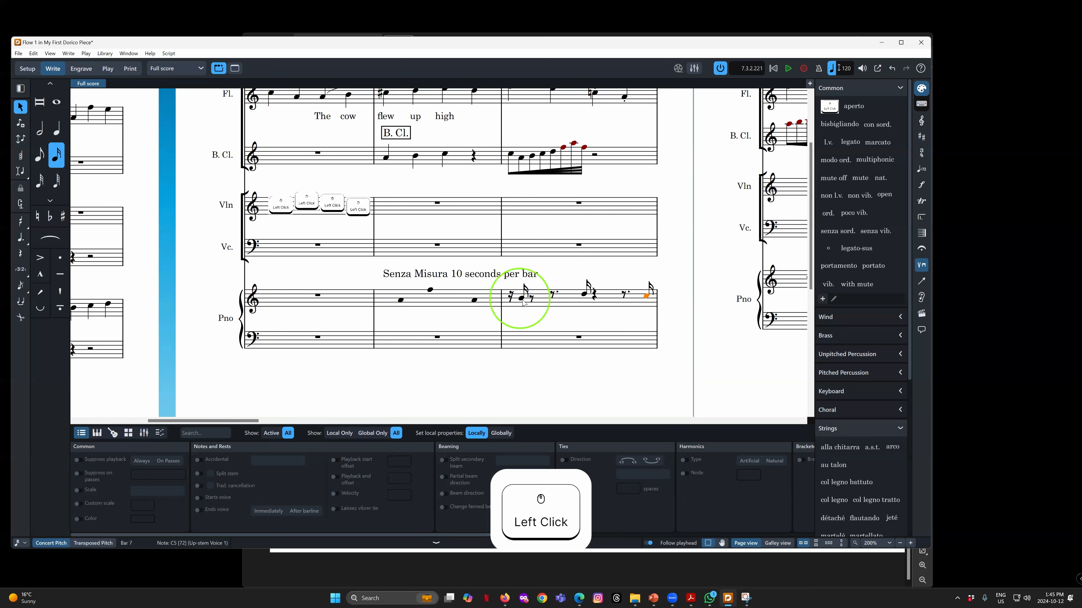
pyautogui.keyDown('ctrl'); pyautogui.click(584, 295); pyautogui.keyUp('ctrl')
pyautogui.keyDown('ctrl'); pyautogui.click(650, 299); pyautogui.keyUp('ctrl')
pyautogui.click(81, 68)
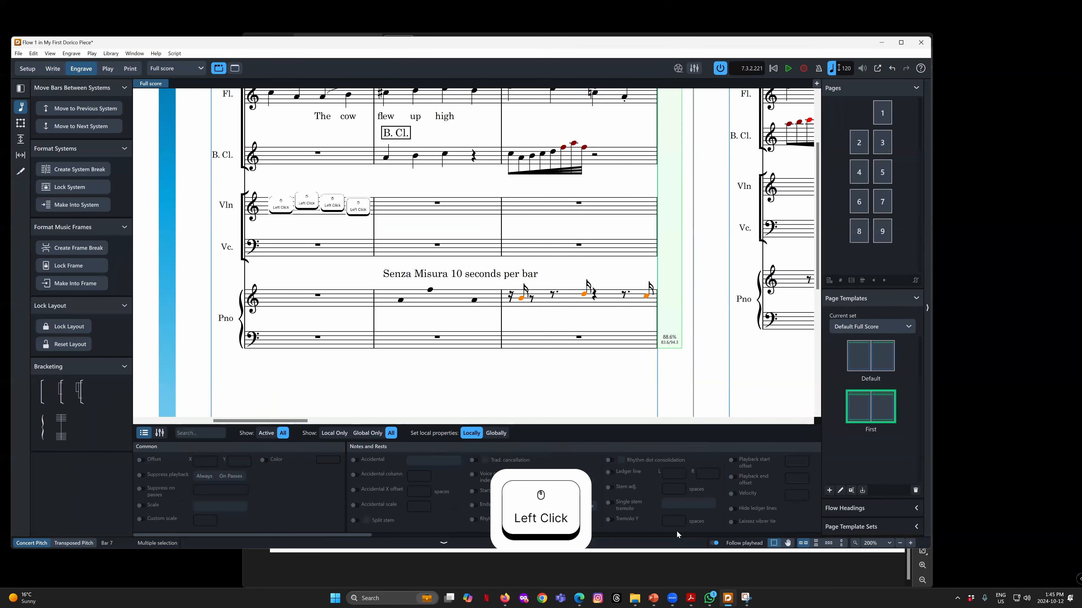
pyautogui.moveTo(350, 536); pyautogui.dragTo(387, 533)
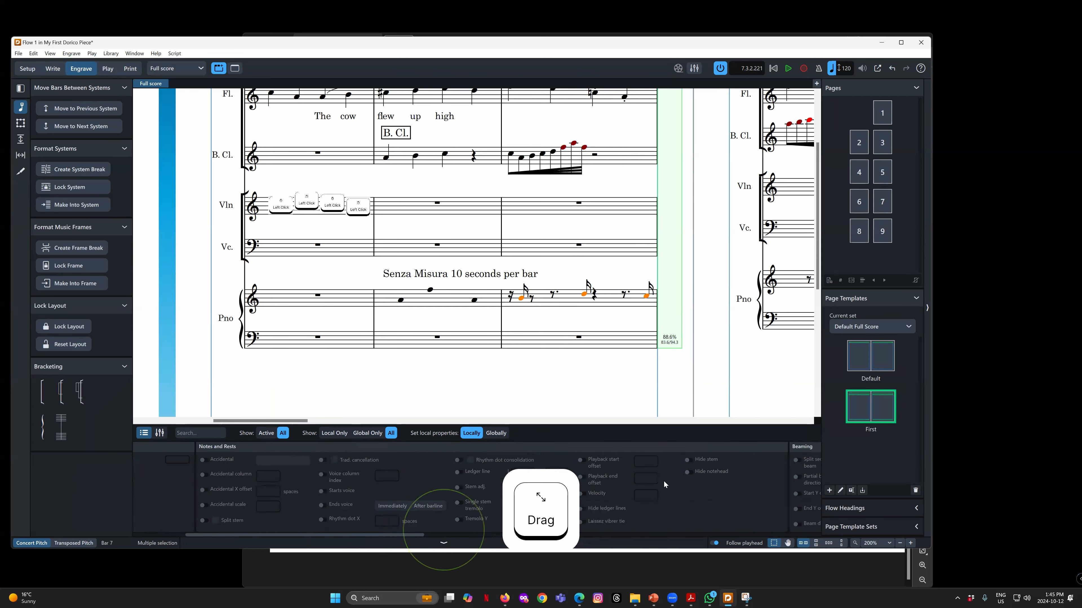
pyautogui.click(687, 459)
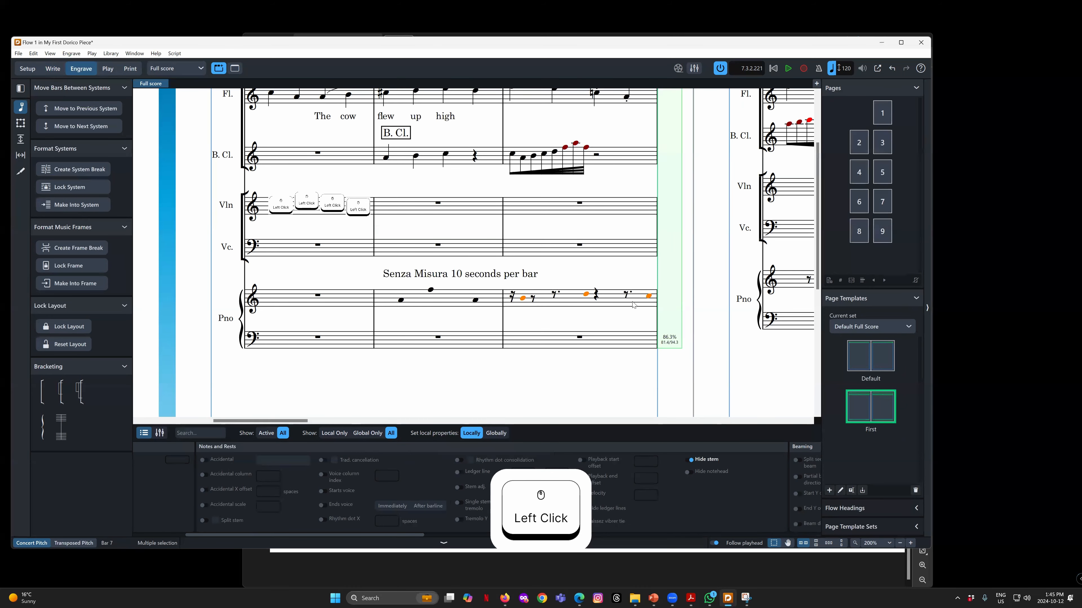
pyautogui.keyDown('ctrl'); pyautogui.click(626, 295); pyautogui.keyUp('ctrl')
pyautogui.keyDown('ctrl'); pyautogui.click(553, 295); pyautogui.keyUp('ctrl')
pyautogui.keyDown('ctrl'); pyautogui.click(532, 297); pyautogui.keyUp('ctrl')
pyautogui.keyDown('ctrl'); pyautogui.click(512, 296); pyautogui.keyUp('ctrl')
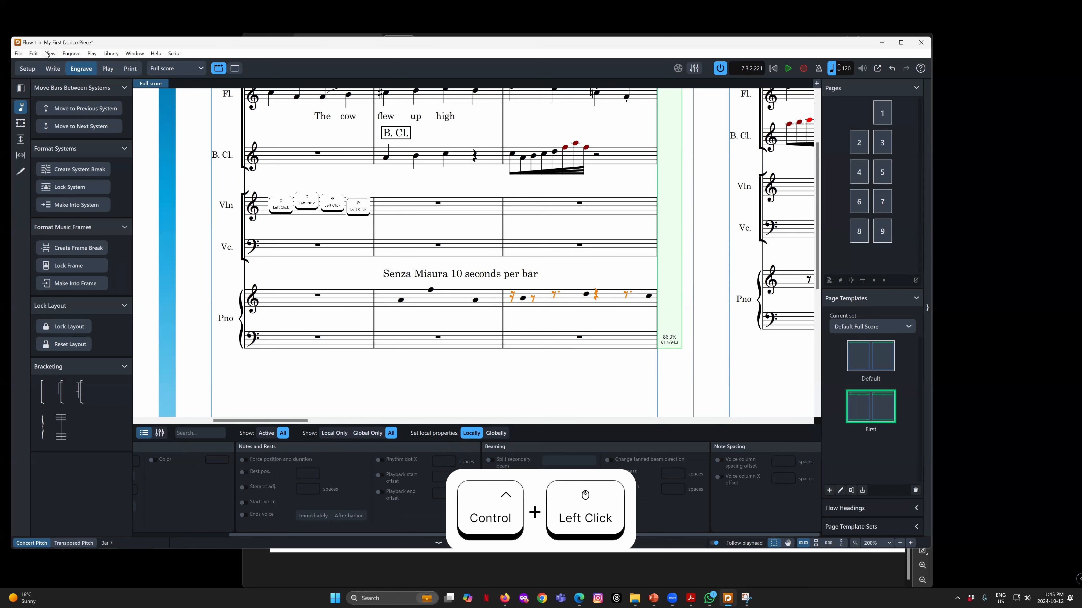
pyautogui.click(34, 53)
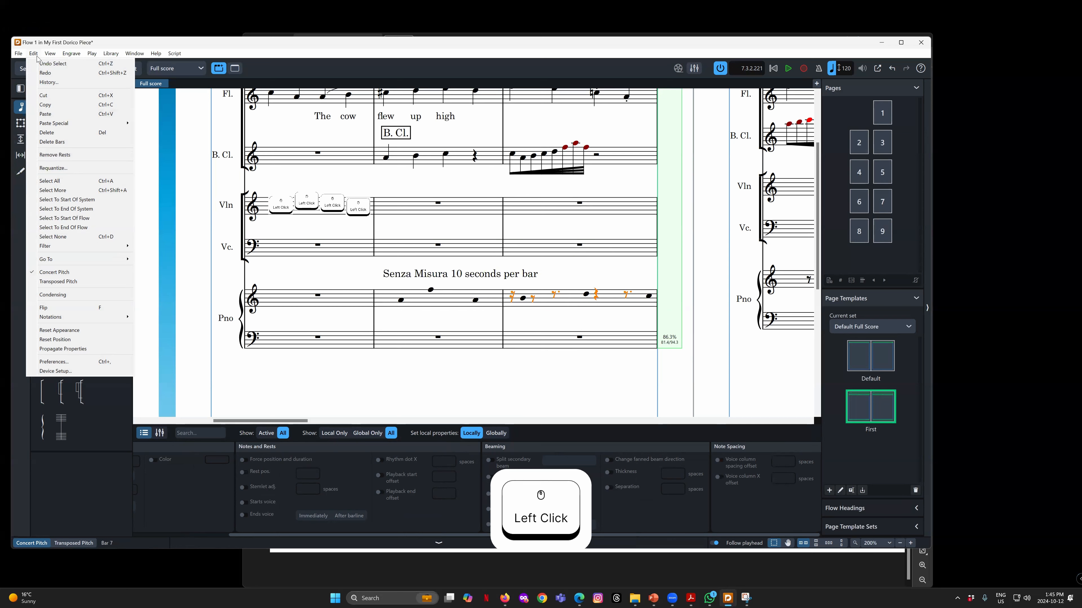
pyautogui.click(160, 89)
pyautogui.click(629, 296)
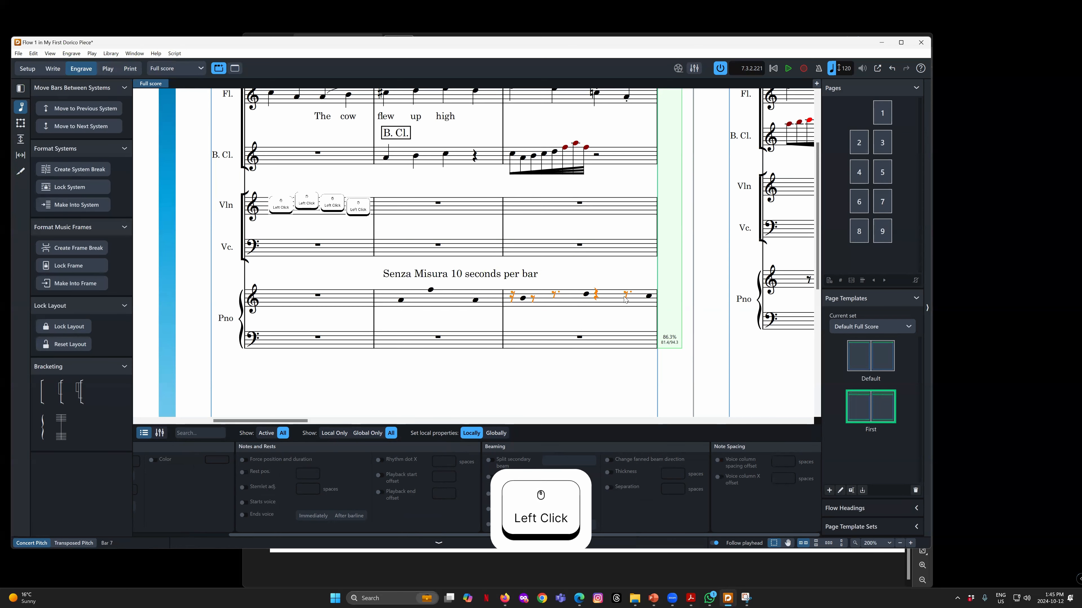
# Select the five rests in the upper staff of piano bar 7, remove them in Write mode, and clear the selection
pyautogui.click(511, 297)
pyautogui.keyDown('ctrl'); pyautogui.click(533, 299); pyautogui.keyUp('ctrl')
pyautogui.keyDown('ctrl'); pyautogui.click(554, 295); pyautogui.keyUp('ctrl')
pyautogui.keyDown('ctrl'); pyautogui.click(595, 297); pyautogui.keyUp('ctrl')
pyautogui.keyDown('ctrl'); pyautogui.click(627, 295); pyautogui.keyUp('ctrl')
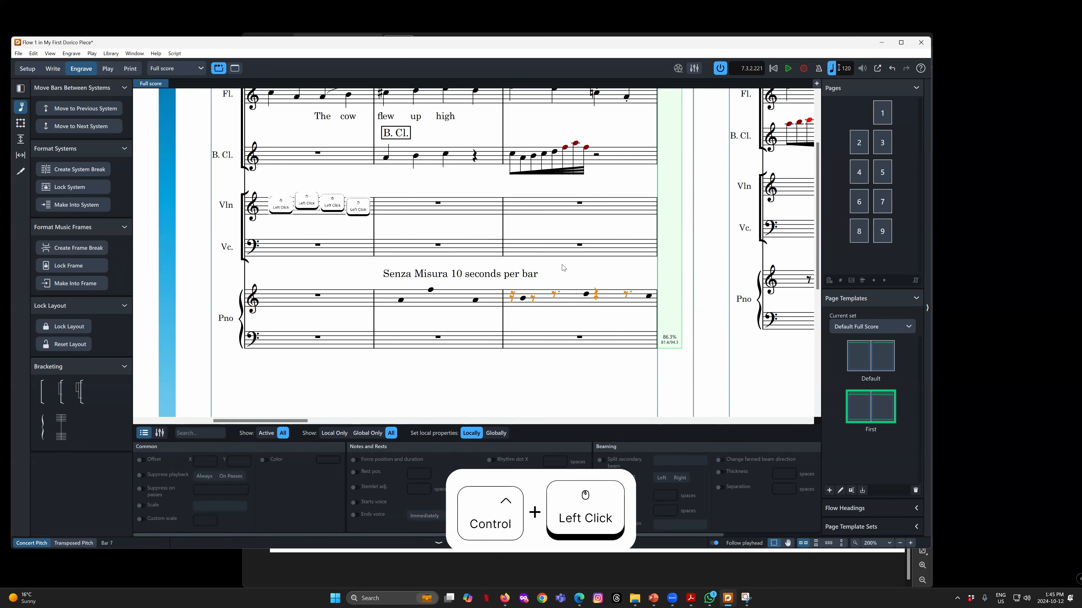
pyautogui.click(33, 54)
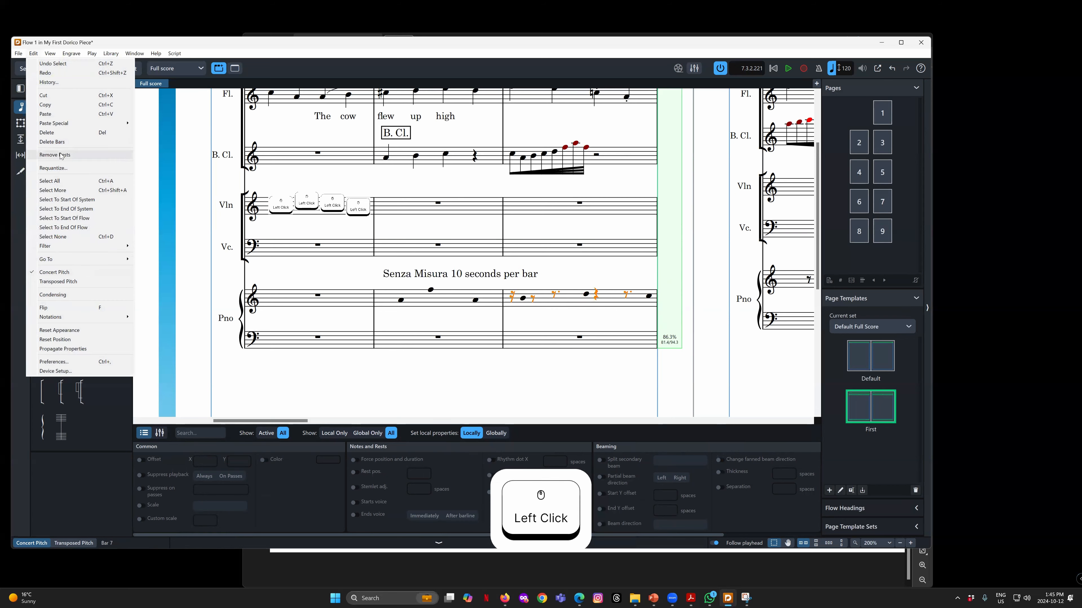
pyautogui.click(34, 54)
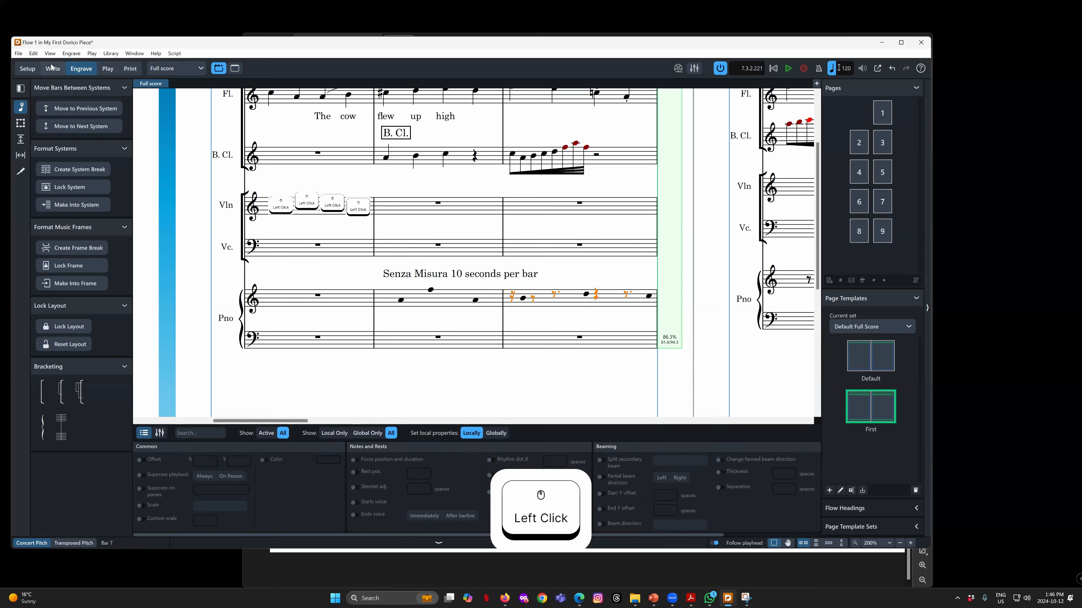
pyautogui.click(52, 66)
pyautogui.click(33, 53)
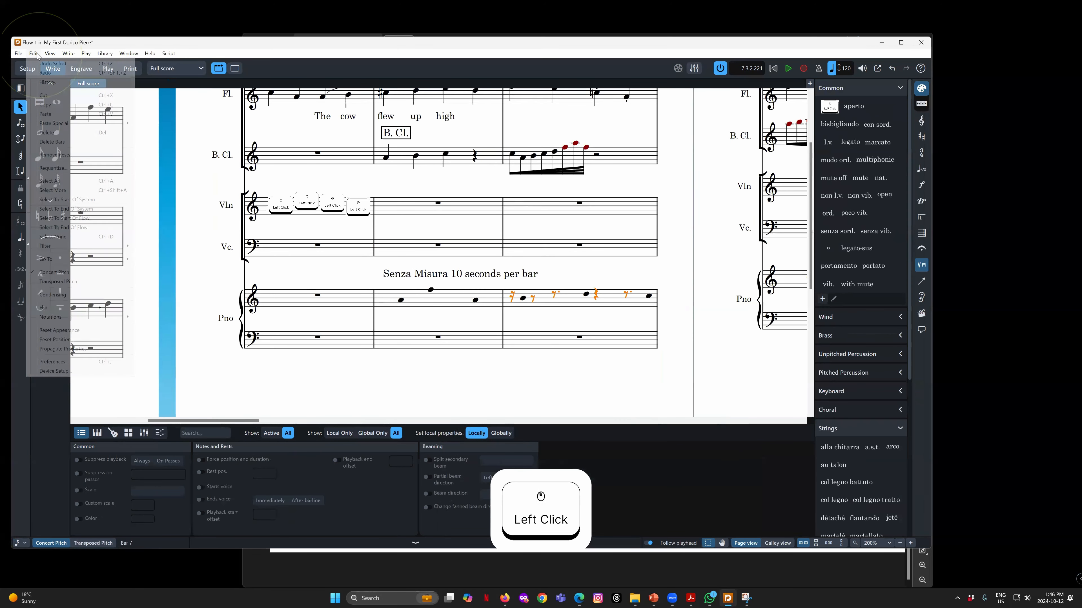
pyautogui.click(53, 154)
pyautogui.click(674, 326)
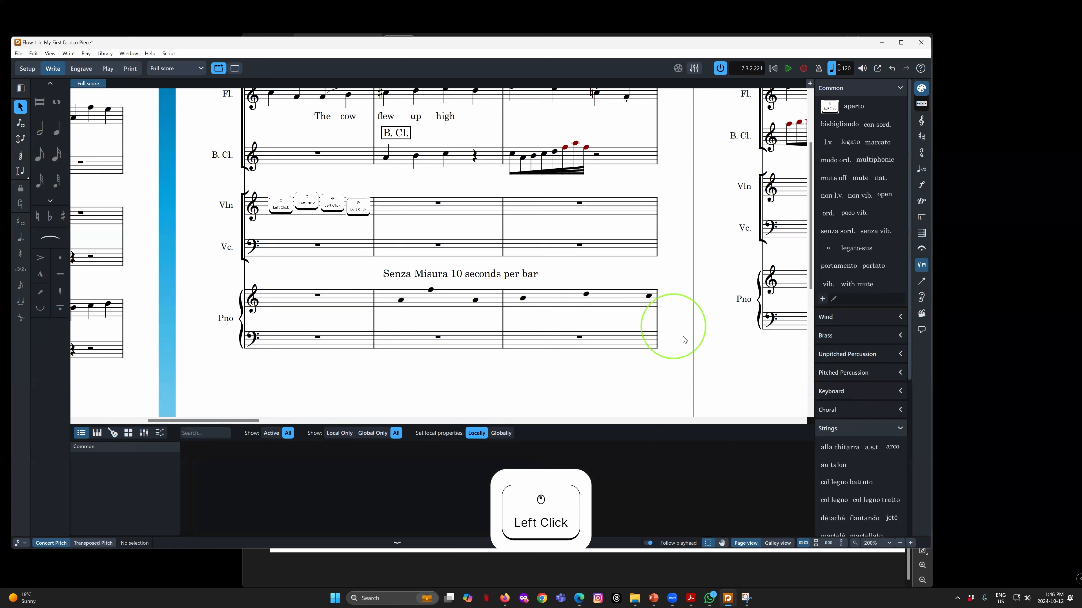
# Switch to the Piano part layout and select the eighth rest before the final C in bar 7
pyautogui.click(586, 294)
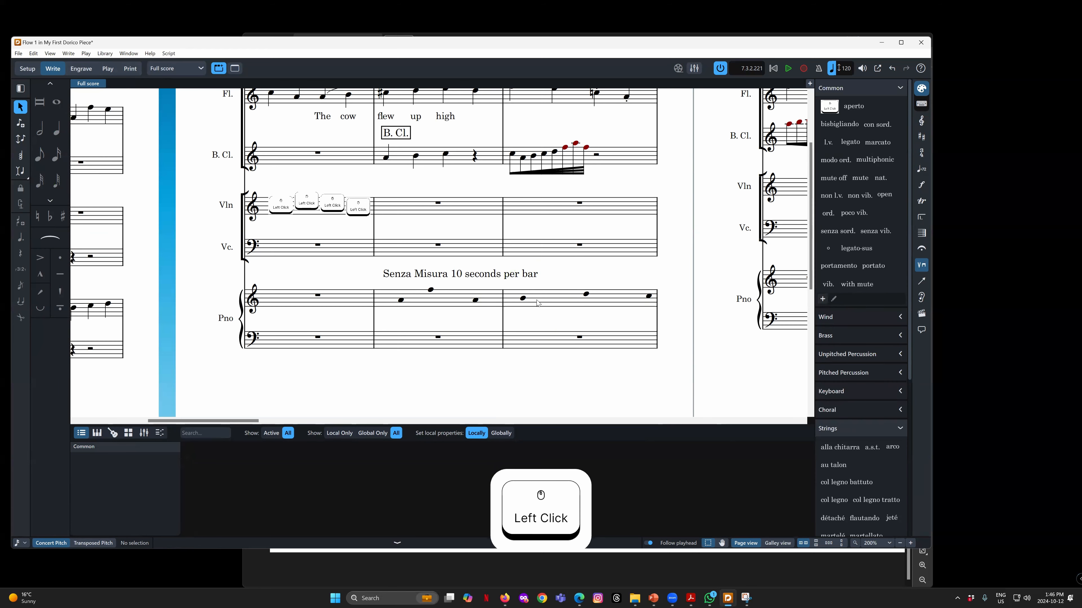
pyautogui.click(648, 297)
pyautogui.click(194, 68)
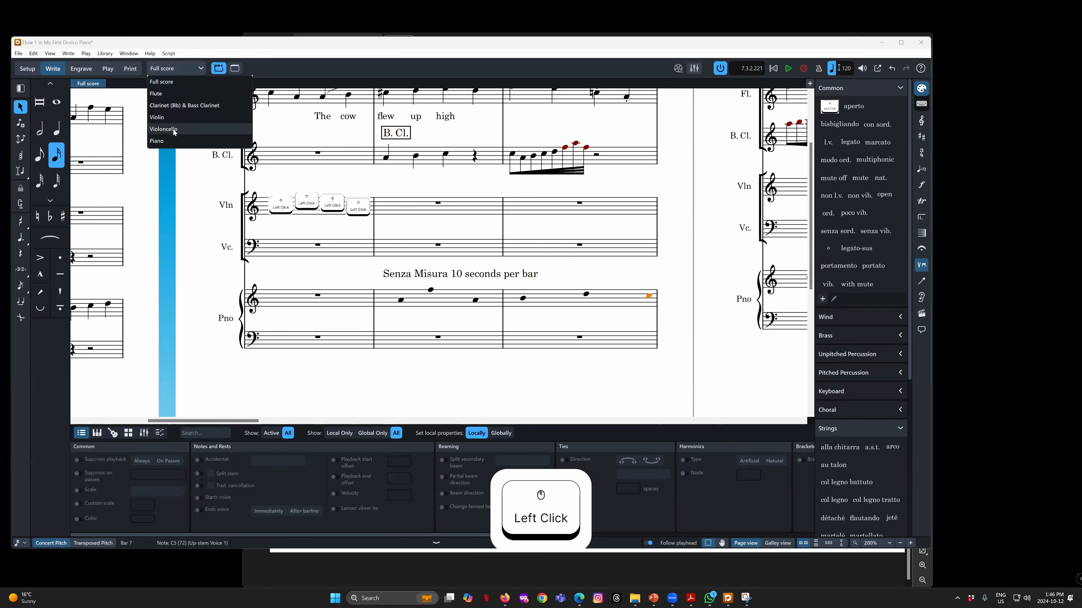
pyautogui.click(175, 140)
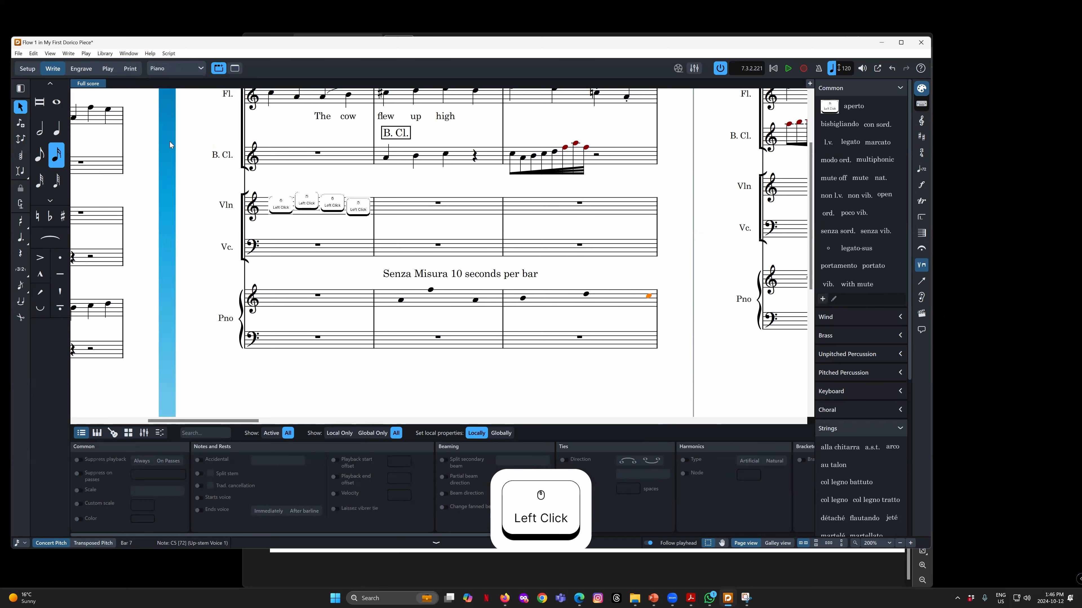
pyautogui.scroll(-3, 323, 337)
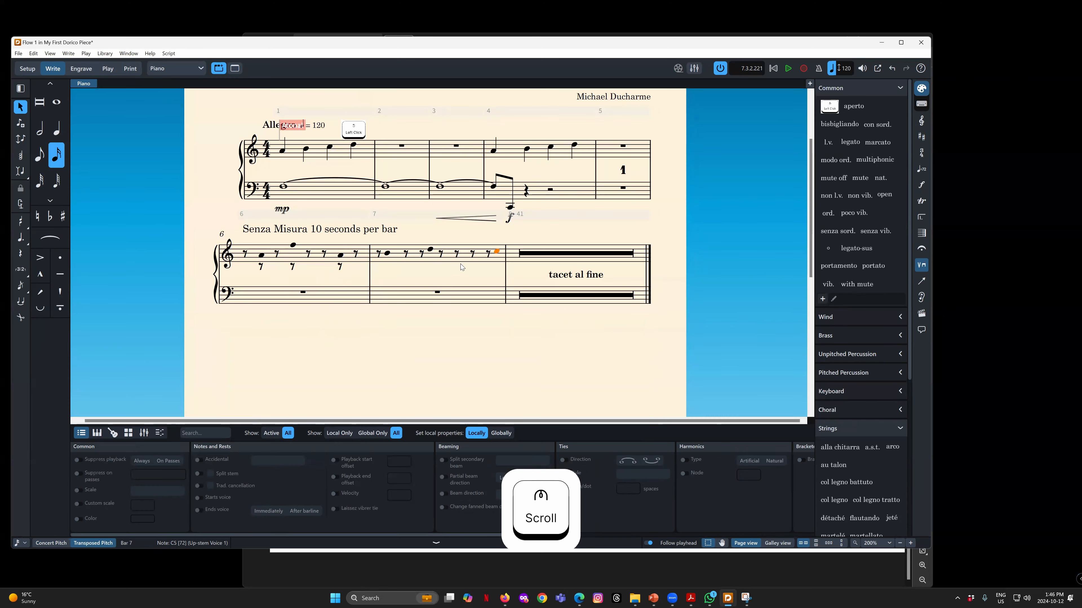
pyautogui.click(489, 256)
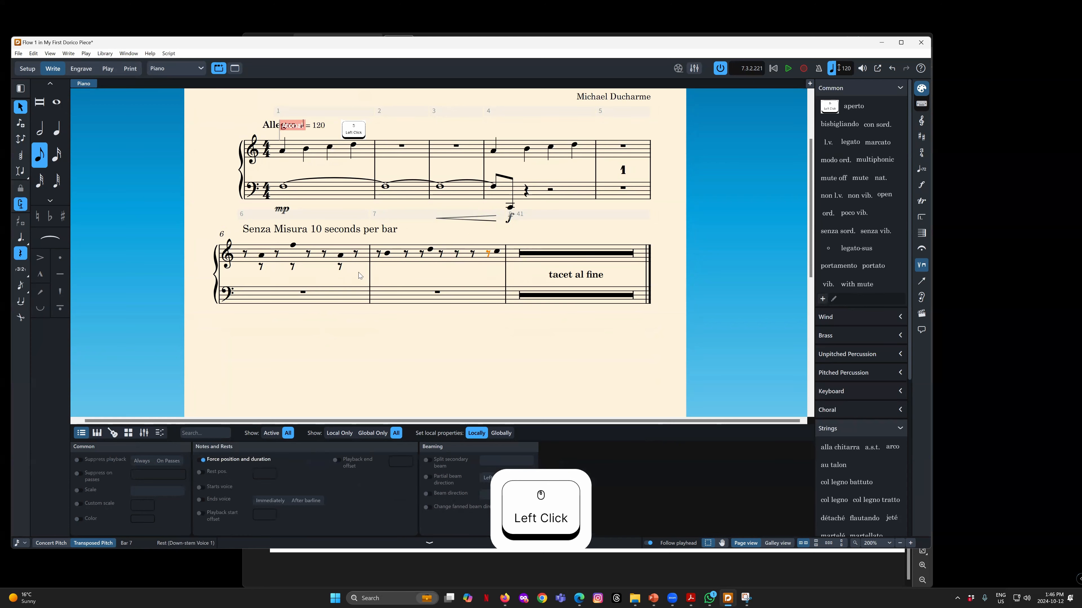
# Make the first eighth rest of bar 6 in the Piano part transparent by setting its color's alpha channel to 0
pyautogui.click(245, 255)
pyautogui.click(77, 519)
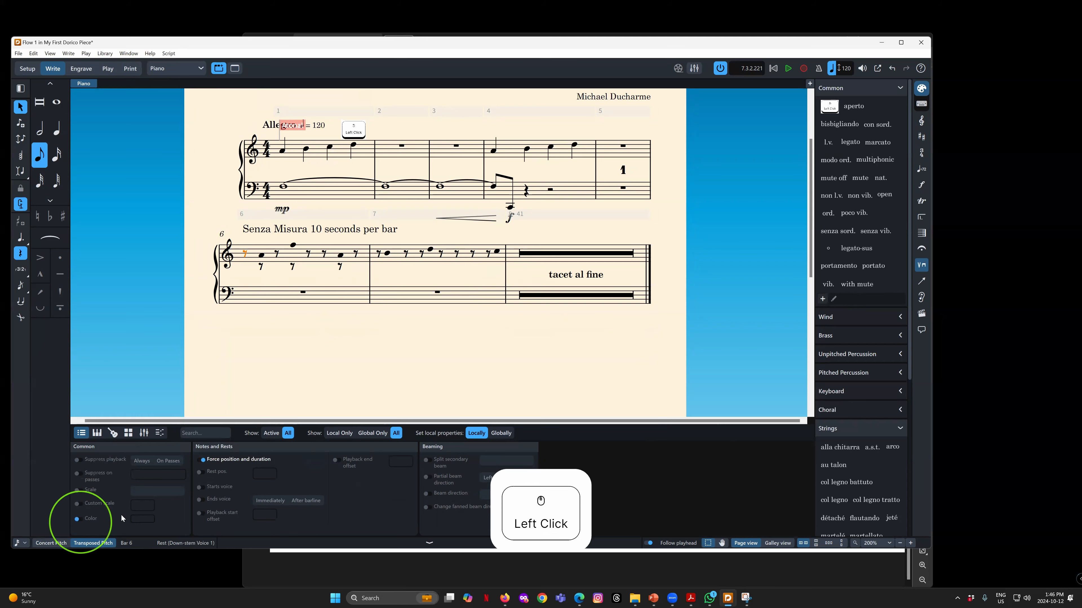
pyautogui.click(144, 517)
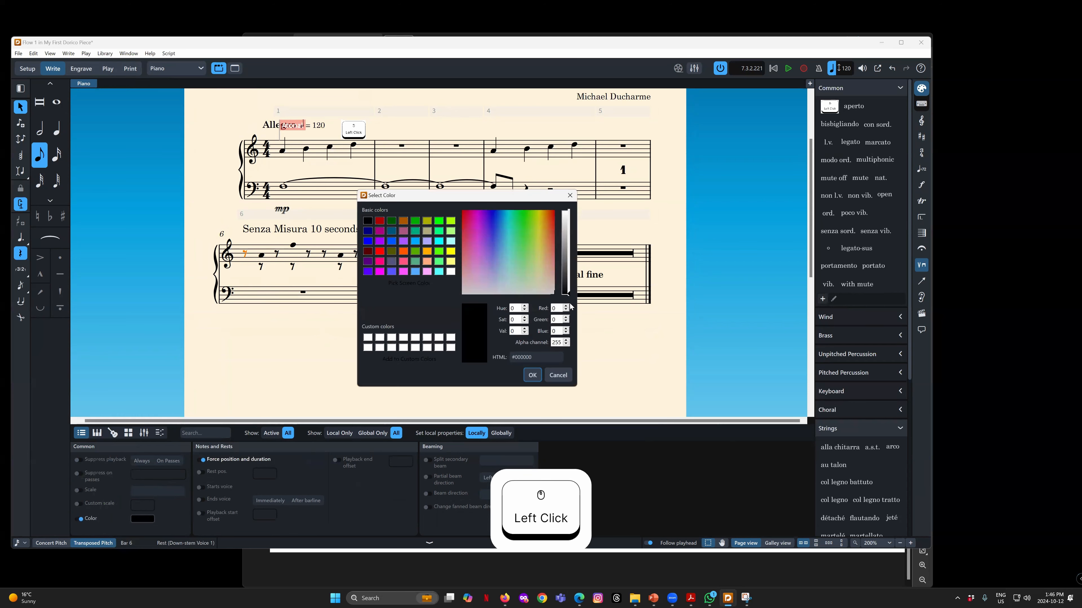
pyautogui.moveTo(563, 342); pyautogui.dragTo(496, 341)
pyautogui.write('0')
pyautogui.click(532, 375)
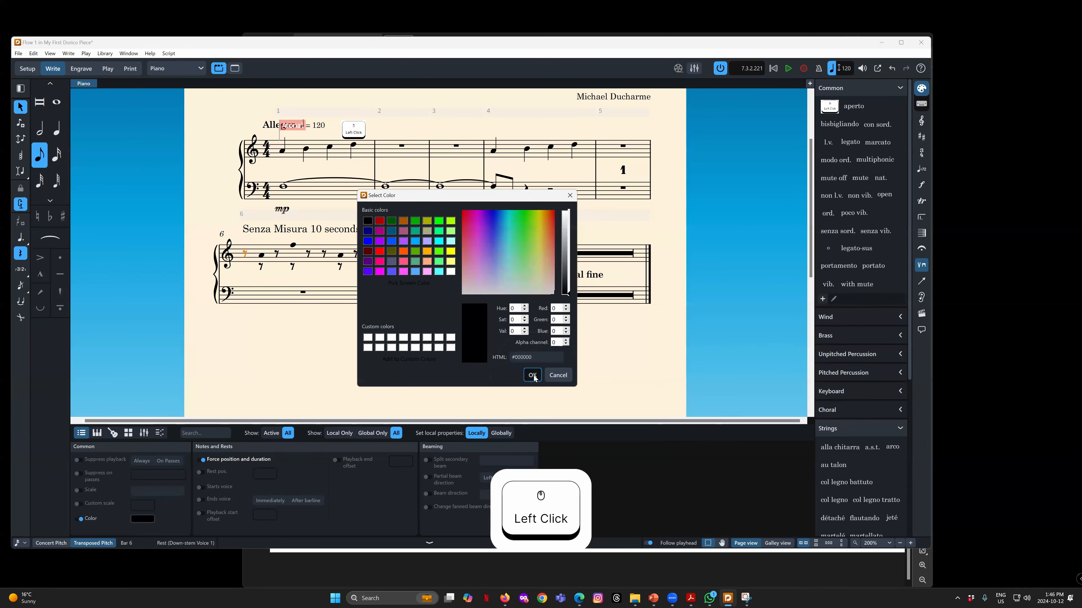
pyautogui.click(249, 278)
# Repeat the transparent eighth rest through bars 6 and 7 of the Piano part, and clear the selection
pyautogui.click(245, 256)
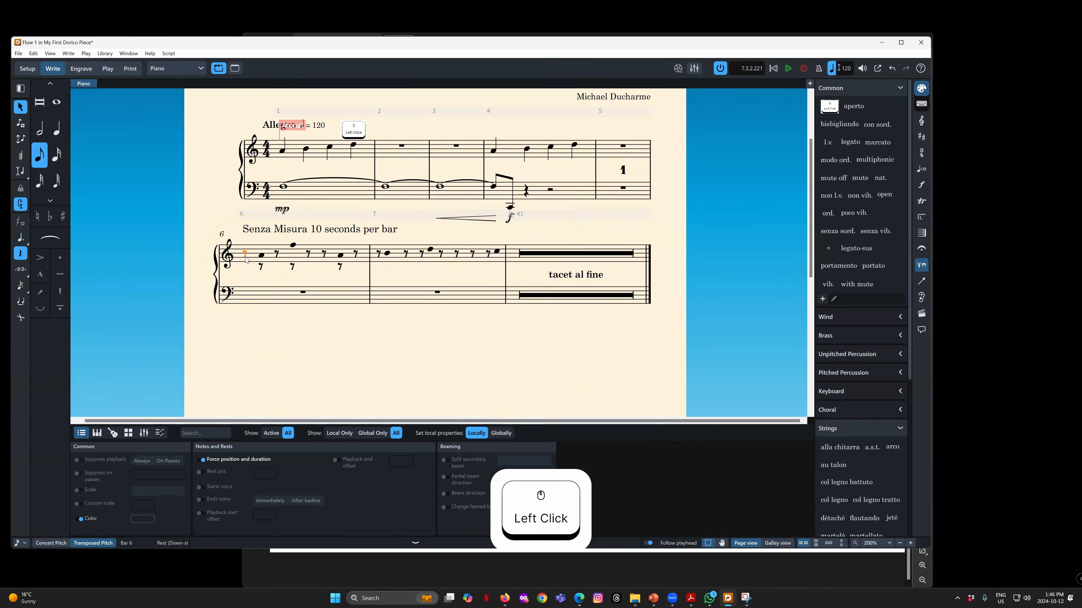
pyautogui.press('r')
pyautogui.press('r')
pyautogui.press('r')
pyautogui.press('r')
pyautogui.press('r')
pyautogui.press('r')
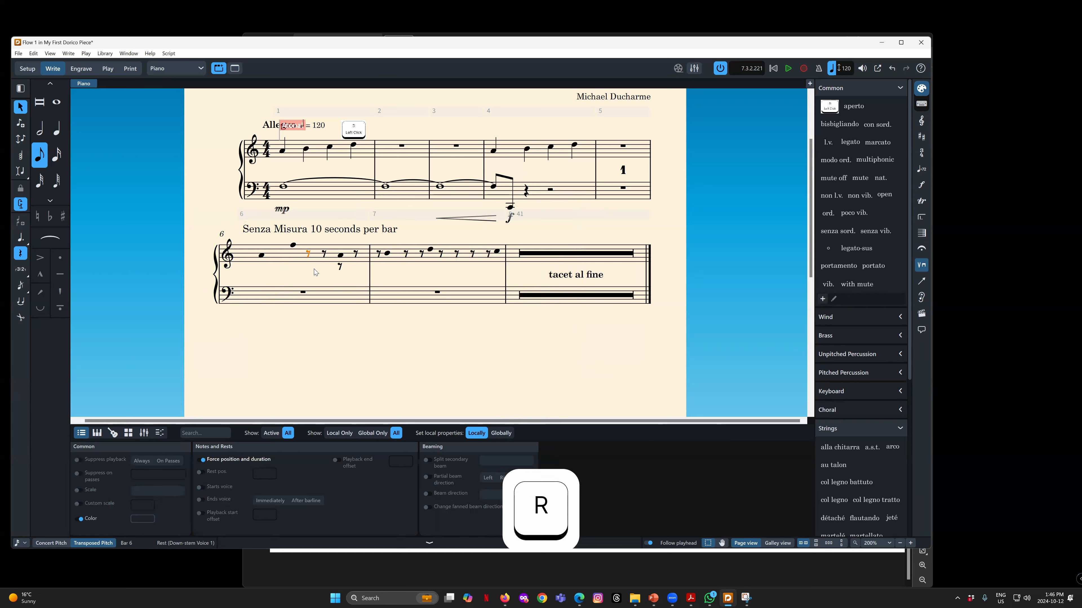
pyautogui.press('r')
pyautogui.press('r')
pyautogui.press('r')
pyautogui.press('r')
pyautogui.press('r')
pyautogui.press('r')
pyautogui.press('r')
pyautogui.press('r')
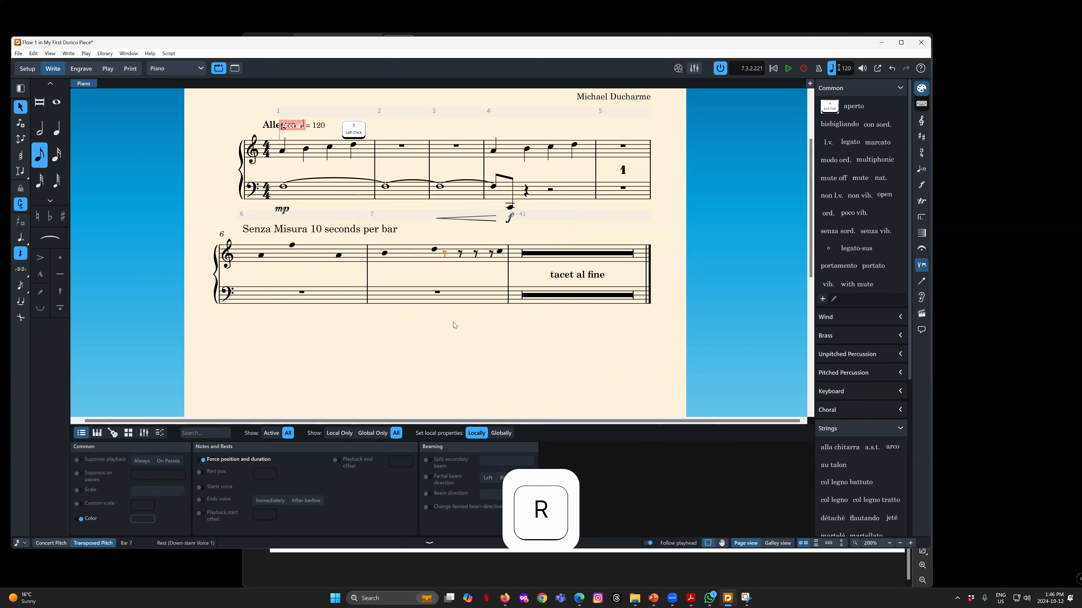
pyautogui.press('r')
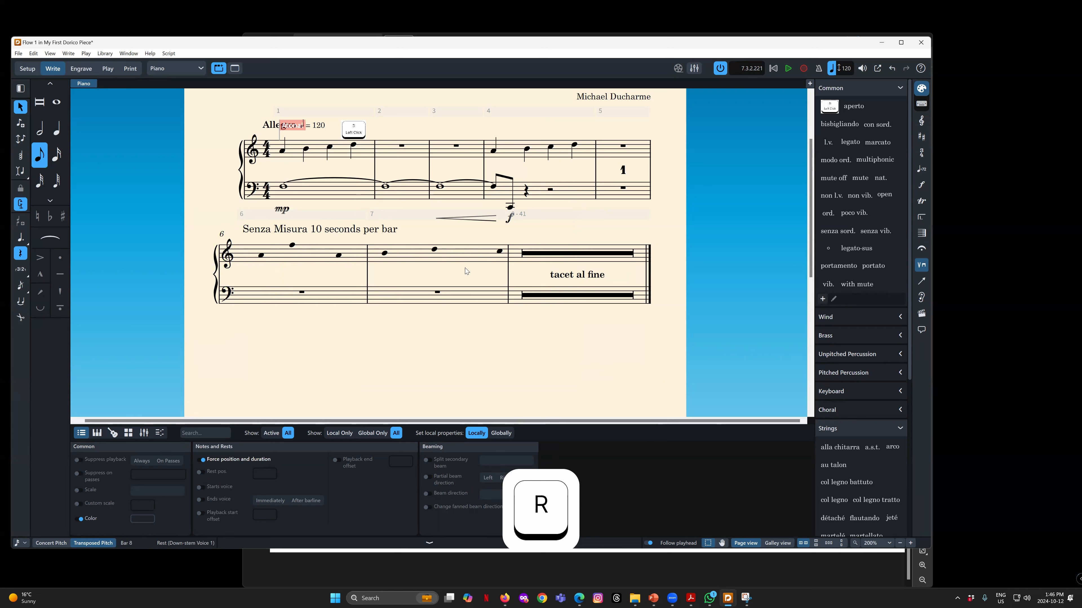
pyautogui.click(409, 355)
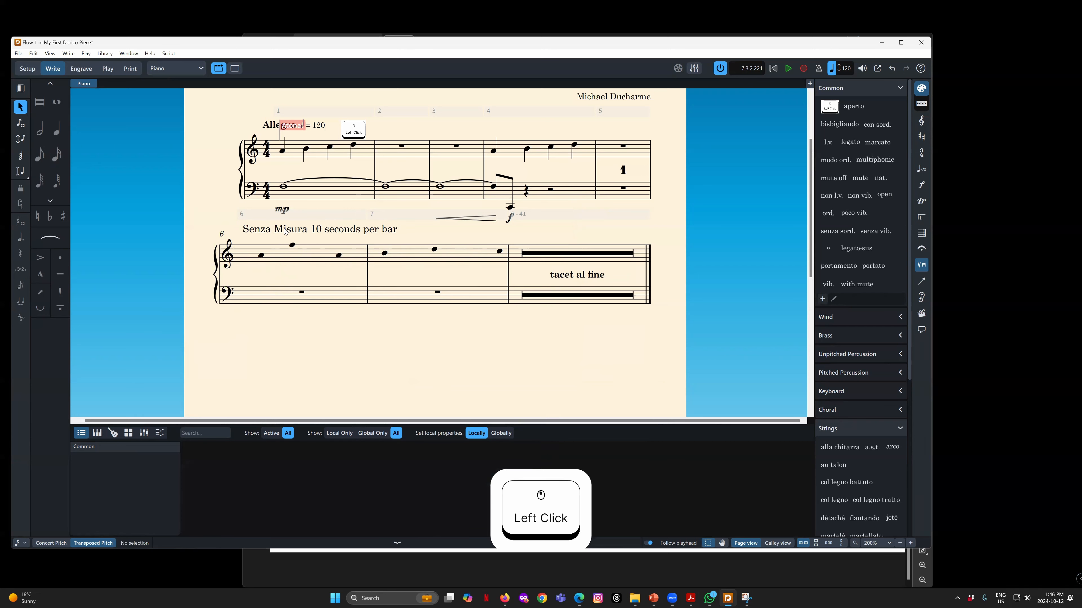
# Select the passage from the first A of bar 6 to the last C of bar 7 to examine its transparent rests, and deselect it
pyautogui.click(499, 252)
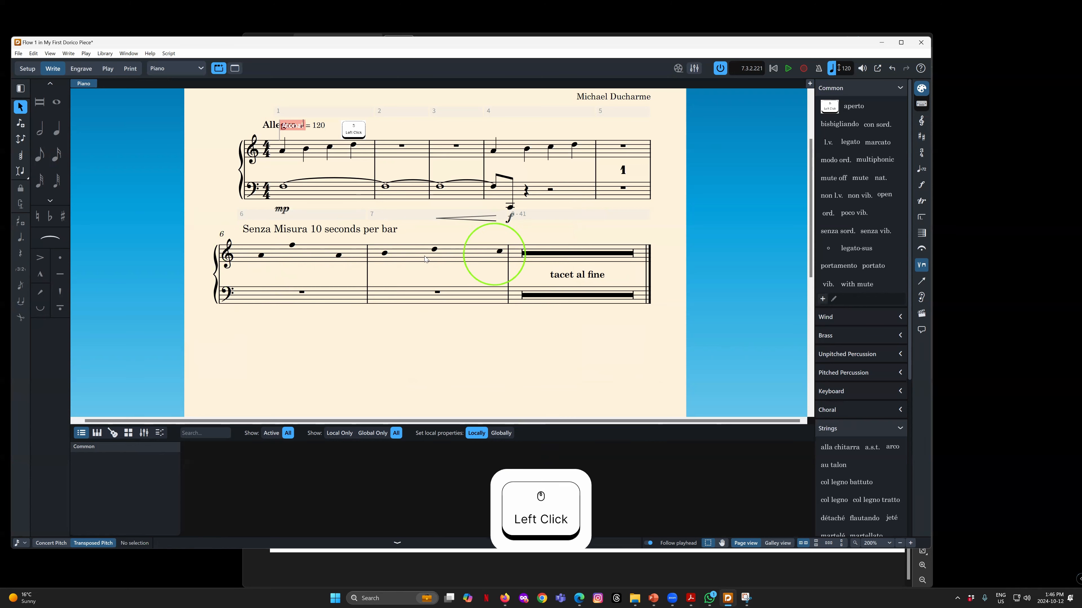
pyautogui.keyDown('shift'); pyautogui.click(263, 256); pyautogui.keyUp('shift')
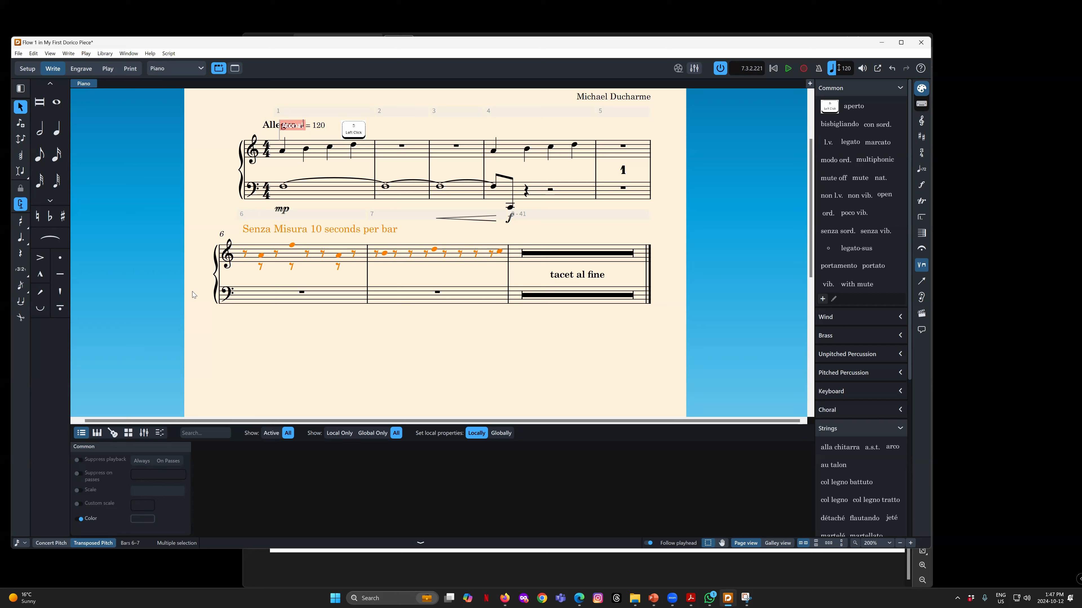
pyautogui.click(411, 282)
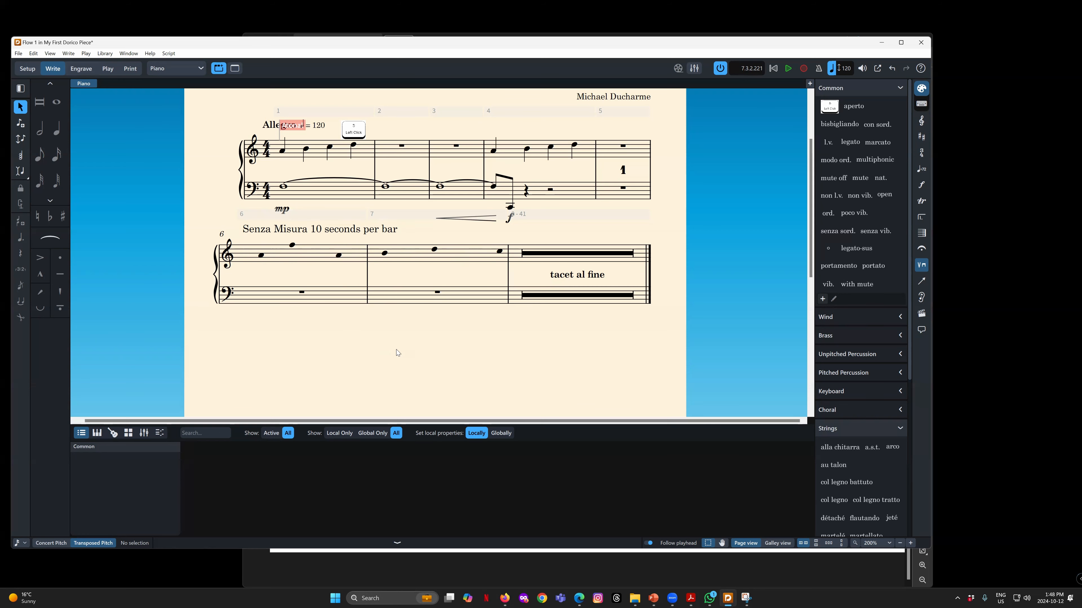
pyautogui.scroll(2, 402, 324)
pyautogui.scroll(-4, 411, 365)
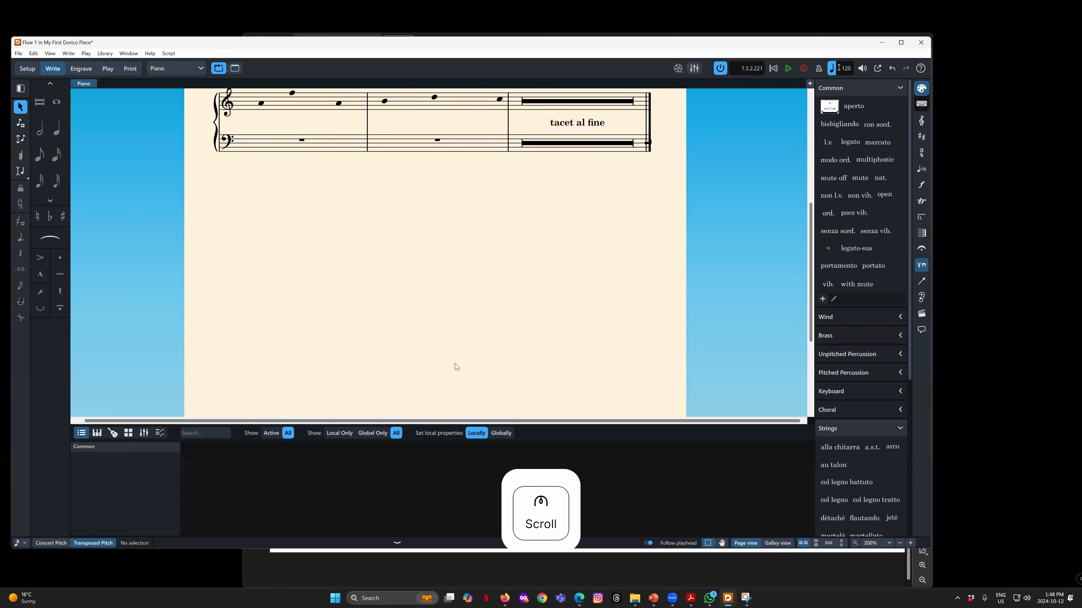
pyautogui.scroll(4, 451, 363)
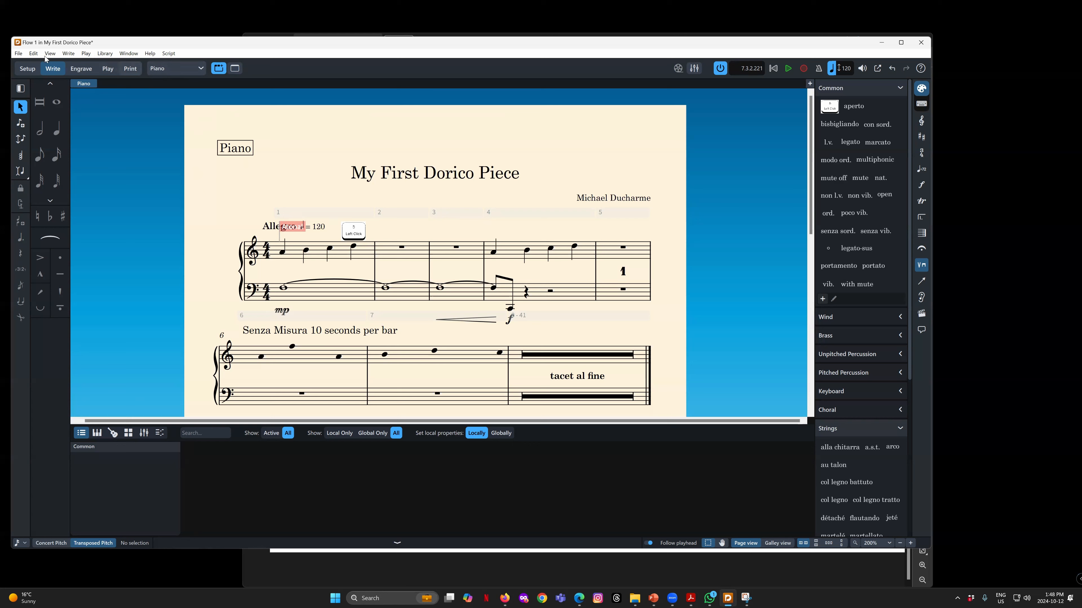
# Save the project and return to the first page of the full score layout
pyautogui.click(18, 53)
pyautogui.click(83, 104)
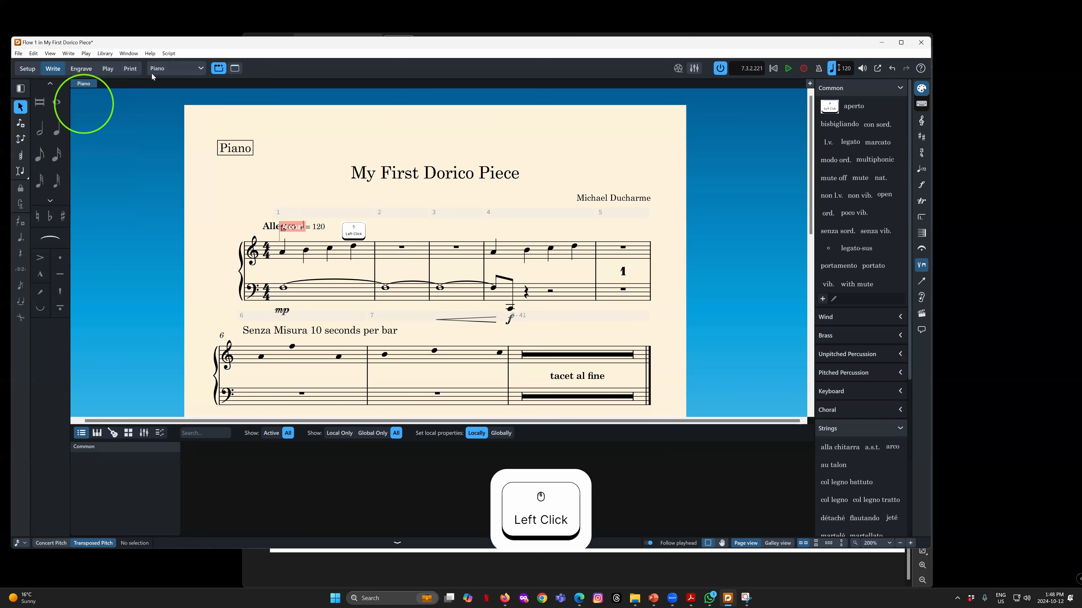
pyautogui.click(168, 71)
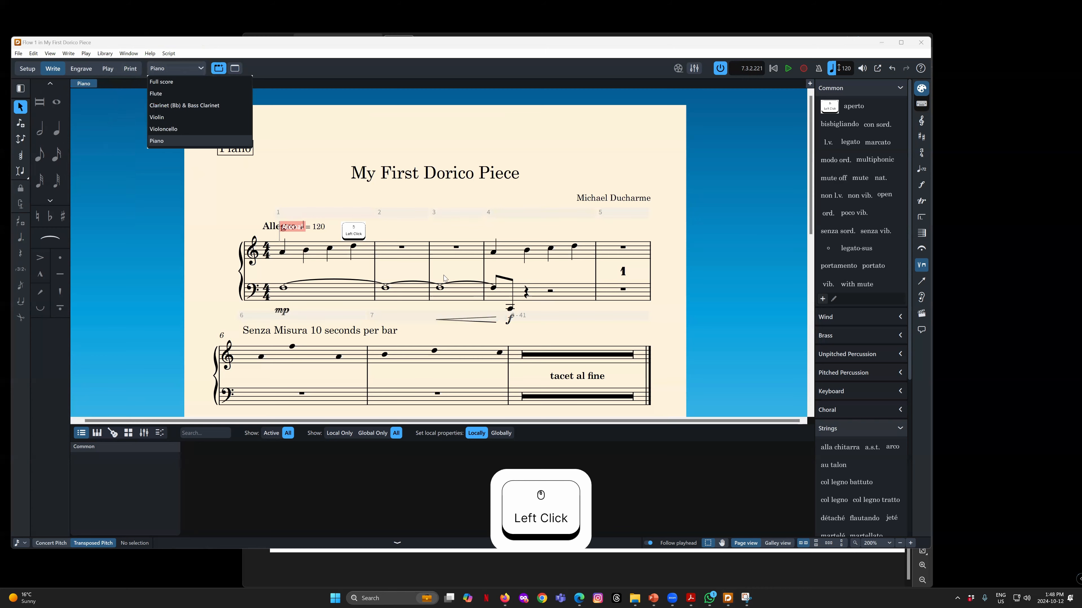
pyautogui.click(187, 82)
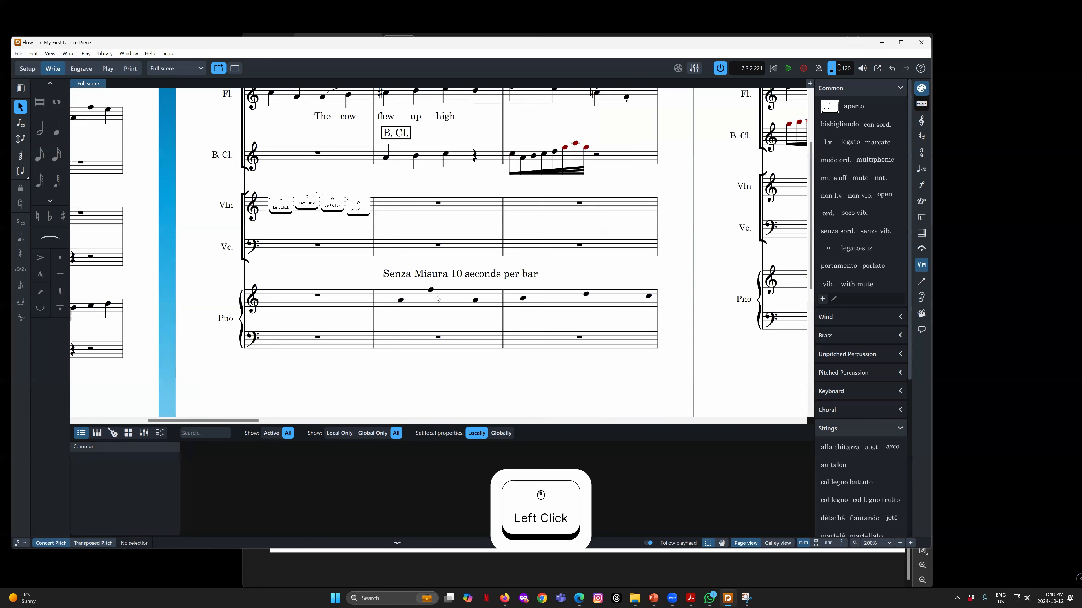
pyautogui.scroll(5, 431, 294)
pyautogui.scroll(-6, 412, 279)
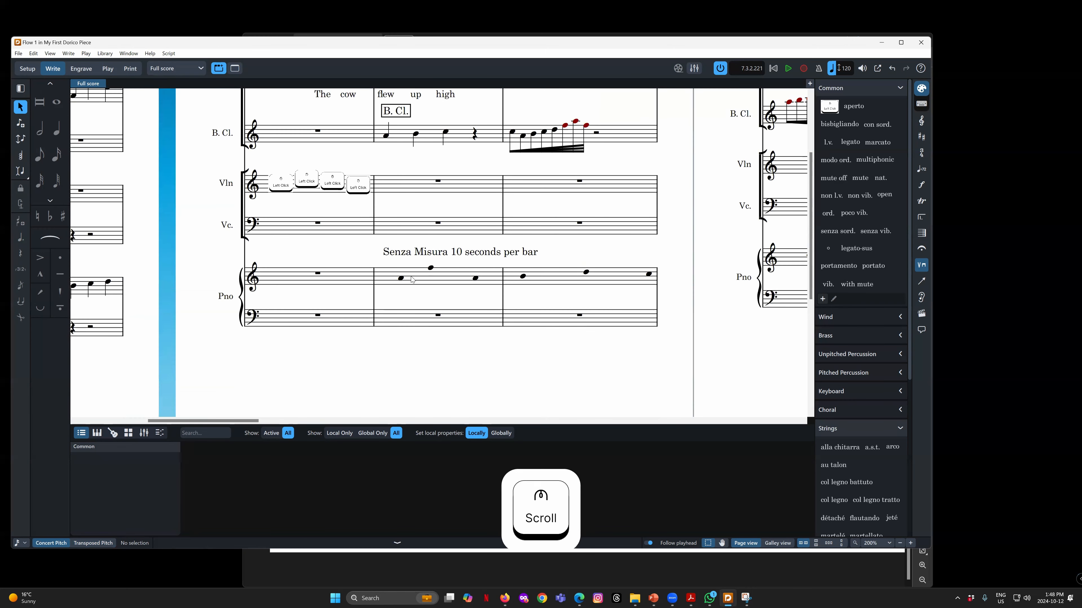
pyautogui.moveTo(233, 421); pyautogui.dragTo(142, 412)
pyautogui.scroll(-5, 186, 336)
pyautogui.scroll(8, 186, 336)
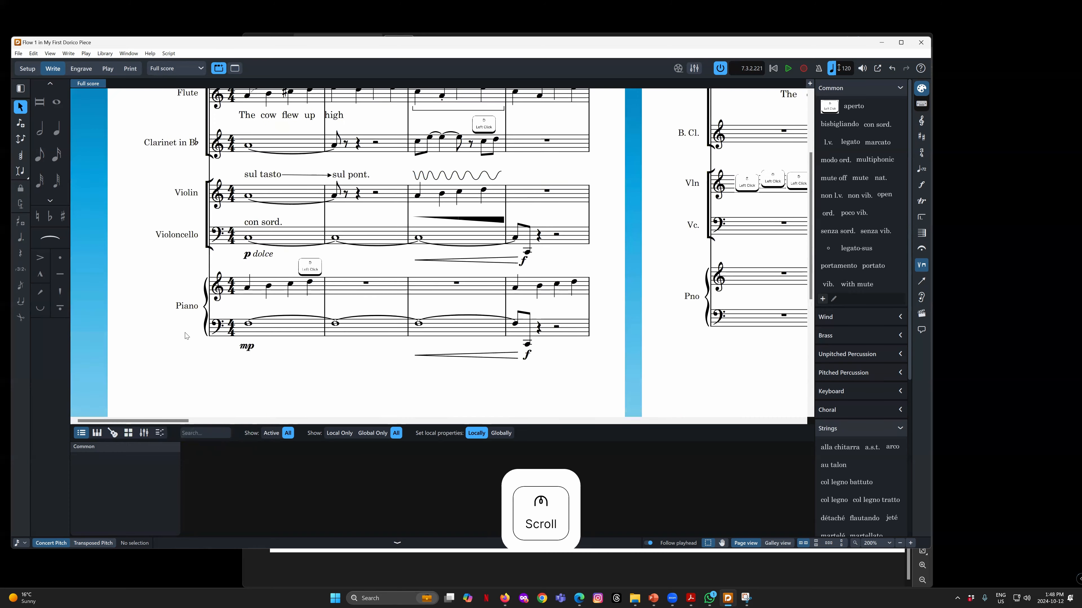
pyautogui.scroll(-3, 186, 336)
# In Setup mode, select the Violin and the Clarinet (Bb) & Bass Clarinet players to examine their instruments
pyautogui.click(27, 68)
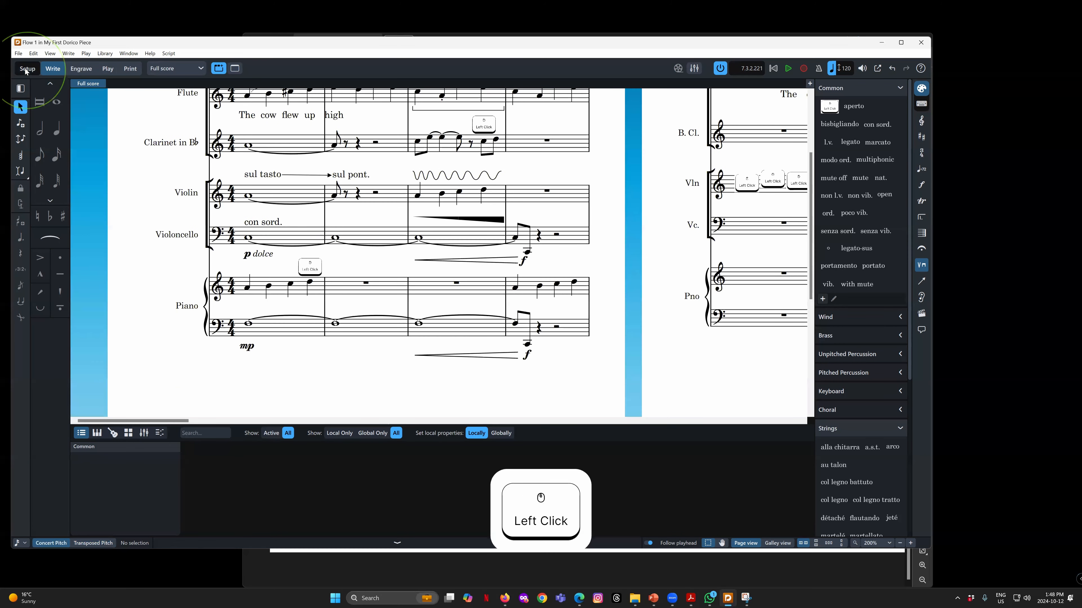
pyautogui.click(64, 168)
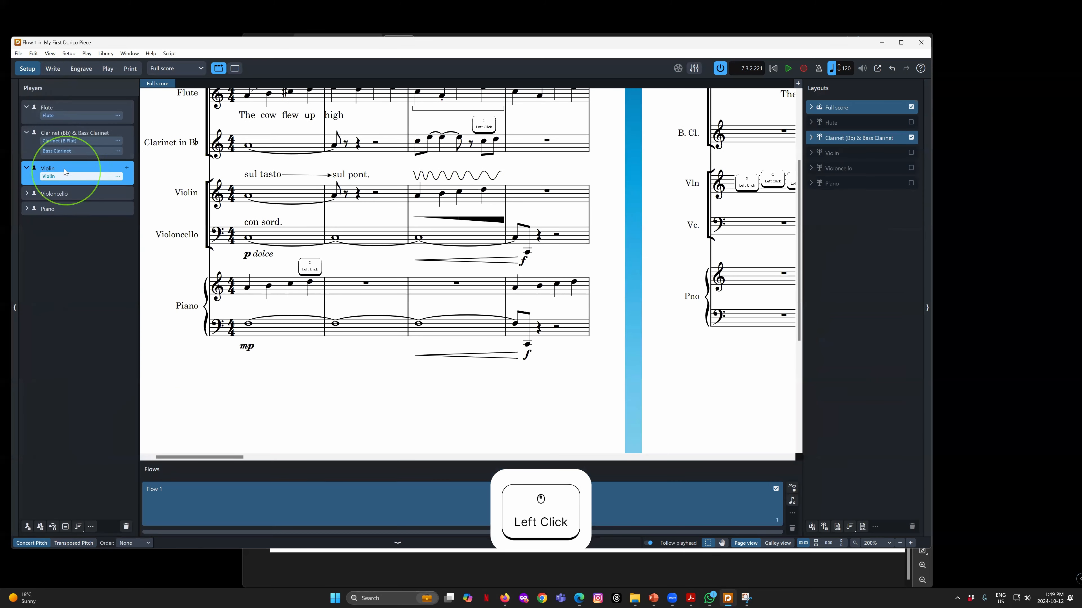
pyautogui.scroll(3, 205, 150)
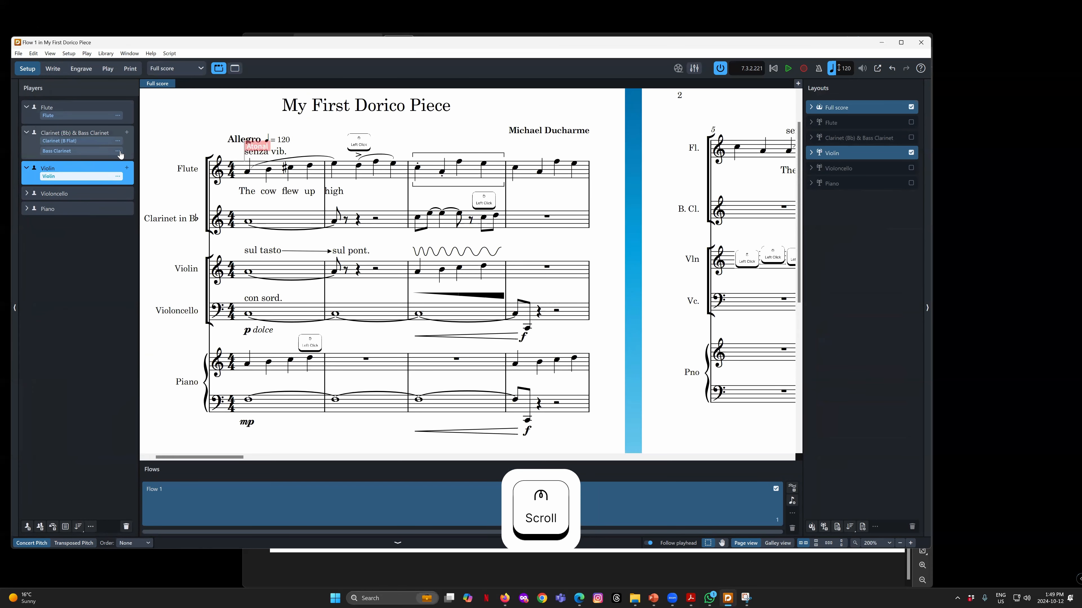
pyautogui.click(34, 147)
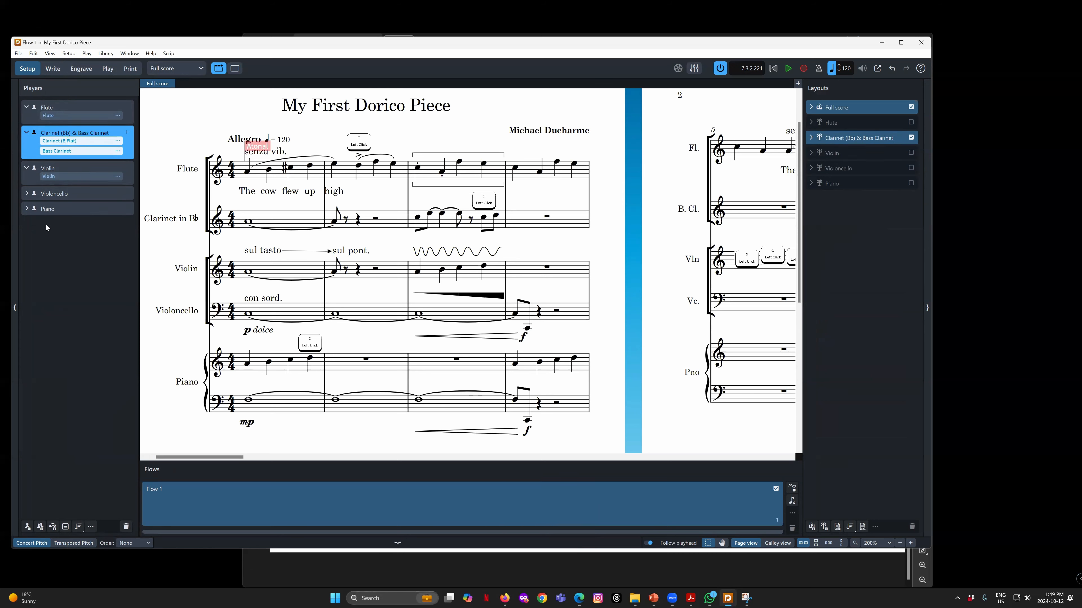
# Add the Drum Set (Full) as a second instrument to the Piano player
pyautogui.click(26, 209)
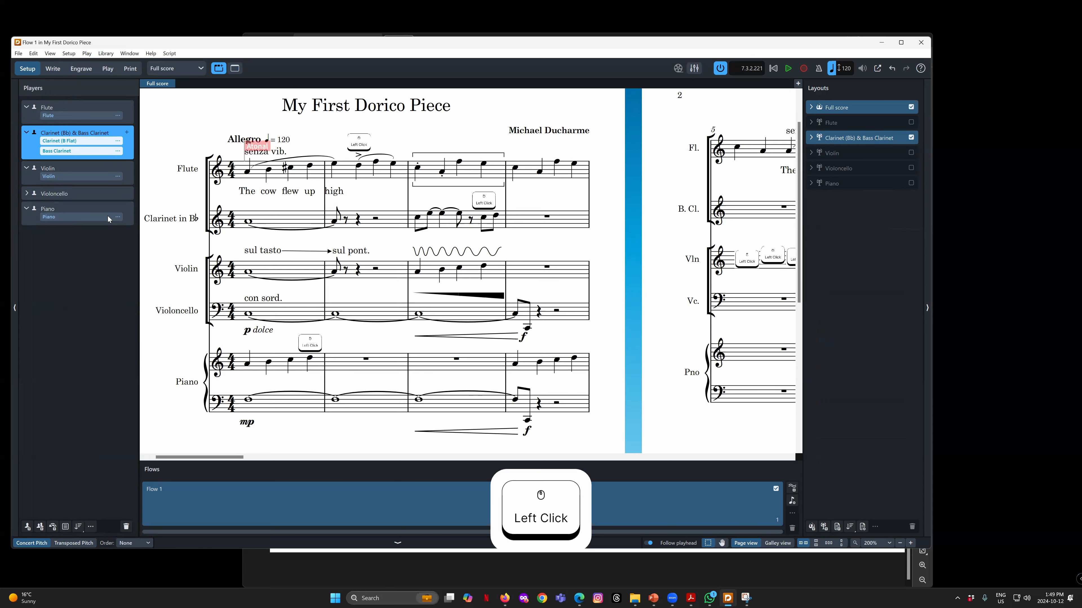
pyautogui.click(118, 217)
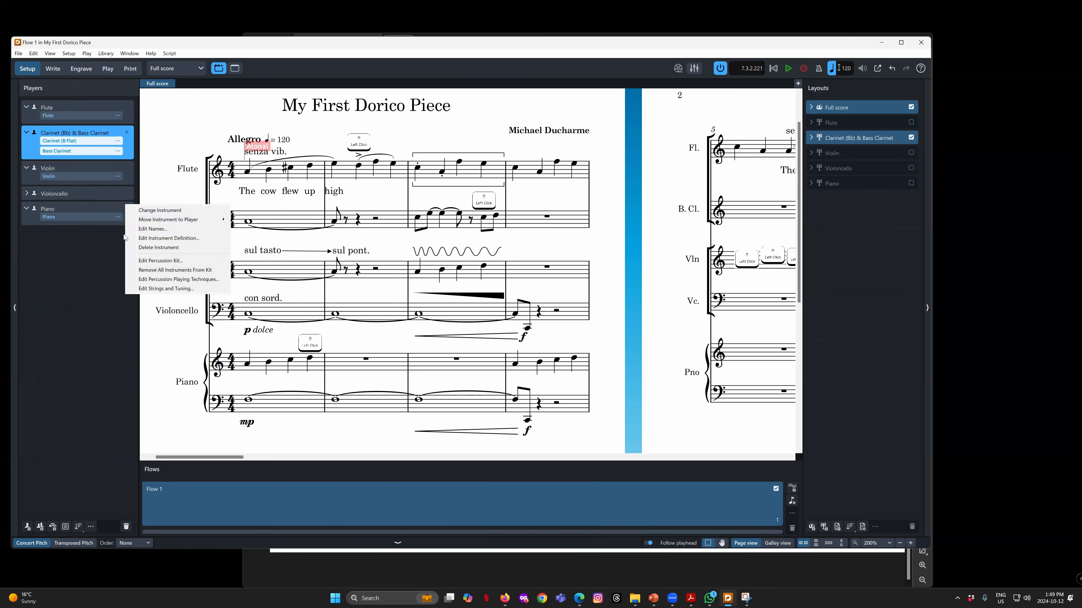
pyautogui.click(127, 210)
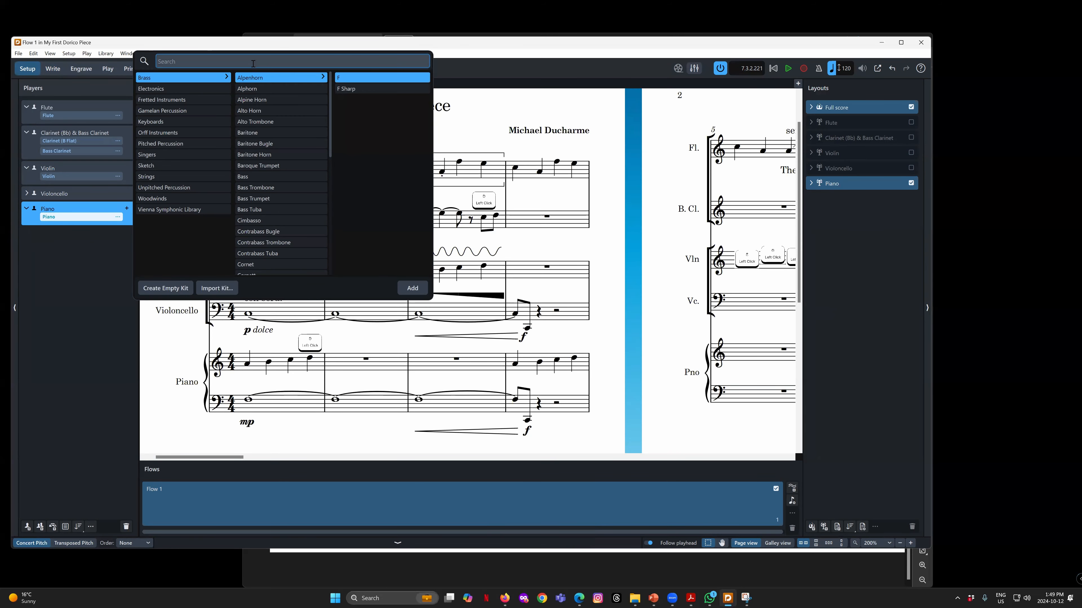
pyautogui.write('Druu')
pyautogui.press('BackSpace')
pyautogui.write('u')
pyautogui.press('BackSpace')
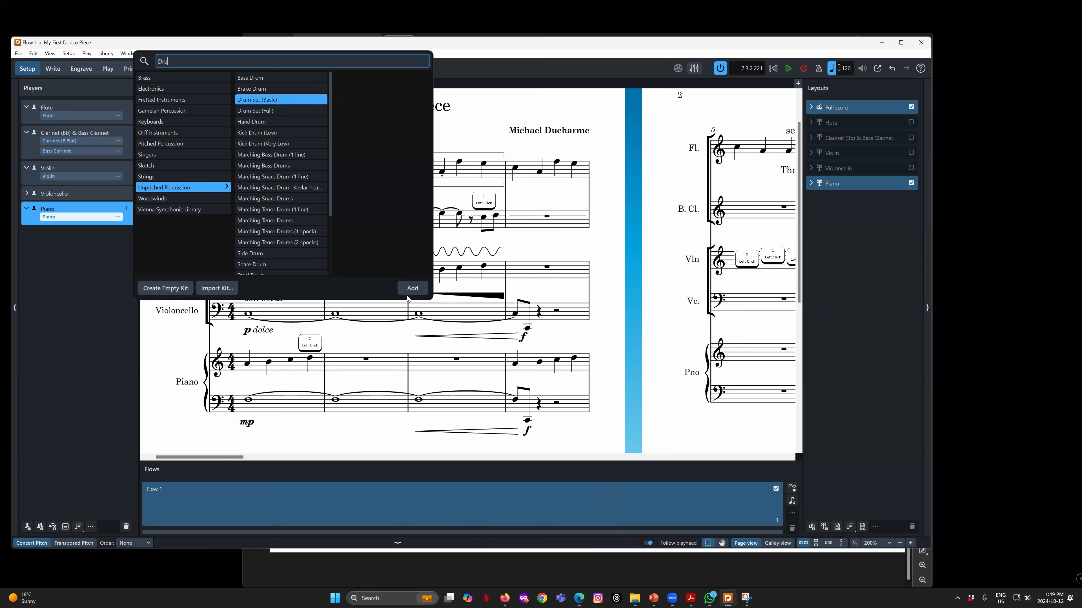
pyautogui.click(263, 111)
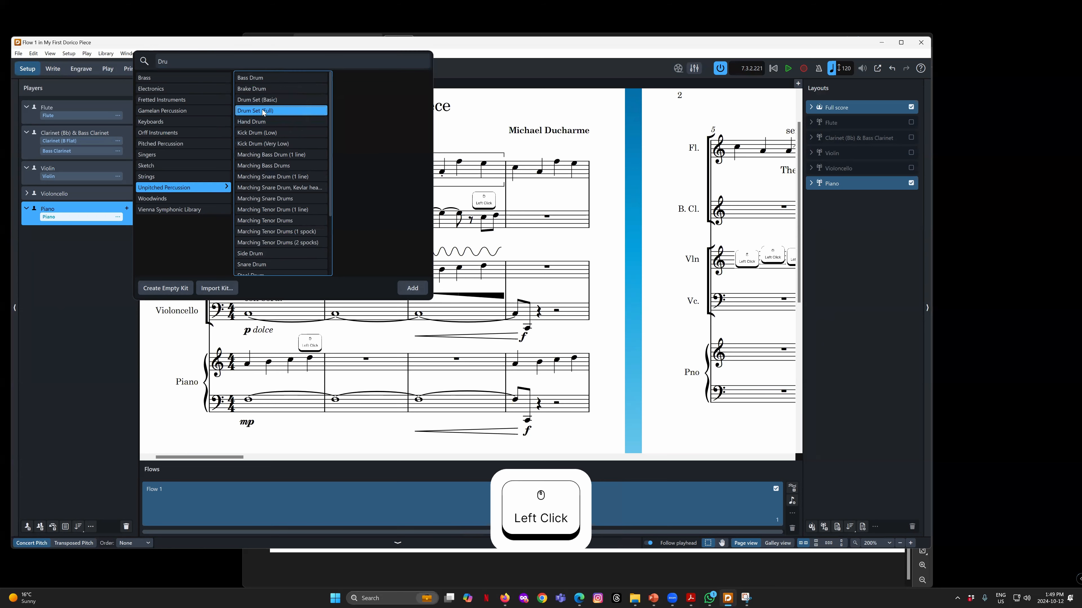
pyautogui.click(410, 289)
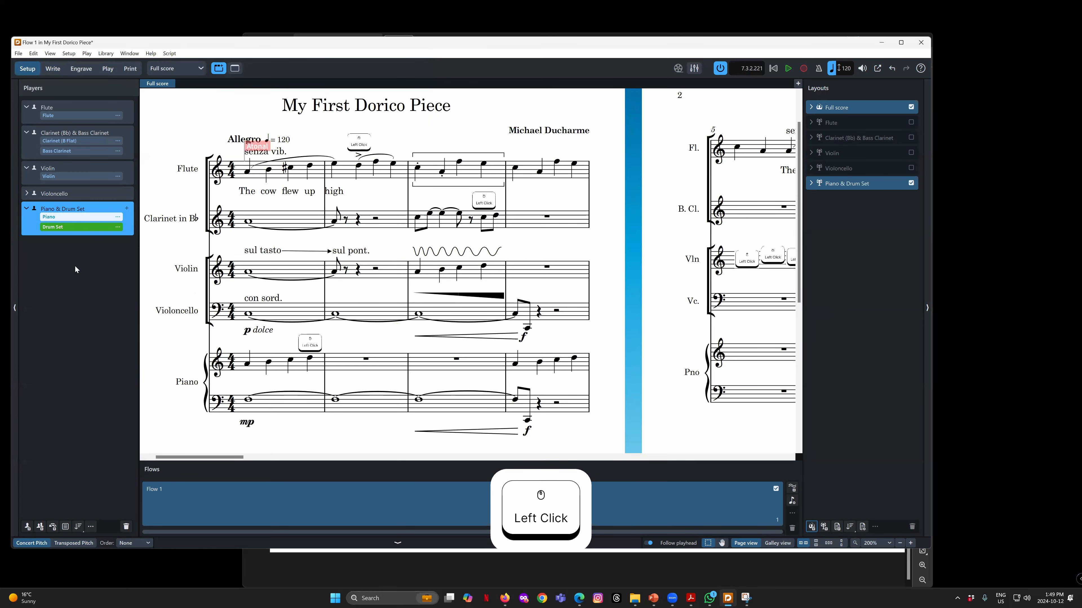
# Open the percussion kit editor for the Piano player's Drum Set and move its window clear of the score
pyautogui.click(59, 168)
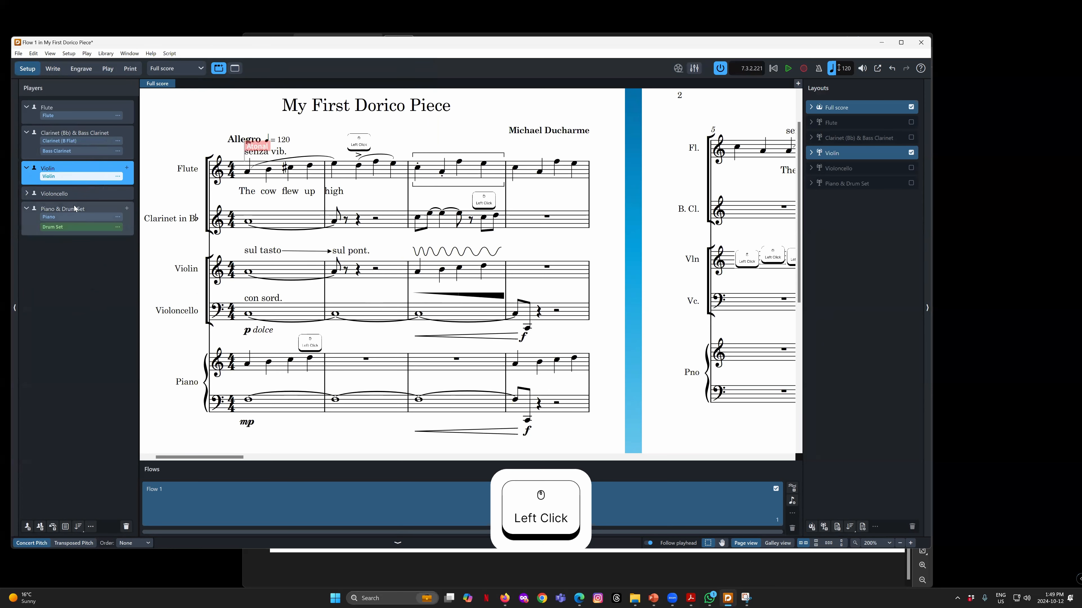
pyautogui.click(74, 206)
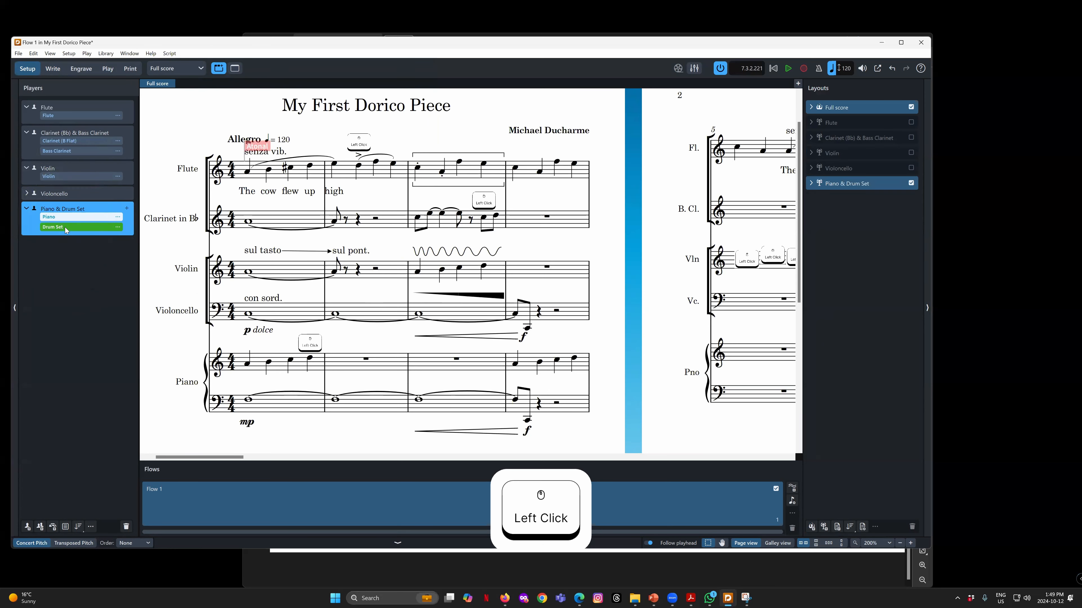
pyautogui.click(118, 228)
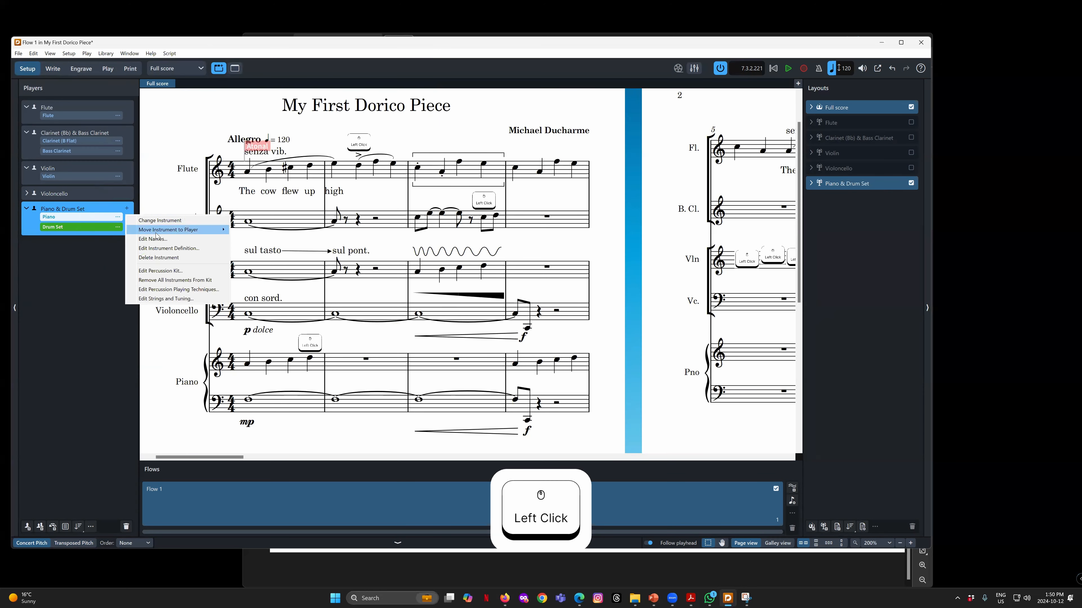
pyautogui.click(167, 272)
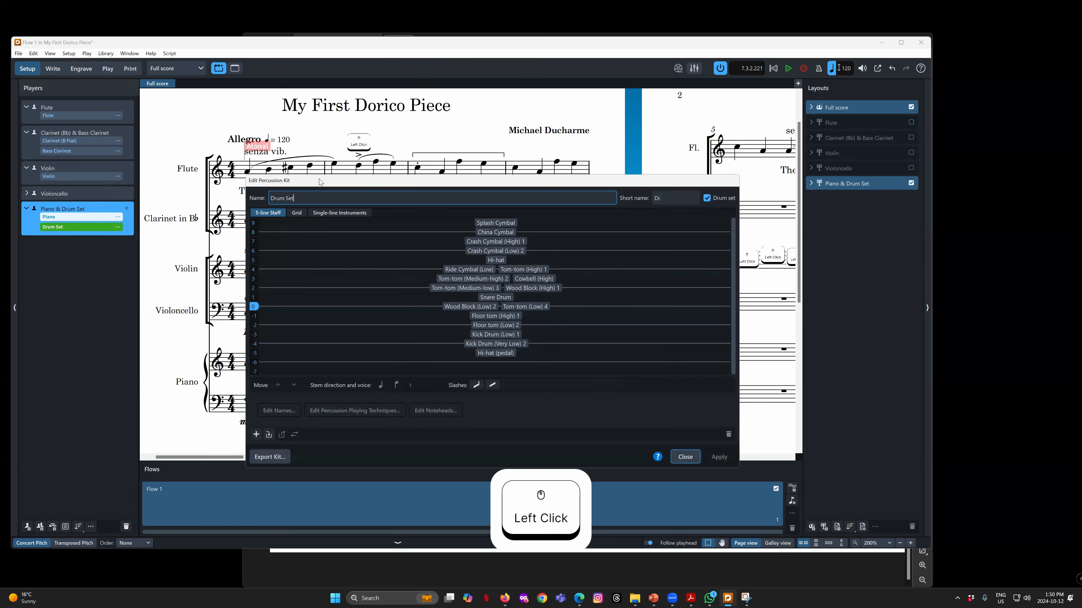
pyautogui.moveTo(320, 181); pyautogui.dragTo(228, 110)
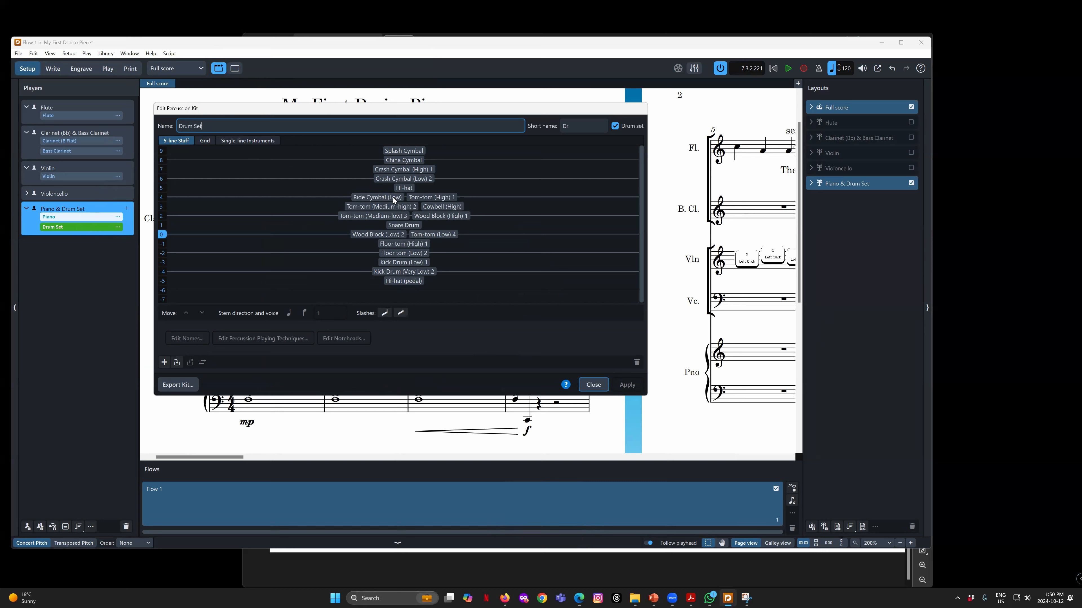
# Compare the Drum Set's 5-line Staff, Grid and Single-line Instruments presentations in the percussion kit editor
pyautogui.click(283, 112)
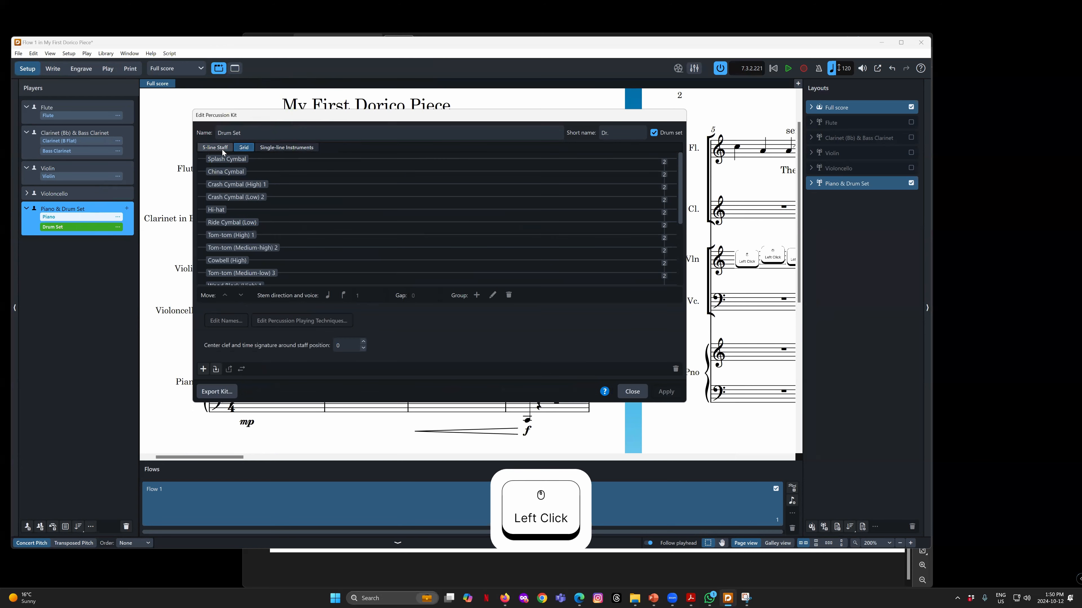
pyautogui.click(222, 150)
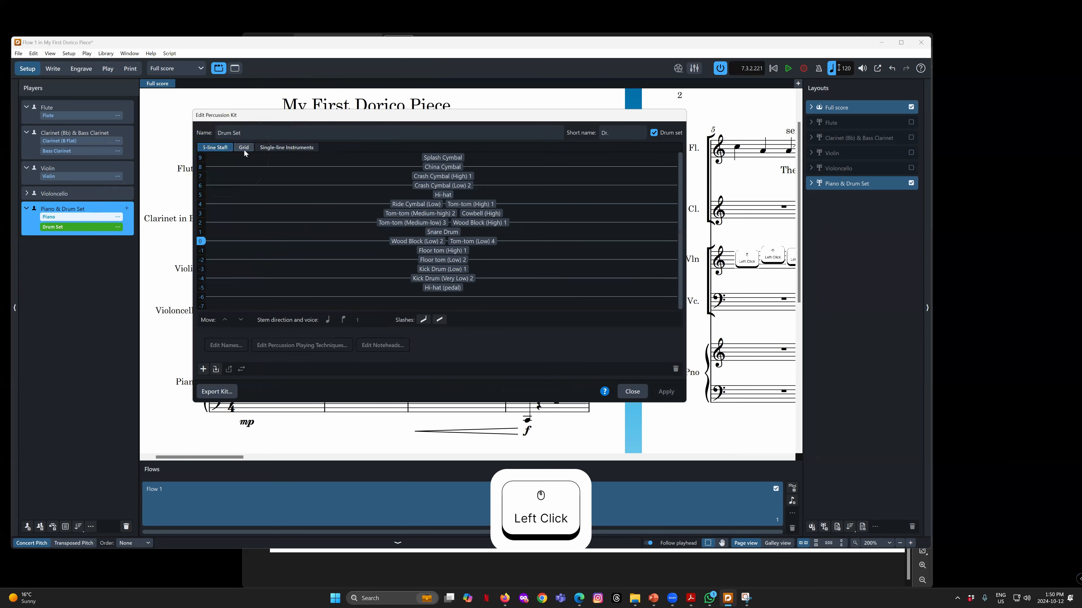
pyautogui.click(245, 150)
pyautogui.click(275, 148)
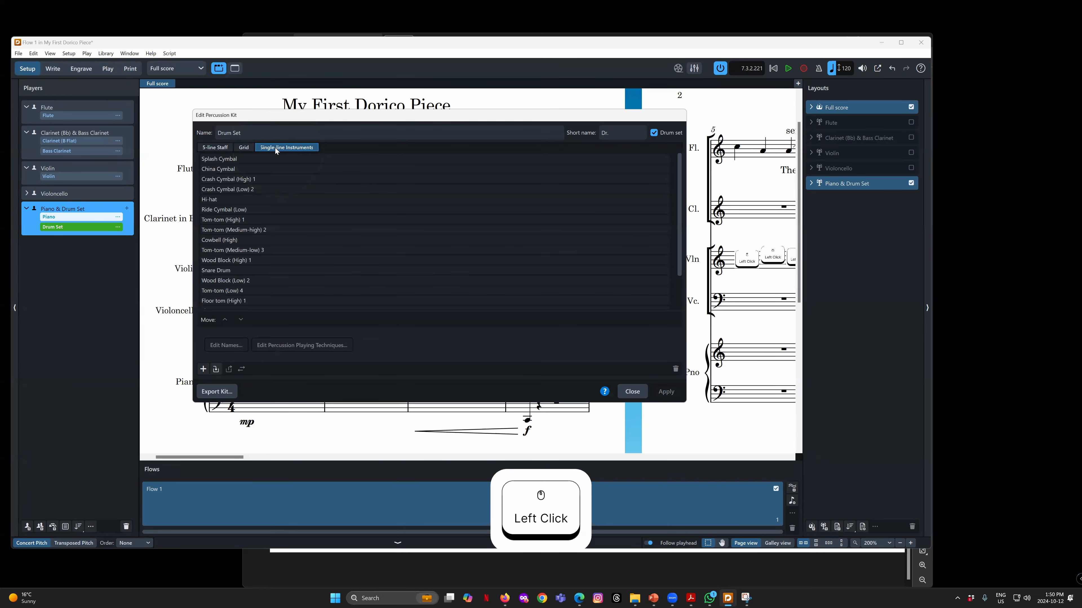
pyautogui.click(243, 149)
pyautogui.click(222, 148)
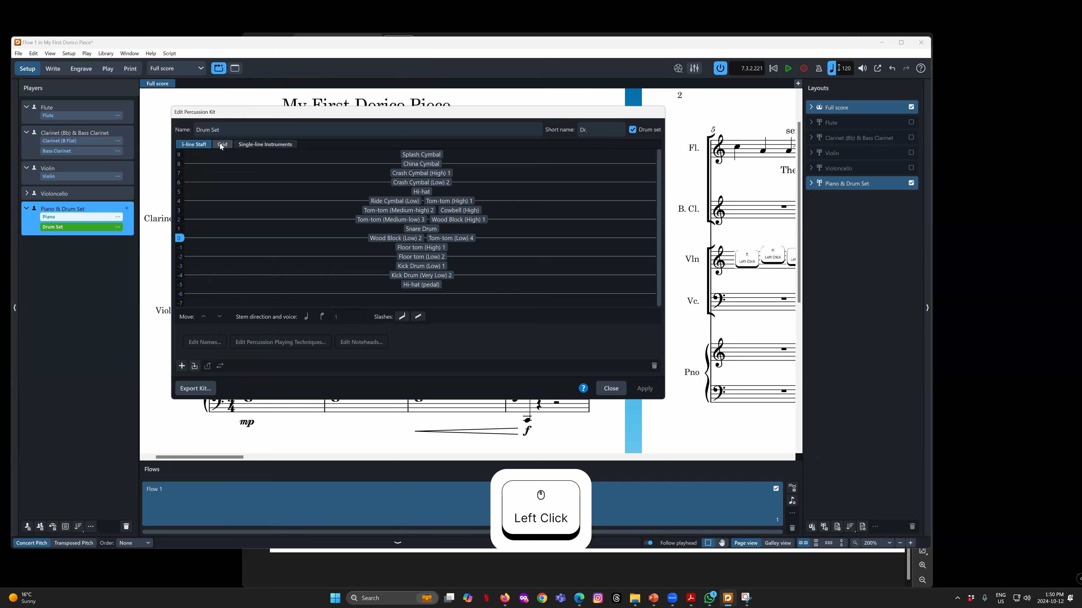
pyautogui.click(222, 145)
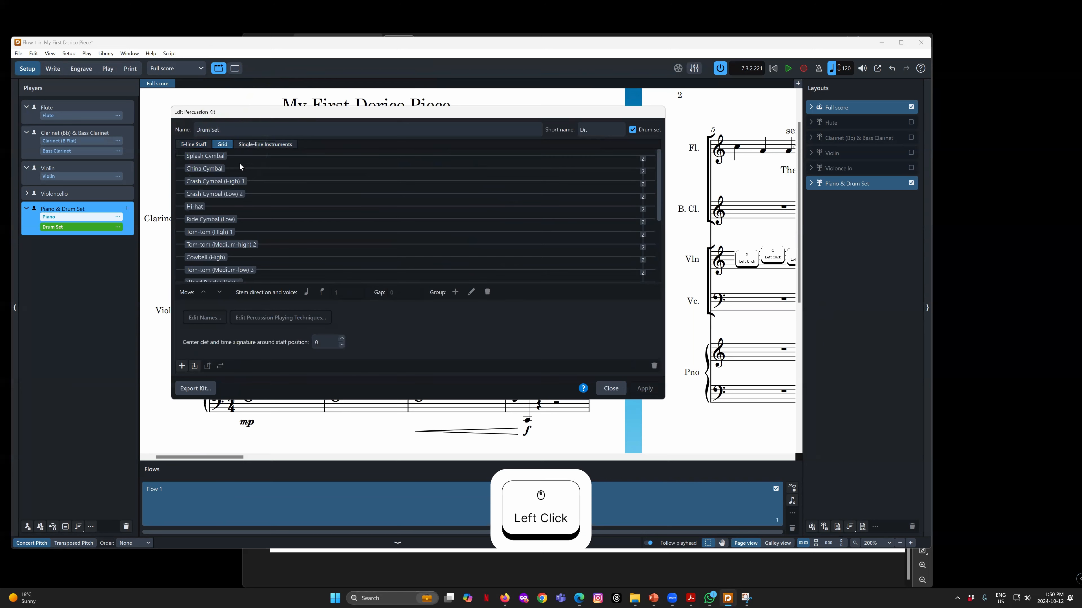
pyautogui.click(260, 143)
pyautogui.click(220, 145)
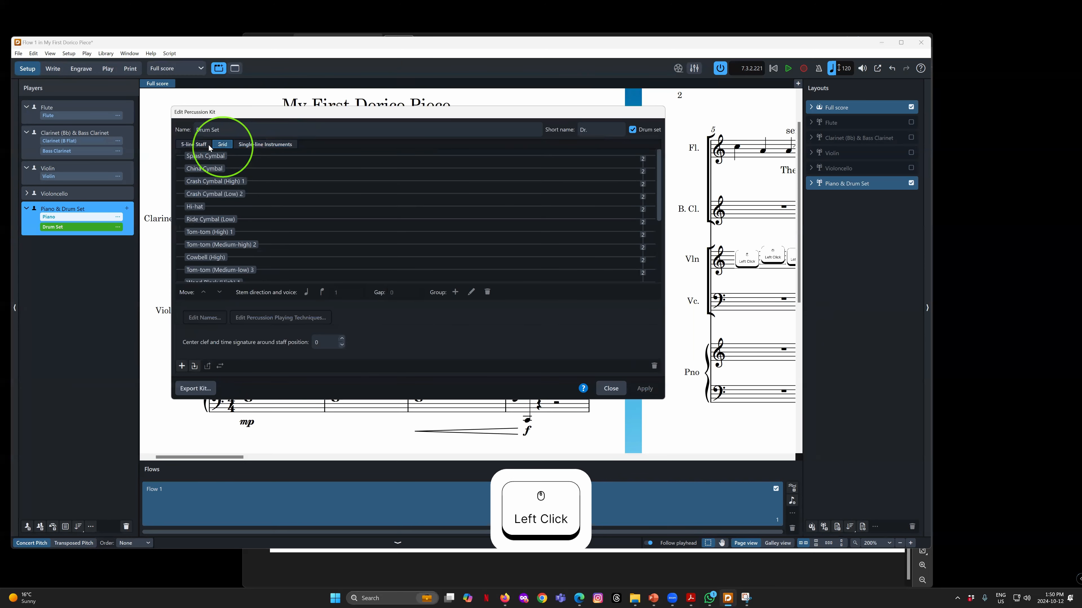
pyautogui.click(199, 145)
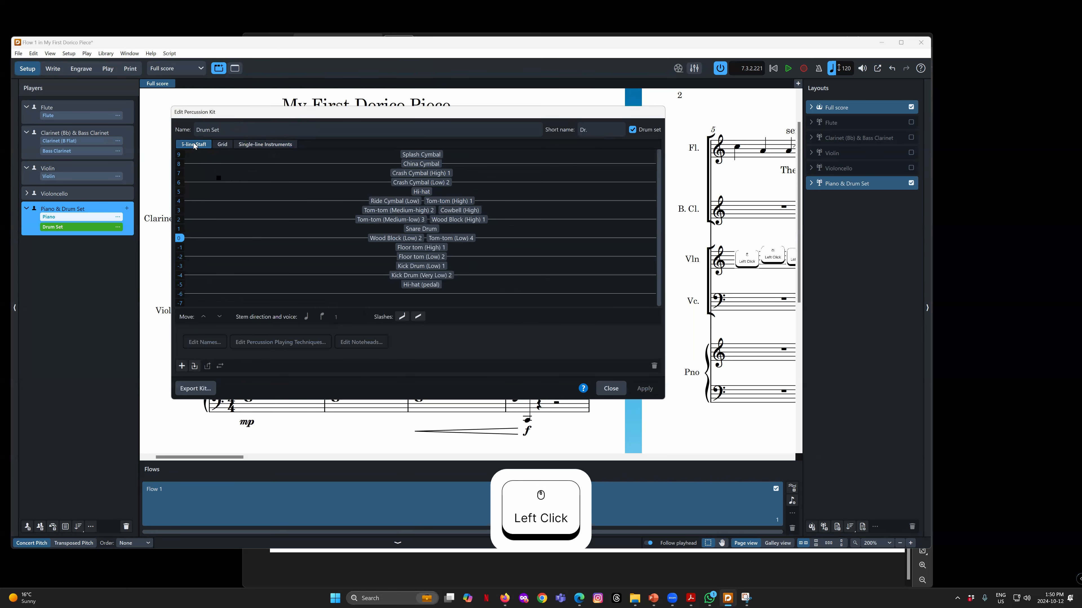
pyautogui.click(223, 145)
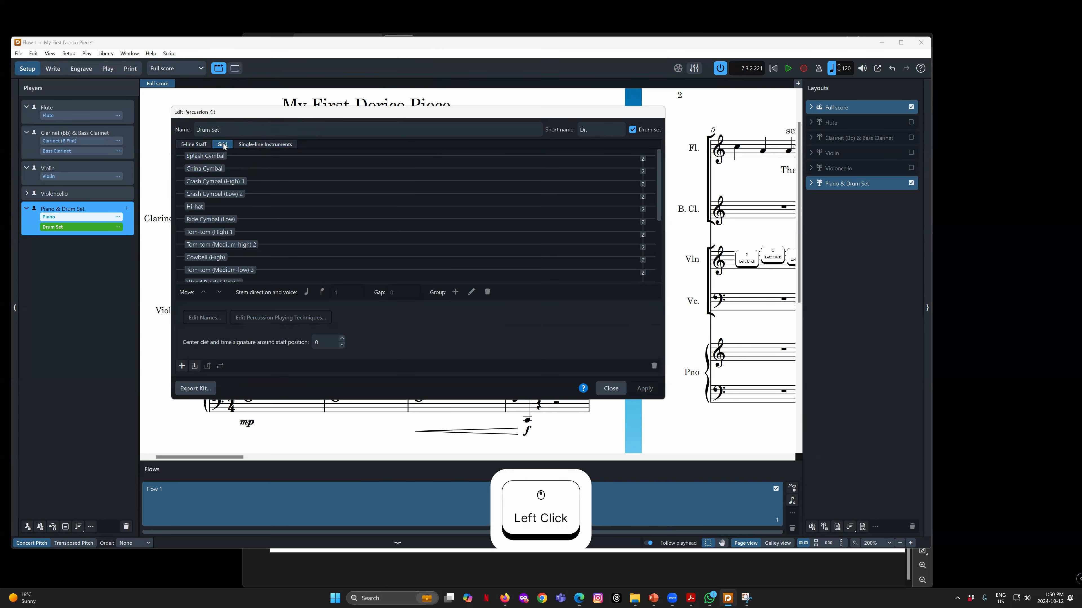
pyautogui.click(262, 145)
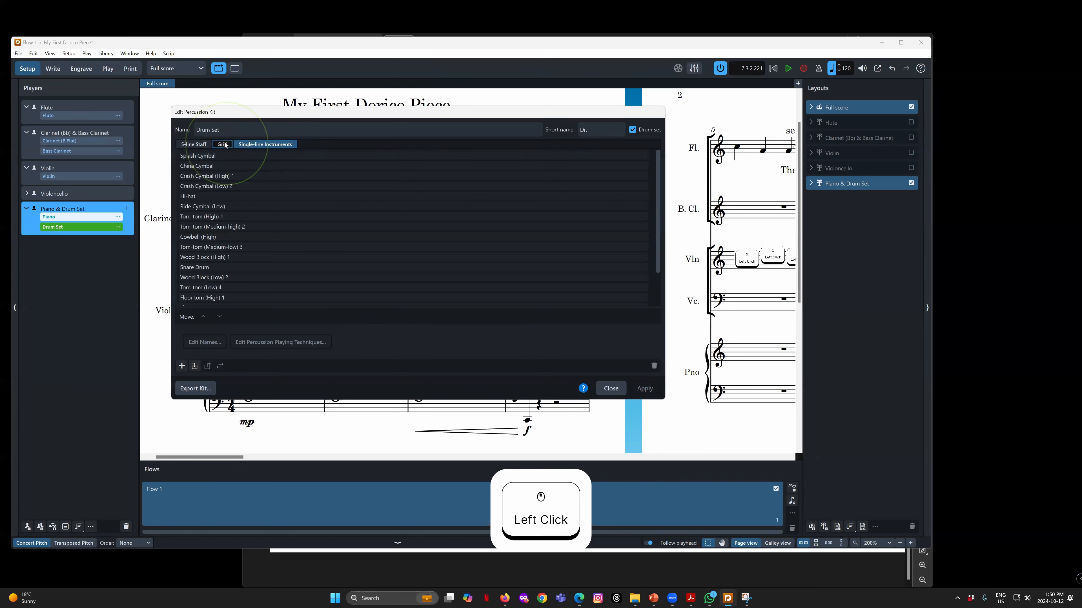
pyautogui.click(223, 144)
pyautogui.click(194, 144)
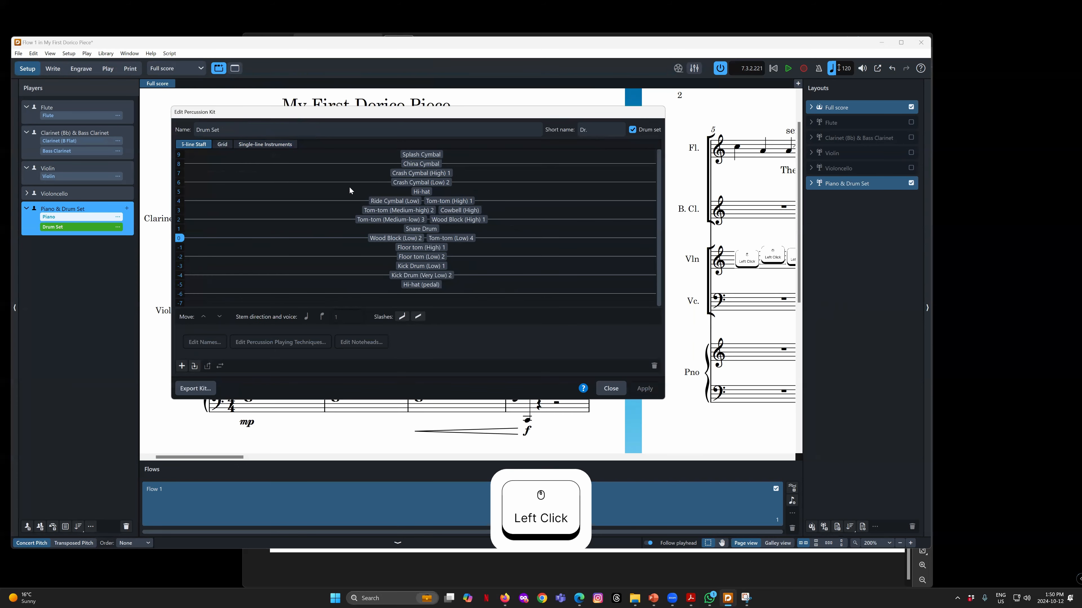
pyautogui.click(221, 145)
pyautogui.click(262, 145)
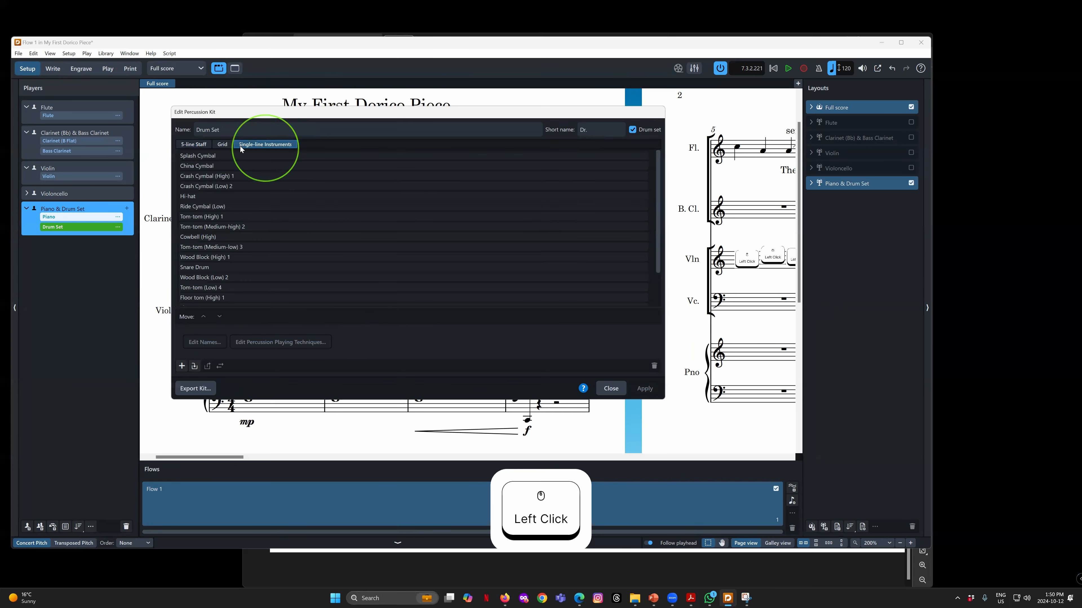
pyautogui.click(223, 145)
pyautogui.click(199, 146)
pyautogui.click(222, 144)
pyautogui.click(260, 145)
pyautogui.click(223, 146)
pyautogui.click(197, 144)
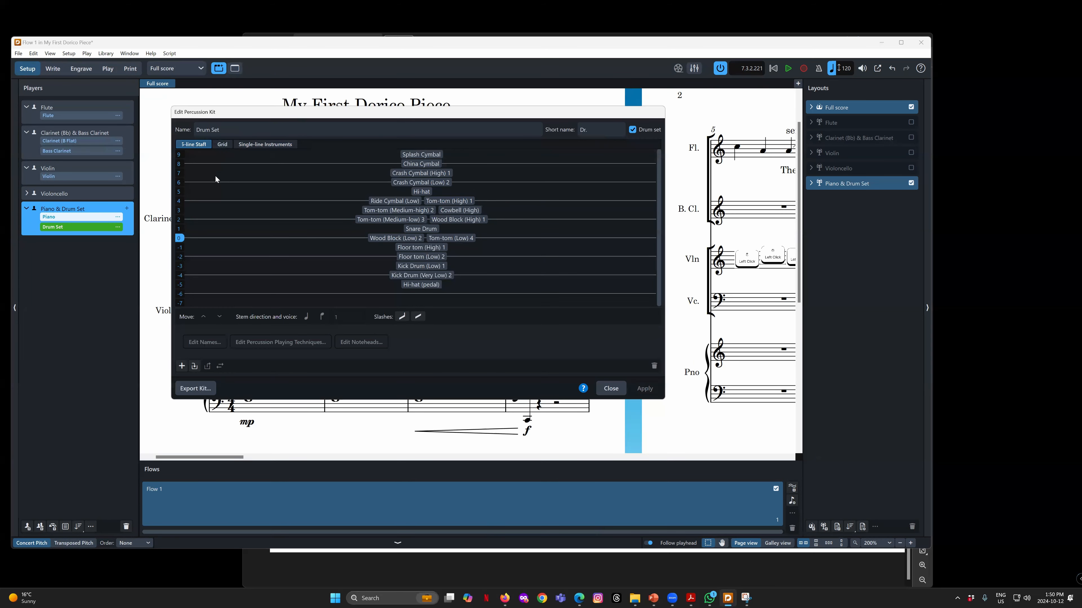
# Examine the instruments in the Drum Set's grid presentation, return to the 5-line staff, and close the percussion kit editor
pyautogui.click(222, 145)
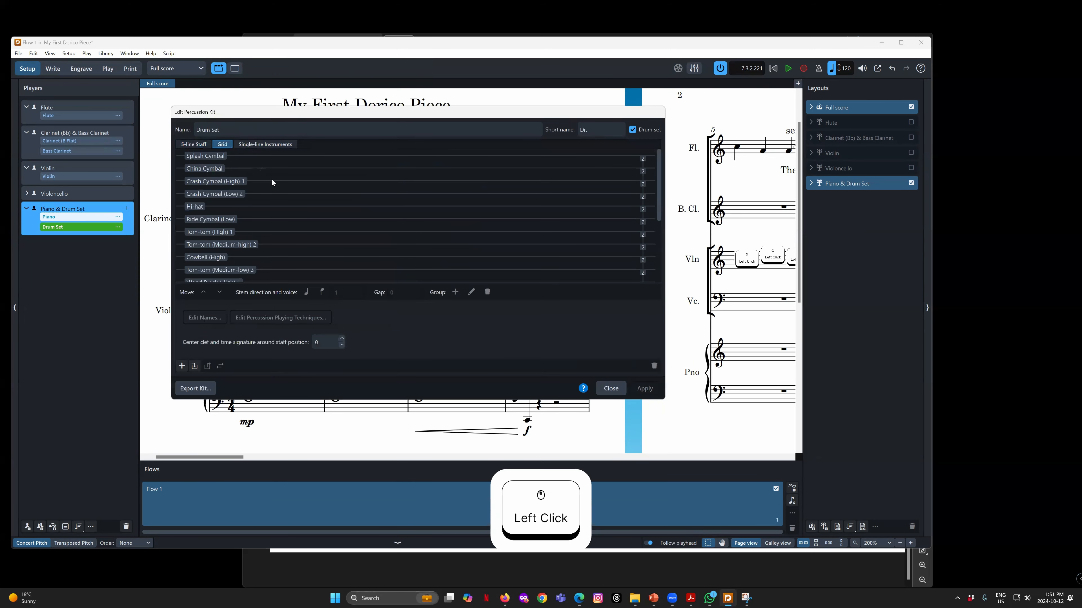
pyautogui.scroll(-1, 287, 247)
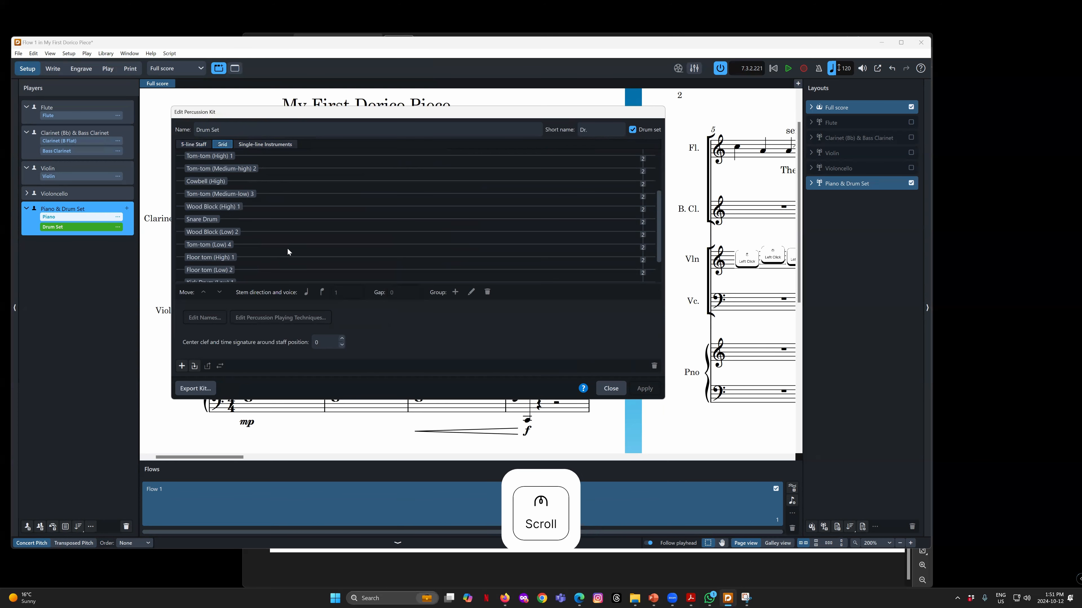
pyautogui.click(196, 145)
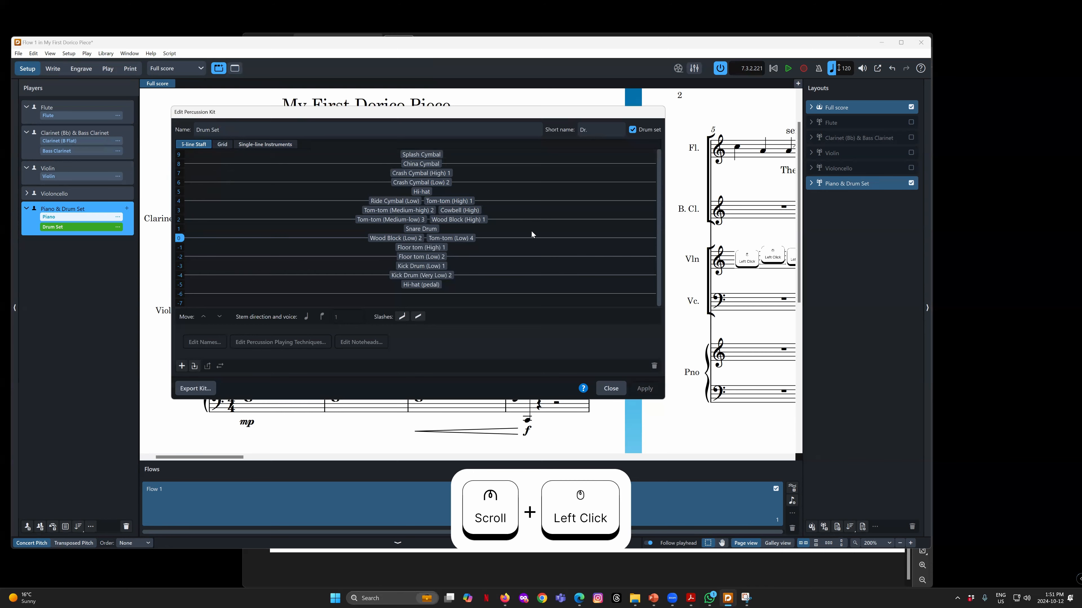
pyautogui.click(611, 388)
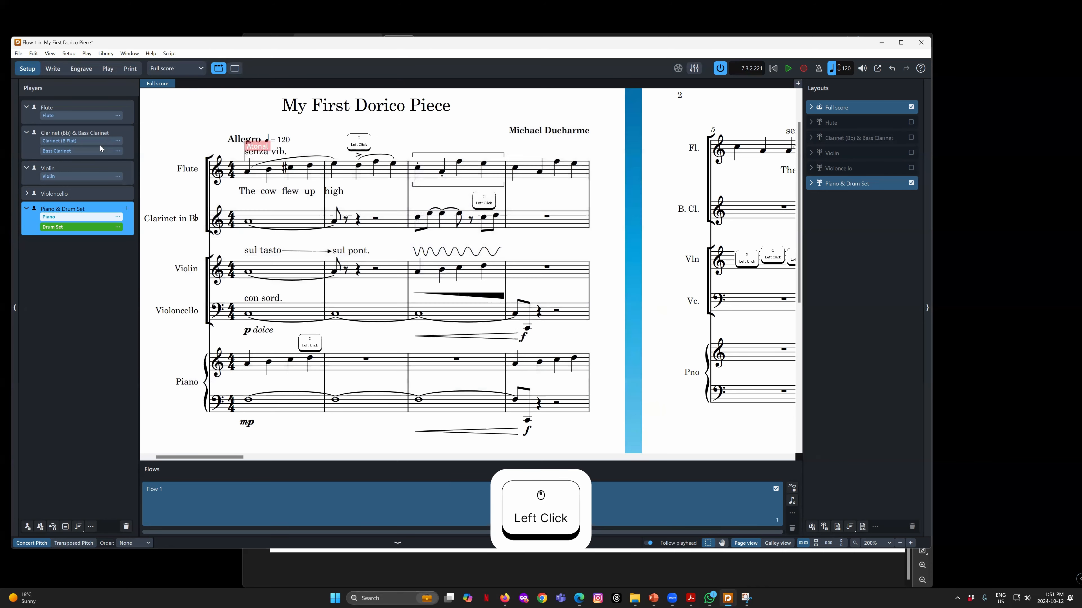
# Switch to Write mode and display the full score in galley view at the empty Drum Set staff past bar 8
pyautogui.click(54, 68)
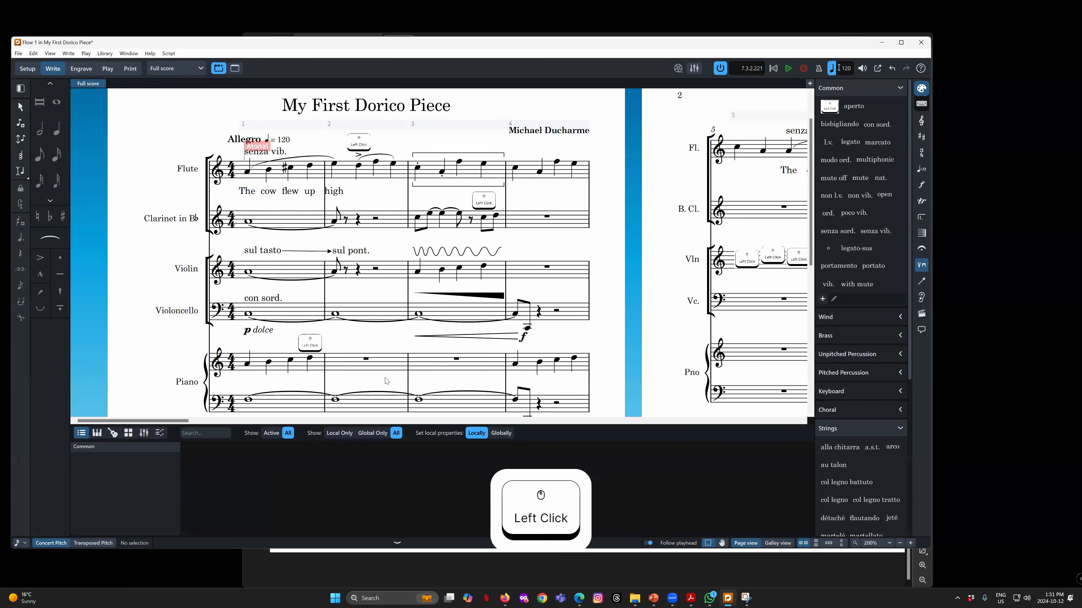
pyautogui.scroll(-5, 386, 381)
pyautogui.scroll(4, 384, 379)
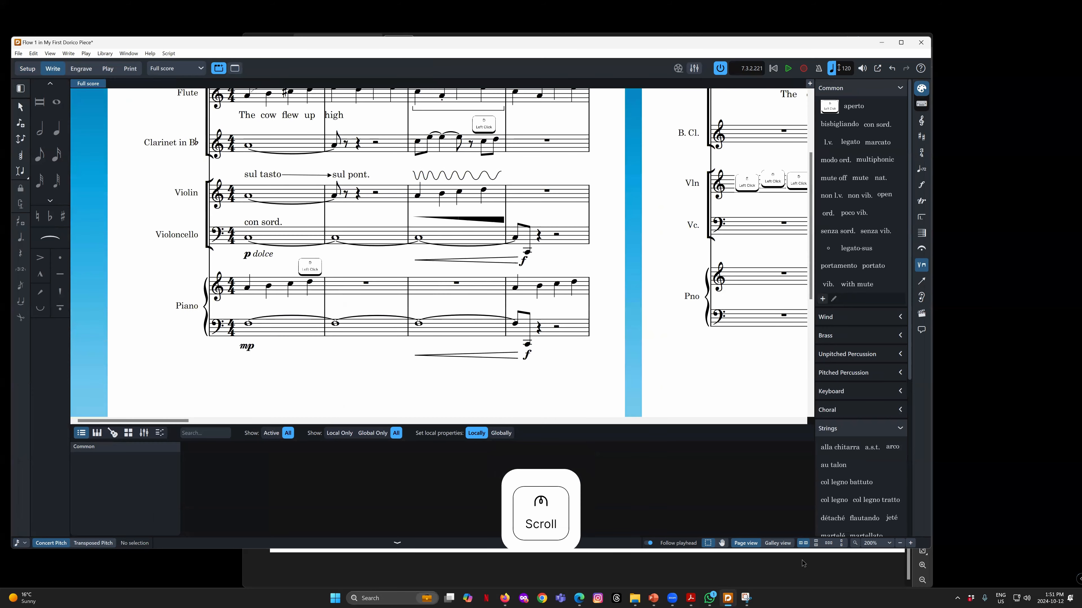
pyautogui.click(777, 543)
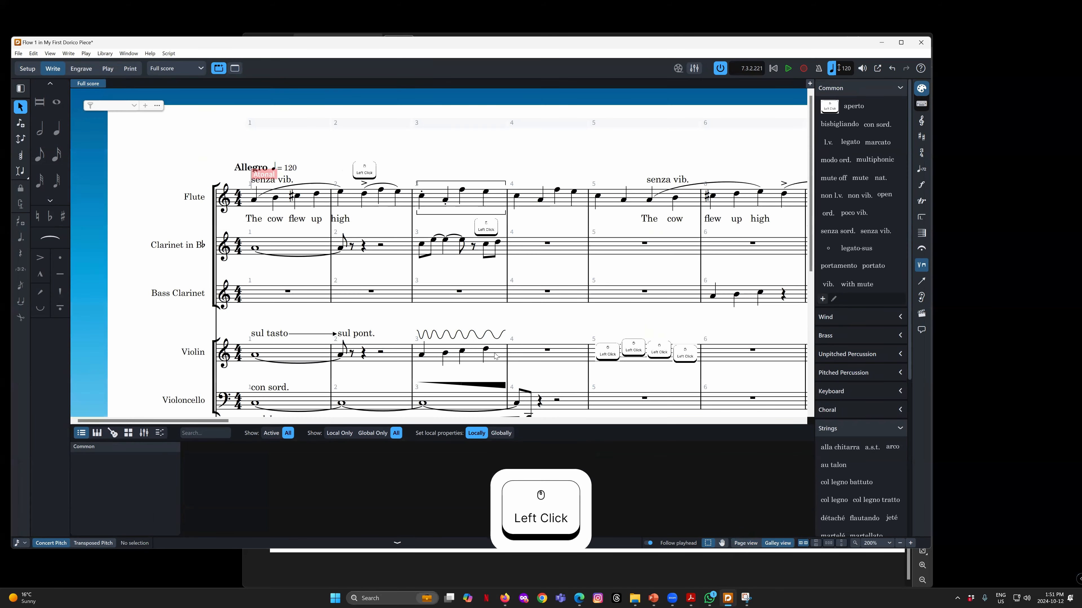
pyautogui.scroll(-5, 495, 357)
pyautogui.moveTo(207, 420); pyautogui.dragTo(350, 420)
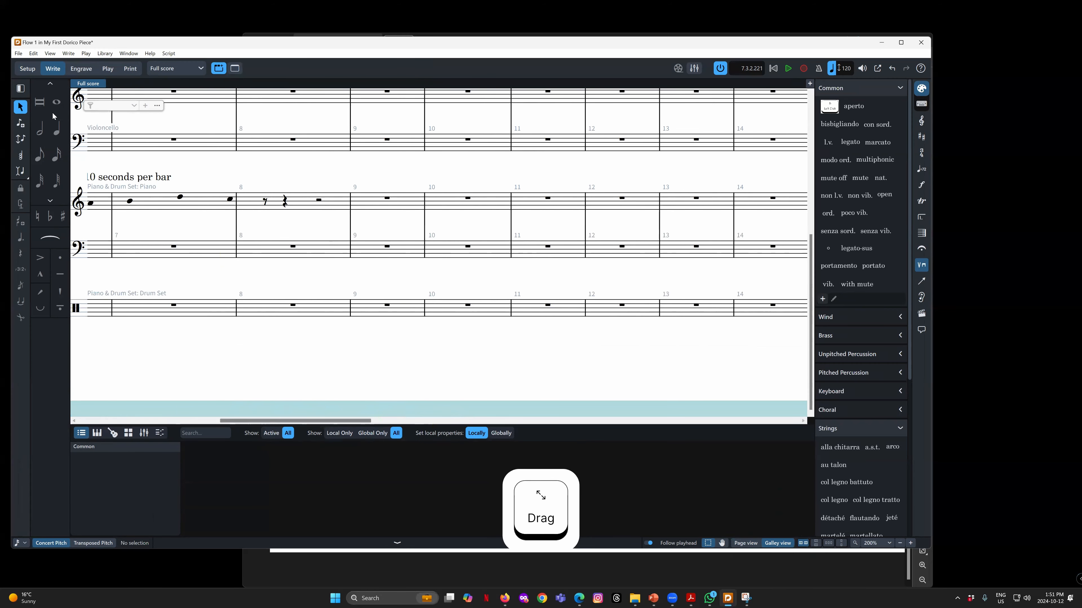
# Start note input on the Drum Set staff and enter a quarter note for Tom. 4 on beat 1 of bar 11
pyautogui.click(293, 305)
pyautogui.doubleClick(387, 306)
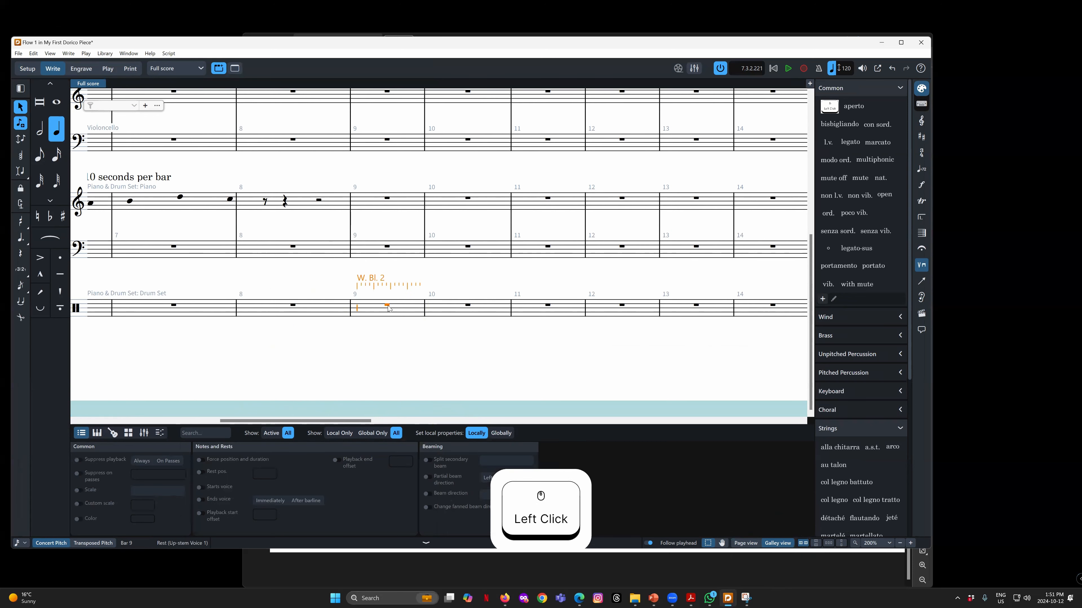
pyautogui.press('Right')
pyautogui.press('Right')
pyautogui.press('Right')
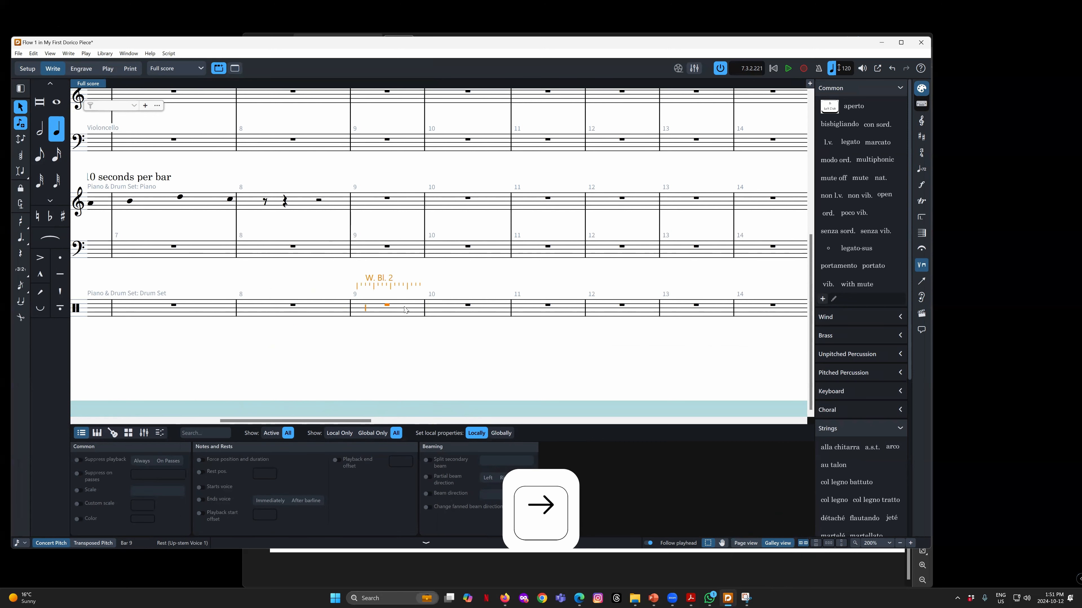
pyautogui.press('Right')
pyautogui.press('Right')
pyautogui.press('Right')
pyautogui.press('Right')
pyautogui.press('Right')
pyautogui.press('Right')
pyautogui.press('Right')
pyautogui.press('Right')
pyautogui.press('Right')
pyautogui.press('Right')
pyautogui.press('Right')
pyautogui.press('Right')
pyautogui.press('Right')
pyautogui.press('Right')
pyautogui.press('Right')
pyautogui.press('Right')
pyautogui.press('Right')
pyautogui.press('Right')
pyautogui.press('Right')
pyautogui.press('Right')
pyautogui.press('Left')
pyautogui.press('y')
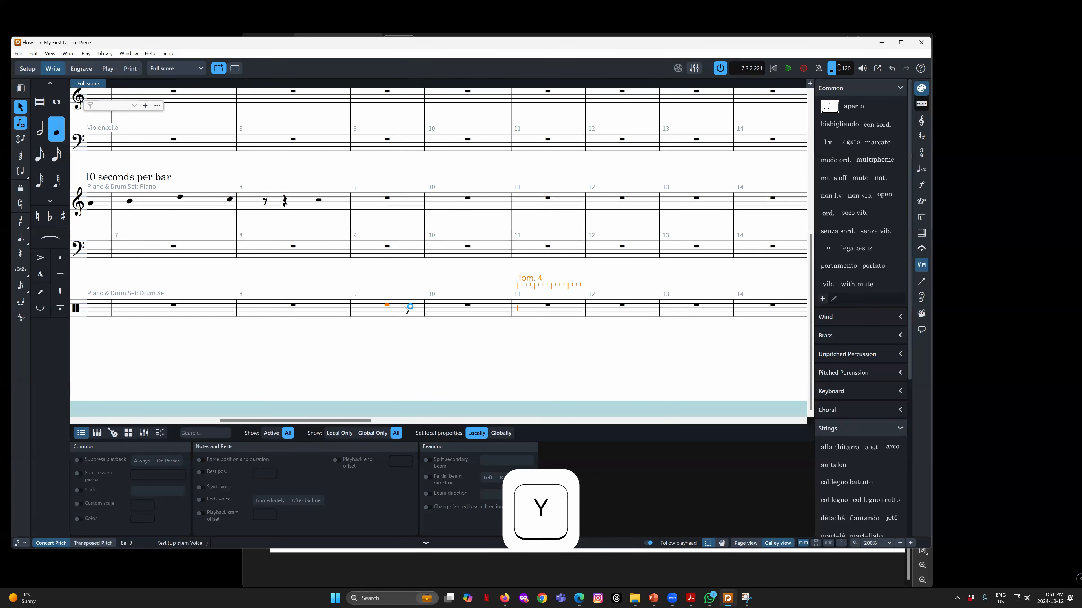
# Enter quarter notes for Tom. 2 on beat 2 and K. Dr. 1 on beat 3 of bar 11, and end note input
pyautogui.press('Up')
pyautogui.press('Up')
pyautogui.press('y')
pyautogui.press('Down')
pyautogui.press('Down')
pyautogui.press('Down')
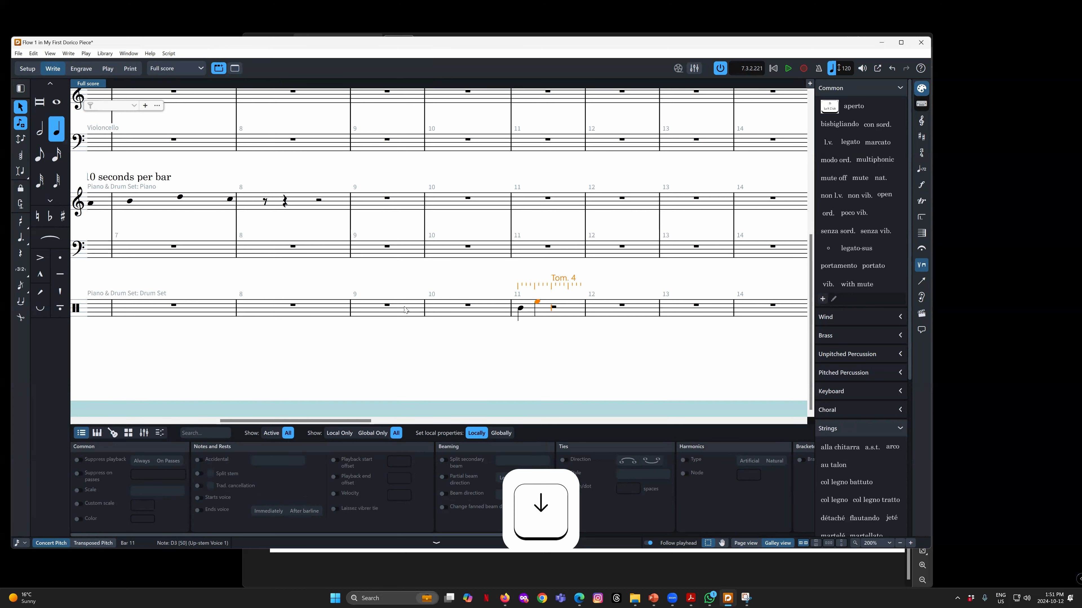
pyautogui.press('y')
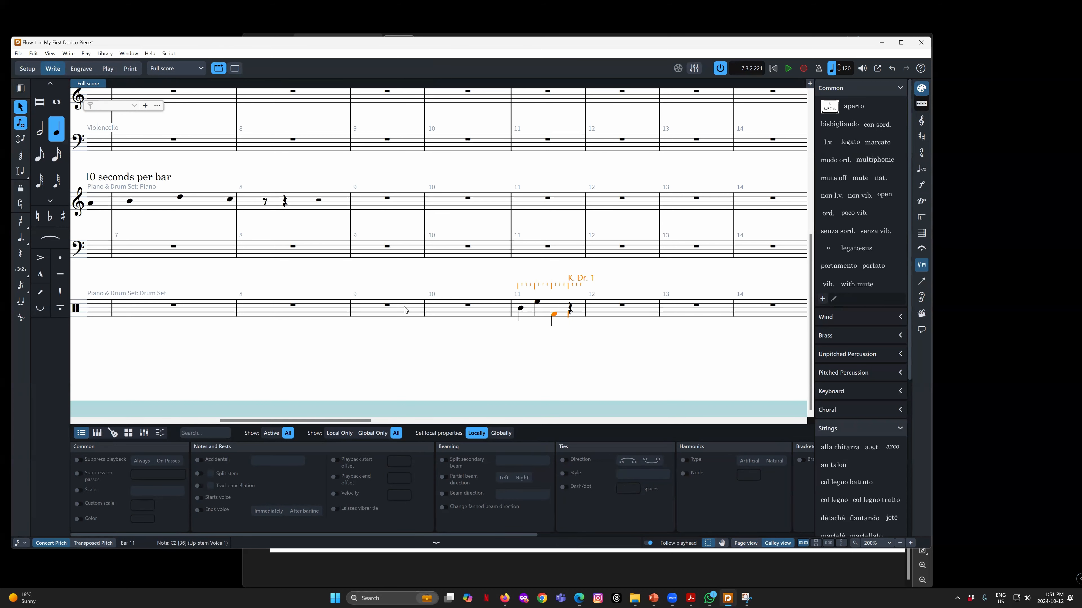
pyautogui.press('Escape')
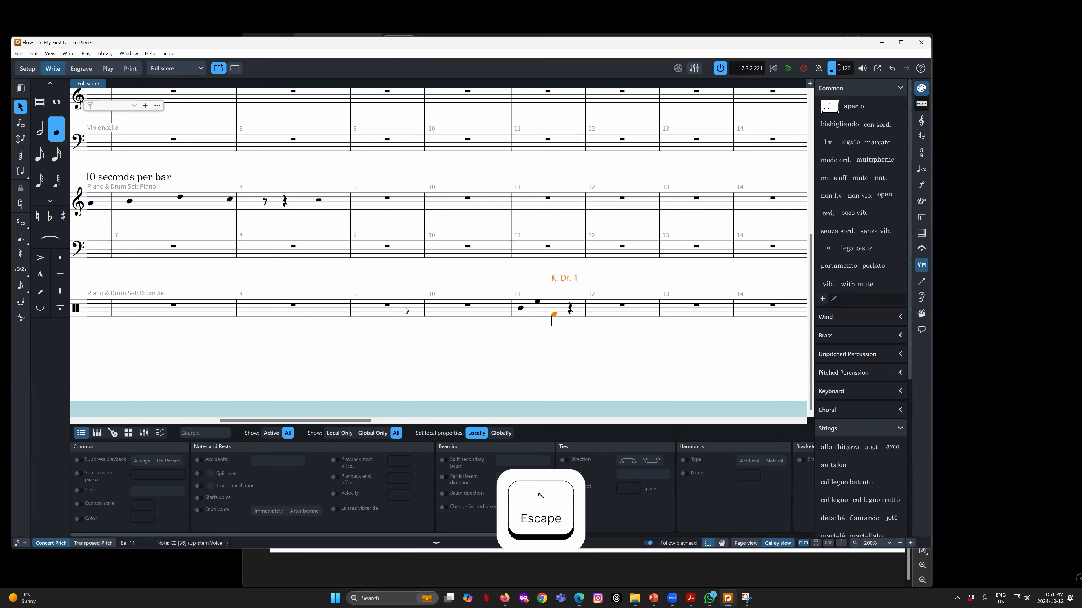
# Show the full score in page view and check which kit instrument each drum note in bar 11 belongs to
pyautogui.click(519, 310)
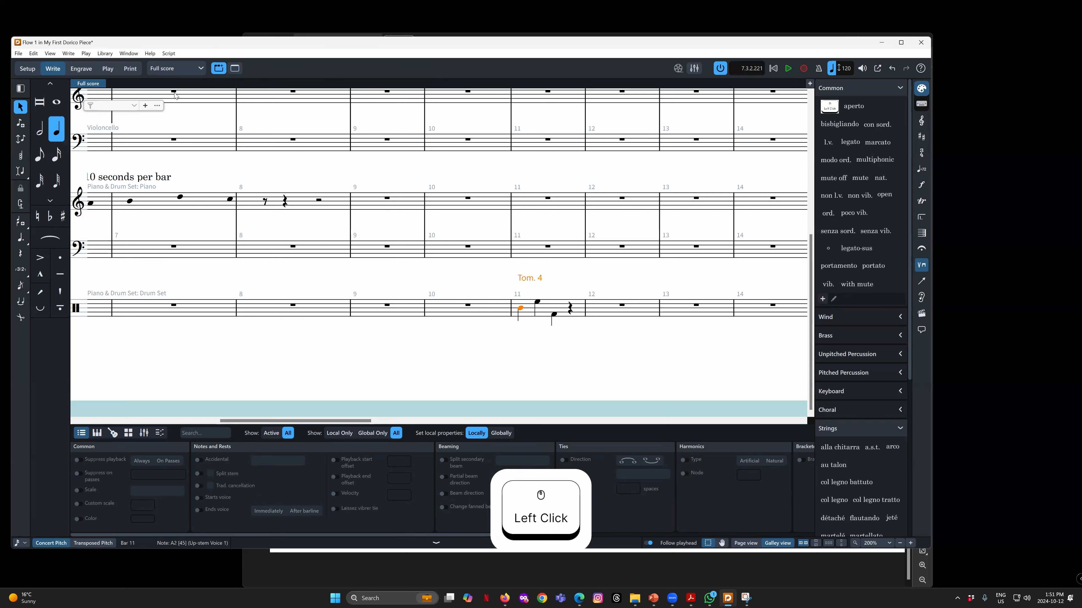
pyautogui.click(745, 543)
pyautogui.scroll(-3, 427, 354)
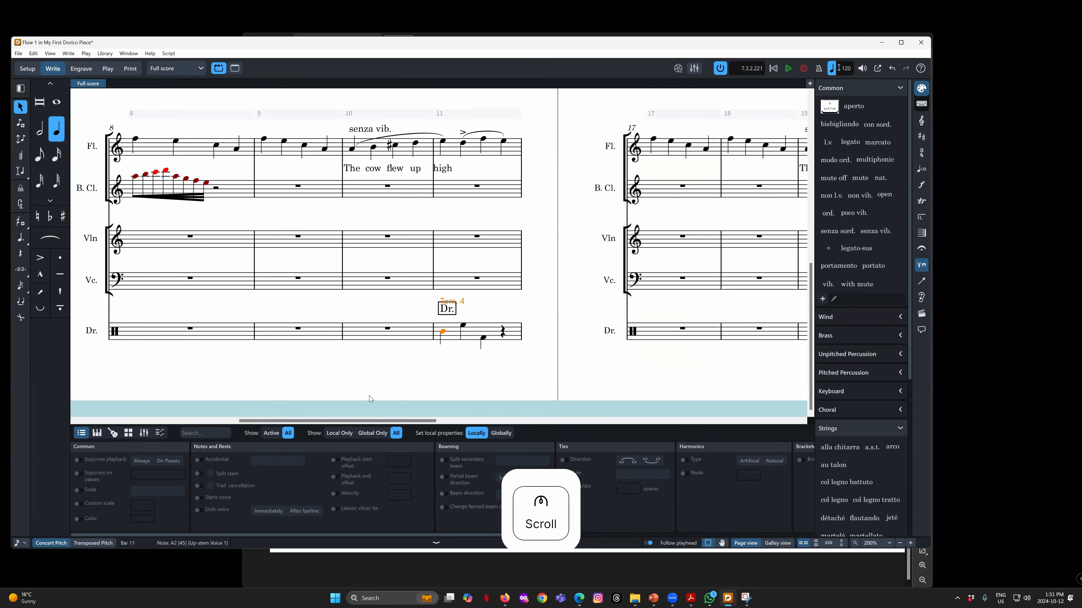
pyautogui.click(464, 327)
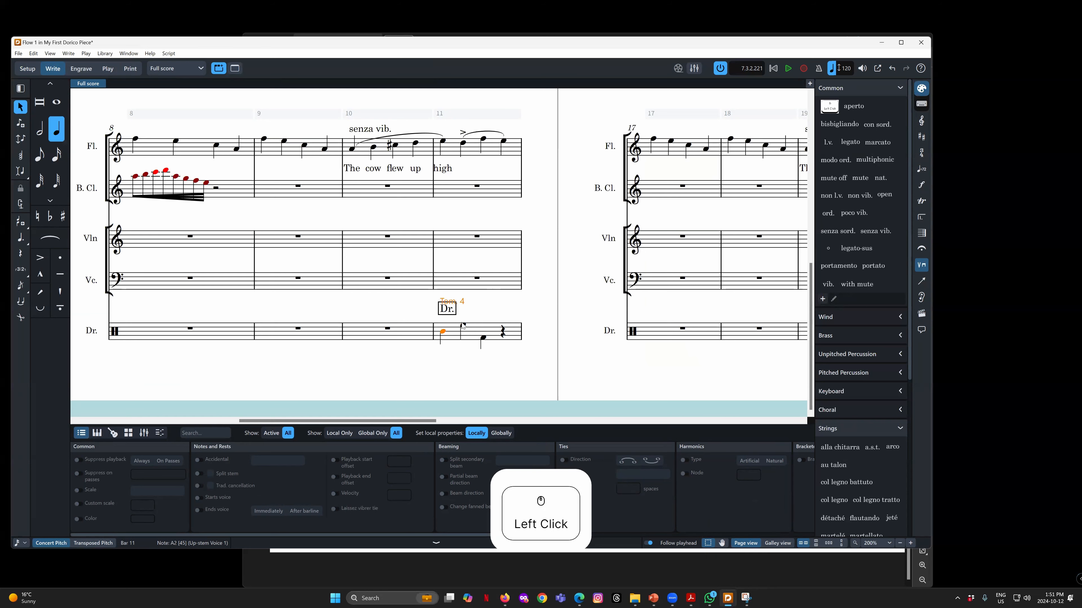
pyautogui.click(483, 339)
pyautogui.click(464, 327)
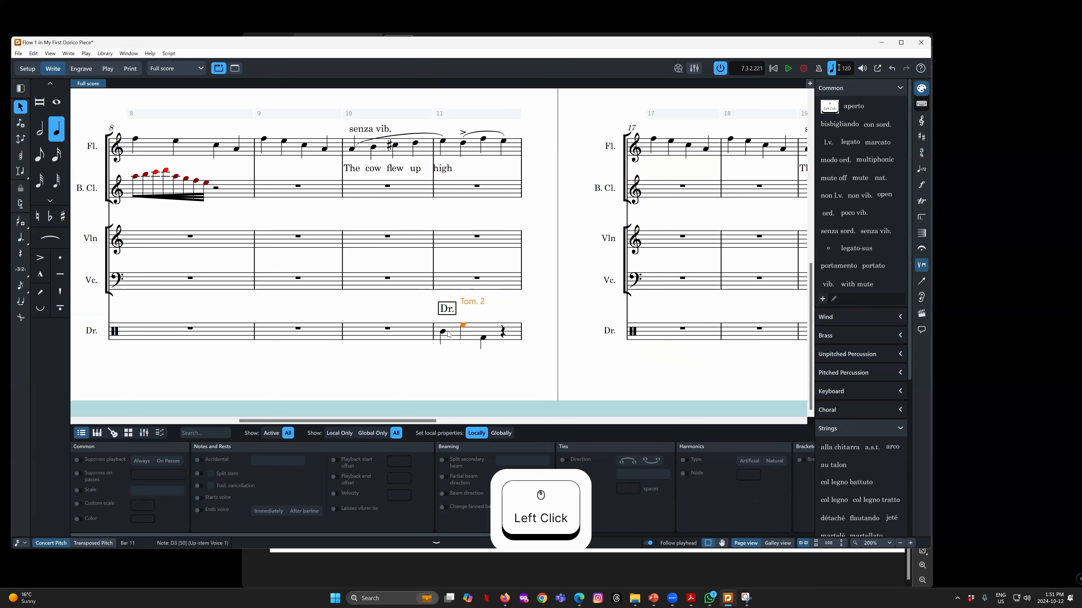
pyautogui.click(483, 340)
# Display the Piano & Drum Set part layout and check the instruments of its bar 11 drum notes
pyautogui.click(188, 70)
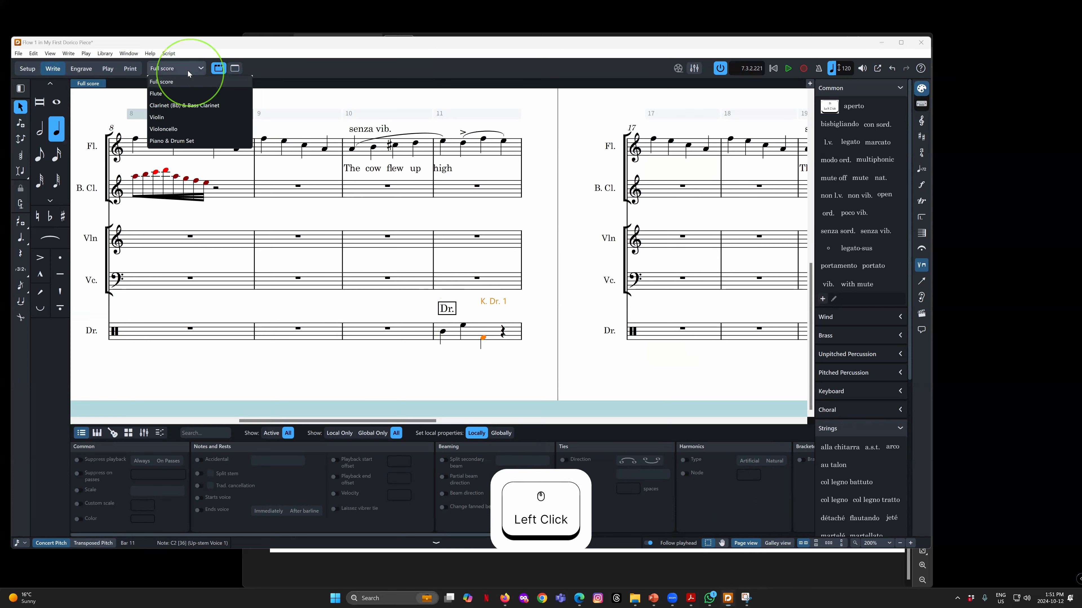
pyautogui.click(179, 141)
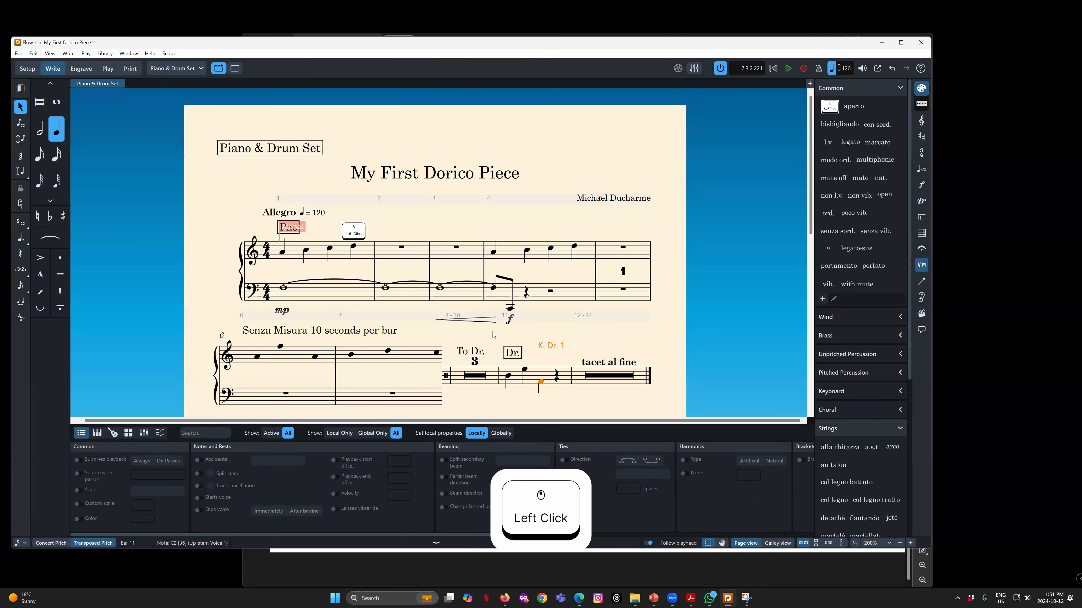
pyautogui.scroll(-2, 492, 331)
pyautogui.click(508, 300)
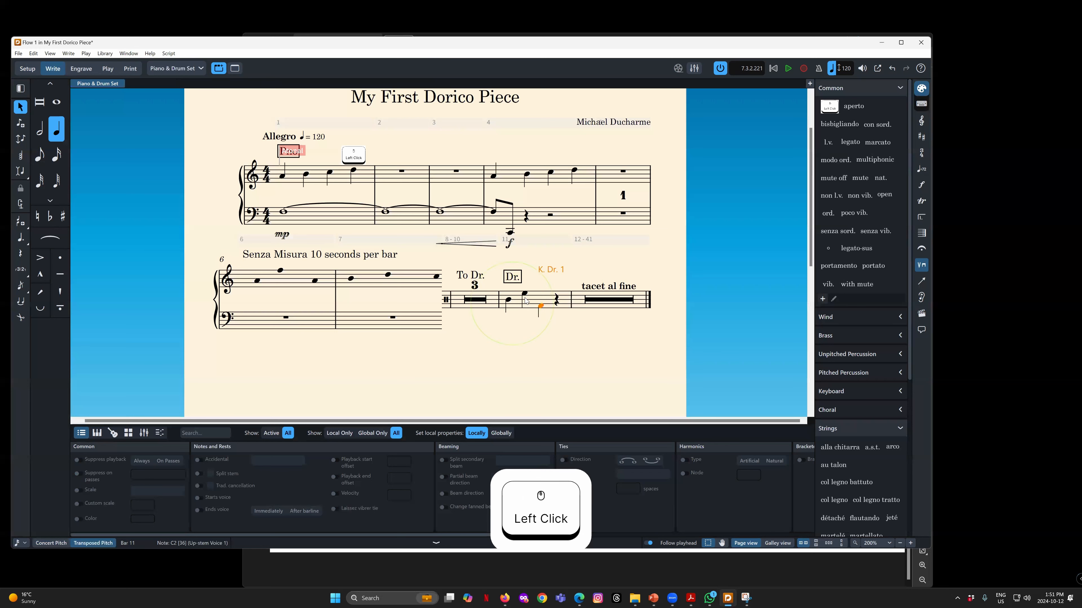
pyautogui.click(524, 294)
pyautogui.click(541, 307)
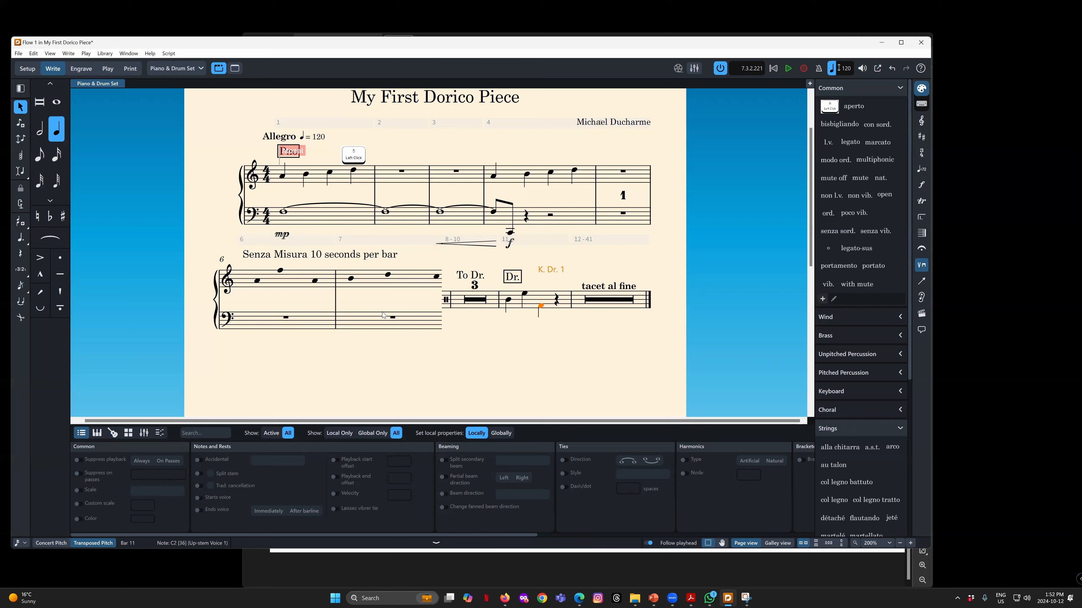
# Compare the piano's bar 6 rest with the individual kit notes after the instrument change in the part
pyautogui.click(285, 318)
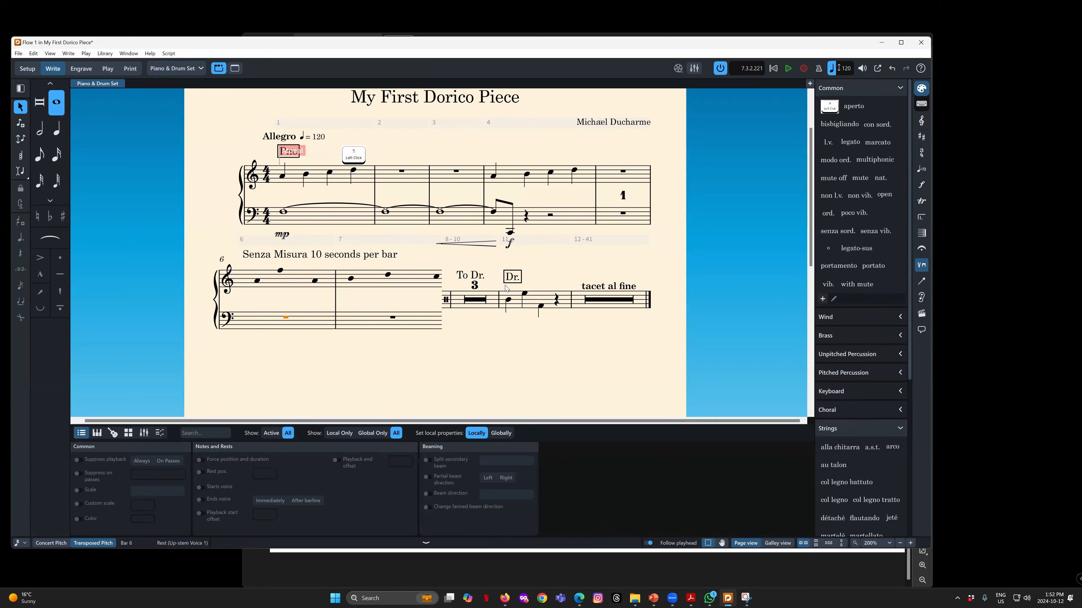
pyautogui.click(509, 304)
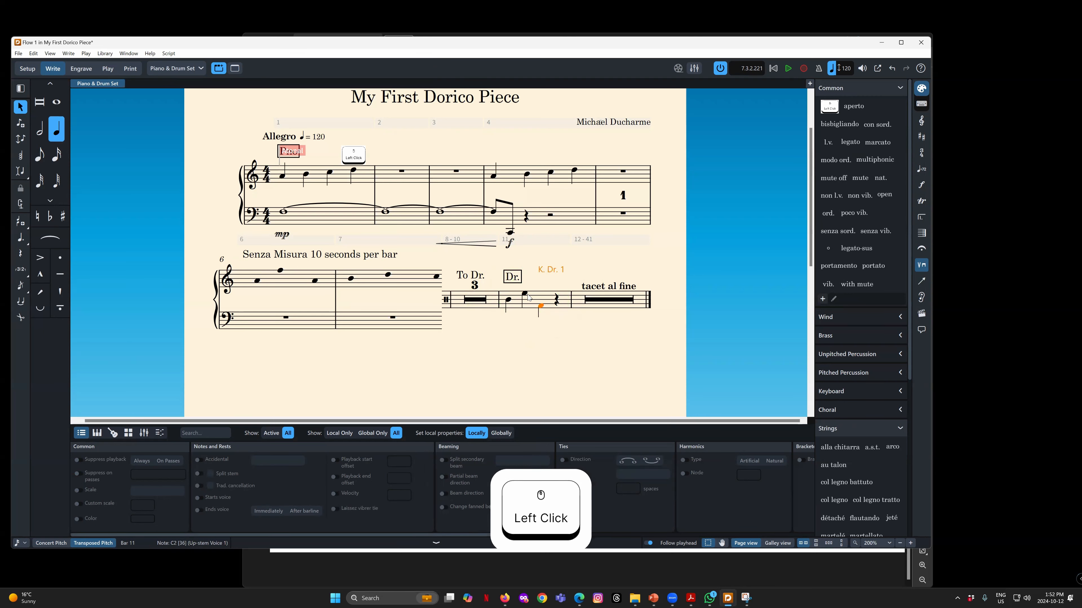
pyautogui.click(509, 300)
pyautogui.click(541, 306)
pyautogui.click(524, 299)
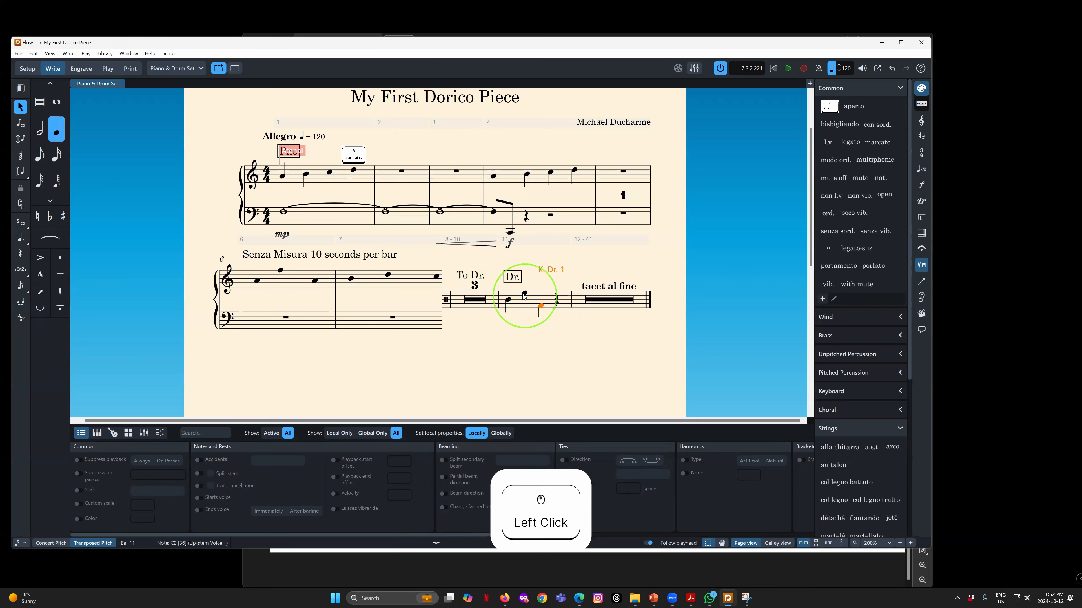
pyautogui.click(508, 301)
pyautogui.click(524, 295)
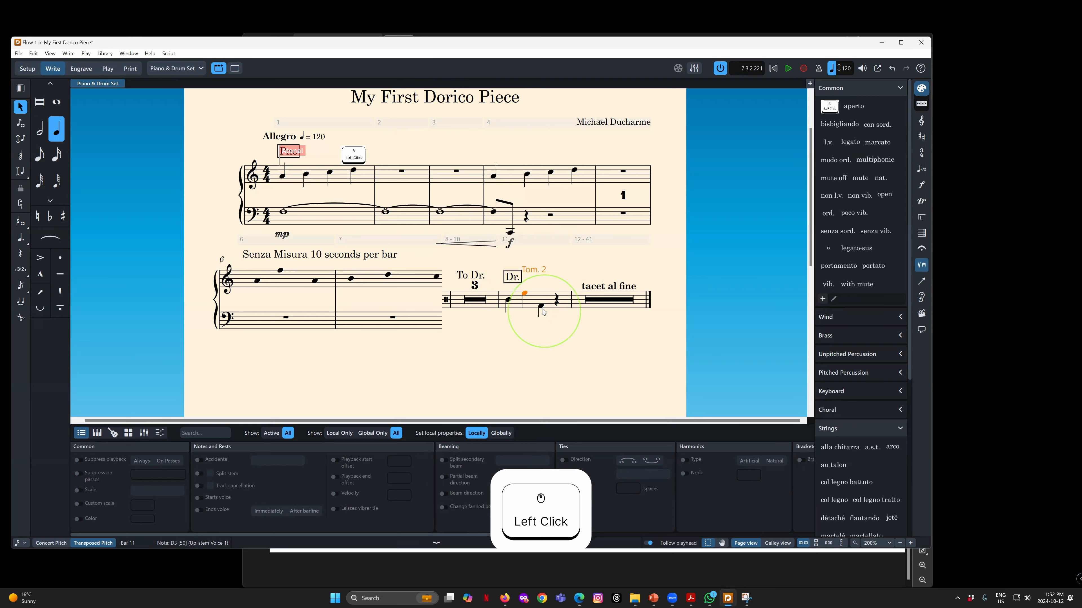
pyautogui.click(541, 306)
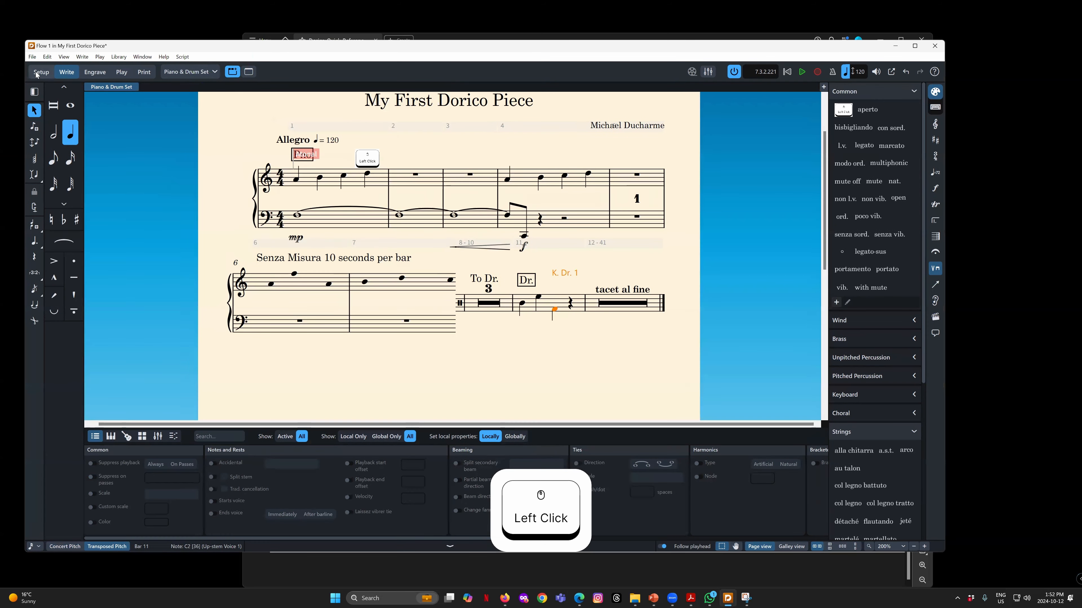
# Open the Layout Options for the Piano & Drum Set layout from Setup mode and look through its Page Setup options
pyautogui.click(37, 74)
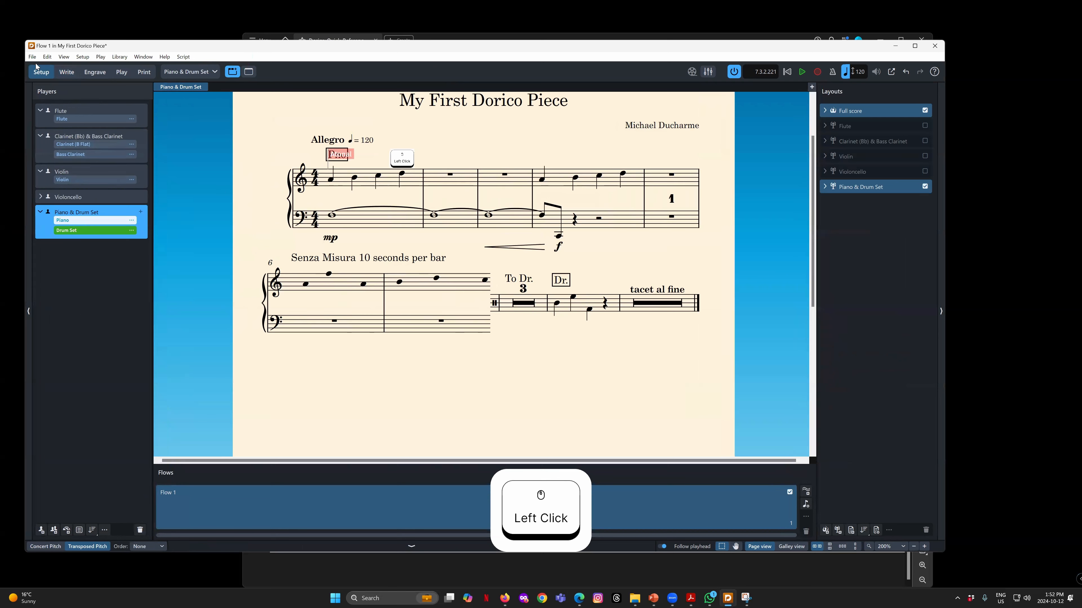
pyautogui.click(863, 189)
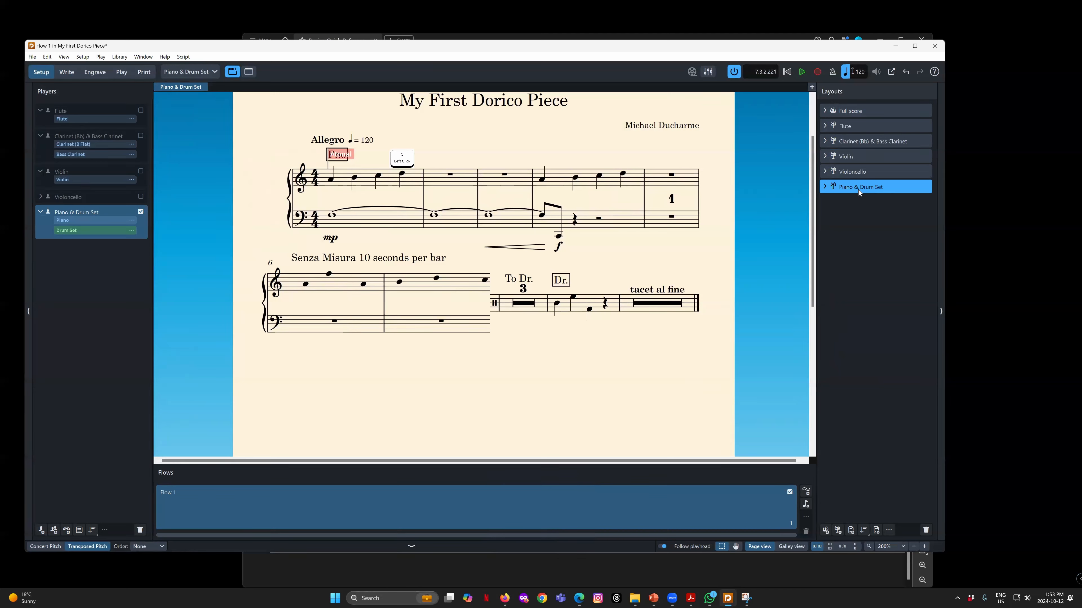
pyautogui.rightClick(857, 189)
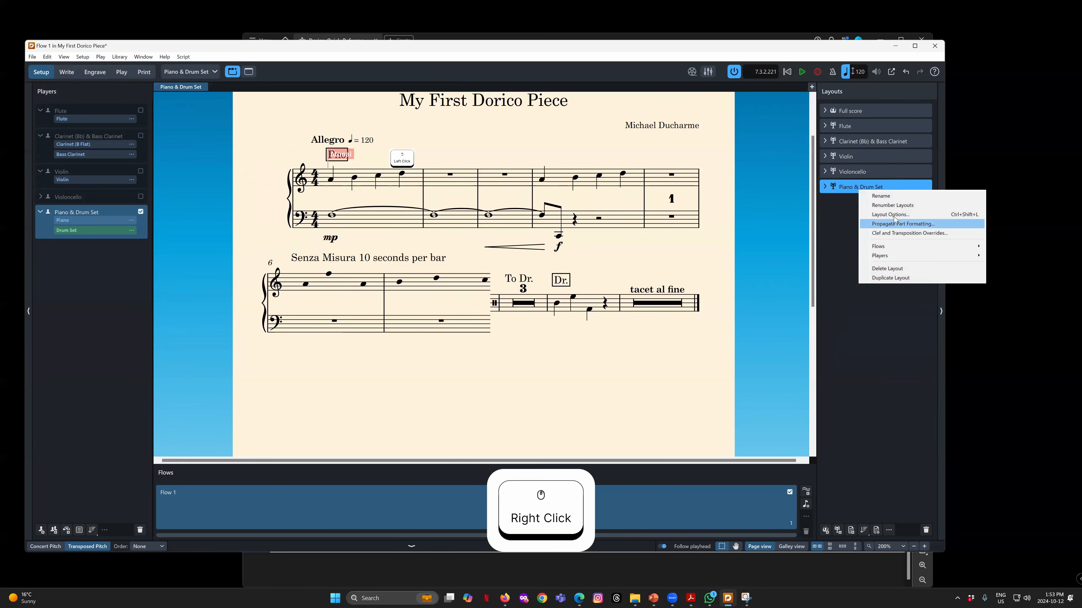
pyautogui.click(893, 214)
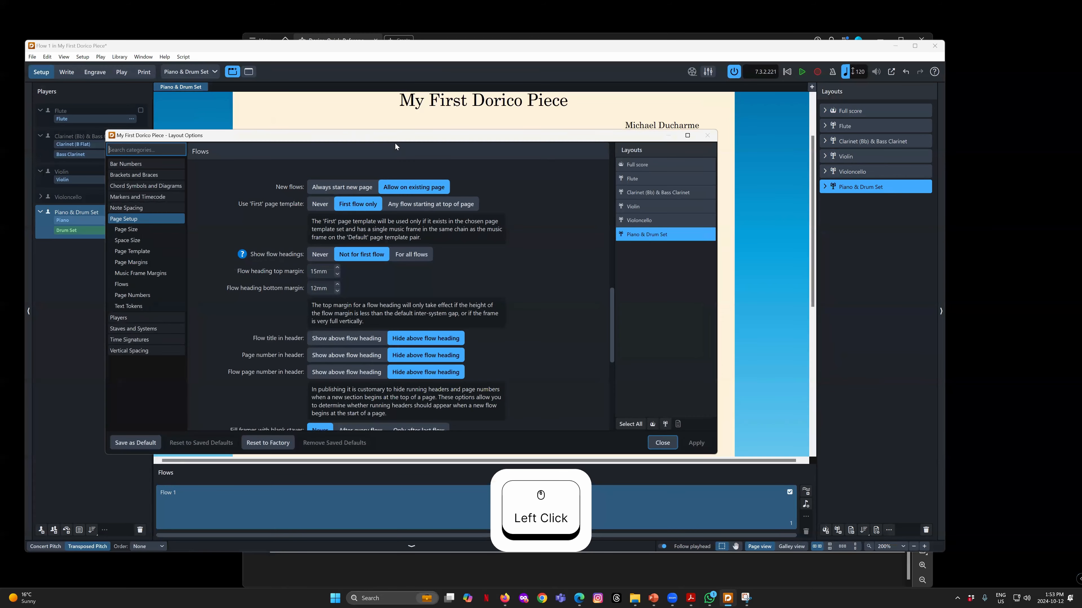
pyautogui.moveTo(407, 135); pyautogui.dragTo(478, 135)
pyautogui.scroll(-1, 550, 307)
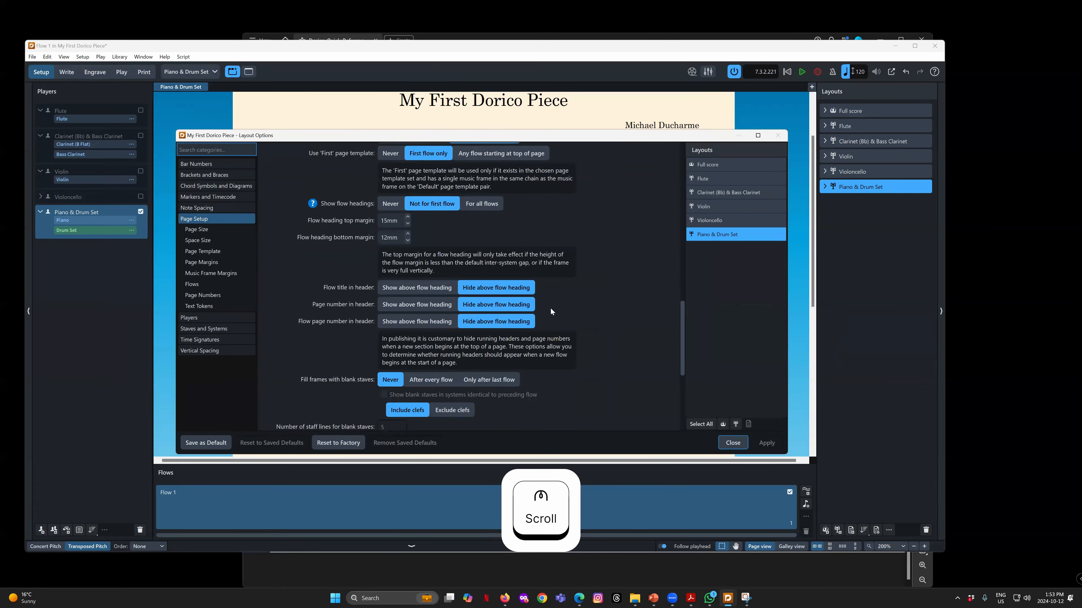
pyautogui.scroll(-4, 549, 307)
pyautogui.scroll(12, 548, 309)
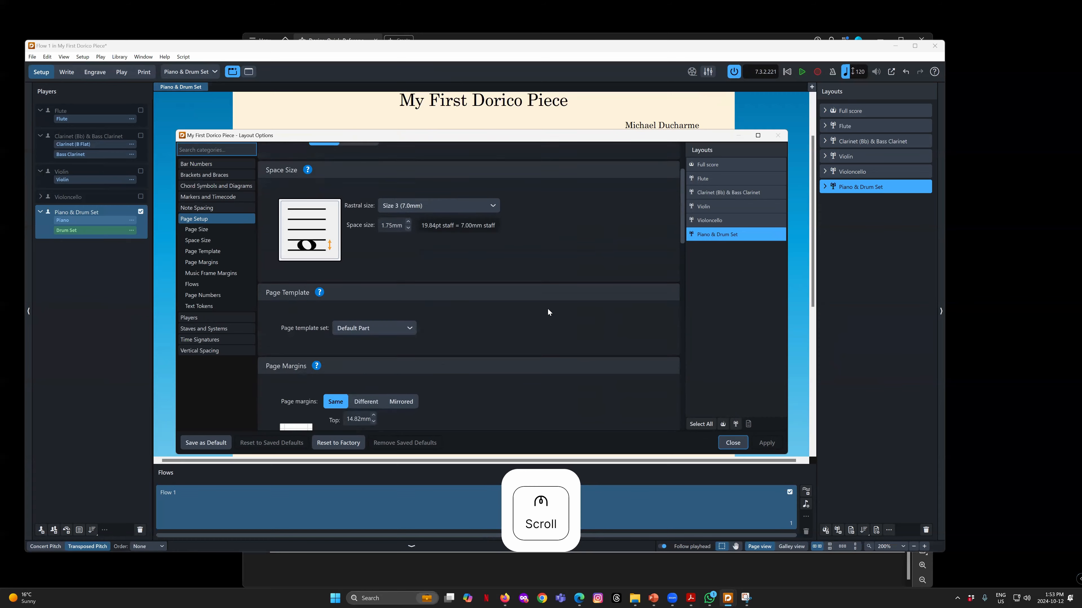
pyautogui.scroll(2, 548, 312)
# Examine the Players layout options for instrument changes and percussion in the Piano & Drum Set layout
pyautogui.click(202, 316)
pyautogui.scroll(-2, 513, 336)
pyautogui.scroll(-15, 514, 336)
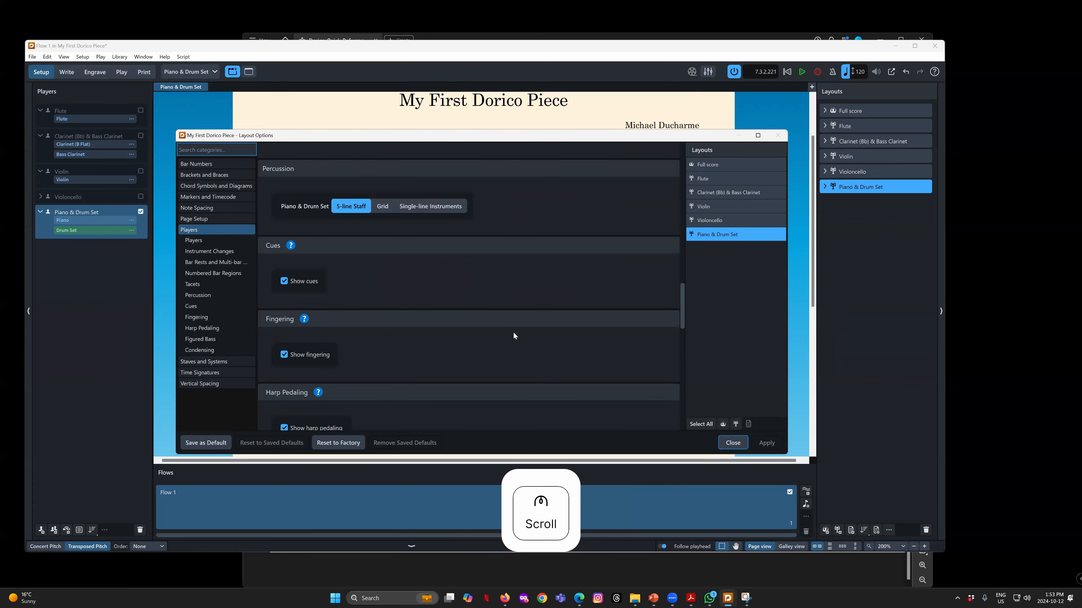
pyautogui.scroll(10, 514, 336)
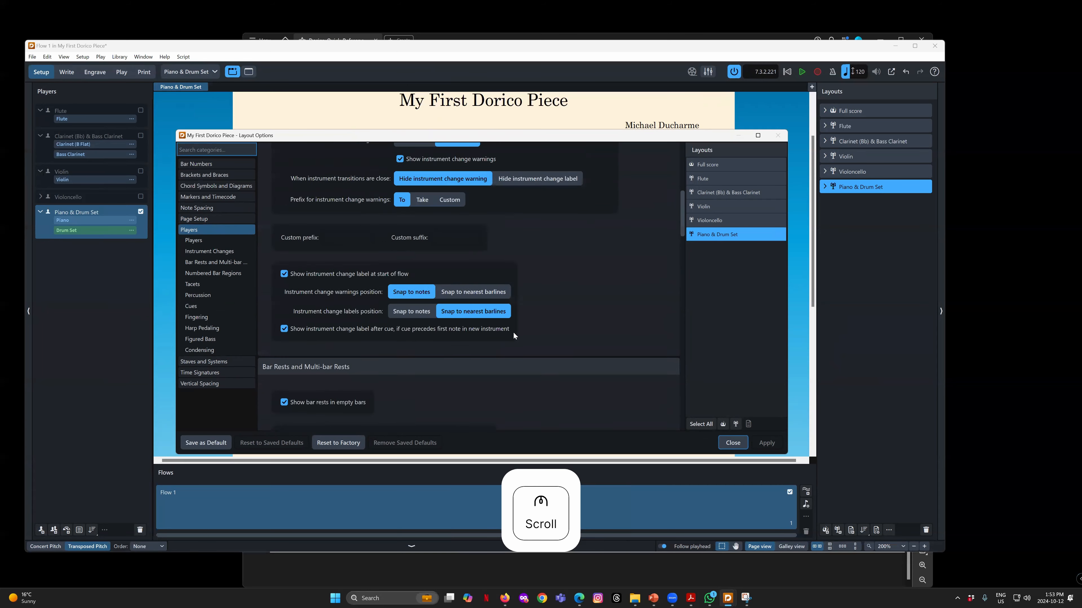
pyautogui.scroll(3, 513, 331)
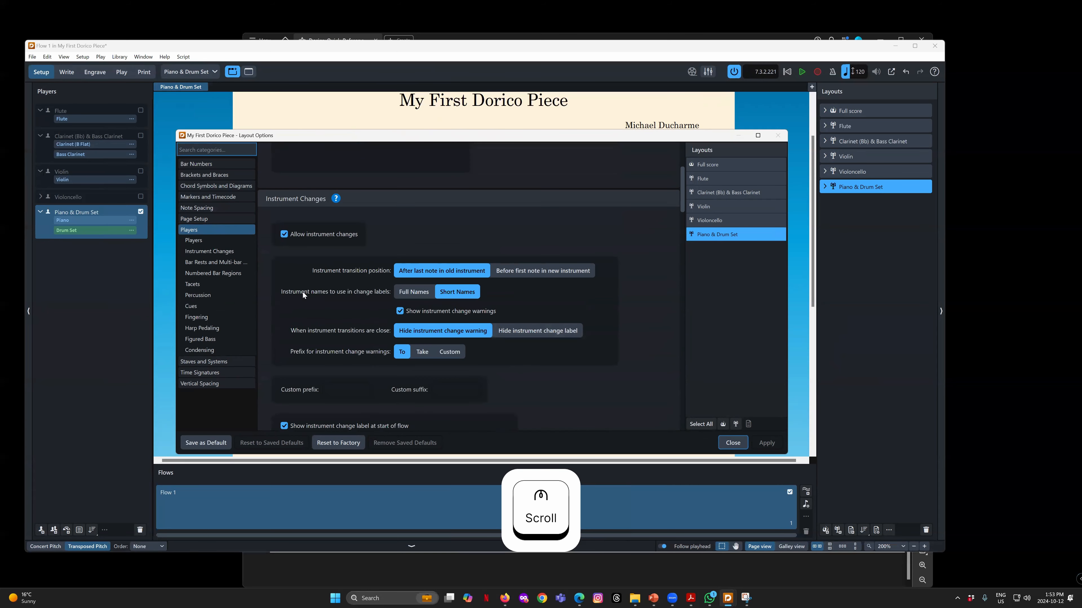
pyautogui.scroll(-8, 518, 332)
pyautogui.scroll(-4, 518, 331)
pyautogui.scroll(-2, 518, 335)
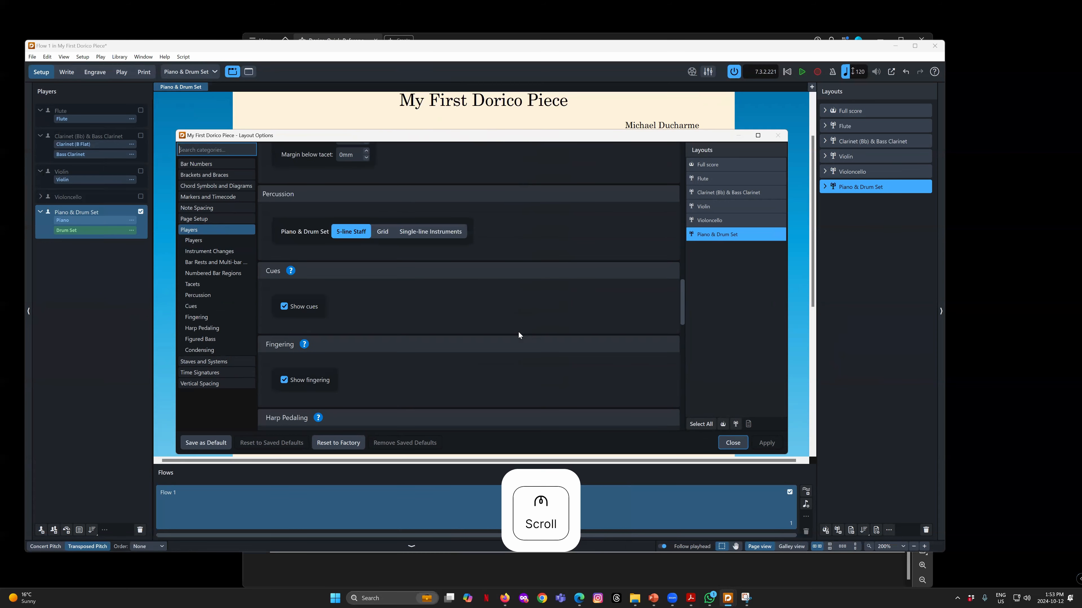
# Set the Piano & Drum Set layout's percussion presentation to Grid, apply it, and inspect the drum notes in the part
pyautogui.click(211, 297)
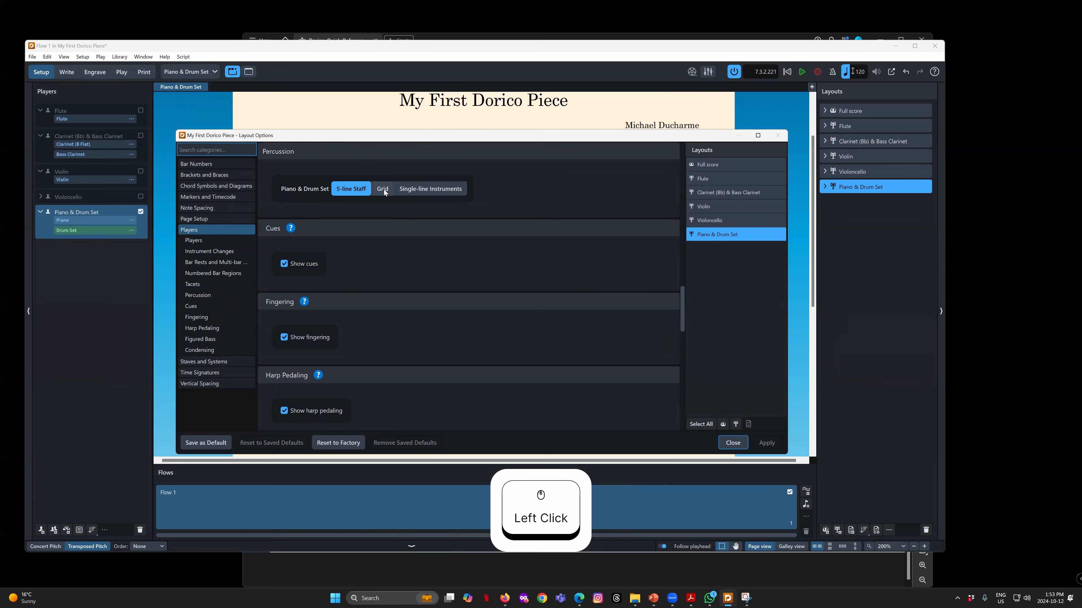
pyautogui.click(383, 189)
pyautogui.click(768, 443)
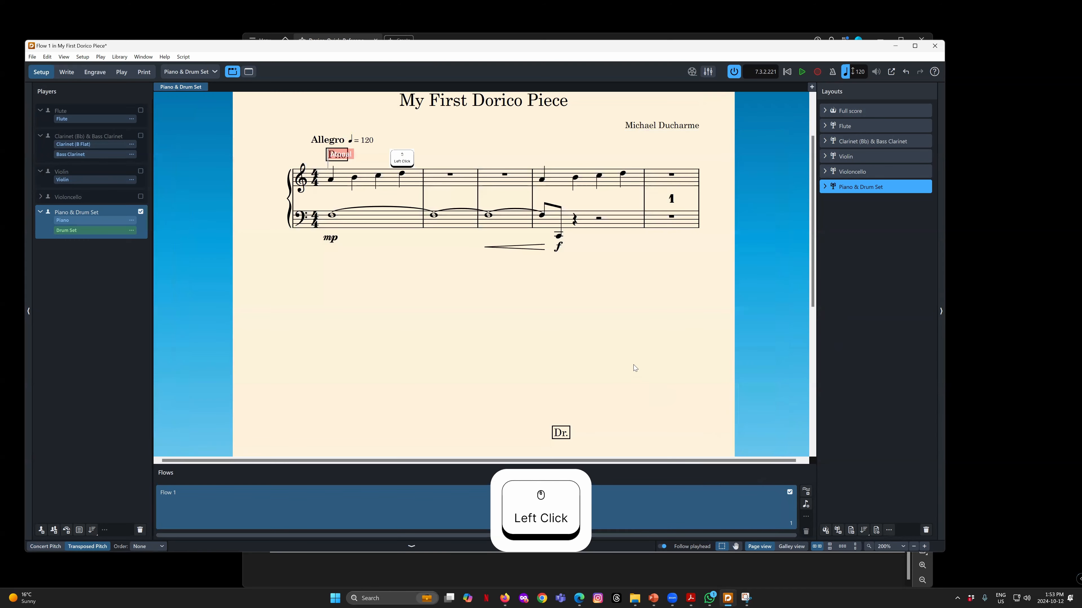
pyautogui.scroll(-6, 544, 334)
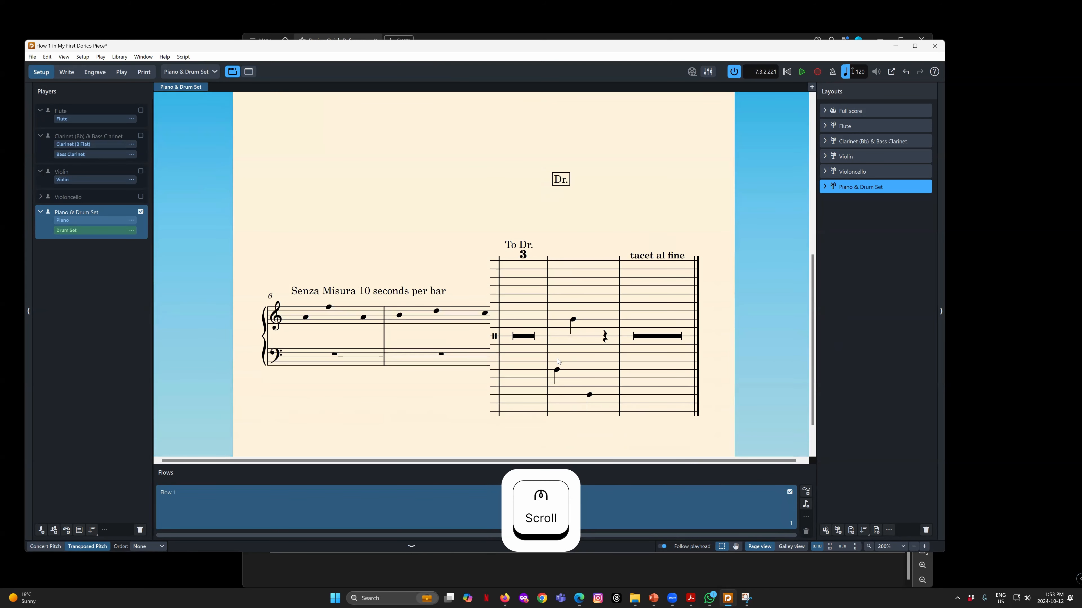
pyautogui.click(574, 317)
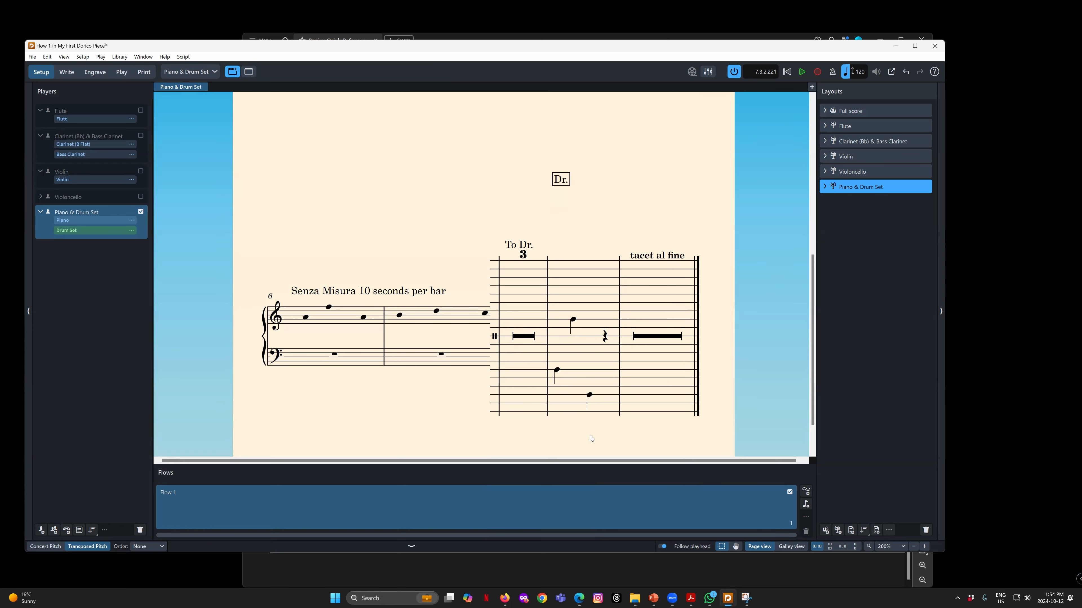
pyautogui.moveTo(812, 348); pyautogui.dragTo(829, 407)
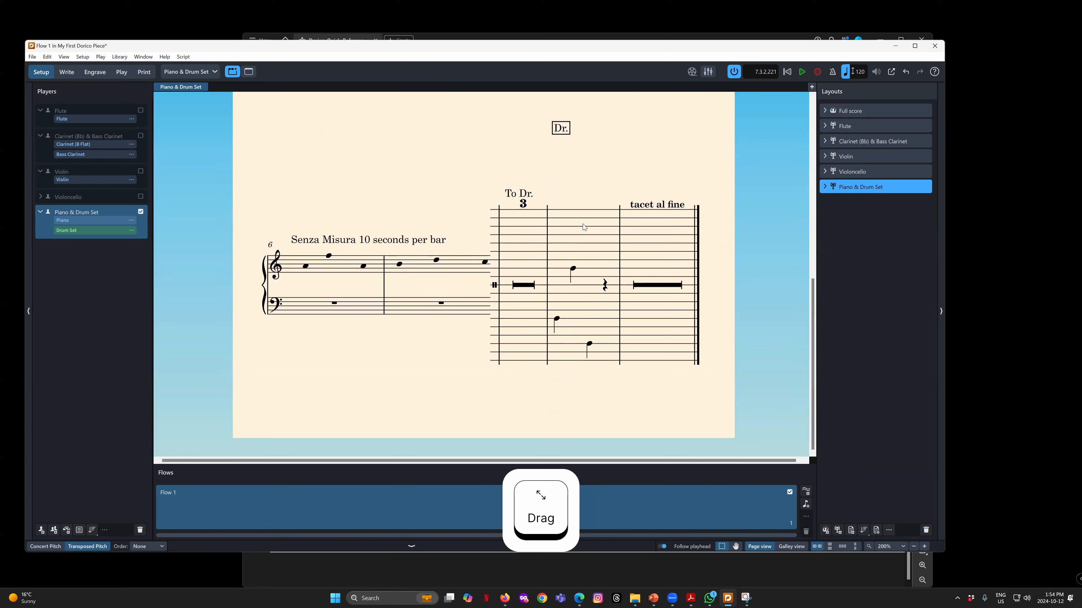
# Display the full score to compare its bar 11 drum staff with the part, and select the Violoncello layout
pyautogui.click(859, 112)
pyautogui.click(183, 76)
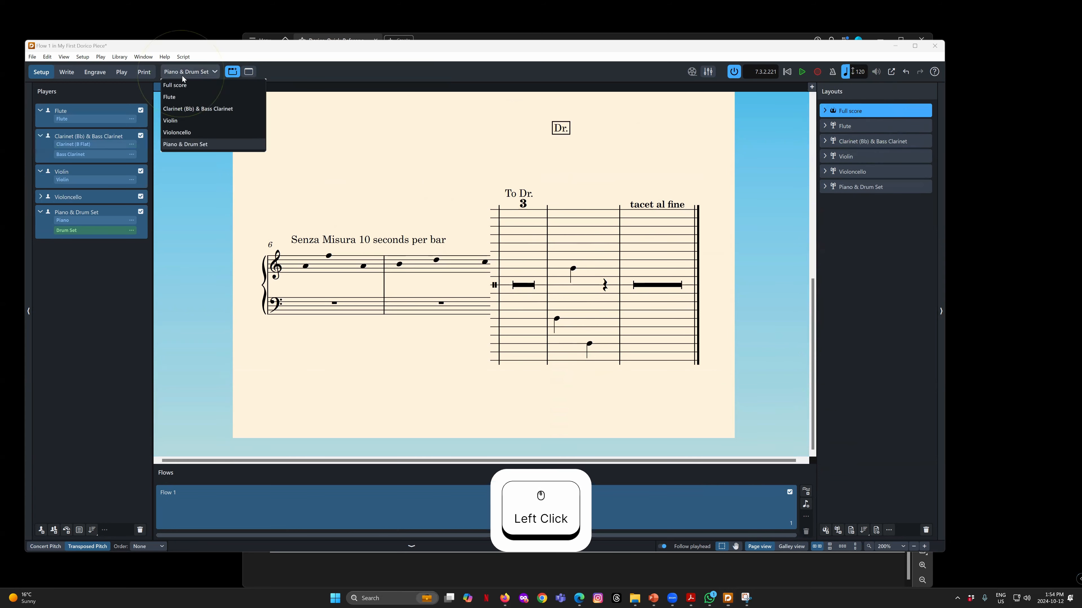
pyautogui.click(175, 85)
pyautogui.scroll(-5, 598, 369)
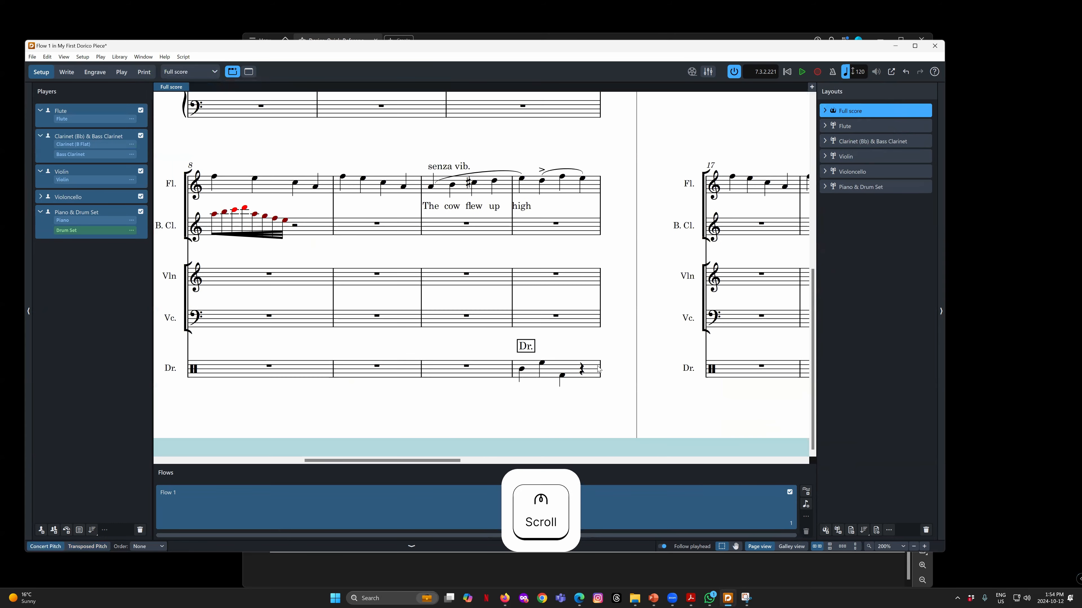
pyautogui.moveTo(452, 460); pyautogui.dragTo(465, 458)
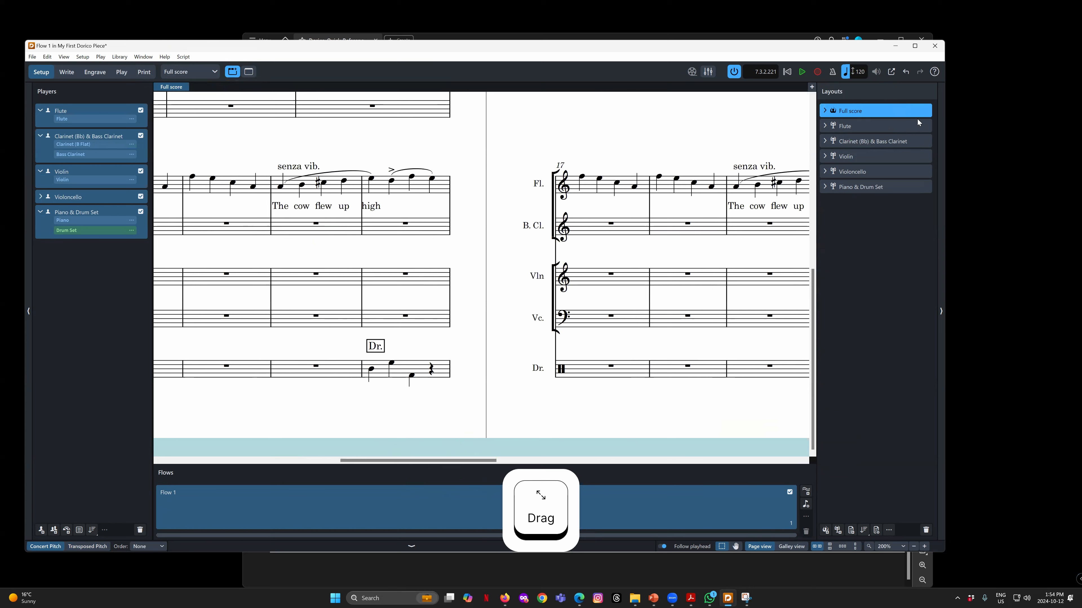
pyautogui.click(851, 172)
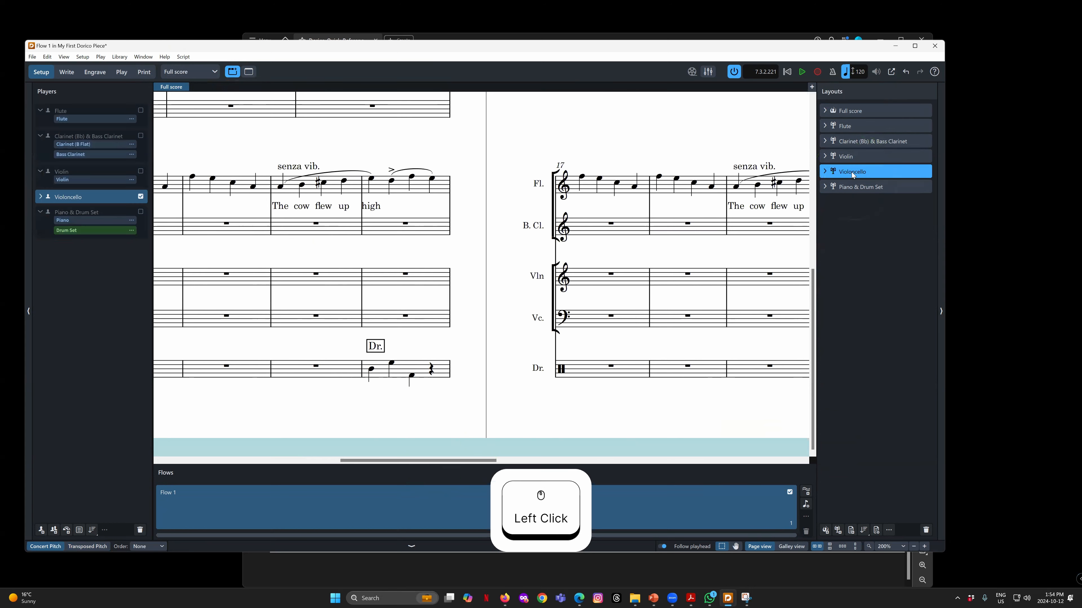
# Reopen the Piano & Drum Set layout options and compare its percussion presentation with the full score's setting
pyautogui.click(854, 187)
pyautogui.rightClick(849, 187)
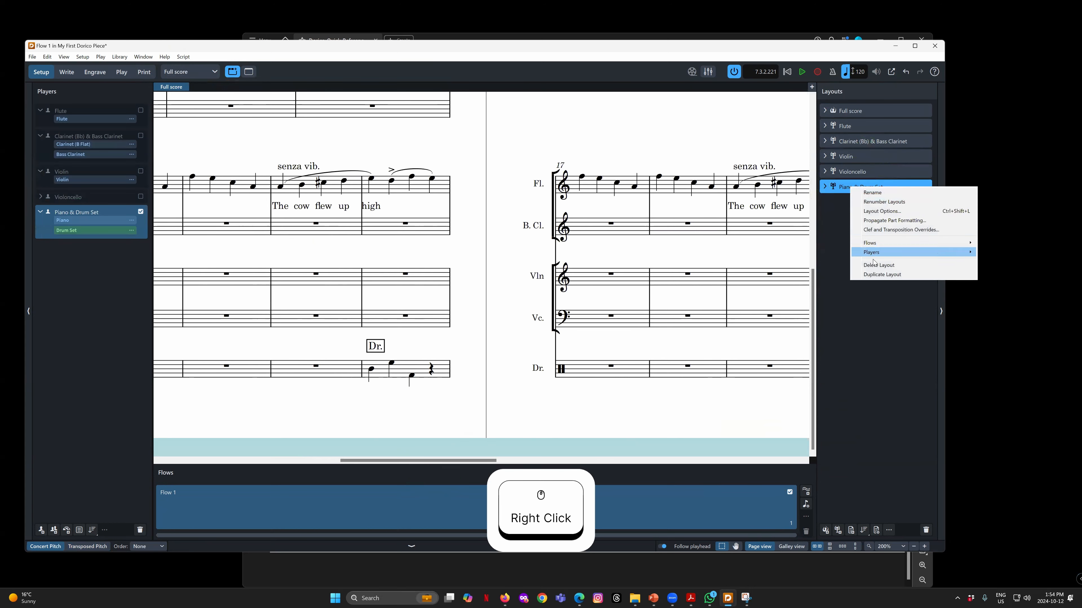
pyautogui.click(893, 212)
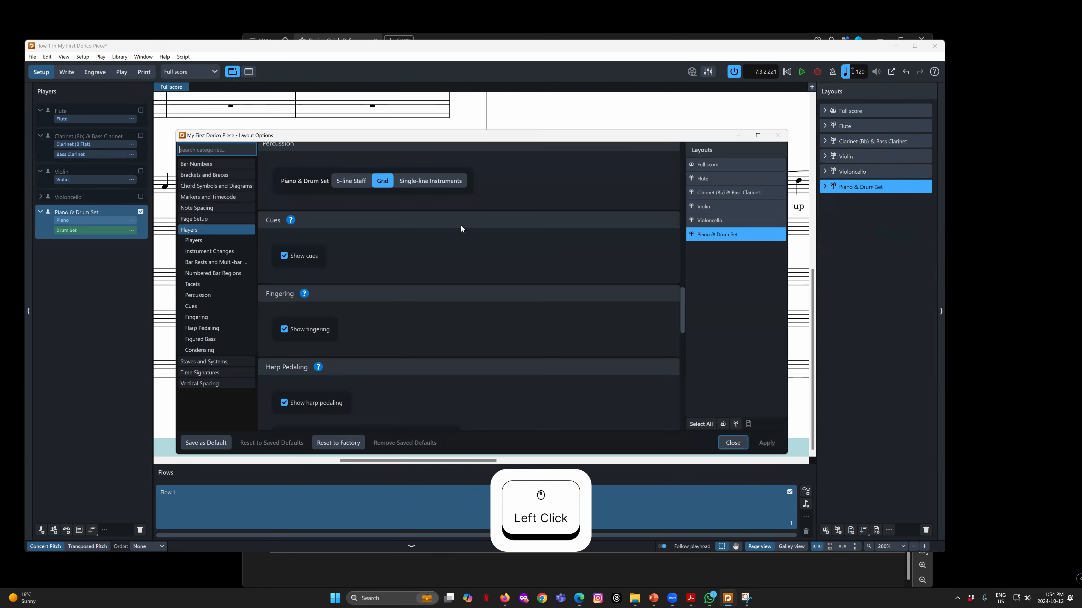
pyautogui.scroll(3, 408, 272)
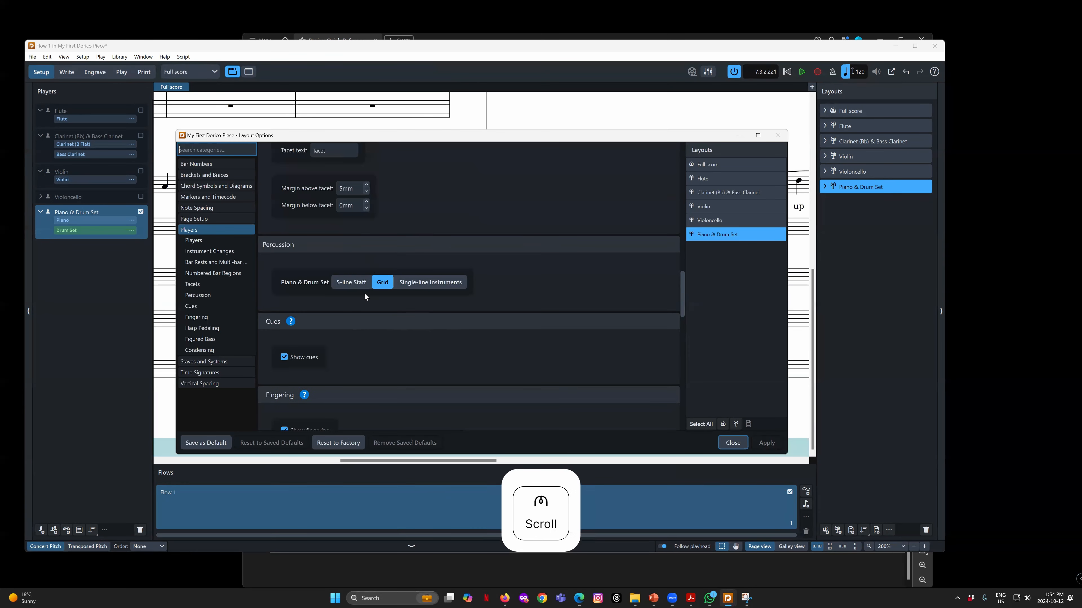
pyautogui.click(732, 165)
pyautogui.moveTo(457, 137); pyautogui.dragTo(416, 120)
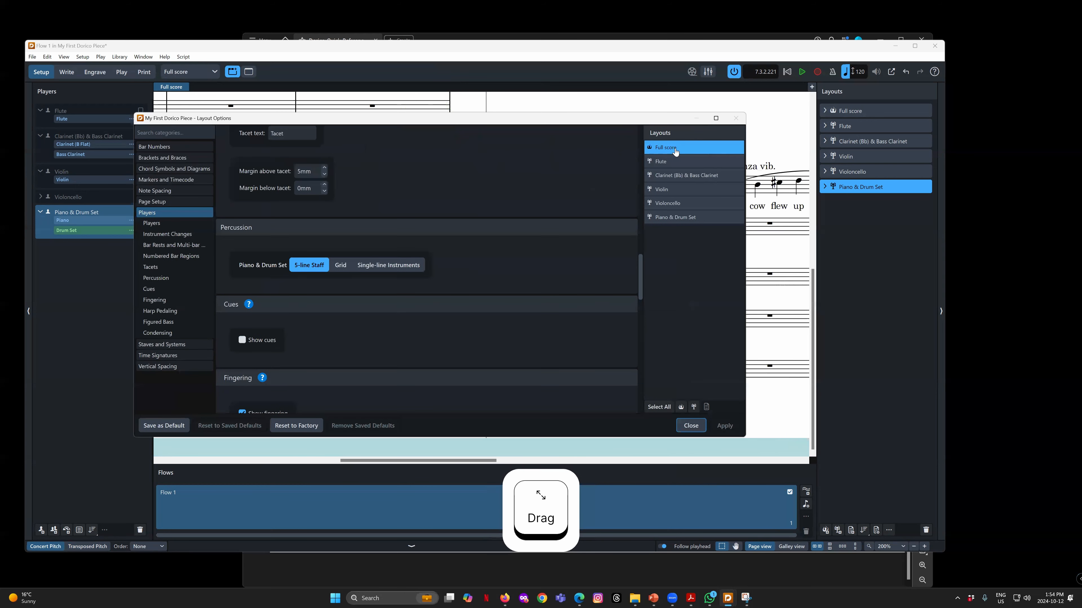
pyautogui.click(665, 152)
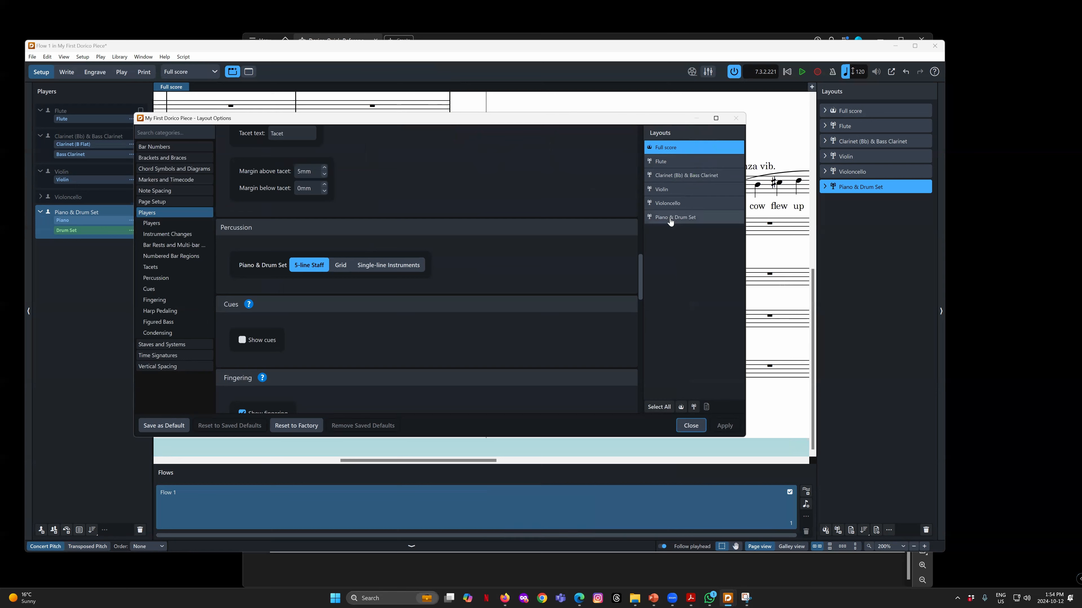
pyautogui.click(683, 219)
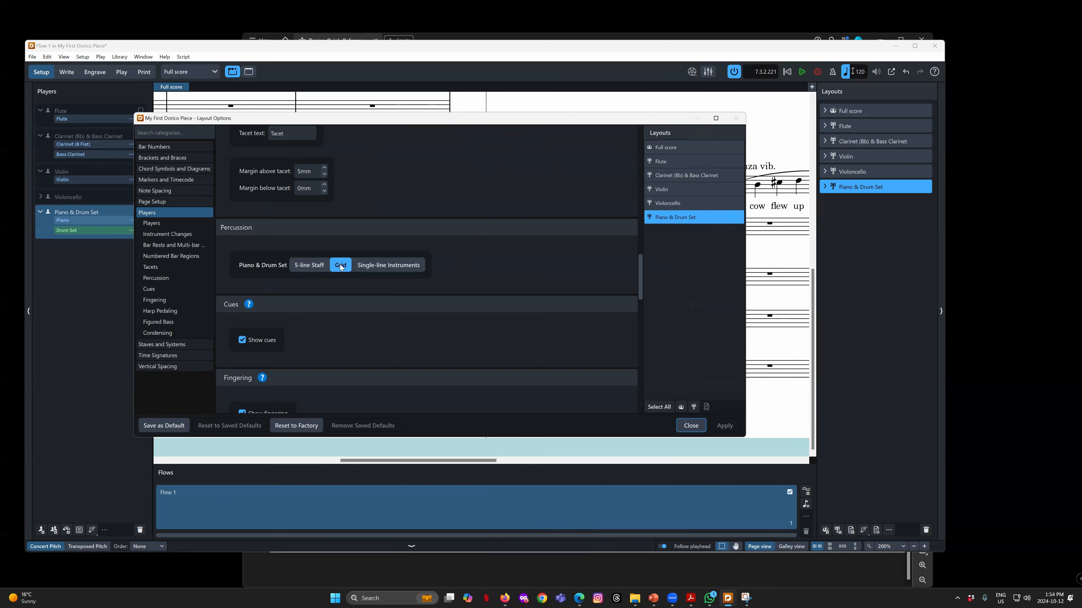
pyautogui.click(689, 426)
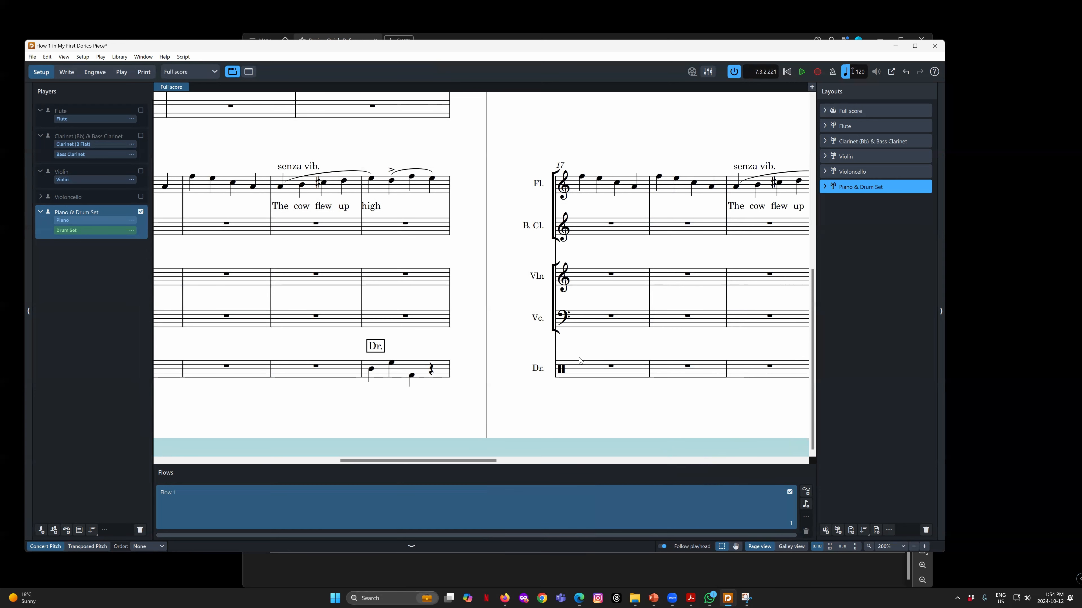
# Save the My First Dorico Piece project and close it
pyautogui.moveTo(444, 457); pyautogui.dragTo(246, 461)
pyautogui.click(33, 58)
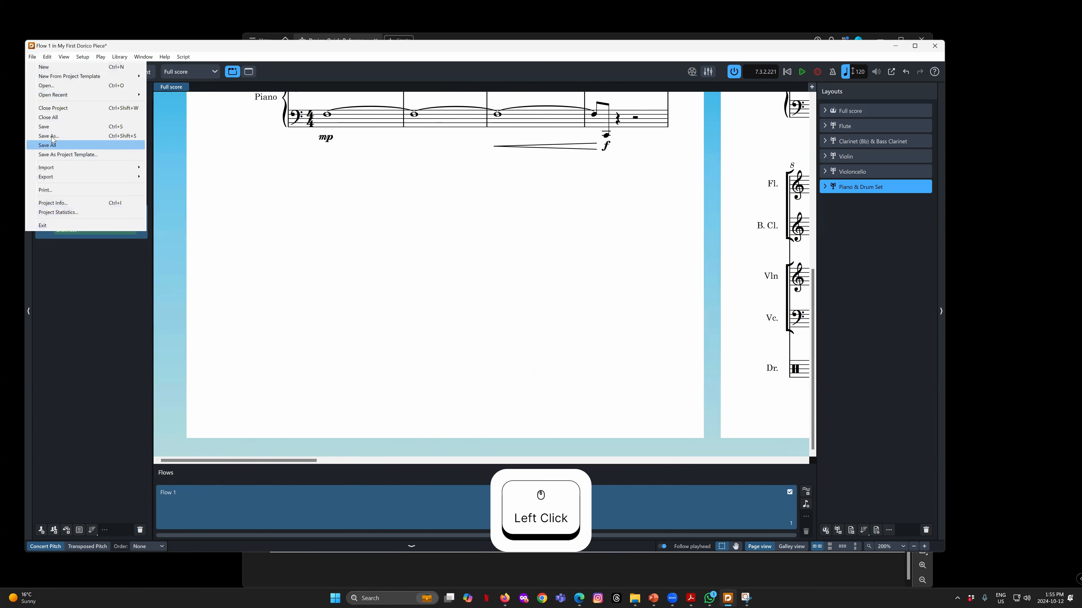
pyautogui.click(55, 129)
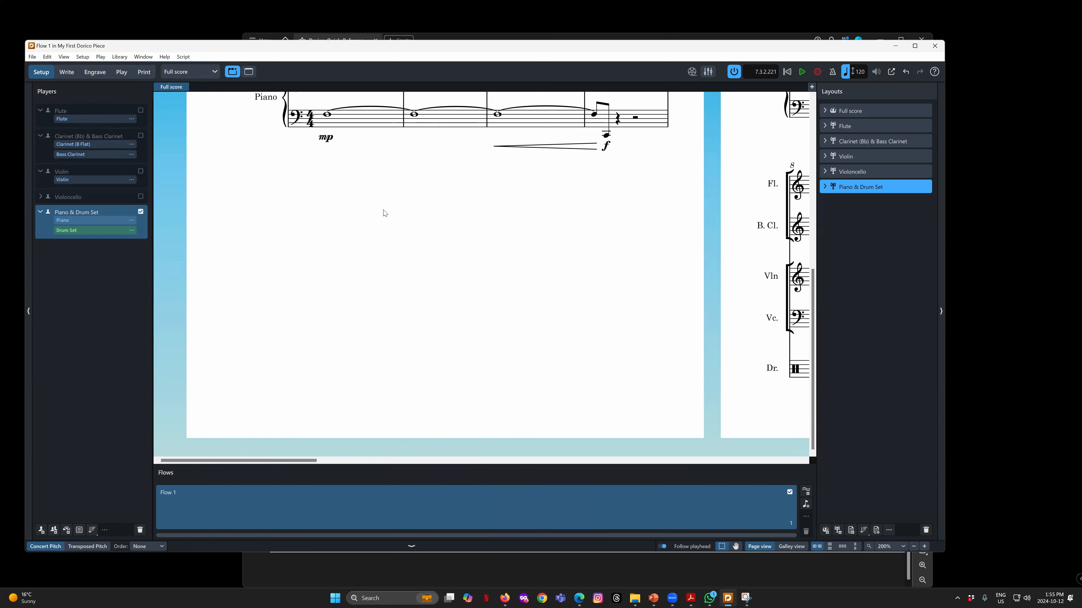
pyautogui.click(32, 56)
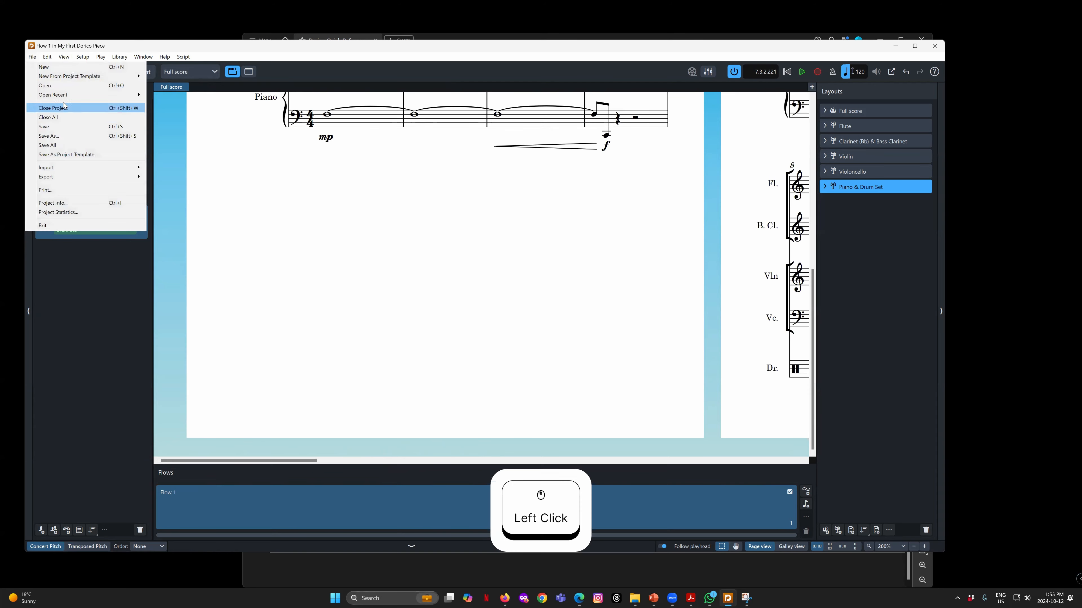
pyautogui.click(64, 109)
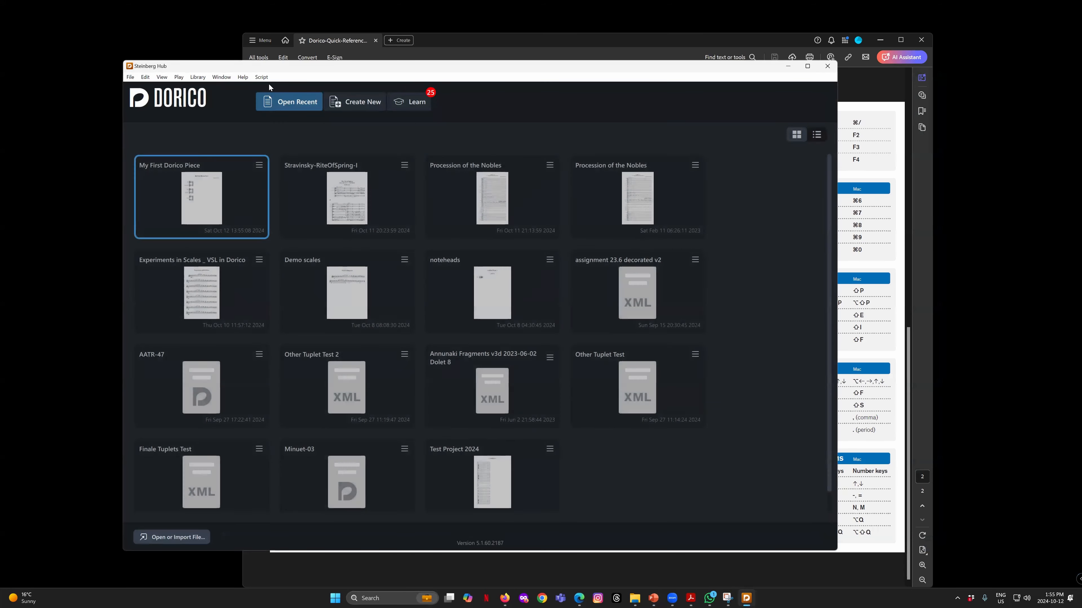
# Open the more recent Procession of the Nobles project from the recent files and reposition its window
pyautogui.click(491, 197)
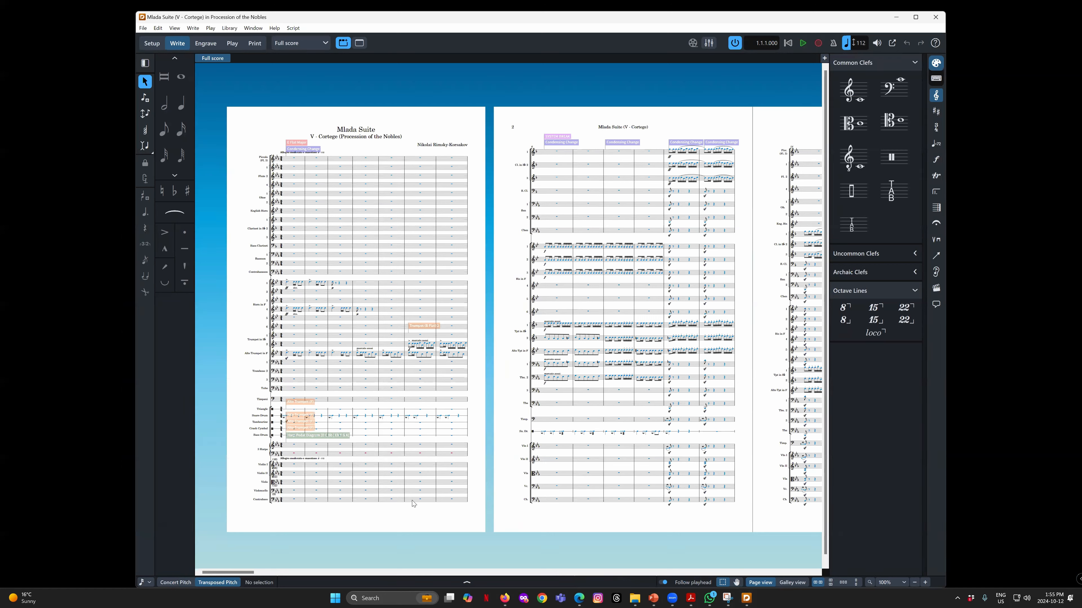
pyautogui.moveTo(236, 573)
pyautogui.mouseDown()
pyautogui.moveTo(244, 573)
pyautogui.moveTo(236, 573)
pyautogui.mouseUp()
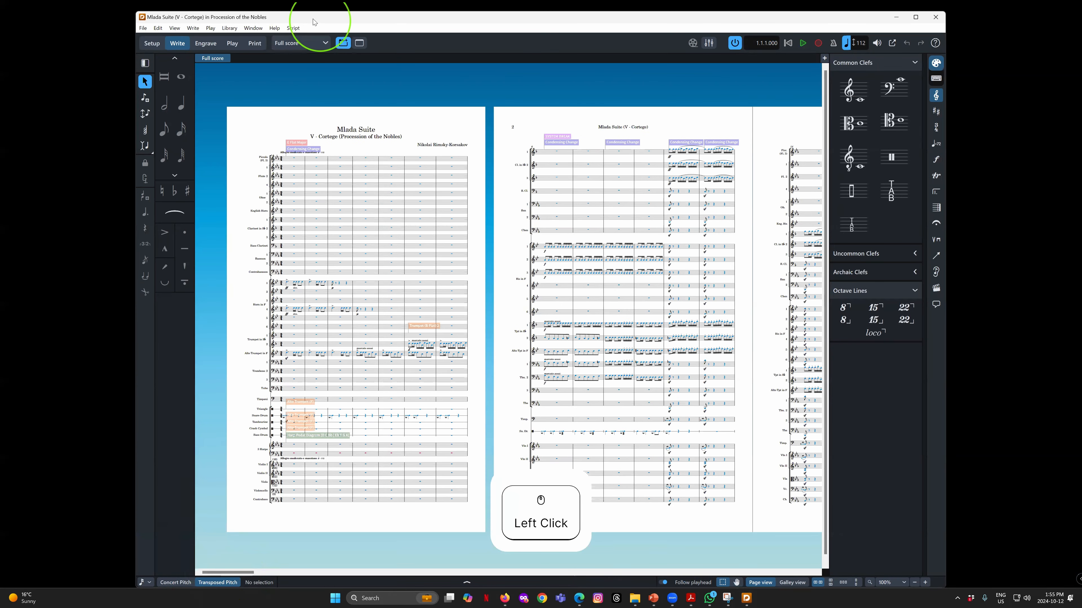
pyautogui.moveTo(313, 22); pyautogui.dragTo(287, 20)
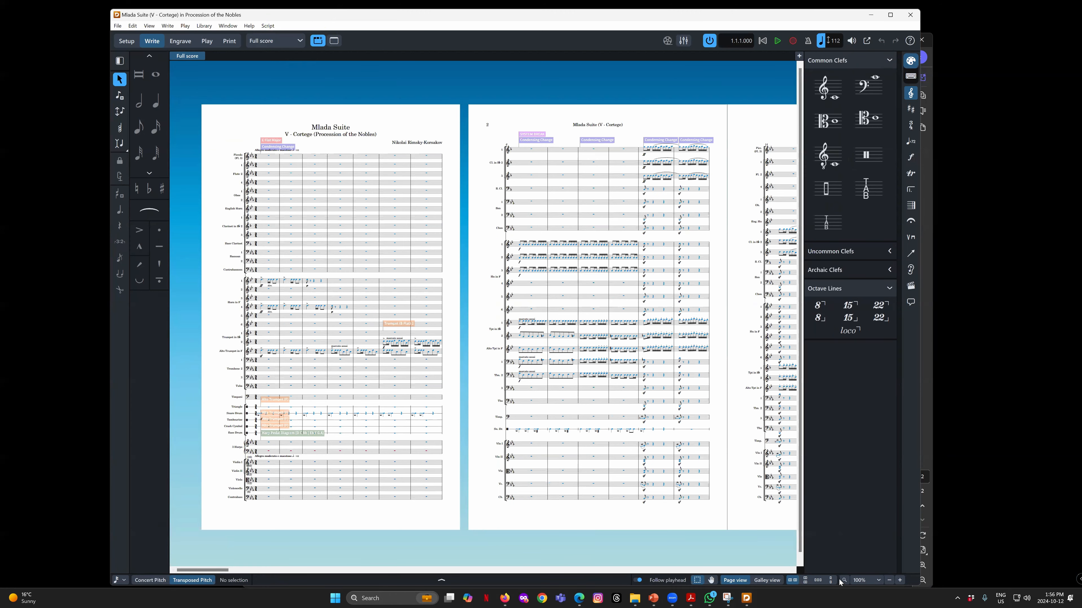
# Examine the uncondensed instrument staves on the opening pages of the Mlada Suite full score at 150% zoom
pyautogui.click(899, 580)
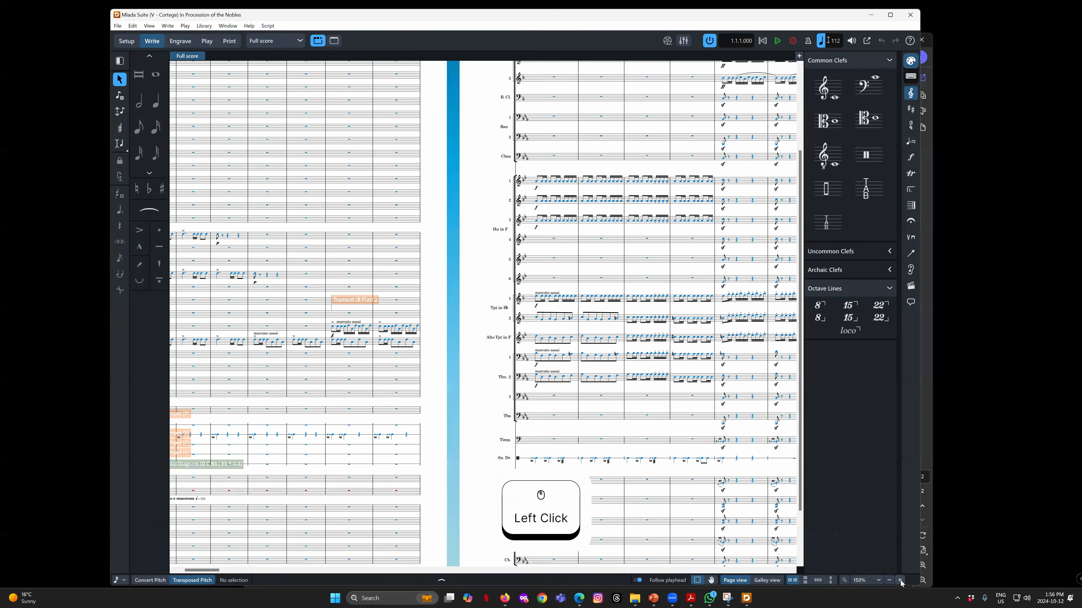
pyautogui.hscroll(-5, 202, 570)
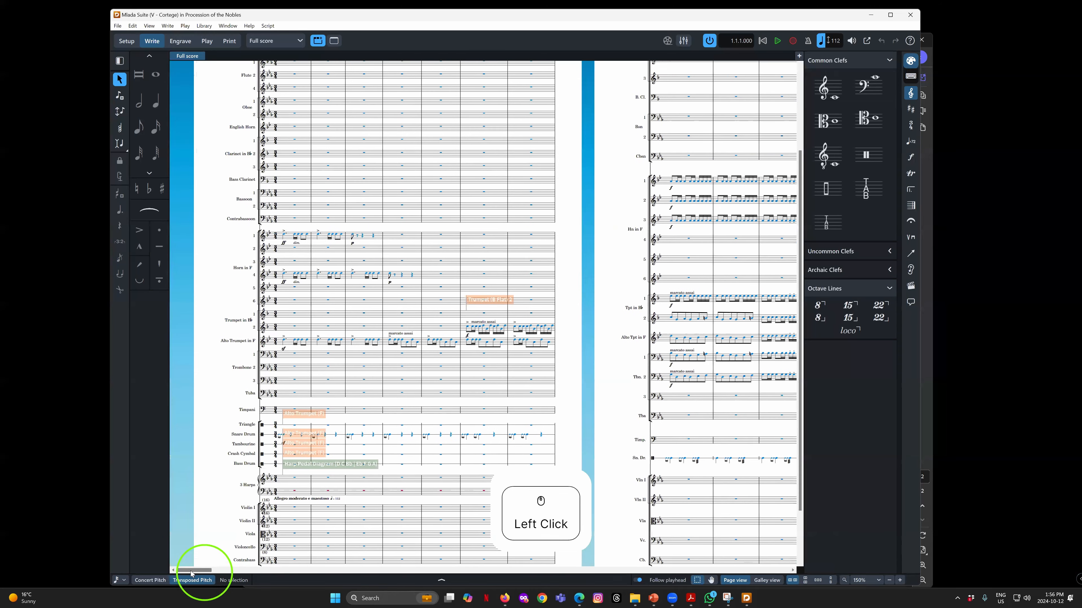
pyautogui.scroll(3, 238, 404)
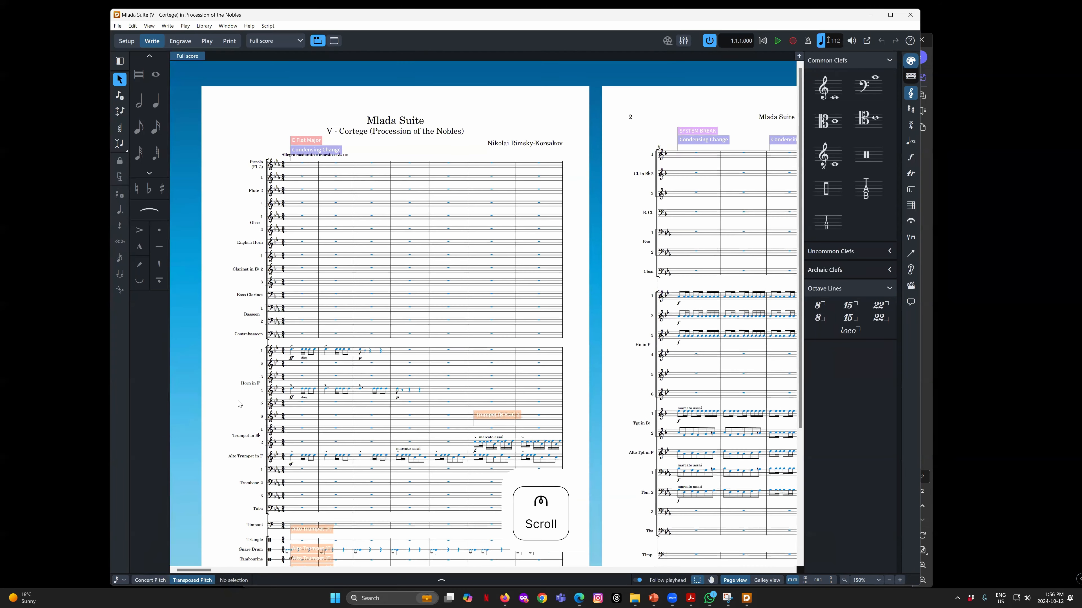
pyautogui.scroll(-2, 238, 404)
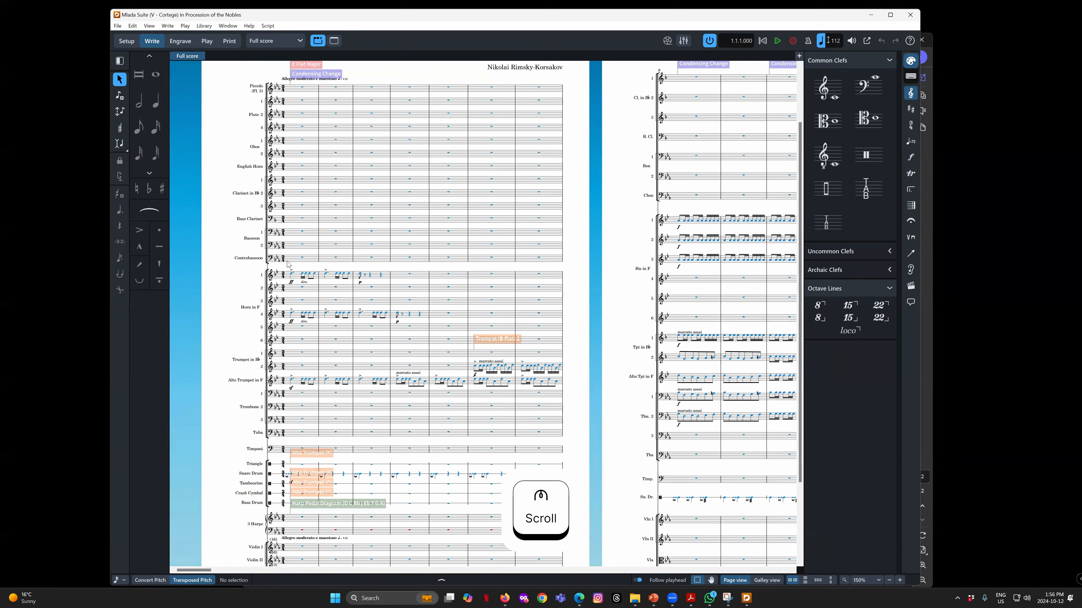
pyautogui.moveTo(202, 571); pyautogui.dragTo(177, 570)
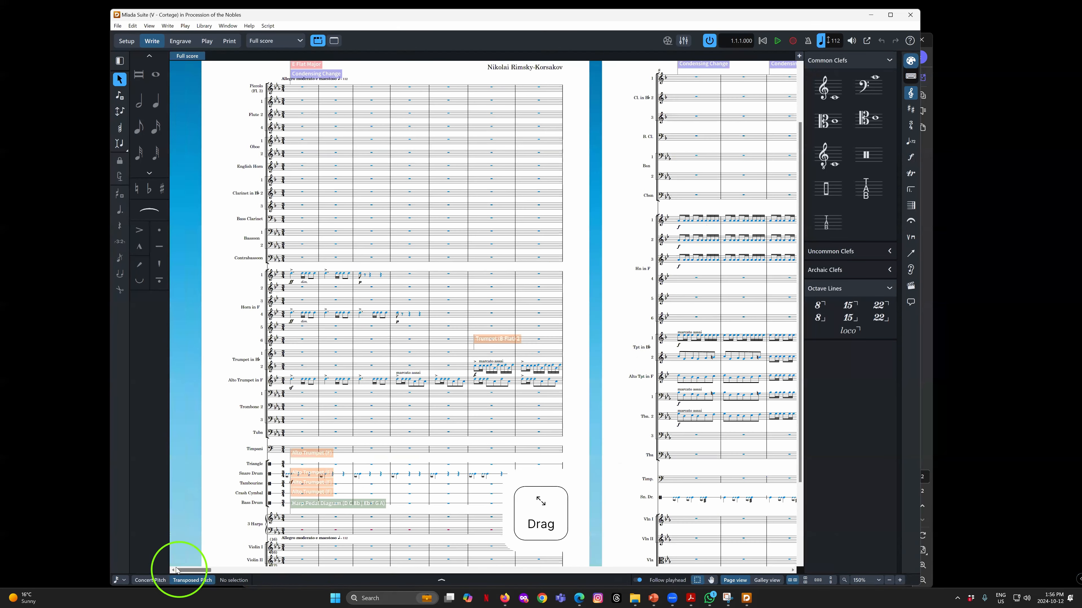
pyautogui.scroll(1, 384, 348)
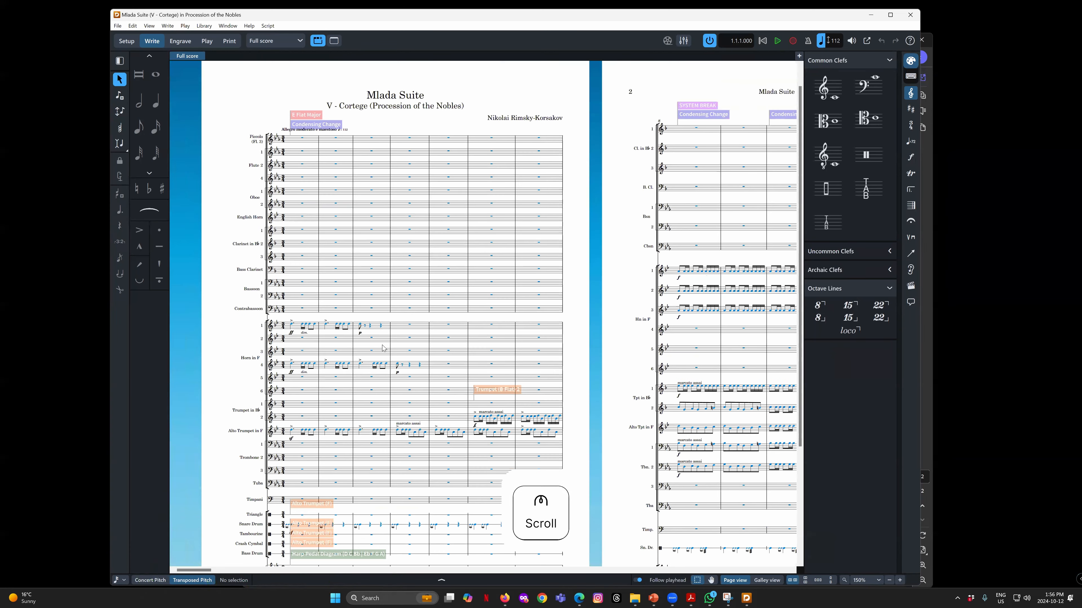
pyautogui.scroll(-2, 383, 348)
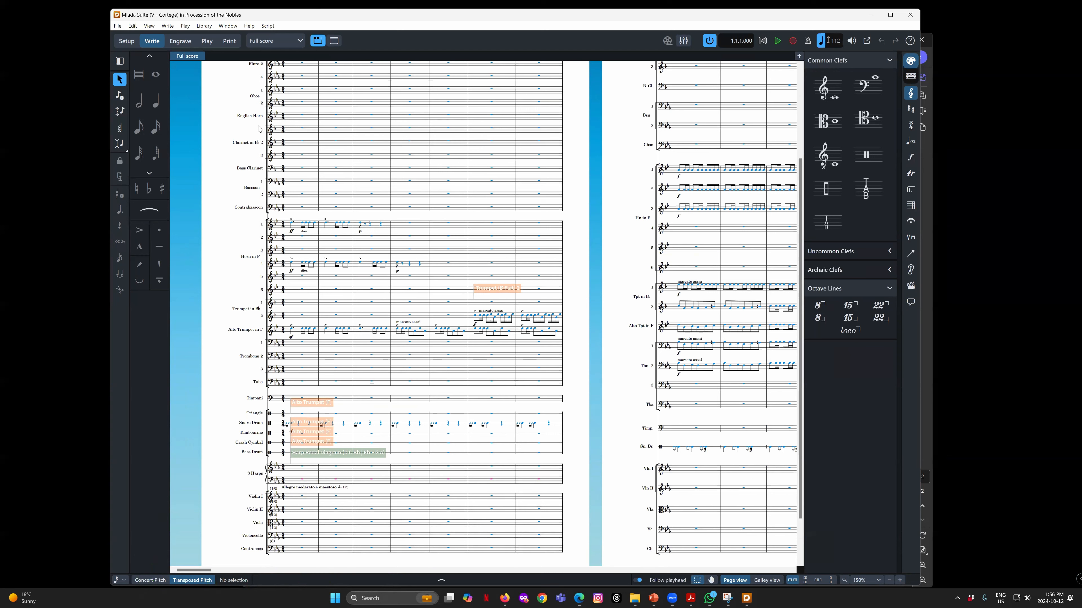
pyautogui.scroll(3, 616, 285)
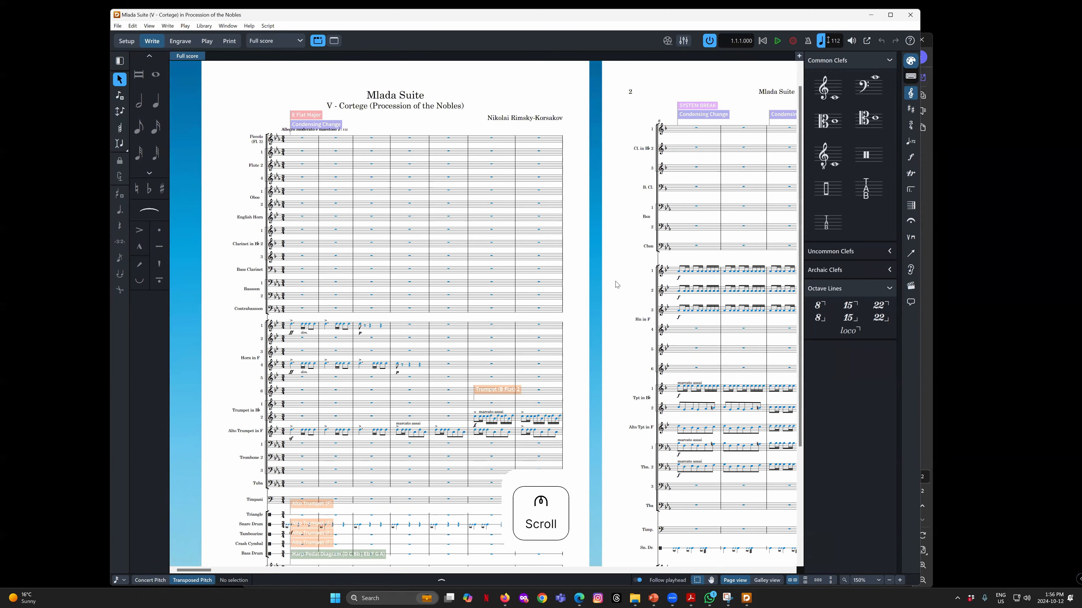
# Turn on condensing for the full score and inspect the combined wind and brass staves on the first two pages
pyautogui.scroll(-5, 617, 285)
pyautogui.click(133, 27)
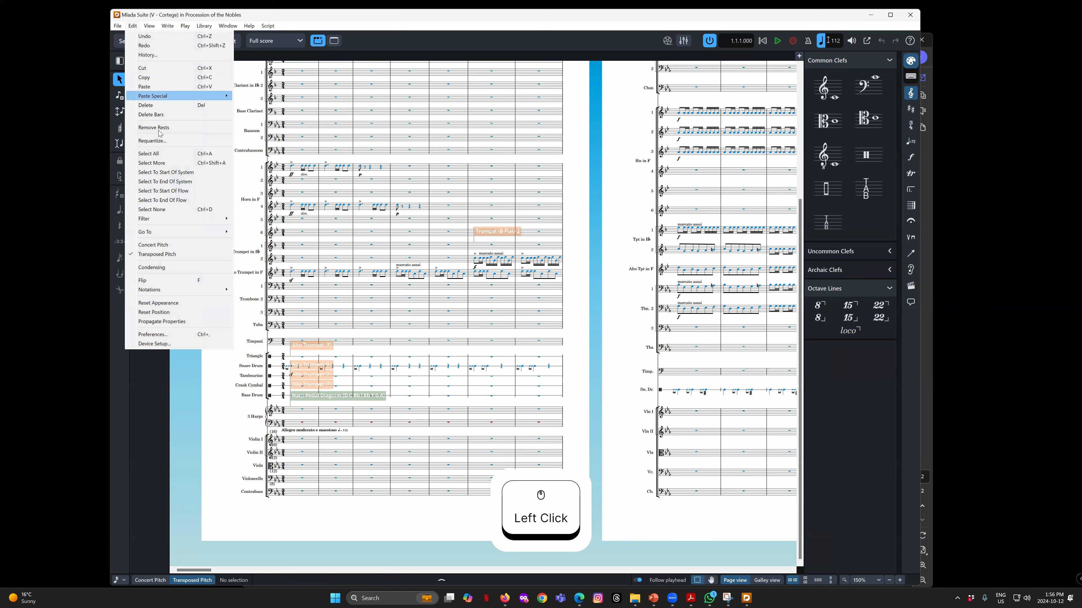
pyautogui.click(157, 268)
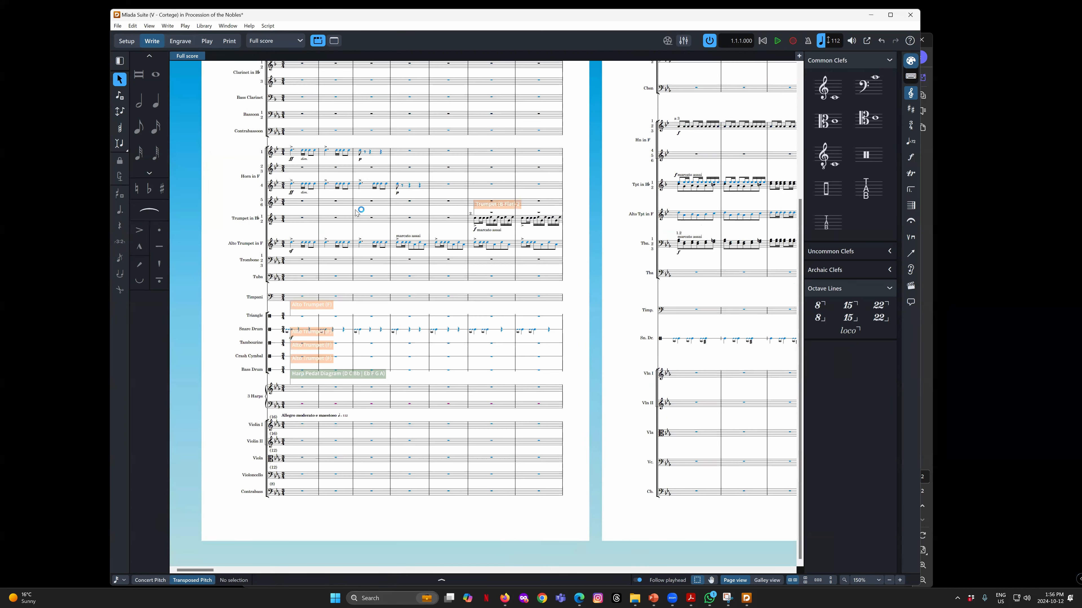
pyautogui.scroll(3, 392, 392)
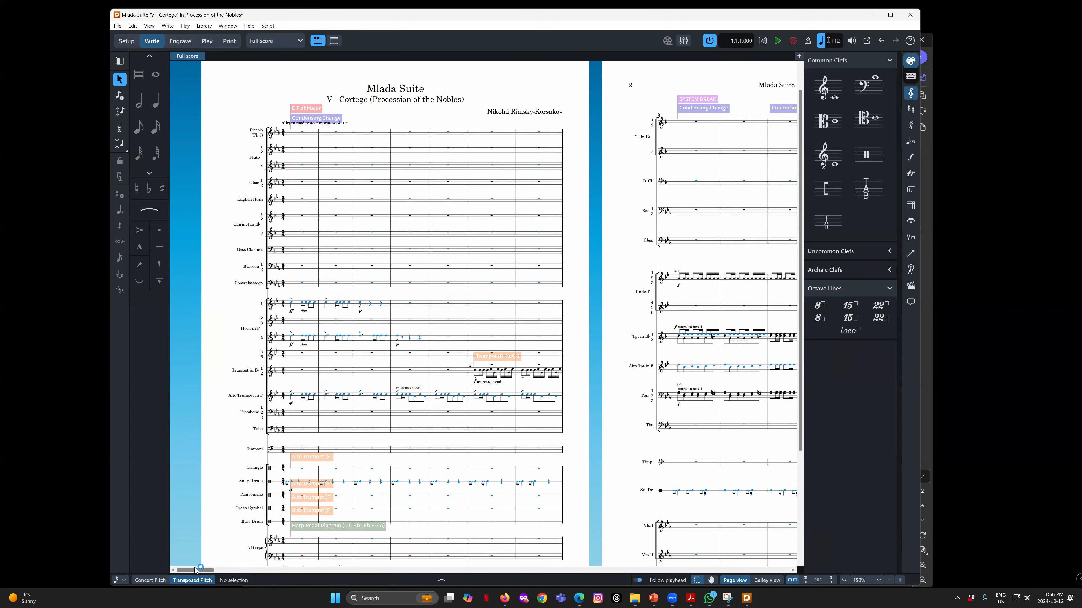
pyautogui.moveTo(194, 568)
pyautogui.mouseDown()
pyautogui.moveTo(235, 573)
pyautogui.moveTo(181, 571)
pyautogui.mouseUp()
pyautogui.click(201, 569)
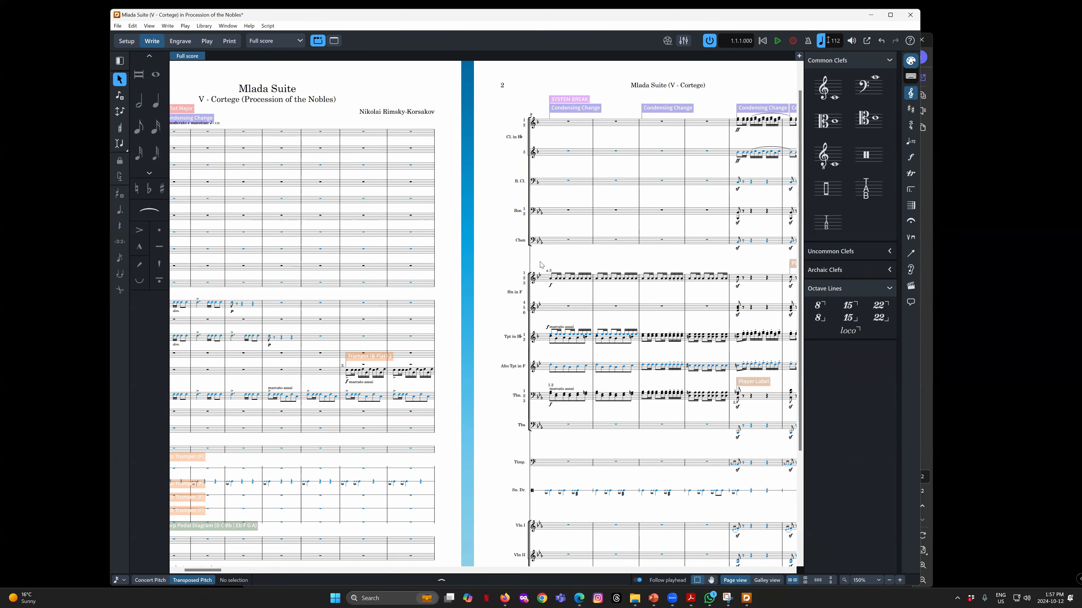
pyautogui.click(202, 571)
pyautogui.moveTo(202, 572); pyautogui.dragTo(197, 573)
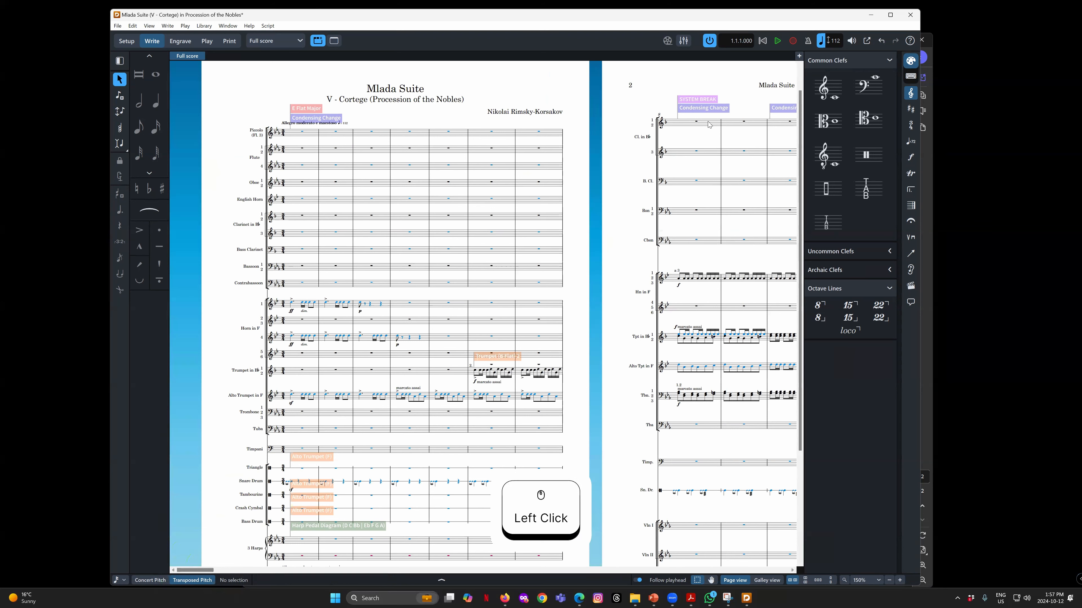
# Select the condensing change signpost at bar 8 on page 2 and browse through the score from there
pyautogui.click(712, 110)
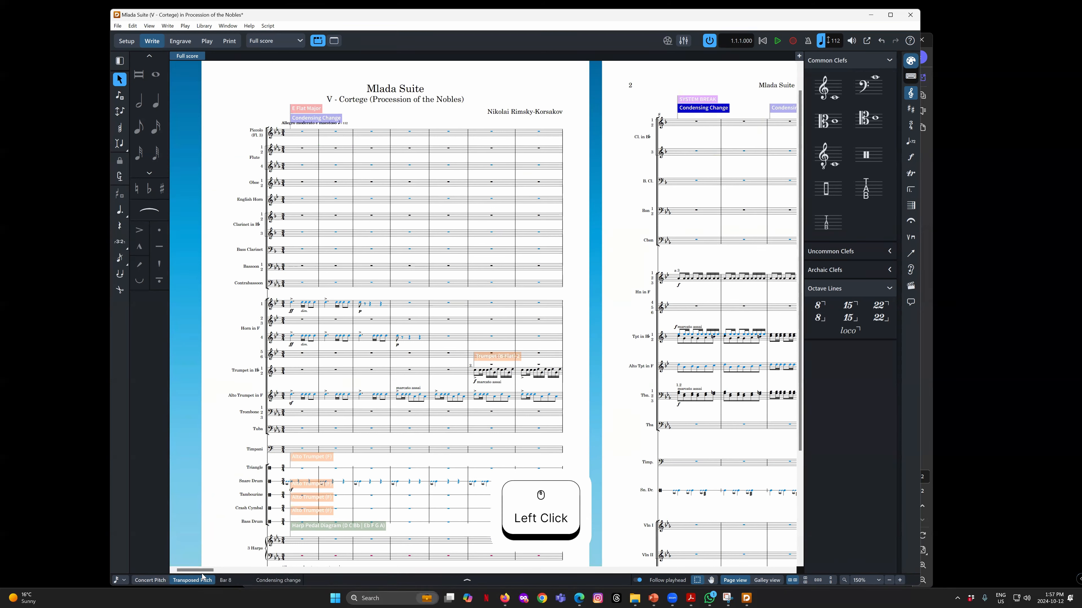
pyautogui.moveTo(198, 569); pyautogui.dragTo(589, 564)
pyautogui.moveTo(396, 562); pyautogui.dragTo(186, 568)
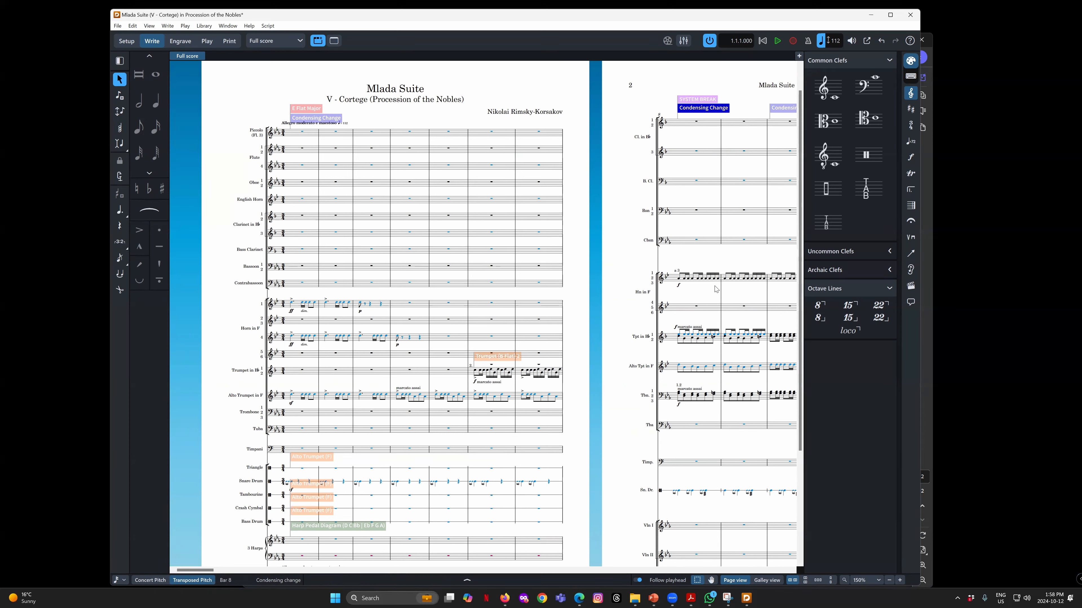
# Examine the condensed staves, condensing changes and player labels across the score up to page 16, then return to page 3
pyautogui.moveTo(195, 570)
pyautogui.mouseDown()
pyautogui.moveTo(220, 575)
pyautogui.moveTo(179, 579)
pyautogui.mouseUp()
pyautogui.moveTo(193, 571); pyautogui.dragTo(330, 586)
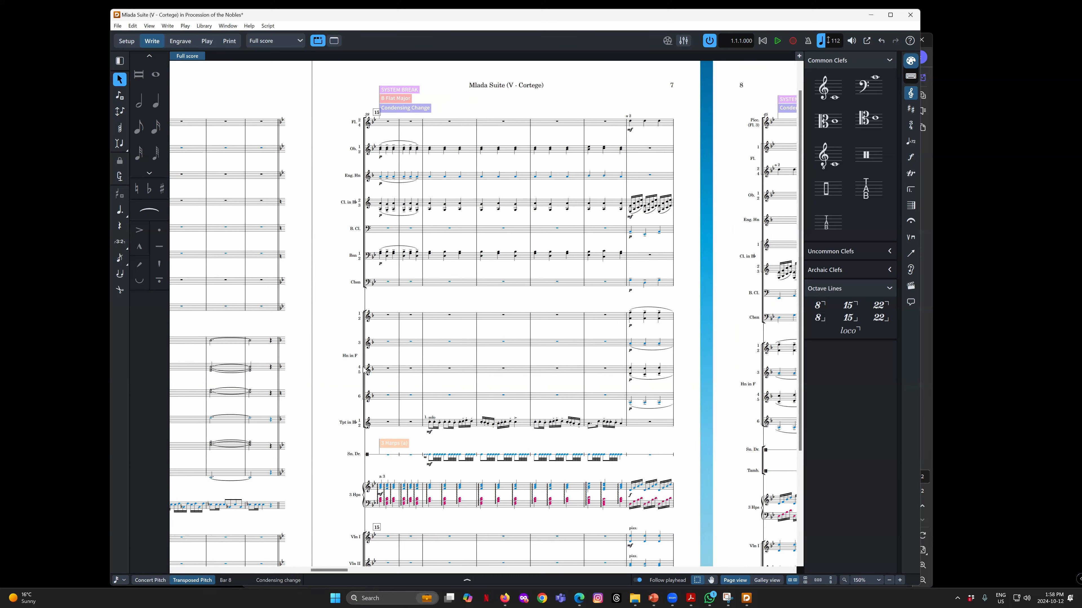
pyautogui.click(348, 571)
pyautogui.moveTo(356, 570); pyautogui.dragTo(527, 571)
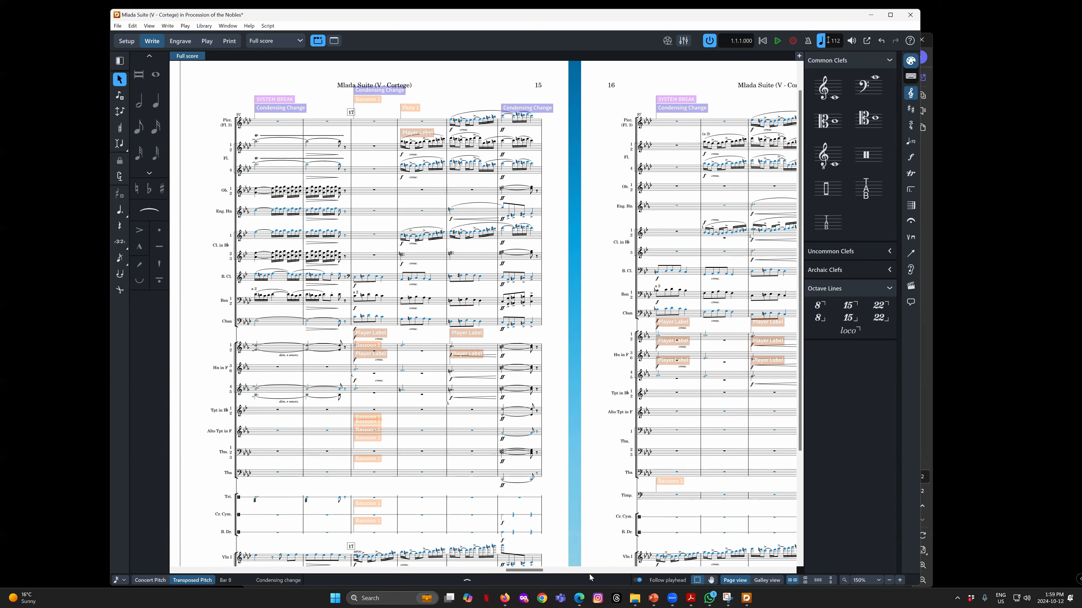
pyautogui.click(546, 573)
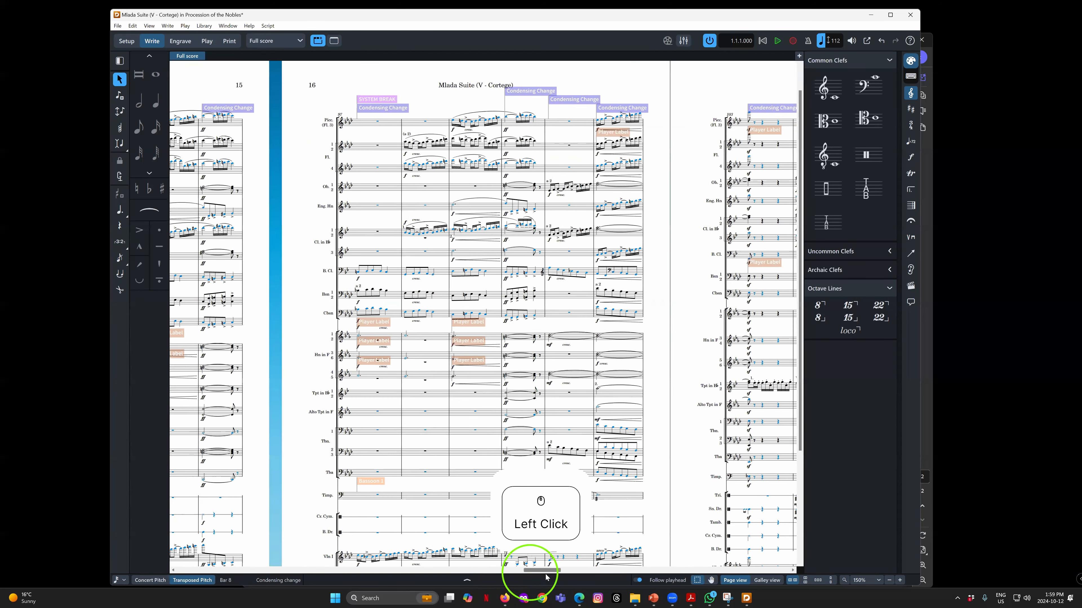
pyautogui.click(522, 573)
pyautogui.moveTo(517, 576); pyautogui.dragTo(181, 571)
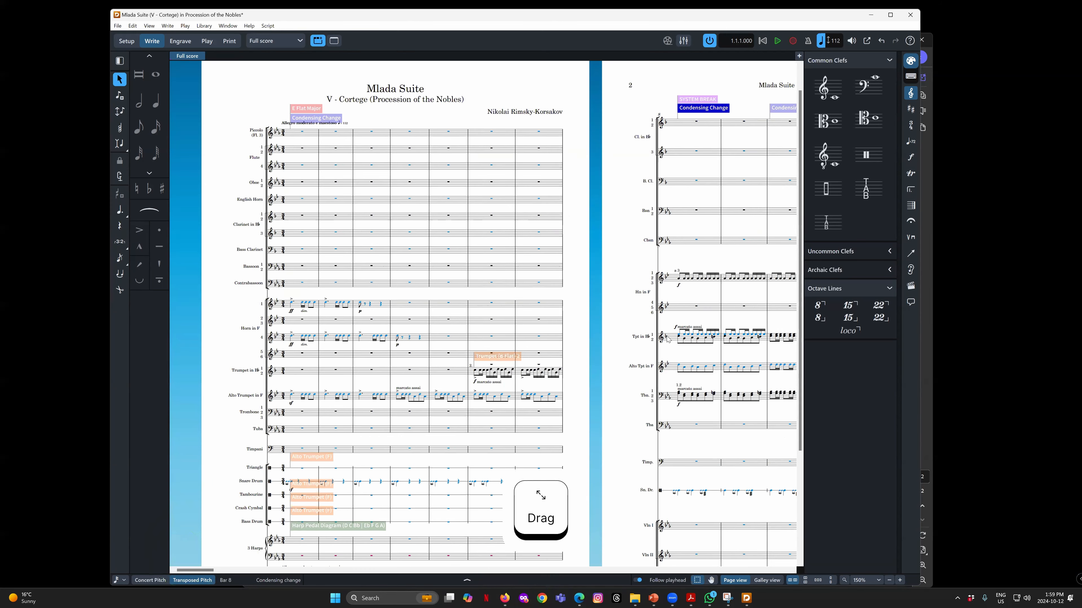
pyautogui.moveTo(197, 570); pyautogui.dragTo(370, 573)
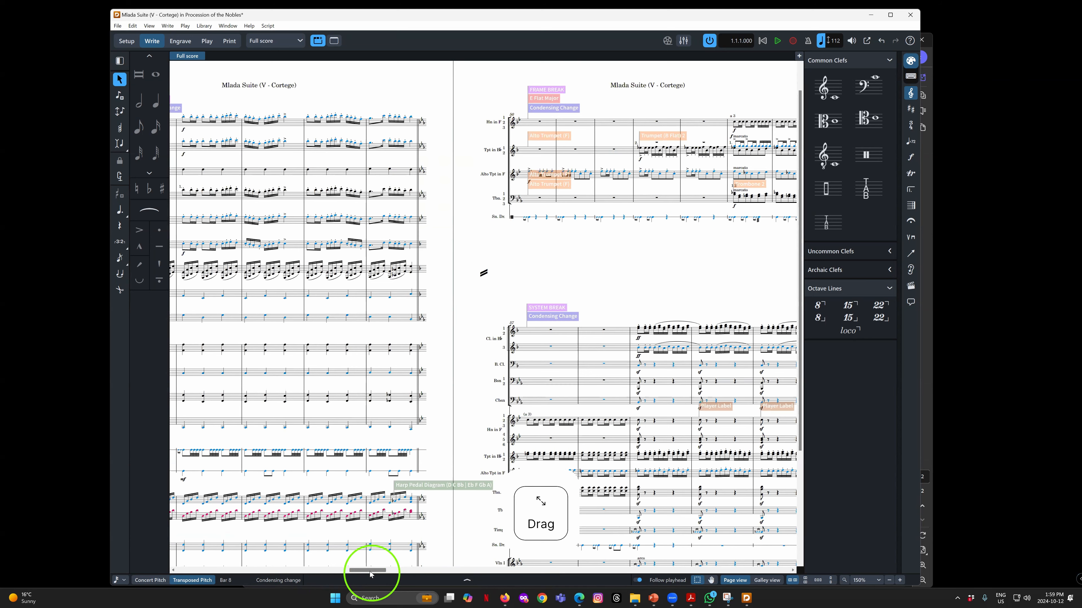
pyautogui.moveTo(369, 572); pyautogui.dragTo(241, 577)
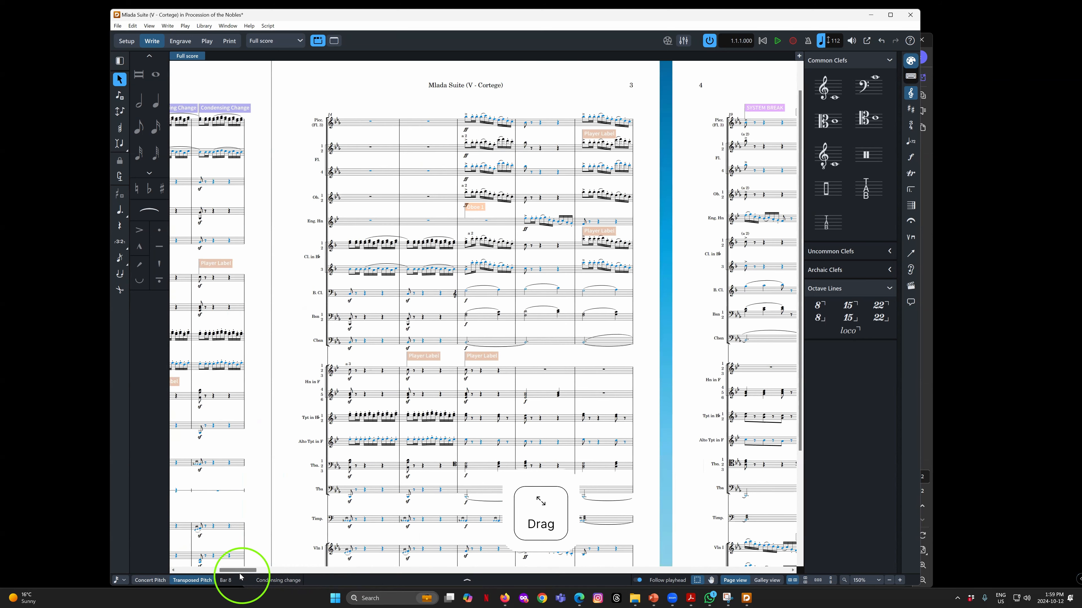
# Examine the condensed staves and condensing change signposts from page 3 through the rest of the full score, returning to page 1
pyautogui.moveTo(246, 578); pyautogui.dragTo(284, 585)
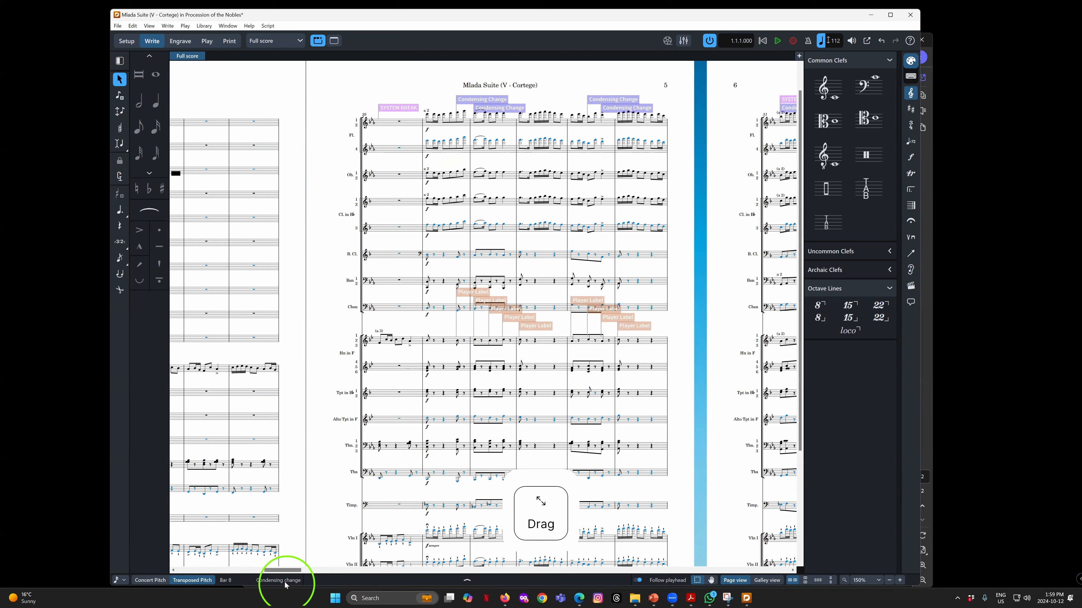
pyautogui.rightClick(284, 583)
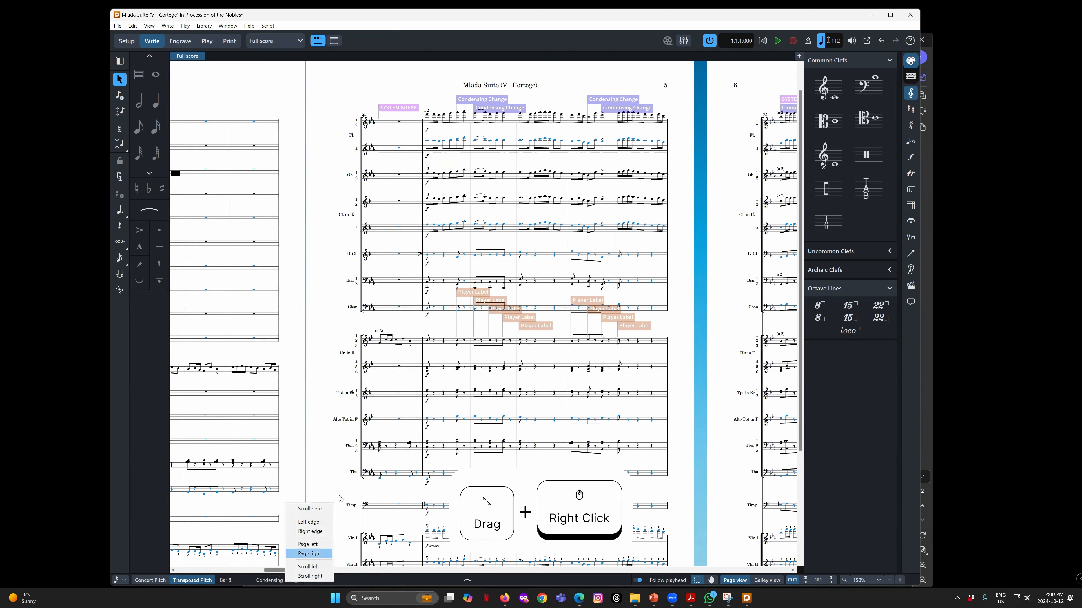
pyautogui.click(318, 423)
pyautogui.moveTo(279, 576); pyautogui.dragTo(319, 573)
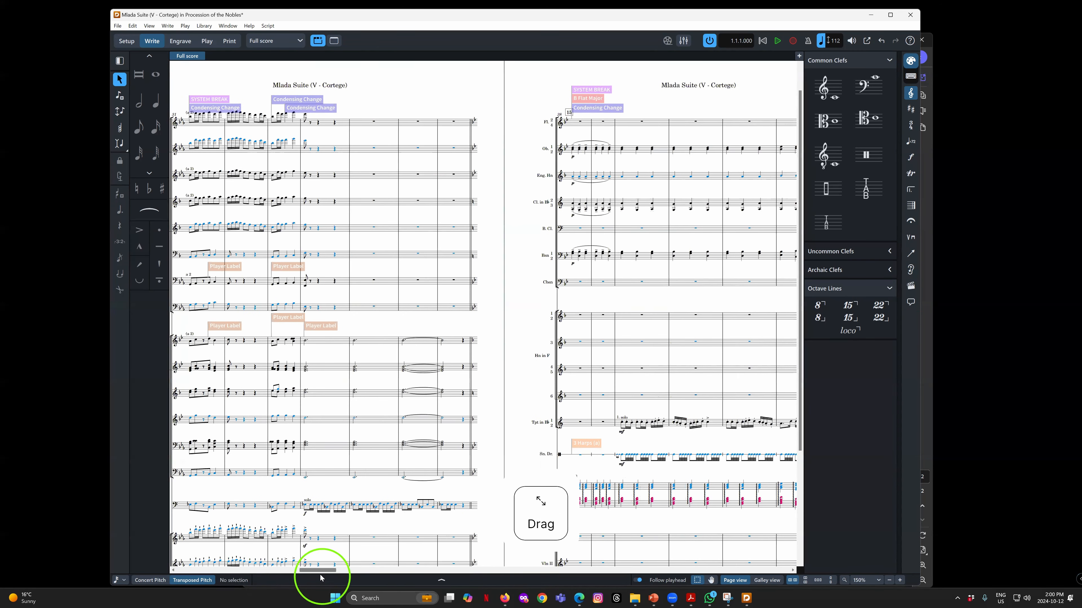
pyautogui.moveTo(320, 571); pyautogui.dragTo(184, 571)
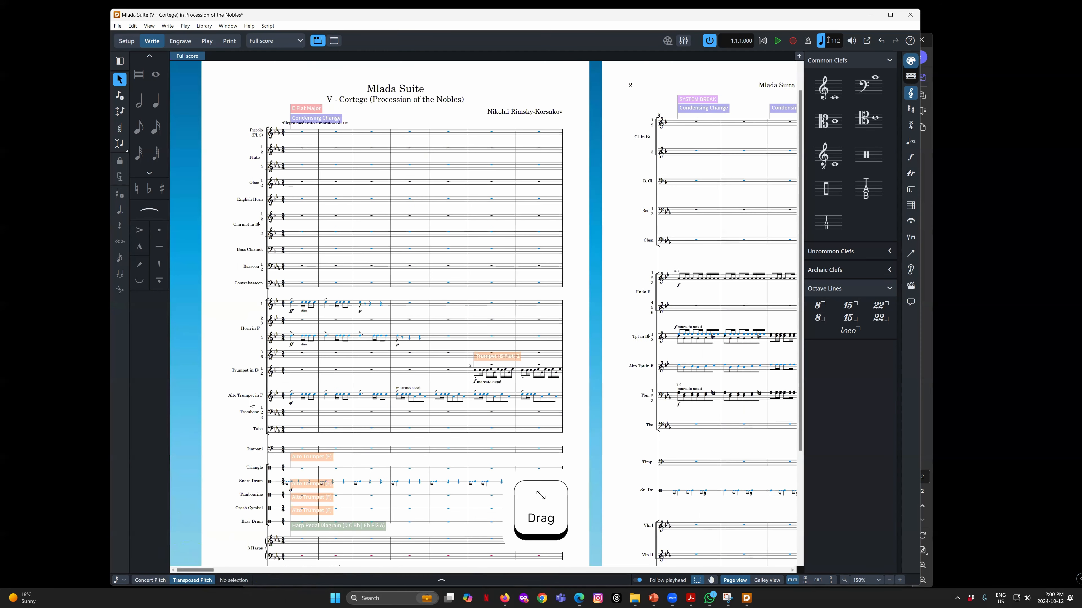
pyautogui.click(264, 41)
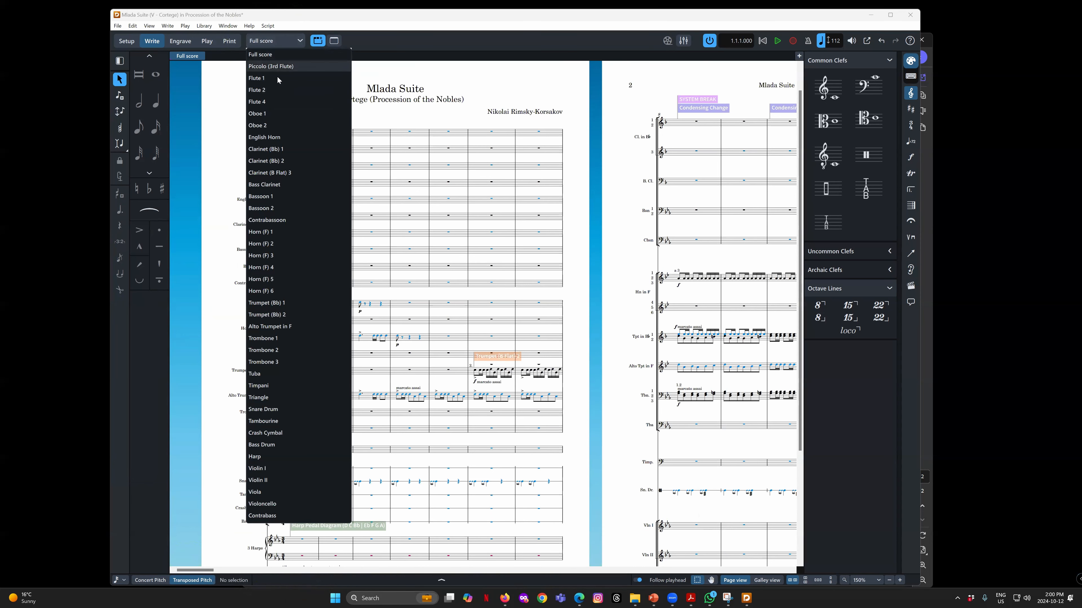
pyautogui.click(289, 34)
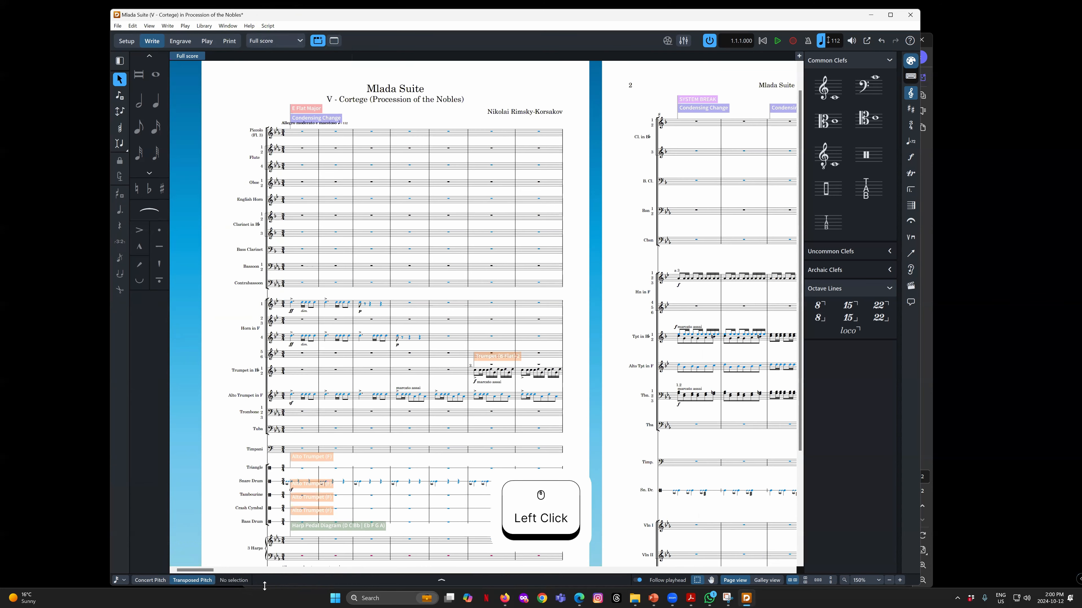
pyautogui.click(198, 571)
pyautogui.moveTo(199, 570)
pyautogui.mouseDown()
pyautogui.moveTo(273, 578)
pyautogui.moveTo(775, 562)
pyautogui.moveTo(182, 566)
pyautogui.mouseUp()
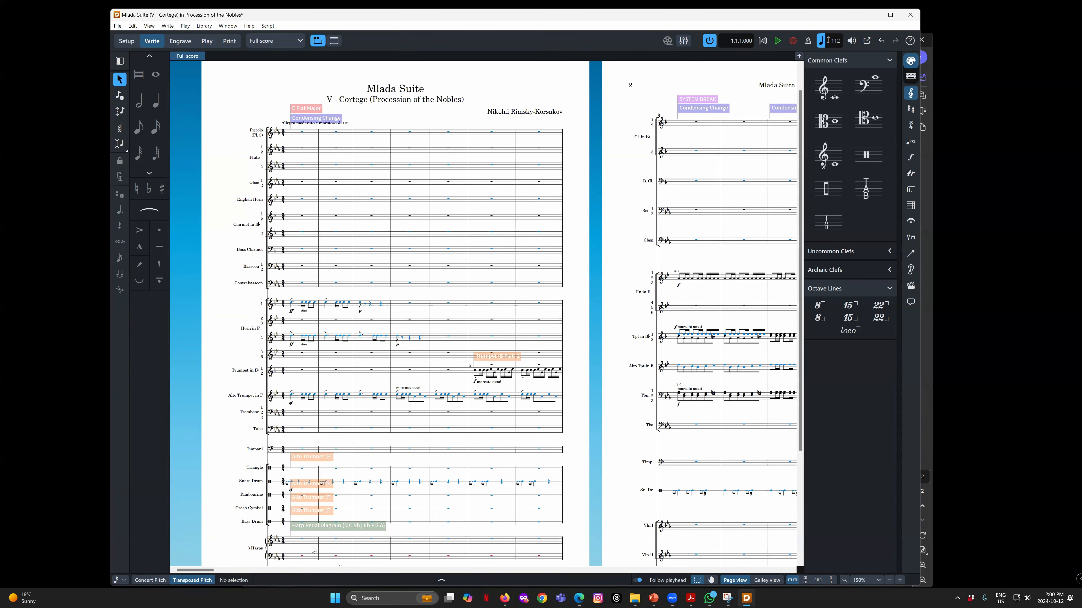
pyautogui.moveTo(194, 571); pyautogui.dragTo(787, 571)
pyautogui.moveTo(576, 568); pyautogui.dragTo(157, 570)
pyautogui.moveTo(196, 571)
pyautogui.mouseDown()
pyautogui.moveTo(221, 571)
pyautogui.moveTo(181, 571)
pyautogui.mouseUp()
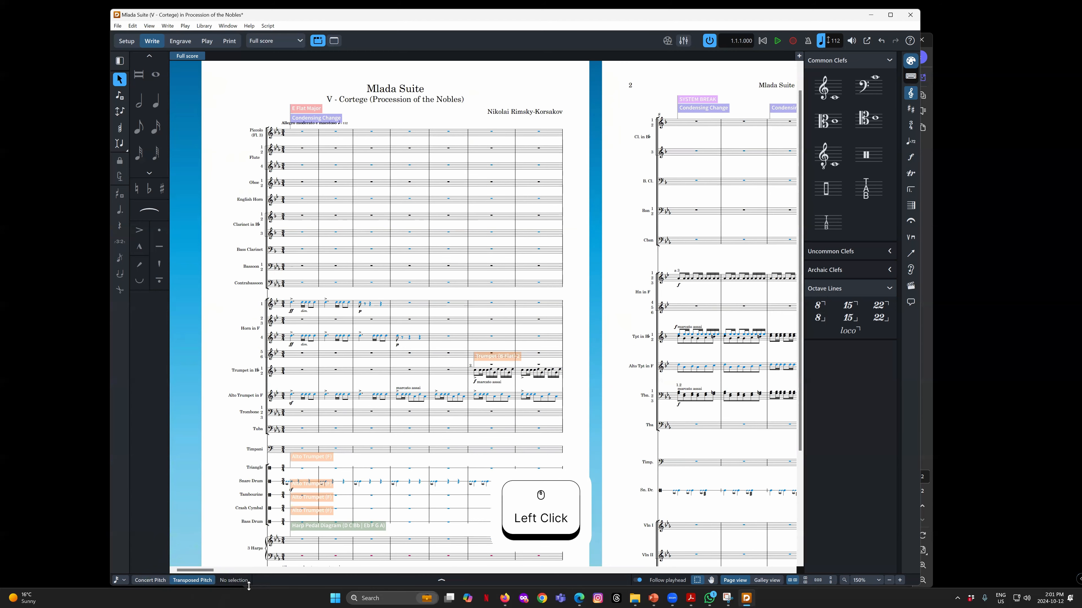
pyautogui.click(196, 569)
pyautogui.moveTo(196, 570)
pyautogui.mouseDown()
pyautogui.moveTo(217, 570)
pyautogui.moveTo(194, 570)
pyautogui.mouseUp()
# Inspect the opening page of the Flute 1 part layout and return to the full score
pyautogui.click(278, 42)
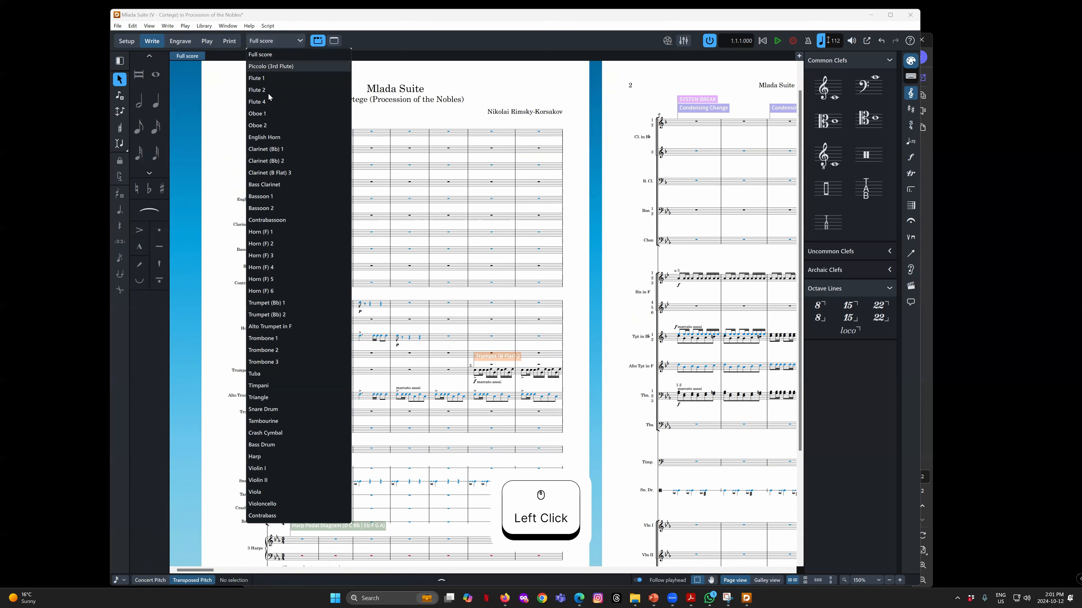
pyautogui.click(271, 78)
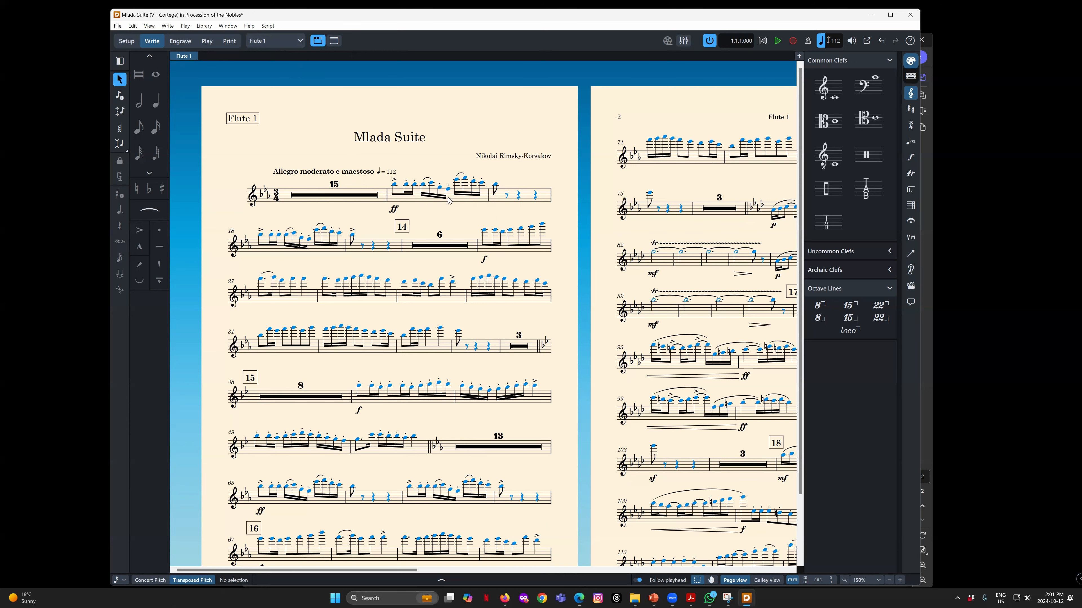
pyautogui.click(279, 41)
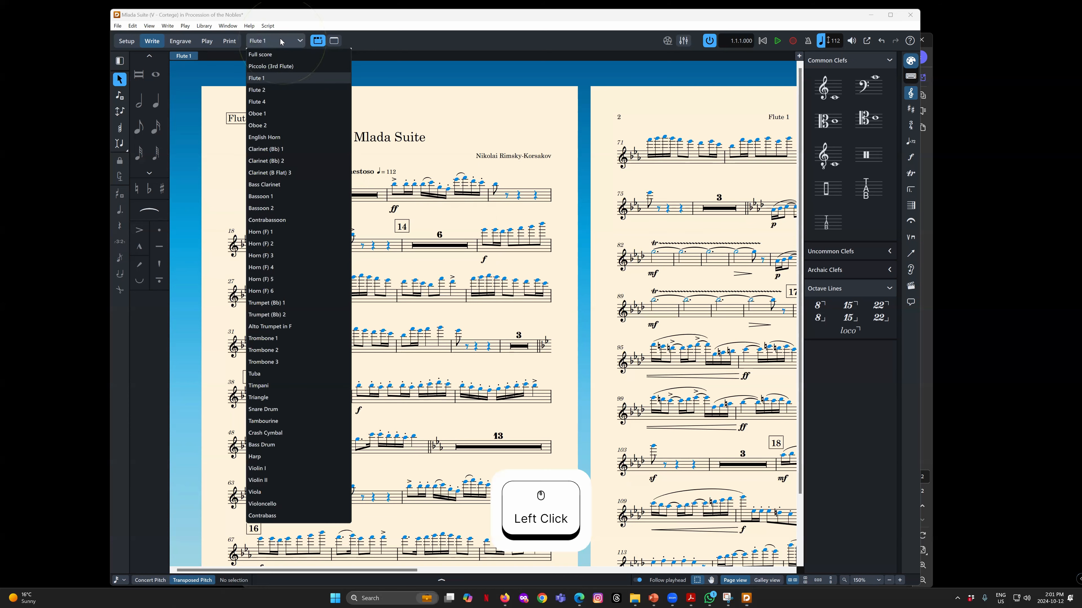
pyautogui.click(280, 55)
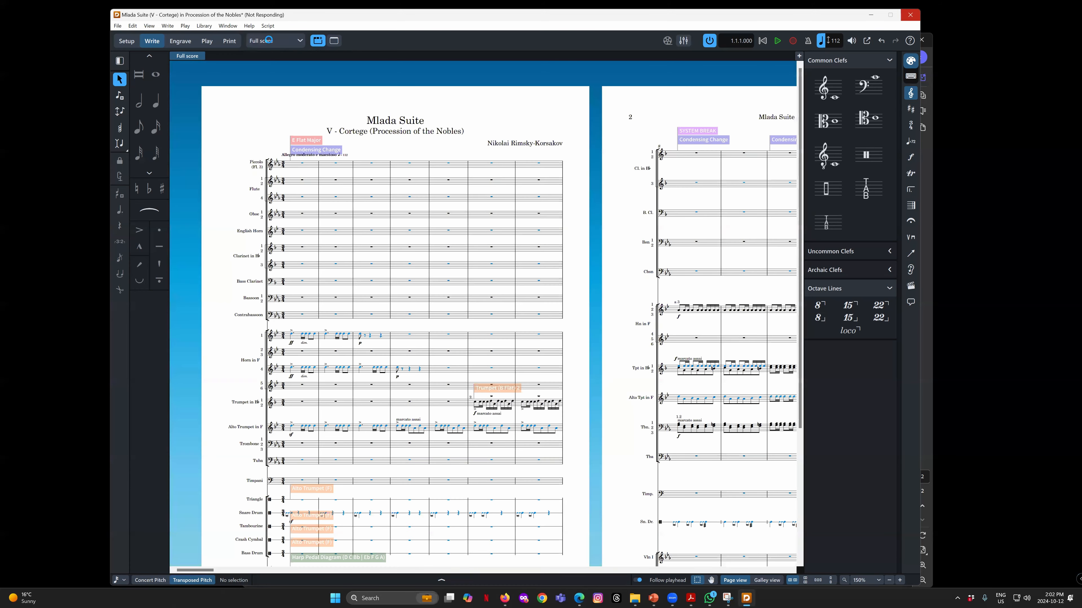
# Switch the full score from page view to galley view and go to bars 12–15
pyautogui.moveTo(198, 569); pyautogui.dragTo(214, 569)
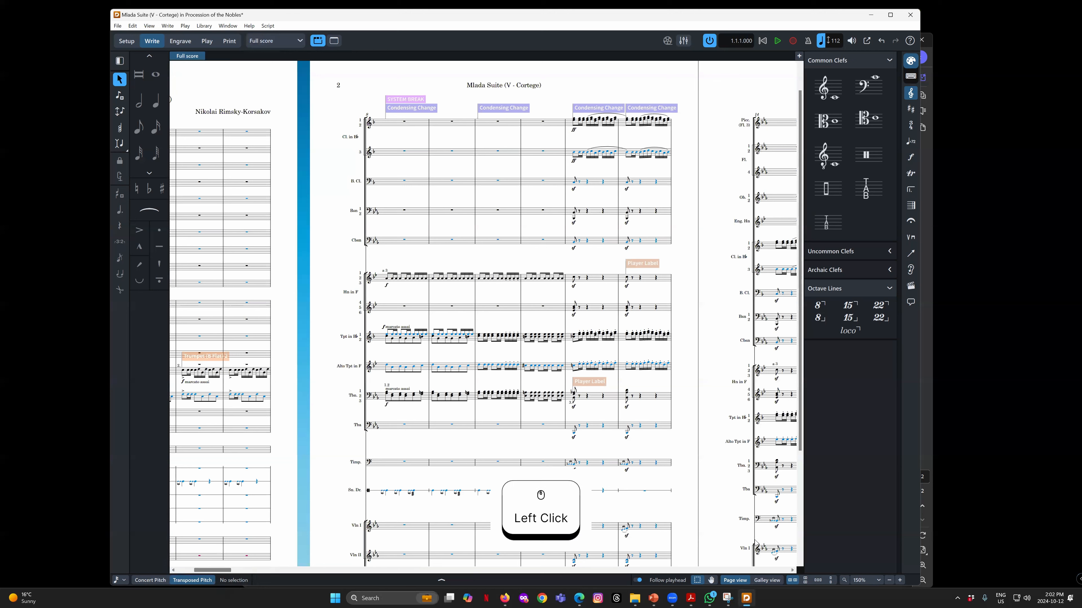
pyautogui.click(766, 580)
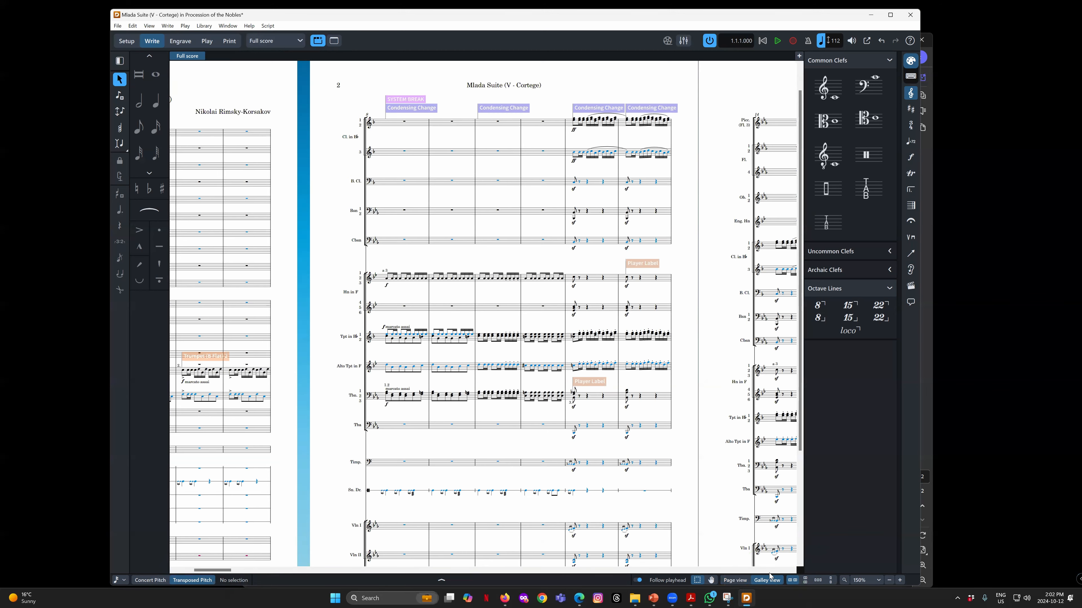
pyautogui.click(767, 583)
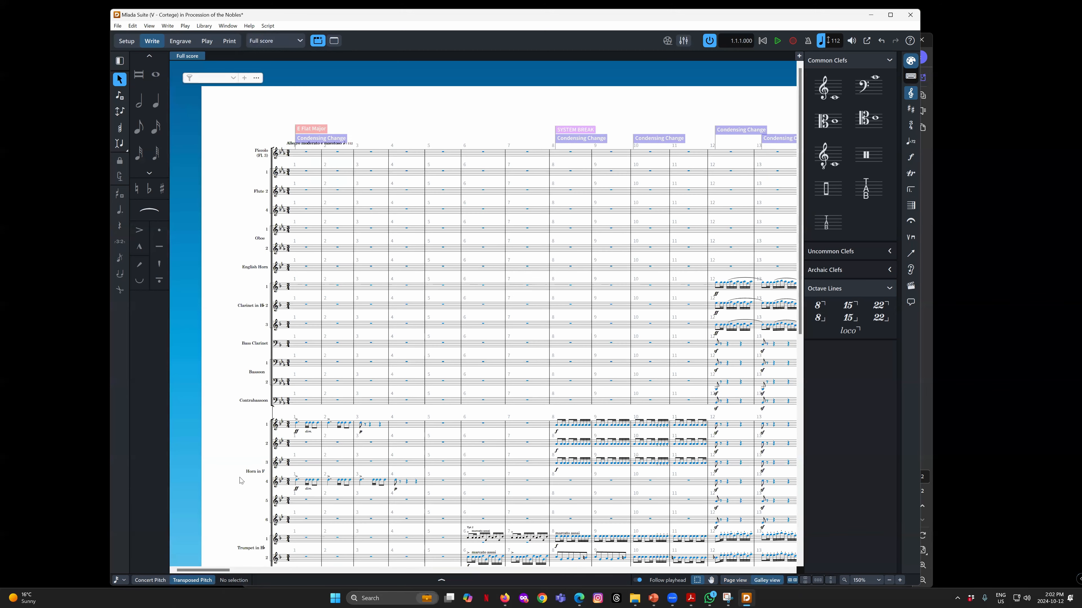
pyautogui.moveTo(204, 571); pyautogui.dragTo(188, 571)
pyautogui.click(305, 172)
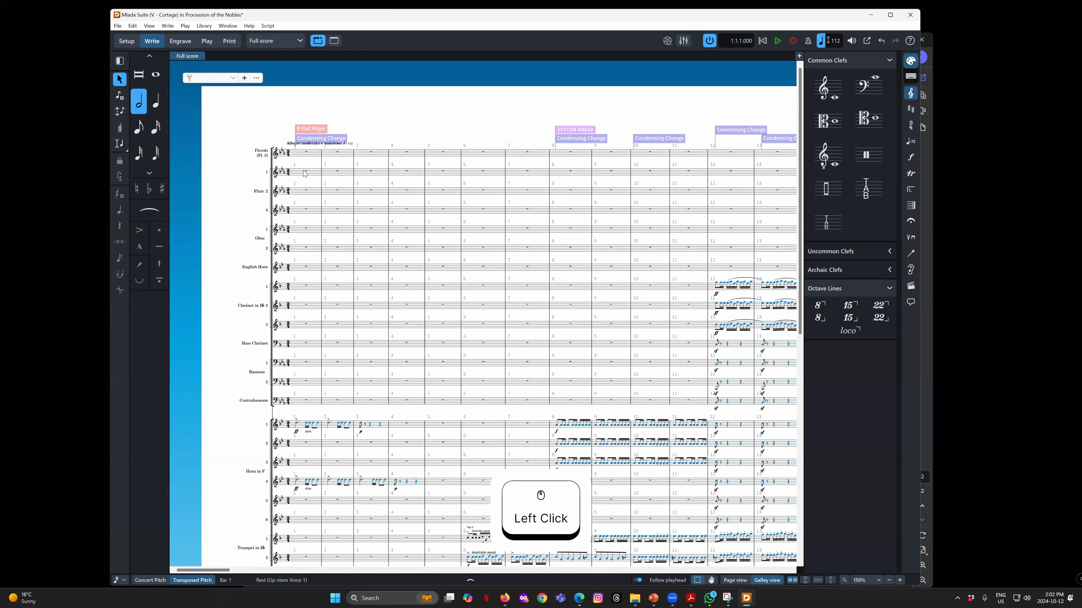
pyautogui.moveTo(206, 568); pyautogui.dragTo(232, 572)
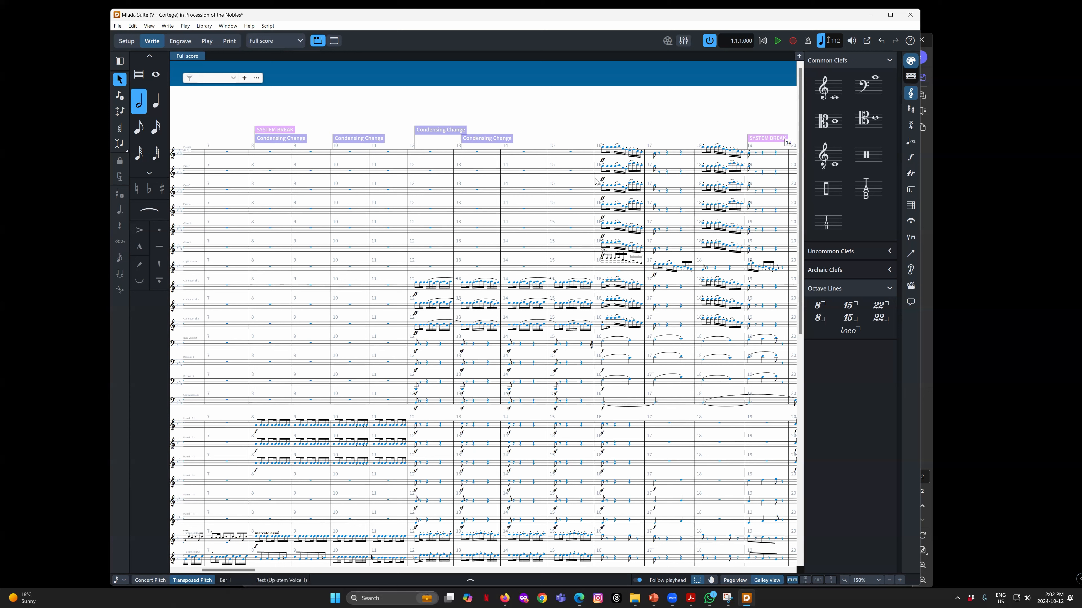
# Add a cue from Clarinet (B Flat) 1 to the Flute 1 staff spanning bars 12–15
pyautogui.click(570, 172)
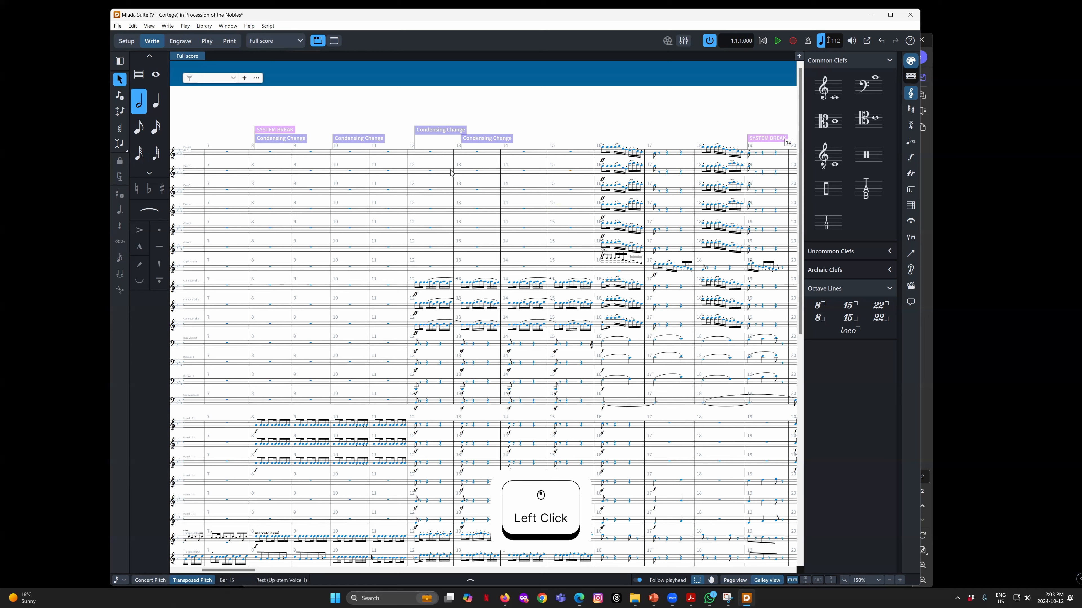
pyautogui.keyDown('shift'); pyautogui.click(431, 173); pyautogui.keyUp('shift')
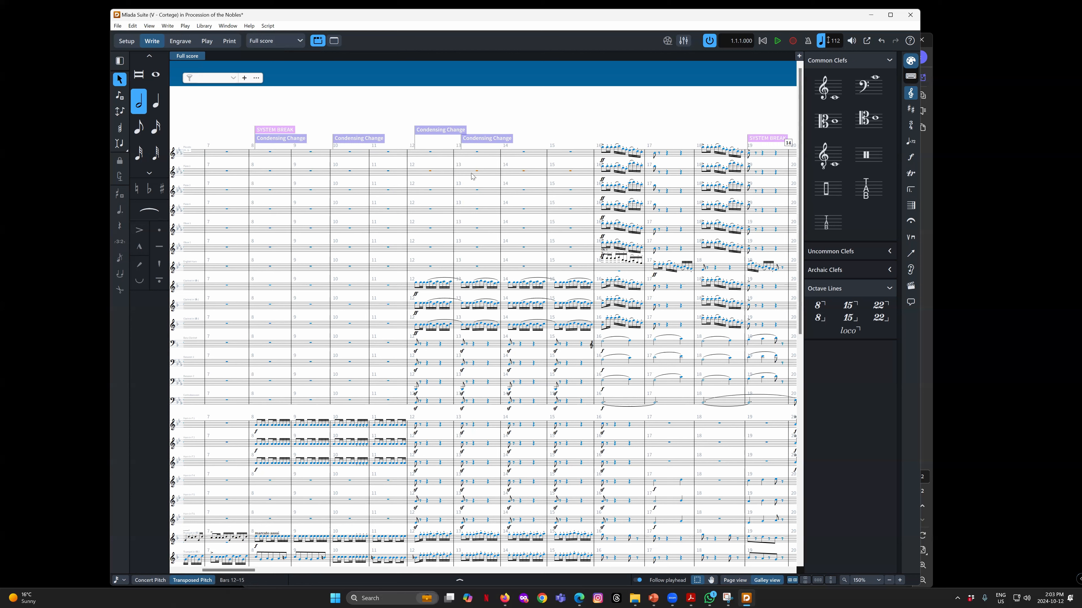
pyautogui.hotkey('shift', 'u')
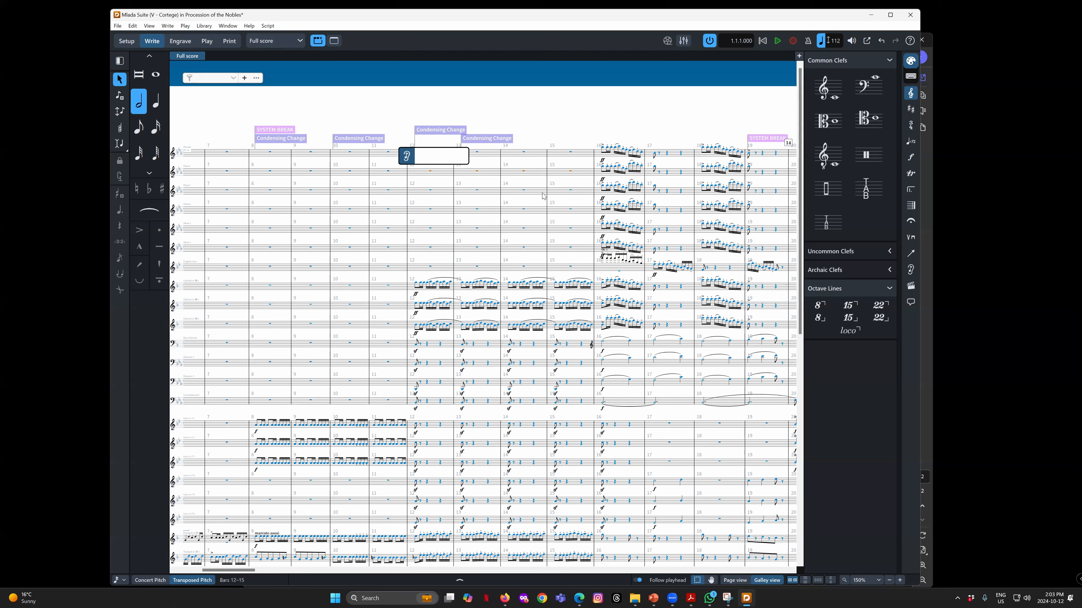
pyautogui.write('C')
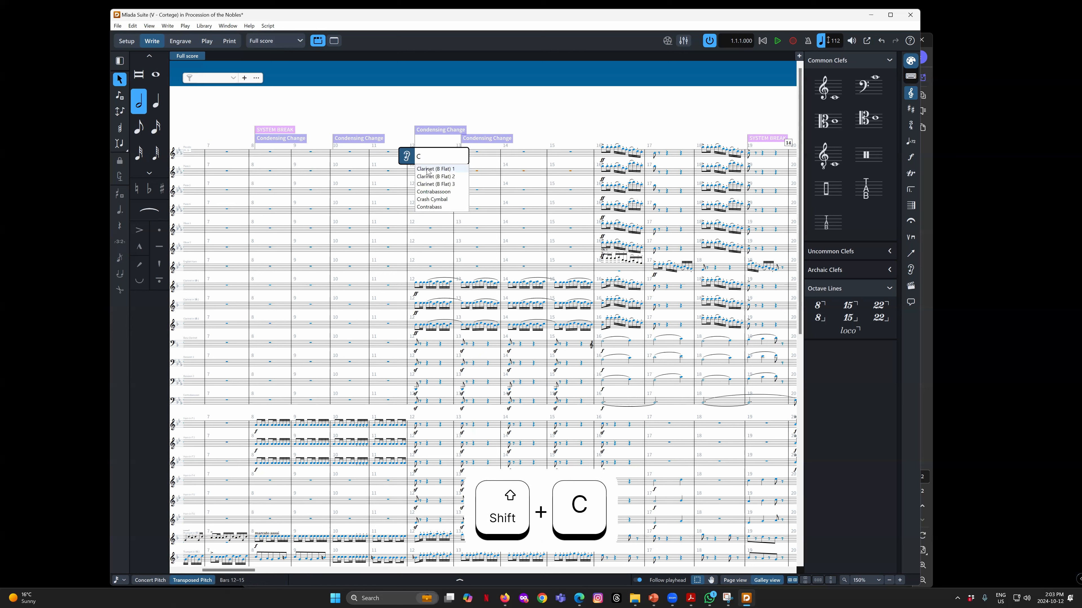
pyautogui.click(435, 170)
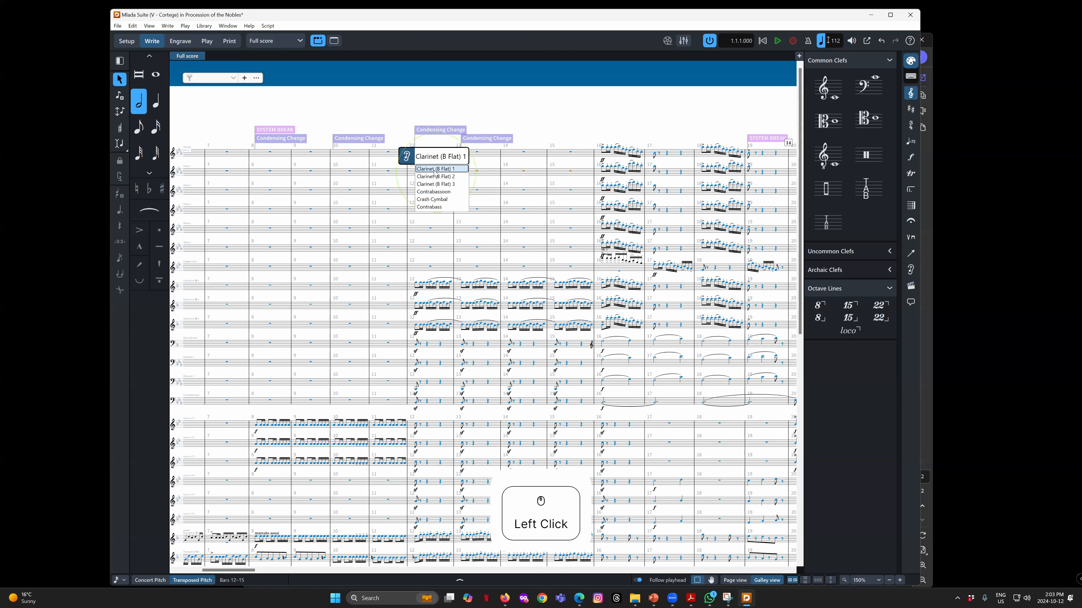
pyautogui.click(531, 187)
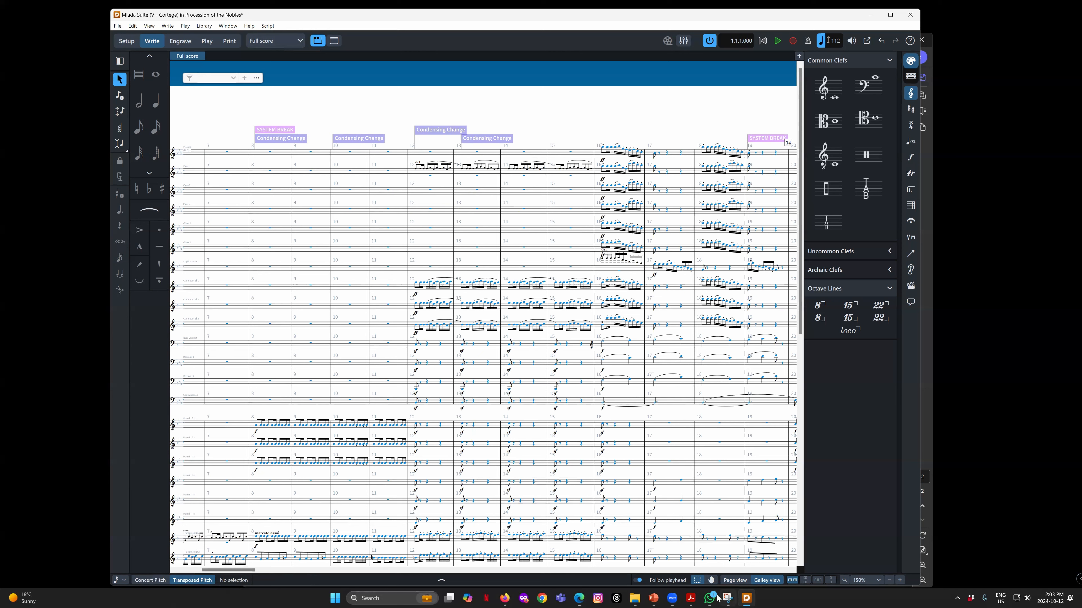
# Return the full score to page view and inspect bars 12–15 on pages 2 and 3 for the flute cue
pyautogui.click(737, 580)
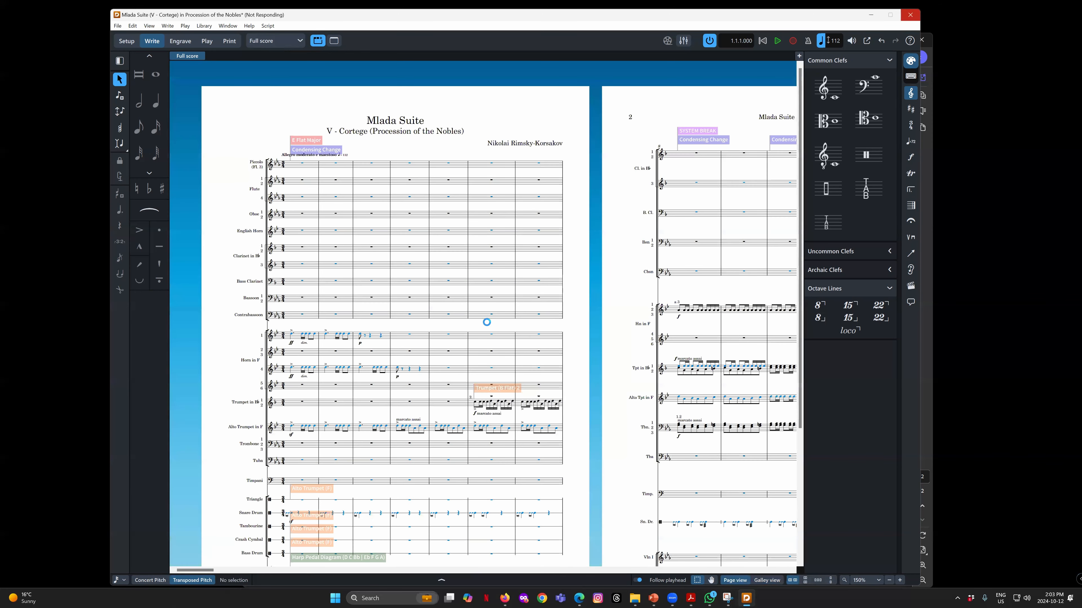
pyautogui.hscroll(5, 508, 164)
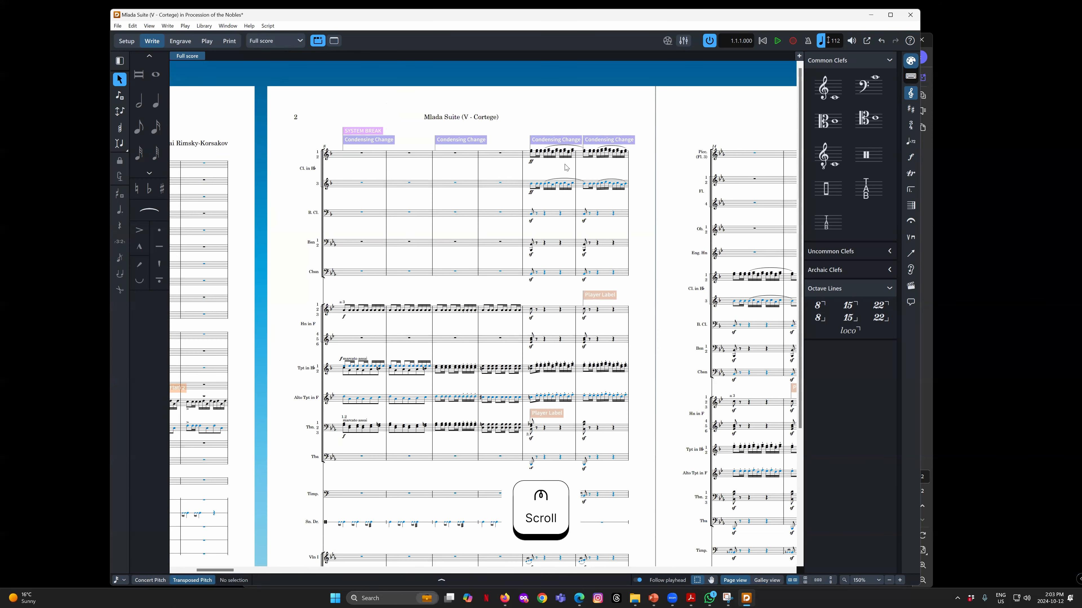
pyautogui.moveTo(225, 571); pyautogui.dragTo(232, 572)
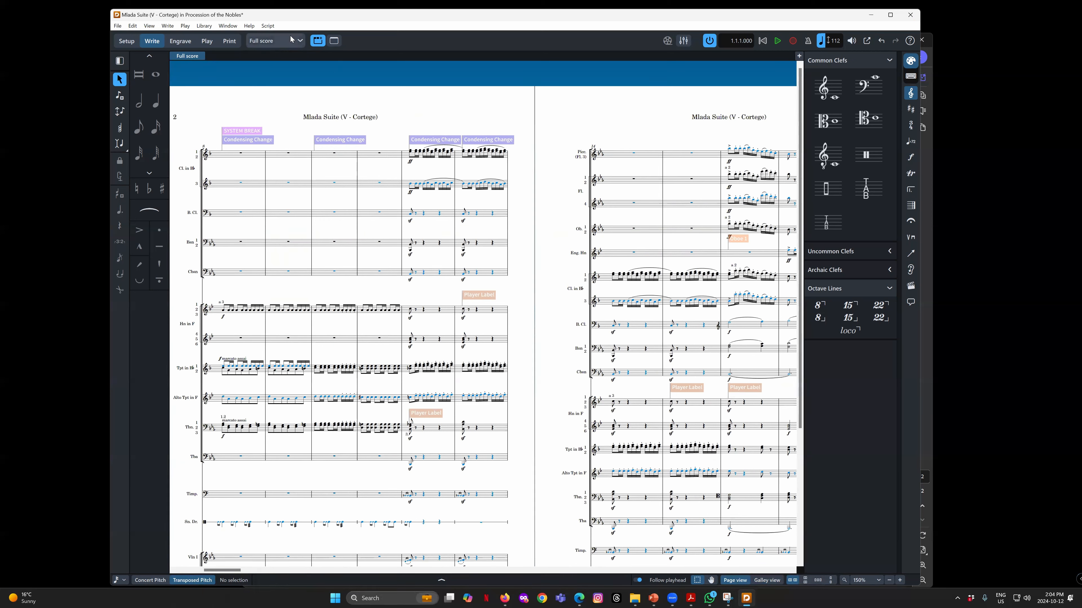
# Check the clarinet cue in bars 12–15 of the Flute 1 part layout and return to page 2 of the full score
pyautogui.click(271, 41)
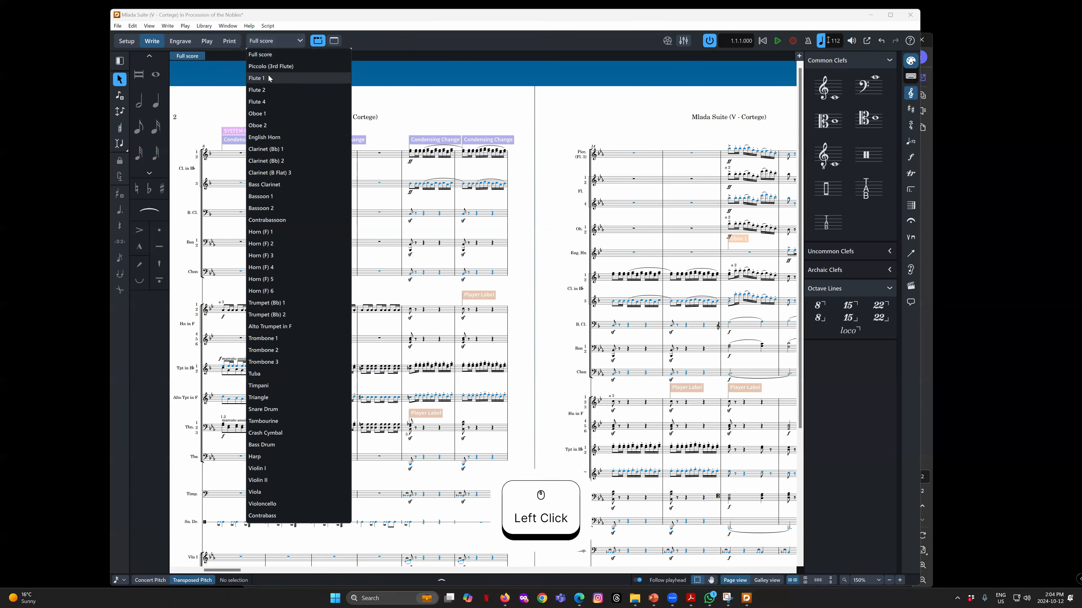
pyautogui.click(265, 78)
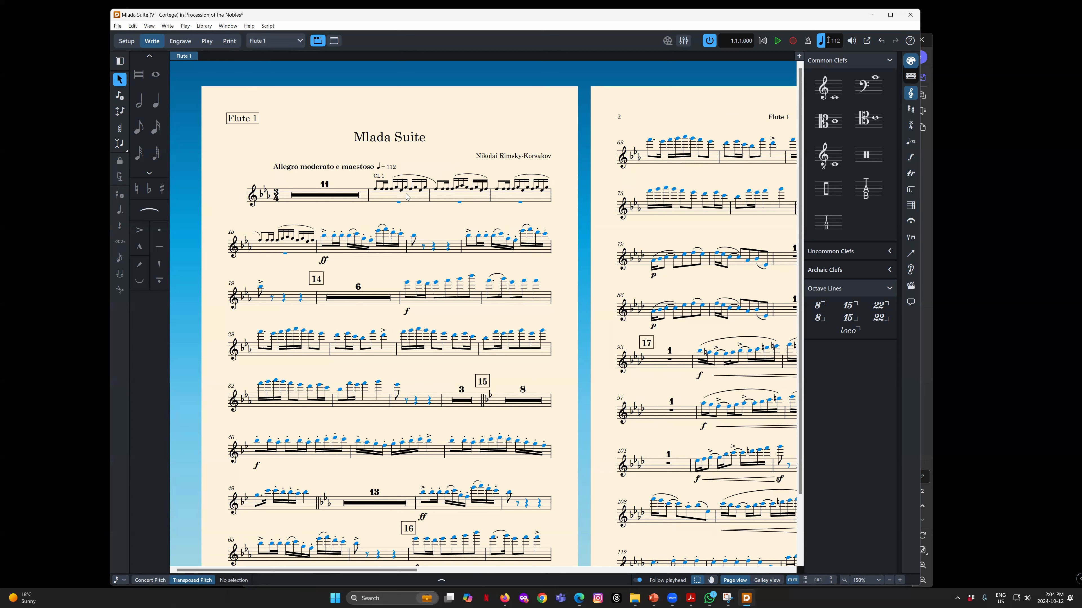
pyautogui.click(288, 40)
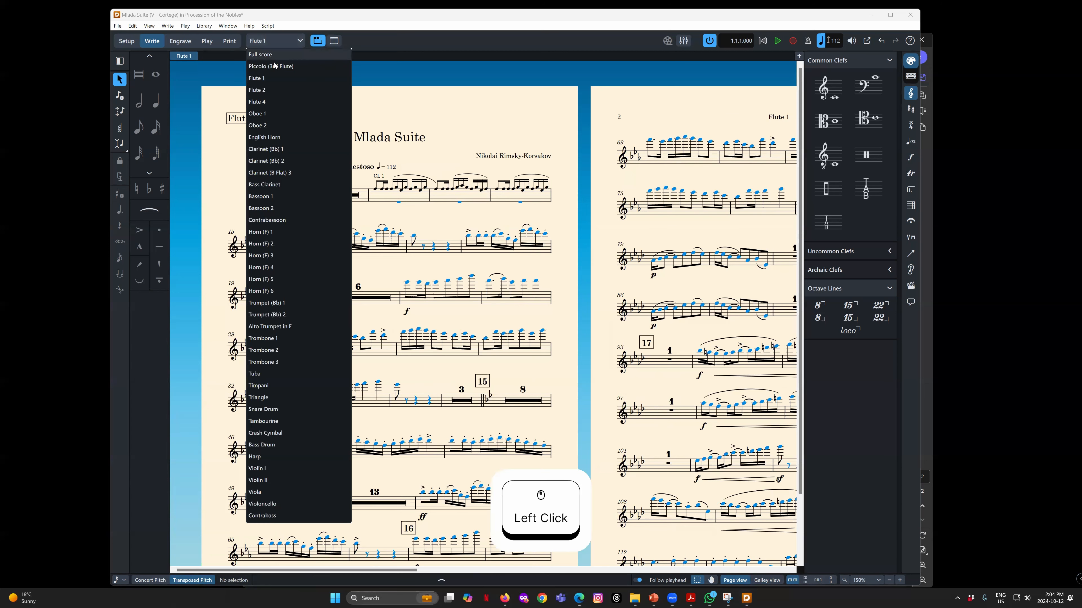
pyautogui.click(279, 54)
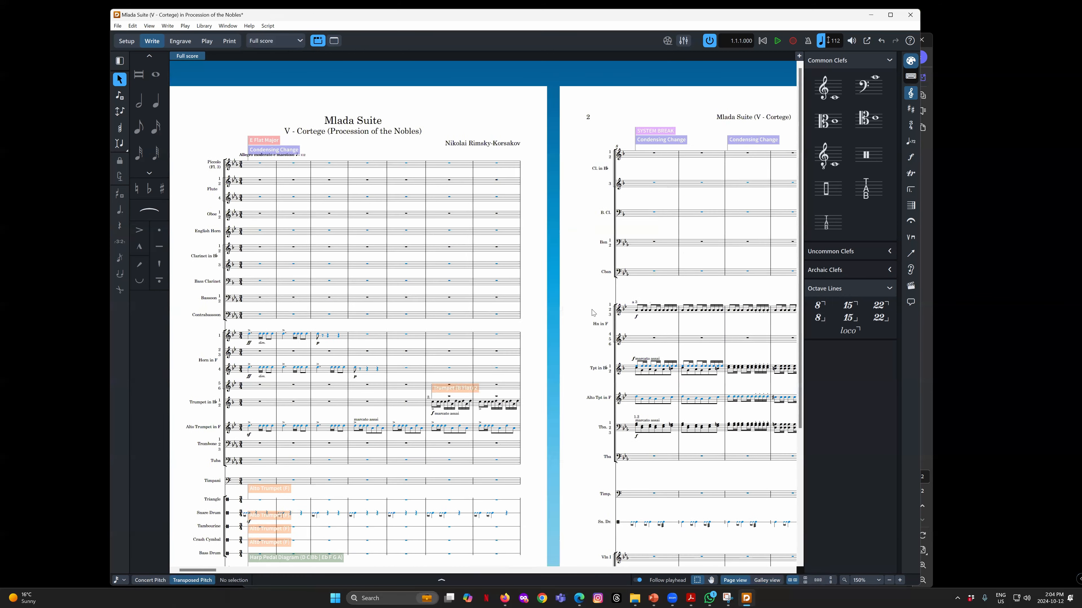
pyautogui.moveTo(593, 313); pyautogui.dragTo(293, 549)
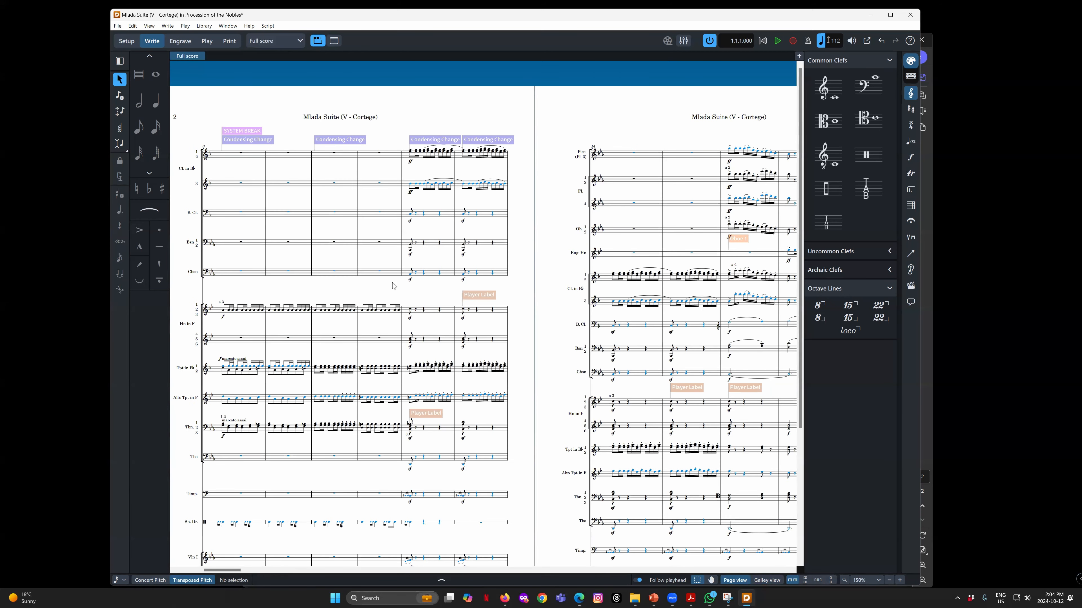
# In galley view, select a bar 12 note in each of the three B♭ clarinet staves and move the selection down one step
pyautogui.click(765, 580)
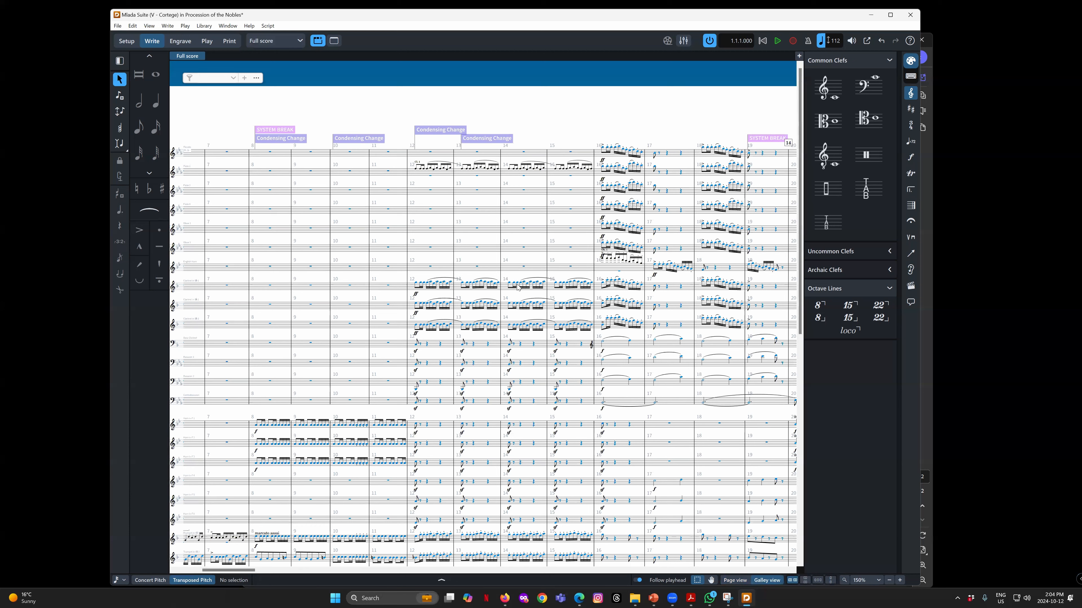
pyautogui.click(423, 285)
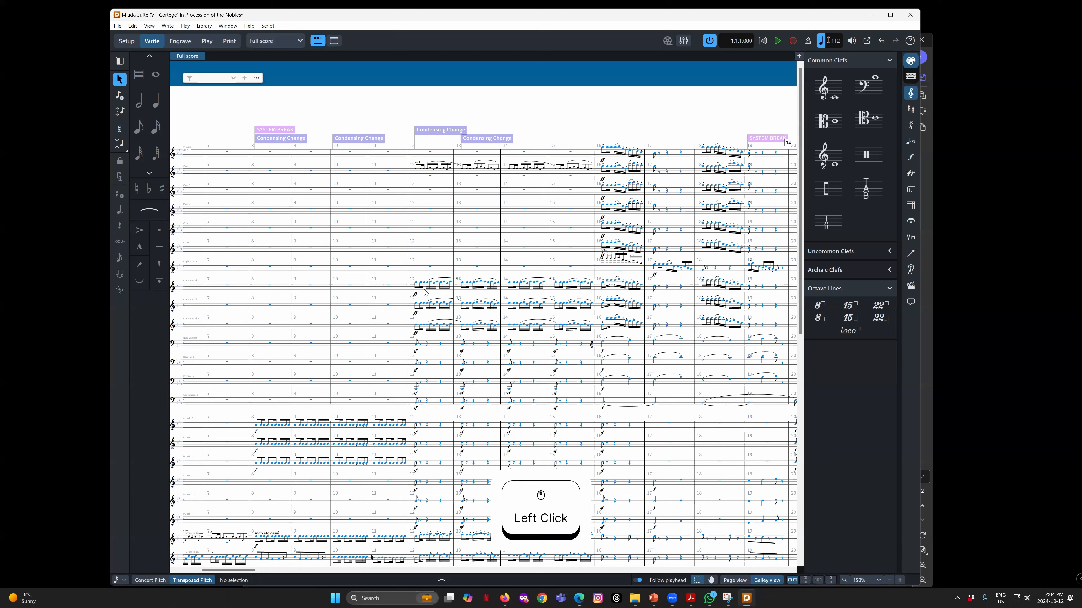
pyautogui.keyDown('ctrl'); pyautogui.click(424, 308); pyautogui.keyUp('ctrl')
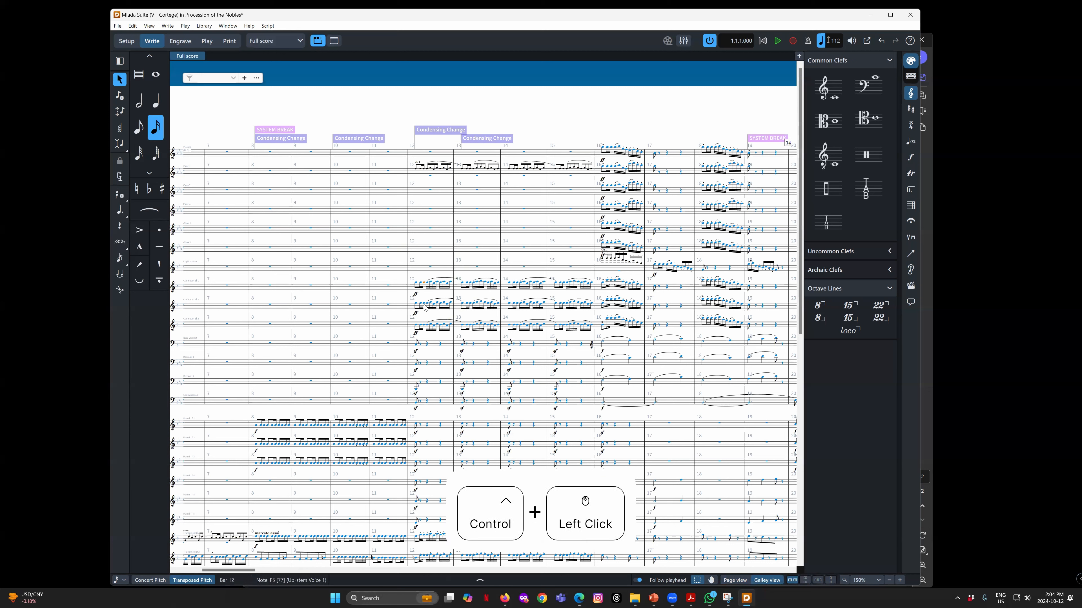
pyautogui.keyDown('ctrl'); pyautogui.click(423, 325); pyautogui.keyUp('ctrl')
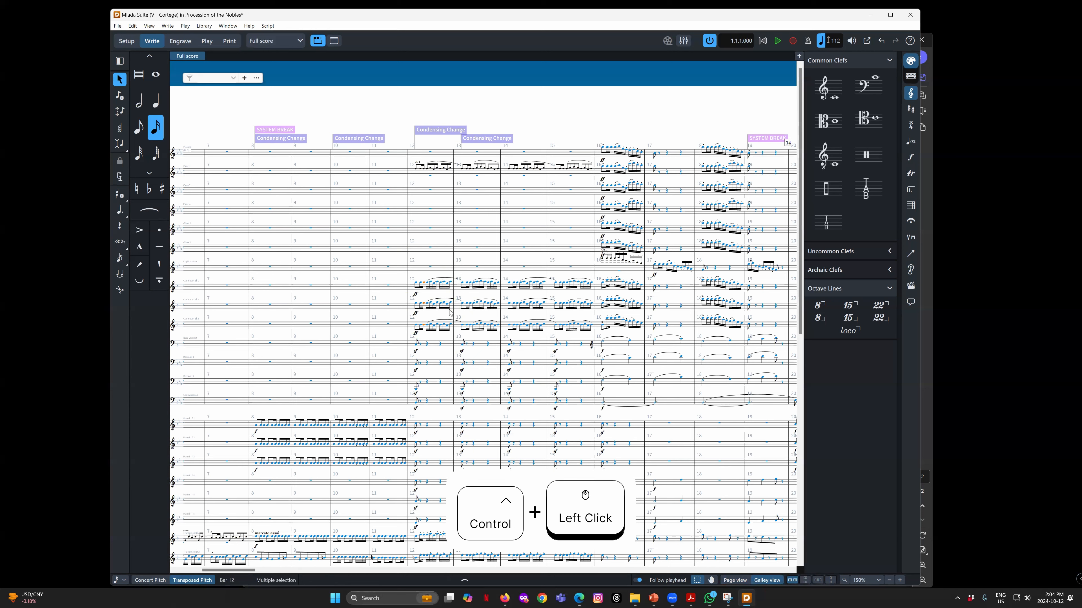
pyautogui.hotkey('alt', 'Down')
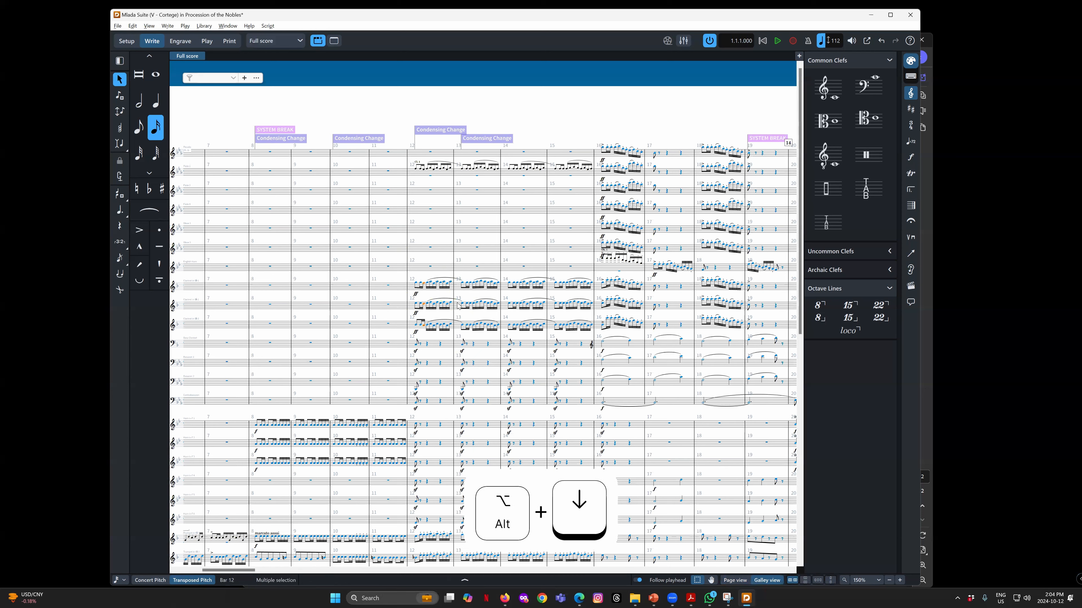
pyautogui.click(436, 260)
pyautogui.click(436, 260)
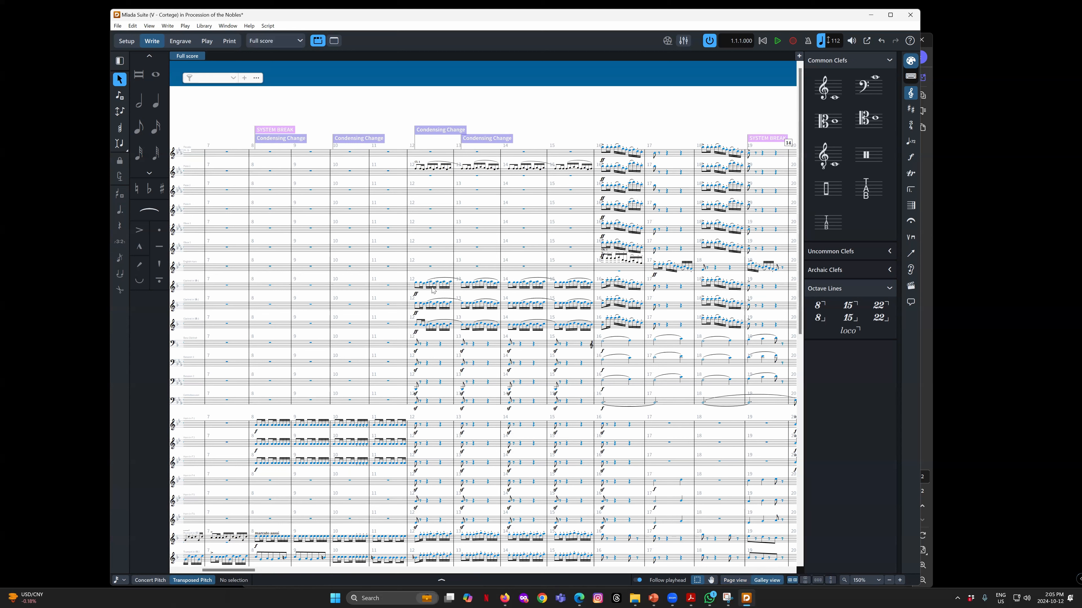
# Open the Flute 1 part and select the clarinet cue in bars 12–15
pyautogui.click(269, 40)
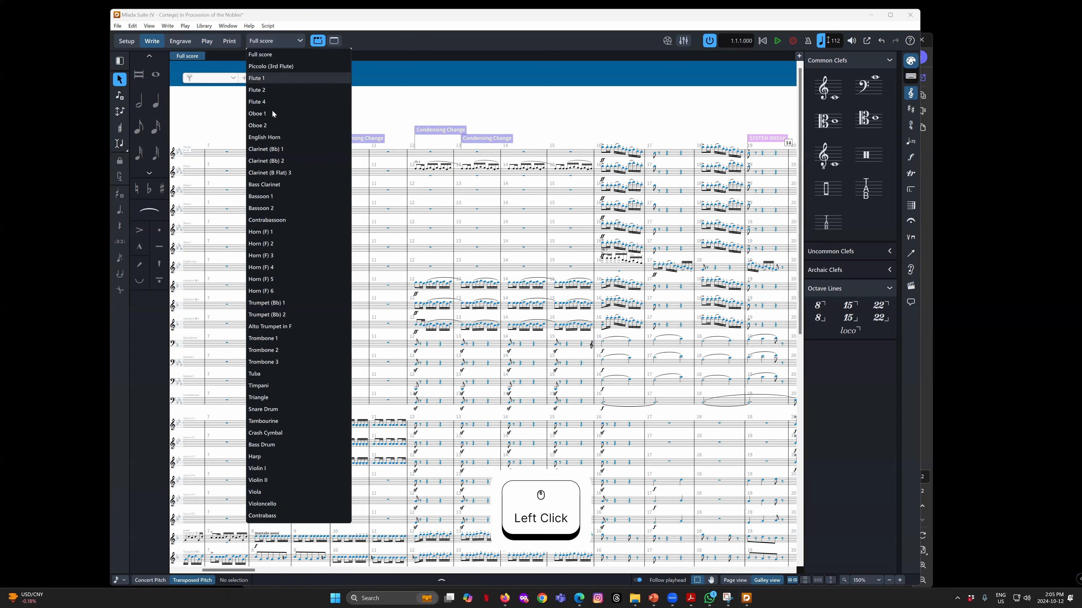
pyautogui.click(265, 79)
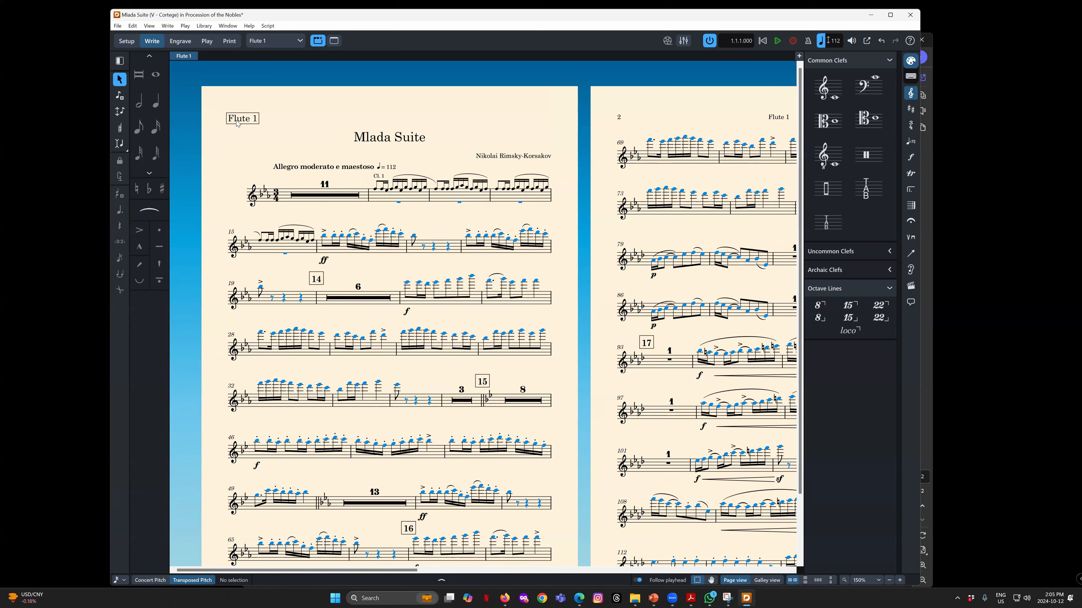
pyautogui.click(387, 191)
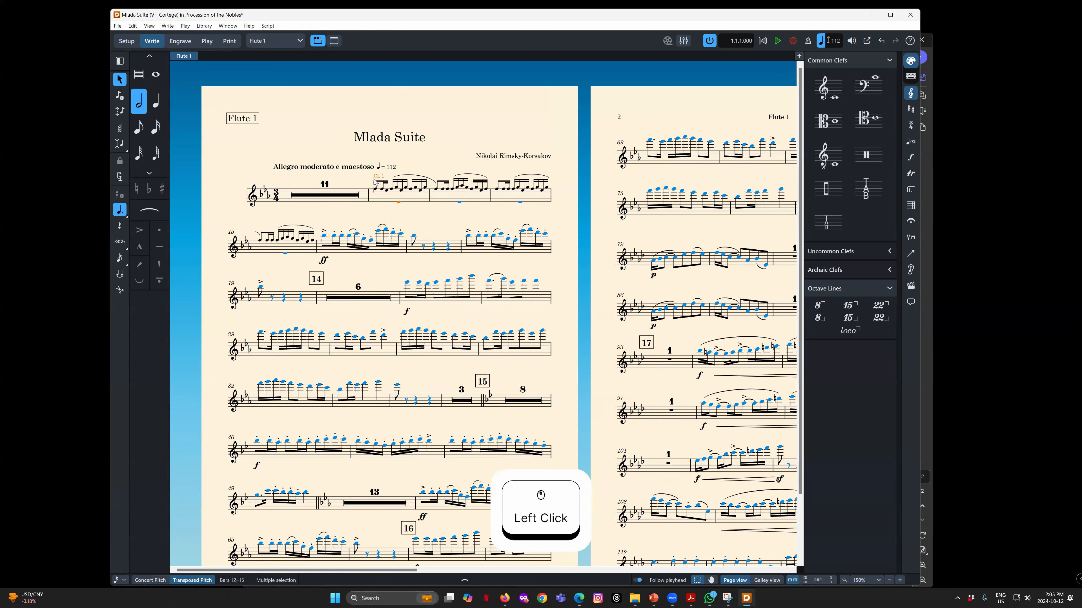
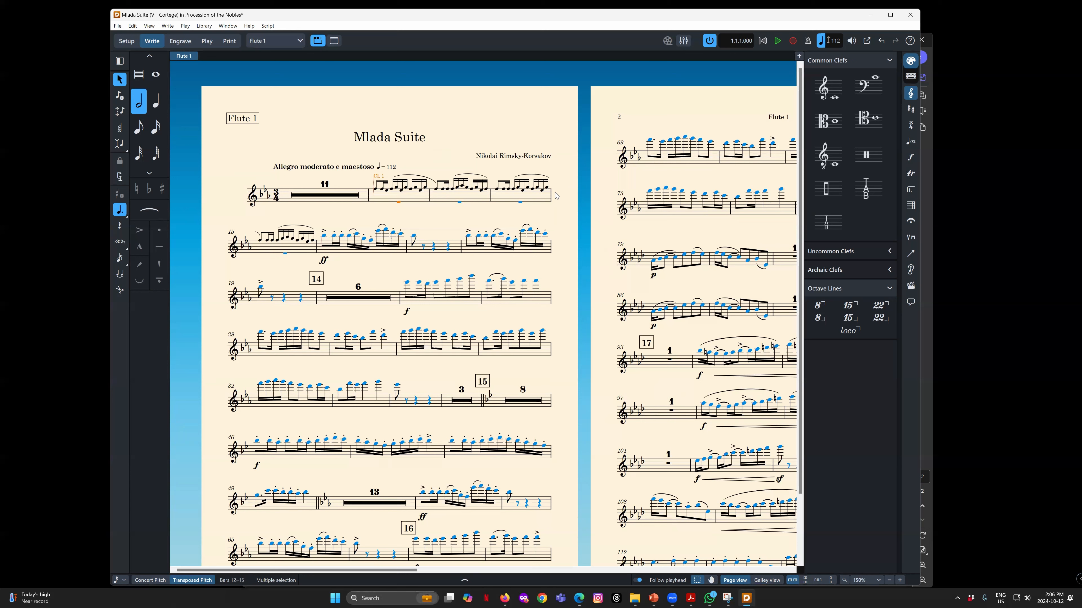
# Return to the beginning of the full score and display it in page view
pyautogui.click(274, 42)
pyautogui.click(268, 65)
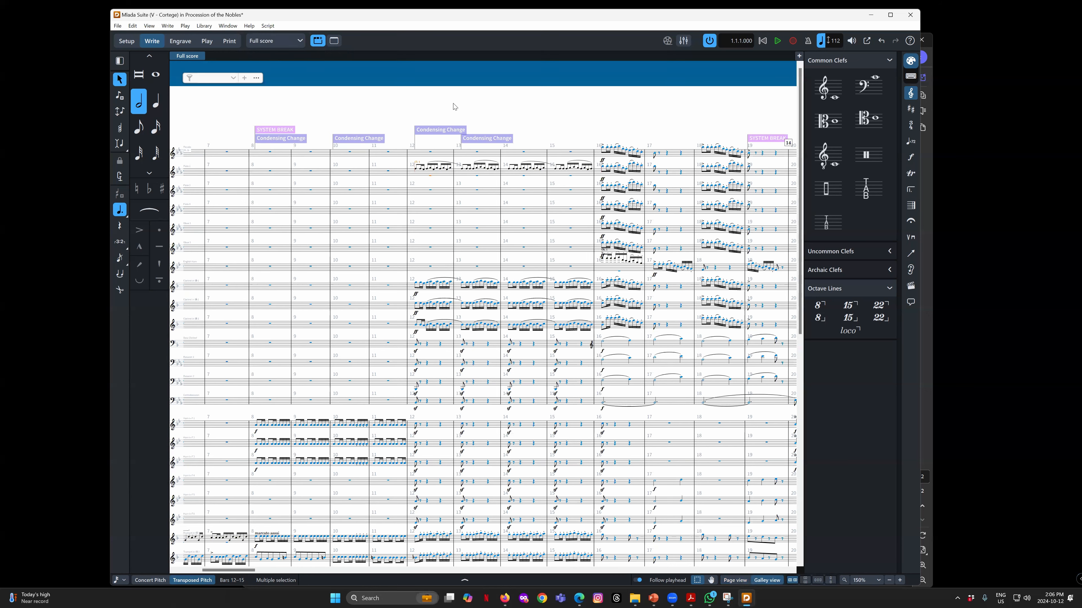
pyautogui.moveTo(230, 570); pyautogui.dragTo(203, 569)
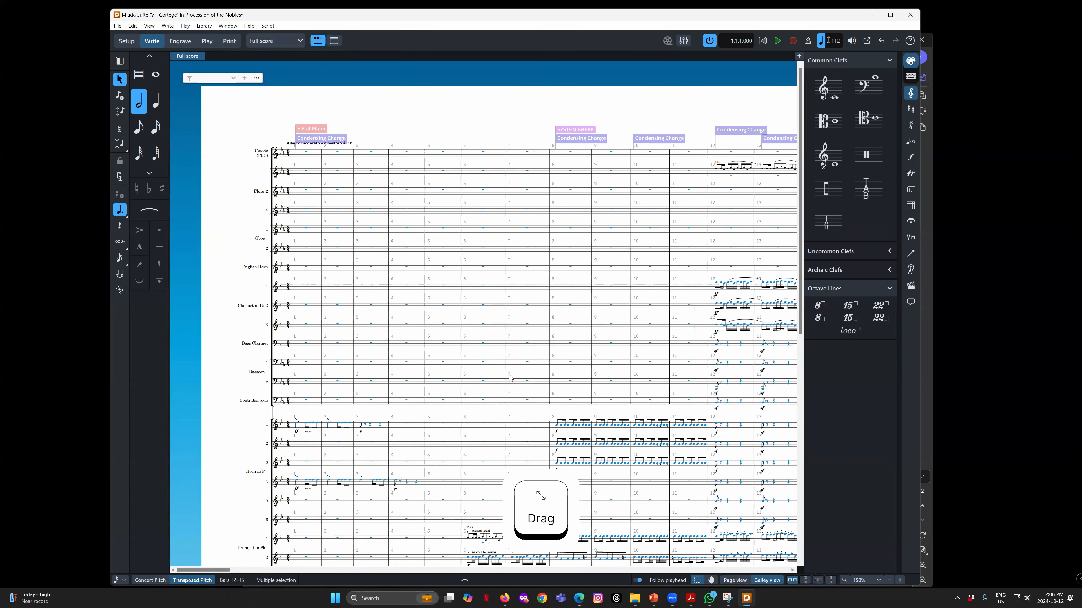
pyautogui.click(734, 581)
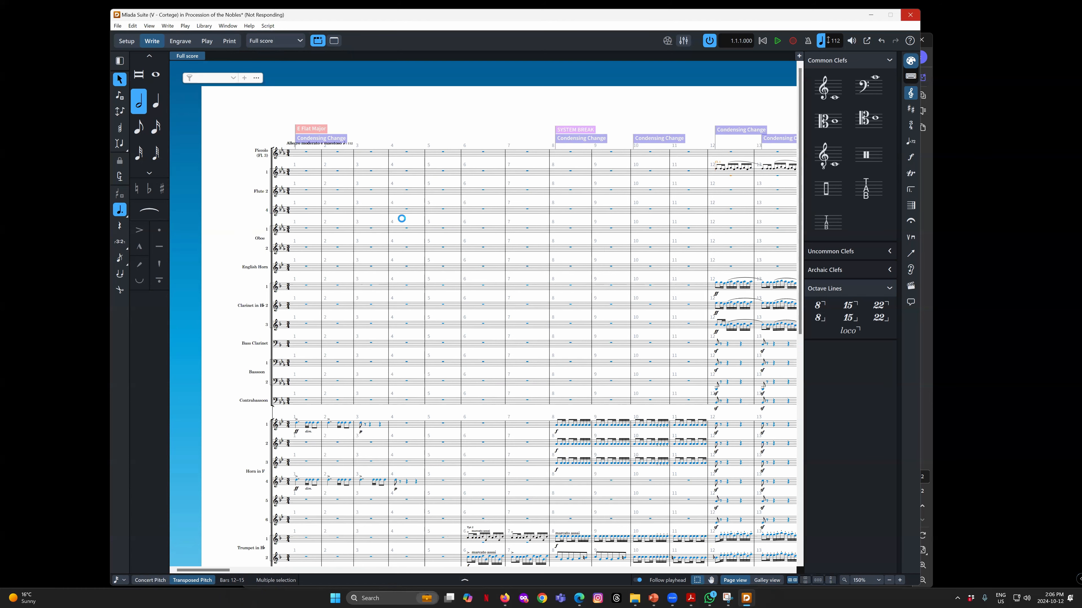
pyautogui.click(212, 570)
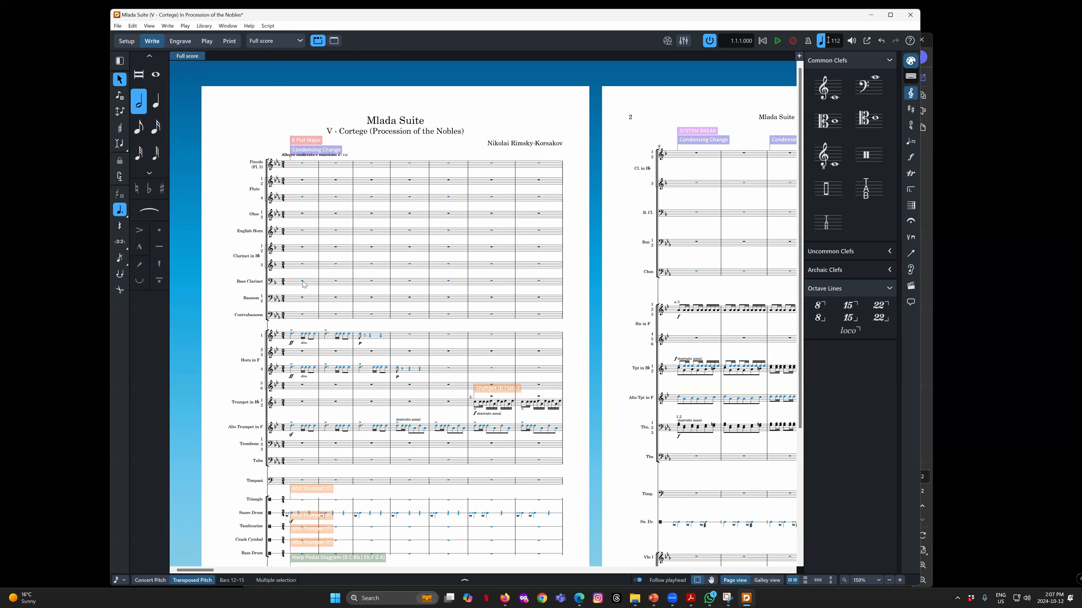
# Enter quarter notes, starting with C, in bars 1 and 2 of the Clarinet 3 staff
pyautogui.click(302, 265)
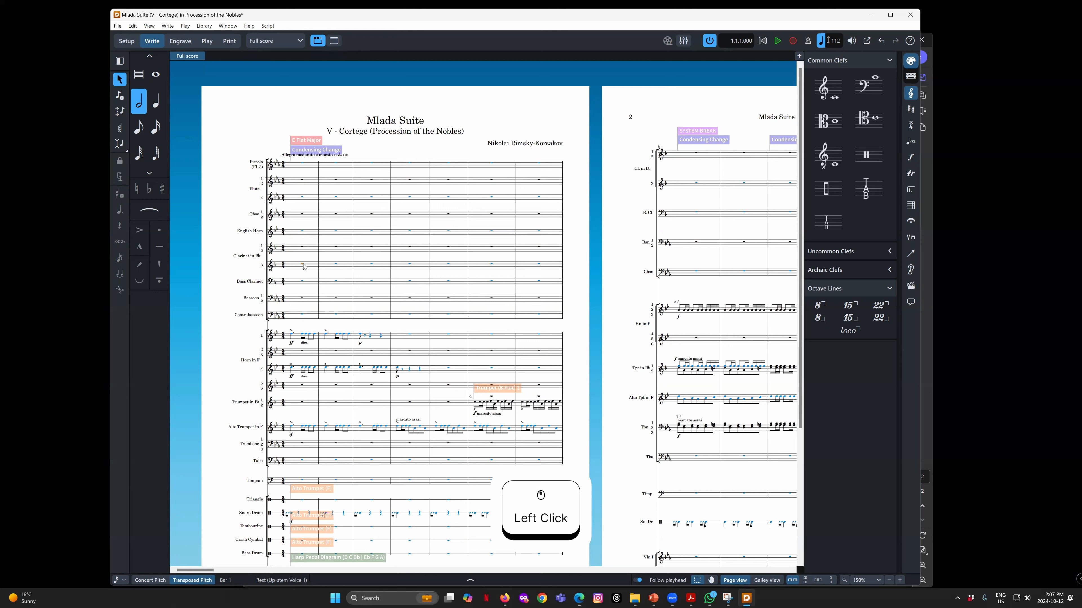
pyautogui.click(302, 265)
pyautogui.click(302, 264)
pyautogui.press('Return')
pyautogui.press('c')
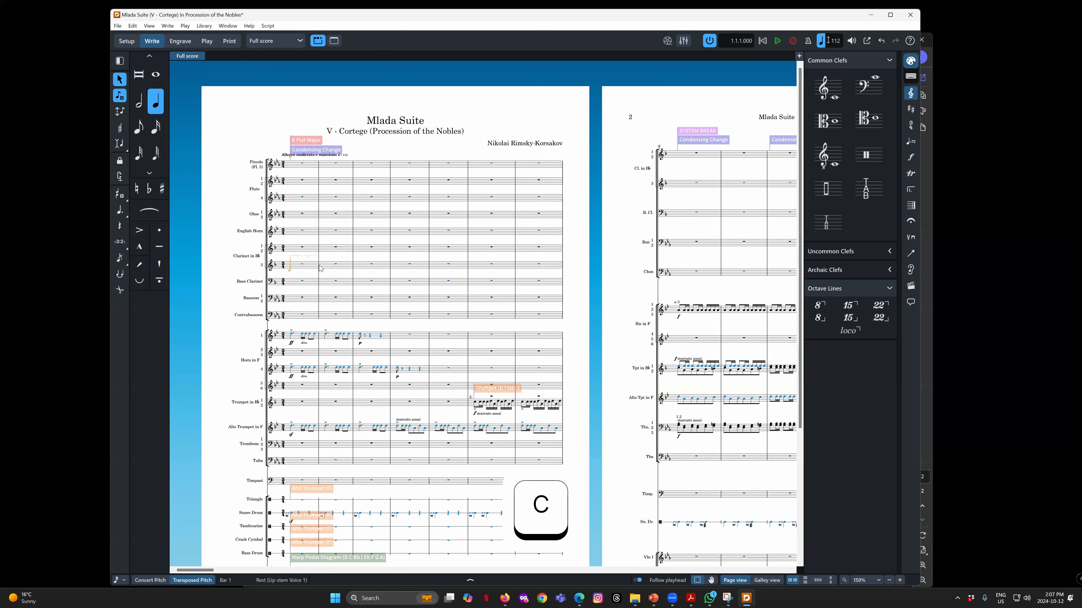
pyautogui.press('Right')
pyautogui.press('c')
pyautogui.press('d')
pyautogui.click(303, 267)
pyautogui.click(291, 267)
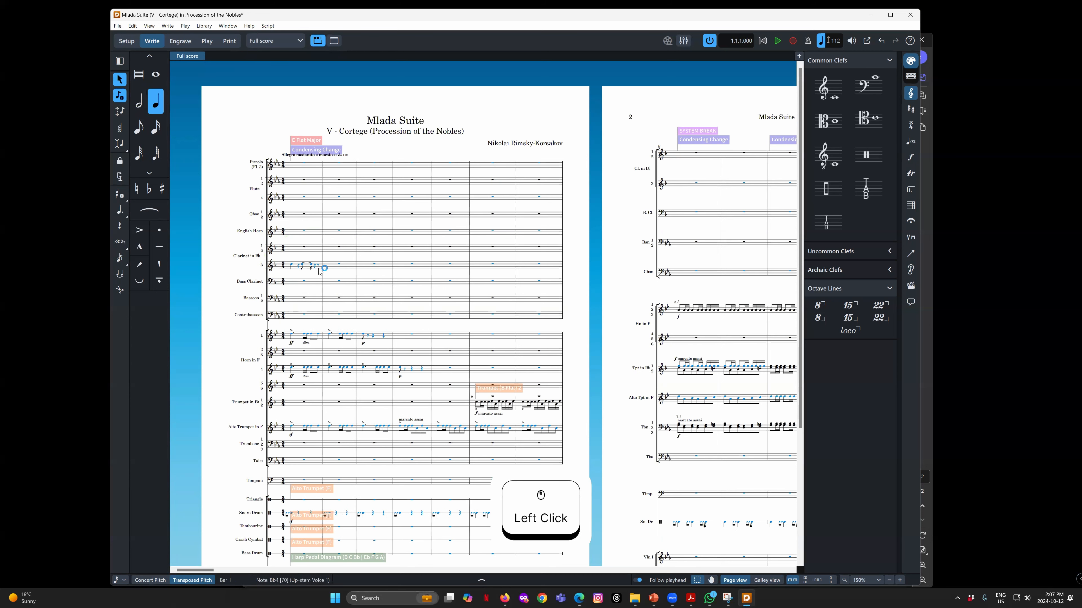
pyautogui.click(316, 262)
pyautogui.click(332, 263)
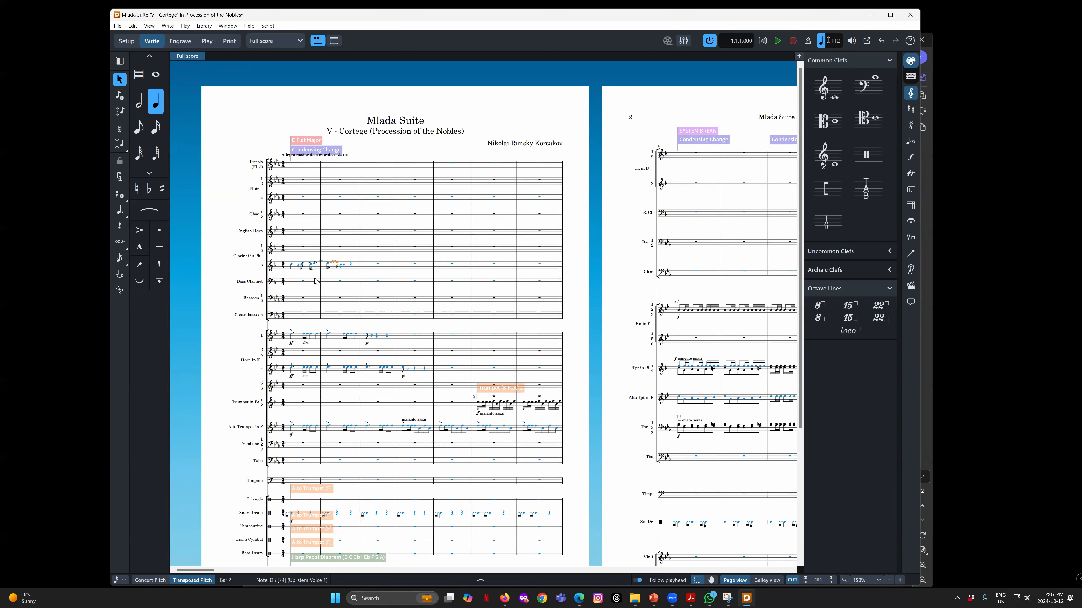
# Try to select the bar 1 and bar 2 rests on the condensed Clarinet 1–2 staff
pyautogui.click(304, 251)
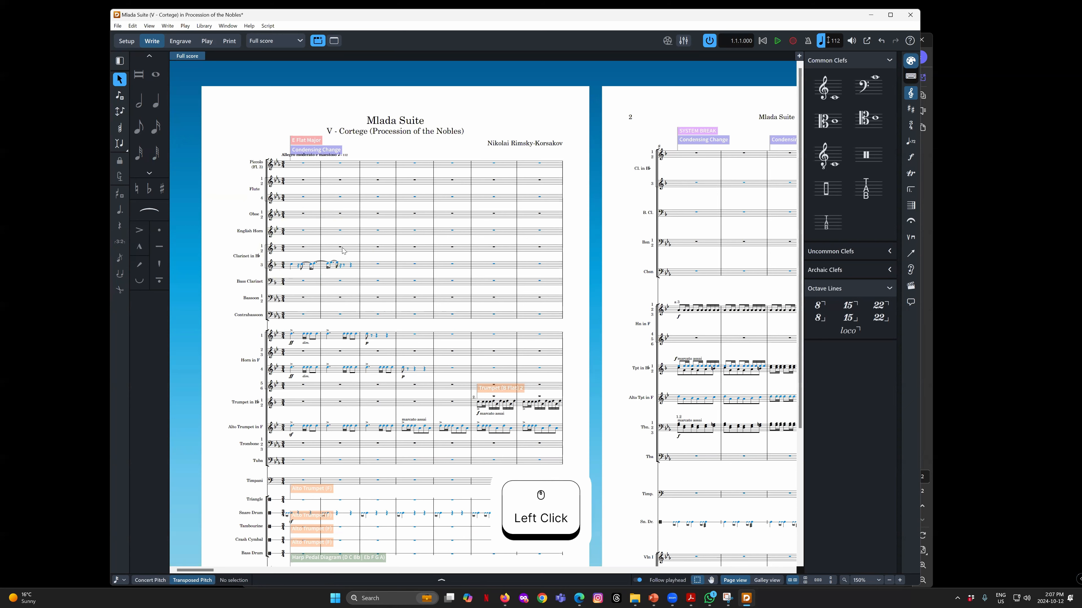
pyautogui.click(325, 251)
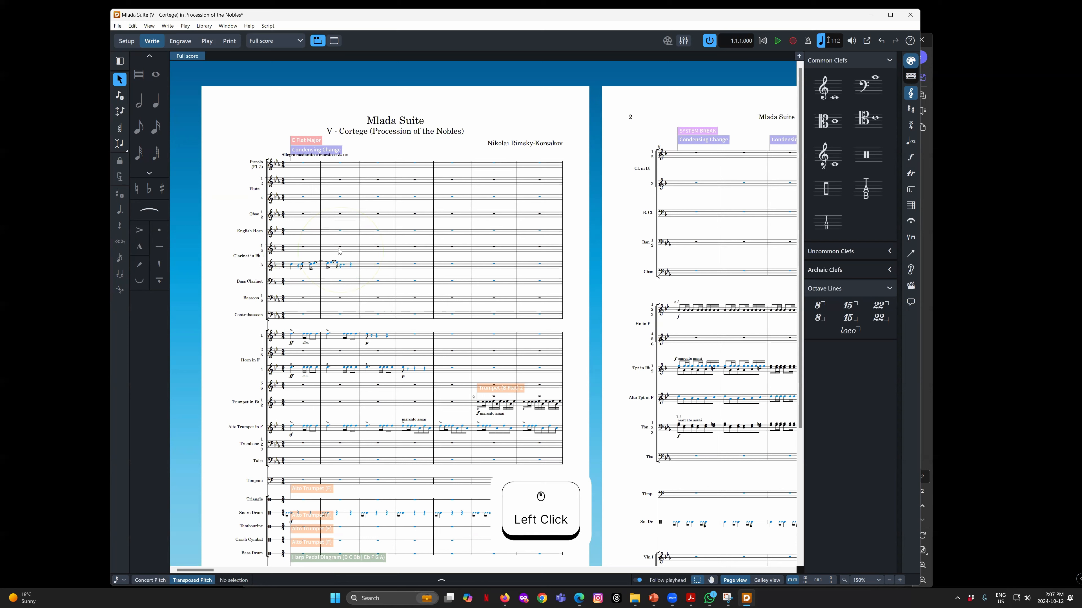
pyautogui.click(310, 251)
pyautogui.click(343, 251)
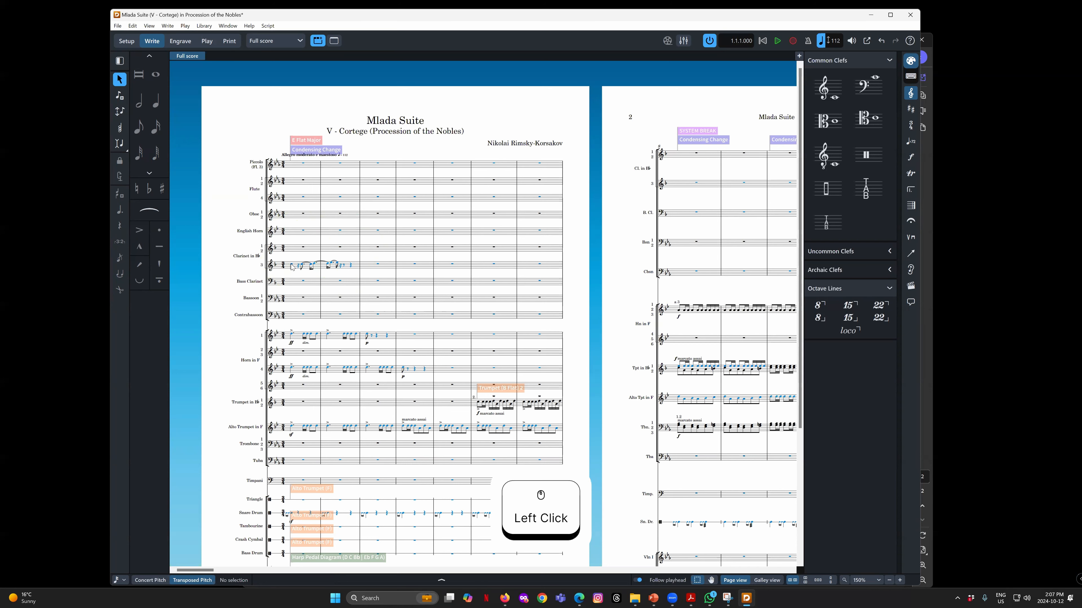
pyautogui.click(346, 250)
pyautogui.click(317, 248)
pyautogui.click(348, 251)
pyautogui.click(342, 249)
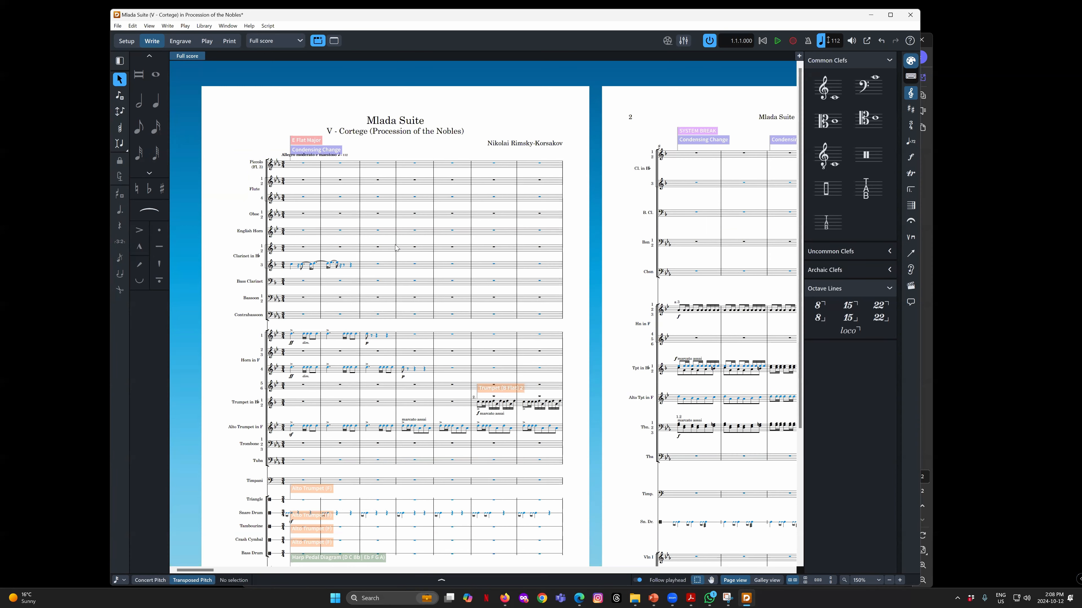
# Delete the notes entered in bars 1–2 of the Clarinet 3 staff and clear the selection
pyautogui.click(356, 269)
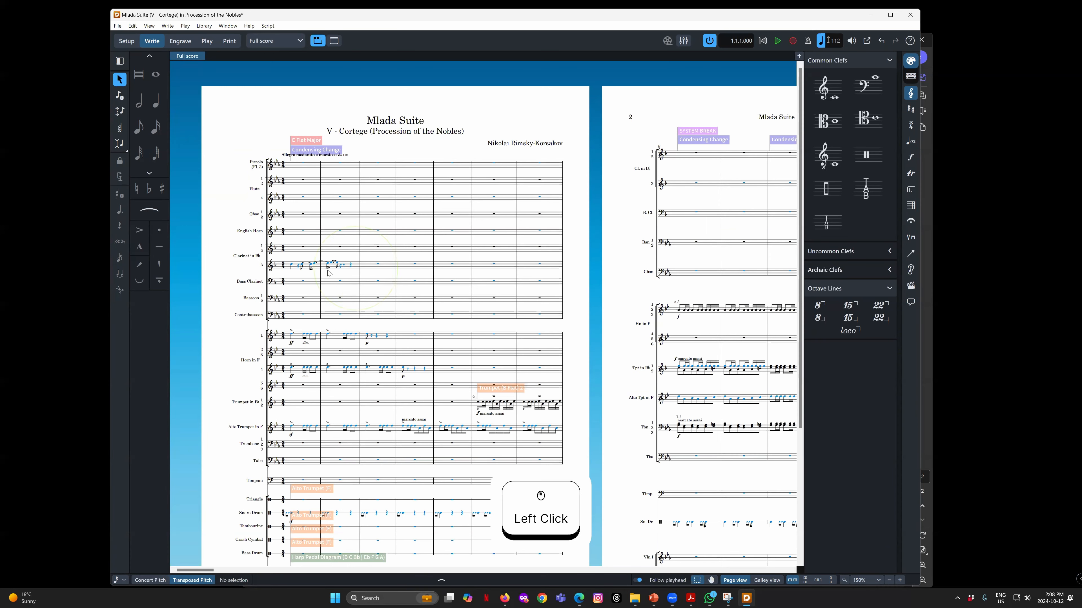
pyautogui.keyDown('shift'); pyautogui.click(293, 267); pyautogui.keyUp('shift')
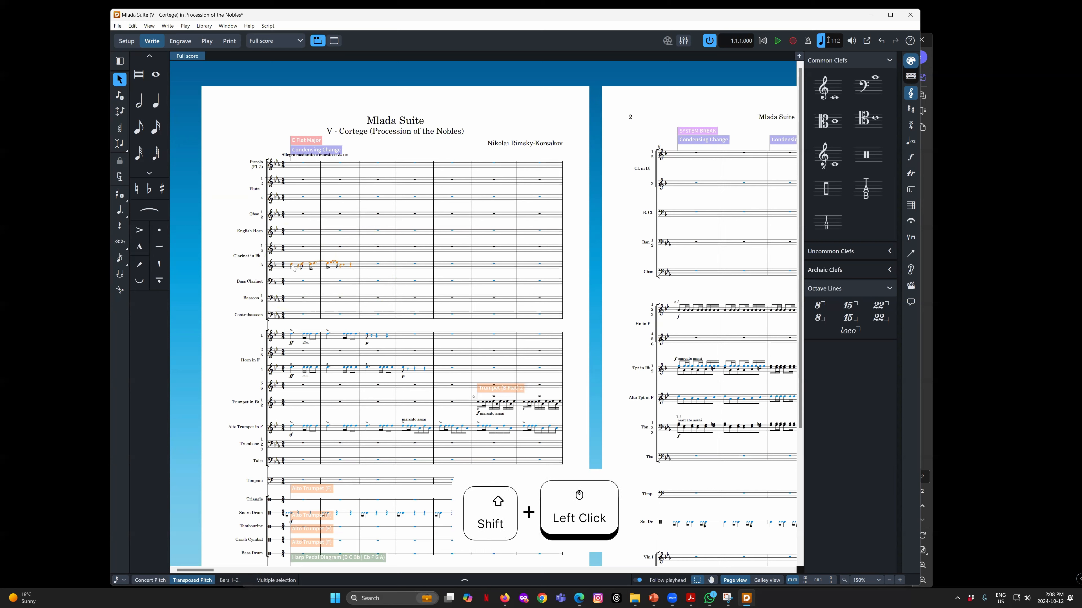
pyautogui.press('Delete')
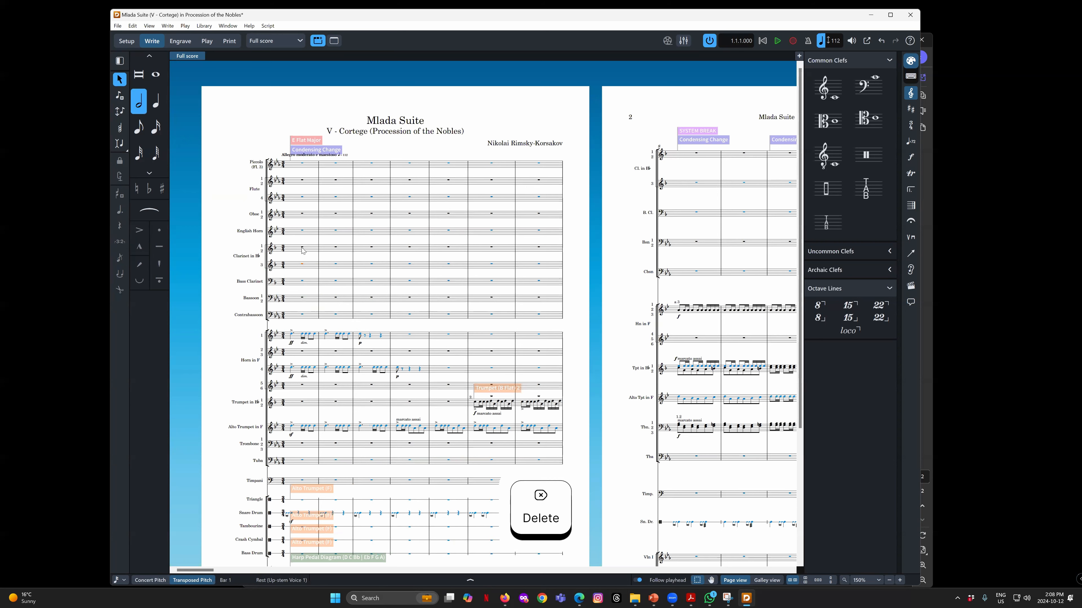
pyautogui.click(313, 266)
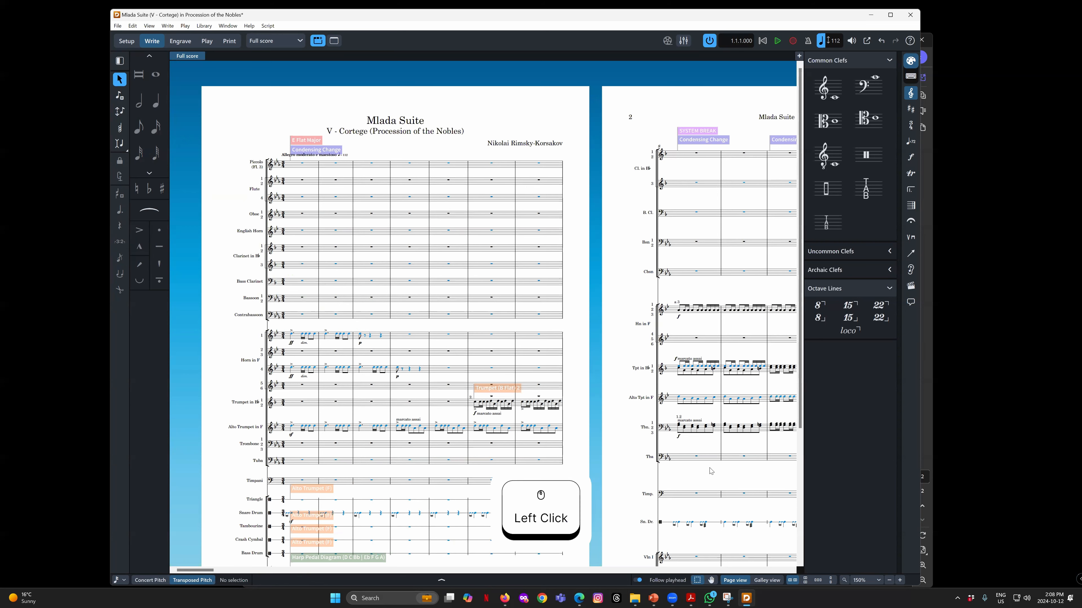
# Switch the full score to galley view, check the Condensing setting and inspect the separate clarinet staves from bar 1
pyautogui.click(770, 580)
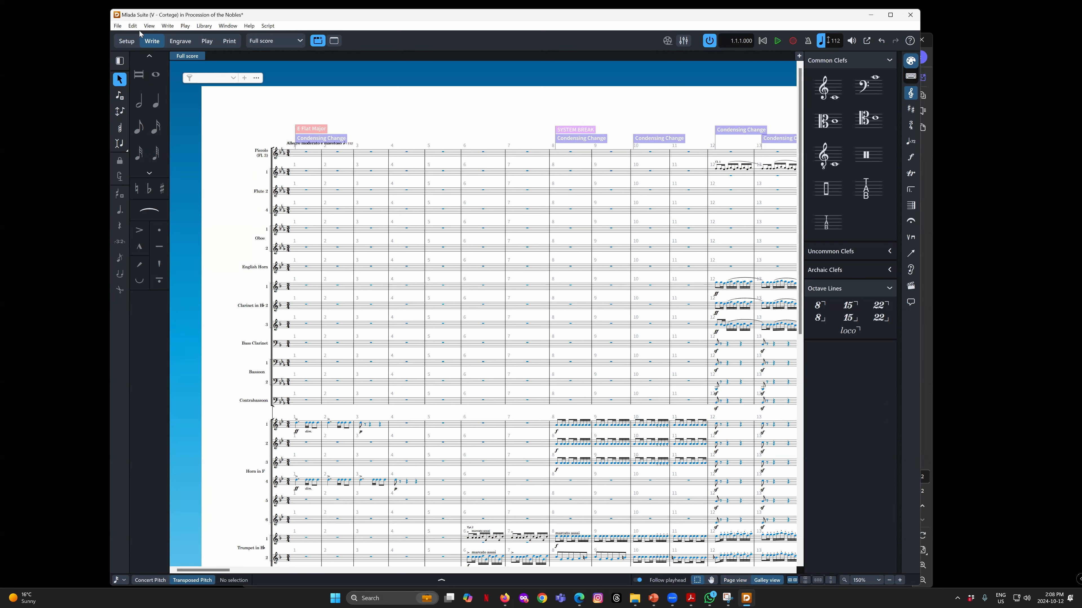
pyautogui.click(132, 26)
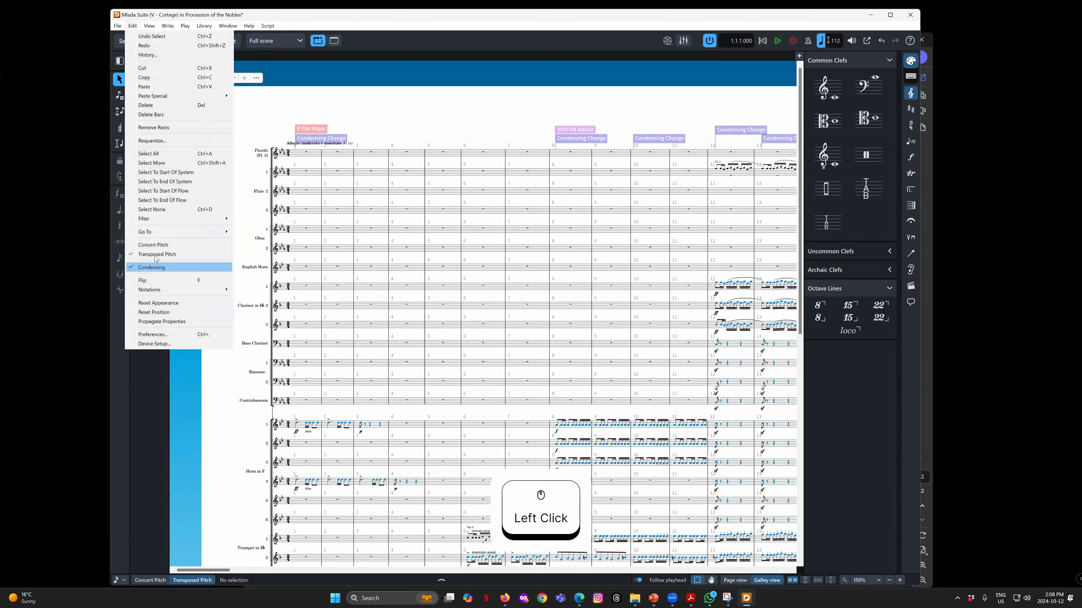
pyautogui.click(134, 27)
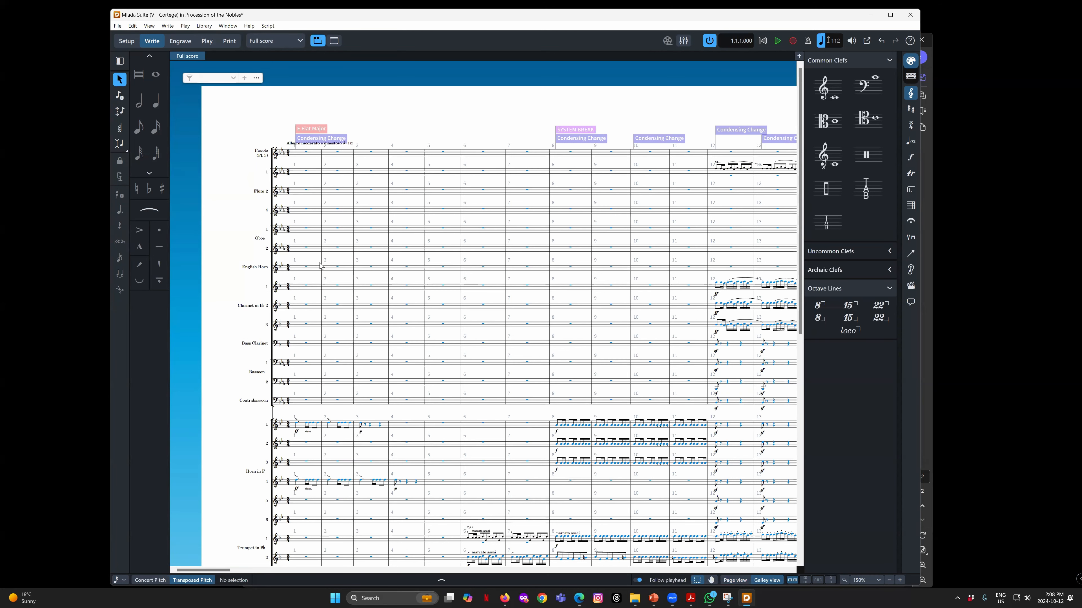
pyautogui.click(308, 292)
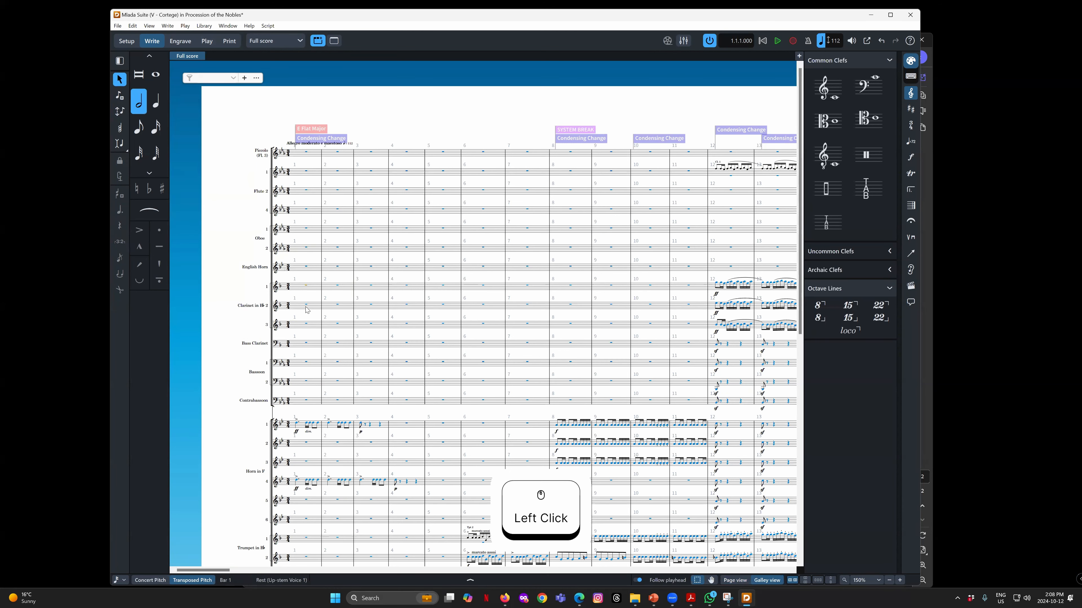
pyautogui.click(307, 326)
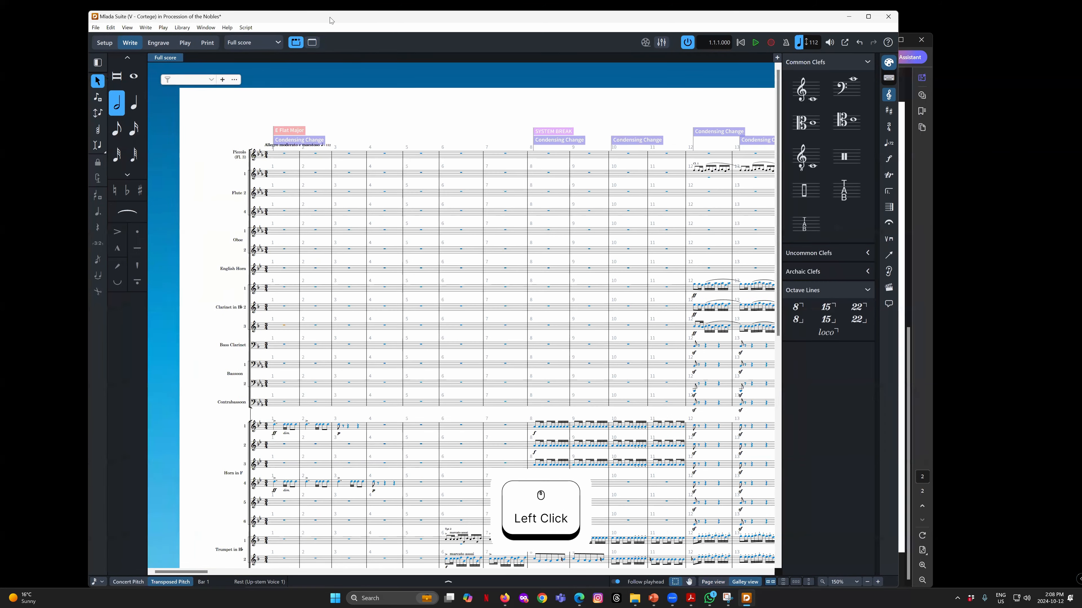
pyautogui.click(330, 19)
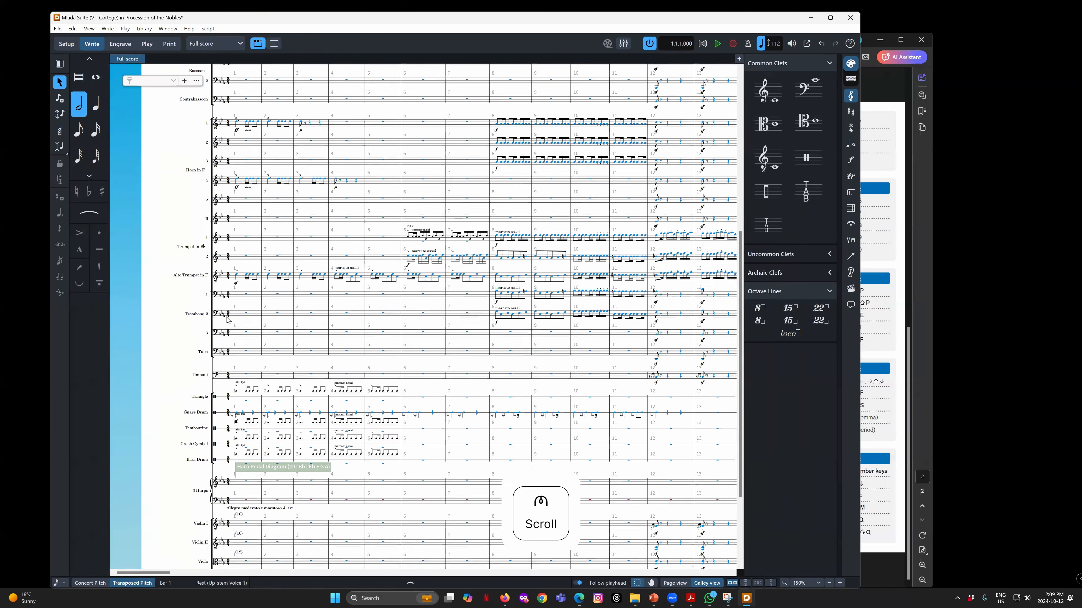
pyautogui.scroll(-4, 229, 320)
pyautogui.scroll(10, 228, 320)
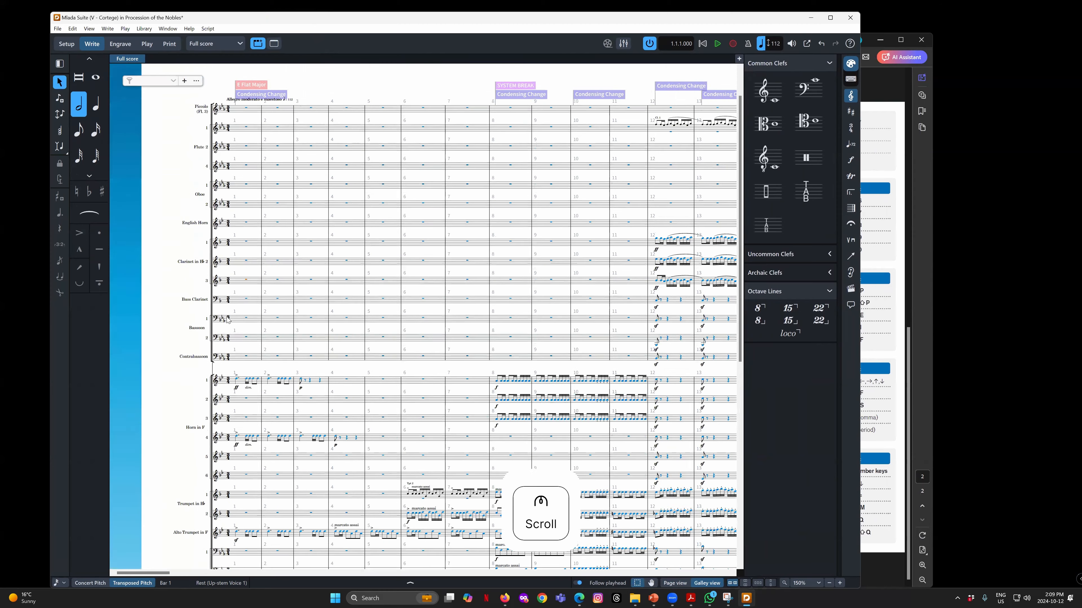
# Show where a MusicXML file is imported, and leave the file selection without opening a file
pyautogui.click(58, 29)
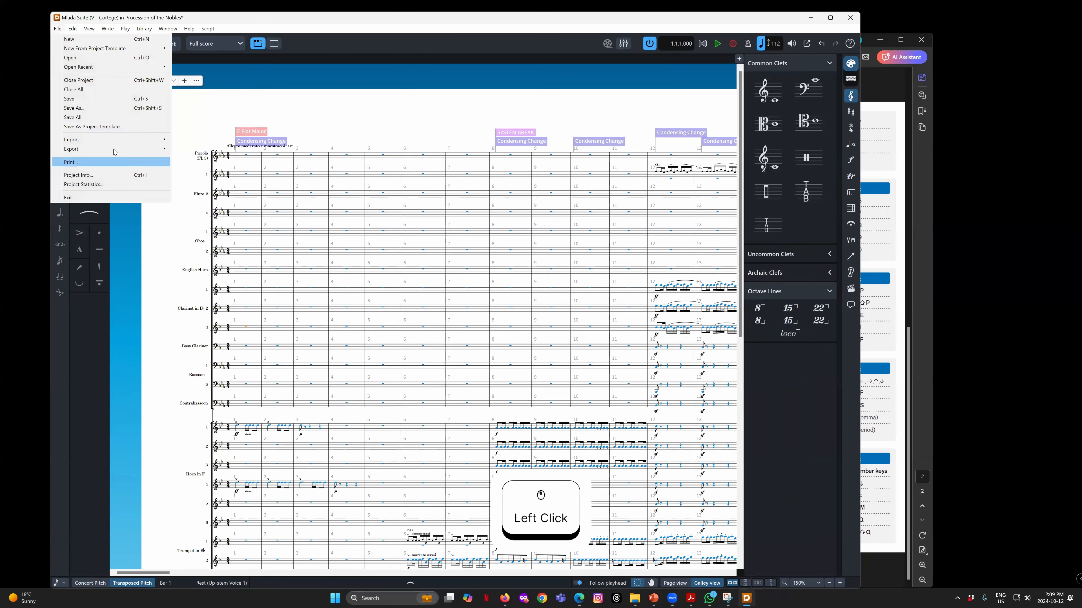
pyautogui.moveTo(107, 144)
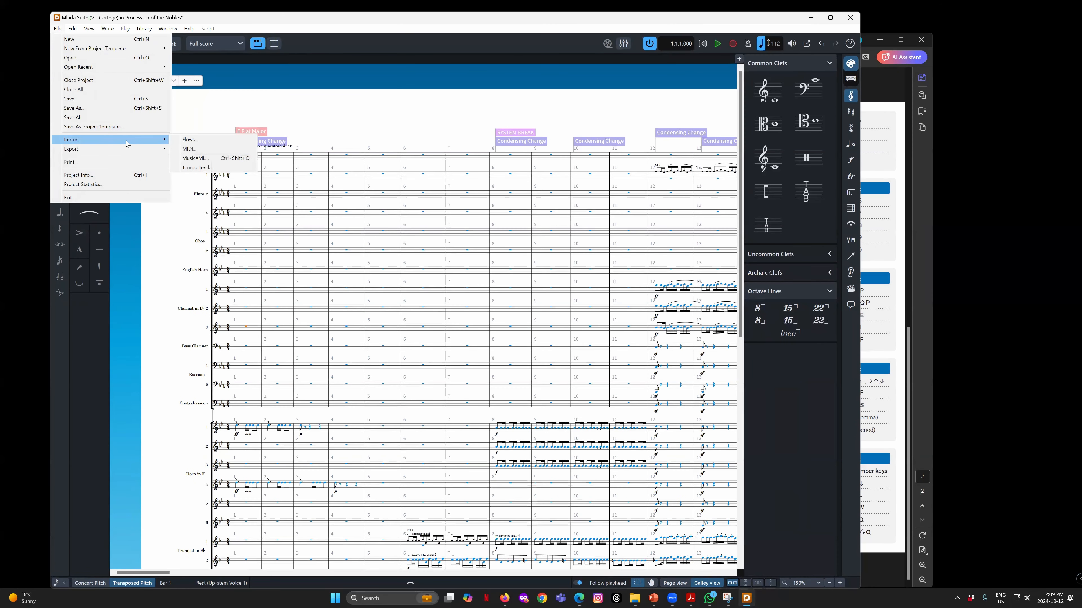
pyautogui.click(202, 160)
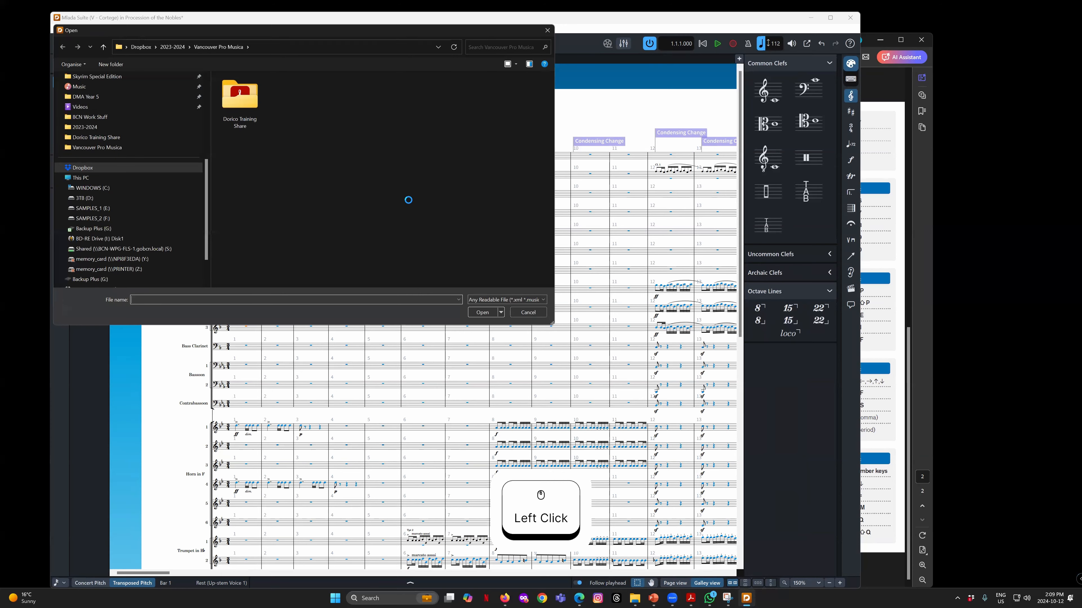
pyautogui.click(529, 312)
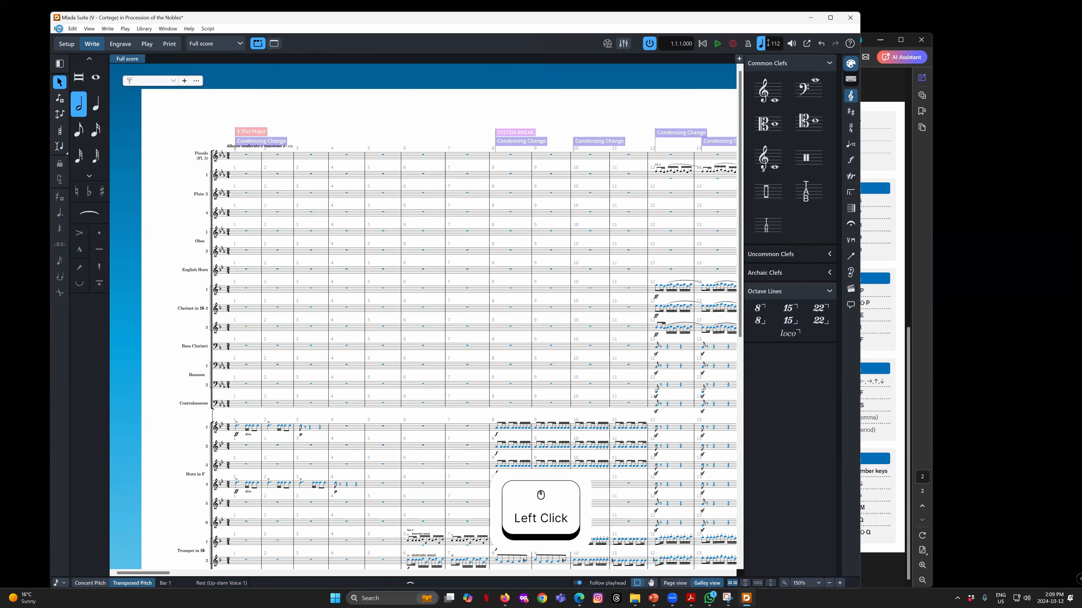
# Open the MusicXML Import preferences and review the options for notes and chords, rests and other notations
pyautogui.click(72, 29)
pyautogui.click(107, 336)
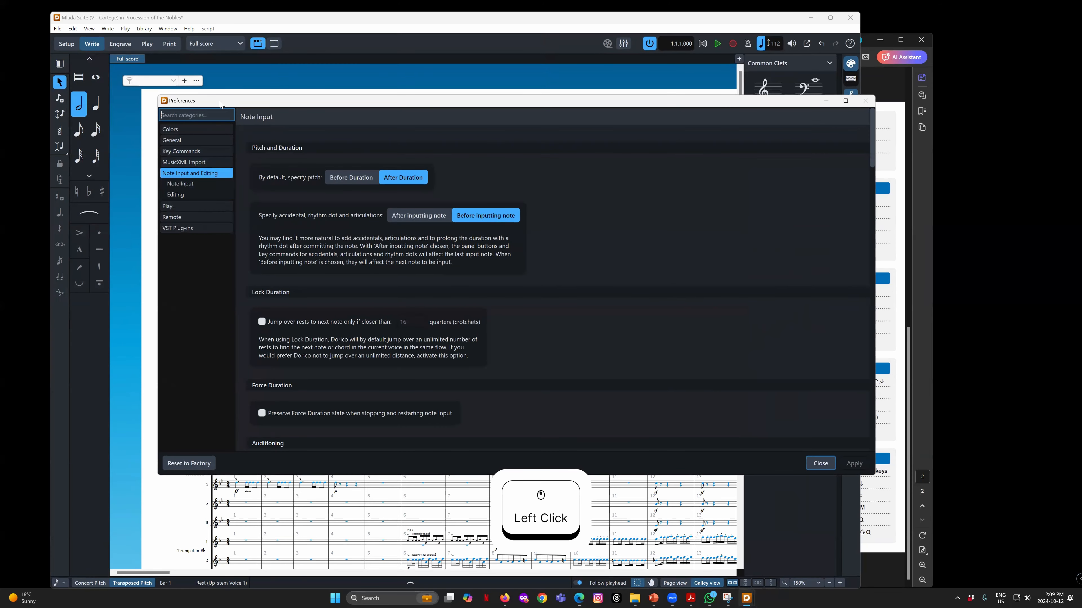
pyautogui.moveTo(223, 100); pyautogui.dragTo(205, 101)
pyautogui.click(181, 162)
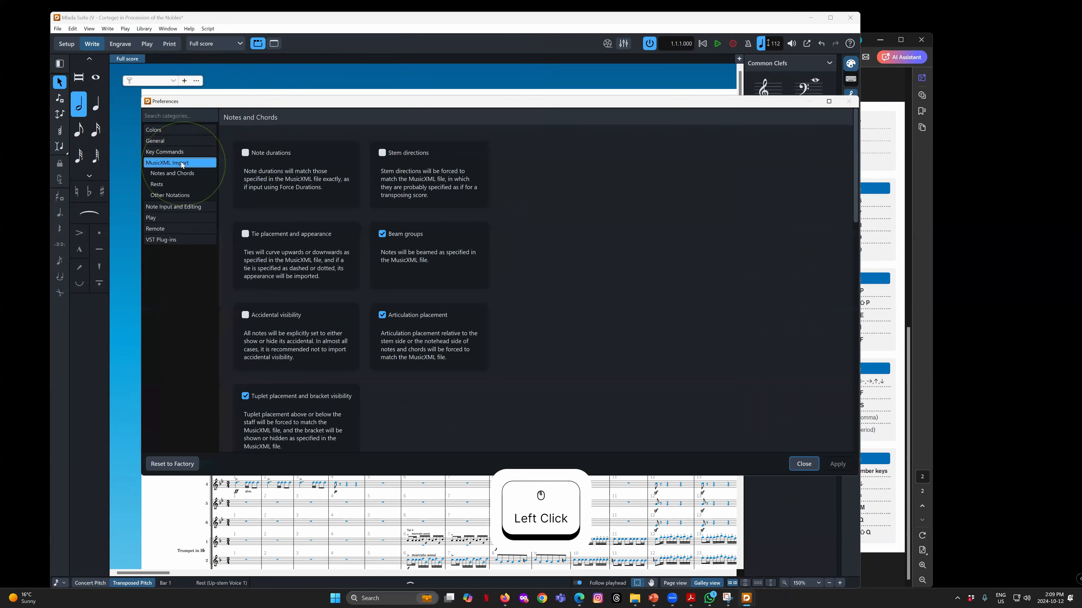
pyautogui.scroll(-15, 536, 312)
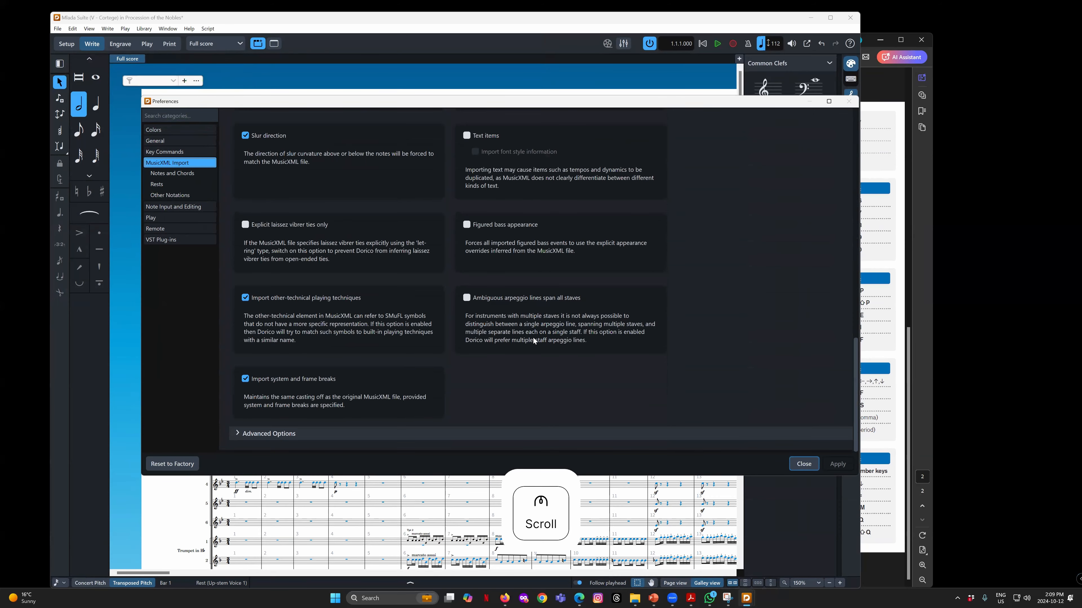
pyautogui.scroll(15, 533, 337)
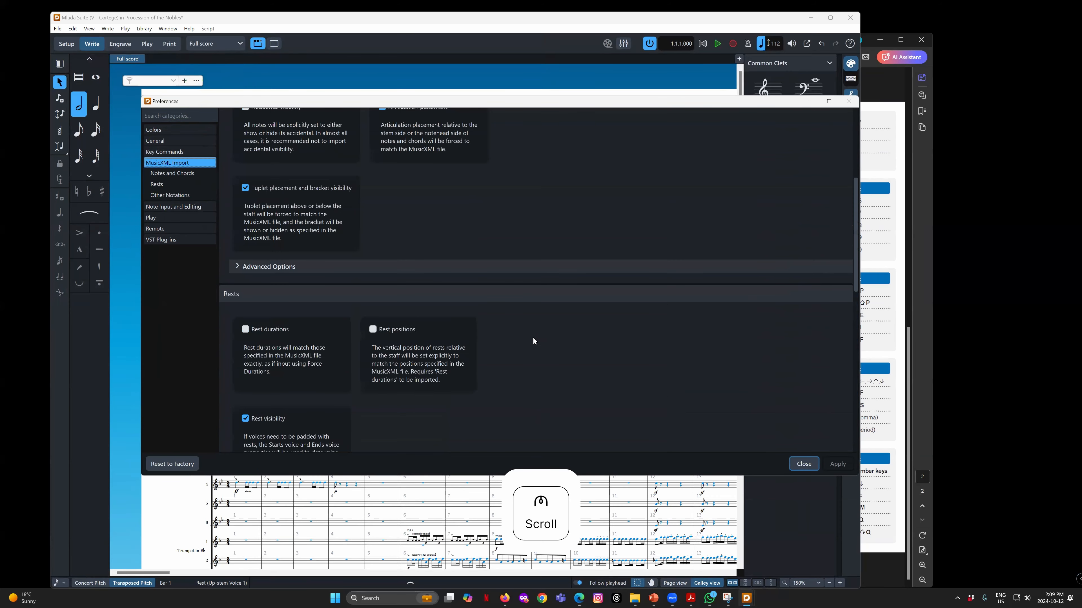
pyautogui.scroll(5, 534, 341)
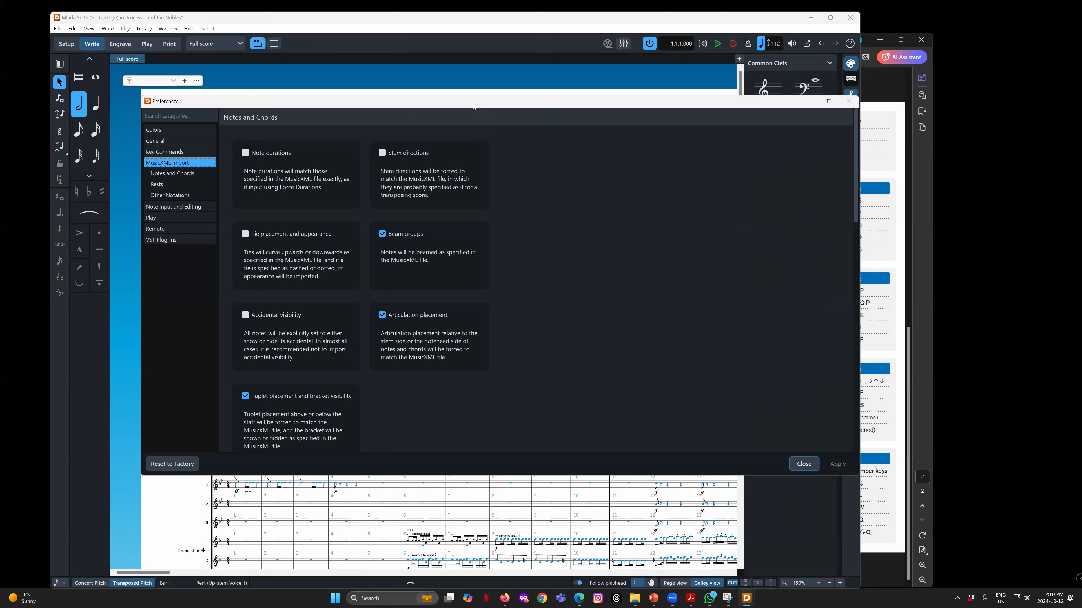
# Switch the Beam groups import option off and back on, and look over the remaining MusicXML import options
pyautogui.click(381, 234)
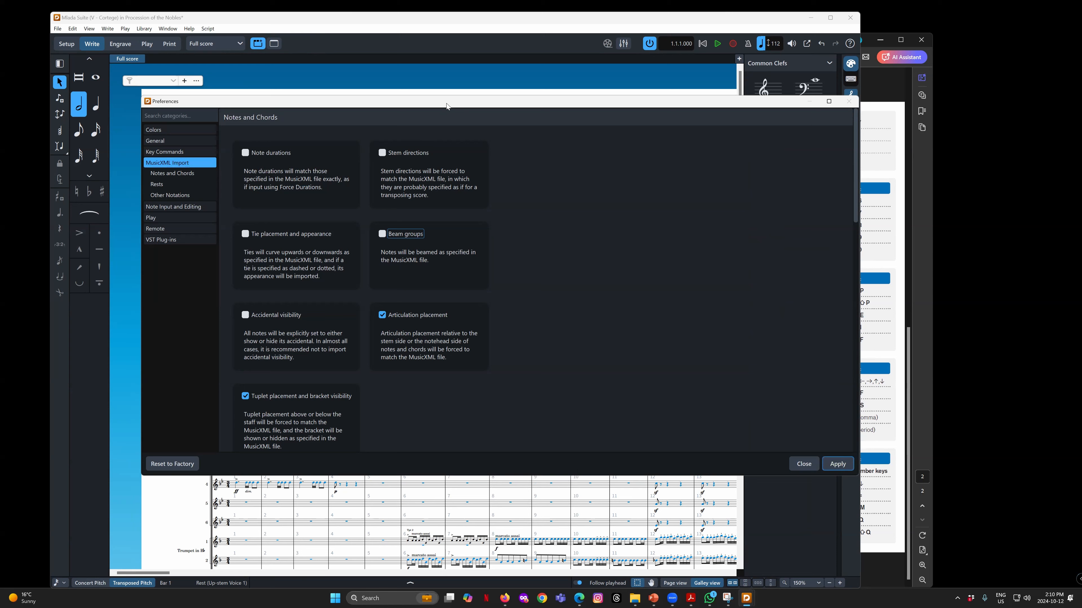
pyautogui.click(381, 236)
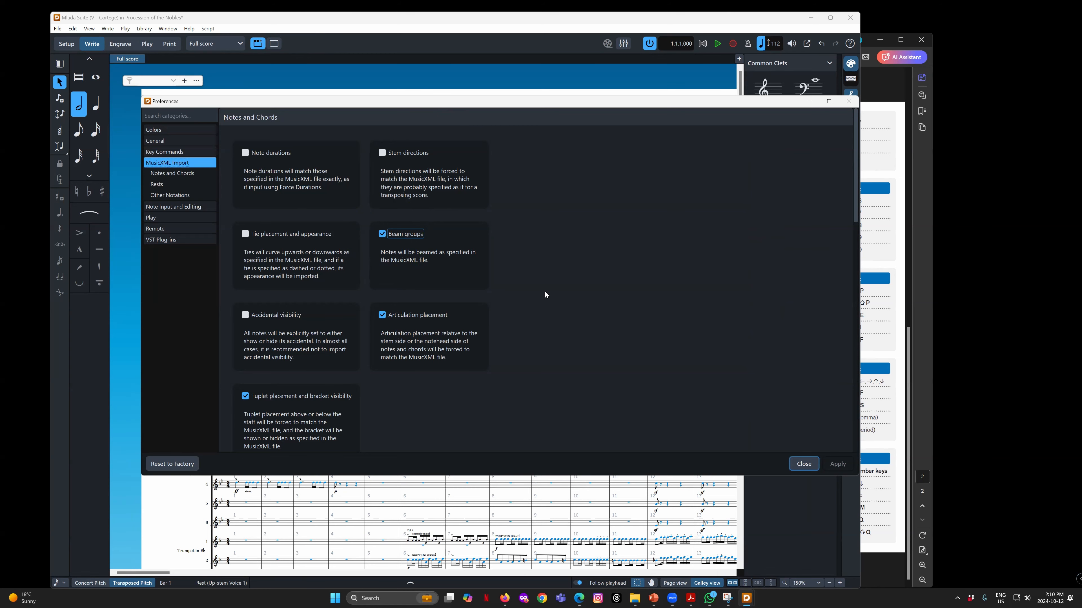
pyautogui.scroll(-10, 545, 294)
pyautogui.scroll(-6, 544, 291)
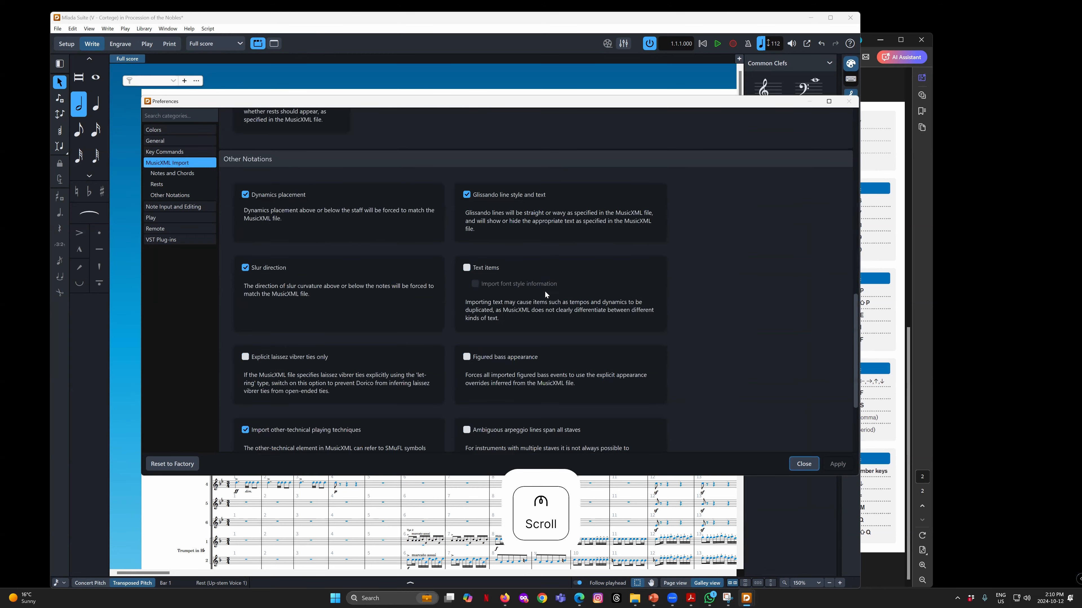
pyautogui.scroll(8, 545, 292)
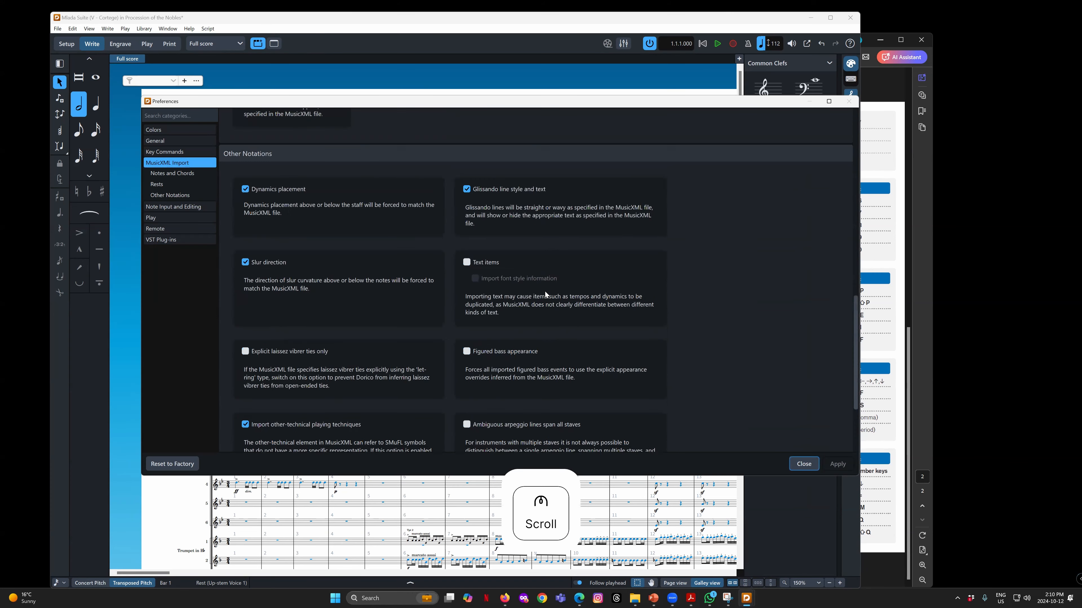
pyautogui.scroll(8, 544, 294)
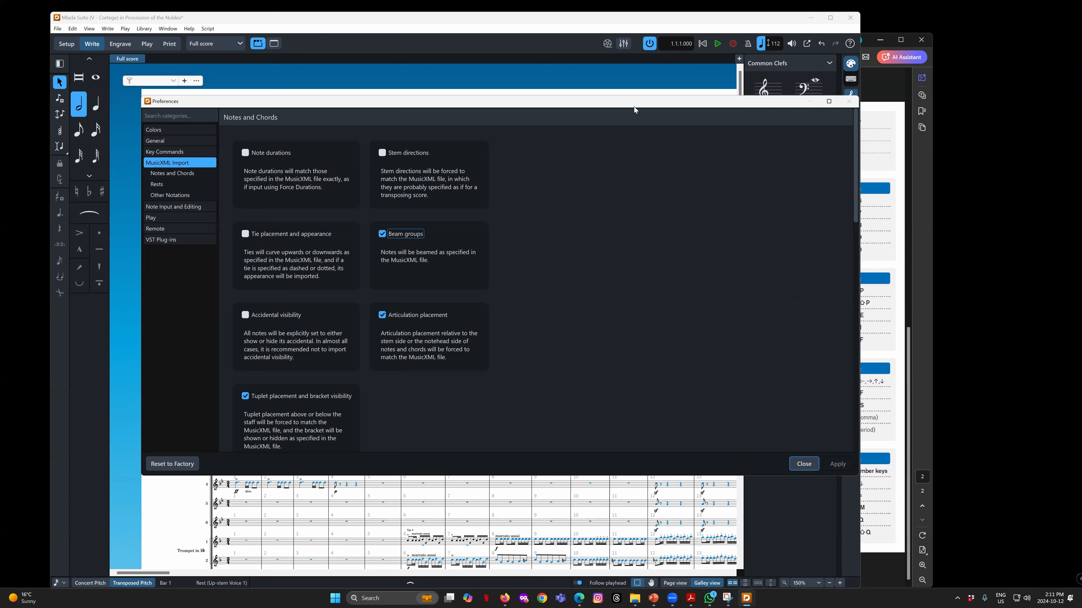
pyautogui.scroll(-5, 627, 298)
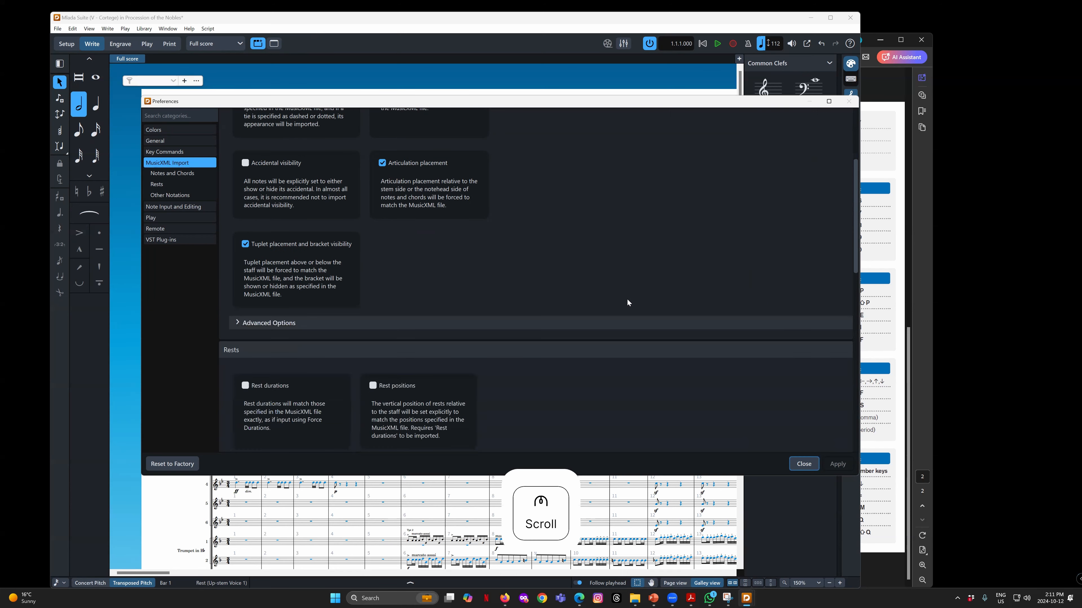
pyautogui.scroll(3, 627, 303)
pyautogui.scroll(3, 627, 303)
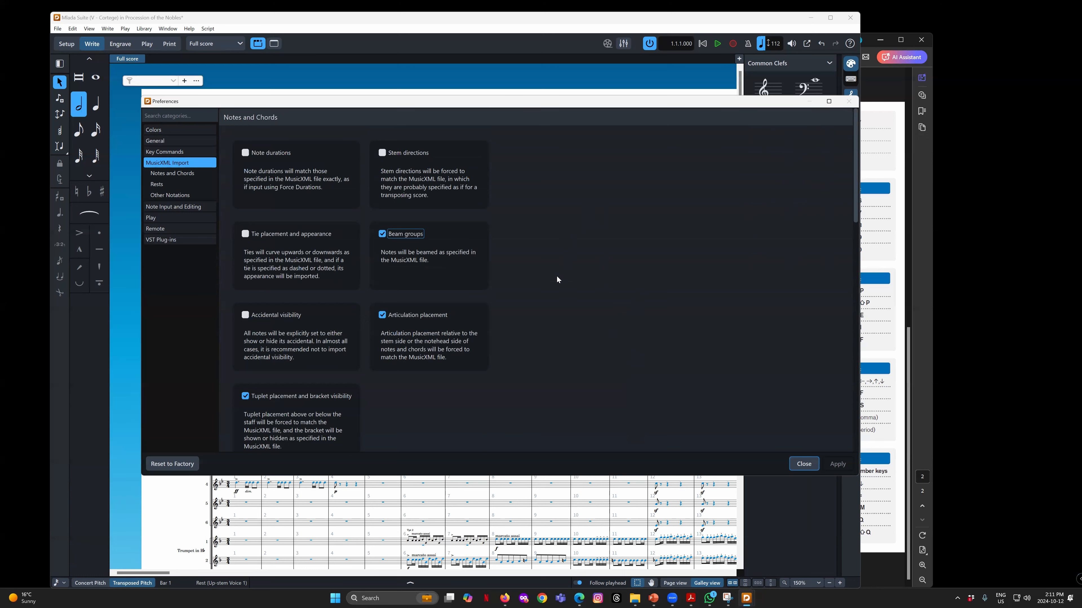
# Turn off the Beam groups, Articulation placement, Tuplet placement and bracket visibility, and Rest visibility options for MusicXML import
pyautogui.moveTo(358, 105); pyautogui.dragTo(344, 110)
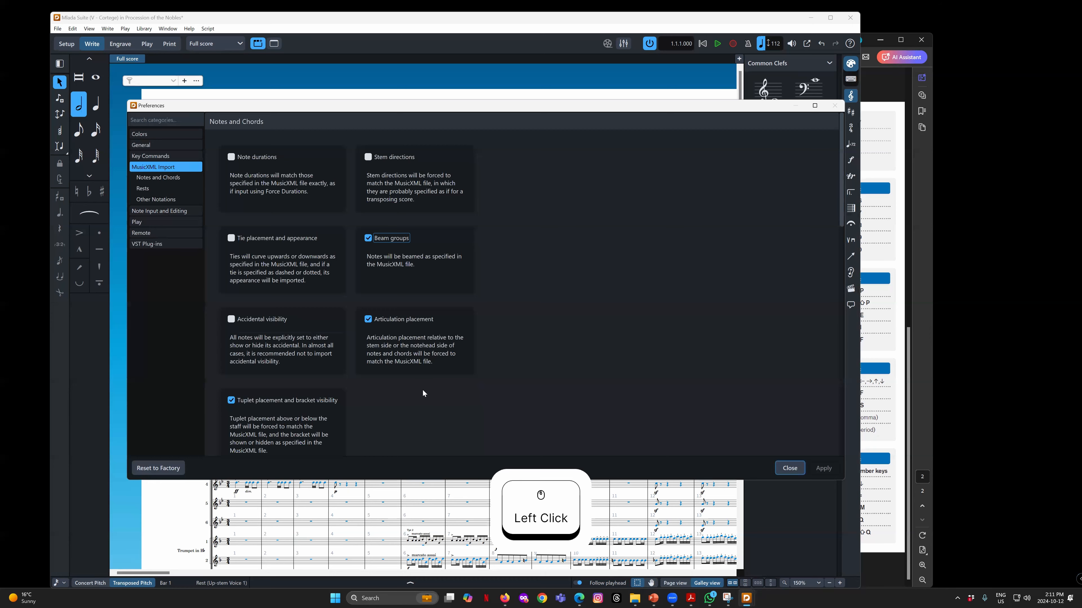
pyautogui.scroll(-2, 422, 389)
pyautogui.click(368, 137)
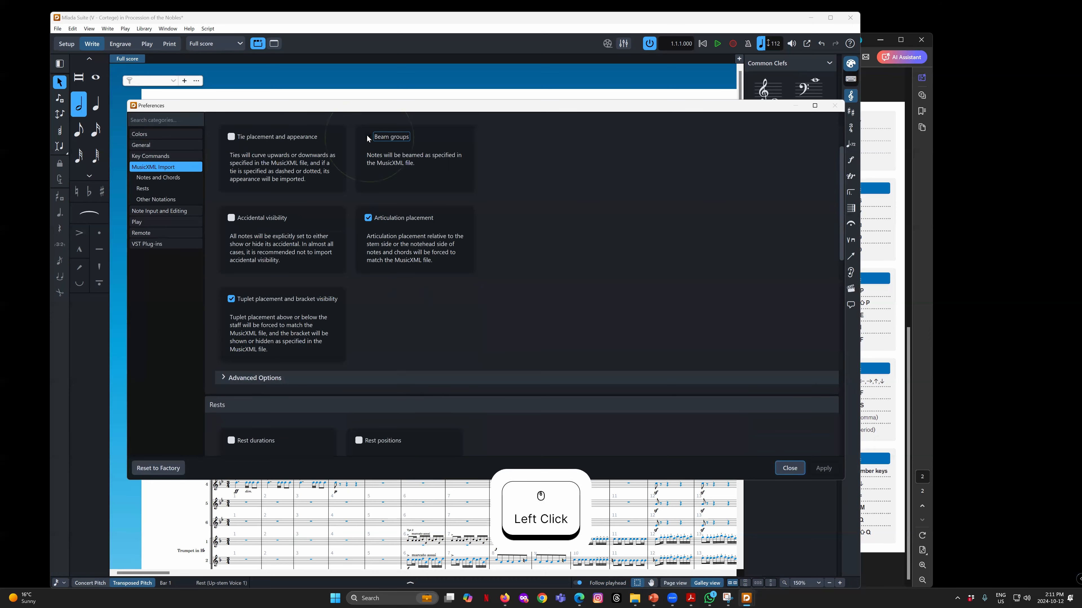
pyautogui.click(368, 218)
pyautogui.click(232, 298)
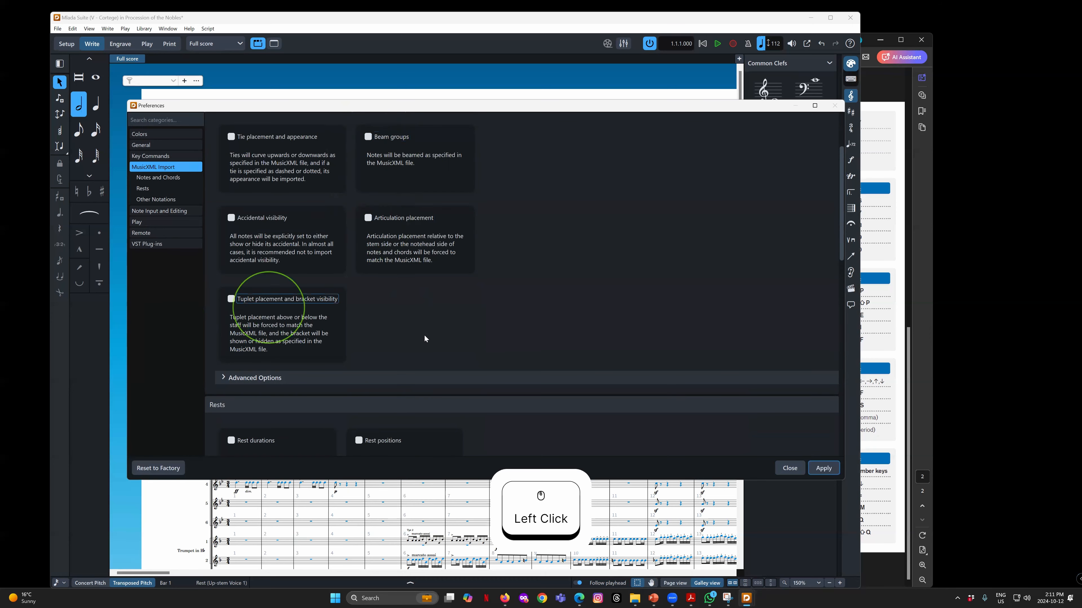
pyautogui.scroll(-5, 425, 335)
pyautogui.click(231, 250)
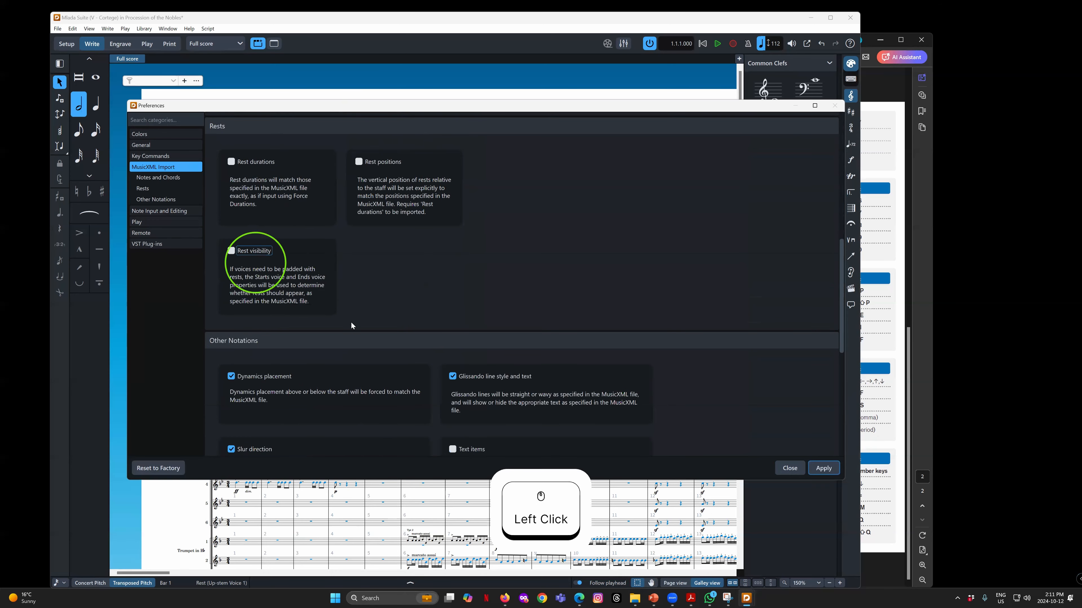
# Turn off Dynamics placement, Glissando line style and text, Slur direction, Import other-technical playing techniques, and Import system and frame breaks
pyautogui.scroll(-2, 351, 321)
pyautogui.click(232, 250)
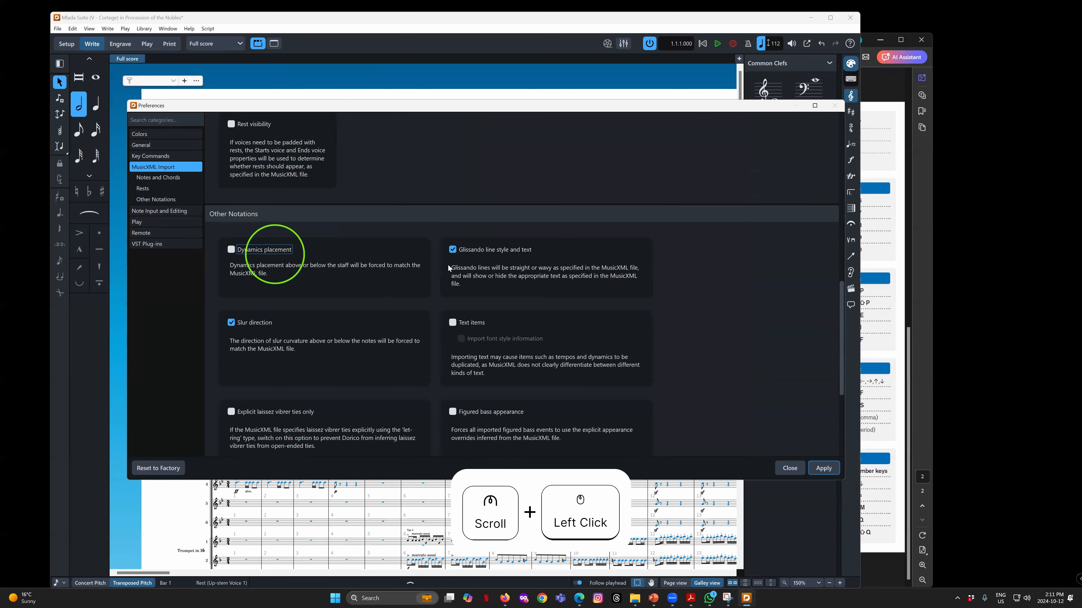
pyautogui.click(453, 250)
pyautogui.click(234, 323)
pyautogui.scroll(-3, 549, 338)
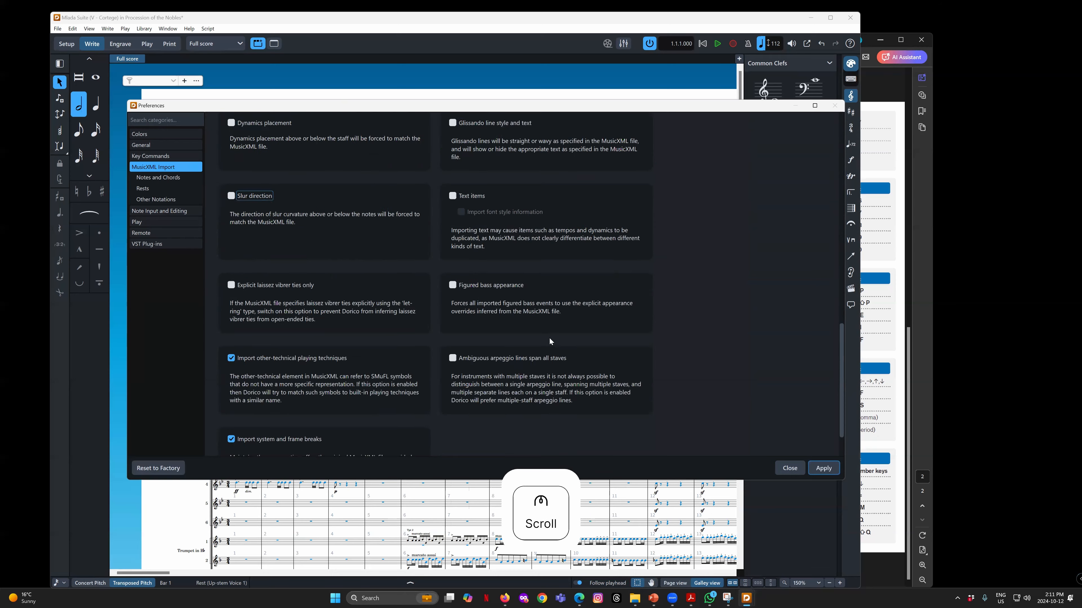
pyautogui.click(231, 303)
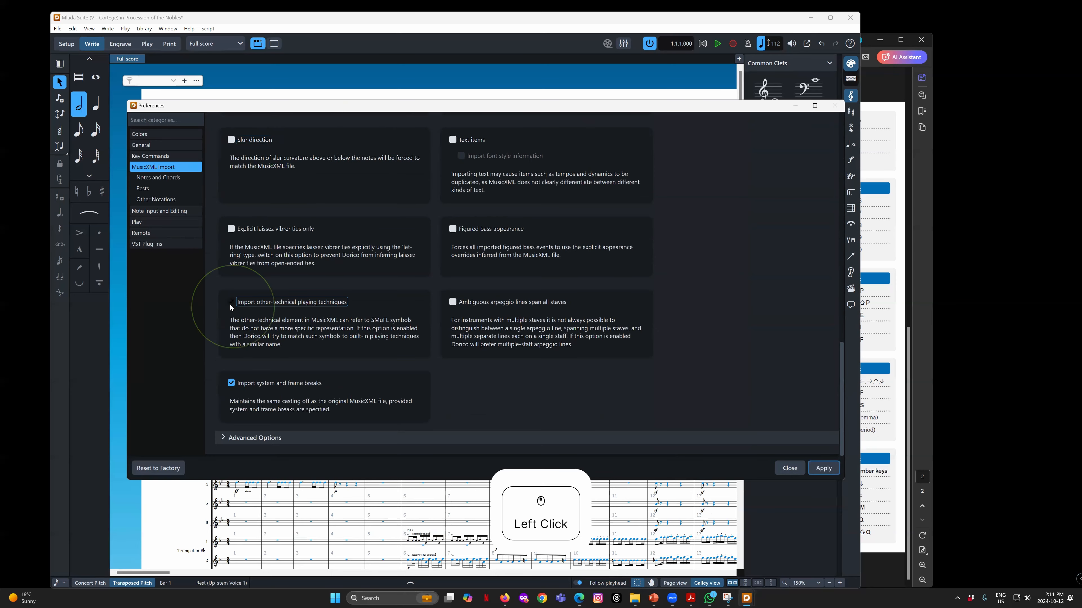
pyautogui.click(229, 383)
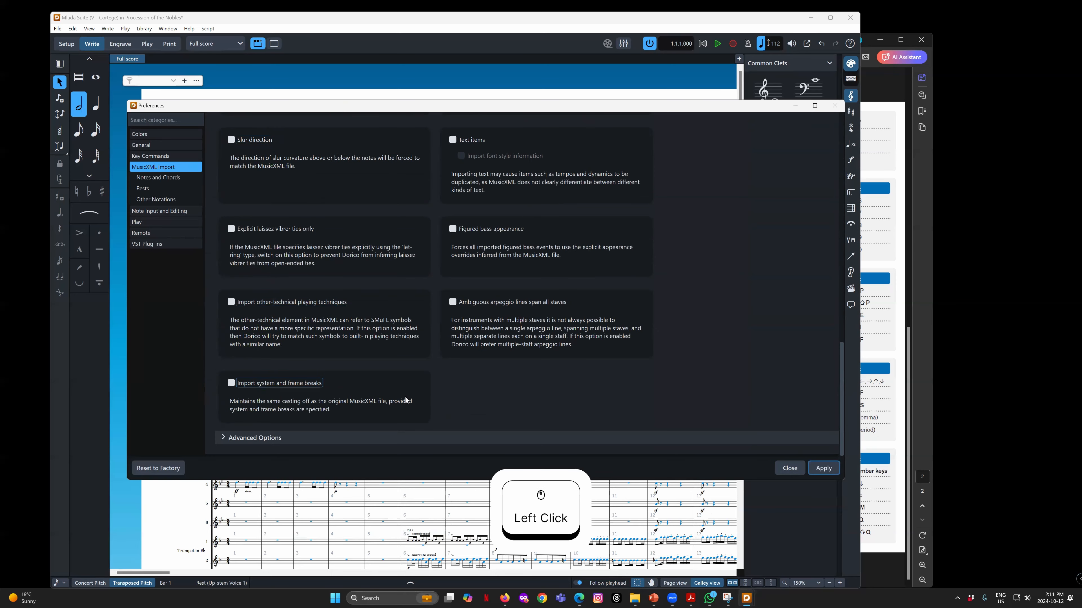
# Expand the Advanced Options in the MusicXML Import preferences and check the import options from Notes and Chords through Rests
pyautogui.scroll(-1, 298, 418)
pyautogui.click(225, 438)
pyautogui.scroll(11, 396, 421)
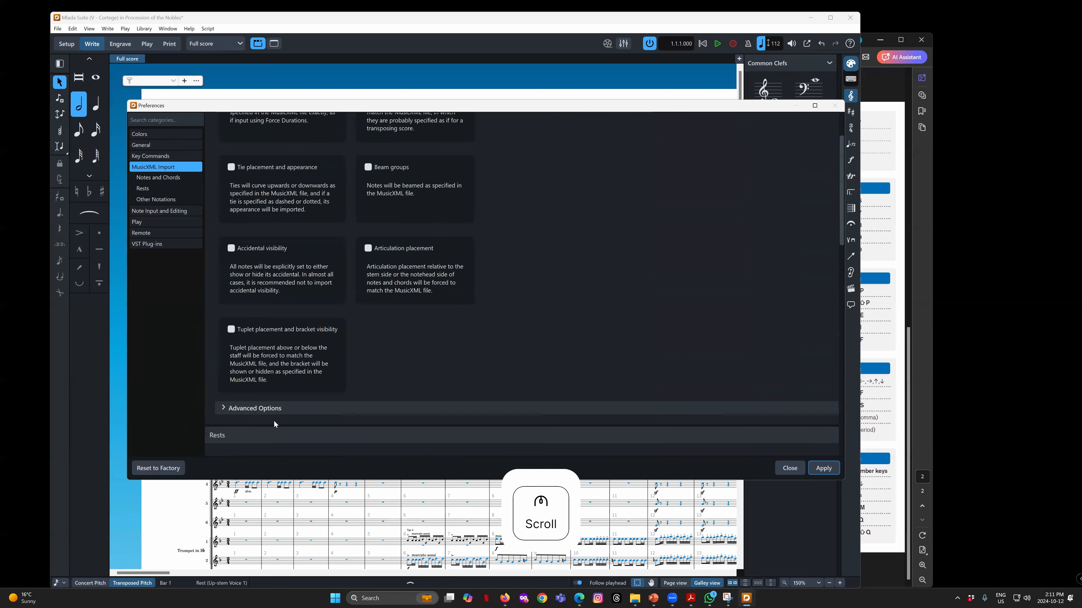
pyautogui.click(263, 410)
pyautogui.scroll(-3, 383, 377)
pyautogui.scroll(-3, 382, 376)
pyautogui.scroll(8, 467, 251)
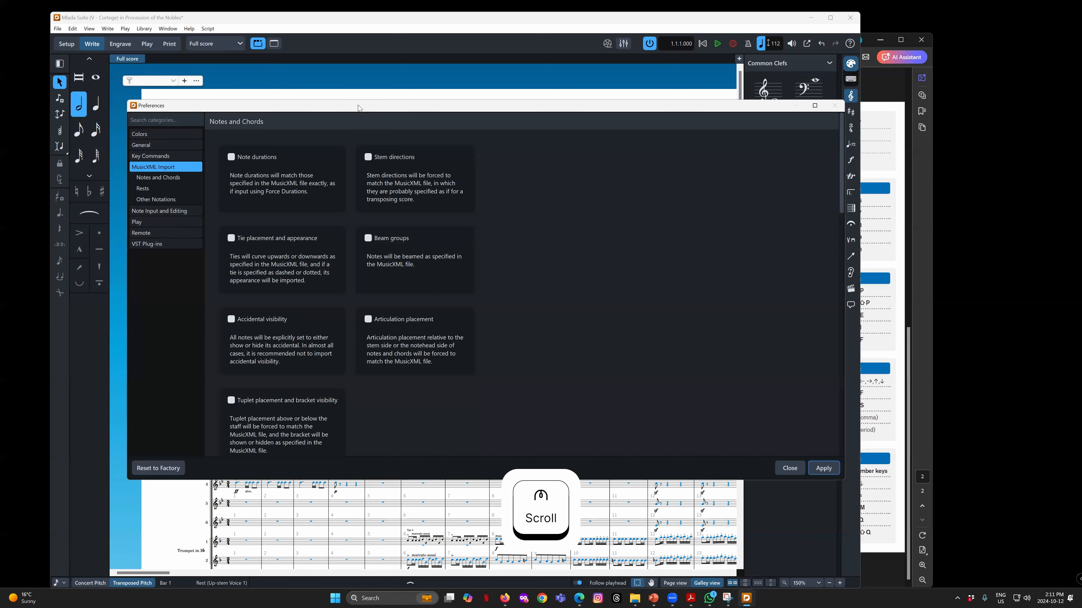
pyautogui.scroll(-10, 514, 318)
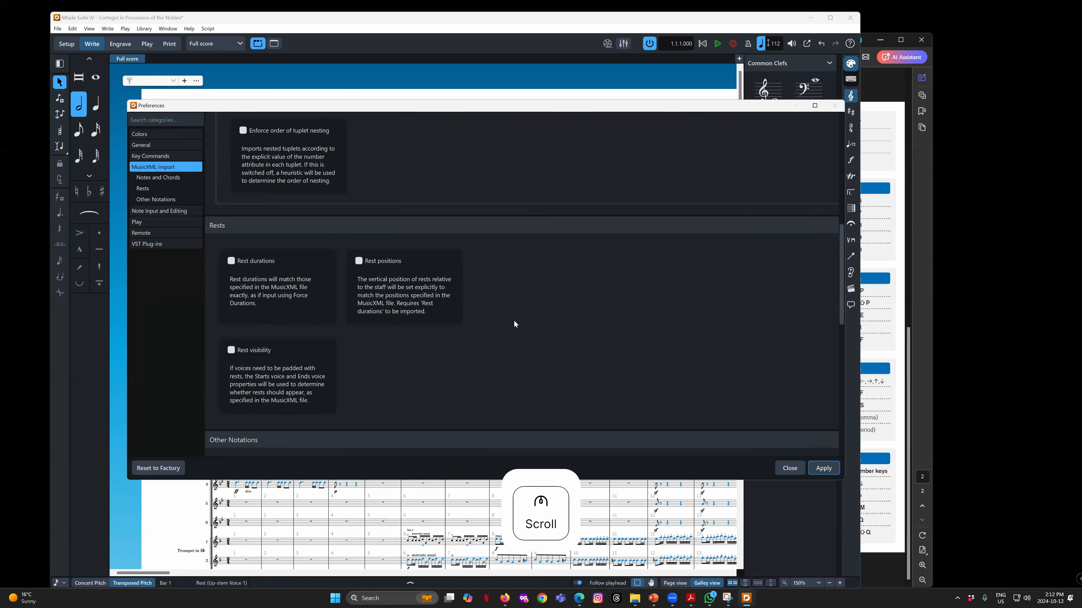
pyautogui.scroll(8, 511, 344)
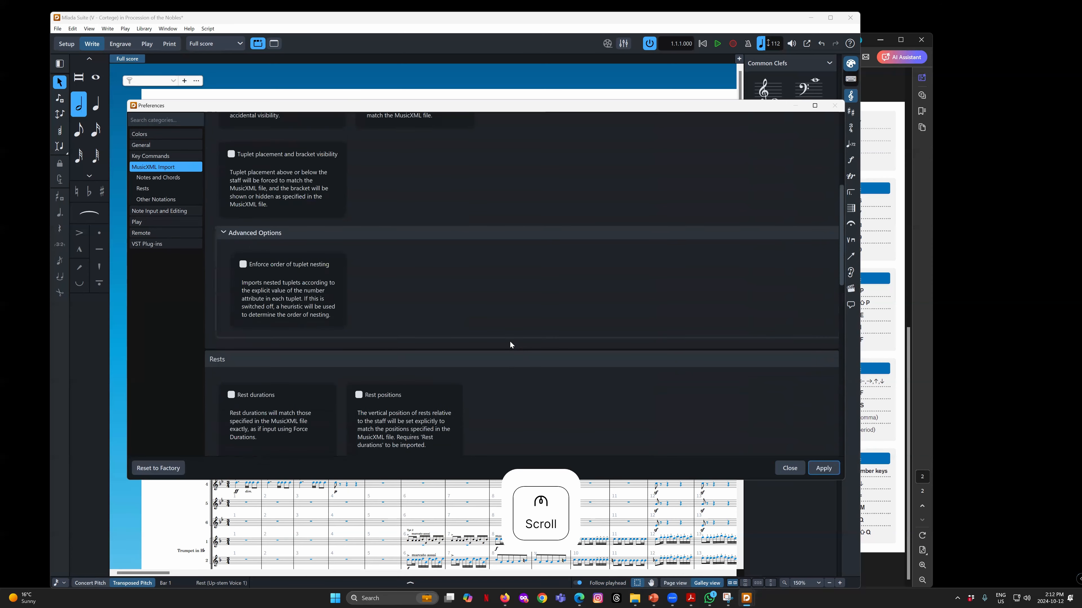
pyautogui.scroll(3, 511, 344)
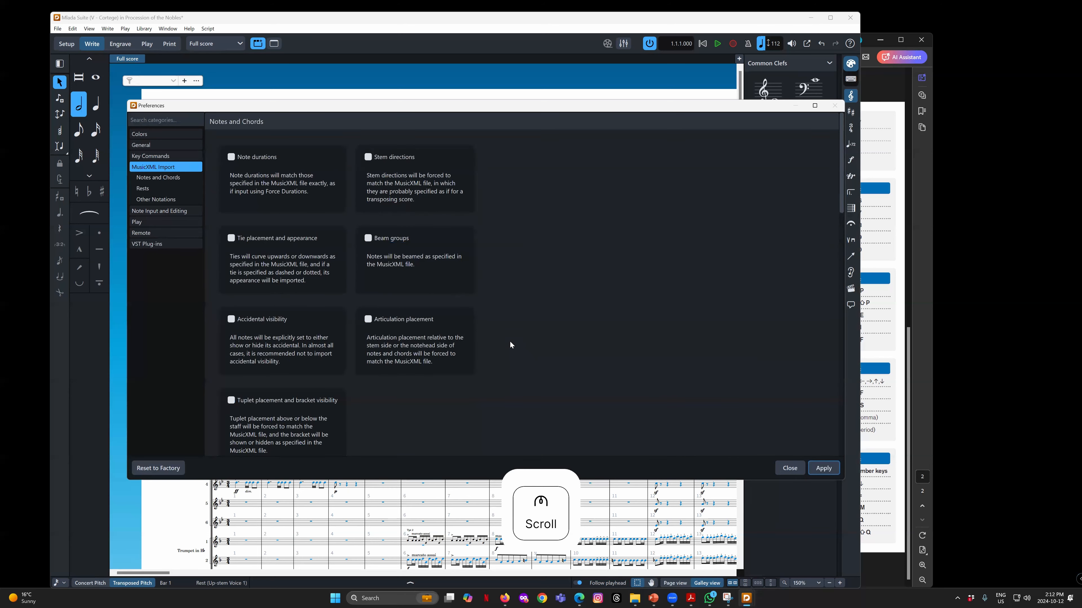
# Turn on Text items for MusicXML import, with Import font style information switched off
pyautogui.scroll(-10, 510, 344)
pyautogui.scroll(-1, 510, 341)
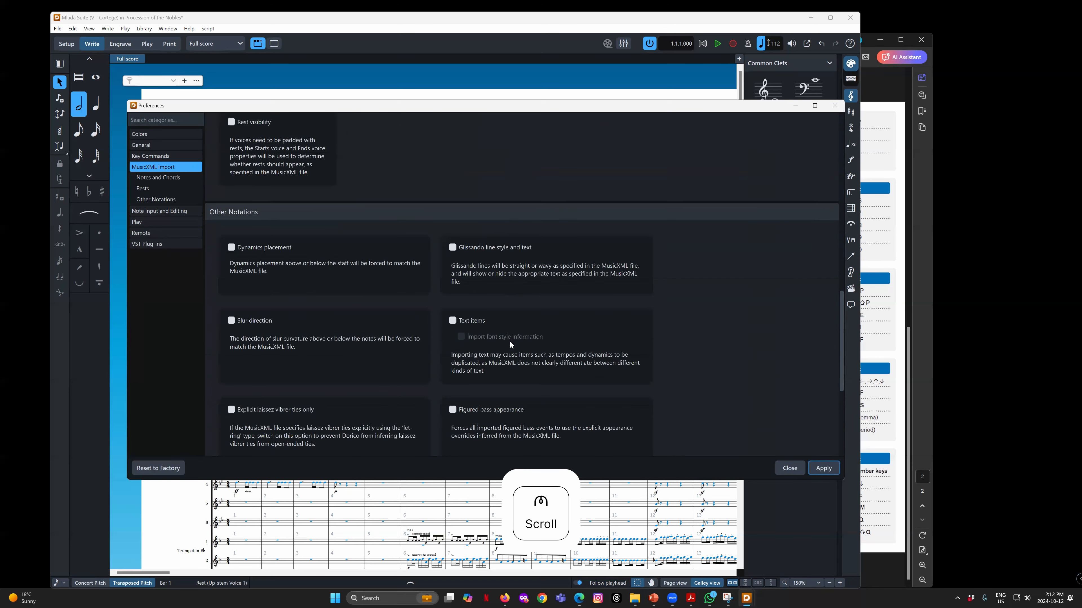
pyautogui.click(453, 319)
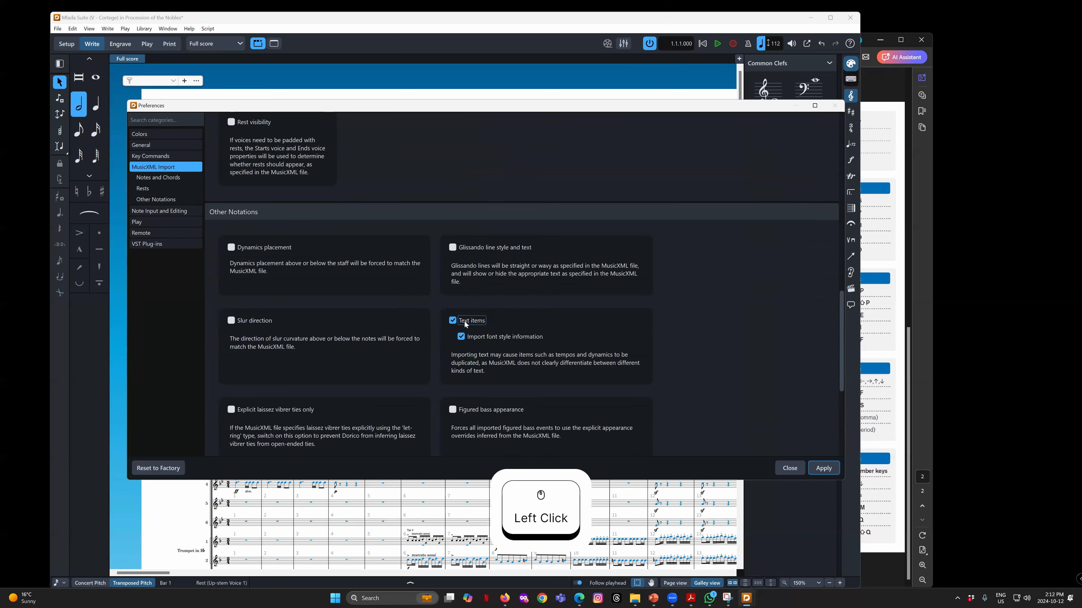
pyautogui.click(461, 337)
pyautogui.scroll(1, 455, 334)
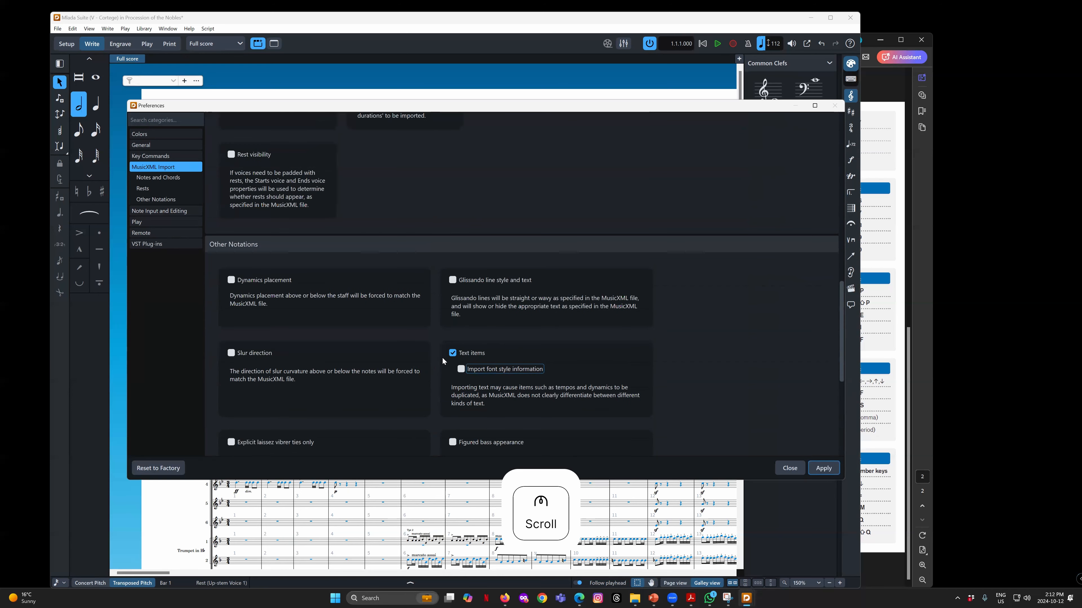
pyautogui.click(338, 106)
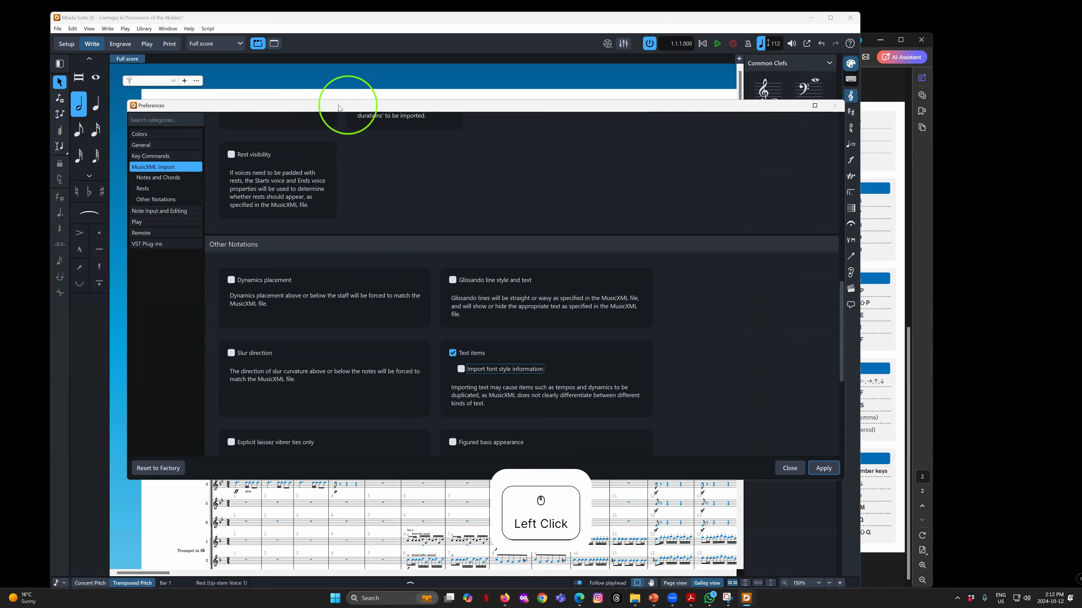
pyautogui.moveTo(338, 104); pyautogui.dragTo(317, 110)
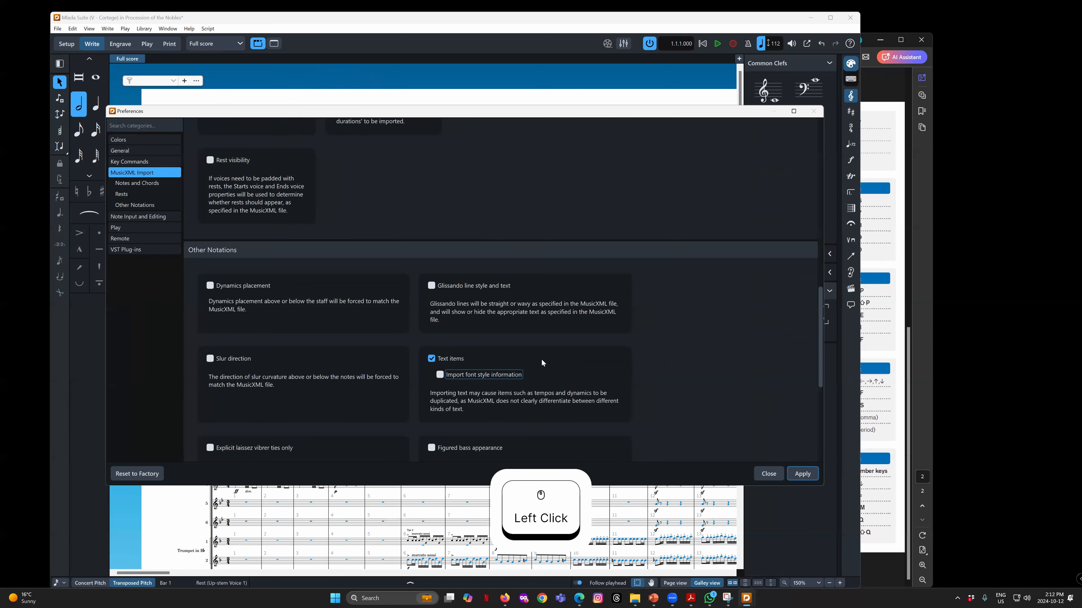
pyautogui.scroll(10, 527, 359)
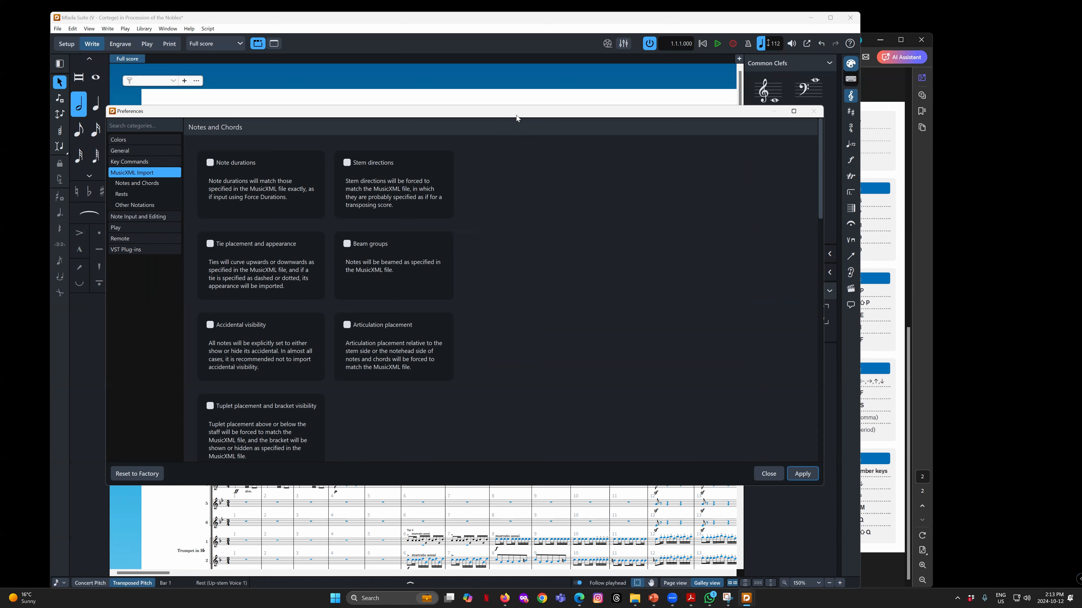
pyautogui.moveTo(507, 112); pyautogui.dragTo(505, 114)
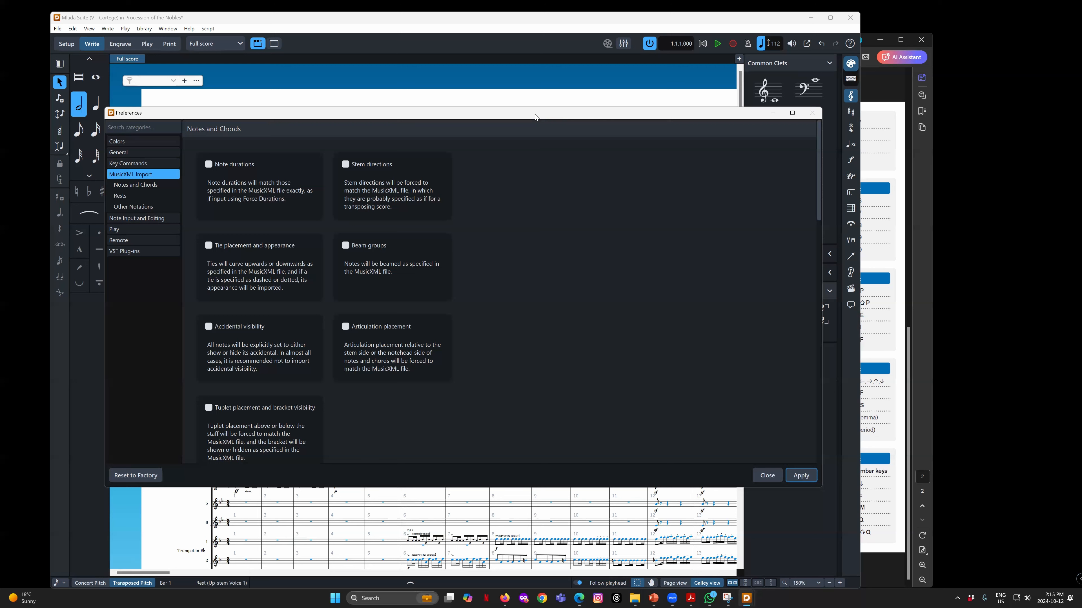
pyautogui.click(535, 114)
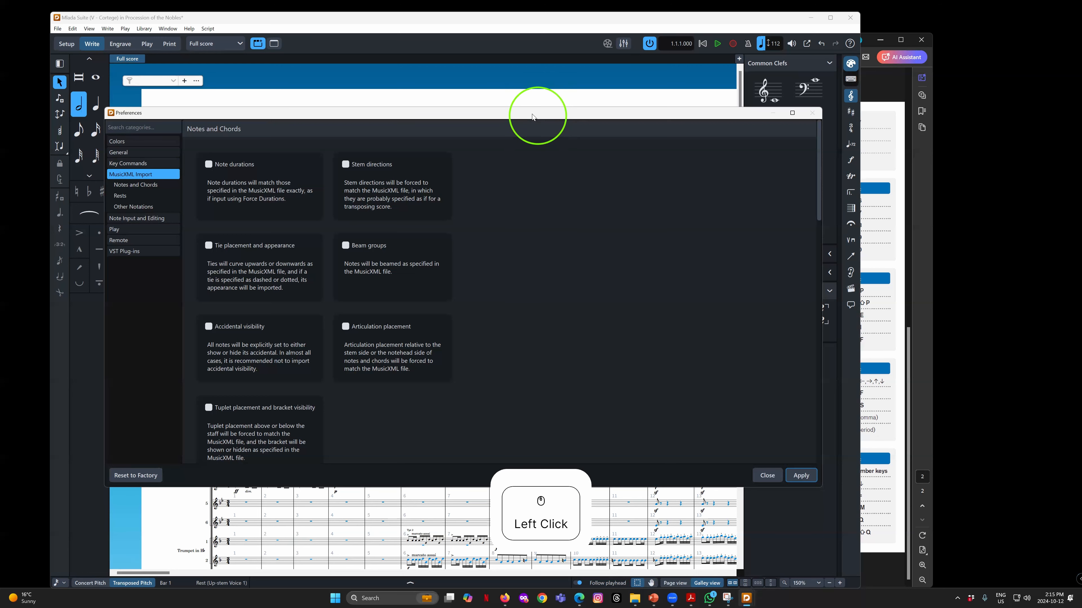
pyautogui.moveTo(532, 114); pyautogui.dragTo(542, 108)
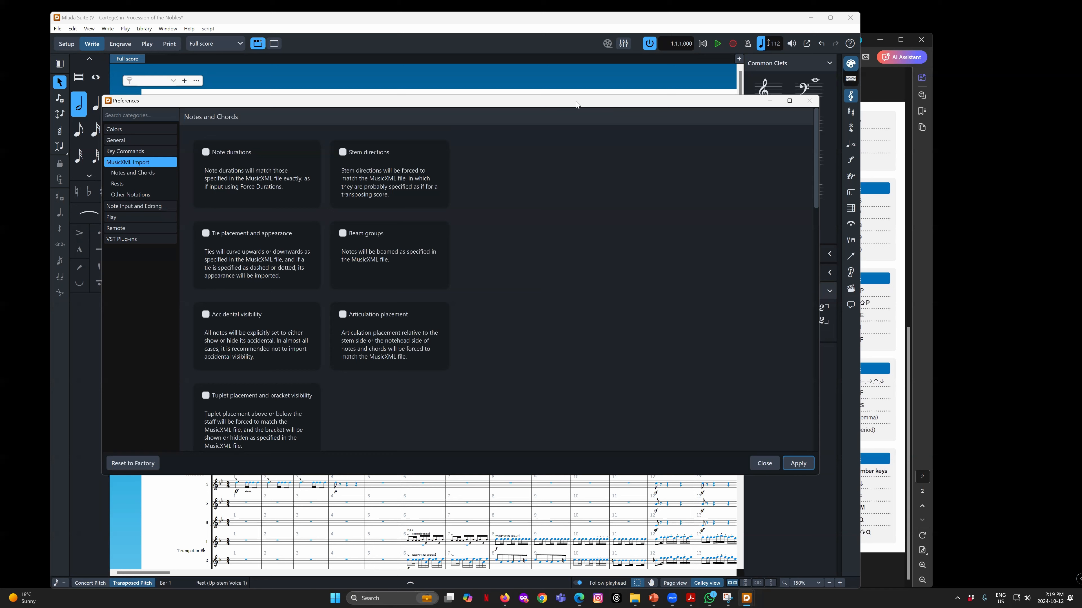
pyautogui.moveTo(815, 140)
pyautogui.mouseDown()
pyautogui.moveTo(817, 256)
pyautogui.moveTo(818, 130)
pyautogui.mouseUp()
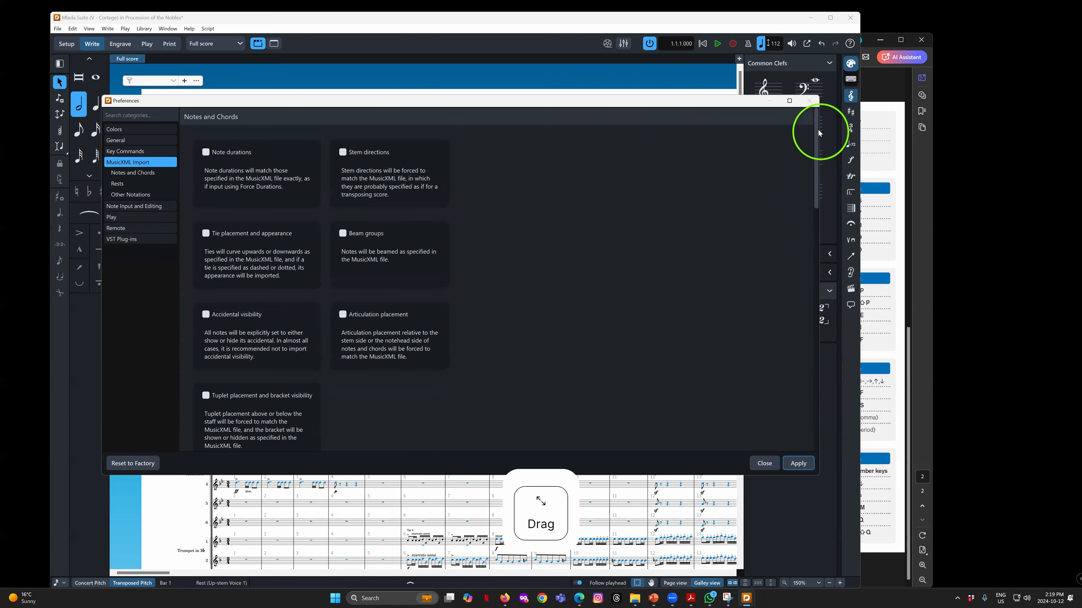
pyautogui.moveTo(595, 103); pyautogui.dragTo(587, 103)
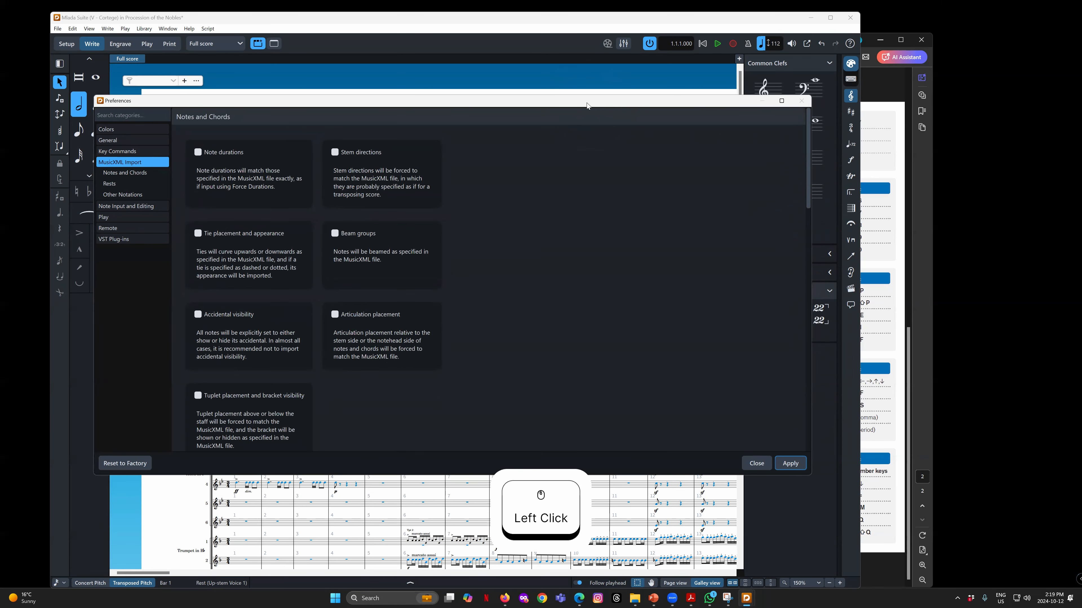